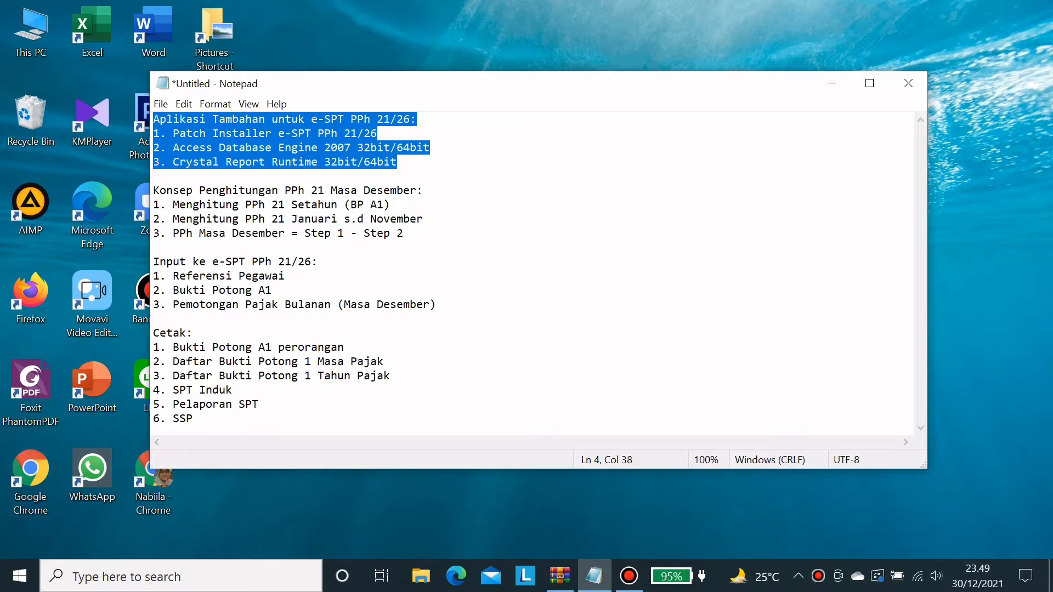
- Highlight and review the Konsep Penghitungan, Input ke e-SPT PPh 21/26 and Cetak sections of the guide
{"action": "left_click", "coordinate": [432, 148]}
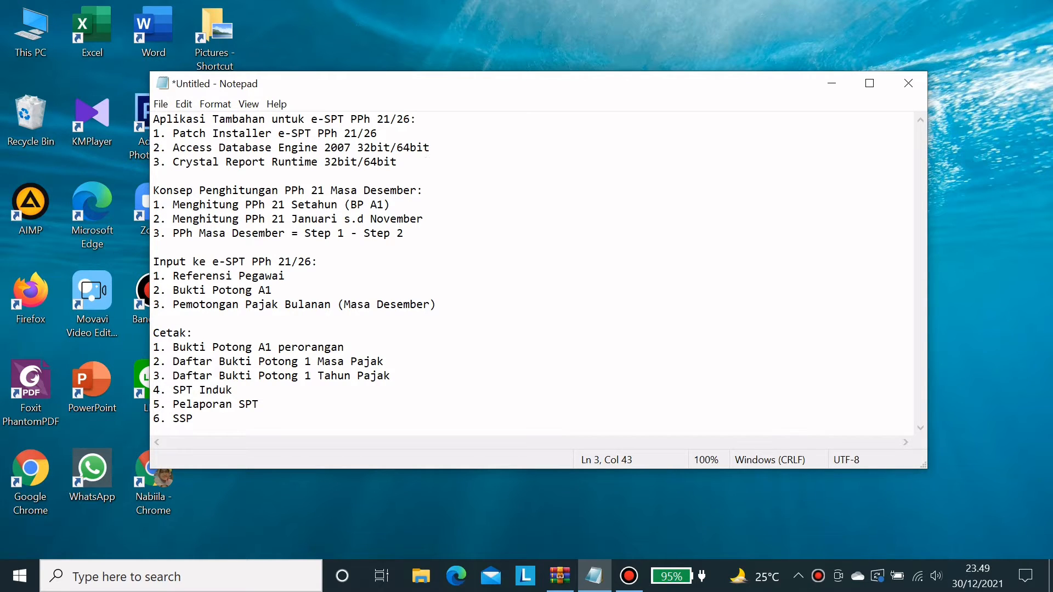
{"action": "left_click_drag", "start_coordinate": [154, 191], "coordinate": [405, 233]}
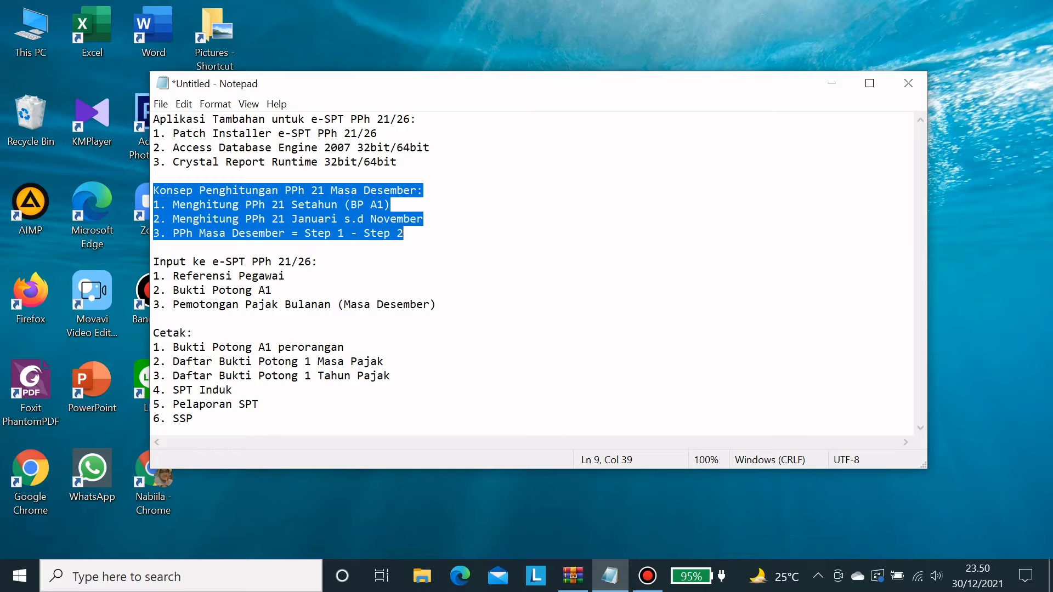
{"action": "left_click_drag", "start_coordinate": [154, 262], "coordinate": [223, 318]}
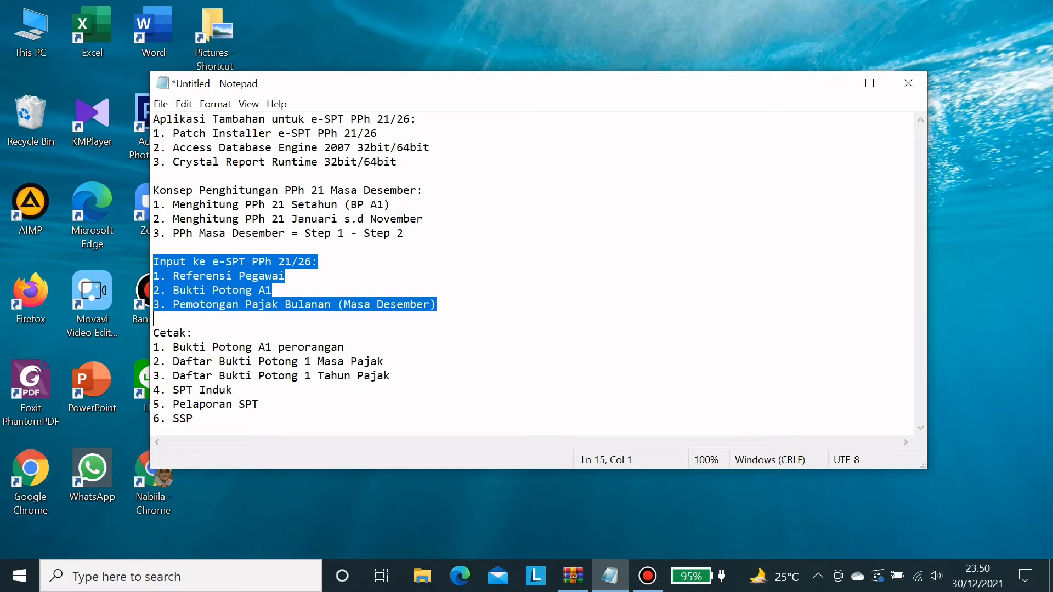
{"action": "left_click", "coordinate": [153, 247]}
{"action": "left_click", "coordinate": [318, 261]}
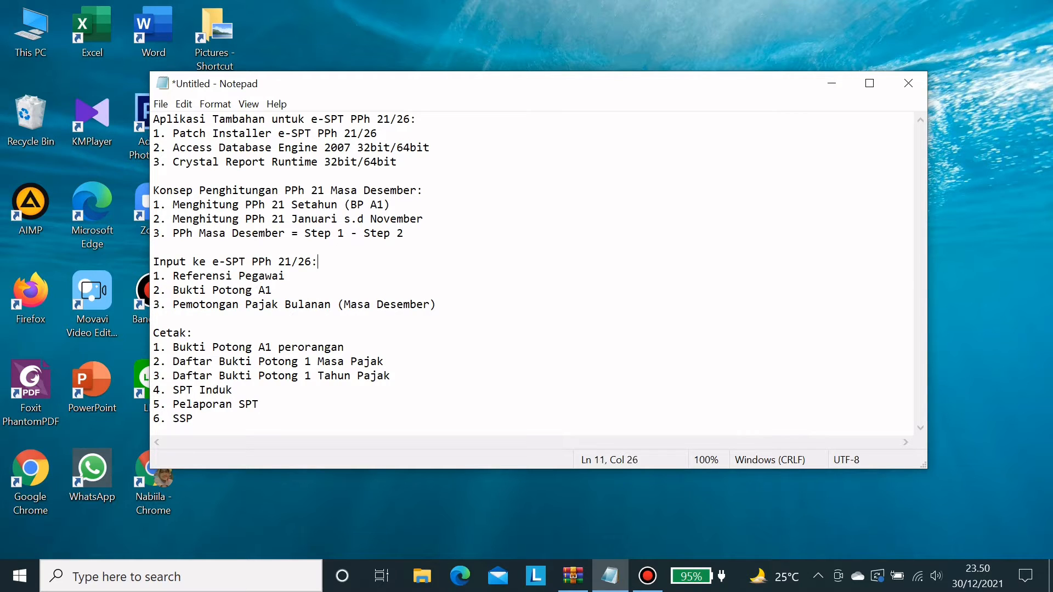
{"action": "left_click_drag", "start_coordinate": [159, 333], "coordinate": [196, 419]}
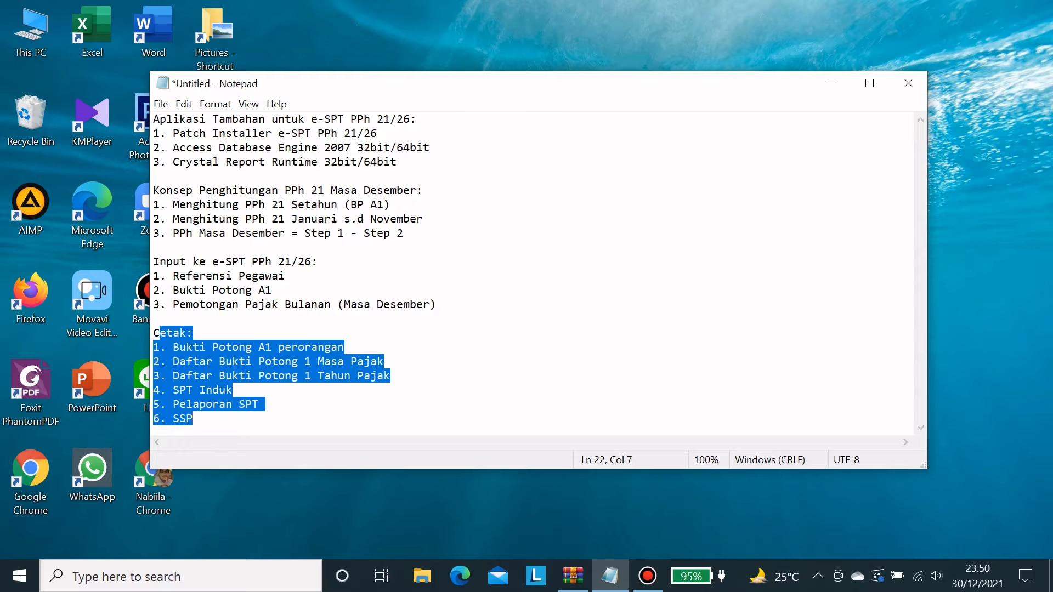
{"action": "left_click", "coordinate": [197, 420]}
{"action": "left_click_drag", "start_coordinate": [154, 333], "coordinate": [193, 419]}
{"action": "left_click", "coordinate": [345, 347]}
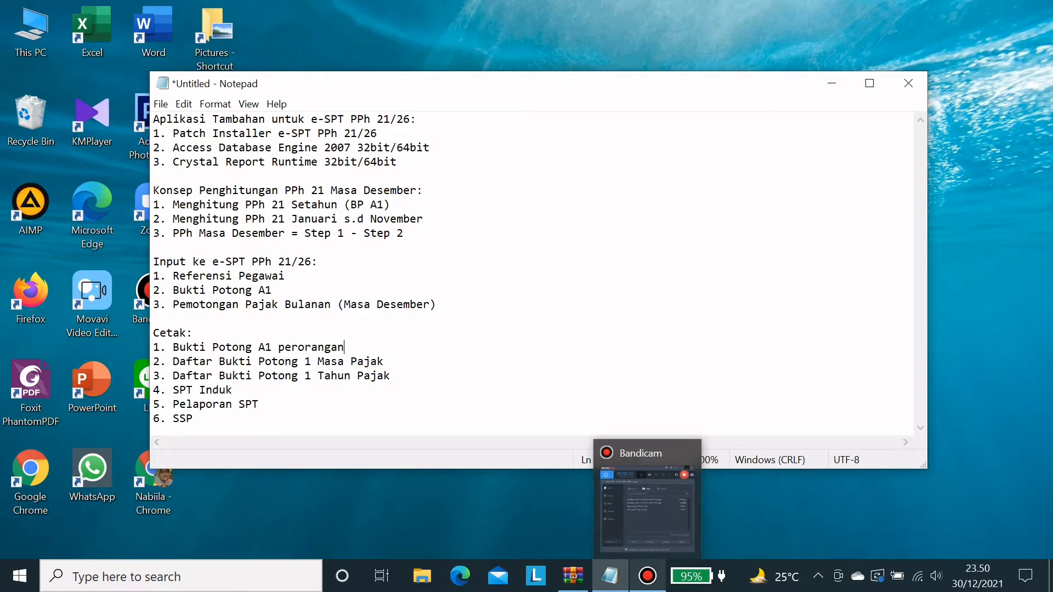
- In Chrome, search for the e-SPT download and browse the official e-SPT - Pajak page
{"action": "left_click", "coordinate": [647, 576]}
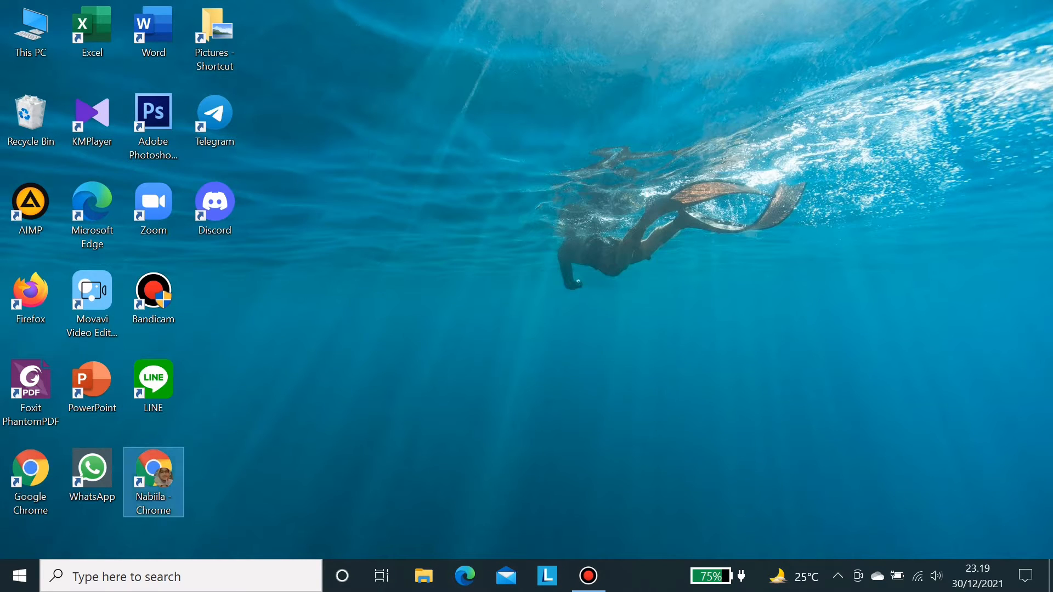
{"action": "double_click", "coordinate": [154, 481]}
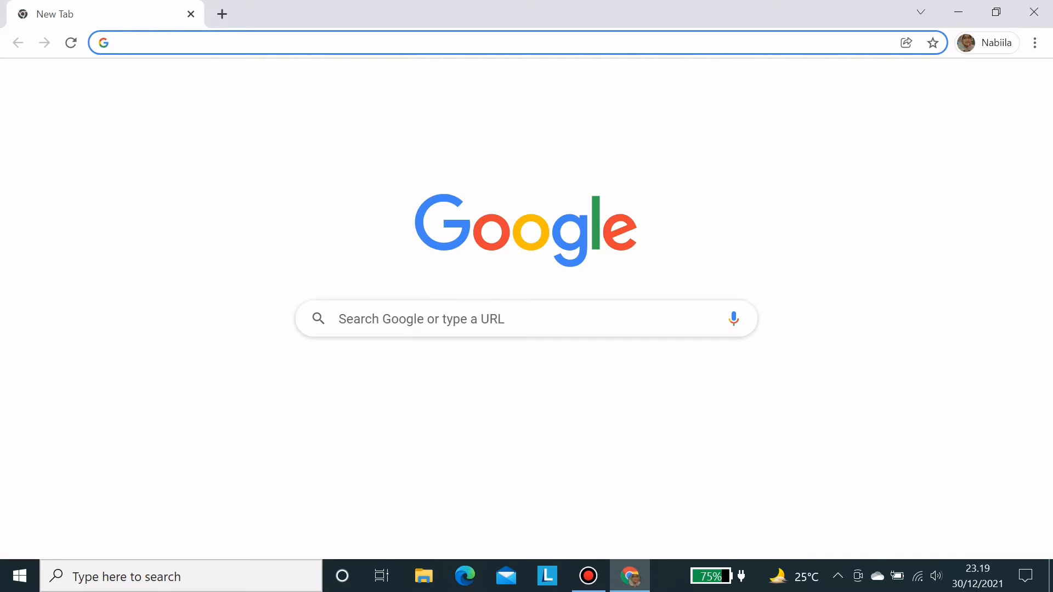
{"action": "type", "text": "x"}
{"action": "key", "text": "BackSpace"}
{"action": "type", "text": "do"}
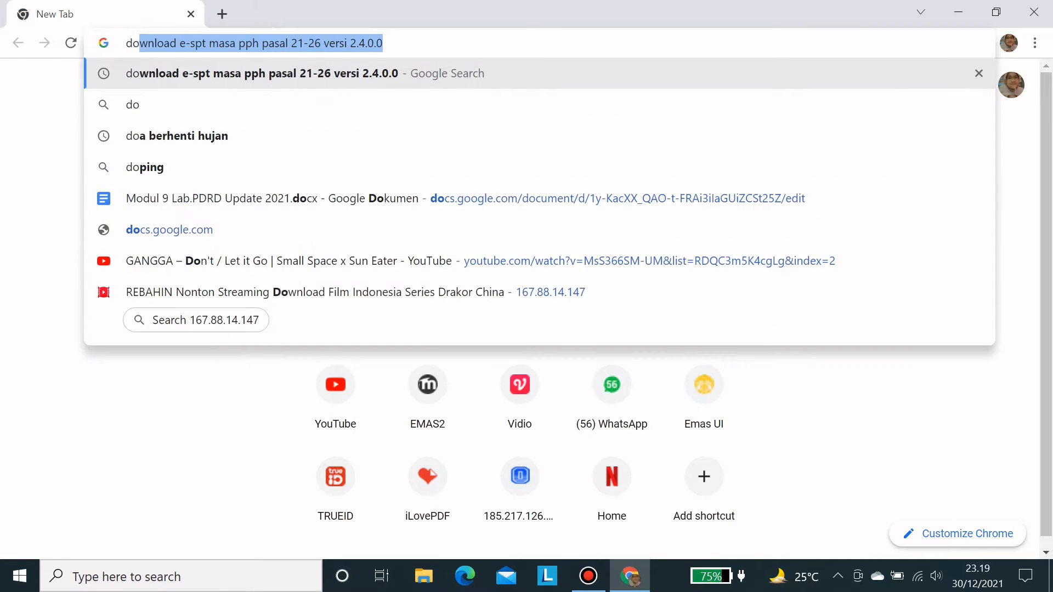
{"action": "key", "text": "Return"}
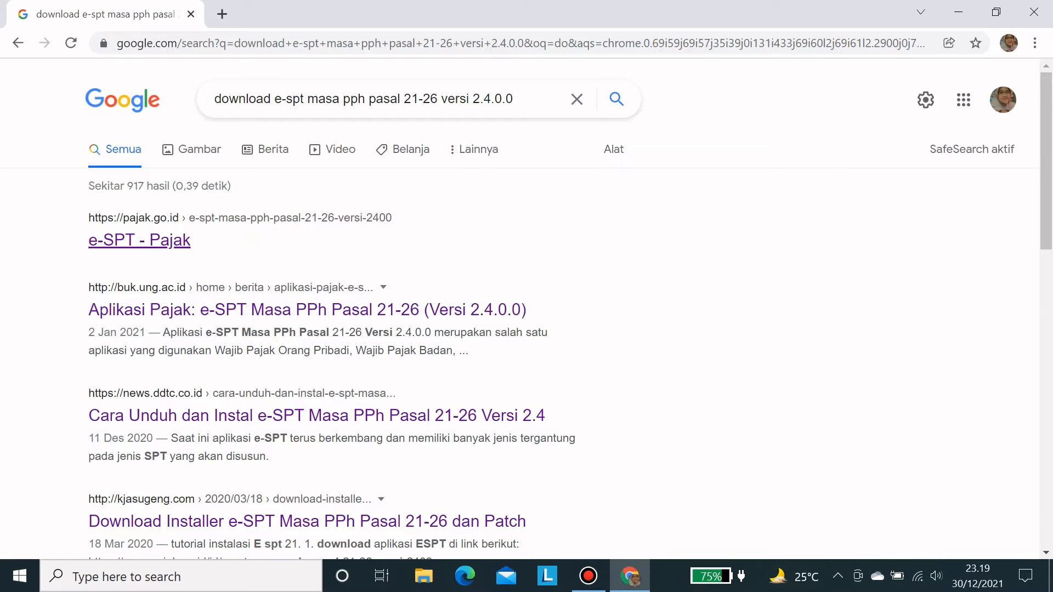
{"action": "left_click", "coordinate": [139, 239]}
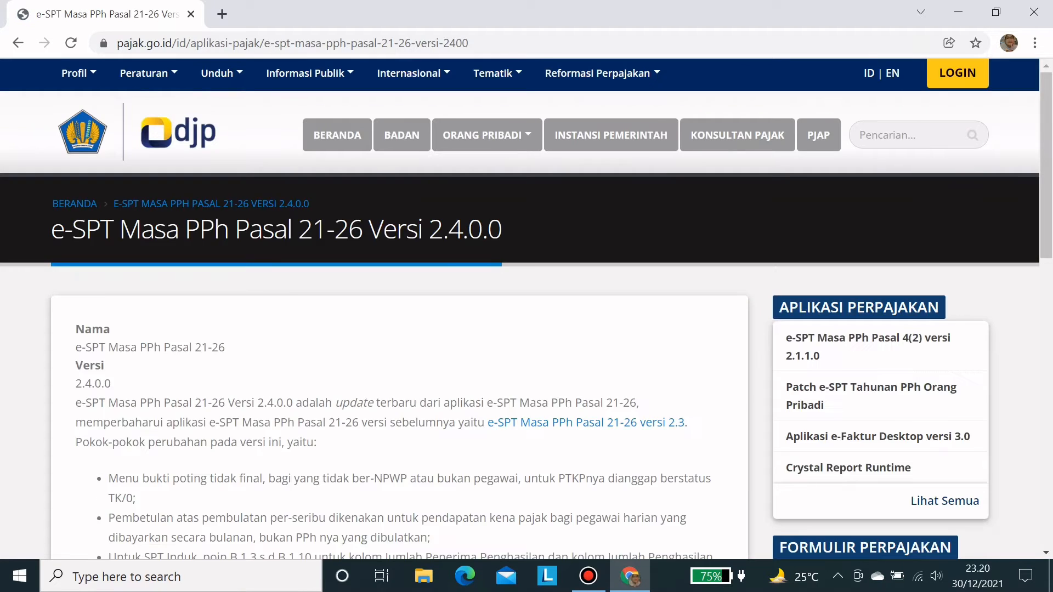
{"action": "scroll", "coordinate": [527, 308], "scroll_direction": "down", "scroll_amount": 5}
{"action": "scroll", "coordinate": [134, 384], "scroll_direction": "down", "scroll_amount": 3}
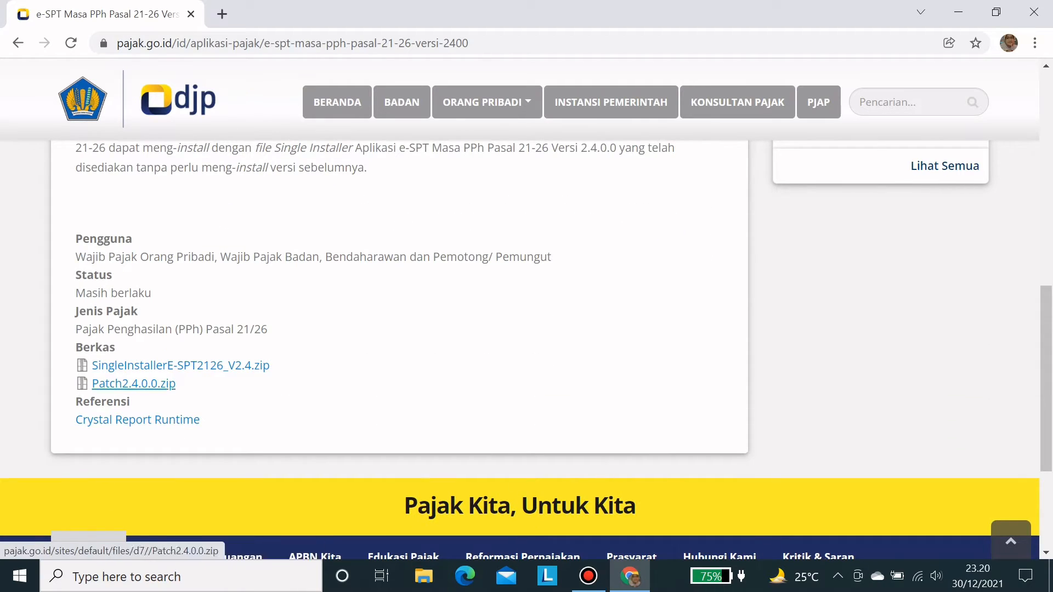
- Read the e-SPT installer and patch download article from the search results, then close the browser
{"action": "left_click", "coordinate": [18, 43]}
{"action": "scroll", "coordinate": [527, 307], "scroll_direction": "down", "scroll_amount": 4}
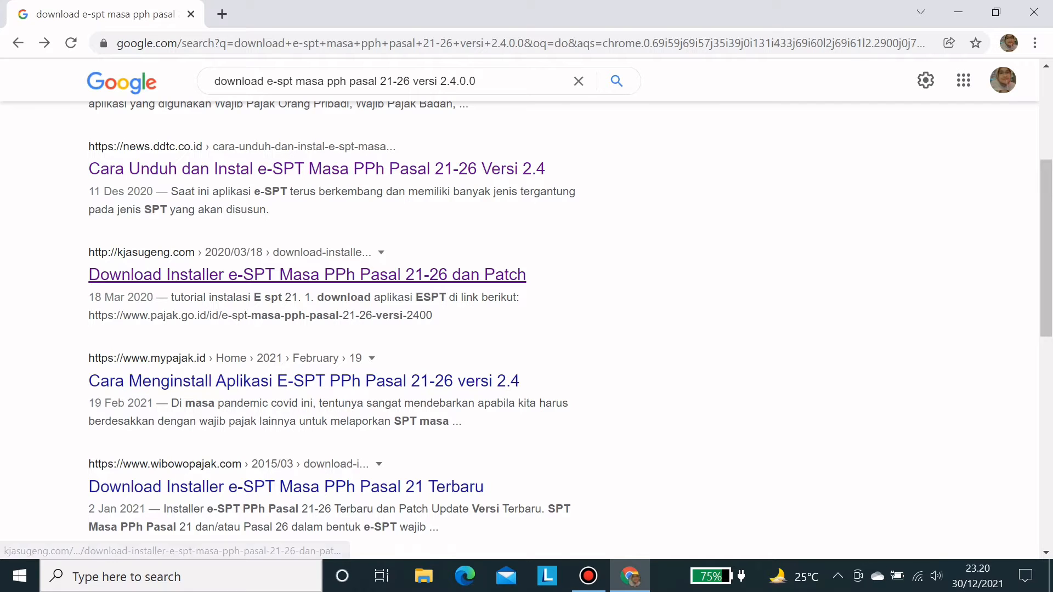
{"action": "left_click", "coordinate": [307, 274]}
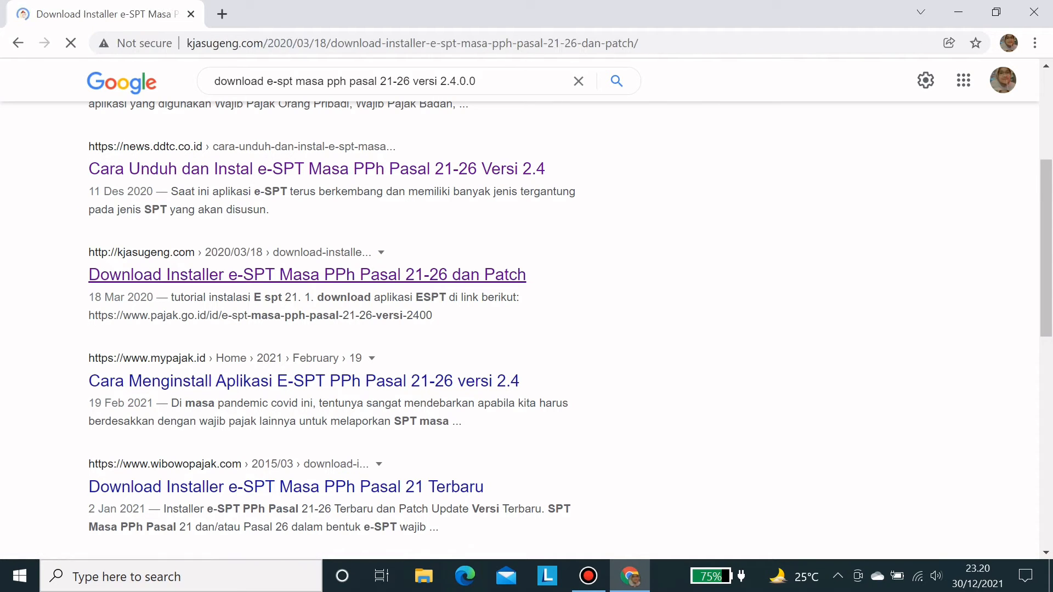
{"action": "scroll", "coordinate": [571, 420], "scroll_direction": "down", "scroll_amount": 15}
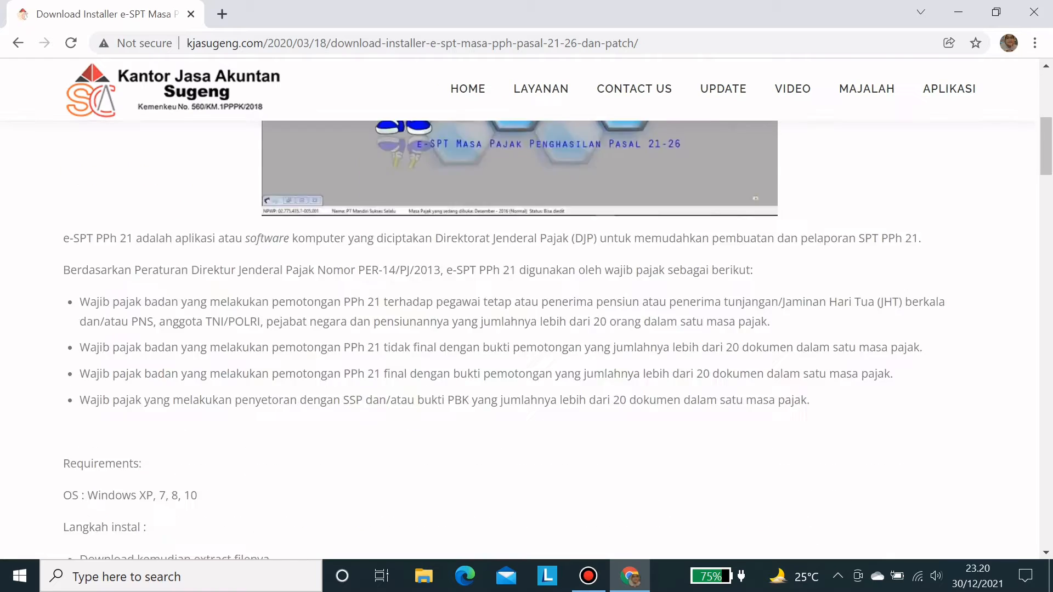
{"action": "scroll", "coordinate": [548, 329], "scroll_direction": "down", "scroll_amount": 2}
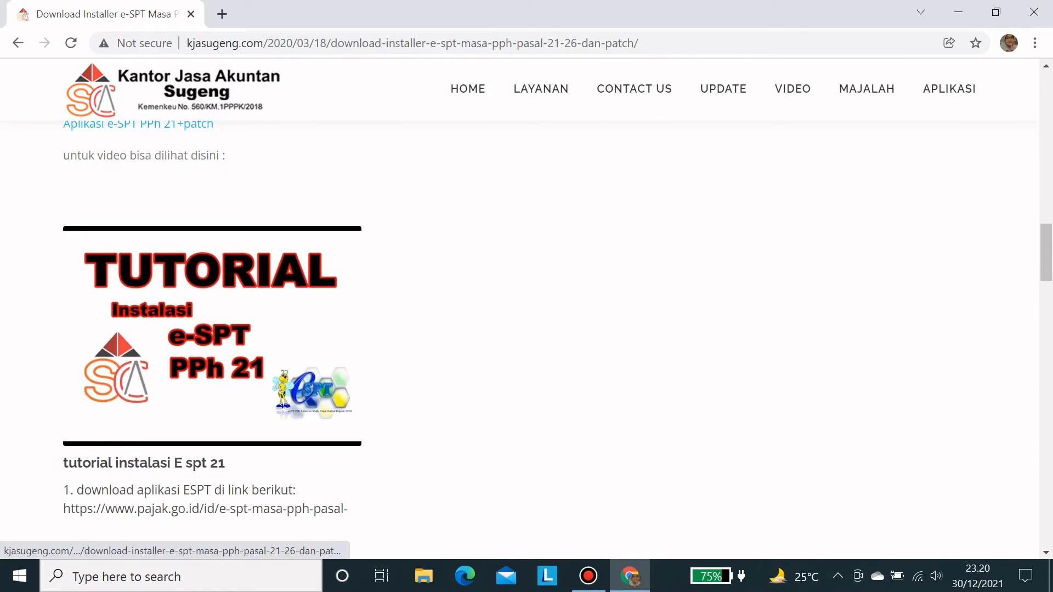
{"action": "scroll", "coordinate": [549, 329], "scroll_direction": "up", "scroll_amount": 1}
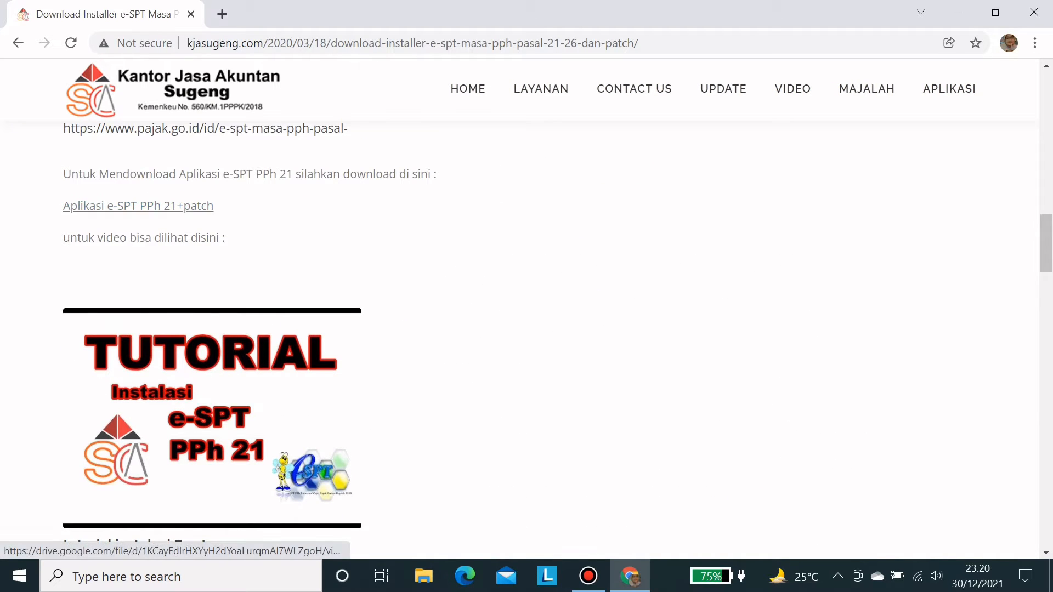
{"action": "scroll", "coordinate": [571, 420], "scroll_direction": "up", "scroll_amount": 15}
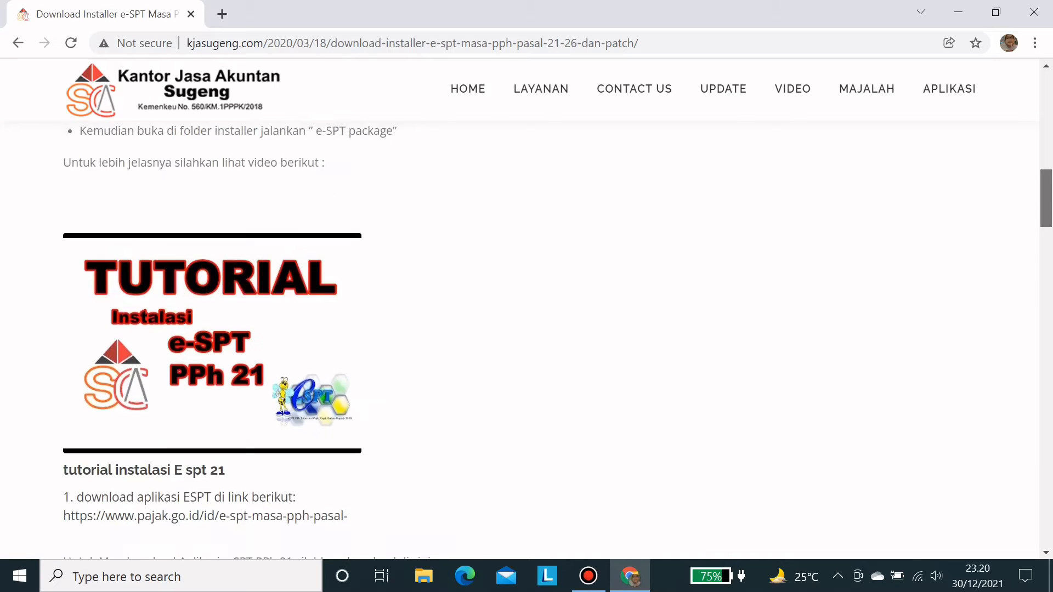
{"action": "left_click", "coordinate": [1033, 12]}
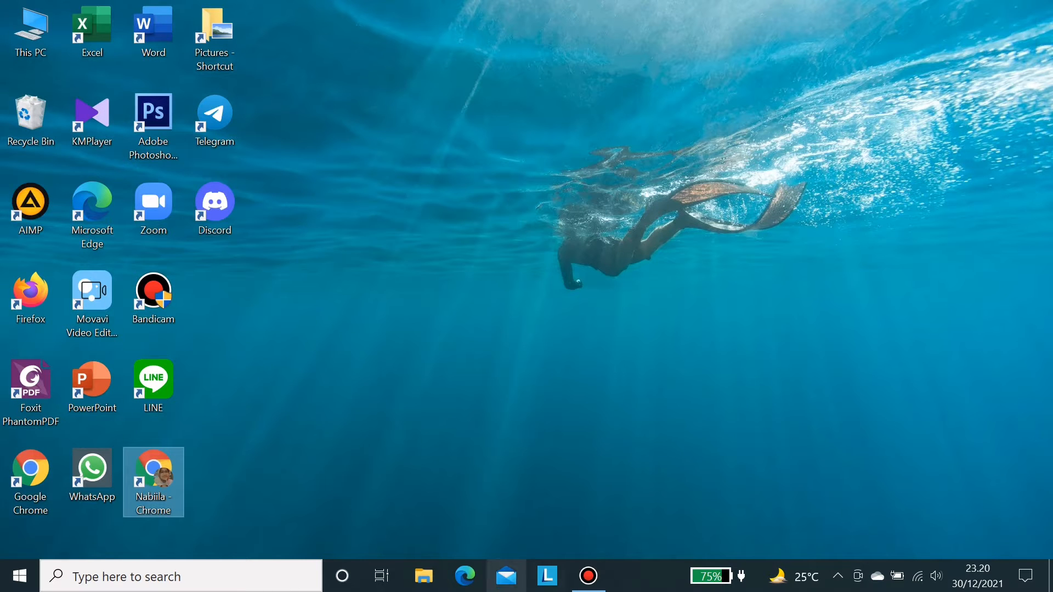
- From Downloads, open the Aplikasi ESPT PPH 21 archive in WinRAR and run Instal\e-SPT package.msi
{"action": "left_click", "coordinate": [424, 576]}
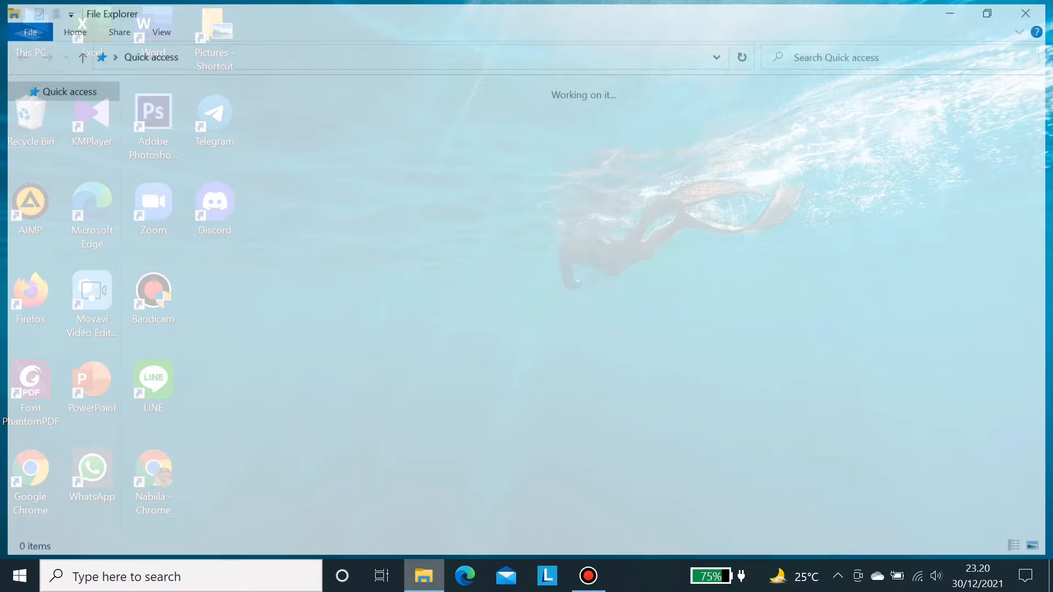
{"action": "left_click", "coordinate": [67, 227]}
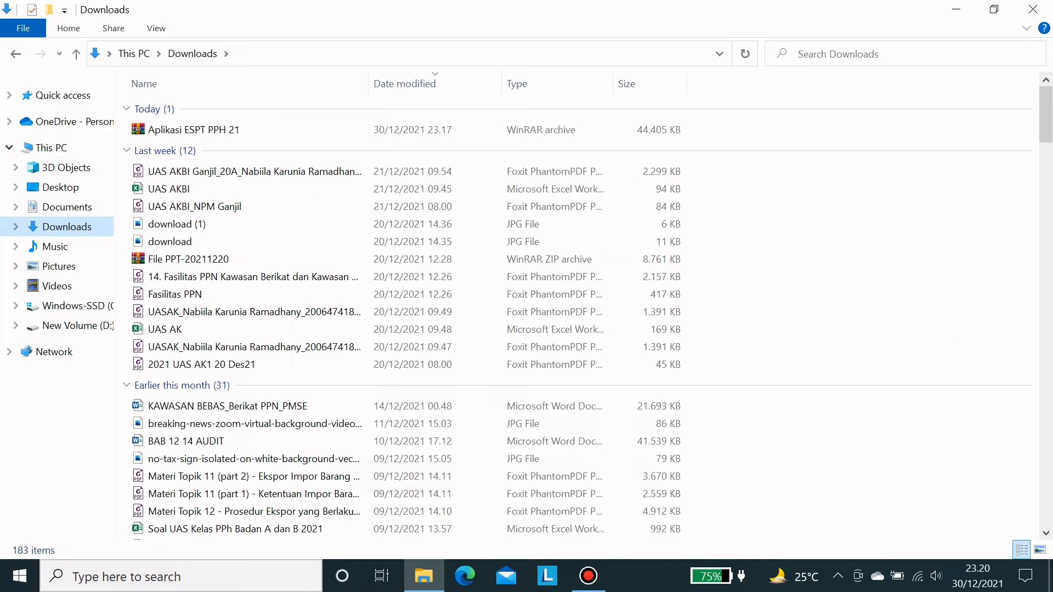
{"action": "left_click", "coordinate": [588, 576]}
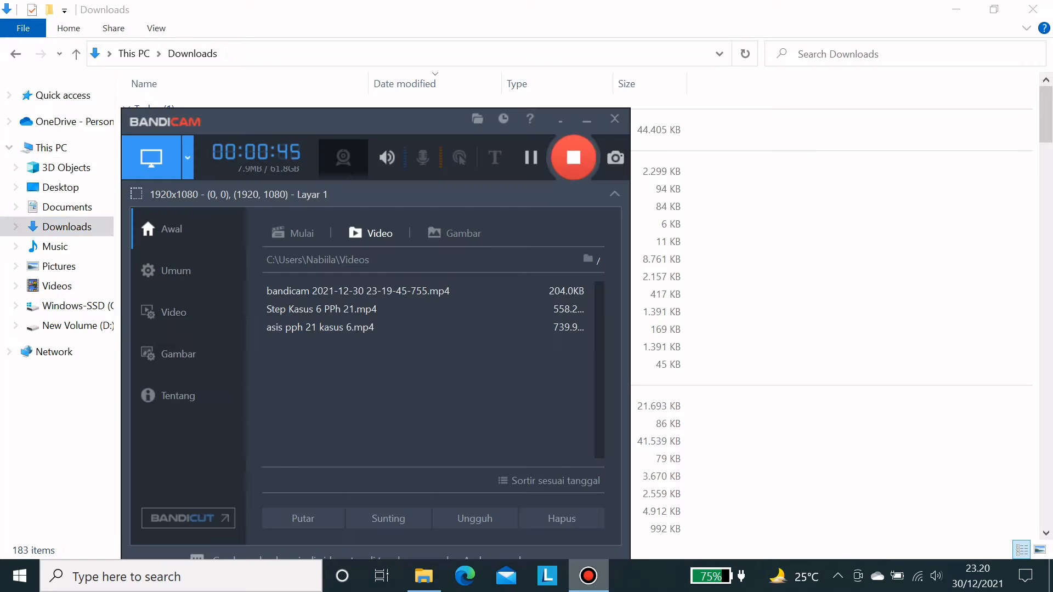
{"action": "left_click", "coordinate": [588, 575]}
{"action": "double_click", "coordinate": [193, 130]}
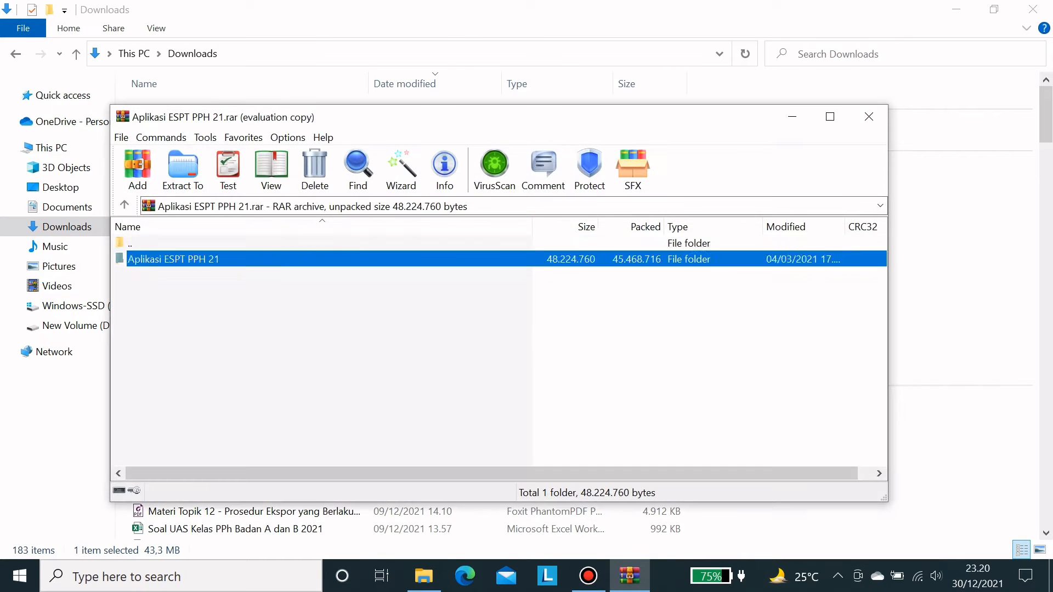
{"action": "key", "text": "Escape"}
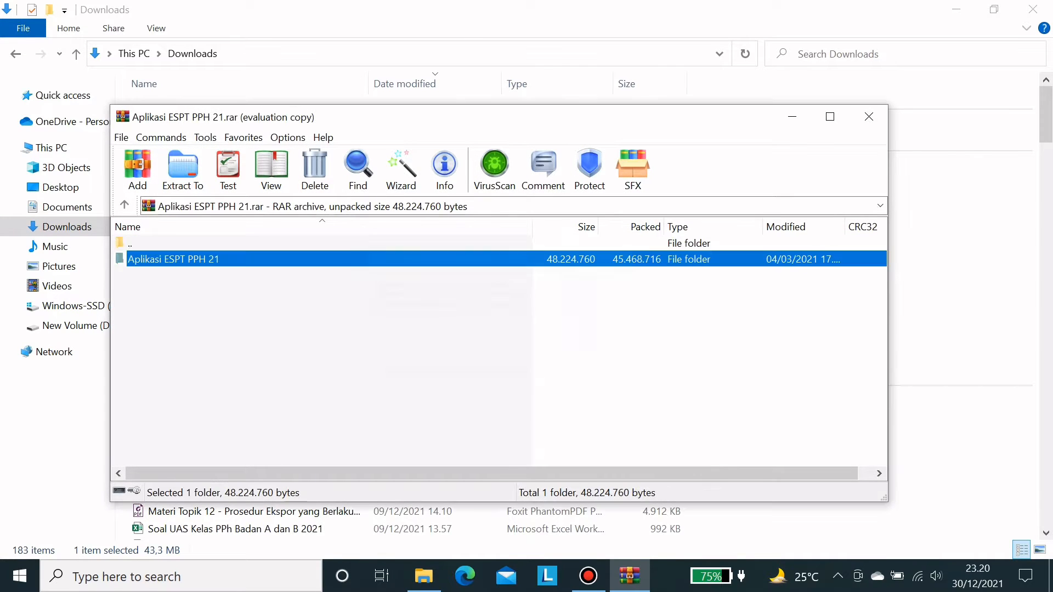
{"action": "key", "text": "Return"}
{"action": "key", "text": "End"}
{"action": "key", "text": "Return"}
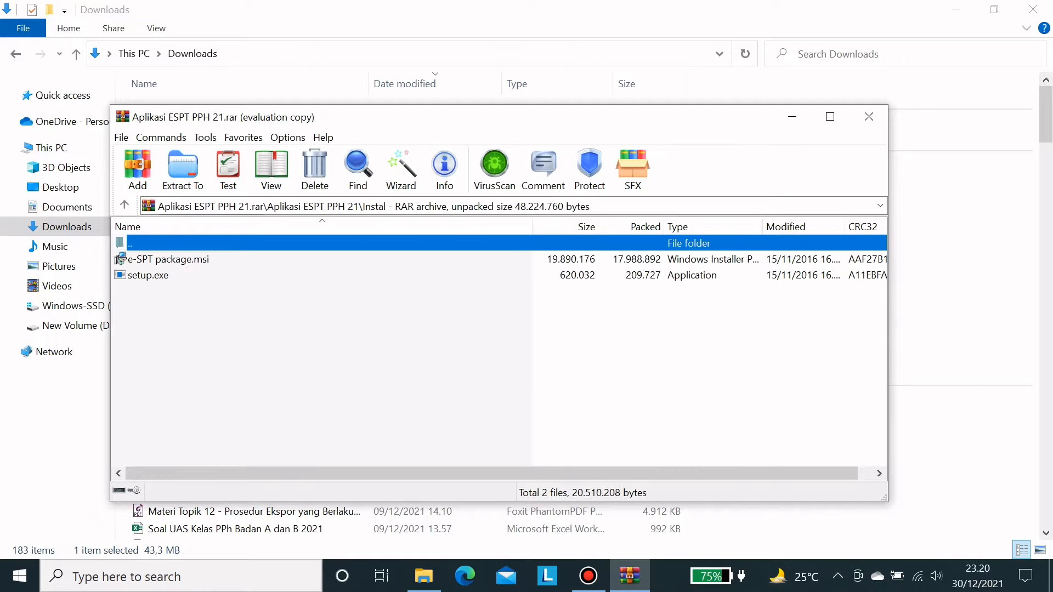
{"action": "key", "text": "Down"}
{"action": "key", "text": "Return"}
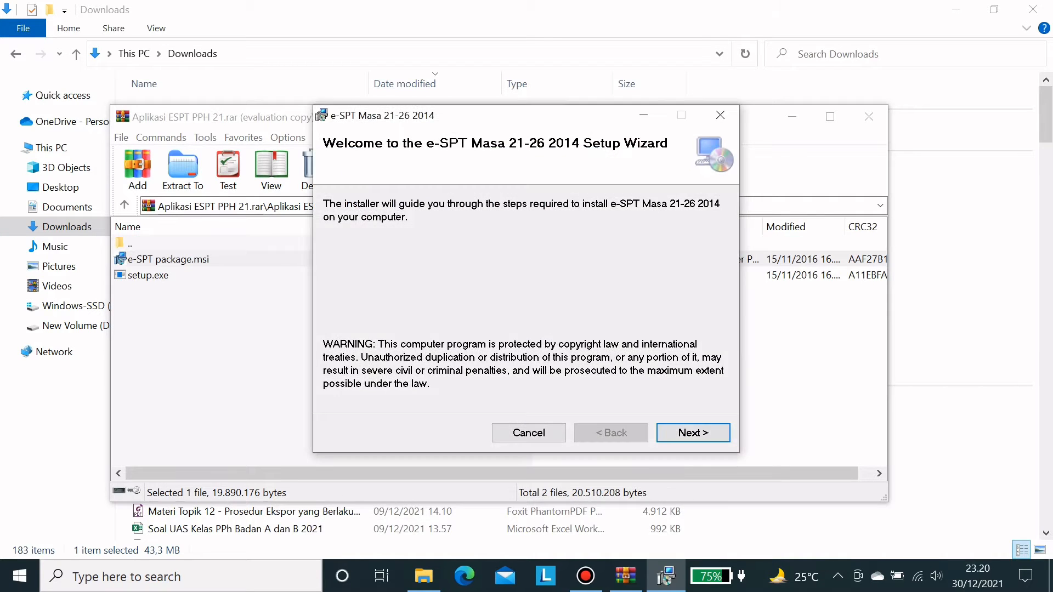
- Run the e-SPT Masa 21-26 2014 setup for Everyone with default settings and close the finished wizard
{"action": "key", "text": "Return"}
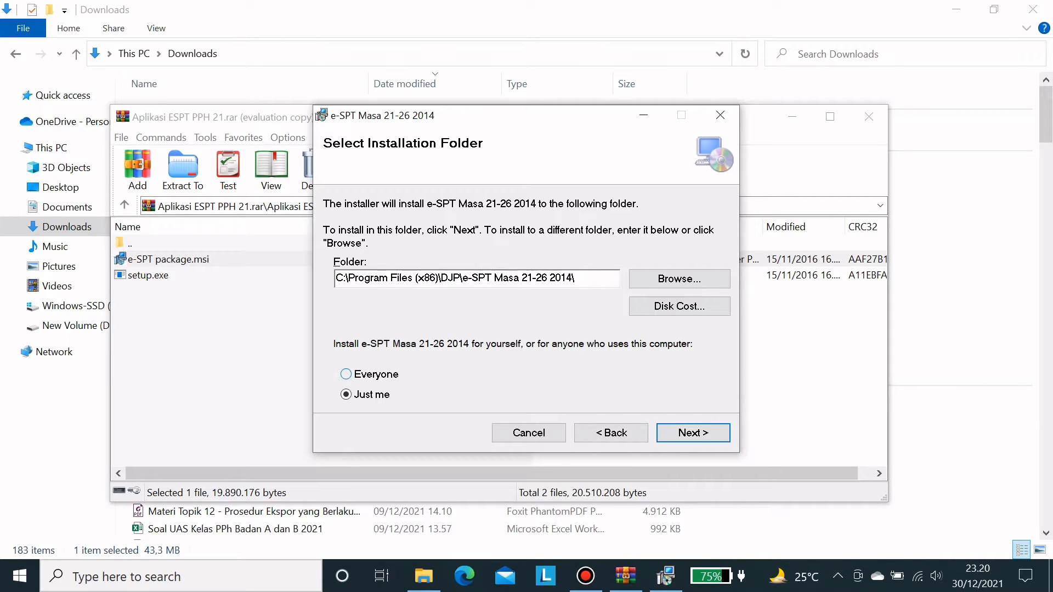
{"action": "left_click", "coordinate": [346, 374]}
{"action": "left_click", "coordinate": [693, 433]}
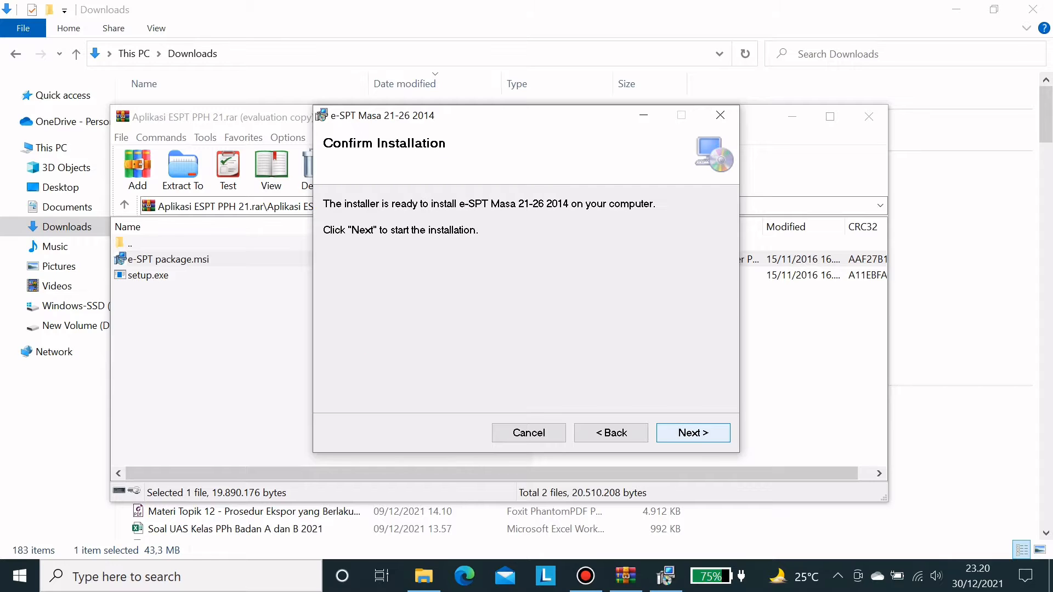
{"action": "key", "text": "Return"}
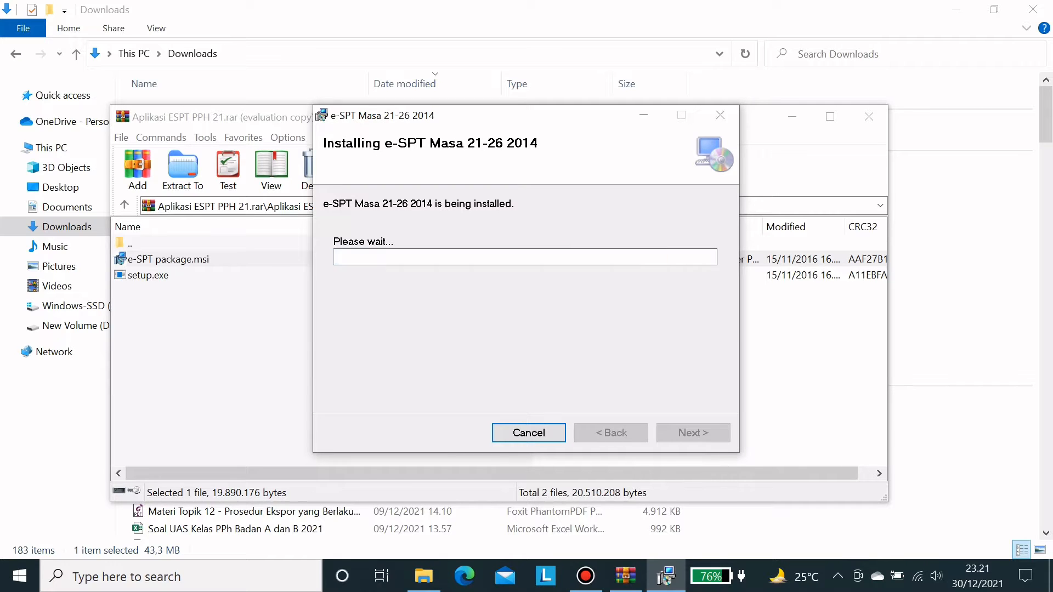
{"action": "key", "text": "Return"}
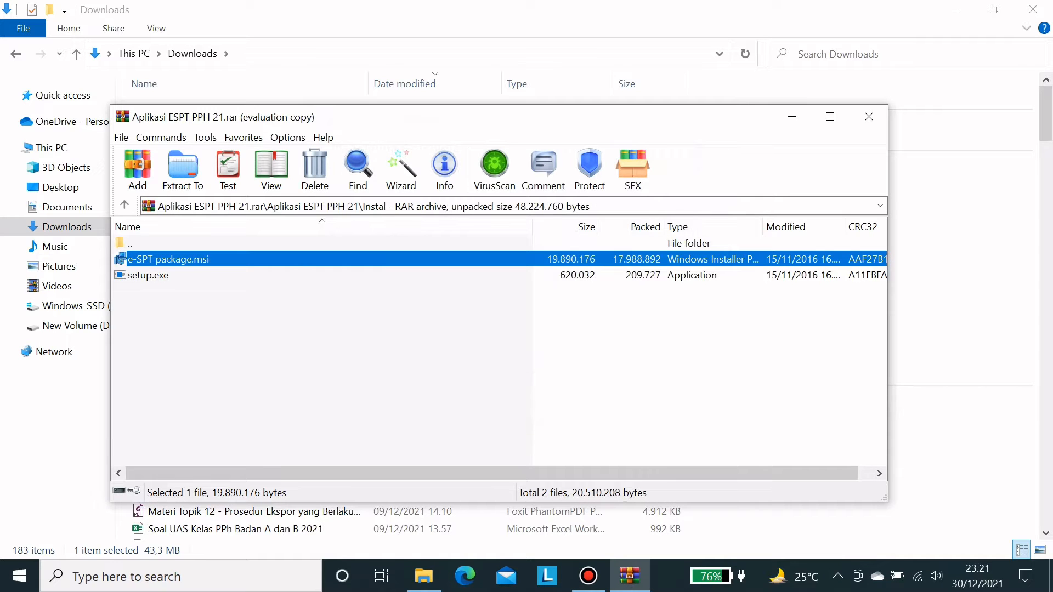
- Go to C:\Program Files (x86)\DJP\e-SPT Masa 21-26 2014 and launch espt2114
{"action": "left_click", "coordinate": [792, 116]}
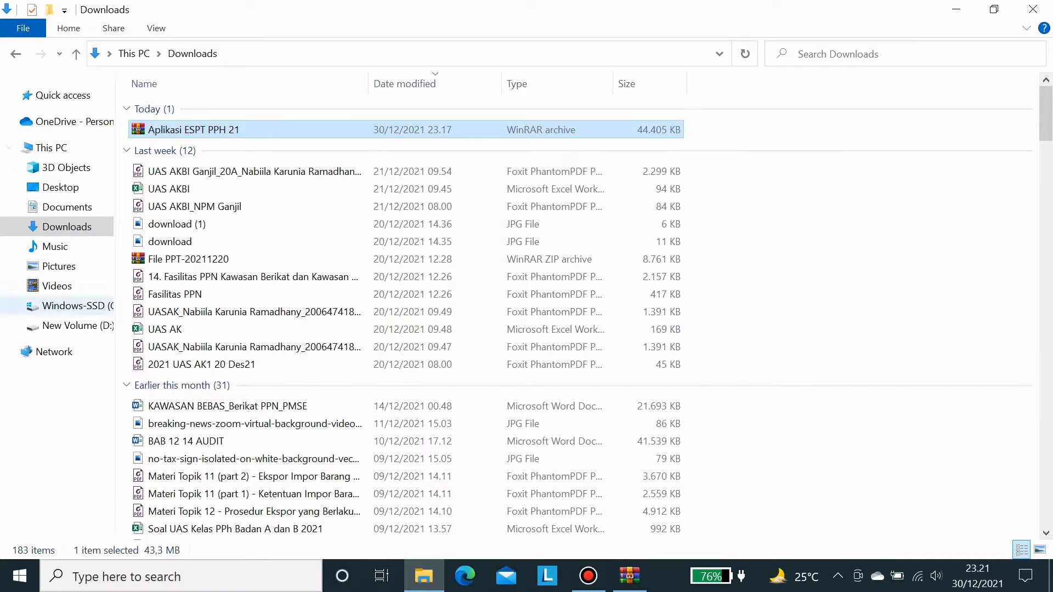
{"action": "double_click", "coordinate": [77, 306]}
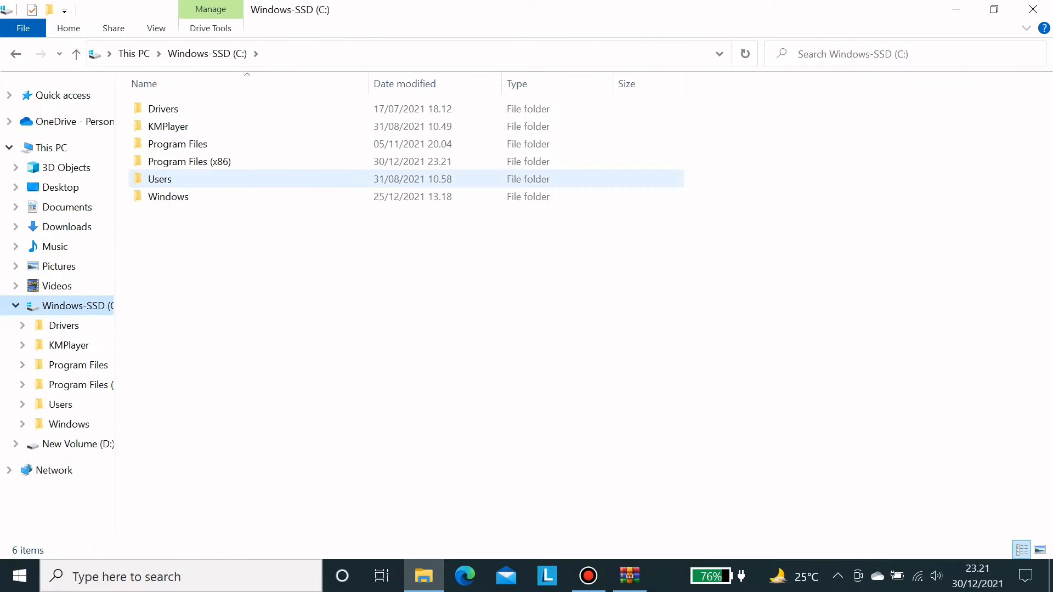
{"action": "left_click", "coordinate": [190, 162]}
{"action": "double_click", "coordinate": [190, 162]}
{"action": "double_click", "coordinate": [165, 179]}
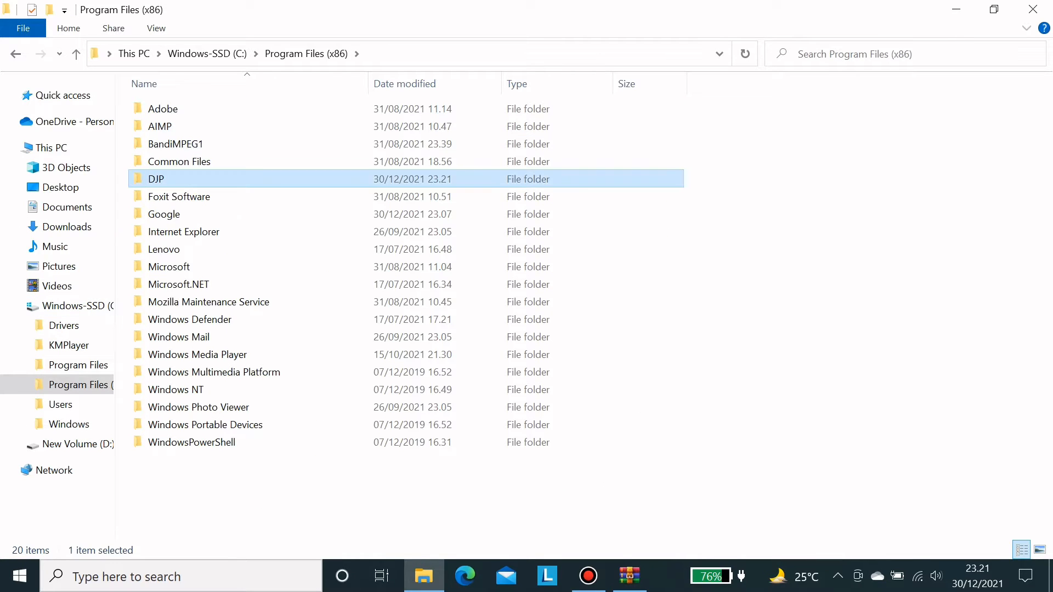
{"action": "double_click", "coordinate": [192, 109]}
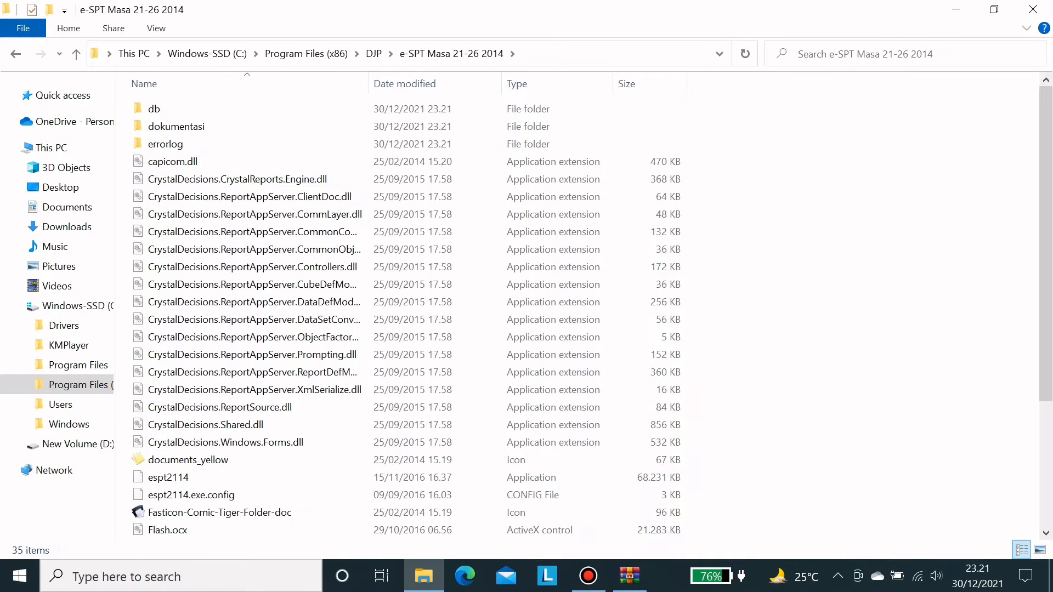
{"action": "scroll", "coordinate": [406, 307], "scroll_direction": "down", "scroll_amount": 3}
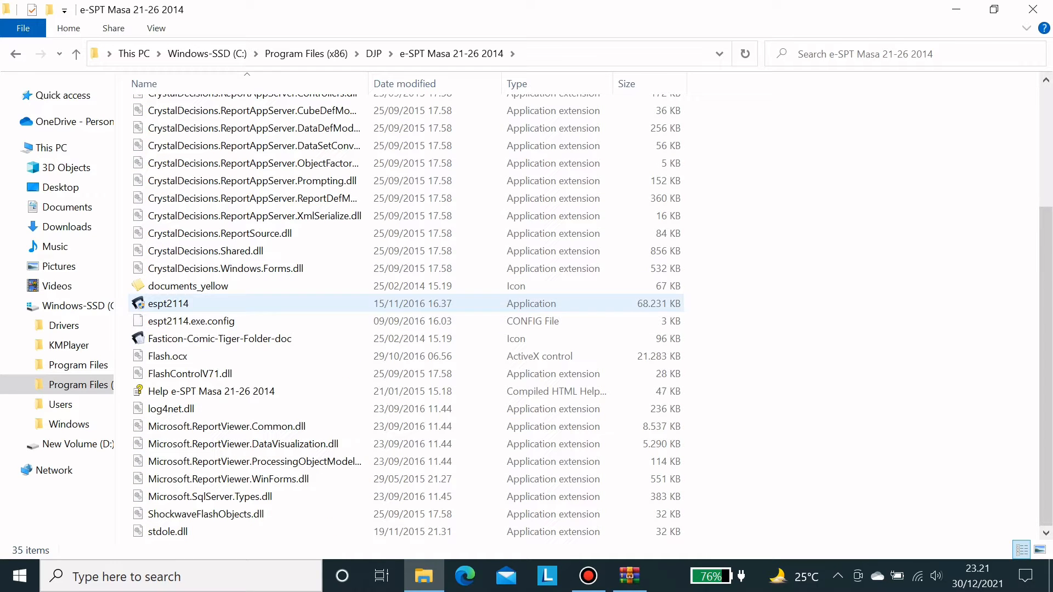
{"action": "left_click", "coordinate": [169, 304]}
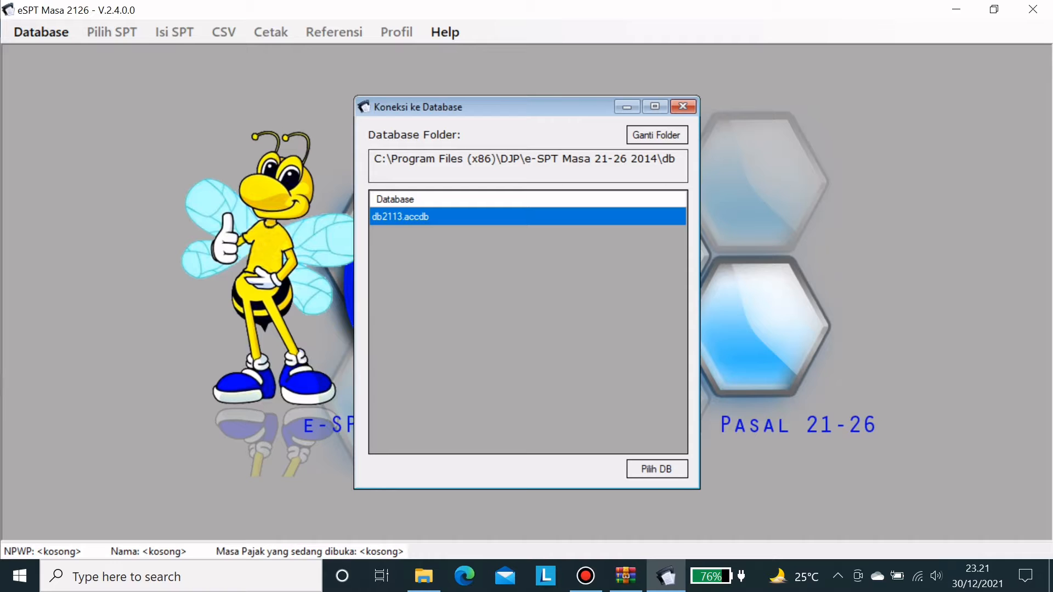
- Browse the db and db kosong folders of the e-SPT installation
{"action": "left_click", "coordinate": [956, 9]}
{"action": "scroll", "coordinate": [384, 354], "scroll_direction": "up", "scroll_amount": 3}
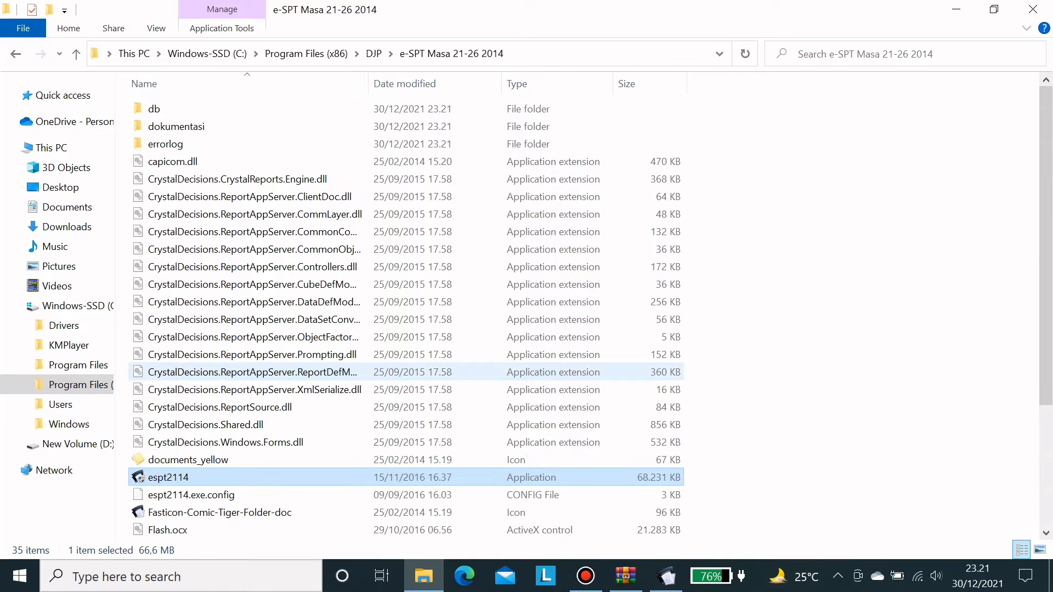
{"action": "double_click", "coordinate": [159, 108]}
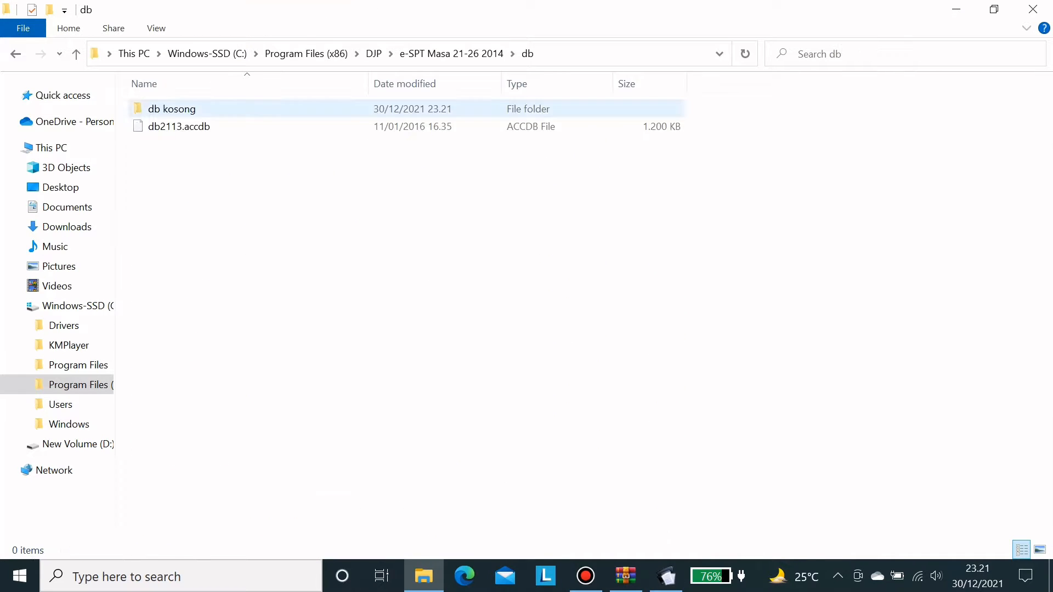
{"action": "double_click", "coordinate": [171, 109]}
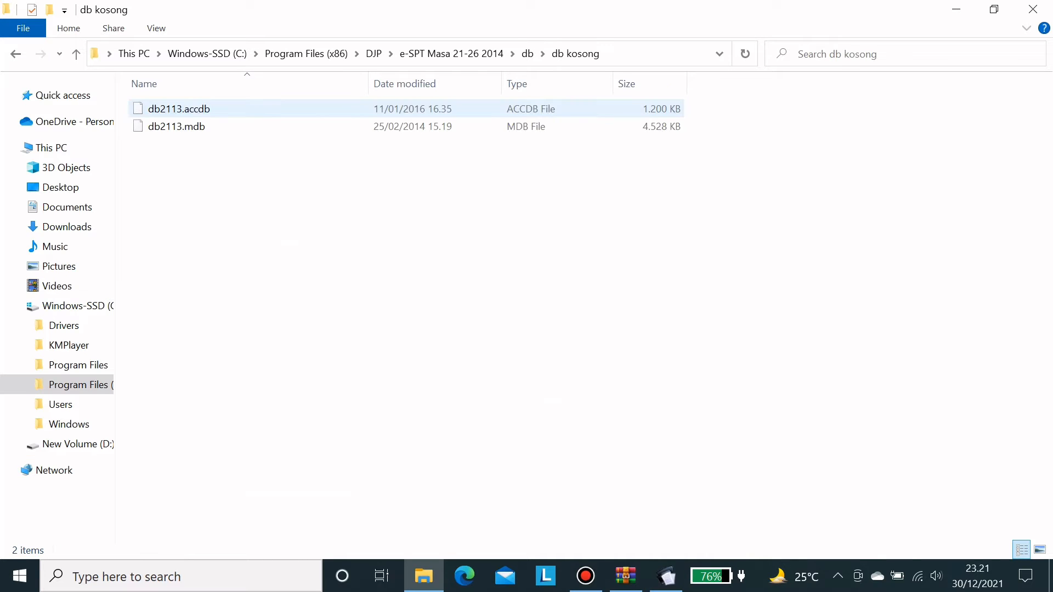
{"action": "key", "text": "alt+Left"}
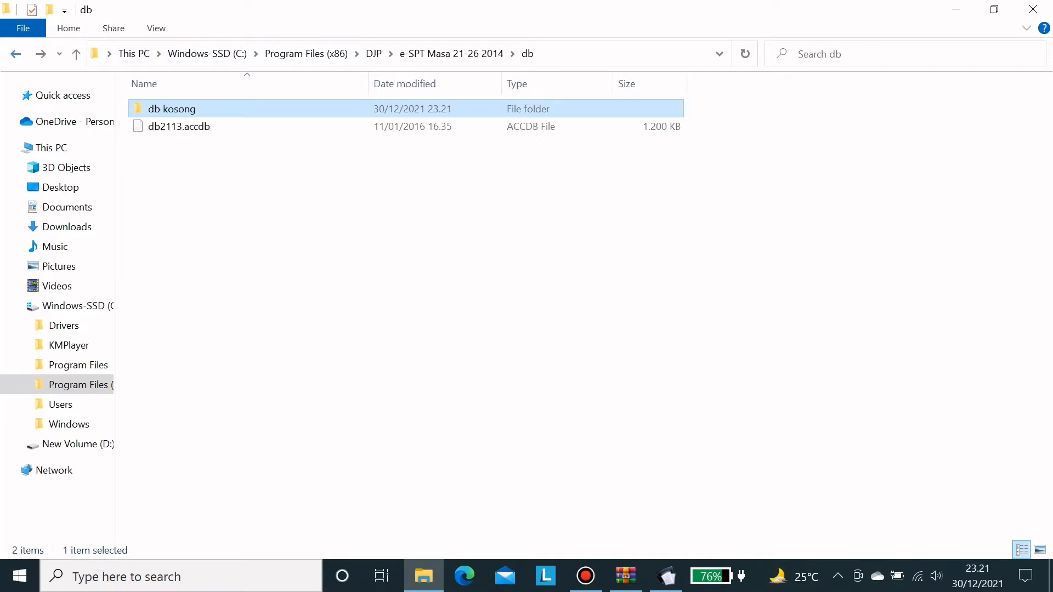
{"action": "key", "text": "alt+Left"}
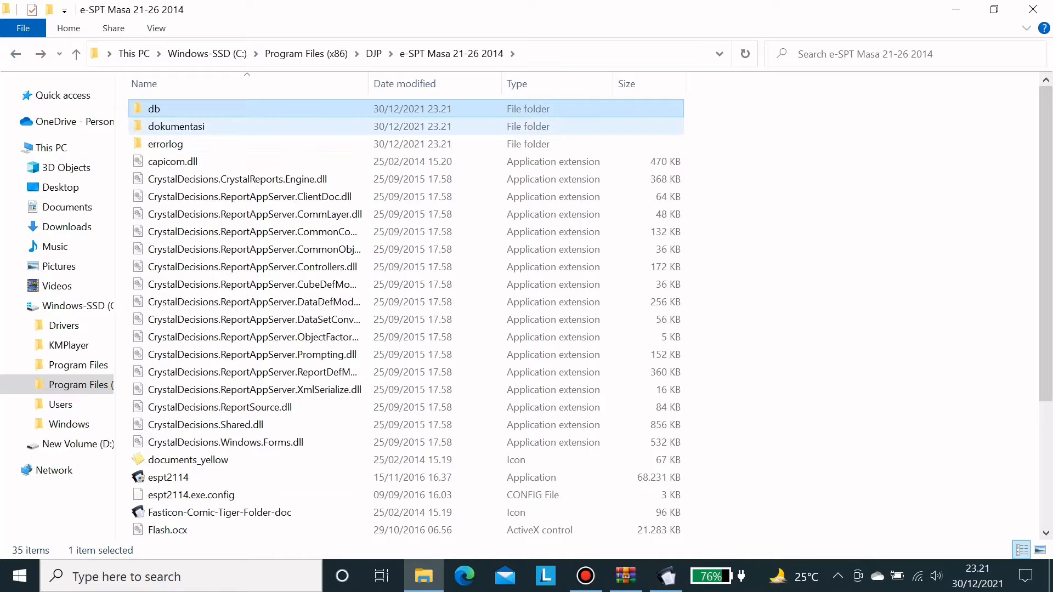
- Browse dokumentasi > csv format > contoh csv, then return to Program Files (x86)
{"action": "key", "text": "Down"}
{"action": "key", "text": "Return"}
{"action": "double_click", "coordinate": [171, 109]}
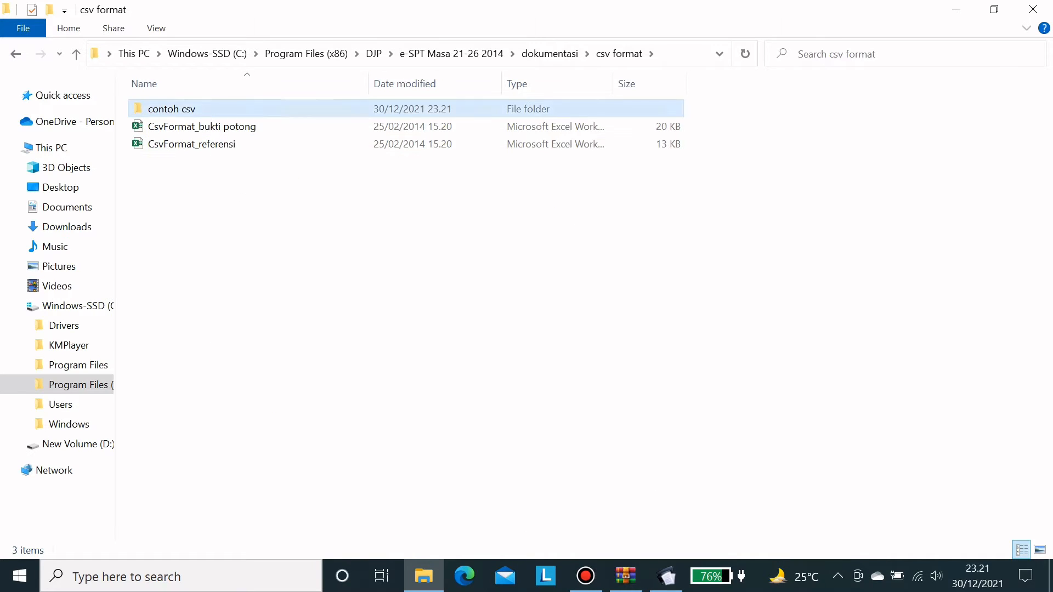
{"action": "double_click", "coordinate": [208, 109]}
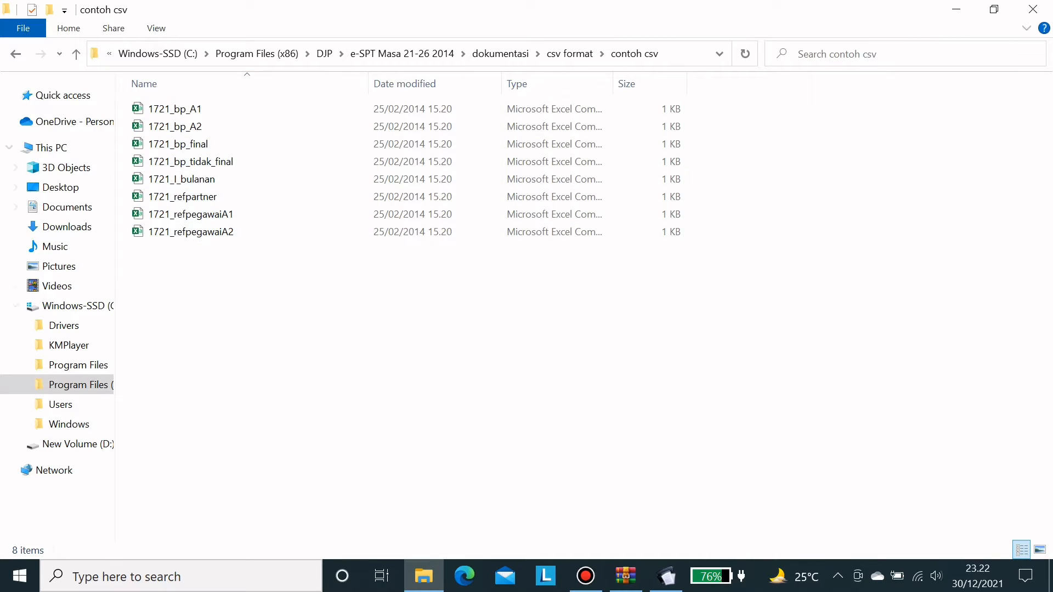
{"action": "key", "text": "alt+Left"}
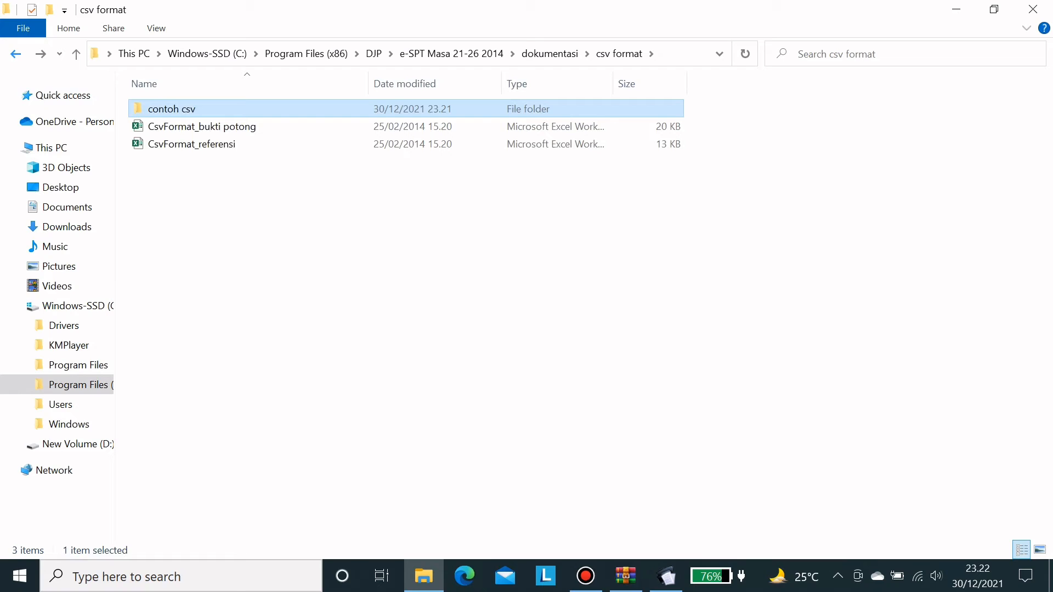
{"action": "key", "text": "alt+Left"}
{"action": "key", "text": "alt+Left"}
{"action": "key", "text": "alt+Left"}
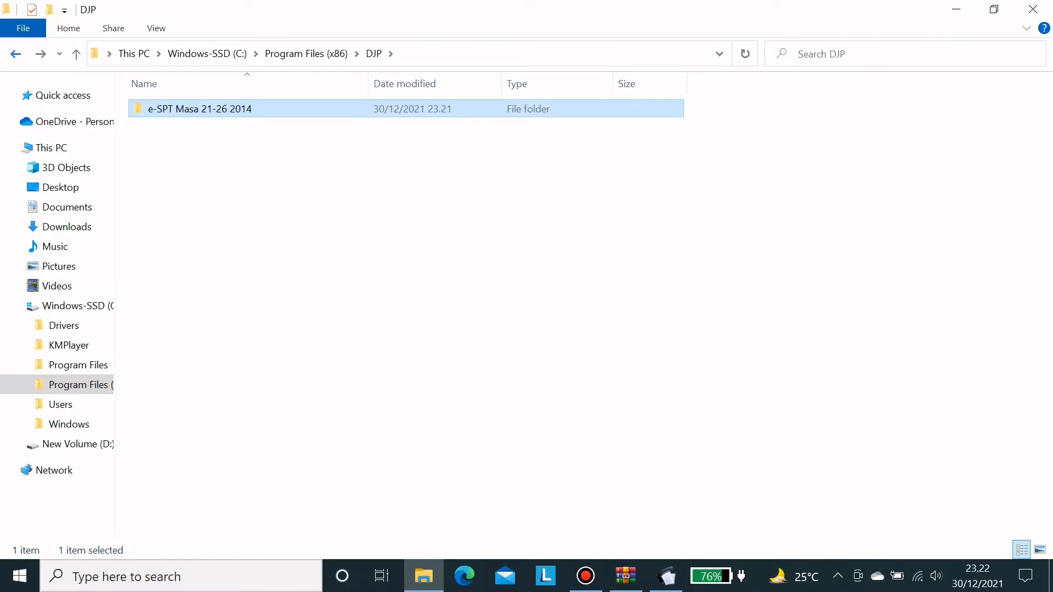
{"action": "left_click", "coordinate": [15, 53]}
- Close Explorer, minimize the eSPT database connection dialog and window, and start a new Explorer window
{"action": "left_click", "coordinate": [1033, 9]}
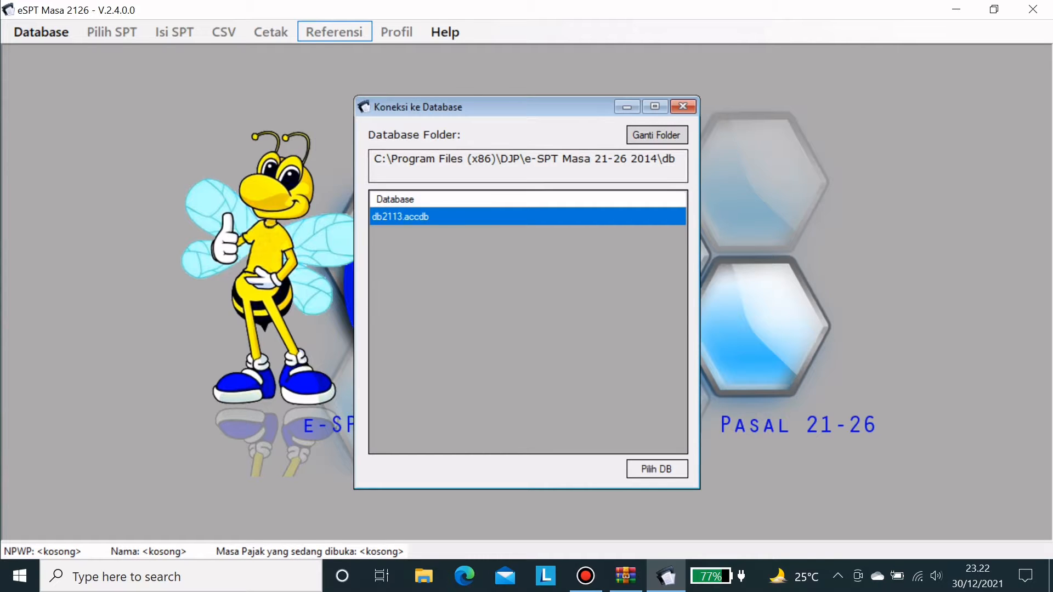
{"action": "left_click", "coordinate": [627, 107]}
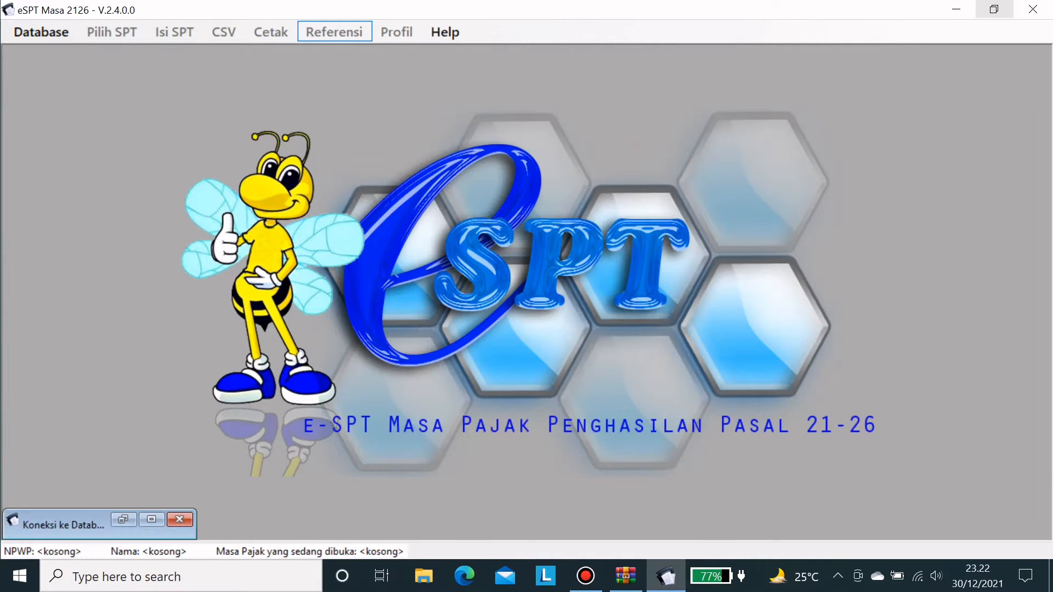
{"action": "left_click", "coordinate": [956, 9]}
{"action": "left_click", "coordinate": [423, 576]}
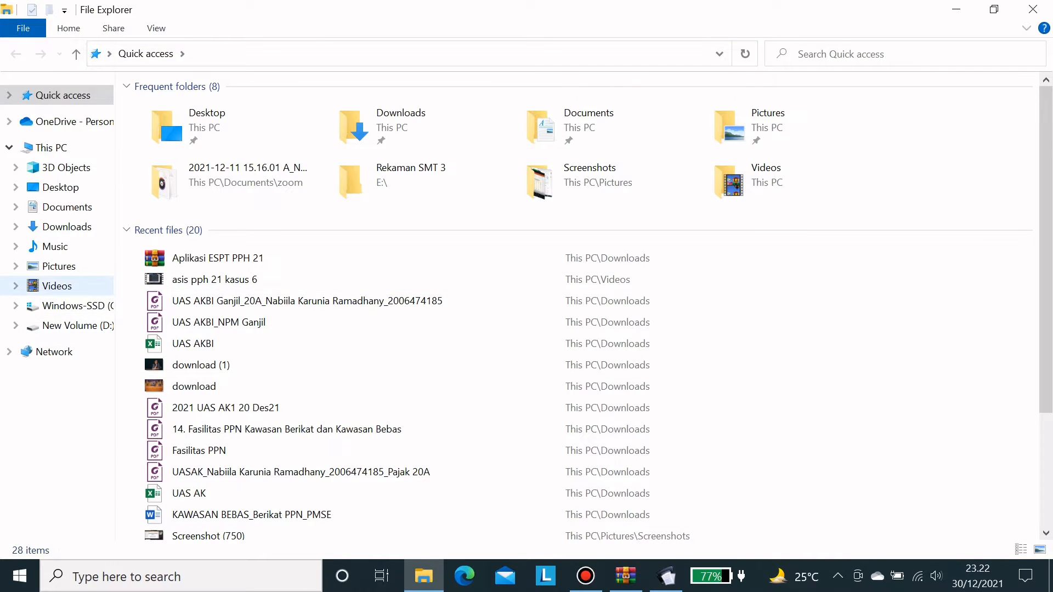
- Copy db2113.accdb from the e-SPT Masa 21-26 2014 db kosong folder
{"action": "left_click", "coordinate": [57, 286]}
{"action": "left_click", "coordinate": [73, 305]}
{"action": "left_click", "coordinate": [189, 161]}
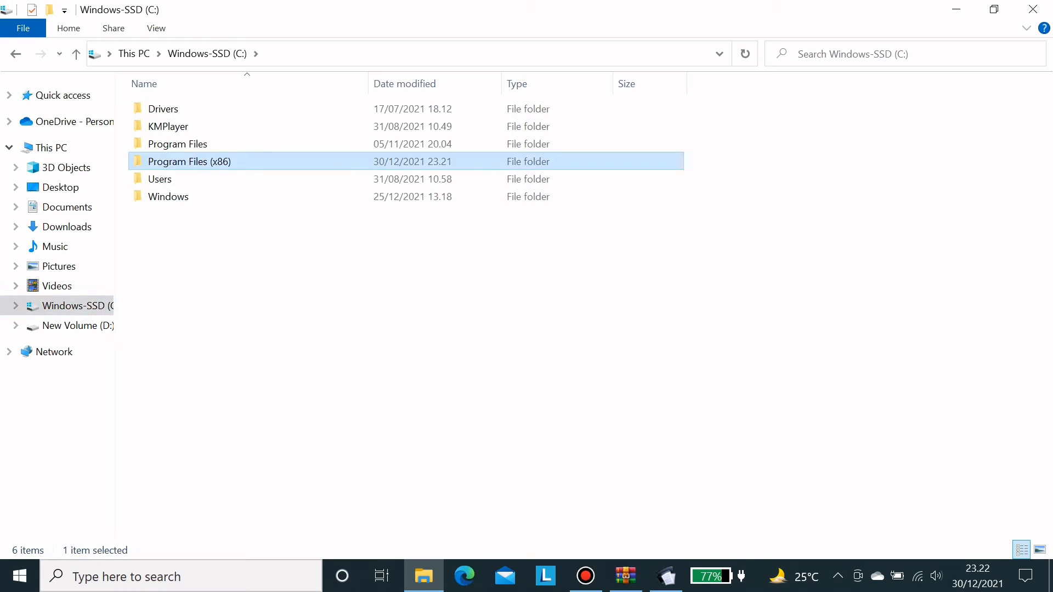
{"action": "double_click", "coordinate": [189, 161]}
{"action": "double_click", "coordinate": [156, 179]}
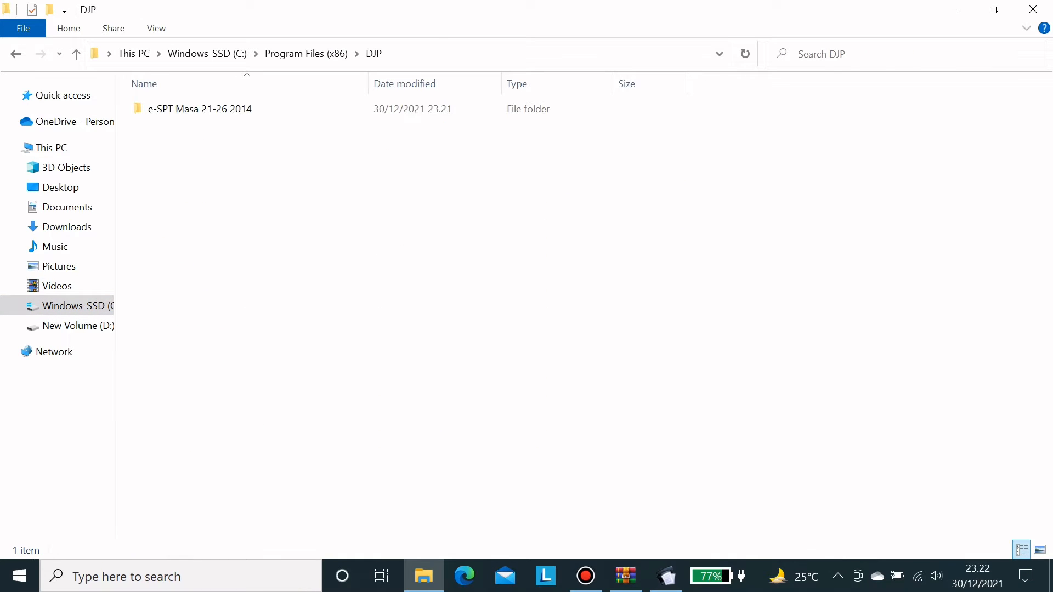
{"action": "left_click", "coordinate": [200, 109]}
{"action": "double_click", "coordinate": [200, 109]}
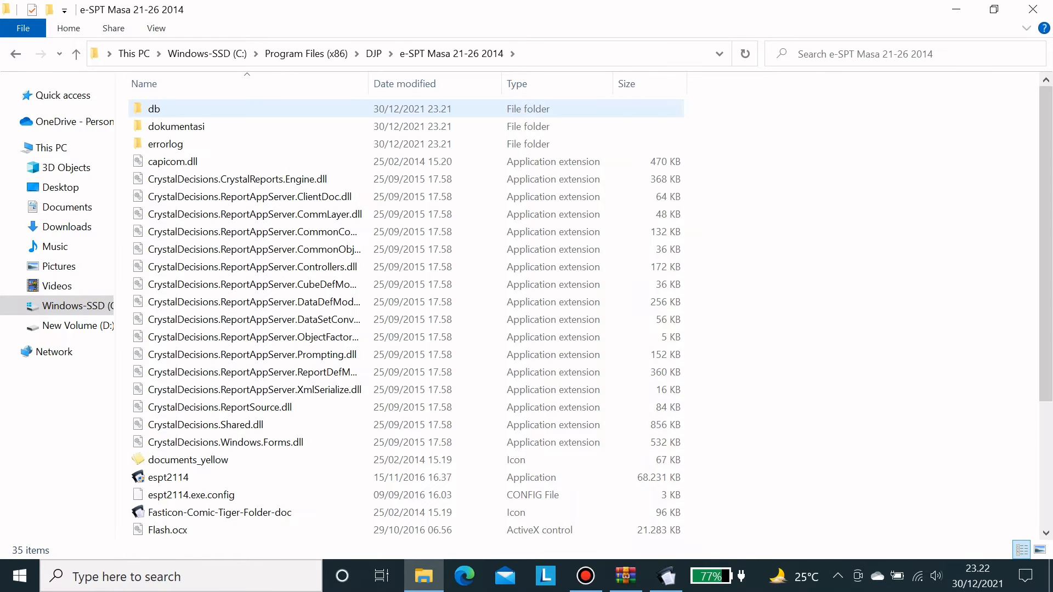
{"action": "double_click", "coordinate": [200, 109]}
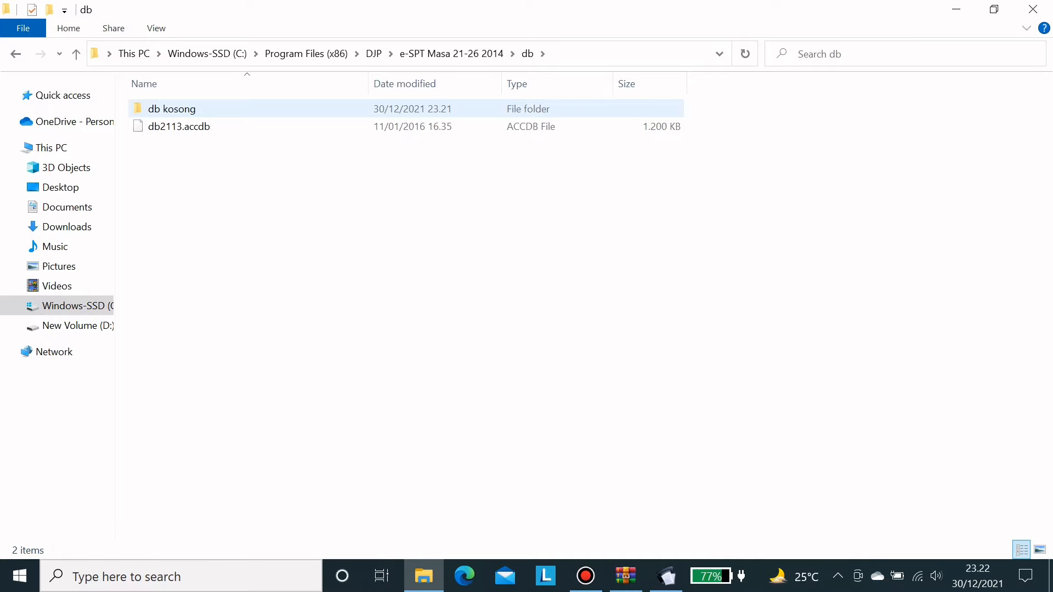
{"action": "double_click", "coordinate": [200, 109]}
{"action": "left_click", "coordinate": [200, 108]}
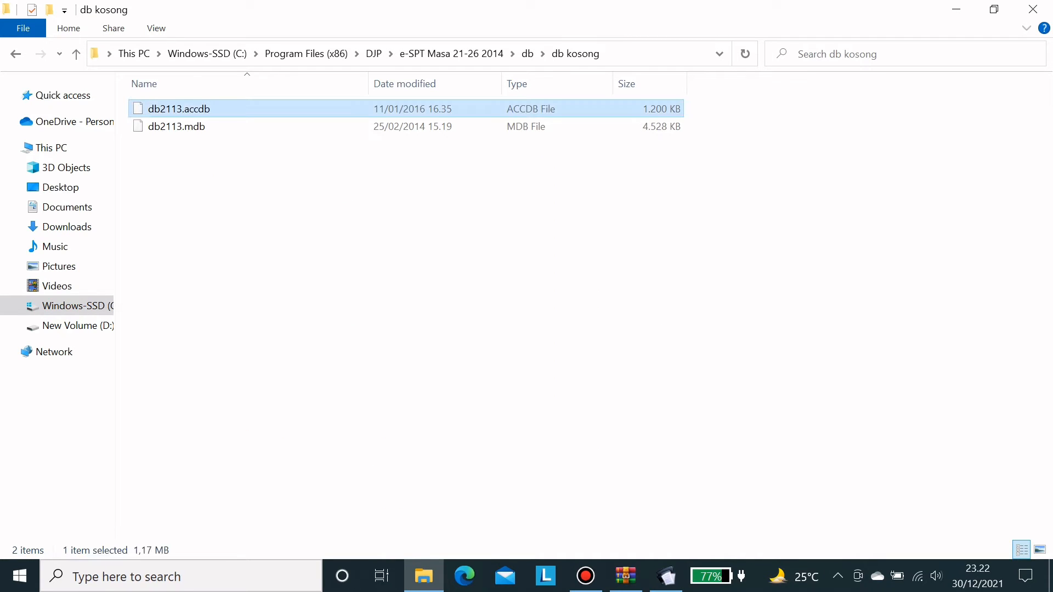
{"action": "right_click", "coordinate": [245, 104]}
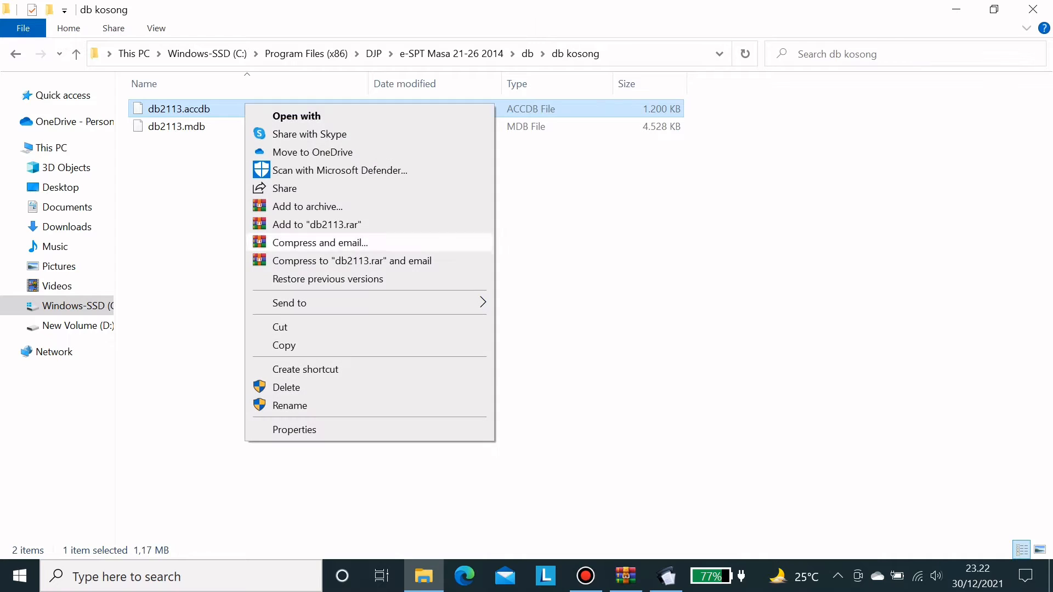
{"action": "left_click", "coordinate": [283, 345]}
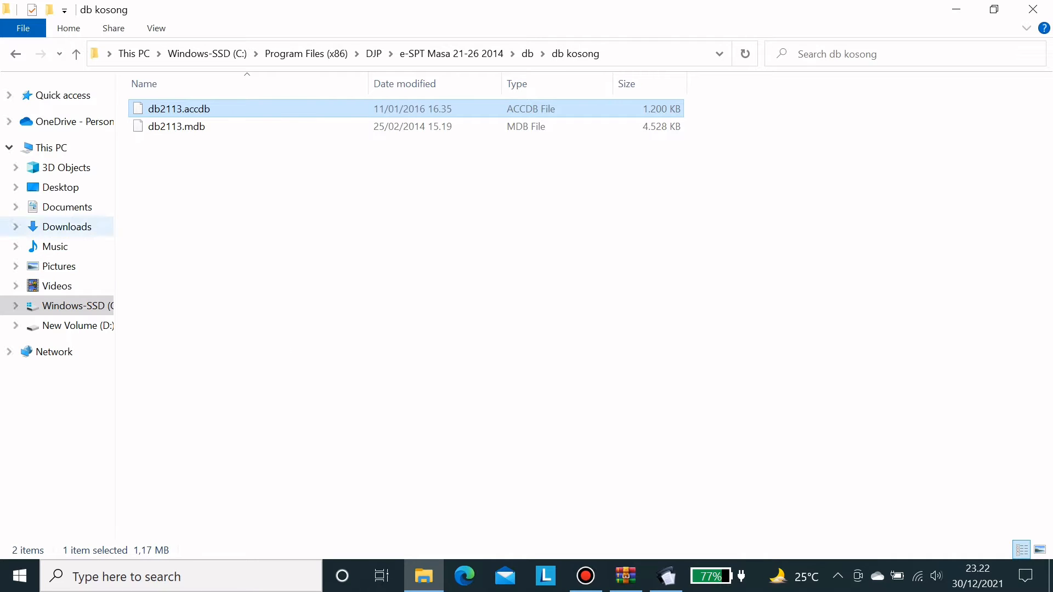
- Create a new folder named 'e-SPT PPh 2126' in Documents and open it
{"action": "left_click", "coordinate": [67, 226]}
{"action": "left_click", "coordinate": [67, 207]}
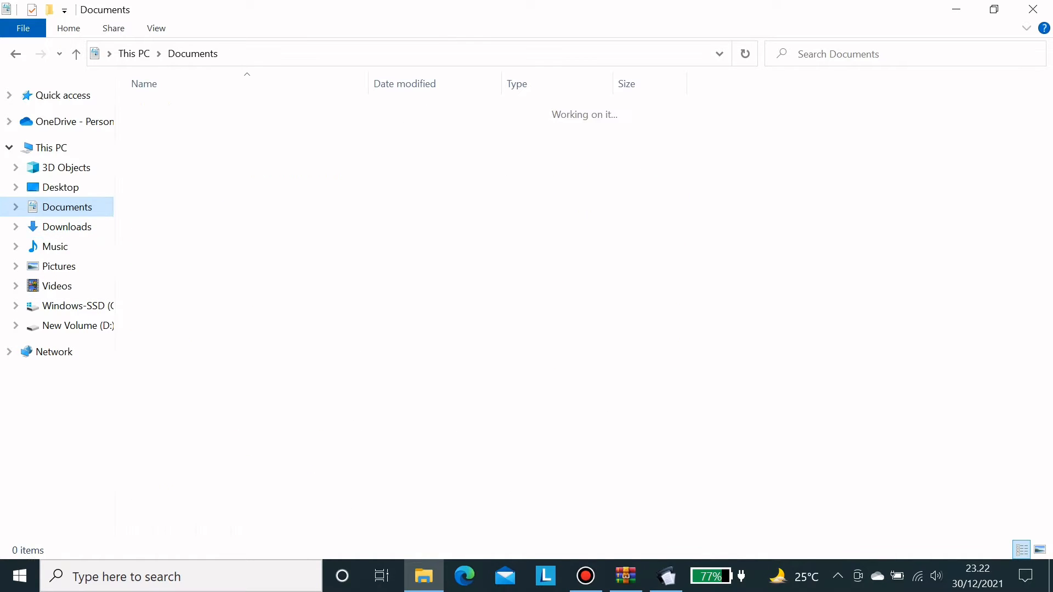
{"action": "right_click", "coordinate": [842, 185]}
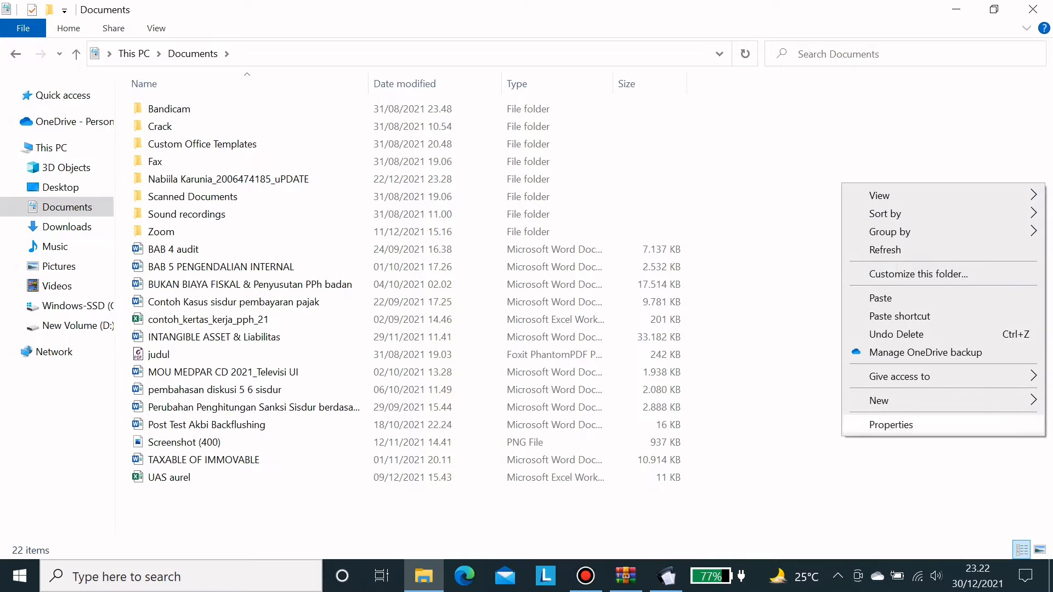
{"action": "mouse_move", "coordinate": [905, 400]}
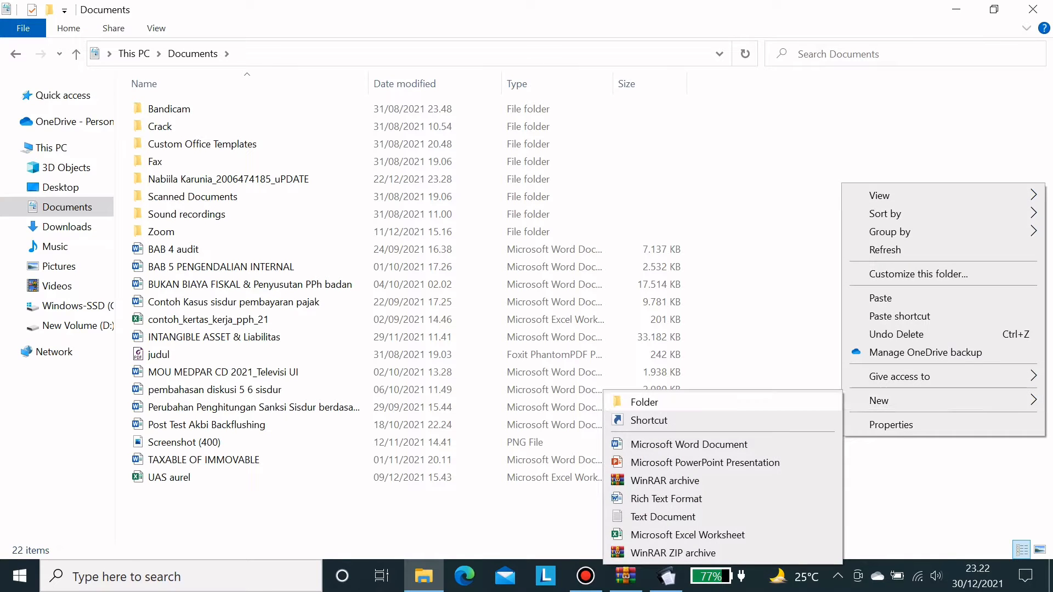
{"action": "left_click", "coordinate": [644, 402]}
{"action": "type", "text": "e"}
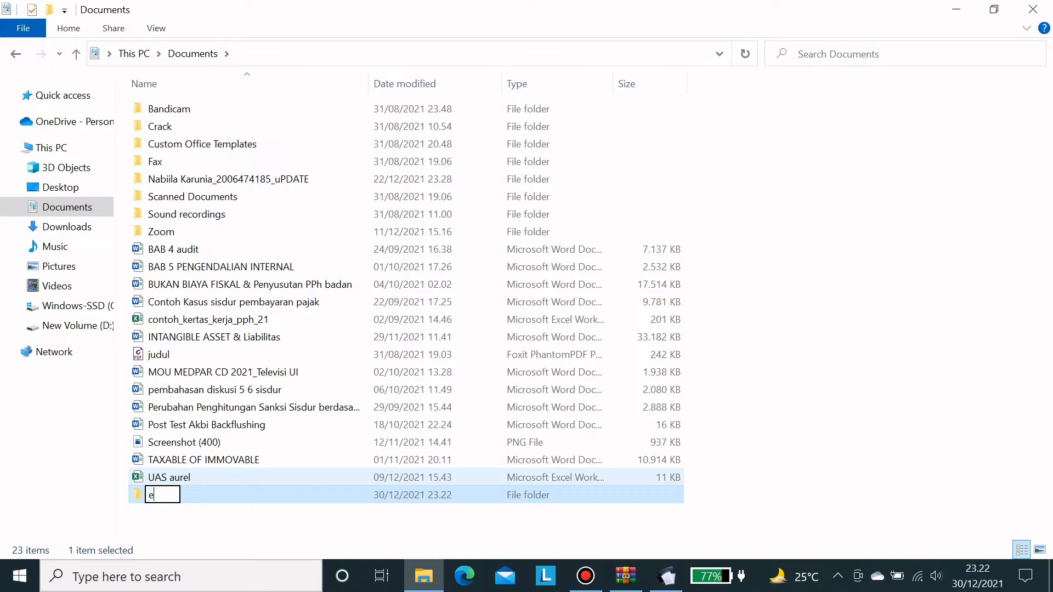
{"action": "type", "text": "-SPT PPh 21"}
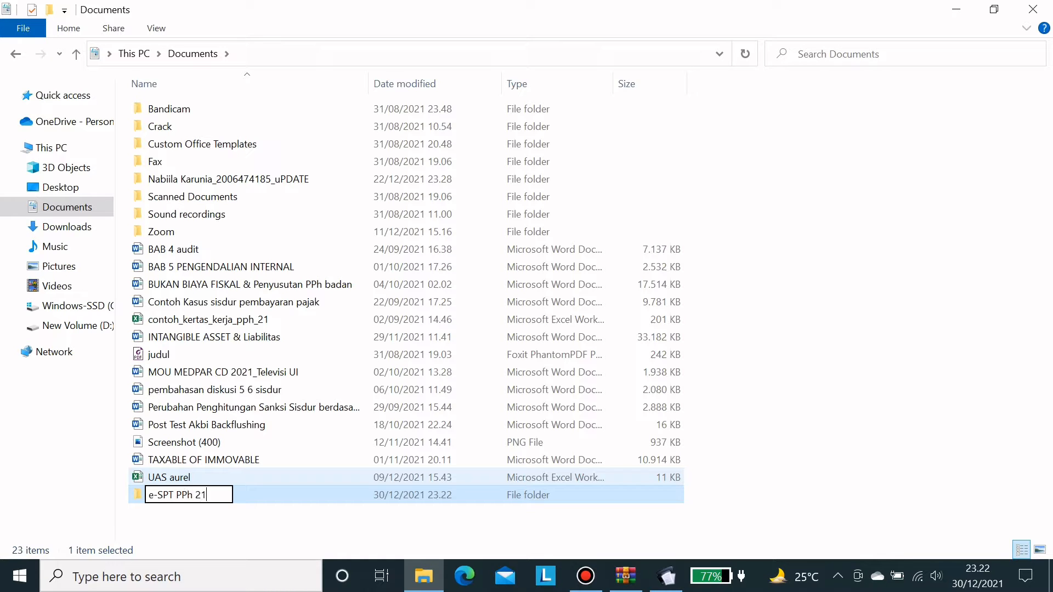
{"action": "type", "text": "26"}
{"action": "key", "text": "Return"}
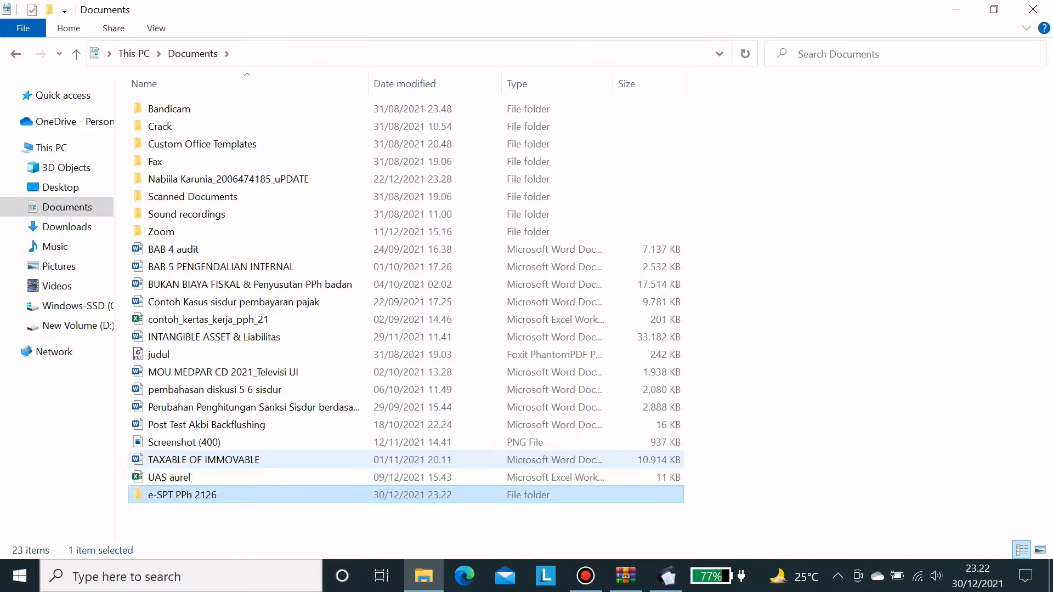
{"action": "double_click", "coordinate": [265, 496]}
- Paste db2113.accdb into the folder and rename it to PT NEW YEAR.accdb
{"action": "right_click", "coordinate": [266, 504]}
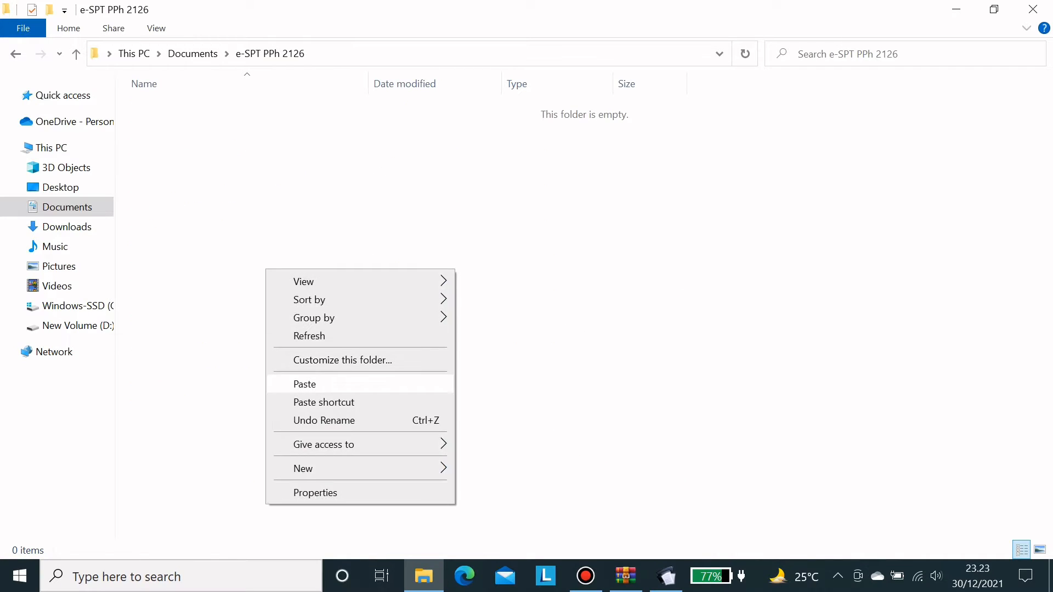
{"action": "left_click", "coordinate": [304, 383]}
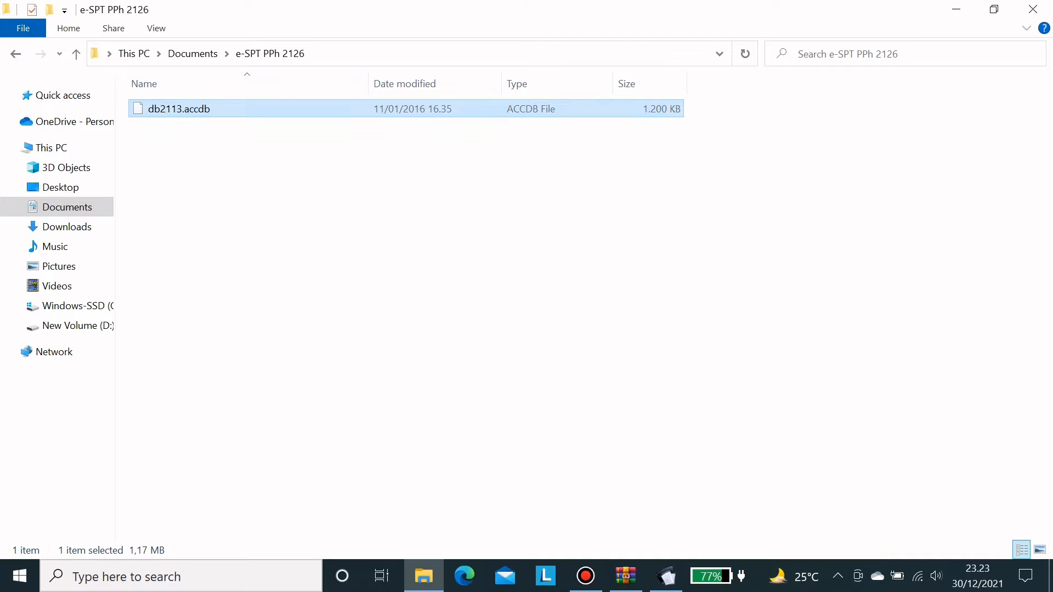
{"action": "right_click", "coordinate": [229, 108]}
{"action": "left_click", "coordinate": [258, 433]}
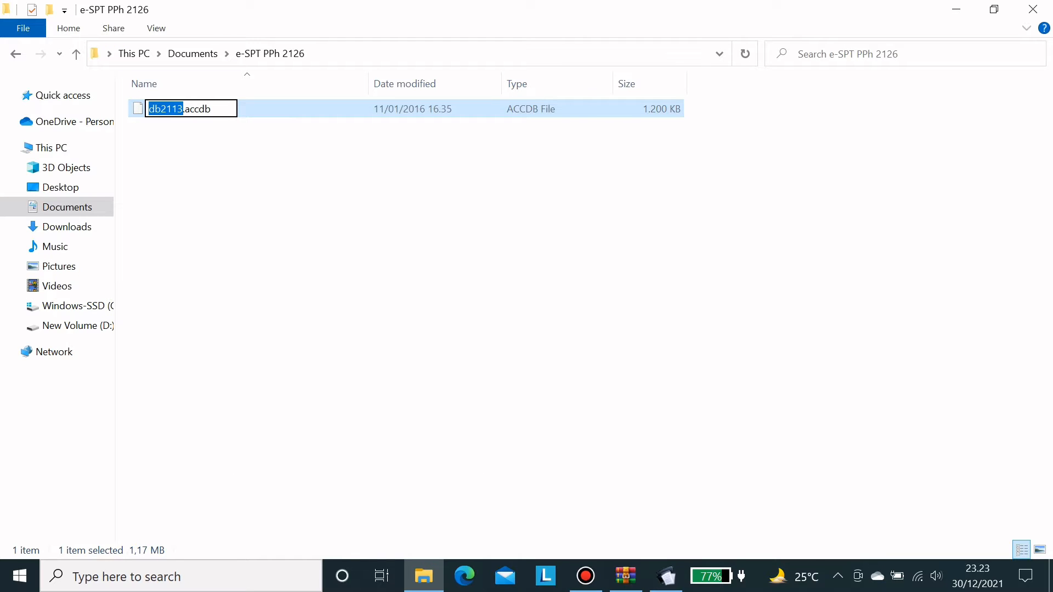
{"action": "key", "text": "Caps_Lock"}
{"action": "type", "text": "PT N"}
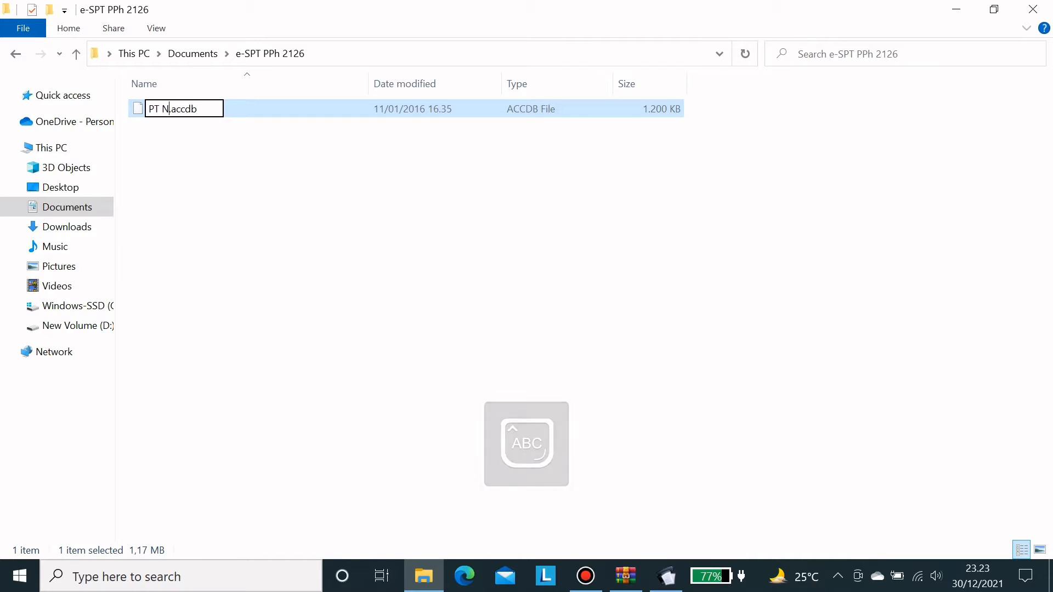
{"action": "type", "text": "EW YEAR"}
{"action": "key", "text": "Return"}
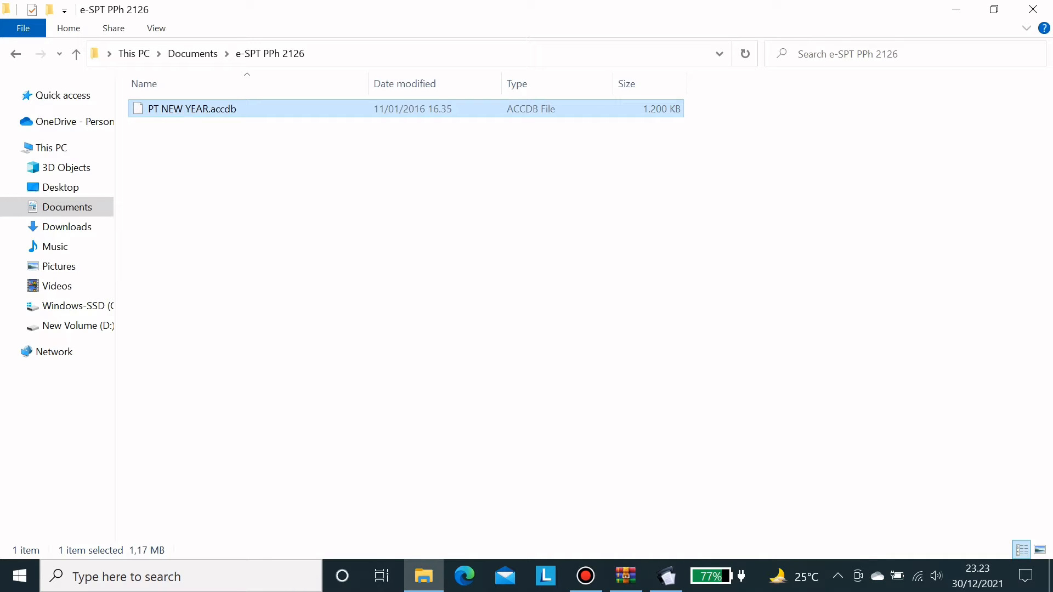
{"action": "left_click", "coordinate": [666, 576]}
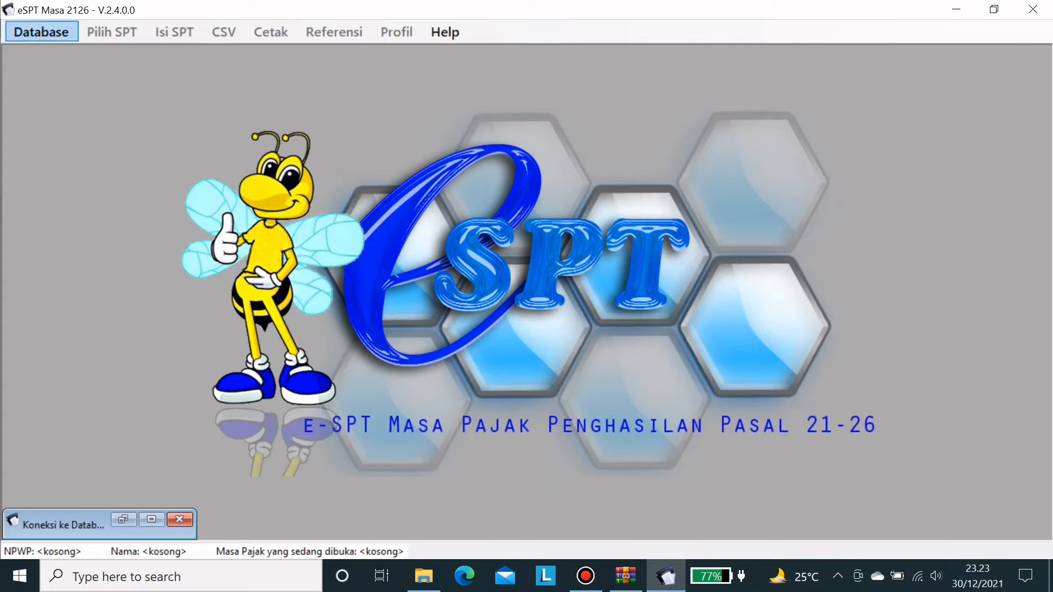
- Set the eSPT database folder to Documents\e-SPT PPh 2126 through Pilih Database
{"action": "left_click", "coordinate": [41, 32]}
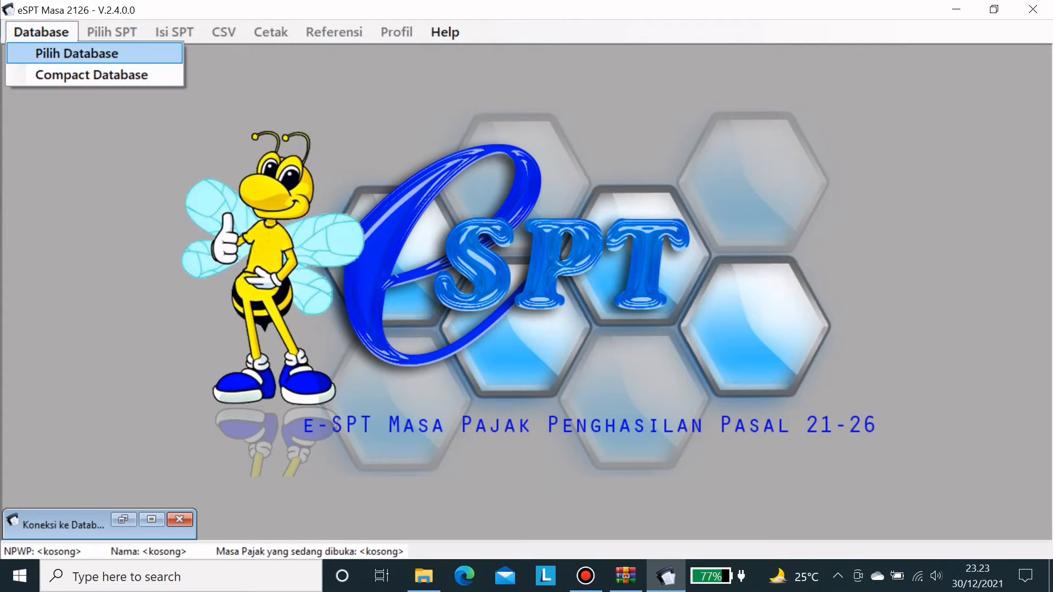
{"action": "left_click", "coordinate": [76, 53]}
{"action": "left_click", "coordinate": [657, 135]}
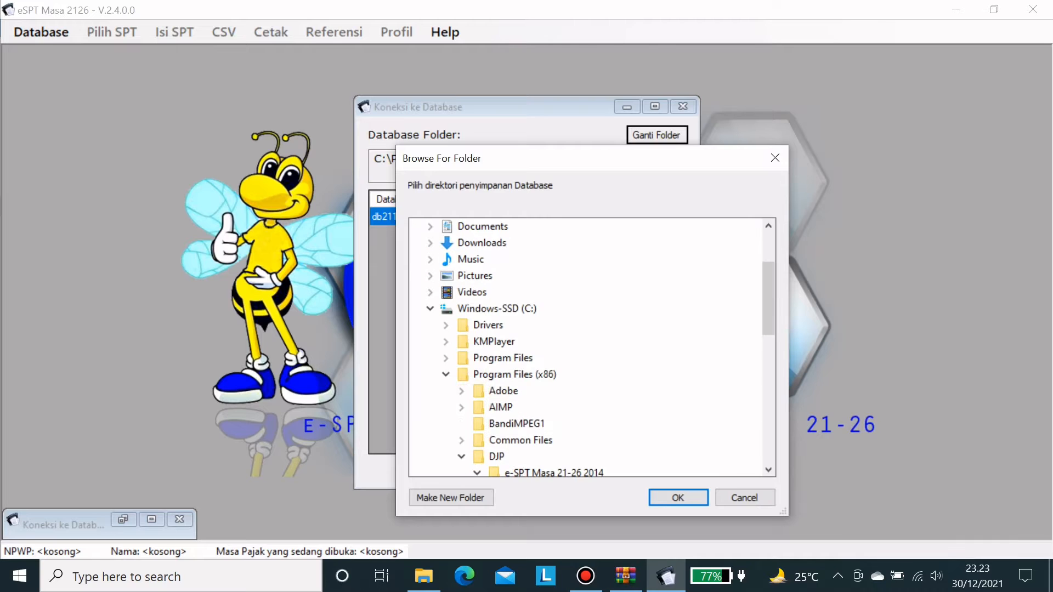
{"action": "scroll", "coordinate": [483, 329], "scroll_direction": "up", "scroll_amount": 4}
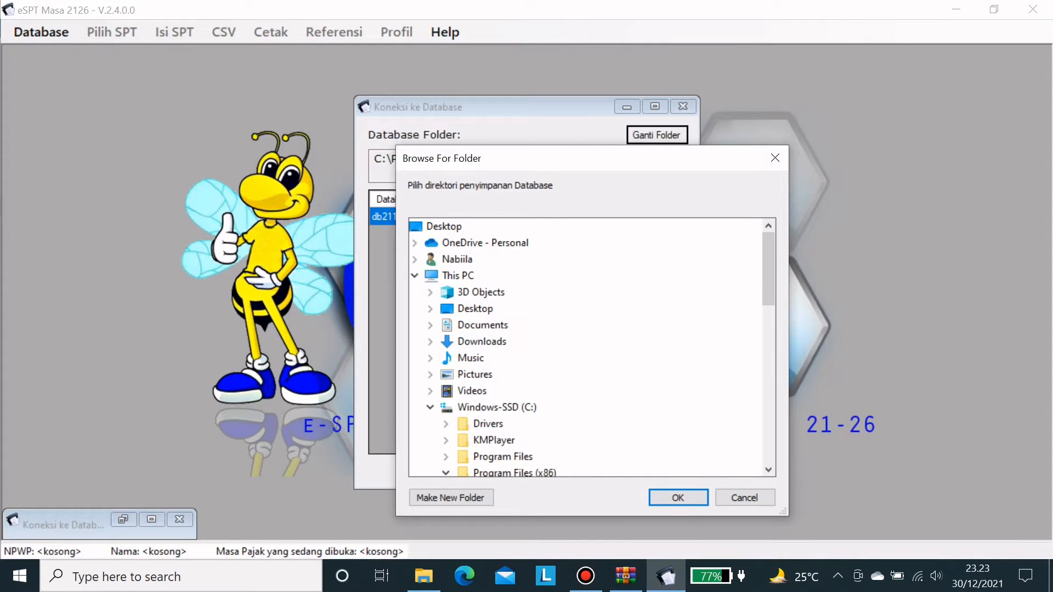
{"action": "left_click", "coordinate": [482, 325]}
{"action": "scroll", "coordinate": [483, 340], "scroll_direction": "down", "scroll_amount": 2}
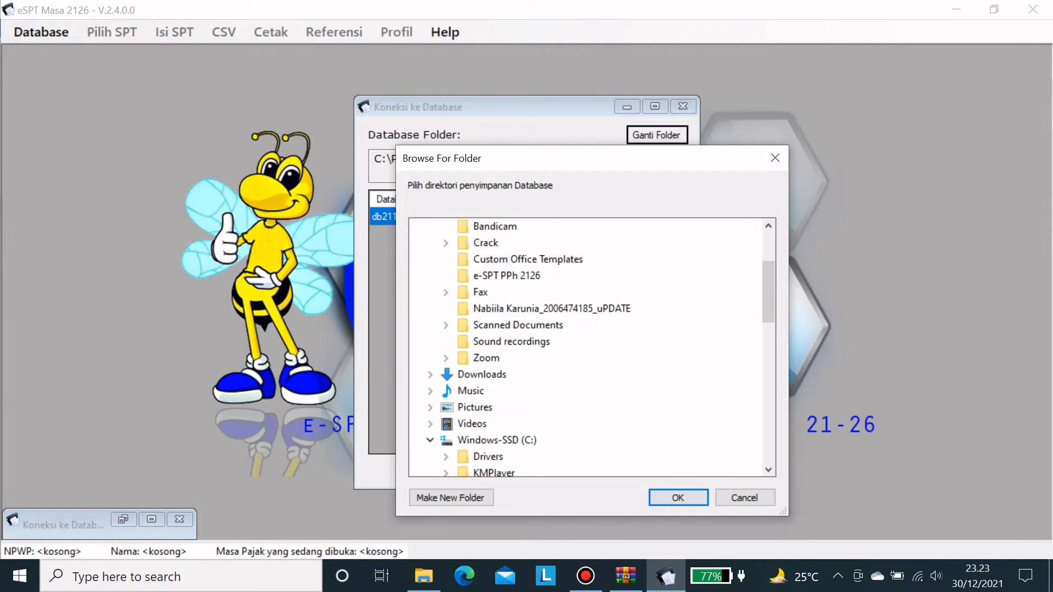
{"action": "scroll", "coordinate": [586, 346], "scroll_direction": "up", "scroll_amount": 1}
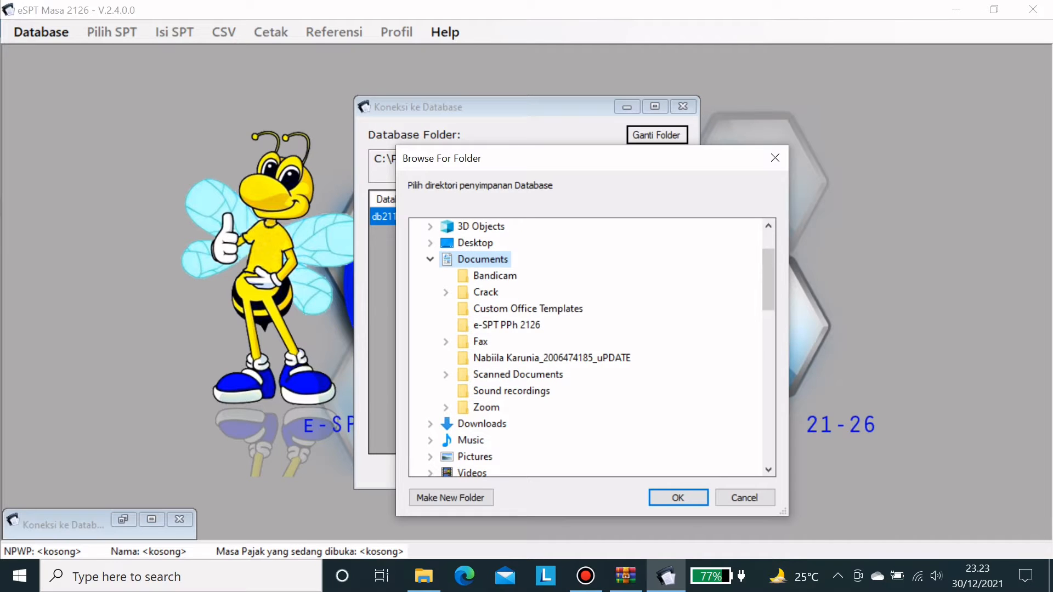
{"action": "left_click", "coordinate": [506, 325]}
{"action": "left_click", "coordinate": [677, 498]}
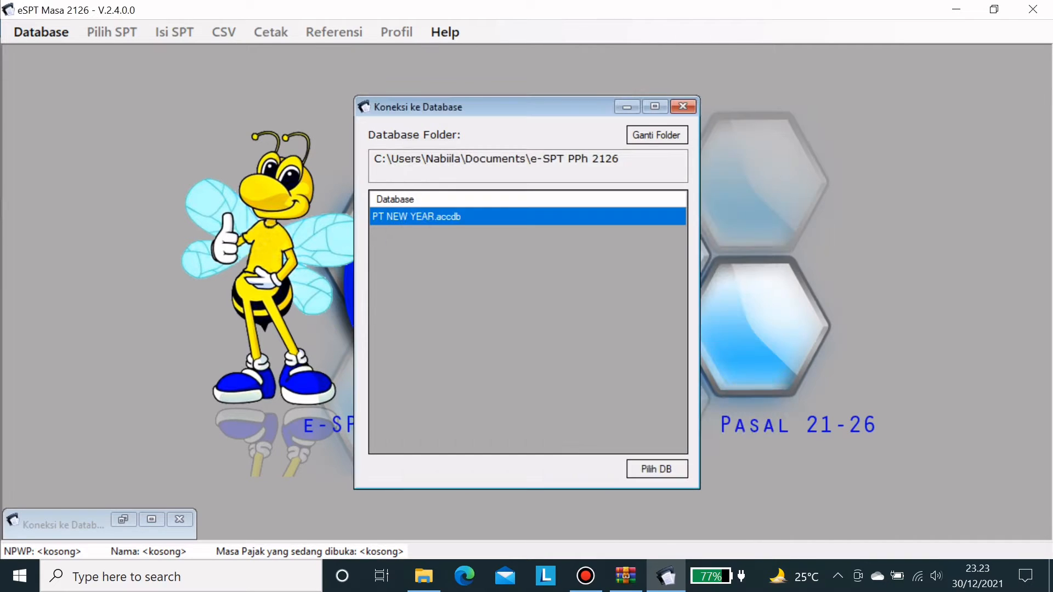
- Try opening PT NEW YEAR.accdb, dismiss the missing Access Database Engine 2007 error, and minimize eSPT
{"action": "left_click", "coordinate": [657, 469]}
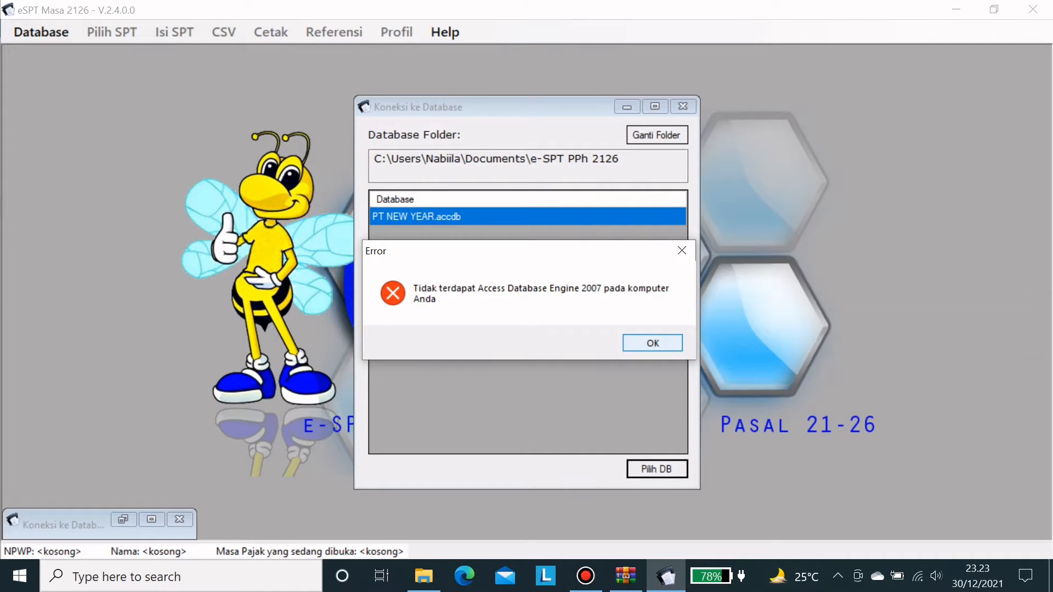
{"action": "left_click", "coordinate": [653, 343]}
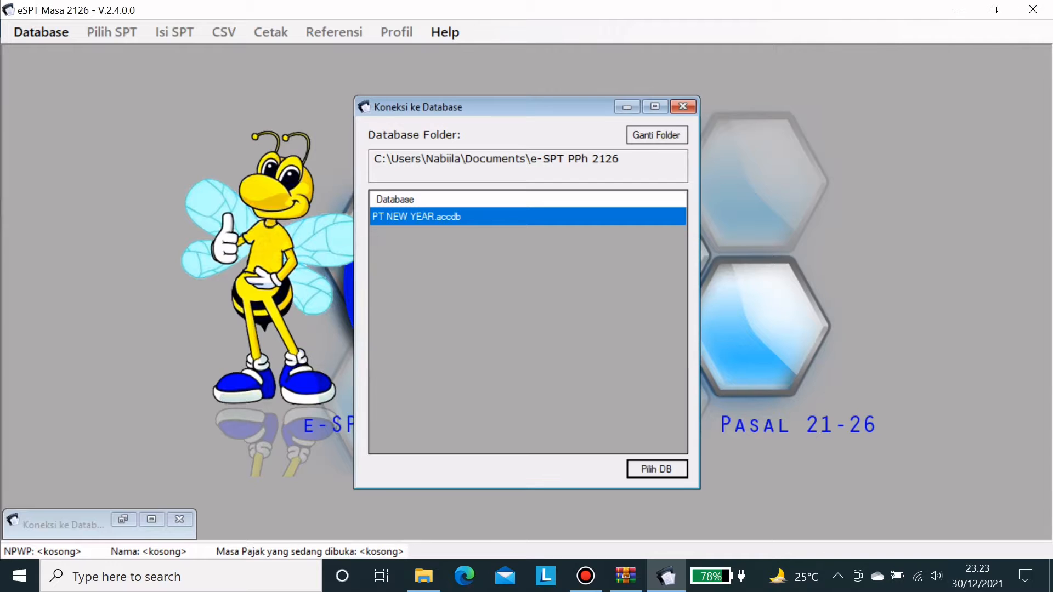
{"action": "left_click", "coordinate": [627, 107]}
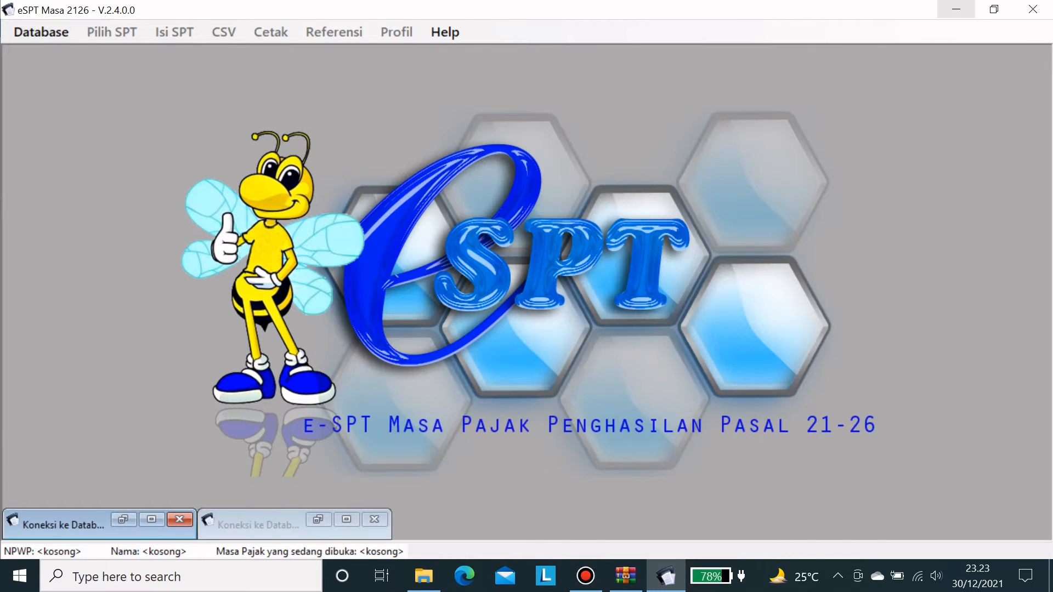
{"action": "left_click", "coordinate": [956, 9]}
- Search for Access Database Engine 2007 and download its zip from the tipspajak article
{"action": "left_click", "coordinate": [956, 9]}
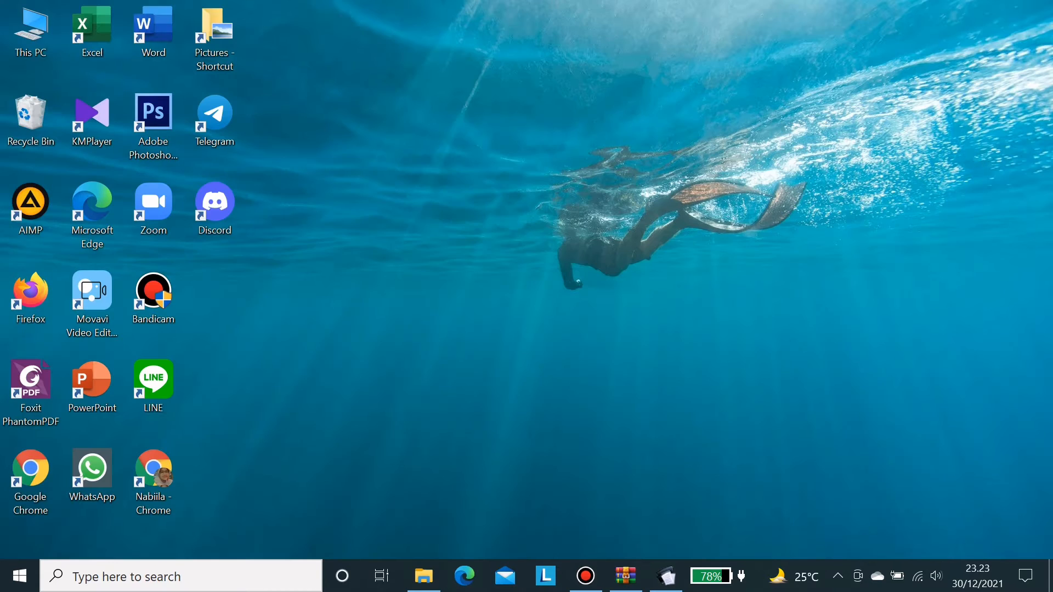
{"action": "double_click", "coordinate": [153, 477]}
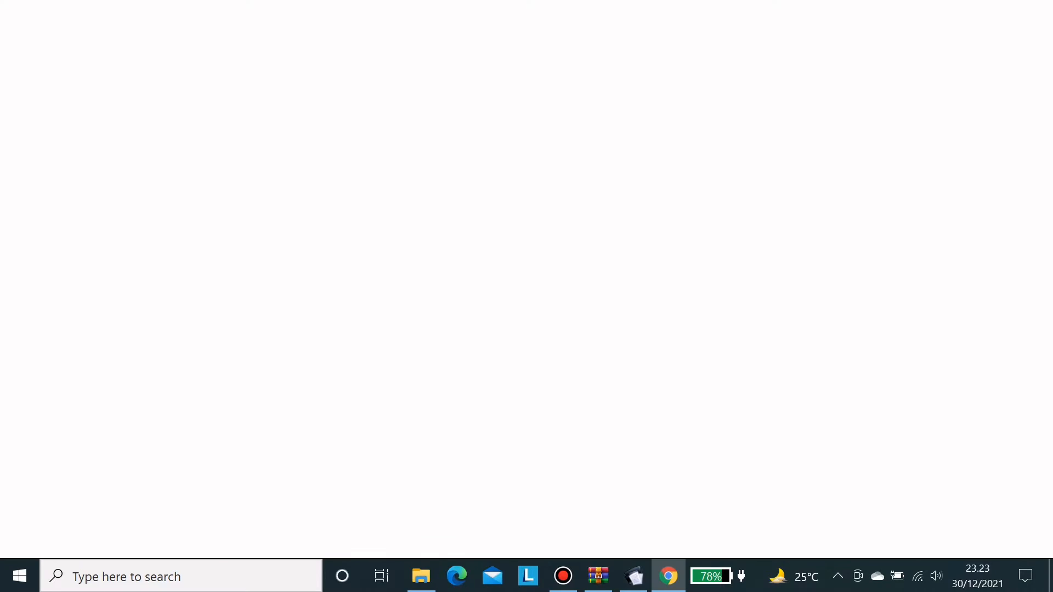
{"action": "type", "text": "DO"}
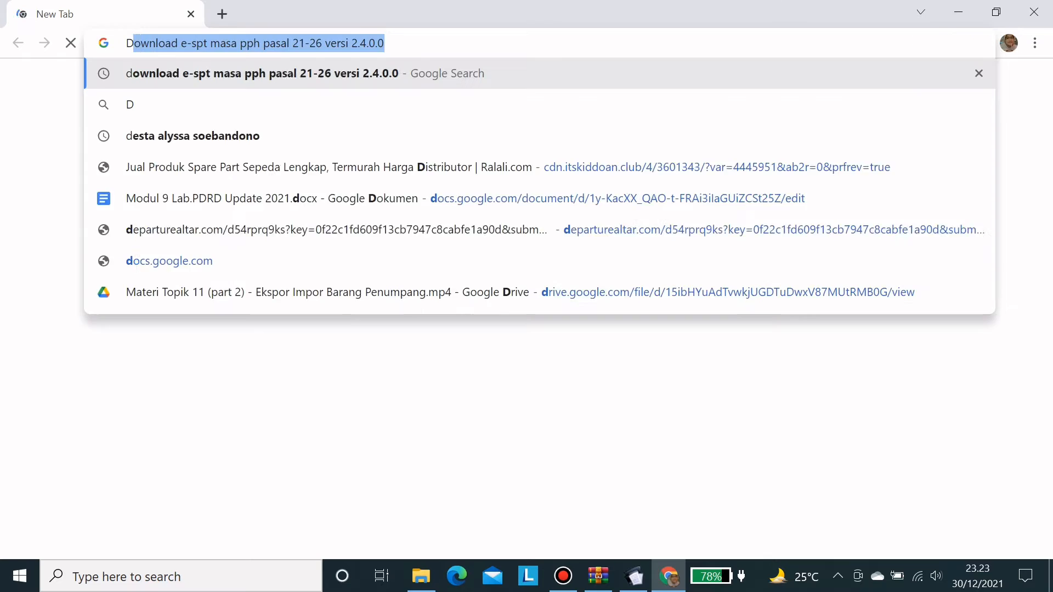
{"action": "key", "text": "BackSpace"}
{"action": "key", "text": "BackSpace"}
{"action": "key", "text": "BackSpace"}
{"action": "type", "text": "down"}
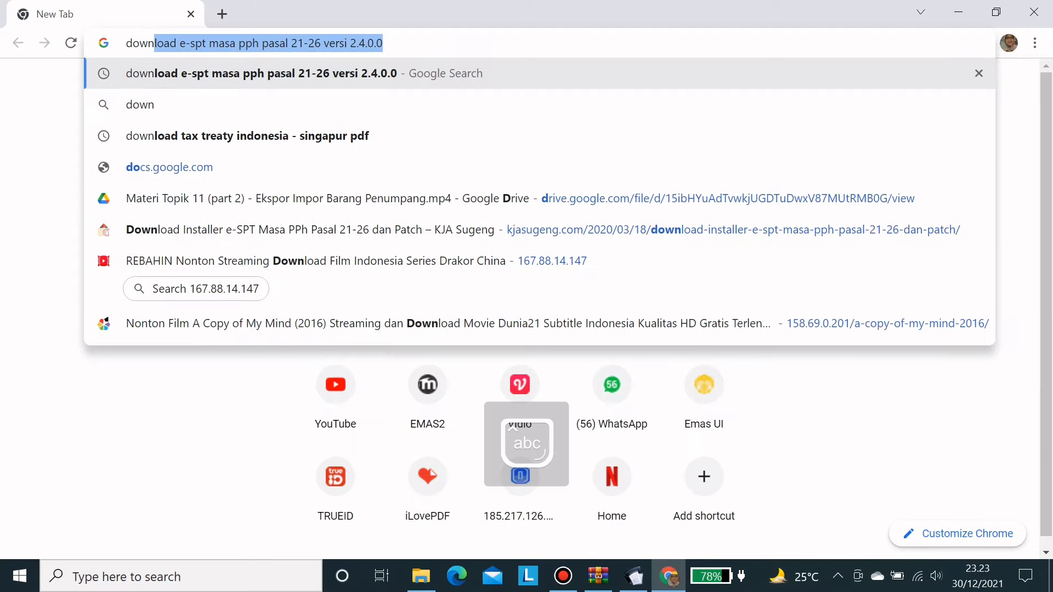
{"action": "type", "text": "load acess"}
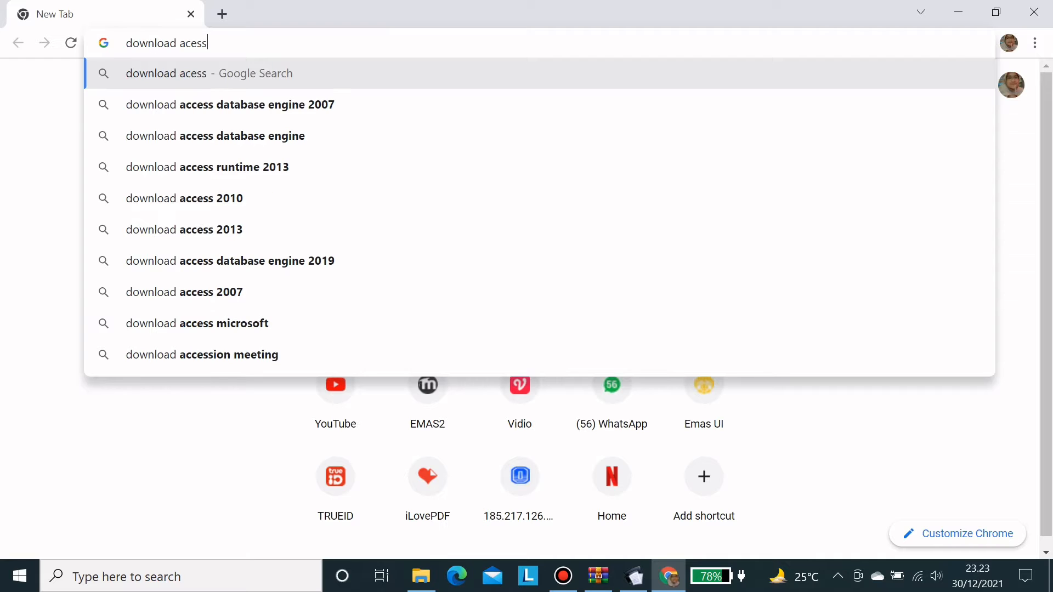
{"action": "key", "text": "Down"}
{"action": "key", "text": "Return"}
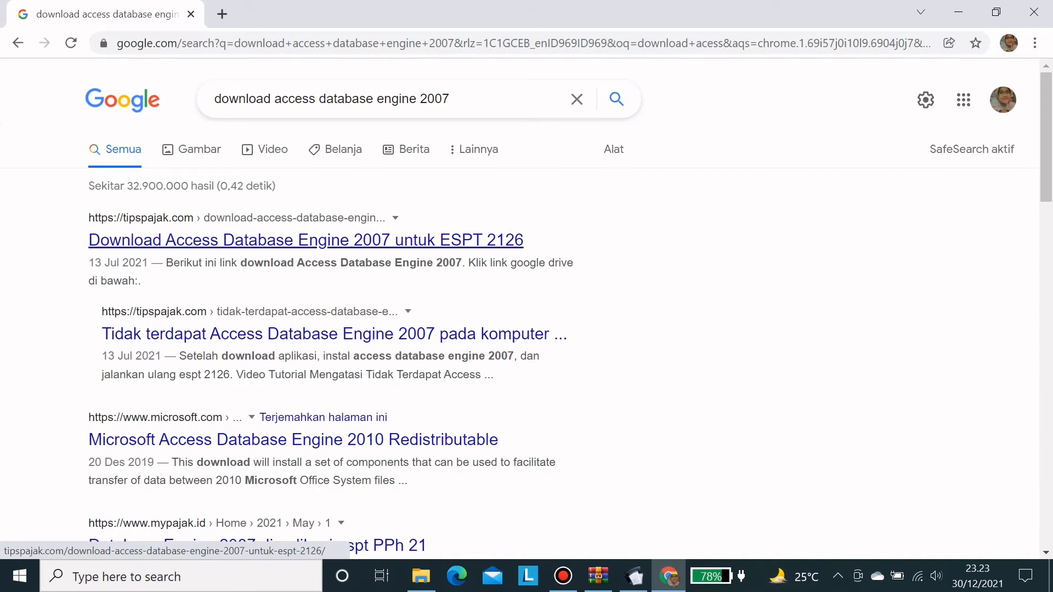
{"action": "left_click", "coordinate": [305, 240]}
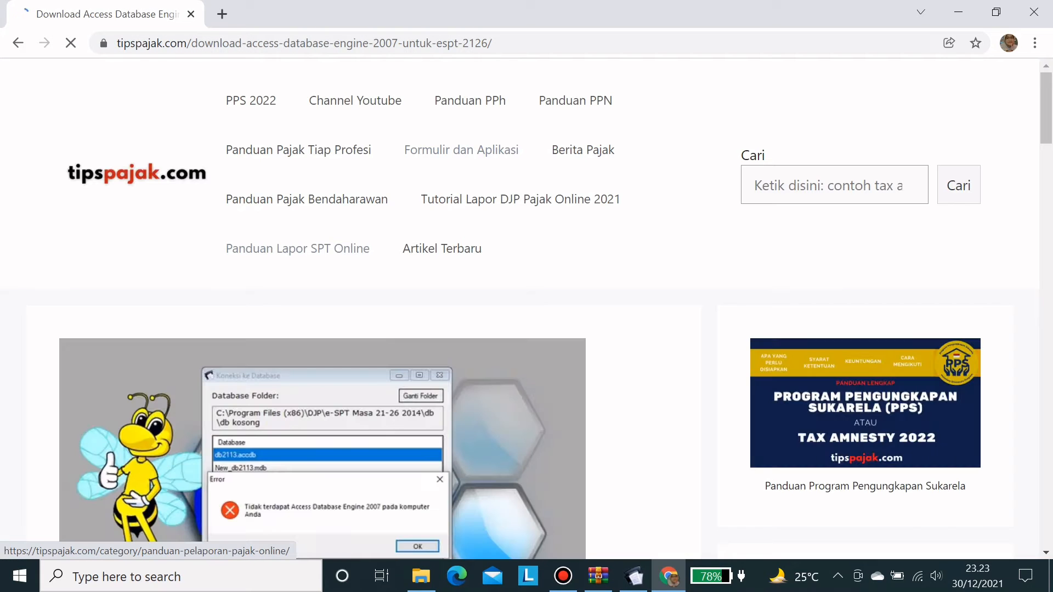
{"action": "scroll", "coordinate": [298, 249], "scroll_direction": "down", "scroll_amount": 9}
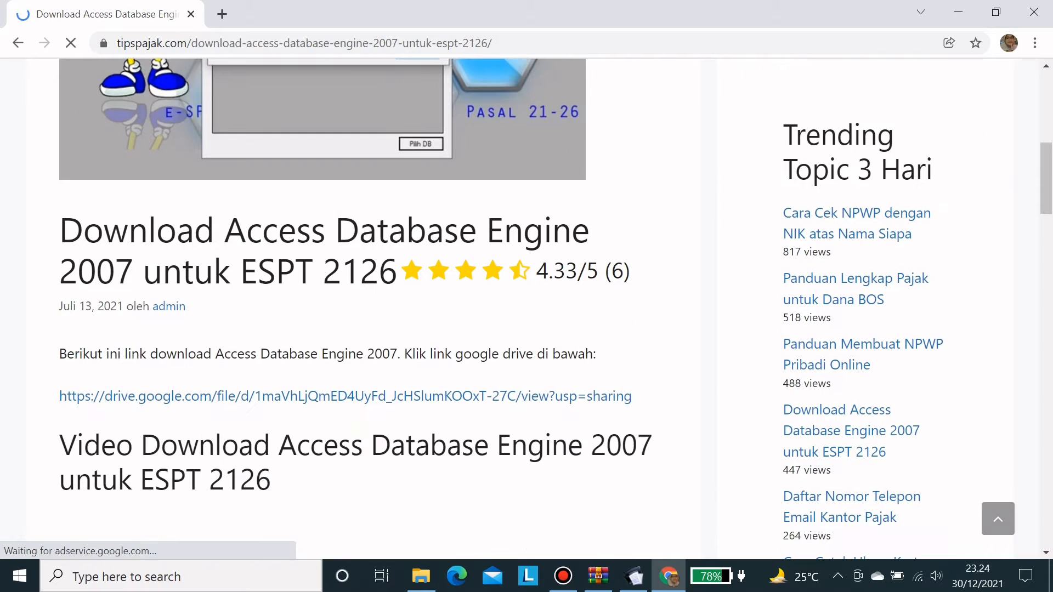
{"action": "scroll", "coordinate": [329, 241], "scroll_direction": "down", "scroll_amount": 3}
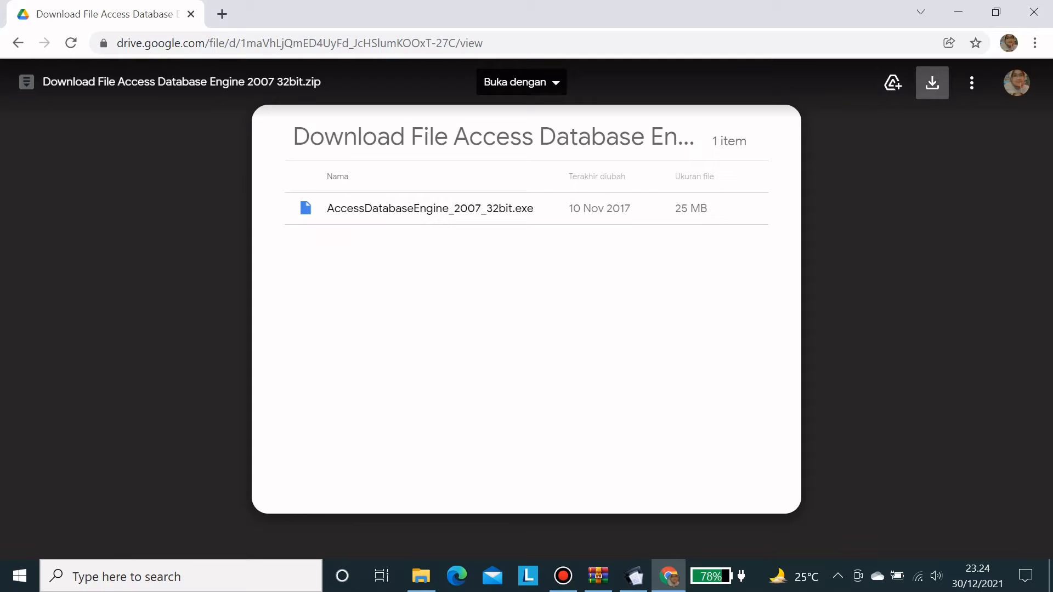
{"action": "left_click", "coordinate": [933, 83]}
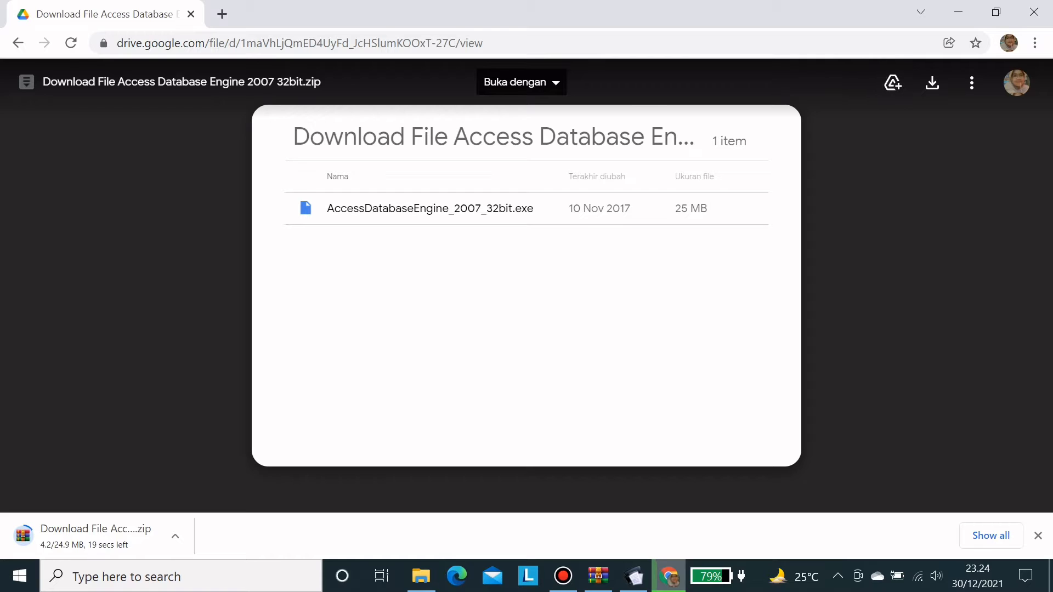
- In a new tab, search for 'download access database engine 2007 64 bit'
{"action": "left_click", "coordinate": [222, 14]}
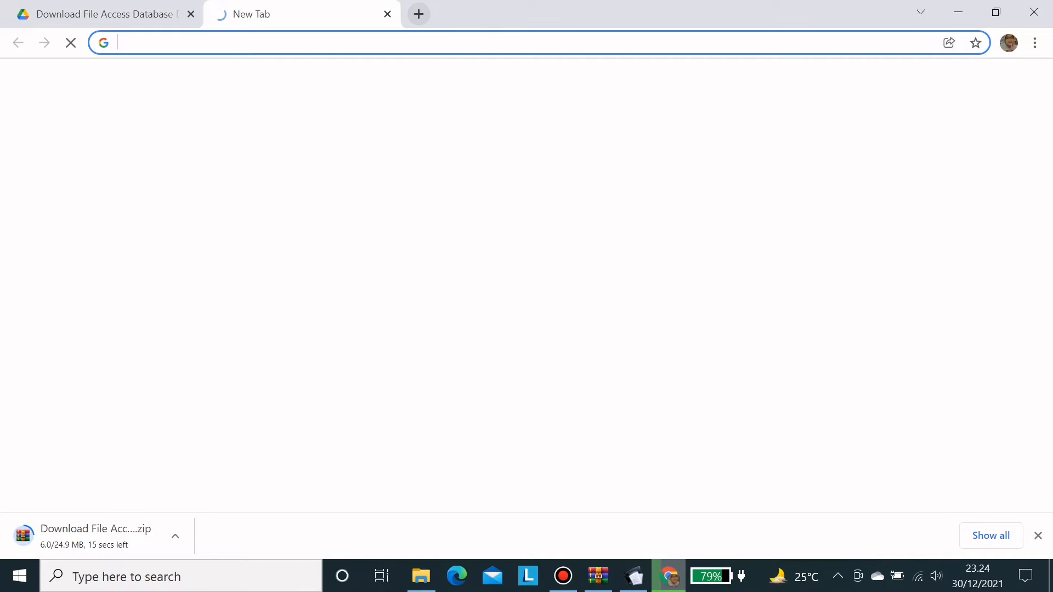
{"action": "type", "text": "downloa"}
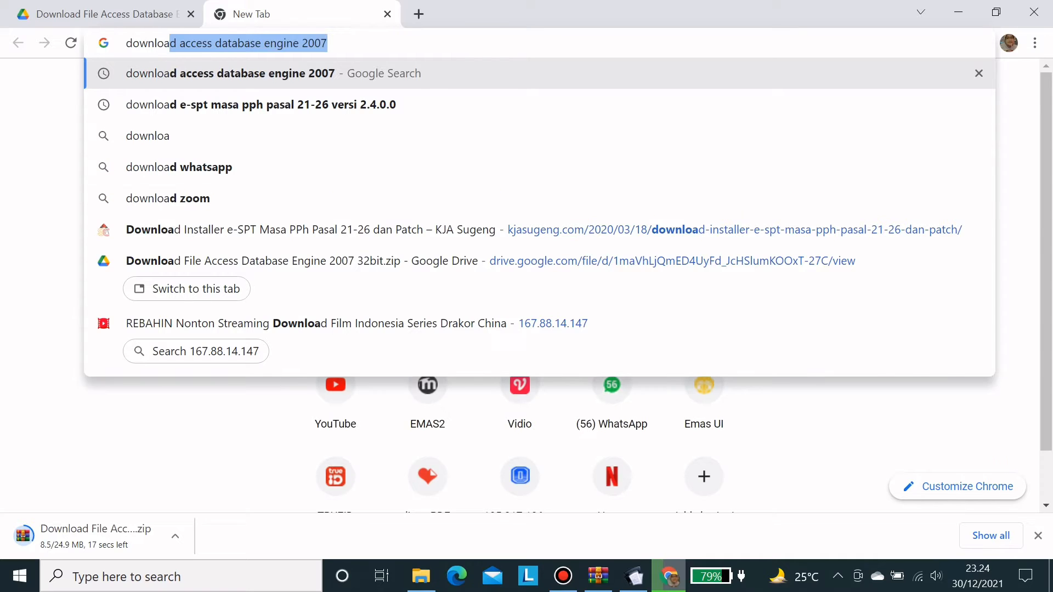
{"action": "key", "text": "Right"}
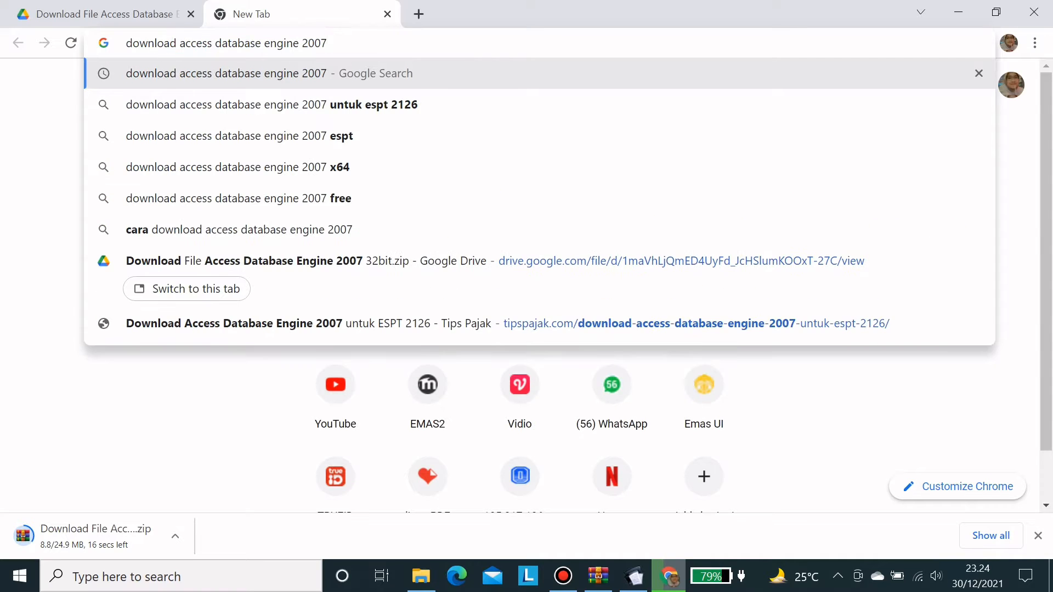
{"action": "type", "text": "64"}
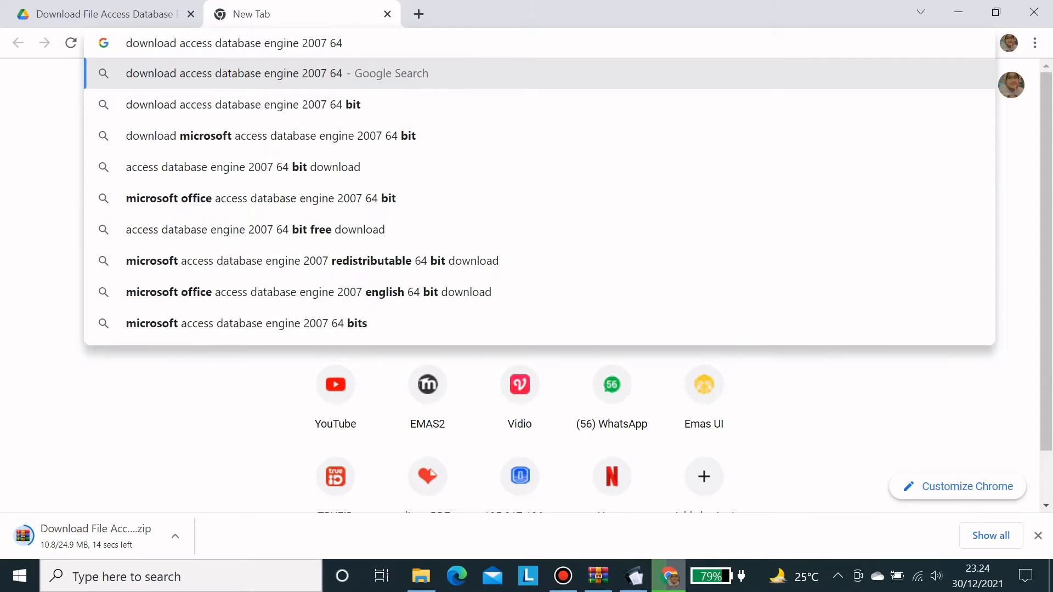
{"action": "key", "text": "Down"}
{"action": "key", "text": "Return"}
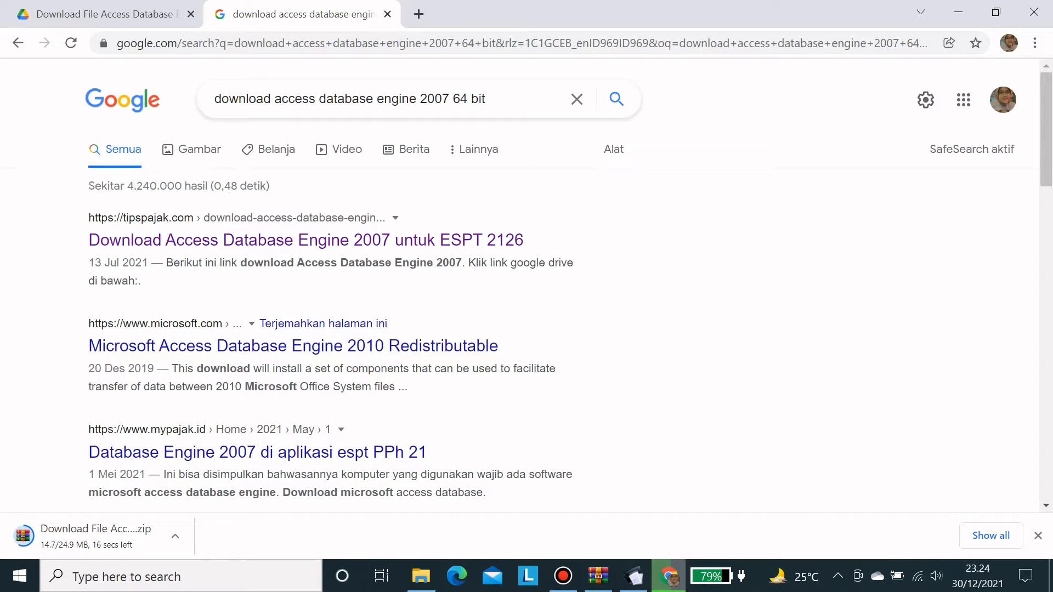
- Read the tipspajak Access Database Engine article, then return to the 64-bit search results
{"action": "left_click", "coordinate": [305, 240]}
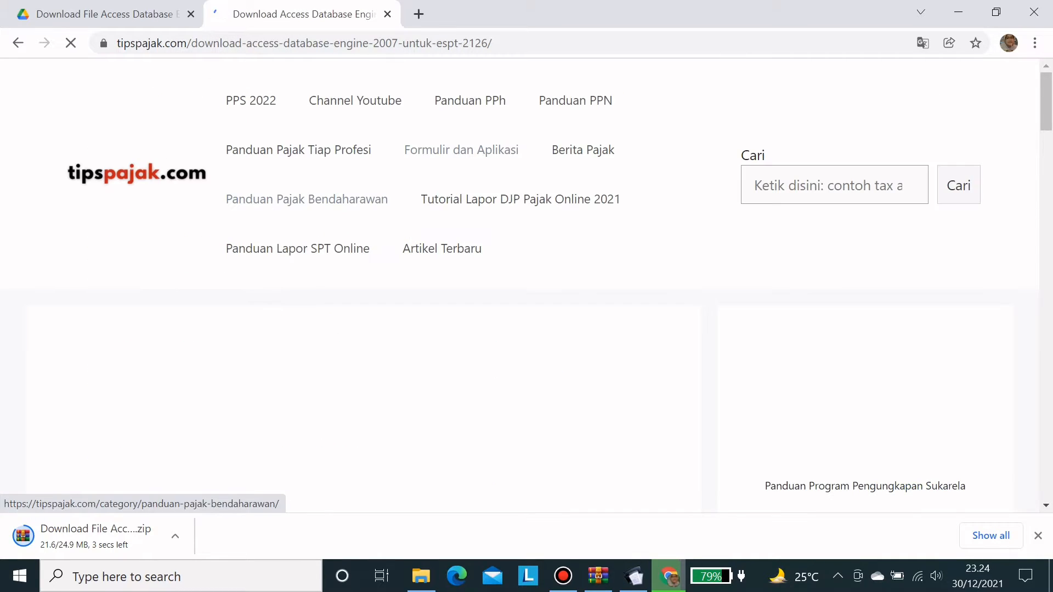
{"action": "scroll", "coordinate": [307, 199], "scroll_direction": "down", "scroll_amount": 15}
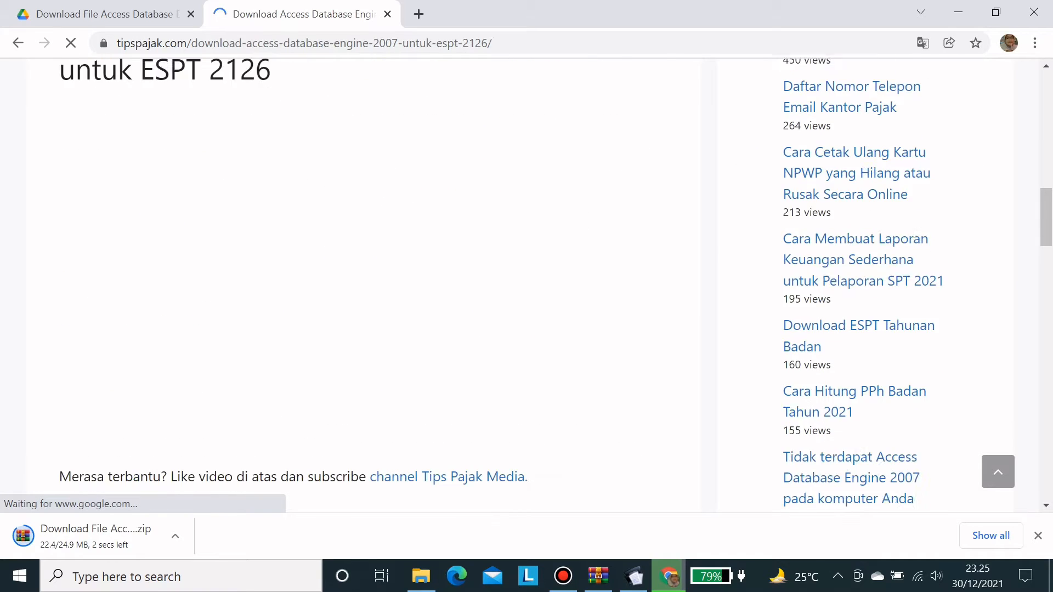
{"action": "scroll", "coordinate": [364, 285], "scroll_direction": "down", "scroll_amount": 15}
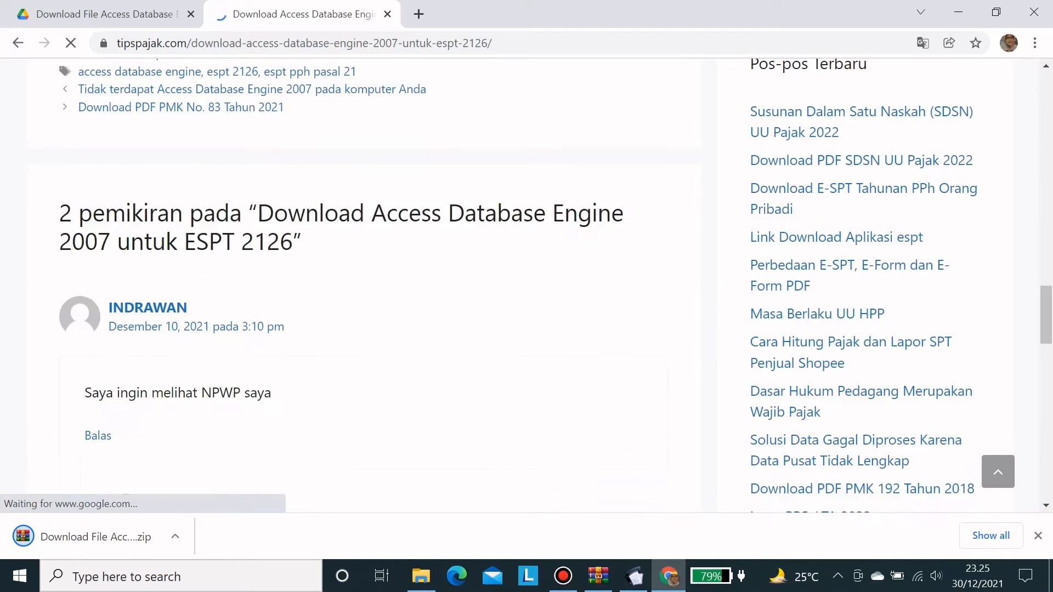
{"action": "scroll", "coordinate": [364, 285], "scroll_direction": "down", "scroll_amount": 11}
{"action": "scroll", "coordinate": [364, 285], "scroll_direction": "up", "scroll_amount": 4}
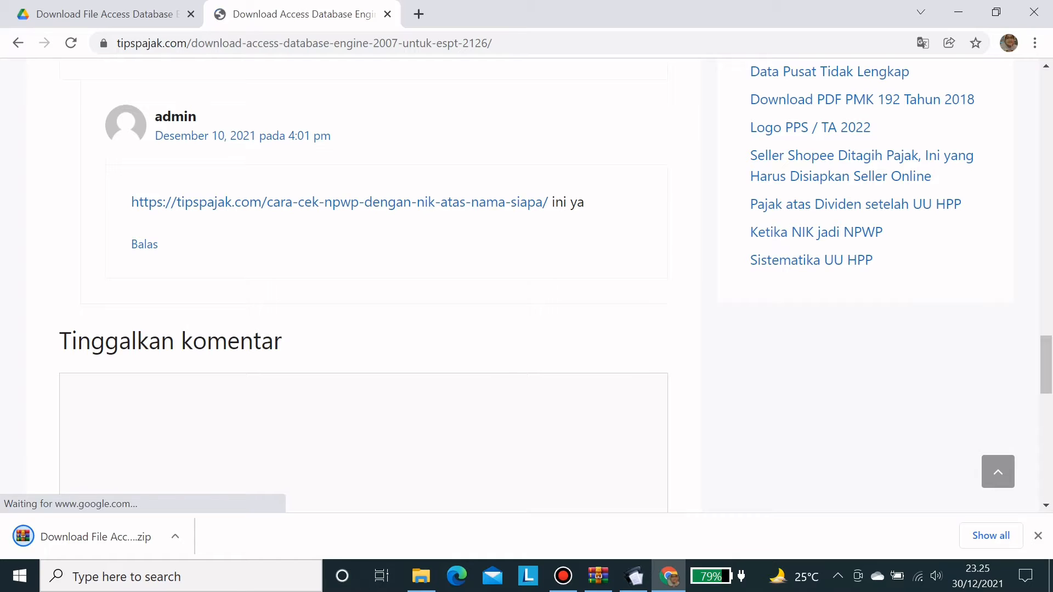
{"action": "scroll", "coordinate": [307, 219], "scroll_direction": "down", "scroll_amount": 5}
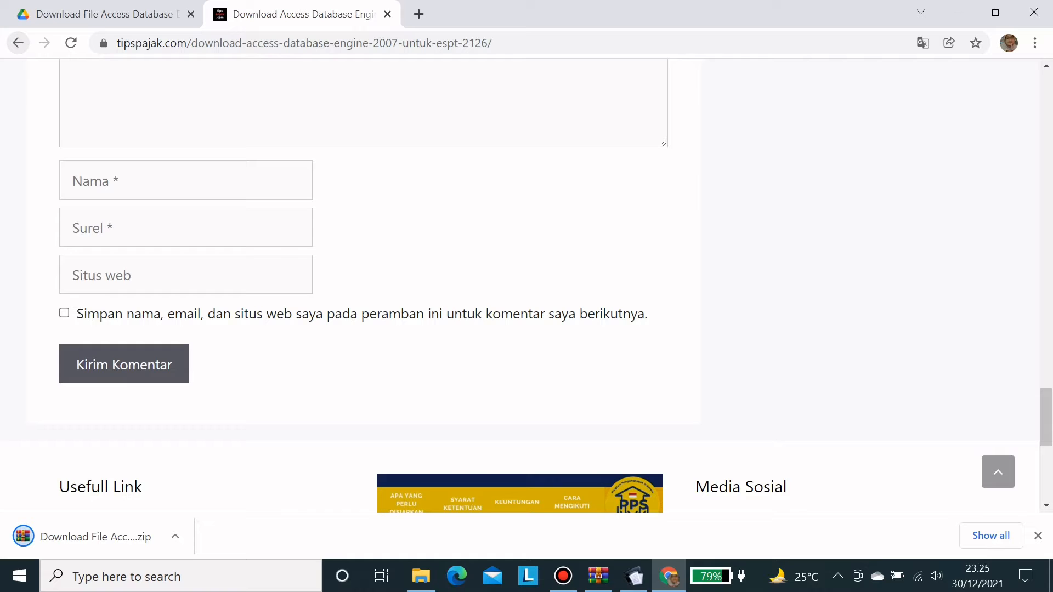
{"action": "left_click", "coordinate": [18, 43]}
{"action": "scroll", "coordinate": [258, 310], "scroll_direction": "down", "scroll_amount": 5}
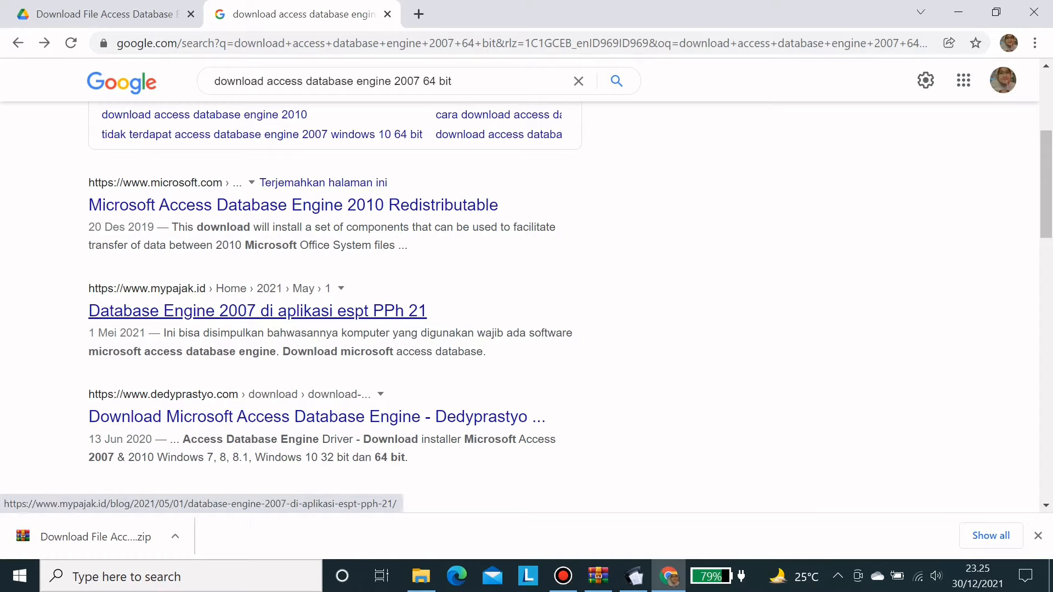
- Open the dedyprastyo.com 'Download Microsoft Access Database Engine' article and download AccessDriver.zip (51.292 KB)
{"action": "left_click", "coordinate": [308, 417]}
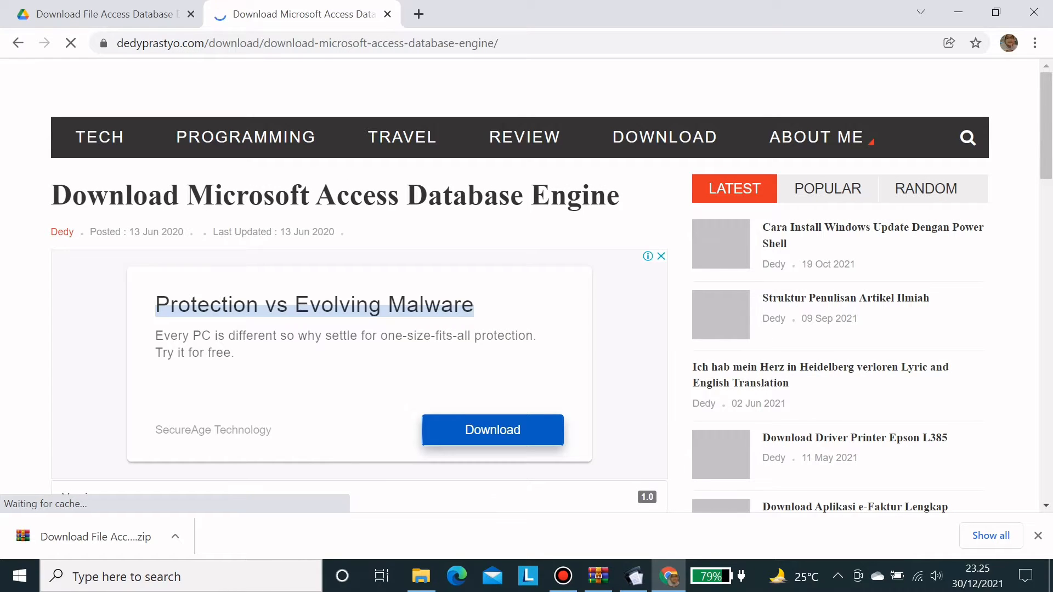
{"action": "scroll", "coordinate": [527, 285], "scroll_direction": "down", "scroll_amount": 15}
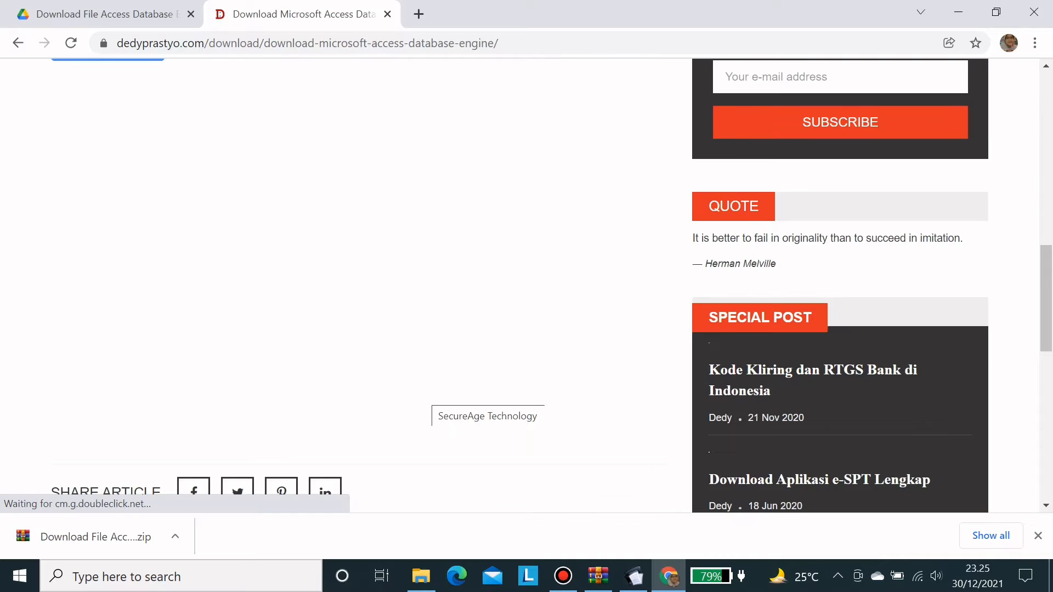
{"action": "scroll", "coordinate": [359, 285], "scroll_direction": "down", "scroll_amount": 4}
{"action": "scroll", "coordinate": [527, 286], "scroll_direction": "down", "scroll_amount": 7}
{"action": "scroll", "coordinate": [527, 285], "scroll_direction": "up", "scroll_amount": 15}
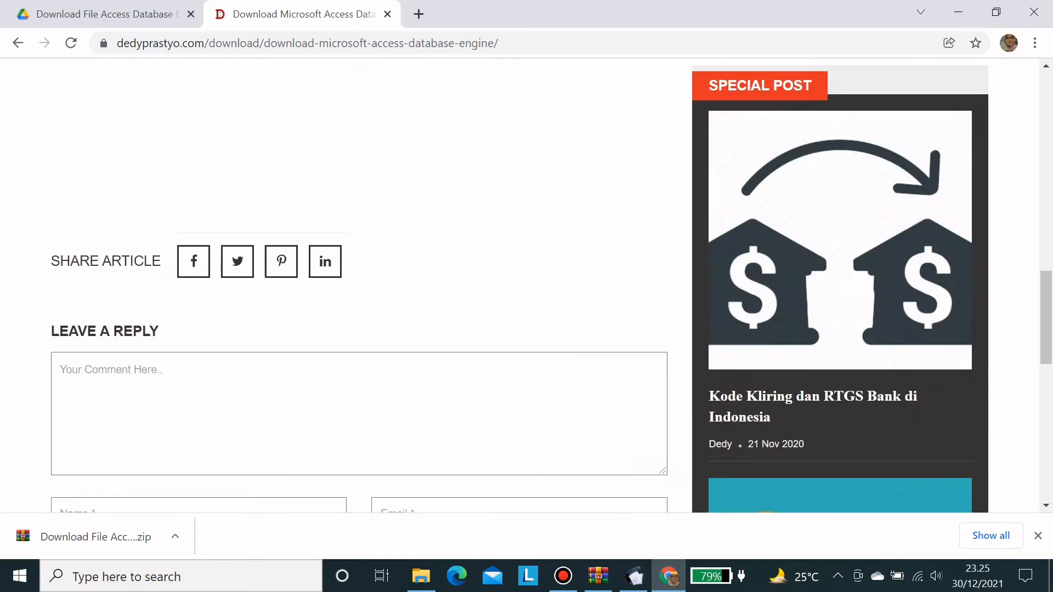
{"action": "scroll", "coordinate": [527, 285], "scroll_direction": "up", "scroll_amount": 1}
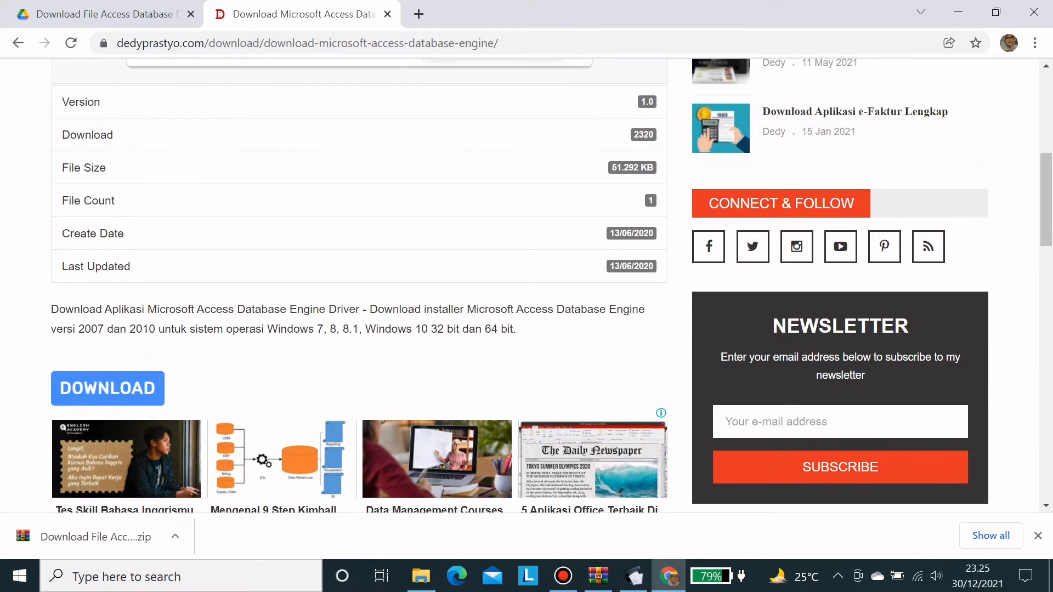
{"action": "scroll", "coordinate": [108, 389], "scroll_direction": "up", "scroll_amount": 2}
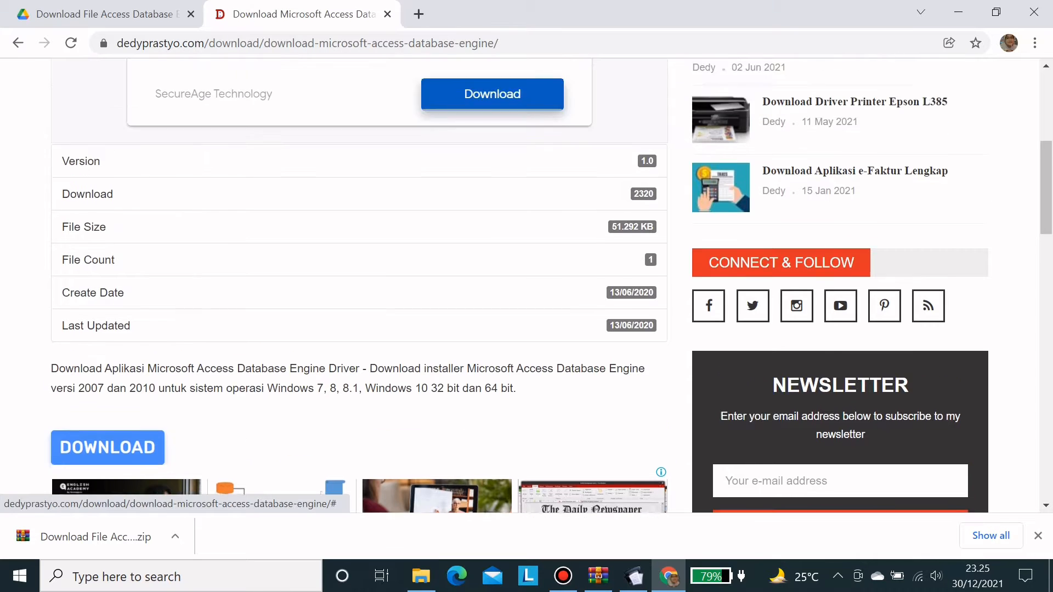
{"action": "scroll", "coordinate": [107, 388], "scroll_direction": "down", "scroll_amount": 2}
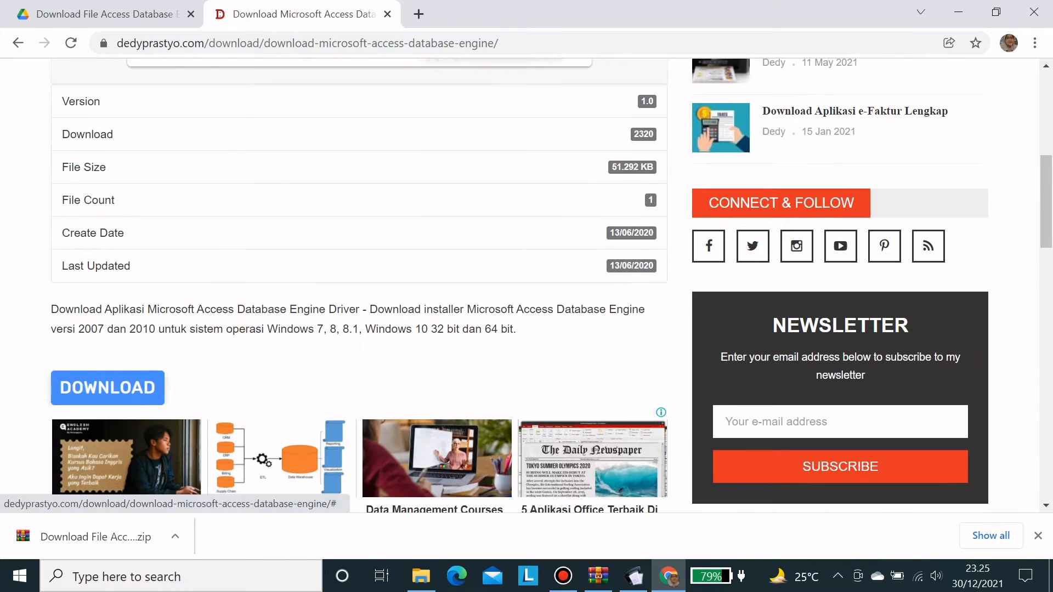
{"action": "left_click", "coordinate": [107, 388]}
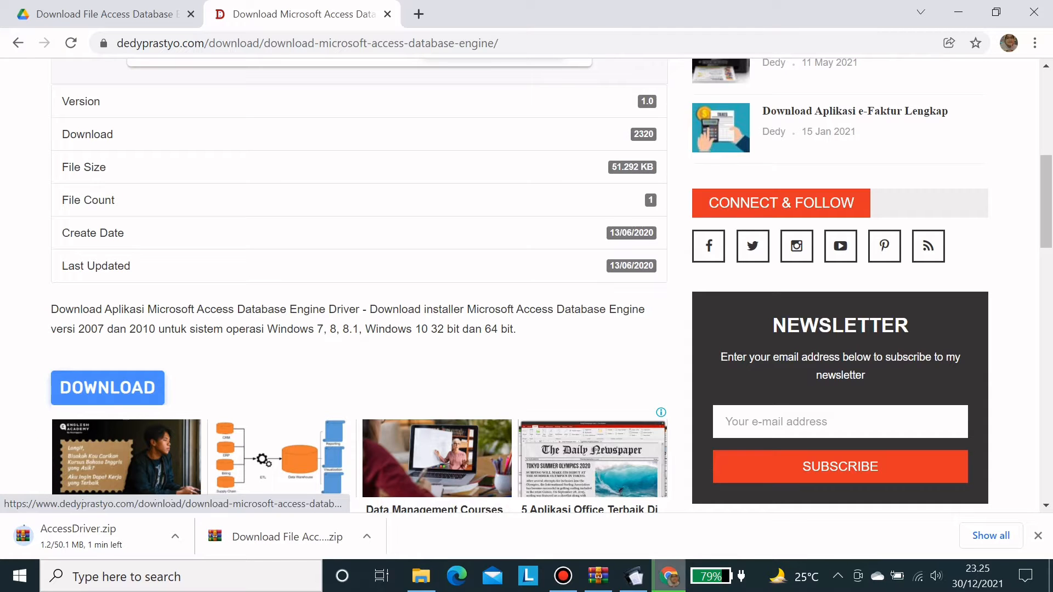
- Open the downloaded Access Database Engine zip from Downloads and run AccessDatabaseEngine_2007_32bit.exe
{"action": "left_click", "coordinate": [421, 576]}
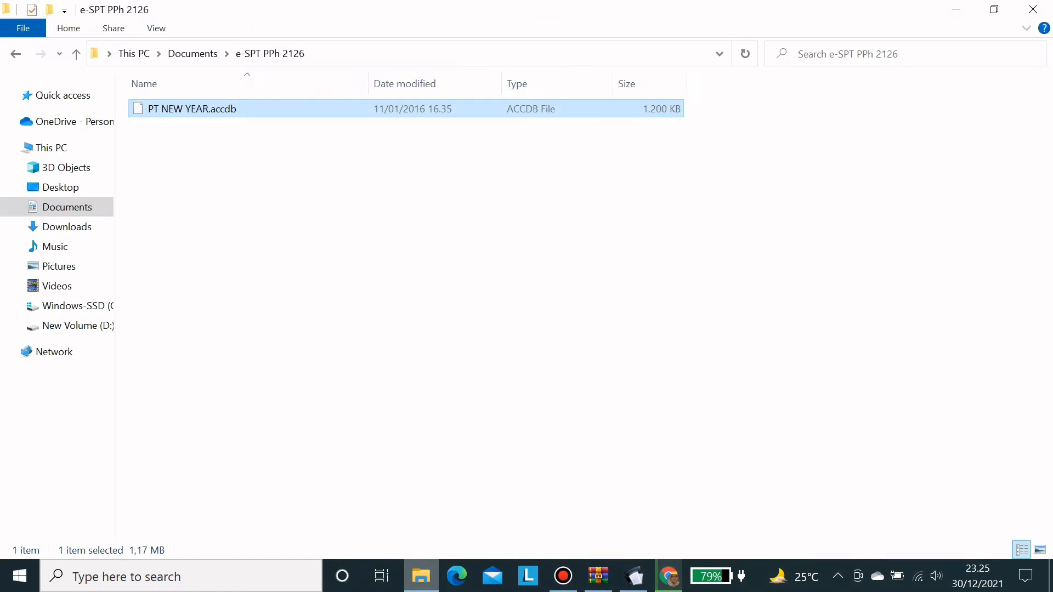
{"action": "mouse_move", "coordinate": [65, 228]}
{"action": "left_mouse_down"}
{"action": "mouse_move", "coordinate": [78, 253]}
{"action": "mouse_move", "coordinate": [67, 231]}
{"action": "left_mouse_up"}
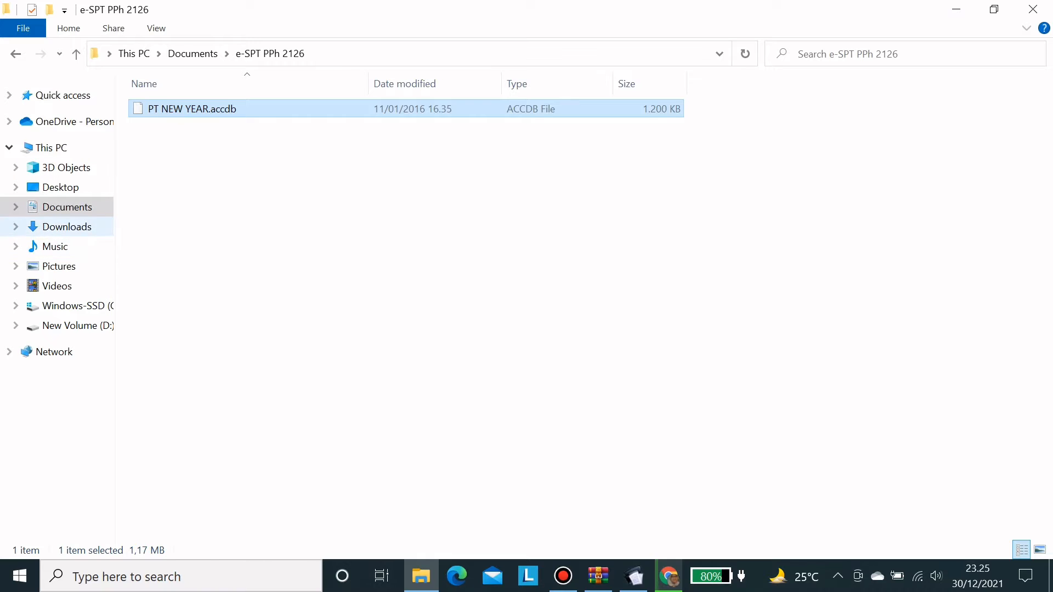
{"action": "left_click", "coordinate": [67, 227]}
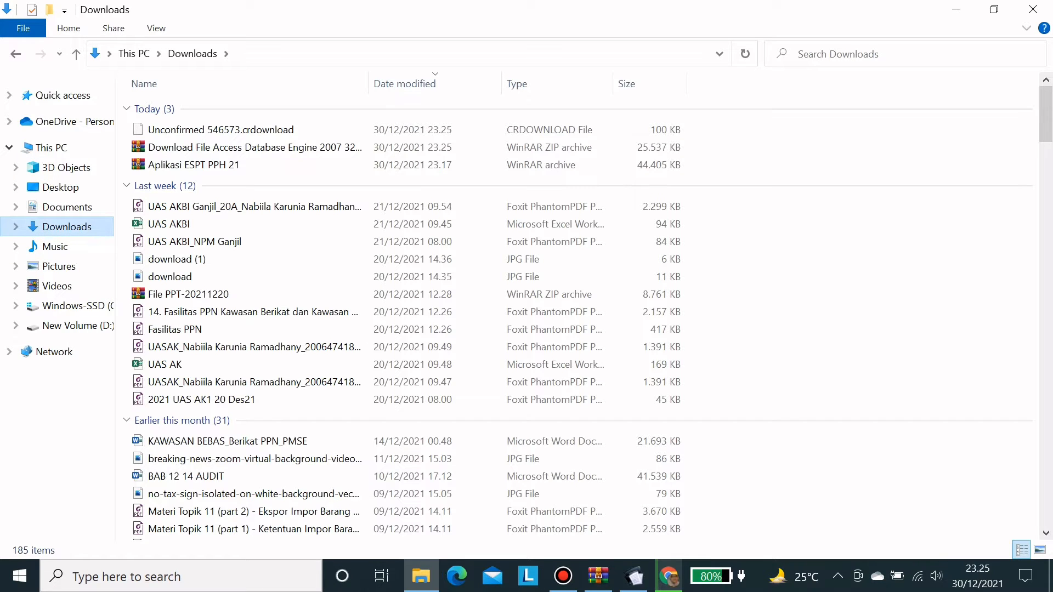
{"action": "double_click", "coordinate": [255, 148]}
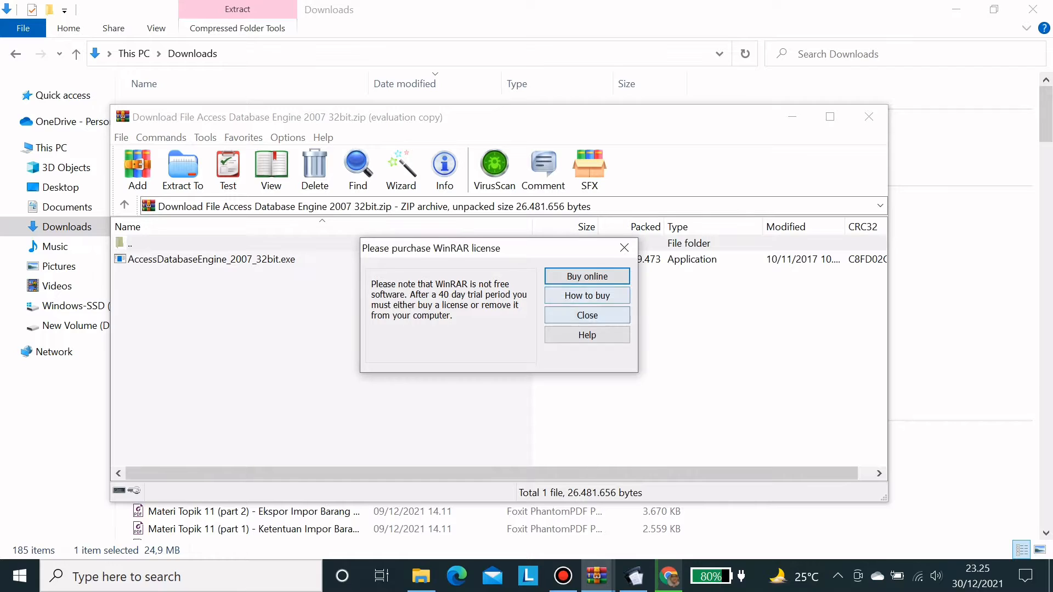
{"action": "left_click", "coordinate": [587, 316]}
{"action": "left_click", "coordinate": [230, 260]}
{"action": "double_click", "coordinate": [231, 259]}
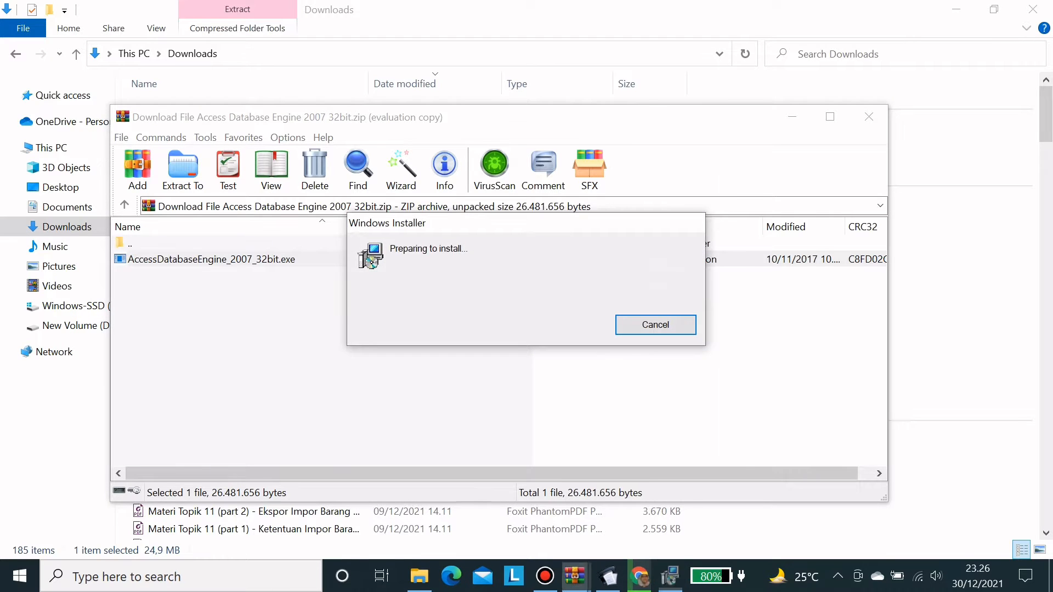
- Accept the licence, install Access Database Engine 2007 into the default folder, then close WinRAR
{"action": "left_click", "coordinate": [347, 417]}
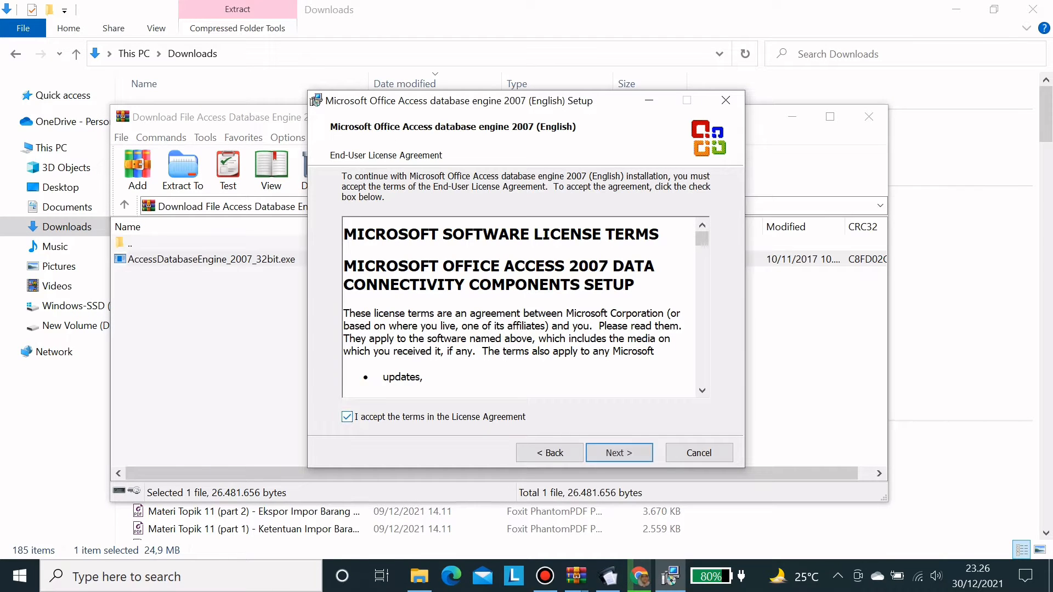
{"action": "left_click", "coordinate": [619, 453]}
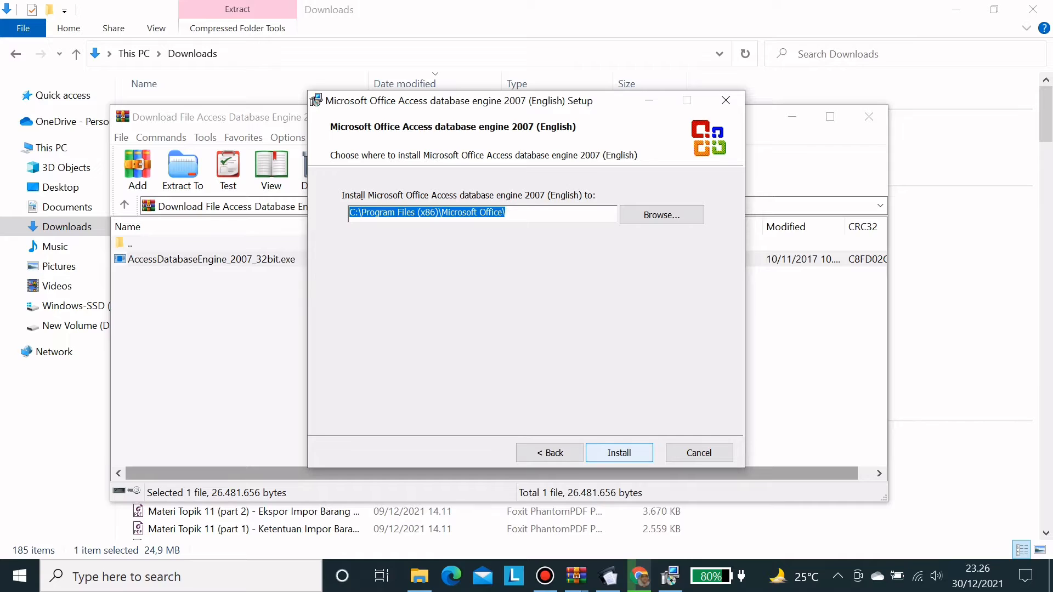
{"action": "left_click", "coordinate": [619, 453]}
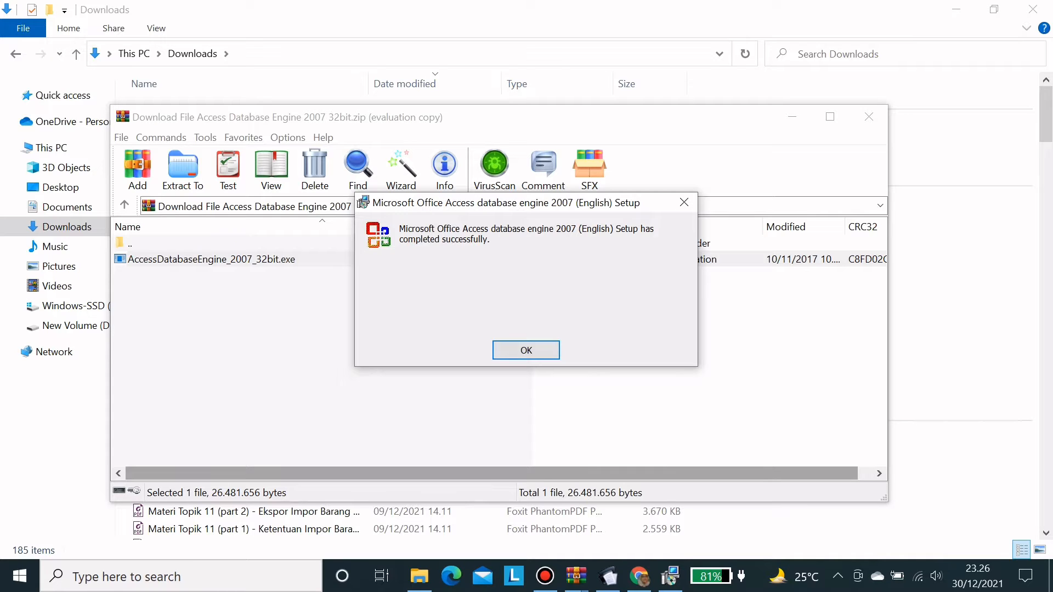
{"action": "key", "text": "Return"}
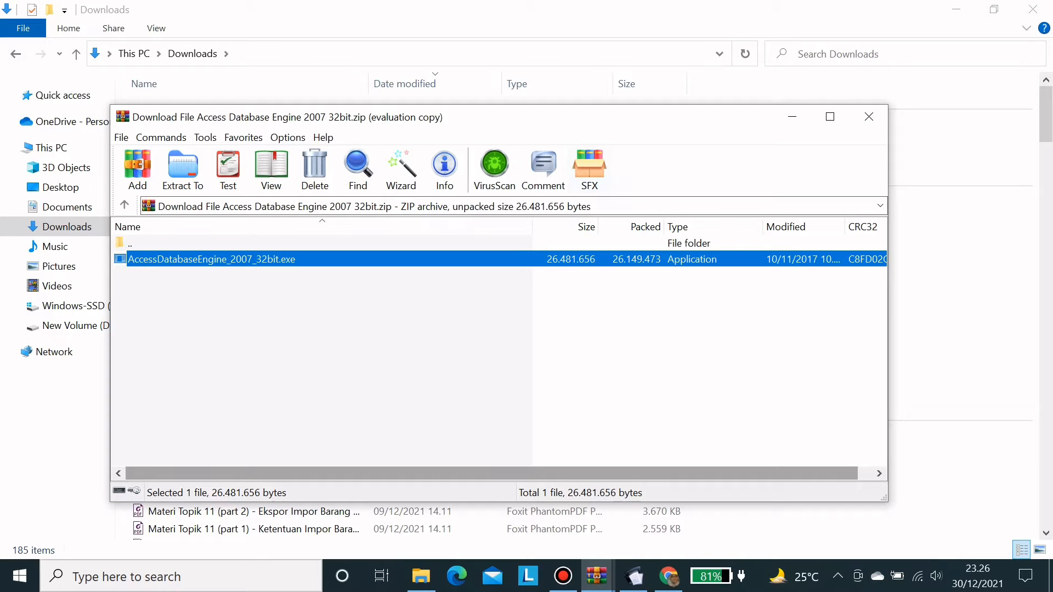
{"action": "left_click", "coordinate": [869, 117]}
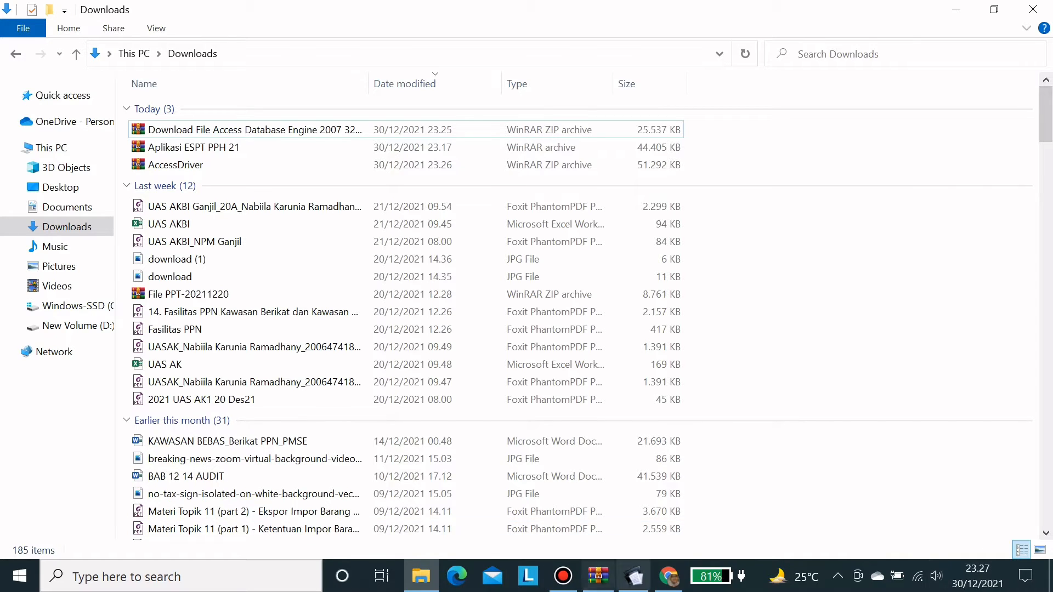
- Switch back to e-SPT and choose Database > Pilih Database to list PT NEW YEAR.accdb
{"action": "left_click", "coordinate": [633, 576]}
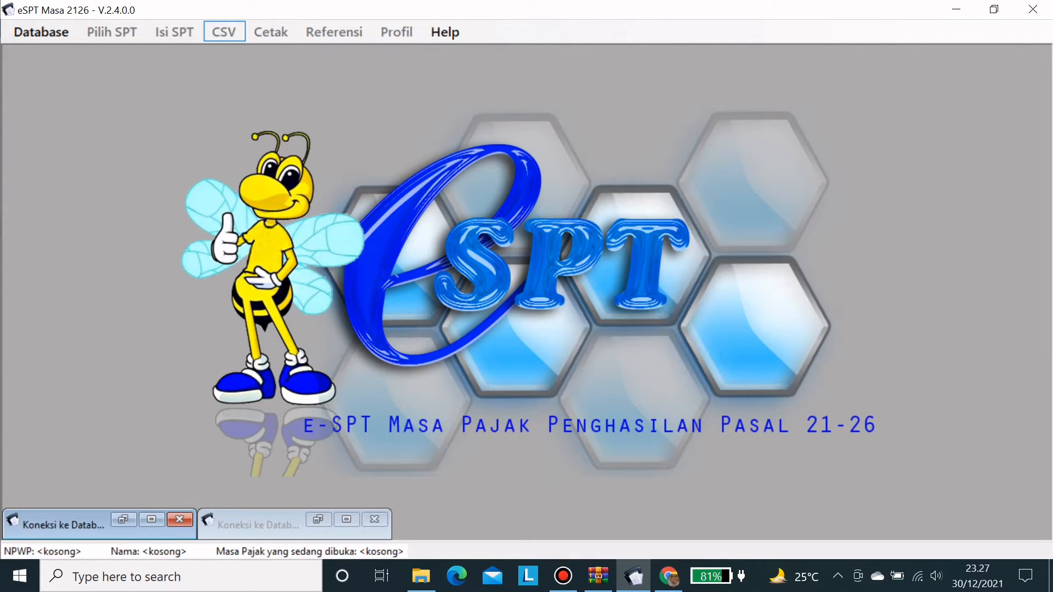
{"action": "left_click", "coordinate": [41, 31]}
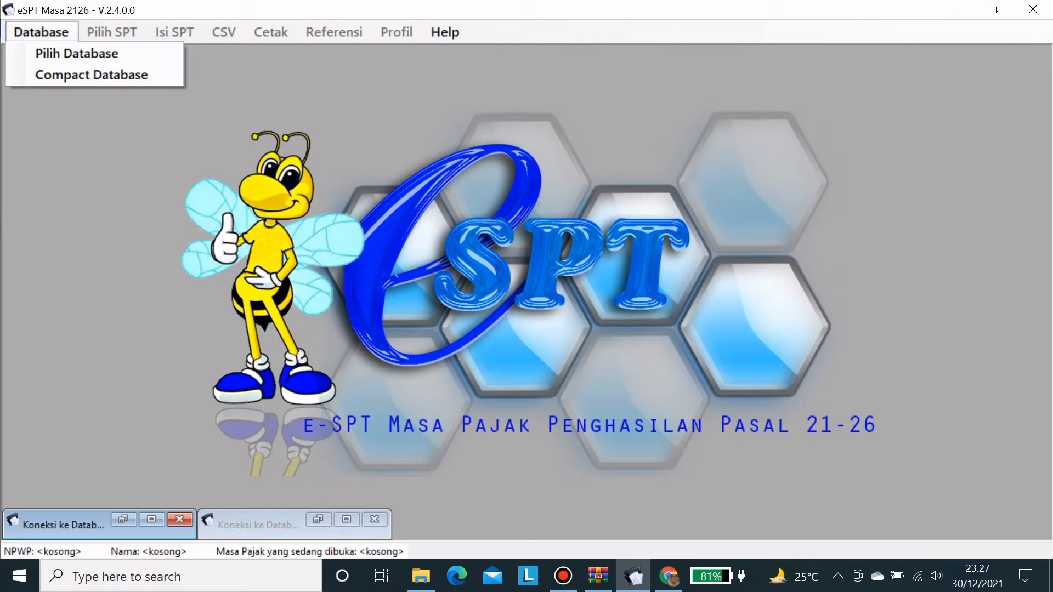
{"action": "left_click", "coordinate": [77, 52]}
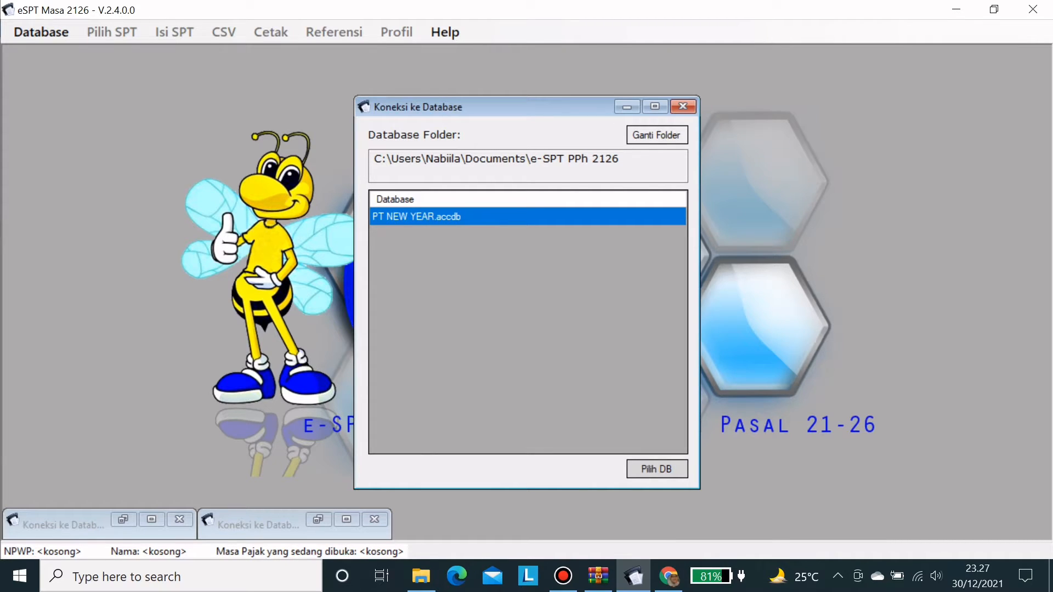
- Connect to the PT NEW YEAR database and bring up its login form in a maximized window
{"action": "left_click", "coordinate": [657, 469]}
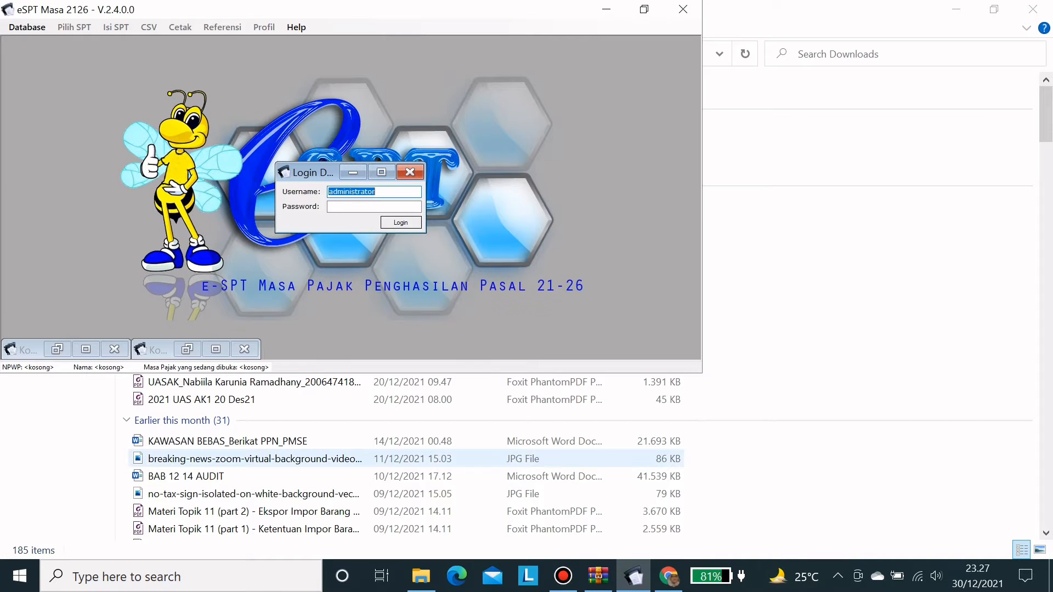
{"action": "left_click", "coordinate": [644, 10]}
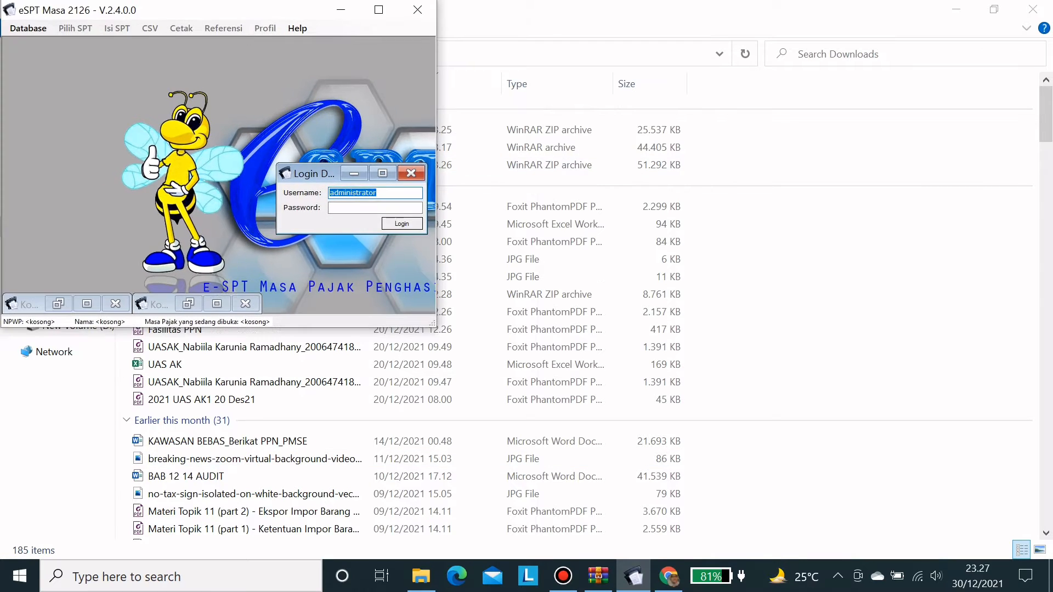
{"action": "left_click", "coordinate": [379, 9]}
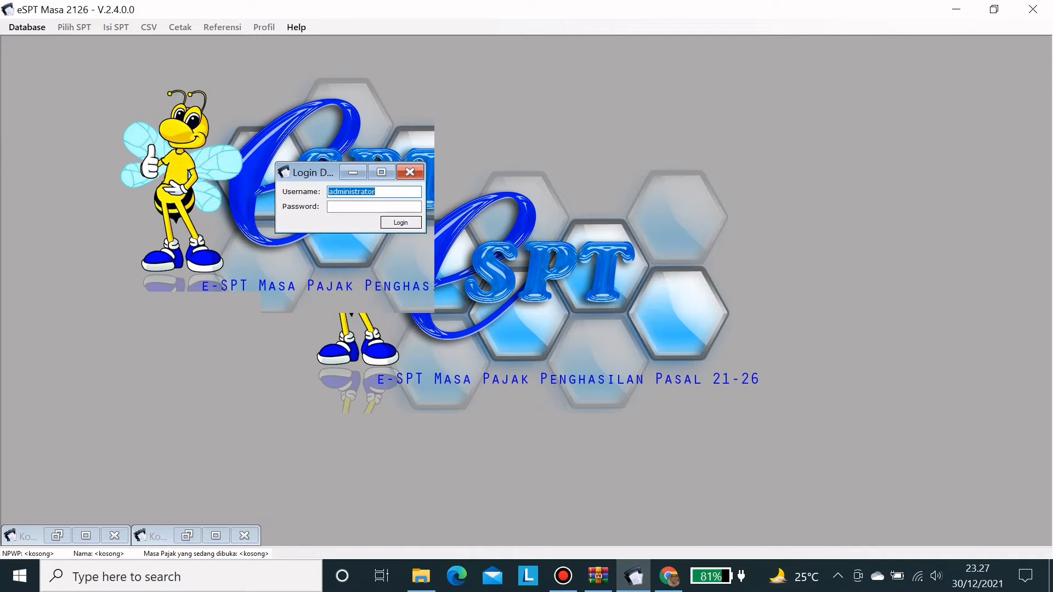
{"action": "left_click", "coordinate": [114, 536]}
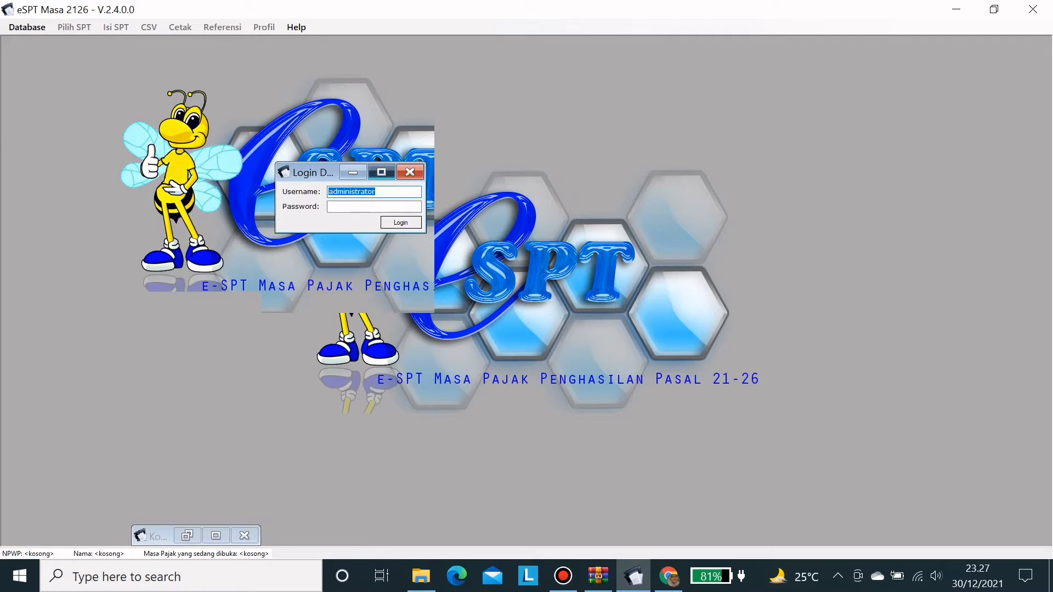
{"action": "left_click", "coordinate": [382, 172]}
{"action": "left_click", "coordinate": [994, 9]}
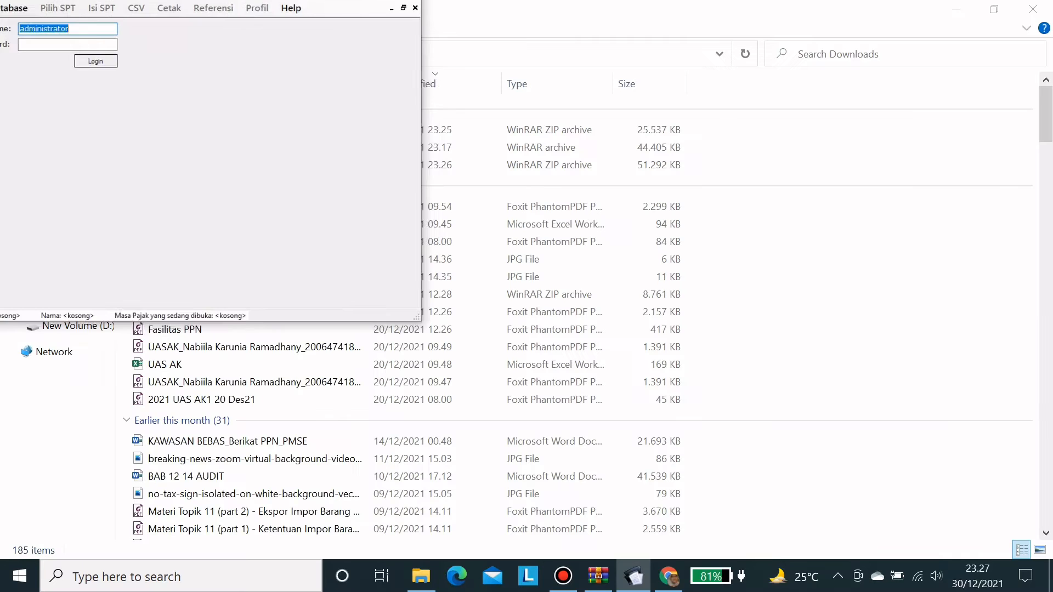
{"action": "left_click", "coordinate": [378, 9]}
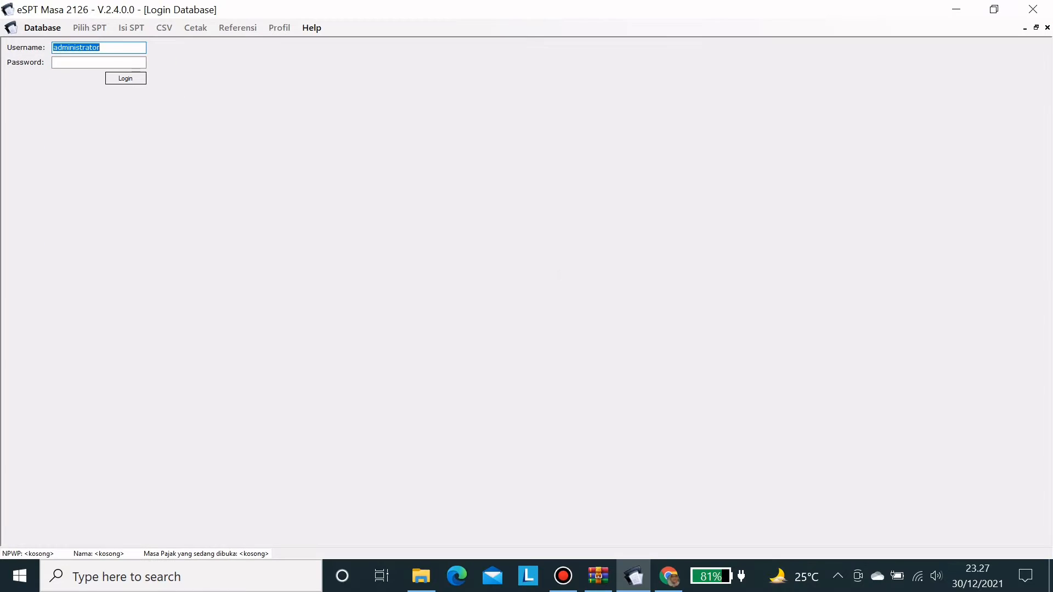
- Log in with the database password, acknowledge the NPWP reminder, then close e-SPT
{"action": "key", "text": "Tab"}
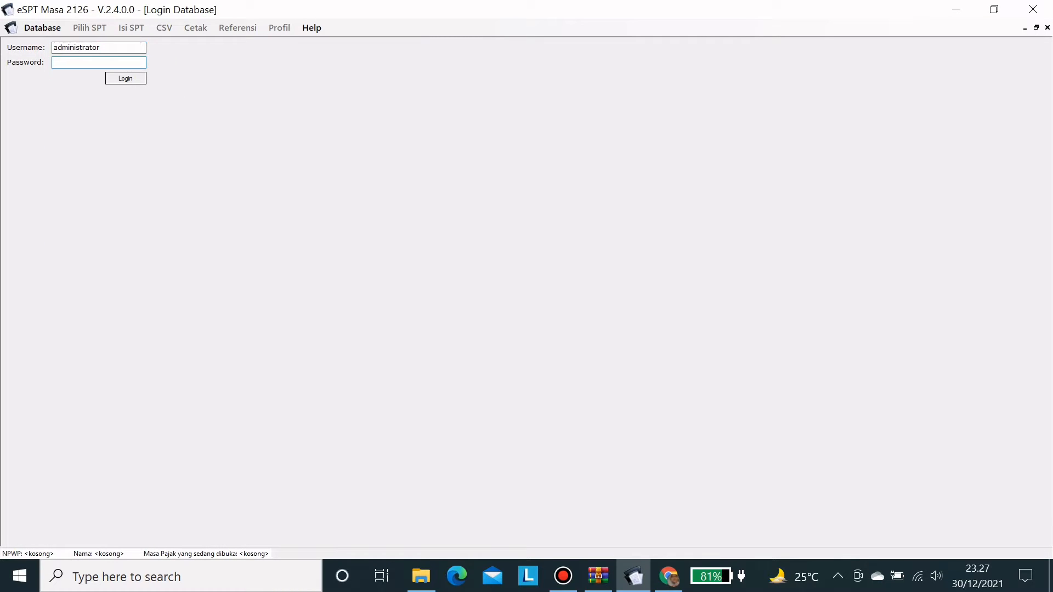
{"action": "type", "text": "123"}
{"action": "key", "text": "Tab"}
{"action": "key", "text": "Return"}
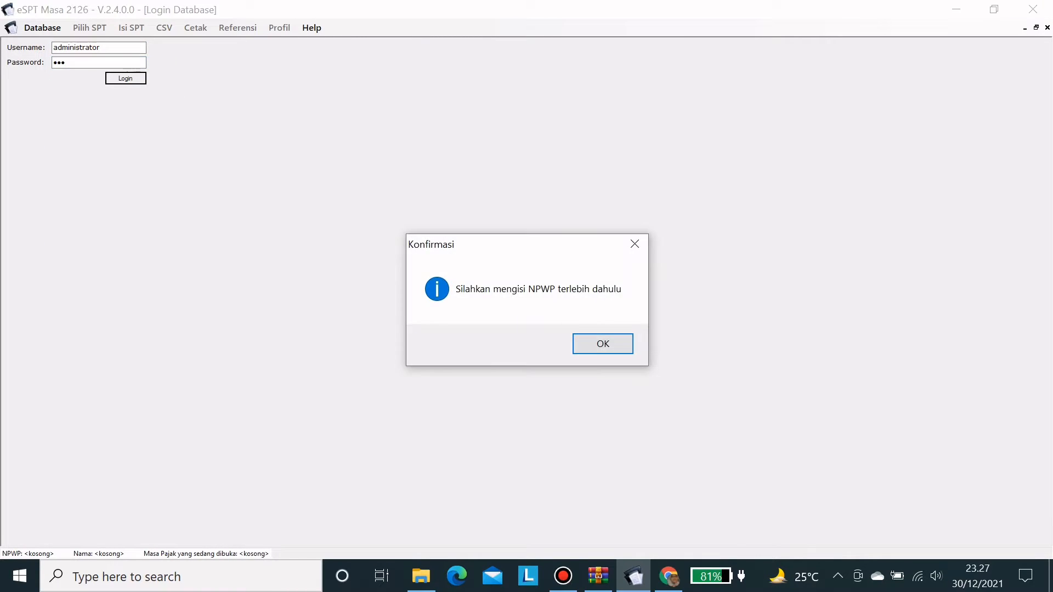
{"action": "key", "text": "Return"}
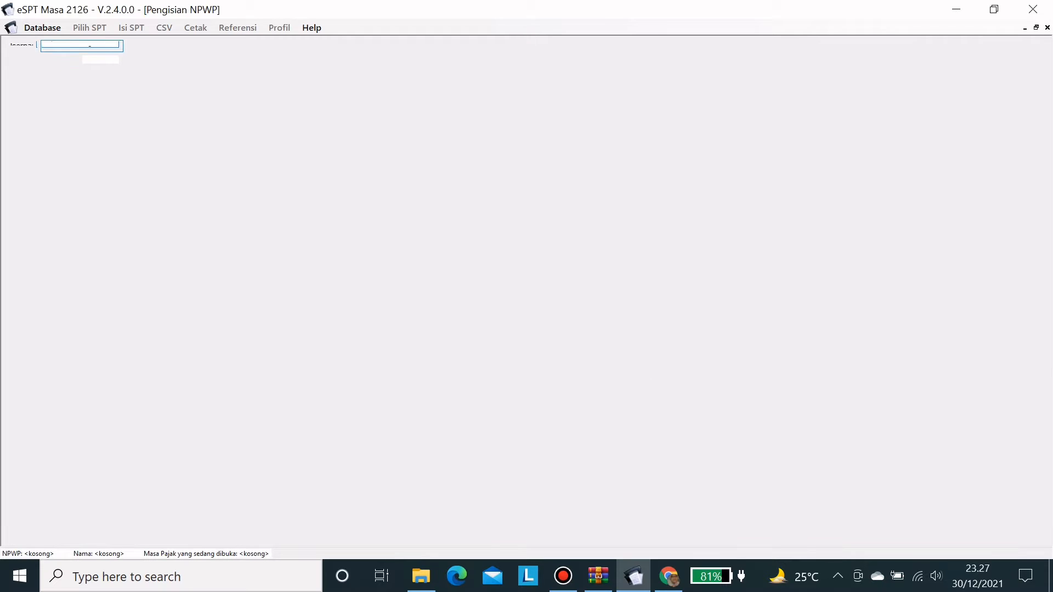
{"action": "left_click", "coordinate": [994, 9]}
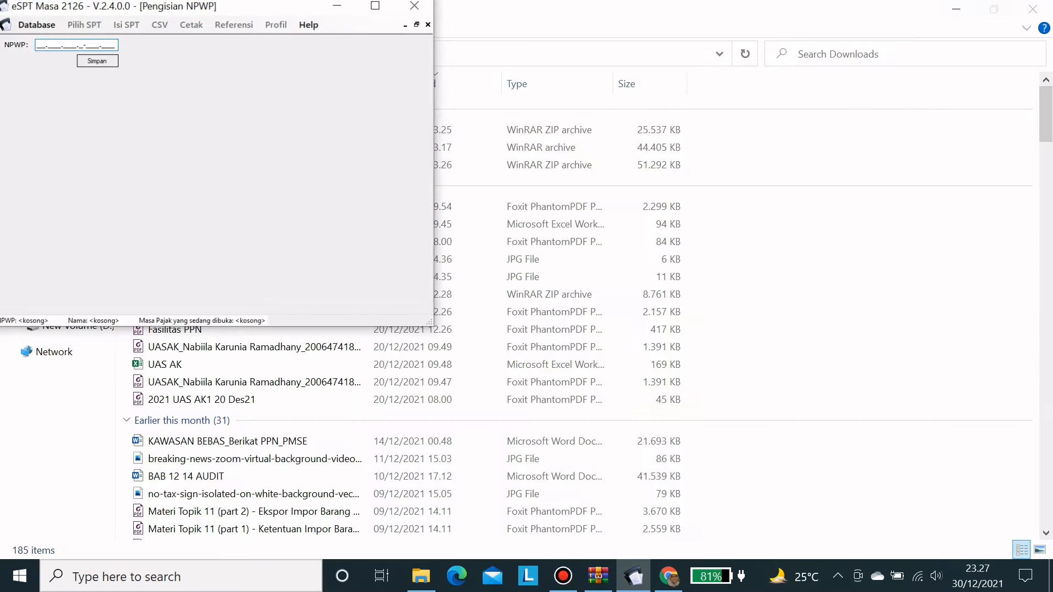
{"action": "left_click_drag", "start_coordinate": [164, 9], "coordinate": [382, 73]}
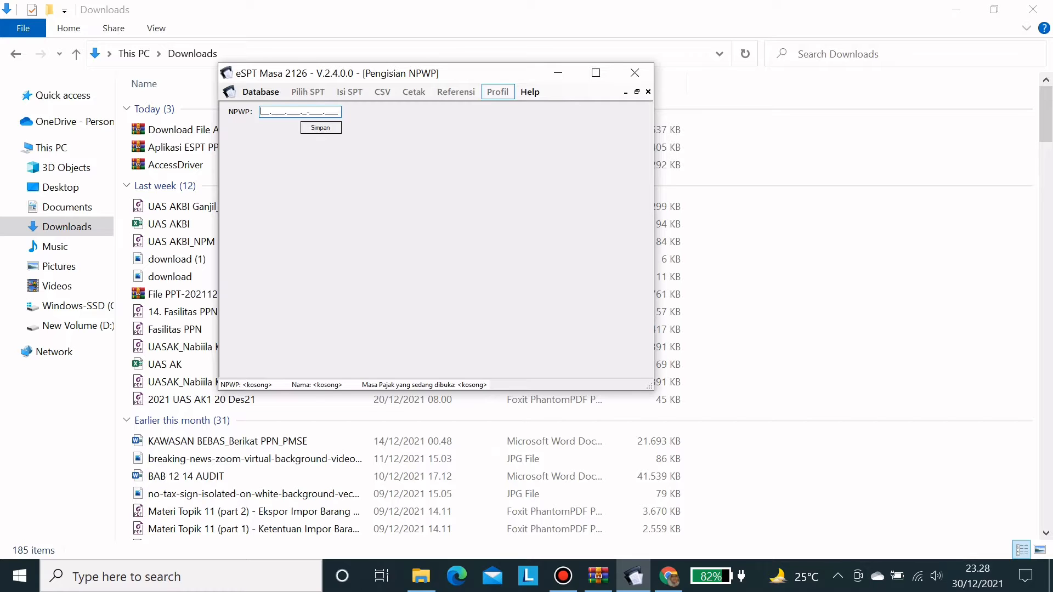
{"action": "left_click", "coordinate": [635, 72]}
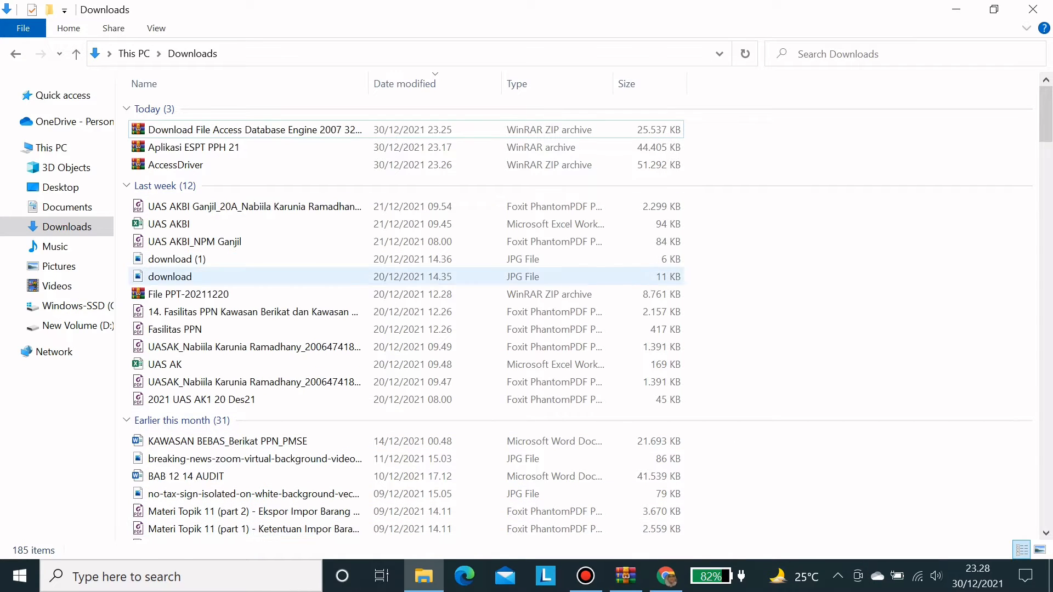
- Go to C:\Program Files (x86)\DJP\e-SPT Masa 21-26 2014 and launch espt2114
{"action": "left_click", "coordinate": [71, 306]}
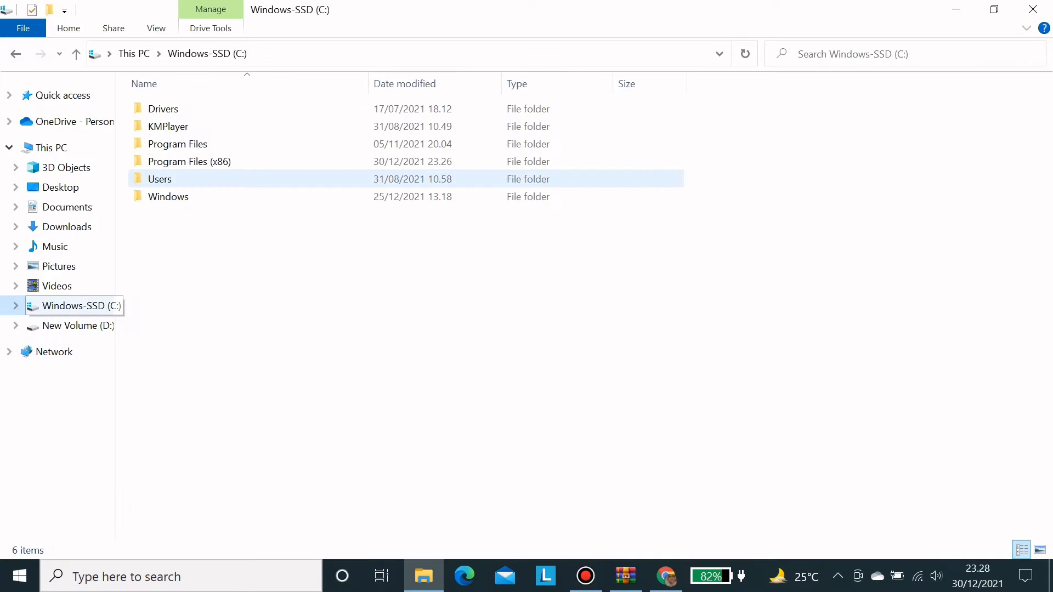
{"action": "double_click", "coordinate": [186, 161]}
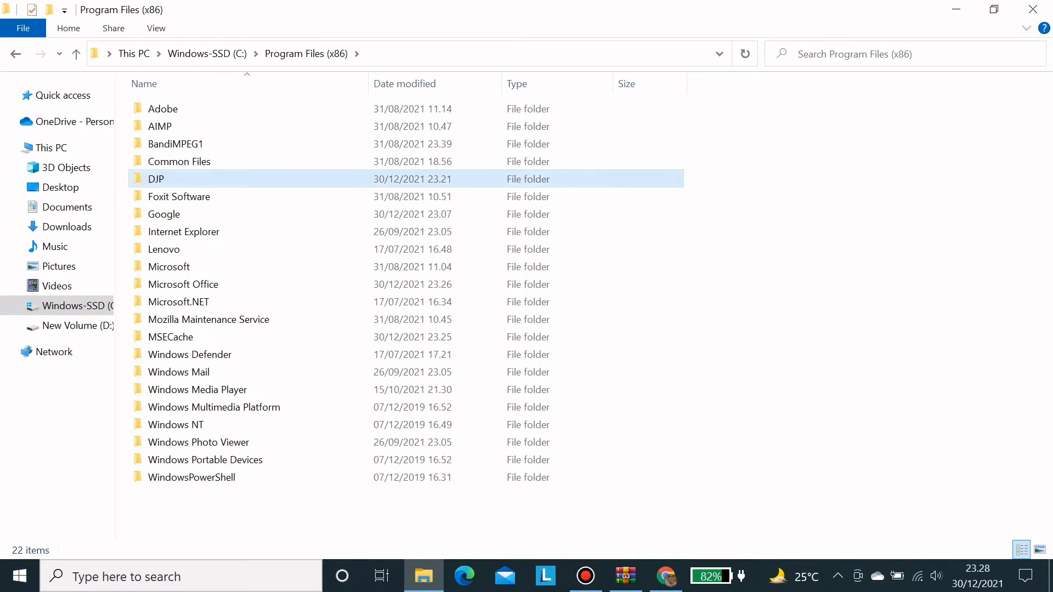
{"action": "double_click", "coordinate": [186, 179]}
{"action": "double_click", "coordinate": [186, 109]}
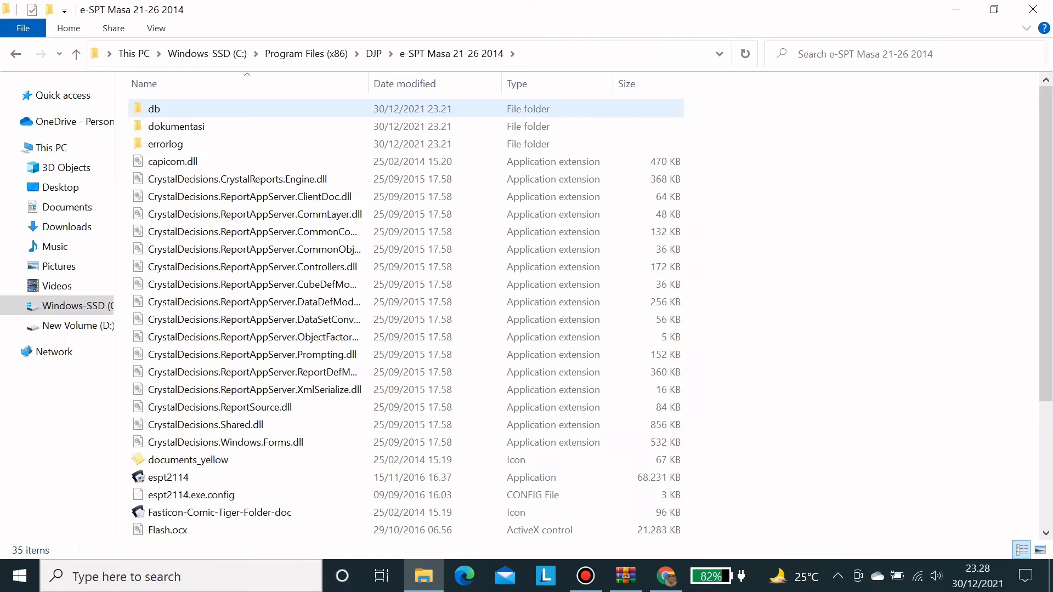
{"action": "scroll", "coordinate": [186, 494], "scroll_direction": "down", "scroll_amount": 2}
{"action": "left_click", "coordinate": [170, 374]}
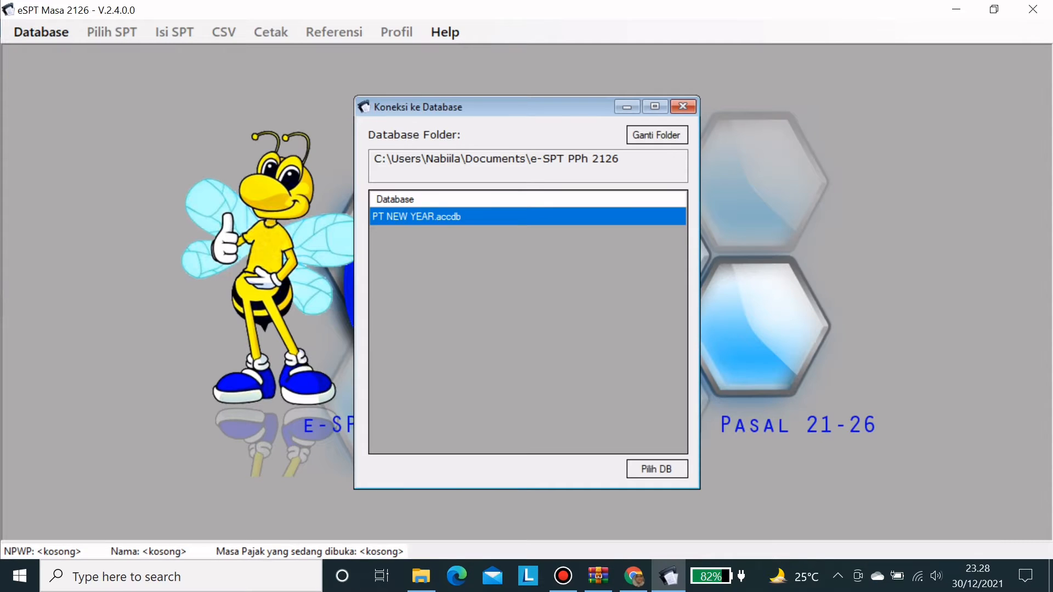
- Connect to PT NEW YEAR, log in with the database password, and save the company NPWP
{"action": "left_click", "coordinate": [657, 469]}
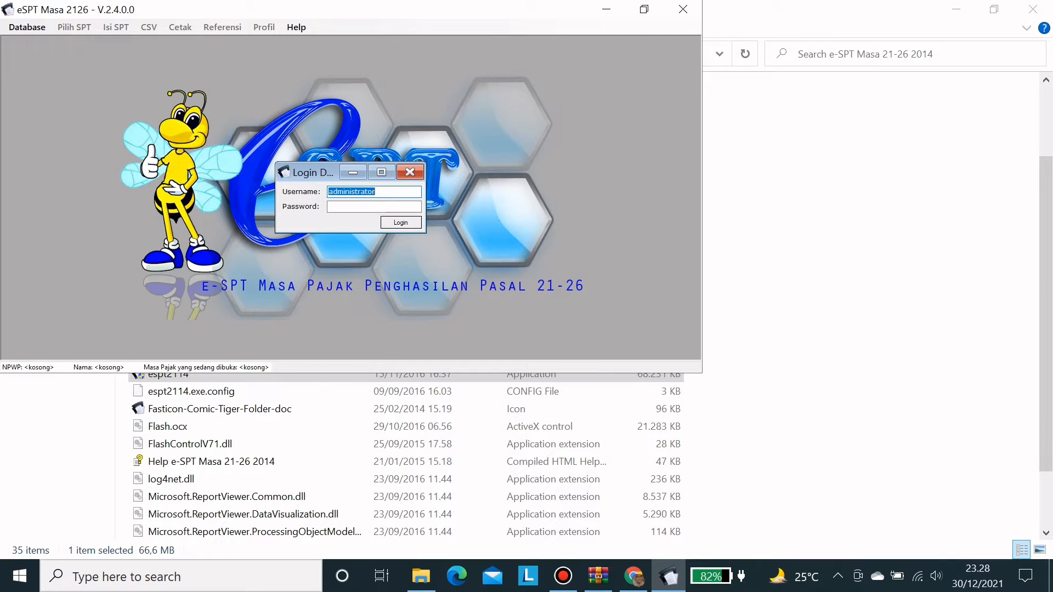
{"action": "left_click", "coordinate": [374, 207]}
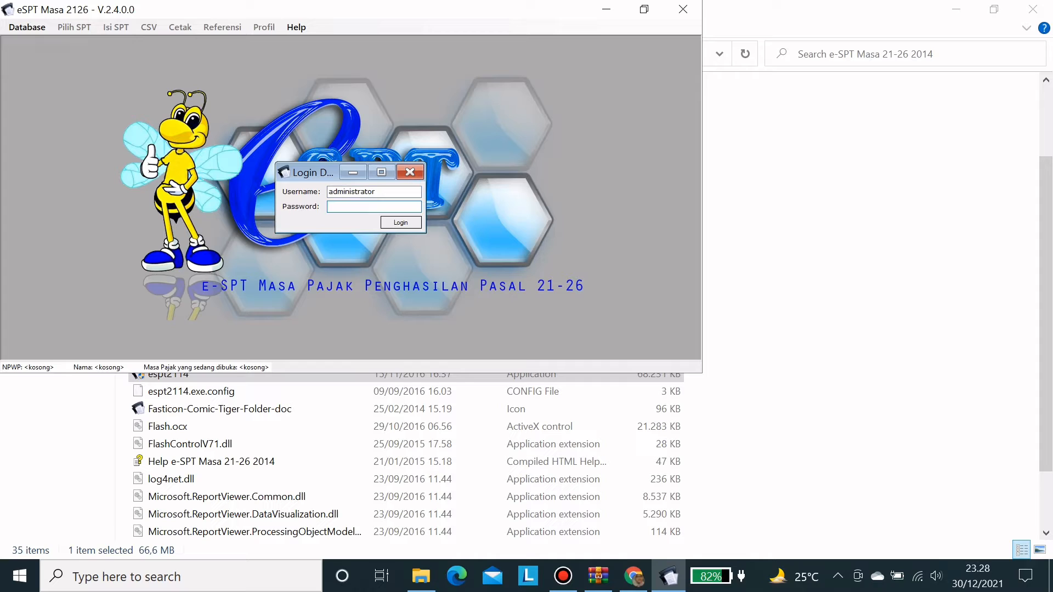
{"action": "type", "text": "123"}
{"action": "key", "text": "Return"}
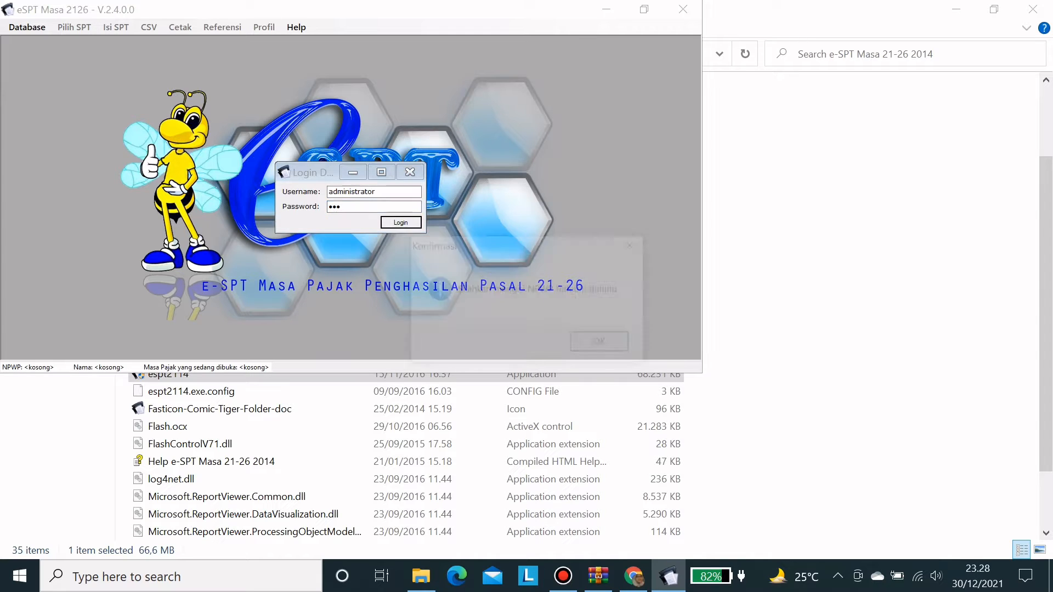
{"action": "key", "text": "Return"}
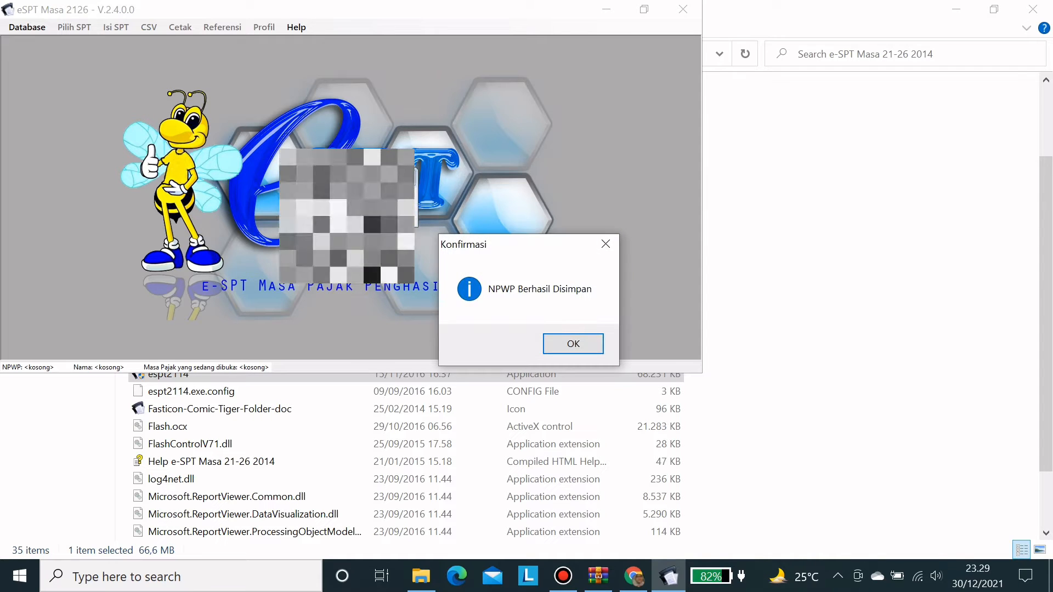
{"action": "left_click", "coordinate": [573, 343]}
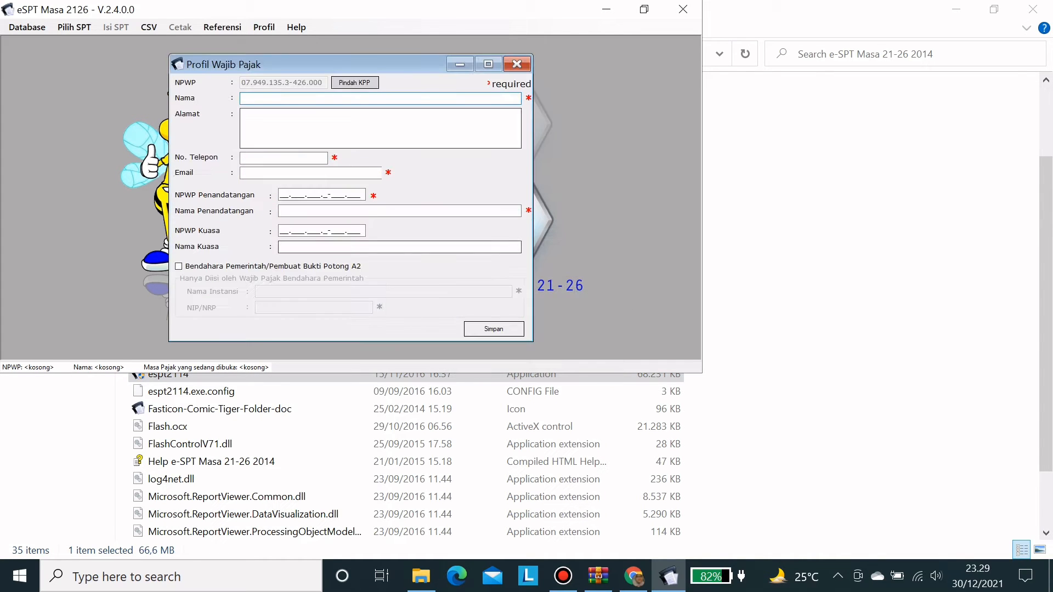
- Enter the company name PT NEW YEAR plus its address, phone number and e-mail
{"action": "left_click", "coordinate": [644, 9]}
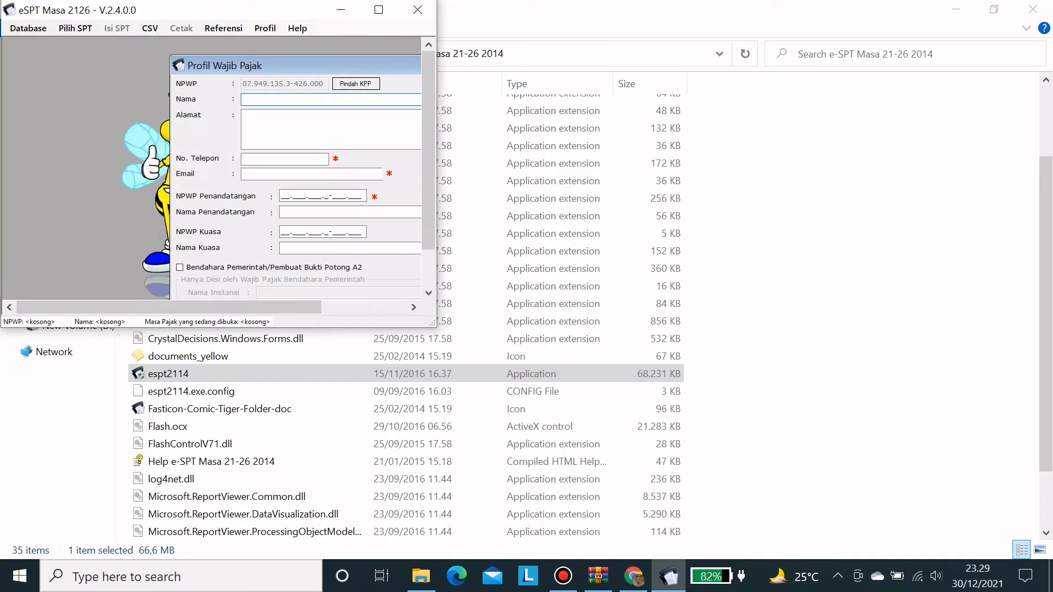
{"action": "left_click", "coordinate": [378, 9]}
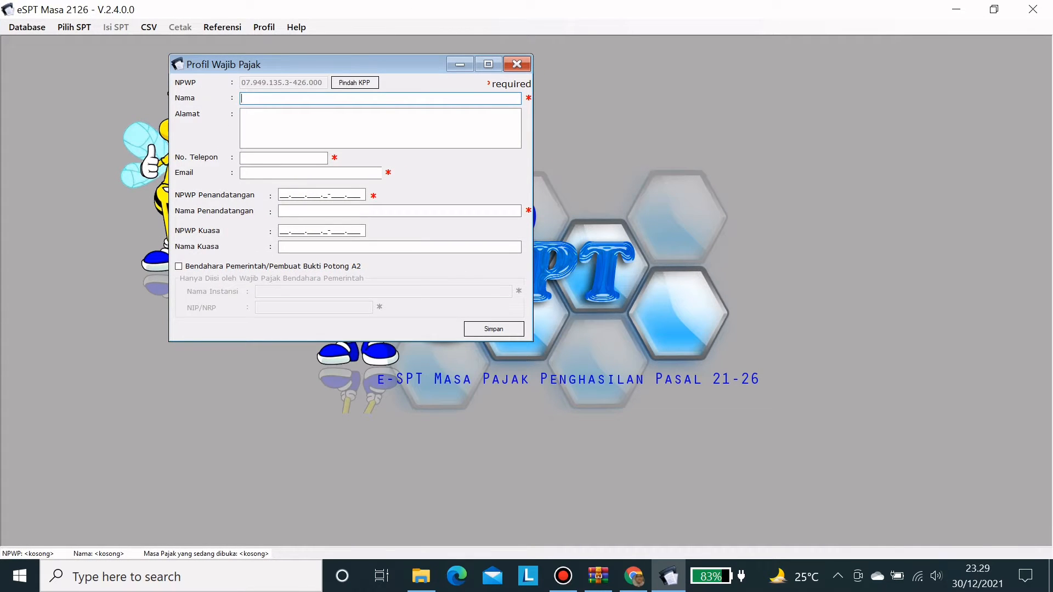
{"action": "left_click_drag", "start_coordinate": [340, 64], "coordinate": [510, 103]}
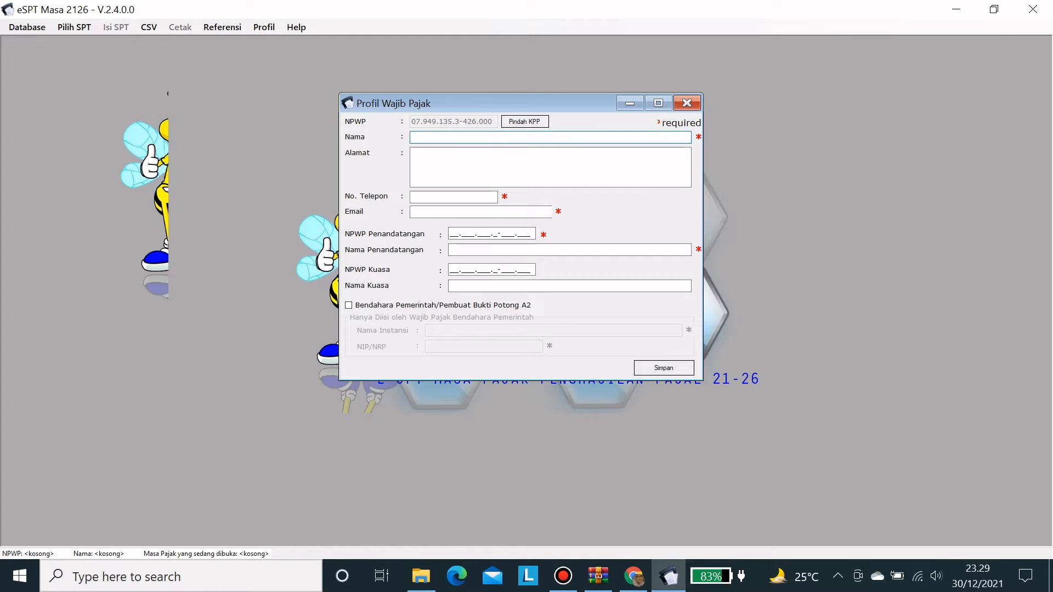
{"action": "type", "text": "PT NEW YEAR"}
{"action": "key", "text": "Tab"}
{"action": "type", "text": "Jl. "}
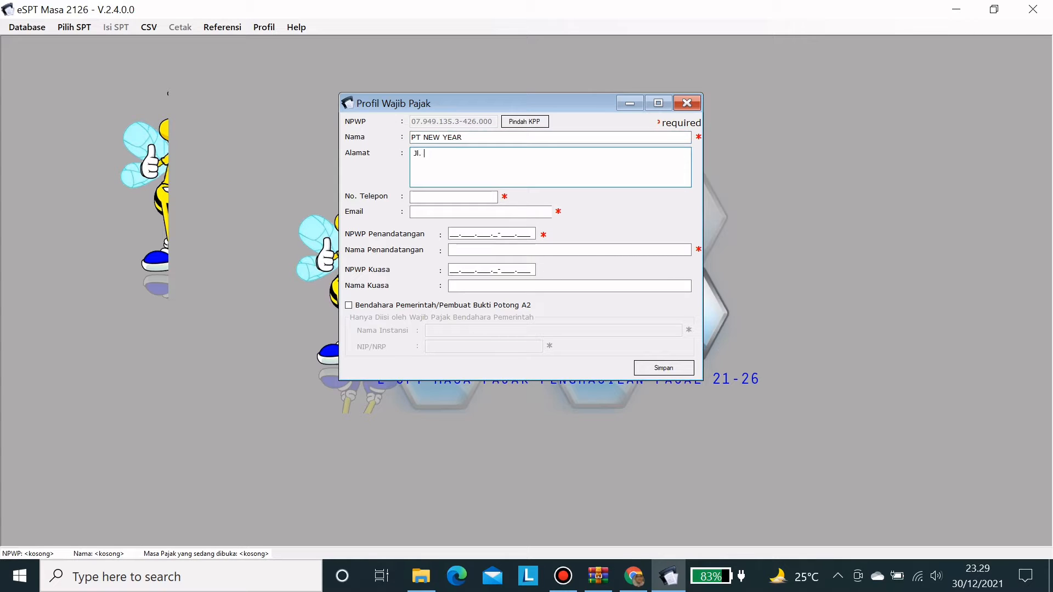
{"action": "type", "text": "New Year 2022"}
{"action": "key", "text": "Tab"}
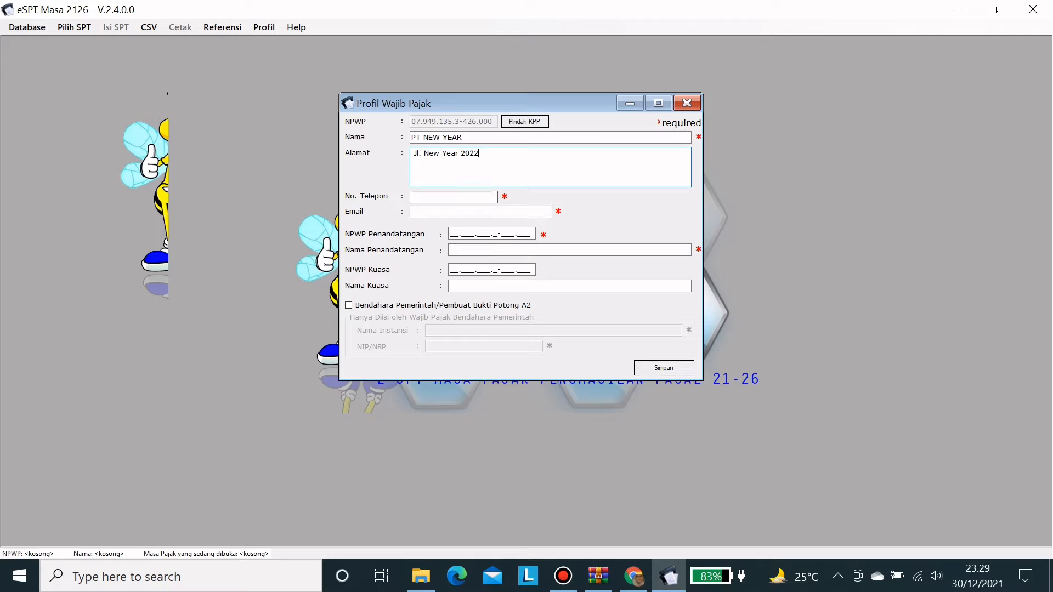
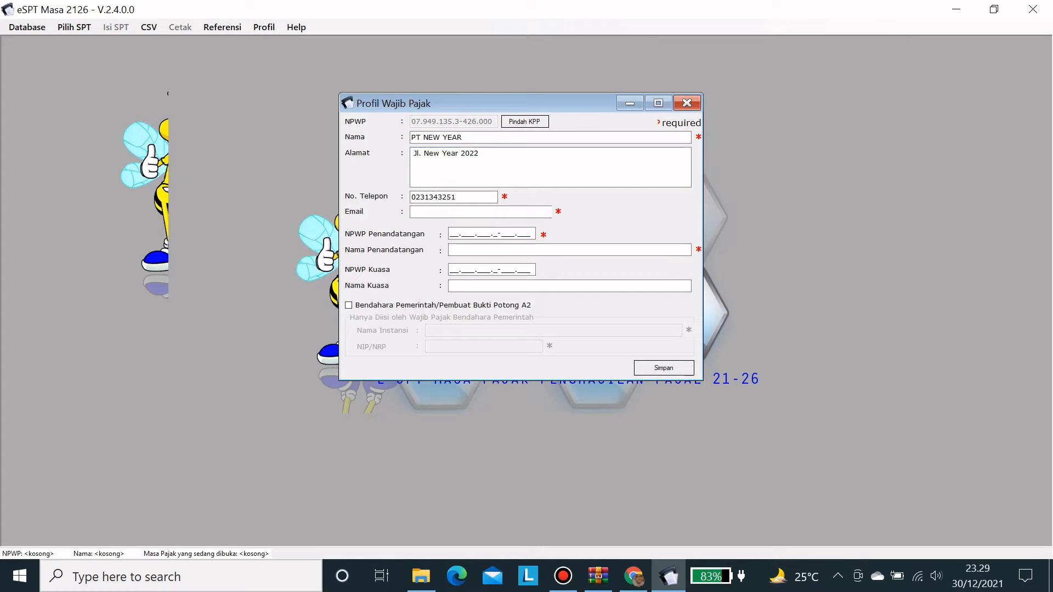
{"action": "key", "text": "Tab"}
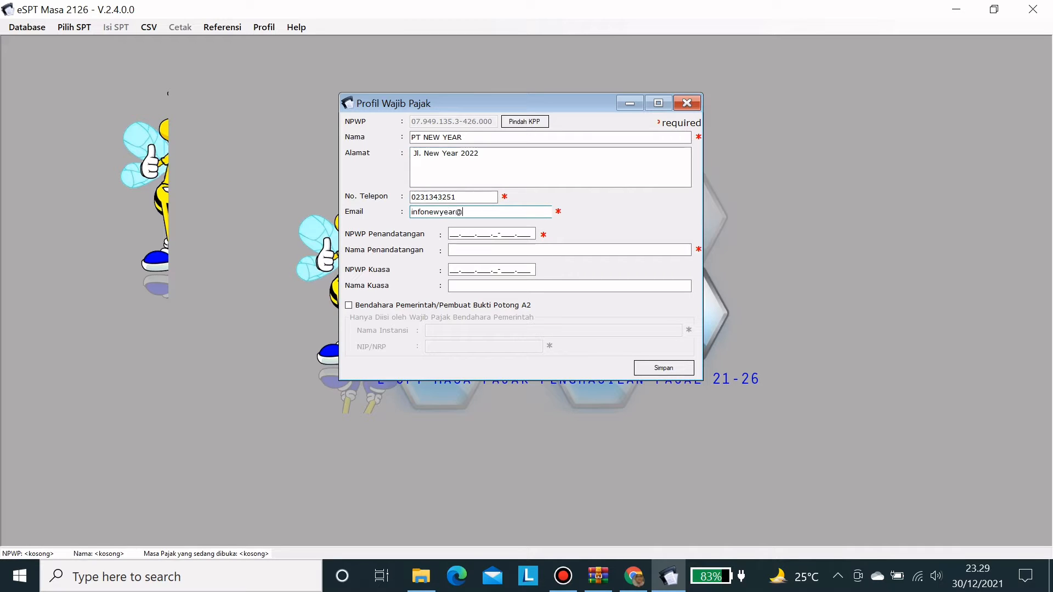
- Add the signatory's NPWP and name, tick Bendahara Pemerintah with agency Kementerian and NIP, then save
{"action": "left_click", "coordinate": [452, 233]}
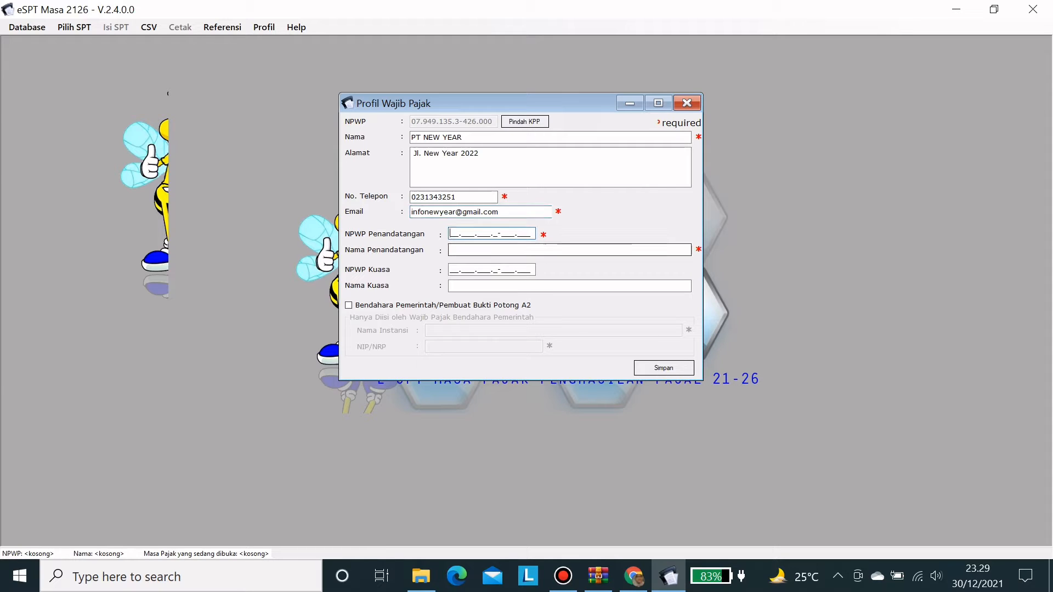
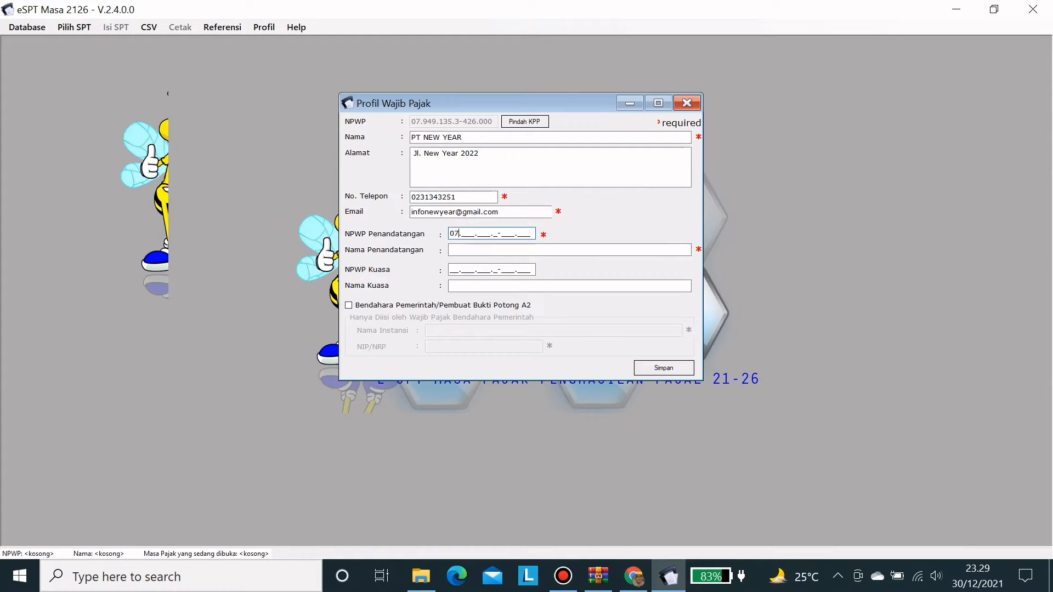
{"action": "key", "text": "Tab"}
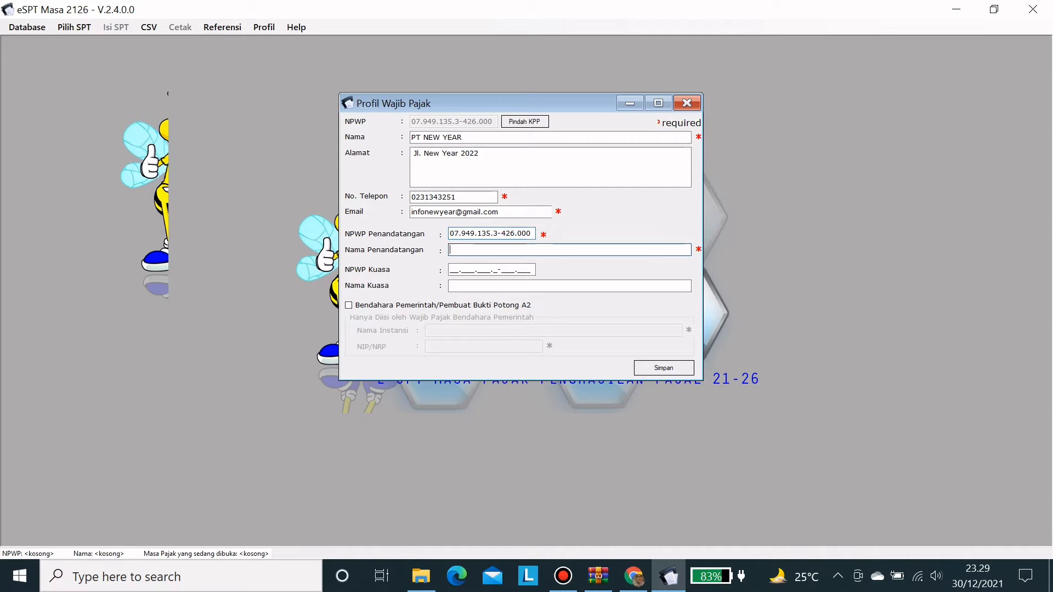
{"action": "type", "text": "Nabiila"}
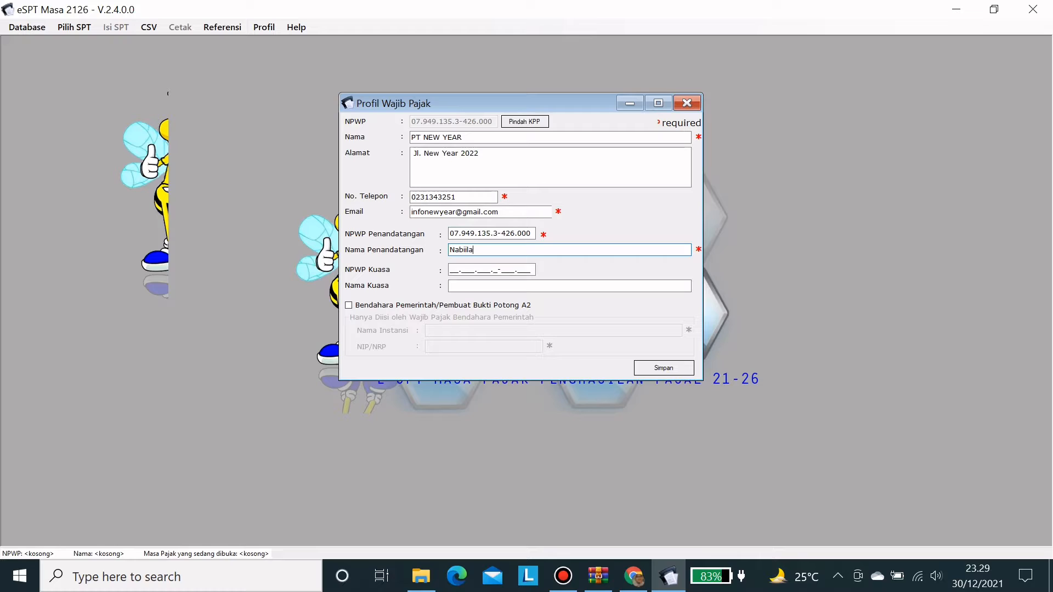
{"action": "left_click", "coordinate": [348, 305]}
{"action": "left_click", "coordinate": [455, 331]}
{"action": "type", "text": "K"}
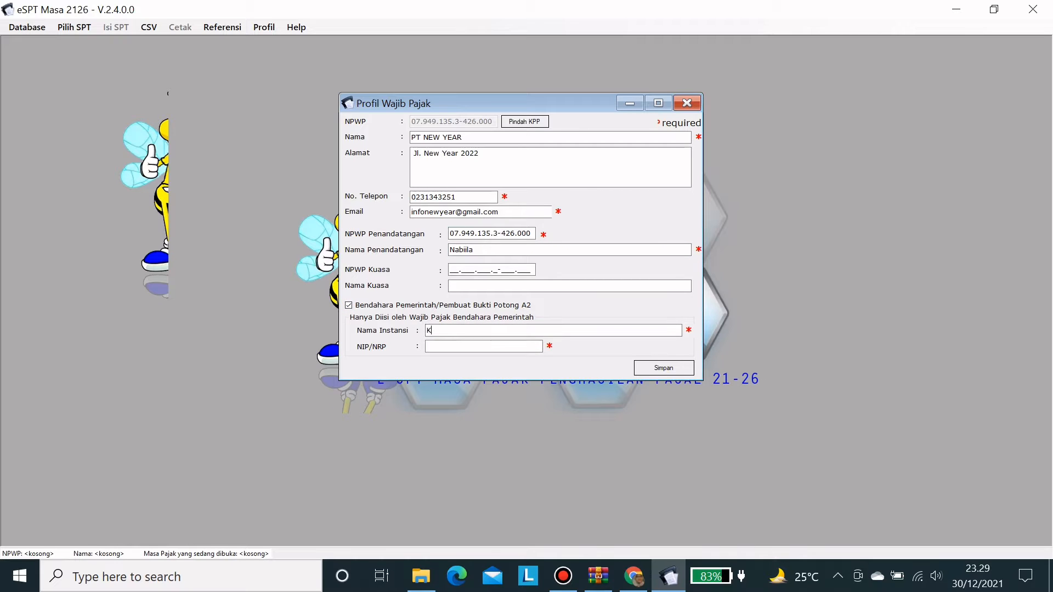
{"action": "type", "text": "ementerian"}
{"action": "key", "text": "Tab"}
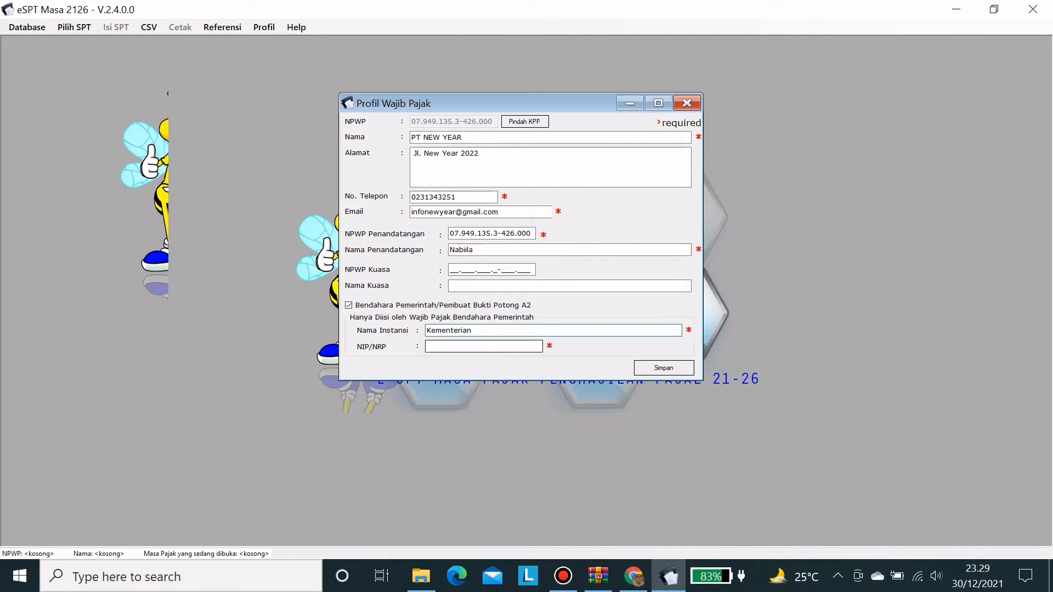
{"action": "type", "text": "1234455"}
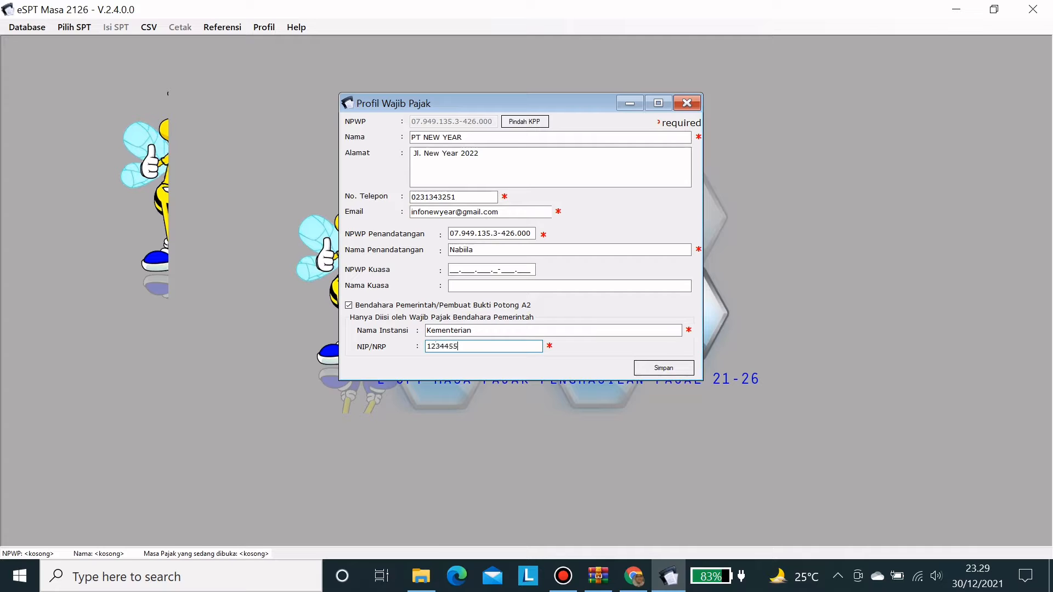
{"action": "left_click", "coordinate": [664, 368]}
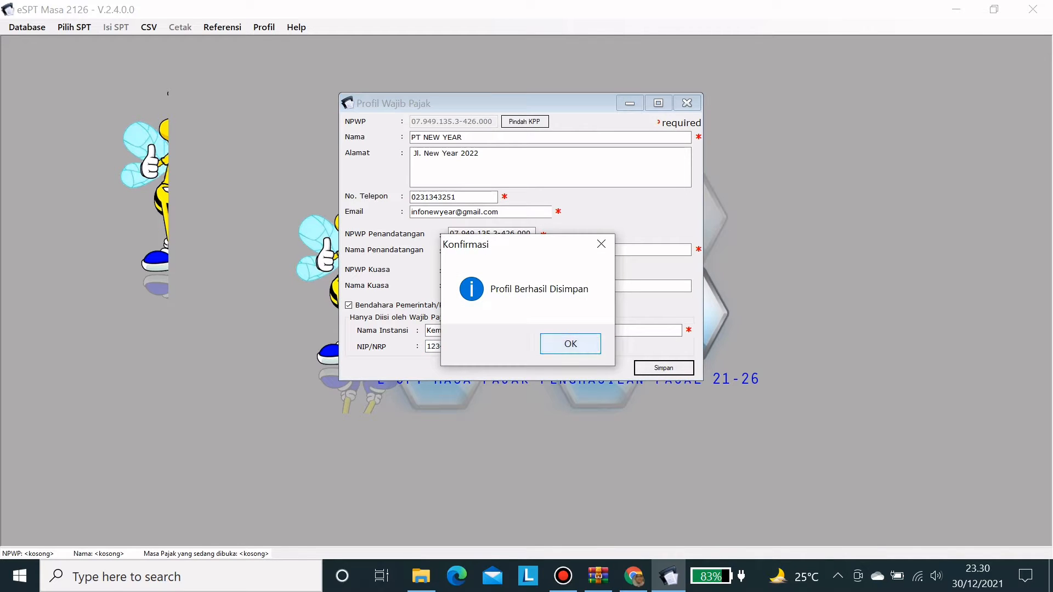
{"action": "key", "text": "Return"}
- Create a new SPT for the Desember 2021 period via Pilih SPT > Buat SPT Baru
{"action": "left_click", "coordinate": [27, 27]}
{"action": "left_click", "coordinate": [27, 27]}
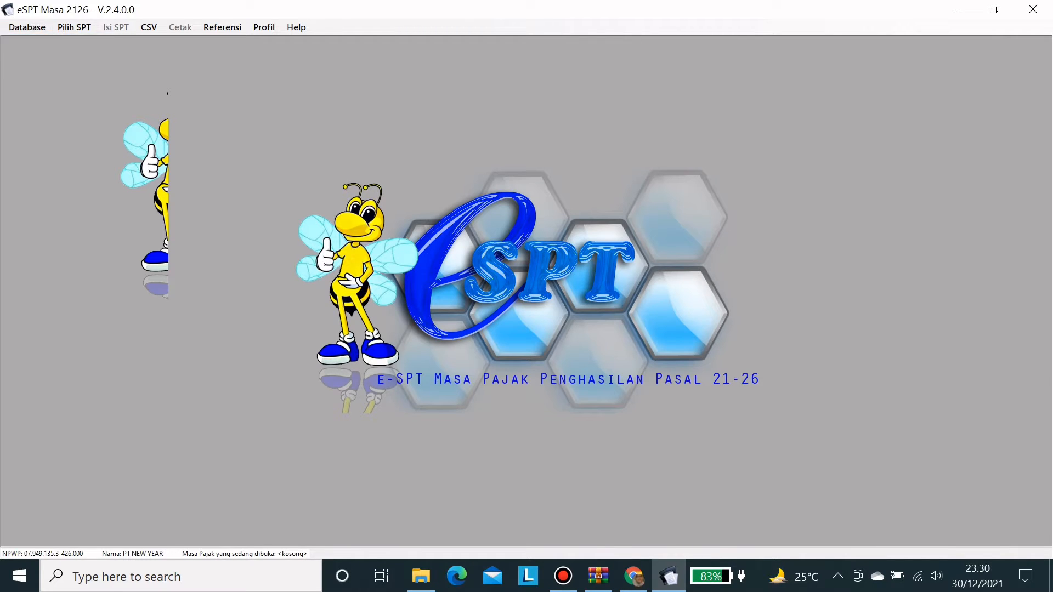
{"action": "left_click", "coordinate": [27, 28]}
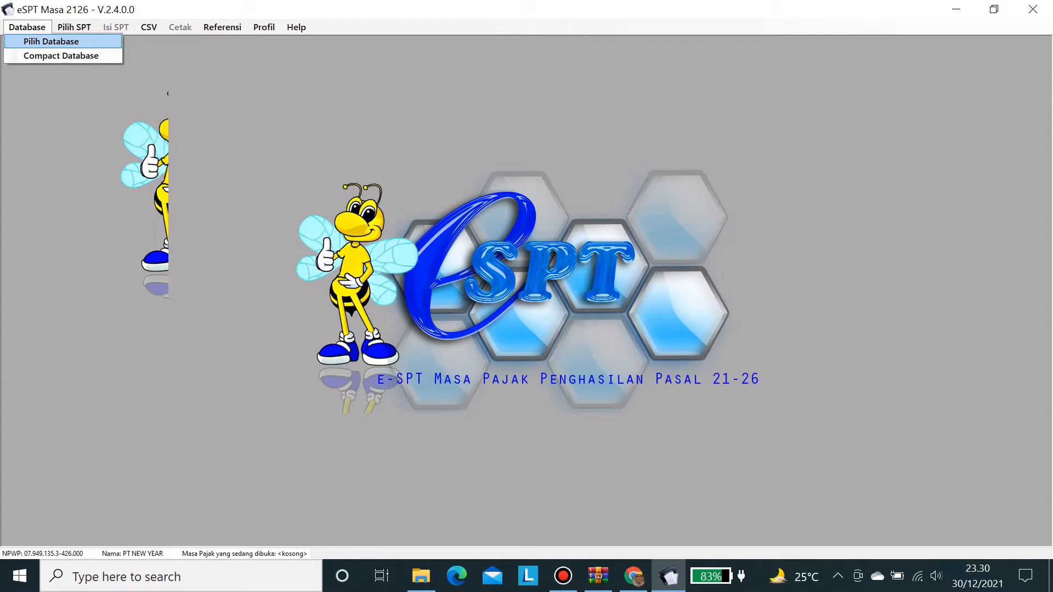
{"action": "left_click", "coordinate": [74, 28]}
{"action": "left_click", "coordinate": [74, 28]}
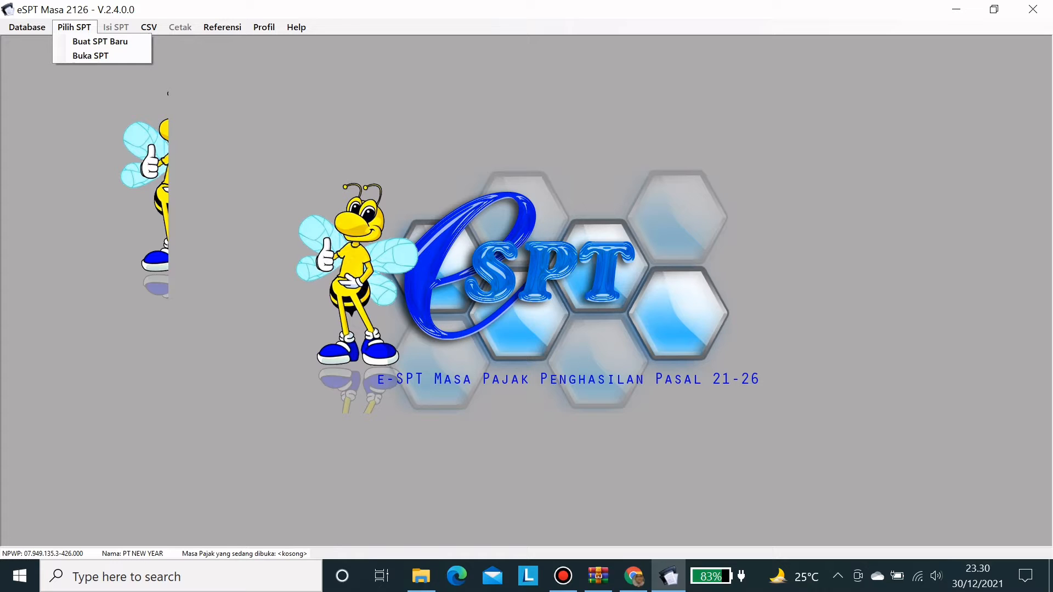
{"action": "left_click", "coordinate": [99, 42]}
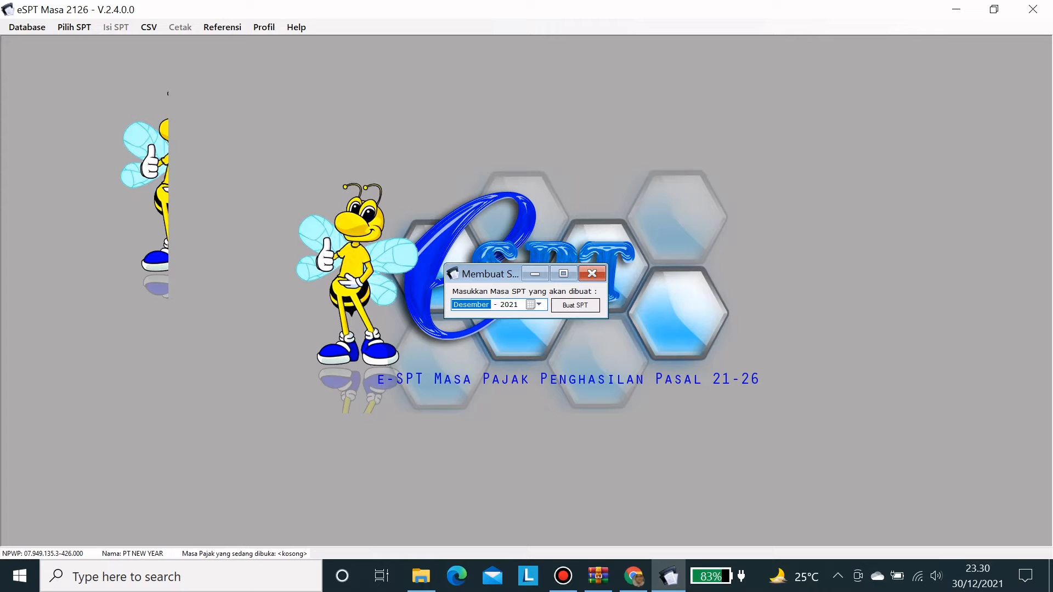
{"action": "left_click", "coordinate": [538, 305]}
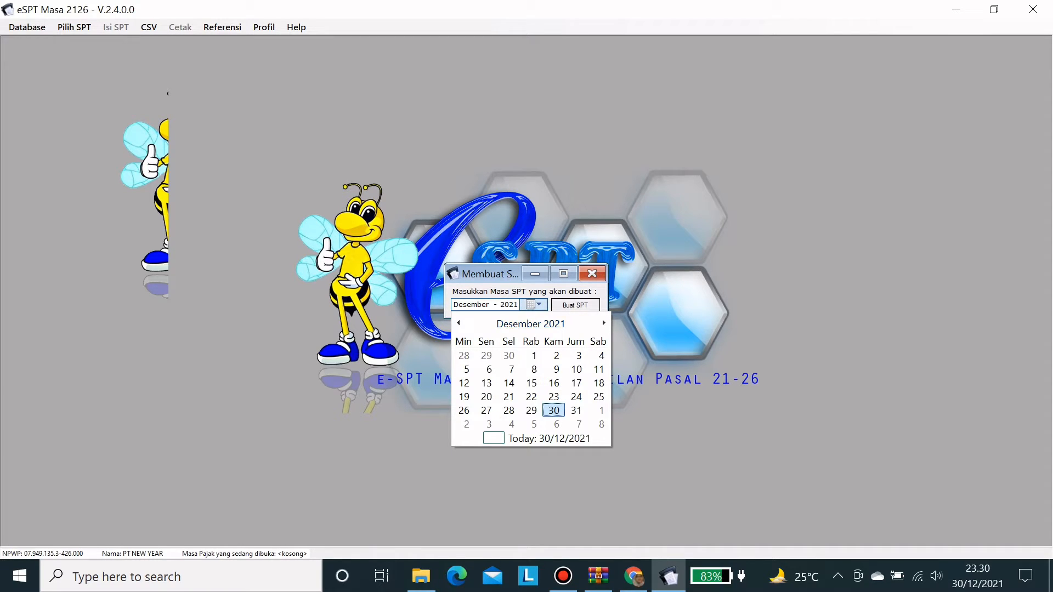
{"action": "left_click", "coordinate": [575, 306]}
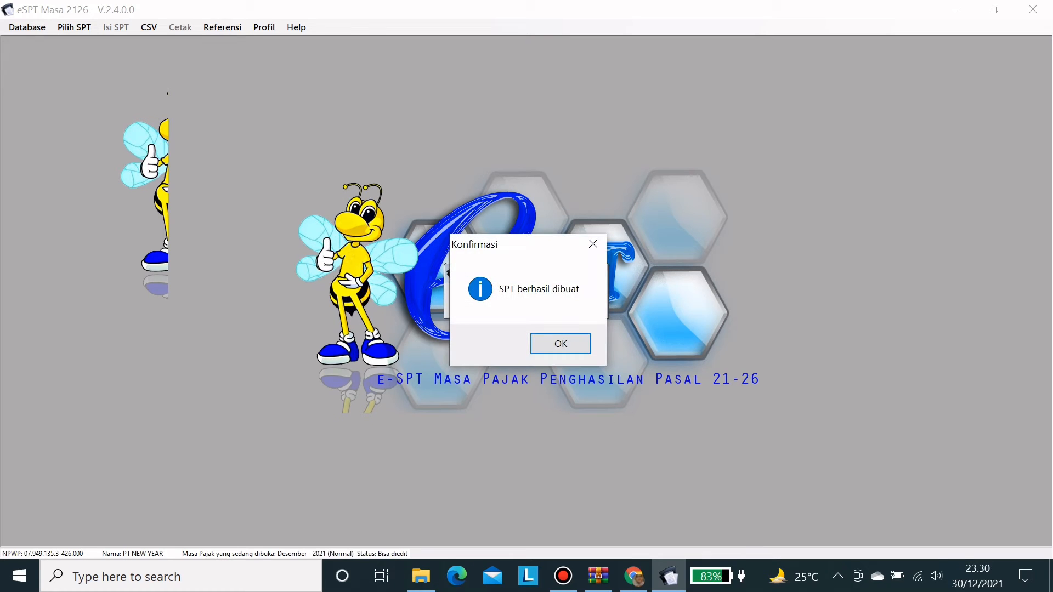
{"action": "key", "text": "Return"}
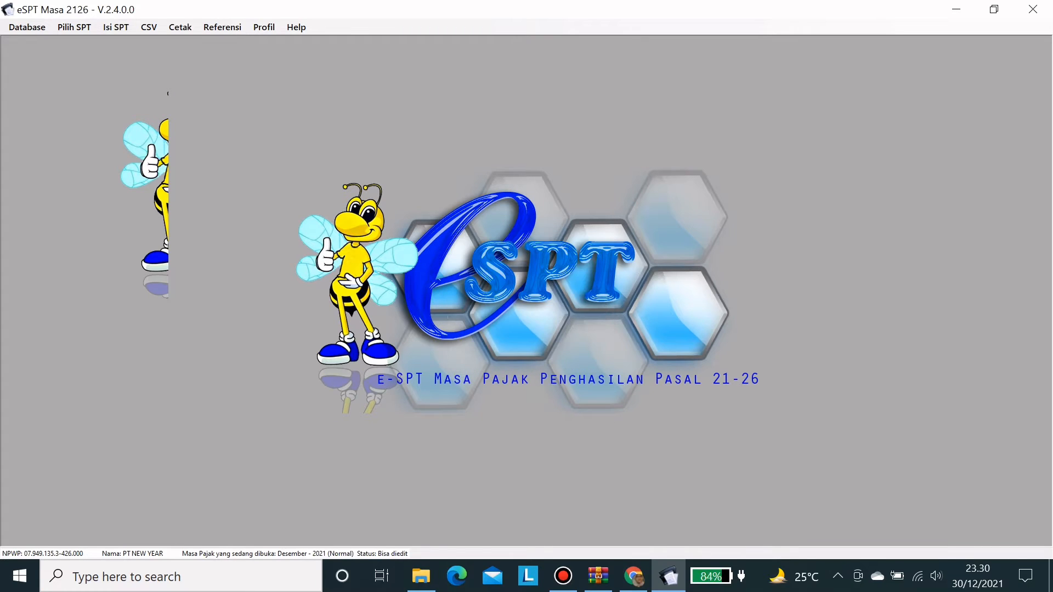
- Open the Desember 2021 SPT for editing from Pilih SPT > Buka SPT
{"action": "left_click", "coordinate": [74, 27]}
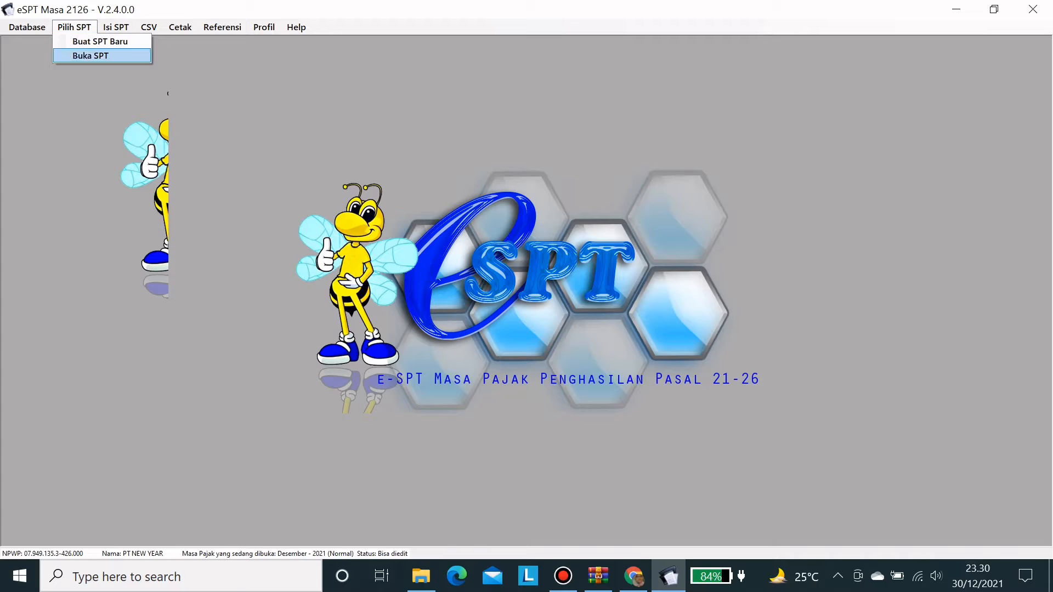
{"action": "left_click", "coordinate": [77, 55]}
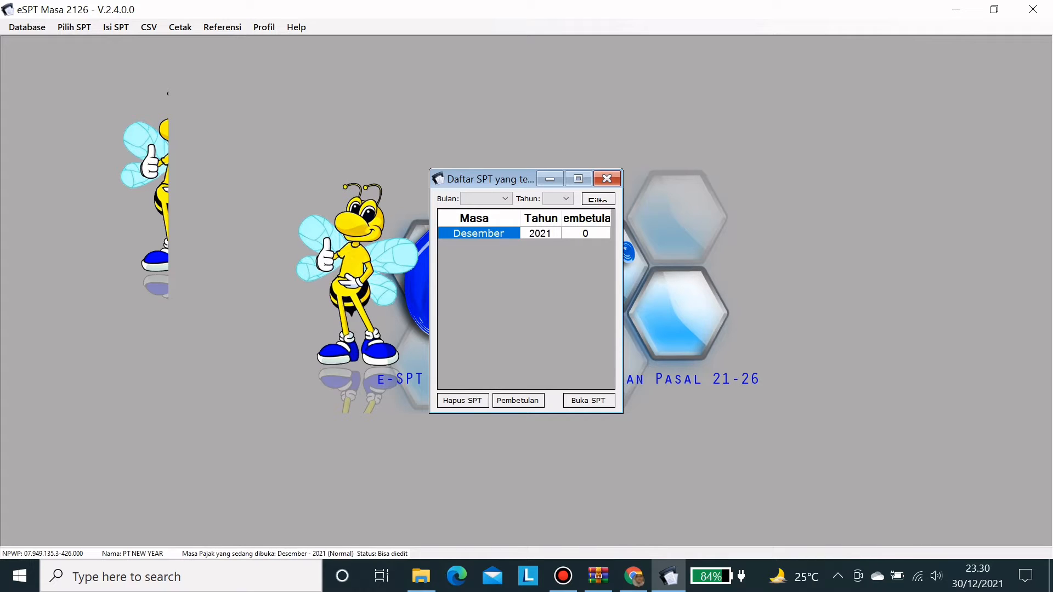
{"action": "left_click", "coordinate": [589, 400]}
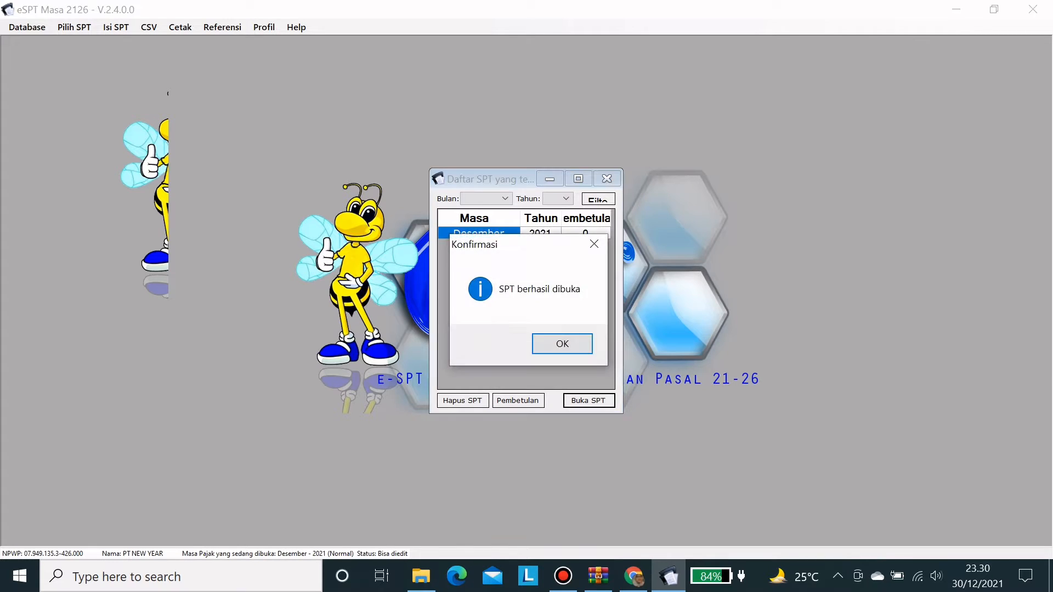
{"action": "left_click", "coordinate": [561, 342]}
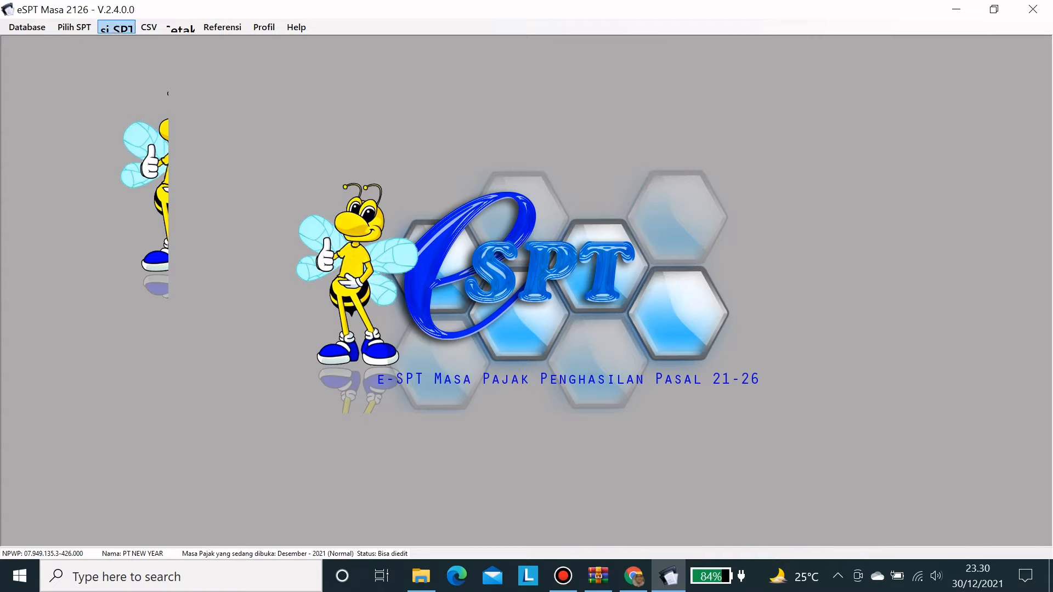
{"action": "left_click", "coordinate": [116, 27]}
{"action": "mouse_move", "coordinate": [179, 42]}
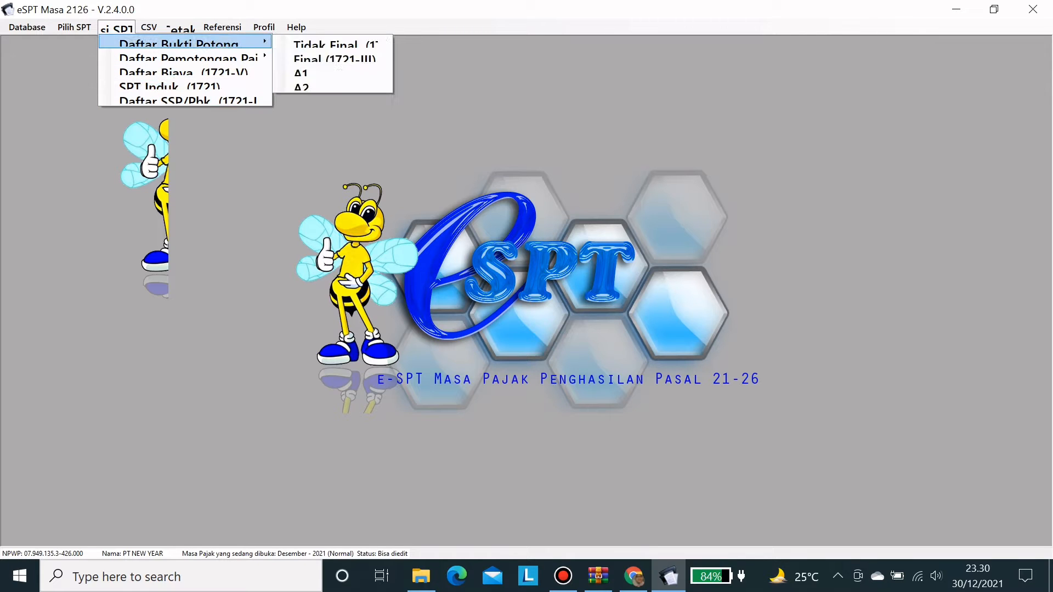
{"action": "left_click", "coordinate": [335, 44]}
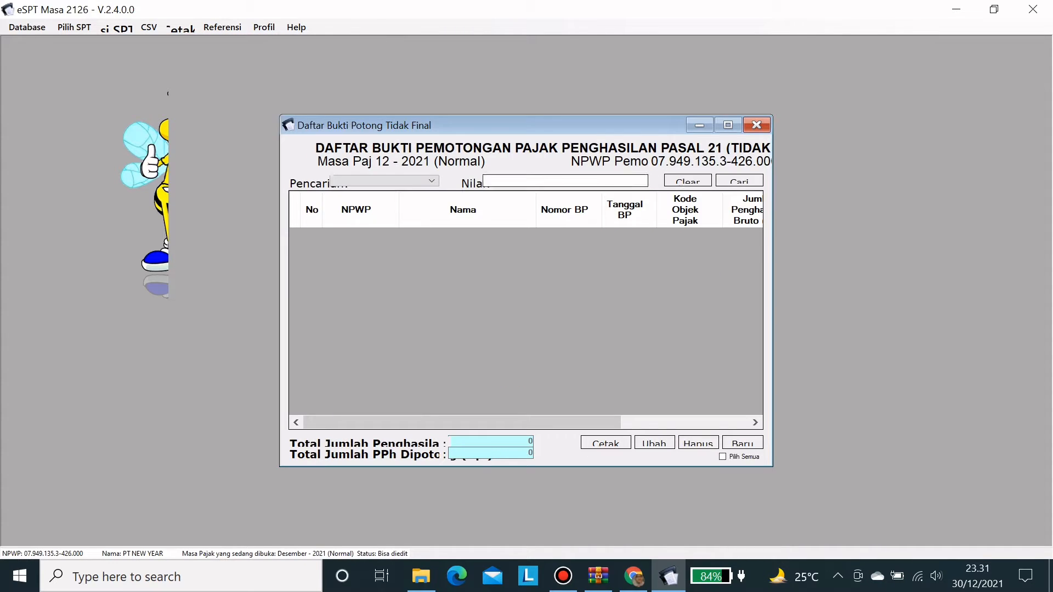
{"action": "left_click", "coordinate": [728, 125]}
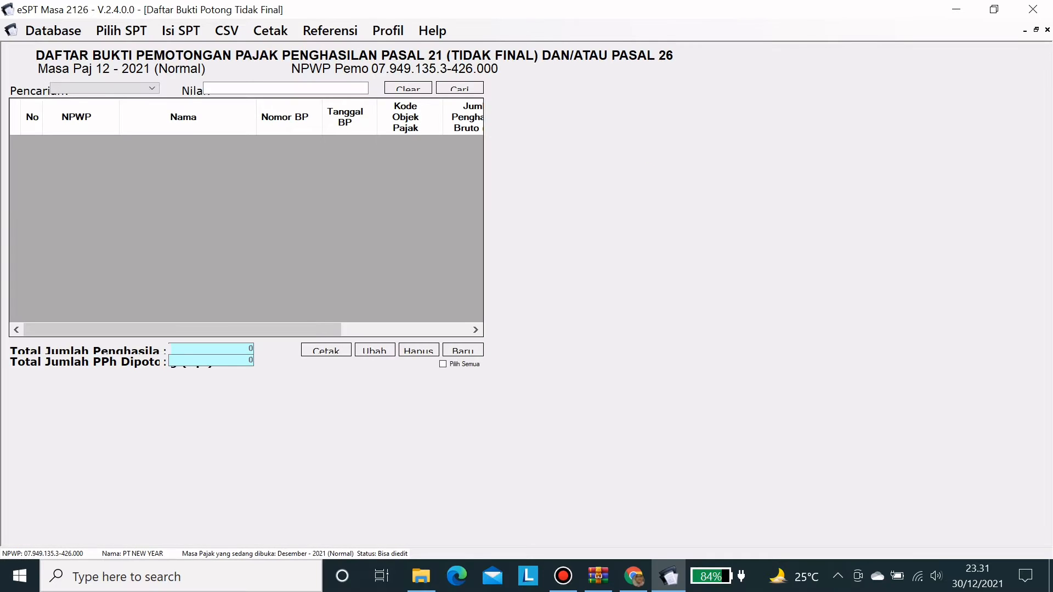
{"action": "left_click", "coordinate": [993, 10]}
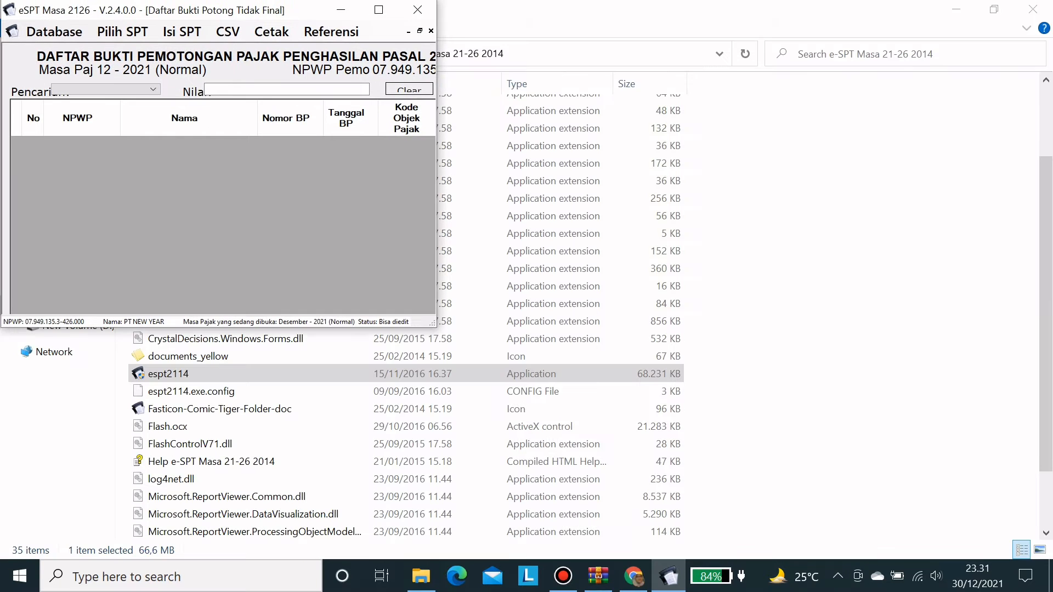
{"action": "left_click", "coordinate": [379, 9]}
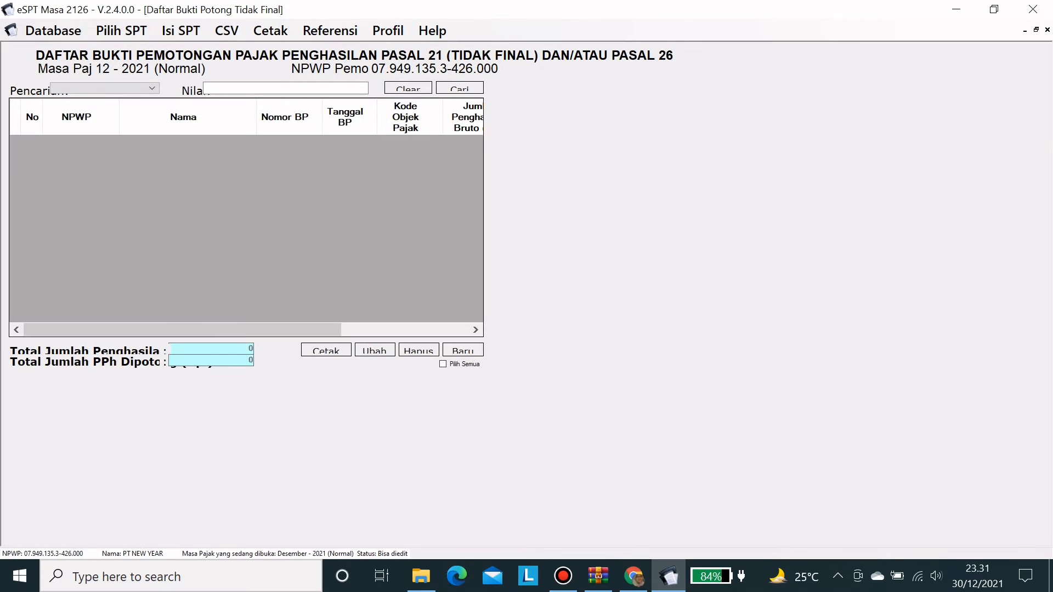
{"action": "left_click", "coordinate": [1036, 30]}
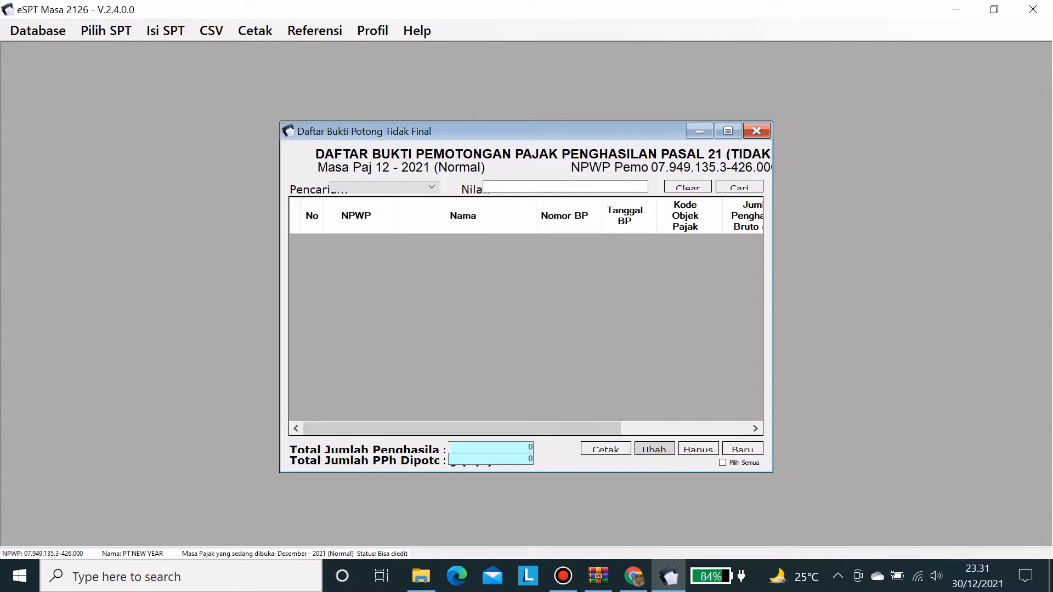
{"action": "left_click", "coordinate": [654, 448]}
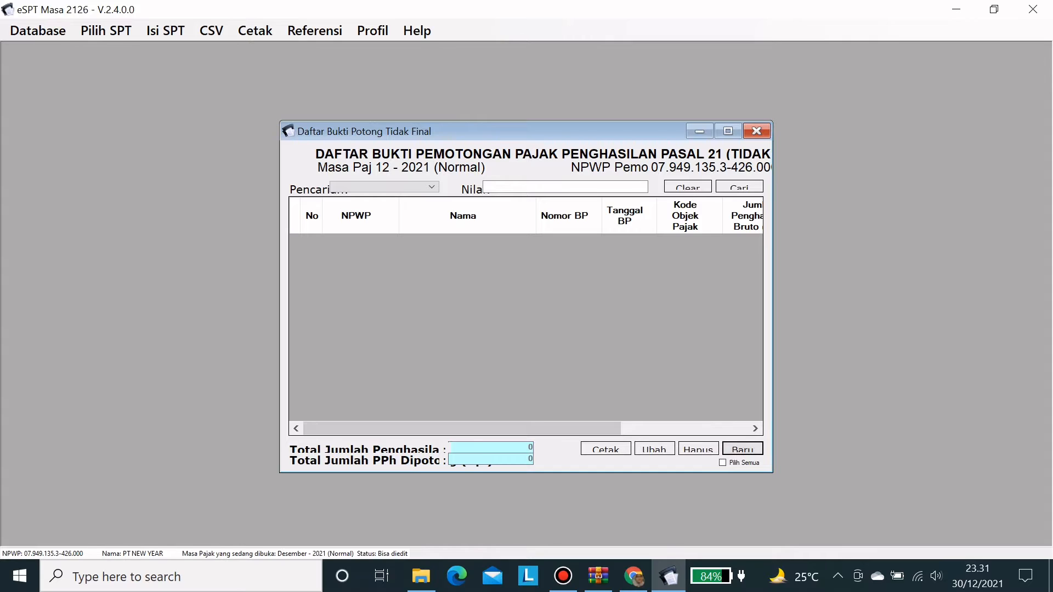
{"action": "left_click", "coordinate": [743, 448]}
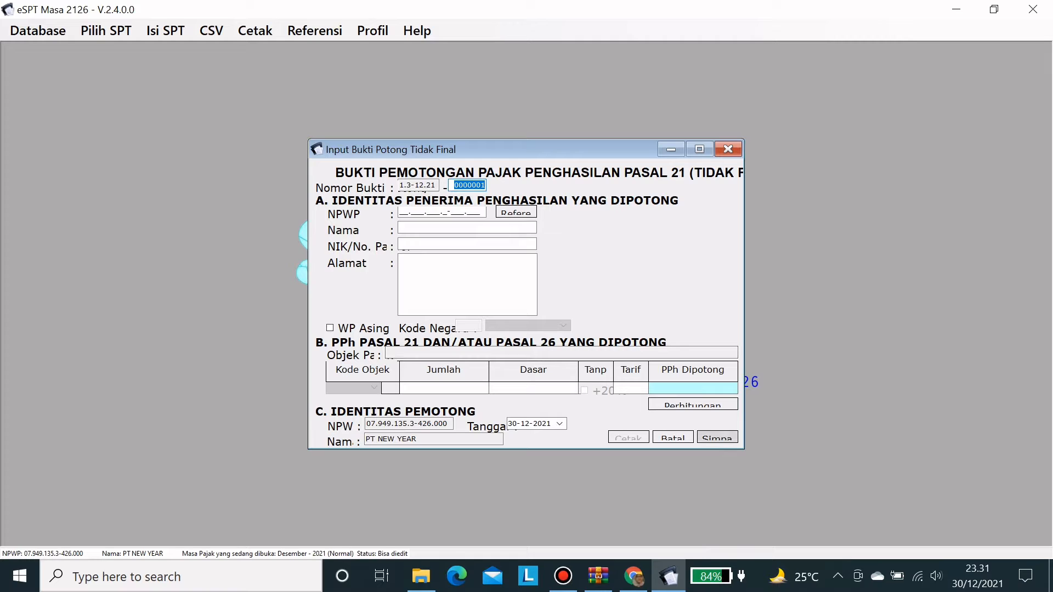
{"action": "left_click", "coordinate": [673, 437]}
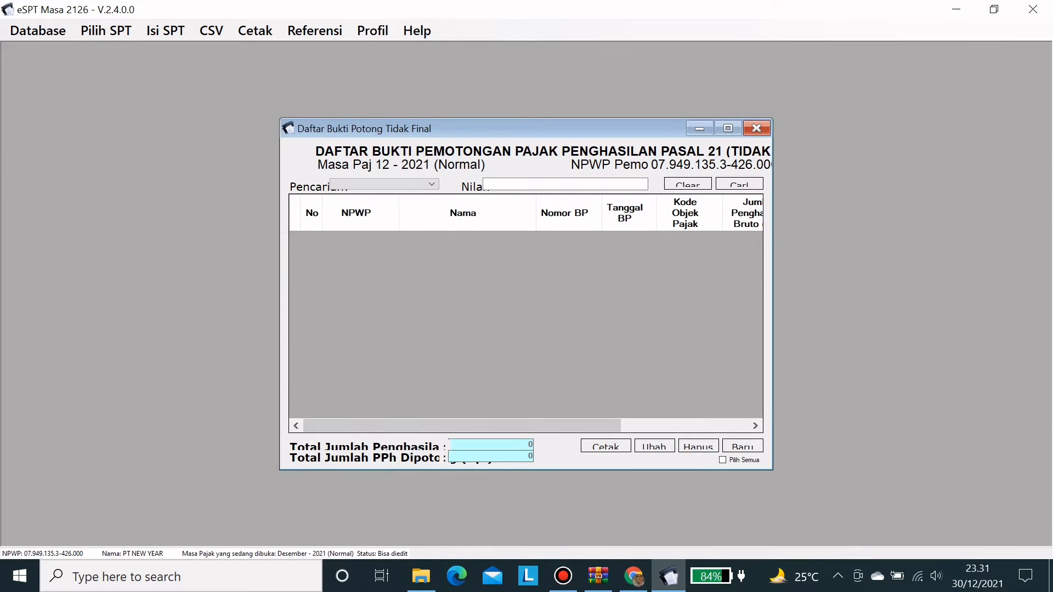
{"action": "left_click", "coordinate": [756, 128]}
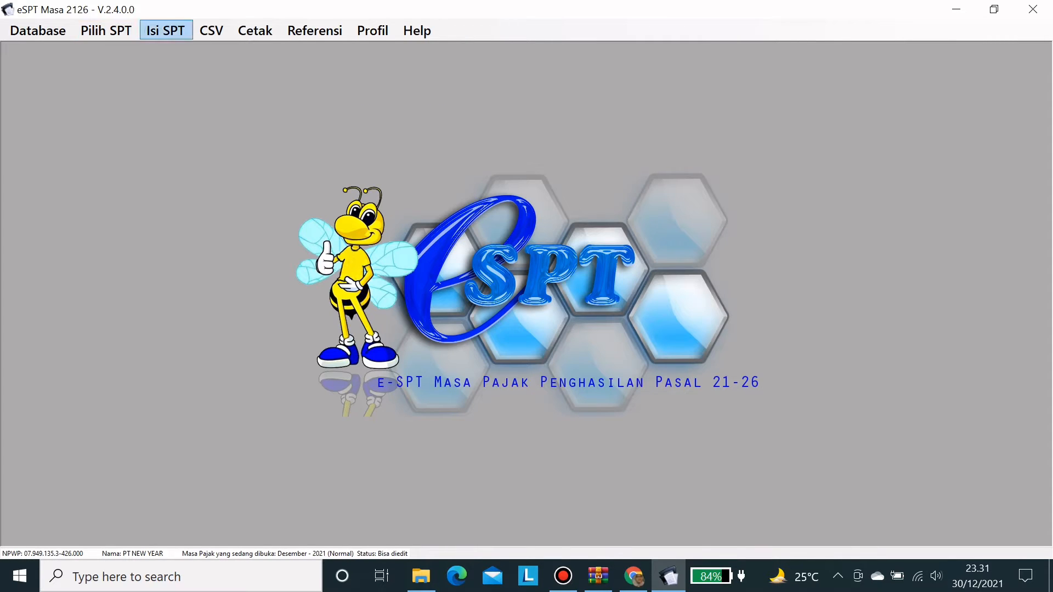
- Review and close the Daftar Pemotongan Pajak Satu Masa and Daftar Biaya (1721-V) lists
{"action": "left_click", "coordinate": [165, 31]}
{"action": "mouse_move", "coordinate": [230, 63]}
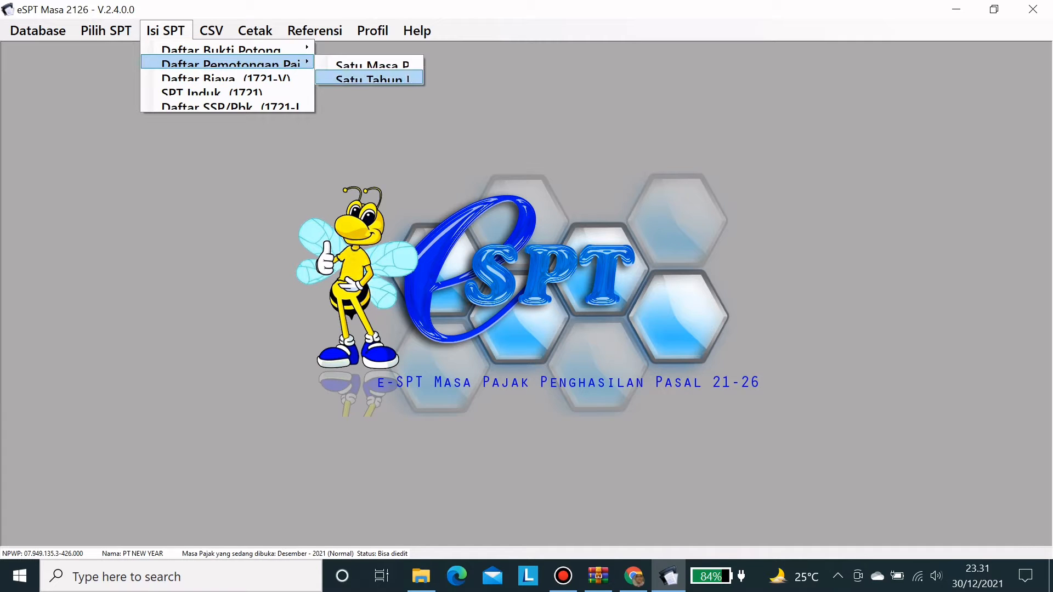
{"action": "left_click", "coordinate": [365, 65]}
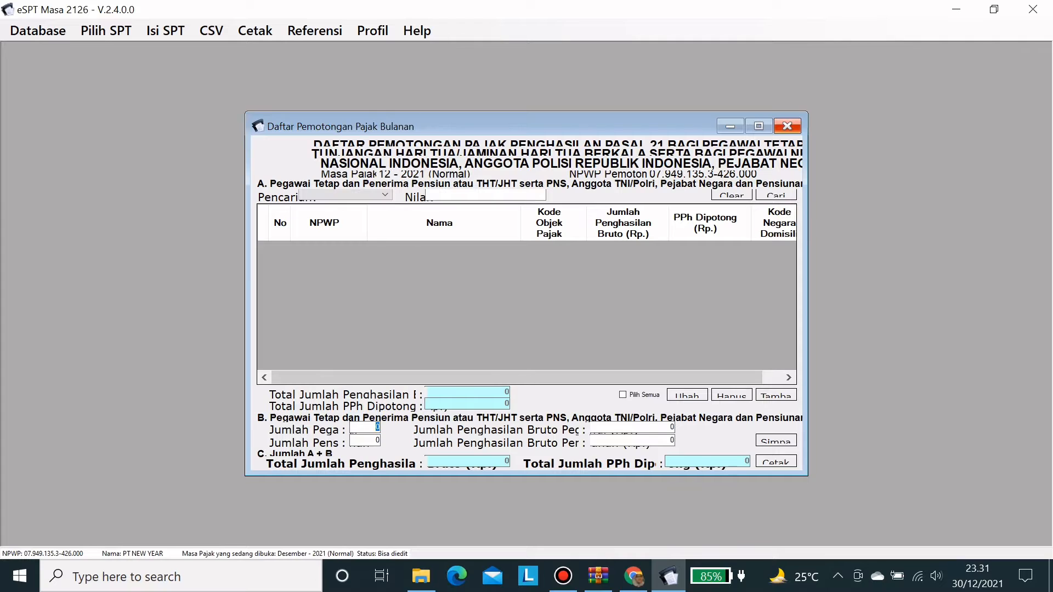
{"action": "left_click", "coordinate": [787, 126]}
{"action": "left_click", "coordinate": [165, 31]}
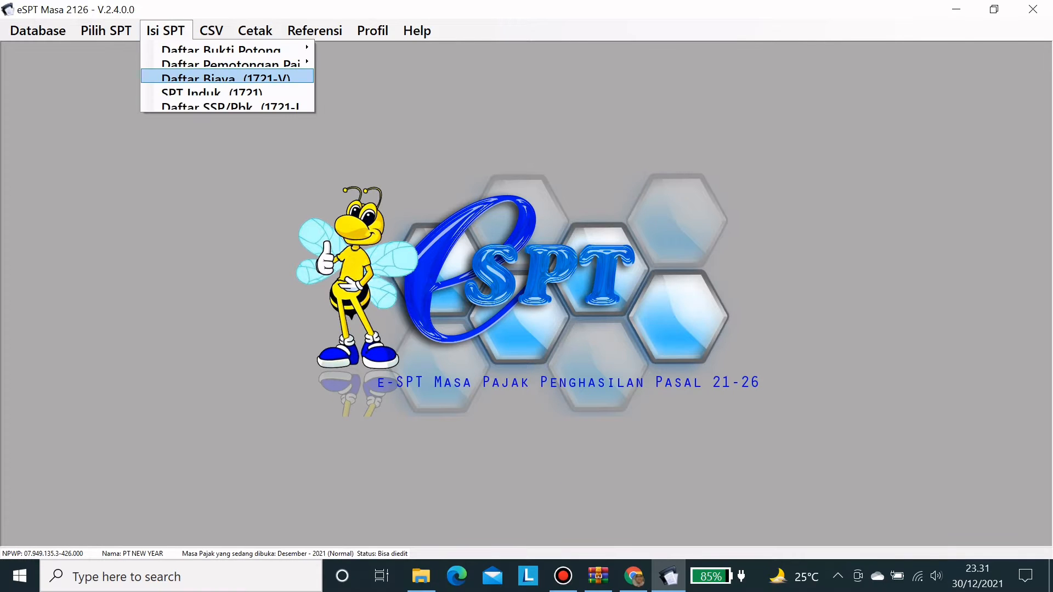
{"action": "left_click", "coordinate": [227, 77]}
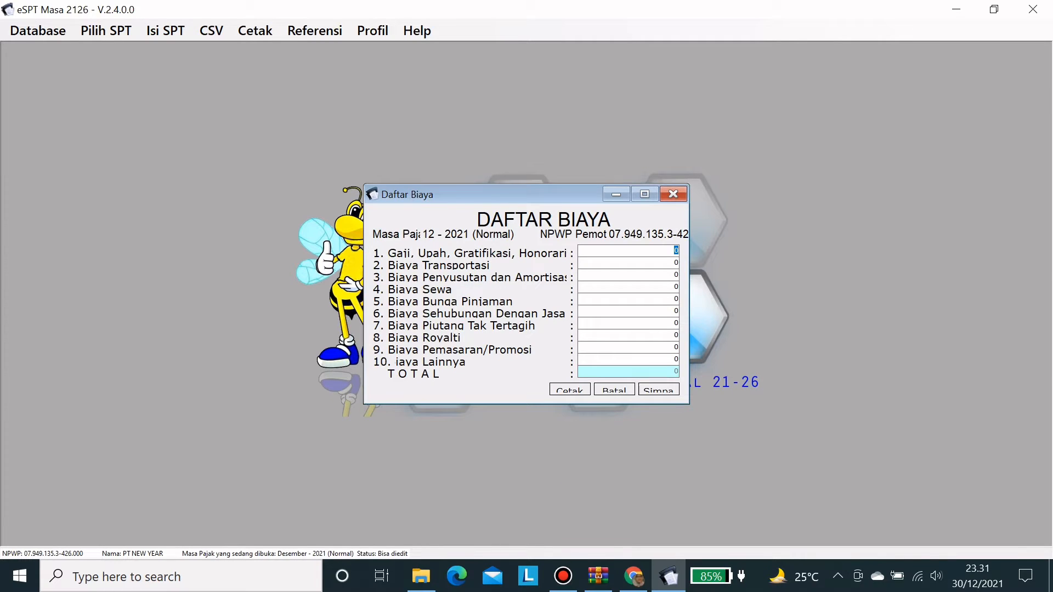
{"action": "left_click", "coordinate": [673, 195]}
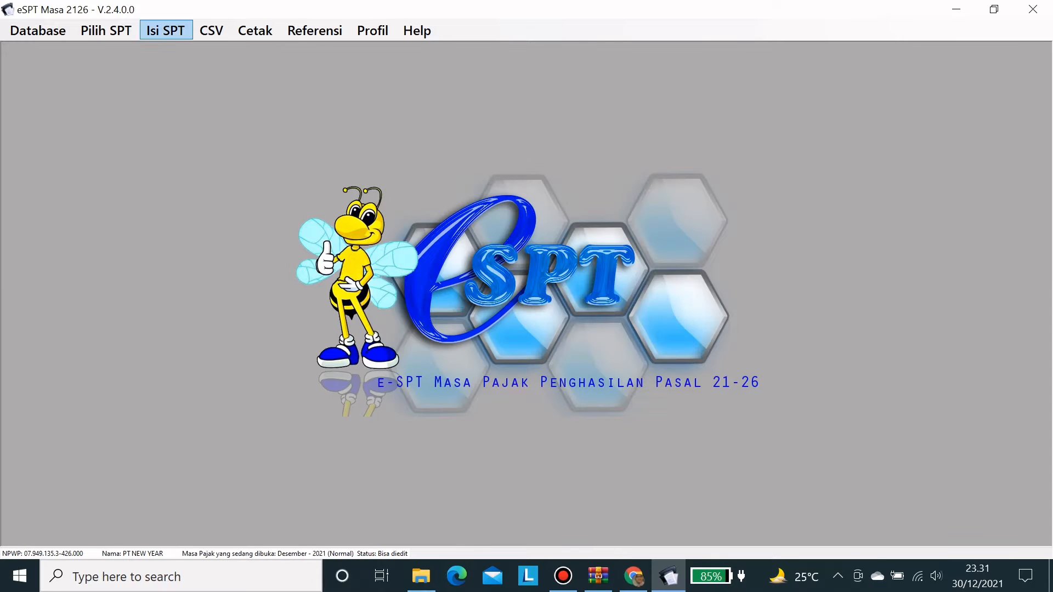
- Review the Daftar Pemotongan Pajak Satu Tahun list, then open SPT Induk (1721)
{"action": "left_click", "coordinate": [165, 31]}
{"action": "mouse_move", "coordinate": [231, 64]}
{"action": "left_click", "coordinate": [376, 77]}
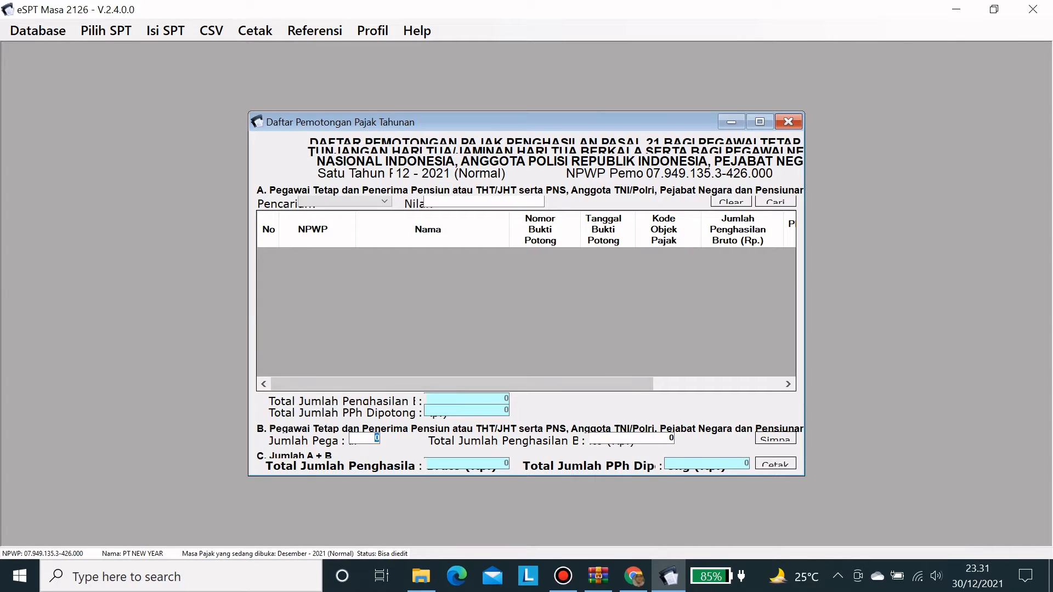
{"action": "left_click", "coordinate": [788, 121]}
{"action": "left_click", "coordinate": [165, 31]}
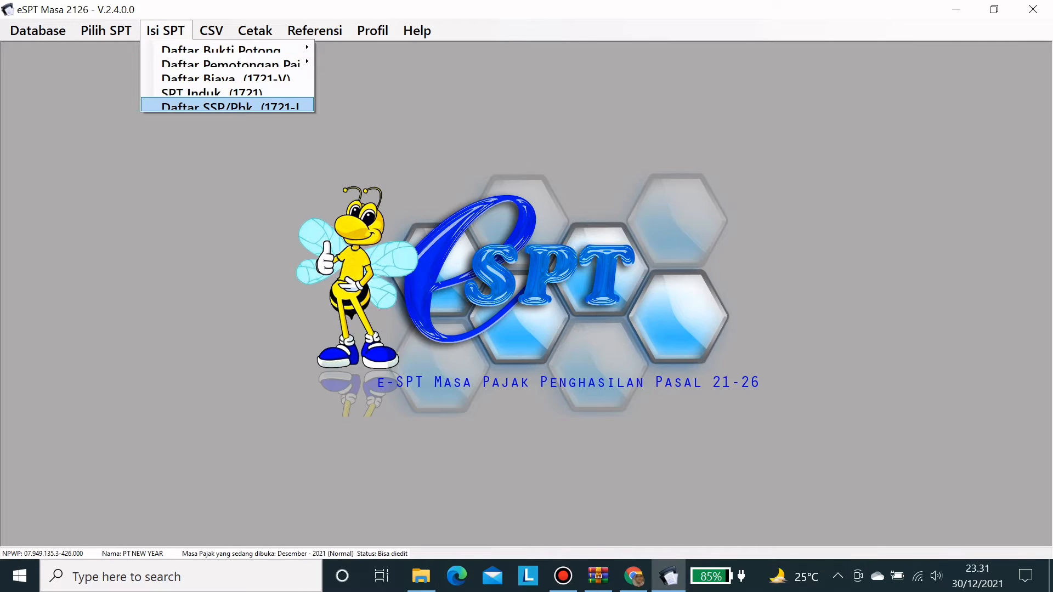
{"action": "key", "text": "Up"}
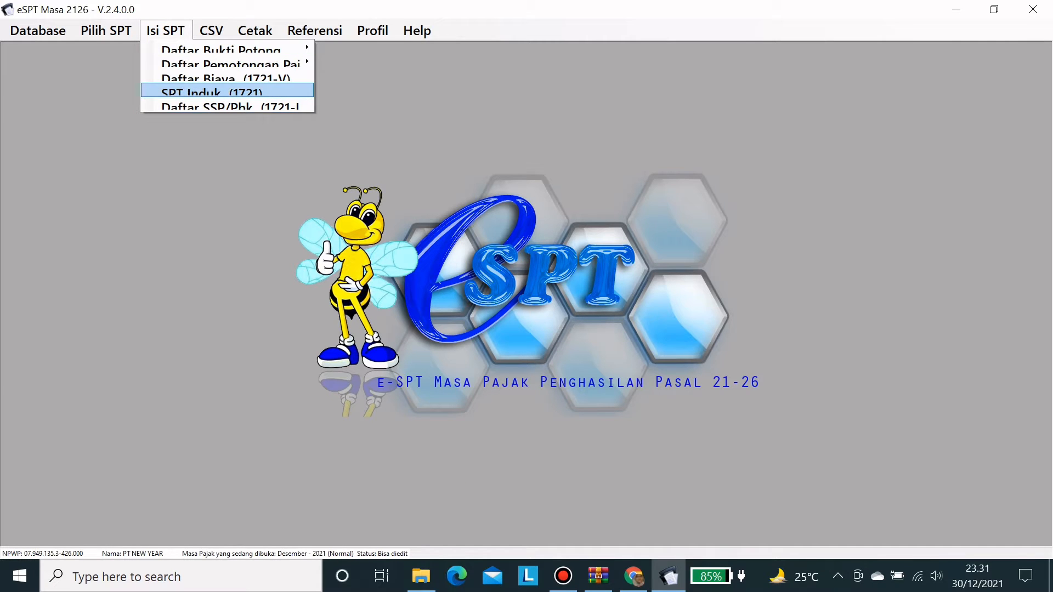
{"action": "key", "text": "Return"}
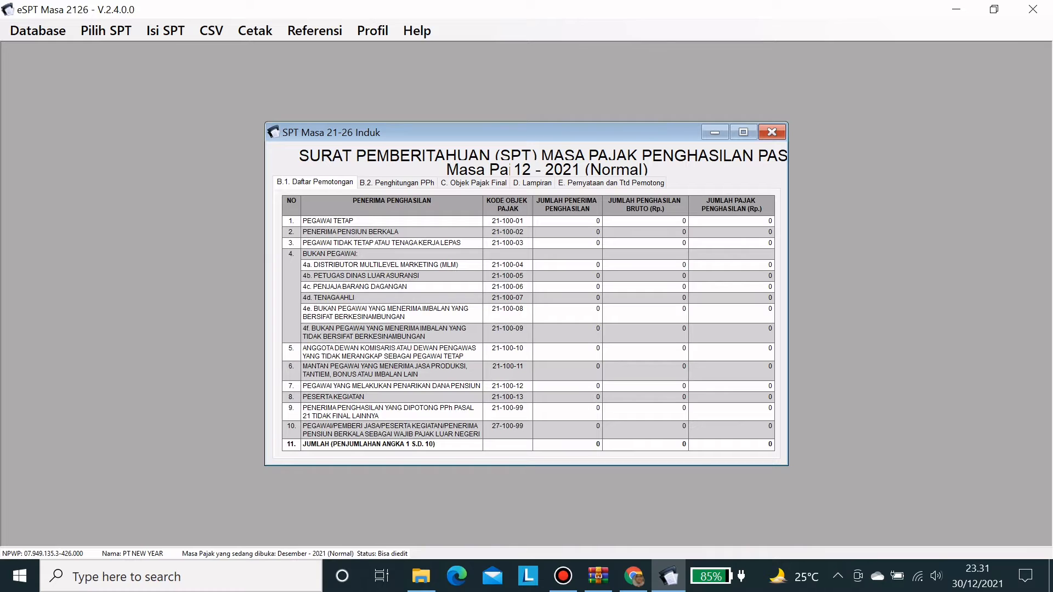
- Page through the B.2 Penghitungan PPh, C. Objek Pajak Final and attachment checklist sections to the declaration section
{"action": "left_click", "coordinate": [396, 182]}
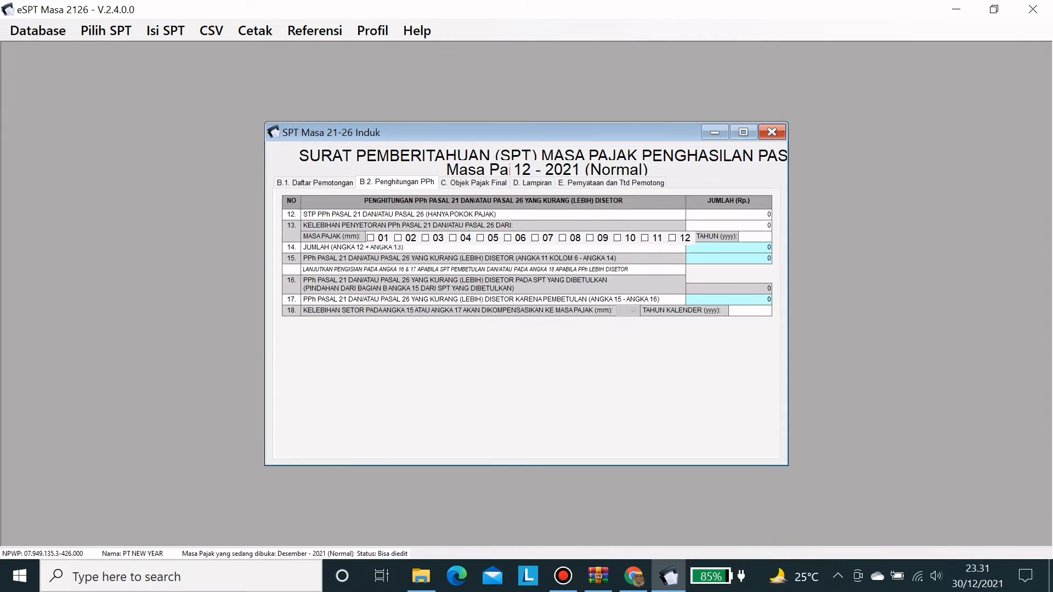
{"action": "left_click", "coordinate": [474, 182]}
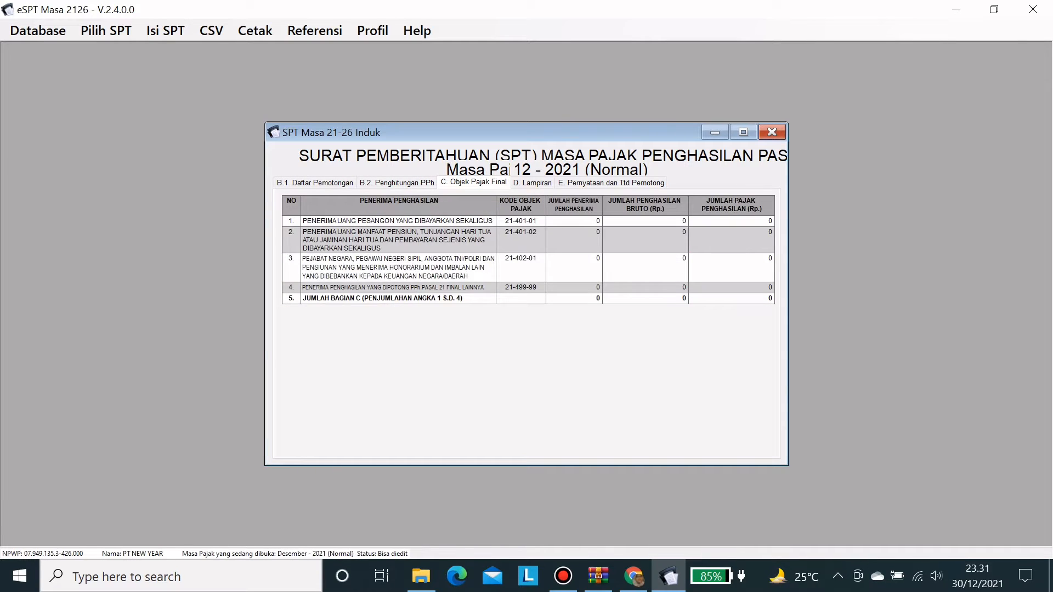
{"action": "left_click", "coordinate": [532, 182]}
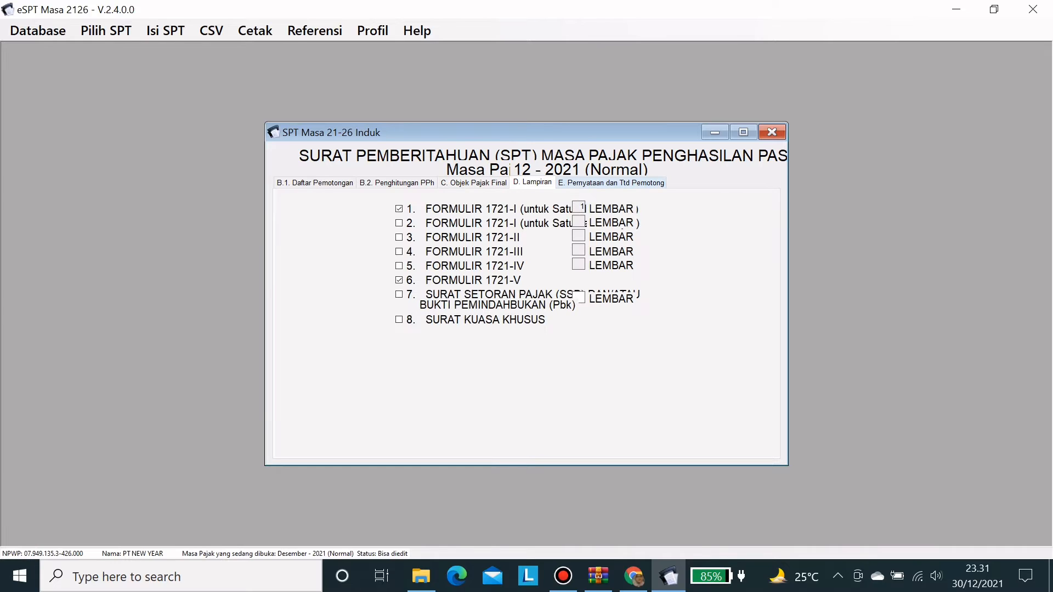
{"action": "left_click", "coordinate": [611, 182]}
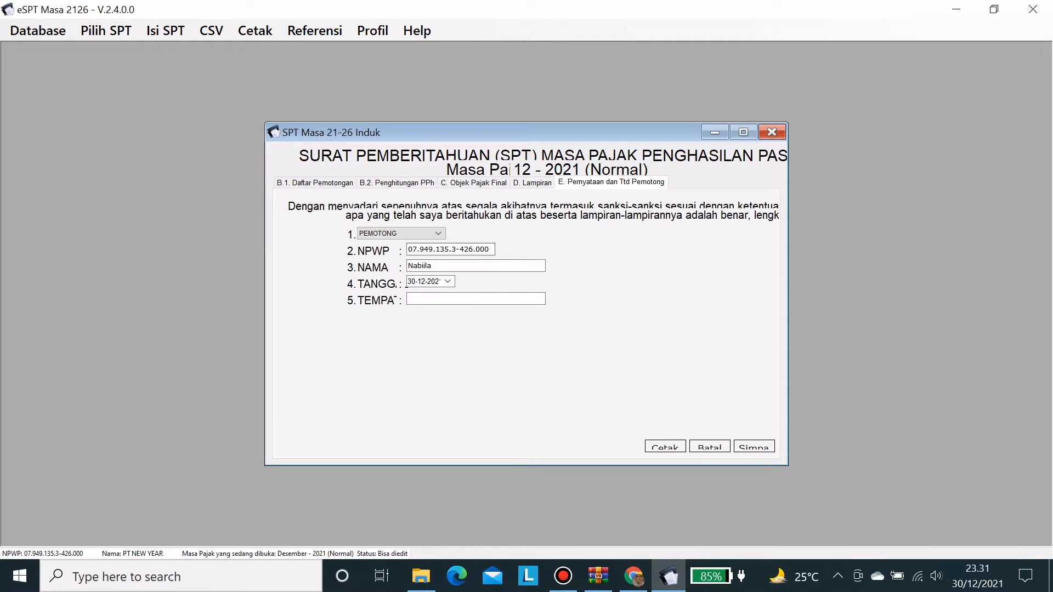
- Enter Jakarta as the TEMPAT signing place, save the SPT Induk, and close the form
{"action": "left_click", "coordinate": [476, 299]}
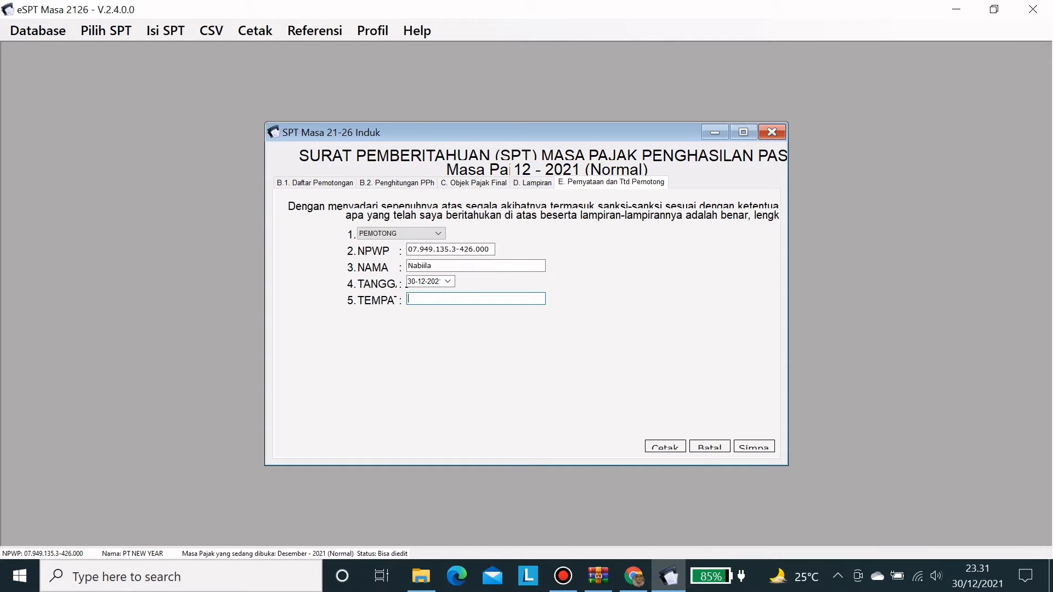
{"action": "type", "text": "Jakarta"}
{"action": "left_click", "coordinate": [754, 447]}
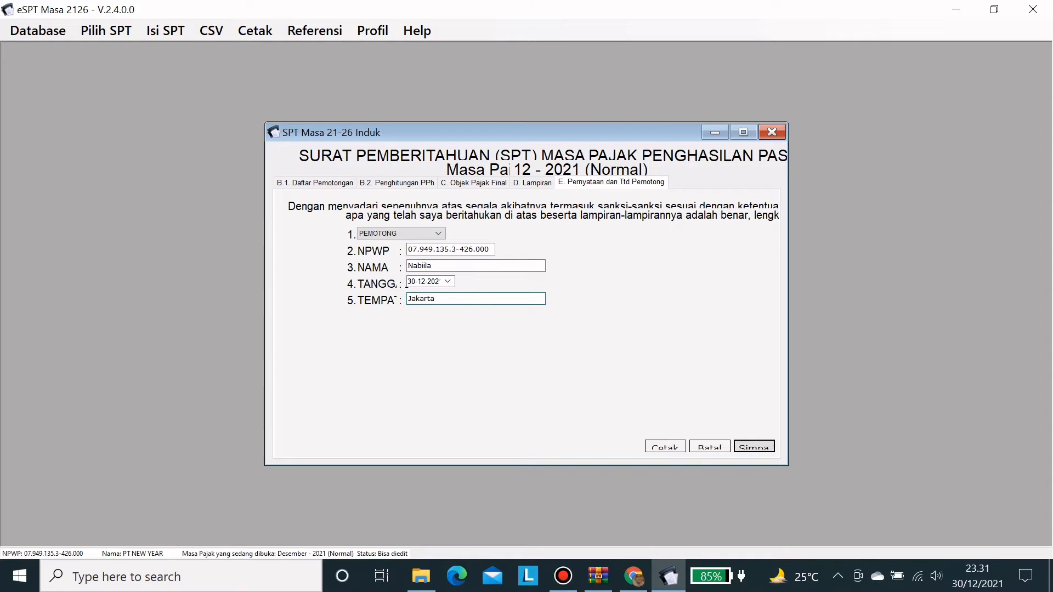
{"action": "left_click", "coordinate": [580, 344]}
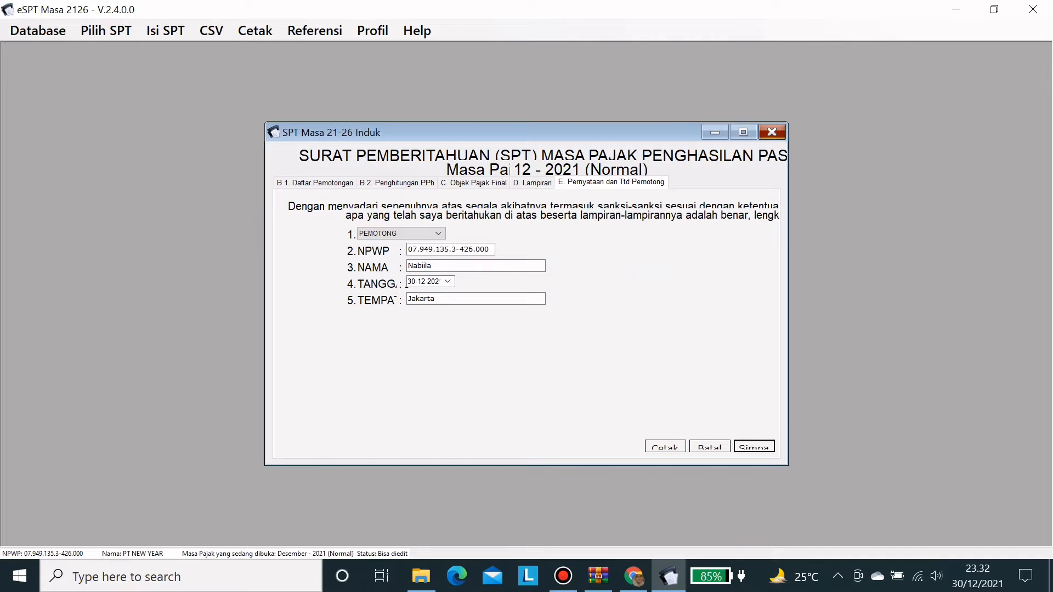
{"action": "left_click", "coordinate": [772, 132]}
{"action": "left_click", "coordinate": [165, 30]}
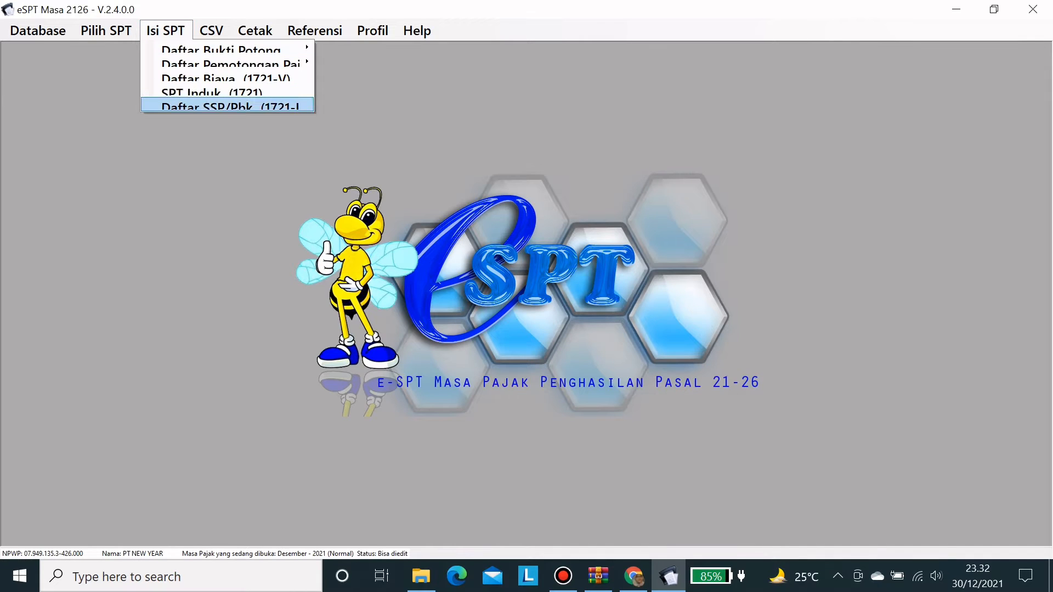
{"action": "left_click", "coordinate": [227, 105]}
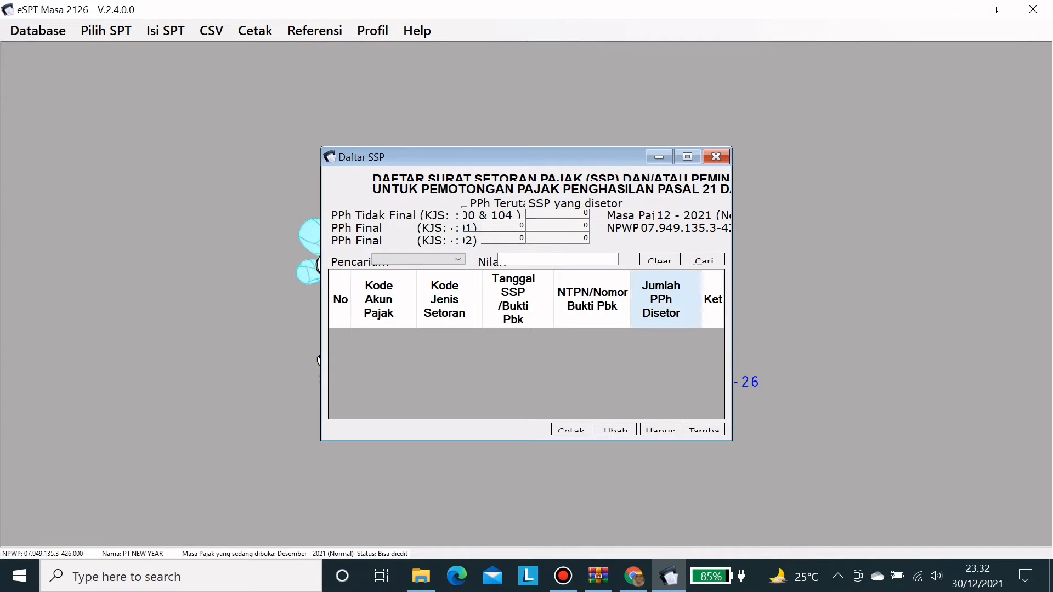
{"action": "left_click", "coordinate": [716, 157]}
{"action": "left_click", "coordinate": [211, 31]}
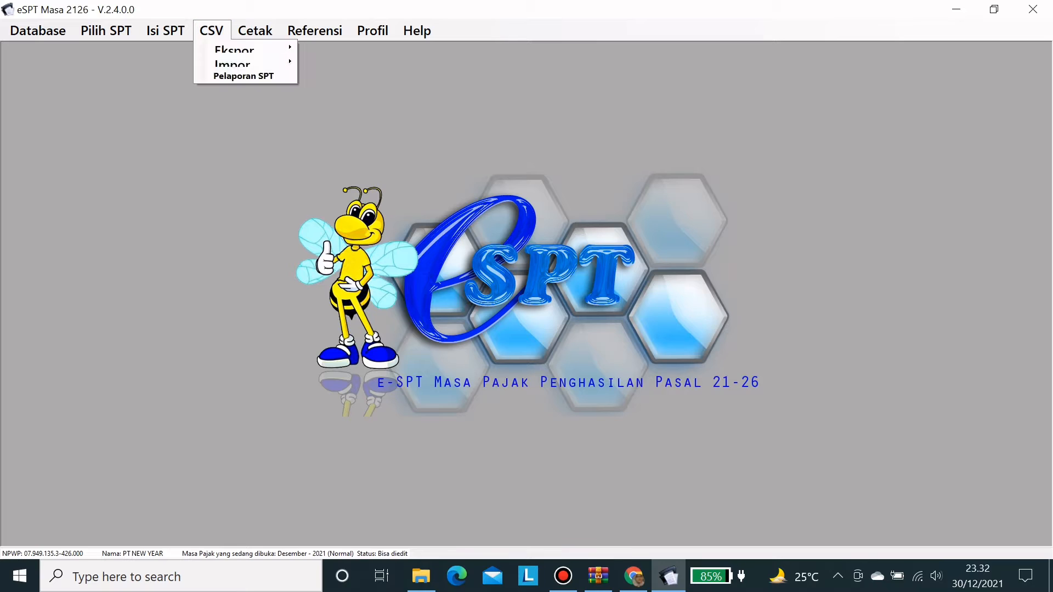
{"action": "mouse_move", "coordinate": [235, 48]}
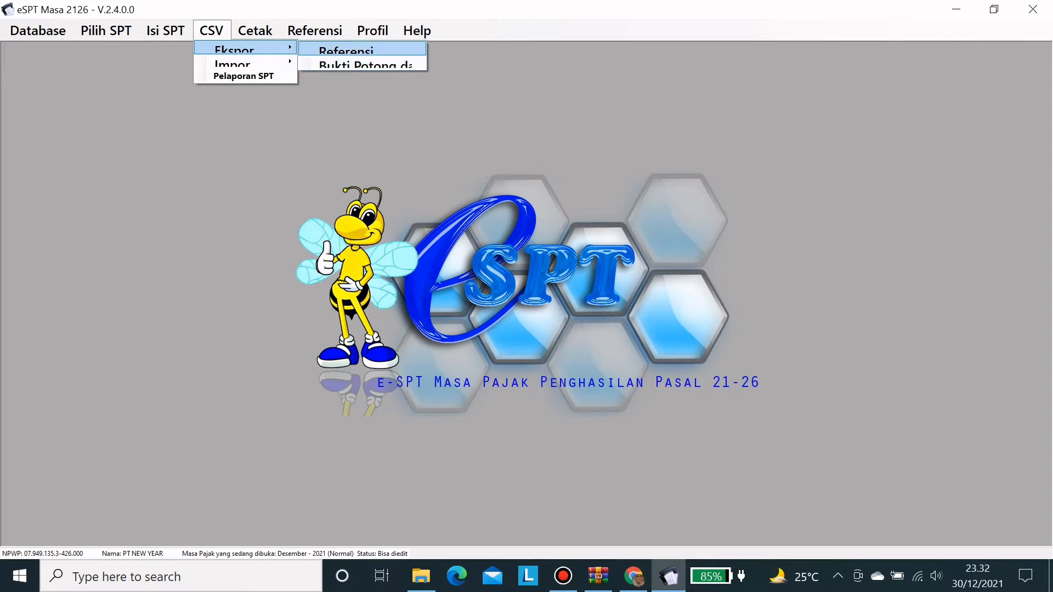
{"action": "left_click", "coordinate": [351, 49]}
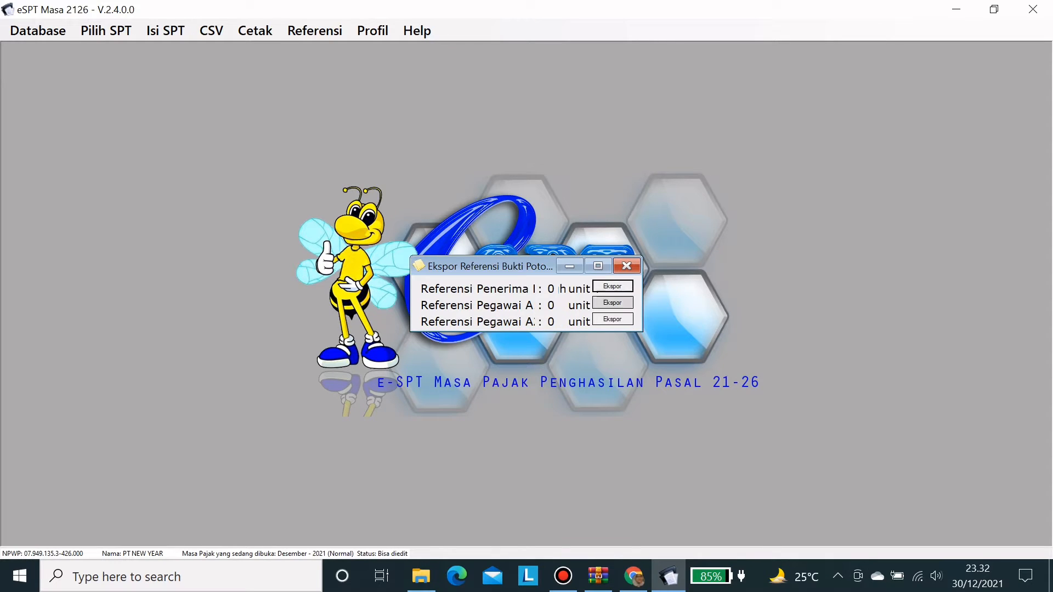
{"action": "left_click", "coordinate": [627, 266]}
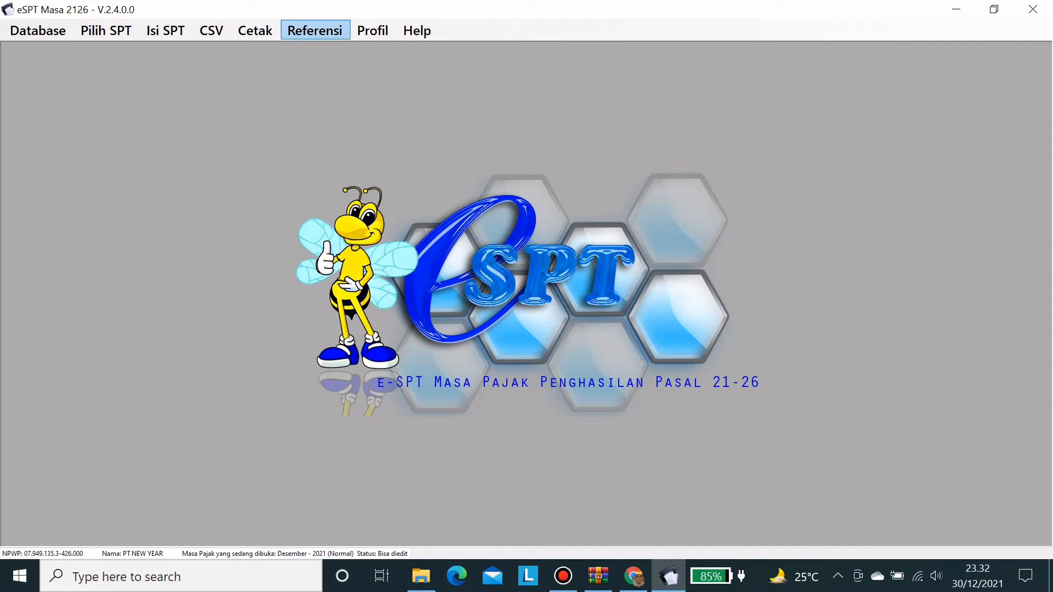
{"action": "left_click", "coordinate": [212, 31]}
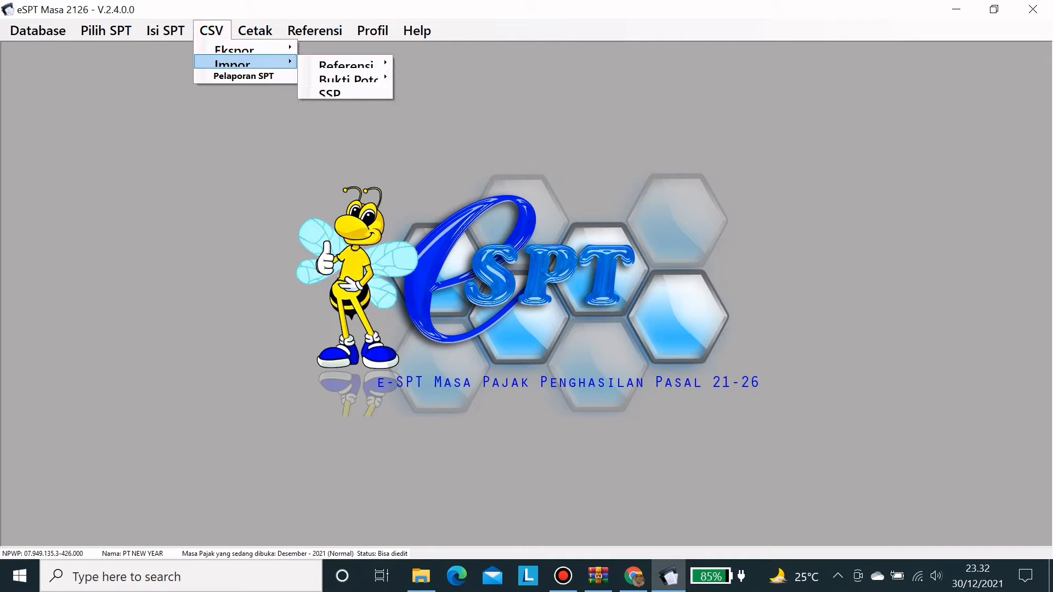
{"action": "mouse_move", "coordinate": [245, 47]}
{"action": "mouse_move", "coordinate": [245, 62]}
{"action": "mouse_move", "coordinate": [345, 64]}
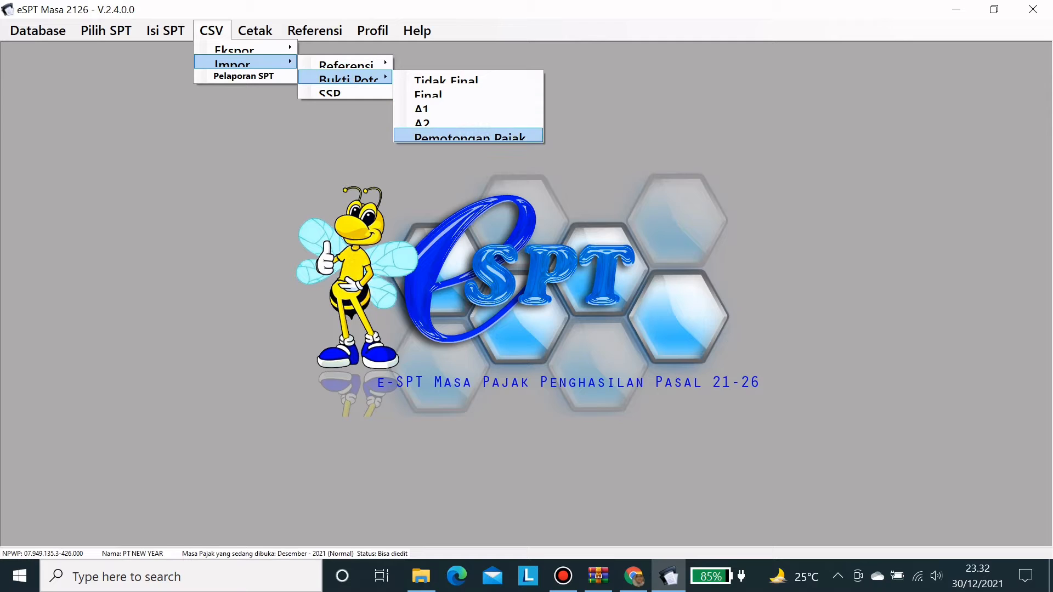
{"action": "left_click", "coordinate": [329, 92]}
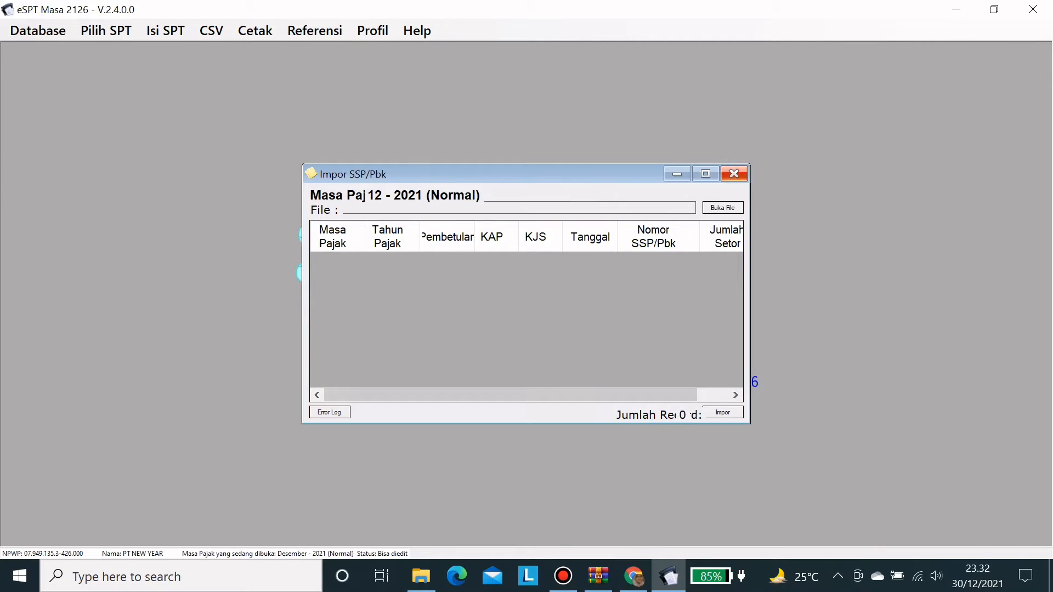
{"action": "left_click", "coordinate": [734, 174]}
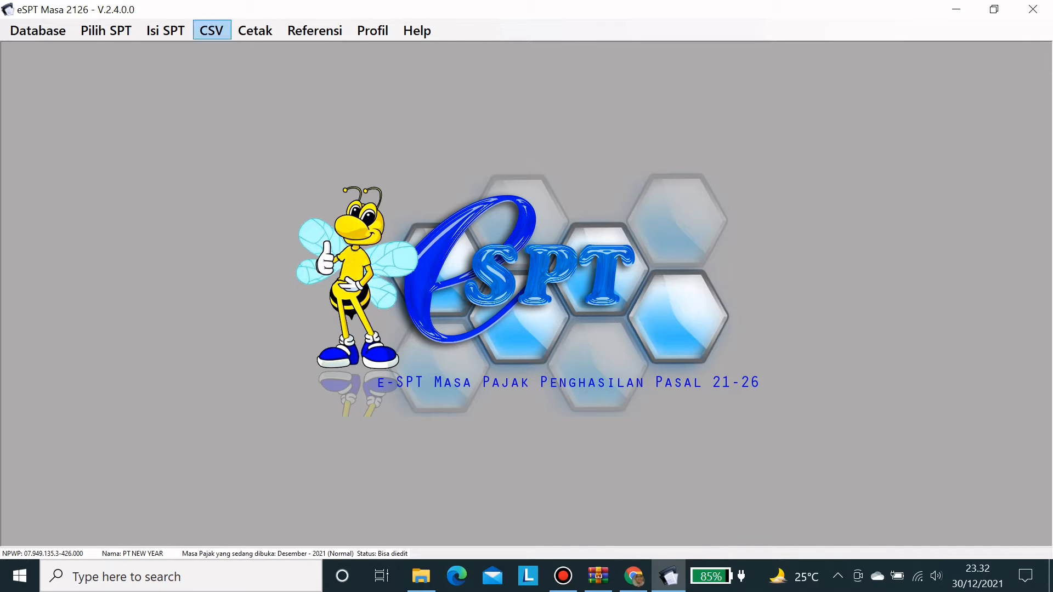
{"action": "left_click", "coordinate": [211, 31]}
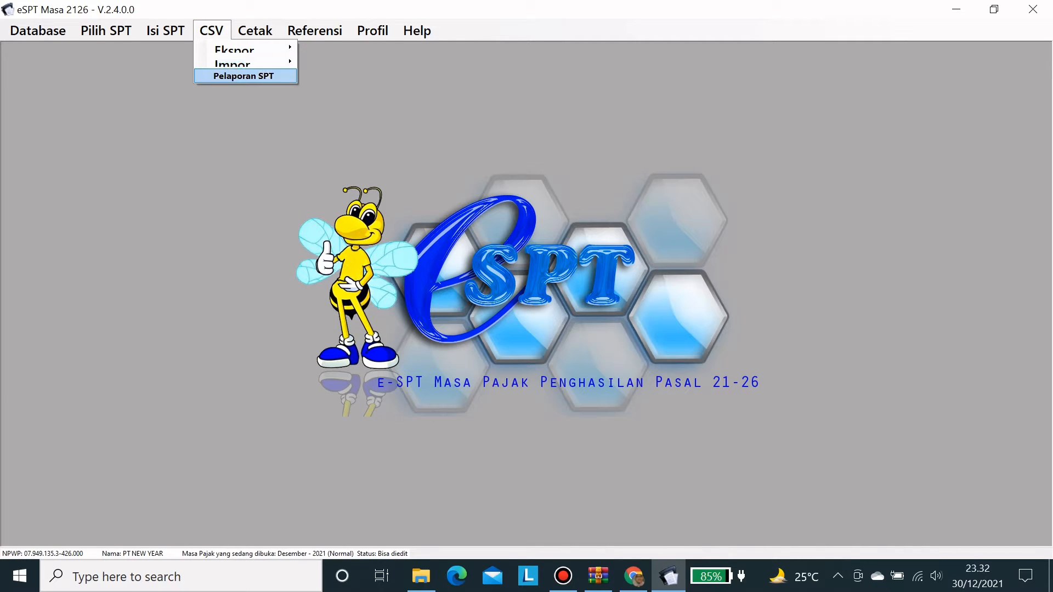
{"action": "key", "text": "Return"}
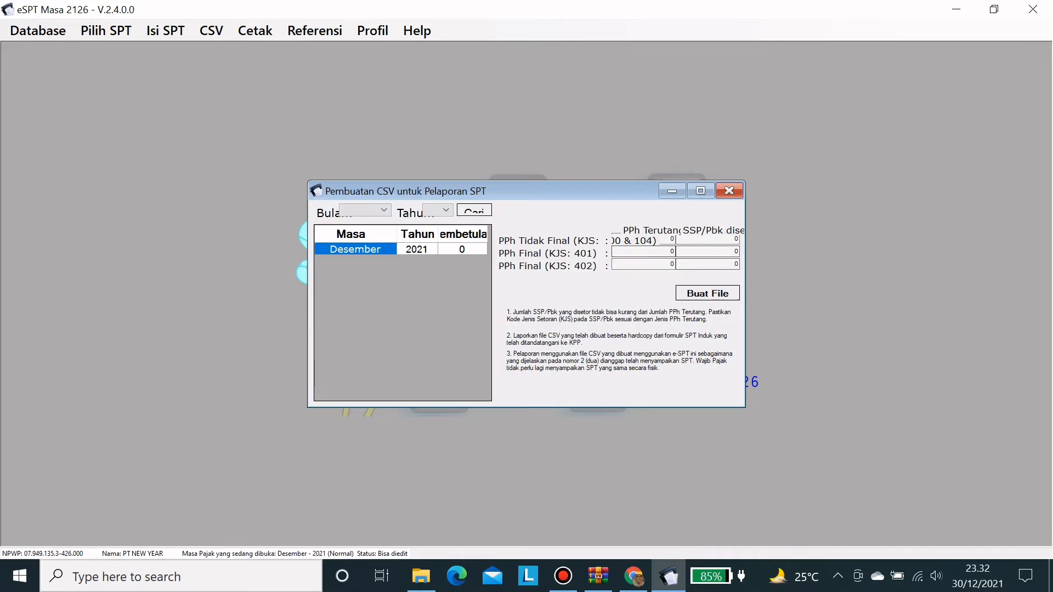
{"action": "left_click", "coordinate": [729, 190]}
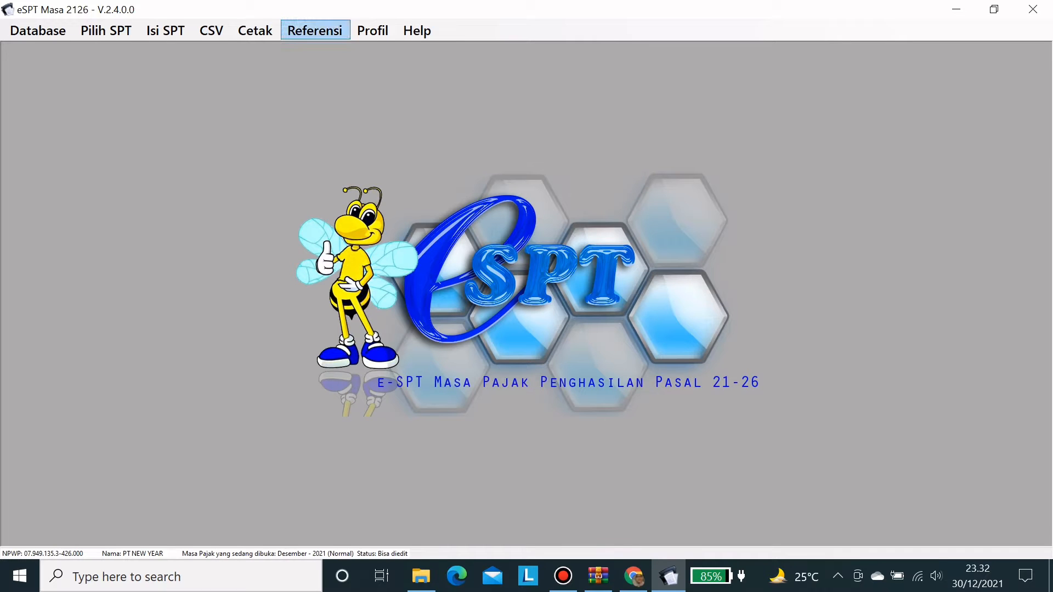
{"action": "left_click", "coordinate": [314, 31]}
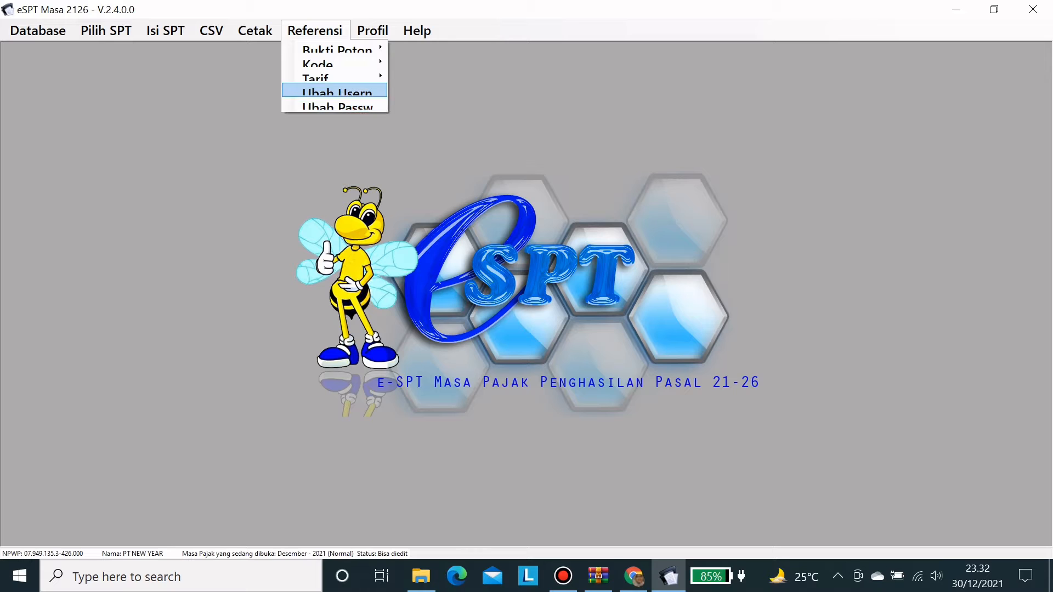
{"action": "mouse_move", "coordinate": [335, 77]}
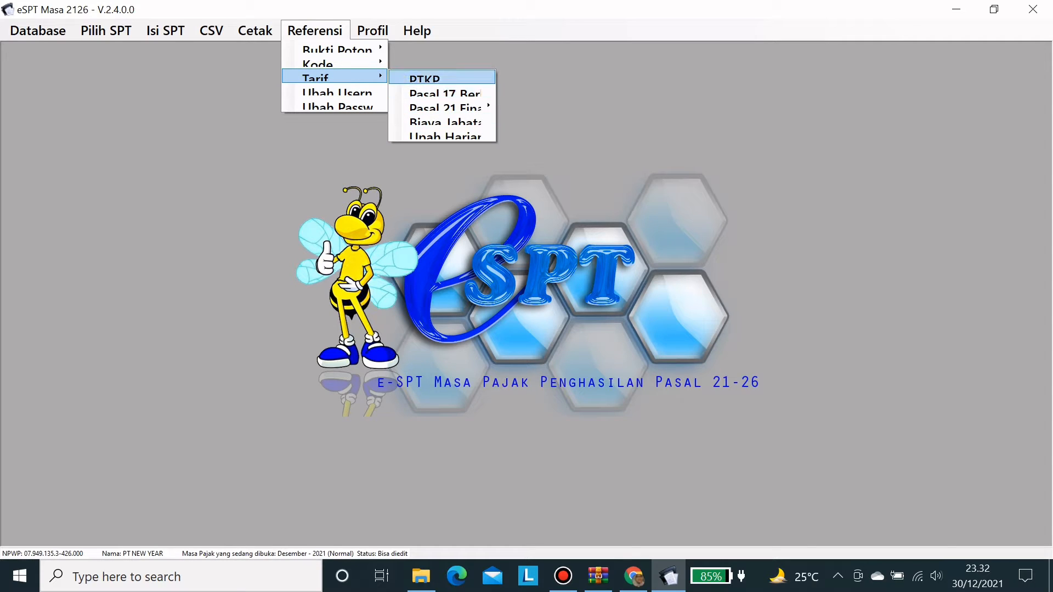
{"action": "left_click", "coordinate": [442, 78]}
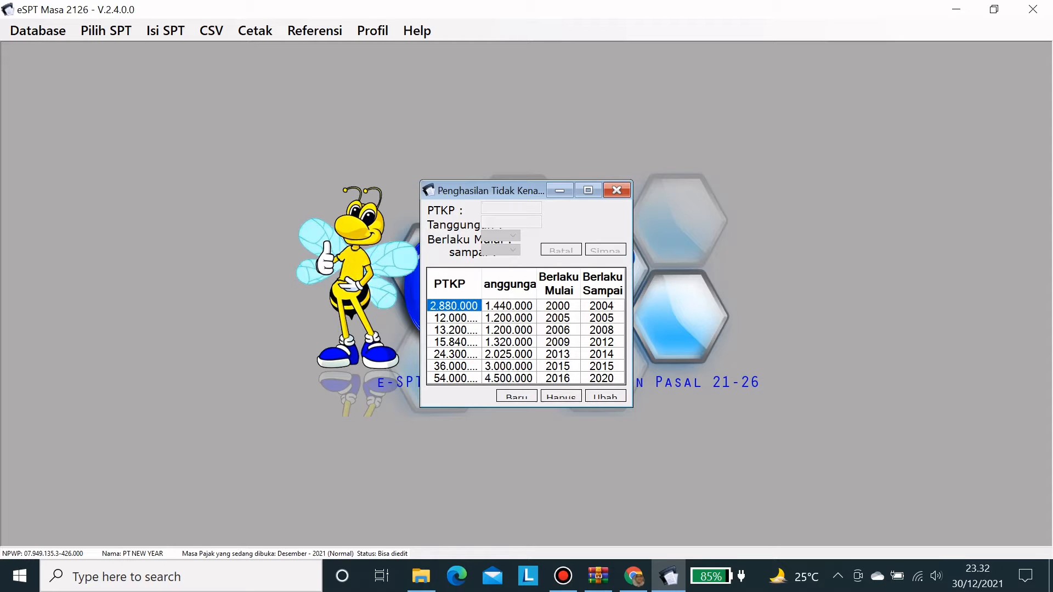
{"action": "left_click", "coordinate": [616, 189]}
{"action": "left_click", "coordinate": [315, 30]}
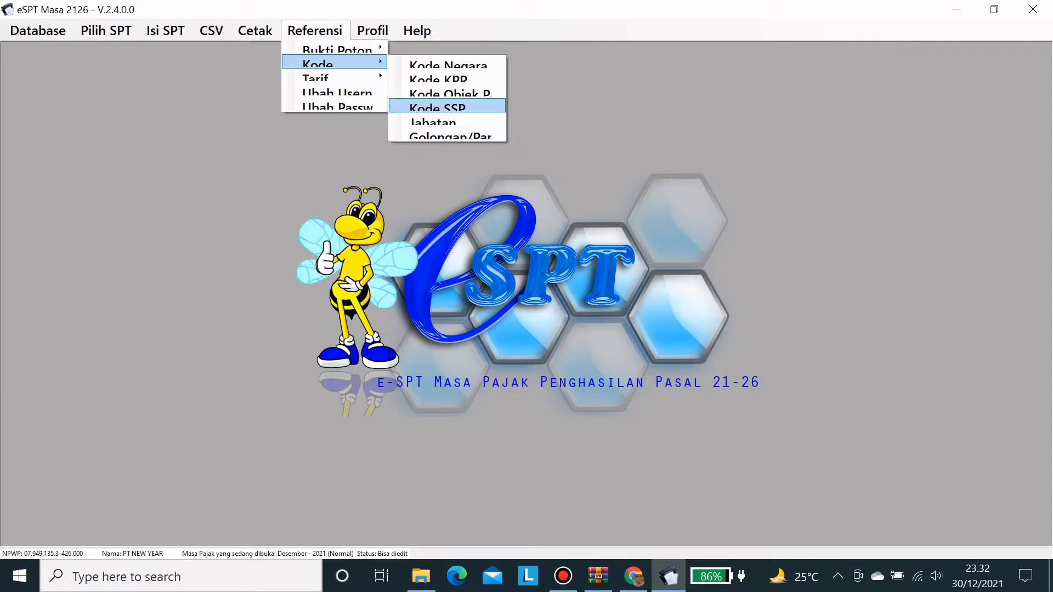
{"action": "mouse_move", "coordinate": [335, 76]}
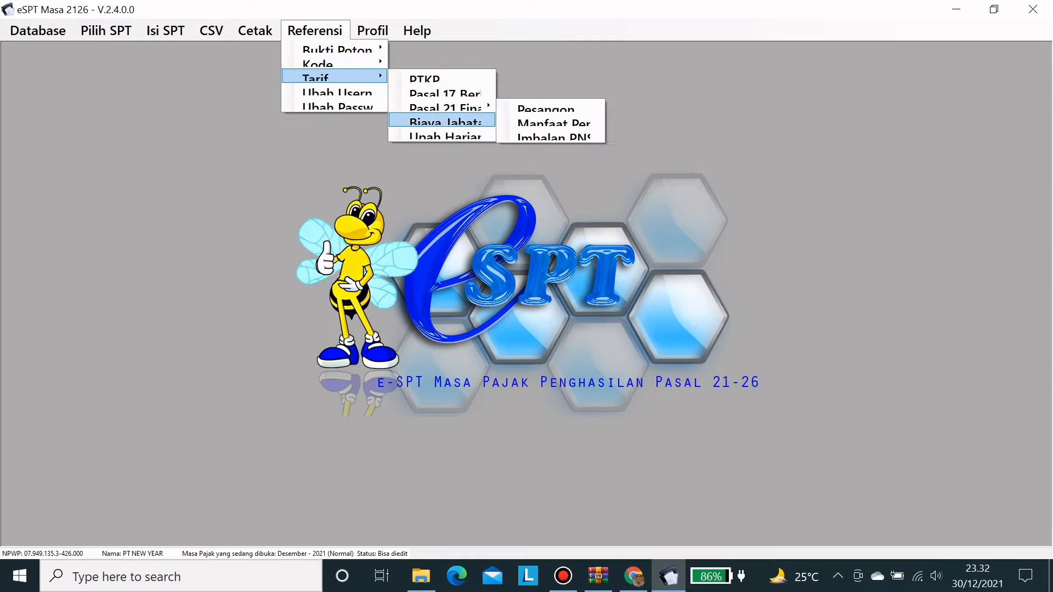
{"action": "left_click", "coordinate": [466, 164]}
{"action": "left_click", "coordinate": [373, 31]}
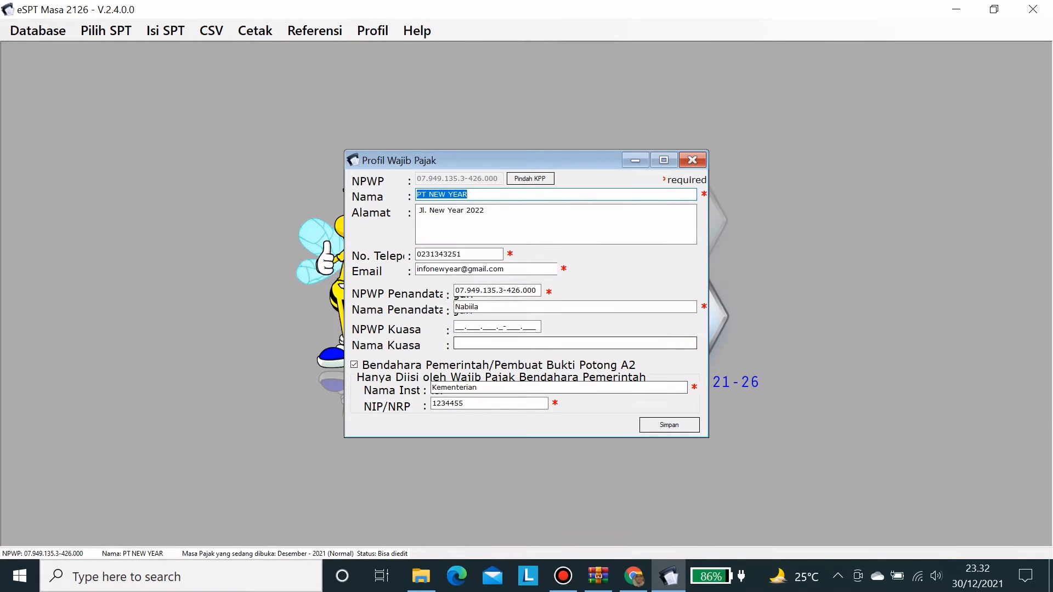
{"action": "left_click", "coordinate": [692, 160]}
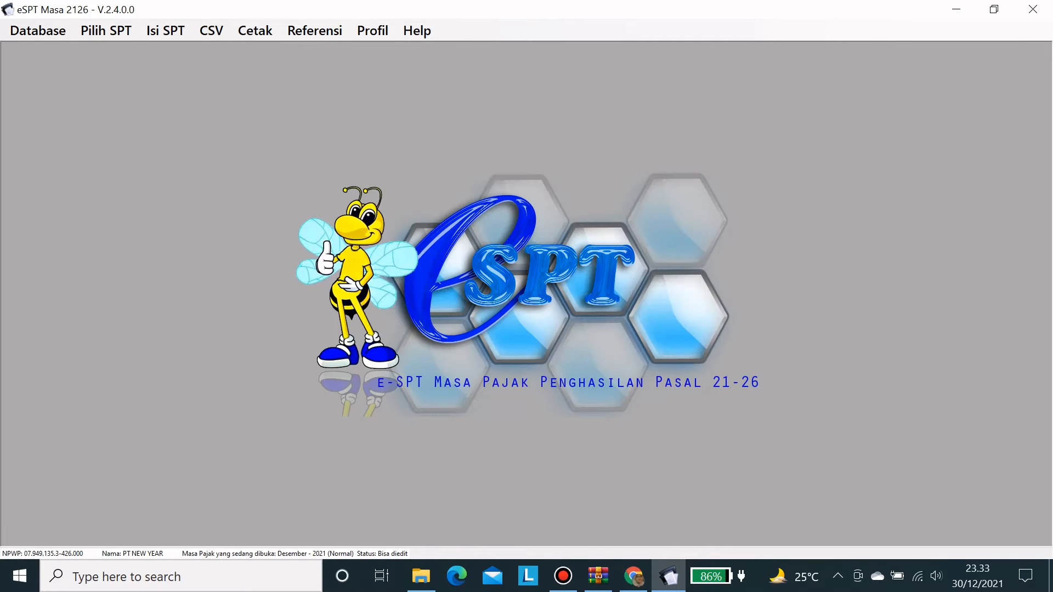
{"action": "left_click", "coordinate": [417, 30]}
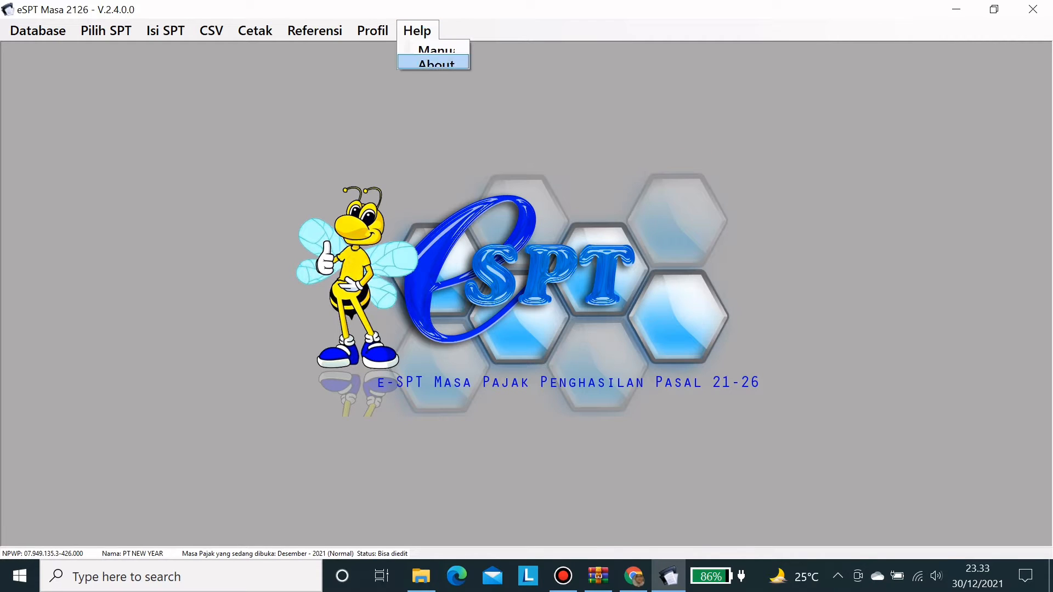
{"action": "left_click", "coordinate": [483, 131]}
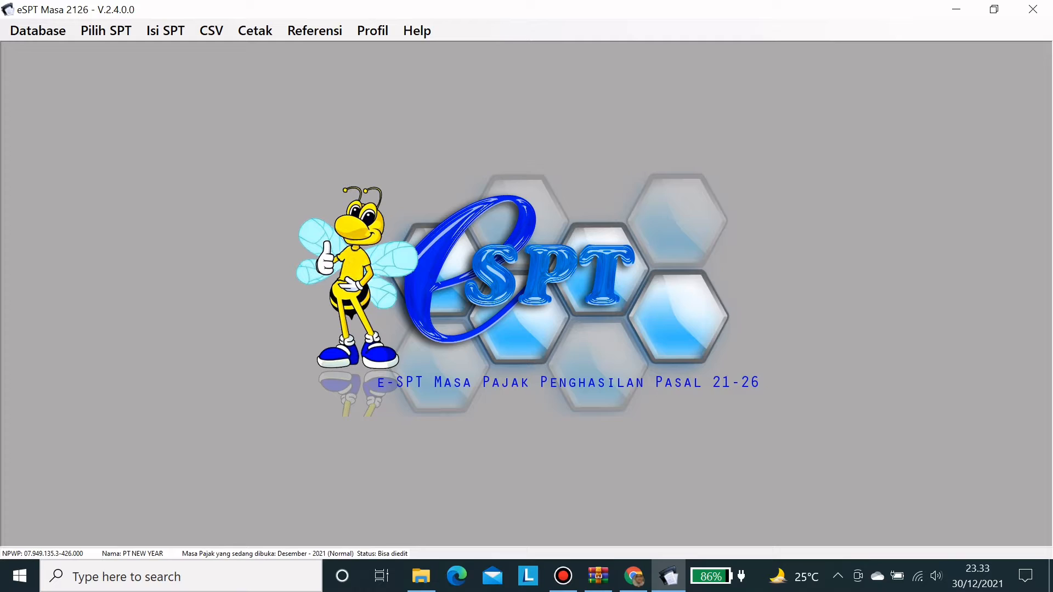
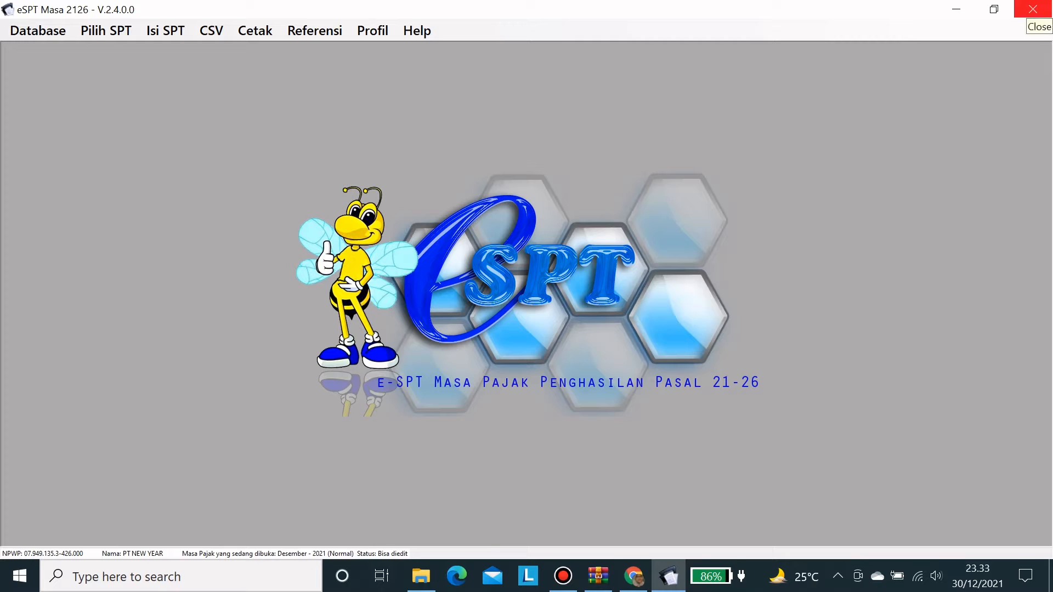
- Close the e-SPT Masa PPh 21/26 application and its leftover folder windows
{"action": "left_click", "coordinate": [1033, 9]}
{"action": "left_click", "coordinate": [1032, 9]}
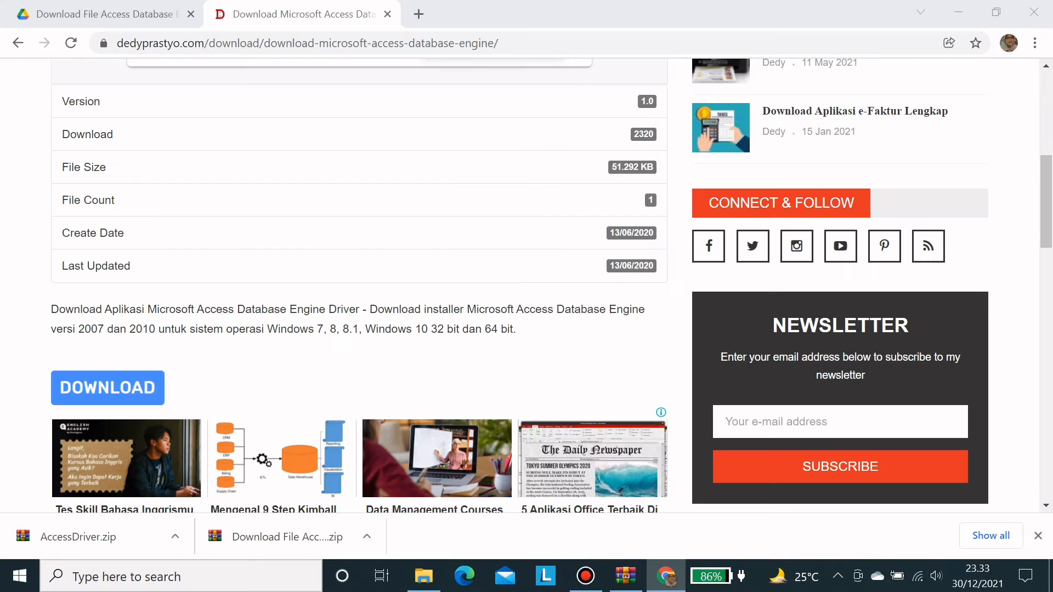
{"action": "left_click", "coordinate": [586, 576]}
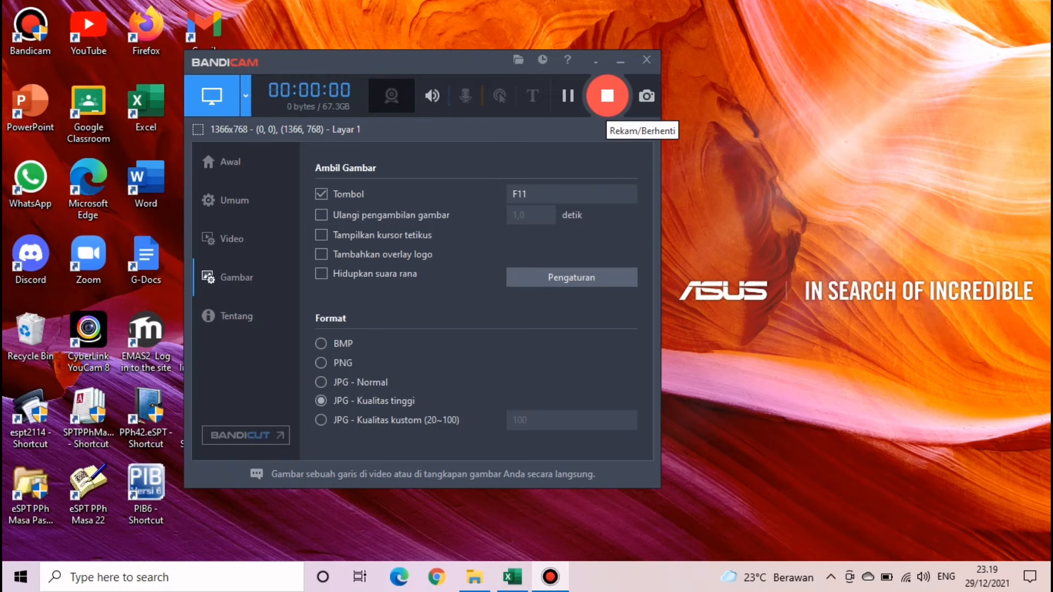
- Bring back the Data Tugas Tutorial Masa Desember folder and open Kasus Tugas Video_Masa Desember in Excel
{"action": "left_click", "coordinate": [620, 61]}
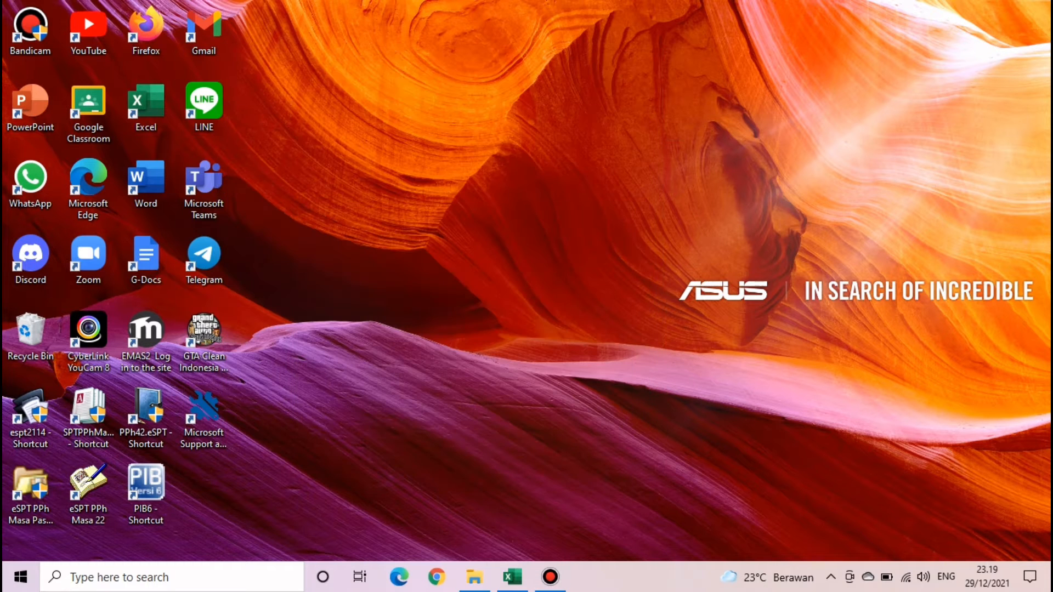
{"action": "left_click", "coordinate": [475, 577]}
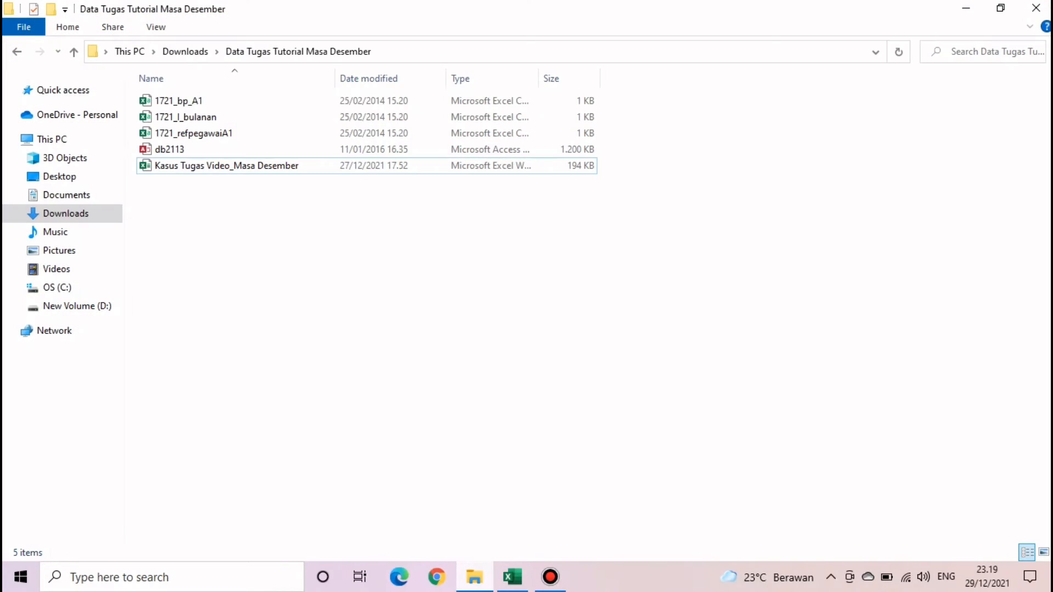
{"action": "left_click", "coordinate": [226, 165]}
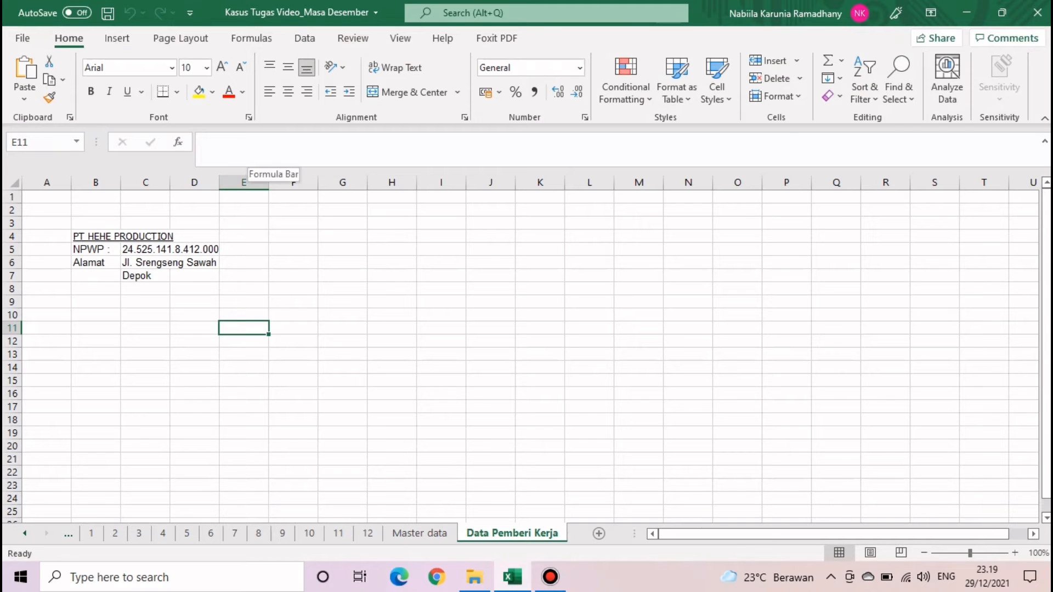
- Review the employee table B3:H13 on the Master data sheet
{"action": "key", "text": "ctrl+Page_Up"}
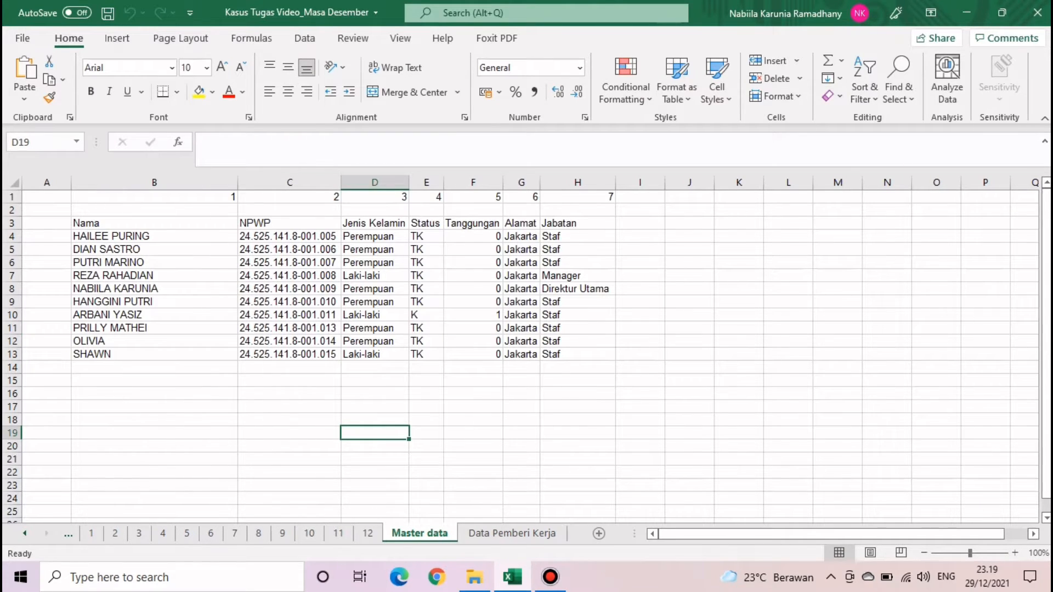
{"action": "left_click_drag", "start_coordinate": [148, 223], "coordinate": [579, 354]}
{"action": "left_click", "coordinate": [690, 394]}
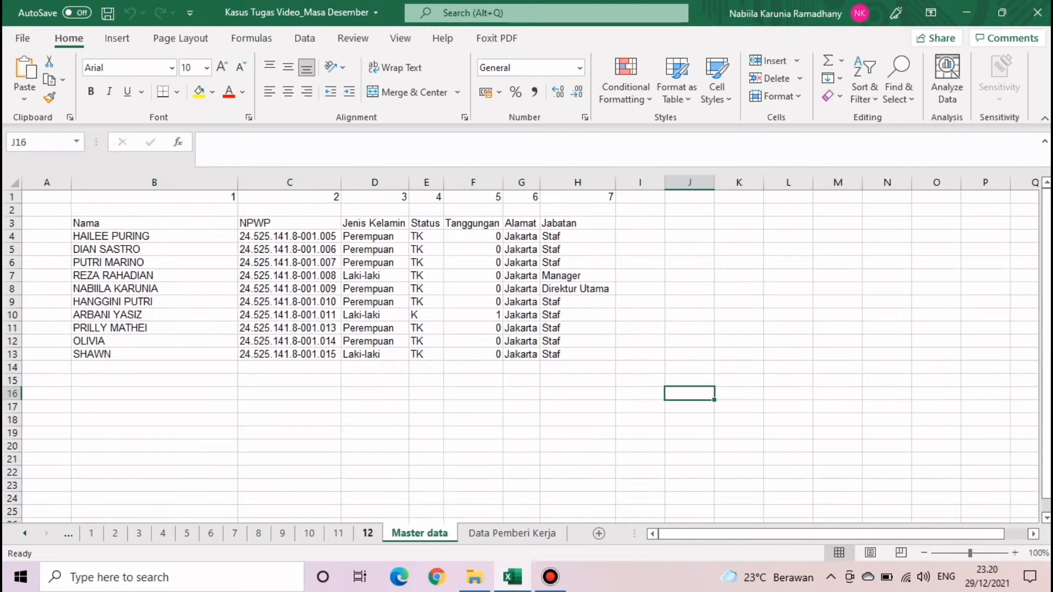
- Page through the monthly salary sheets 1 to 6, January to June
{"action": "left_click", "coordinate": [25, 534]}
{"action": "left_click", "coordinate": [173, 534]}
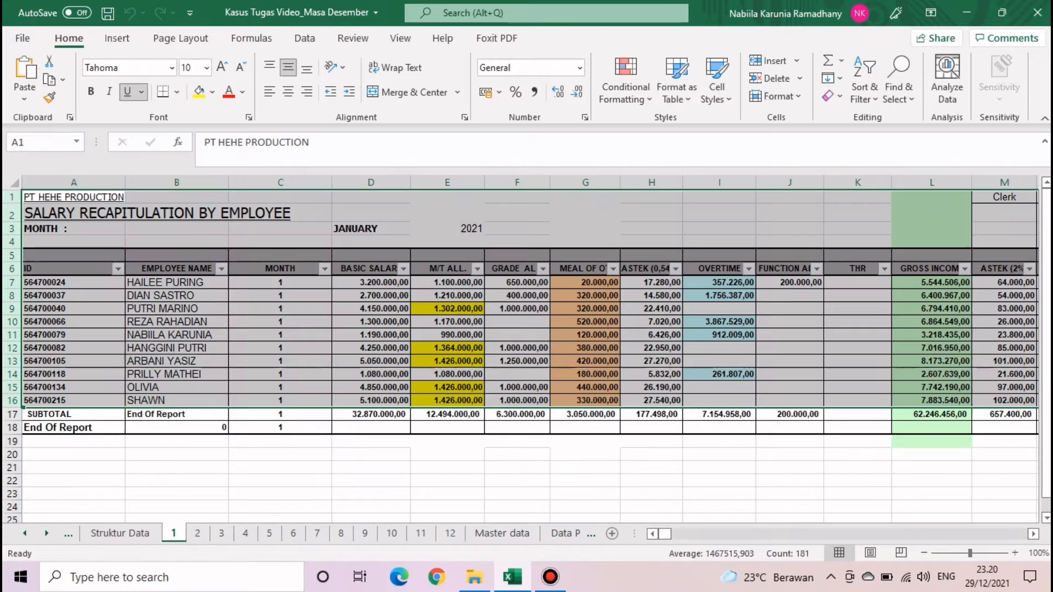
{"action": "left_click", "coordinate": [197, 534]}
{"action": "left_click", "coordinate": [265, 480]}
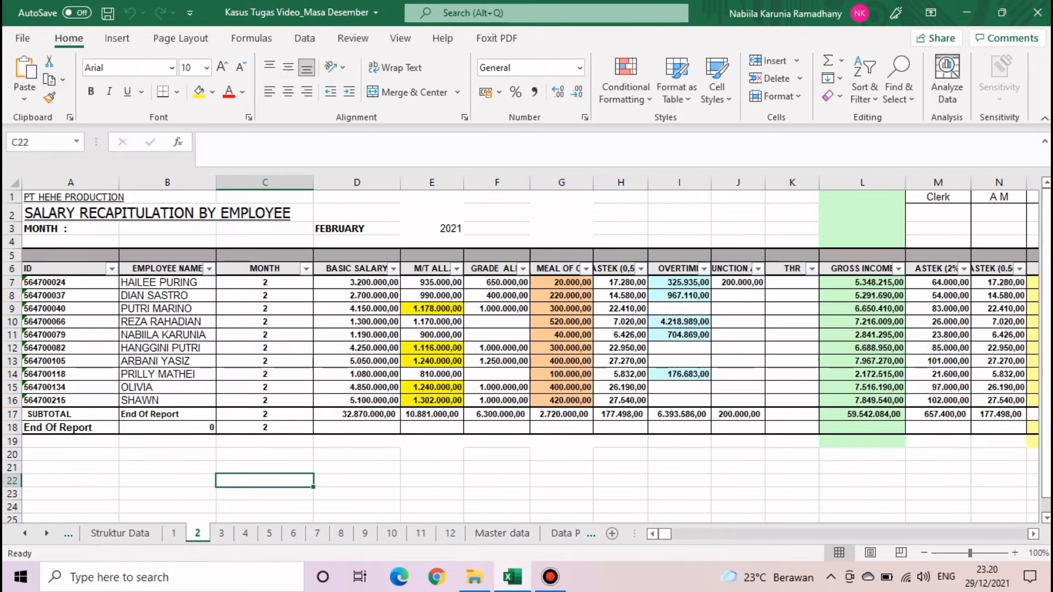
{"action": "left_click", "coordinate": [222, 533]}
{"action": "left_click", "coordinate": [245, 534]}
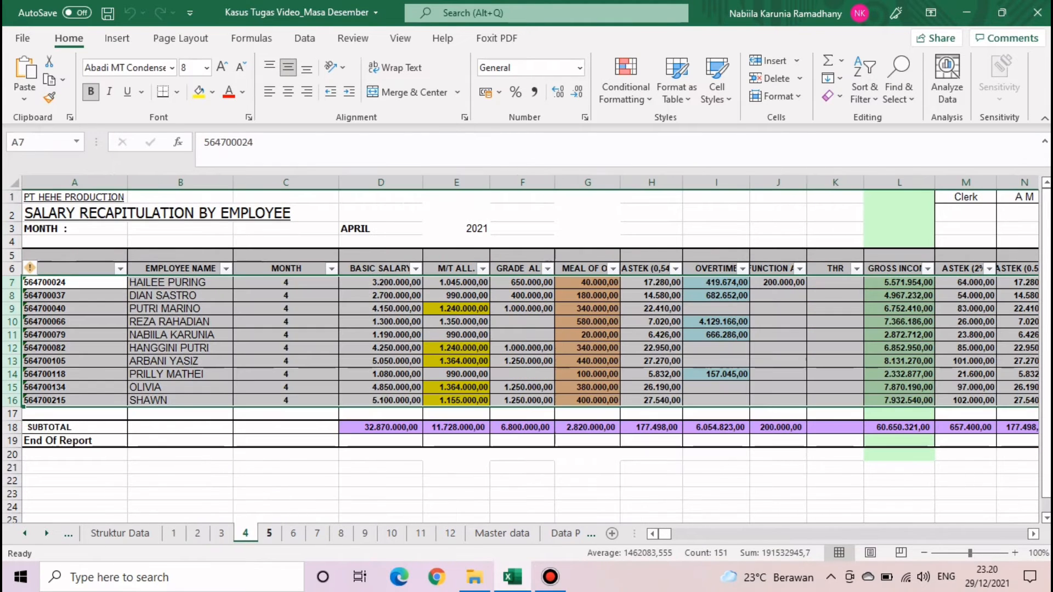
{"action": "left_click", "coordinate": [270, 533]}
{"action": "left_click", "coordinate": [294, 533]}
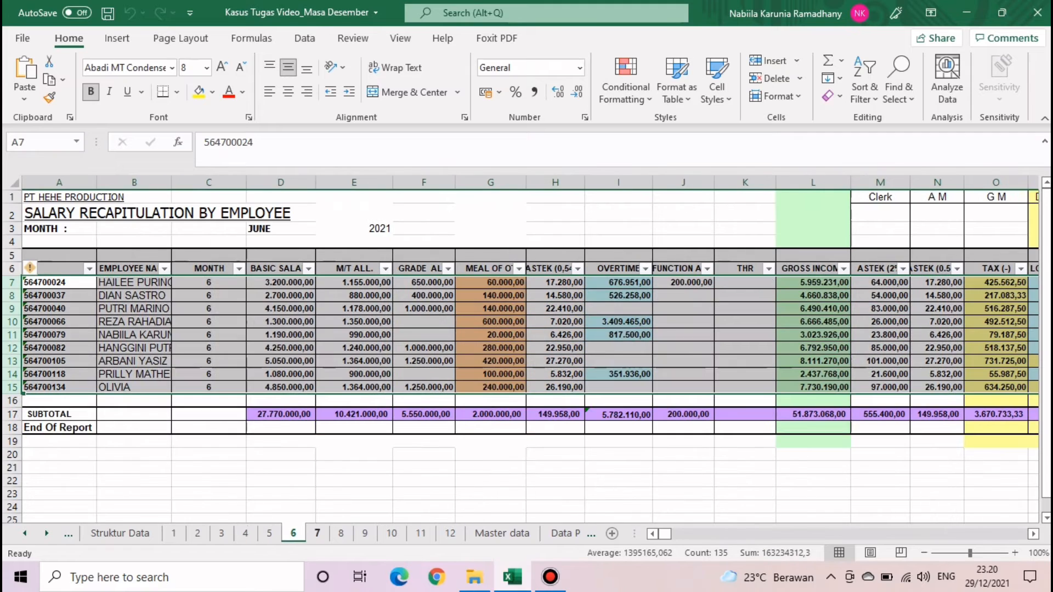
- Page through salary sheets 7 to 12, ending on the Struktur Data sheet
{"action": "left_click", "coordinate": [317, 533]}
{"action": "left_click", "coordinate": [341, 534]}
{"action": "left_click", "coordinate": [364, 534]}
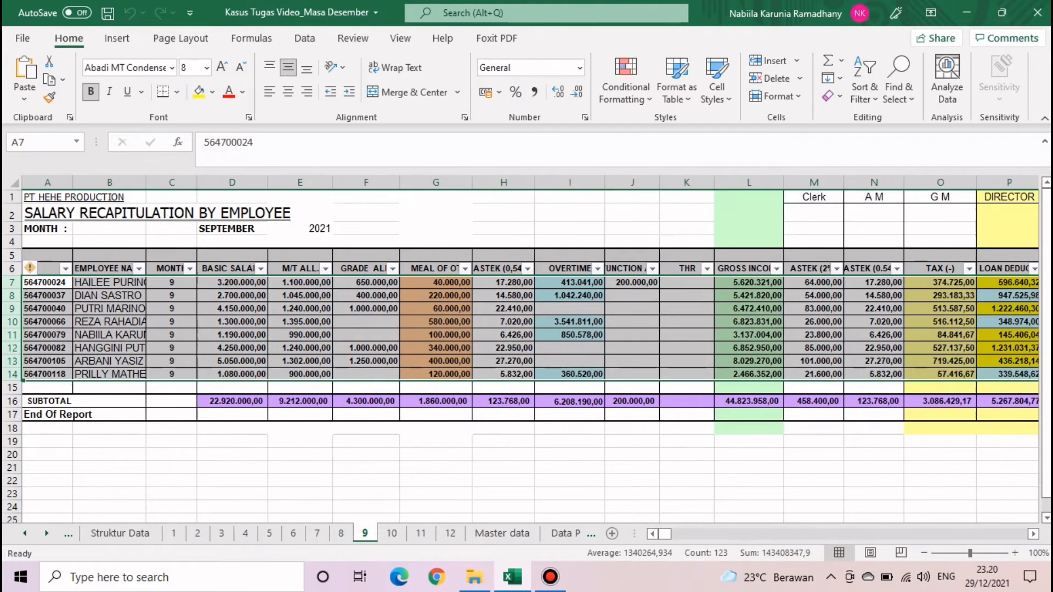
{"action": "left_click", "coordinate": [391, 533]}
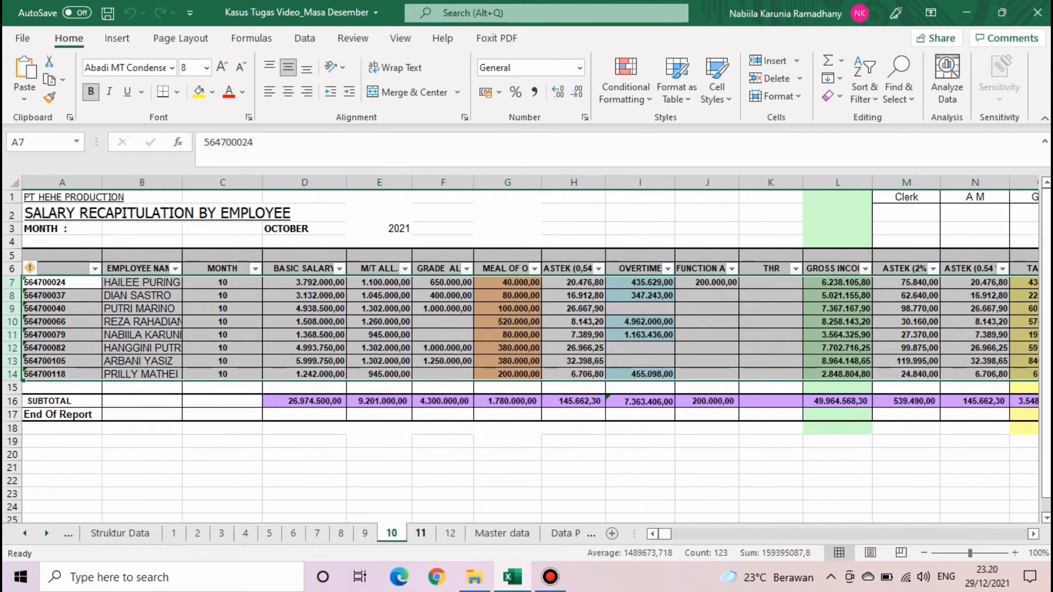
{"action": "left_click", "coordinate": [421, 534]}
{"action": "left_click", "coordinate": [450, 534]}
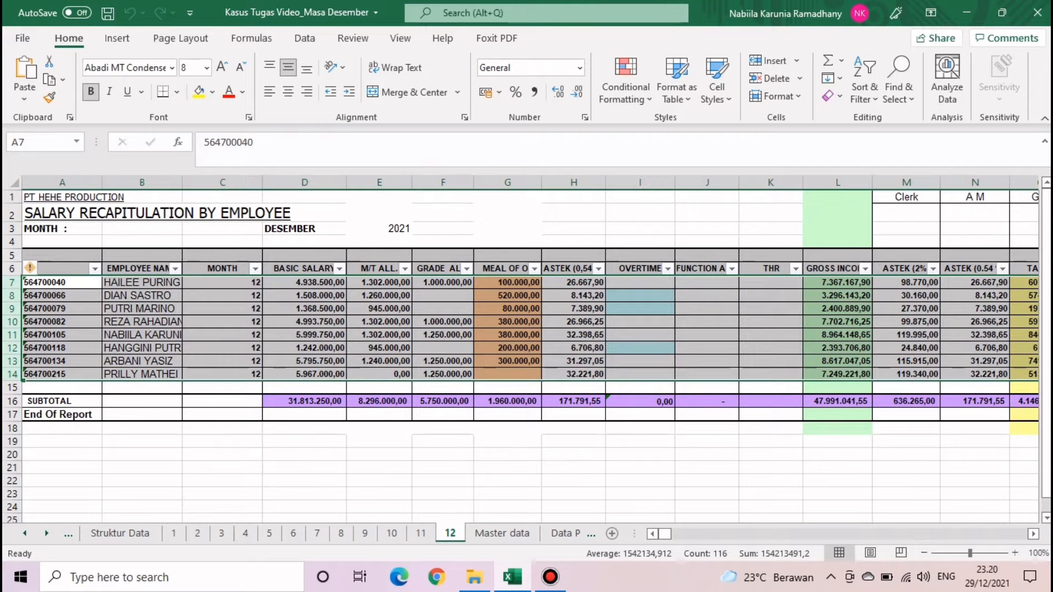
{"action": "left_click", "coordinate": [120, 533]}
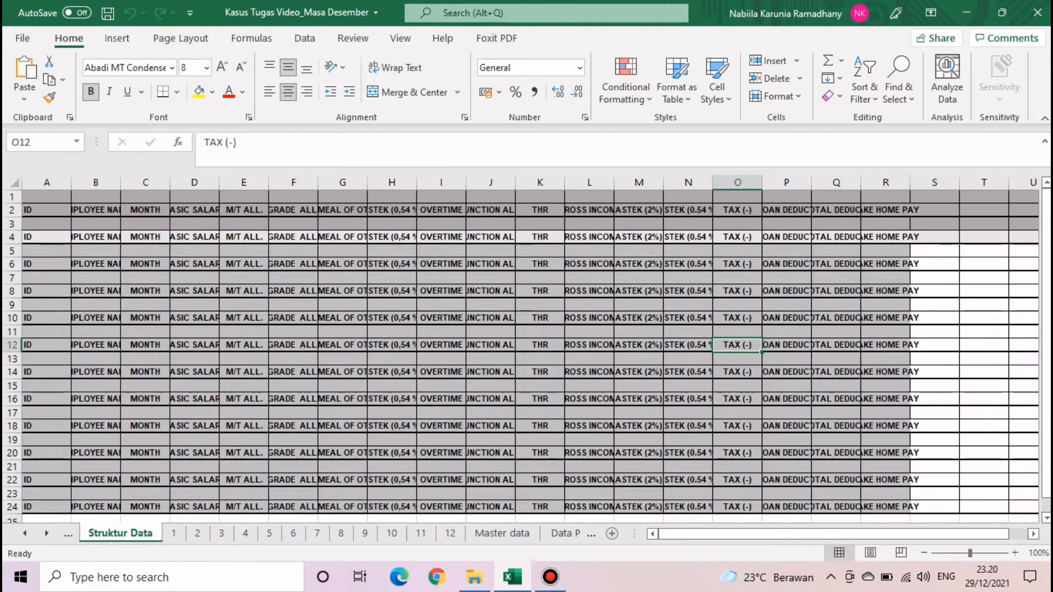
- Move from Struktur Data to the Kompilasi Gaji sheet
{"action": "scroll", "coordinate": [531, 355], "scroll_direction": "down", "scroll_amount": 5}
{"action": "scroll", "coordinate": [531, 356], "scroll_direction": "up", "scroll_amount": 5}
{"action": "left_click", "coordinate": [885, 412]}
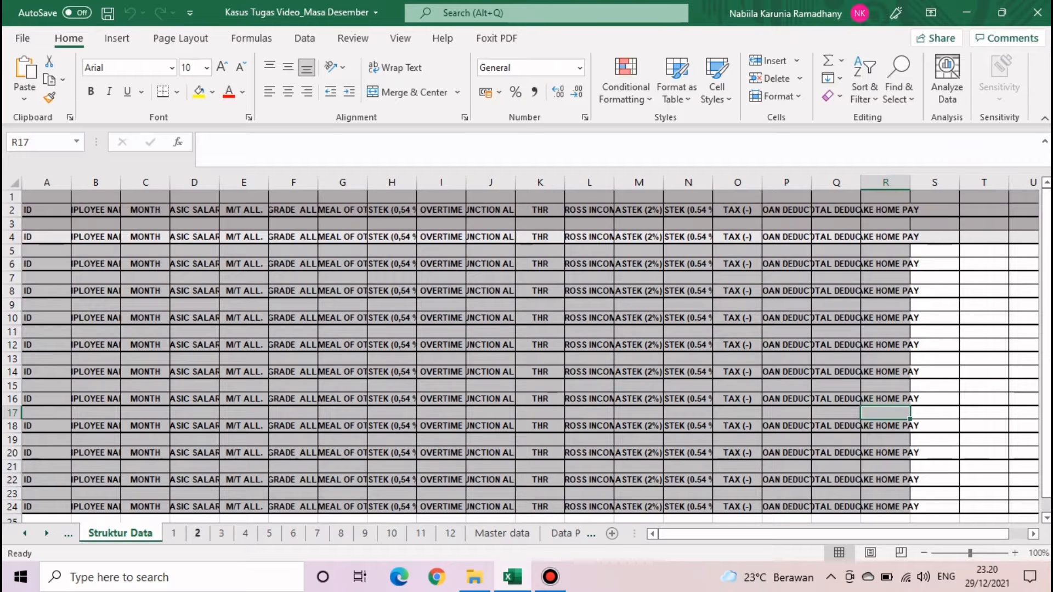
{"action": "left_click", "coordinate": [24, 534]}
{"action": "left_click", "coordinate": [25, 534]}
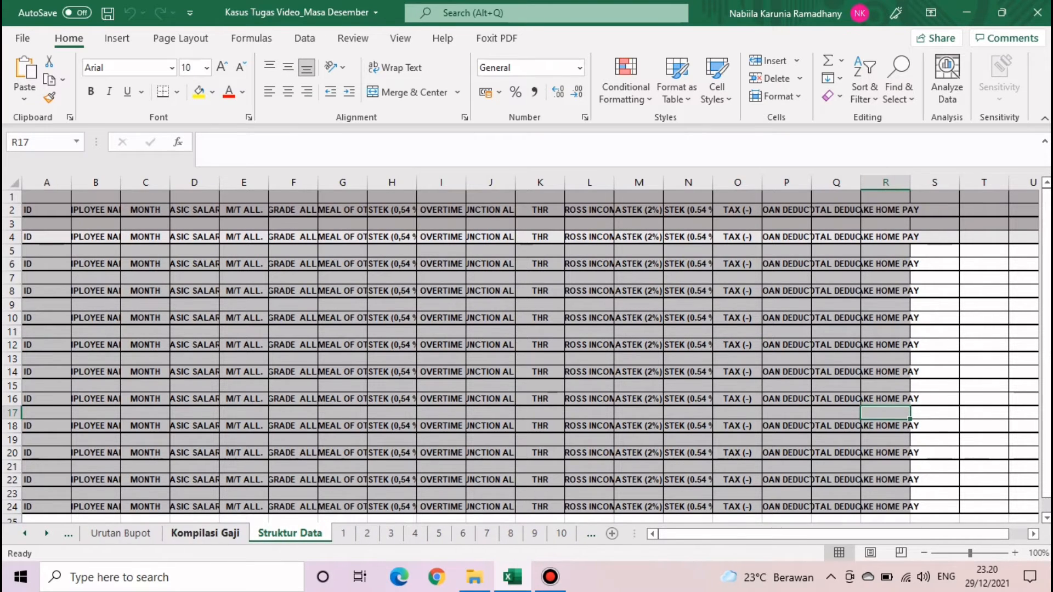
{"action": "left_click", "coordinate": [205, 534]}
- Check the month numbers in column C and the whole Kompilasi Gaji sheet, then return to sheet 1
{"action": "left_click", "coordinate": [295, 421]}
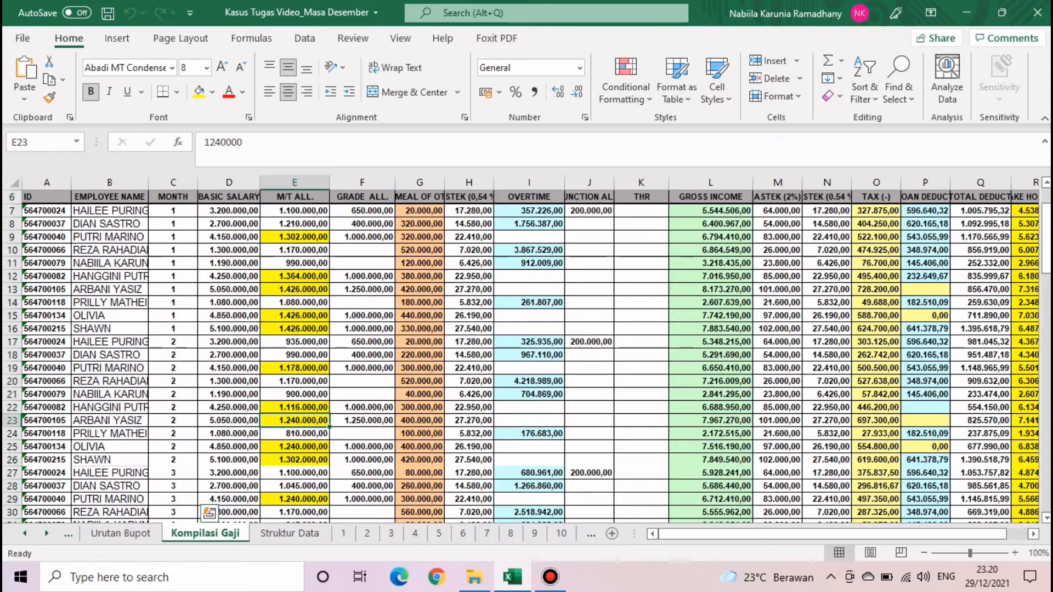
{"action": "scroll", "coordinate": [294, 421], "scroll_direction": "up", "scroll_amount": 2}
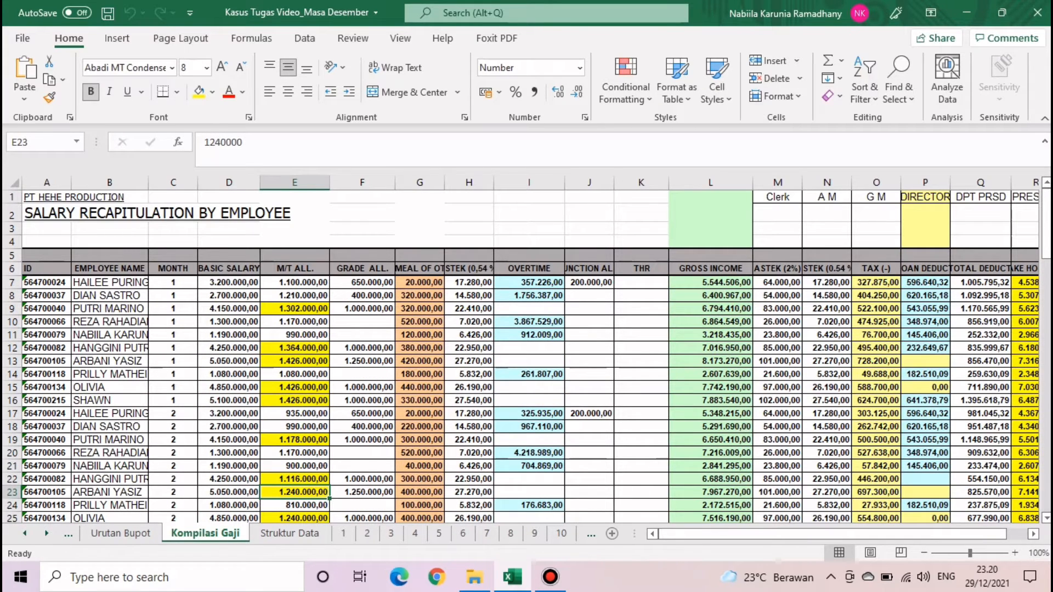
{"action": "left_click_drag", "start_coordinate": [172, 281], "coordinate": [181, 500]}
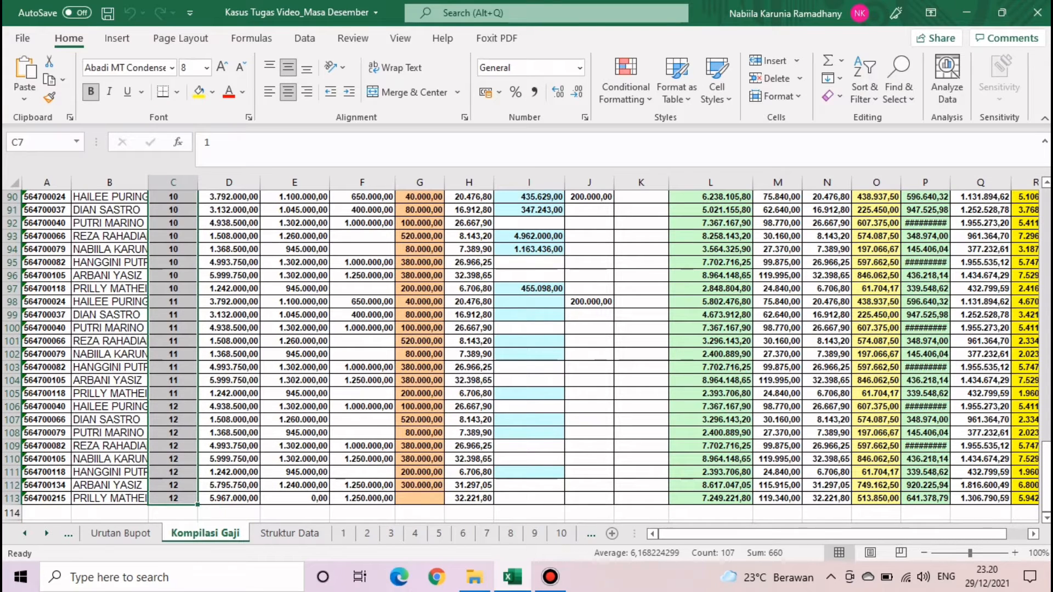
{"action": "left_click", "coordinate": [14, 183]}
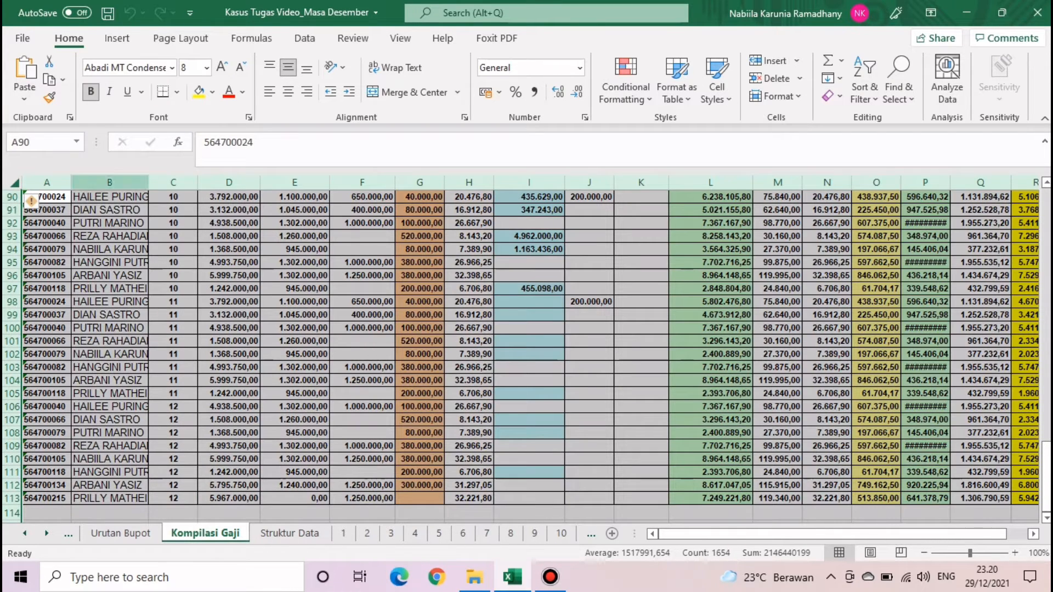
{"action": "key", "text": "ctrl+Page_Down"}
{"action": "key", "text": "ctrl+Page_Down"}
{"action": "key", "text": "ctrl+Page_Down"}
{"action": "key", "text": "ctrl+Page_Down"}
{"action": "key", "text": "ctrl+Page_Down"}
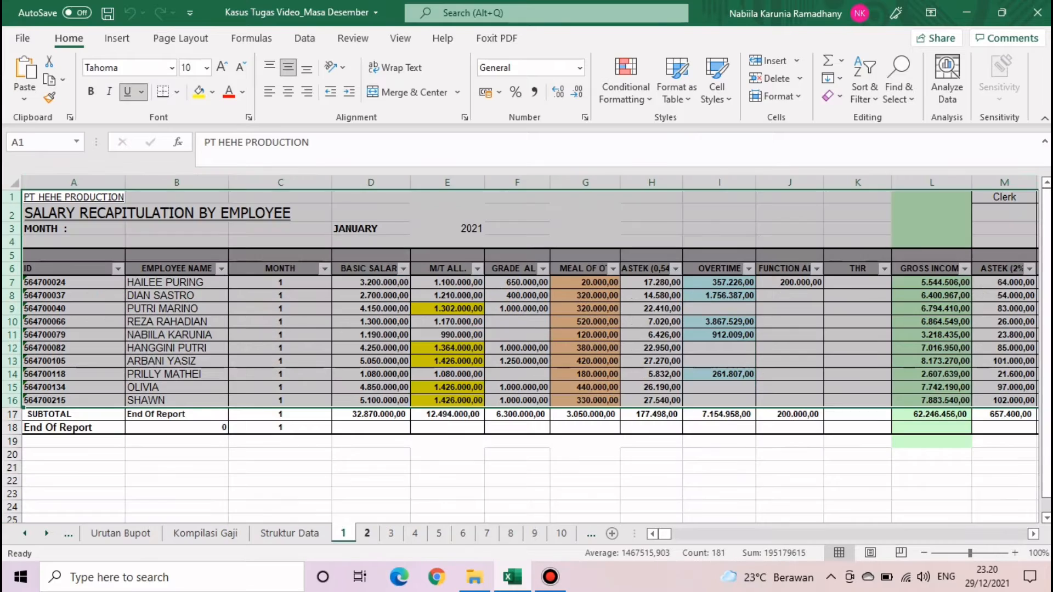
{"action": "key", "text": "ctrl+Page_Down"}
{"action": "key", "text": "ctrl+Page_Down"}
{"action": "key", "text": "ctrl+Page_Down"}
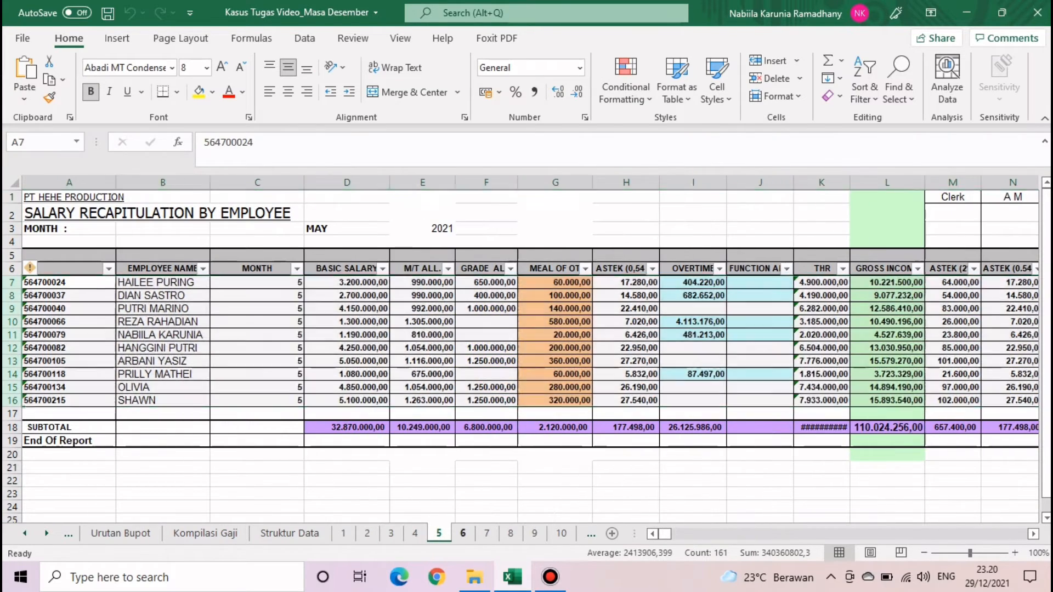
{"action": "key", "text": "ctrl+Page_Down"}
{"action": "key", "text": "ctrl+Page_Down"}
{"action": "key", "text": "ctrl+Page_Down"}
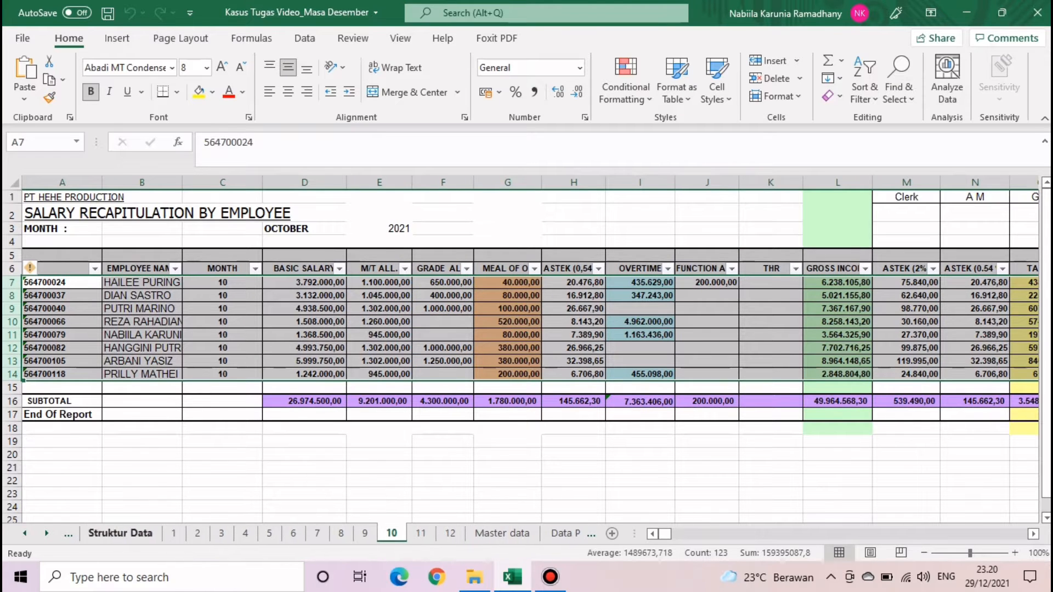
{"action": "key", "text": "ctrl+Page_Down"}
{"action": "key", "text": "ctrl+Page_Down"}
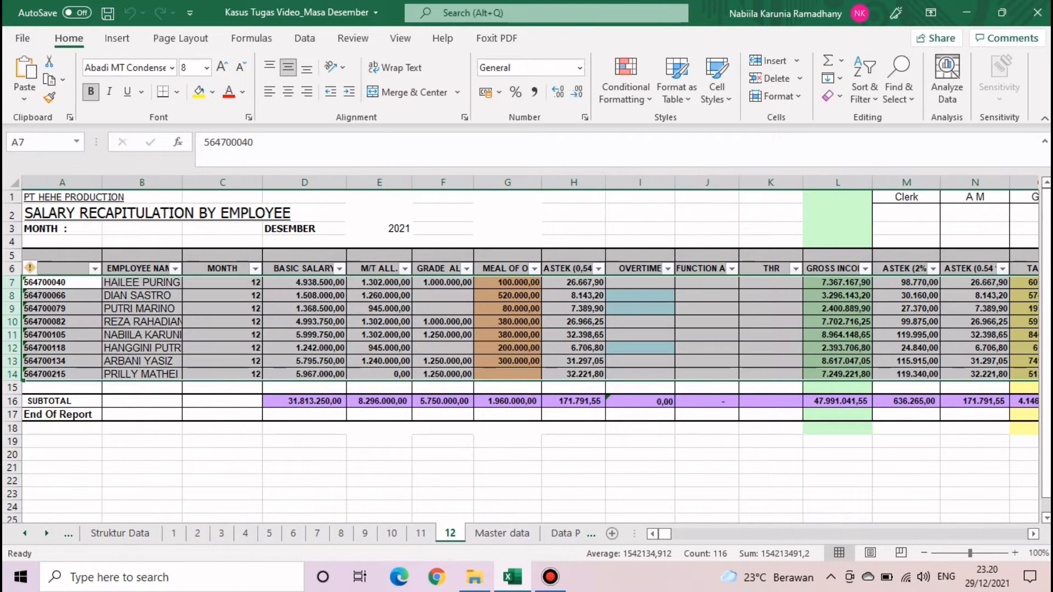
{"action": "left_click", "coordinate": [121, 534]}
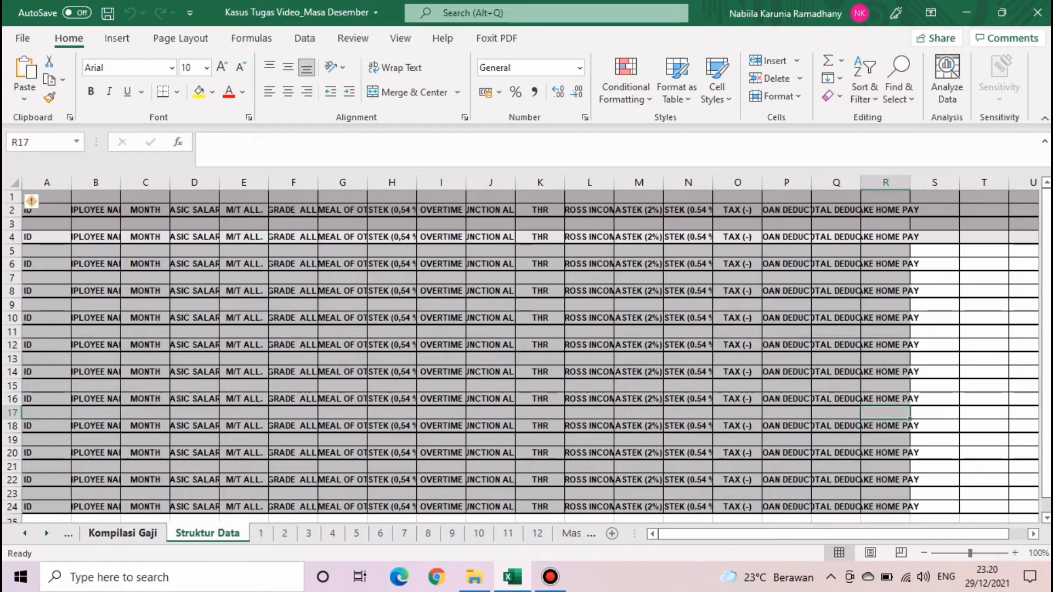
{"action": "left_click", "coordinate": [123, 533]}
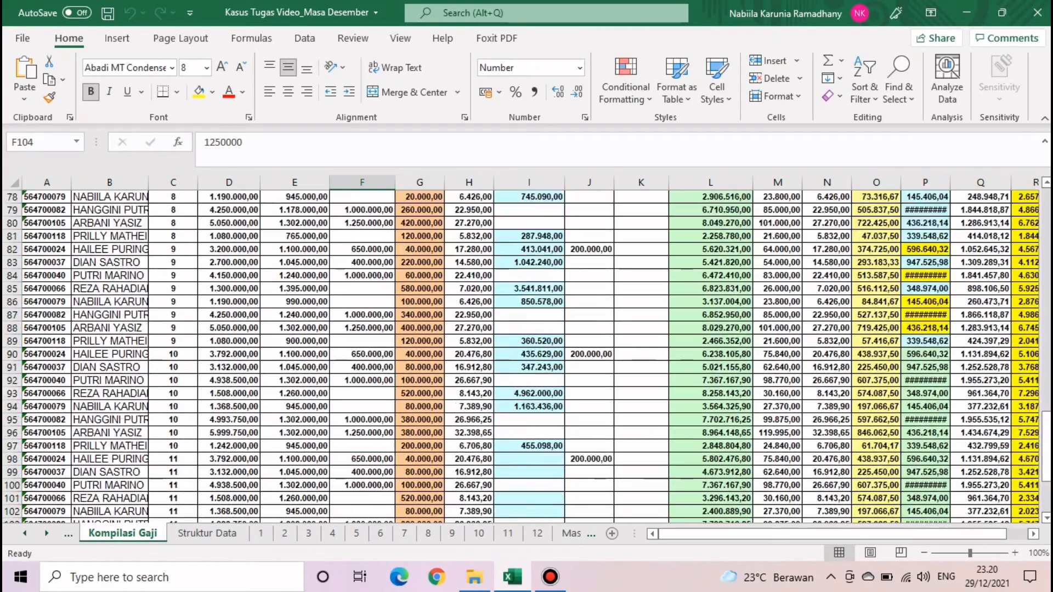
{"action": "scroll", "coordinate": [526, 356], "scroll_direction": "up", "scroll_amount": 20}
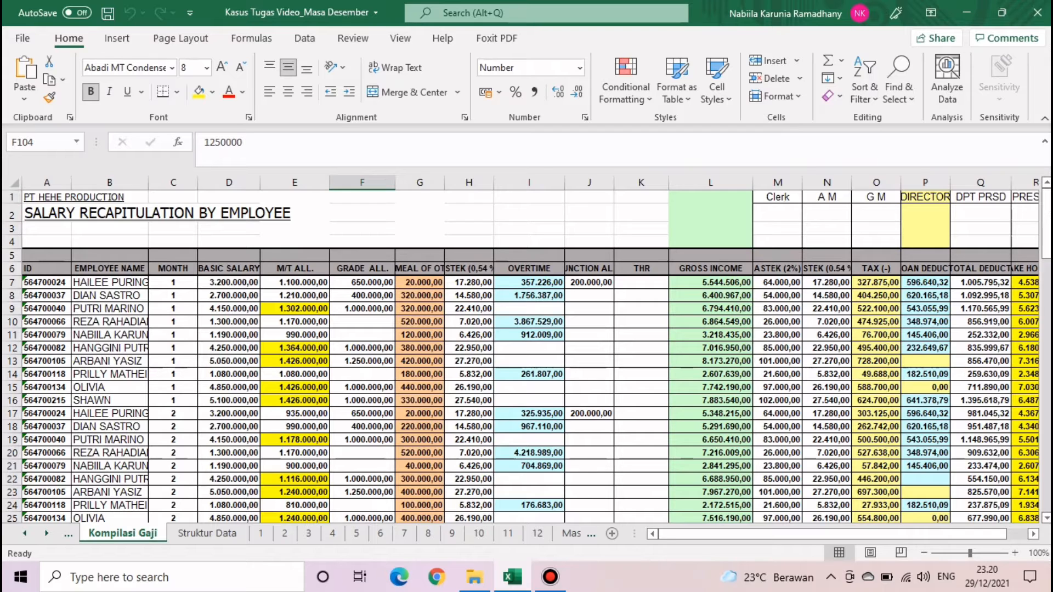
{"action": "left_click", "coordinate": [15, 182]}
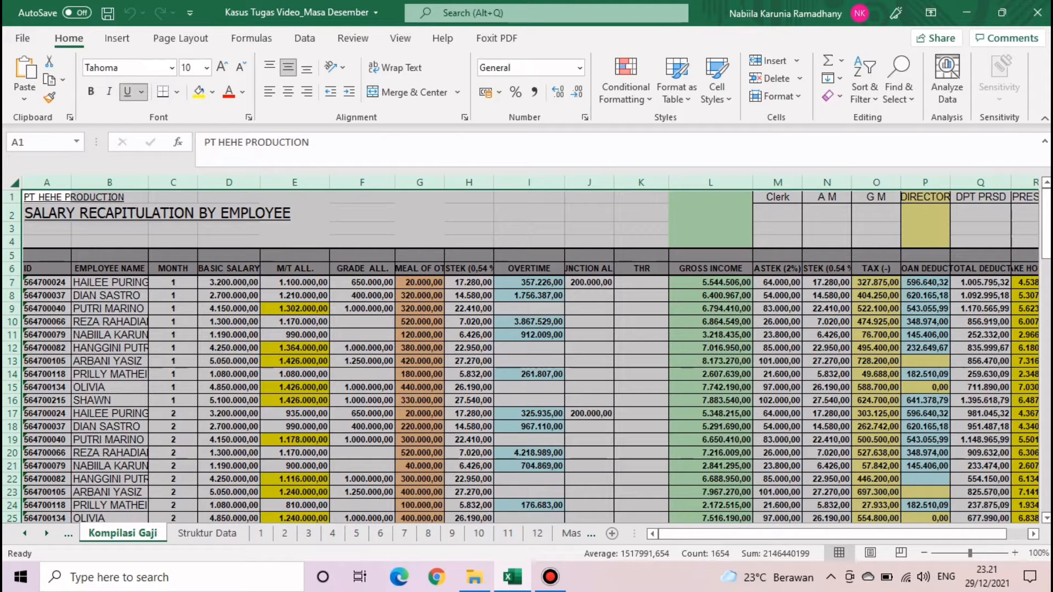
{"action": "left_click", "coordinate": [110, 242]}
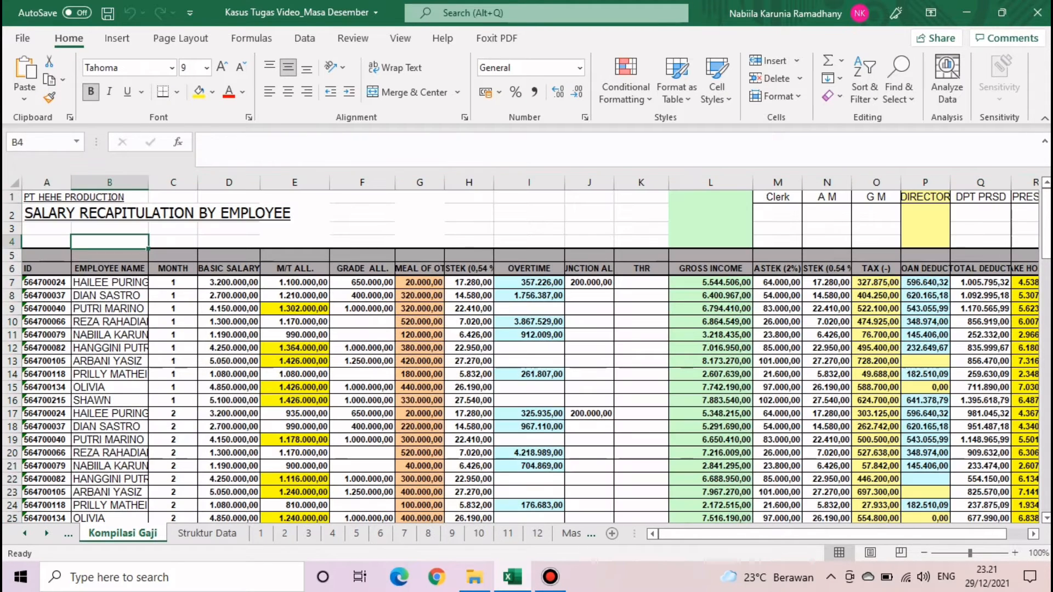
{"action": "left_click", "coordinate": [24, 534]}
{"action": "left_click", "coordinate": [25, 533]}
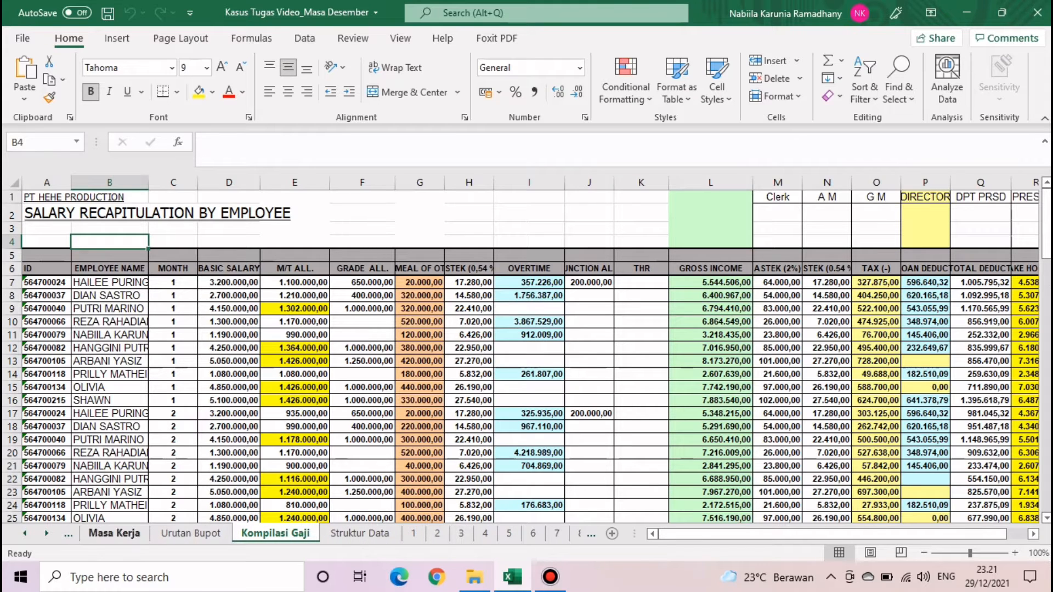
{"action": "left_click", "coordinate": [24, 533]}
{"action": "left_click", "coordinate": [25, 533]}
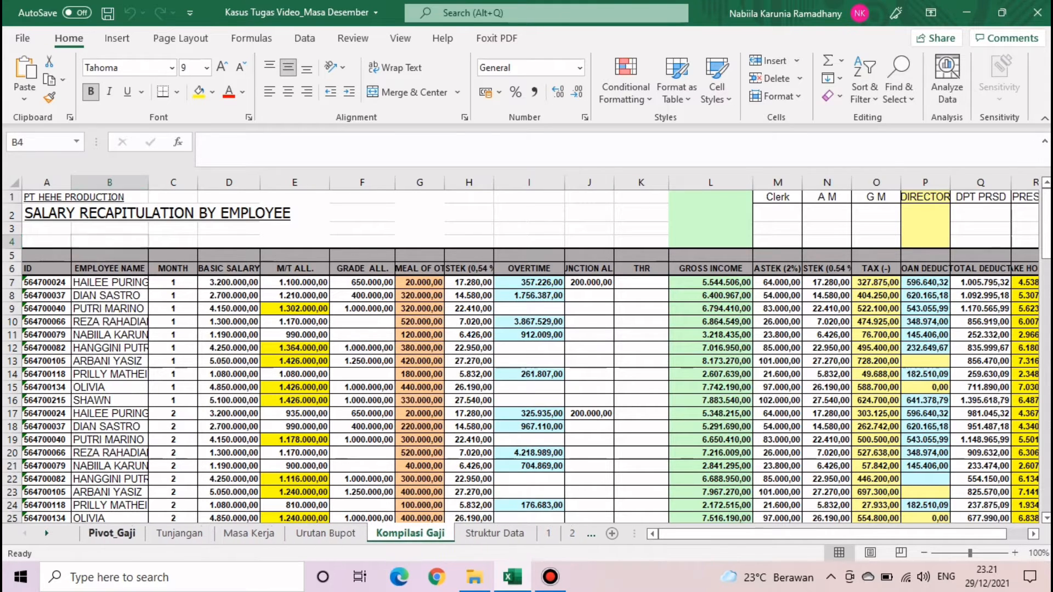
{"action": "left_click", "coordinate": [112, 533]}
{"action": "left_click", "coordinate": [266, 445]}
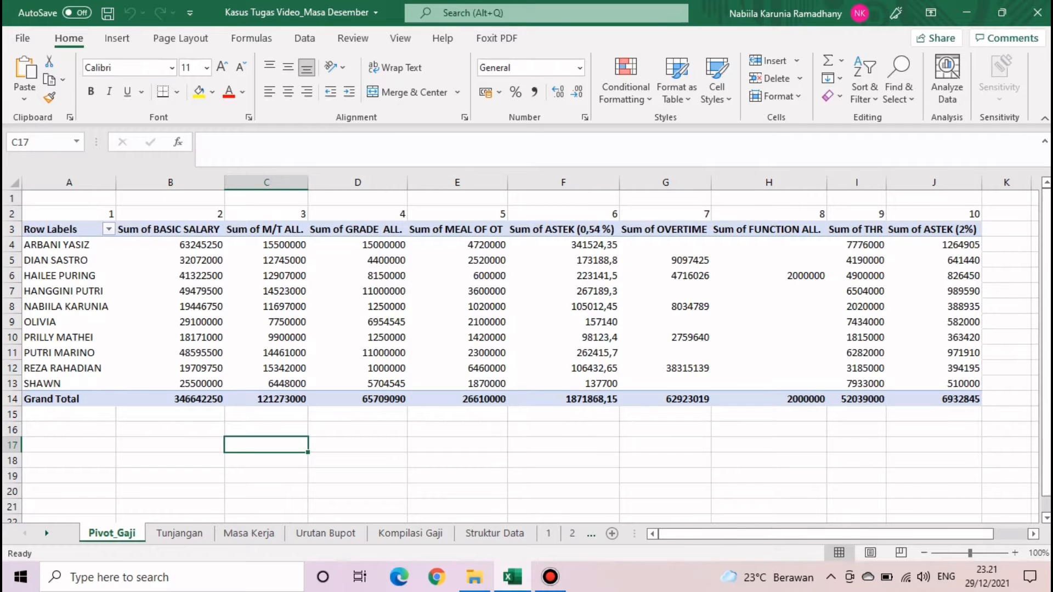
{"action": "left_click", "coordinate": [47, 533]}
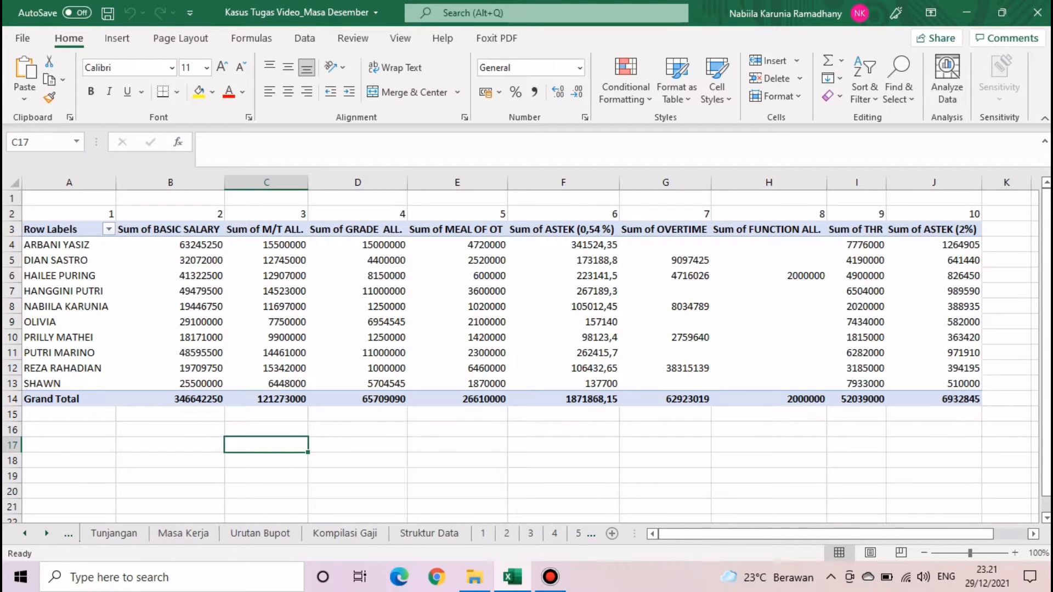
{"action": "left_click", "coordinate": [344, 533]}
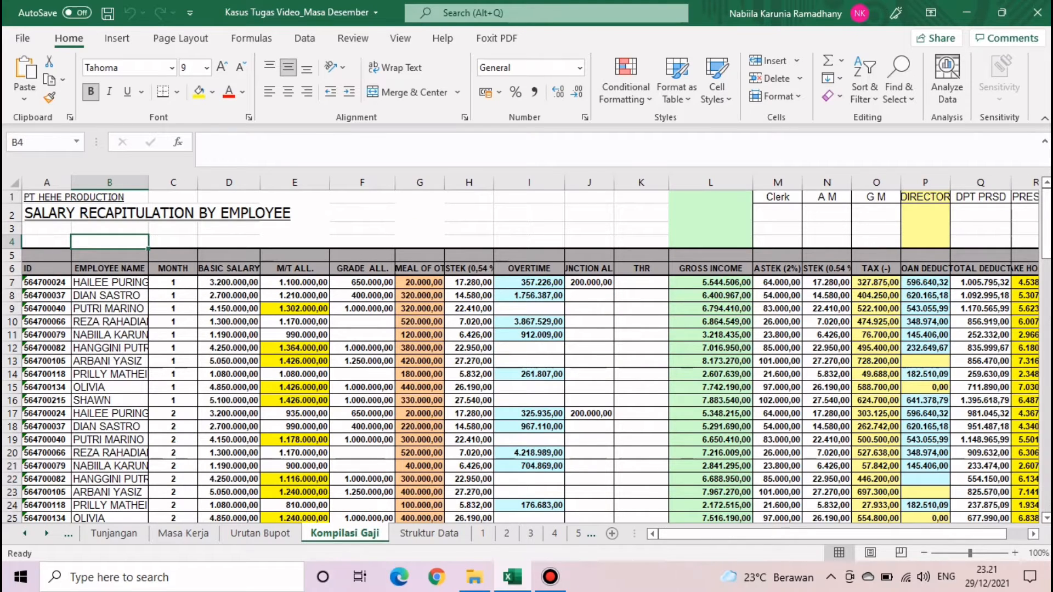
{"action": "left_click", "coordinate": [260, 533]}
{"action": "left_click", "coordinate": [344, 533]}
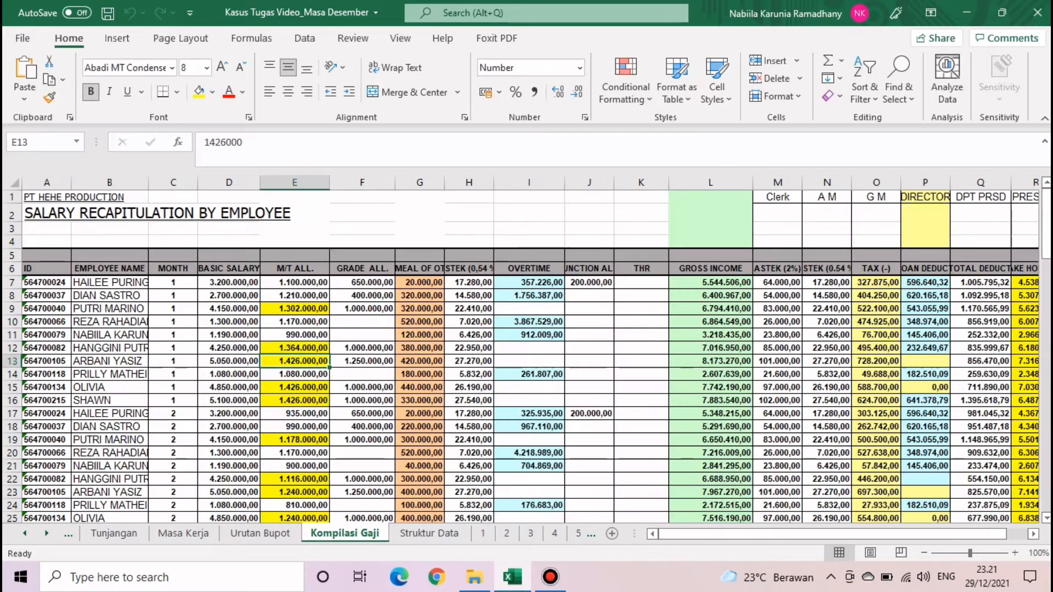
{"action": "left_click", "coordinate": [47, 183]}
{"action": "left_click", "coordinate": [229, 283]}
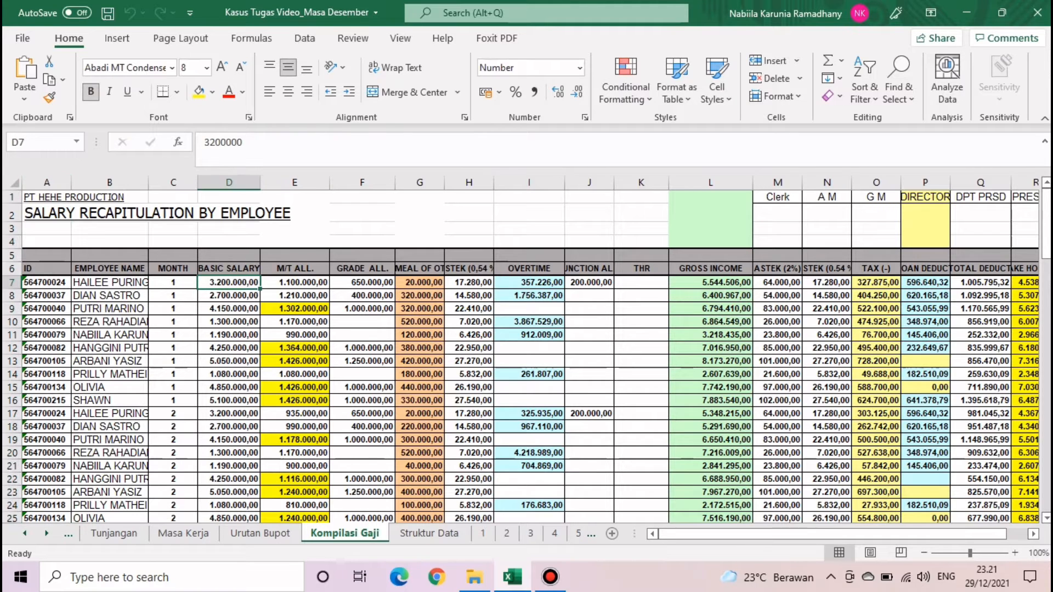
{"action": "left_click", "coordinate": [47, 197]}
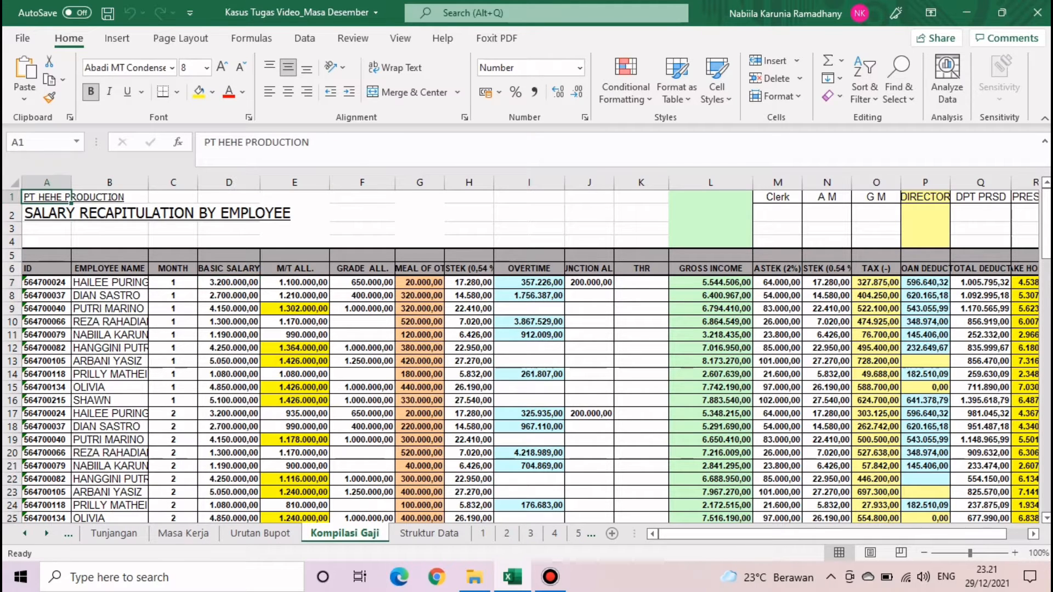
{"action": "left_click", "coordinate": [118, 38]}
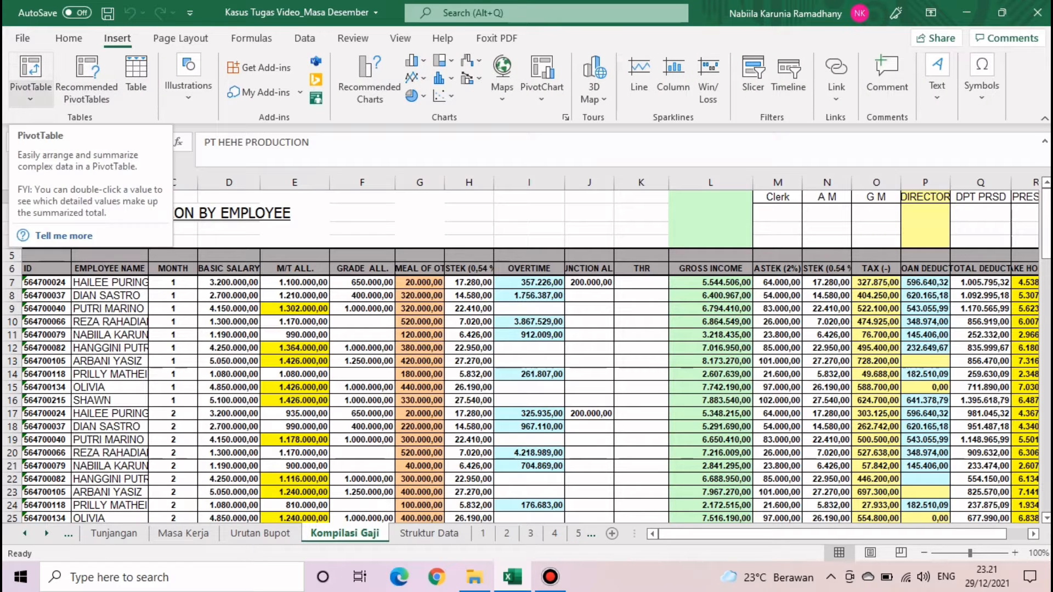
- Attempt a pivot table from rows 6 to 113 and dismiss the invalid field name error
{"action": "left_click", "coordinate": [30, 69]}
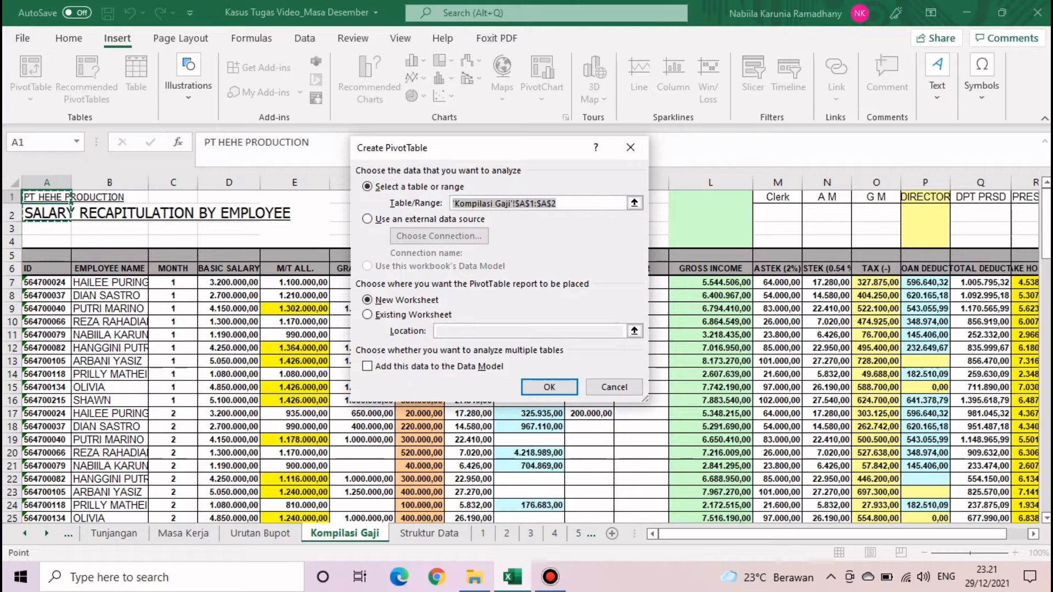
{"action": "left_click", "coordinate": [634, 203]}
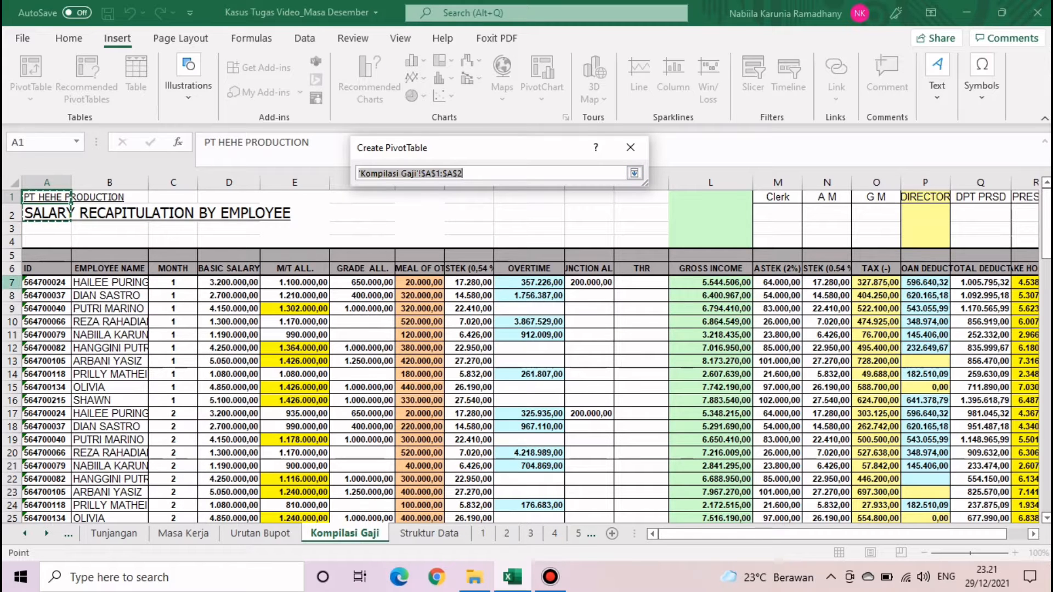
{"action": "left_click_drag", "start_coordinate": [11, 268], "coordinate": [11, 489]}
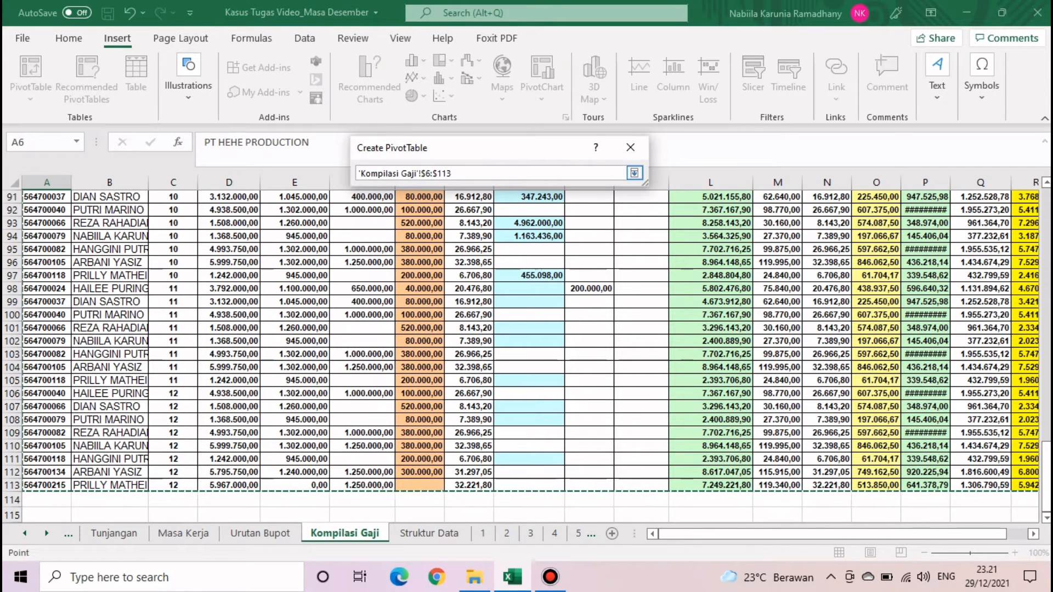
{"action": "left_click_drag", "start_coordinate": [11, 489], "coordinate": [11, 489]}
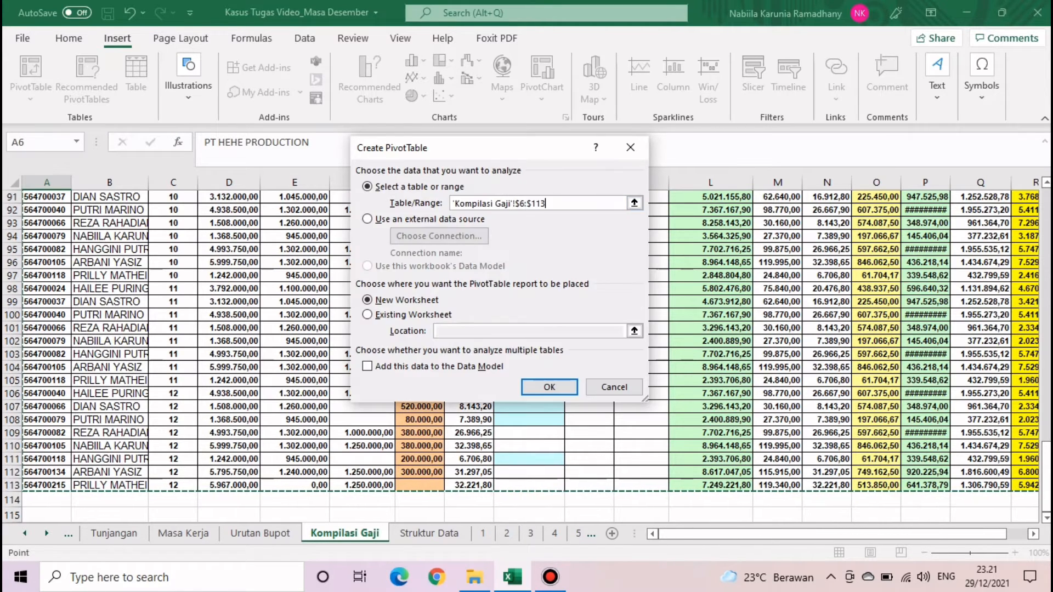
{"action": "key", "text": "Return"}
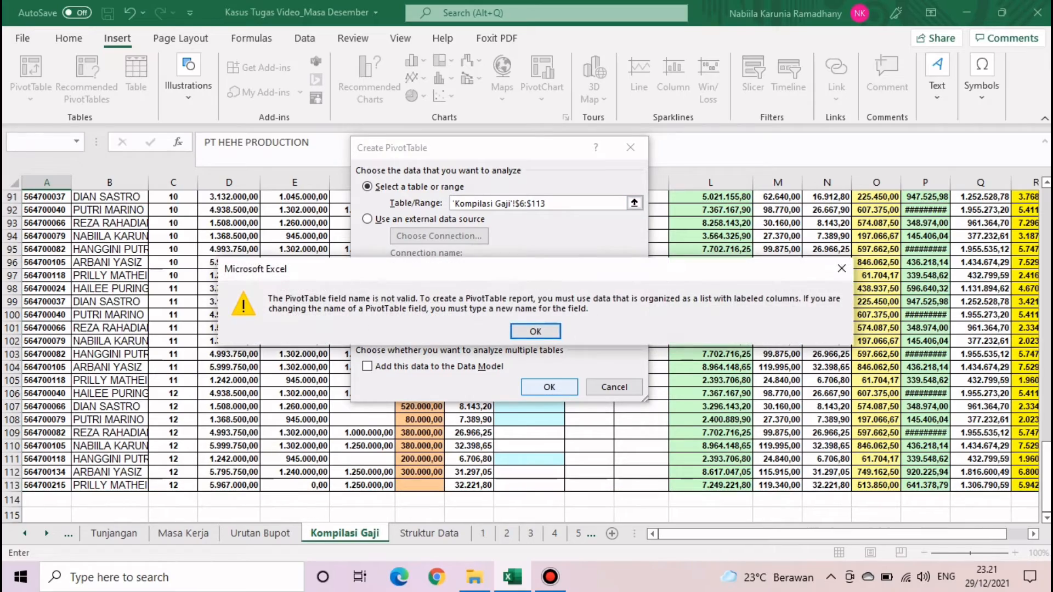
{"action": "left_click", "coordinate": [536, 330]}
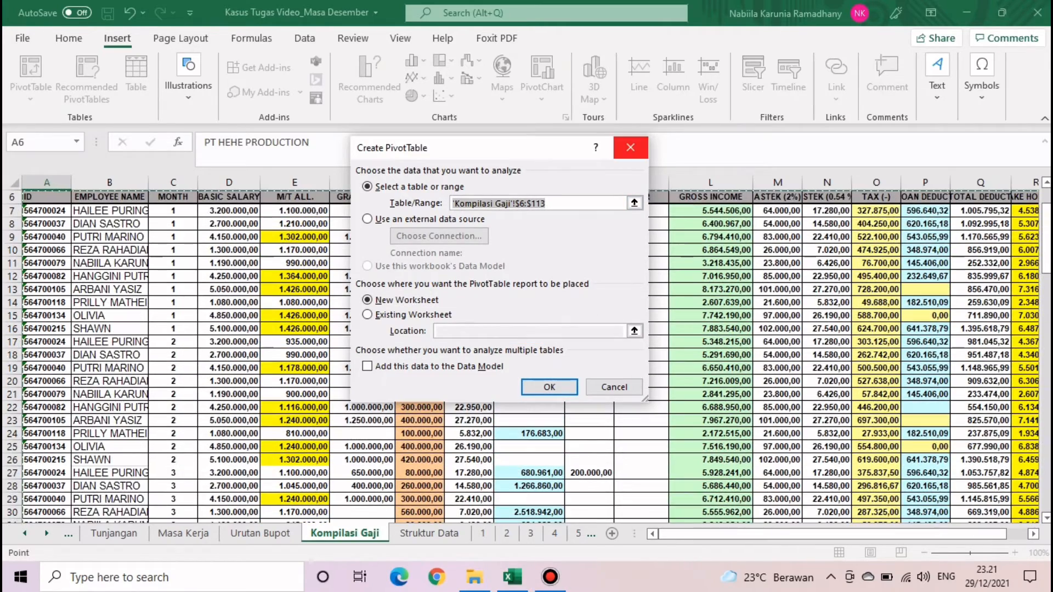
{"action": "left_click", "coordinate": [630, 147]}
- Reopen the Create PivotTable dialog and cancel it
{"action": "scroll", "coordinate": [527, 351], "scroll_direction": "up", "scroll_amount": 2}
{"action": "scroll", "coordinate": [526, 351], "scroll_direction": "down", "scroll_amount": 14}
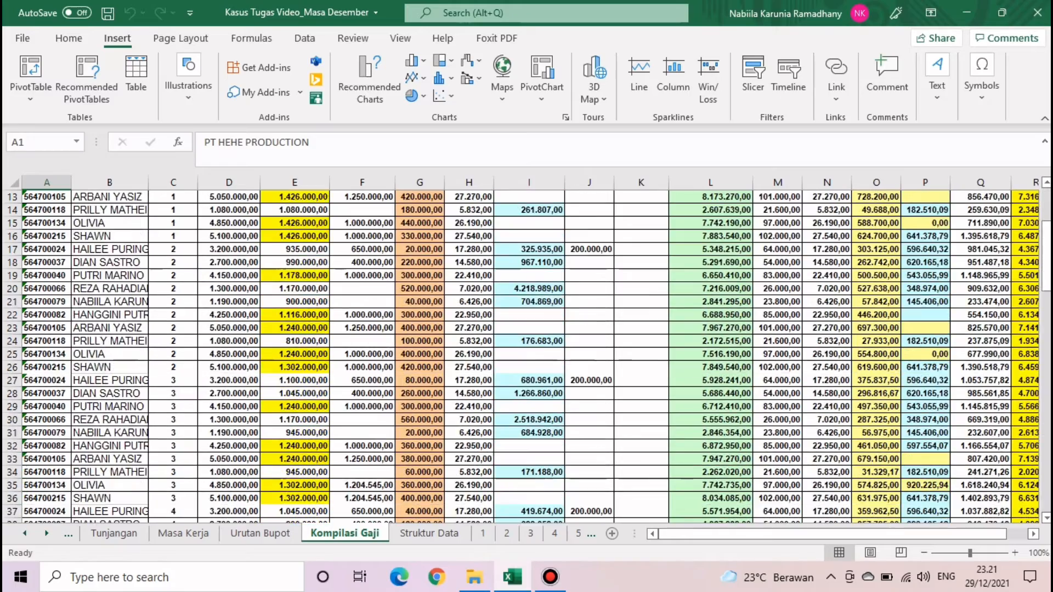
{"action": "scroll", "coordinate": [526, 351], "scroll_direction": "down", "scroll_amount": 16}
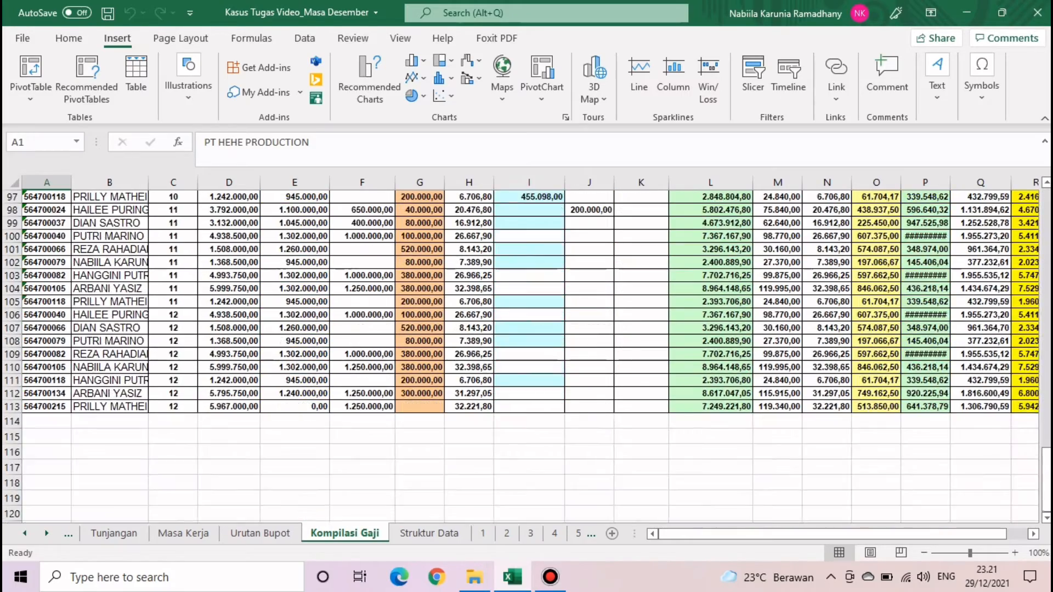
{"action": "scroll", "coordinate": [526, 351], "scroll_direction": "up", "scroll_amount": 20}
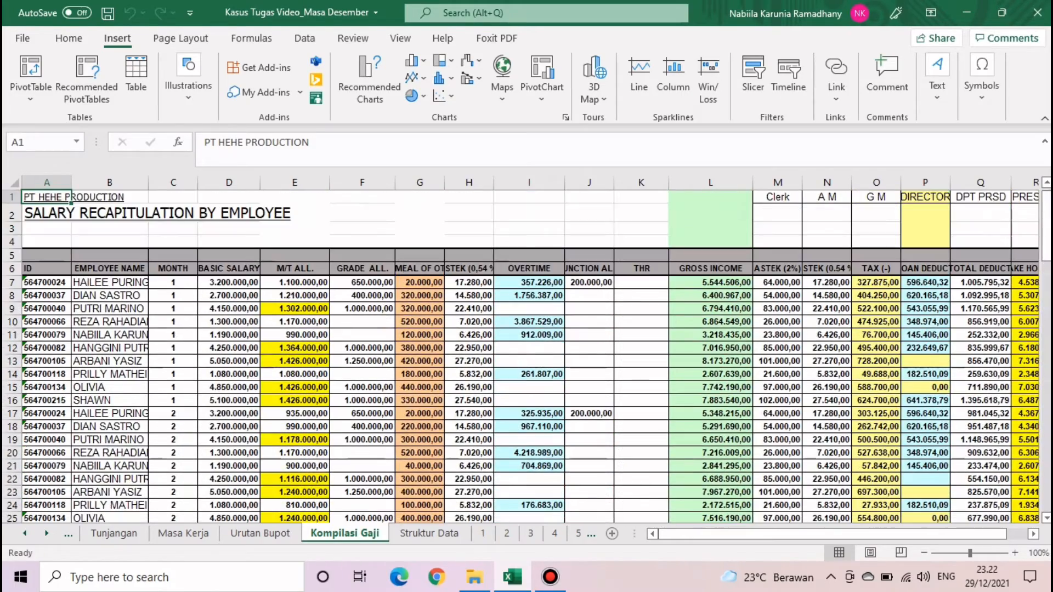
{"action": "left_click", "coordinate": [30, 68]}
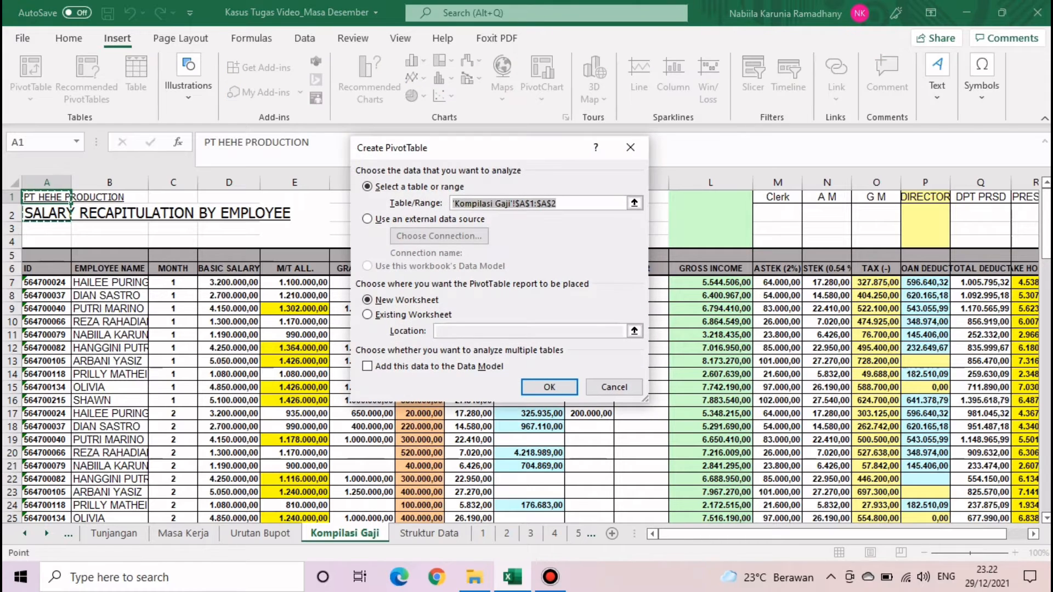
{"action": "left_click", "coordinate": [631, 148]}
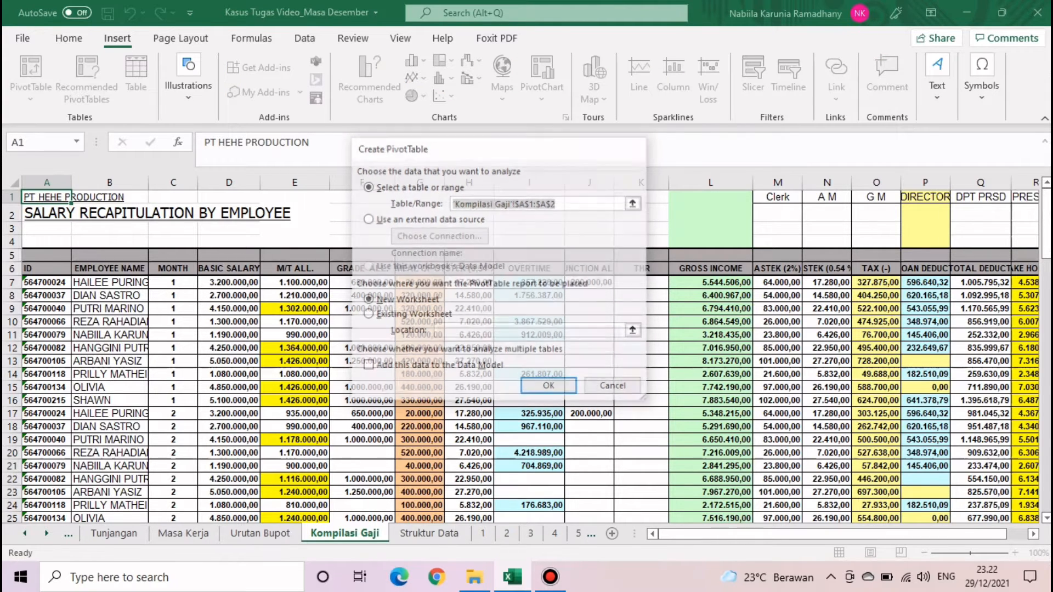
- Close Excel and reopen Kasus Tugas Video_Masa Desember from File Explorer
{"action": "left_click", "coordinate": [295, 321]}
{"action": "left_click", "coordinate": [429, 534]}
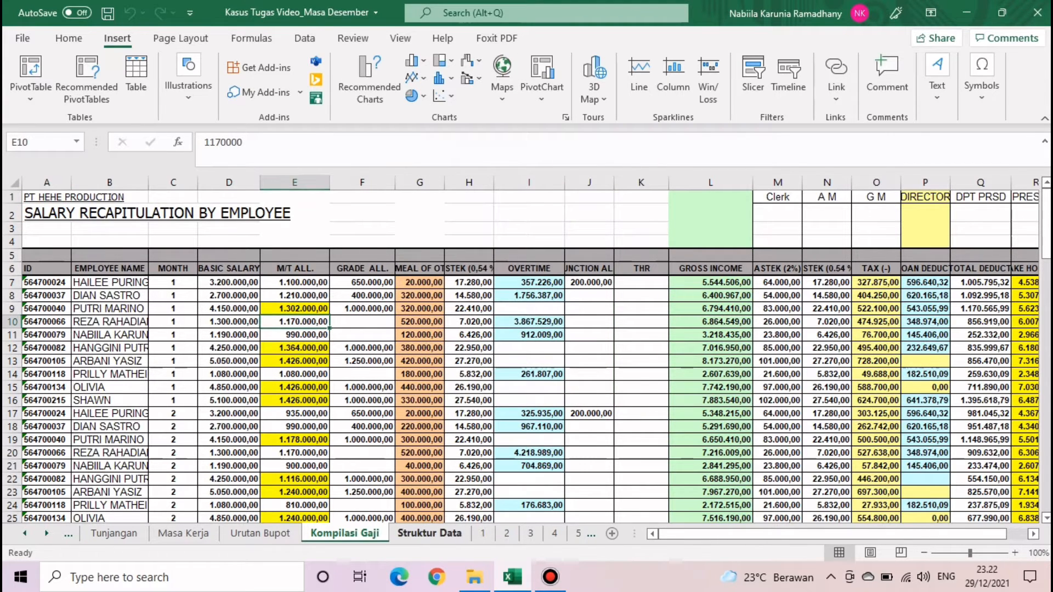
{"action": "left_click", "coordinate": [345, 534]}
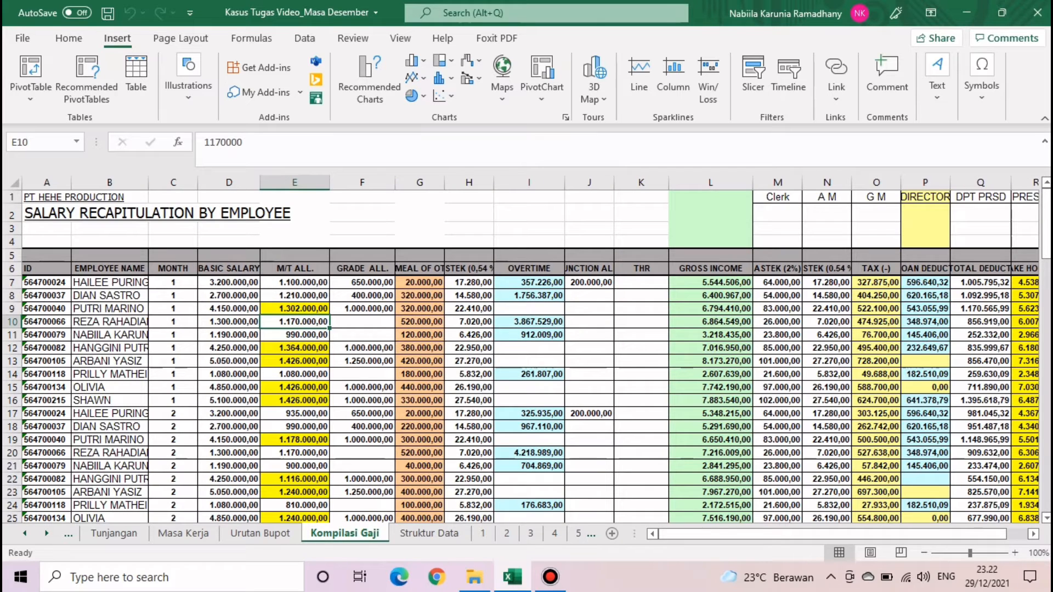
{"action": "left_click", "coordinate": [68, 38]}
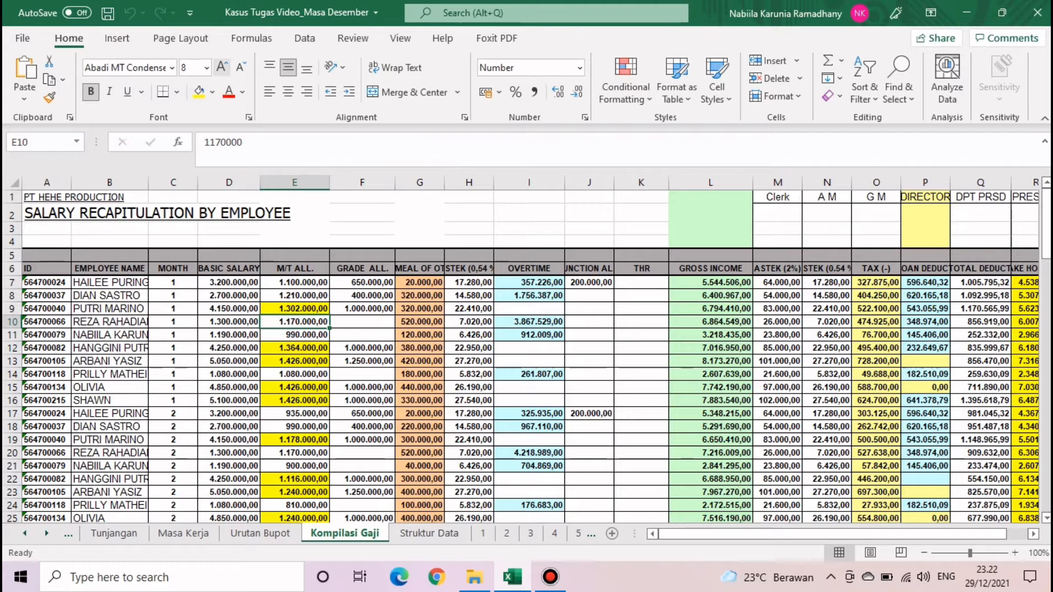
{"action": "left_click", "coordinate": [1037, 13]}
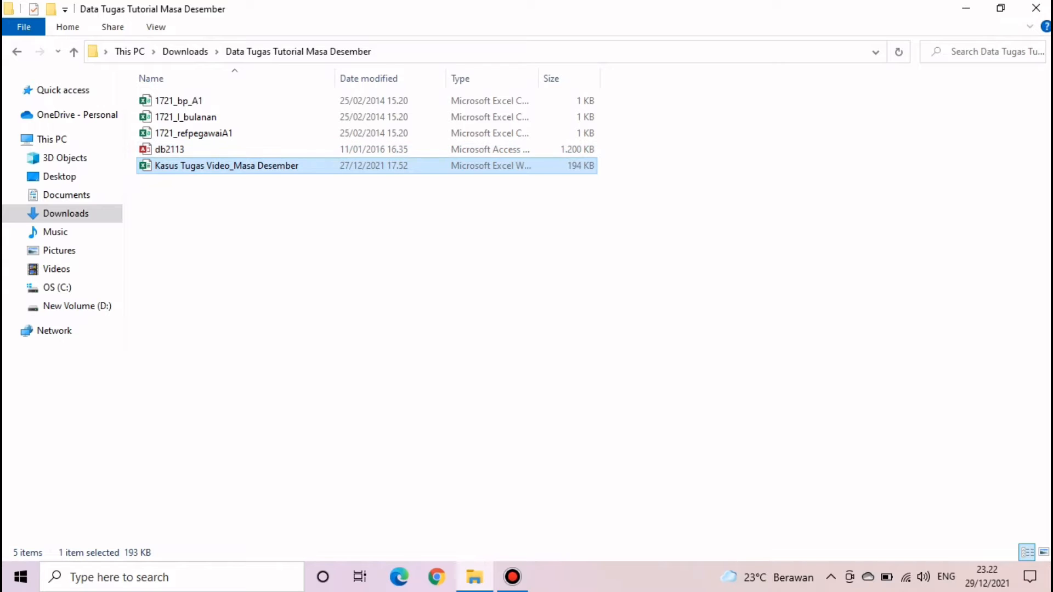
{"action": "double_click", "coordinate": [226, 166]}
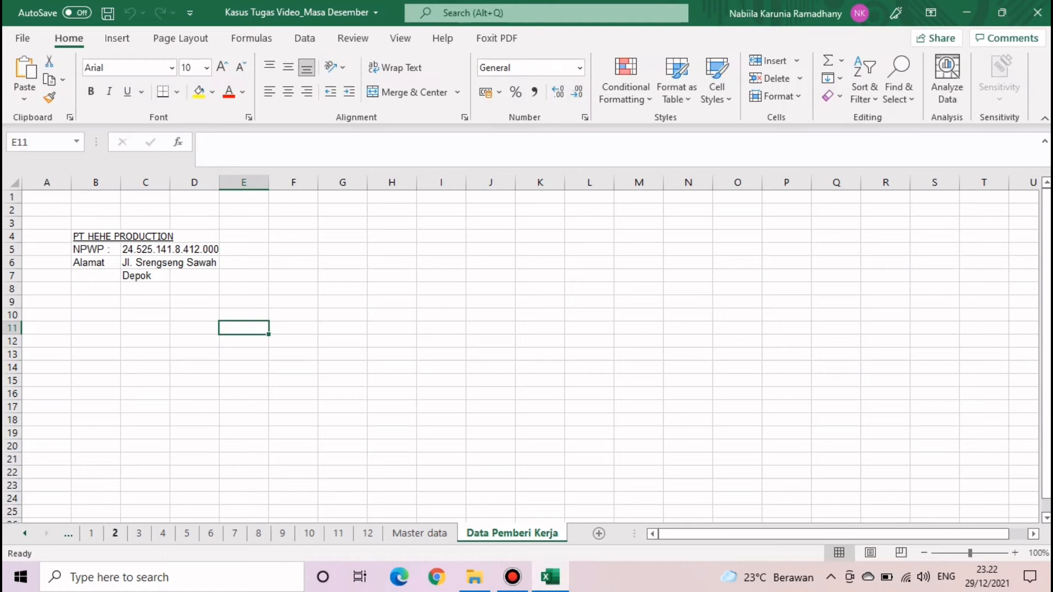
- Select A6:R113 on Kompilasi Gaji and start a PivotTable on a new worksheet
{"action": "left_click", "coordinate": [24, 533]}
{"action": "left_click", "coordinate": [24, 533]}
{"action": "left_click", "coordinate": [25, 534]}
{"action": "left_click", "coordinate": [25, 533]}
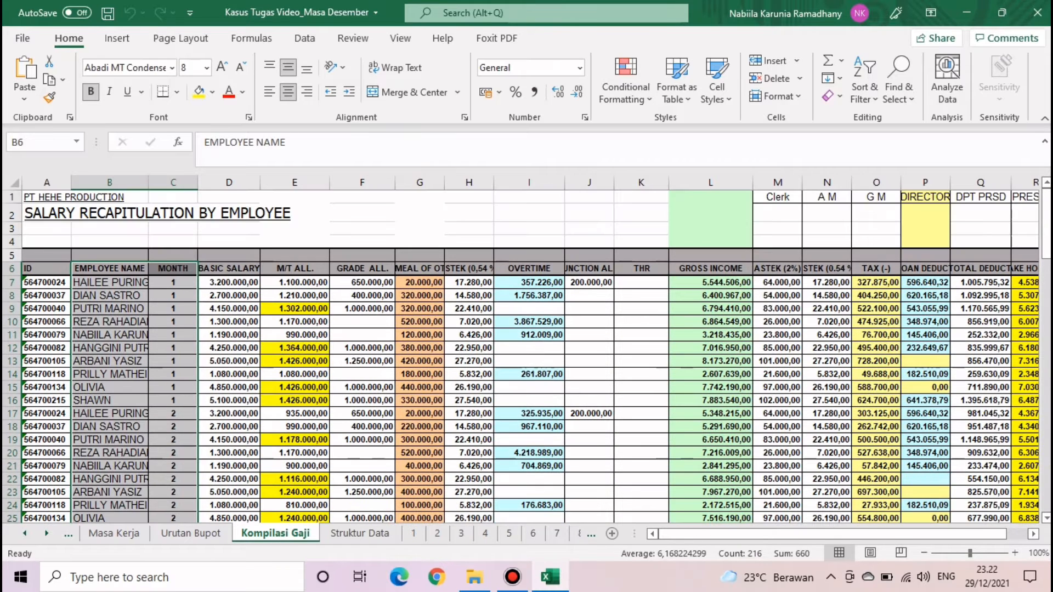
{"action": "left_click", "coordinate": [362, 212]}
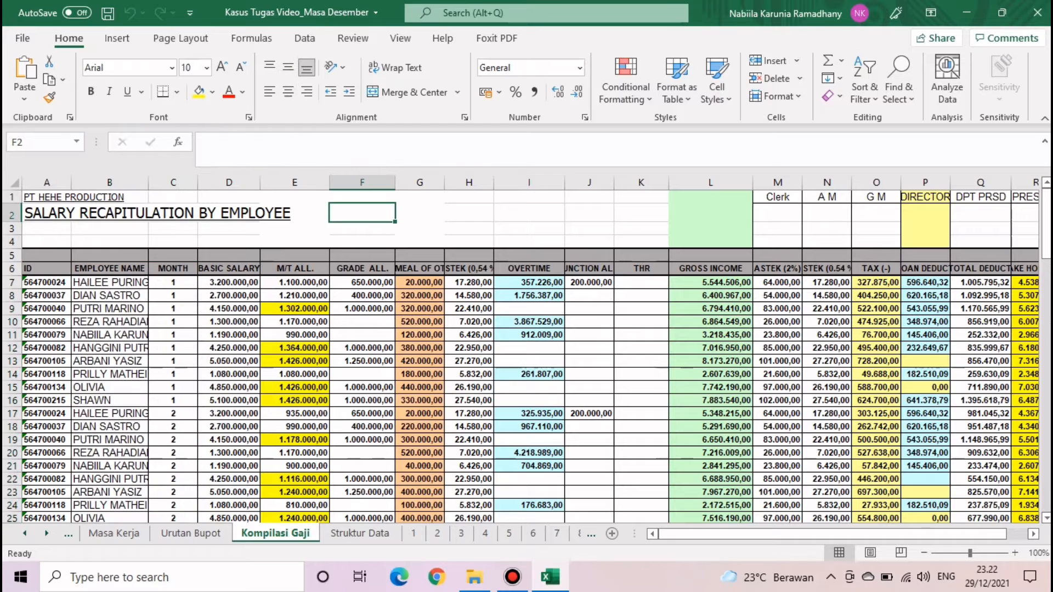
{"action": "left_click", "coordinate": [468, 228]}
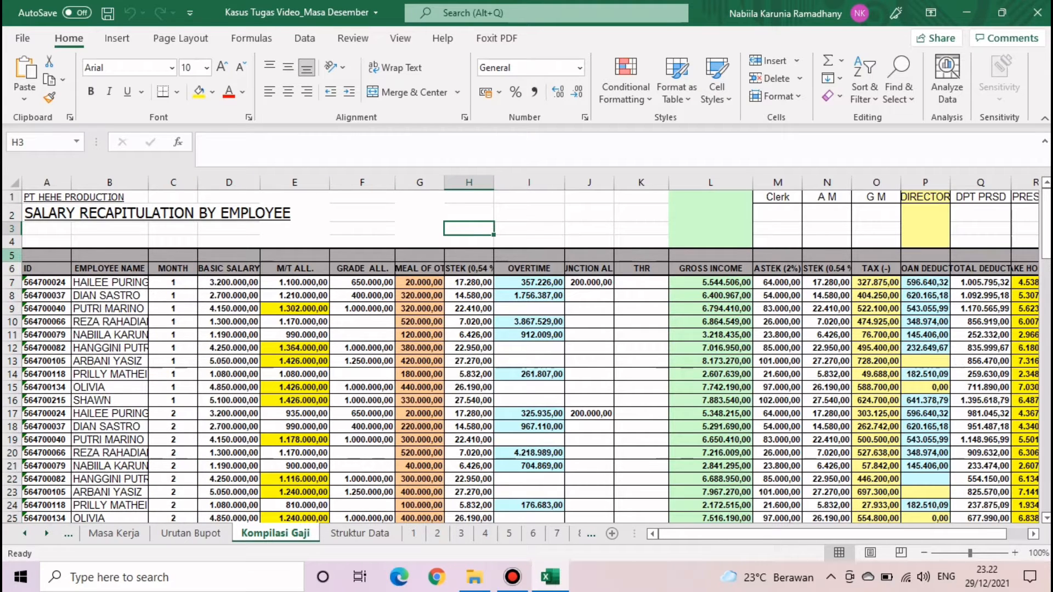
{"action": "left_click_drag", "start_coordinate": [12, 256], "coordinate": [589, 493]}
{"action": "left_click", "coordinate": [61, 282]}
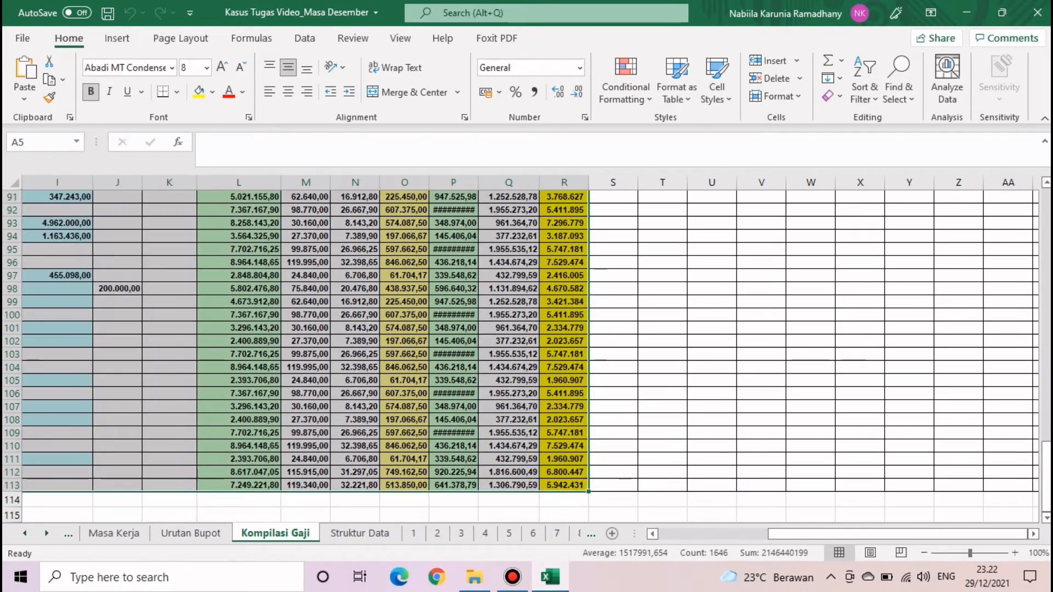
{"action": "left_click", "coordinate": [117, 38]}
{"action": "left_click", "coordinate": [31, 69]}
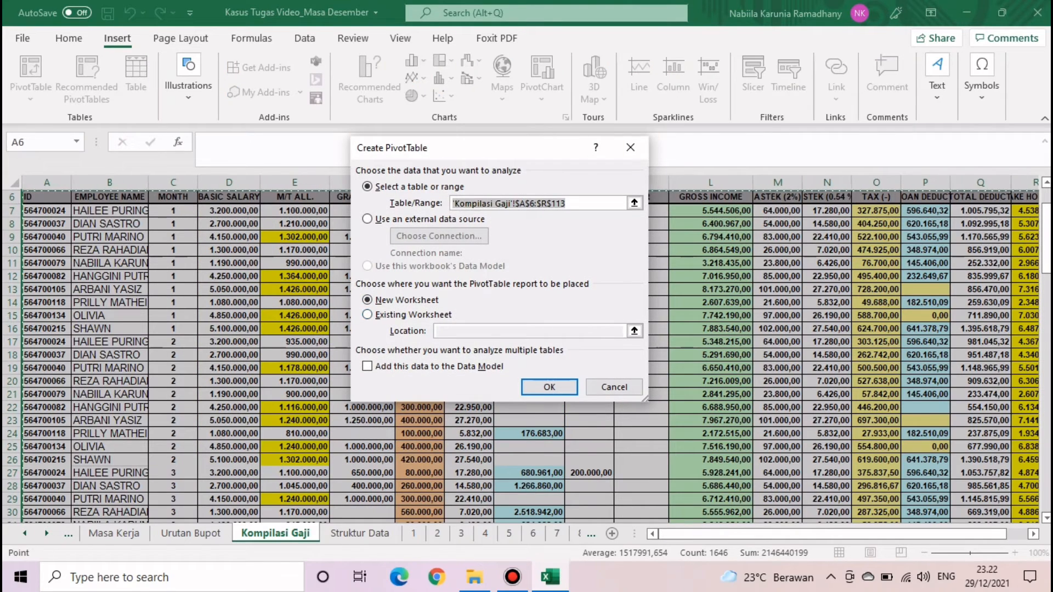
- Create the pivot on a new sheet with EMPLOYEE NAME as rows and summed BASIC SALARY
{"action": "left_click", "coordinate": [549, 386]}
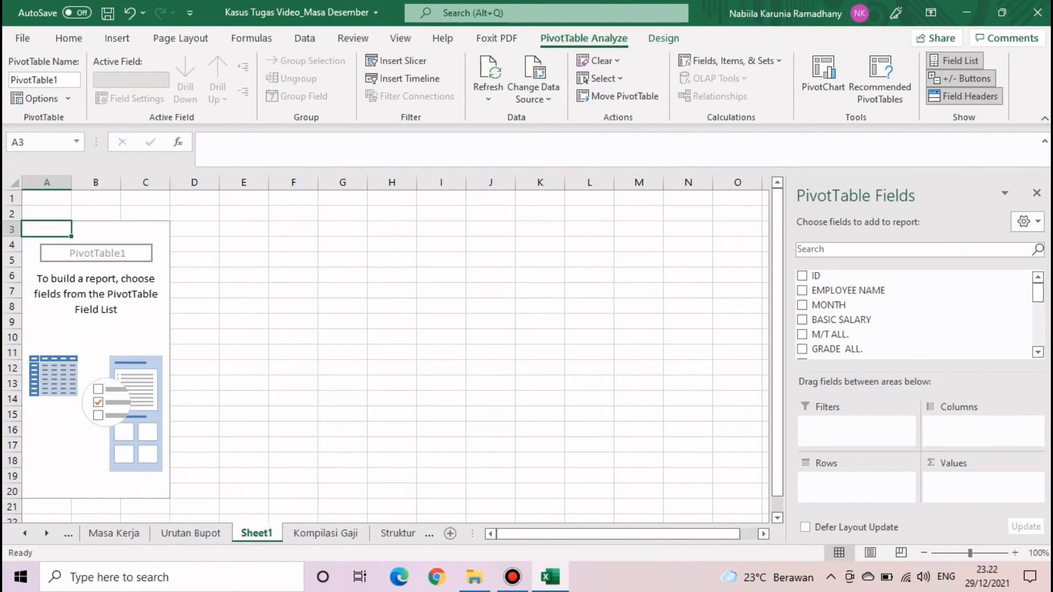
{"action": "scroll", "coordinate": [910, 307], "scroll_direction": "down", "scroll_amount": 1}
{"action": "scroll", "coordinate": [910, 302], "scroll_direction": "up", "scroll_amount": 1}
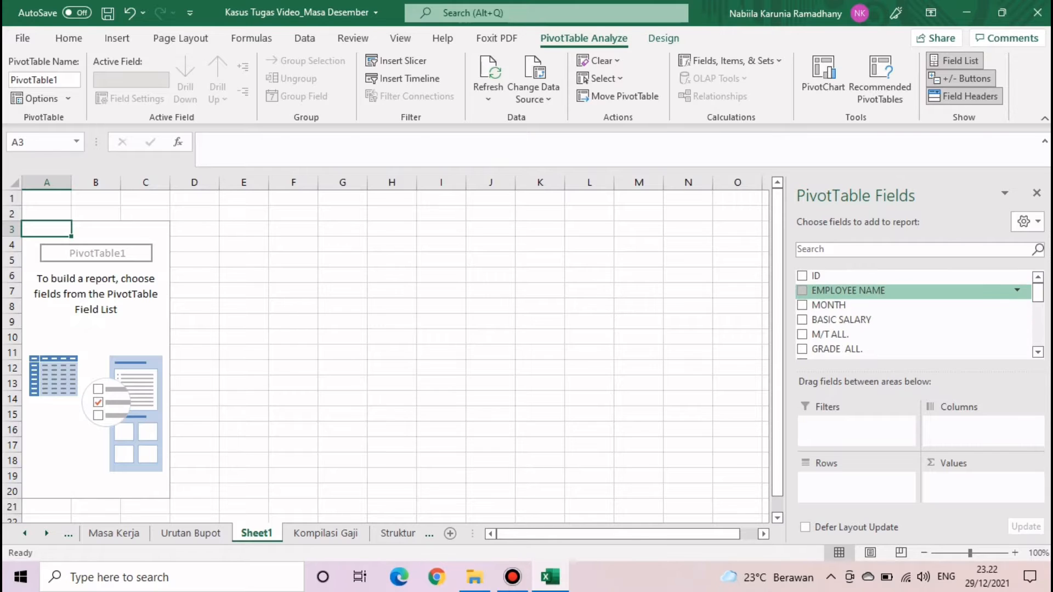
{"action": "left_click_drag", "start_coordinate": [848, 290], "coordinate": [856, 486]}
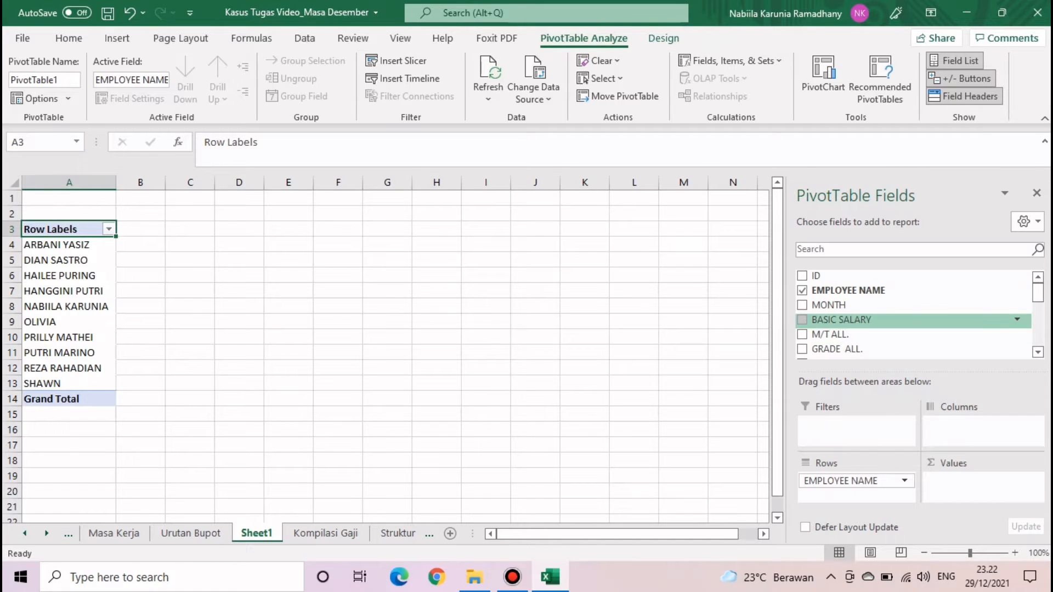
{"action": "left_click_drag", "start_coordinate": [841, 320], "coordinate": [983, 486]}
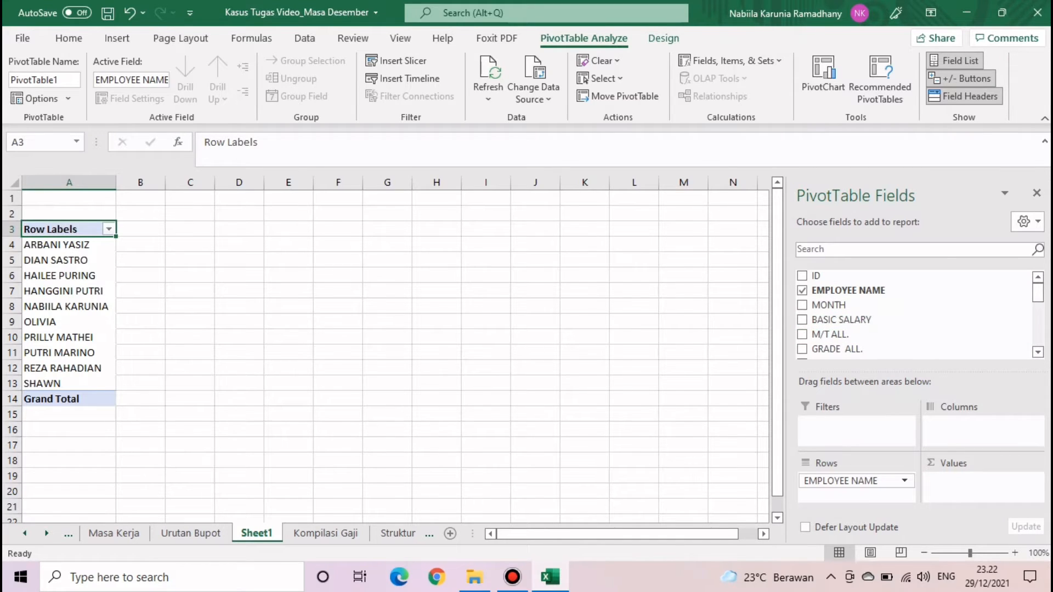
- Add M/T ALL., GRADE ALL., MEAL OF OT, ASTEK, OVERTIME, FUNCTION ALL. and THR sums
{"action": "left_click", "coordinate": [802, 334]}
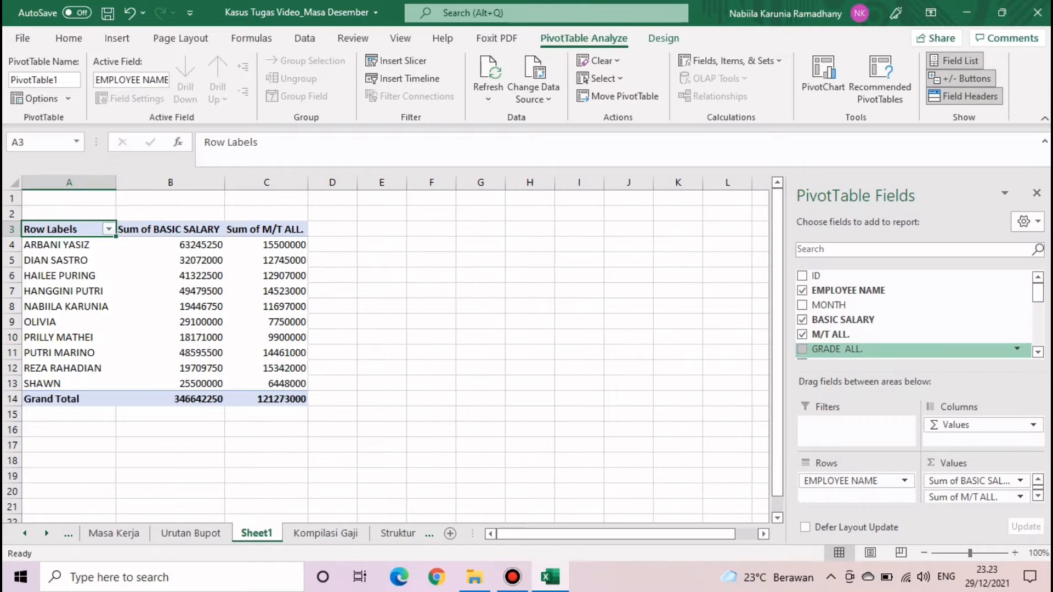
{"action": "left_click", "coordinate": [802, 349]}
{"action": "scroll", "coordinate": [913, 315], "scroll_direction": "down", "scroll_amount": 3}
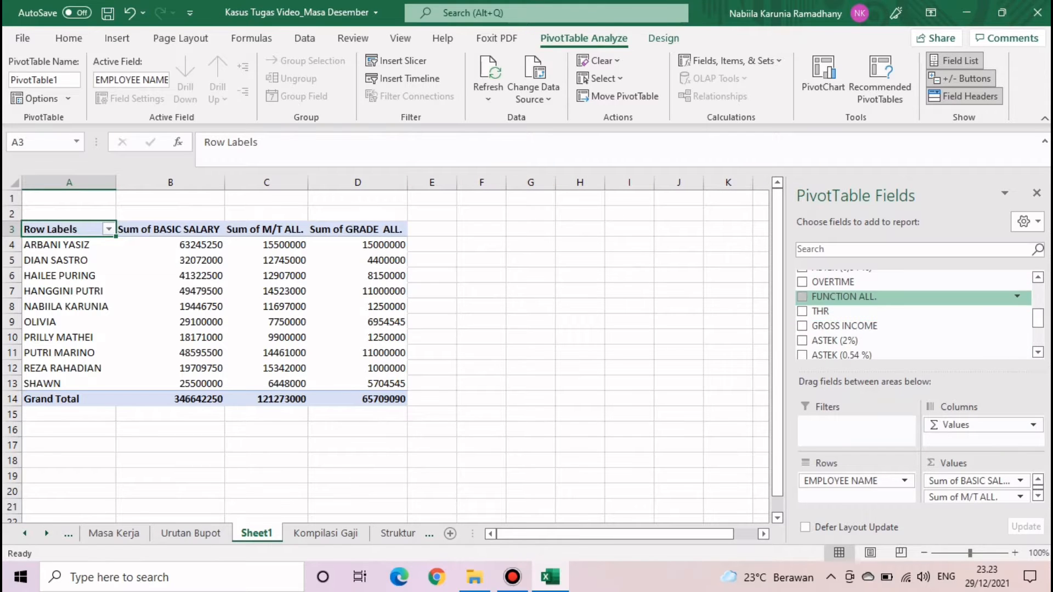
{"action": "scroll", "coordinate": [913, 307], "scroll_direction": "up", "scroll_amount": 1}
{"action": "left_click", "coordinate": [802, 289]}
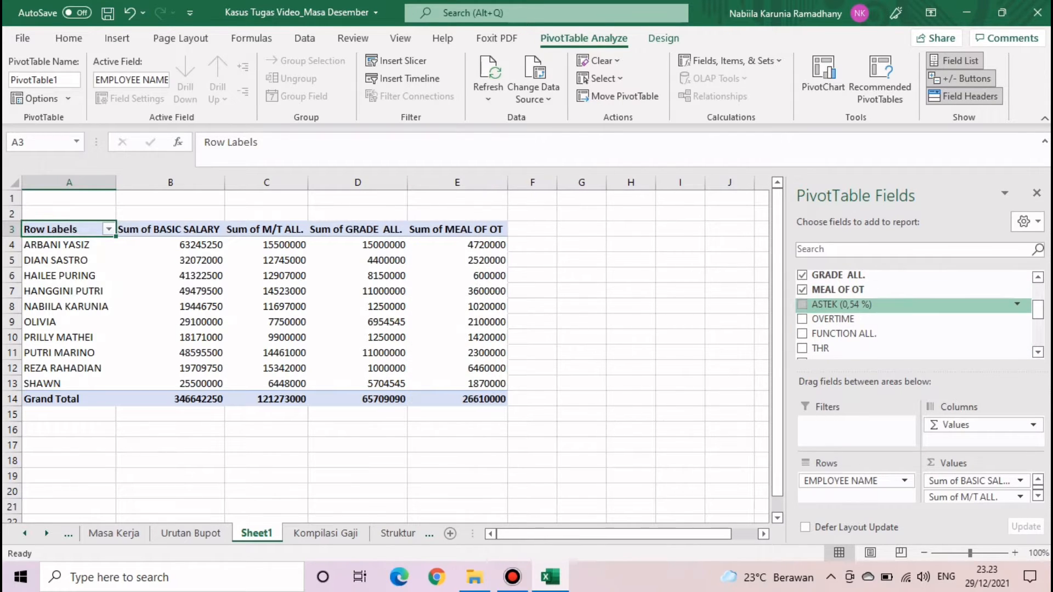
{"action": "left_click", "coordinate": [802, 304]}
{"action": "left_click", "coordinate": [802, 319]}
{"action": "left_click", "coordinate": [802, 334]}
{"action": "scroll", "coordinate": [878, 311], "scroll_direction": "down", "scroll_amount": 1}
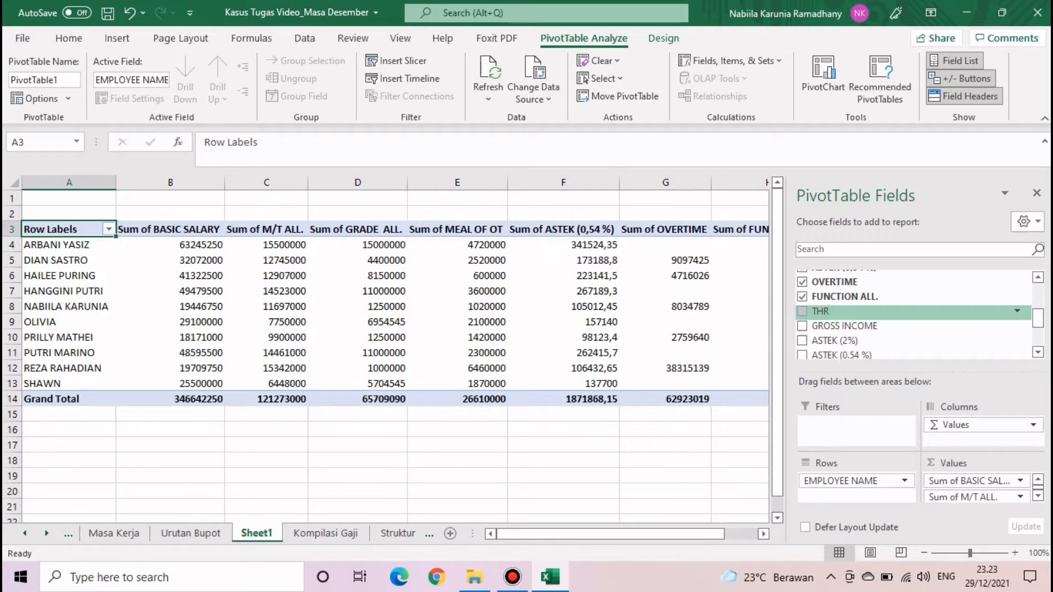
{"action": "left_click", "coordinate": [802, 311]}
{"action": "scroll", "coordinate": [878, 311], "scroll_direction": "down", "scroll_amount": 1}
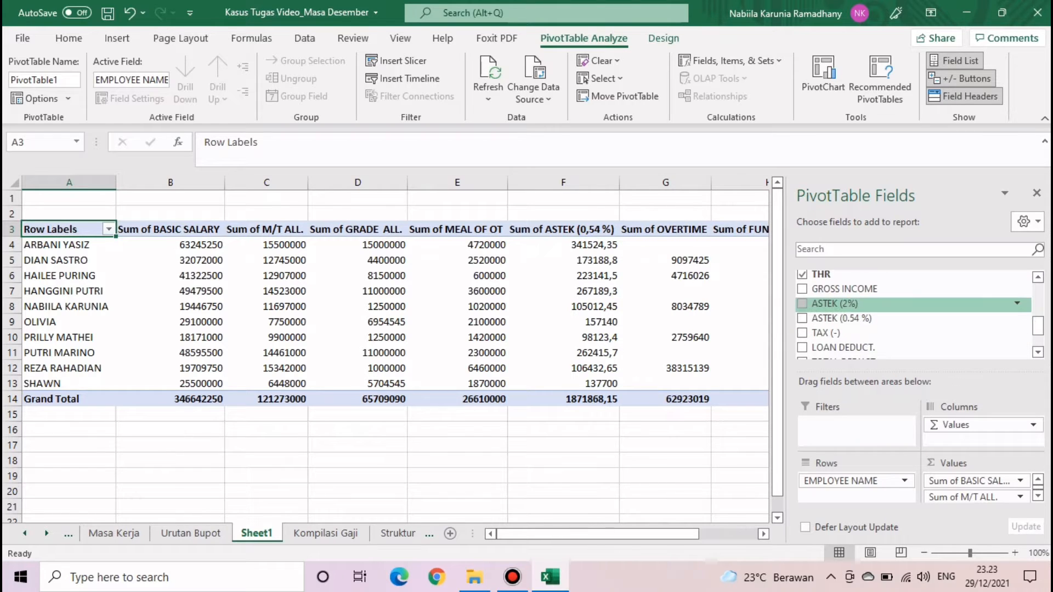
{"action": "scroll", "coordinate": [877, 303], "scroll_direction": "down", "scroll_amount": 2}
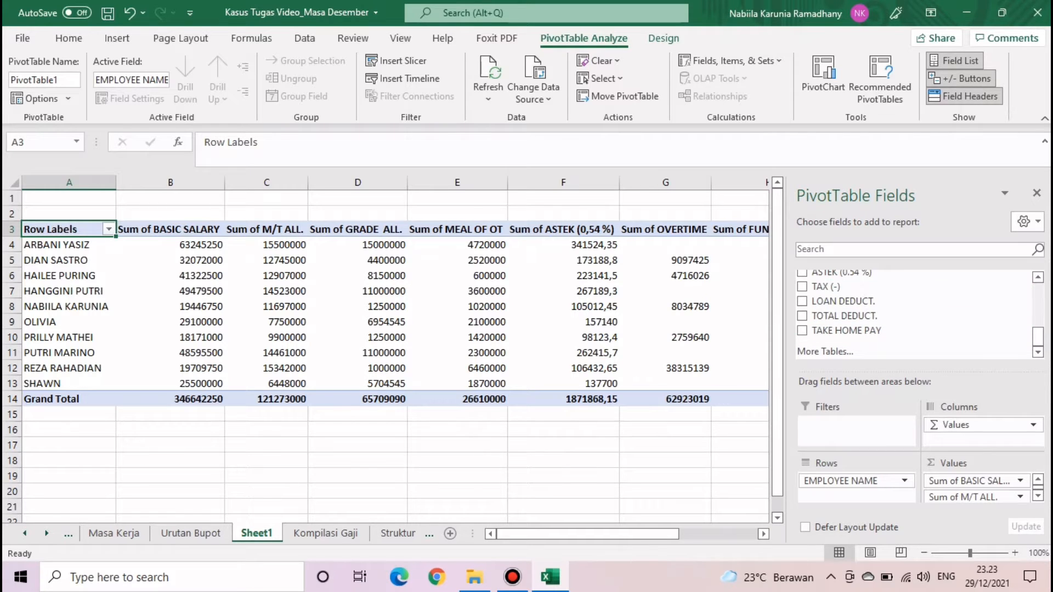
- Select the finished pivot A3:J14 to review it
{"action": "left_click", "coordinate": [564, 429]}
{"action": "mouse_move", "coordinate": [826, 534]}
{"action": "left_mouse_down"}
{"action": "mouse_move", "coordinate": [846, 534]}
{"action": "mouse_move", "coordinate": [825, 533]}
{"action": "left_mouse_up"}
{"action": "left_click_drag", "start_coordinate": [69, 230], "coordinate": [934, 399]}
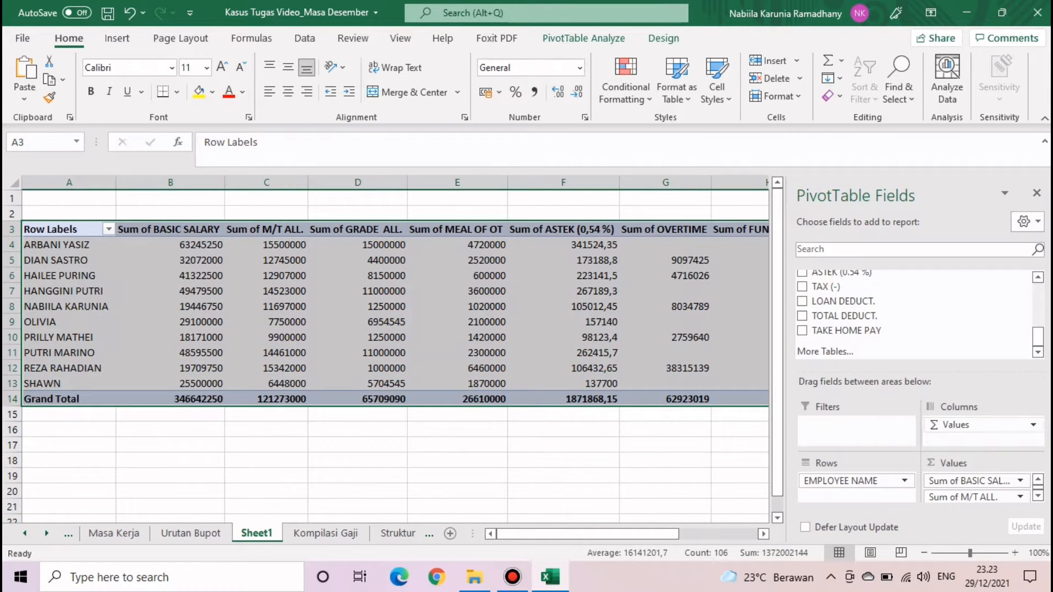
{"action": "scroll", "coordinate": [976, 488], "scroll_direction": "down", "scroll_amount": 3}
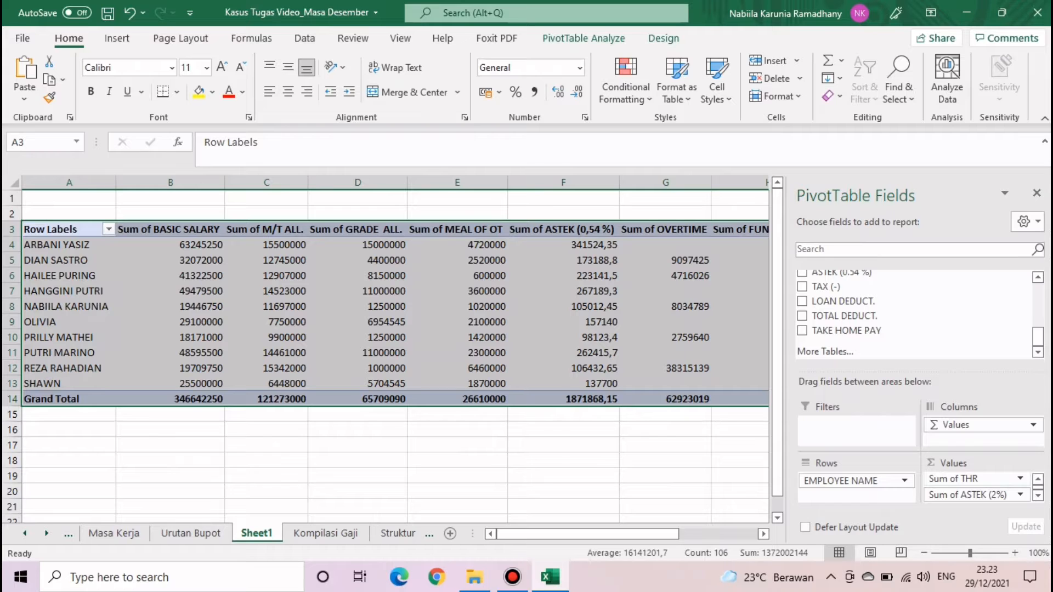
{"action": "left_click", "coordinate": [563, 445]}
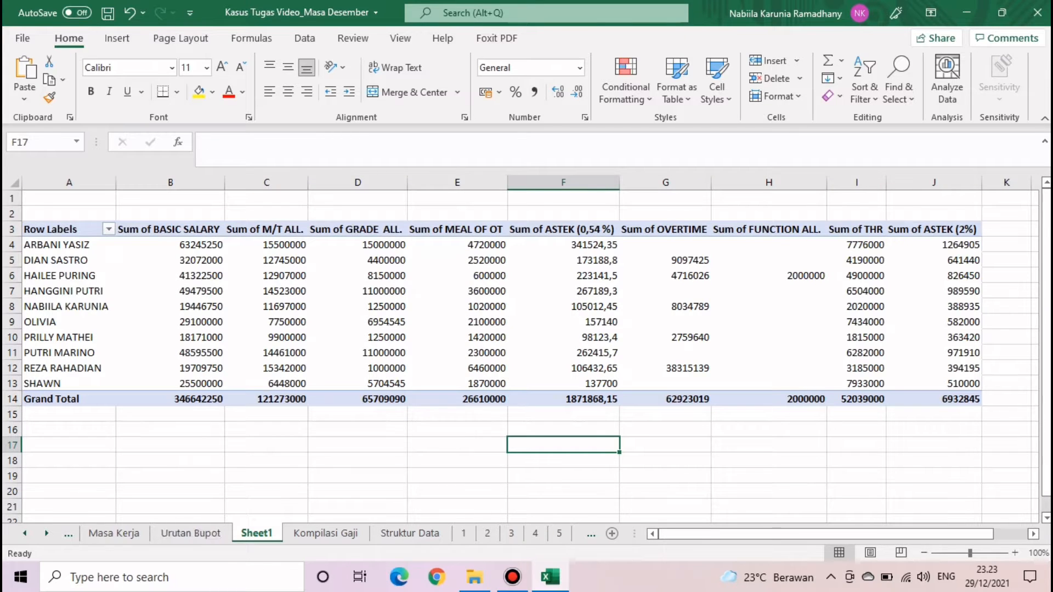
- Type DONE in cell F18 of the Pivot_Gaji sheet, then go to Masa Kerja
{"action": "left_click", "coordinate": [25, 533]}
{"action": "left_click", "coordinate": [24, 533]}
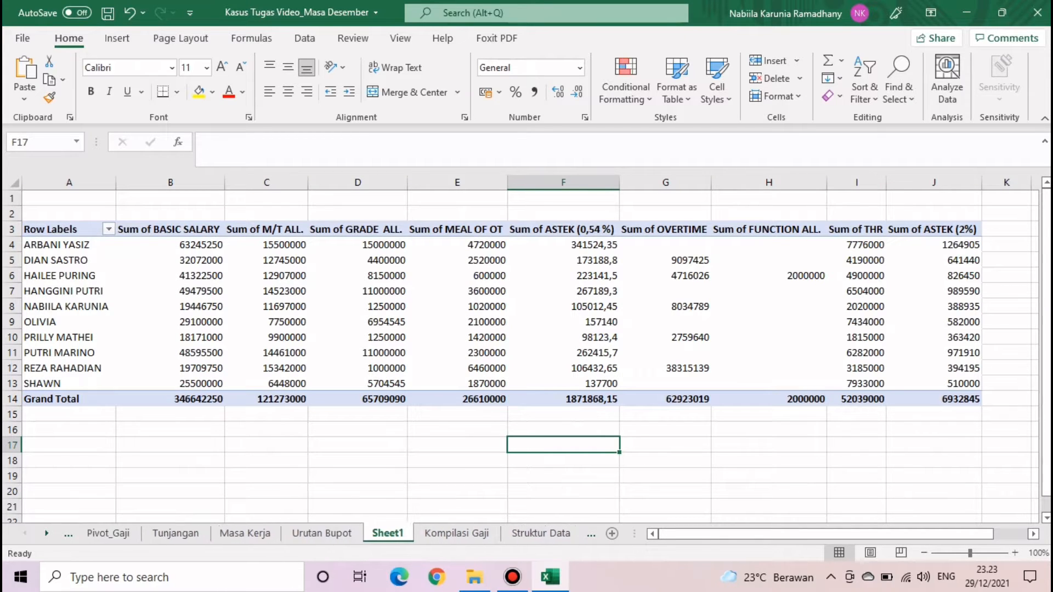
{"action": "left_click", "coordinate": [108, 533]}
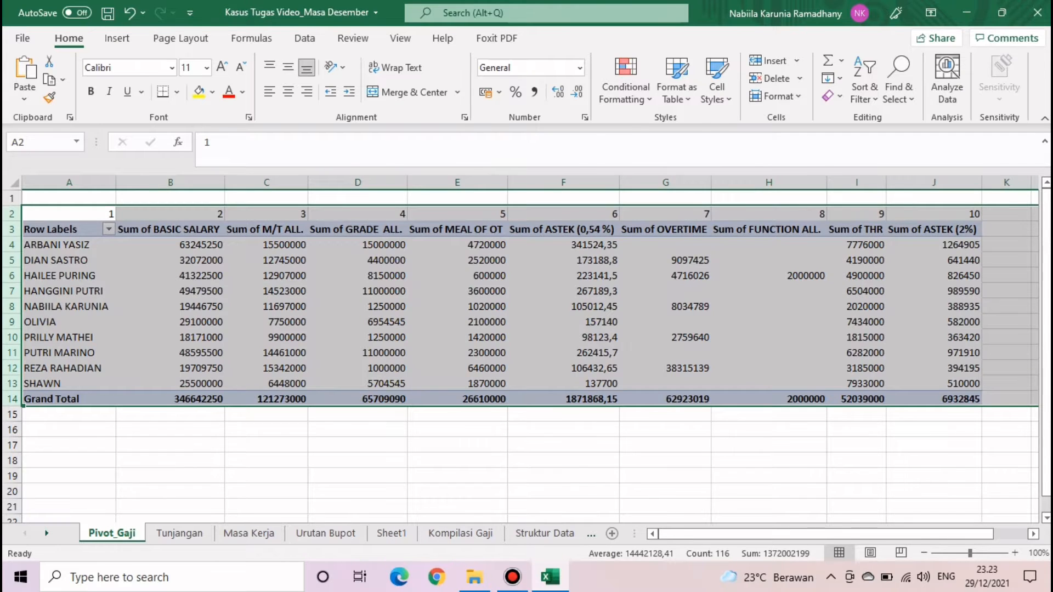
{"action": "left_click", "coordinate": [358, 476]}
{"action": "left_click", "coordinate": [563, 461]}
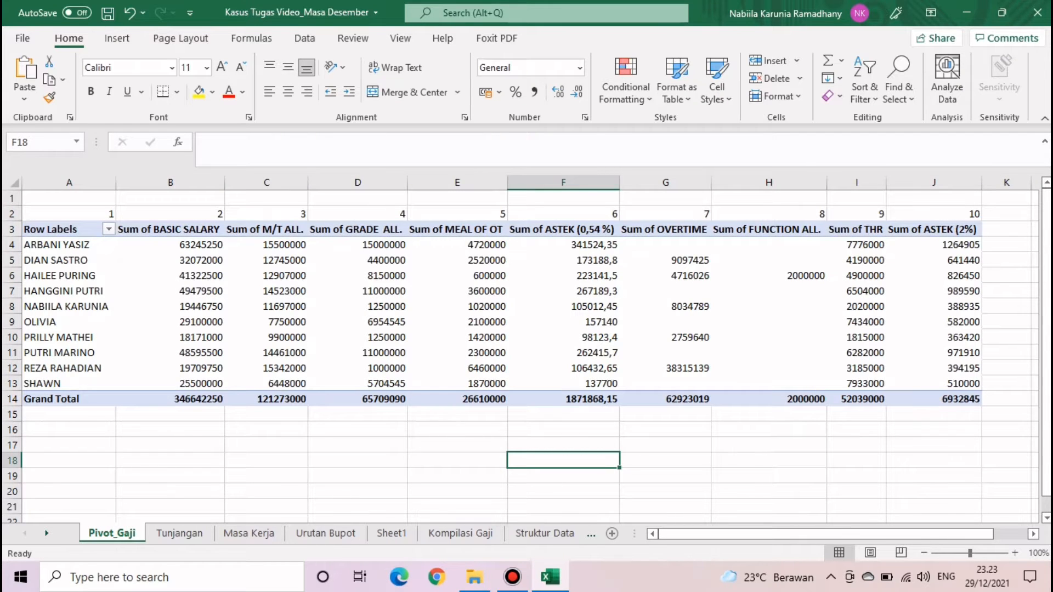
{"action": "type", "text": "DONE"}
{"action": "key", "text": "Return"}
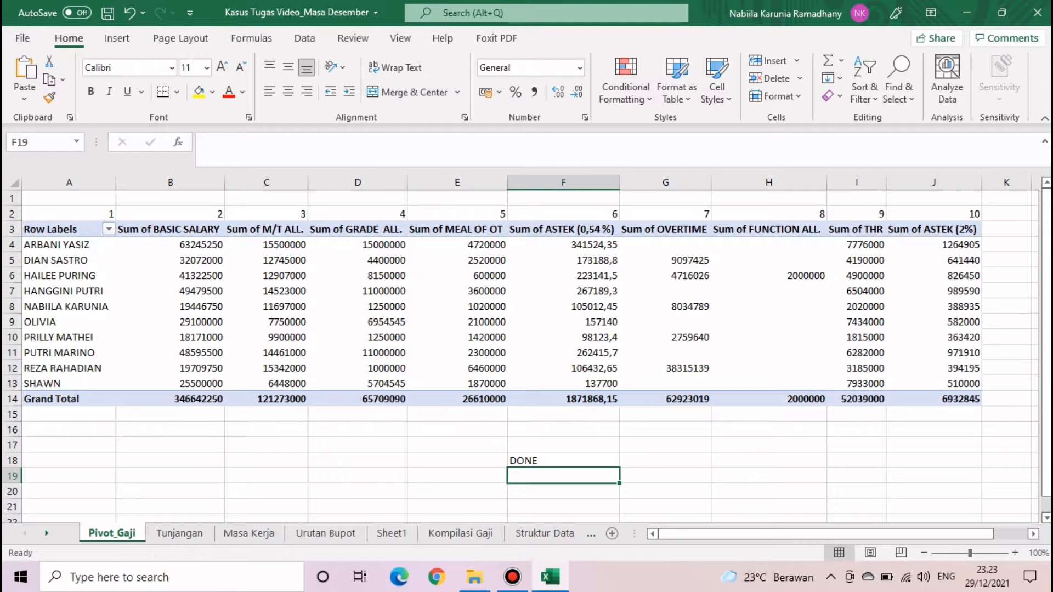
{"action": "left_click", "coordinate": [249, 533]}
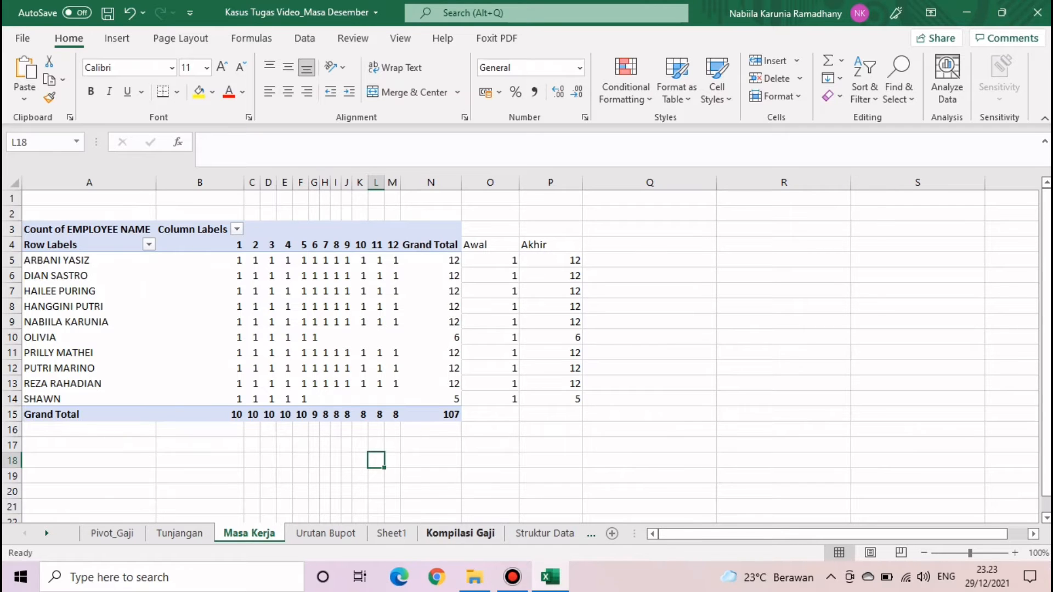
- Create a new-worksheet PivotTable from the Kompilasi Gaji data
{"action": "left_click", "coordinate": [460, 533]}
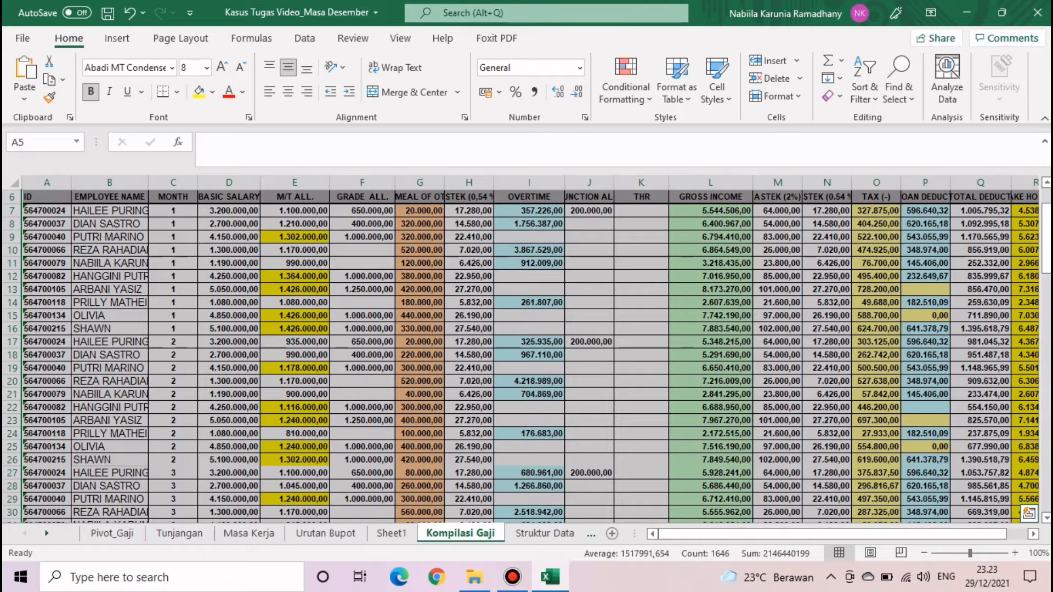
{"action": "left_click", "coordinate": [117, 38]}
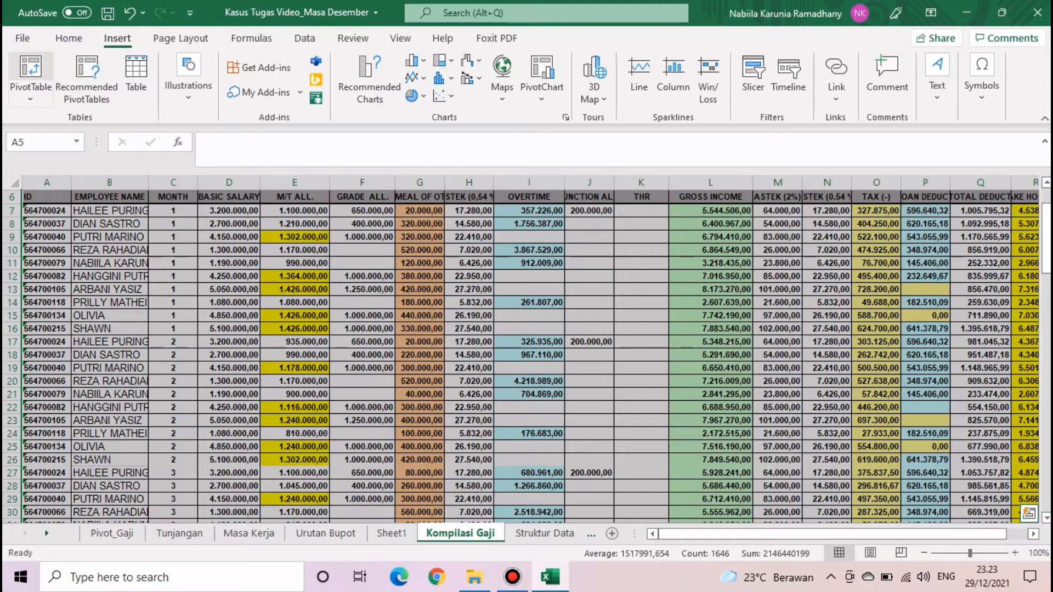
{"action": "left_click", "coordinate": [31, 68]}
{"action": "left_click", "coordinate": [404, 300]}
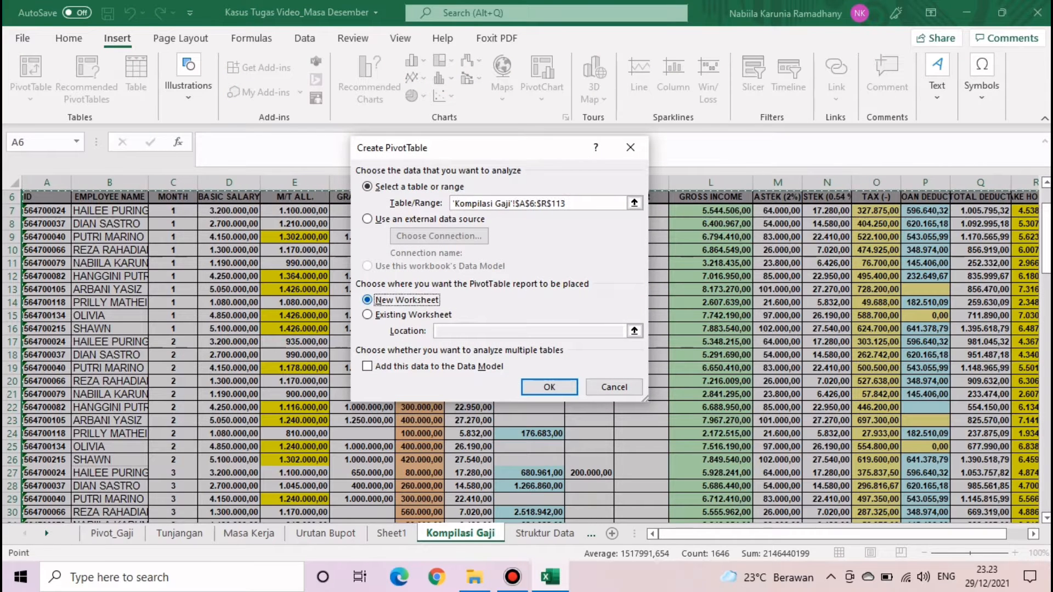
{"action": "left_click", "coordinate": [549, 387]}
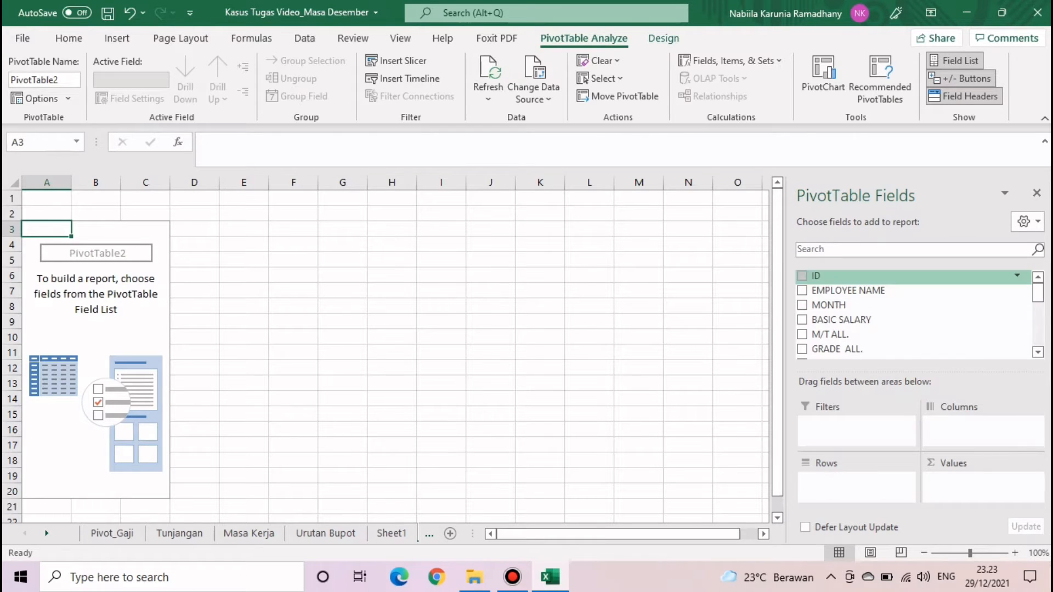
- Count EMPLOYEE NAME per employee row across MONTH columns 1–12, then review A3:N15
{"action": "left_click_drag", "start_coordinate": [848, 290], "coordinate": [982, 485]}
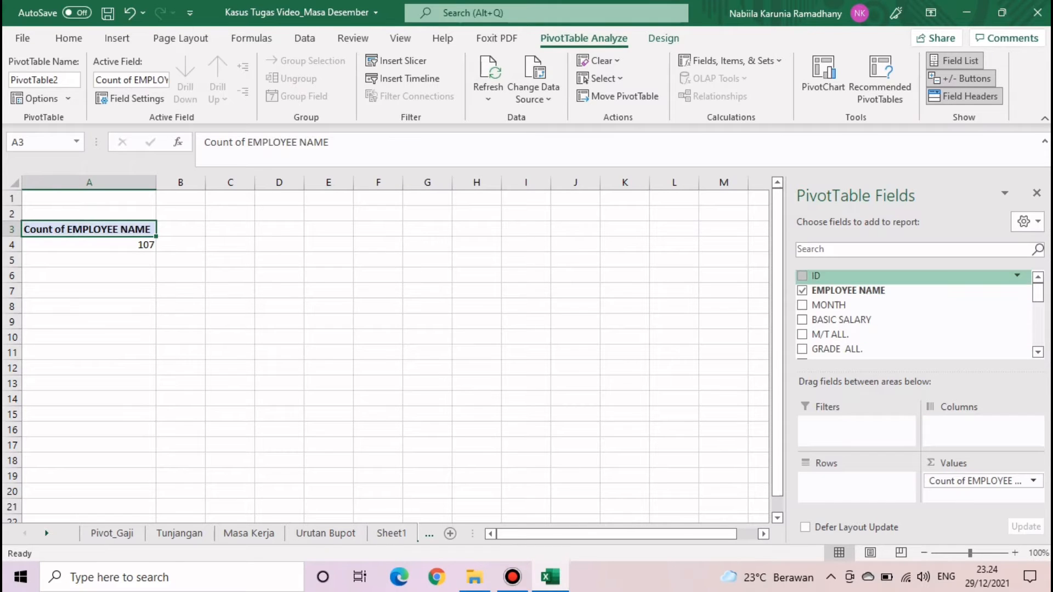
{"action": "left_click_drag", "start_coordinate": [848, 290], "coordinate": [856, 483]}
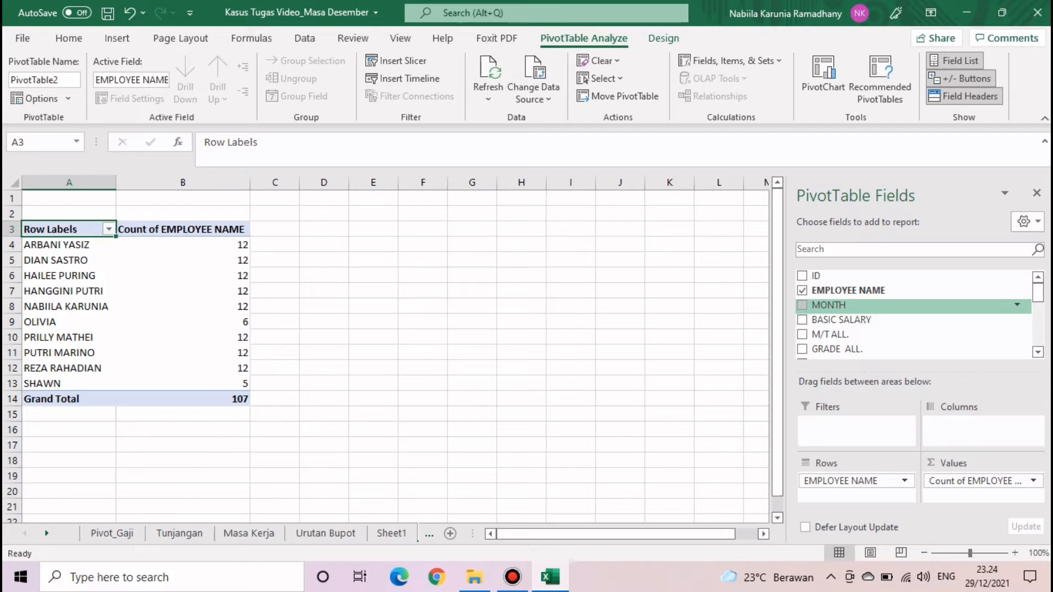
{"action": "left_click_drag", "start_coordinate": [828, 305], "coordinate": [982, 425]}
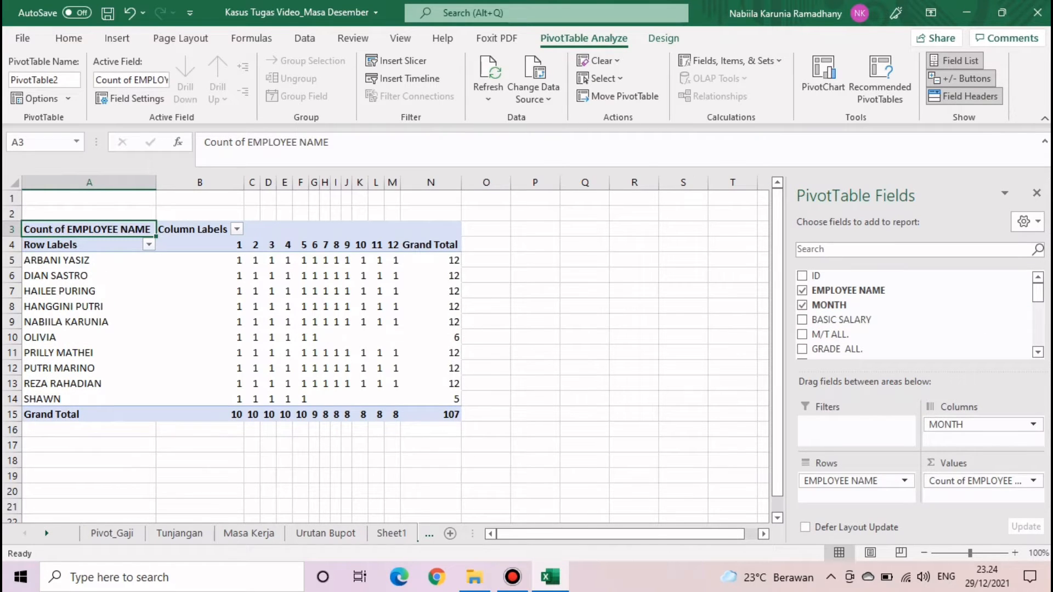
{"action": "left_click", "coordinate": [536, 244]}
{"action": "left_click_drag", "start_coordinate": [89, 229], "coordinate": [433, 414]}
{"action": "left_click", "coordinate": [733, 399]}
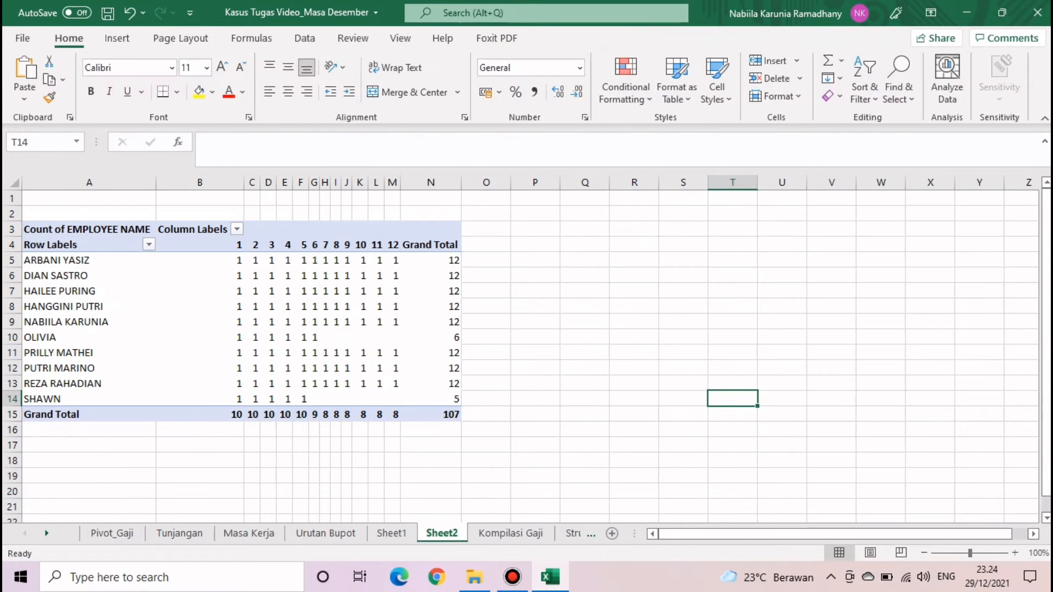
- Check the Awal and Akhir values on Masa Kerja, including OLIVIA's Akhir 6 and SHAWN's 5
{"action": "left_click", "coordinate": [249, 533]}
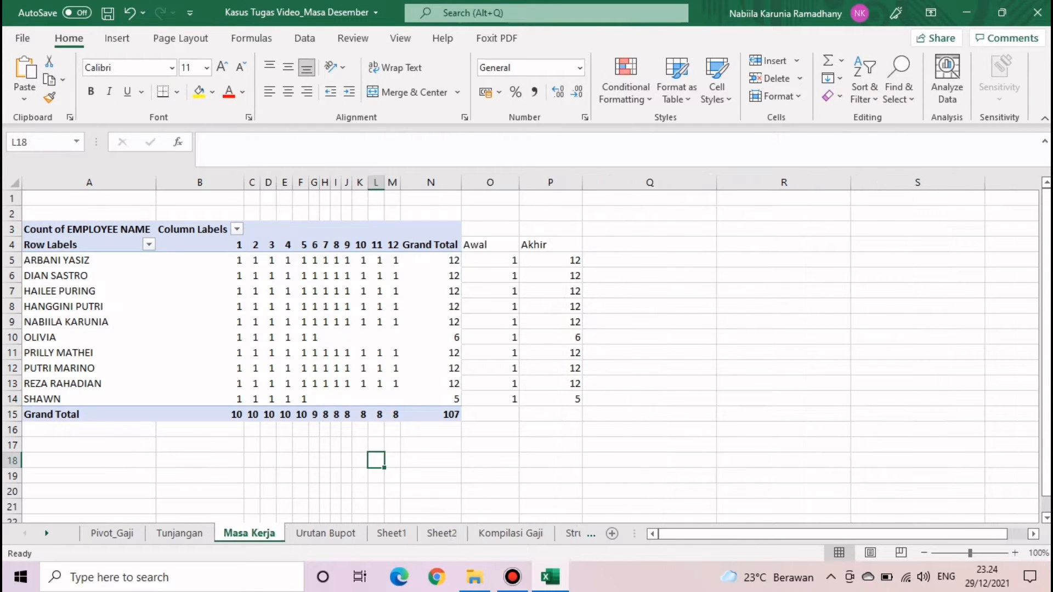
{"action": "left_click", "coordinate": [490, 245]}
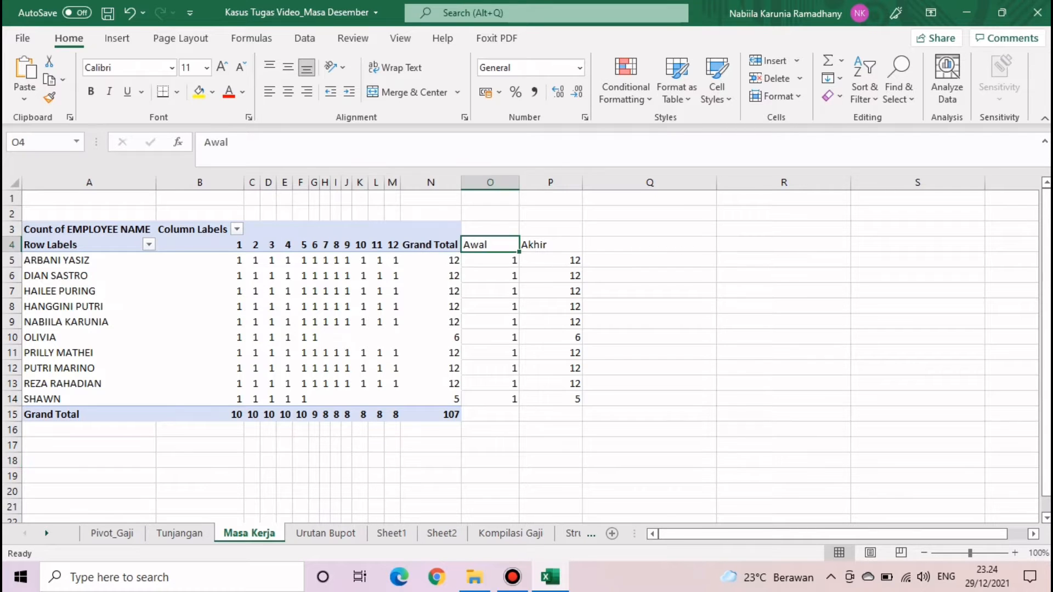
{"action": "left_click", "coordinate": [550, 245]}
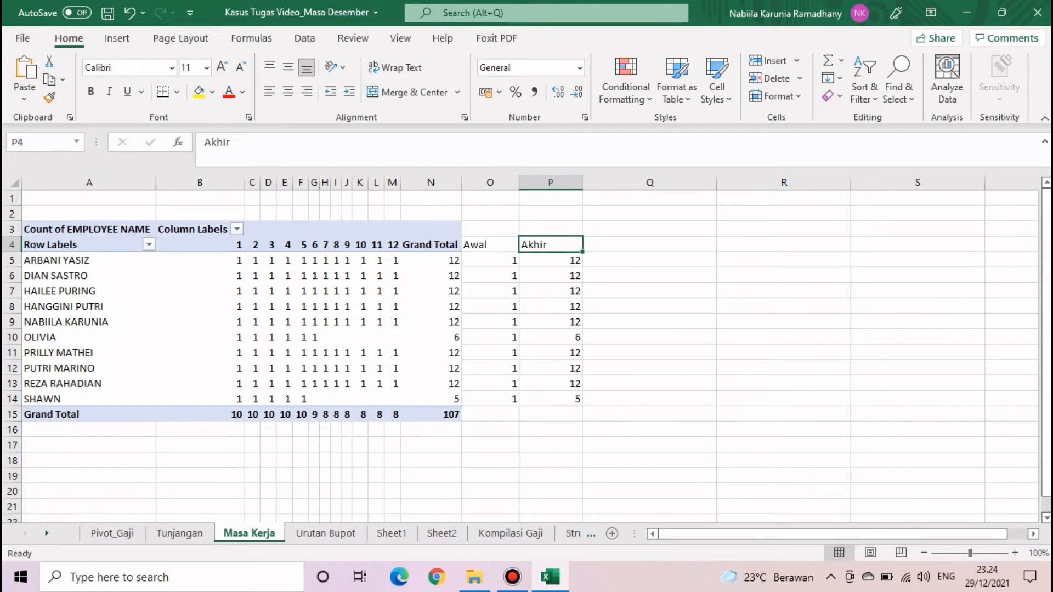
{"action": "left_click", "coordinate": [490, 260]}
{"action": "left_click", "coordinate": [200, 260]}
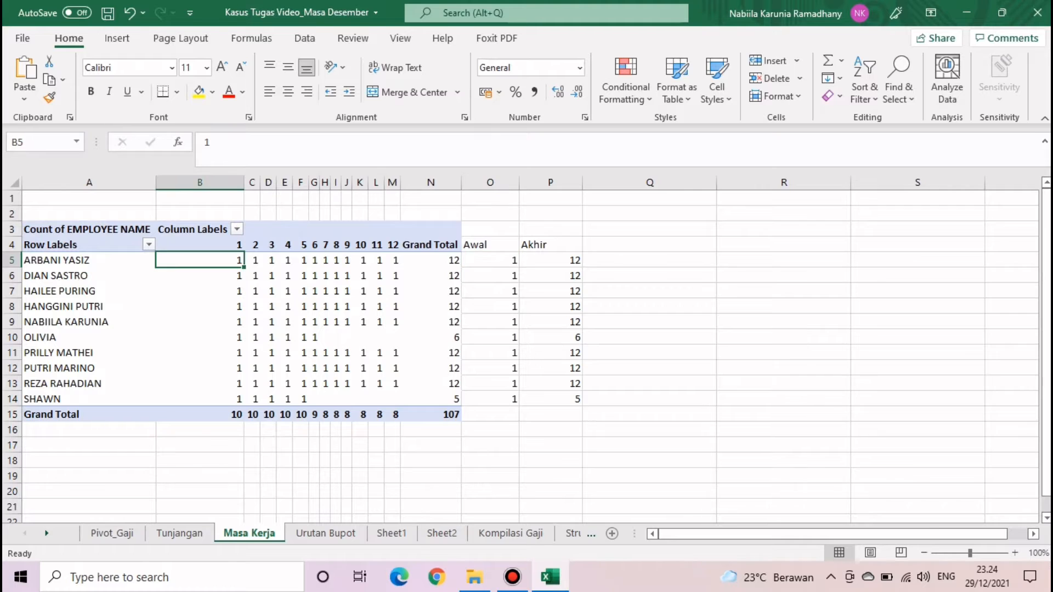
{"action": "left_click", "coordinate": [550, 260]}
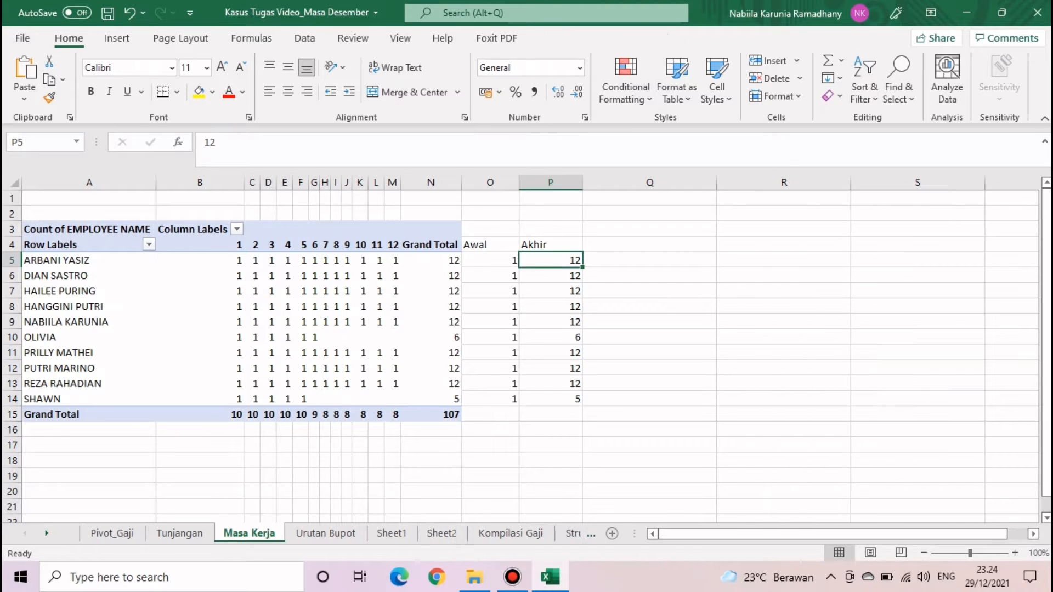
{"action": "left_click", "coordinate": [315, 337]}
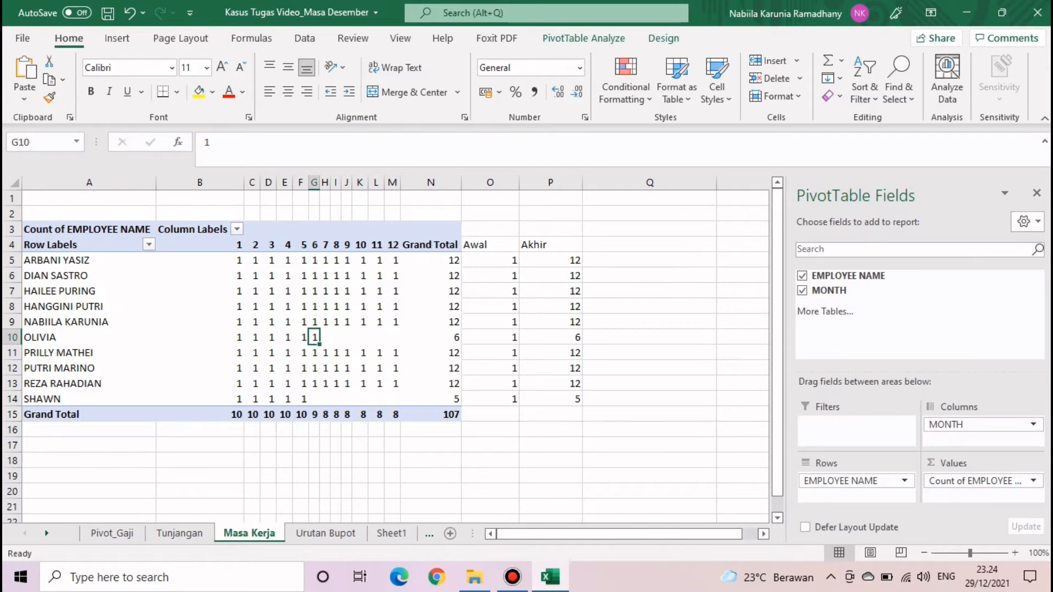
{"action": "left_click", "coordinate": [490, 337]}
{"action": "left_click", "coordinate": [550, 337]}
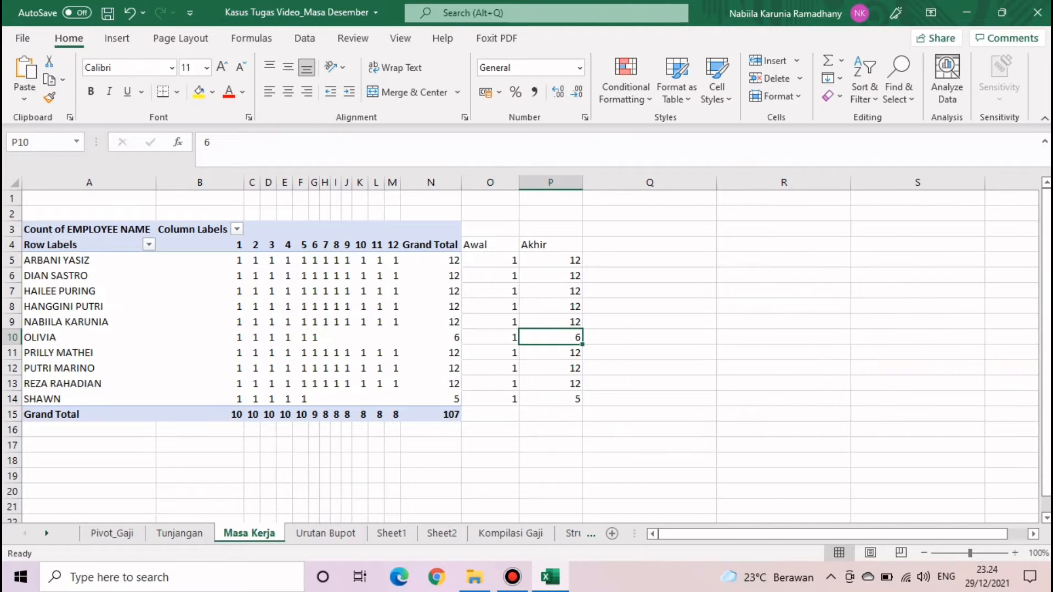
{"action": "left_click", "coordinate": [489, 399]}
{"action": "left_click", "coordinate": [550, 399]}
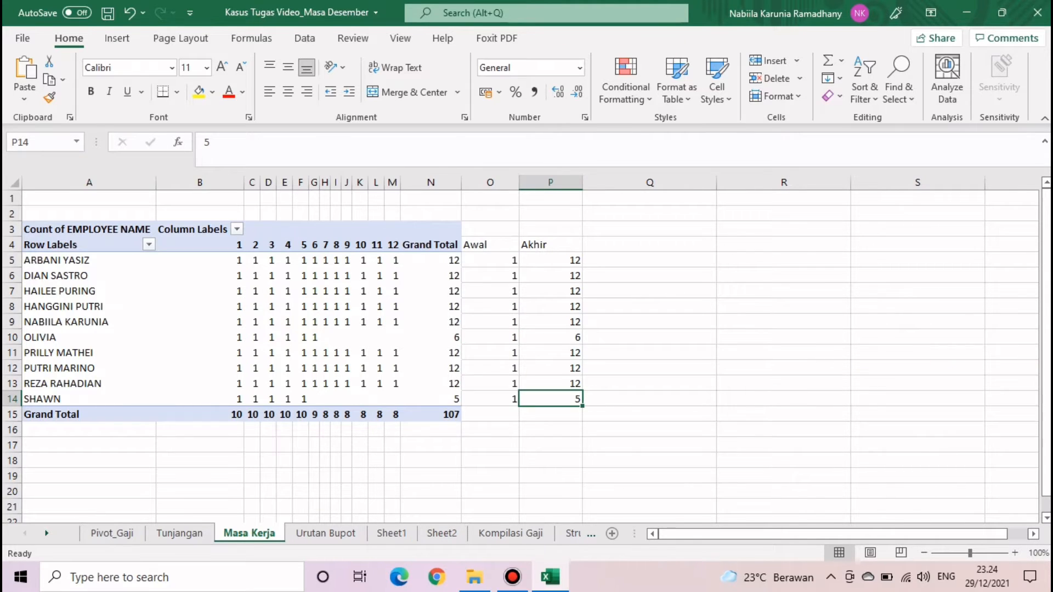
- Enter 'done' in Q10 beside OLIVIA's row and move to the Urutan Bupot sheet
{"action": "left_click", "coordinate": [649, 338]}
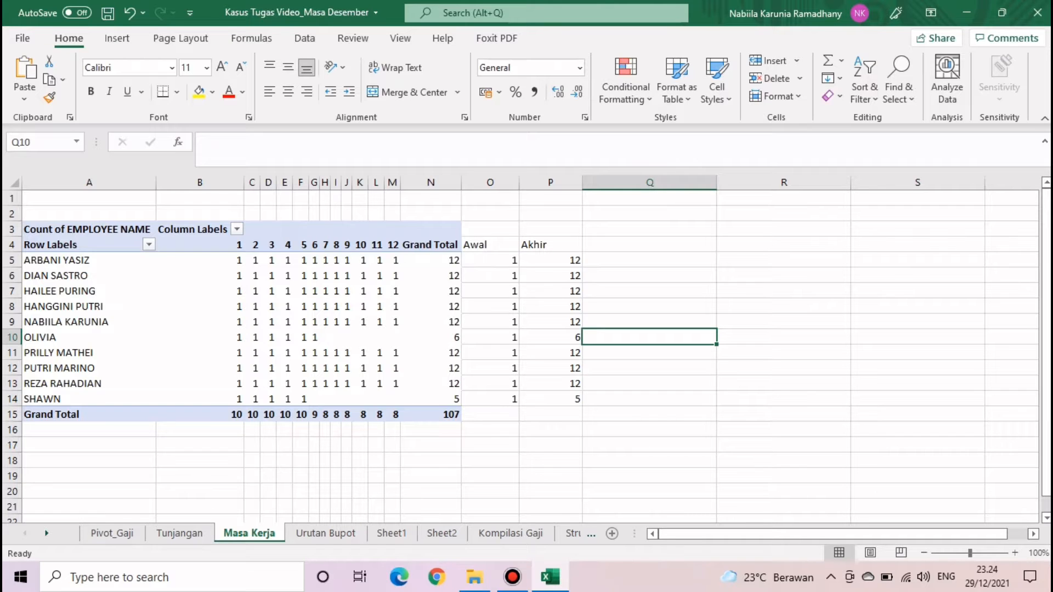
{"action": "type", "text": "done"}
{"action": "key", "text": "Return"}
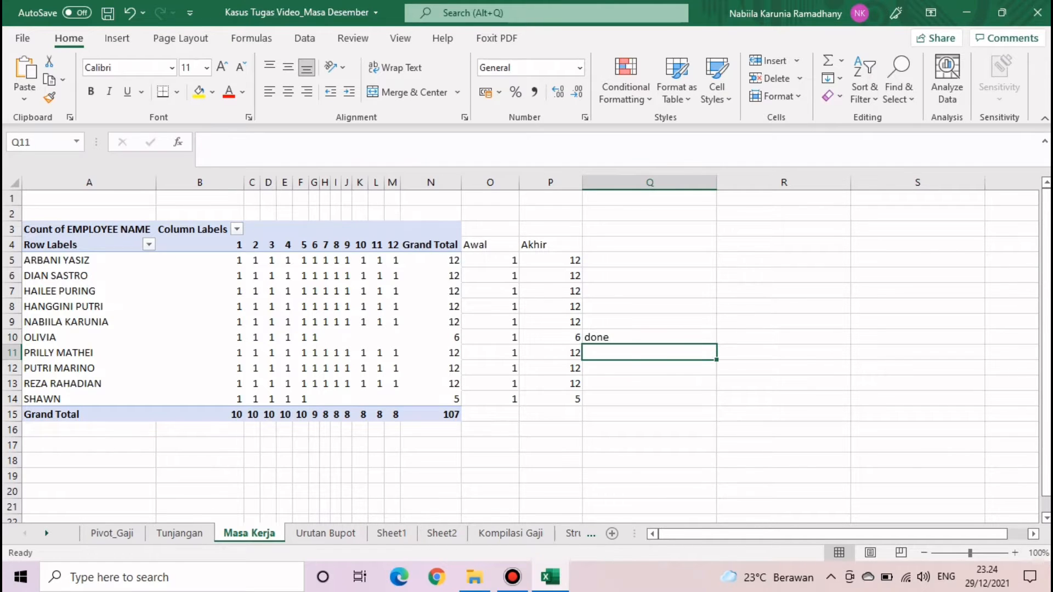
{"action": "key", "text": "ctrl+Page_Down"}
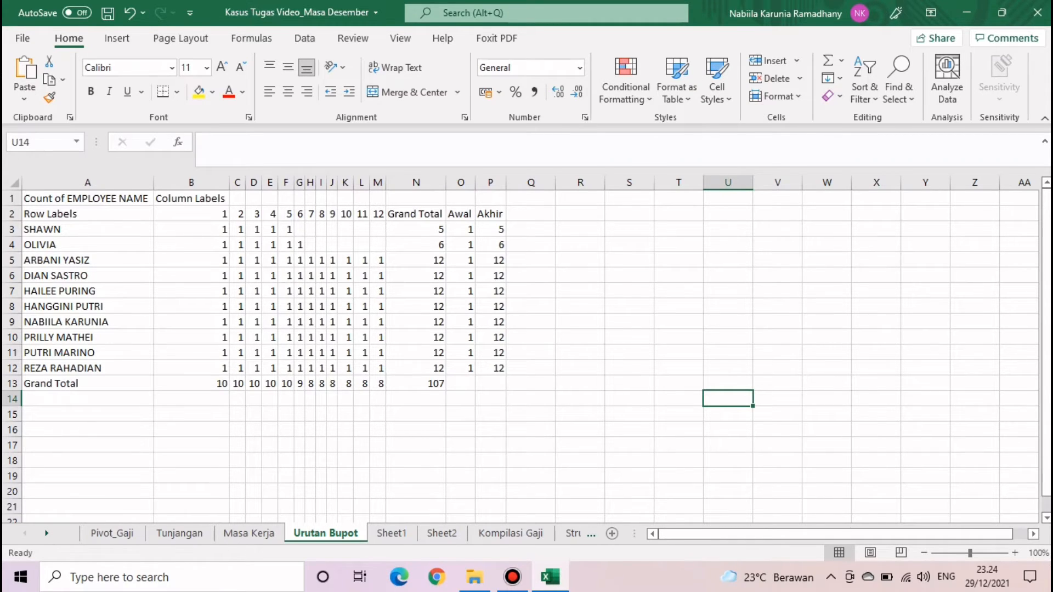
- Review the Awal and Akhir values, then go through Masa Kerja and Struktur Data to Sheet2's month-count pivot
{"action": "left_click_drag", "start_coordinate": [461, 229], "coordinate": [490, 368]}
{"action": "left_click", "coordinate": [580, 384]}
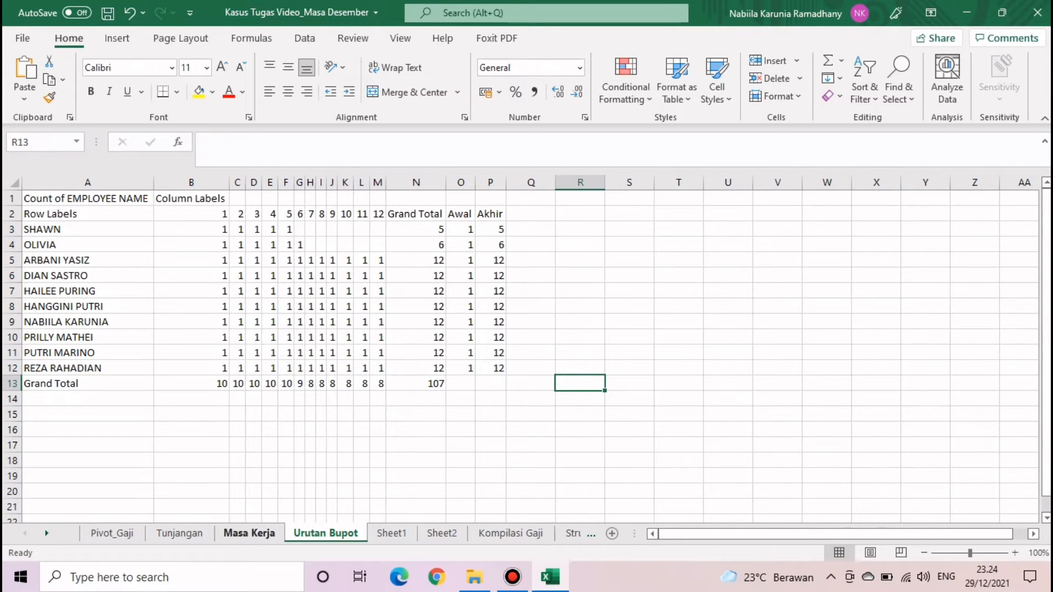
{"action": "left_click", "coordinate": [249, 533]}
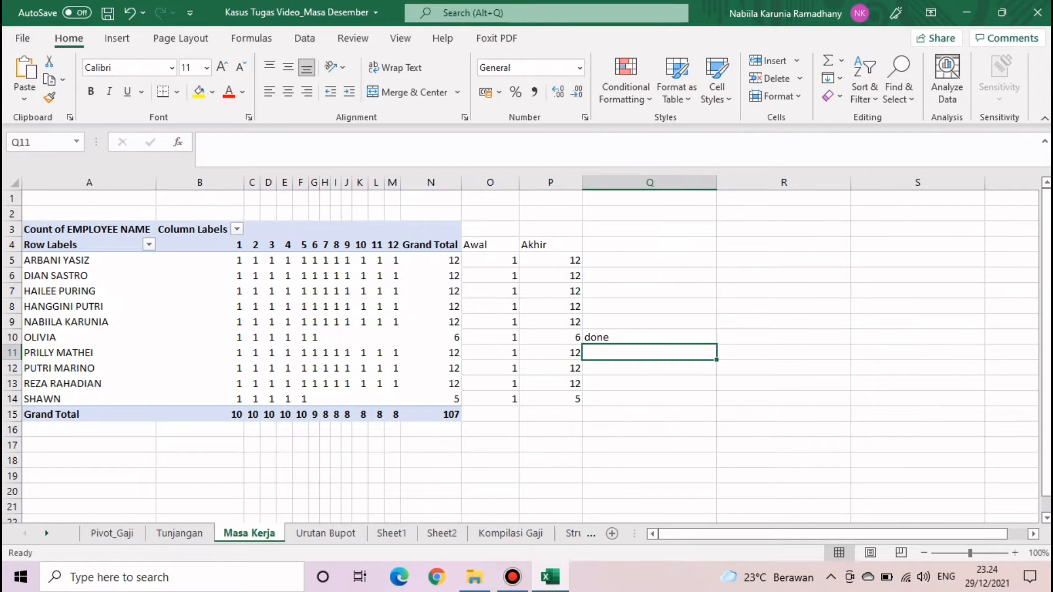
{"action": "left_click", "coordinate": [573, 533]}
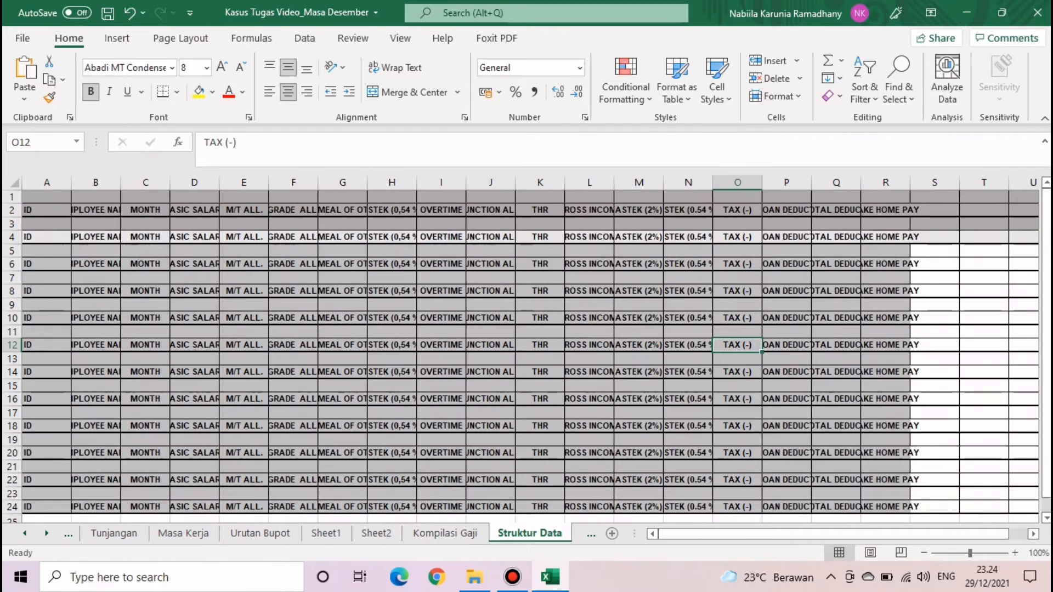
{"action": "left_click", "coordinate": [376, 533]}
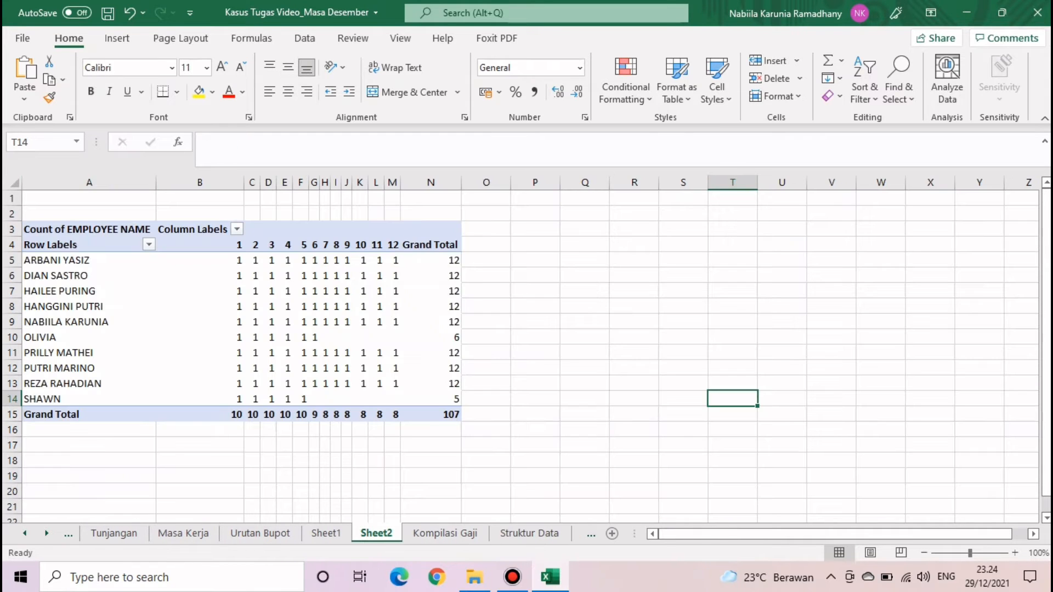
- Copy the Sheet2 pivot table and paste it back over itself as values only
{"action": "left_click_drag", "start_coordinate": [89, 229], "coordinate": [430, 415]}
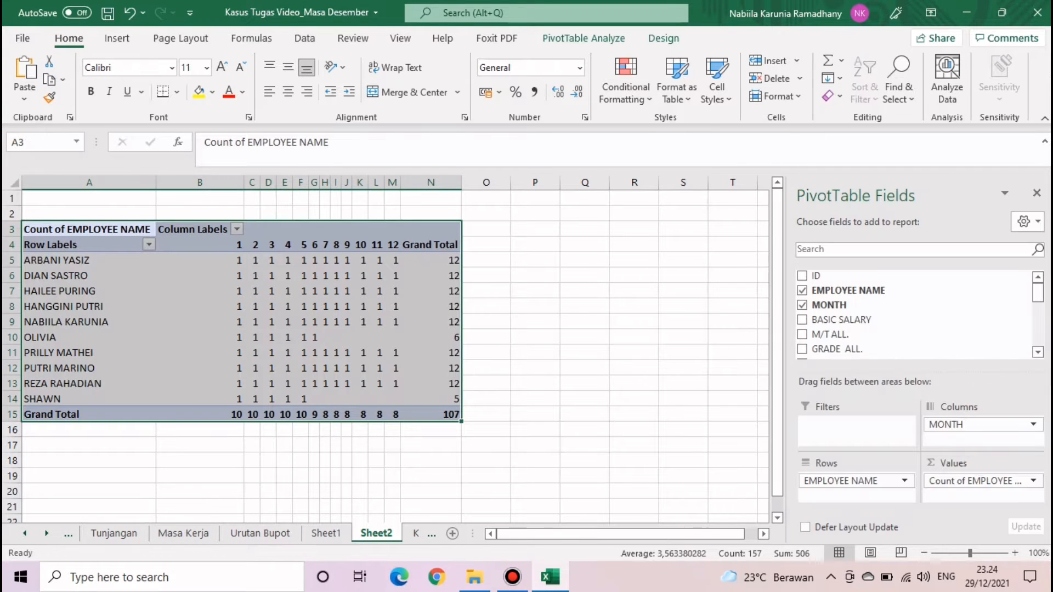
{"action": "key", "text": "ctrl+c"}
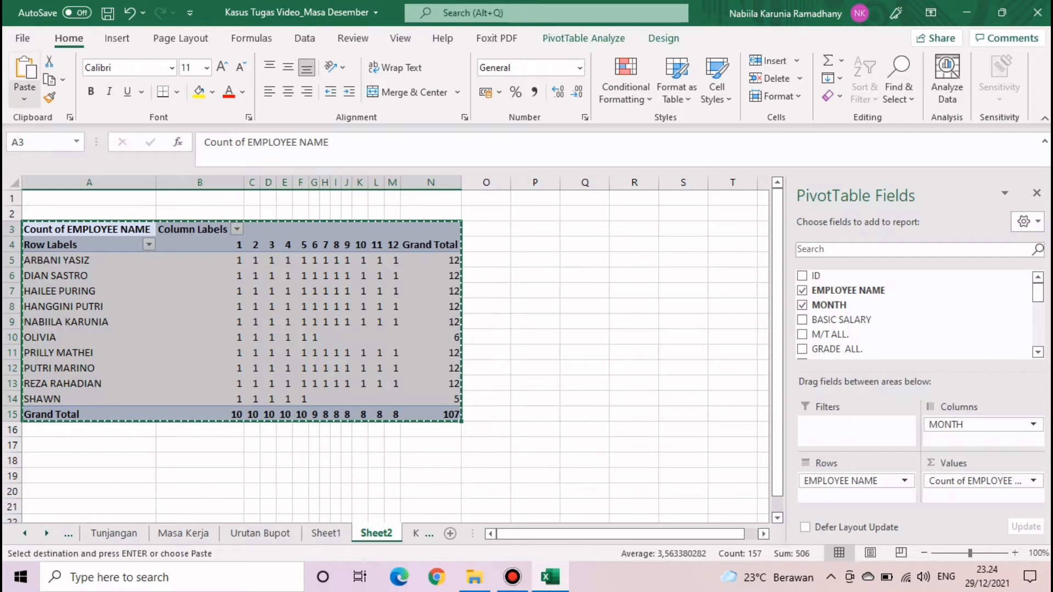
{"action": "left_click", "coordinate": [24, 96]}
{"action": "left_click", "coordinate": [22, 213]}
{"action": "left_click", "coordinate": [487, 275]}
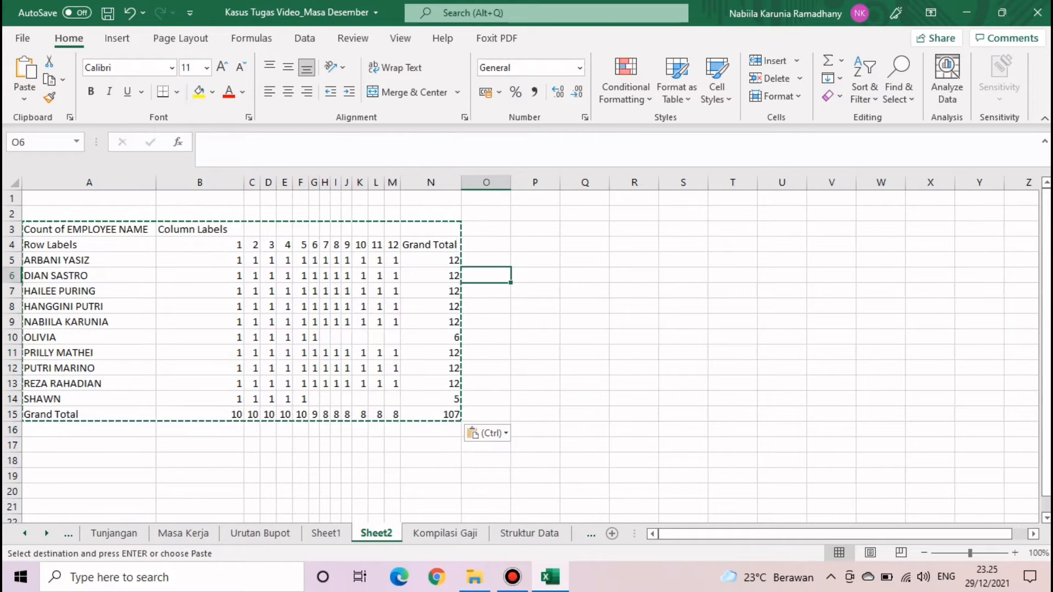
{"action": "key", "text": "Escape"}
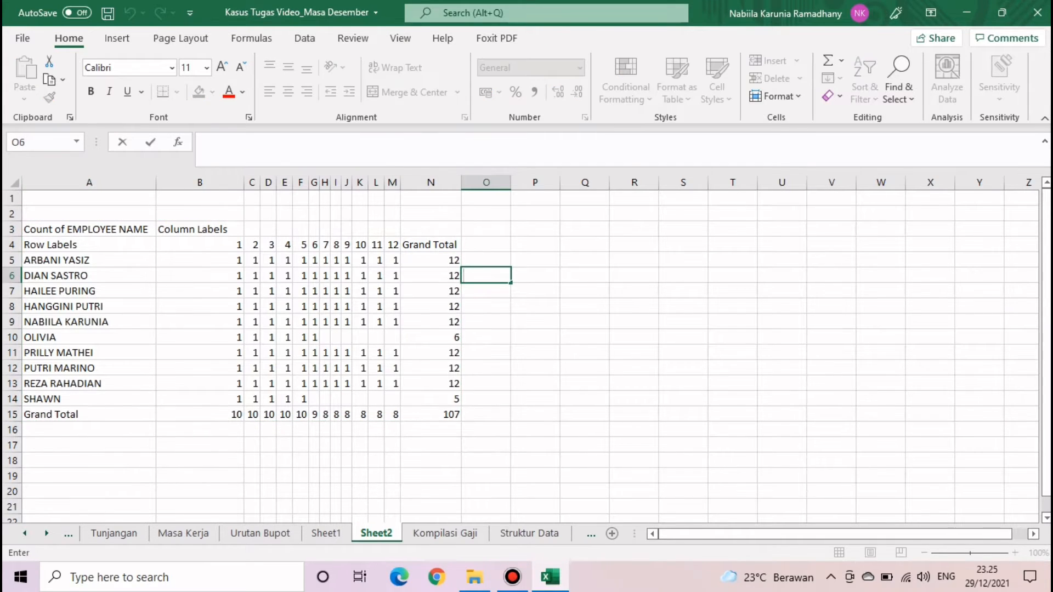
- Select the table range A3:N14, including header rows, for sorting
{"action": "left_click_drag", "start_coordinate": [11, 260], "coordinate": [12, 401]}
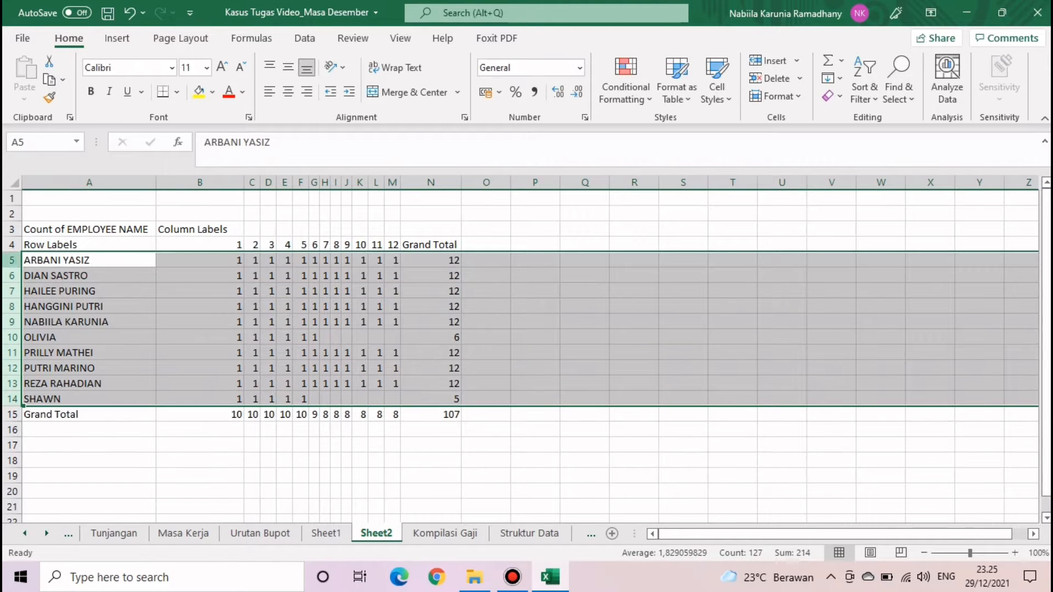
{"action": "left_click_drag", "start_coordinate": [11, 229], "coordinate": [11, 401]}
{"action": "left_click_drag", "start_coordinate": [192, 383], "coordinate": [192, 369]}
{"action": "left_click_drag", "start_coordinate": [89, 229], "coordinate": [438, 403]}
{"action": "left_click", "coordinate": [304, 38]}
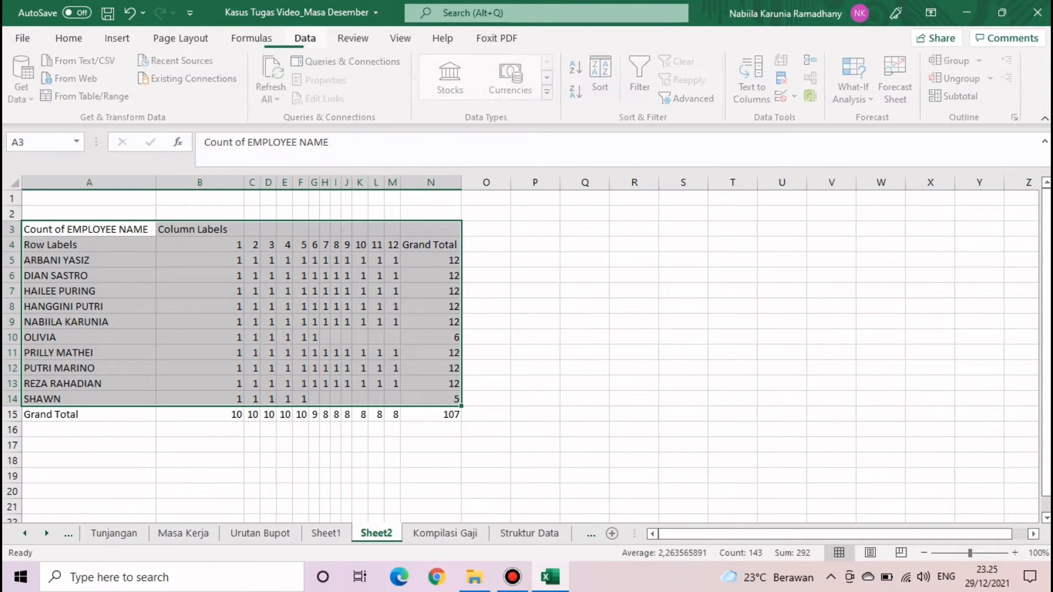
{"action": "left_click", "coordinate": [603, 77]}
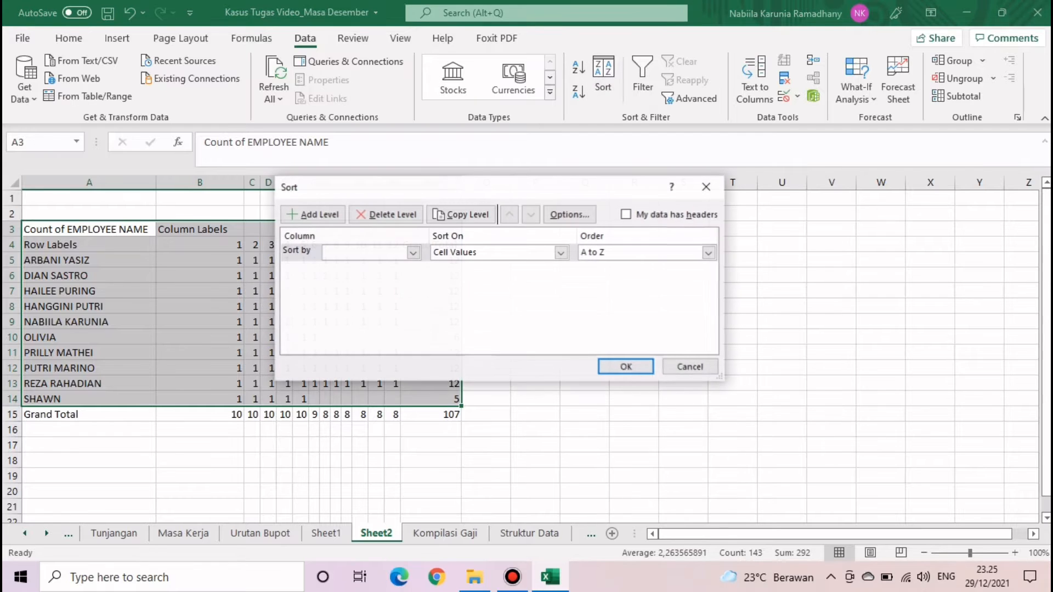
{"action": "left_click", "coordinate": [413, 253]}
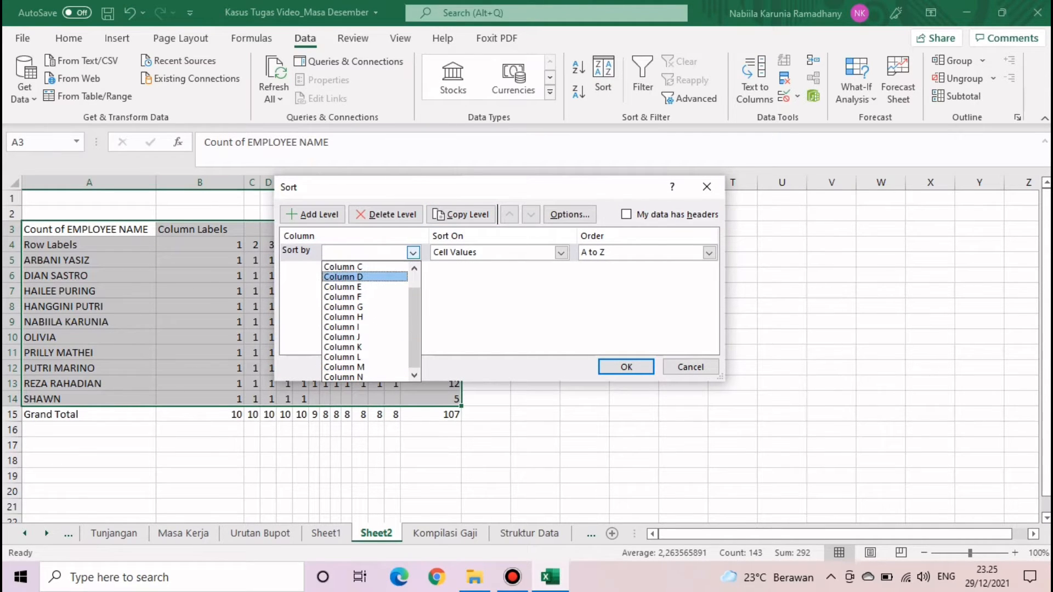
{"action": "left_click", "coordinate": [462, 216]}
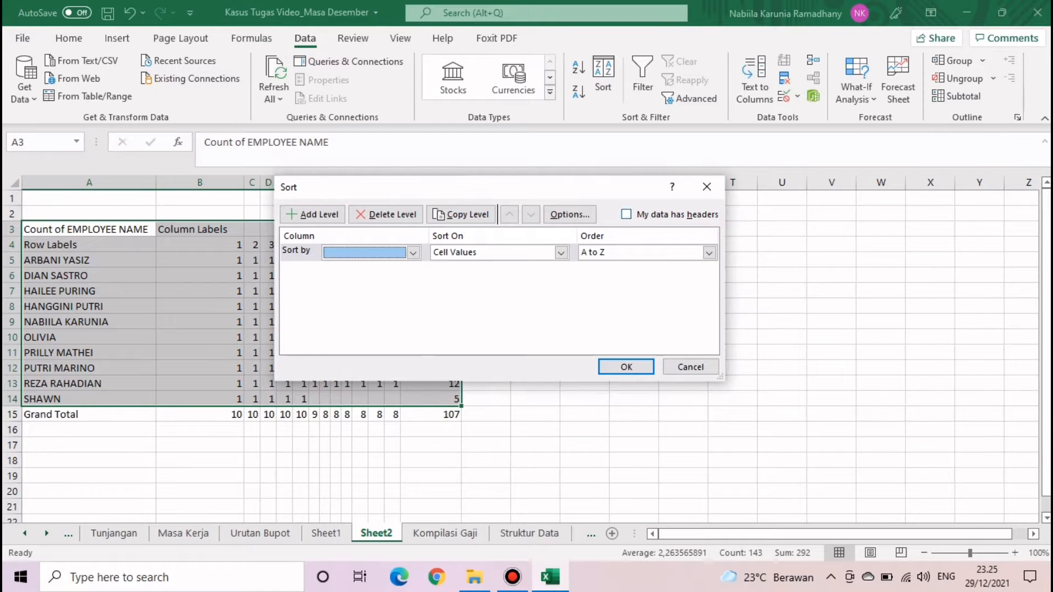
{"action": "left_click", "coordinate": [707, 187]}
{"action": "left_click", "coordinate": [431, 183]}
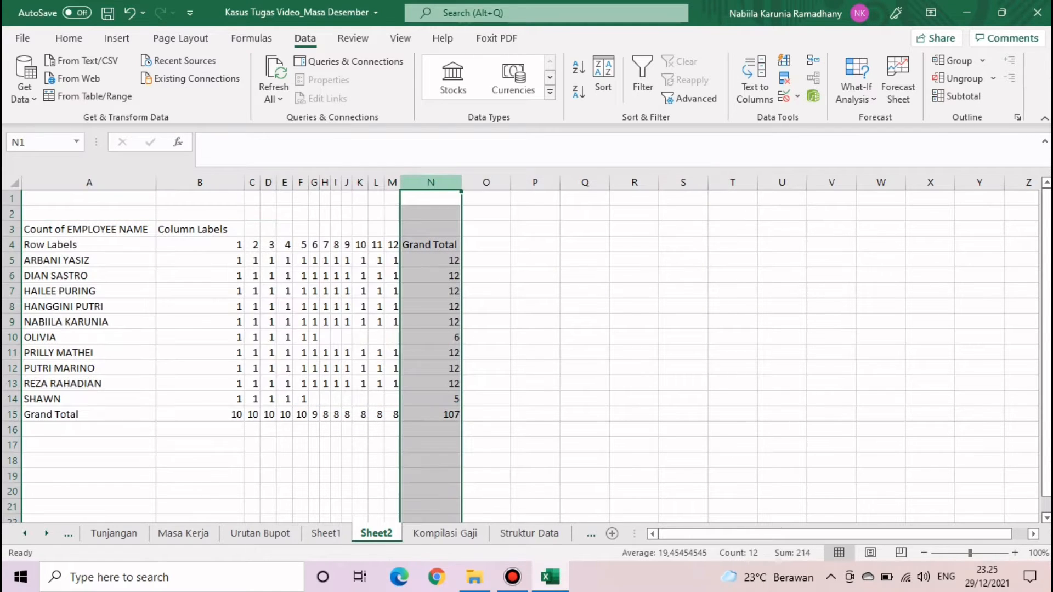
{"action": "left_click", "coordinate": [535, 275]}
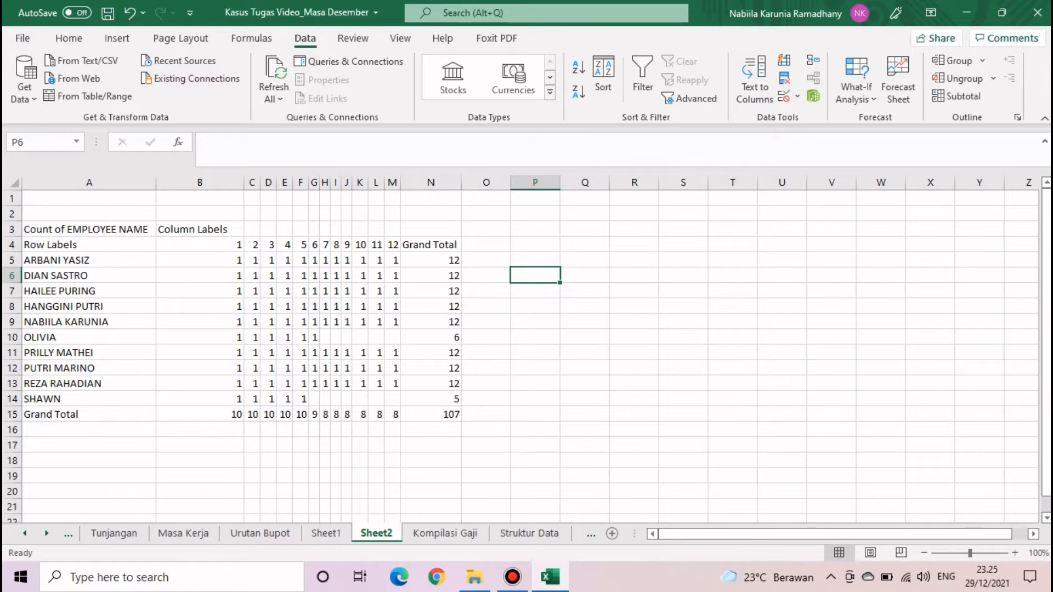
- Delete Sheet2 and Sheet1 from the workbook, confirming each deletion
{"action": "right_click", "coordinate": [378, 533]}
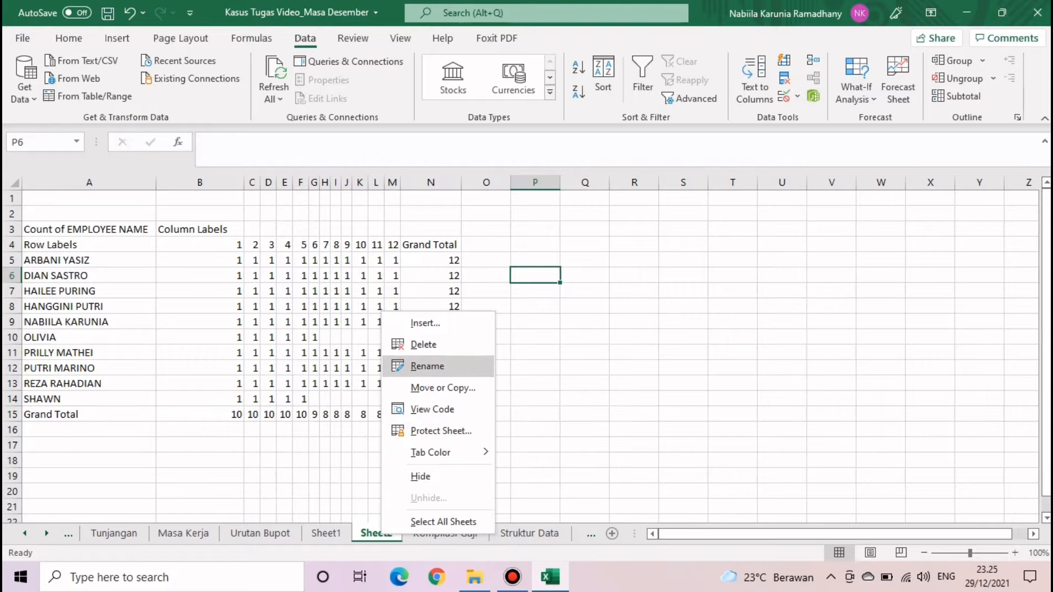
{"action": "left_click", "coordinate": [423, 345]}
{"action": "key", "text": "Return"}
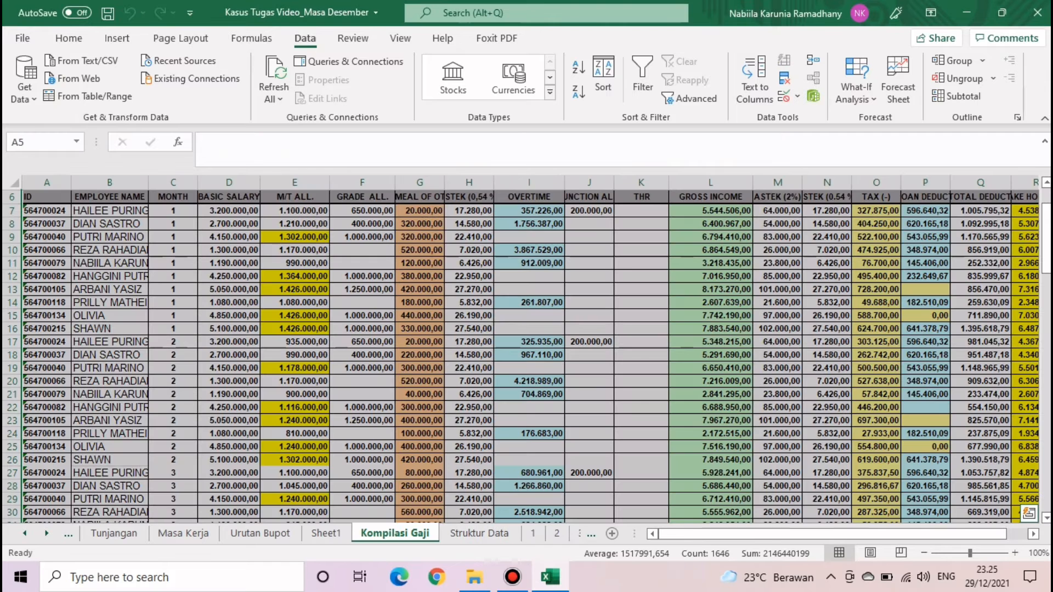
{"action": "right_click", "coordinate": [325, 533]}
{"action": "left_click", "coordinate": [388, 346]}
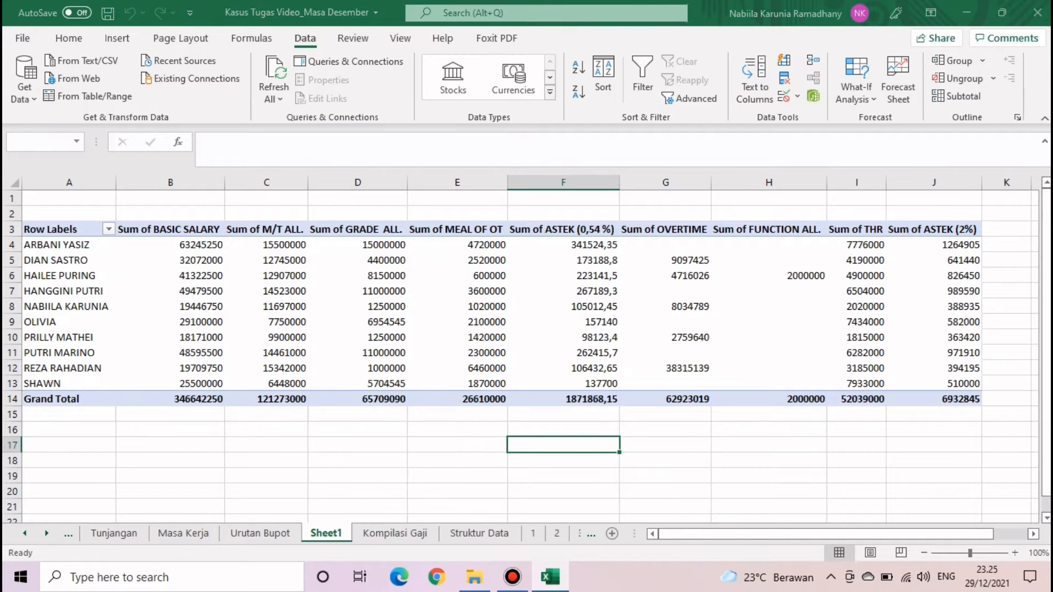
{"action": "left_click", "coordinate": [502, 329]}
- Return to the Masa Kerja sheet and review its pivot with the Awal and Akhir columns
{"action": "left_click", "coordinate": [260, 533]}
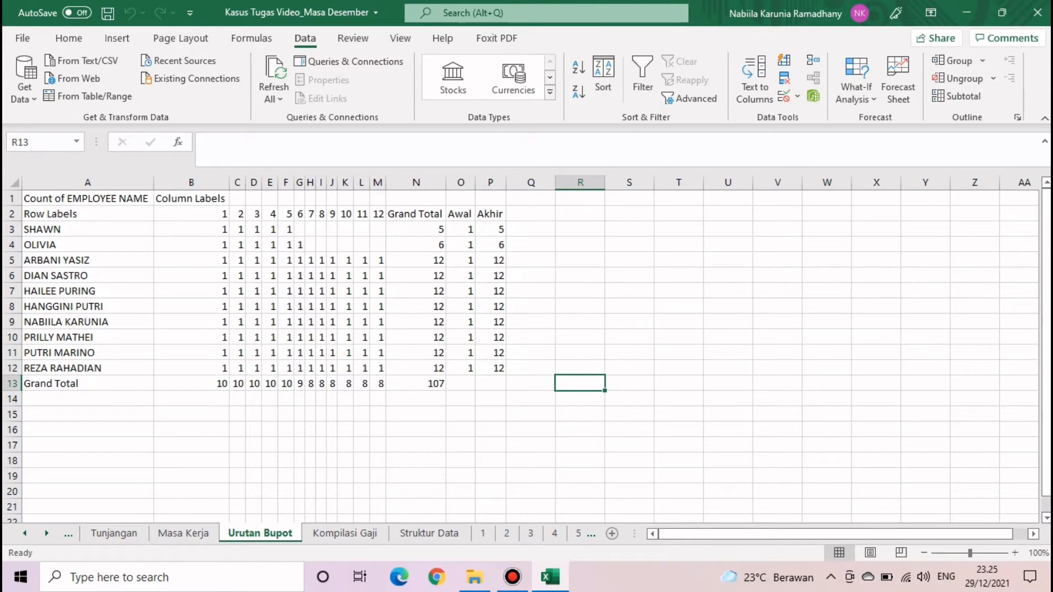
{"action": "left_click", "coordinate": [183, 533]}
{"action": "left_click_drag", "start_coordinate": [89, 229], "coordinate": [551, 415]}
{"action": "left_click", "coordinate": [490, 460]}
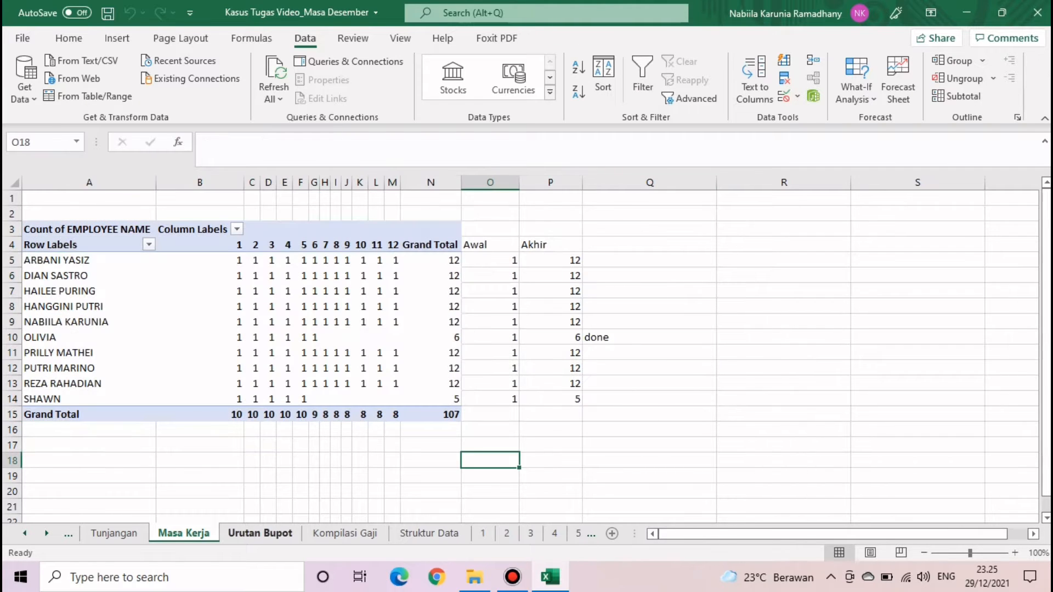
{"action": "right_click", "coordinate": [207, 531]}
- Copy the Masa Kerja sheet as Masa Kerja (2) before the original, then select its table
{"action": "left_click", "coordinate": [263, 384]}
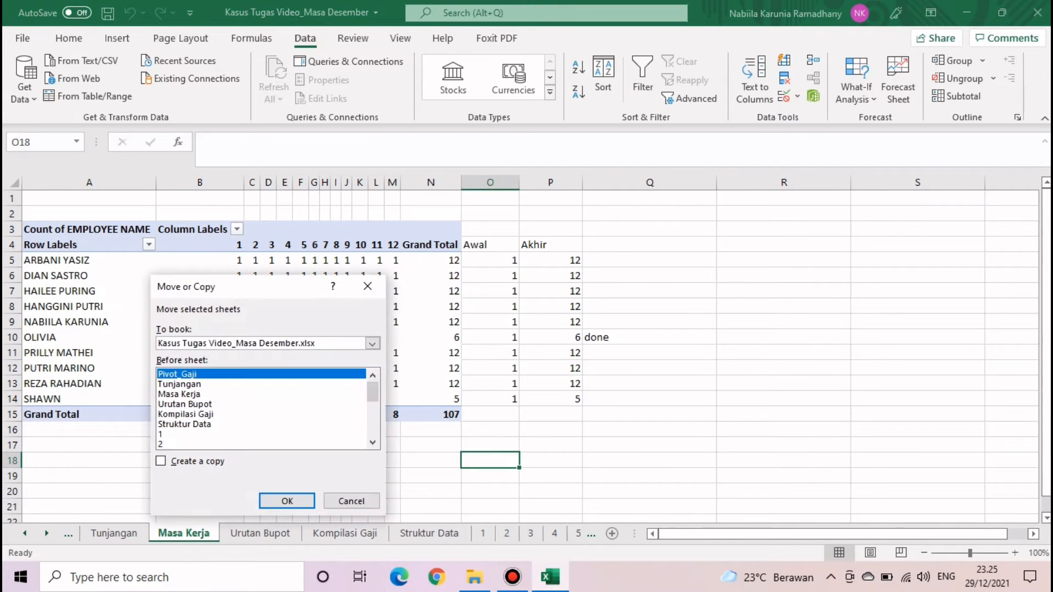
{"action": "left_click", "coordinate": [161, 461]}
{"action": "scroll", "coordinate": [263, 408], "scroll_direction": "down", "scroll_amount": 3}
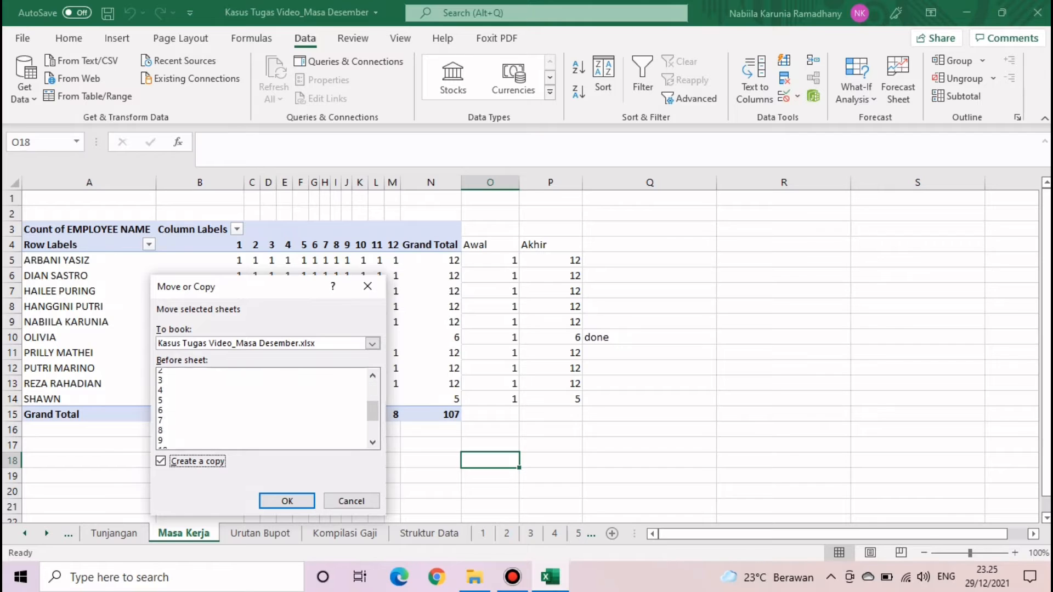
{"action": "scroll", "coordinate": [264, 409], "scroll_direction": "up", "scroll_amount": 3}
{"action": "left_click", "coordinate": [180, 394]}
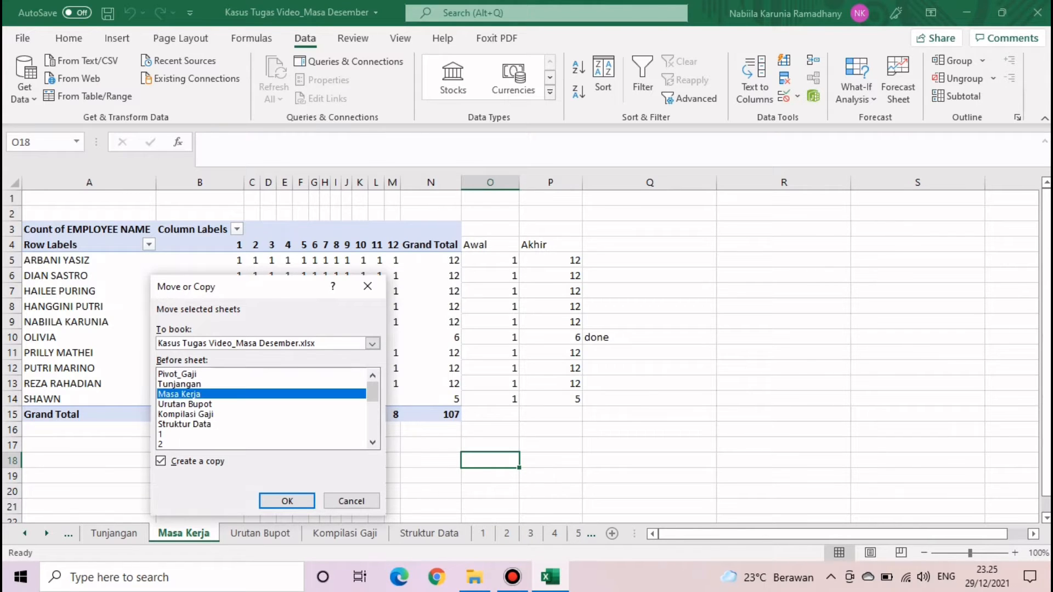
{"action": "left_click", "coordinate": [286, 501]}
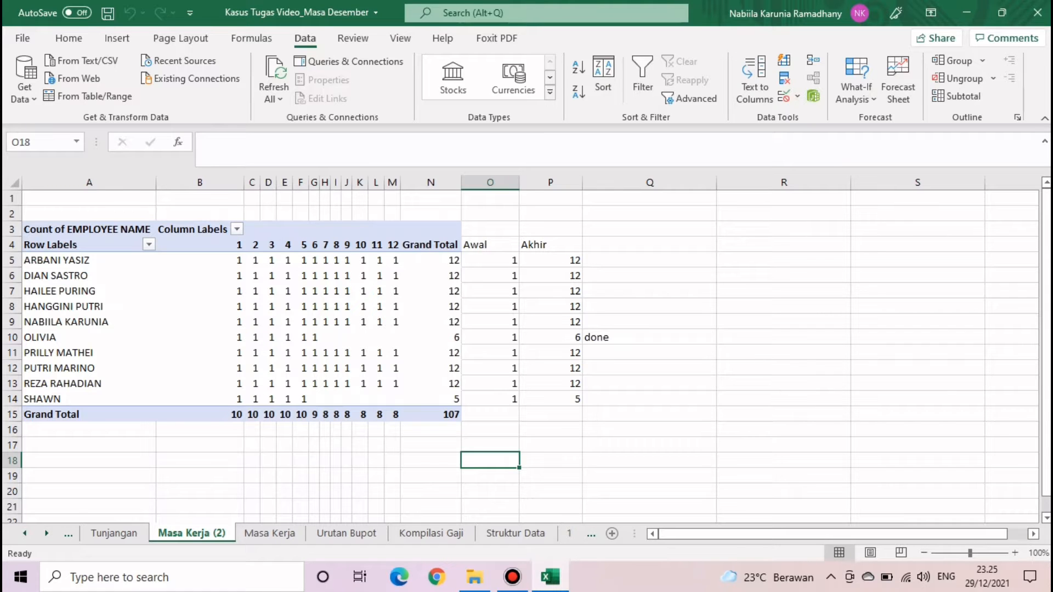
{"action": "left_click_drag", "start_coordinate": [88, 229], "coordinate": [551, 414]}
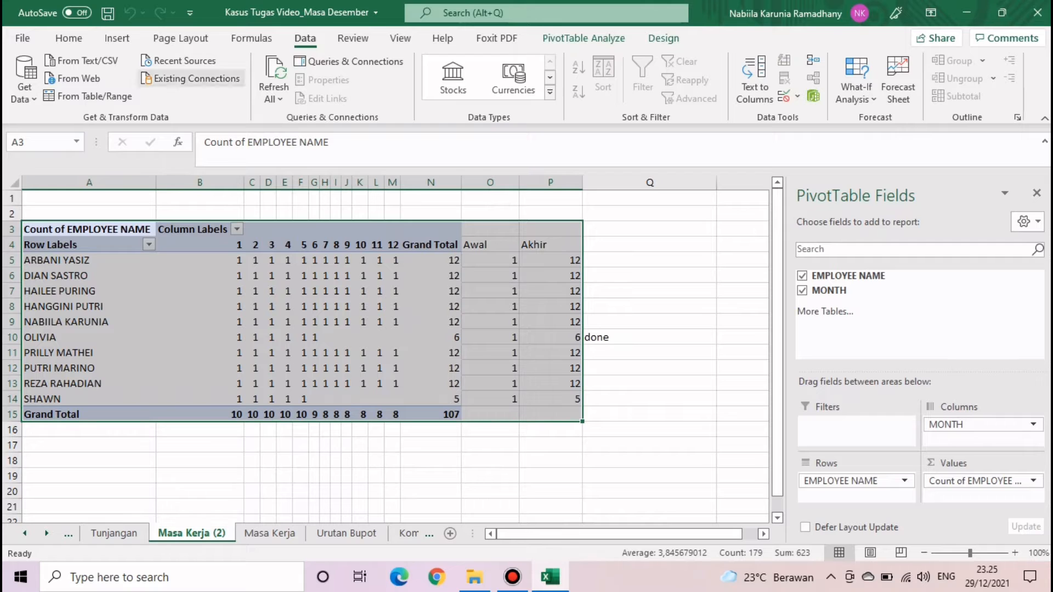
- Copy the Masa Kerja (2) pivot and paste it back as plain values
{"action": "key", "text": "ctrl+c"}
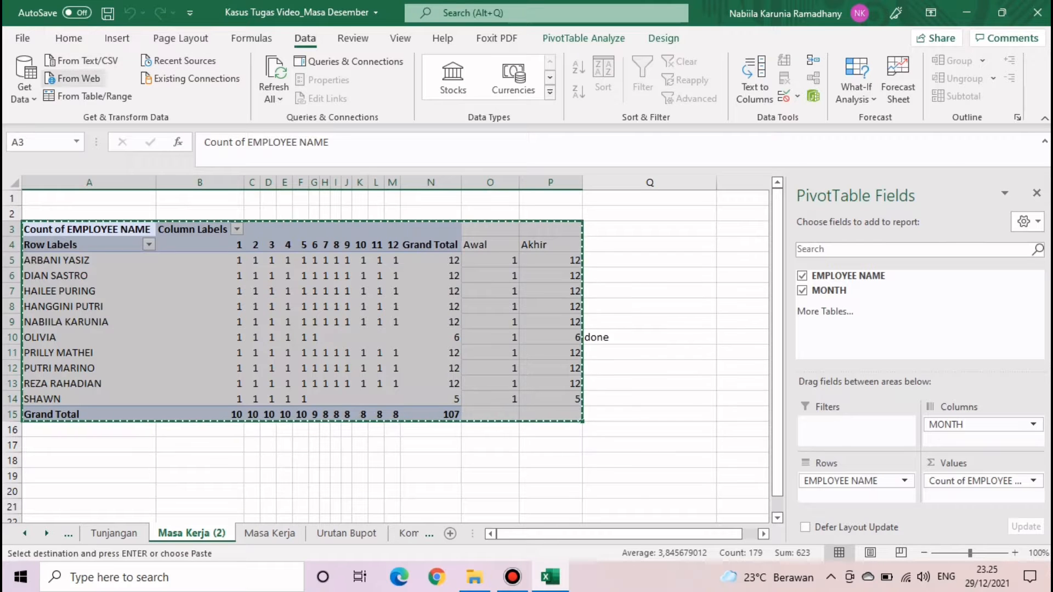
{"action": "left_click", "coordinate": [68, 38]}
{"action": "left_click", "coordinate": [24, 99]}
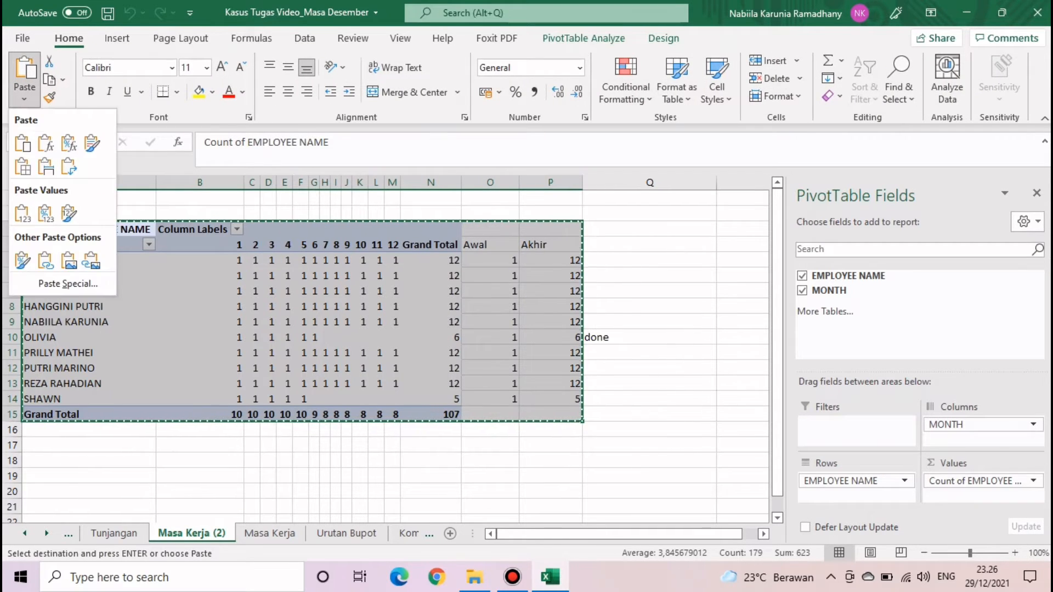
{"action": "left_click", "coordinate": [22, 213]}
{"action": "left_click", "coordinate": [489, 276]}
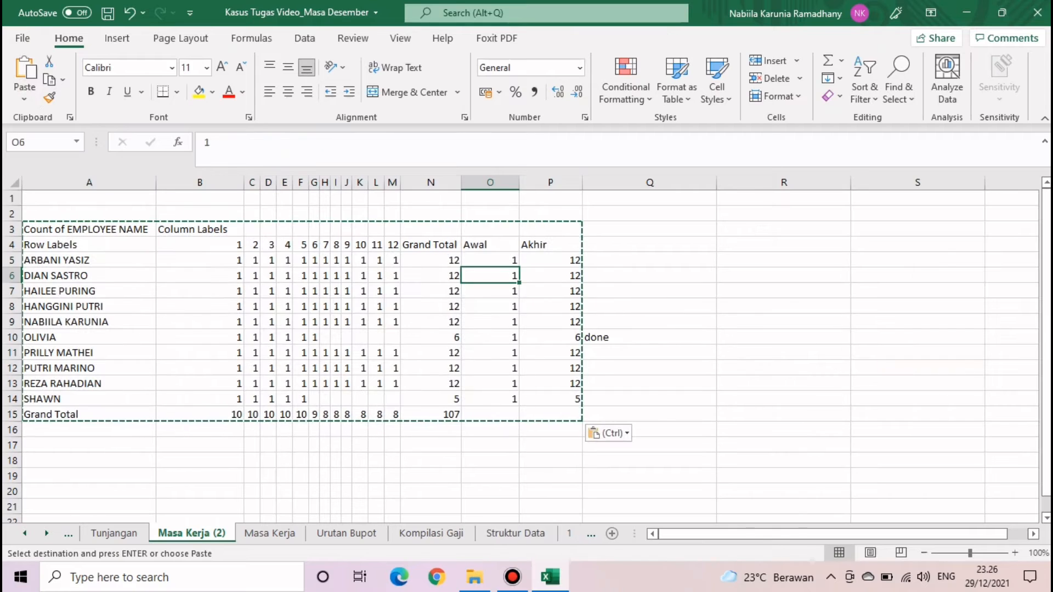
{"action": "double_click", "coordinate": [650, 276]}
- Try moving the employee rows up, undo it, and select the table A3:P14
{"action": "left_click_drag", "start_coordinate": [11, 229], "coordinate": [38, 328]}
{"action": "left_click", "coordinate": [82, 229]}
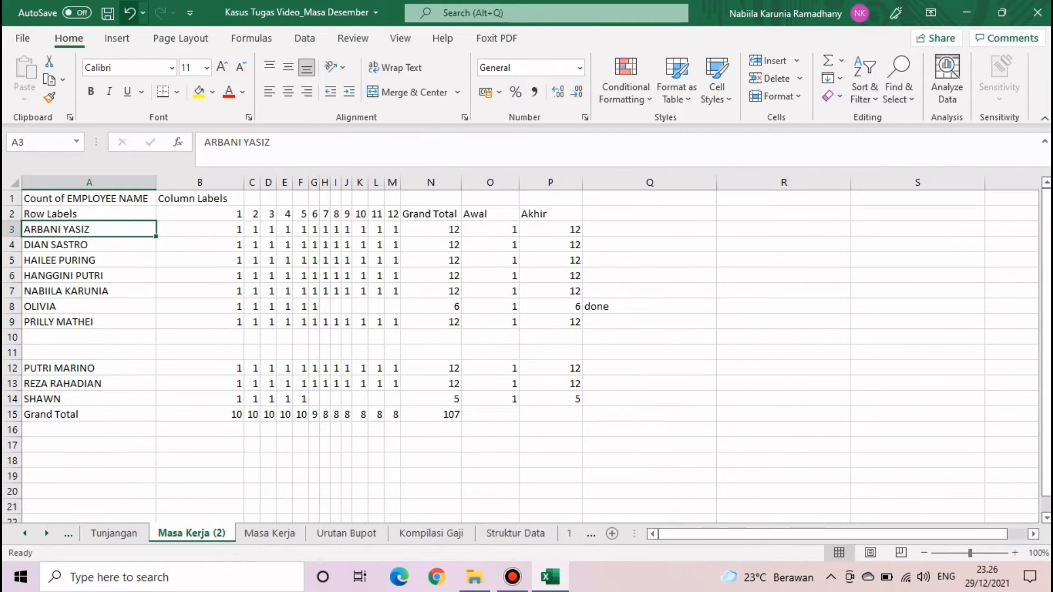
{"action": "left_click", "coordinate": [129, 13]}
{"action": "left_click", "coordinate": [82, 261]}
{"action": "left_click_drag", "start_coordinate": [93, 231], "coordinate": [576, 403]}
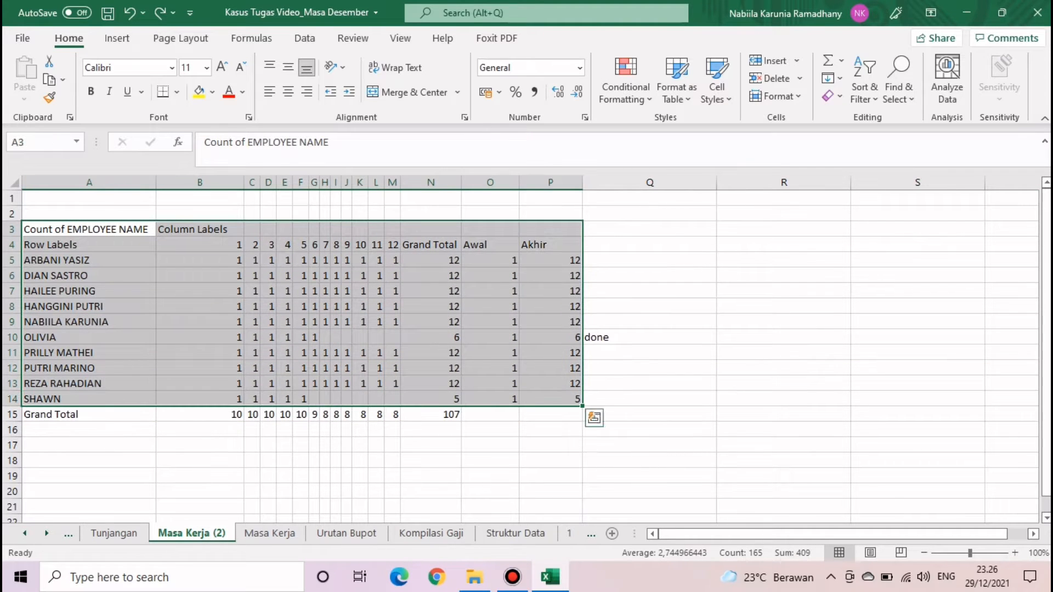
{"action": "left_click", "coordinate": [305, 37]}
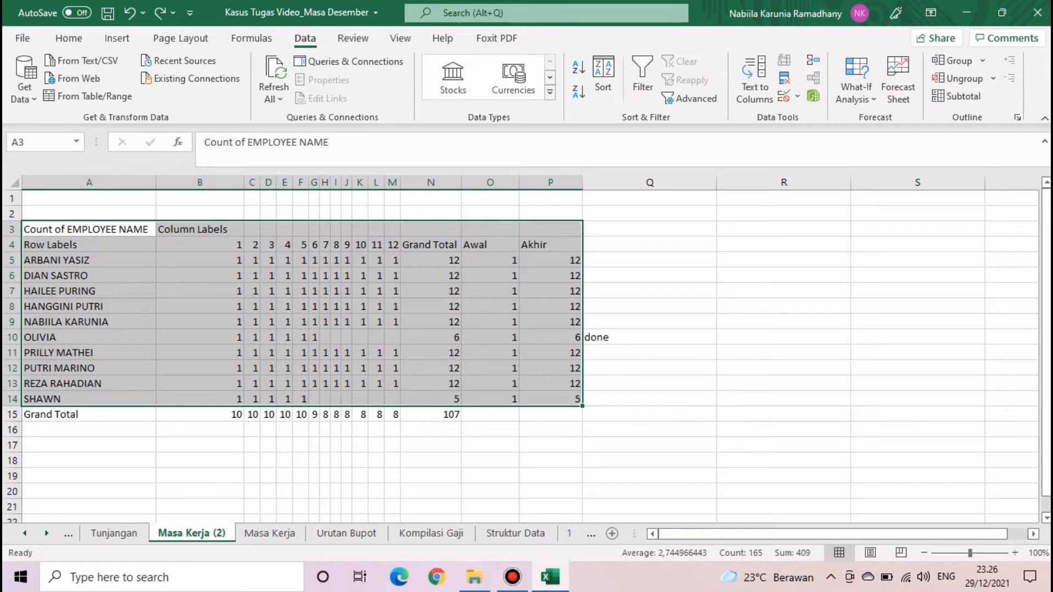
- Sort the table by column P (Akhir) smallest to largest, then by column A names A to Z
{"action": "left_click", "coordinate": [603, 76]}
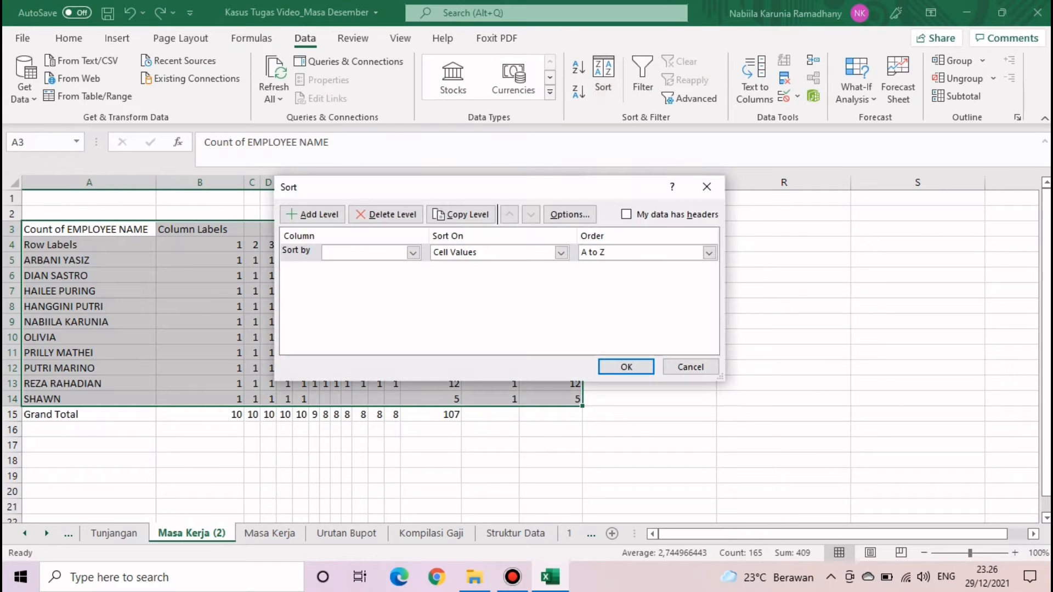
{"action": "left_click", "coordinate": [413, 253]}
{"action": "scroll", "coordinate": [365, 306], "scroll_direction": "down", "scroll_amount": 2}
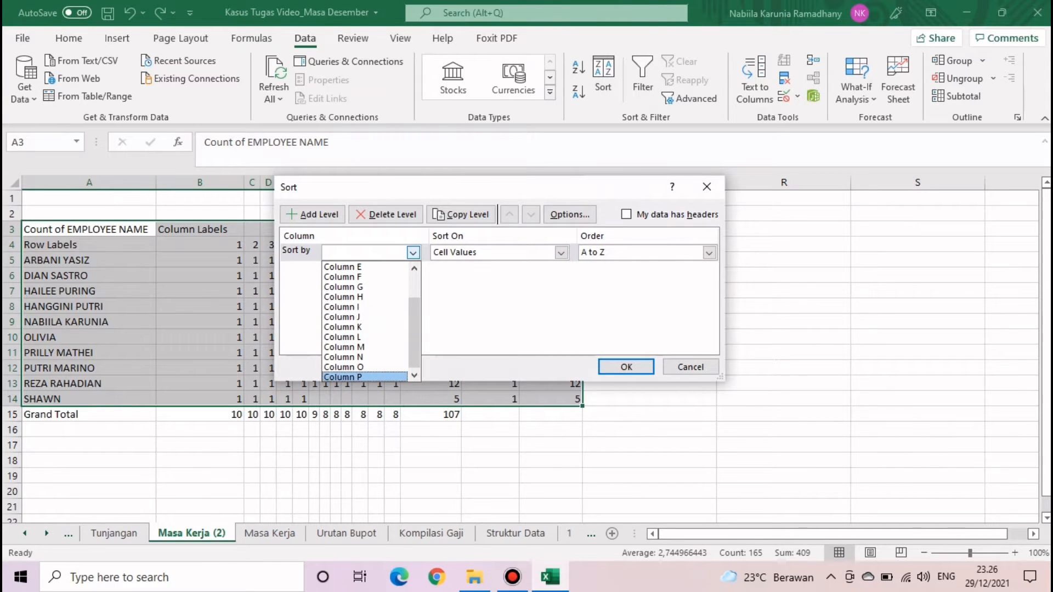
{"action": "left_click", "coordinate": [365, 377]}
{"action": "left_click", "coordinate": [709, 252]}
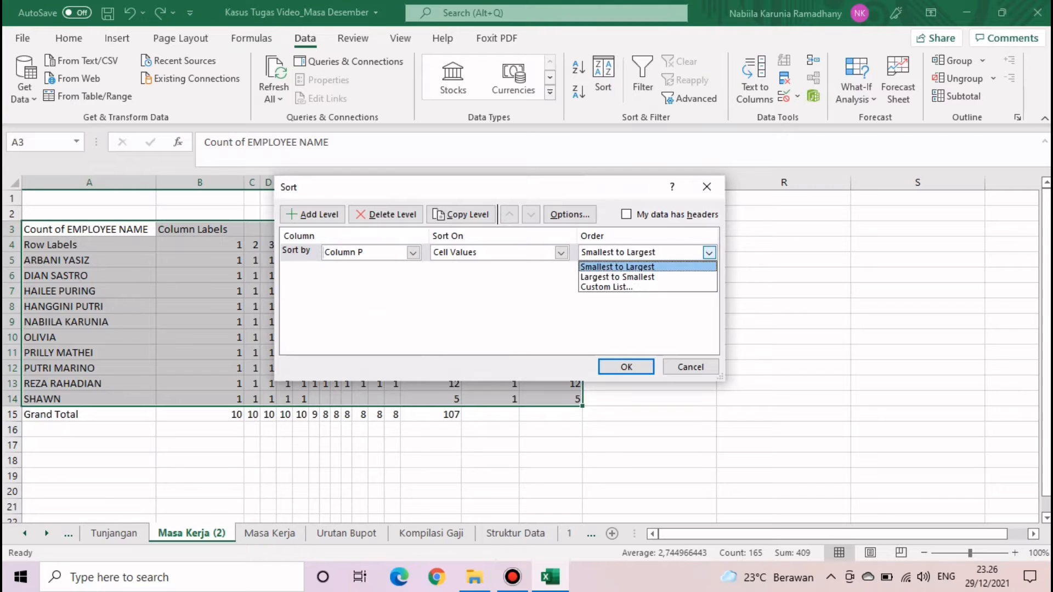
{"action": "left_click", "coordinate": [615, 264]}
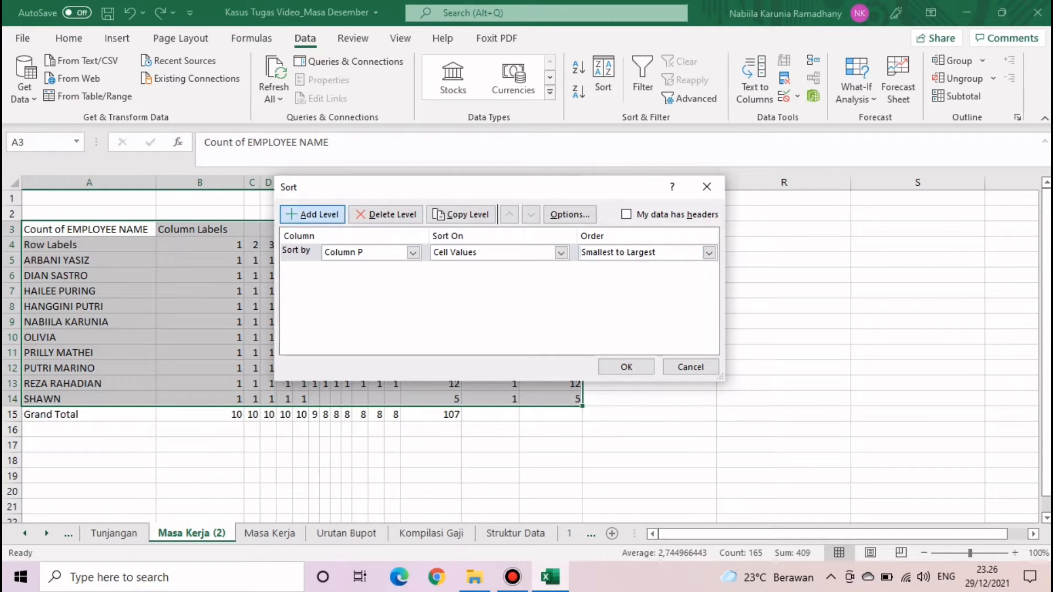
{"action": "left_click", "coordinate": [312, 214]}
{"action": "left_click", "coordinate": [413, 270]}
{"action": "left_click", "coordinate": [351, 284]}
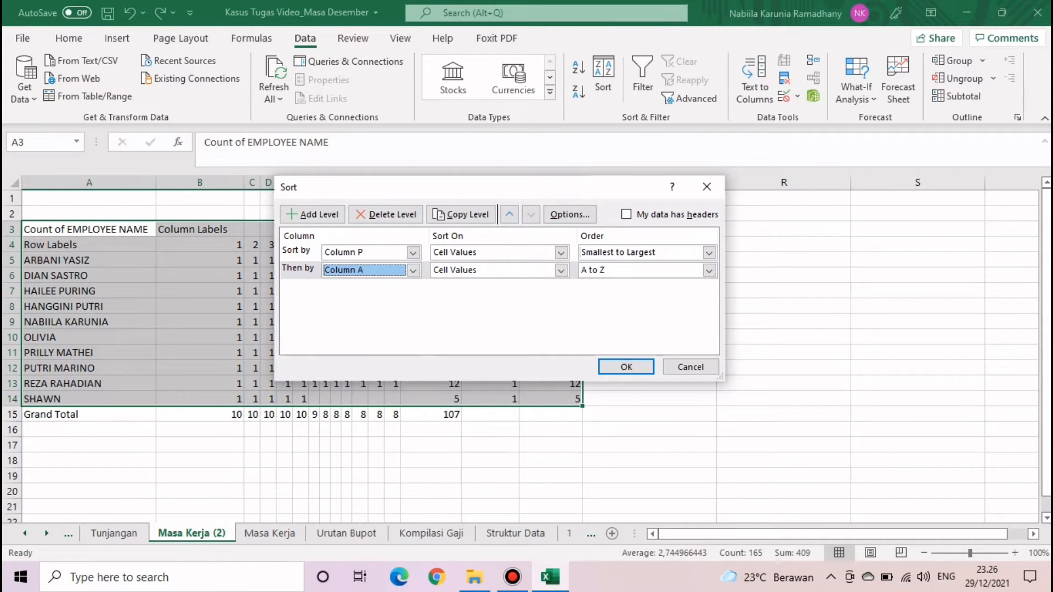
{"action": "left_click", "coordinate": [625, 367]}
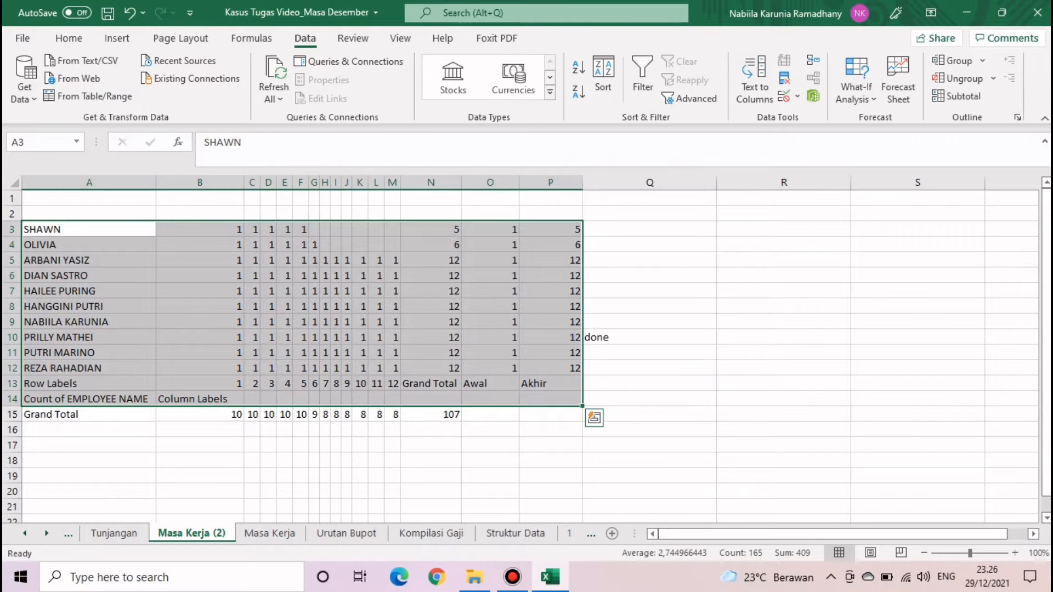
{"action": "left_click", "coordinate": [649, 384]}
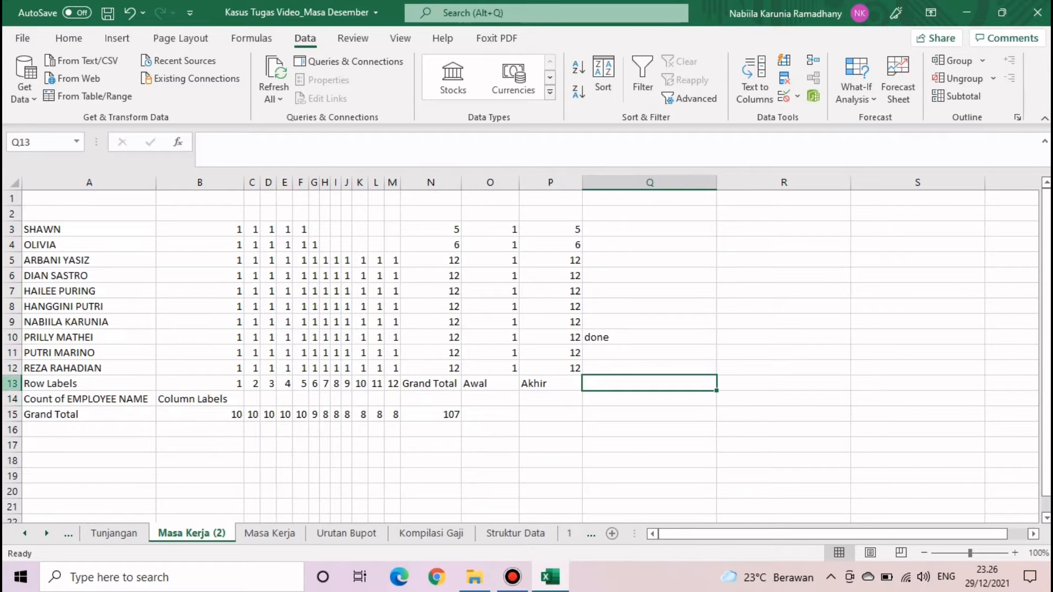
- Move the header rows 13–14 back to the top at row 1
{"action": "left_click_drag", "start_coordinate": [12, 384], "coordinate": [12, 399]}
{"action": "key", "text": "ctrl+x"}
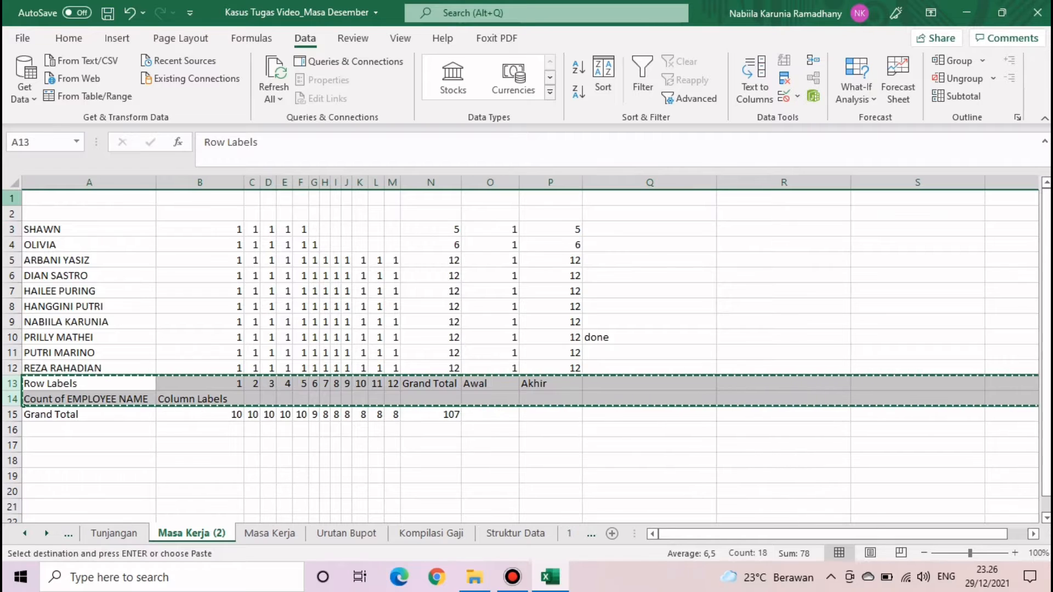
{"action": "left_click", "coordinate": [12, 198]}
{"action": "key", "text": "ctrl+v"}
{"action": "left_click", "coordinate": [199, 445]}
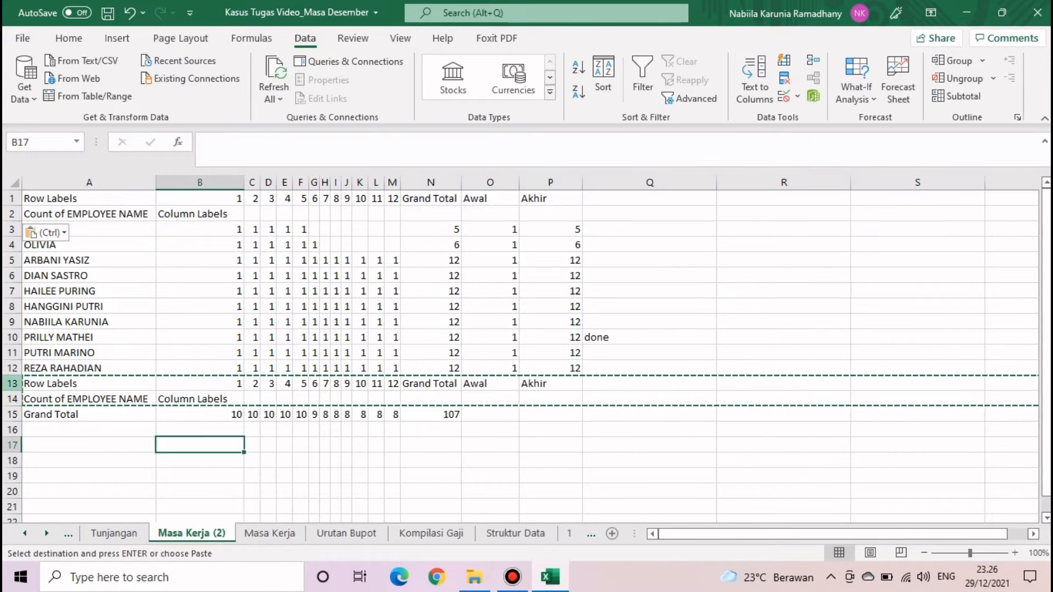
{"action": "left_click_drag", "start_coordinate": [12, 383], "coordinate": [12, 399]}
{"action": "right_click", "coordinate": [12, 399]}
- Delete the leftover header rows 13–14 and retype the Q10 note as DONE
{"action": "left_click", "coordinate": [47, 275]}
{"action": "left_click", "coordinate": [650, 290]}
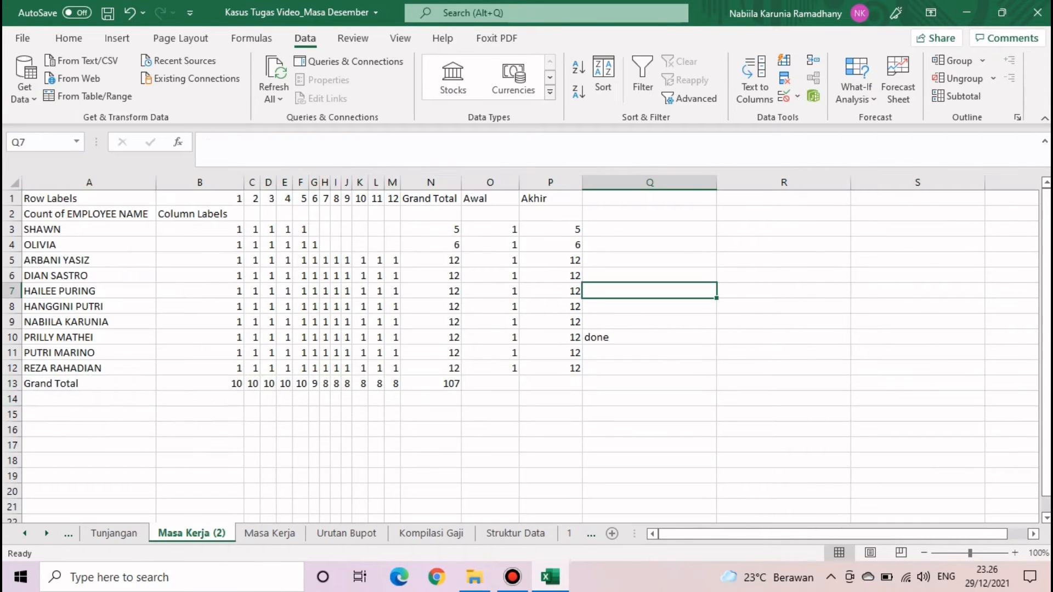
{"action": "key", "text": "Down"}
{"action": "key", "text": "Down"}
{"action": "key", "text": "Down"}
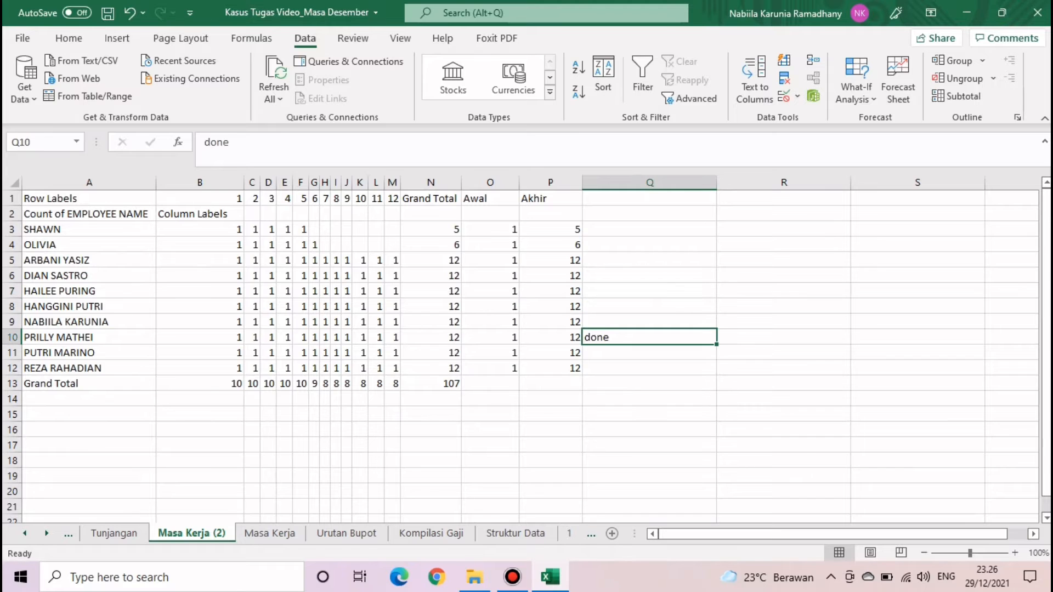
{"action": "type", "text": "DOE"}
{"action": "key", "text": "BackSpace"}
{"action": "type", "text": "NE"}
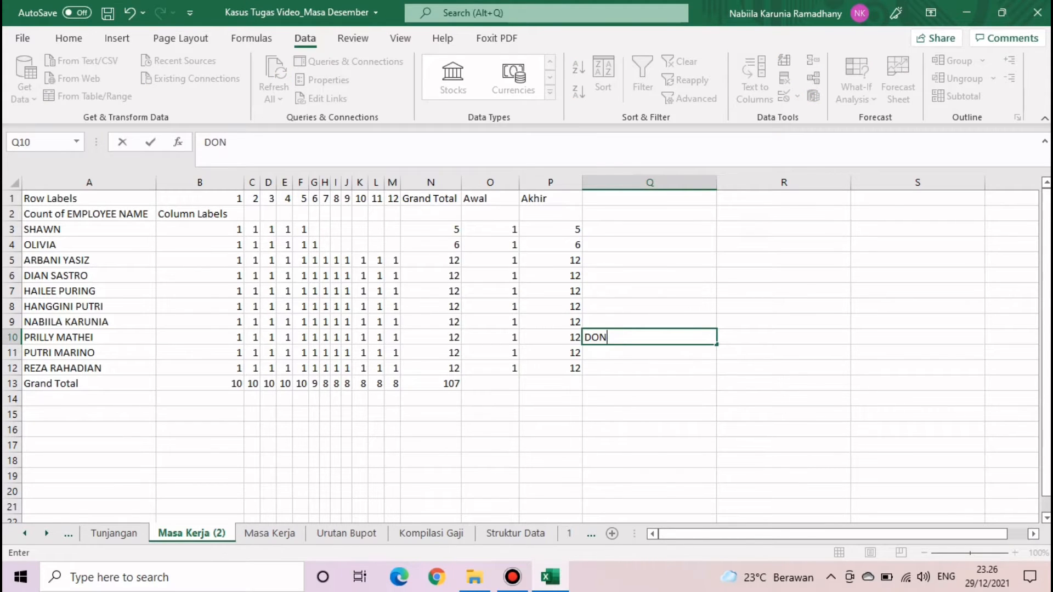
{"action": "key", "text": "Return"}
- Check the Urutan Bupot sheet, then permanently delete the Masa Kerja (2) sheet
{"action": "left_click", "coordinate": [347, 534]}
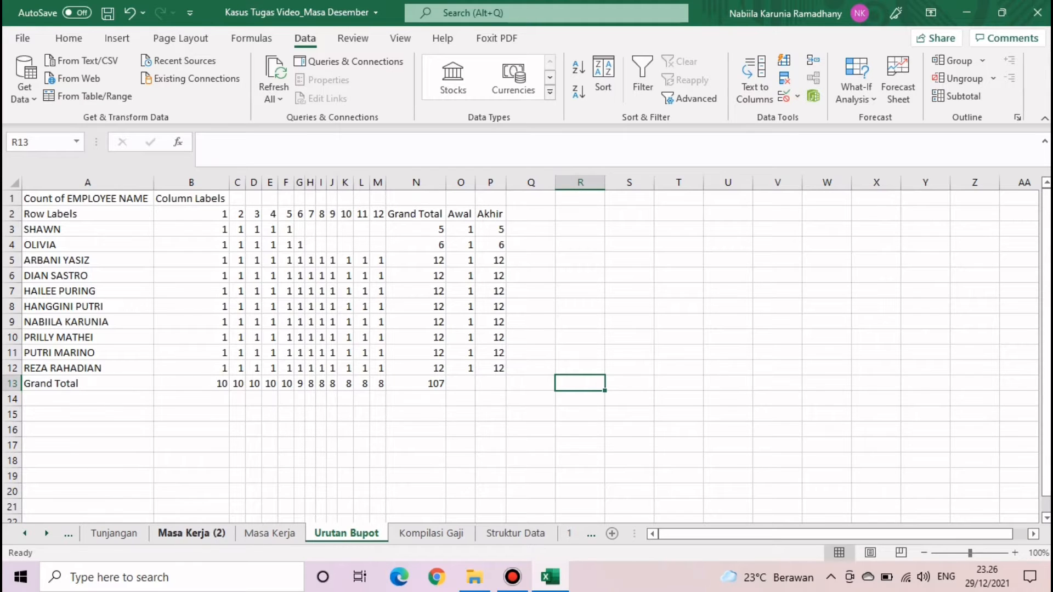
{"action": "left_click", "coordinate": [191, 533]}
{"action": "right_click", "coordinate": [181, 533]}
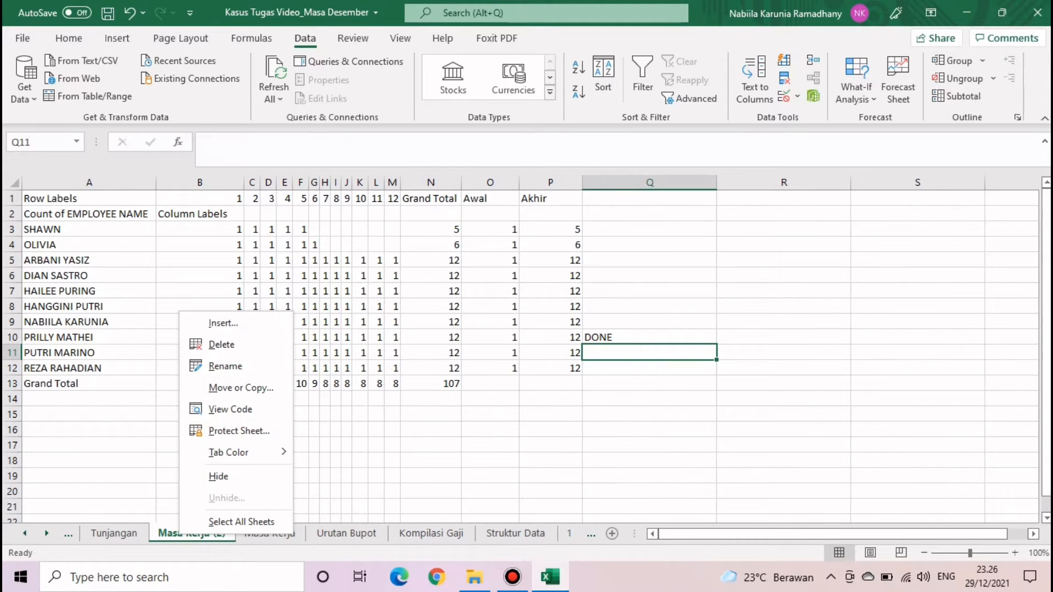
{"action": "left_click", "coordinate": [222, 345]}
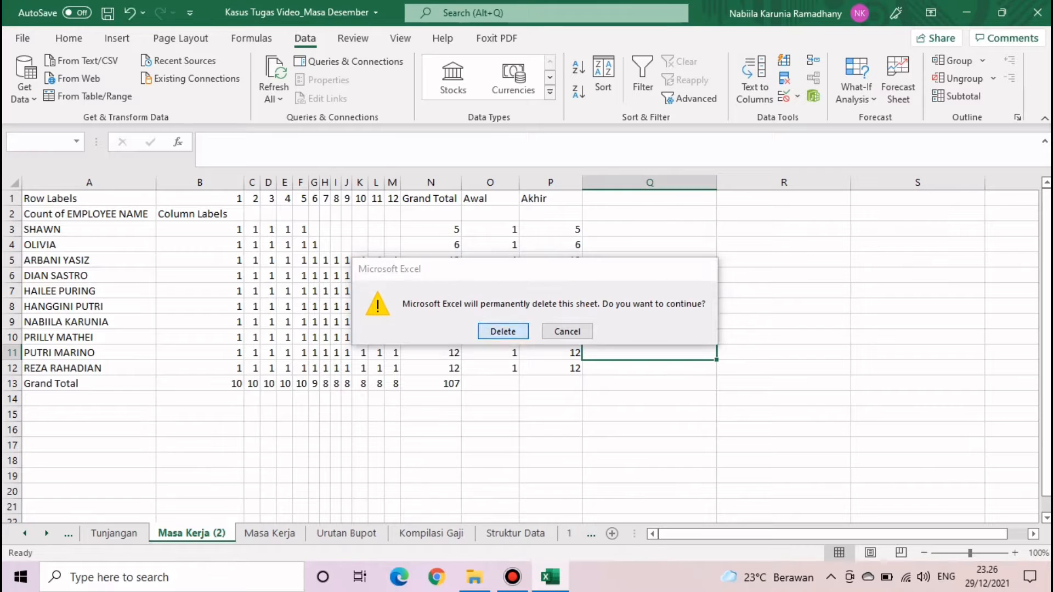
{"action": "left_click", "coordinate": [500, 329]}
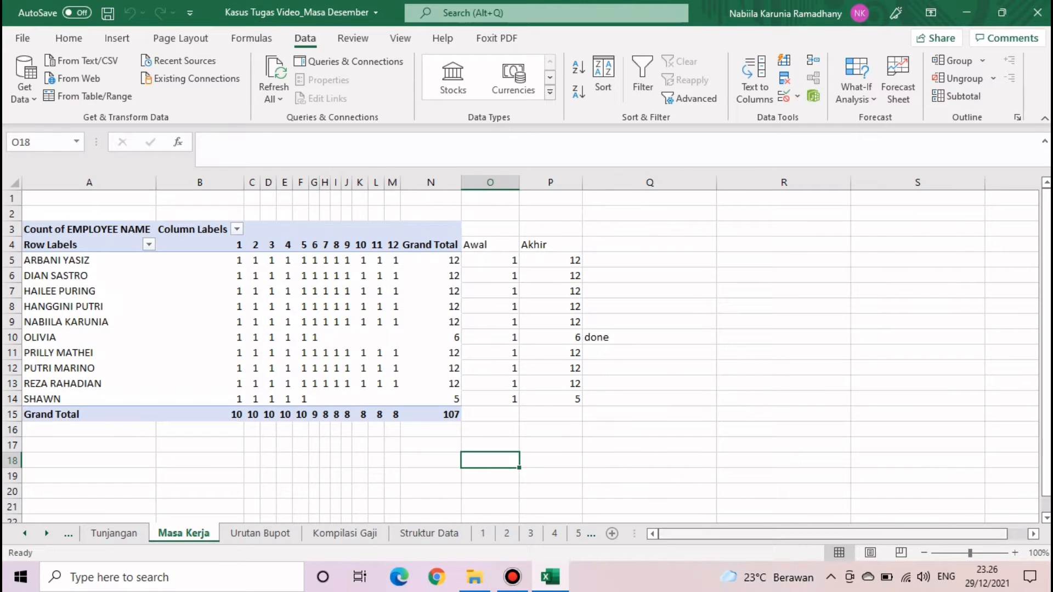
- Review the whole Pivot_Gaji allowance pivot and close the PivotTable Fields pane
{"action": "left_click", "coordinate": [46, 533]}
{"action": "left_click", "coordinate": [25, 533]}
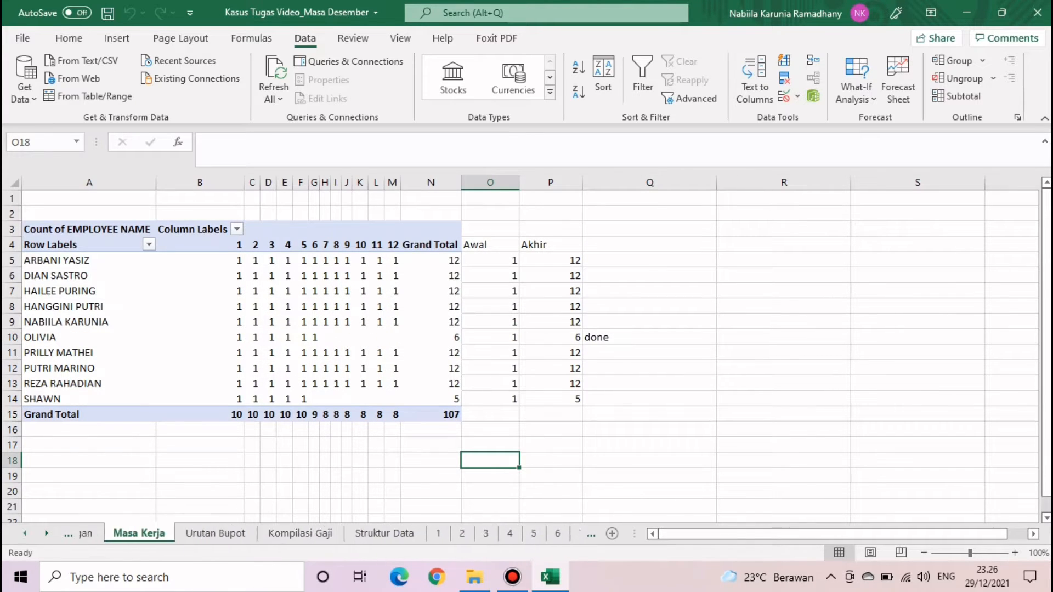
{"action": "left_click", "coordinate": [24, 534]}
{"action": "left_click", "coordinate": [112, 533]}
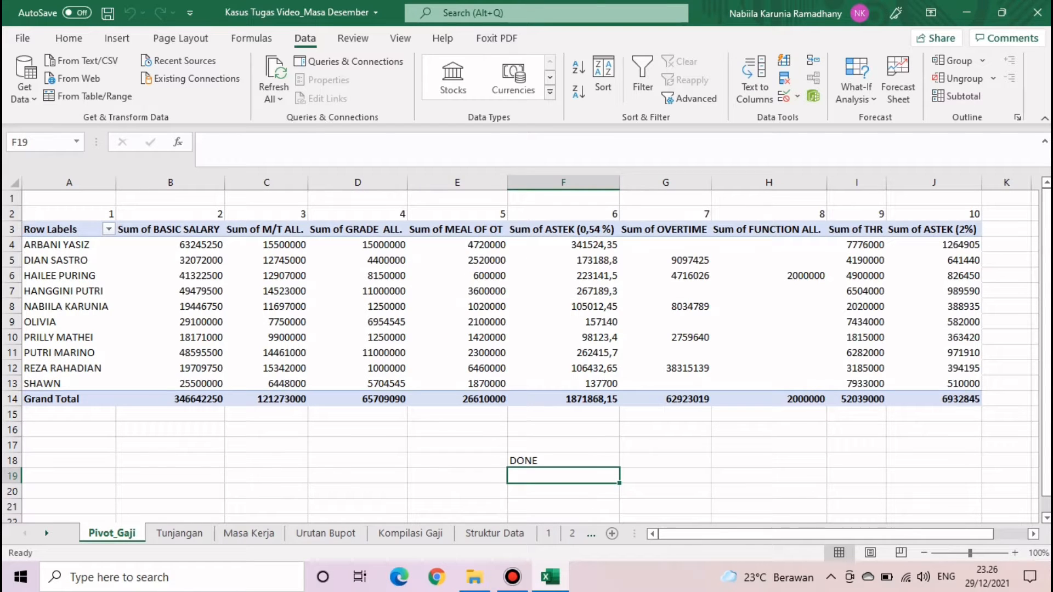
{"action": "left_click", "coordinate": [799, 534]}
{"action": "left_click_drag", "start_coordinate": [62, 230], "coordinate": [932, 399]}
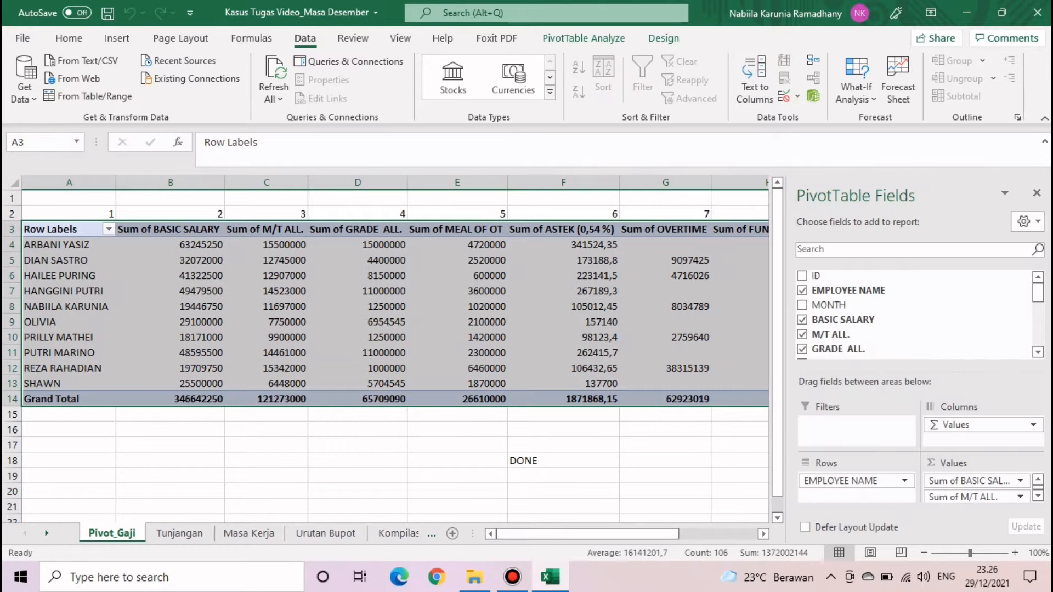
{"action": "left_click", "coordinate": [1037, 193]}
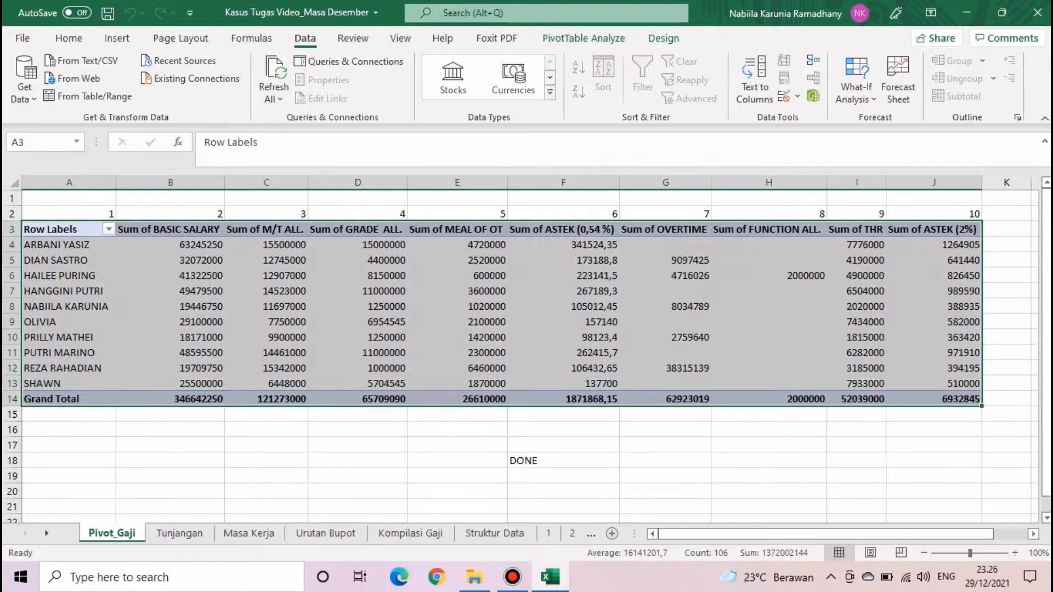
- Review the Tunjangan allowance table A2:K14 with its Total Tunjangan, then minimize Excel
{"action": "left_click", "coordinate": [180, 533]}
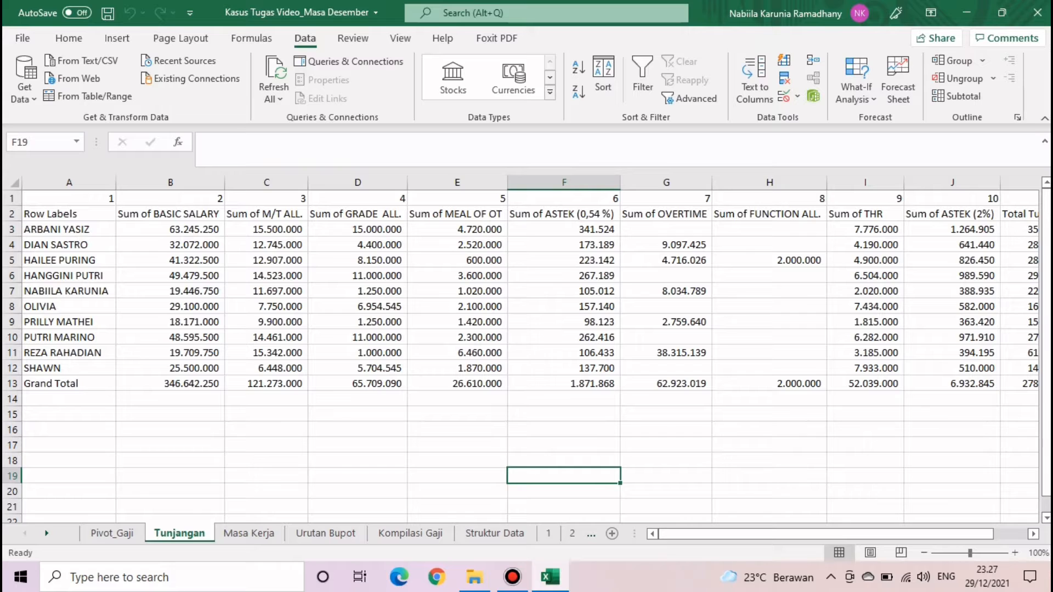
{"action": "left_click_drag", "start_coordinate": [69, 214], "coordinate": [968, 399]}
{"action": "left_click_drag", "start_coordinate": [897, 534], "coordinate": [932, 534]}
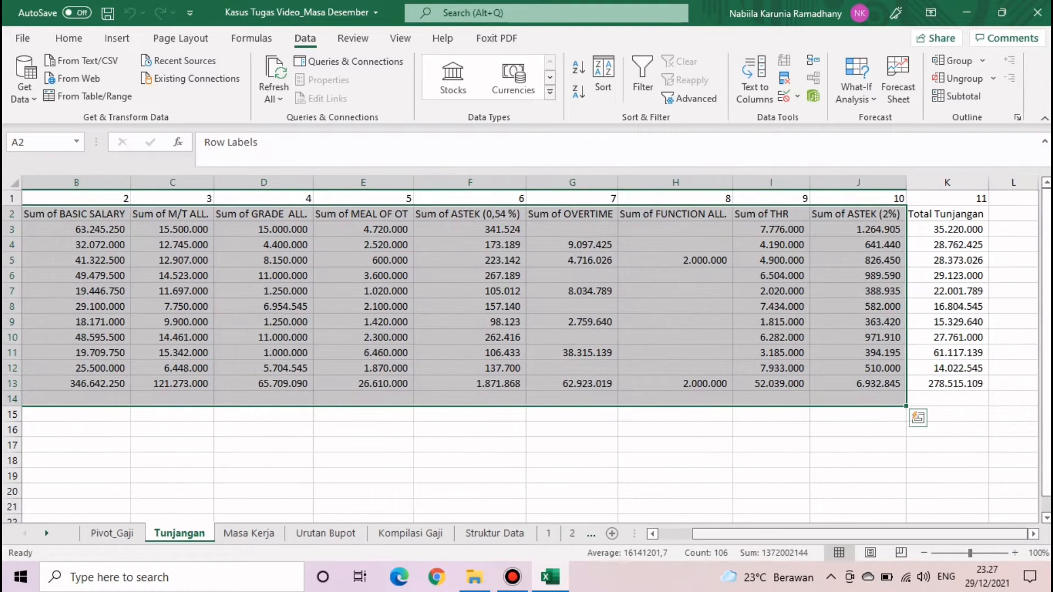
{"action": "left_click", "coordinate": [948, 460]}
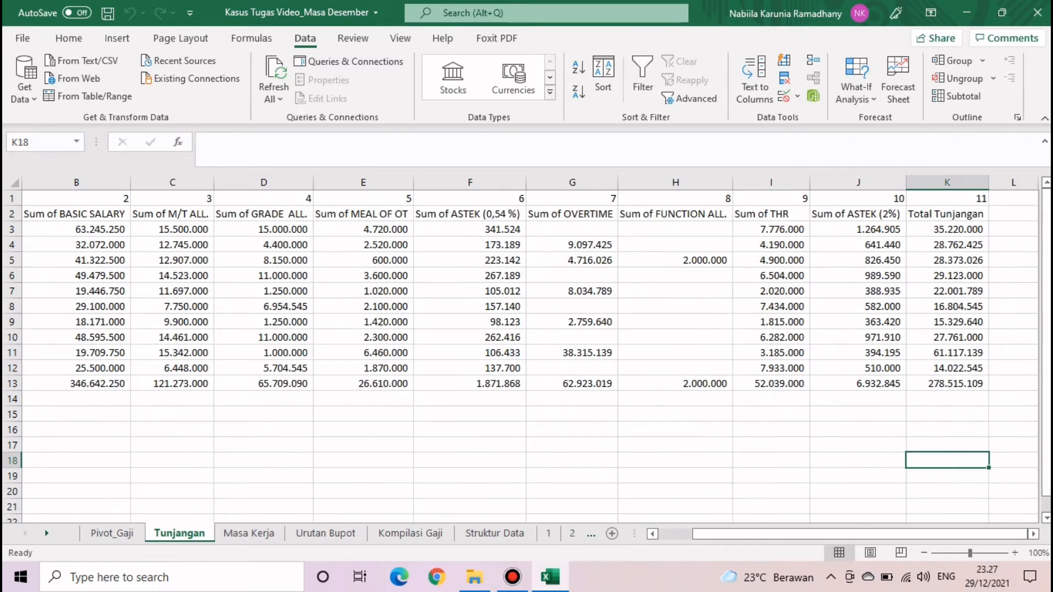
{"action": "left_click", "coordinate": [967, 12]}
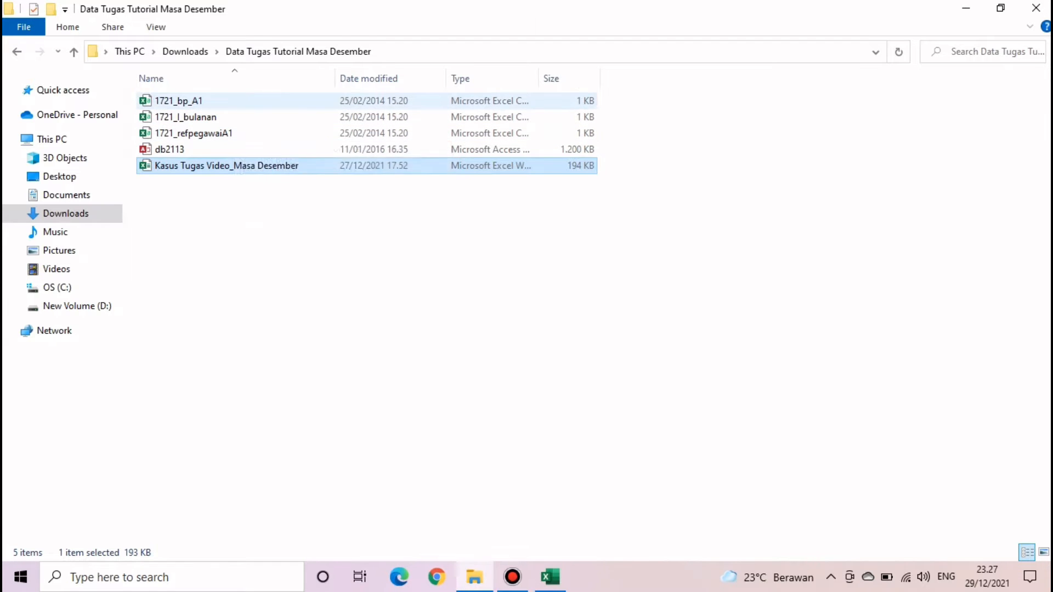
- Select the 1721_bp_A1 CSV in the Data Tugas Tutorial Masa Desember folder
{"action": "left_click", "coordinate": [230, 101]}
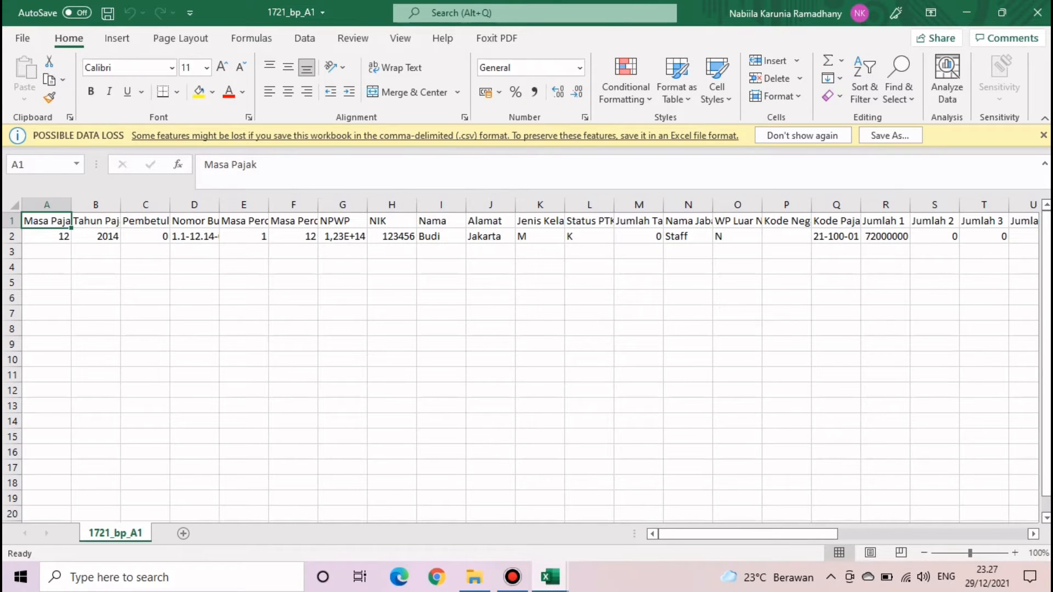
- Copy the ten employee names A3:A12 from the Urutan Bupot sheet
{"action": "left_click", "coordinate": [440, 237]}
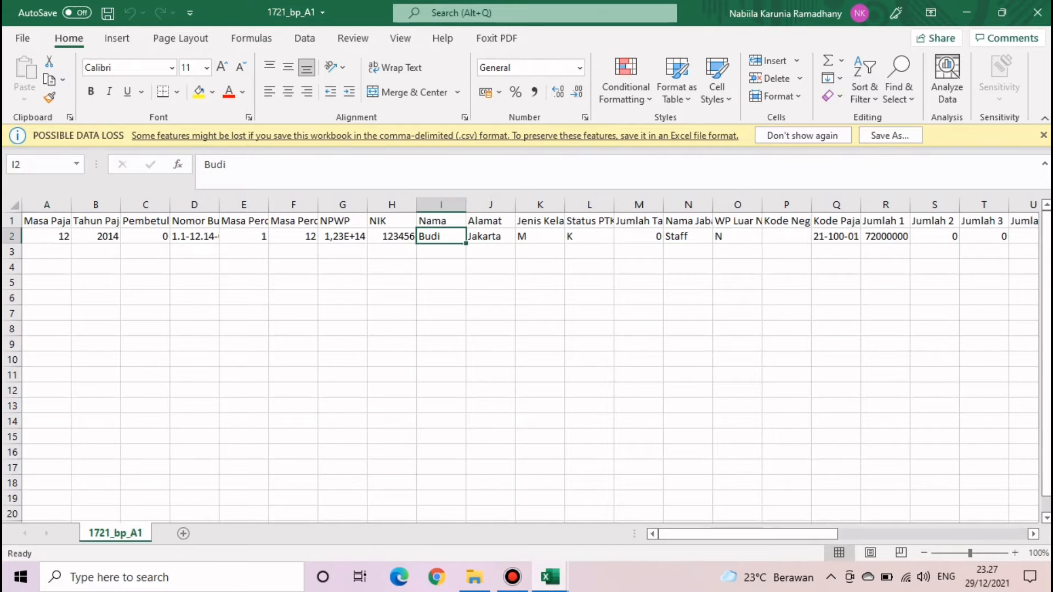
{"action": "mouse_move", "coordinate": [550, 577]}
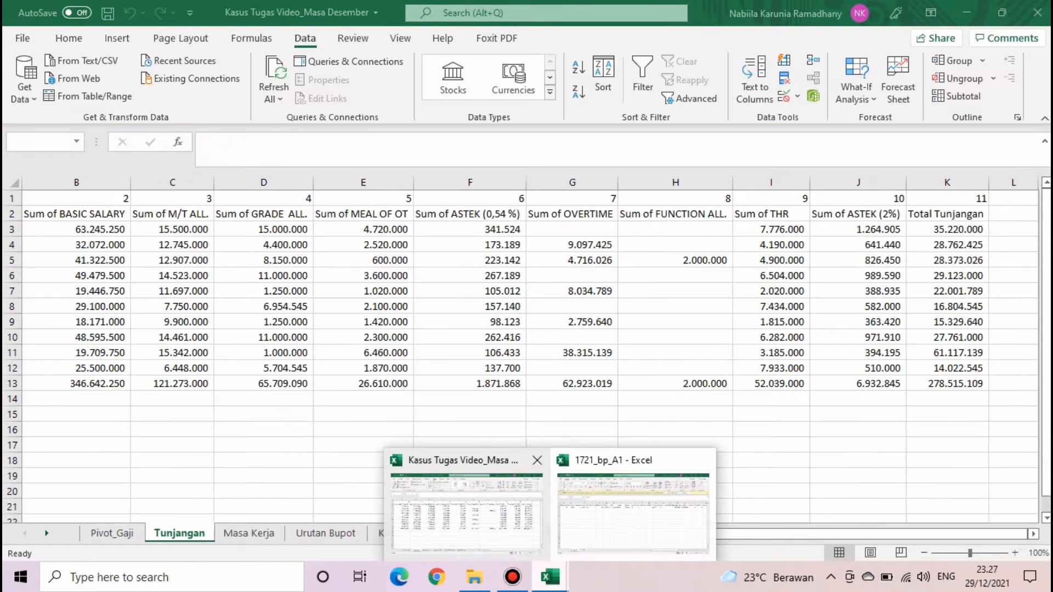
{"action": "left_click", "coordinate": [466, 496]}
{"action": "left_click", "coordinate": [326, 534]}
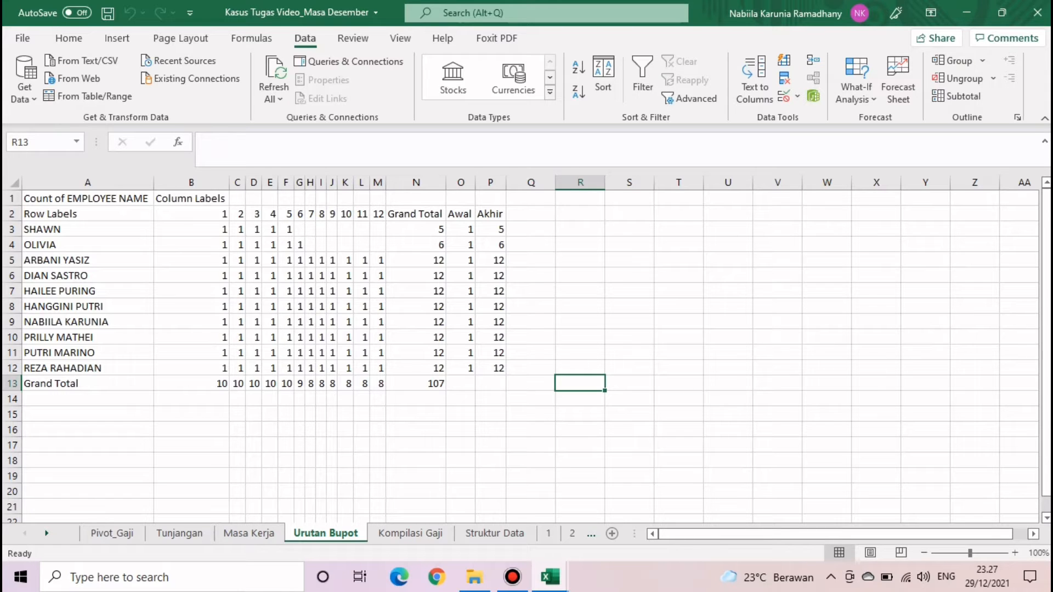
{"action": "left_click_drag", "start_coordinate": [82, 229], "coordinate": [82, 368]}
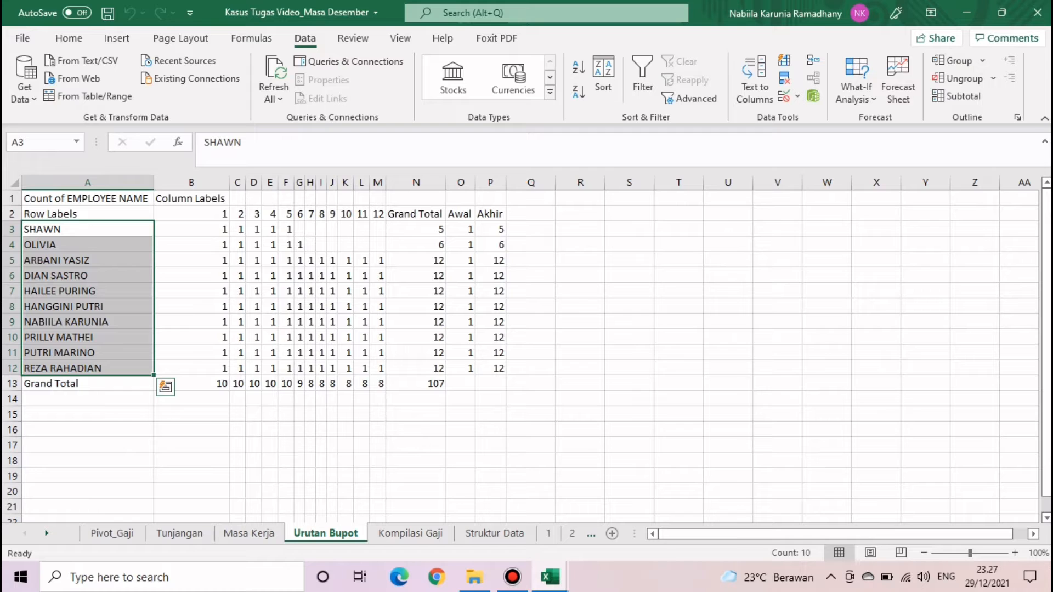
{"action": "key", "text": "ctrl+c"}
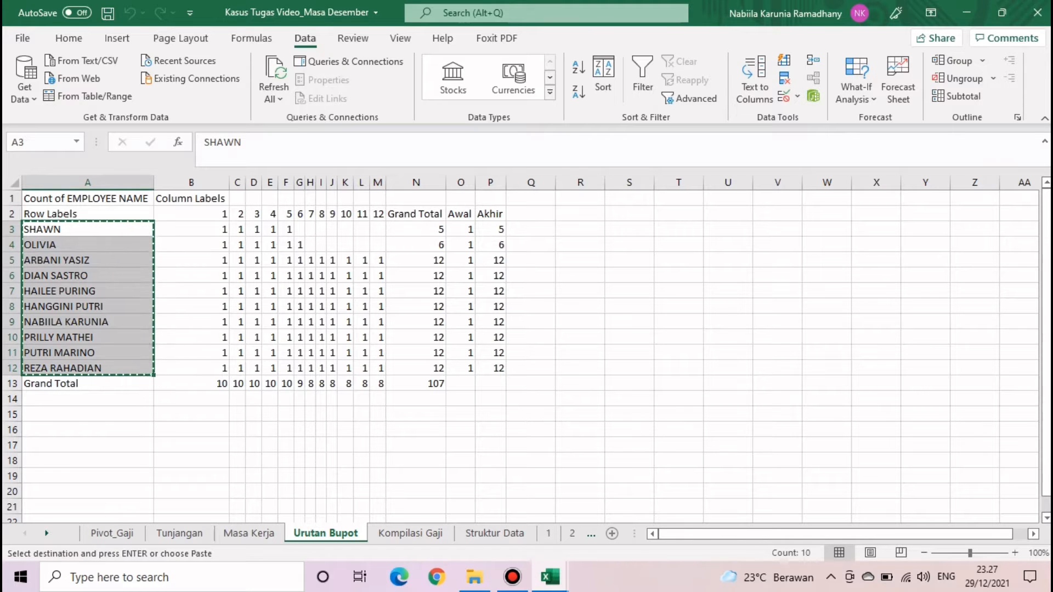
- Paste the names as values into 1721_bp_A1's Nama column and autofit column I
{"action": "mouse_move", "coordinate": [550, 577]}
{"action": "left_click", "coordinate": [649, 497]}
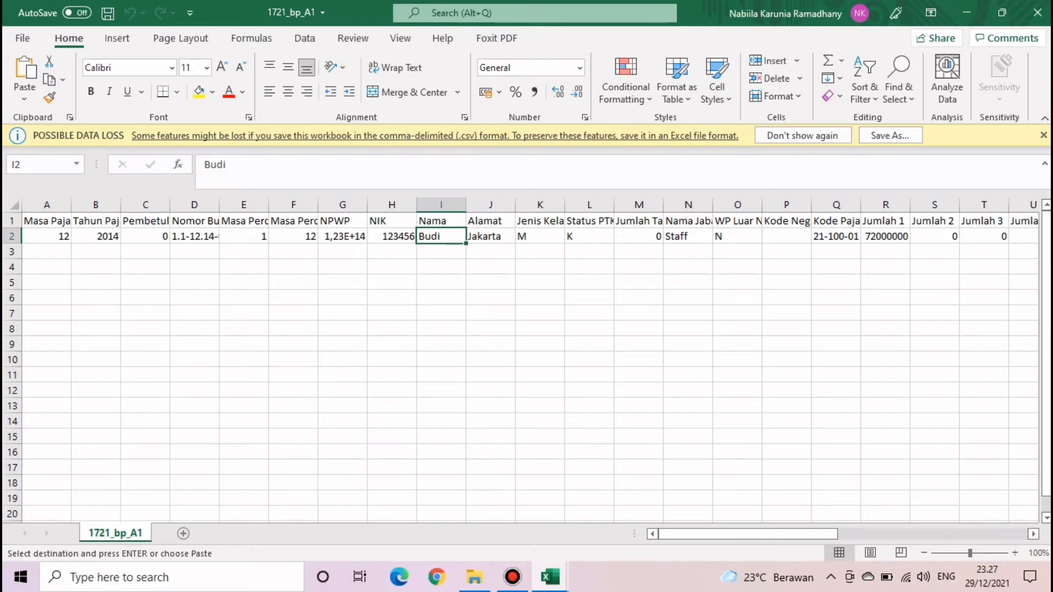
{"action": "left_click", "coordinate": [24, 99]}
{"action": "left_click", "coordinate": [21, 212]}
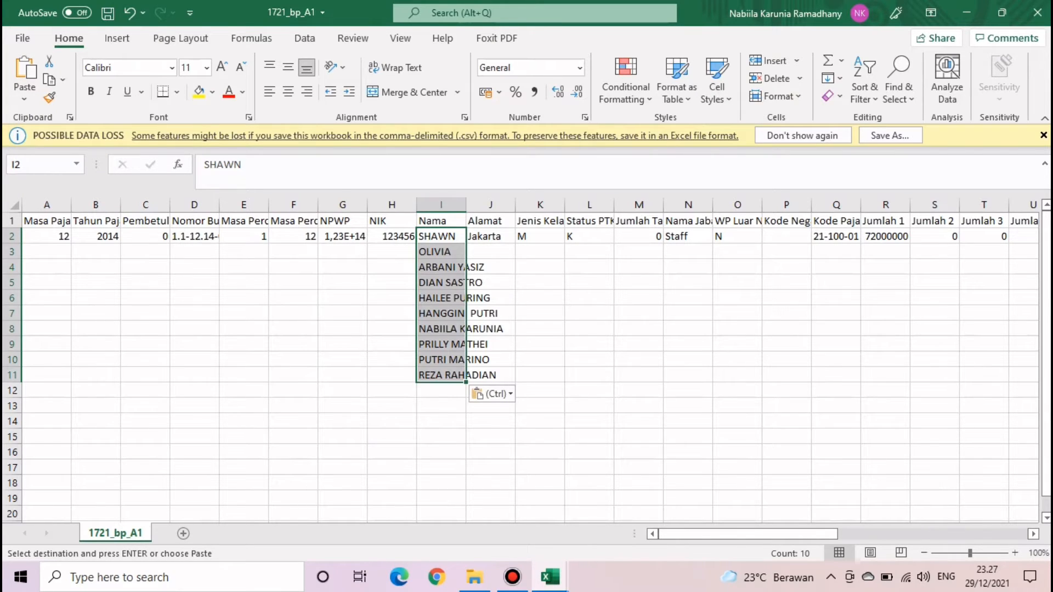
{"action": "left_click", "coordinate": [1043, 136]}
{"action": "left_click", "coordinate": [590, 275]}
{"action": "double_click", "coordinate": [466, 183]}
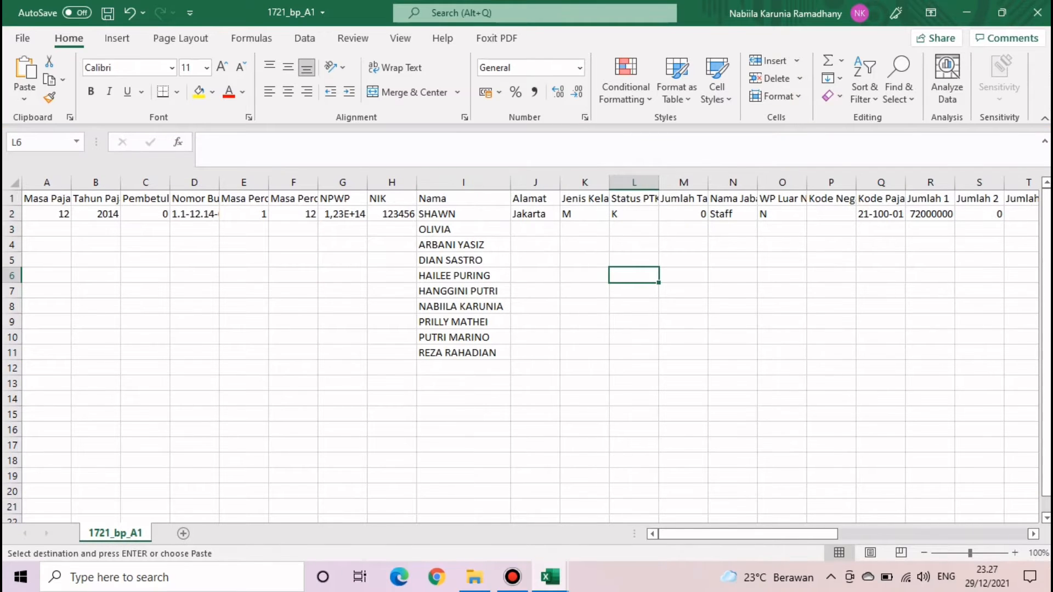
- Fill rows 2–11 with period 12, year 2021 and correction 0
{"action": "left_click", "coordinate": [584, 307]}
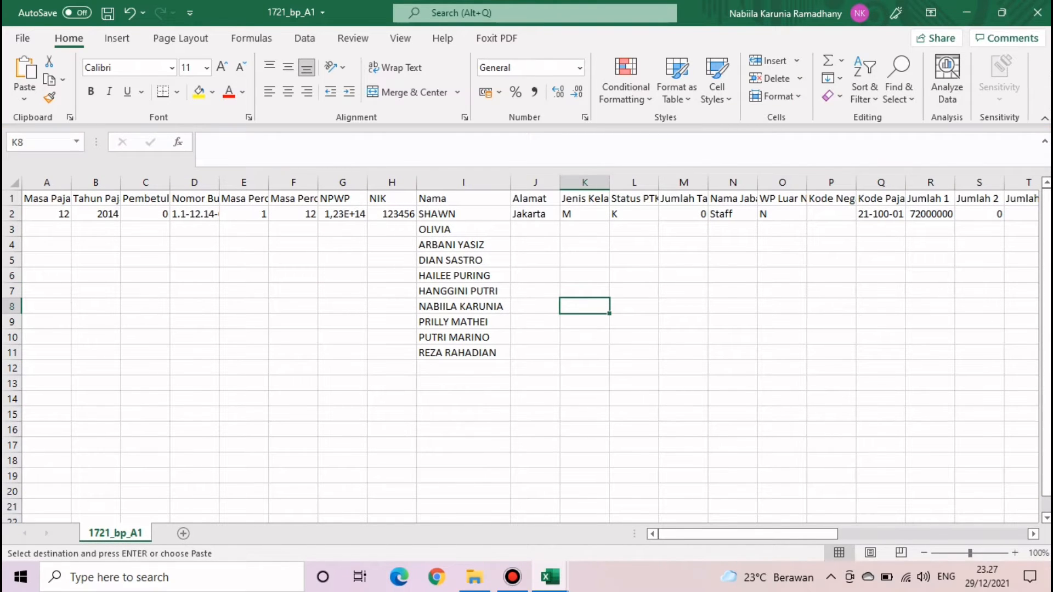
{"action": "left_click", "coordinate": [46, 215]}
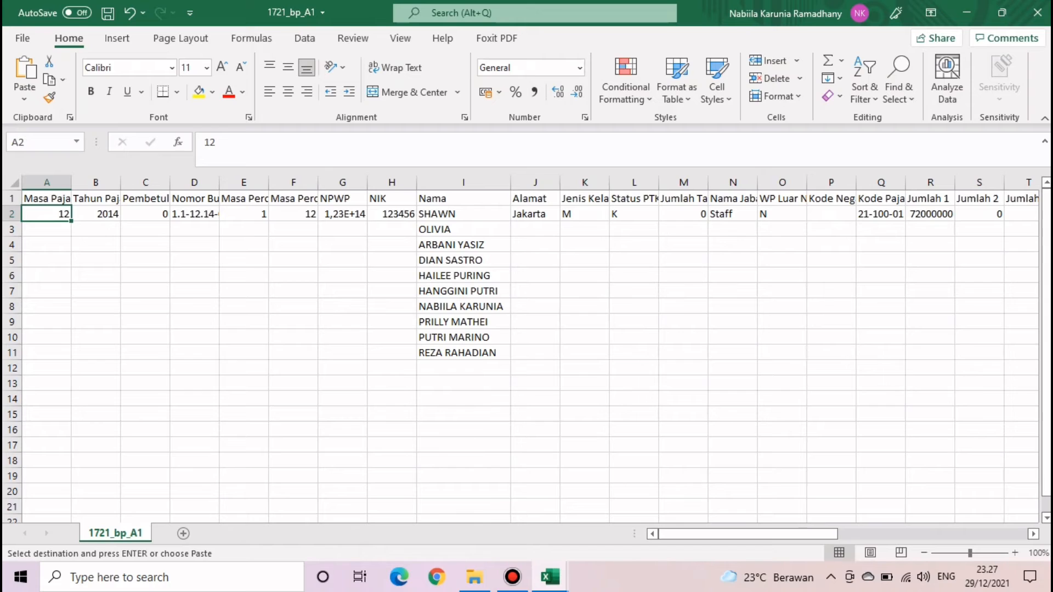
{"action": "double_click", "coordinate": [71, 221]}
{"action": "left_click", "coordinate": [96, 214]}
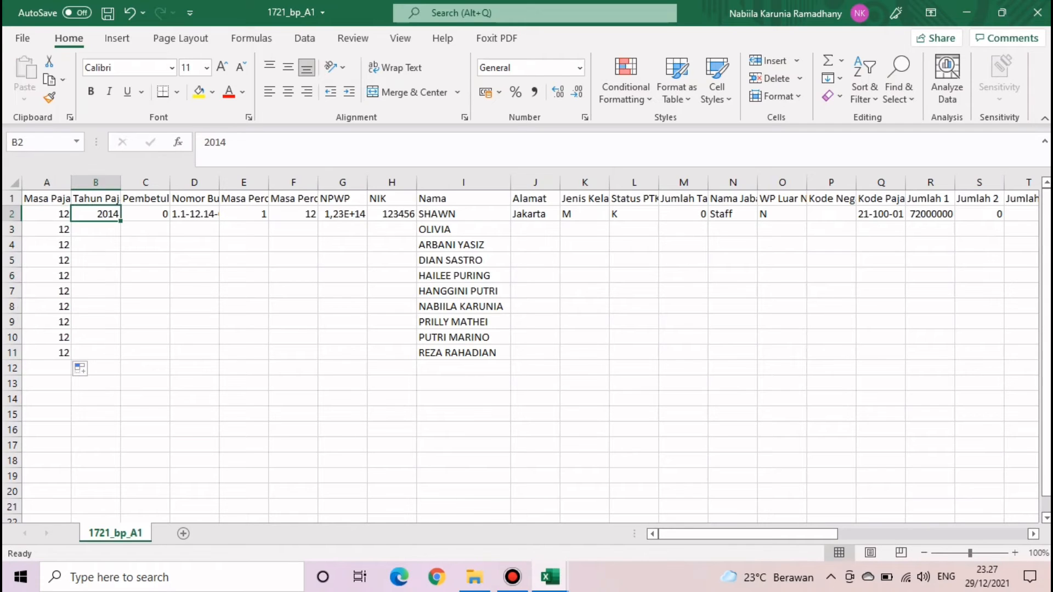
{"action": "type", "text": "2021"}
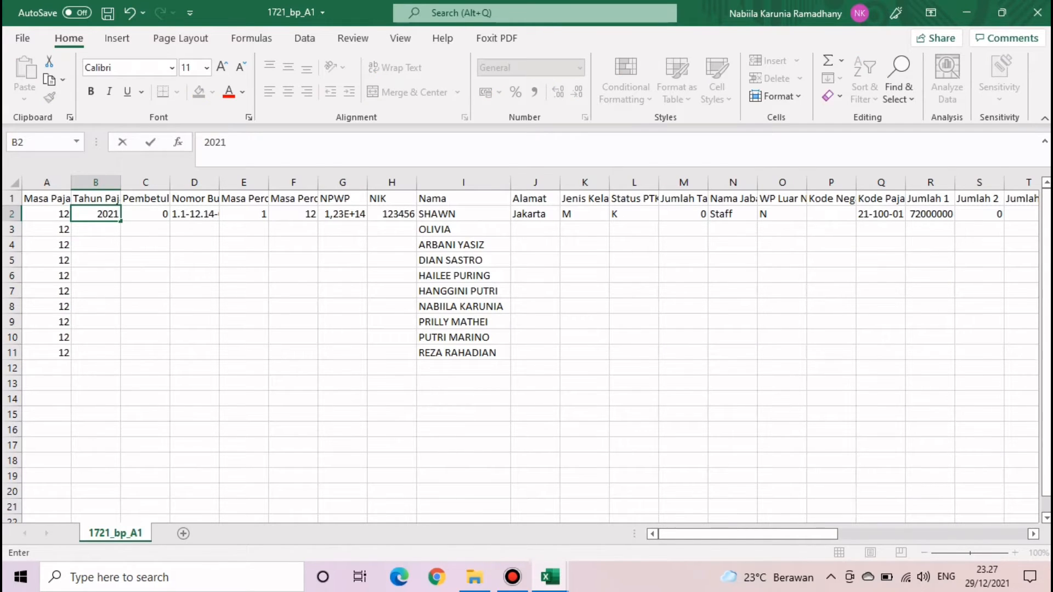
{"action": "key", "text": "Return"}
{"action": "left_click", "coordinate": [96, 215]}
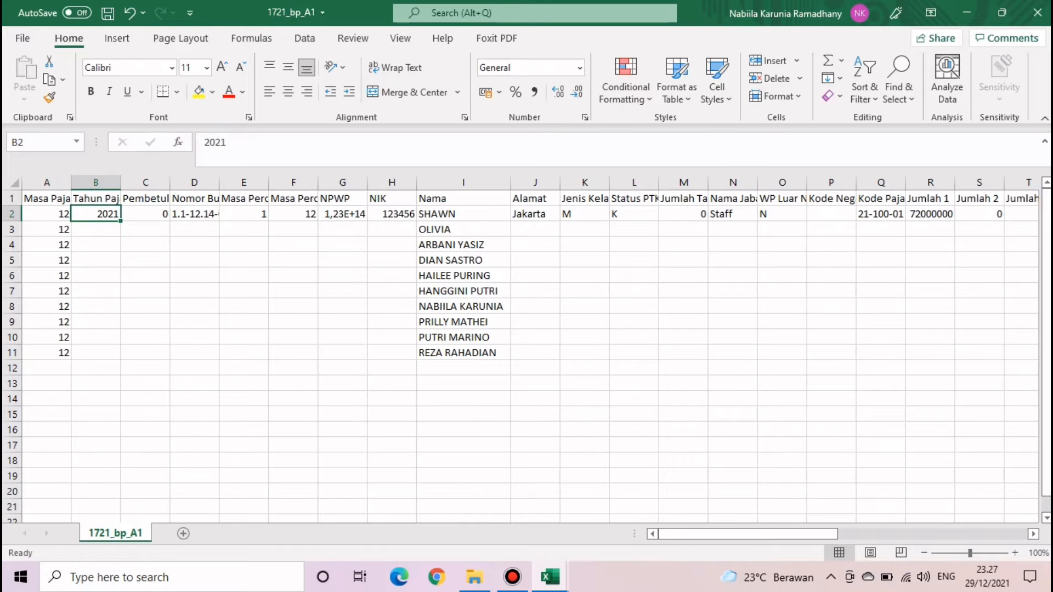
{"action": "double_click", "coordinate": [121, 221]}
{"action": "left_click", "coordinate": [145, 215]}
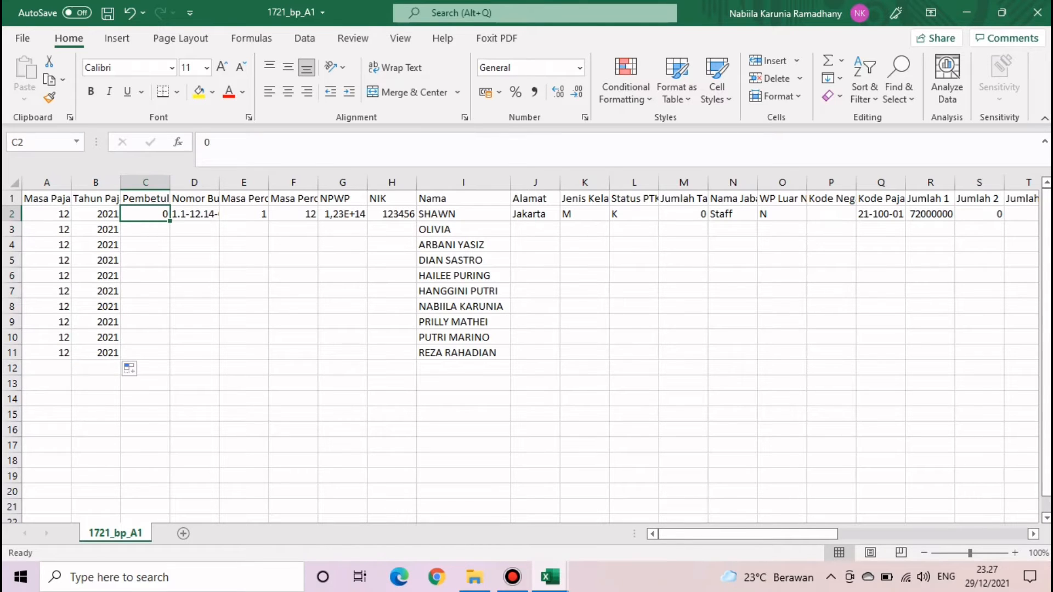
{"action": "double_click", "coordinate": [170, 221]}
- Change D2 to 1.1-12.21-0000001, fill the series to 0000010, and autofit column D
{"action": "left_click", "coordinate": [195, 214]}
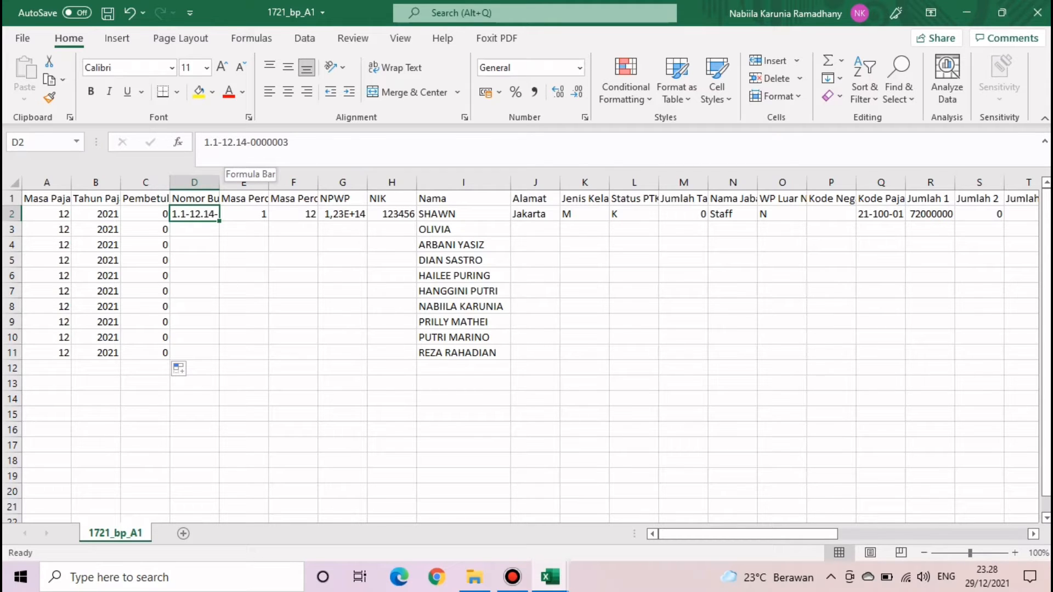
{"action": "left_click", "coordinate": [247, 142]}
{"action": "key", "text": "BackSpace"}
{"action": "key", "text": "BackSpace"}
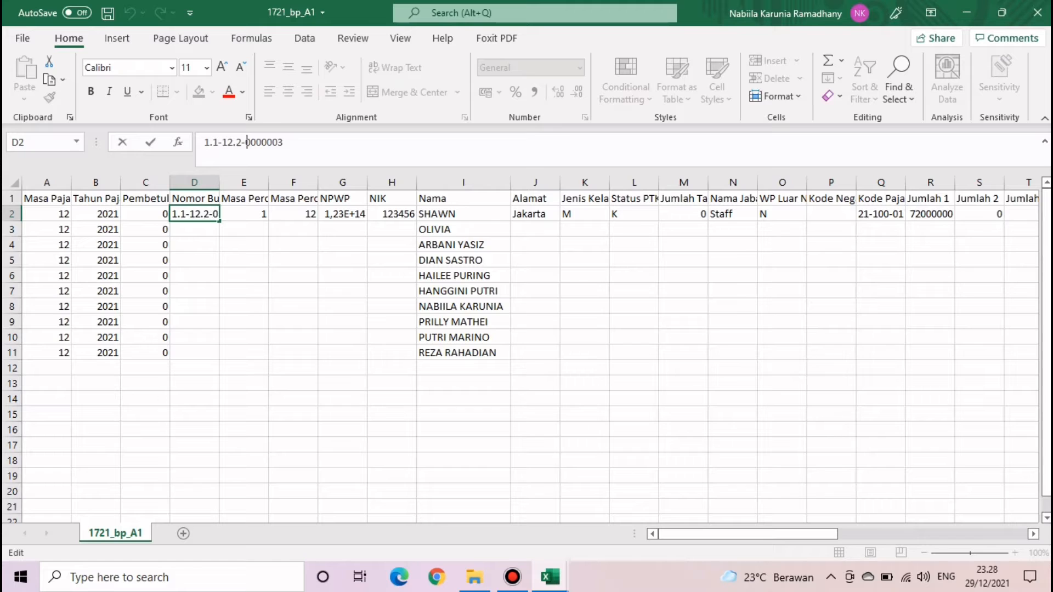
{"action": "type", "text": "21"}
{"action": "left_click", "coordinate": [289, 143]}
{"action": "key", "text": "BackSpace"}
{"action": "type", "text": "1"}
{"action": "key", "text": "Return"}
{"action": "left_click", "coordinate": [194, 214]}
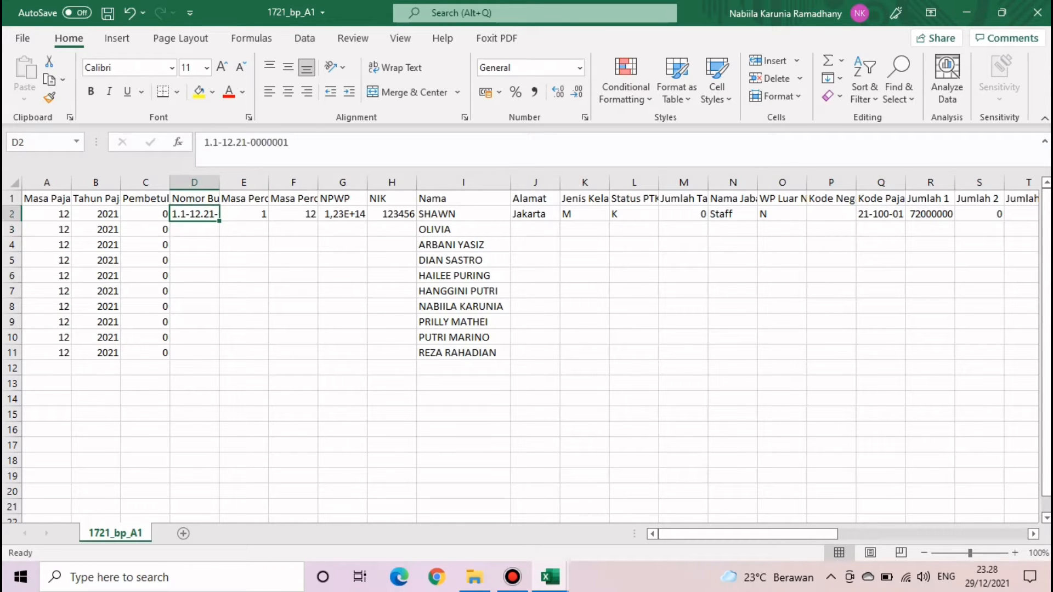
{"action": "double_click", "coordinate": [219, 221]}
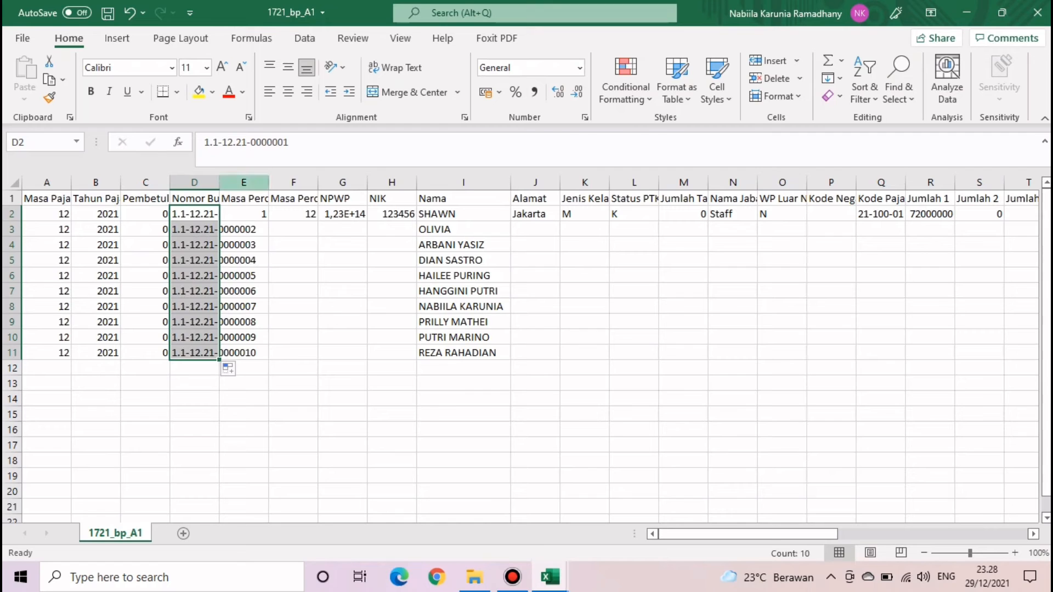
{"action": "double_click", "coordinate": [220, 182]}
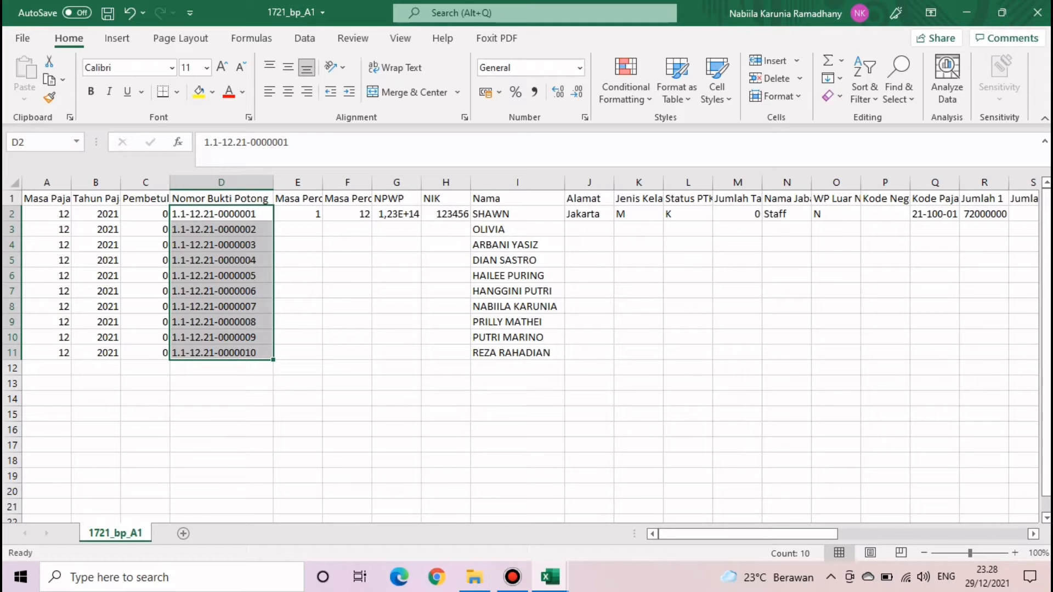
{"action": "left_click", "coordinate": [512, 577]}
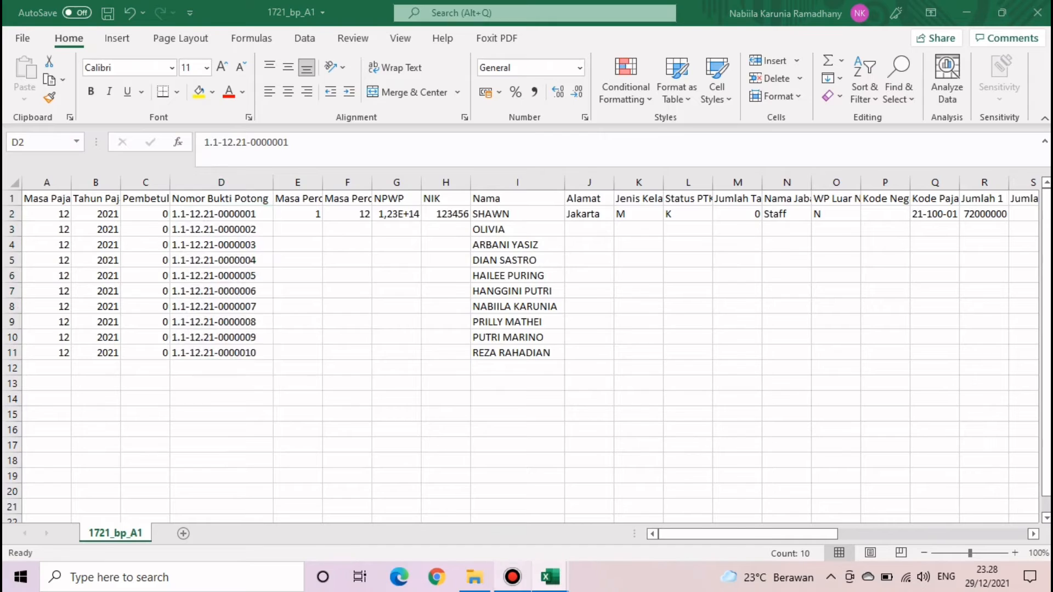
- Start a VLOOKUP in E2 with the name in I2 as the lookup value
{"action": "left_click", "coordinate": [512, 577]}
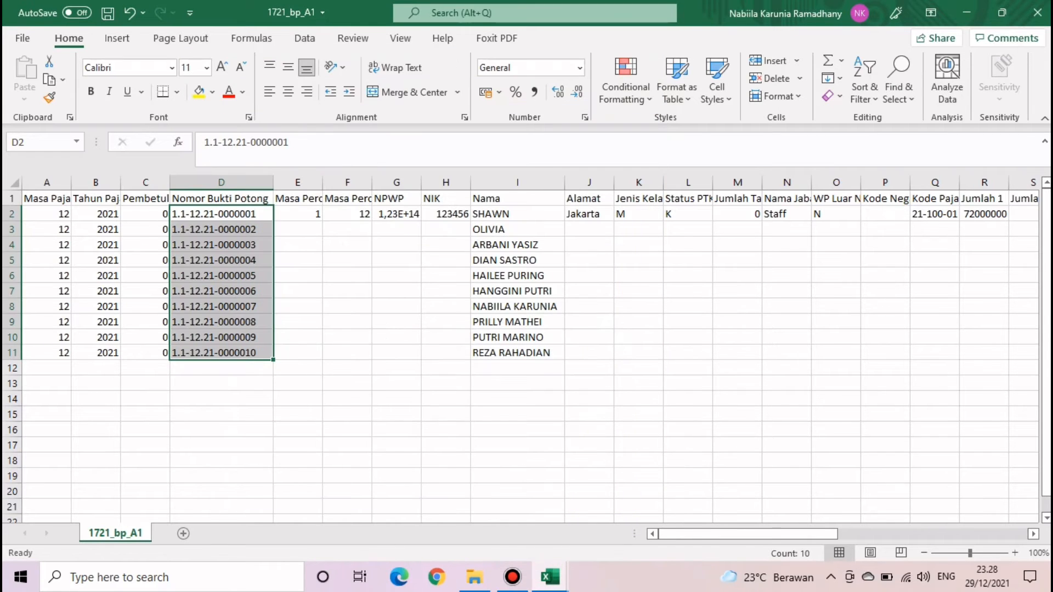
{"action": "left_click", "coordinate": [348, 260]}
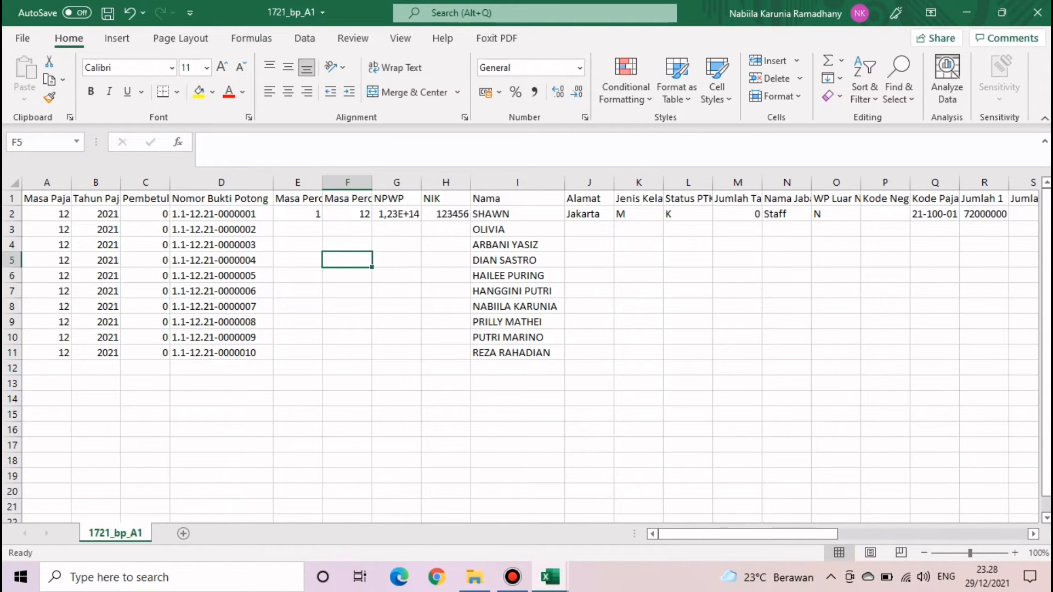
{"action": "left_click", "coordinate": [298, 214]}
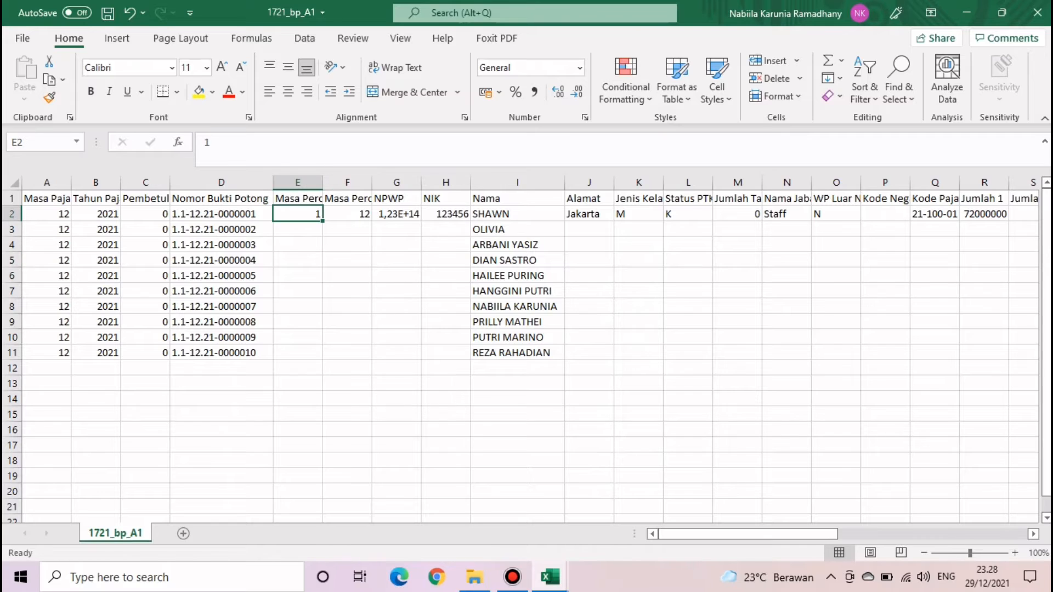
{"action": "left_click", "coordinate": [589, 214]}
{"action": "left_click_drag", "start_coordinate": [639, 214], "coordinate": [639, 229]}
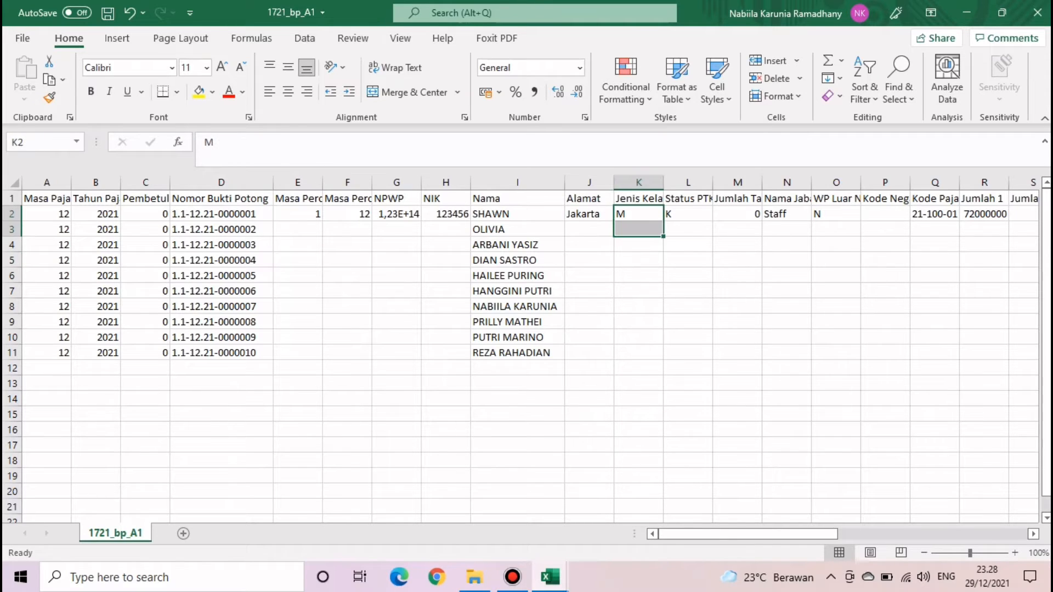
{"action": "left_click", "coordinate": [298, 214]}
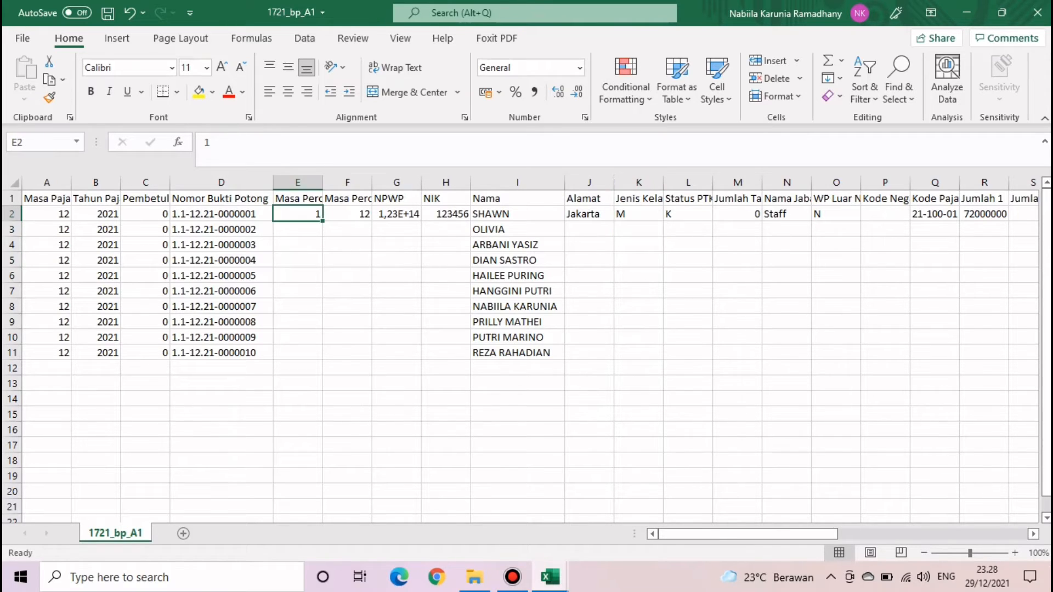
{"action": "type", "text": "=VLO"}
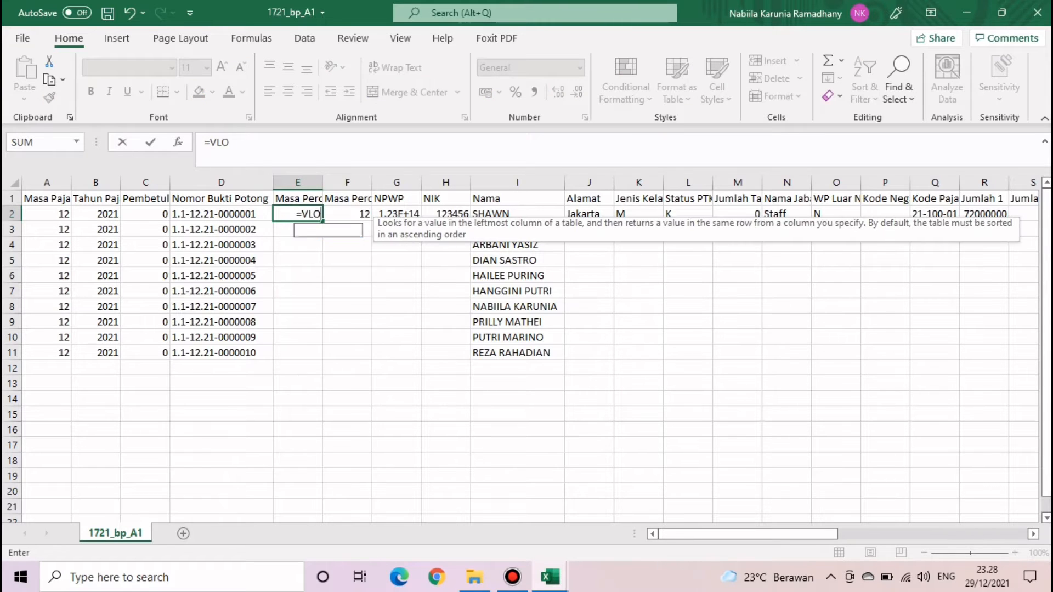
{"action": "type", "text": "OK"}
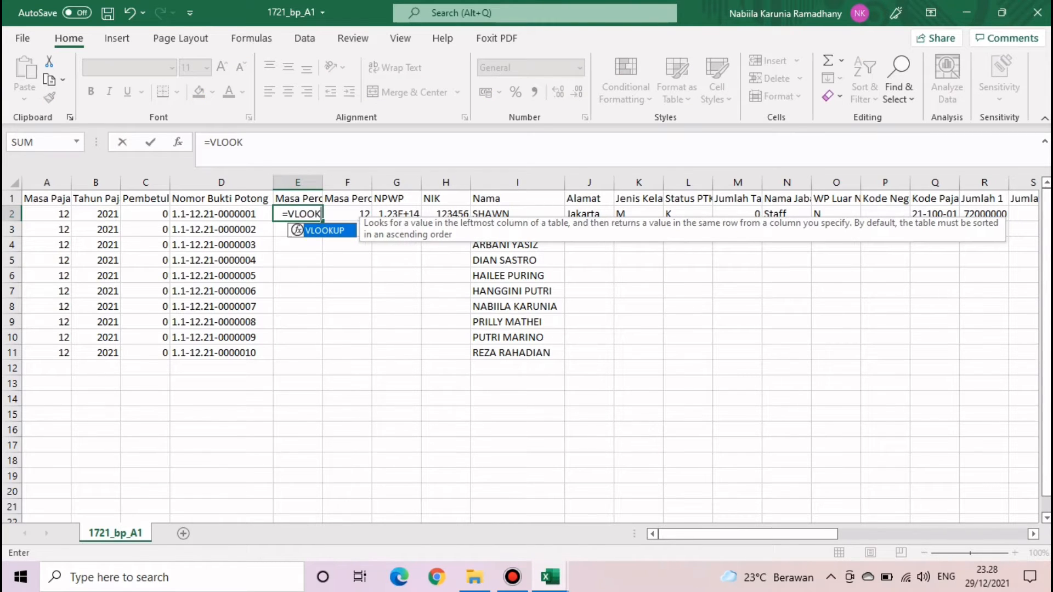
{"action": "key", "text": "Tab"}
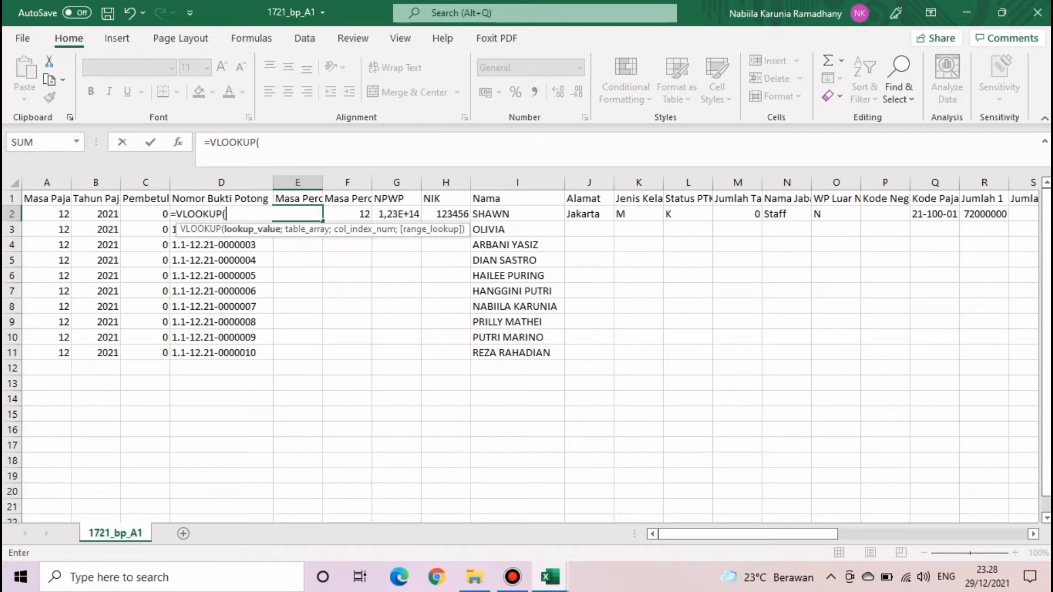
{"action": "left_click", "coordinate": [517, 214]}
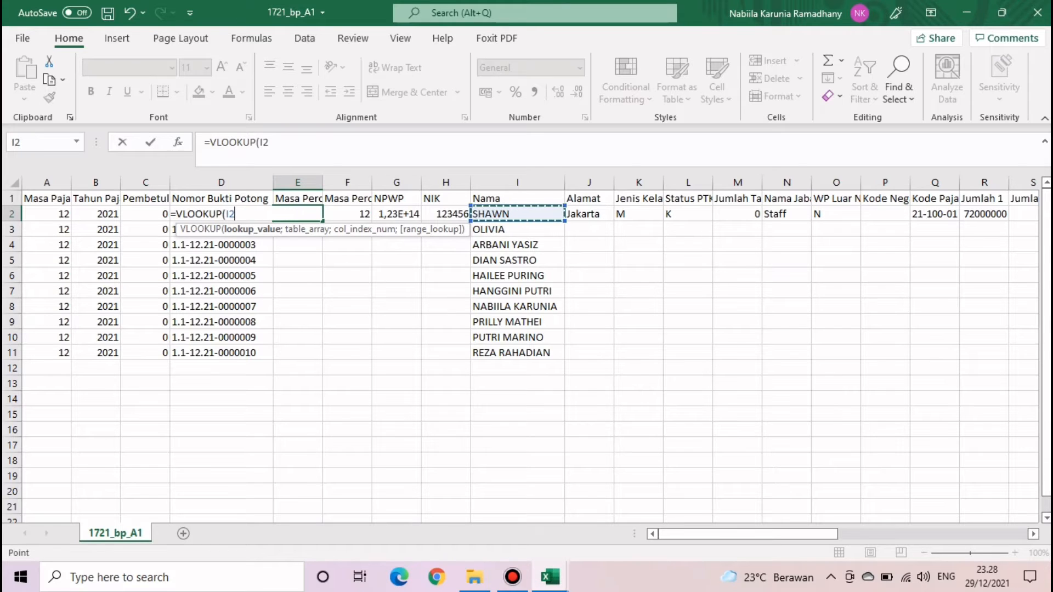
{"action": "type", "text": ";"}
- Try the Master data table B4:H13 as the lookup range, then delete that reference
{"action": "left_click", "coordinate": [550, 577]}
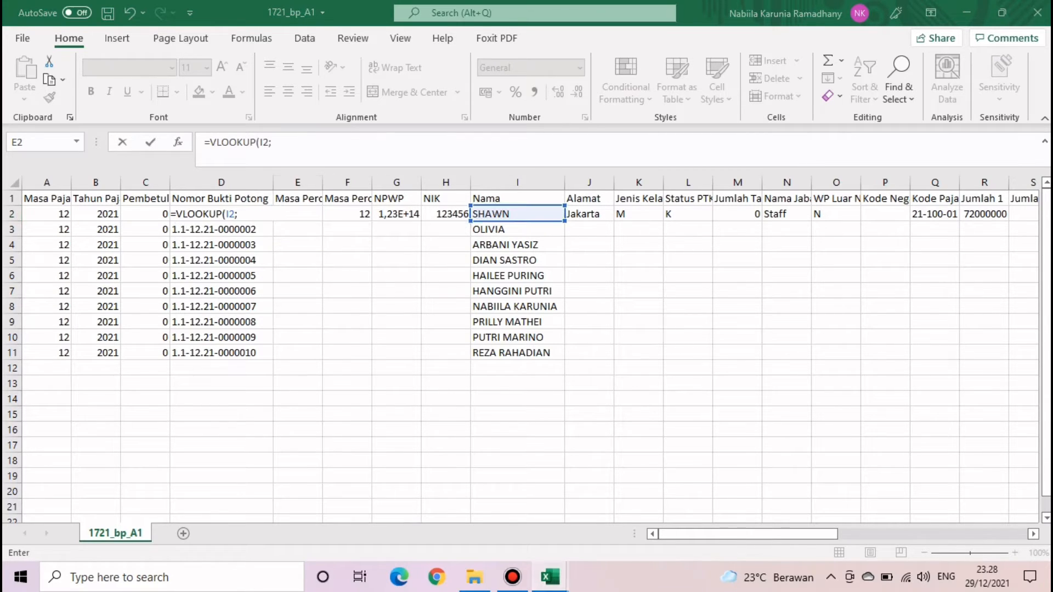
{"action": "left_click", "coordinate": [466, 512]}
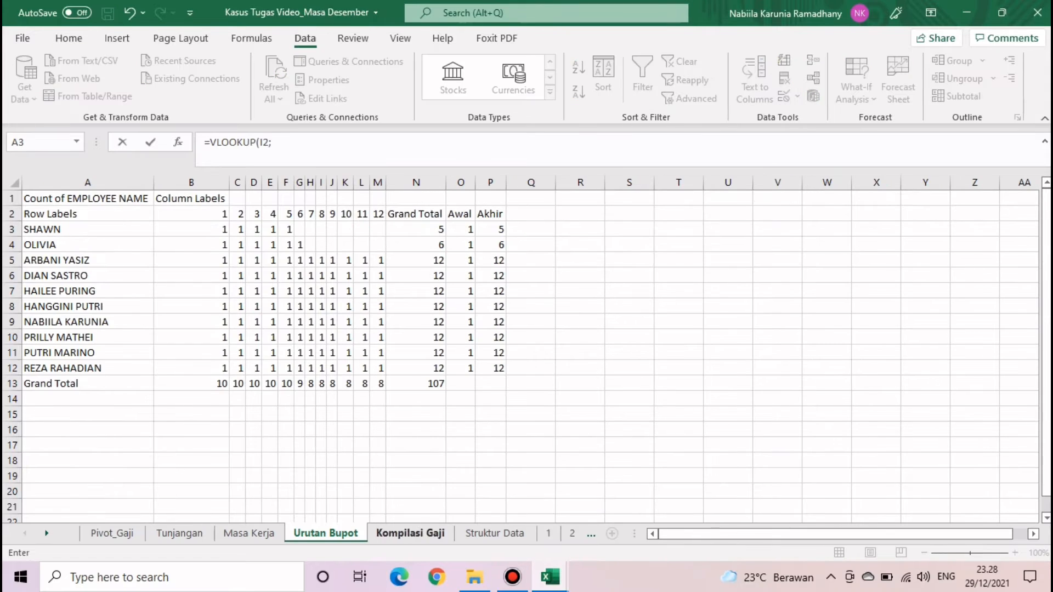
{"action": "left_click", "coordinate": [47, 533]}
{"action": "left_click", "coordinate": [47, 533]}
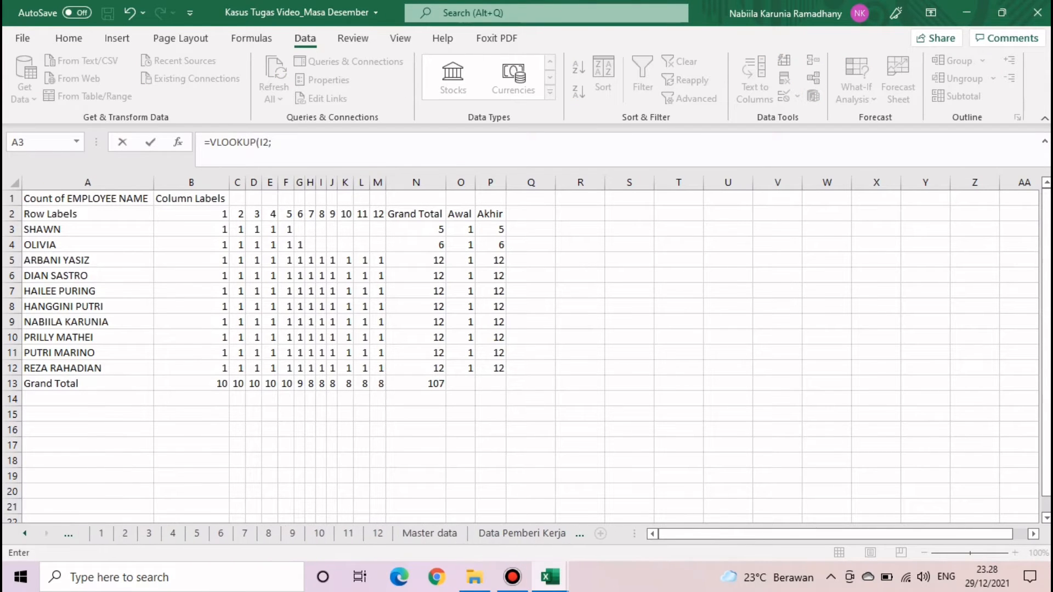
{"action": "left_click", "coordinate": [512, 534]}
{"action": "left_click", "coordinate": [419, 533]}
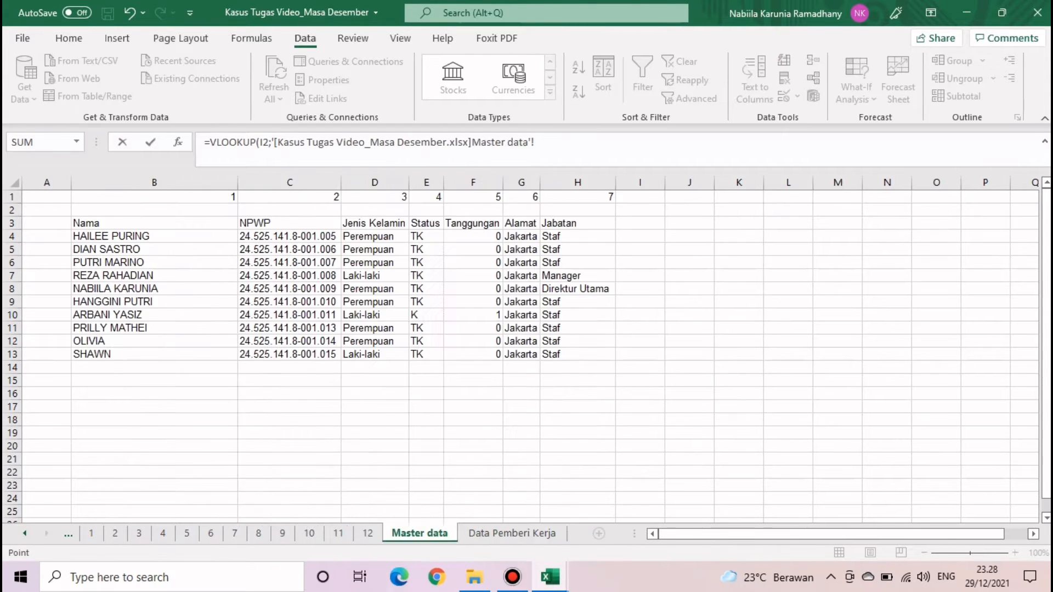
{"action": "left_click_drag", "start_coordinate": [87, 236], "coordinate": [610, 359]}
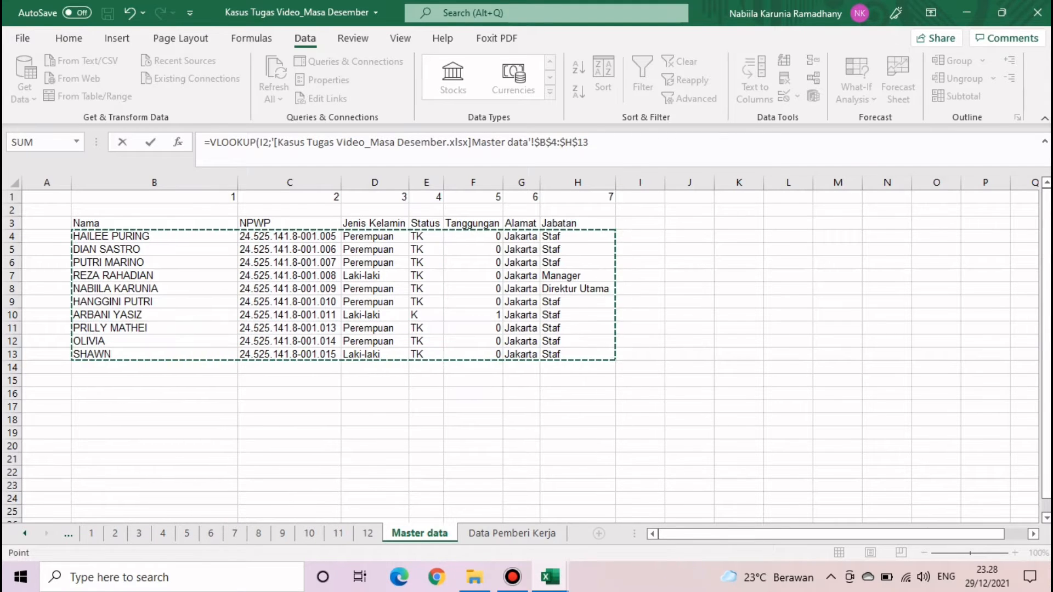
{"action": "type", "text": ";"}
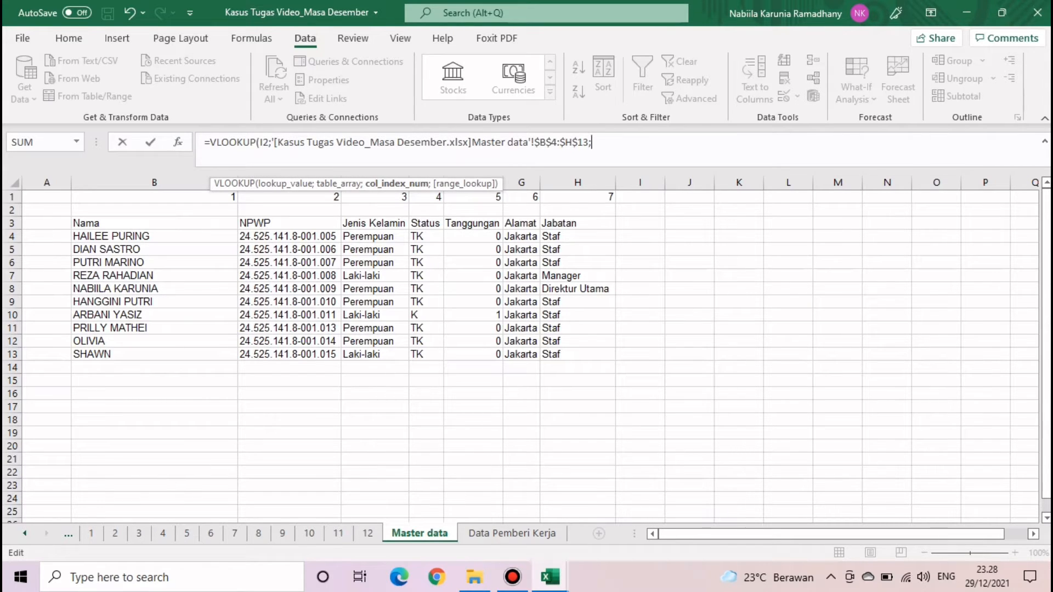
{"action": "type", "text": "2;"}
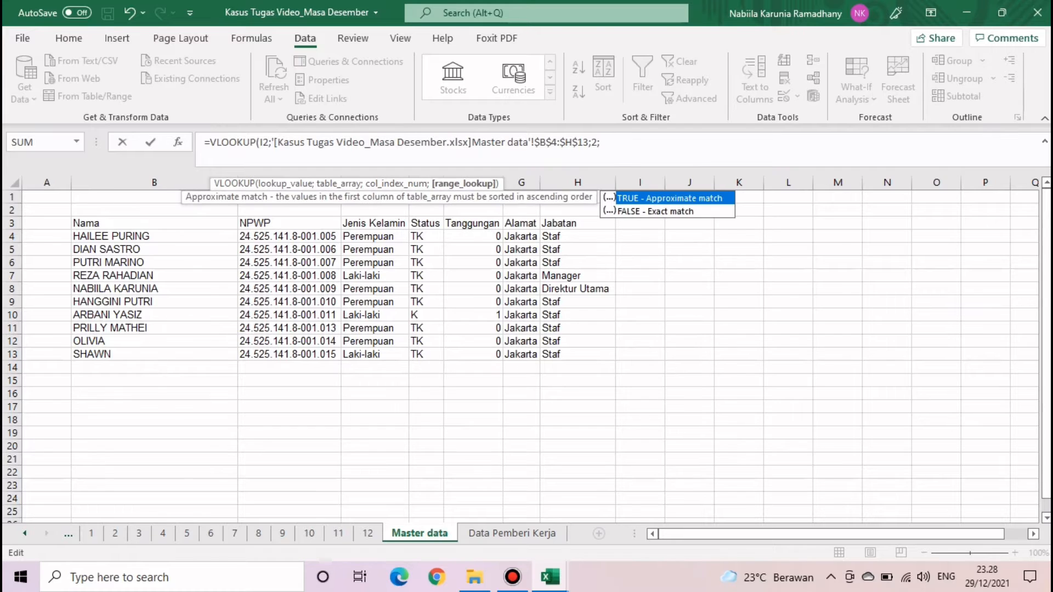
{"action": "key", "text": "BackSpace"}
{"action": "key", "text": "BackSpace"}
{"action": "key", "text": "BackSpace"}
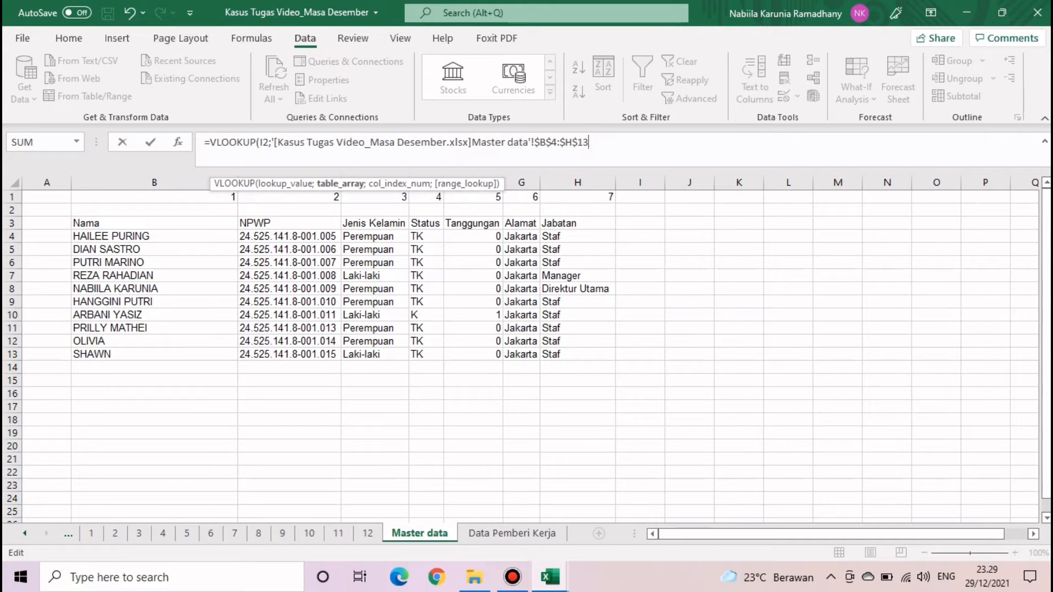
{"action": "left_click_drag", "start_coordinate": [589, 142], "coordinate": [274, 142]}
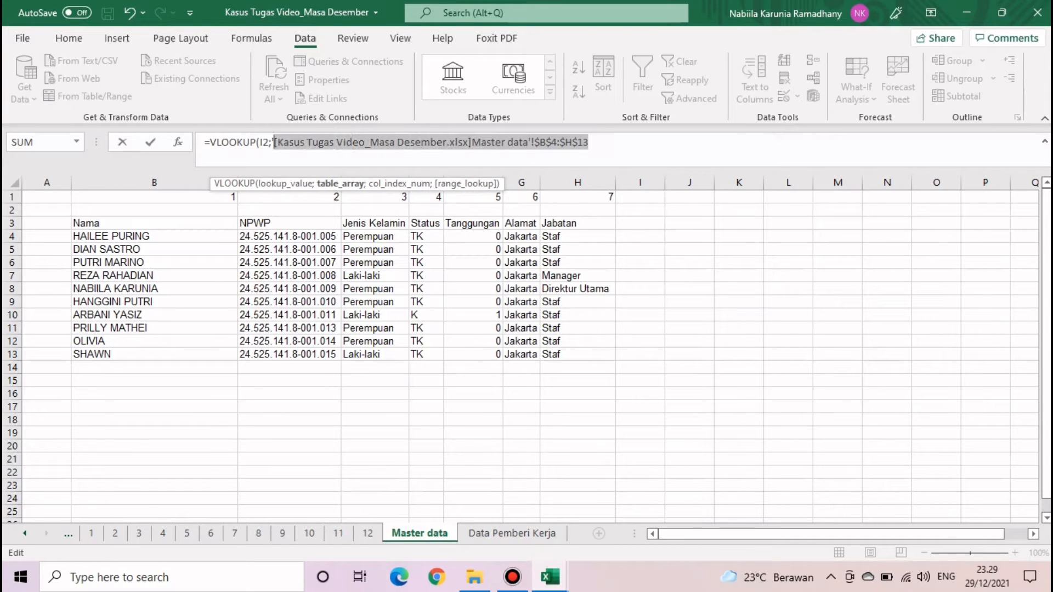
{"action": "key", "text": "BackSpace"}
{"action": "key", "text": "BackSpace"}
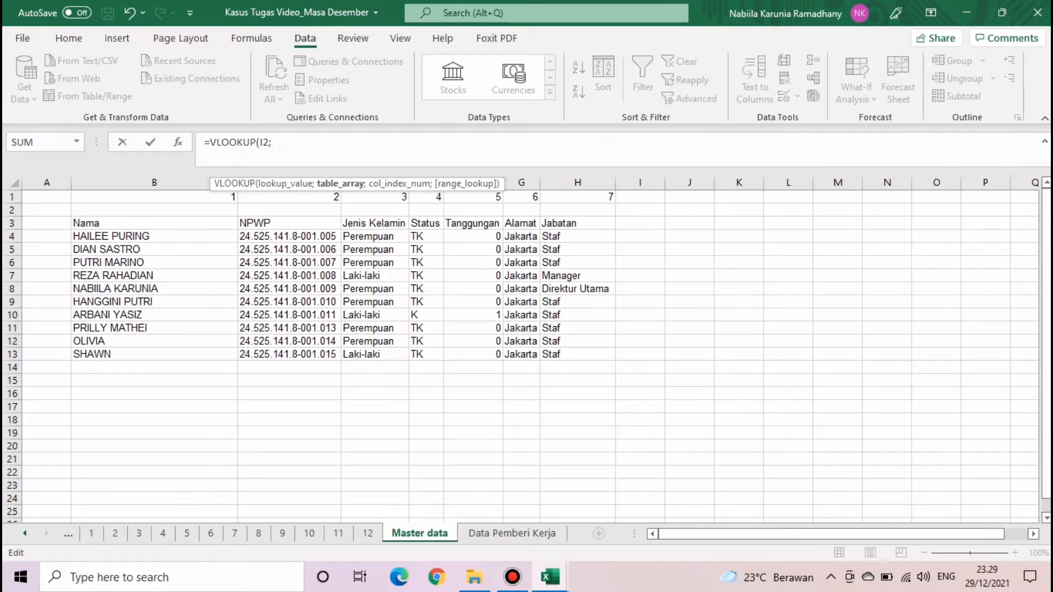
- Finish the VLOOKUP with Urutan Bupot A3:P12, column 15, exact match, and fill E2 down to E11
{"action": "left_click", "coordinate": [25, 534]}
{"action": "left_click", "coordinate": [25, 534]}
{"action": "left_click", "coordinate": [25, 533]}
{"action": "left_click", "coordinate": [25, 534]}
{"action": "left_click", "coordinate": [25, 533]}
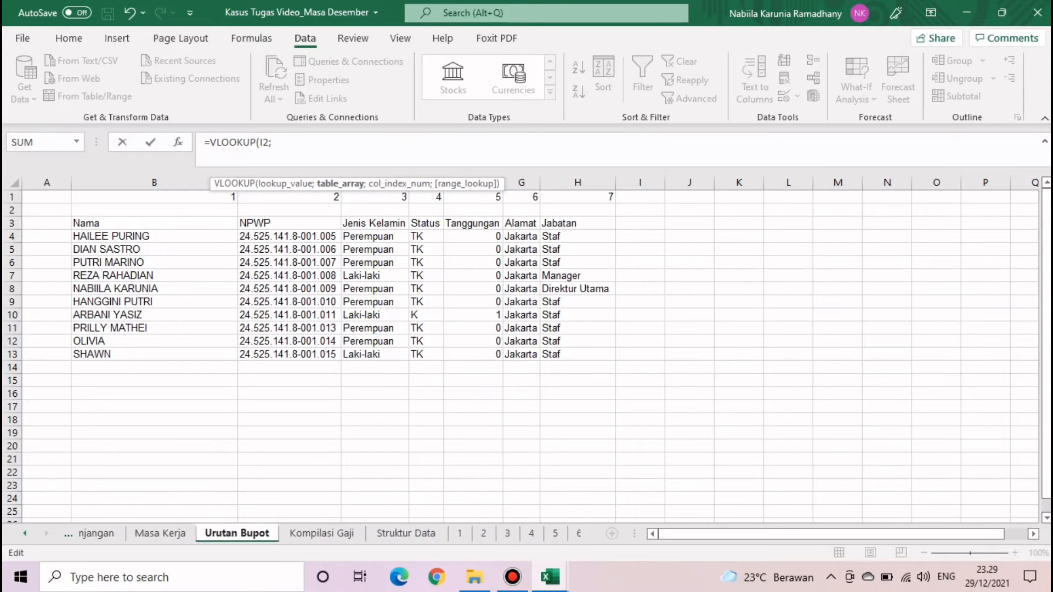
{"action": "left_click", "coordinate": [24, 534]}
{"action": "left_click", "coordinate": [249, 533]}
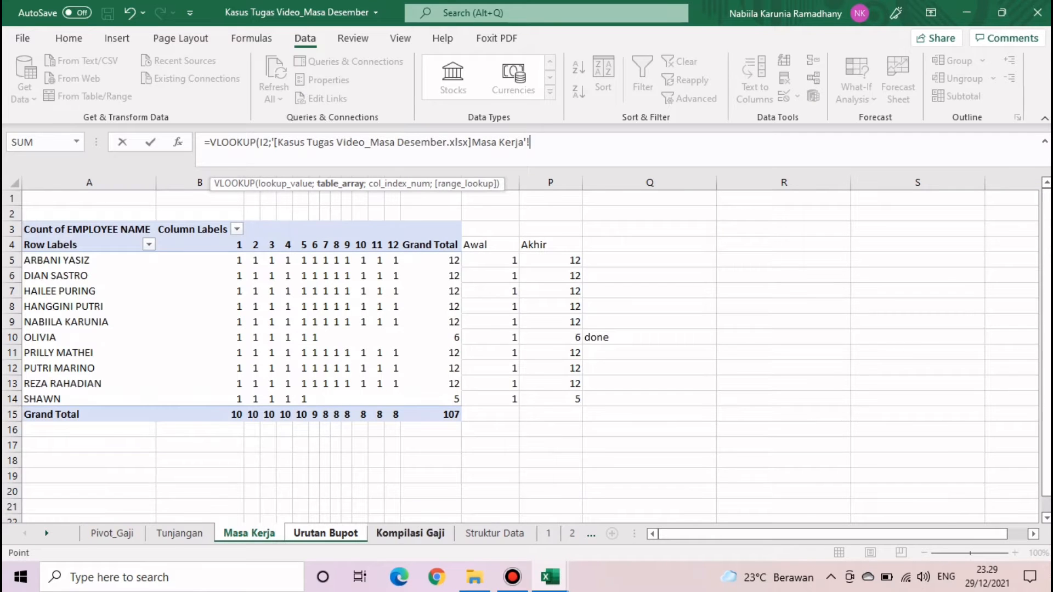
{"action": "left_click", "coordinate": [326, 533]}
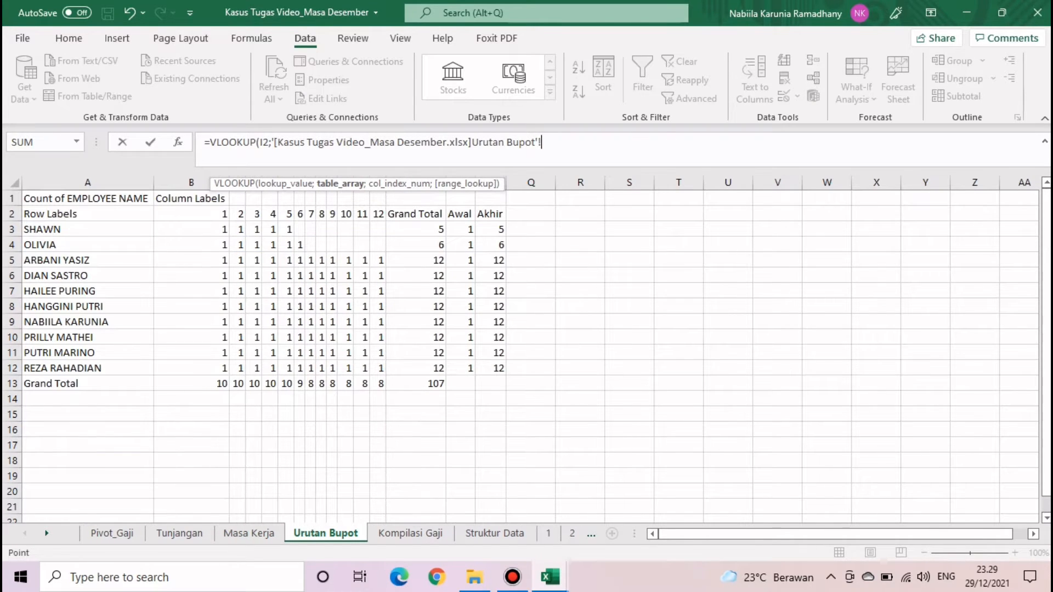
{"action": "left_click_drag", "start_coordinate": [82, 229], "coordinate": [497, 372]}
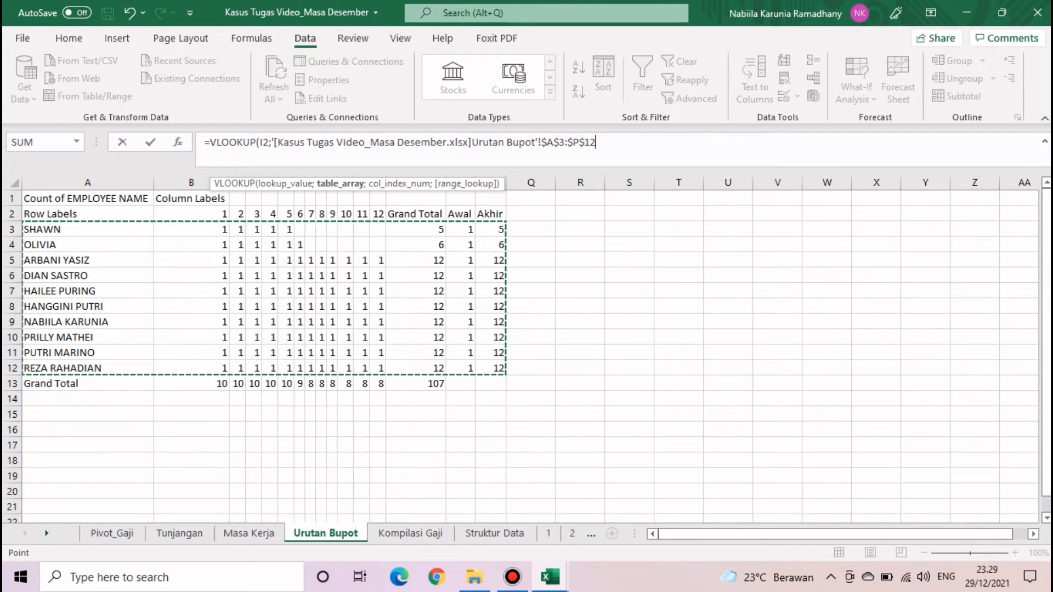
{"action": "type", "text": ";"}
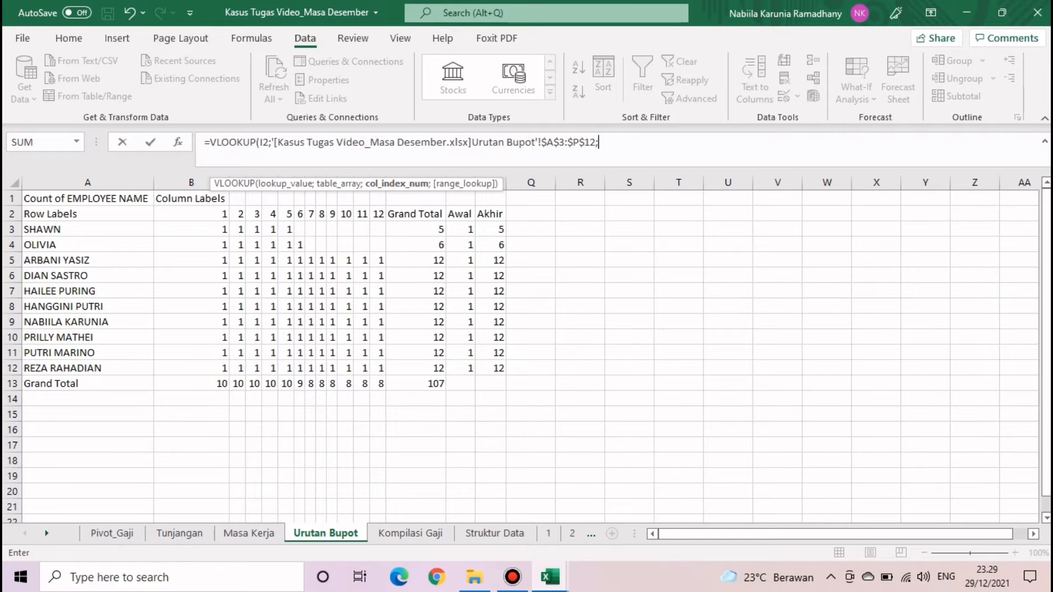
{"action": "type", "text": "15;0"}
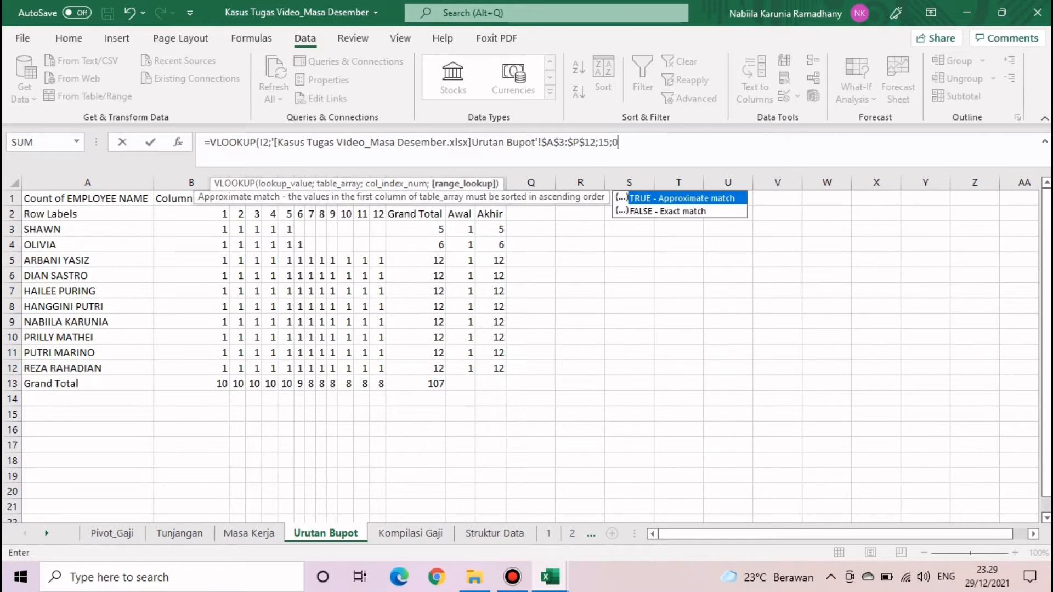
{"action": "key", "text": "Return"}
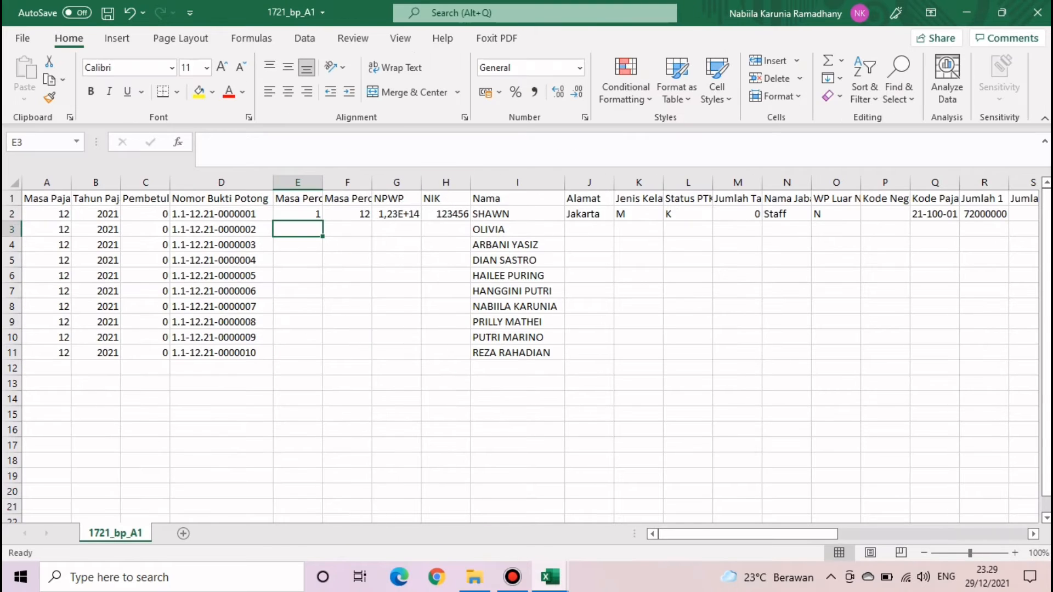
{"action": "left_click", "coordinate": [298, 214]}
{"action": "double_click", "coordinate": [323, 221]}
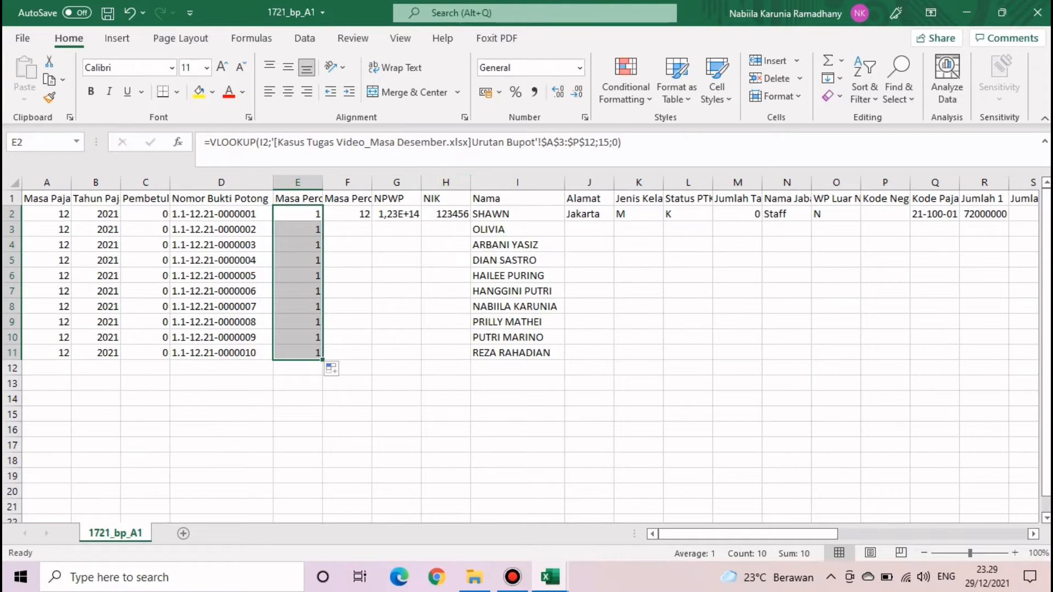
{"action": "left_click", "coordinate": [298, 214]}
- Copy E2's formula into F2 and change its column index from 15 to 16
{"action": "left_click_drag", "start_coordinate": [322, 221], "coordinate": [347, 217]}
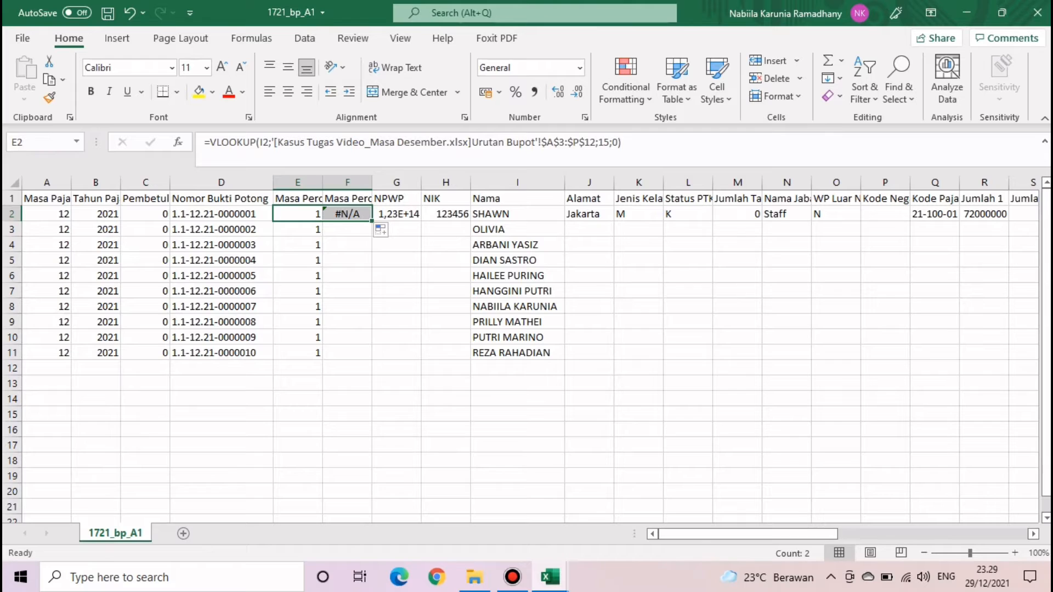
{"action": "left_click", "coordinate": [347, 245]}
{"action": "left_click", "coordinate": [347, 214]}
{"action": "left_click", "coordinate": [631, 143]}
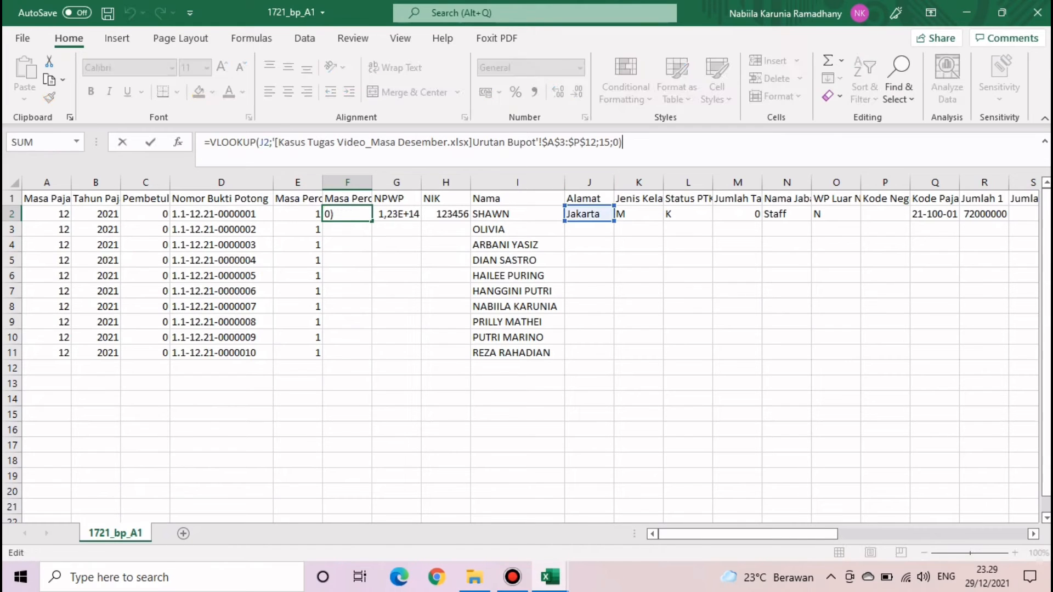
{"action": "left_click", "coordinate": [610, 143]}
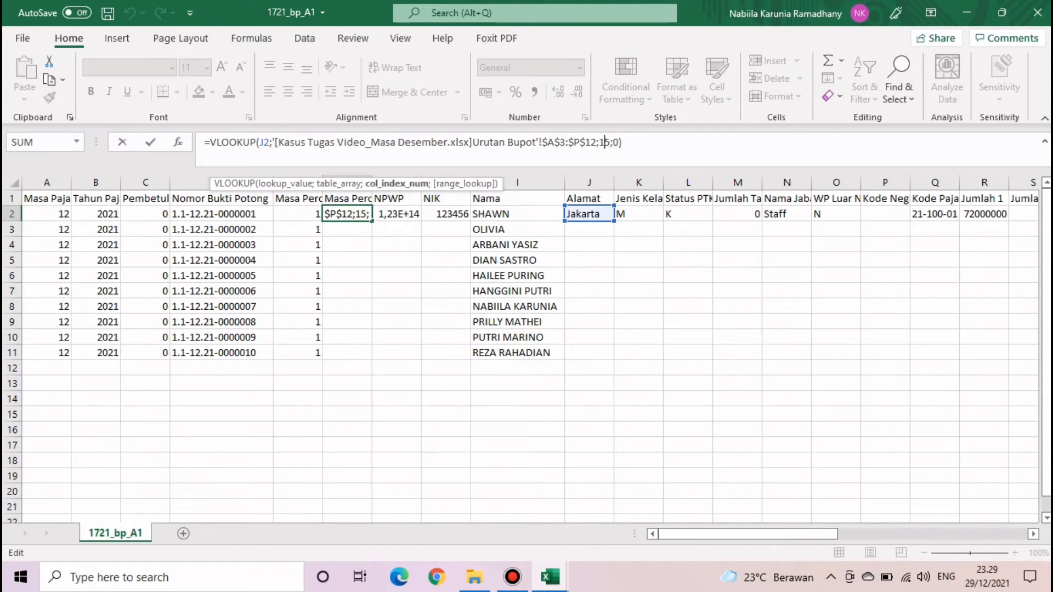
{"action": "key", "text": "BackSpace"}
{"action": "key", "text": "BackSpace"}
{"action": "type", "text": "16"}
- Correct F2's lookup value reference to I2 and confirm the formula
{"action": "left_click", "coordinate": [264, 142]}
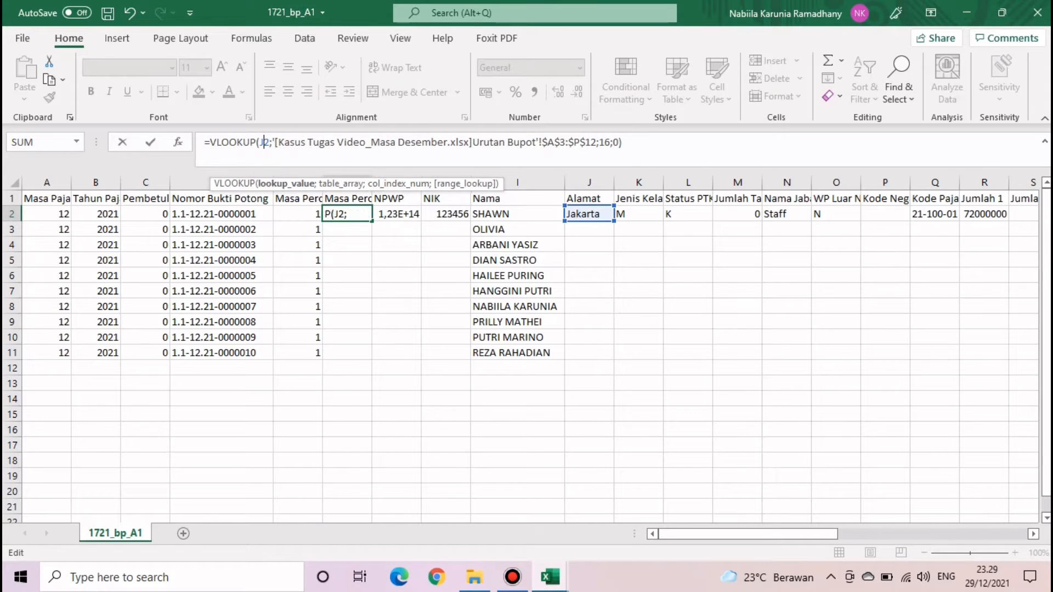
{"action": "key", "text": "BackSpace"}
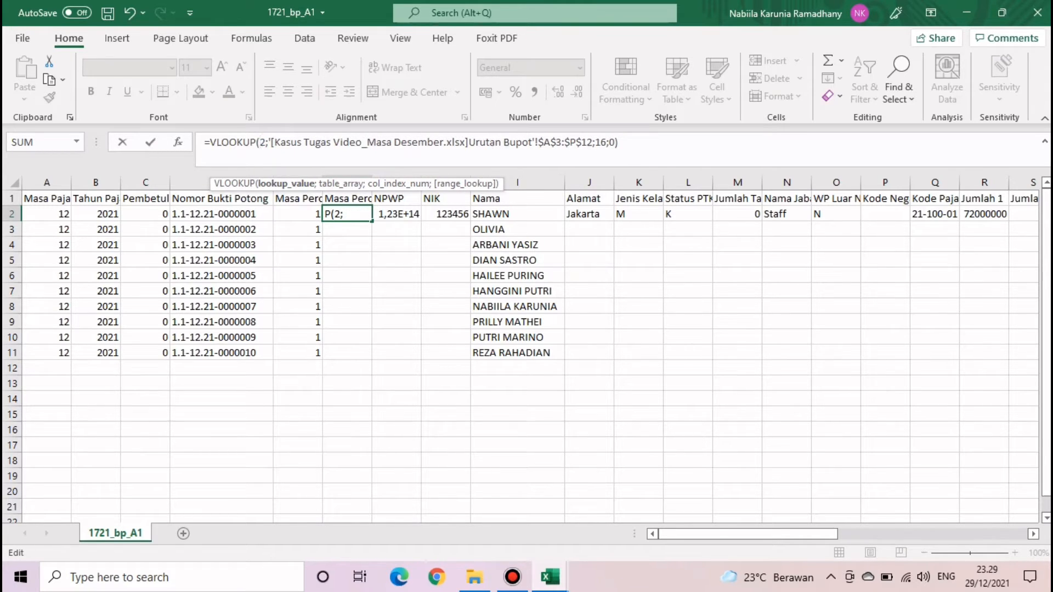
{"action": "left_click", "coordinate": [588, 214]}
{"action": "key", "text": "Delete"}
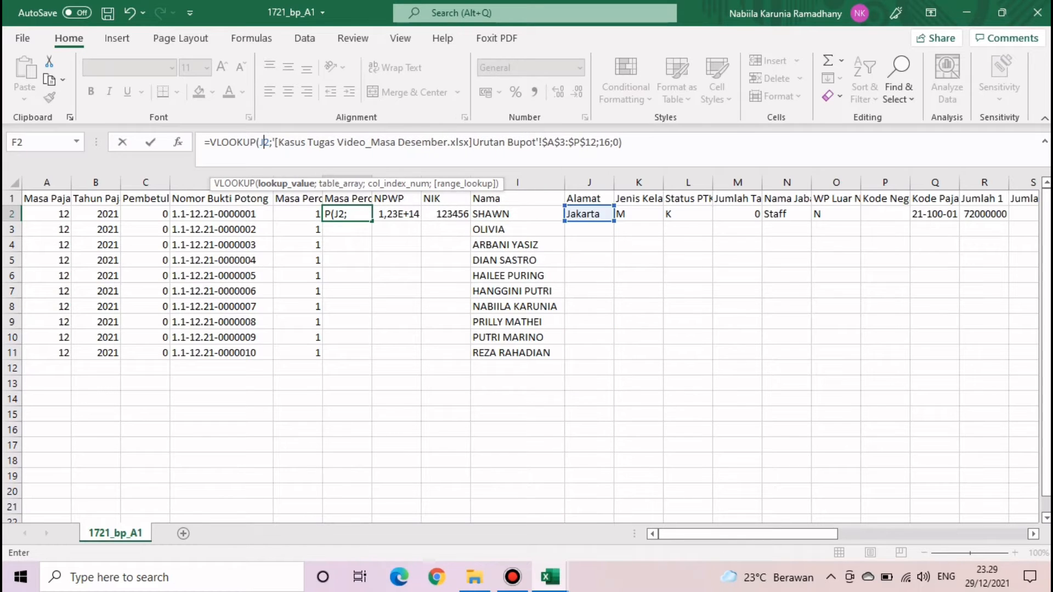
{"action": "key", "text": "BackSpace"}
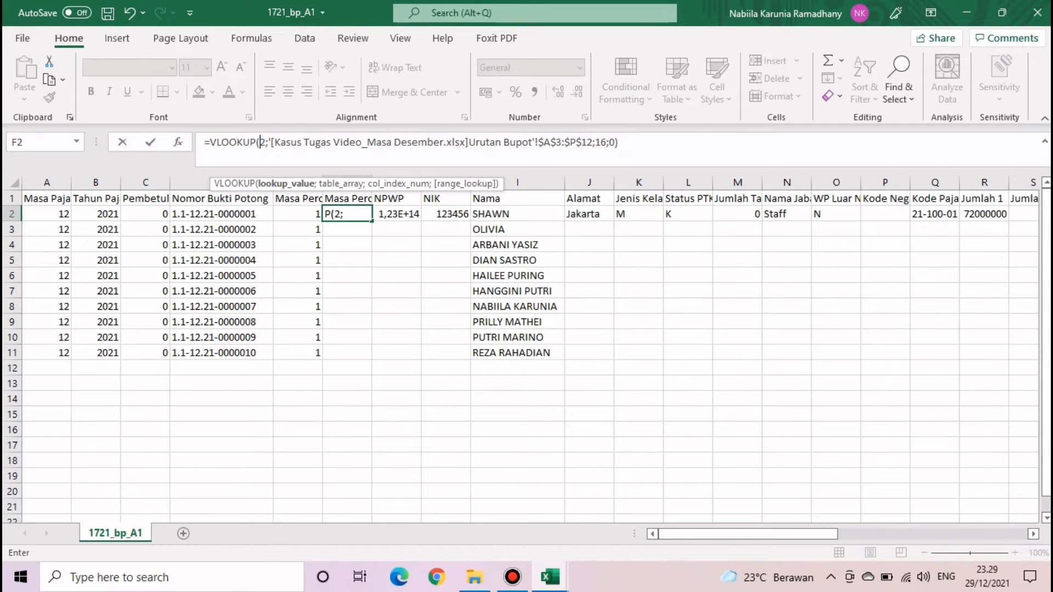
{"action": "type", "text": "I"}
{"action": "key", "text": "BackSpace"}
{"action": "type", "text": "I"}
{"action": "key", "text": "Return"}
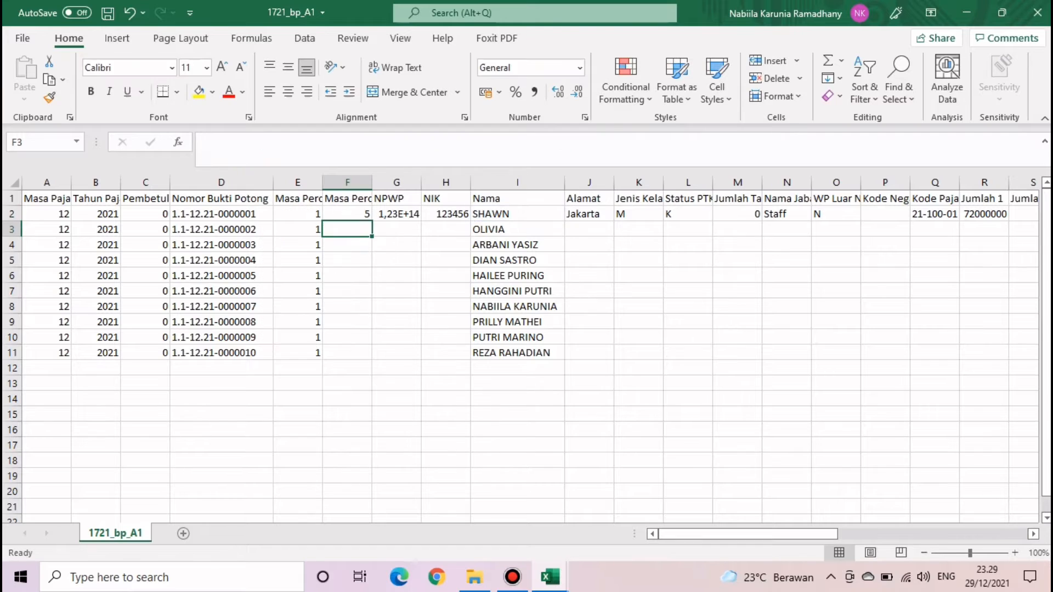
- Fill F2's formula down to F11 and review the end periods 5, 6 and 12
{"action": "left_click", "coordinate": [381, 216]}
{"action": "left_click", "coordinate": [356, 215]}
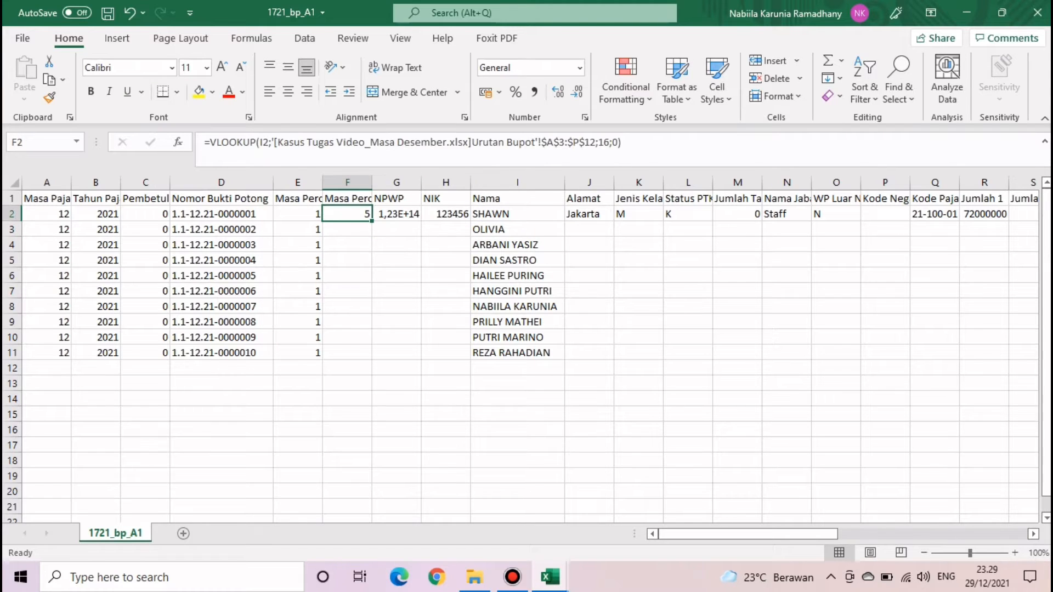
{"action": "double_click", "coordinate": [372, 221]}
{"action": "left_click", "coordinate": [397, 399]}
{"action": "left_click_drag", "start_coordinate": [300, 215], "coordinate": [351, 338]}
{"action": "left_click", "coordinate": [347, 414]}
{"action": "left_click", "coordinate": [550, 577]}
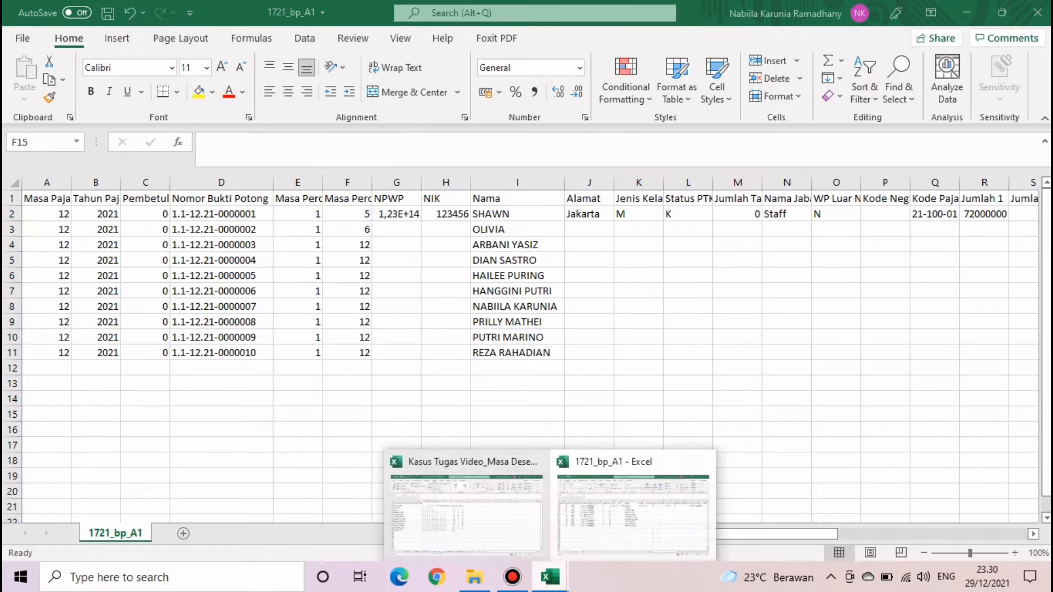
{"action": "left_click", "coordinate": [483, 505]}
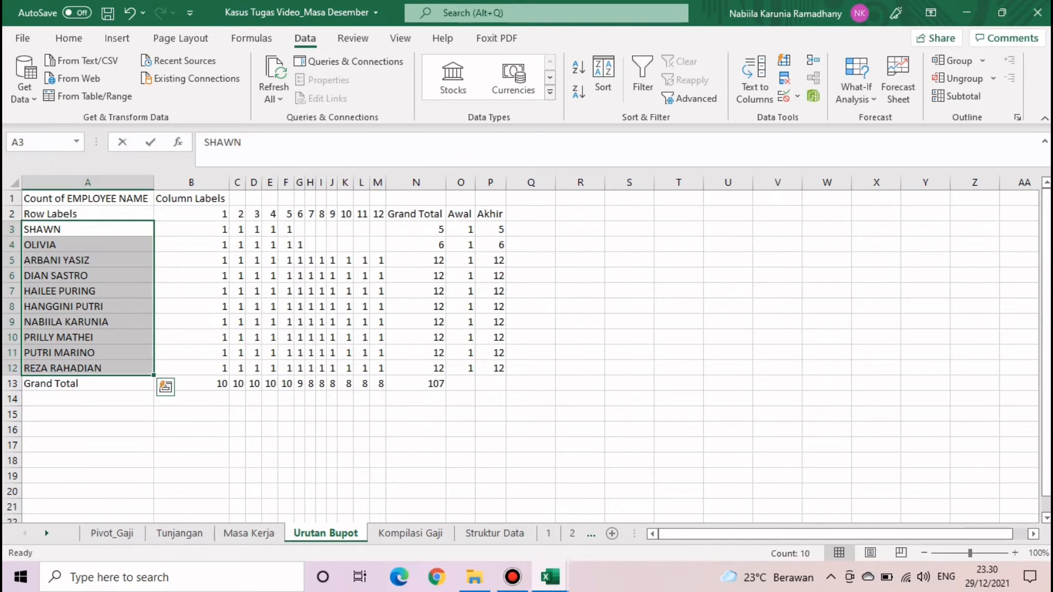
{"action": "left_click_drag", "start_coordinate": [461, 229], "coordinate": [490, 368]}
{"action": "left_click", "coordinate": [629, 353]}
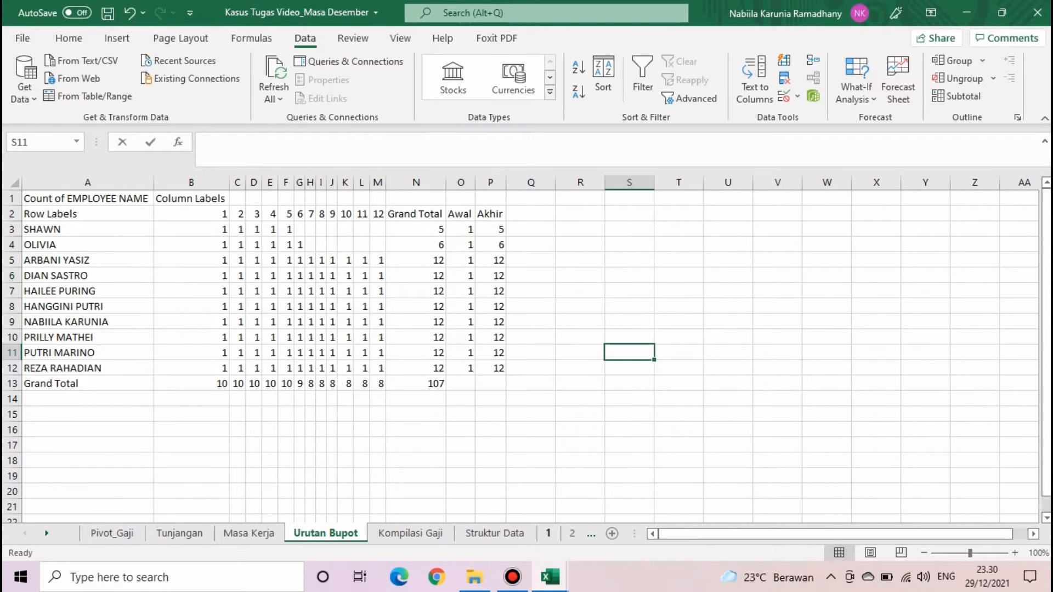
{"action": "left_click", "coordinate": [550, 577]}
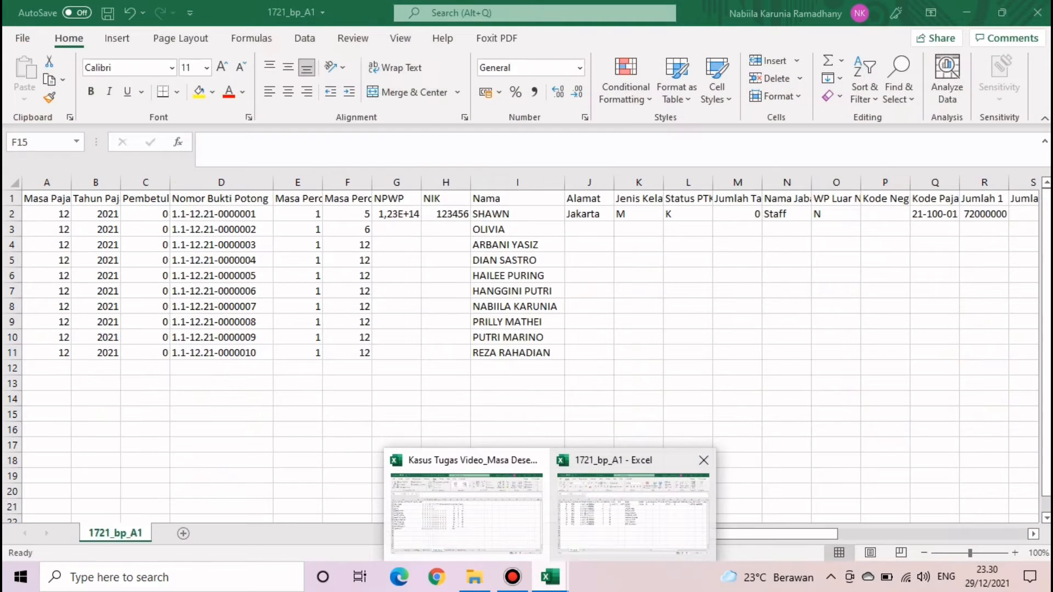
{"action": "left_click", "coordinate": [631, 510]}
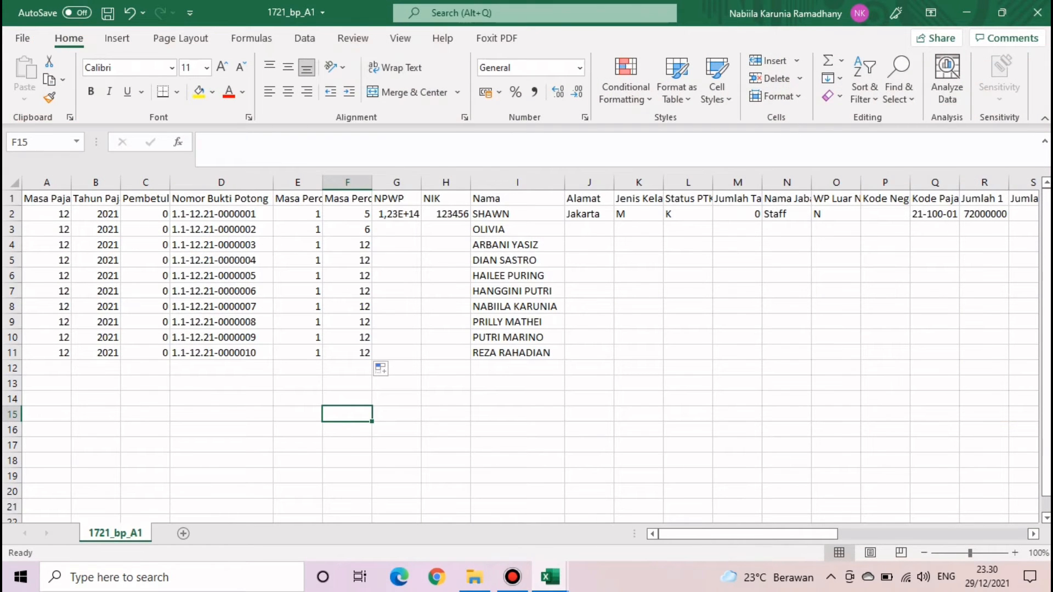
{"action": "double_click", "coordinate": [372, 182]}
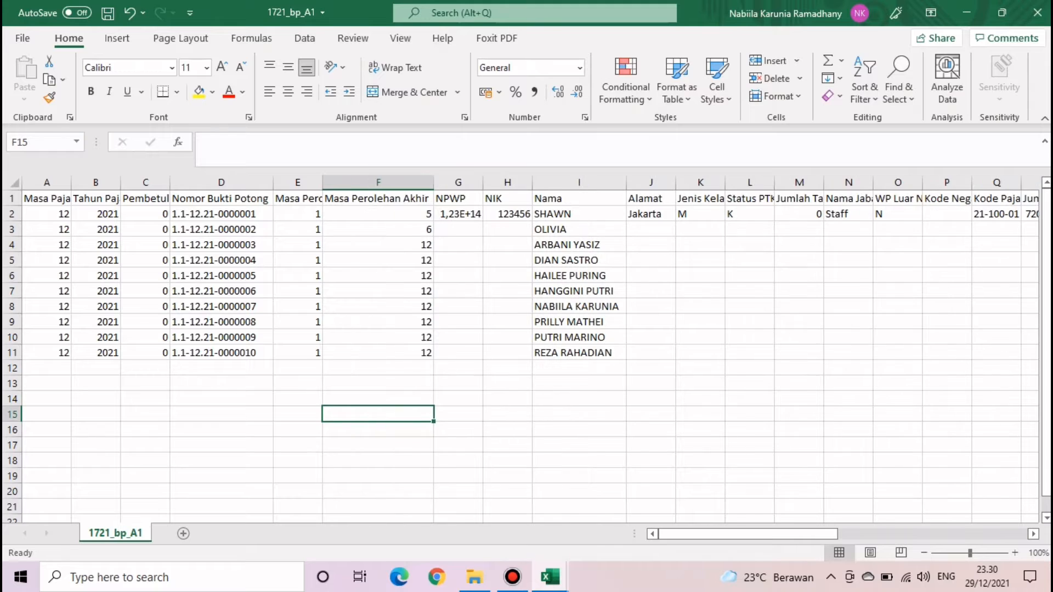
{"action": "double_click", "coordinate": [322, 183]}
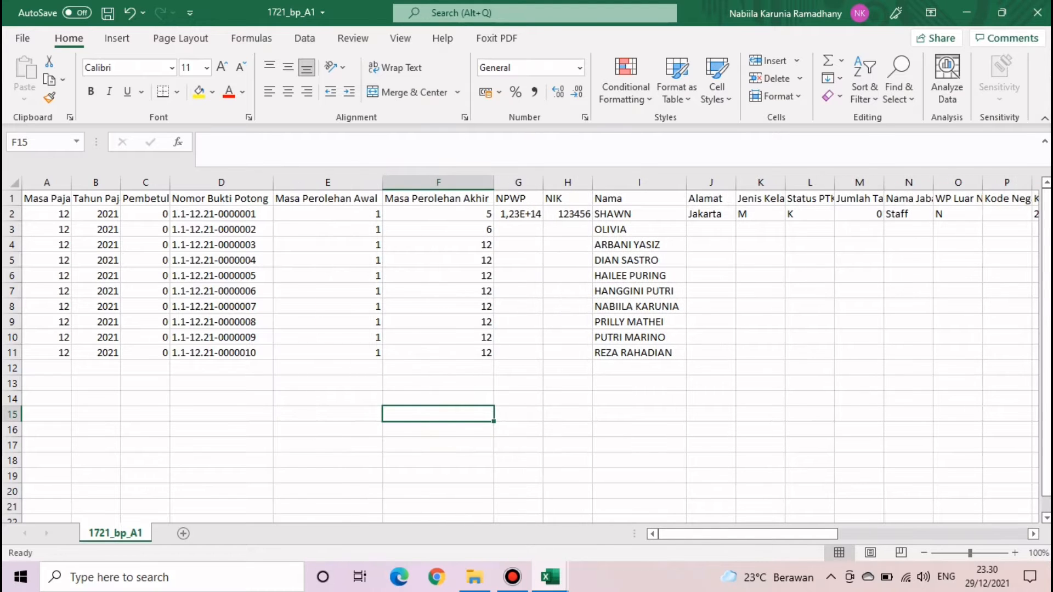
{"action": "scroll", "coordinate": [530, 349], "scroll_direction": "right", "scroll_amount": 2}
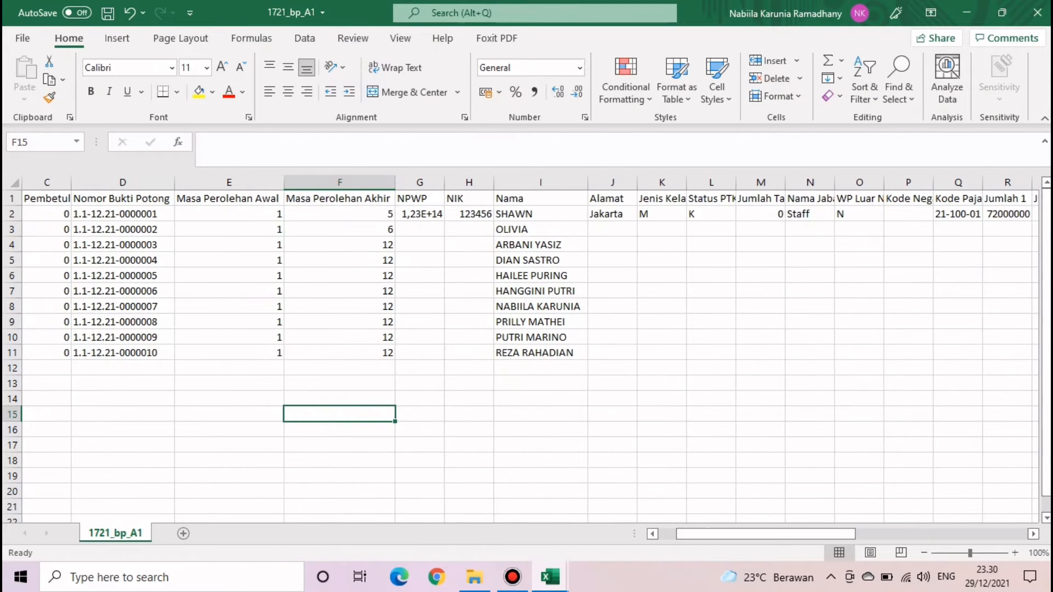
{"action": "left_click", "coordinate": [419, 214]}
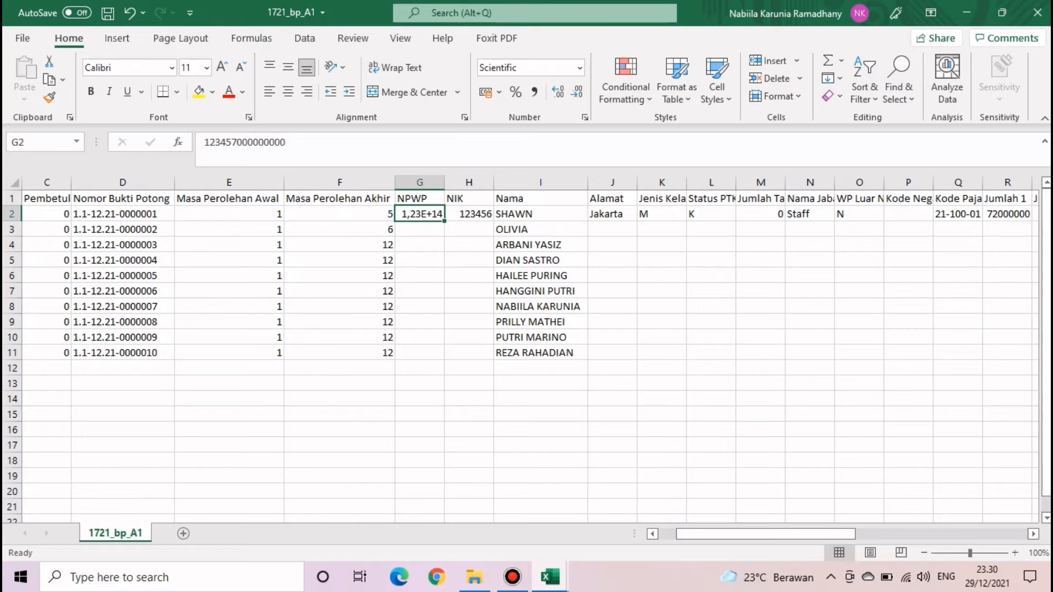
- Start a VLOOKUP in G2 on I2 and go to the Master data sheet
{"action": "type", "text": "="}
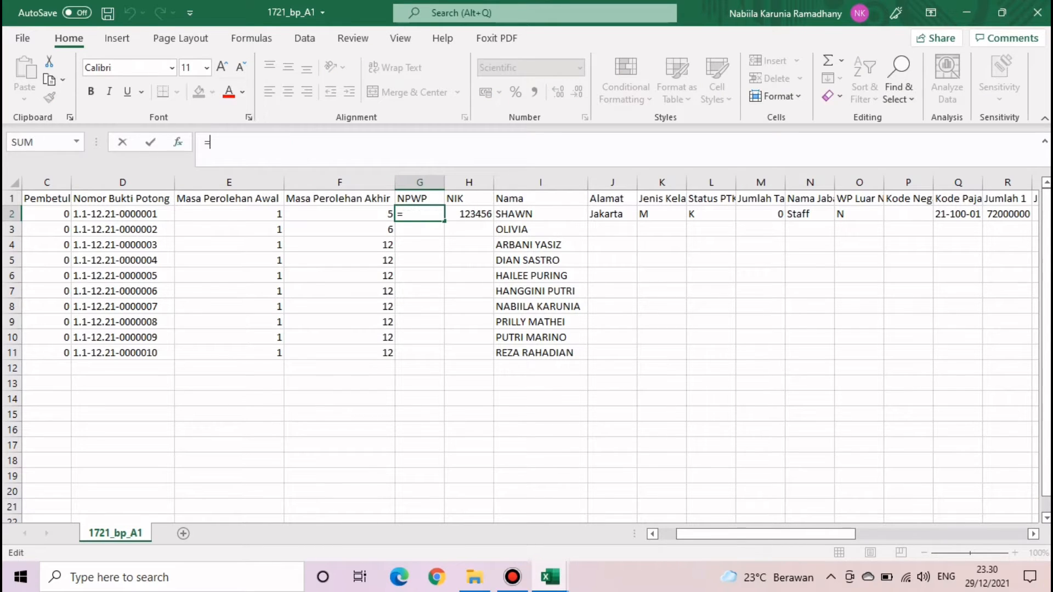
{"action": "type", "text": "VLO"}
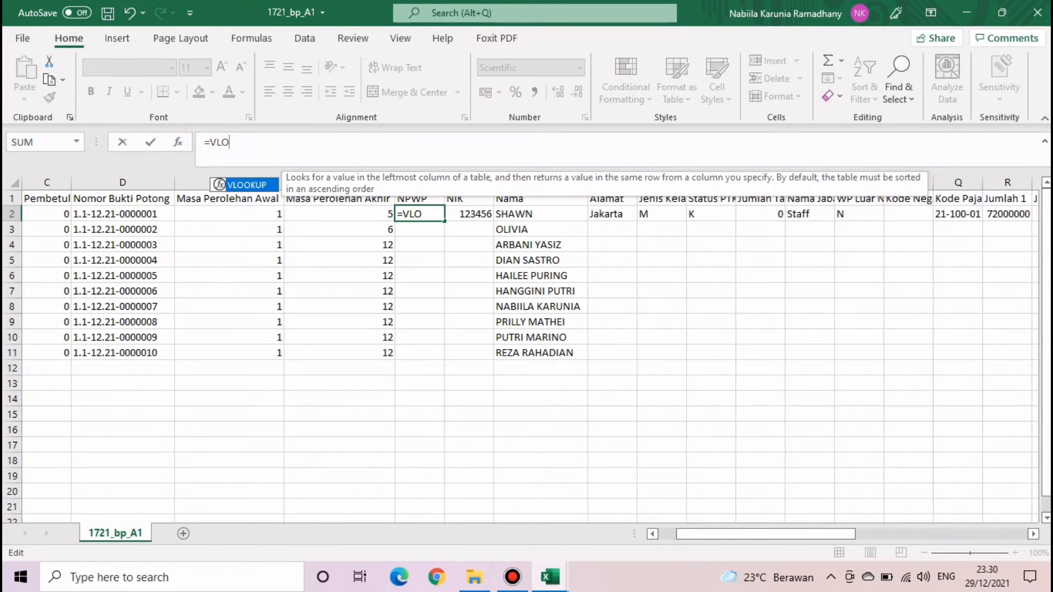
{"action": "key", "text": "Tab"}
{"action": "left_click", "coordinate": [540, 214]}
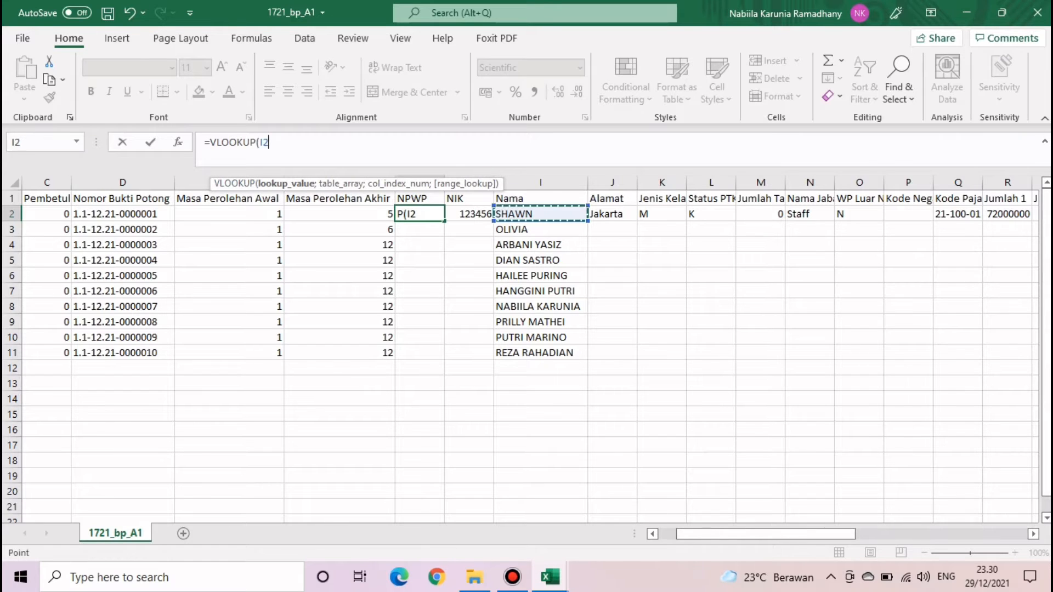
{"action": "type", "text": ";"}
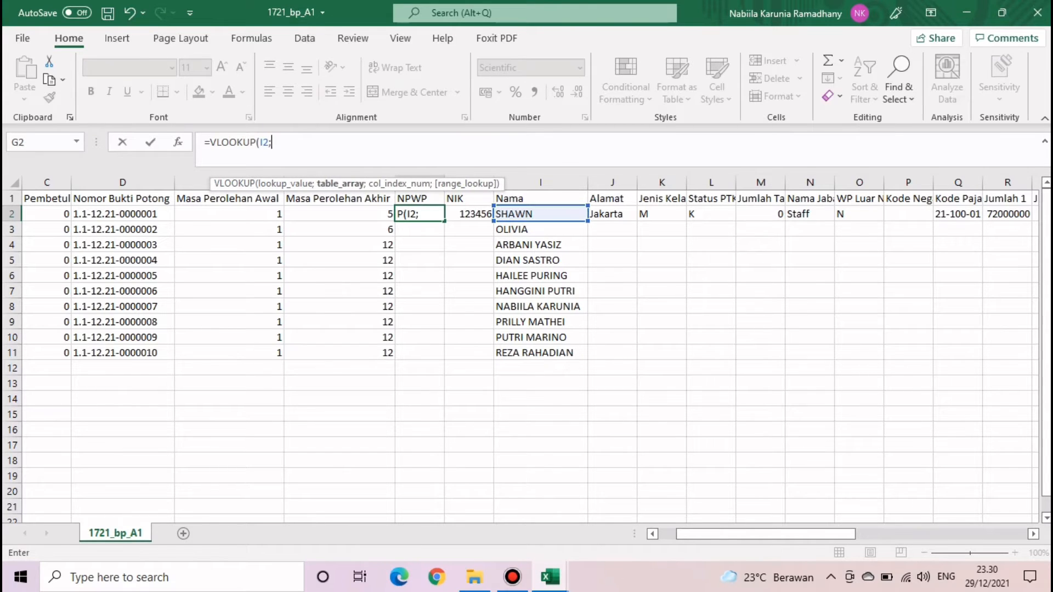
{"action": "mouse_move", "coordinate": [551, 577]}
{"action": "left_click", "coordinate": [471, 499]}
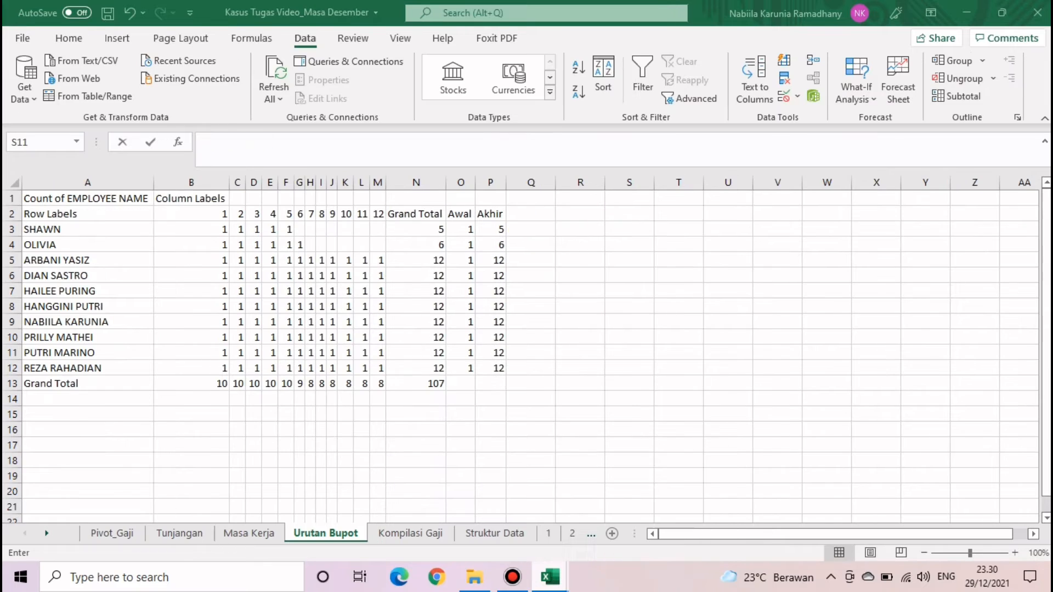
{"action": "left_click", "coordinate": [47, 534]}
{"action": "left_click", "coordinate": [47, 533]}
{"action": "left_click", "coordinate": [47, 534]}
{"action": "left_click", "coordinate": [46, 534]}
{"action": "left_click", "coordinate": [47, 533]}
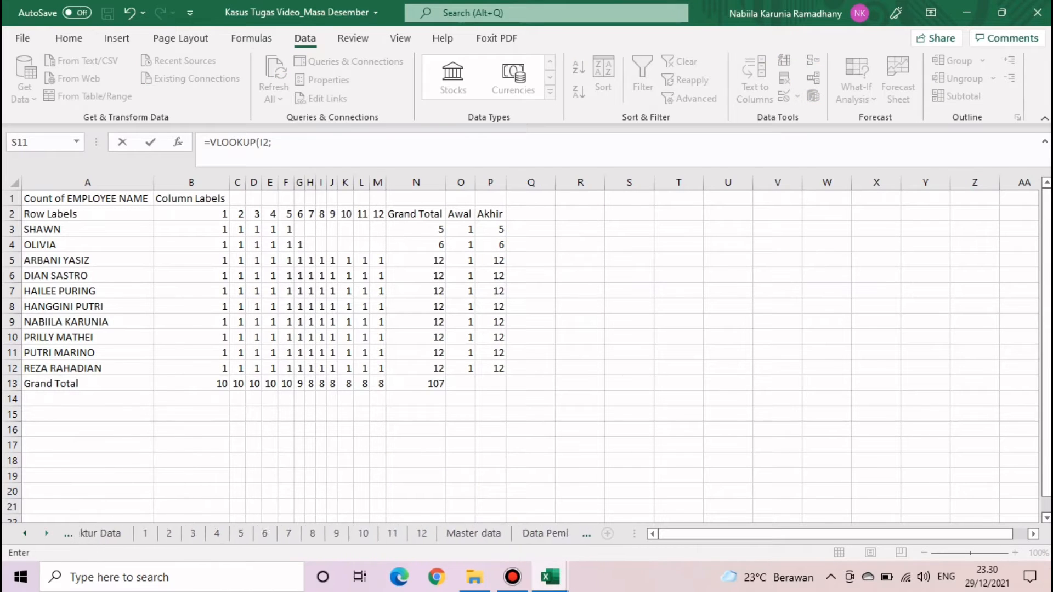
{"action": "left_click", "coordinate": [47, 534]}
{"action": "left_click", "coordinate": [420, 533]}
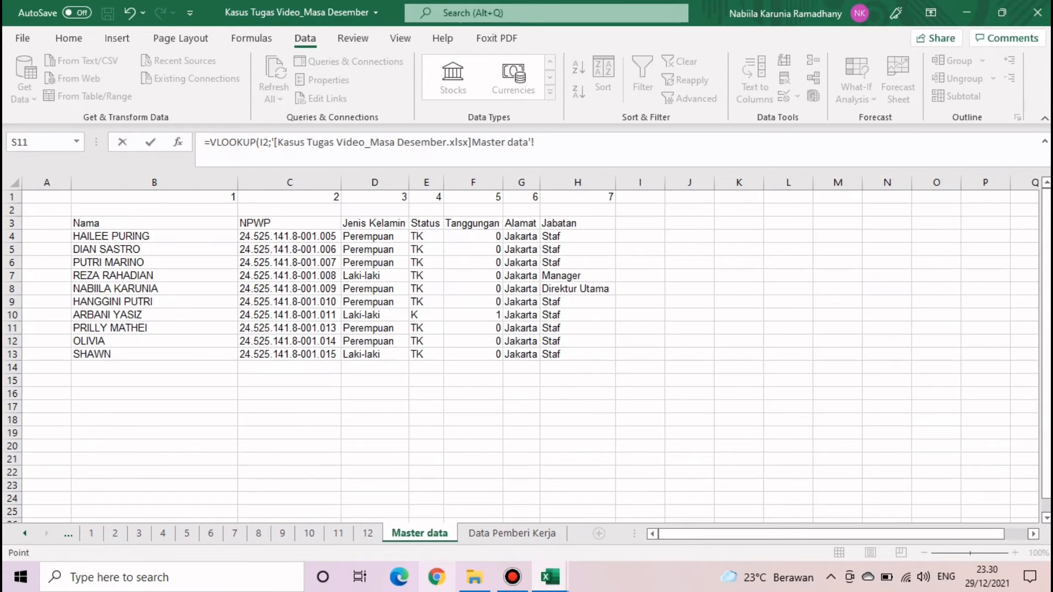
- Complete it with Master data B4:H13, column 2, exact match, and fill down to G11
{"action": "left_click_drag", "start_coordinate": [74, 236], "coordinate": [614, 359]}
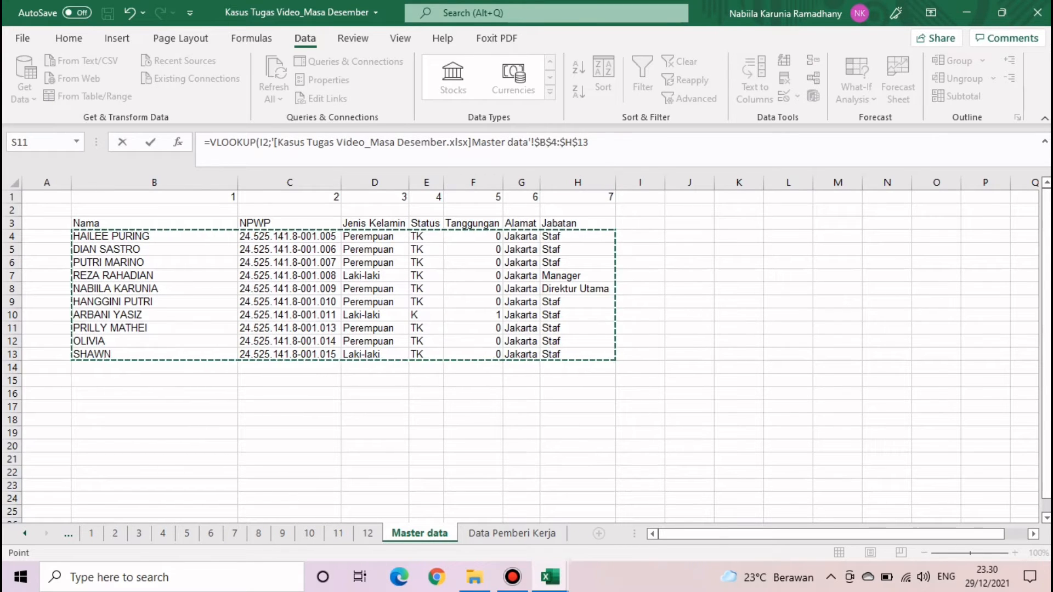
{"action": "type", "text": ";"}
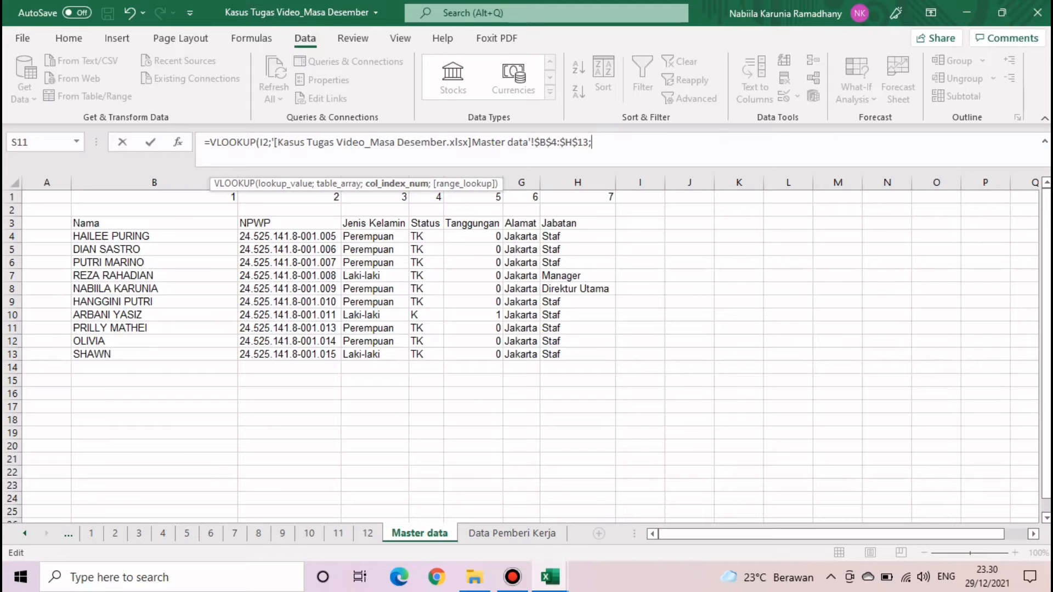
{"action": "type", "text": "2;0"}
{"action": "key", "text": "Return"}
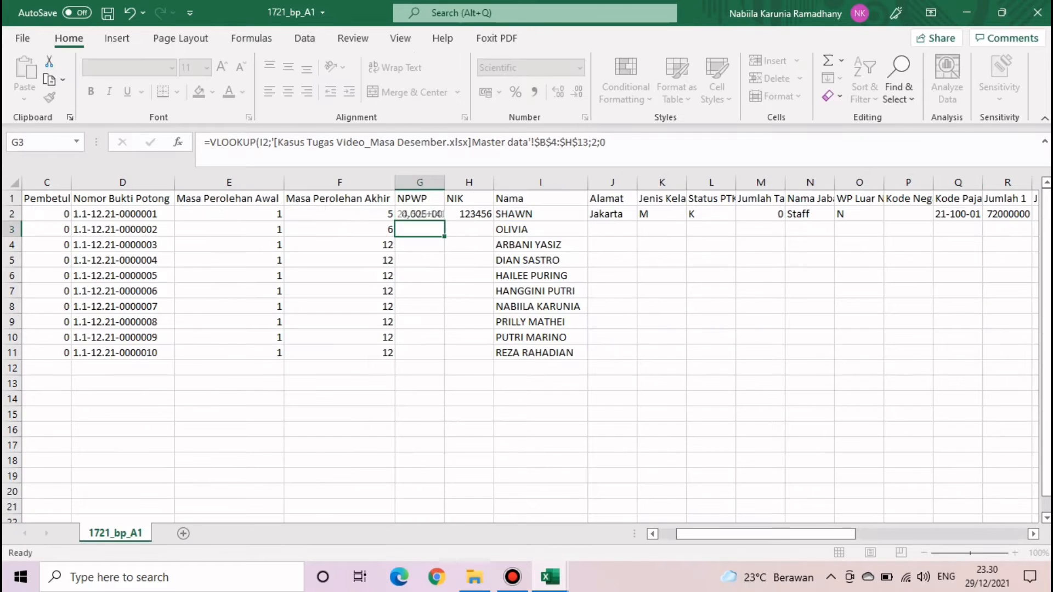
{"action": "left_click", "coordinate": [420, 214]}
{"action": "double_click", "coordinate": [444, 221]}
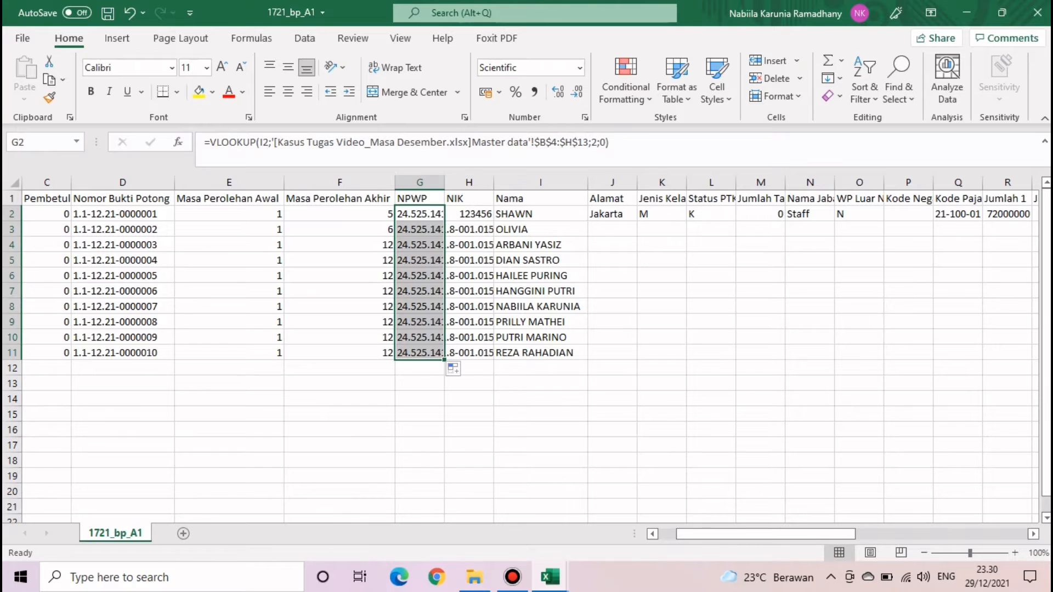
- Autofit the NPWP column and set every employee's NIK to 0
{"action": "double_click", "coordinate": [444, 182]}
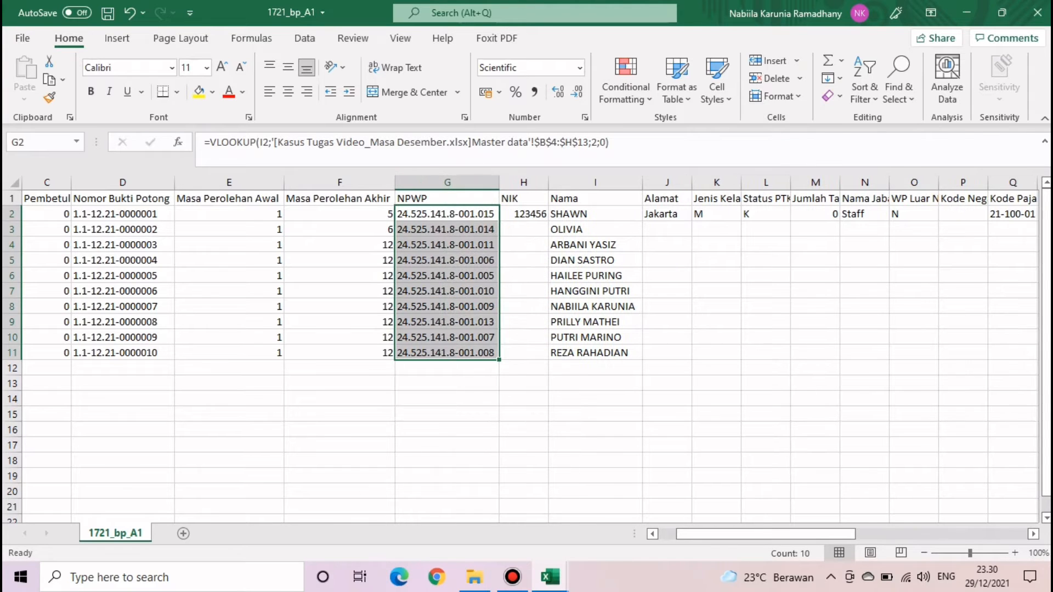
{"action": "left_click", "coordinate": [765, 353]}
{"action": "left_click", "coordinate": [523, 213]}
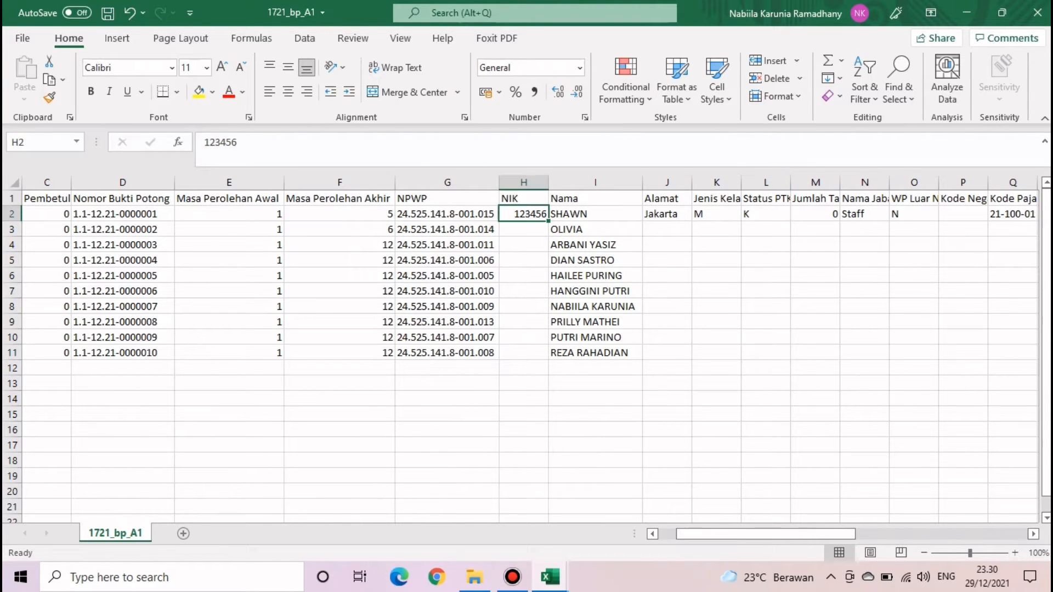
{"action": "type", "text": "0"}
{"action": "key", "text": "Return"}
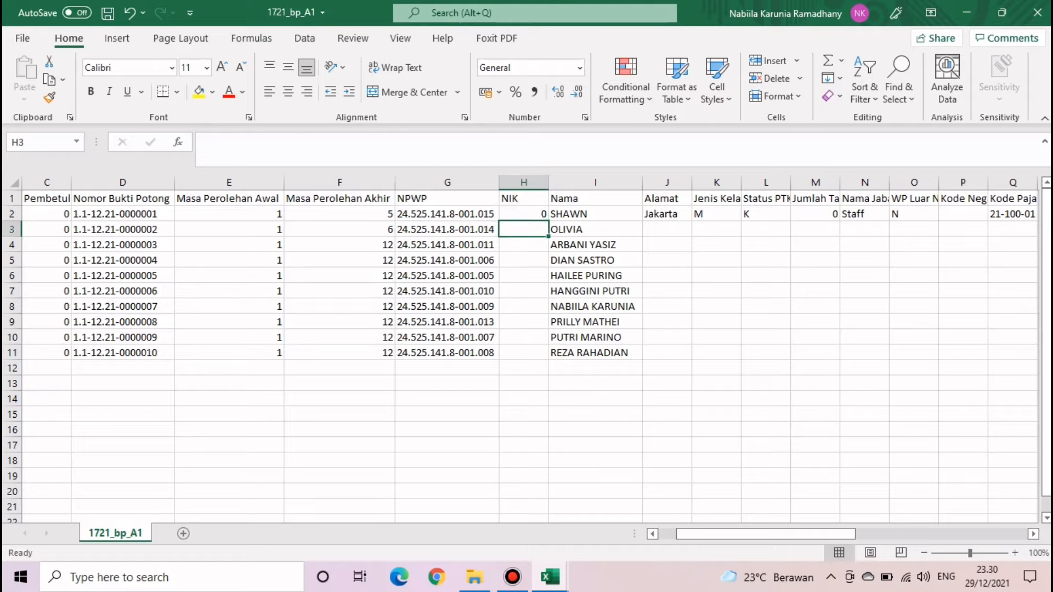
{"action": "key", "text": "Up"}
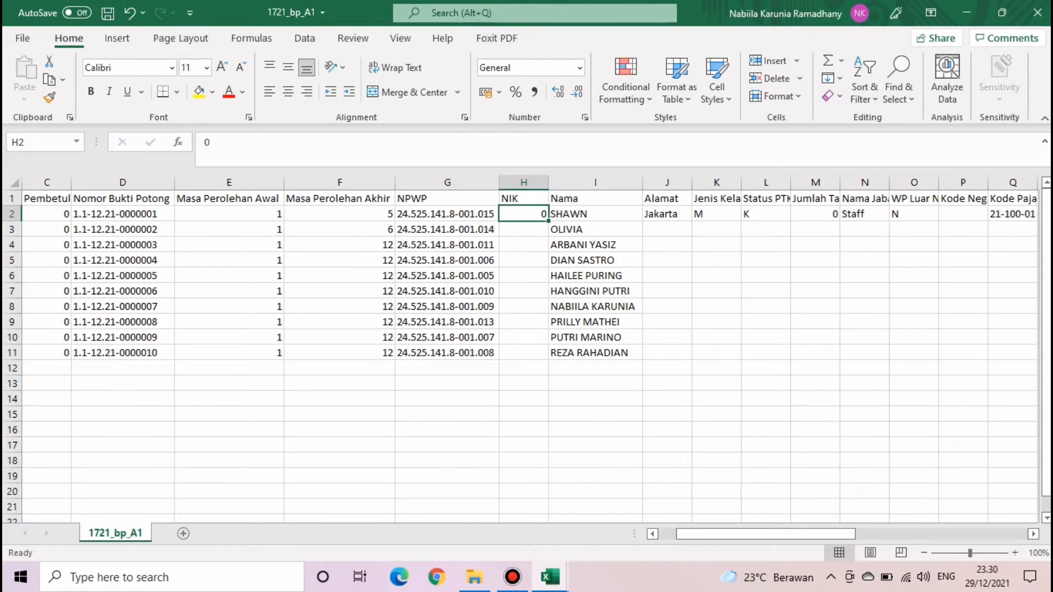
{"action": "double_click", "coordinate": [548, 221]}
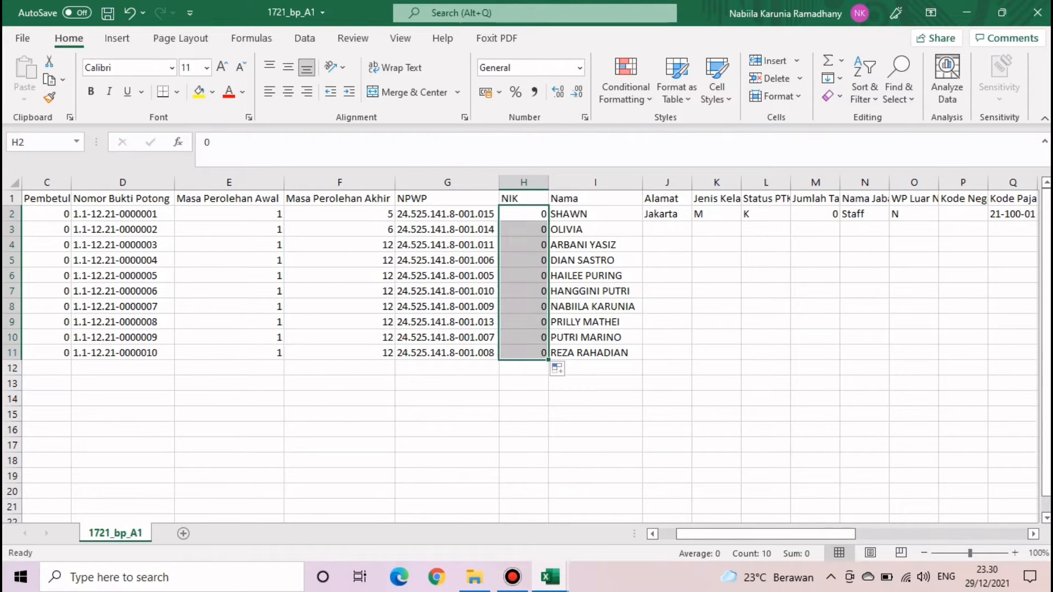
{"action": "left_click", "coordinate": [524, 352]}
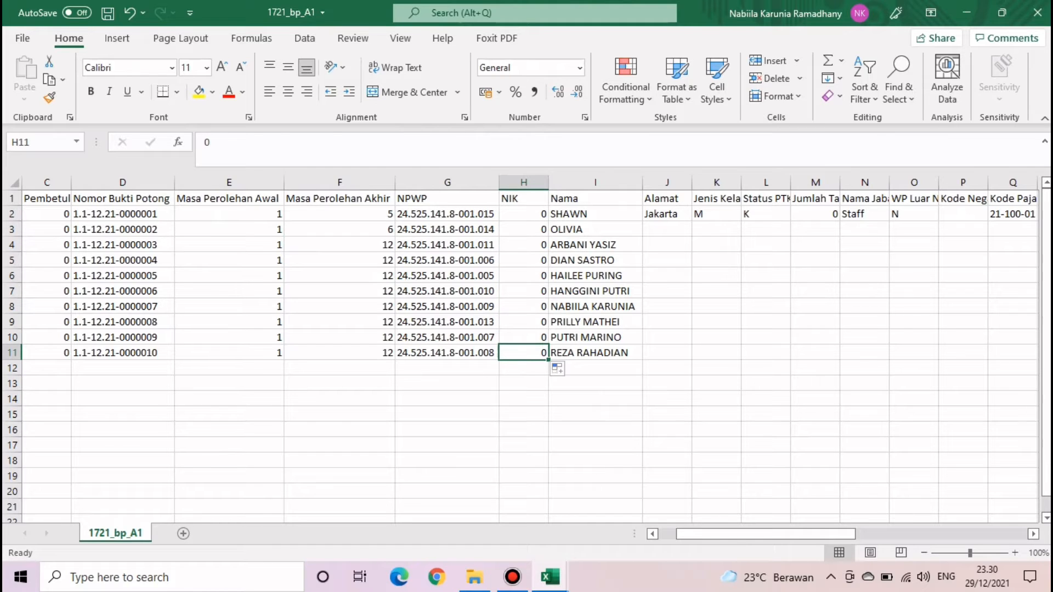
- Change the first two proof numbers to 1.1-05.21-0000001 and 1.1-06.21-0000002
{"action": "left_click_drag", "start_coordinate": [122, 214], "coordinate": [122, 230]}
{"action": "left_click_drag", "start_coordinate": [340, 214], "coordinate": [340, 229]}
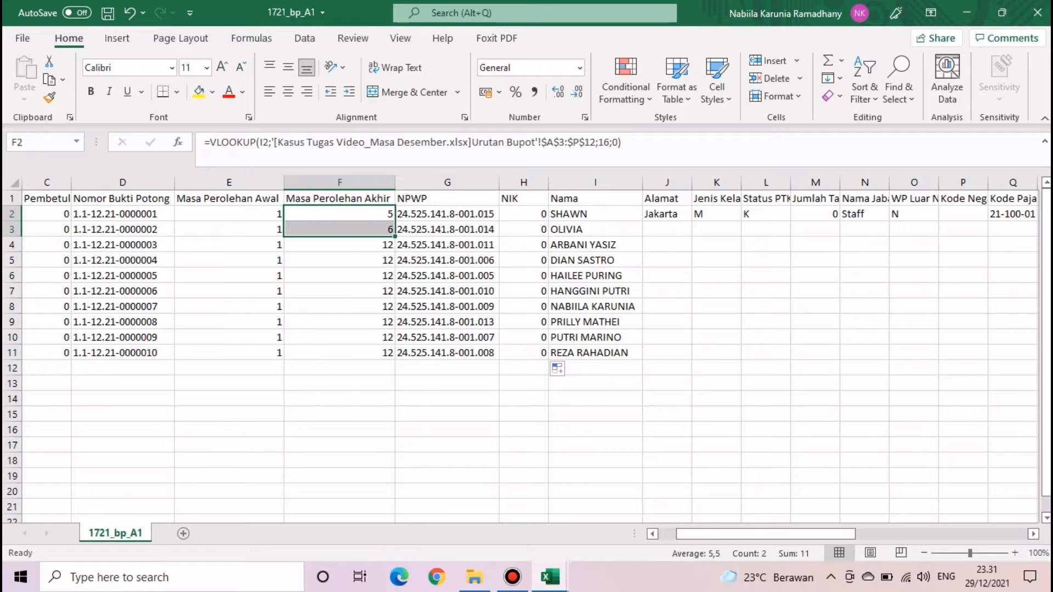
{"action": "left_click", "coordinate": [122, 214]}
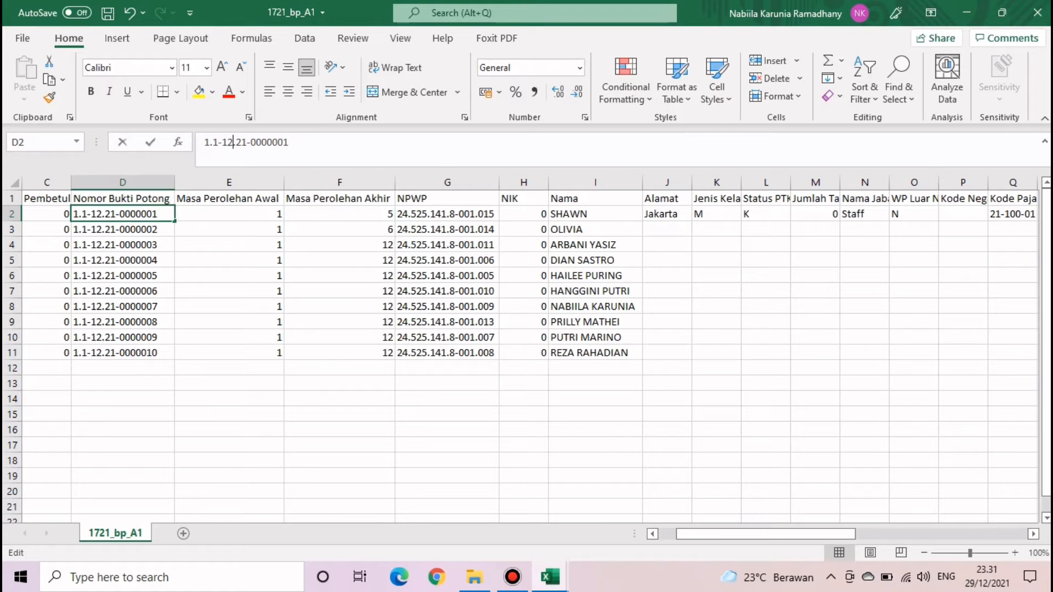
{"action": "key", "text": "F2"}
{"action": "key", "text": "BackSpace"}
{"action": "key", "text": "BackSpace"}
{"action": "type", "text": "05"}
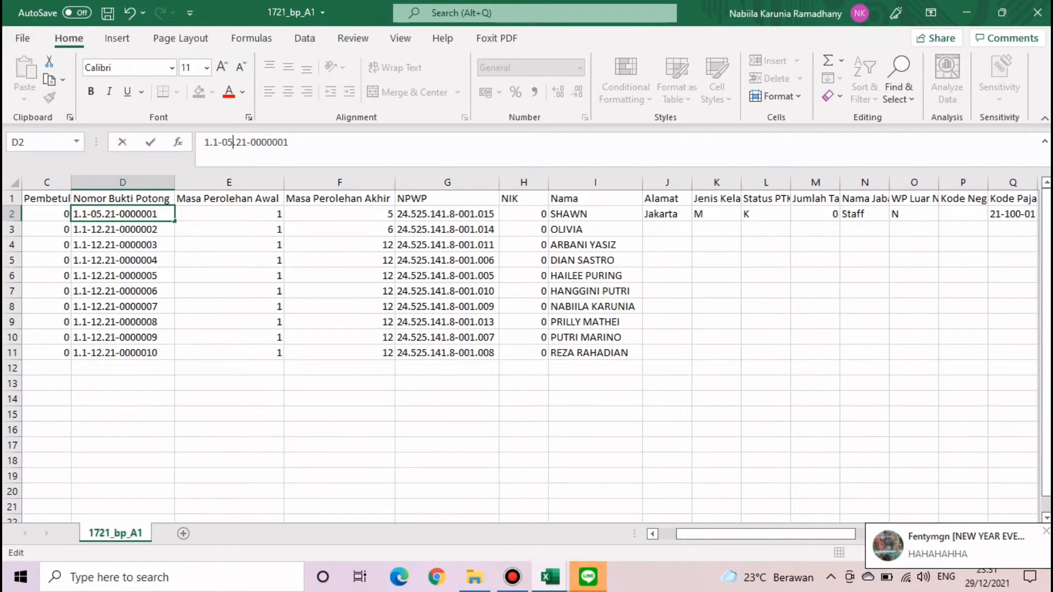
{"action": "key", "text": "Return"}
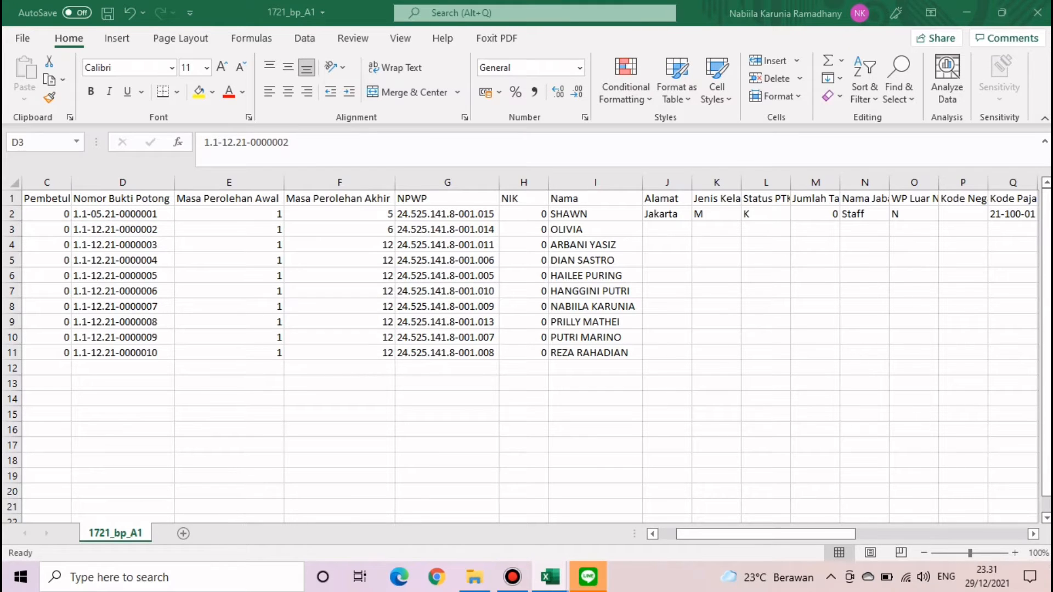
{"action": "left_click", "coordinate": [123, 230]}
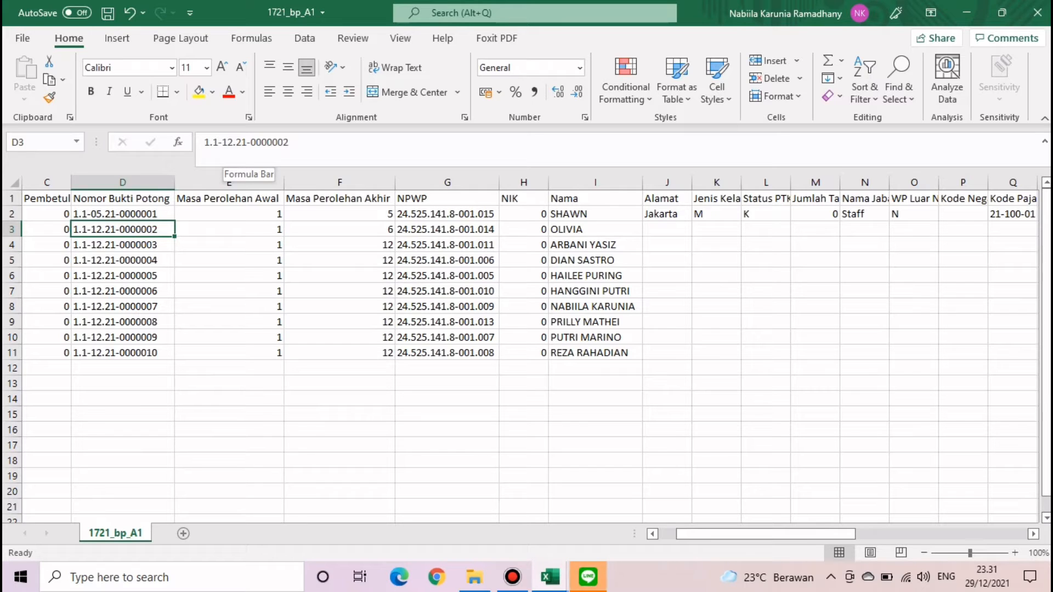
{"action": "left_click", "coordinate": [233, 143]}
{"action": "key", "text": "BackSpace"}
{"action": "key", "text": "BackSpace"}
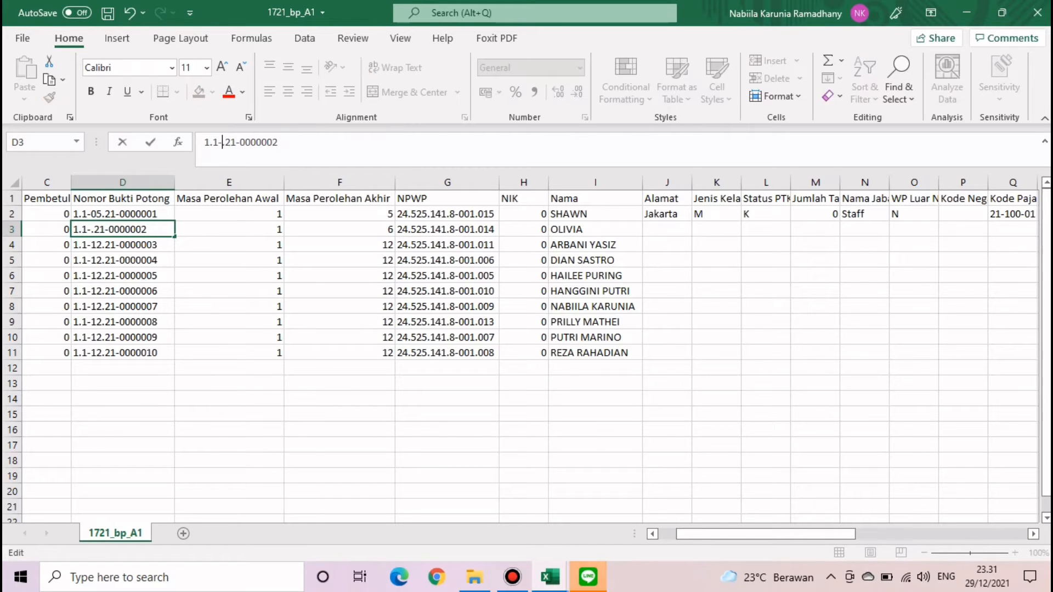
{"action": "type", "text": "06"}
{"action": "key", "text": "Return"}
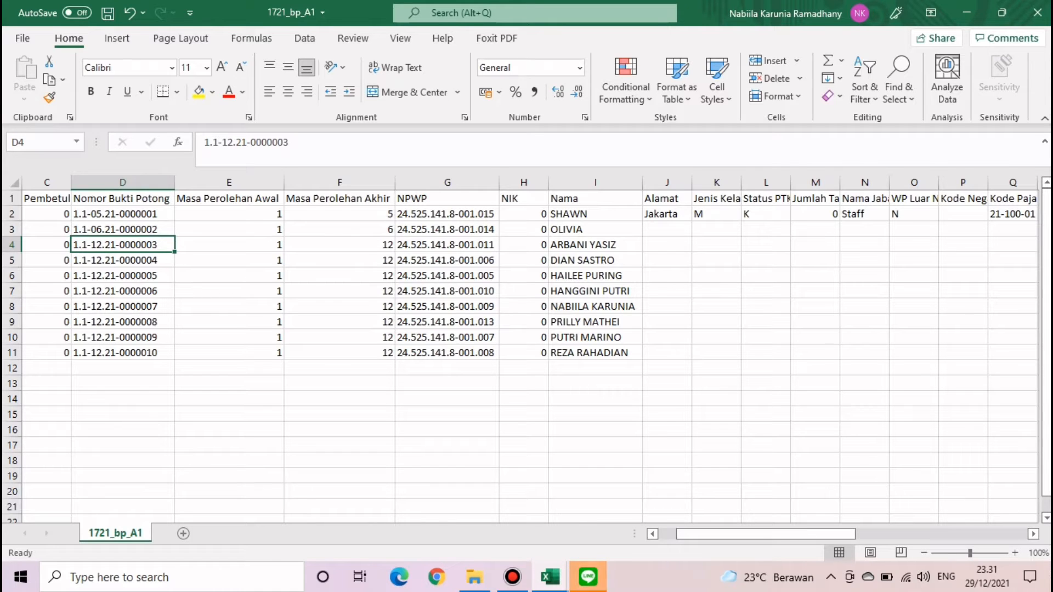
- Check the end periods and slip numbers, then select the NPWP results G2:G11
{"action": "left_click", "coordinate": [340, 214]}
{"action": "left_click", "coordinate": [340, 244]}
{"action": "left_click", "coordinate": [339, 229]}
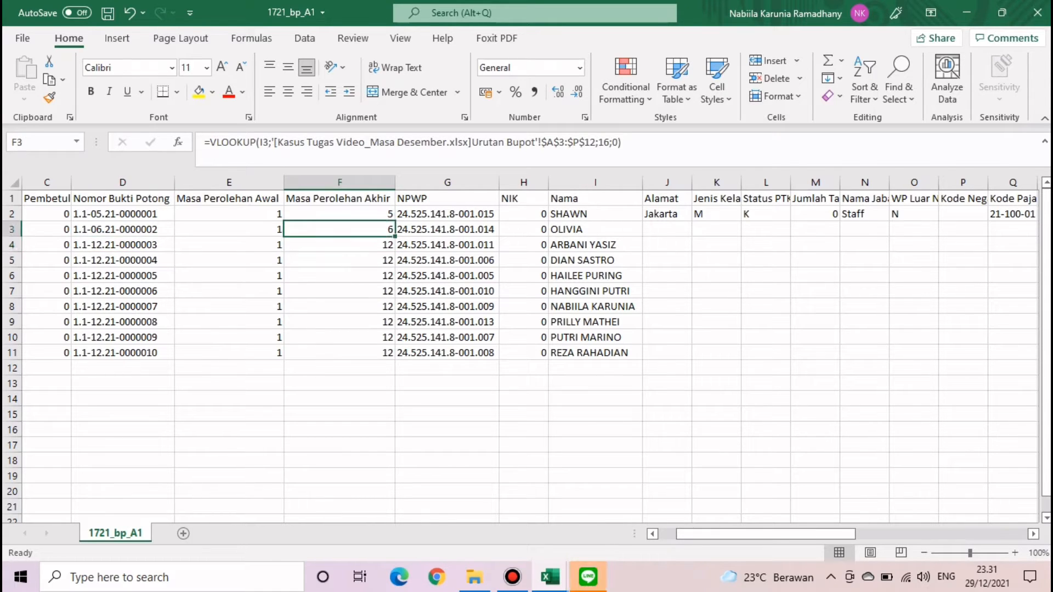
{"action": "left_click", "coordinate": [122, 213]}
{"action": "left_click", "coordinate": [123, 229]}
{"action": "left_click", "coordinate": [447, 291]}
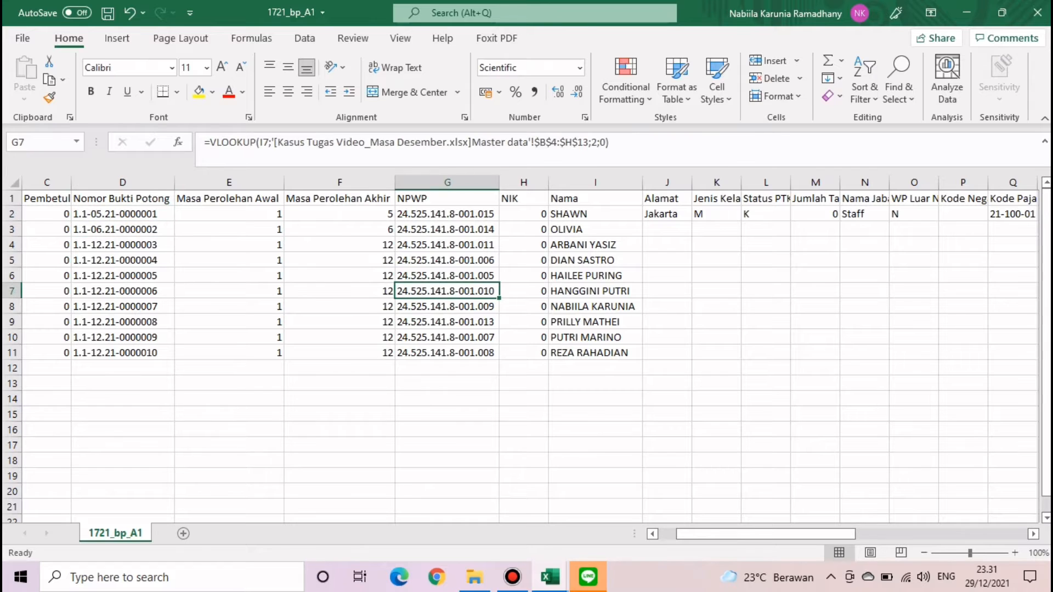
{"action": "left_click", "coordinate": [340, 276]}
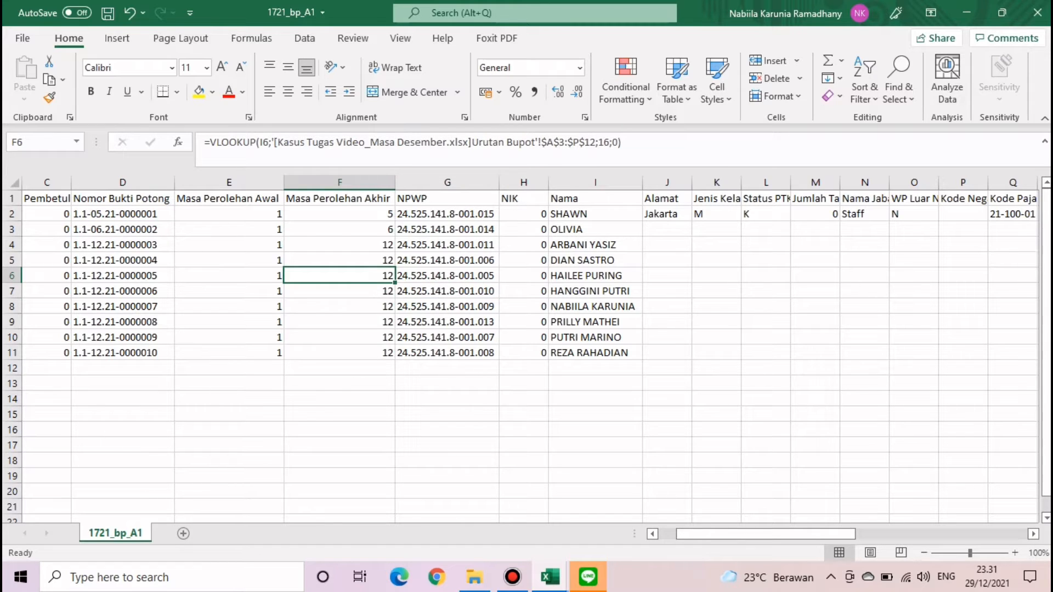
{"action": "left_click_drag", "start_coordinate": [447, 214], "coordinate": [447, 353]}
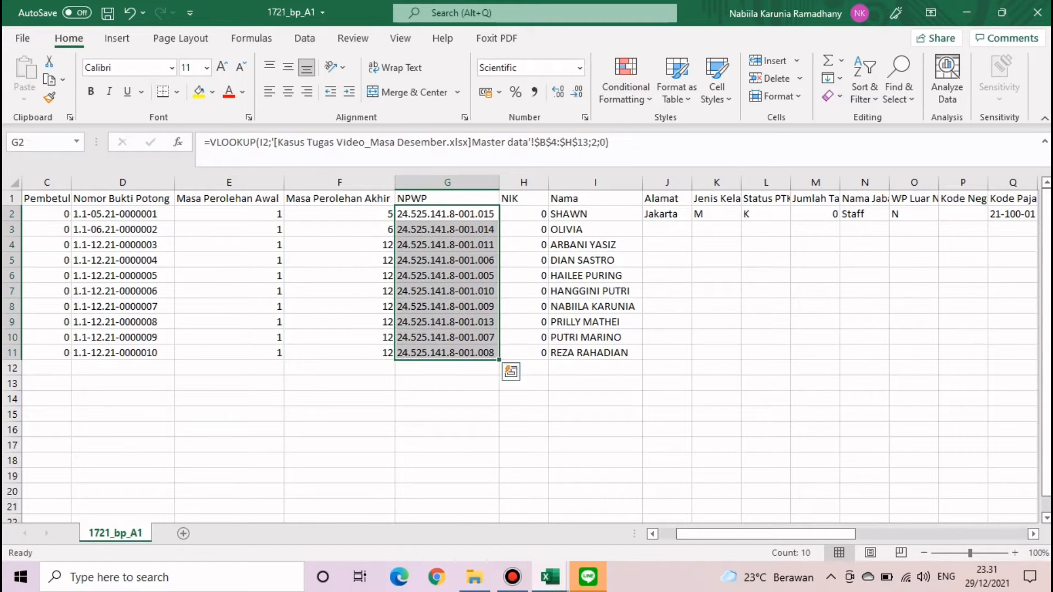
- Copy the NPWP formulas in G2:G11 and paste them back as plain values
{"action": "key", "text": "ctrl+c"}
{"action": "left_click", "coordinate": [24, 93]}
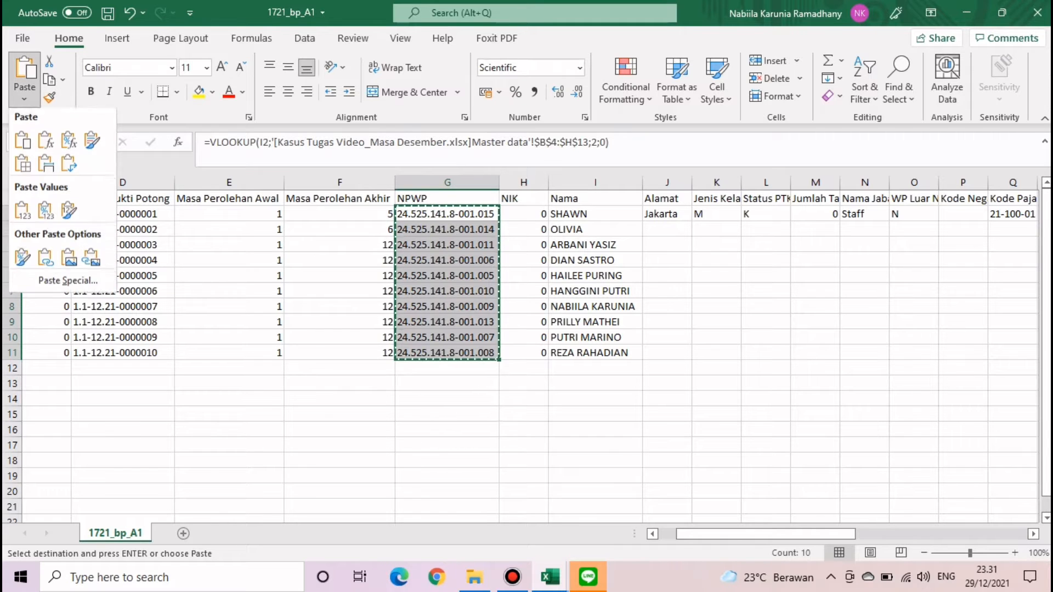
{"action": "left_click", "coordinate": [45, 213]}
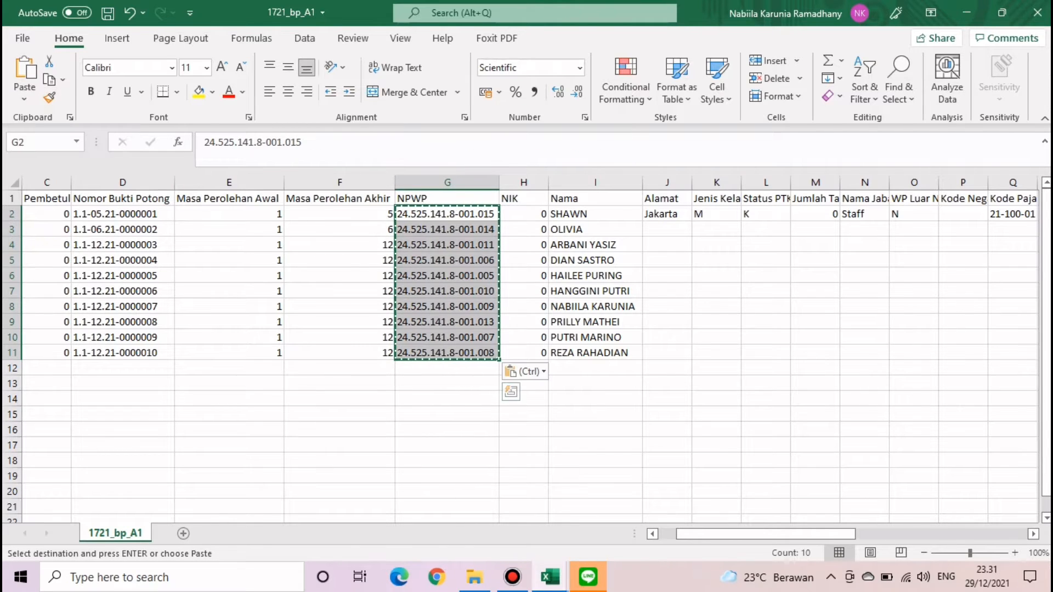
{"action": "left_click", "coordinate": [579, 67]}
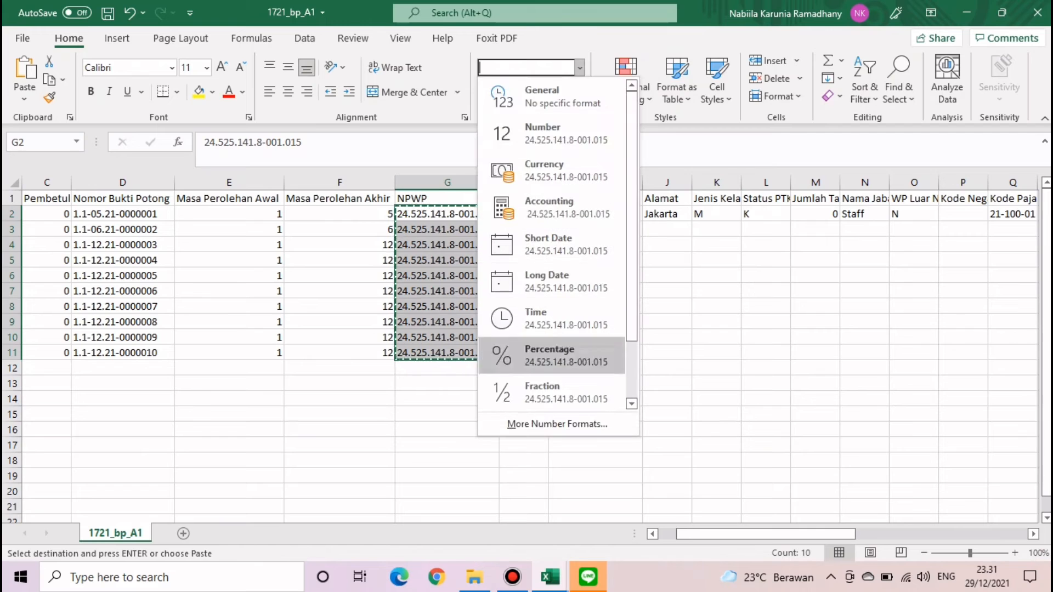
{"action": "key", "text": "Escape"}
{"action": "key", "text": "Escape"}
{"action": "key", "text": "ctrl+1"}
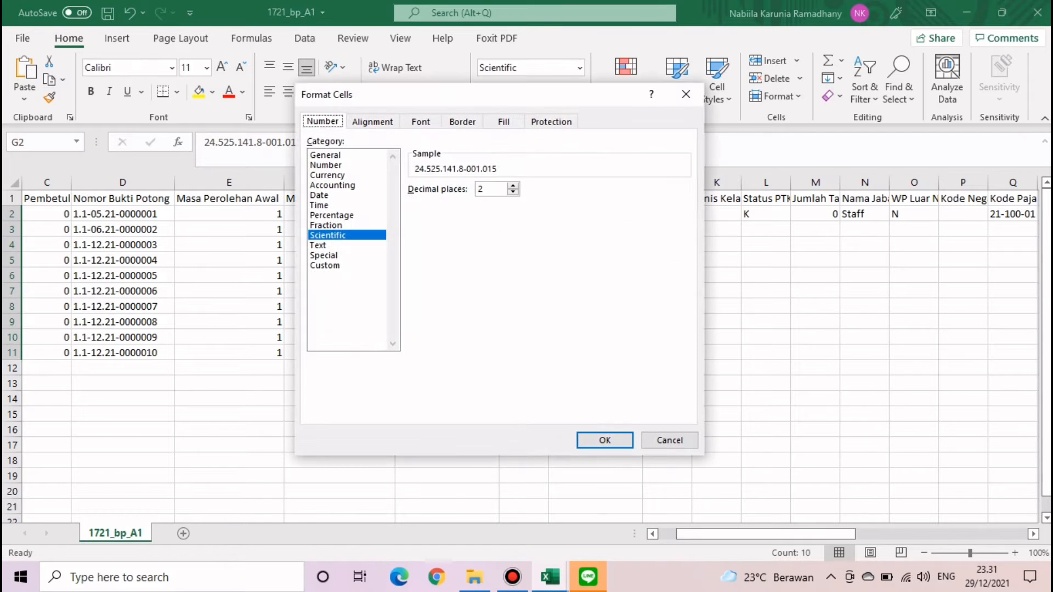
{"action": "left_click", "coordinate": [325, 265]}
{"action": "left_click_drag", "start_coordinate": [449, 201], "coordinate": [410, 201]}
{"action": "type", "text": "0000000"}
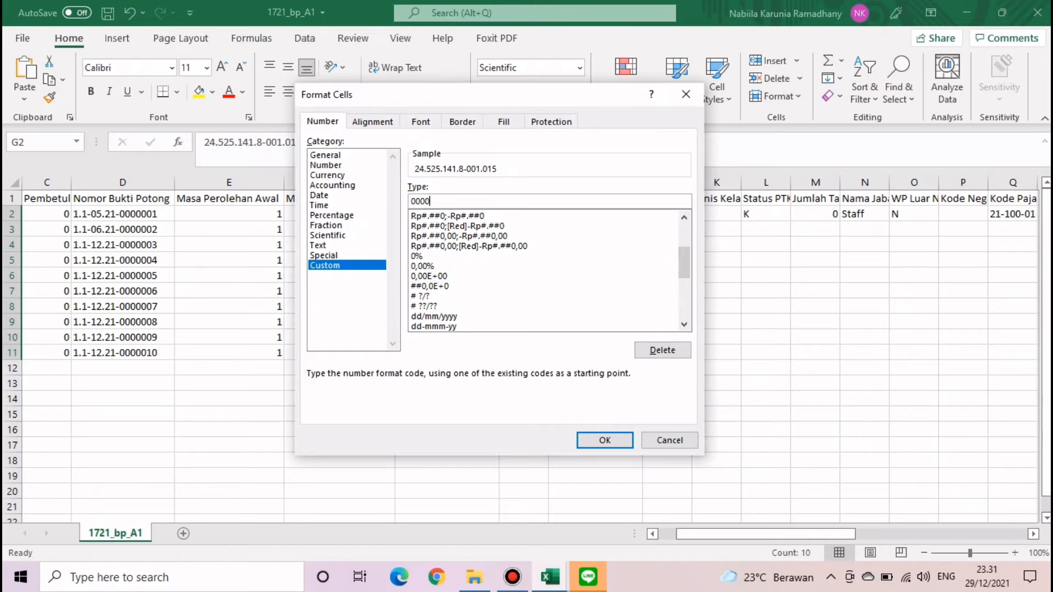
{"action": "type", "text": "00000000"}
{"action": "key", "text": "Return"}
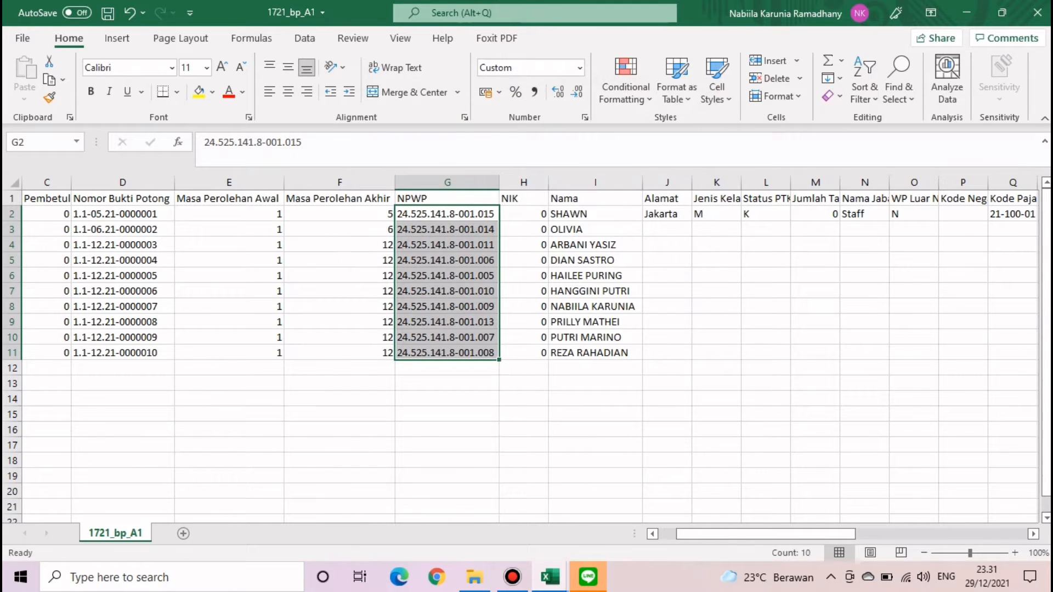
- Replace every '.' and then every '-' in the NPWP values with nothing using Replace All
{"action": "left_click", "coordinate": [898, 82]}
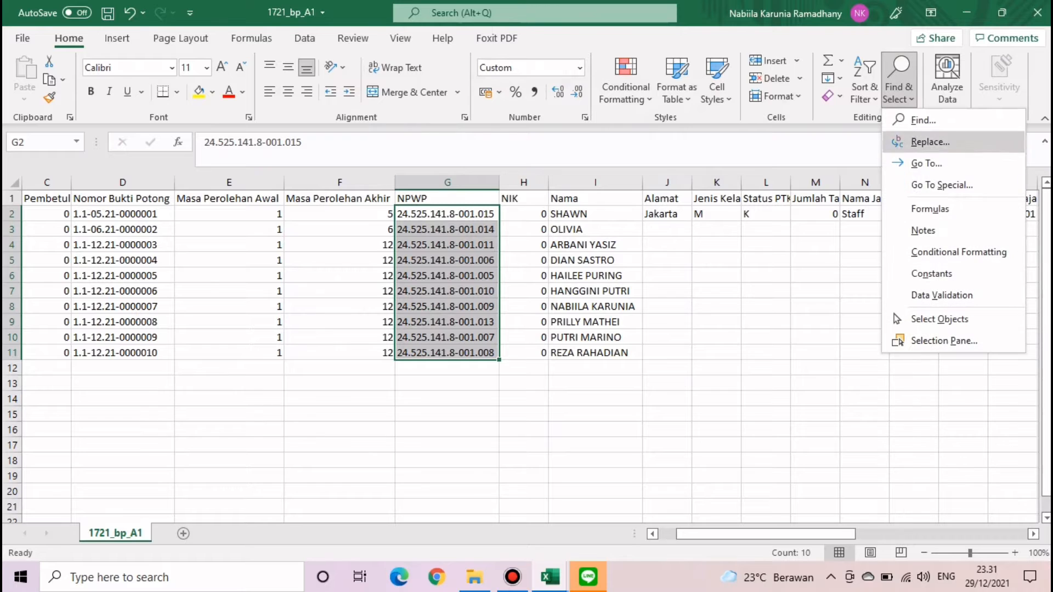
{"action": "left_click", "coordinate": [921, 141]}
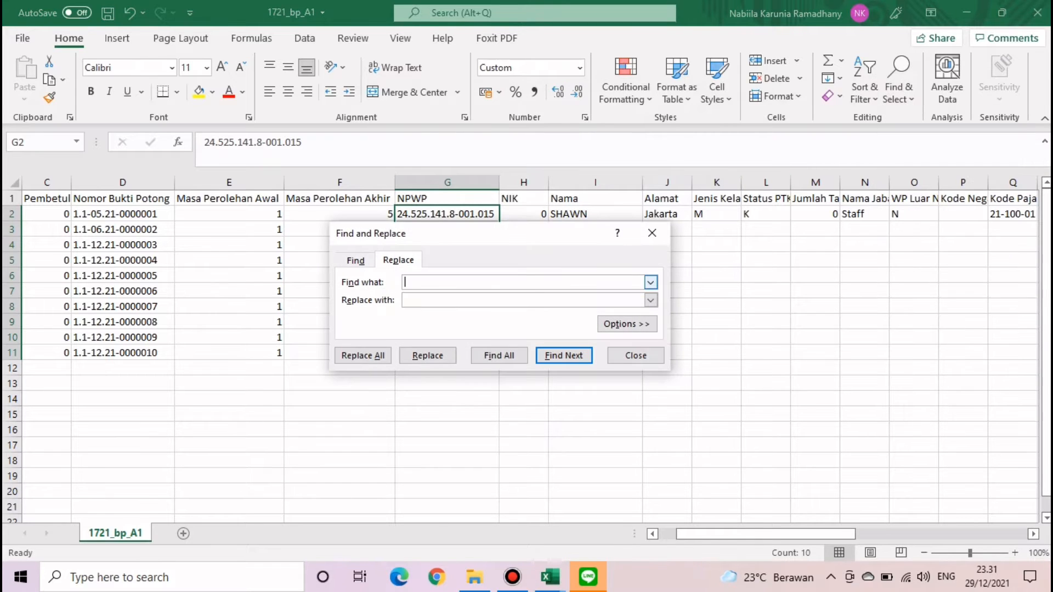
{"action": "left_click", "coordinate": [362, 356]}
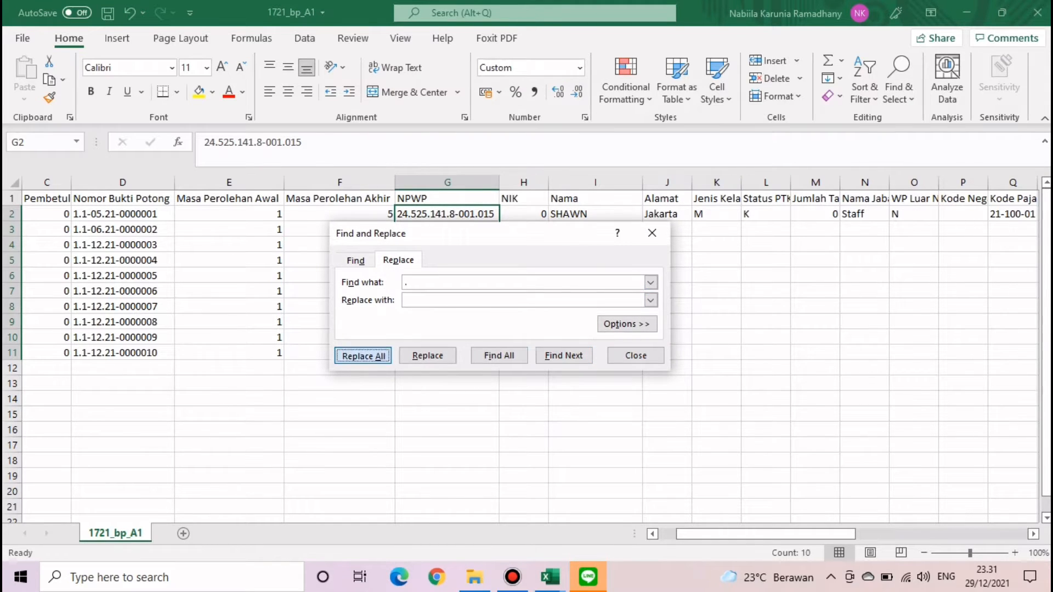
{"action": "left_click", "coordinate": [534, 331]}
{"action": "left_click", "coordinate": [521, 283]}
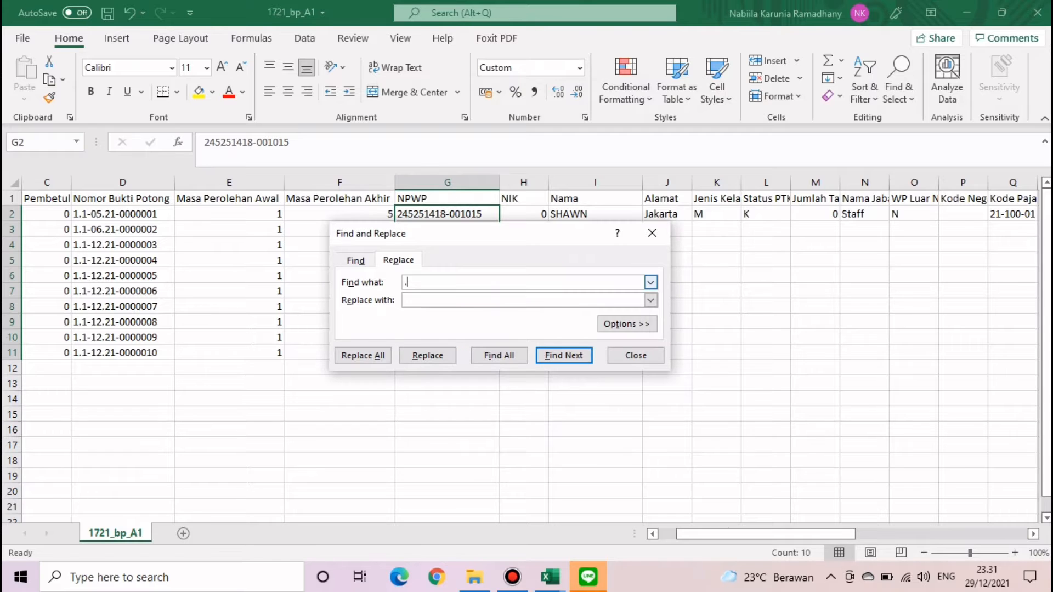
{"action": "key", "text": "BackSpace"}
{"action": "type", "text": "-"}
{"action": "left_click", "coordinate": [363, 355]}
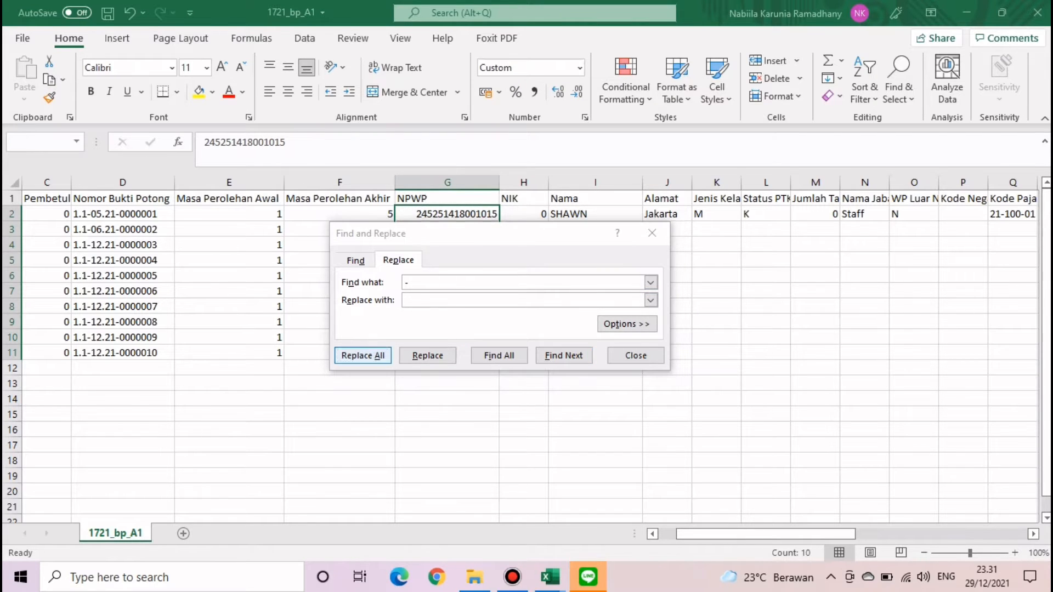
{"action": "left_click", "coordinate": [534, 332]}
{"action": "left_click", "coordinate": [635, 356]}
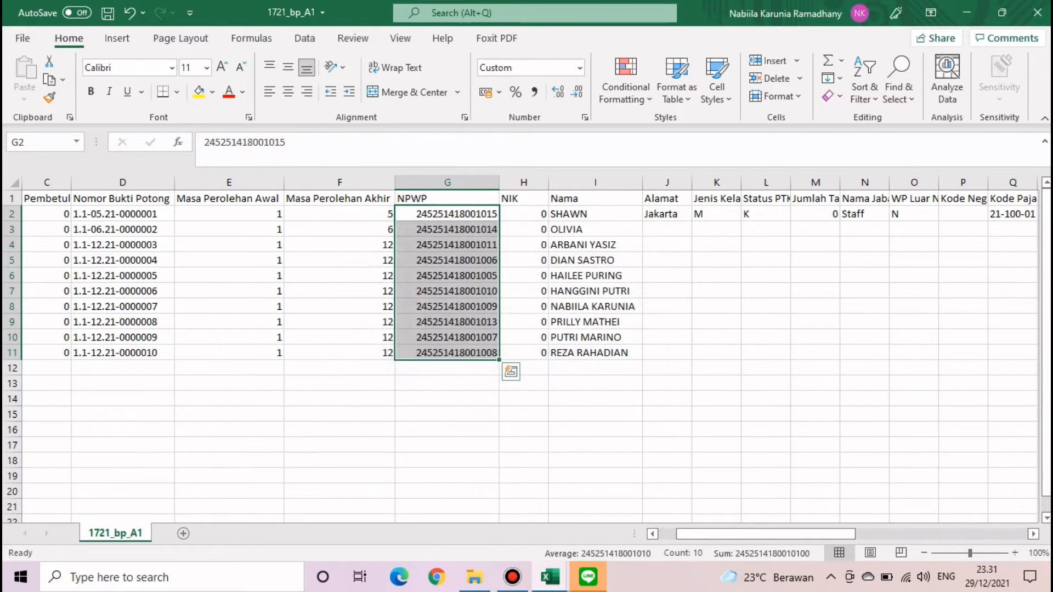
{"action": "left_click", "coordinate": [595, 383]}
- Start a VLOOKUP in J2 with $I2 as the lookup value
{"action": "scroll", "coordinate": [531, 351], "scroll_direction": "right", "scroll_amount": 4}
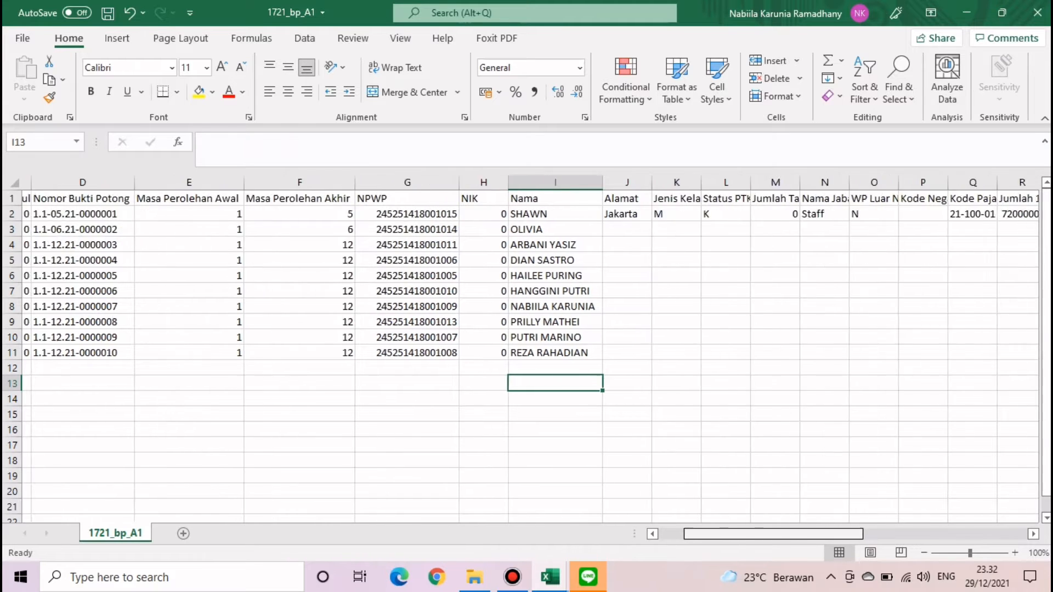
{"action": "left_click", "coordinate": [294, 215]}
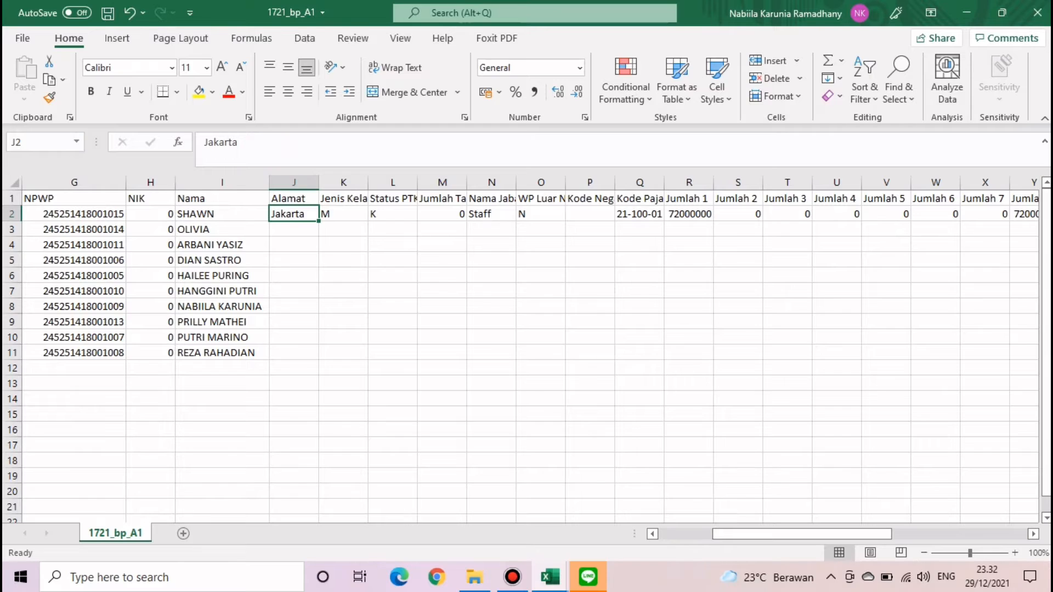
{"action": "type", "text": "=VLO"}
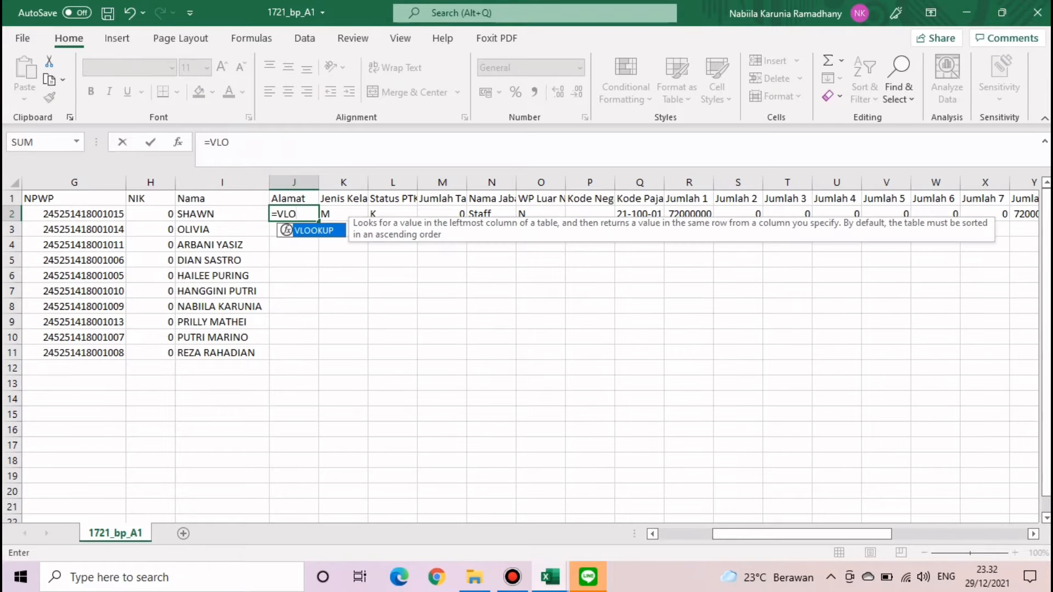
{"action": "key", "text": "Tab"}
{"action": "key", "text": "Left"}
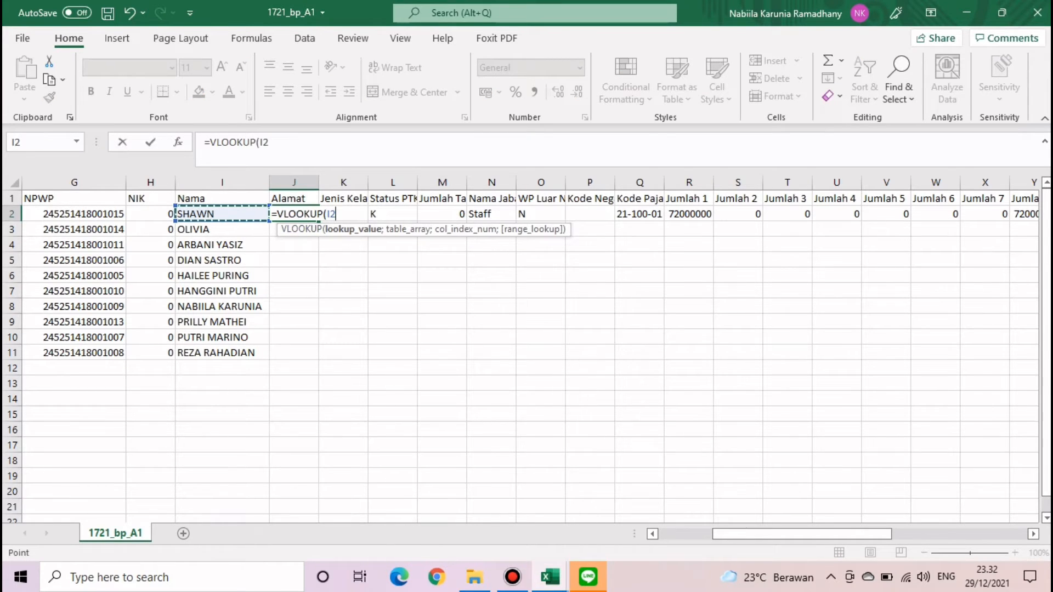
{"action": "left_click", "coordinate": [256, 142]}
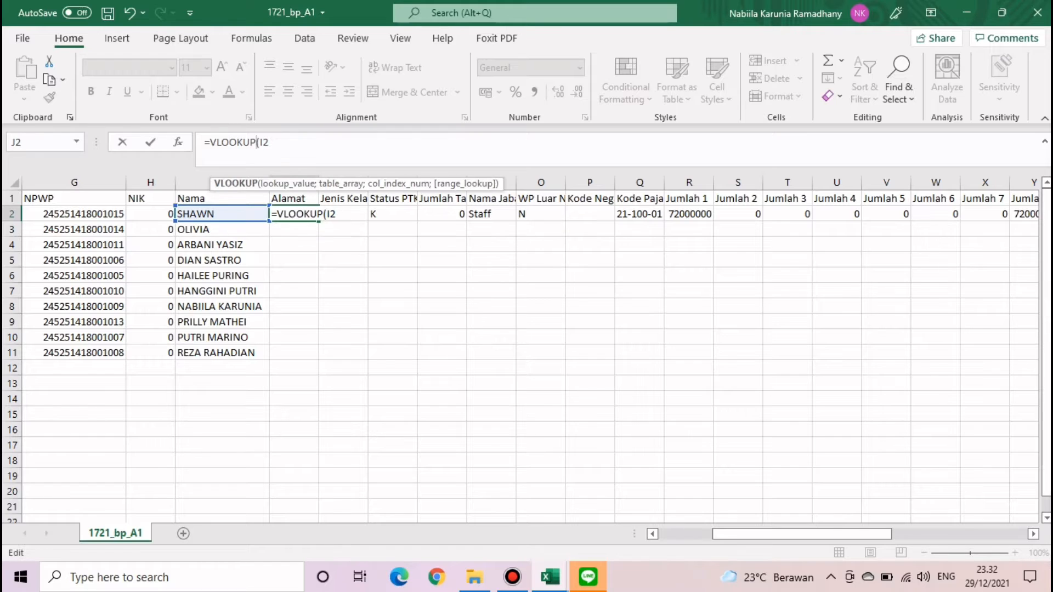
{"action": "key", "text": "Right"}
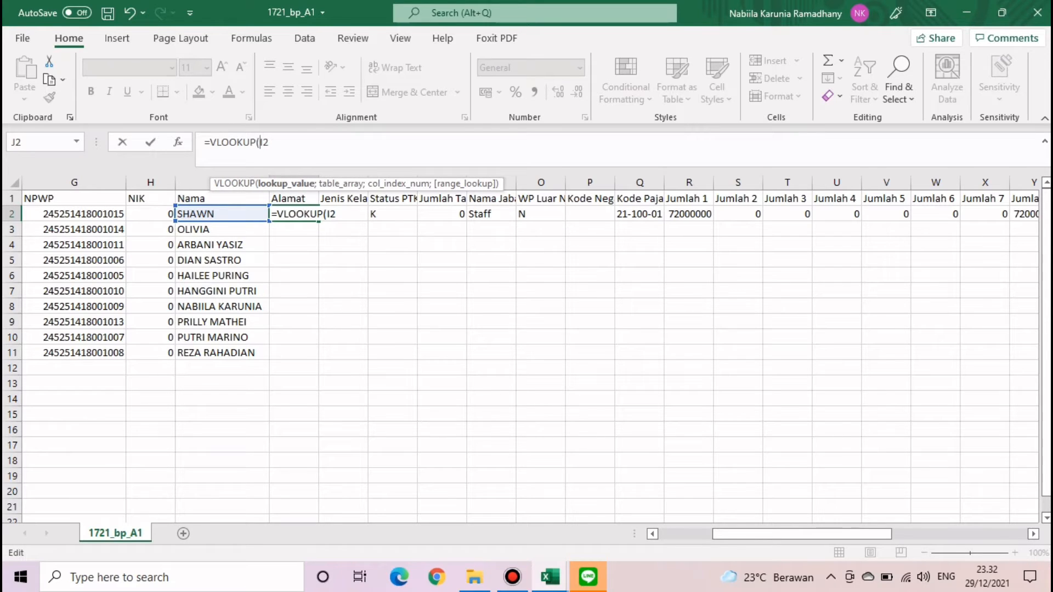
{"action": "type", "text": "$I2;"}
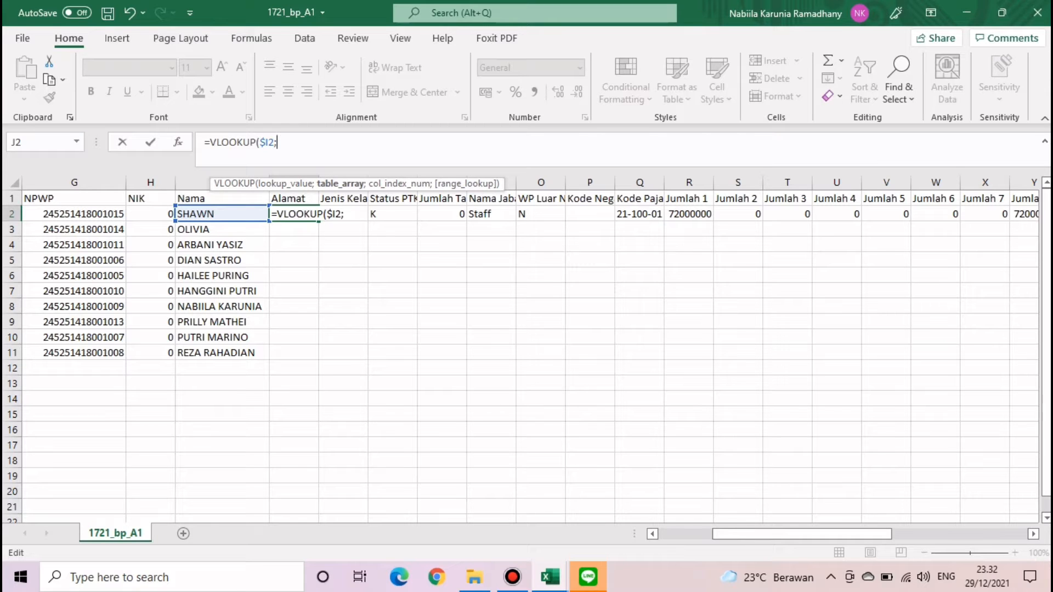
- Set the lookup range to Master data B4:H13 in Kasus Tugas Video_Masa Desember.xlsx
{"action": "left_click", "coordinate": [550, 577]}
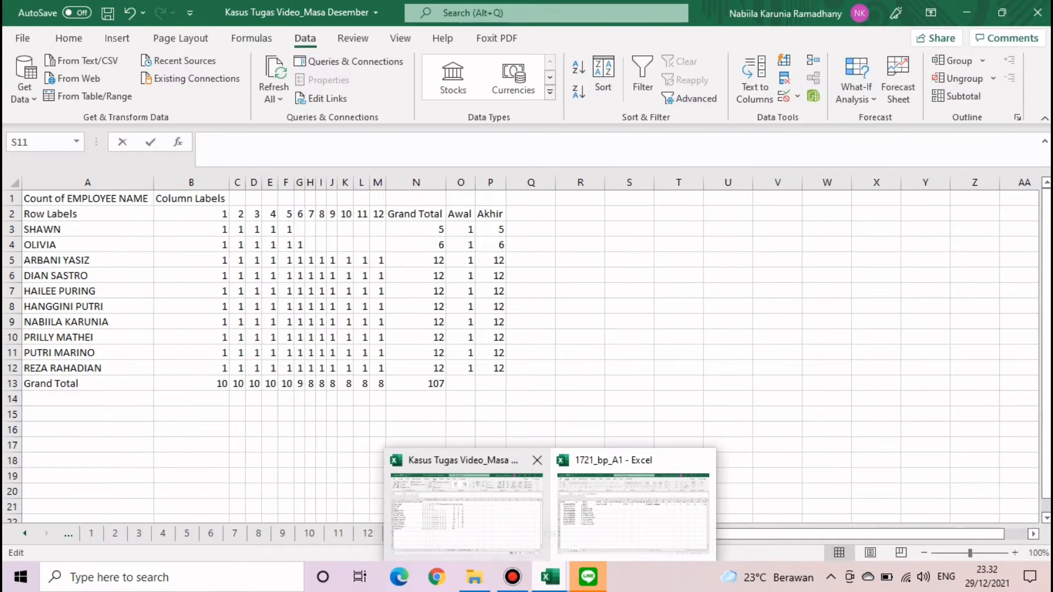
{"action": "left_click", "coordinate": [466, 512]}
{"action": "left_click", "coordinate": [419, 533]}
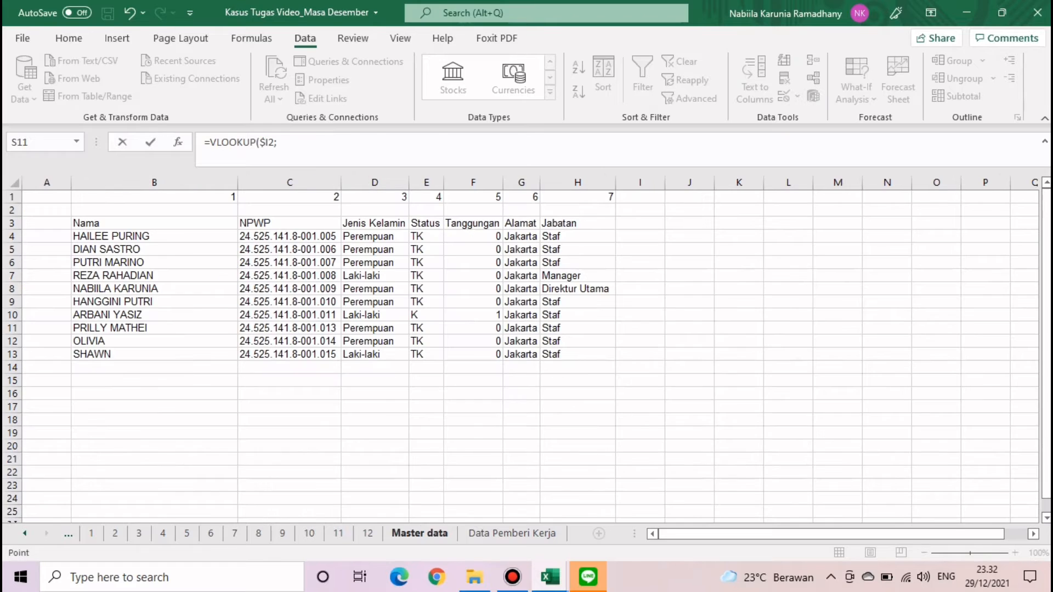
{"action": "left_click_drag", "start_coordinate": [77, 236], "coordinate": [614, 360]}
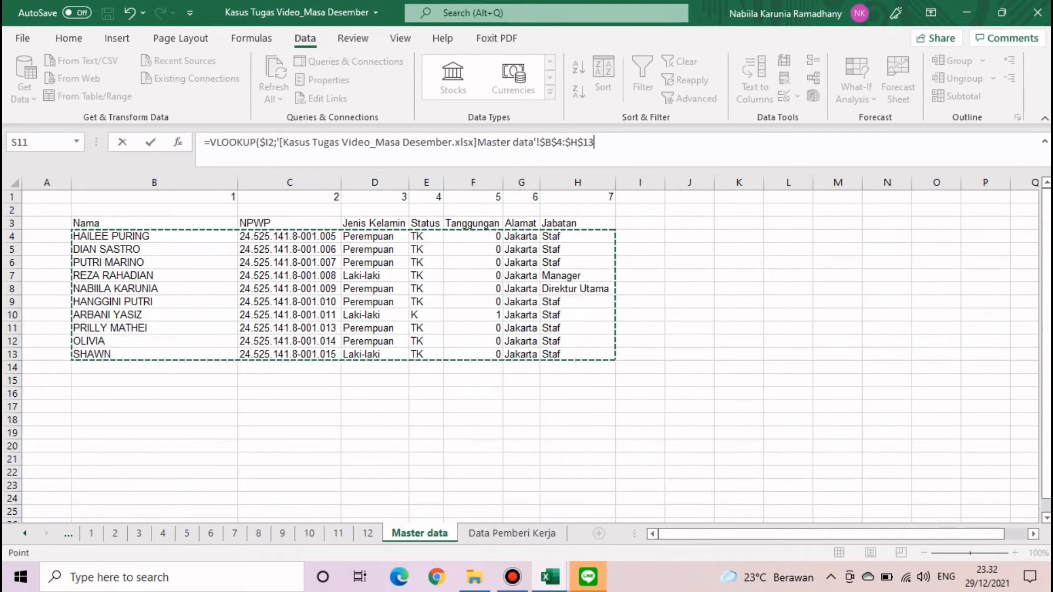
{"action": "type", "text": ";6"}
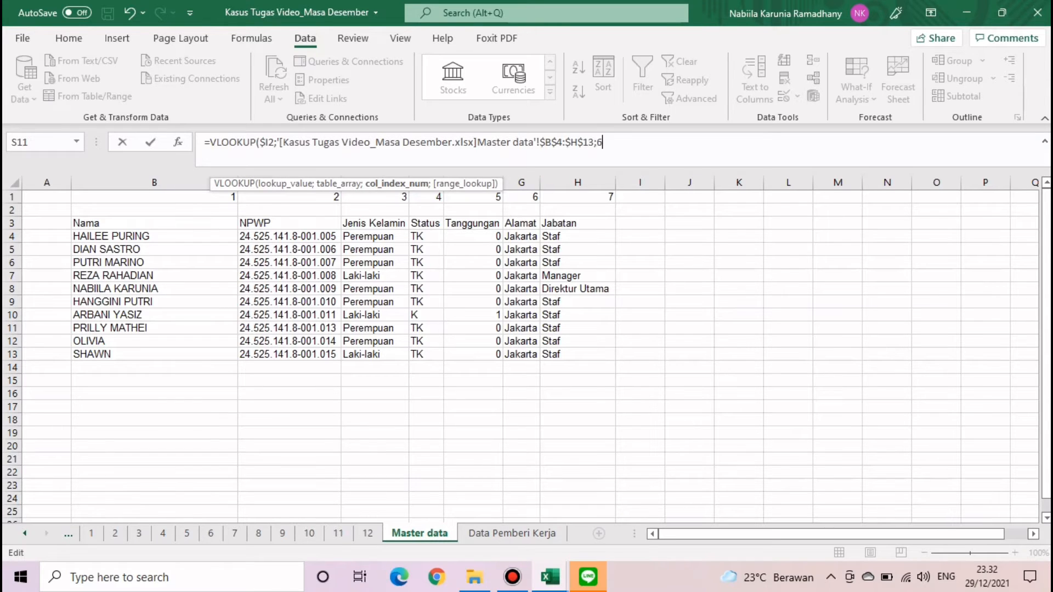
{"action": "key", "text": "Return"}
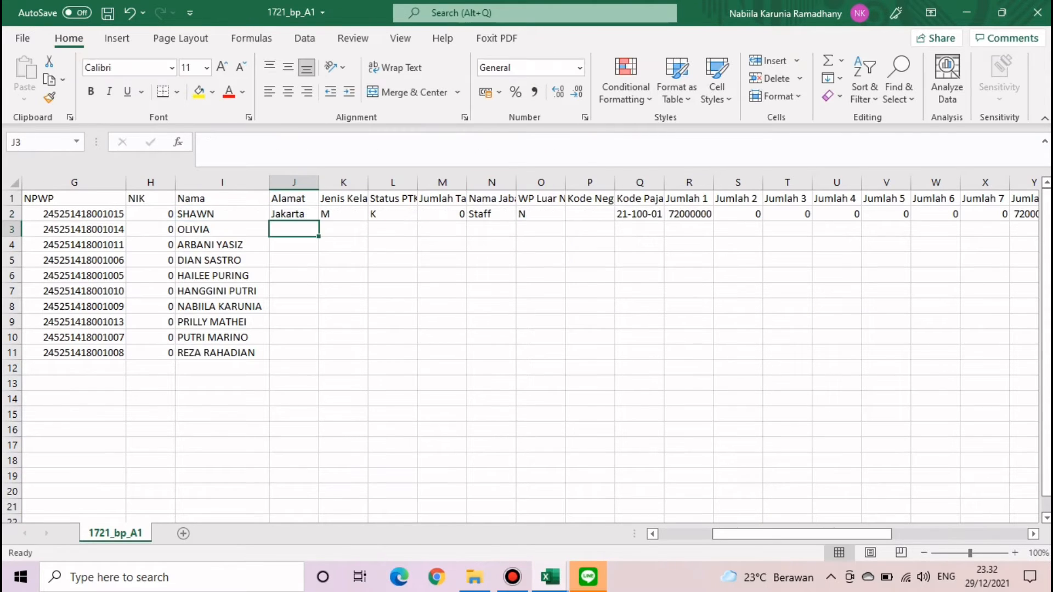
- Finish J2's formula with column 6 and exact match 0
{"action": "left_click", "coordinate": [294, 214]}
{"action": "left_click", "coordinate": [620, 143]}
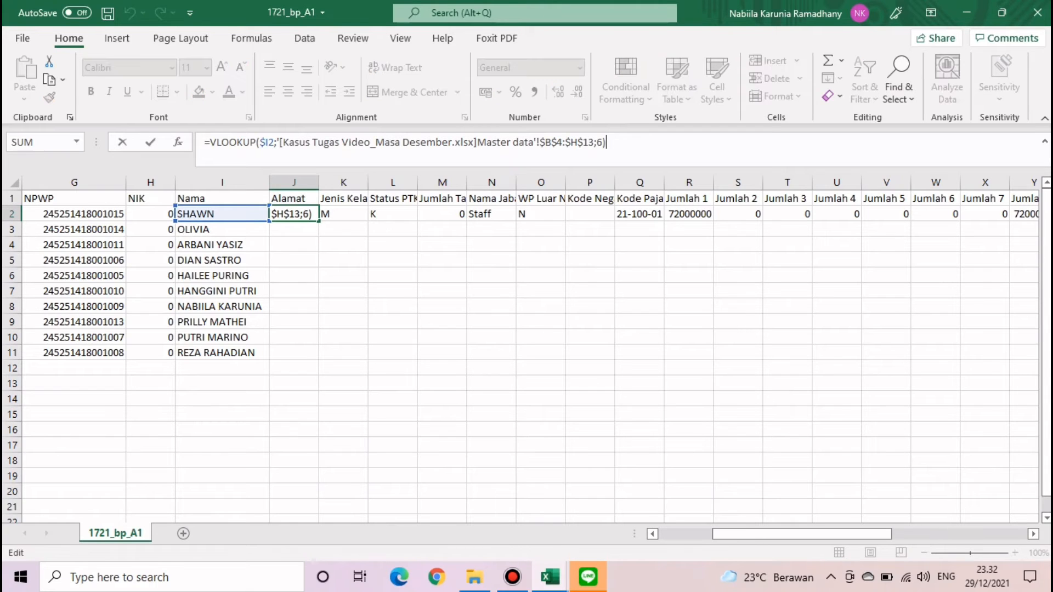
{"action": "key", "text": "BackSpace"}
{"action": "type", "text": ";0"}
{"action": "key", "text": "Return"}
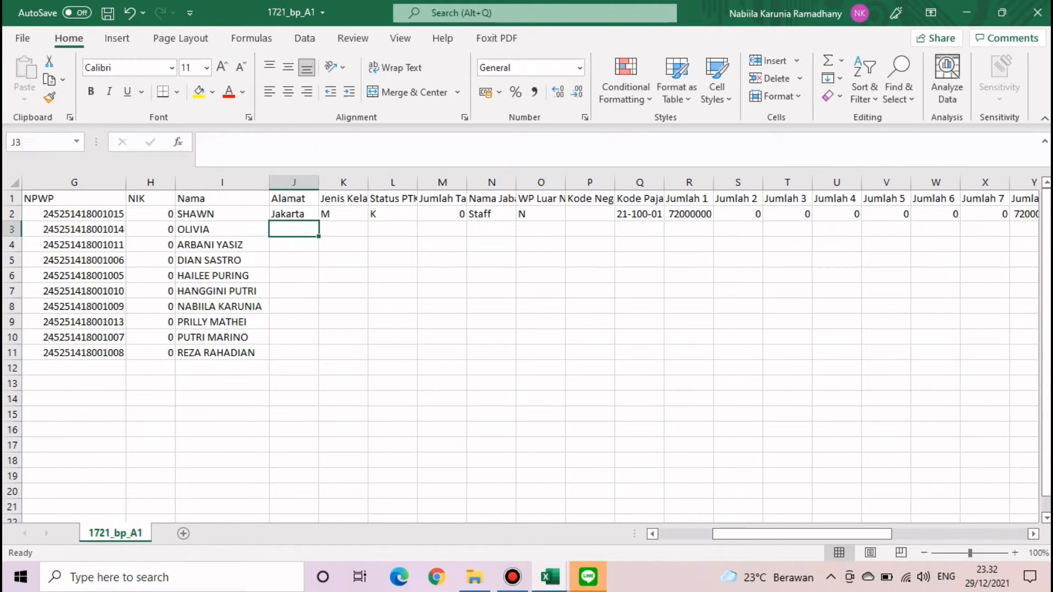
- Fill the J2 address lookup down to row 11 and check the result
{"action": "left_click", "coordinate": [294, 214]}
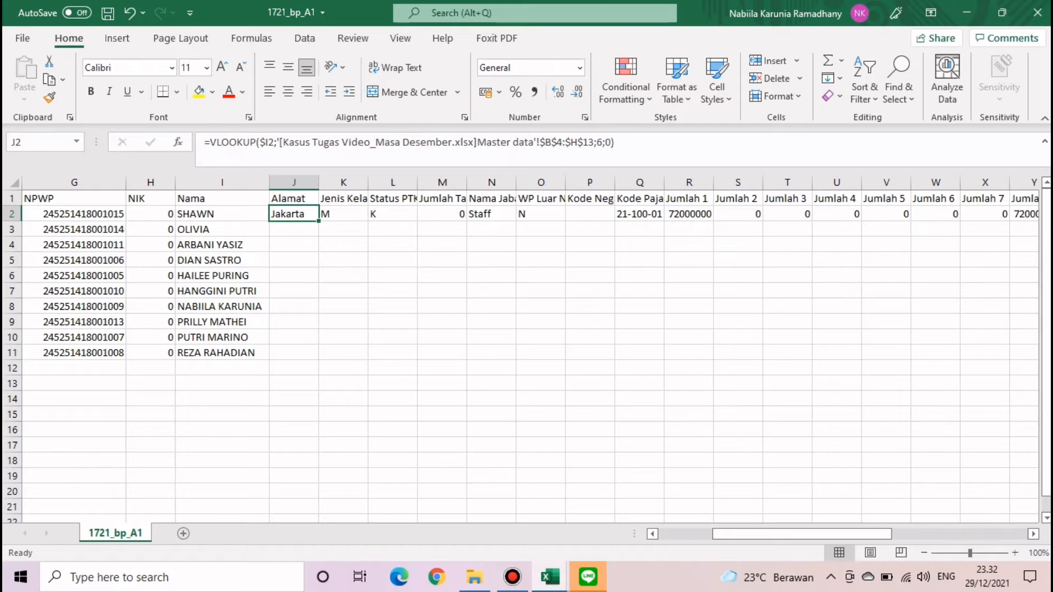
{"action": "double_click", "coordinate": [319, 221]}
{"action": "left_click", "coordinate": [393, 276]}
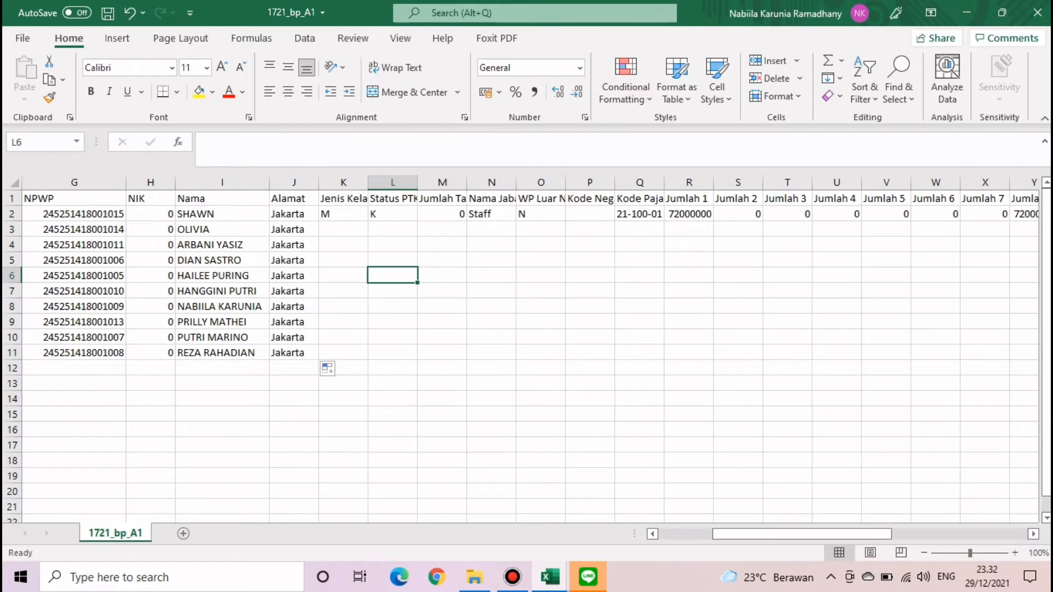
{"action": "left_click", "coordinate": [343, 214]}
{"action": "left_click", "coordinate": [294, 214]}
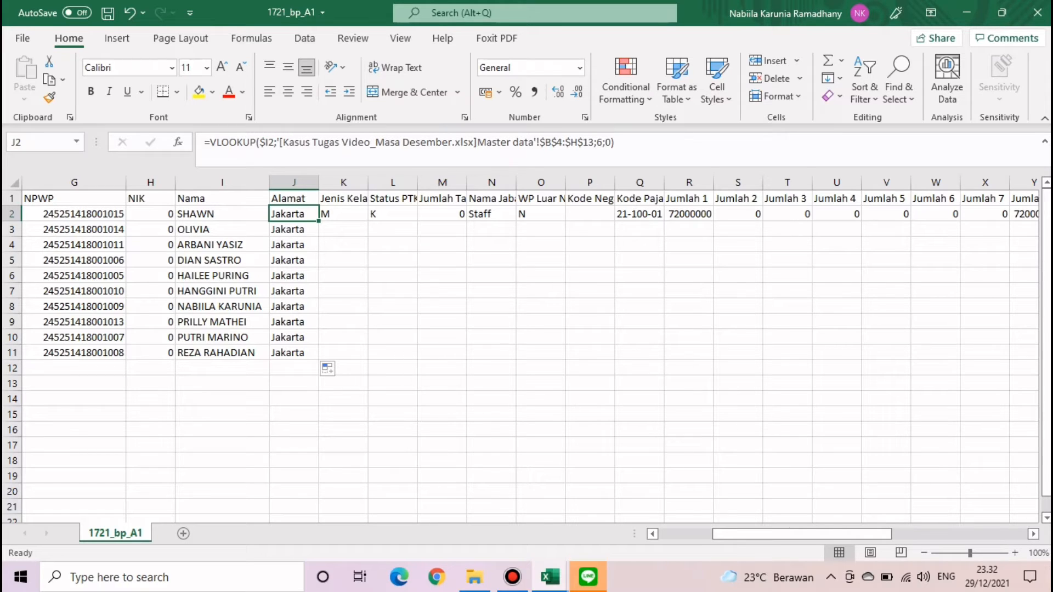
- Copy J2's Alamat lookup formula across K2 to N2 and inspect K2's result
{"action": "left_click_drag", "start_coordinate": [318, 221], "coordinate": [508, 217]}
{"action": "left_click", "coordinate": [442, 259]}
{"action": "left_click", "coordinate": [343, 215]}
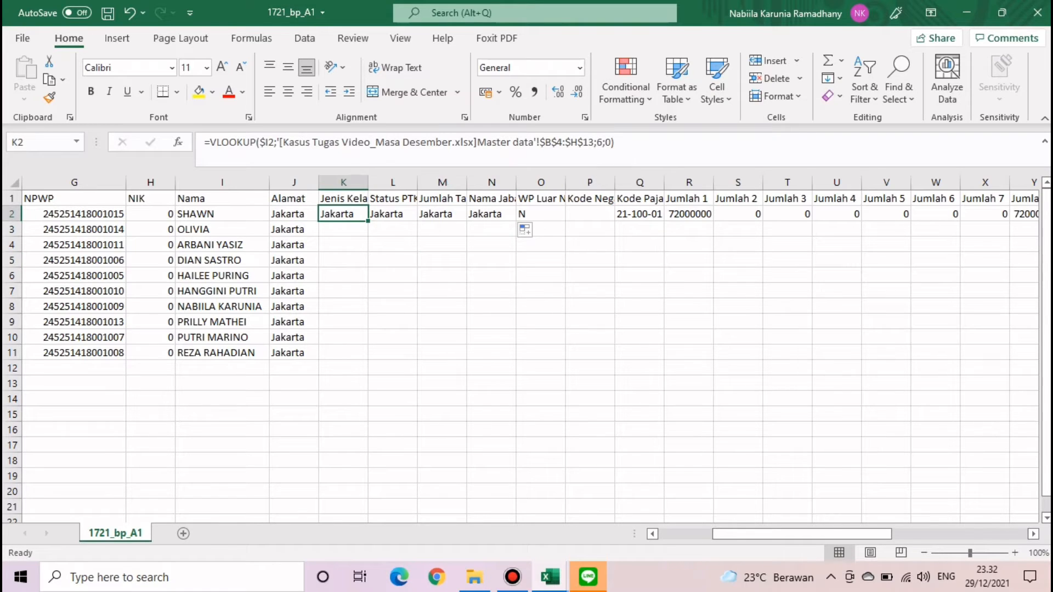
{"action": "left_click", "coordinate": [344, 199]}
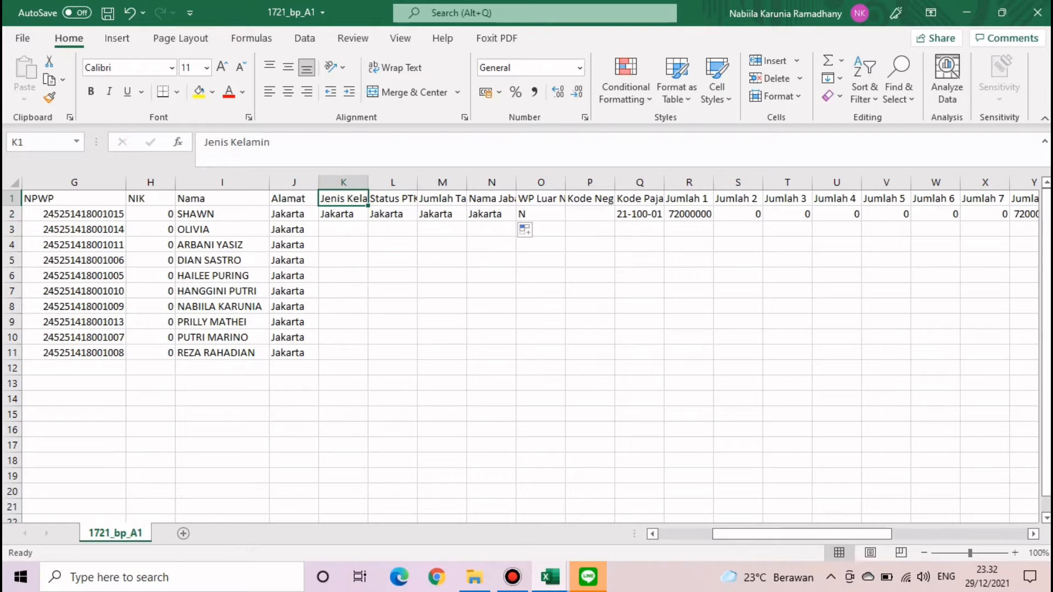
{"action": "left_click", "coordinate": [344, 214]}
- Check which Master data column holds Jenis Kelamin in Kasus Tugas Video, then return to 1721_bp_A1
{"action": "left_click", "coordinate": [550, 577]}
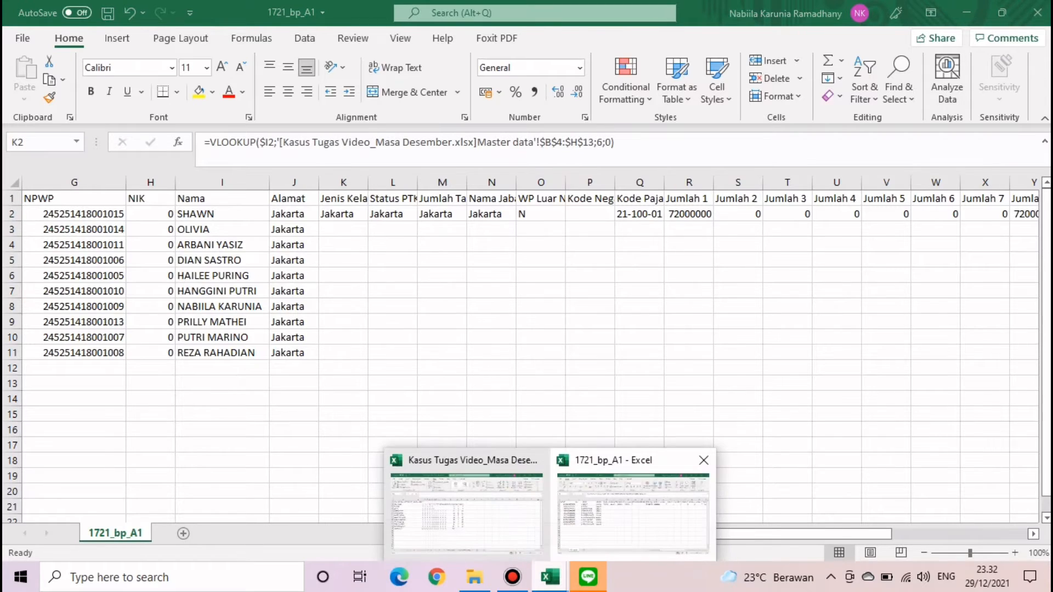
{"action": "left_click", "coordinate": [466, 510]}
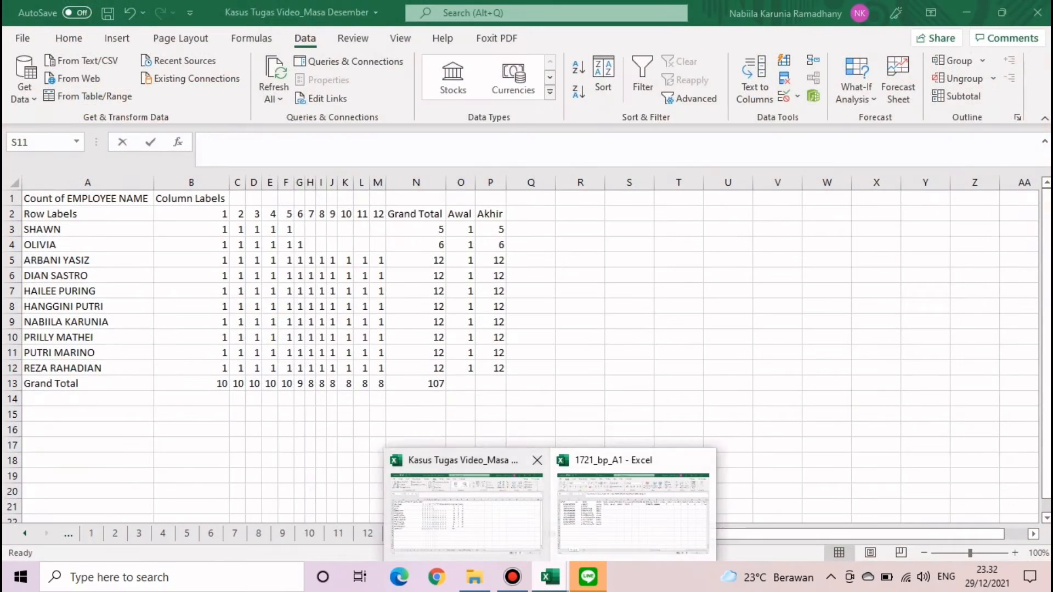
{"action": "left_click", "coordinate": [466, 510]}
{"action": "left_click", "coordinate": [420, 534]}
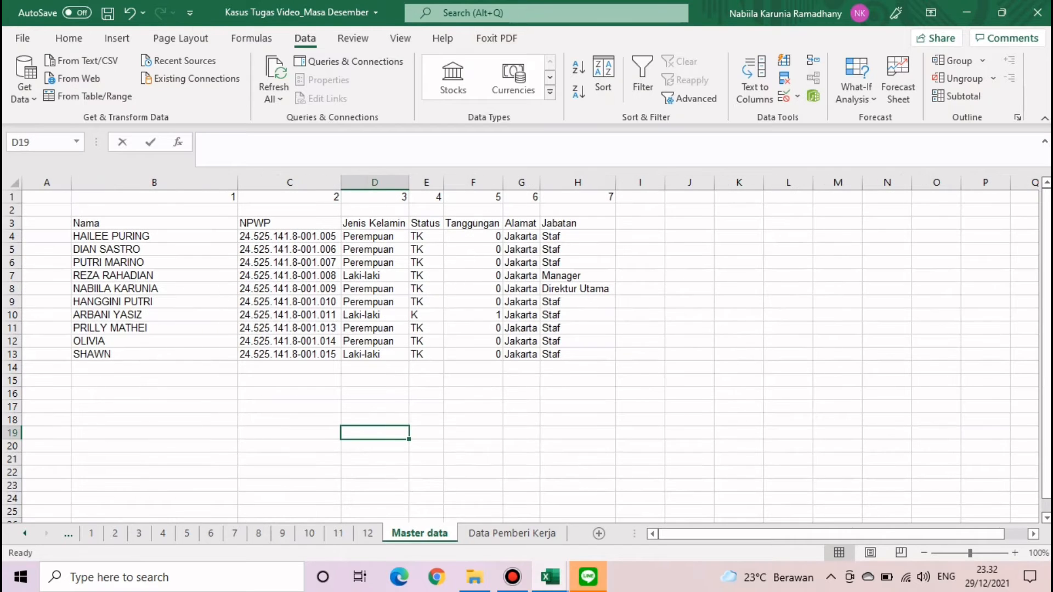
{"action": "left_click", "coordinate": [374, 223]}
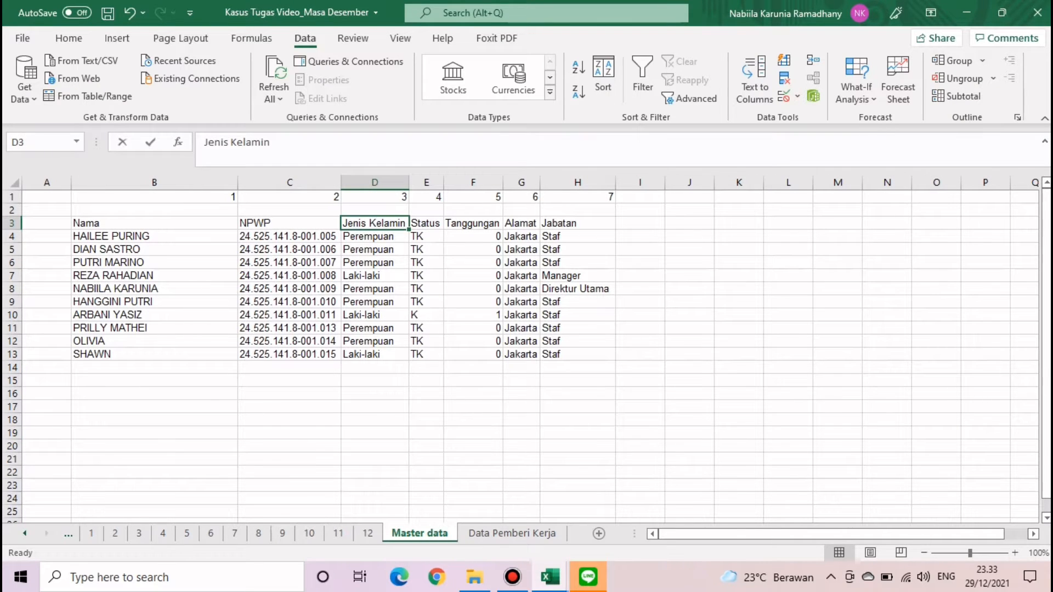
{"action": "left_click", "coordinate": [588, 577]}
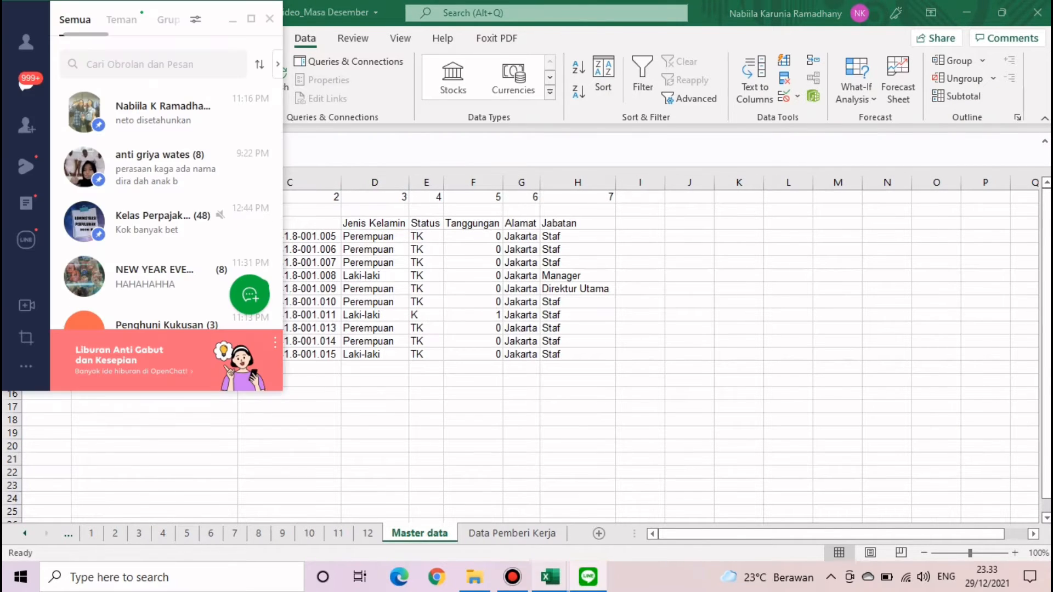
{"action": "left_click", "coordinate": [549, 576]}
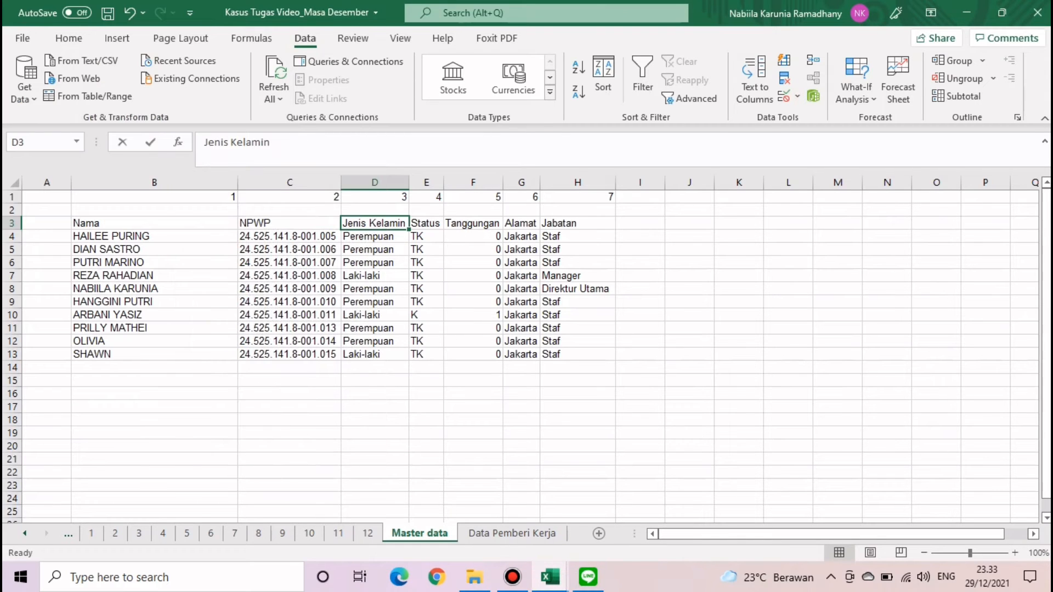
{"action": "left_click", "coordinate": [633, 510]}
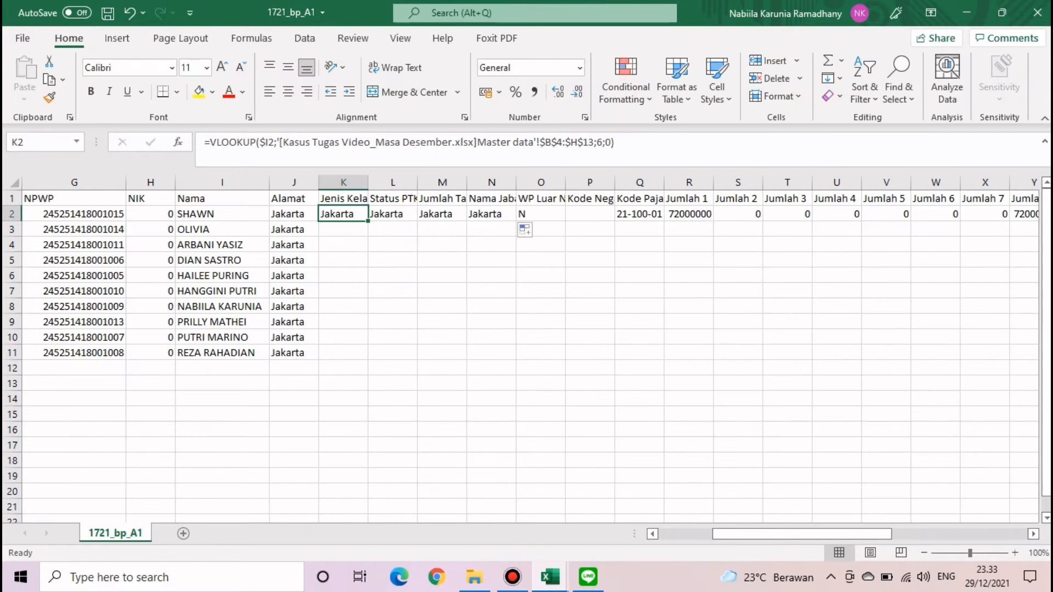
- Change K2's VLOOKUP column index to 3, fill down to row 11, and autofit column K
{"action": "left_click", "coordinate": [606, 142]}
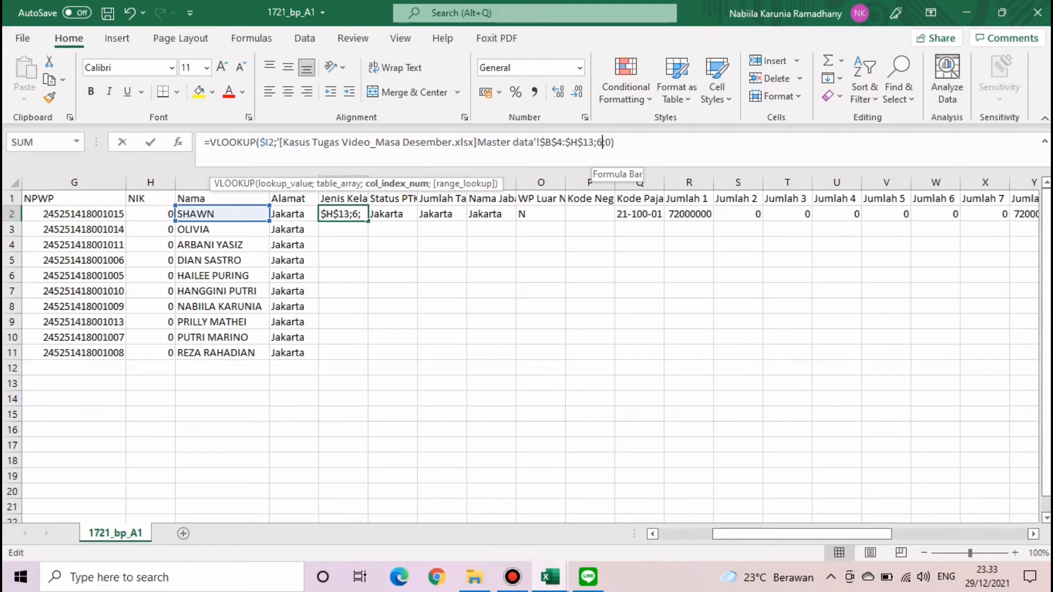
{"action": "key", "text": "BackSpace"}
{"action": "type", "text": "3"}
{"action": "key", "text": "Return"}
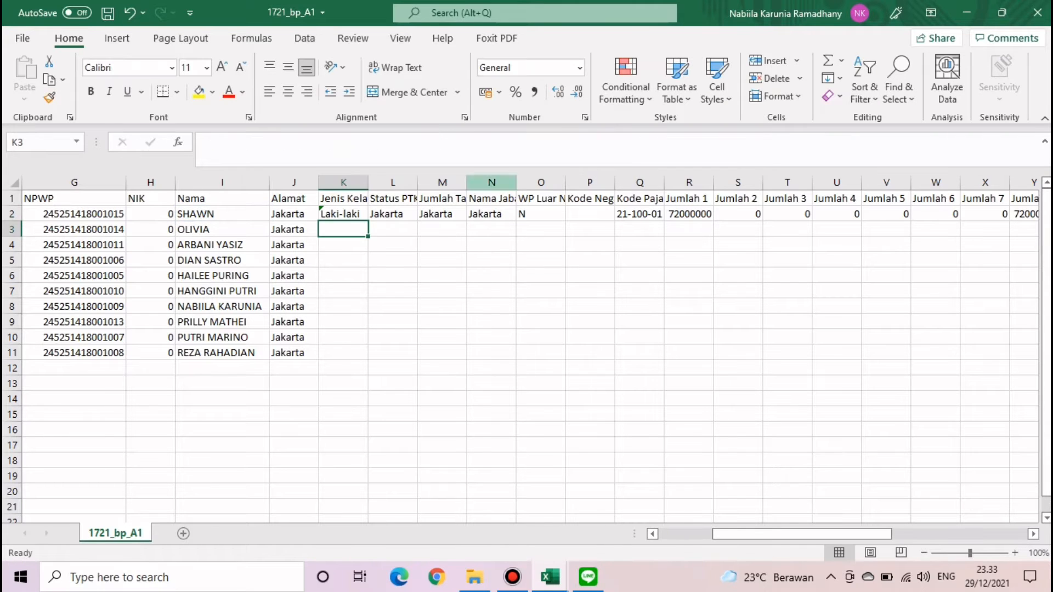
{"action": "left_click", "coordinate": [343, 214]}
{"action": "double_click", "coordinate": [368, 221]}
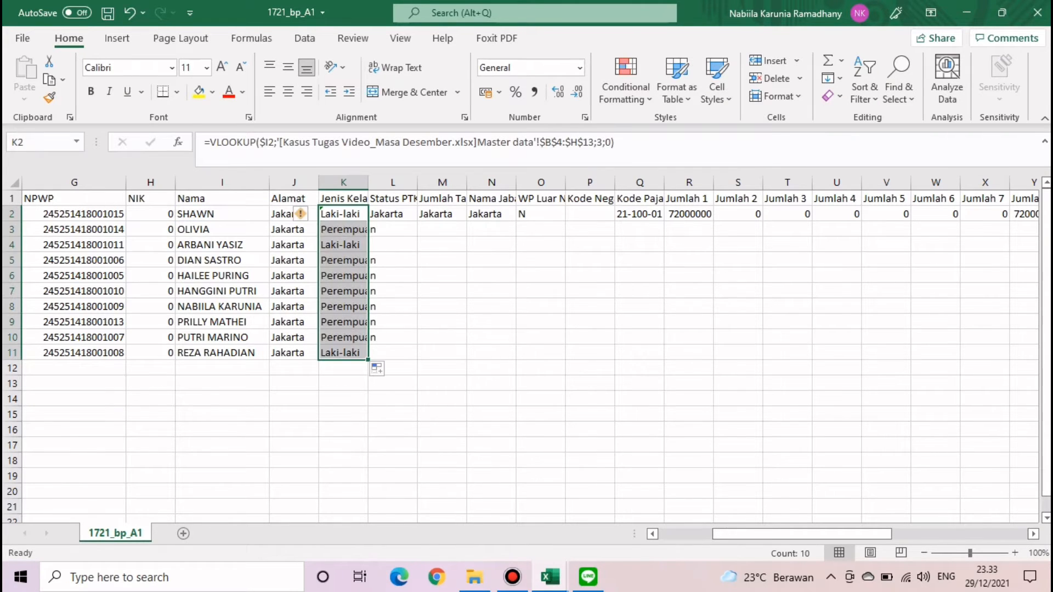
{"action": "double_click", "coordinate": [368, 183]}
{"action": "left_click", "coordinate": [465, 260]}
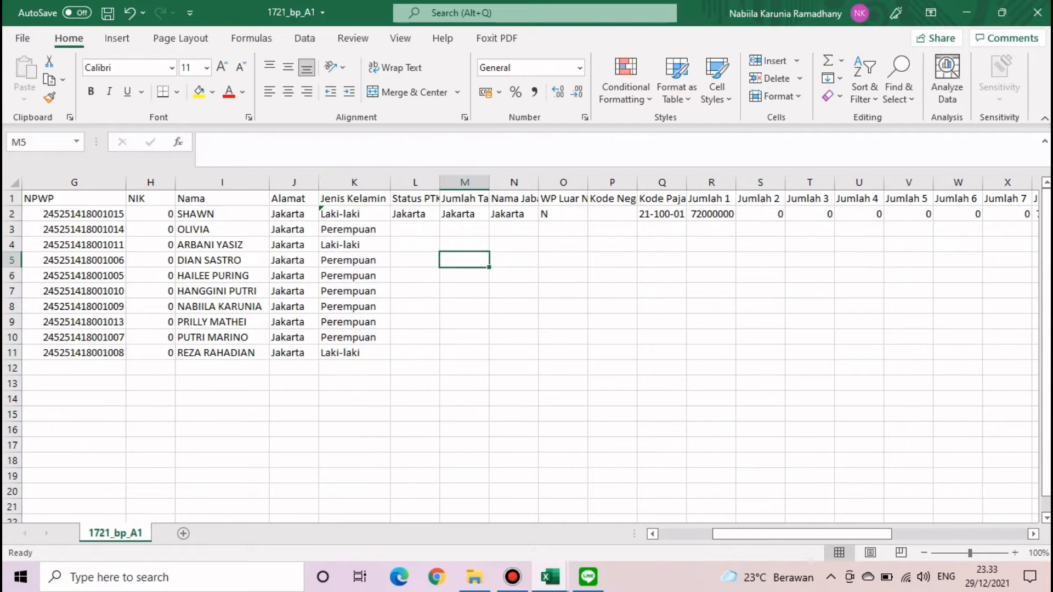
- Change L2's VLOOKUP column index to 4 and fill it down to row 11
{"action": "left_click", "coordinate": [415, 214]}
{"action": "left_click", "coordinate": [602, 143]}
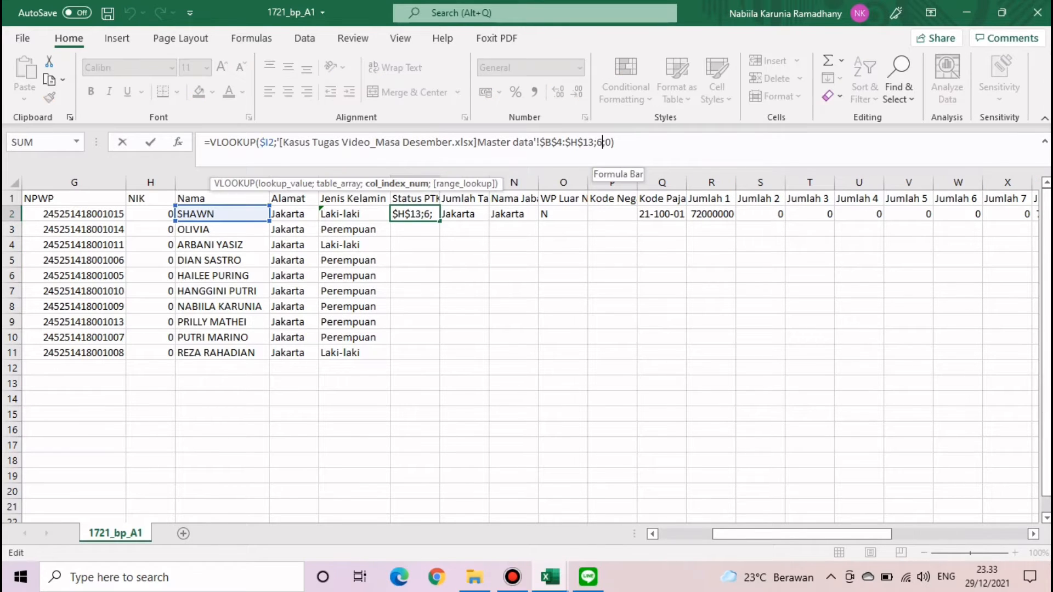
{"action": "key", "text": "BackSpace"}
{"action": "type", "text": "4"}
{"action": "key", "text": "Return"}
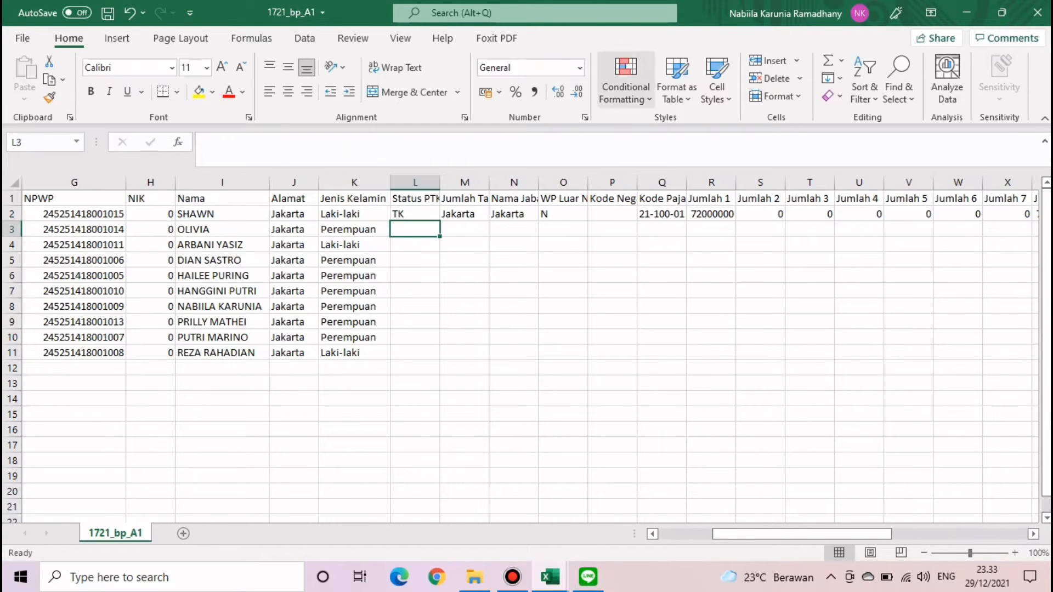
{"action": "key", "text": "Up"}
{"action": "double_click", "coordinate": [440, 221]}
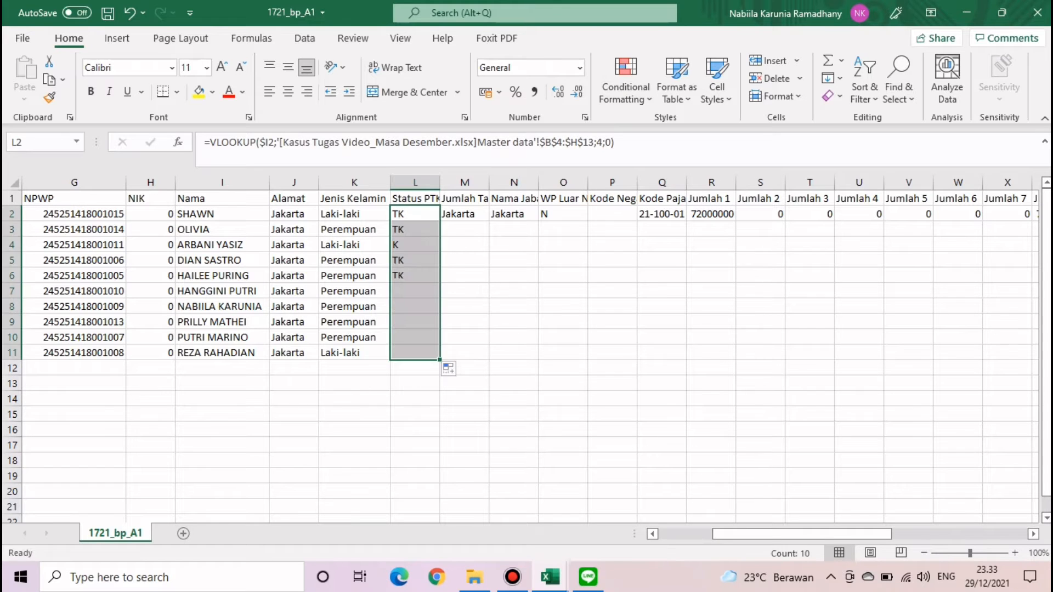
- Change M2's VLOOKUP column index to 5 for Jumlah Tanggungan and fill down to row 11
{"action": "left_click", "coordinate": [464, 214]}
{"action": "left_click", "coordinate": [602, 142]}
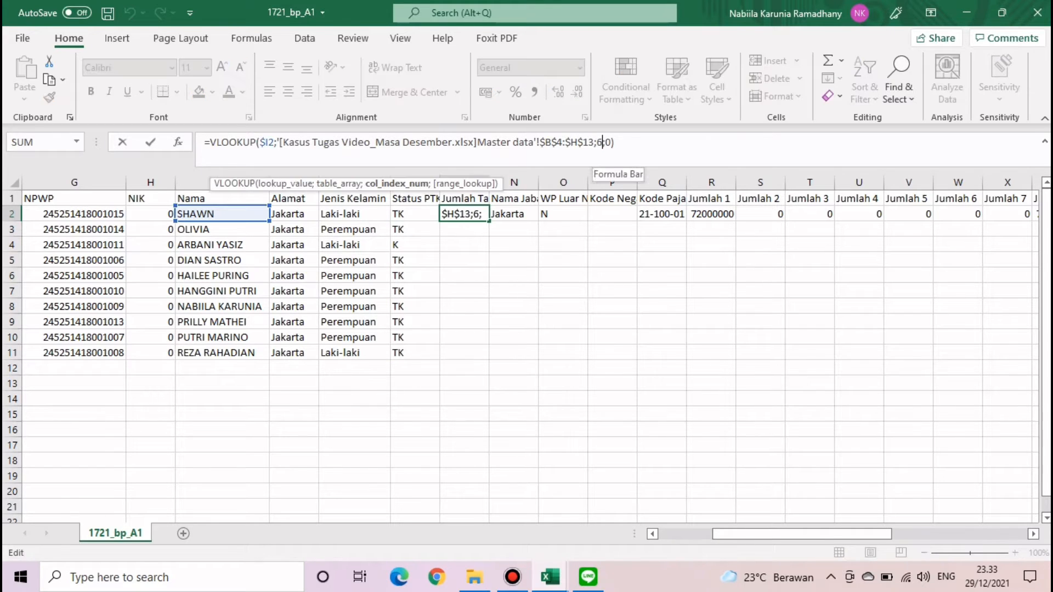
{"action": "key", "text": "BackSpace"}
{"action": "type", "text": "5"}
{"action": "key", "text": "Return"}
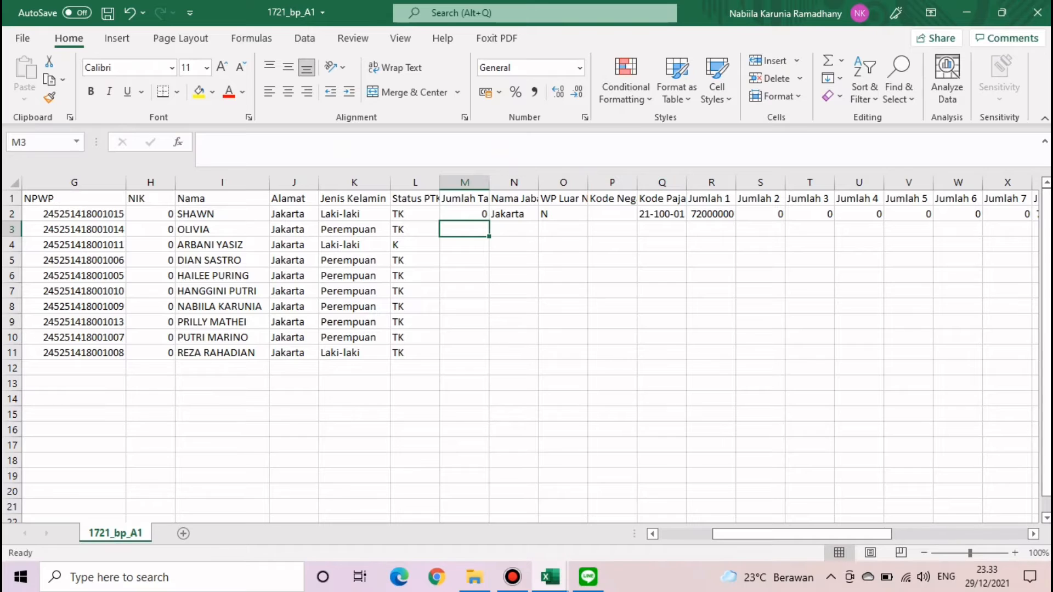
{"action": "key", "text": "Up"}
{"action": "key", "text": "Up"}
{"action": "key", "text": "Down"}
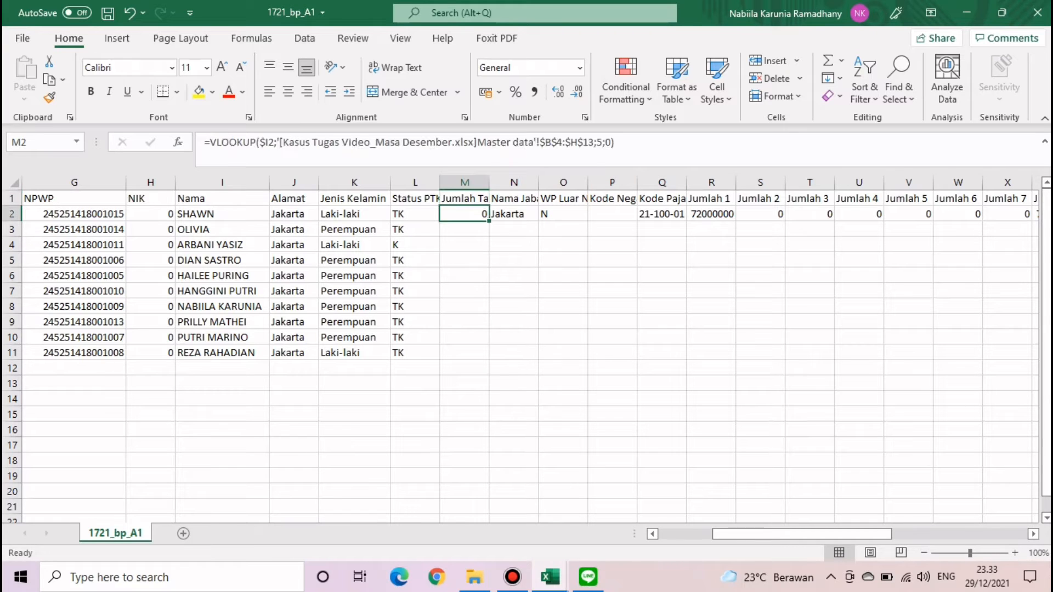
{"action": "double_click", "coordinate": [488, 221]}
{"action": "left_click", "coordinate": [564, 260]}
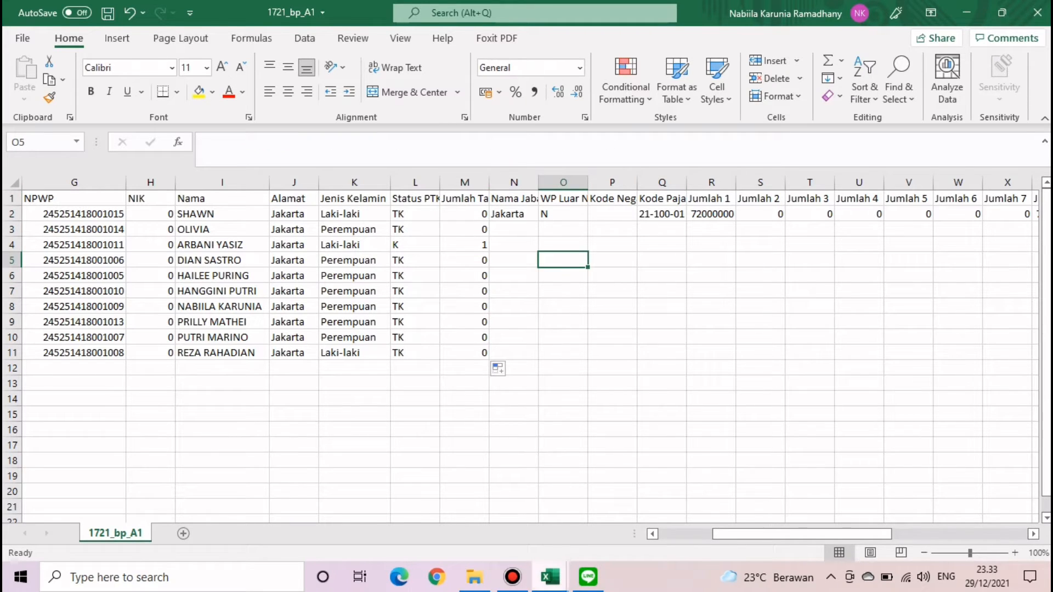
- Change N2's VLOOKUP column index to 7 for Nama Jabatan, fill down, and autofit column N
{"action": "left_click", "coordinate": [550, 576]}
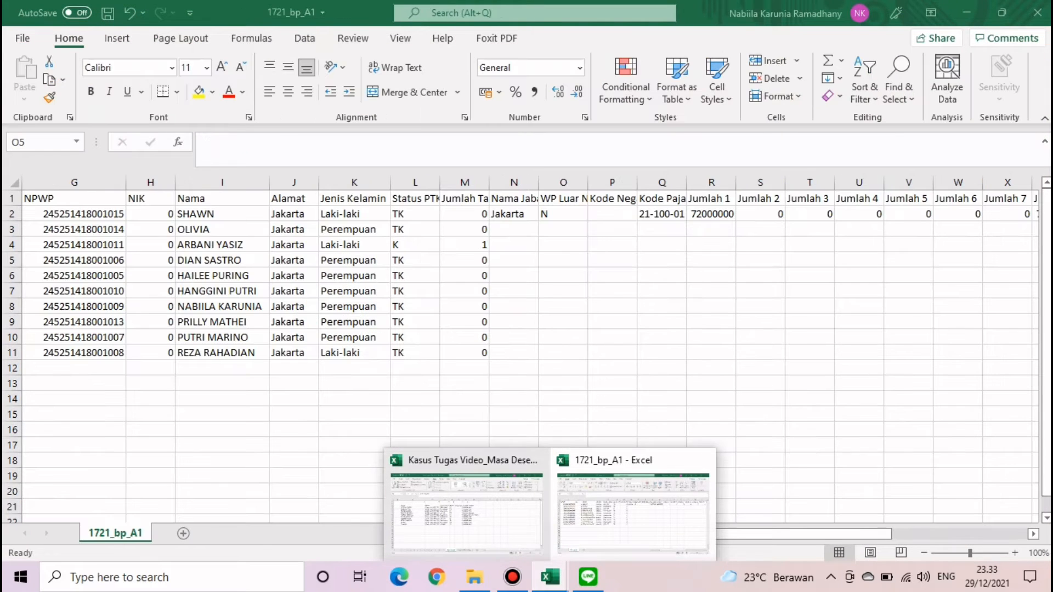
{"action": "left_click", "coordinate": [633, 510]}
{"action": "left_click", "coordinate": [514, 214]}
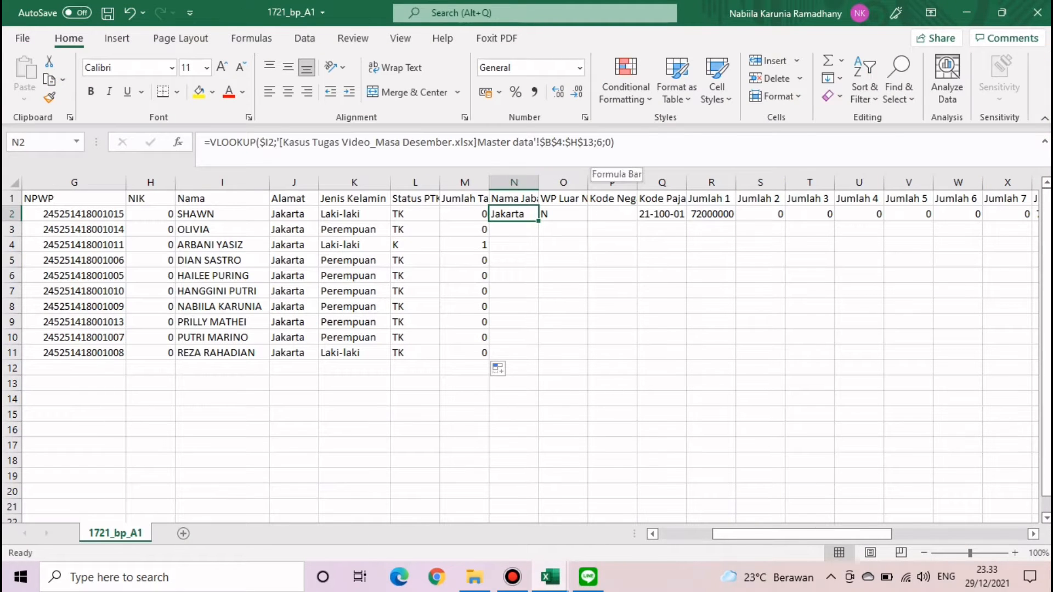
{"action": "left_click", "coordinate": [602, 142]}
{"action": "key", "text": "BackSpace"}
{"action": "type", "text": "7"}
{"action": "key", "text": "Return"}
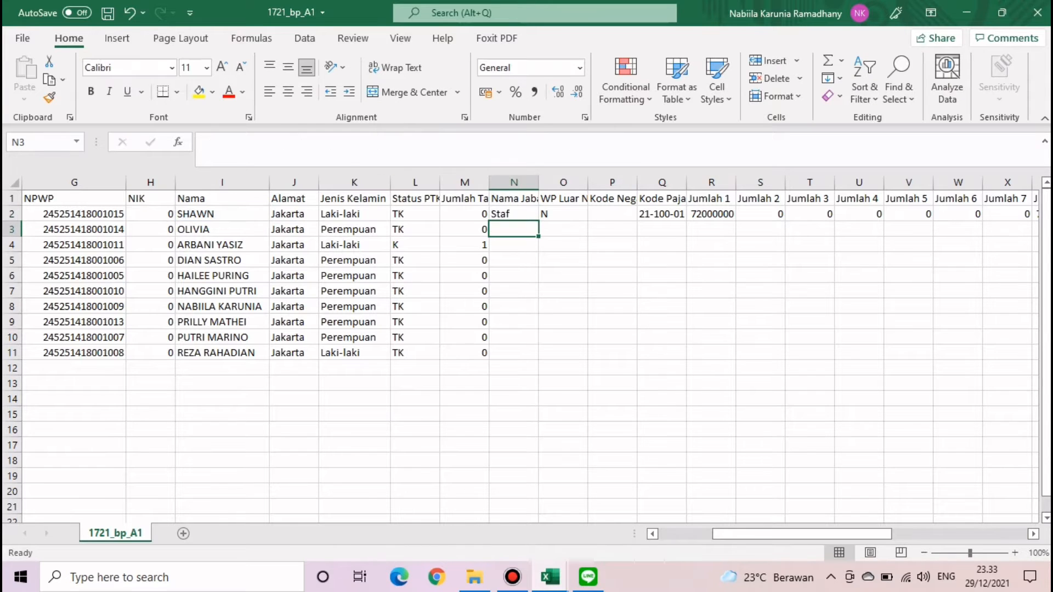
{"action": "left_click", "coordinate": [515, 215]}
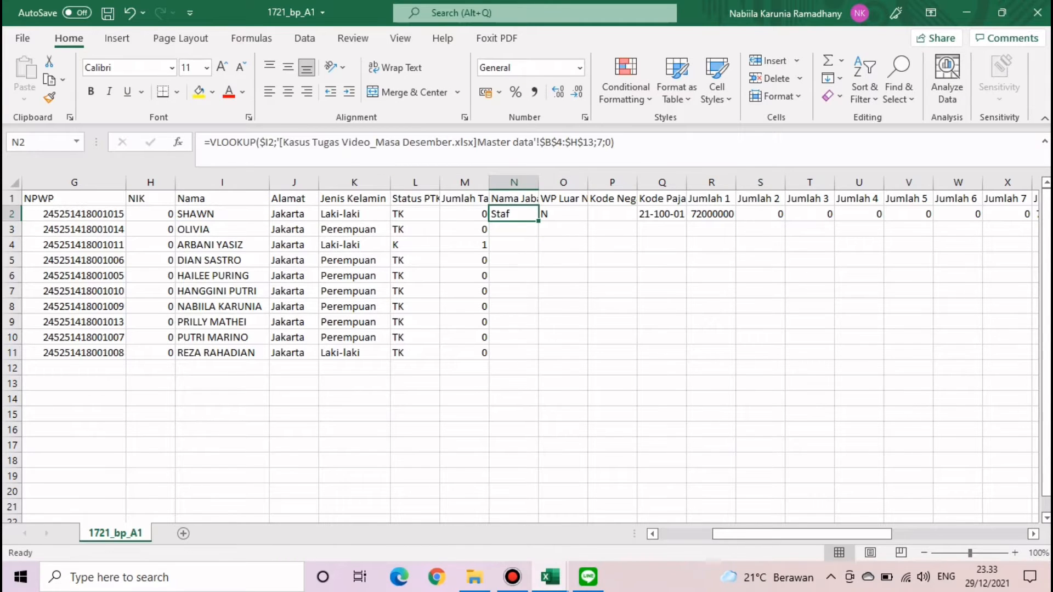
{"action": "double_click", "coordinate": [538, 220]}
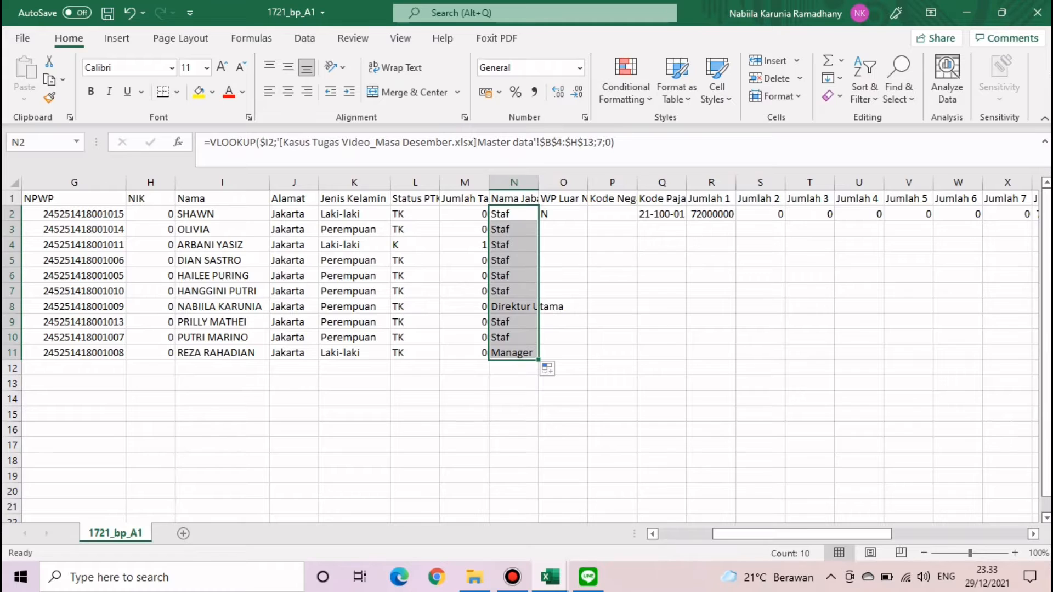
{"action": "double_click", "coordinate": [539, 183]}
{"action": "left_click", "coordinate": [642, 337]}
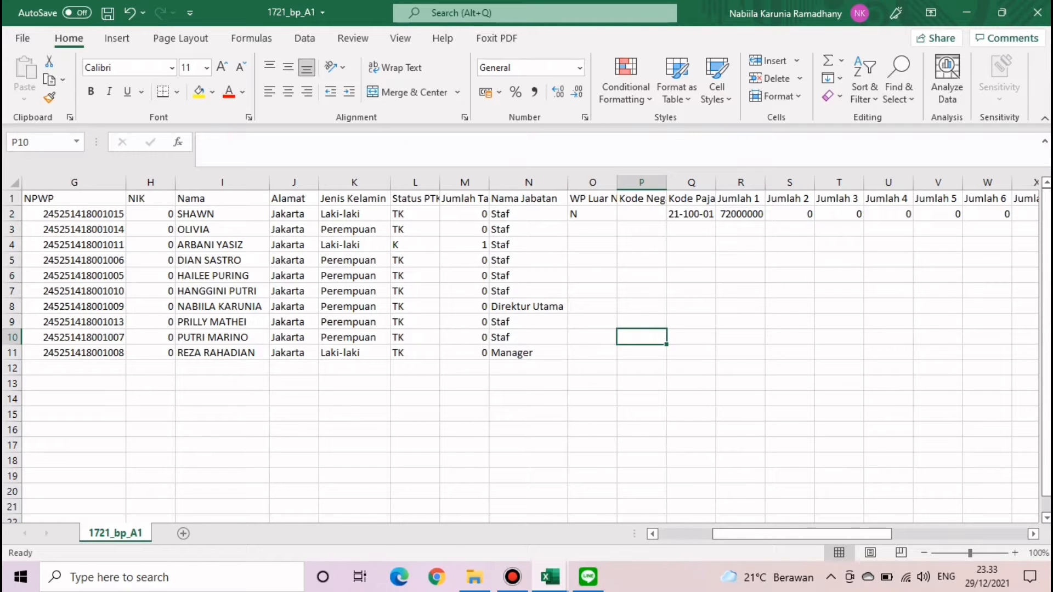
- Fill N down column O and copy tax code 21-100-01 down column Q to row 11
{"action": "left_click", "coordinate": [592, 215]}
{"action": "double_click", "coordinate": [617, 221]}
{"action": "left_click", "coordinate": [690, 337]}
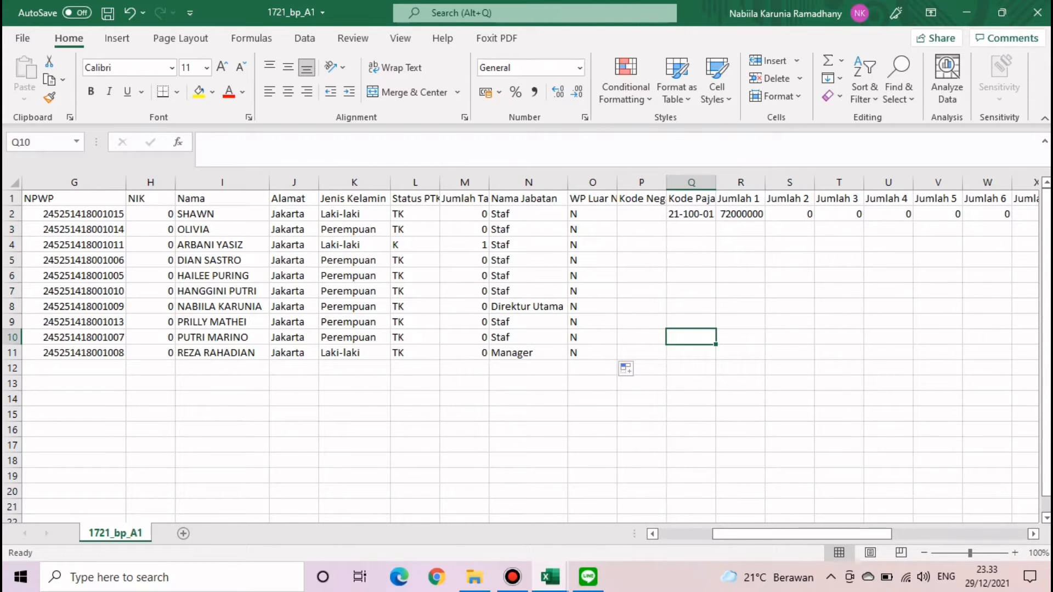
{"action": "left_click", "coordinate": [691, 215]}
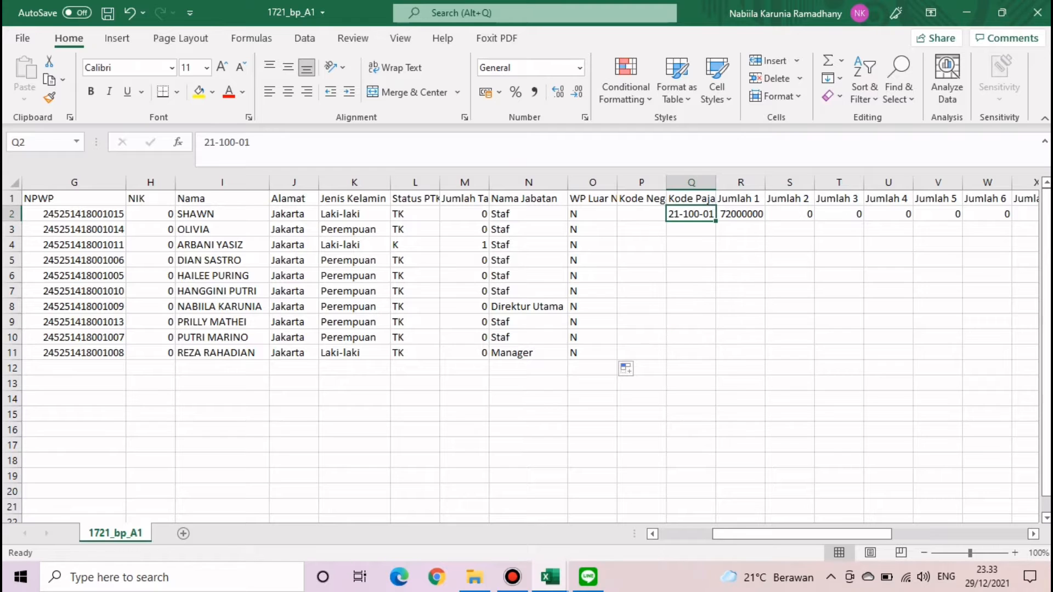
{"action": "double_click", "coordinate": [715, 221]}
{"action": "left_click", "coordinate": [730, 369]}
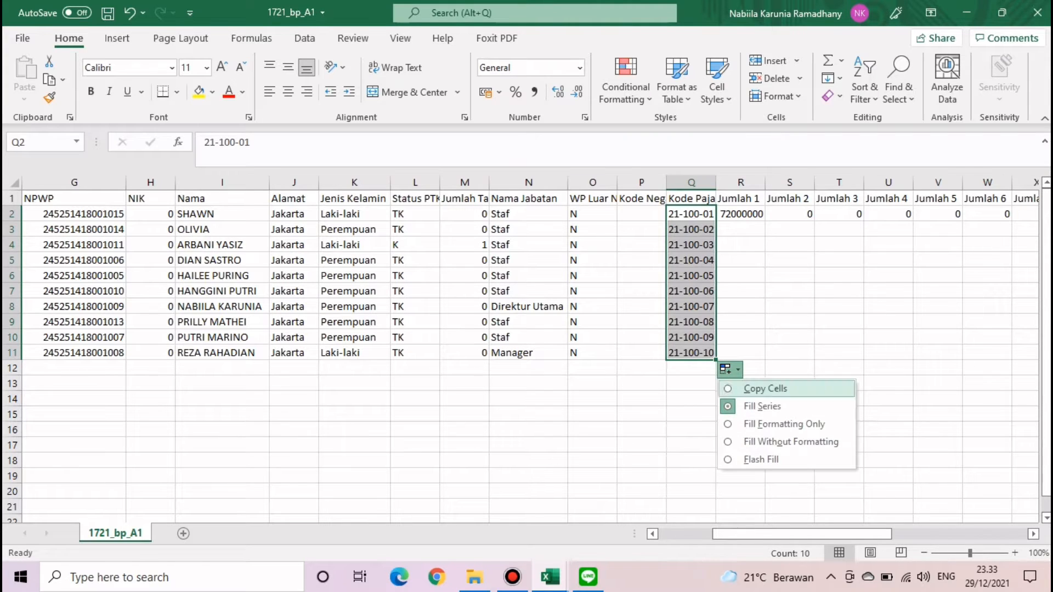
{"action": "left_click", "coordinate": [765, 388]}
{"action": "left_click", "coordinate": [789, 322]}
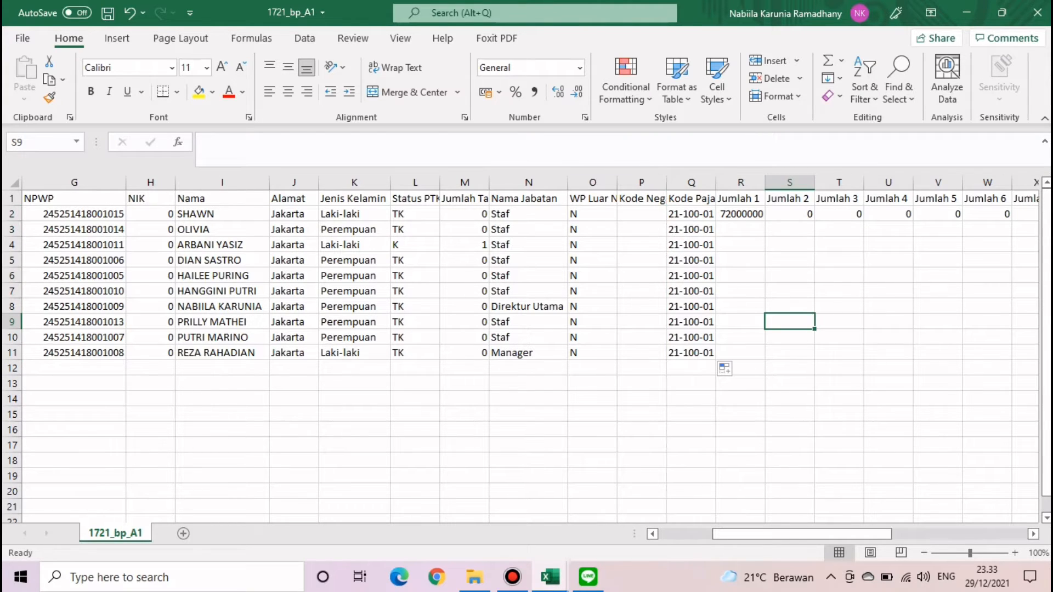
{"action": "left_click_drag", "start_coordinate": [354, 214], "coordinate": [354, 354]}
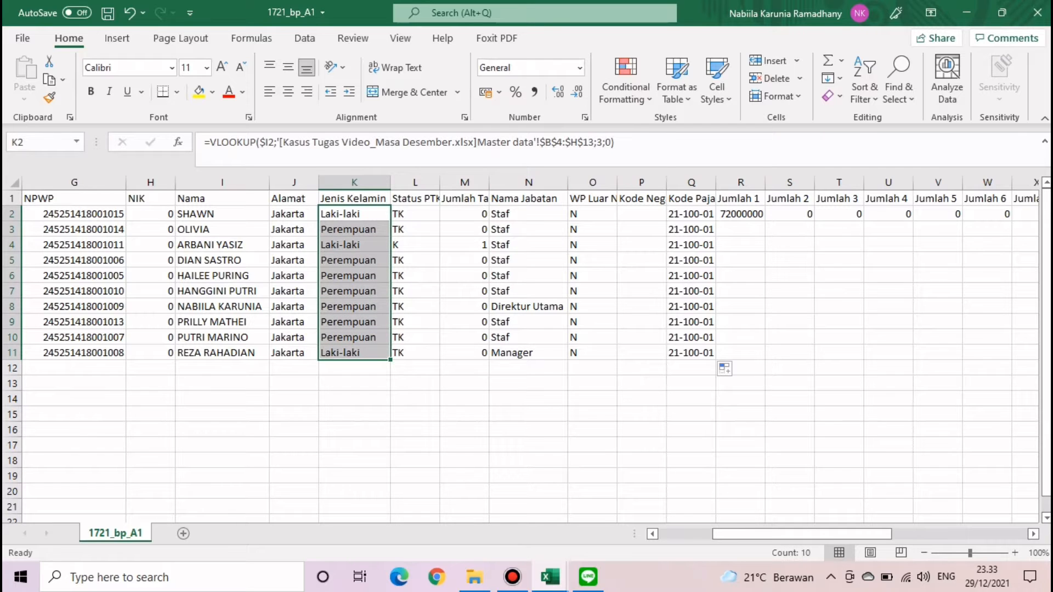
- Try replacing Laki-laki with M, which finds nothing in the formula cells
{"action": "left_click", "coordinate": [865, 82]}
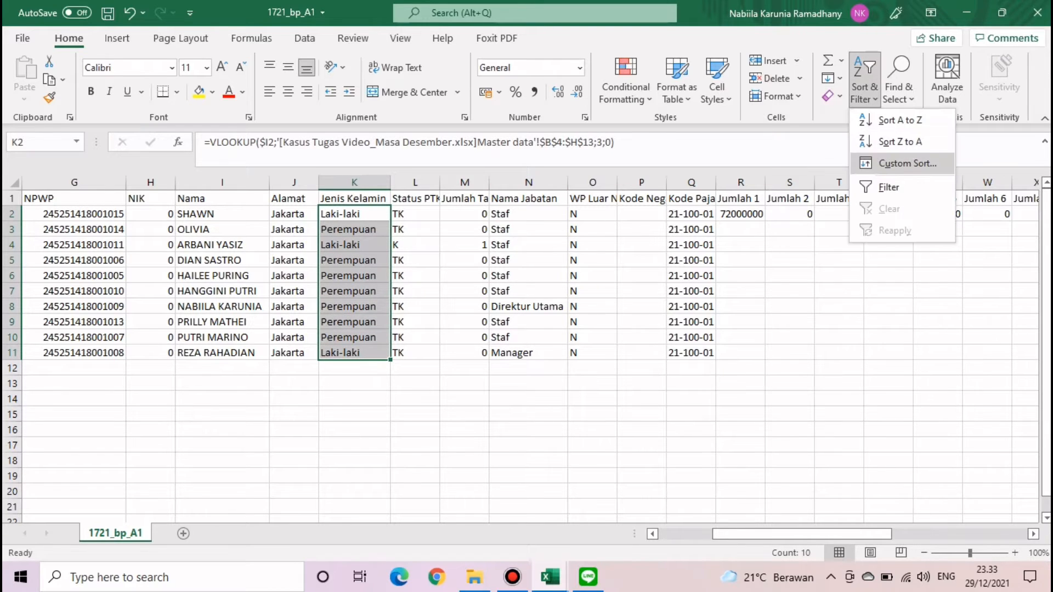
{"action": "left_click", "coordinate": [899, 83]}
{"action": "left_click", "coordinate": [929, 141]}
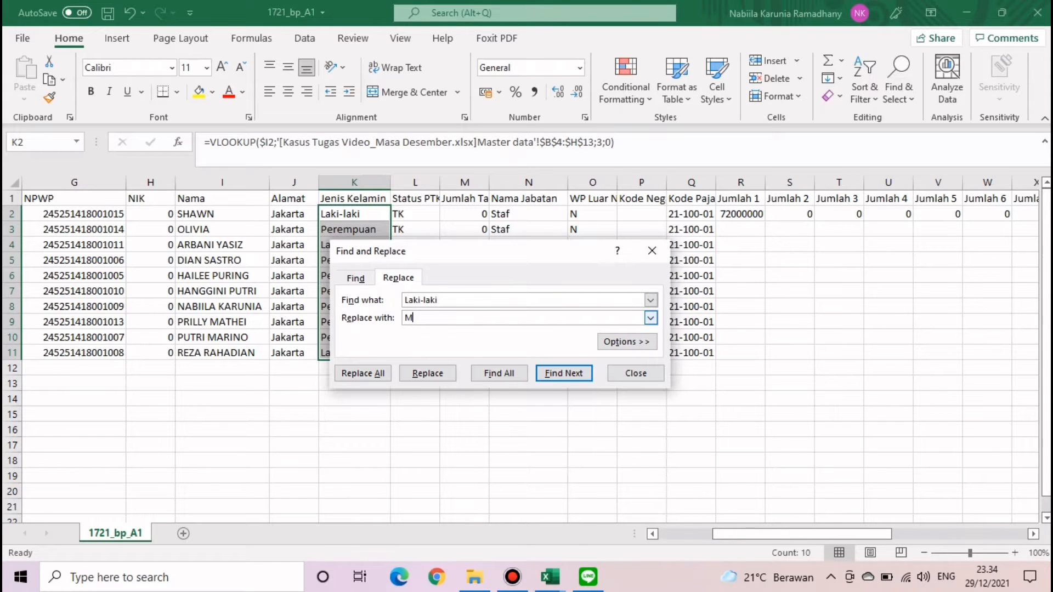
{"action": "left_click", "coordinate": [362, 373]}
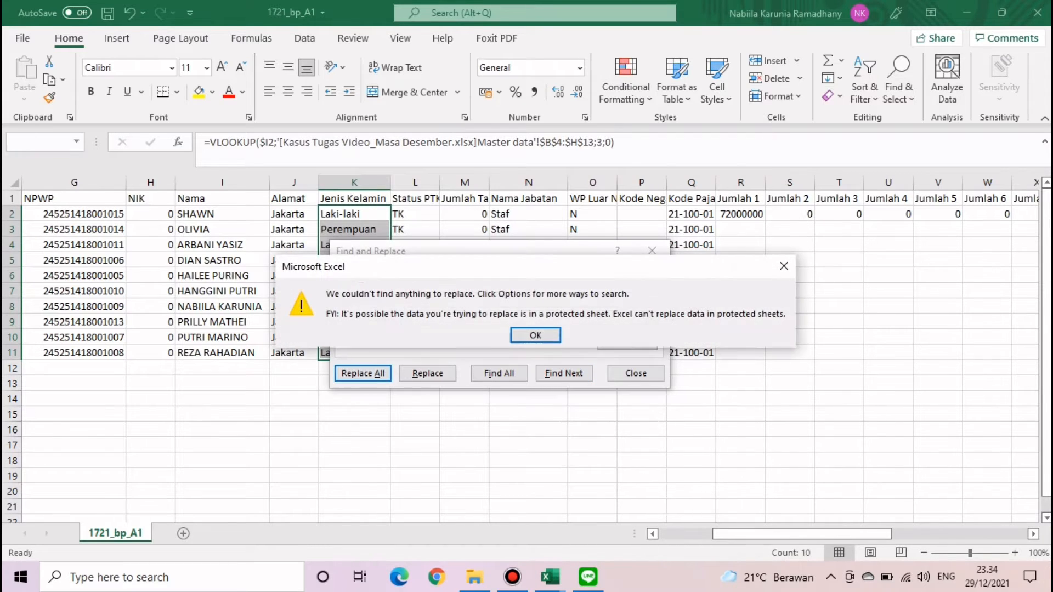
{"action": "key", "text": "Return"}
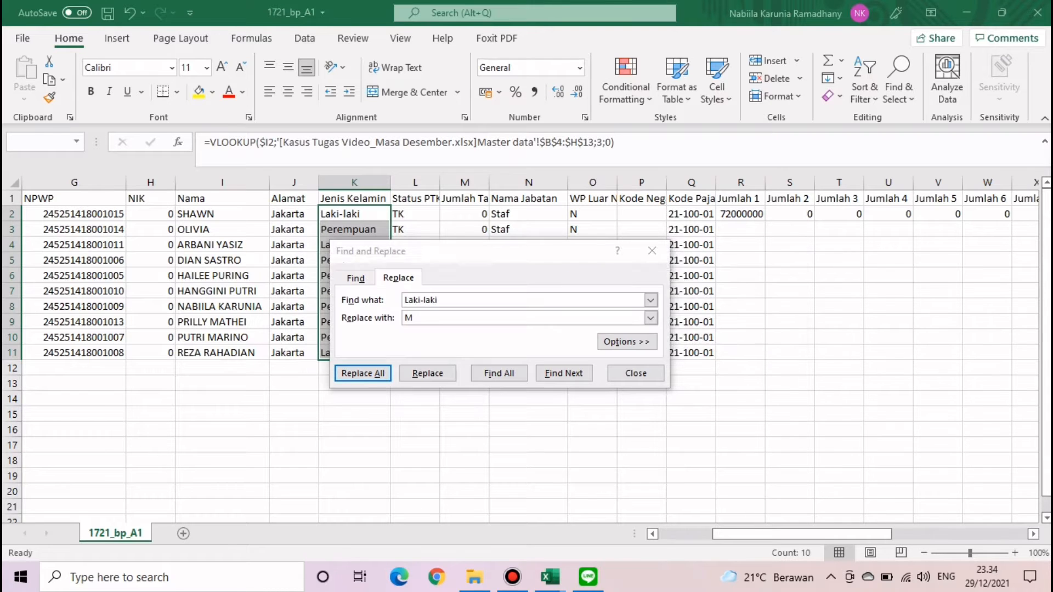
{"action": "left_click", "coordinate": [652, 250]}
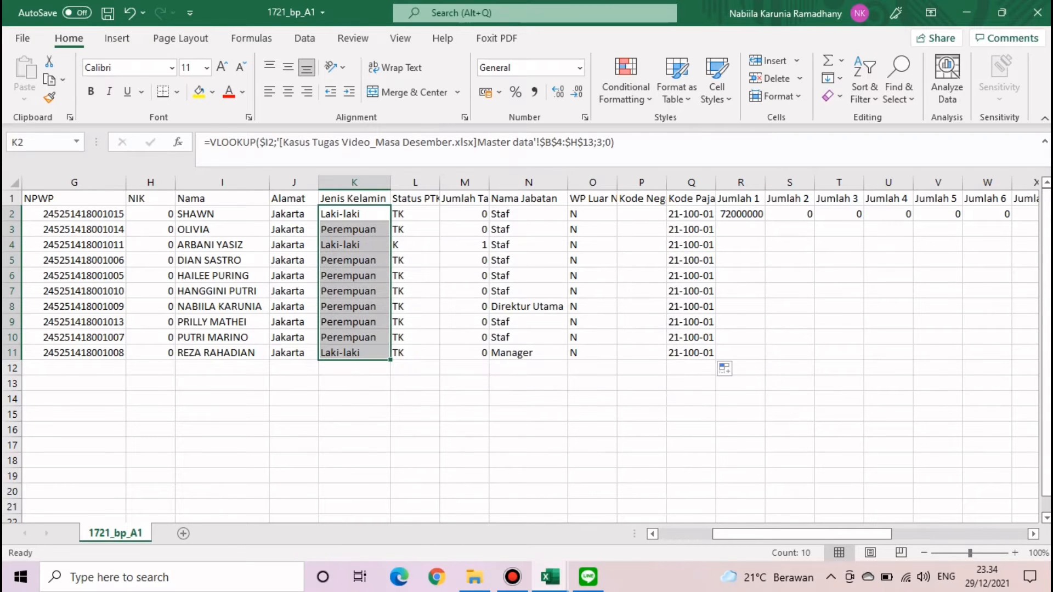
- Copy K2:K11 and paste the Jenis Kelamin results back as plain values
{"action": "key", "text": "ctrl+c"}
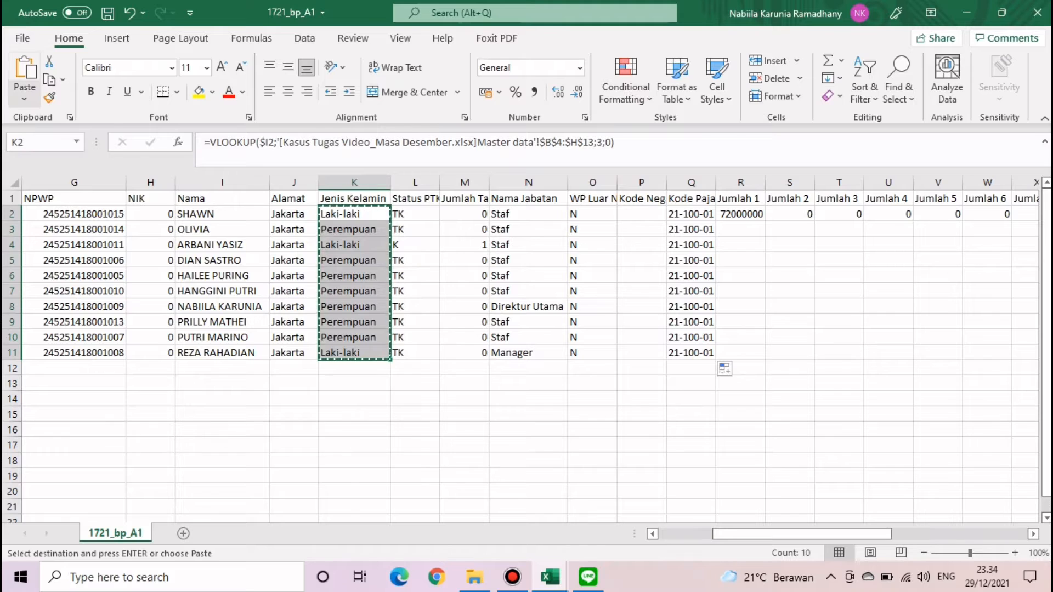
{"action": "left_click", "coordinate": [25, 98]}
{"action": "left_click", "coordinate": [22, 213]}
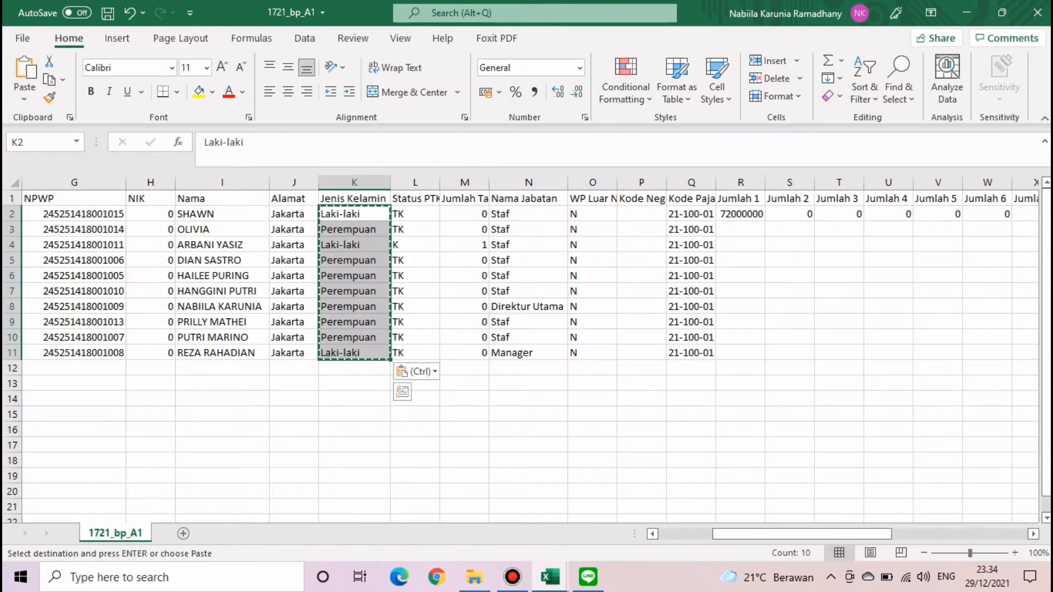
{"action": "left_click", "coordinate": [355, 260]}
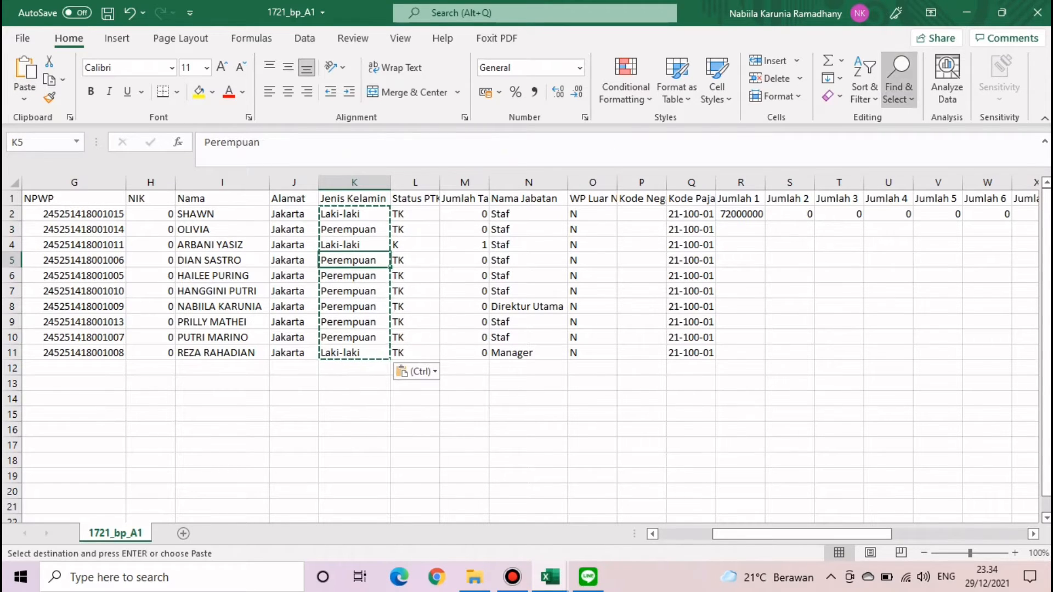
- Replace all Laki-laki with M and all Perempuan with F in the Jenis Kelamin column
{"action": "left_click", "coordinate": [898, 87]}
{"action": "left_click", "coordinate": [930, 142]}
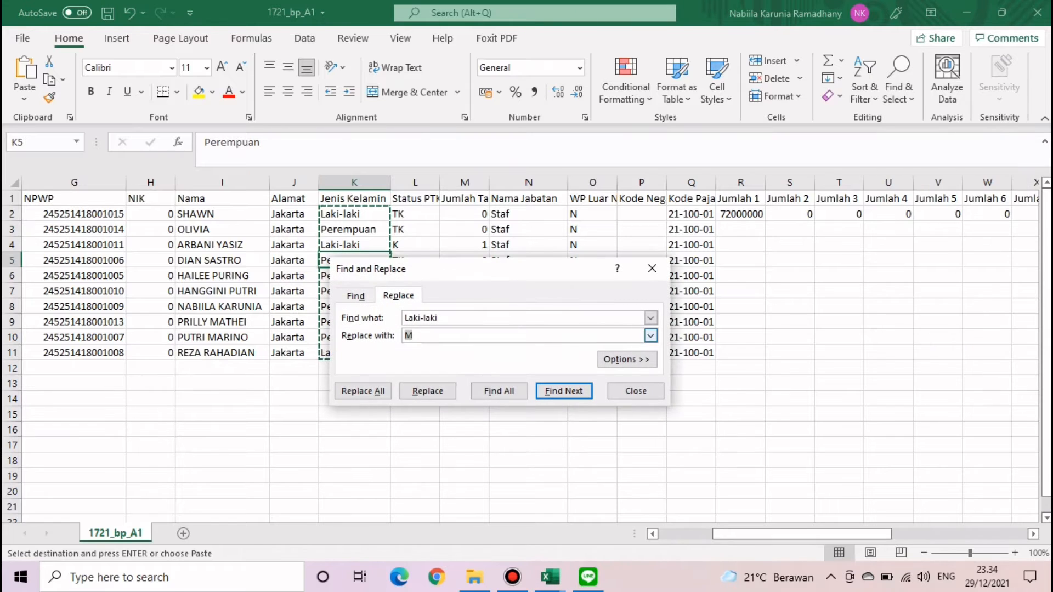
{"action": "key", "text": "alt+a"}
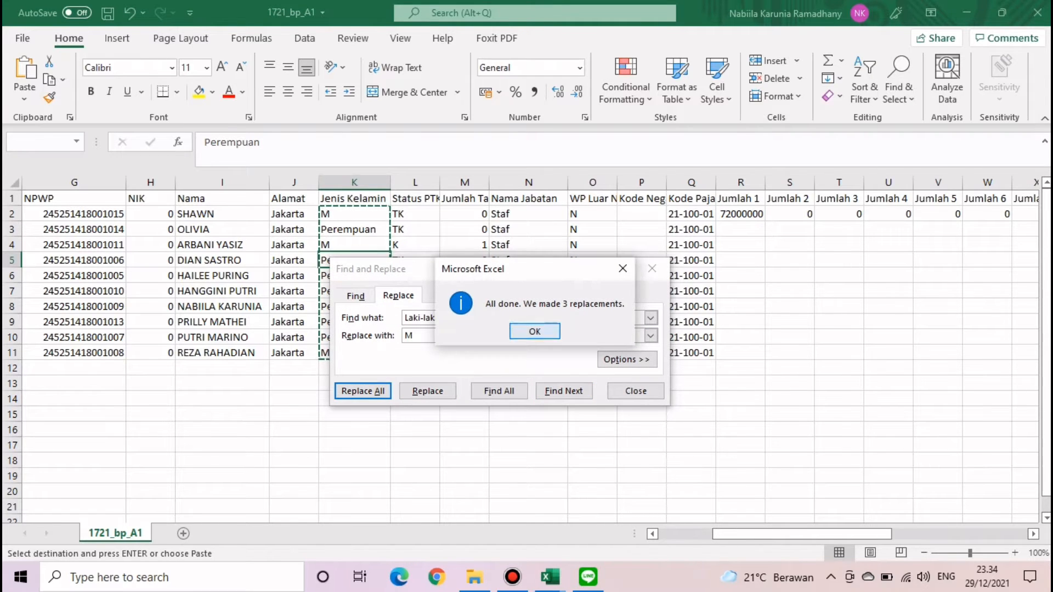
{"action": "key", "text": "Return"}
{"action": "type", "text": "Perempuan"}
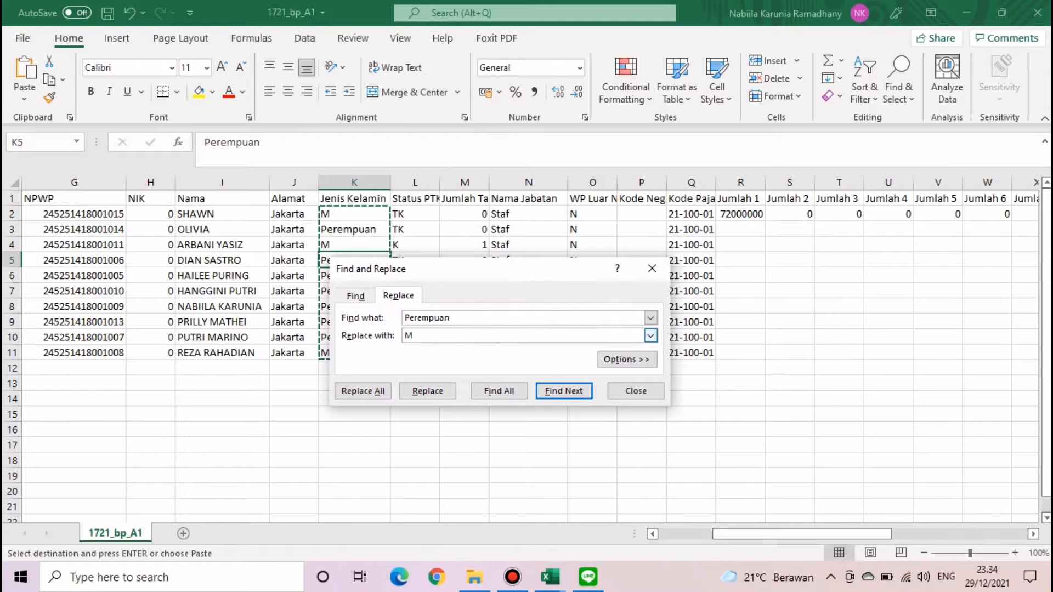
{"action": "key", "text": "Tab"}
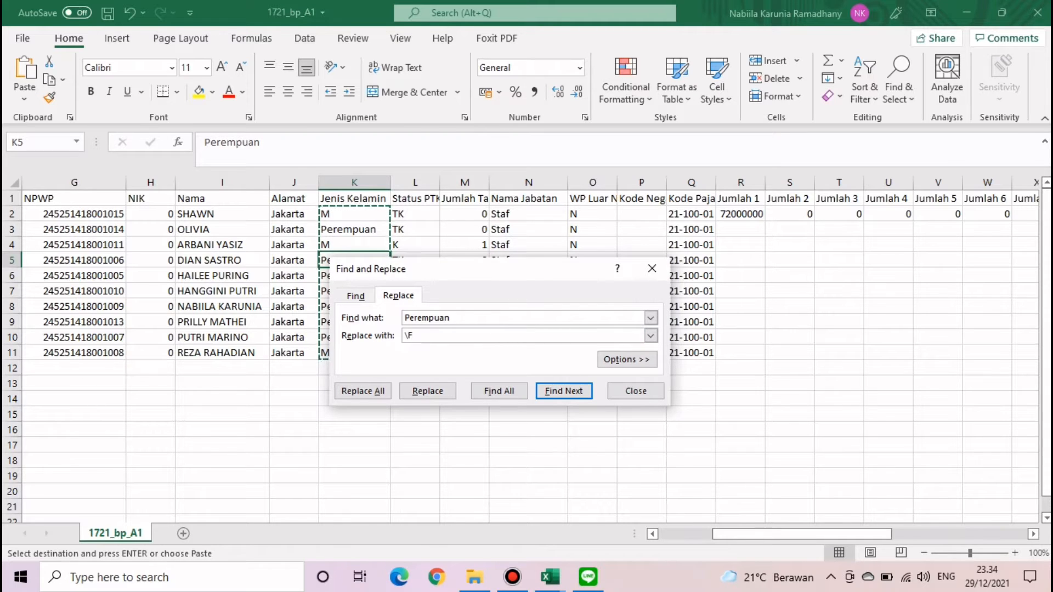
{"action": "key", "text": "alt+a"}
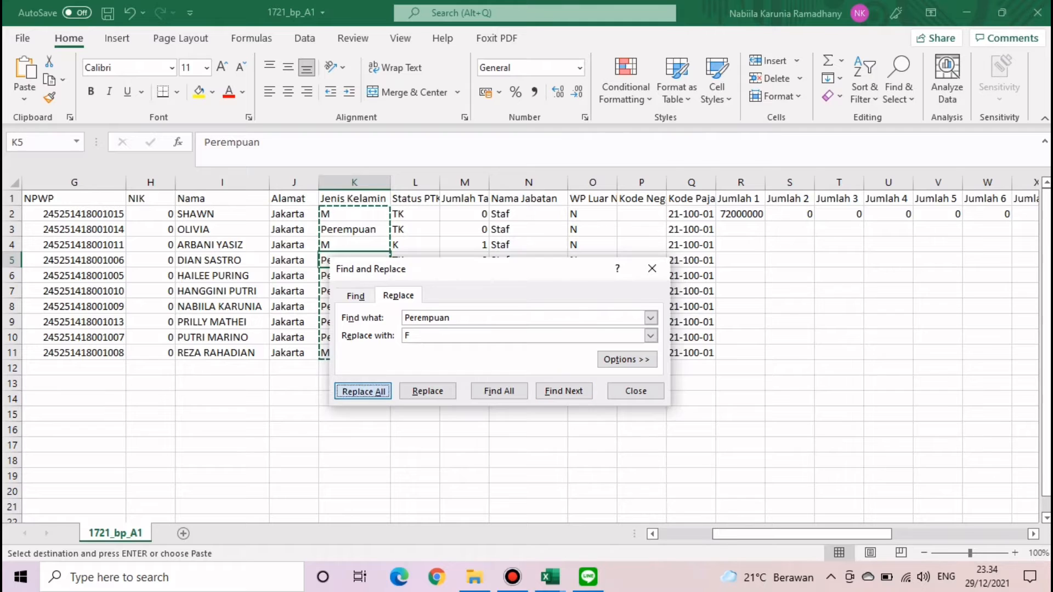
{"action": "key", "text": "Return"}
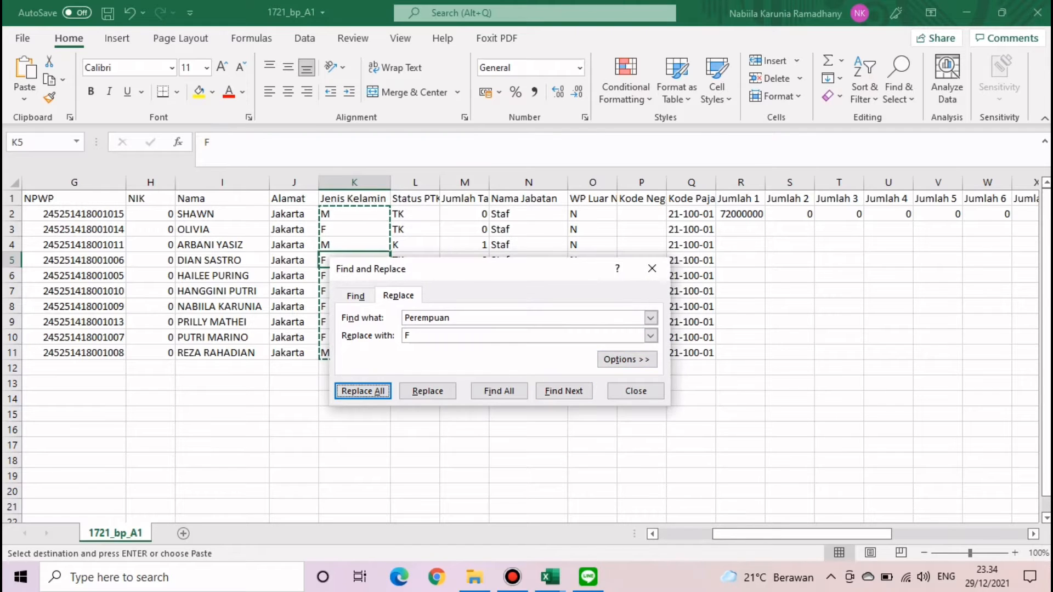
{"action": "left_click", "coordinate": [636, 391]}
- Scroll right and select the Jumlah header cells in row 1
{"action": "left_click", "coordinate": [529, 461]}
{"action": "double_click", "coordinate": [528, 430]}
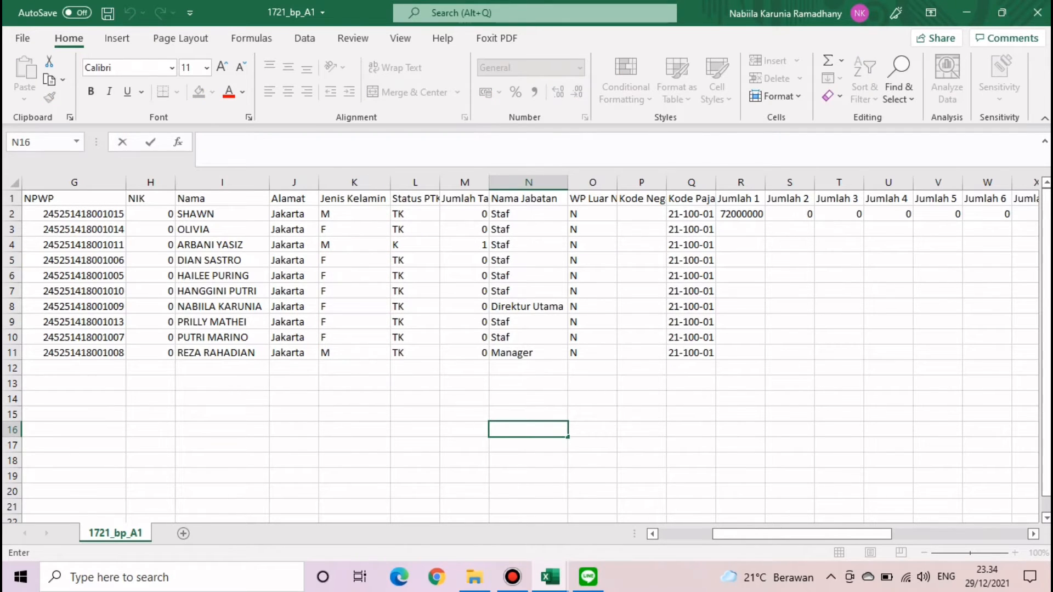
{"action": "scroll", "coordinate": [531, 348], "scroll_direction": "right", "scroll_amount": 6}
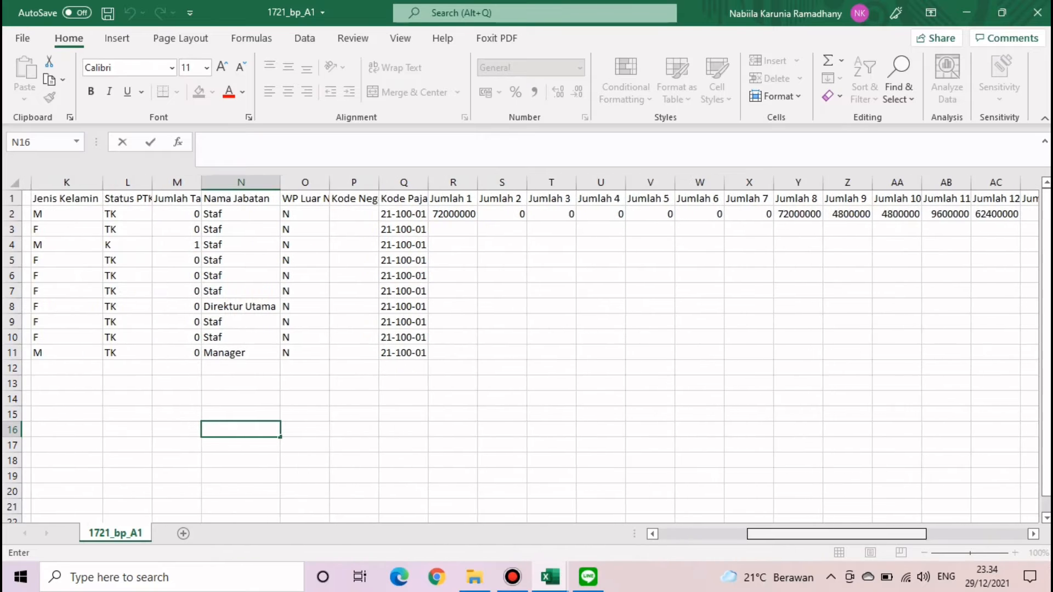
{"action": "scroll", "coordinate": [531, 348], "scroll_direction": "right", "scroll_amount": 1}
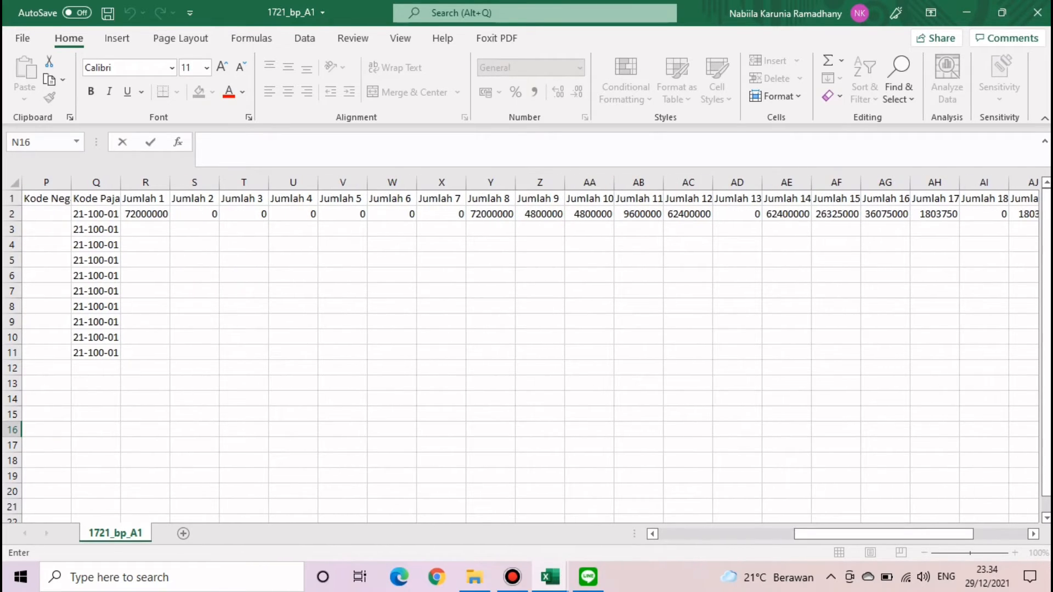
{"action": "left_click_drag", "start_coordinate": [145, 198], "coordinate": [943, 199]}
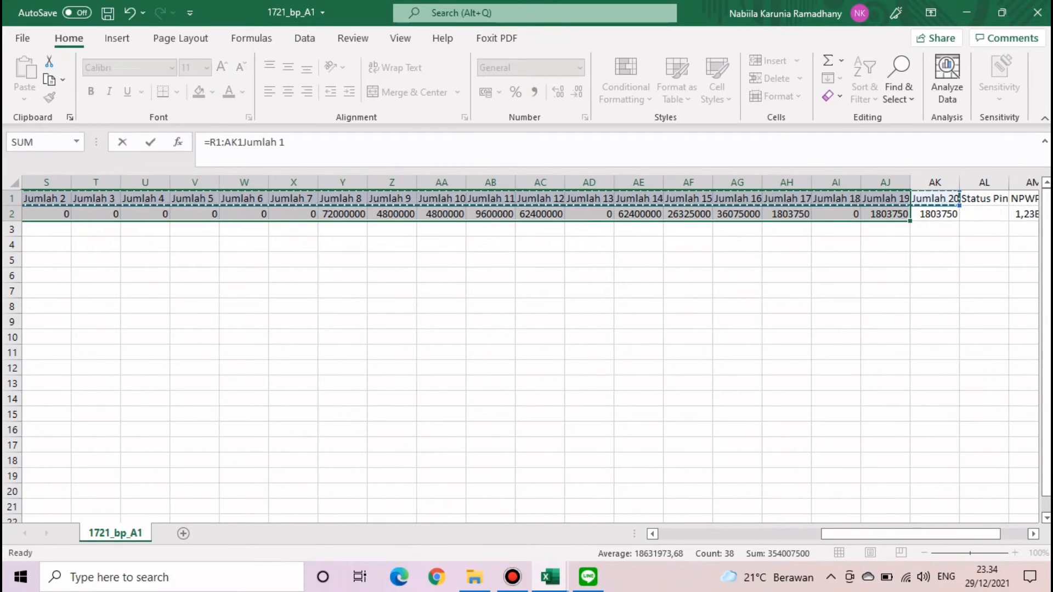
- Adjust the Jumlah header cells and undo two unwanted changes
{"action": "left_click", "coordinate": [885, 291]}
{"action": "left_click", "coordinate": [886, 260]}
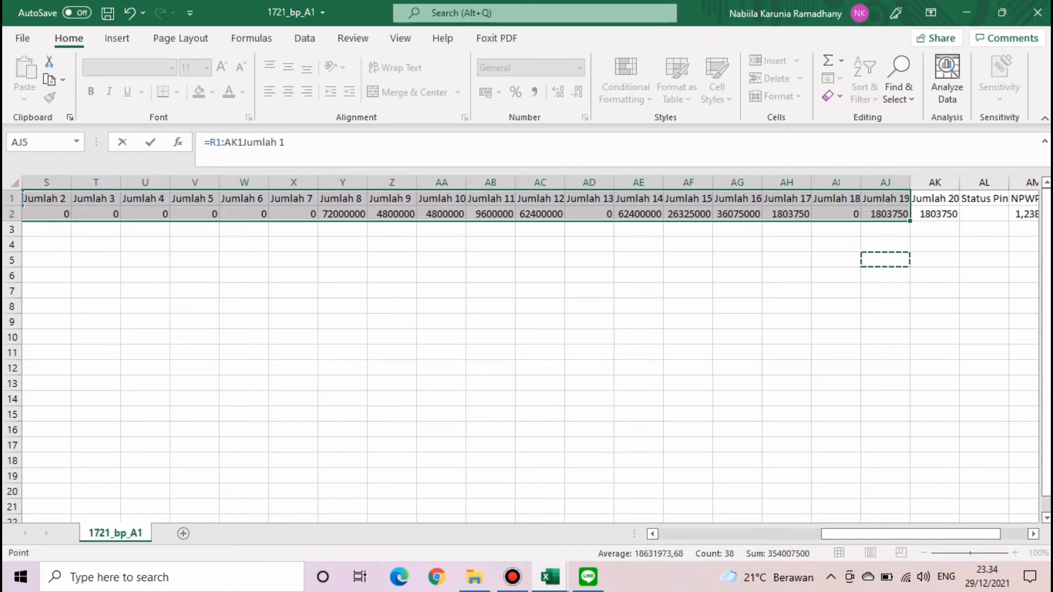
{"action": "left_click", "coordinate": [935, 198]}
{"action": "left_click", "coordinate": [936, 275]}
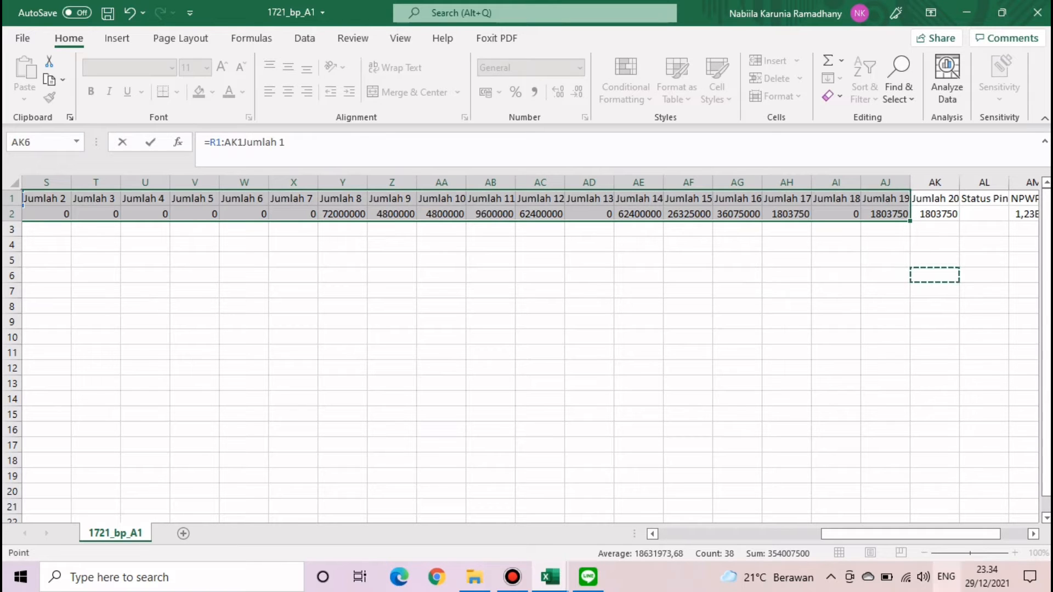
{"action": "left_click_drag", "start_coordinate": [911, 533], "coordinate": [821, 534]}
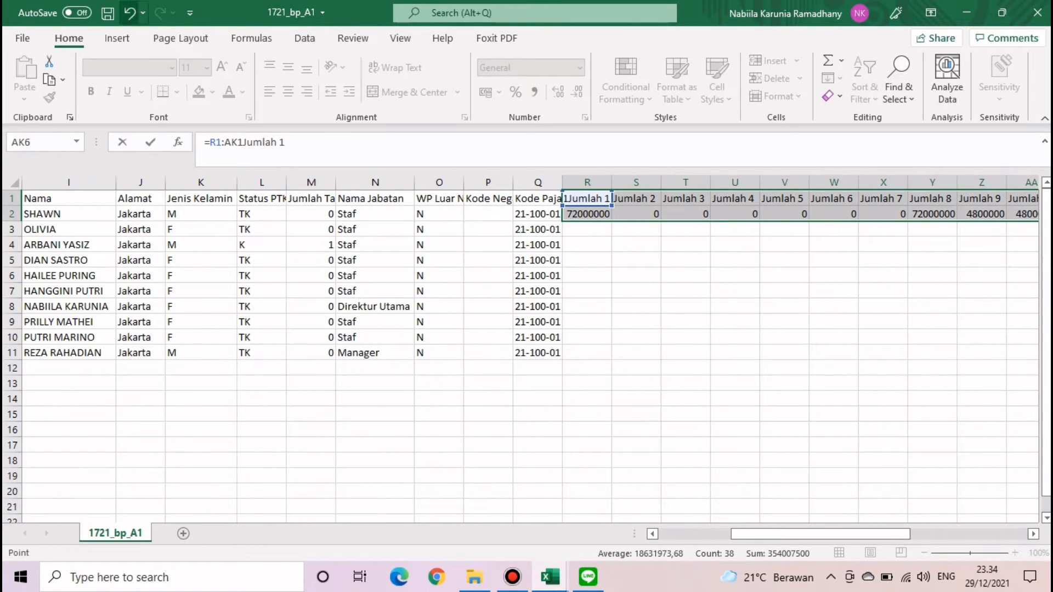
{"action": "left_click", "coordinate": [130, 12]}
{"action": "left_click", "coordinate": [488, 322]}
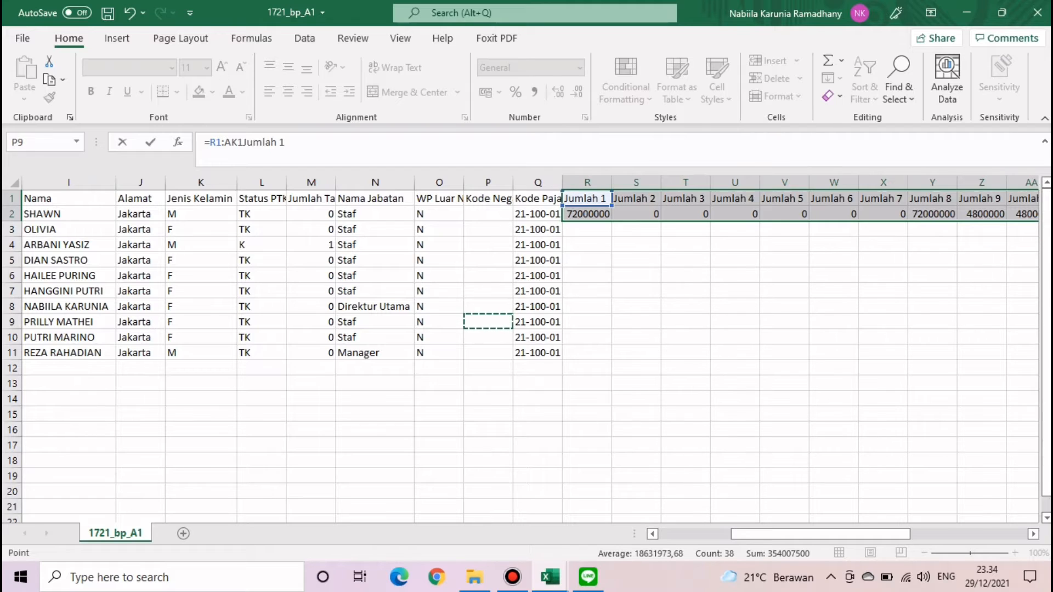
{"action": "left_click", "coordinate": [129, 12]}
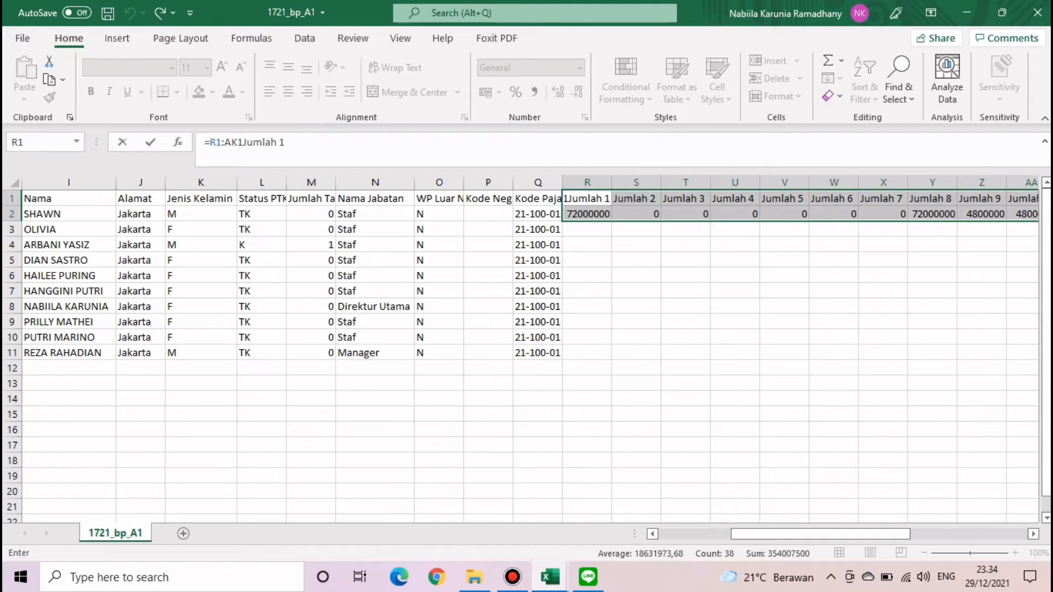
{"action": "left_click", "coordinate": [636, 291]}
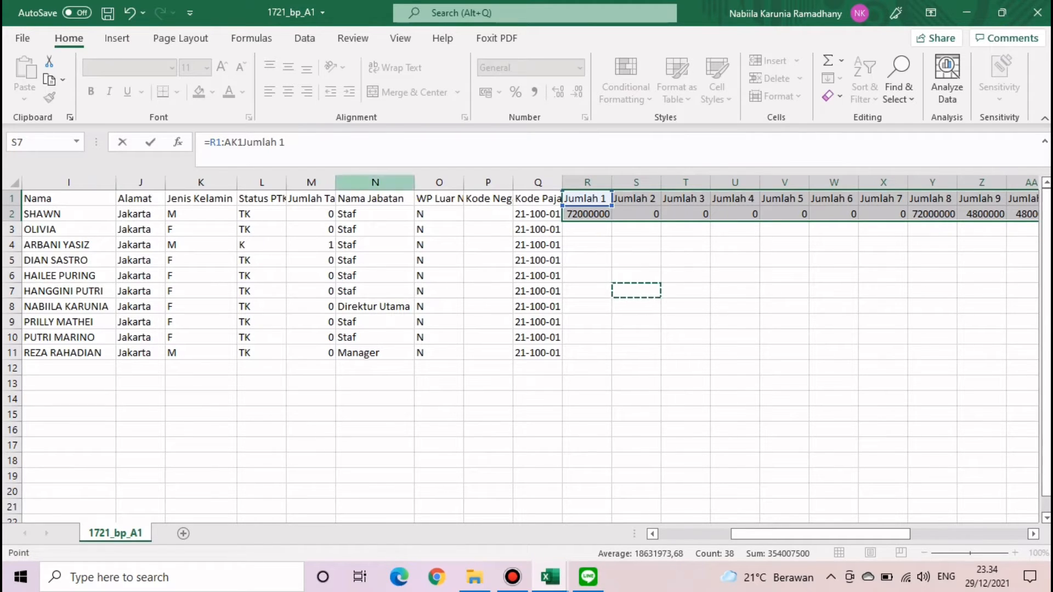
- Edit R1's R1:AK1 reference and dismiss the resulting formula error messages
{"action": "left_click_drag", "start_coordinate": [243, 143], "coordinate": [205, 143]}
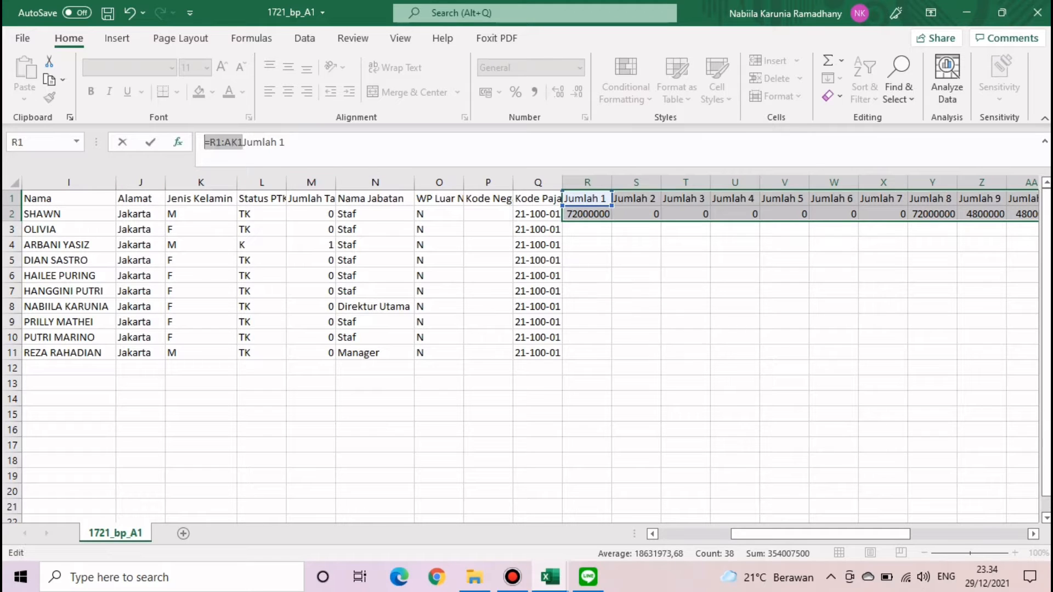
{"action": "key", "text": "Return"}
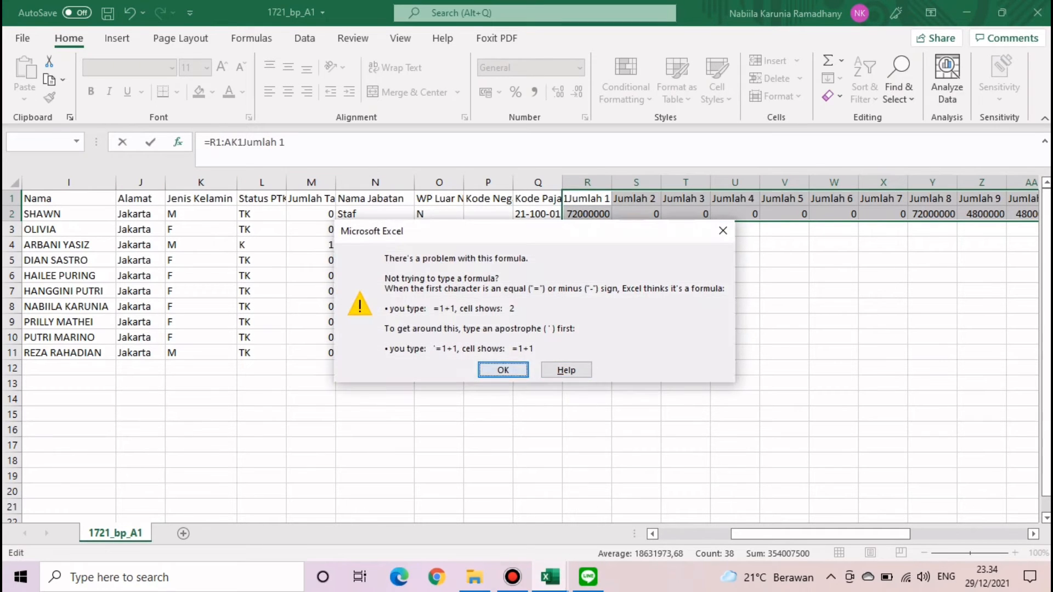
{"action": "left_click", "coordinate": [503, 371]}
{"action": "left_click", "coordinate": [735, 368]}
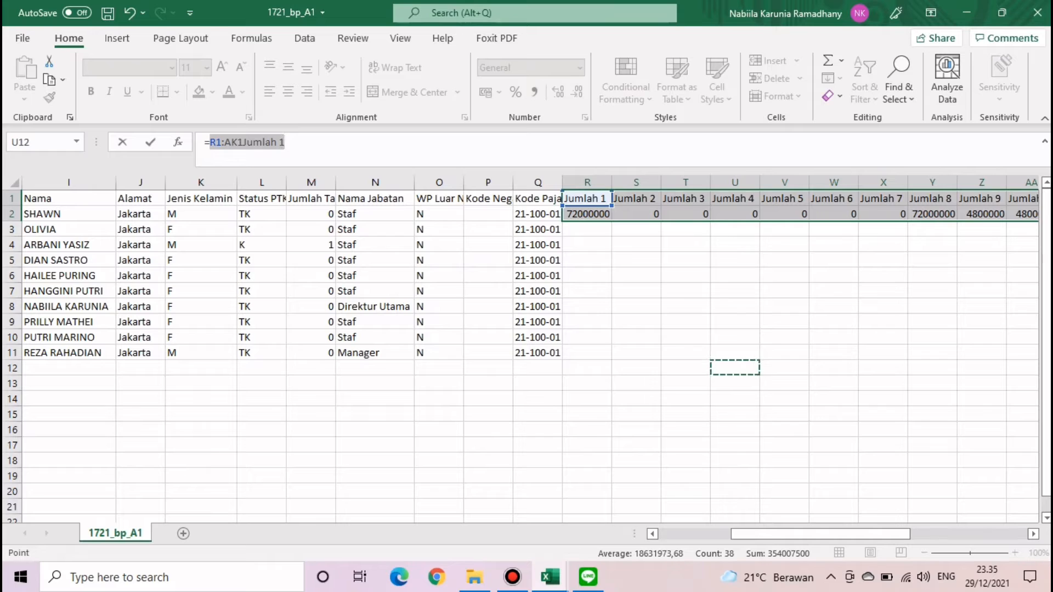
{"action": "left_click", "coordinate": [686, 275]}
{"action": "left_click", "coordinate": [636, 199]}
{"action": "left_click", "coordinate": [636, 214]}
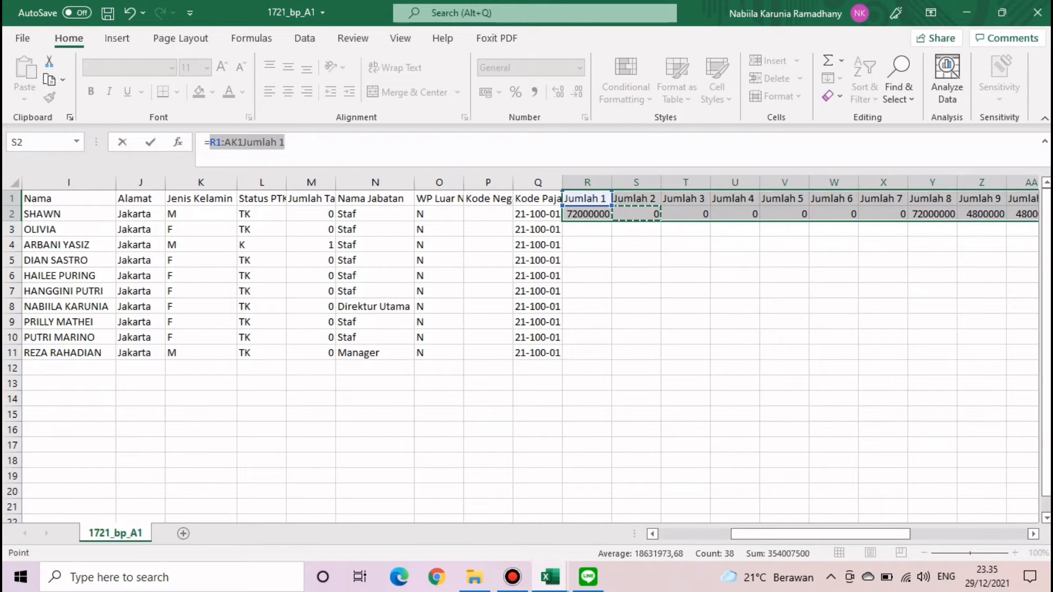
{"action": "key", "text": "Return"}
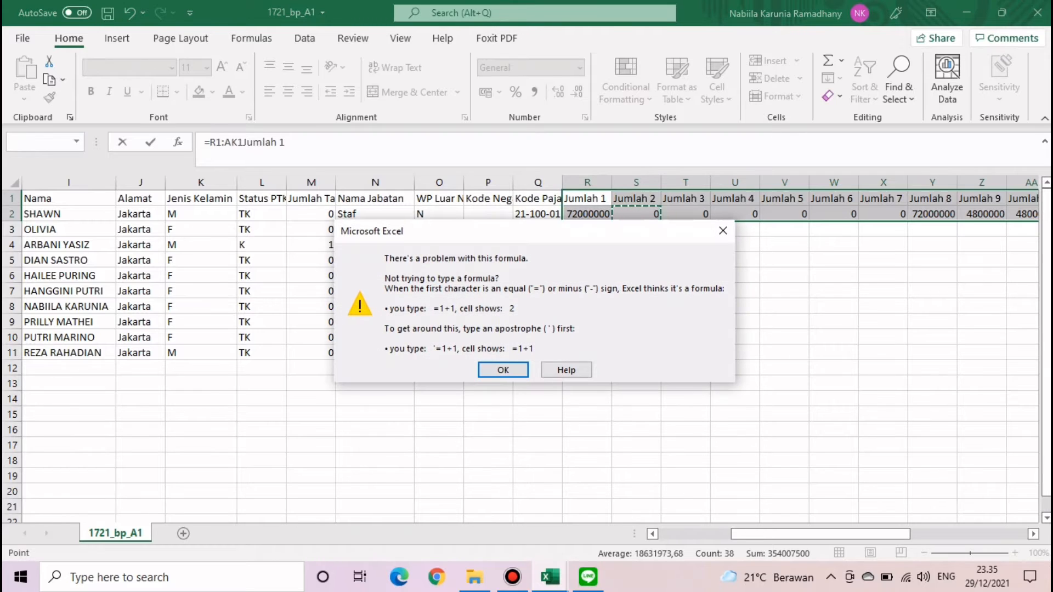
{"action": "key", "text": "Return"}
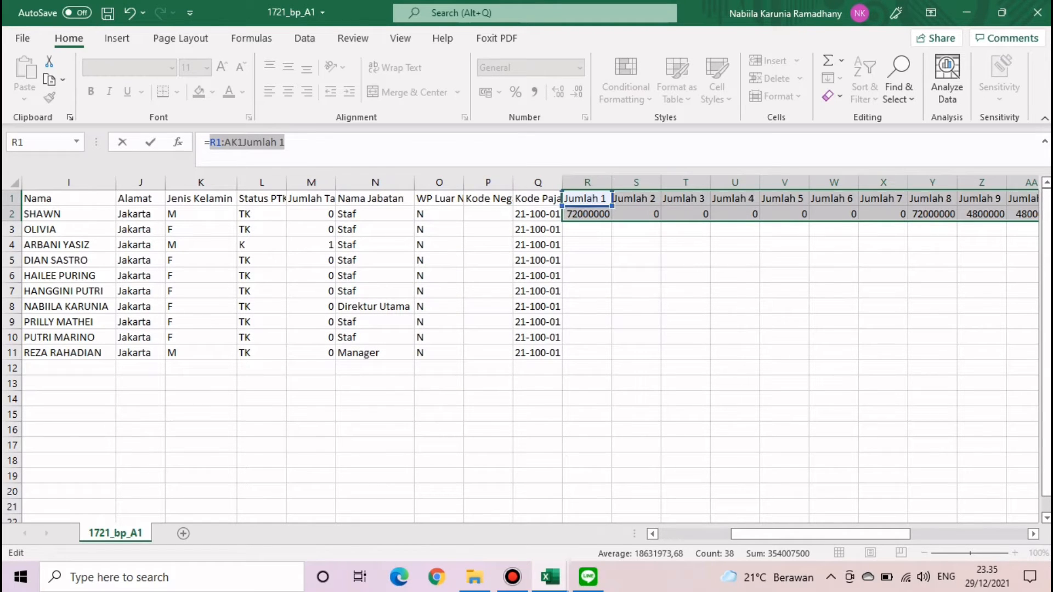
- Extend R1's formula reference to R1:R2 and S2, which Excel rejects again
{"action": "key", "text": "shift+Down"}
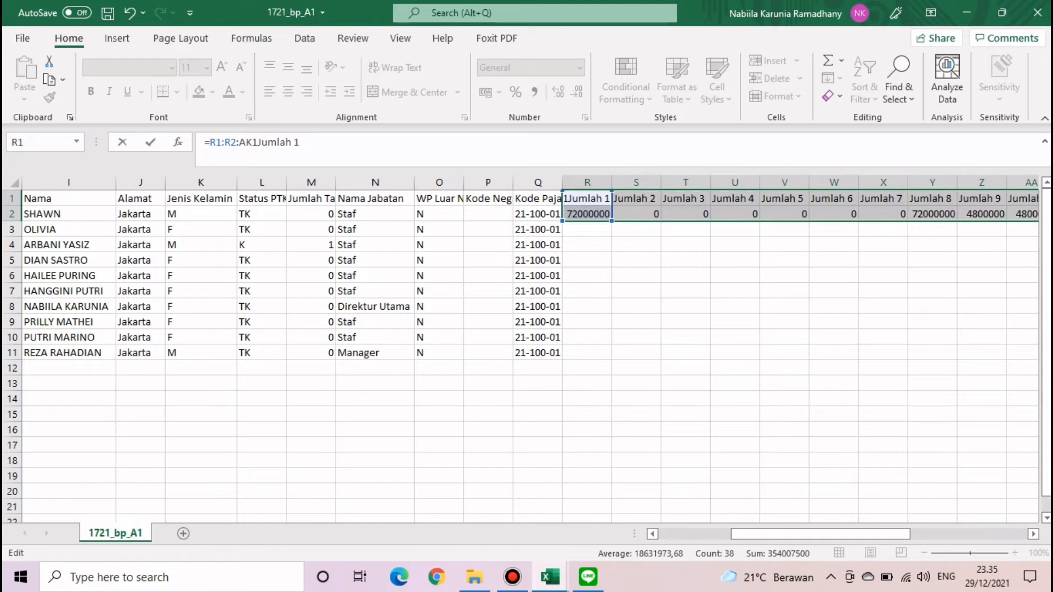
{"action": "key", "text": "Return"}
{"action": "key", "text": "Return"}
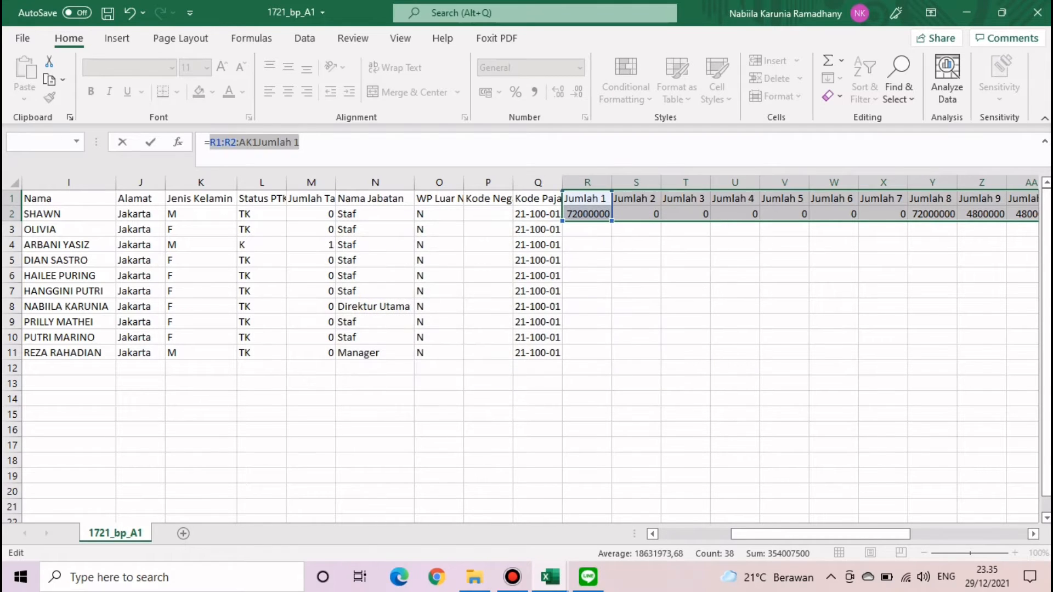
{"action": "left_click", "coordinate": [636, 214]}
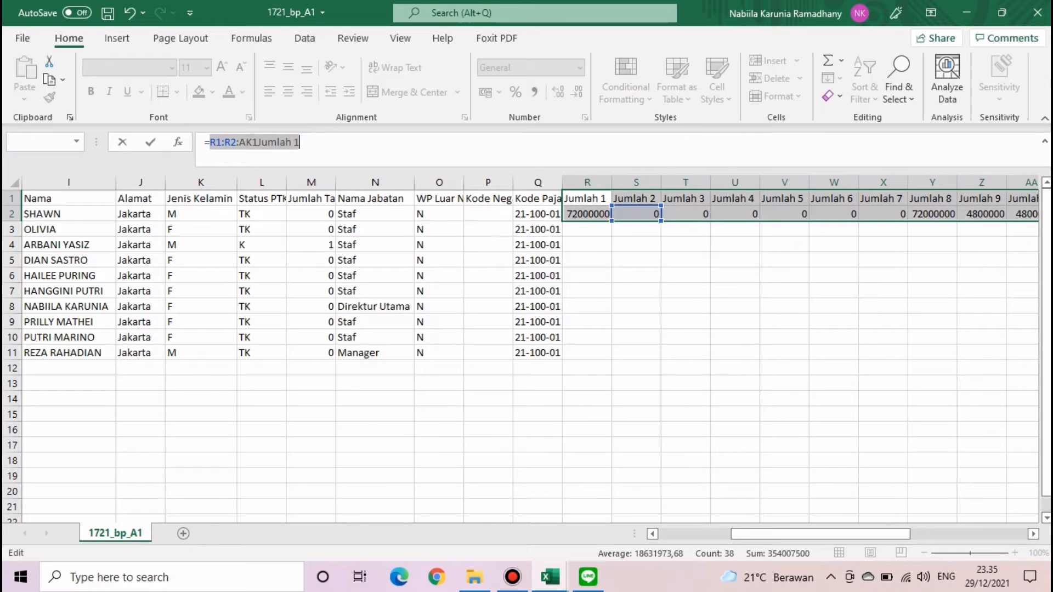
{"action": "key", "text": "Return"}
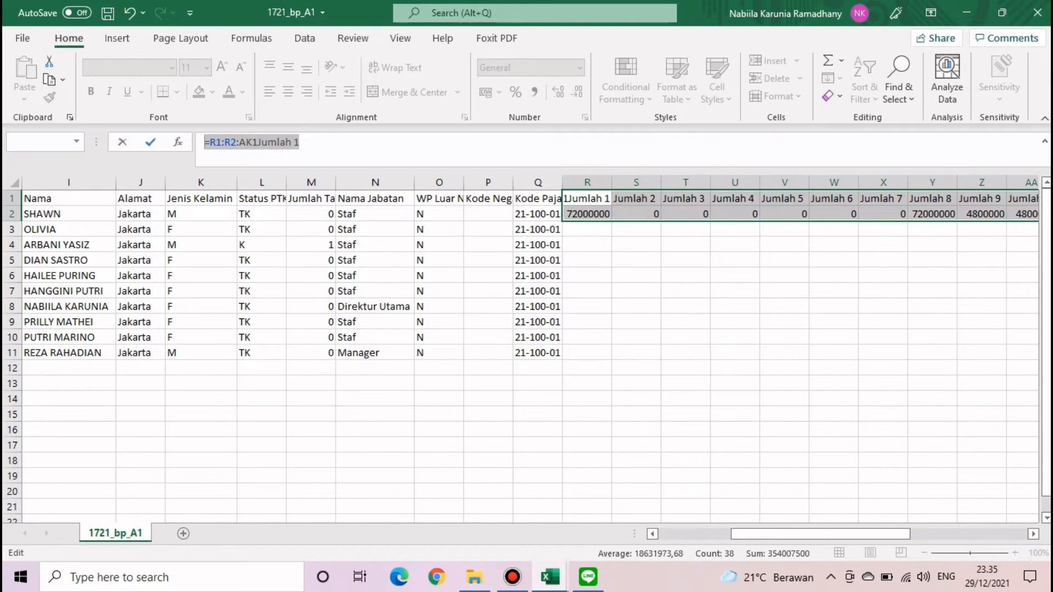
{"action": "left_click", "coordinate": [503, 370]}
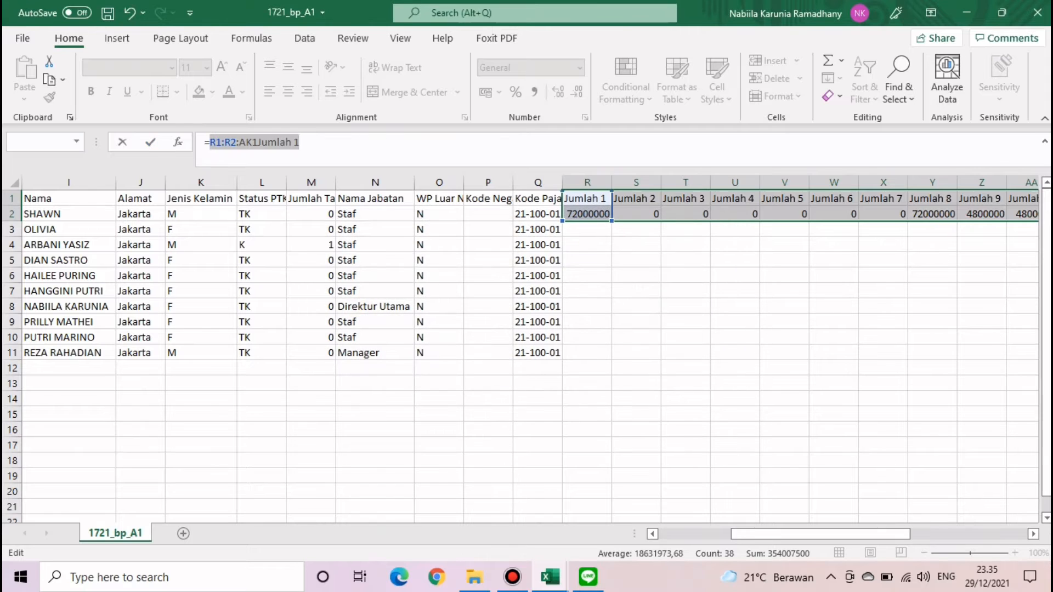
{"action": "left_click", "coordinate": [685, 290]}
- Repoint R1's formula at S3 and R1, undo, and retry committing it
{"action": "scroll", "coordinate": [530, 351], "scroll_direction": "right", "scroll_amount": 4}
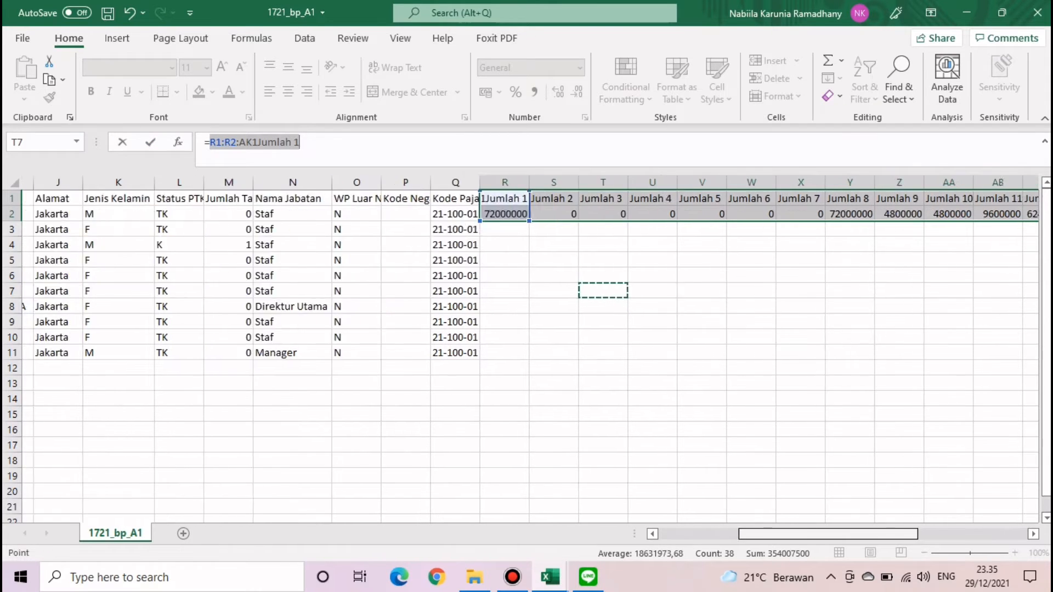
{"action": "scroll", "coordinate": [530, 351], "scroll_direction": "left", "scroll_amount": 1}
{"action": "scroll", "coordinate": [530, 351], "scroll_direction": "right", "scroll_amount": 1}
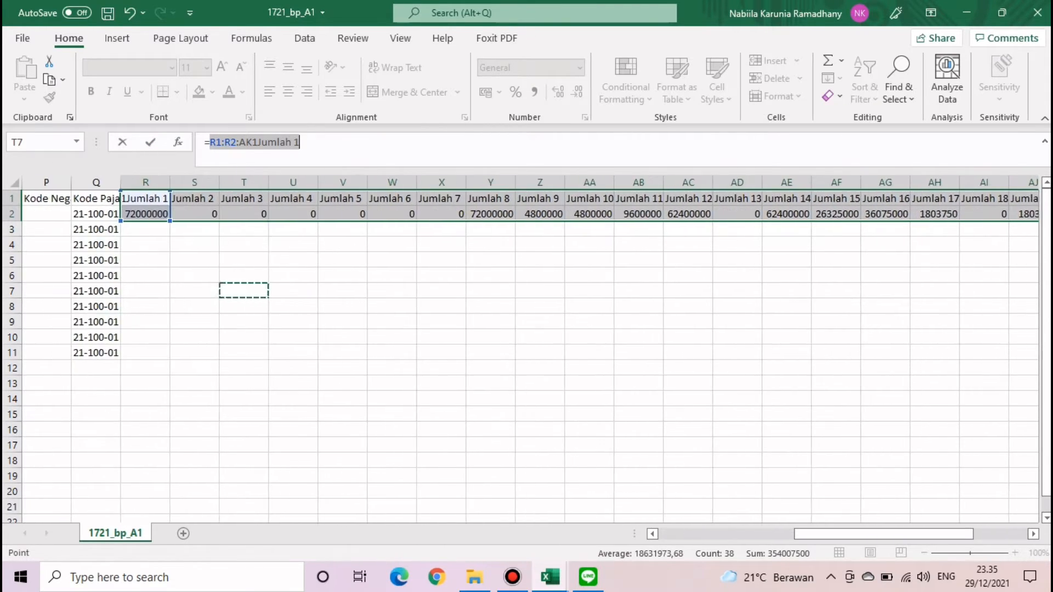
{"action": "scroll", "coordinate": [530, 351], "scroll_direction": "right", "scroll_amount": 2}
{"action": "scroll", "coordinate": [531, 351], "scroll_direction": "left", "scroll_amount": 1}
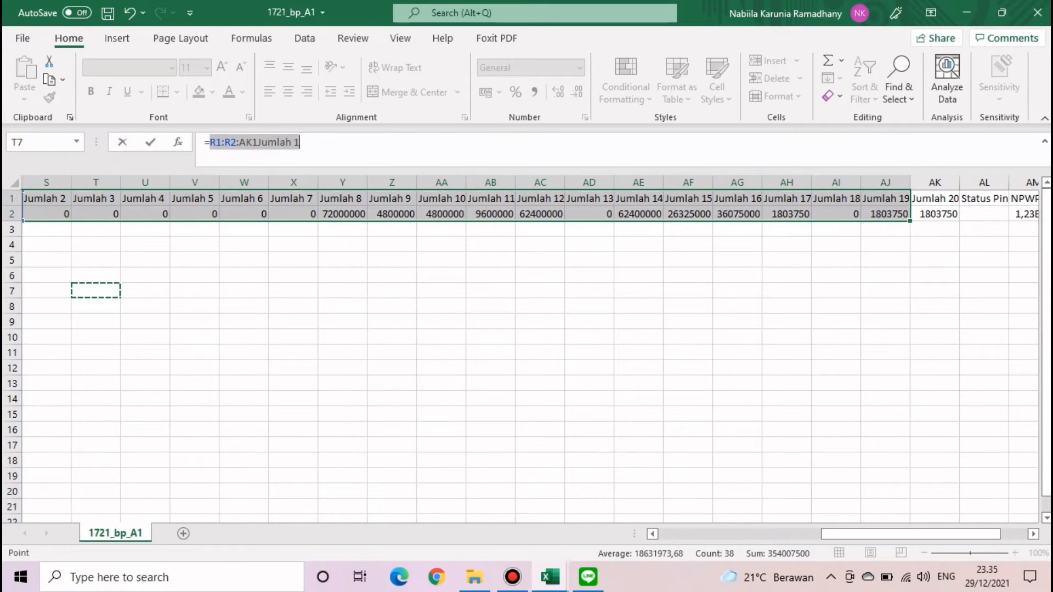
{"action": "scroll", "coordinate": [531, 351], "scroll_direction": "left", "scroll_amount": 3}
{"action": "left_click", "coordinate": [372, 230]}
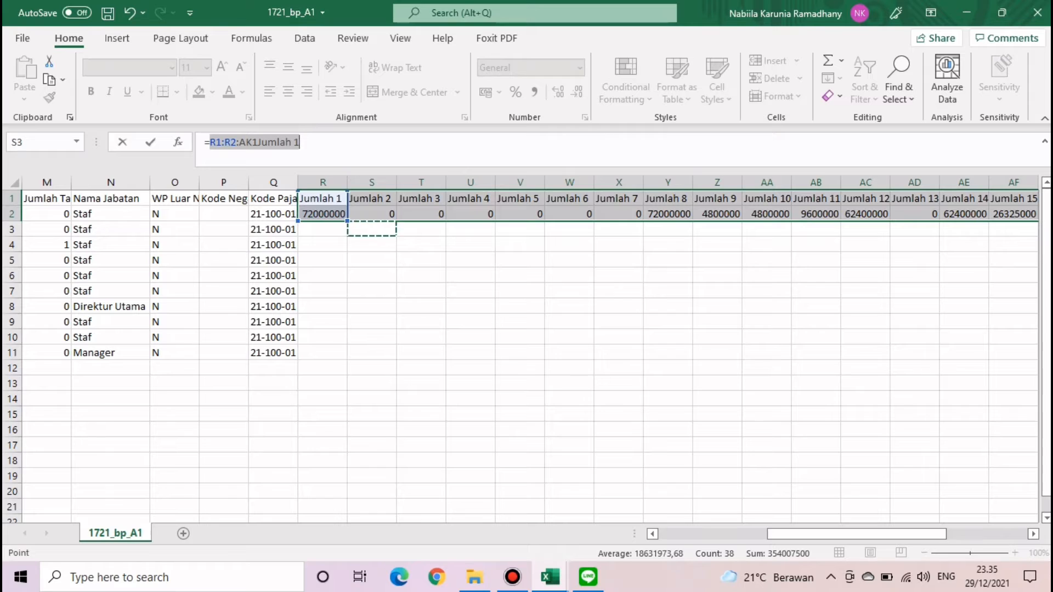
{"action": "left_click", "coordinate": [323, 198]}
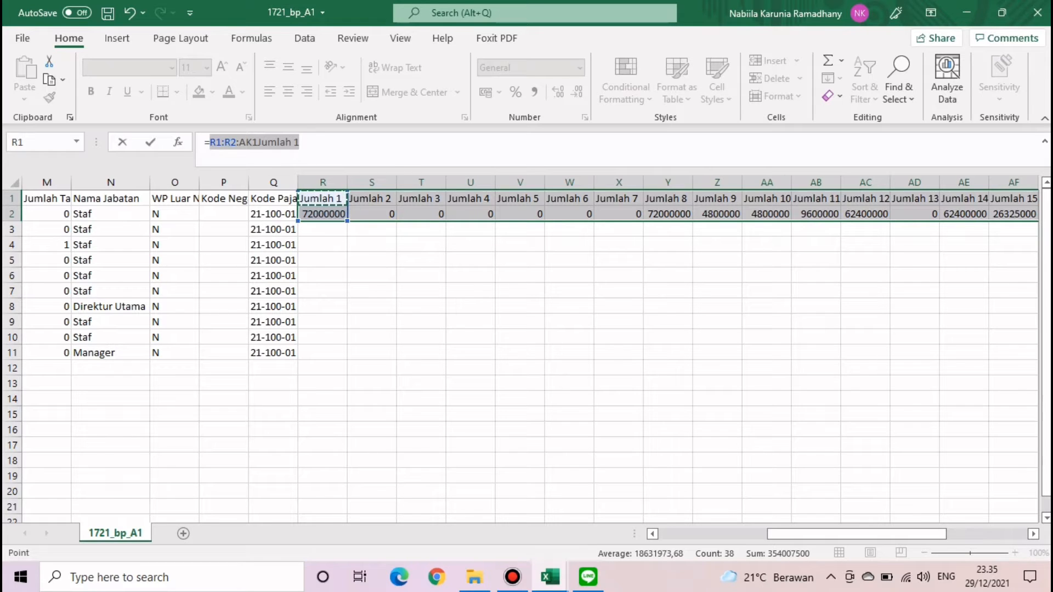
{"action": "left_click", "coordinate": [130, 13]}
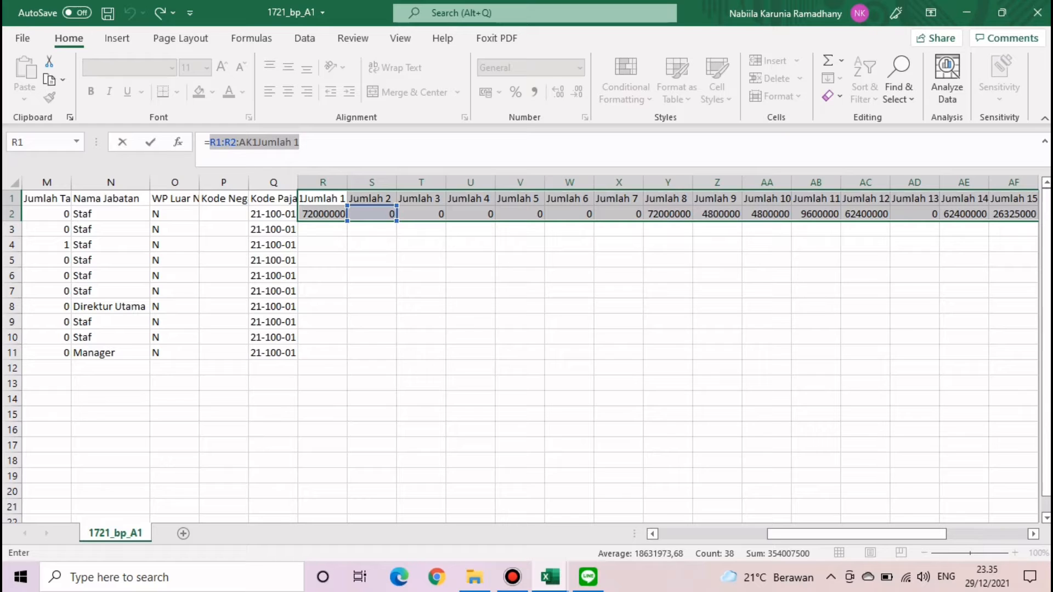
{"action": "key", "text": "Return"}
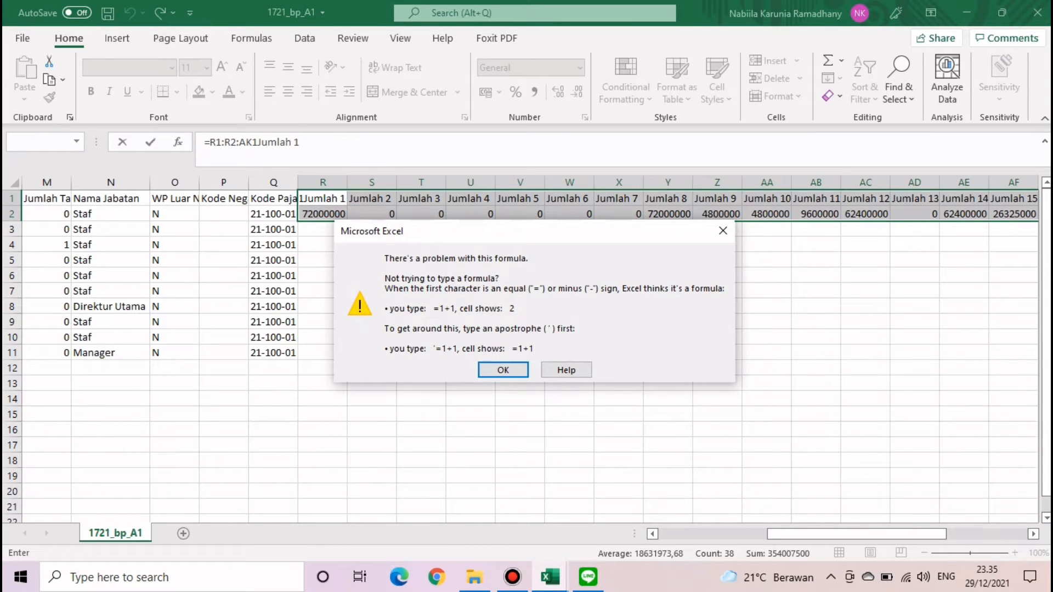
- Dismiss the error, point the formula at range T4:V5, and retry
{"action": "key", "text": "Tab"}
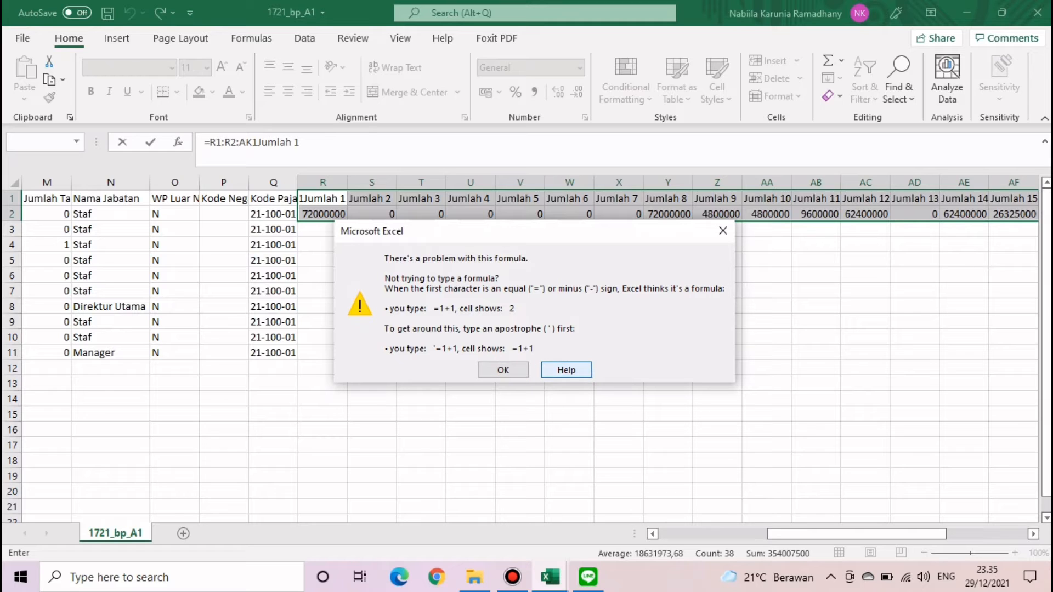
{"action": "left_click", "coordinate": [567, 370]}
{"action": "left_click", "coordinate": [520, 353]}
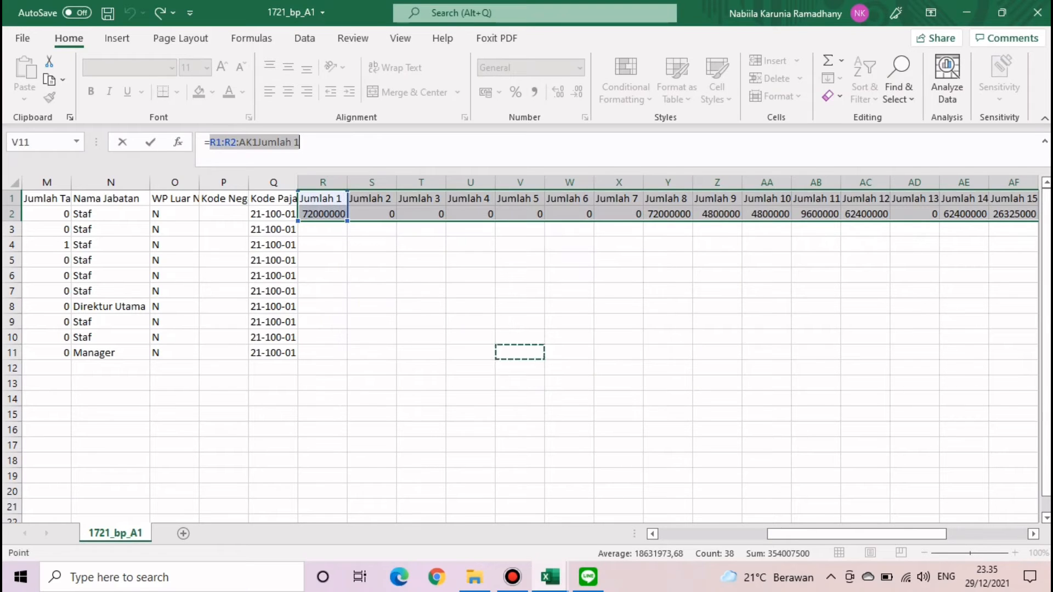
{"action": "left_click_drag", "start_coordinate": [322, 198], "coordinate": [367, 260]}
{"action": "left_click_drag", "start_coordinate": [520, 245], "coordinate": [421, 260]}
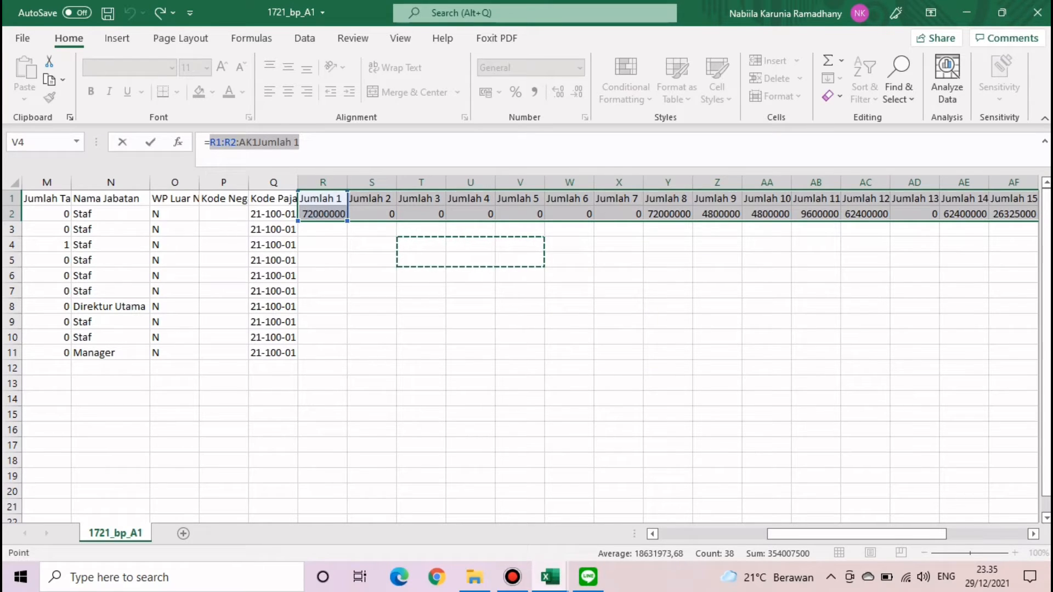
{"action": "key", "text": "Return"}
{"action": "key", "text": "Return"}
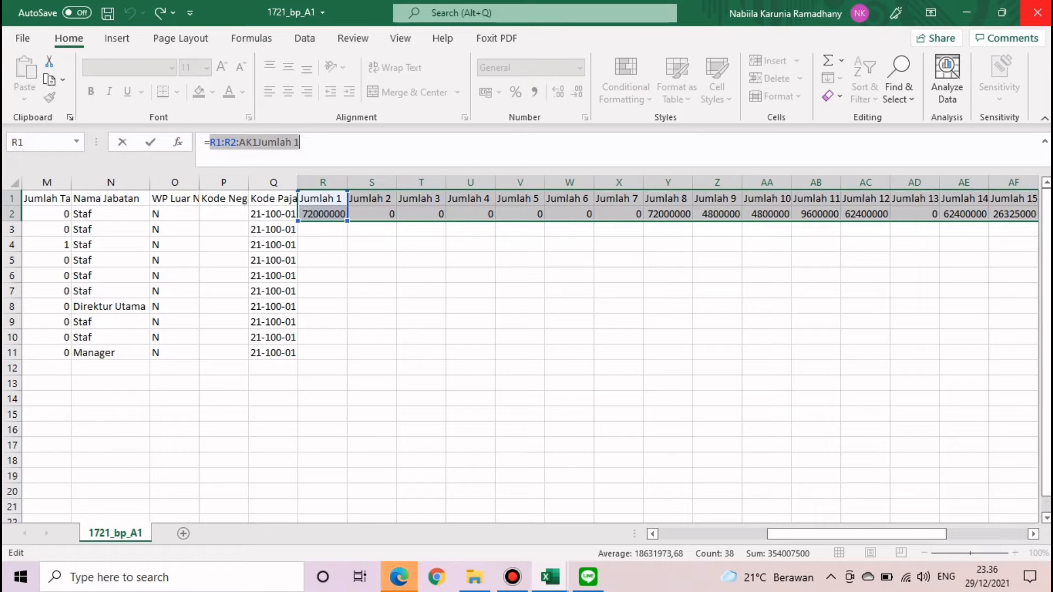
- Reselect the =R1:R2:AK1 part, retry, and open the error's Help article
{"action": "left_click", "coordinate": [238, 142]}
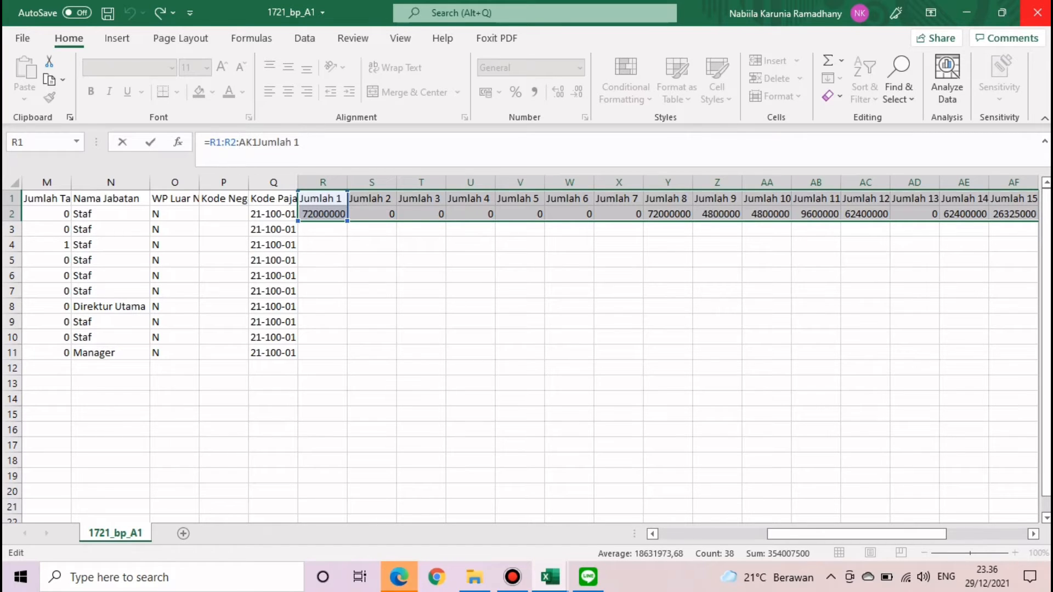
{"action": "left_click", "coordinate": [258, 143]}
{"action": "left_click", "coordinate": [421, 244]}
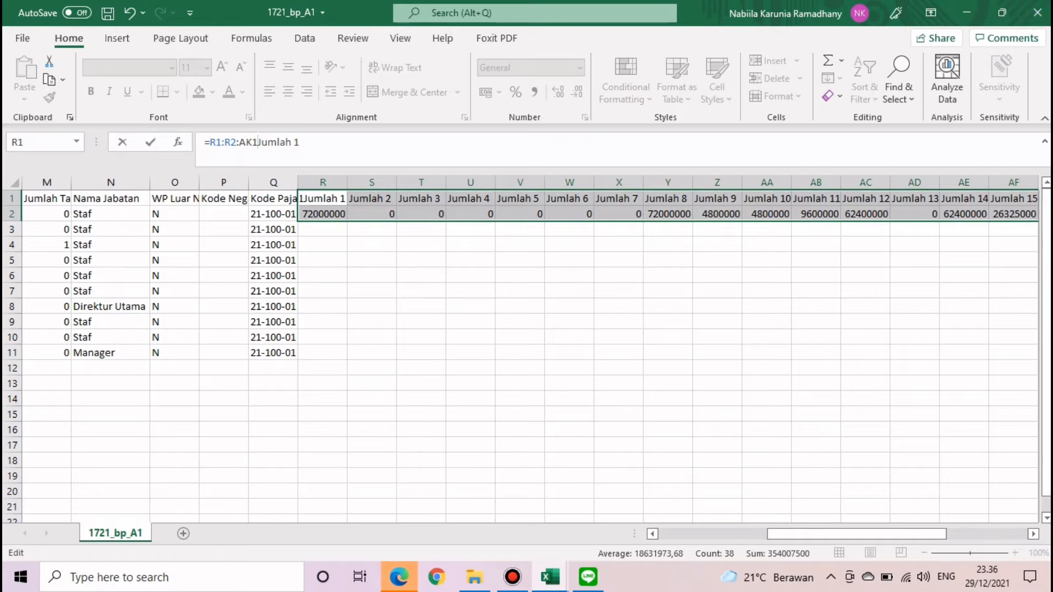
{"action": "left_click_drag", "start_coordinate": [258, 142], "coordinate": [204, 143]}
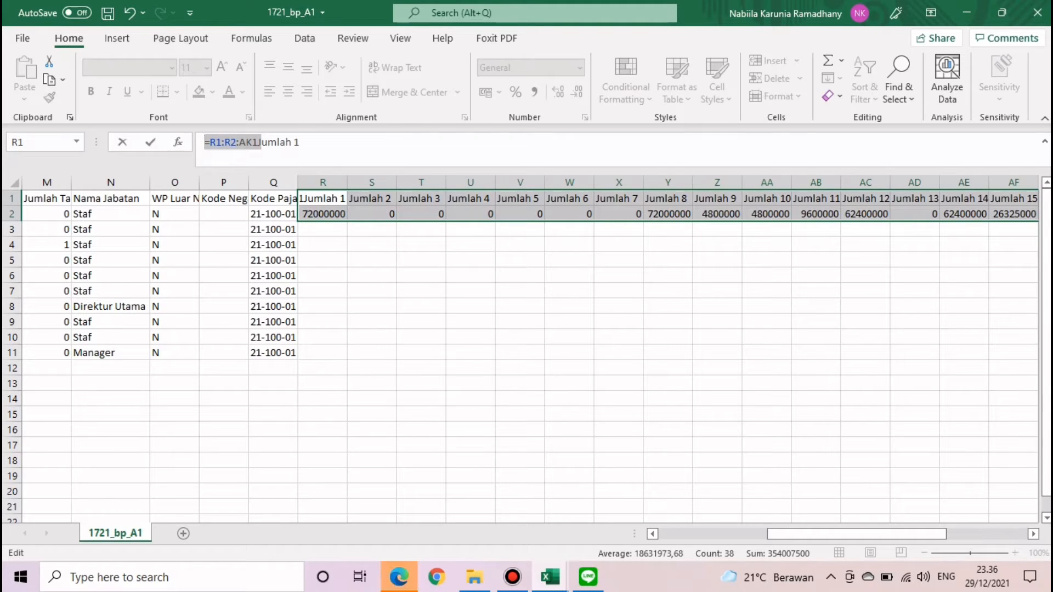
{"action": "left_click", "coordinate": [300, 143]}
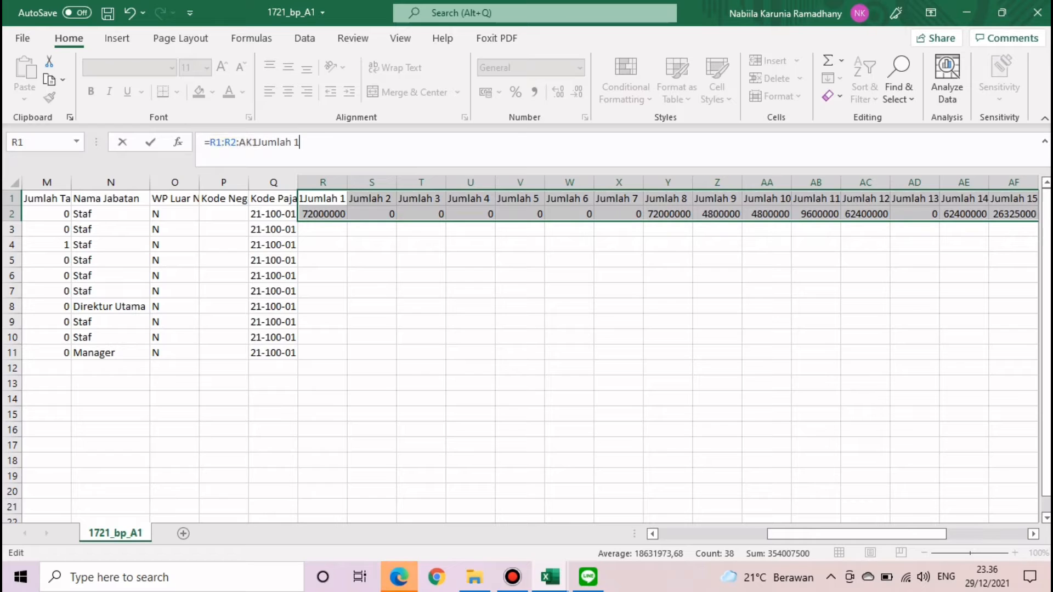
{"action": "key", "text": "Return"}
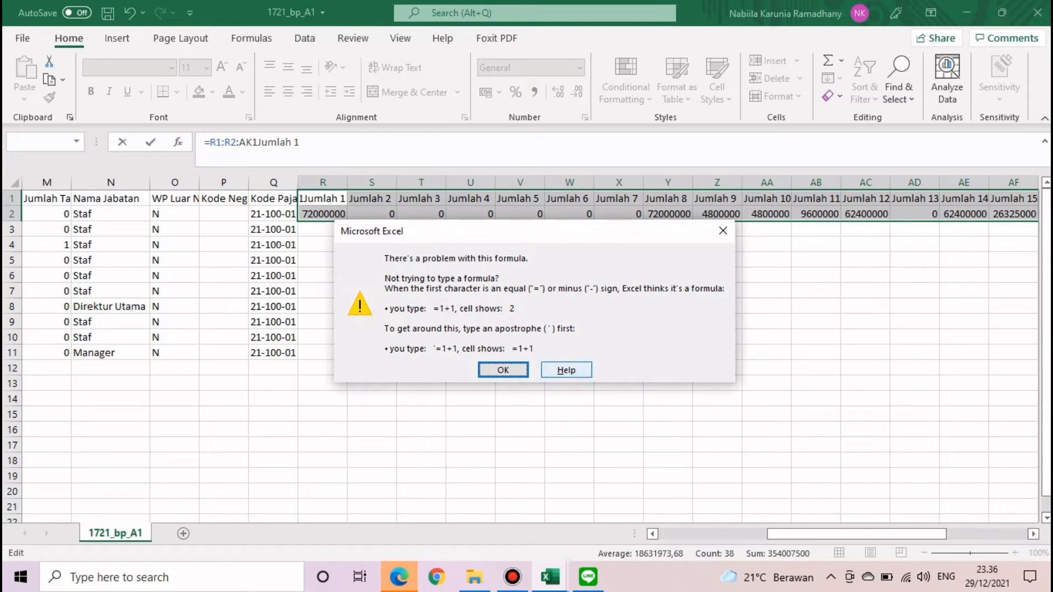
{"action": "key", "text": "Tab"}
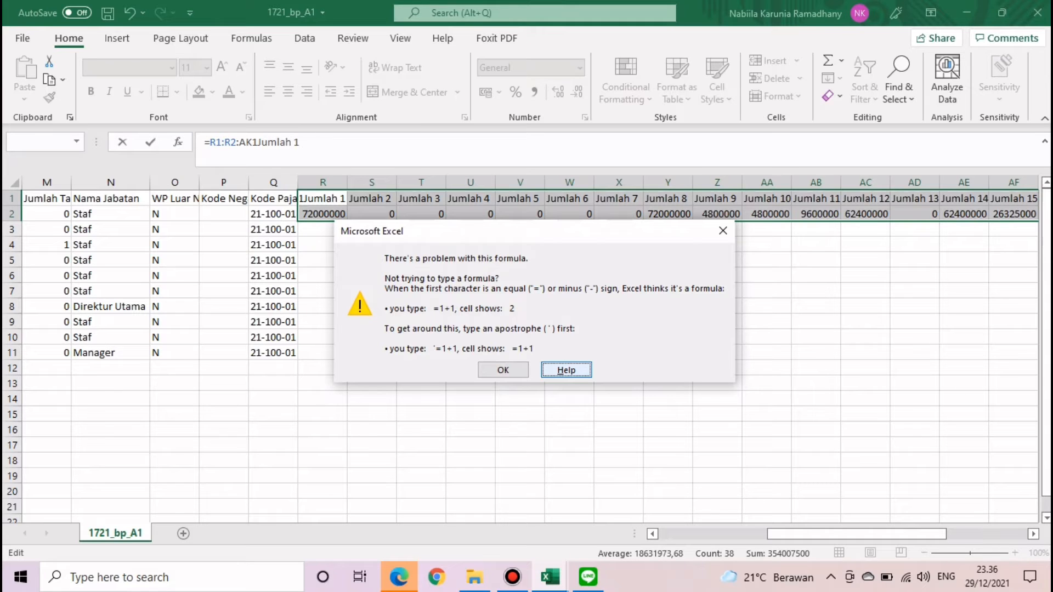
{"action": "key", "text": "Return"}
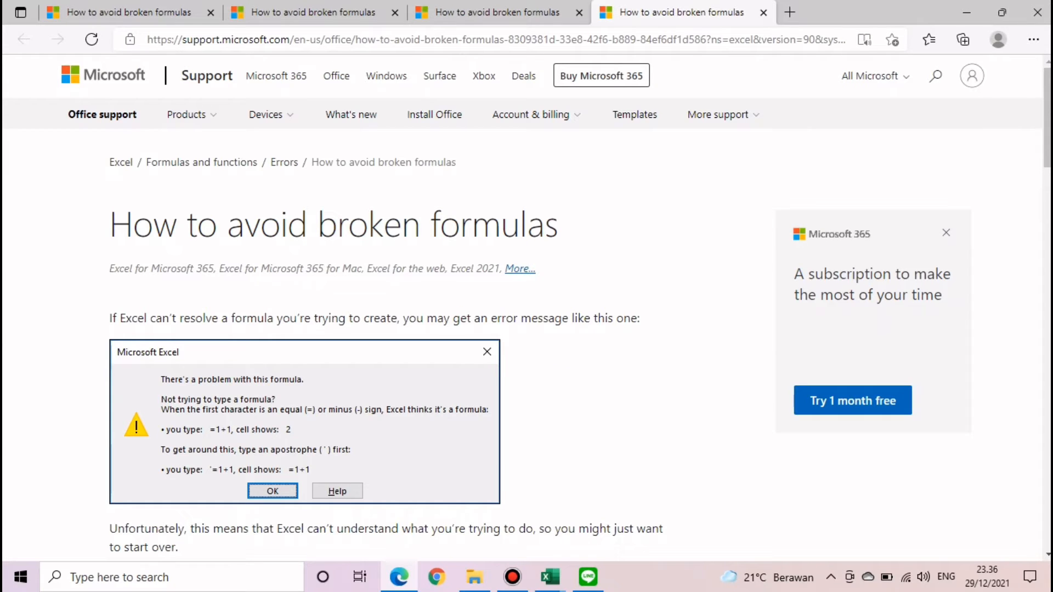
- Scroll through the 'How to avoid broken formulas' article, then close Edge
{"action": "scroll", "coordinate": [526, 307], "scroll_direction": "down", "scroll_amount": 6}
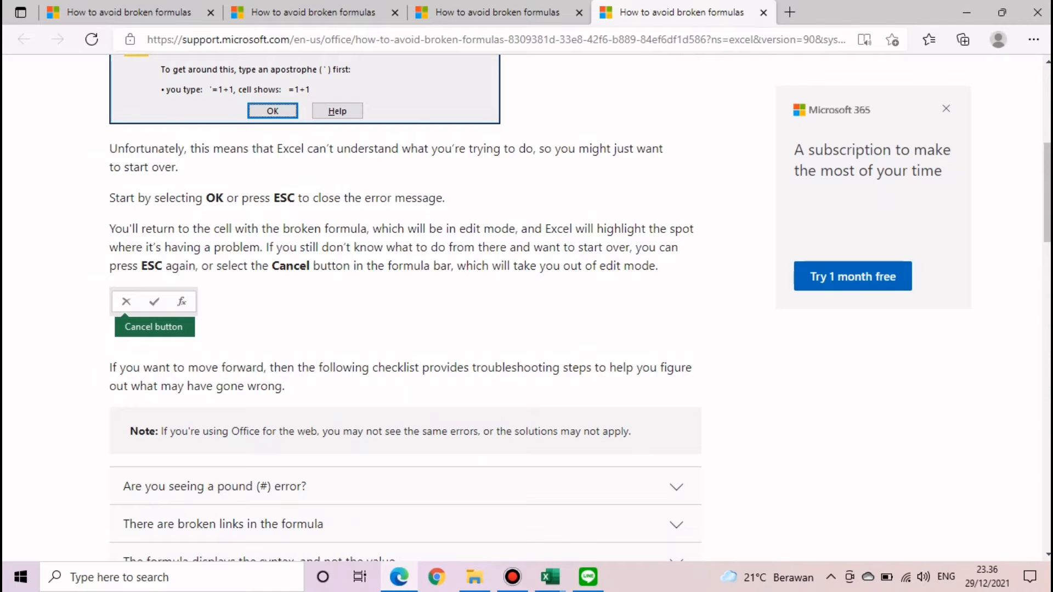
{"action": "left_click", "coordinate": [1037, 12]}
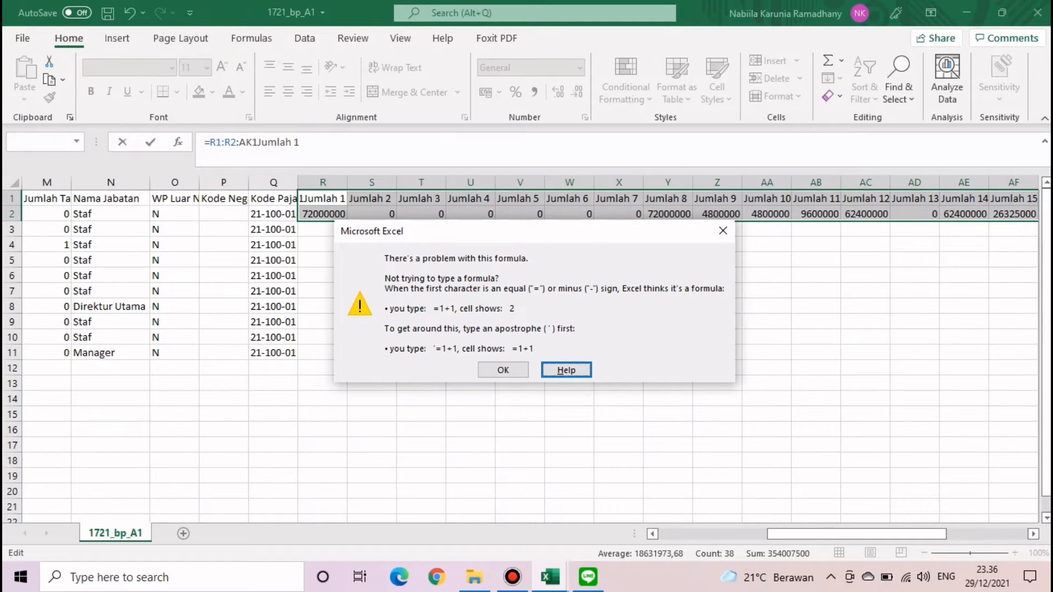
- Dismiss the formula error, cancel the broken R1 edit, and reselect the Jumlah columns block
{"action": "left_click", "coordinate": [722, 230]}
{"action": "key", "text": "Escape"}
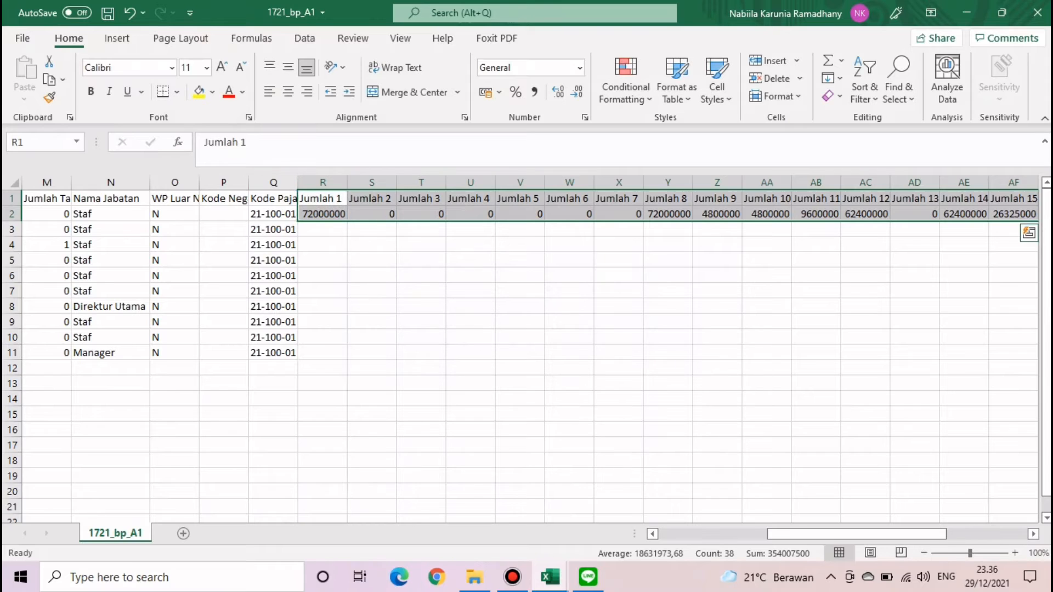
{"action": "left_click", "coordinate": [471, 229]}
{"action": "left_click", "coordinate": [470, 383]}
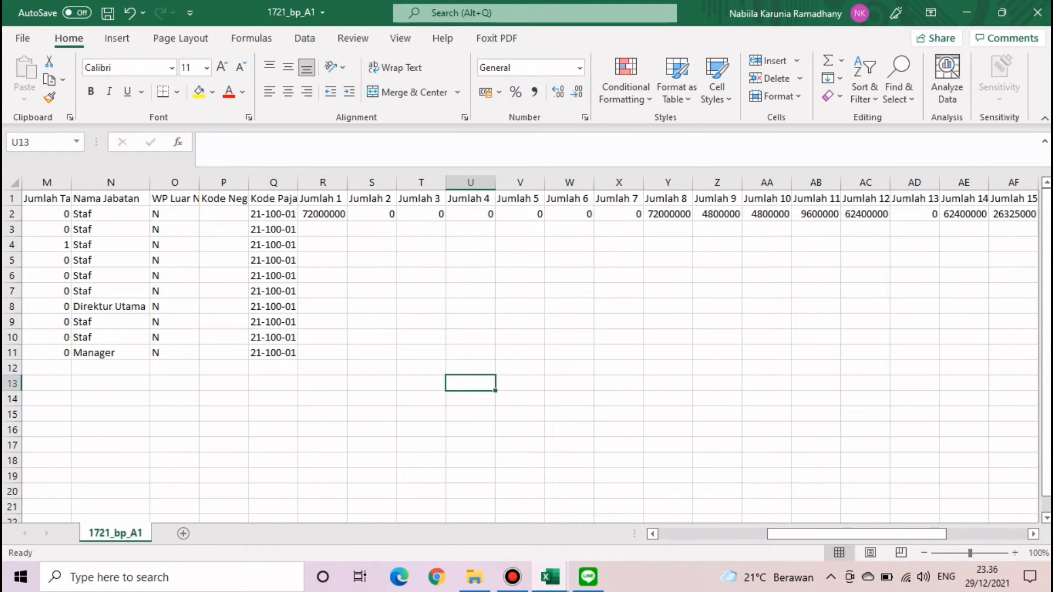
{"action": "left_click", "coordinate": [322, 260]}
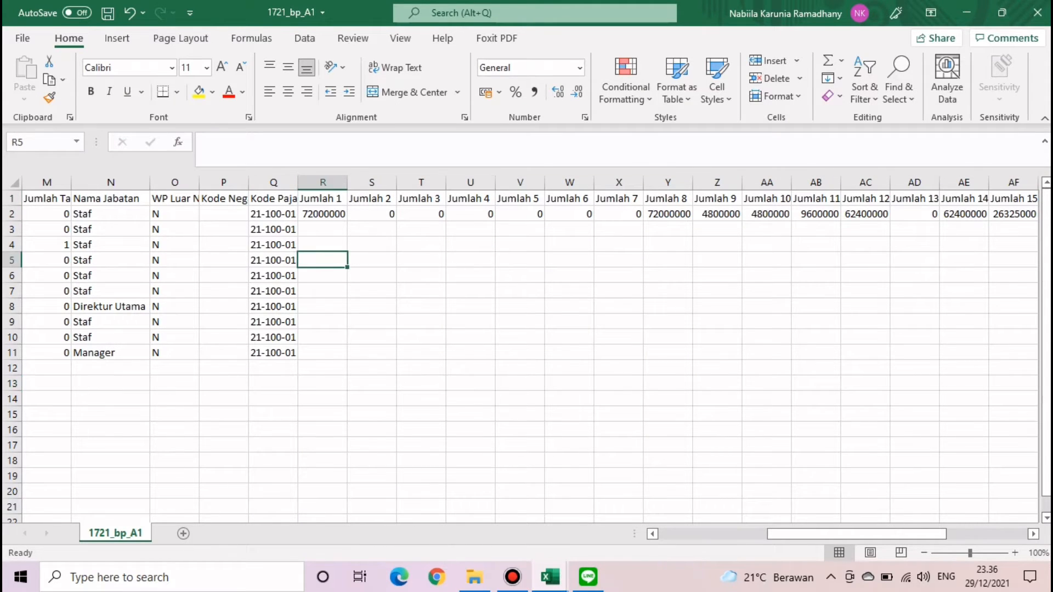
{"action": "left_click_drag", "start_coordinate": [323, 198], "coordinate": [817, 204]}
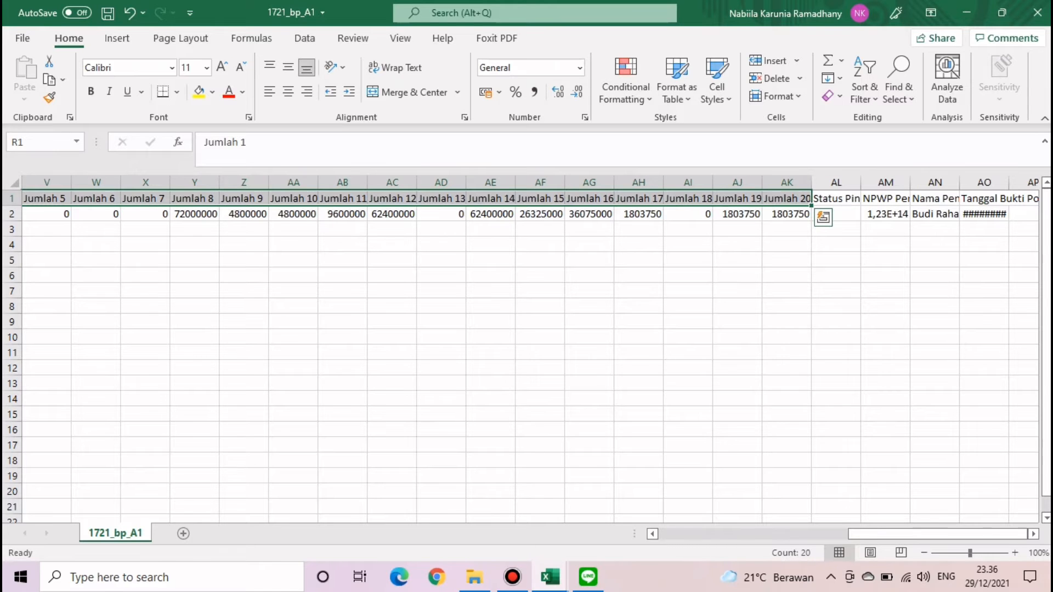
- Minimize the 1721_bp_A1 and Kasus Tugas workbook windows to reach the desktop
{"action": "left_click", "coordinate": [787, 260]}
{"action": "left_click", "coordinate": [967, 12]}
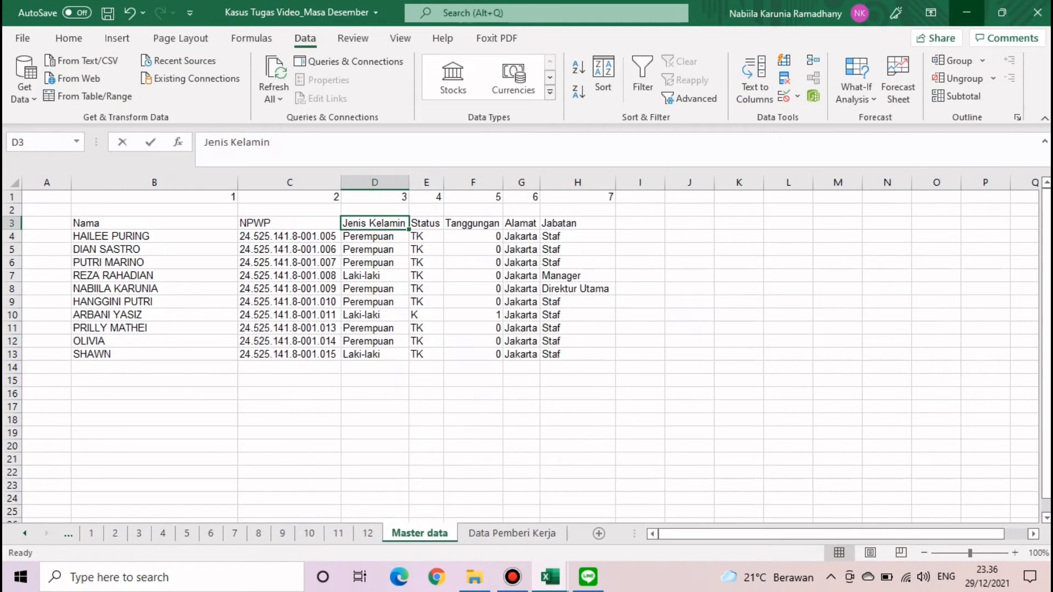
{"action": "left_click", "coordinate": [967, 12]}
{"action": "left_click", "coordinate": [967, 11]}
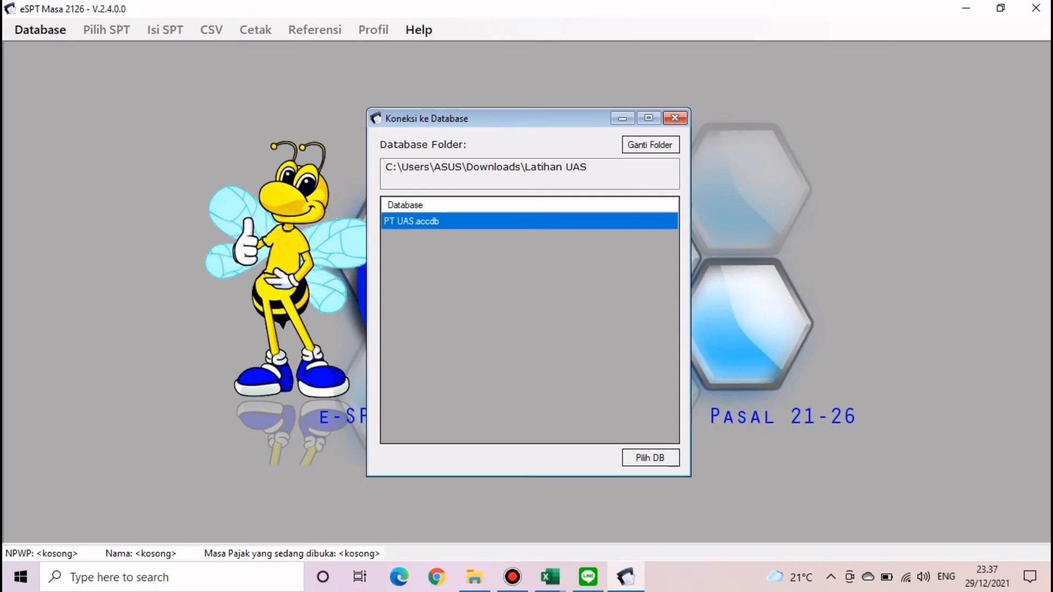
- Switch to the PT SSB Prima Scholl Kasus 6 database in the Downloads project folder
{"action": "left_click", "coordinate": [650, 458]}
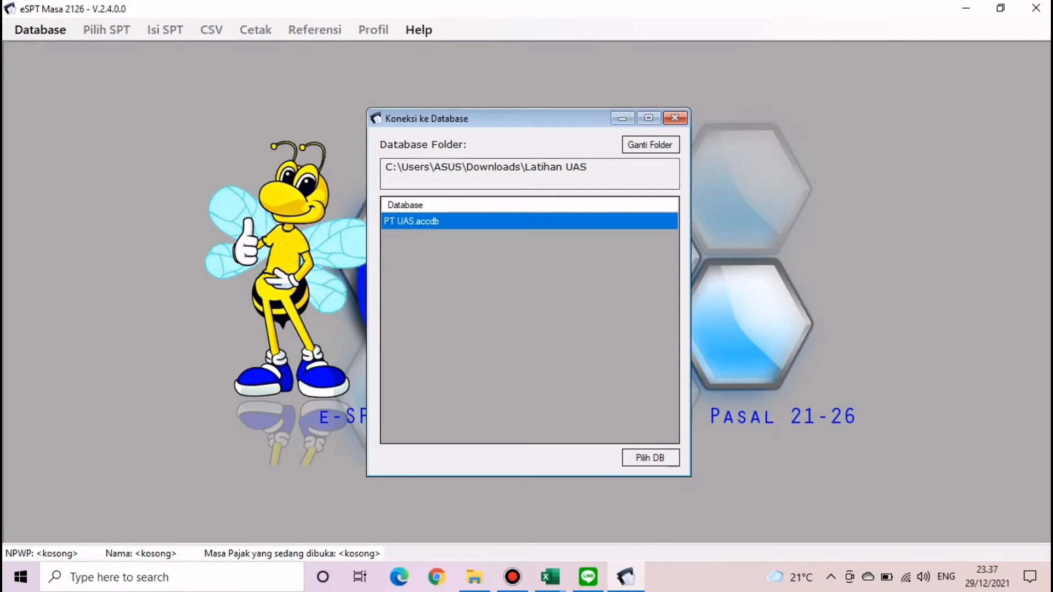
{"action": "left_click", "coordinate": [40, 30]}
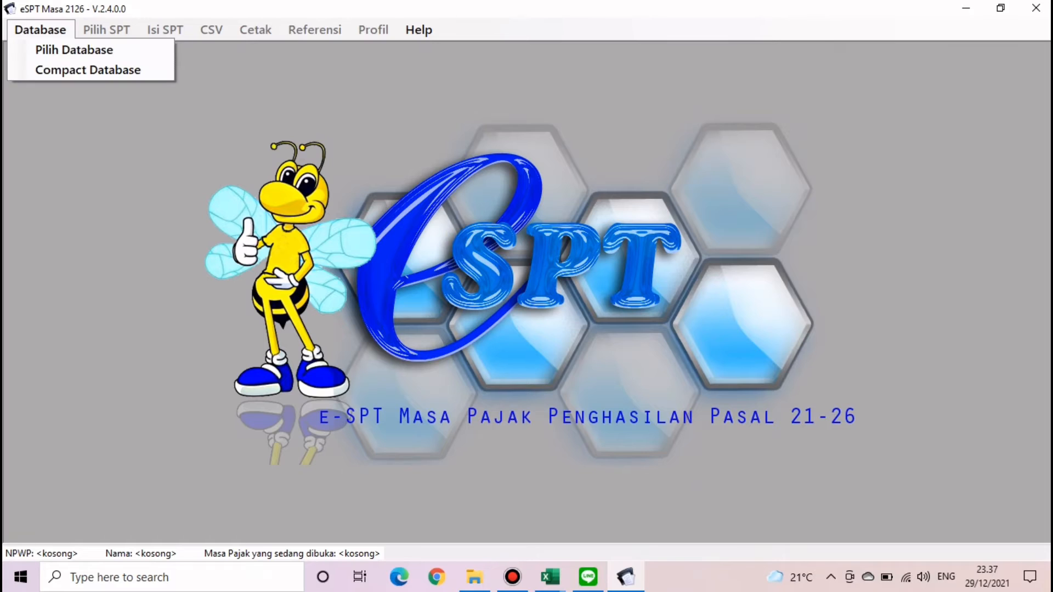
{"action": "left_click", "coordinate": [73, 49]}
{"action": "left_click", "coordinate": [650, 145]}
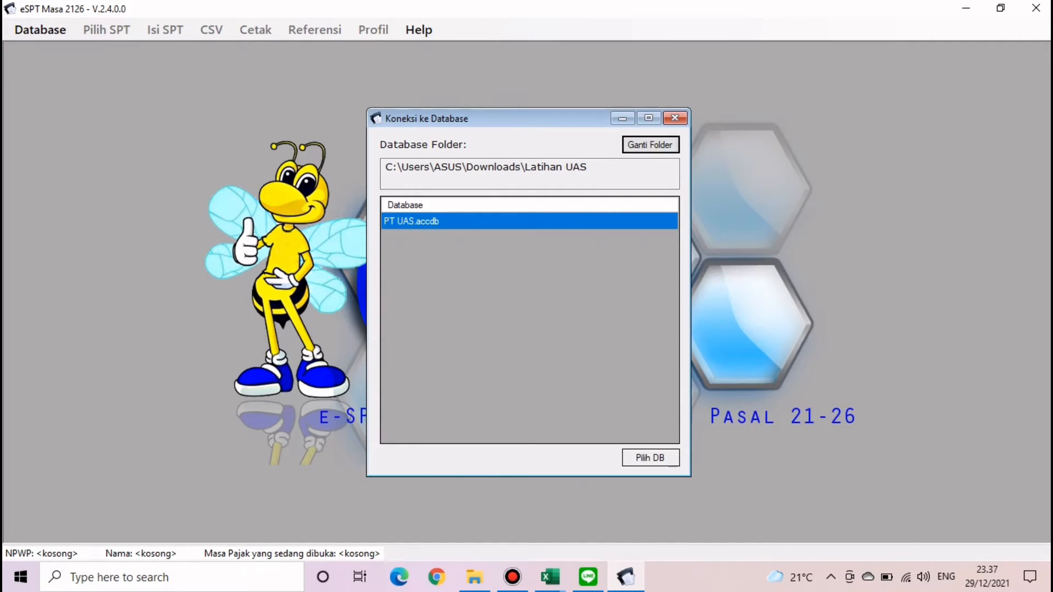
{"action": "double_click", "coordinate": [487, 276]}
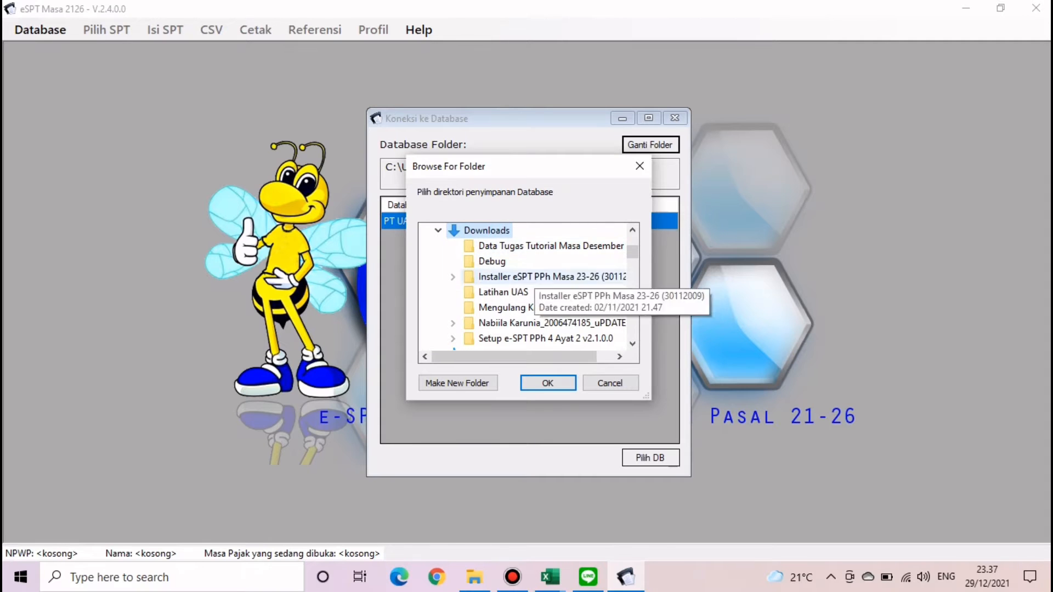
{"action": "left_click", "coordinate": [511, 323]}
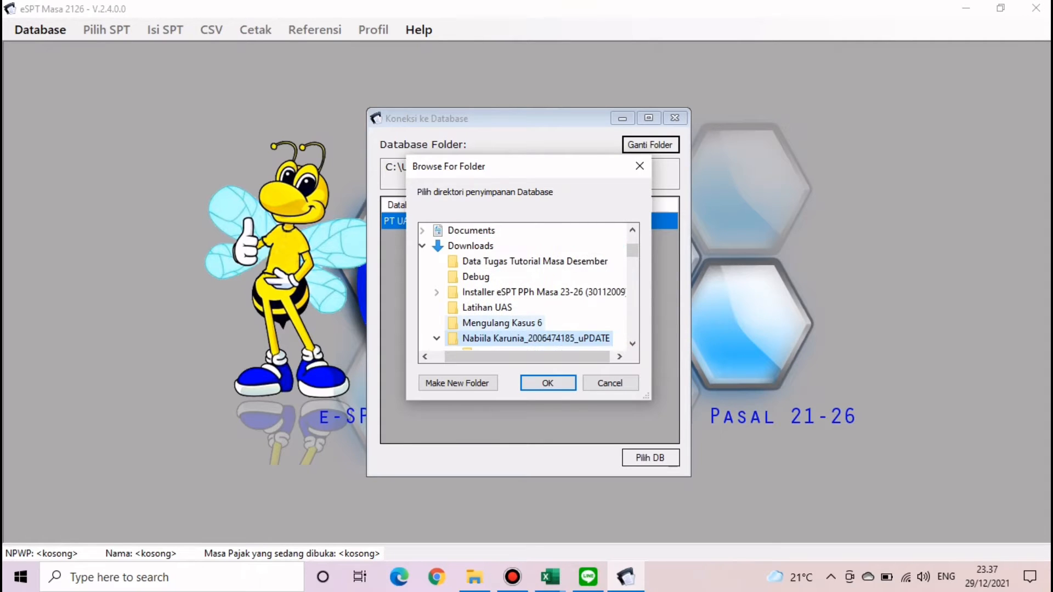
{"action": "left_click", "coordinate": [548, 383]}
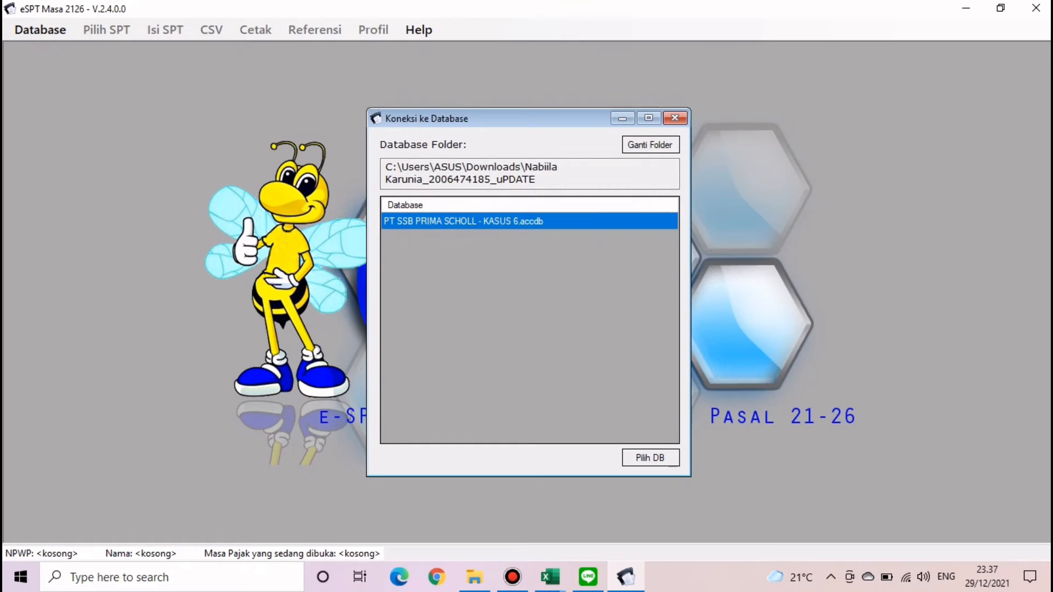
{"action": "left_click", "coordinate": [650, 457]}
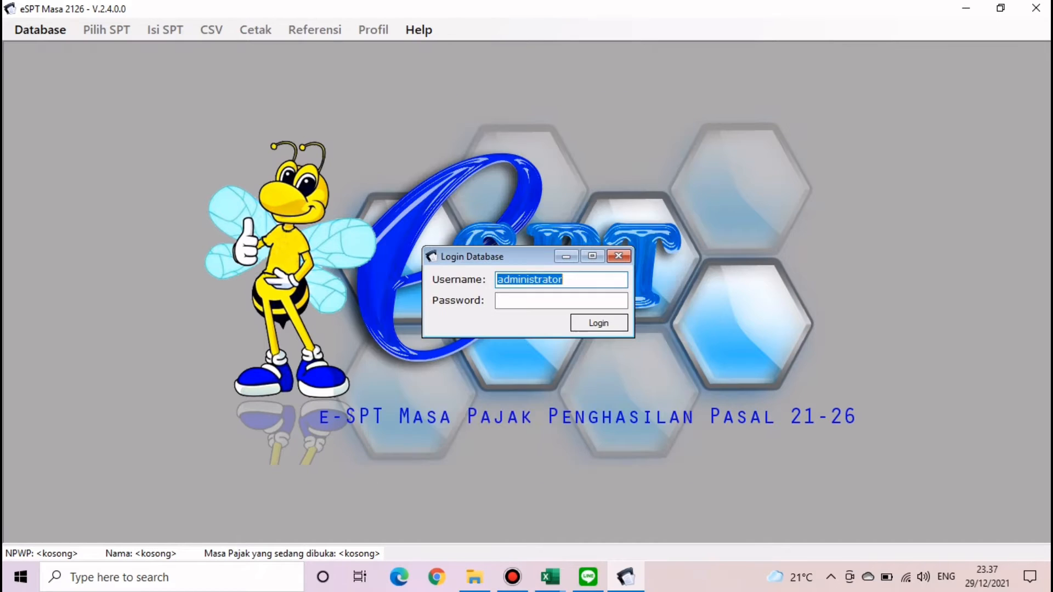
- Log in to the database as administrator with the account password
{"action": "left_click", "coordinate": [561, 301]}
{"action": "type", "text": "12"}
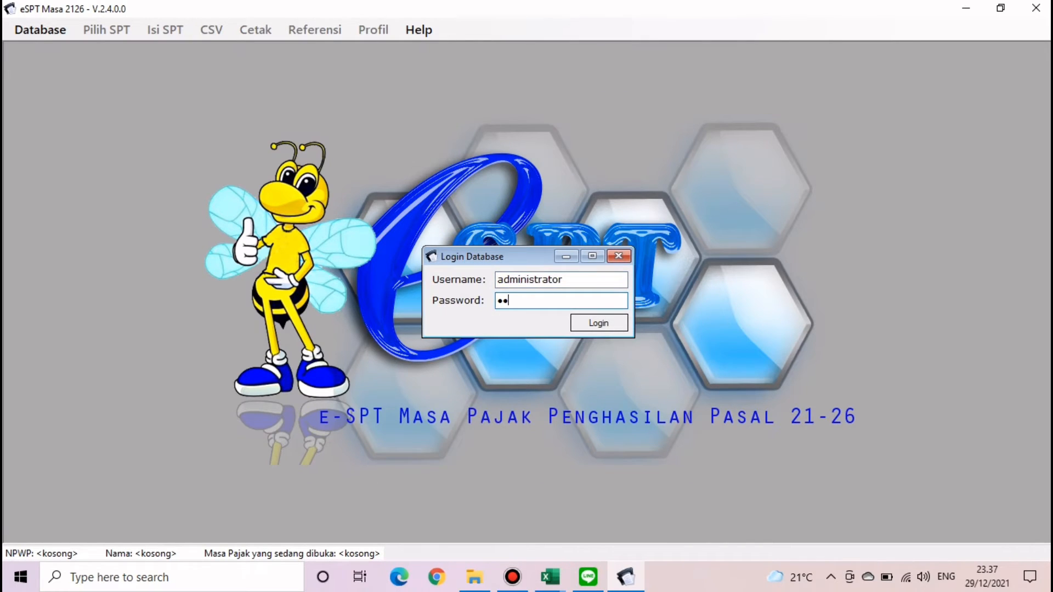
{"action": "type", "text": "3"}
{"action": "left_click", "coordinate": [599, 323]}
{"action": "left_click", "coordinate": [575, 339]}
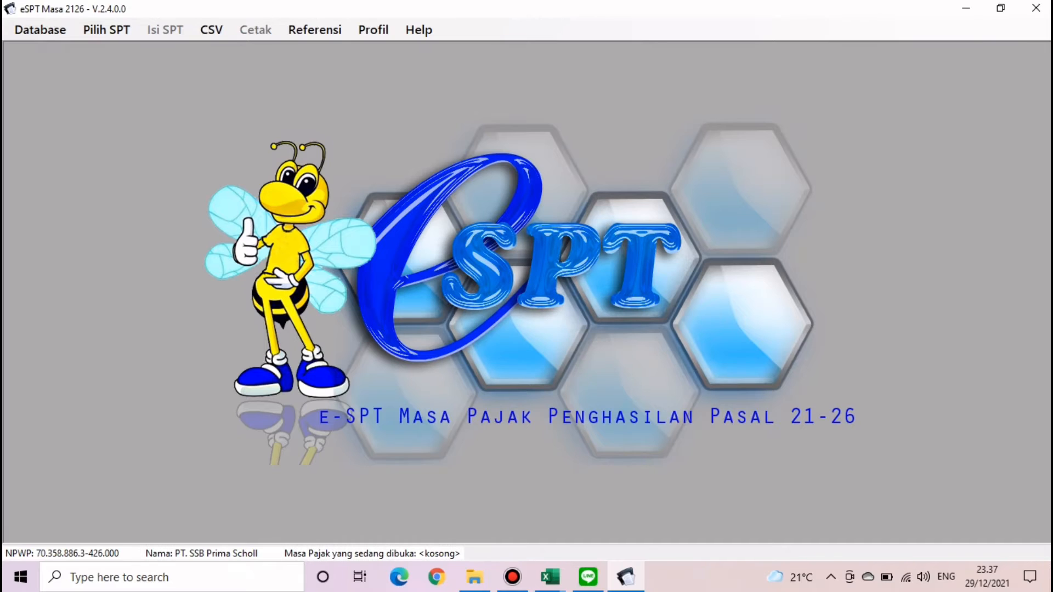
- Open the saved Desember 2021 SPT from the SPT list
{"action": "left_click", "coordinate": [106, 30]}
{"action": "left_click", "coordinate": [129, 70]}
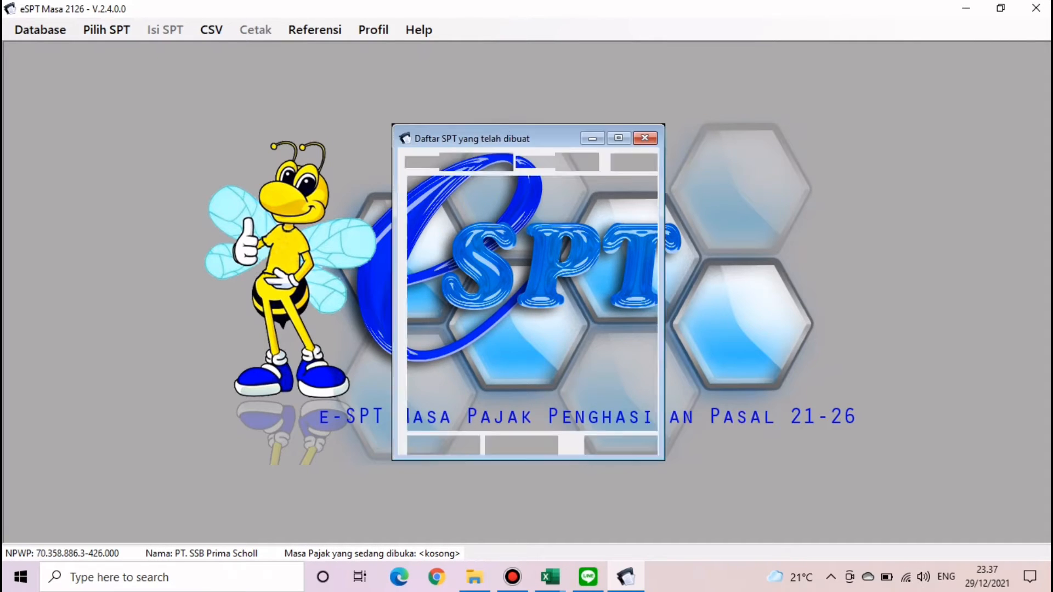
{"action": "left_click", "coordinate": [615, 442]}
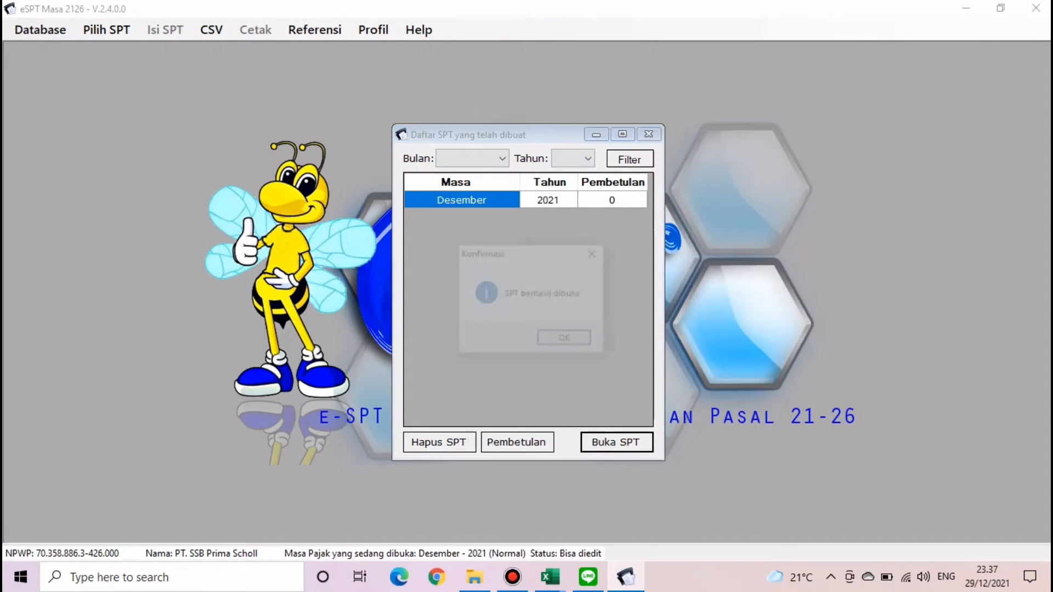
{"action": "key", "text": "Return"}
{"action": "left_click", "coordinate": [165, 29]}
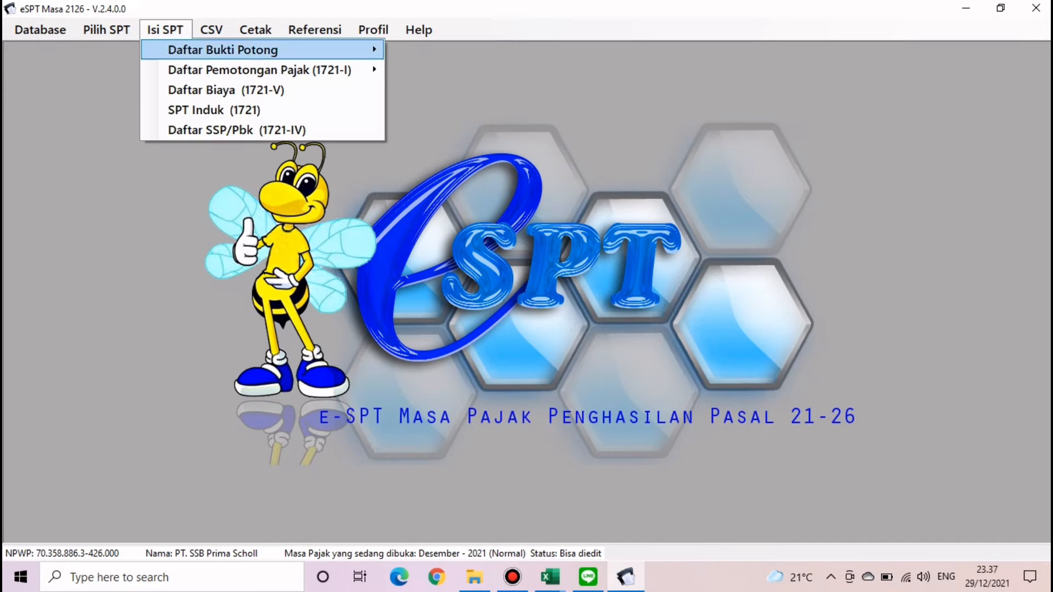
{"action": "mouse_move", "coordinate": [222, 50]}
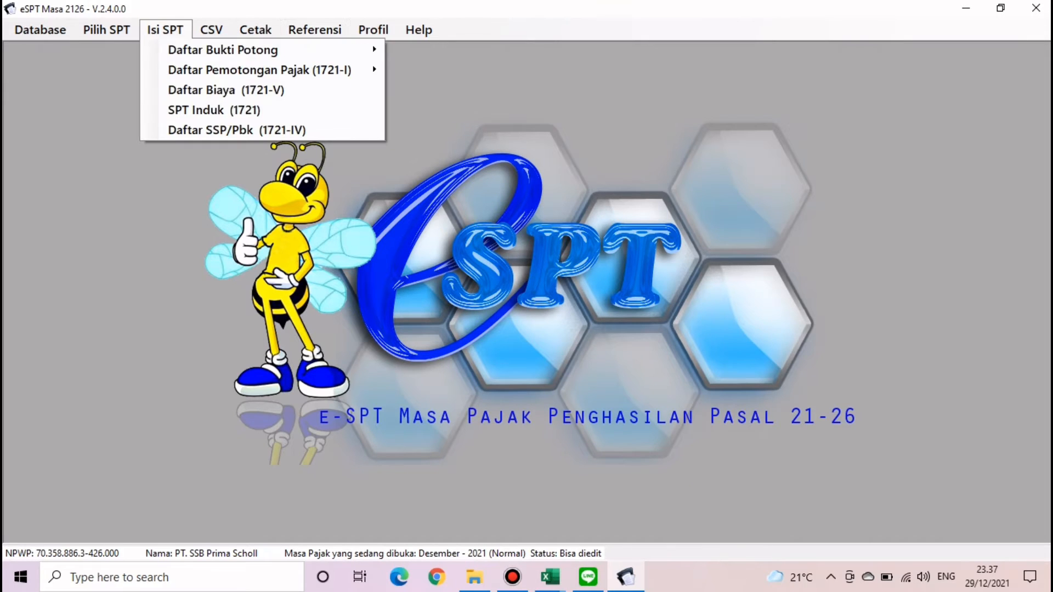
{"action": "left_click", "coordinate": [307, 121]}
{"action": "left_click", "coordinate": [165, 30]}
{"action": "mouse_move", "coordinate": [223, 47]}
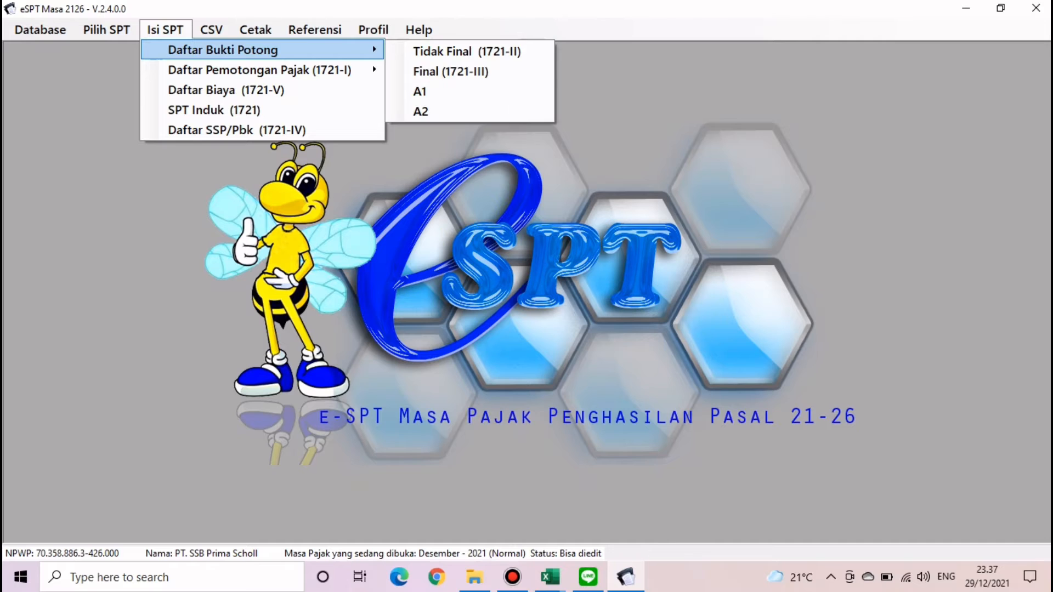
{"action": "left_click", "coordinate": [447, 71]}
{"action": "left_click", "coordinate": [848, 93]}
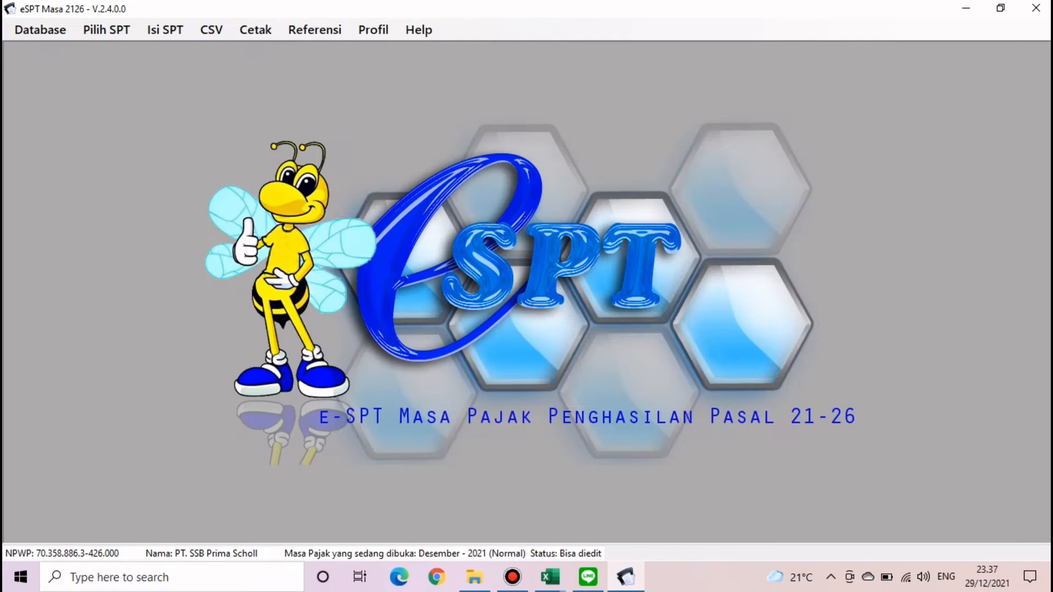
{"action": "left_click", "coordinate": [107, 29]}
{"action": "left_click", "coordinate": [165, 29]}
{"action": "left_click", "coordinate": [165, 29]}
{"action": "mouse_move", "coordinate": [223, 50]}
{"action": "key", "text": "Down"}
{"action": "key", "text": "Down"}
{"action": "key", "text": "Return"}
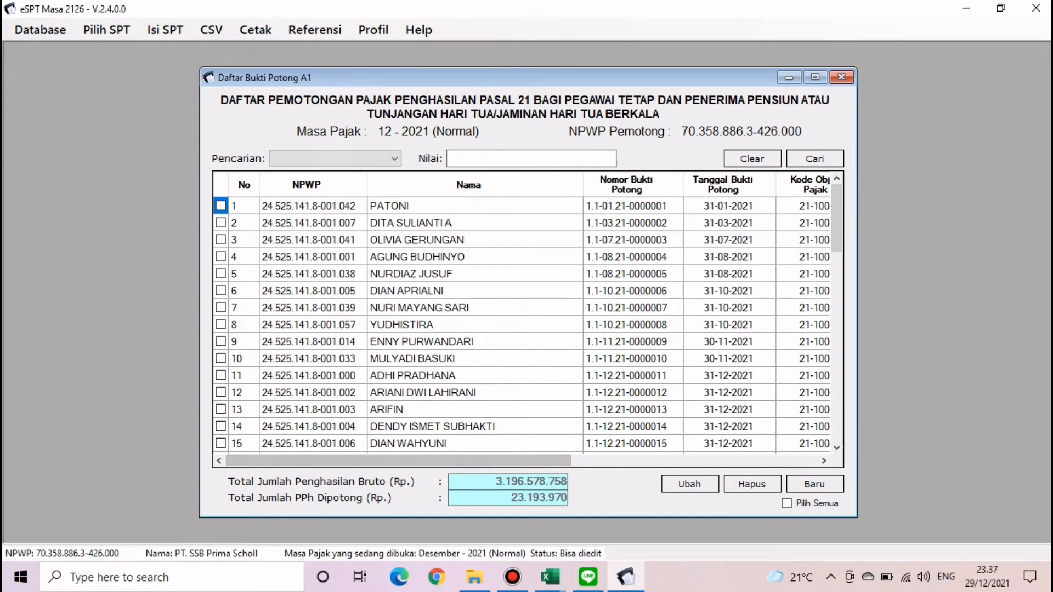
{"action": "left_click", "coordinate": [689, 485]}
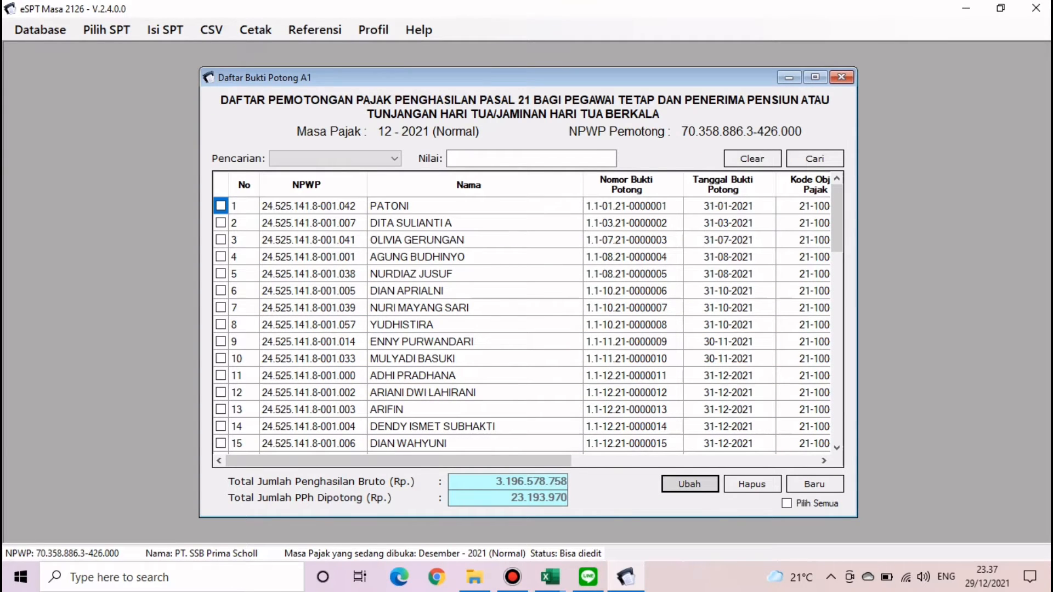
{"action": "left_click", "coordinate": [814, 485]}
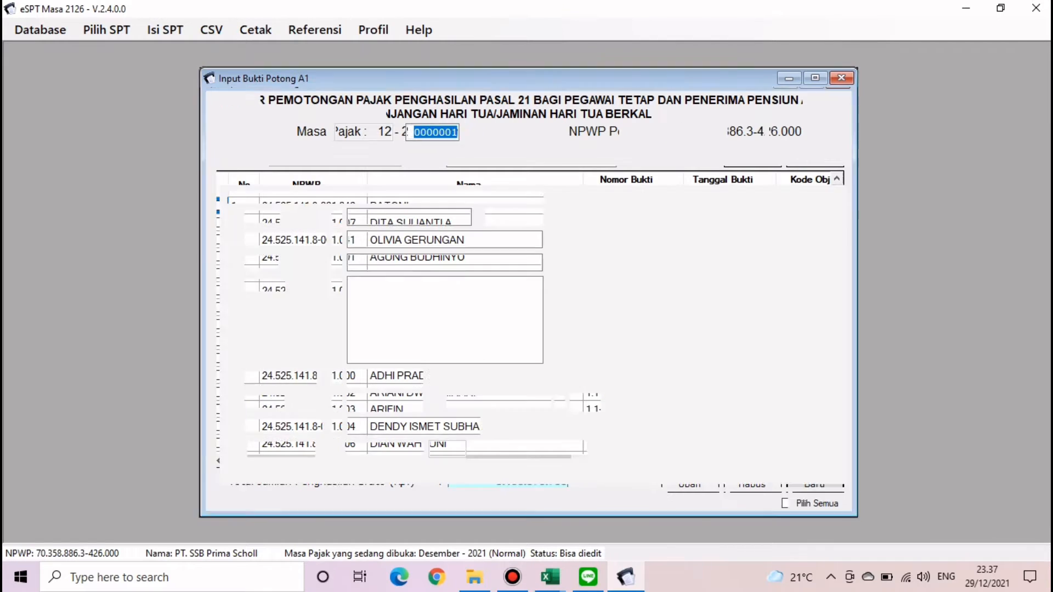
{"action": "left_click", "coordinate": [443, 171]}
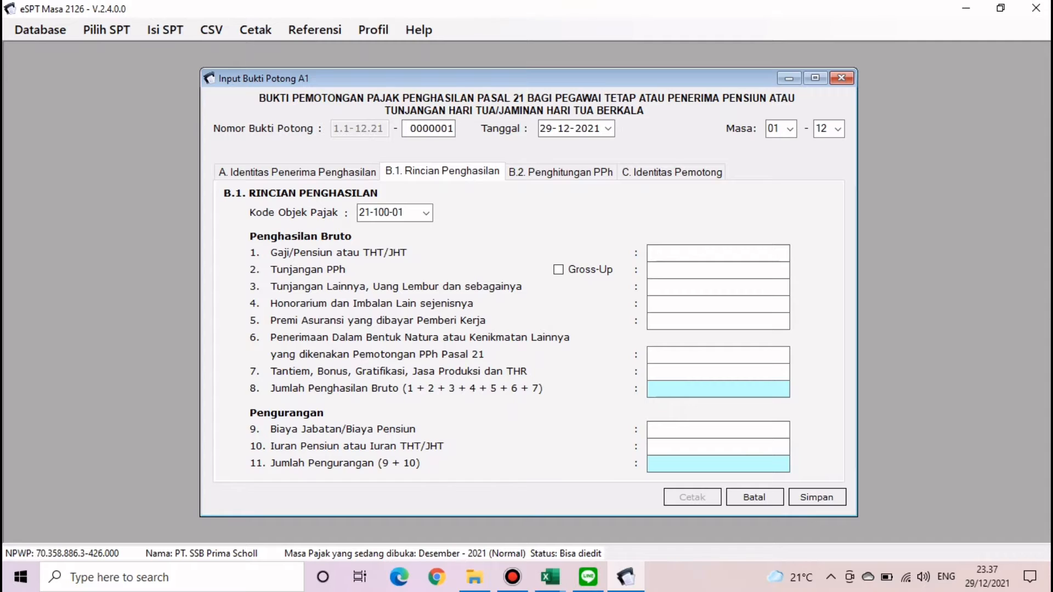
{"action": "left_click", "coordinate": [595, 173]}
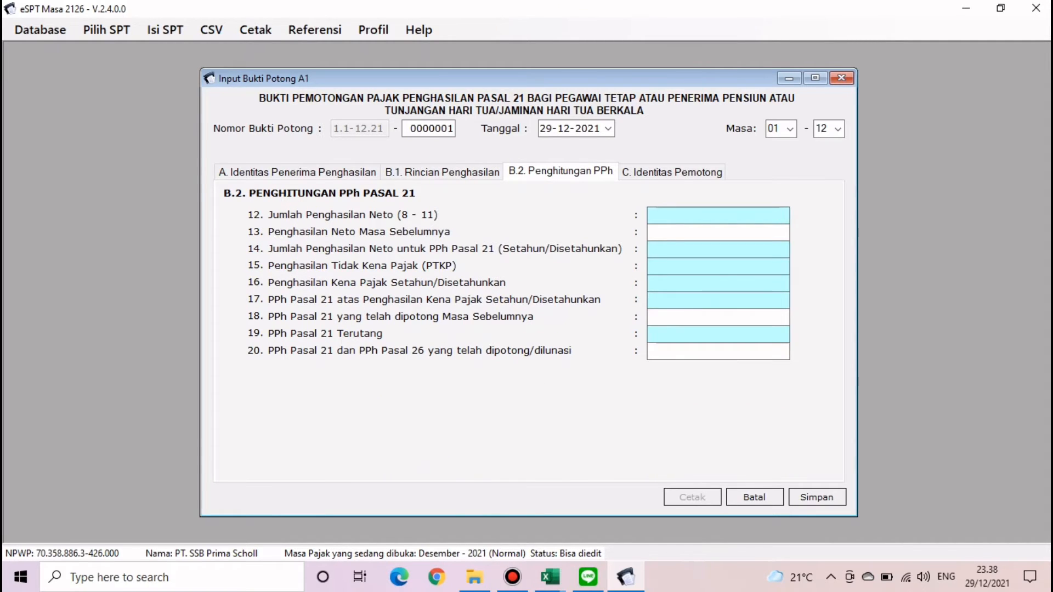
{"action": "left_click", "coordinate": [842, 78]}
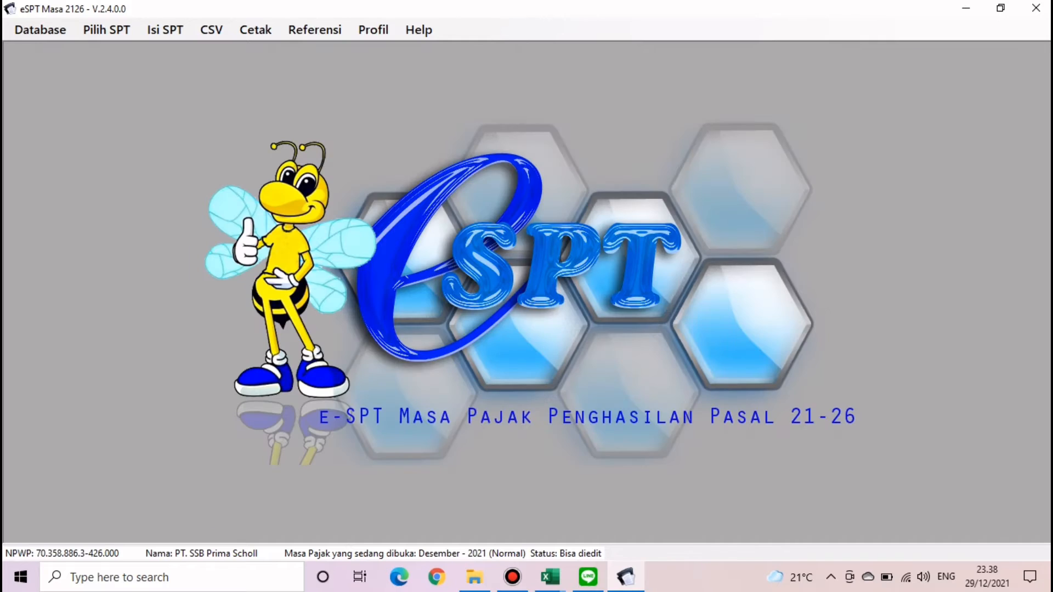
{"action": "left_click", "coordinate": [965, 8]}
- In 1721_bp_A1 cell R2, start a VLOOKUP using I2 as the lookup value
{"action": "left_click", "coordinate": [550, 577]}
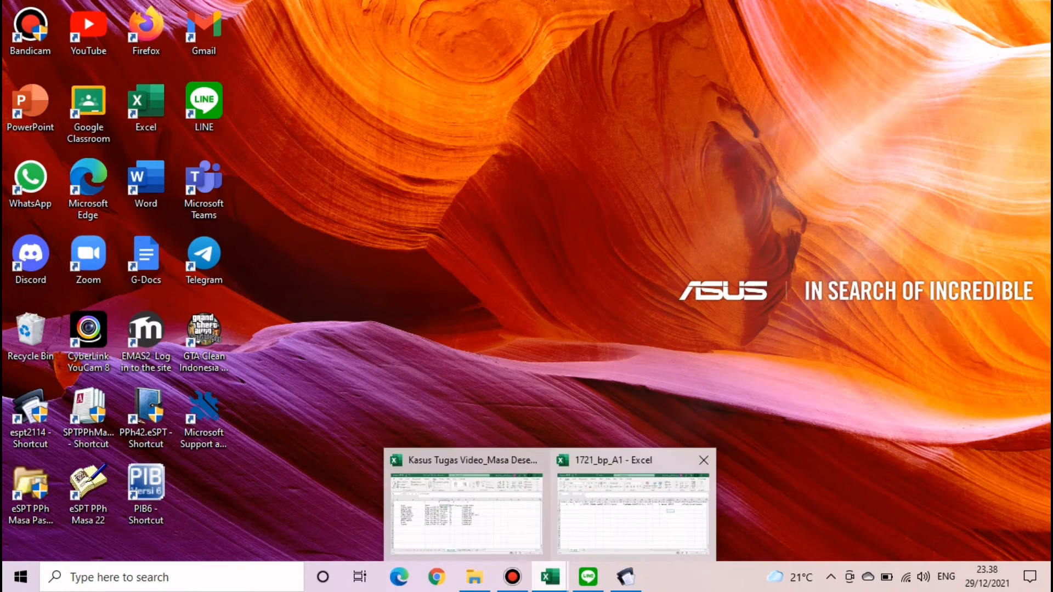
{"action": "left_click", "coordinate": [633, 508]}
{"action": "left_click_drag", "start_coordinate": [864, 534], "coordinate": [775, 534]}
{"action": "left_click", "coordinate": [371, 214]}
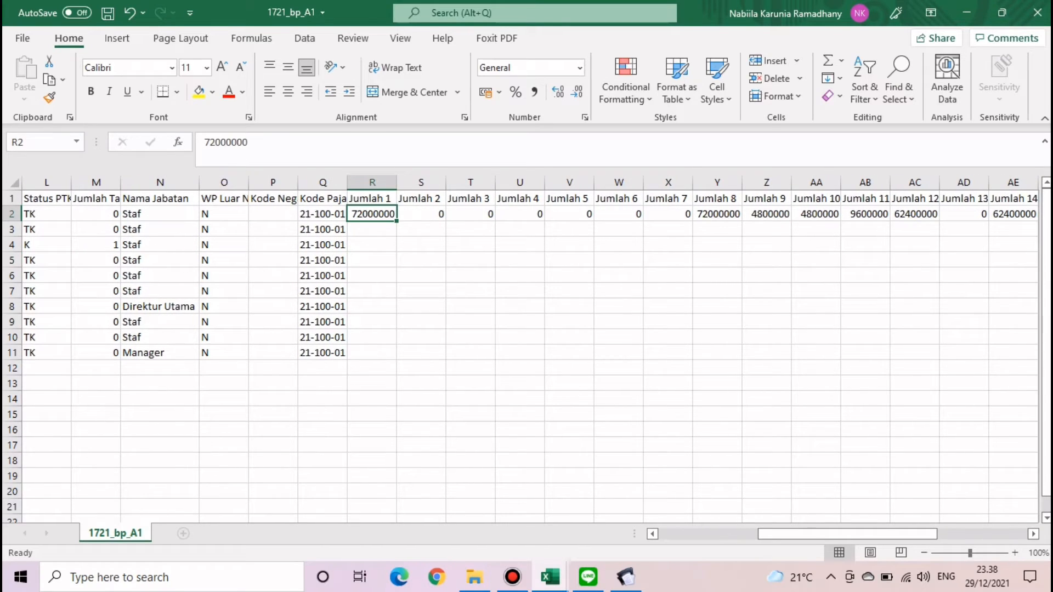
{"action": "type", "text": "=vlook"}
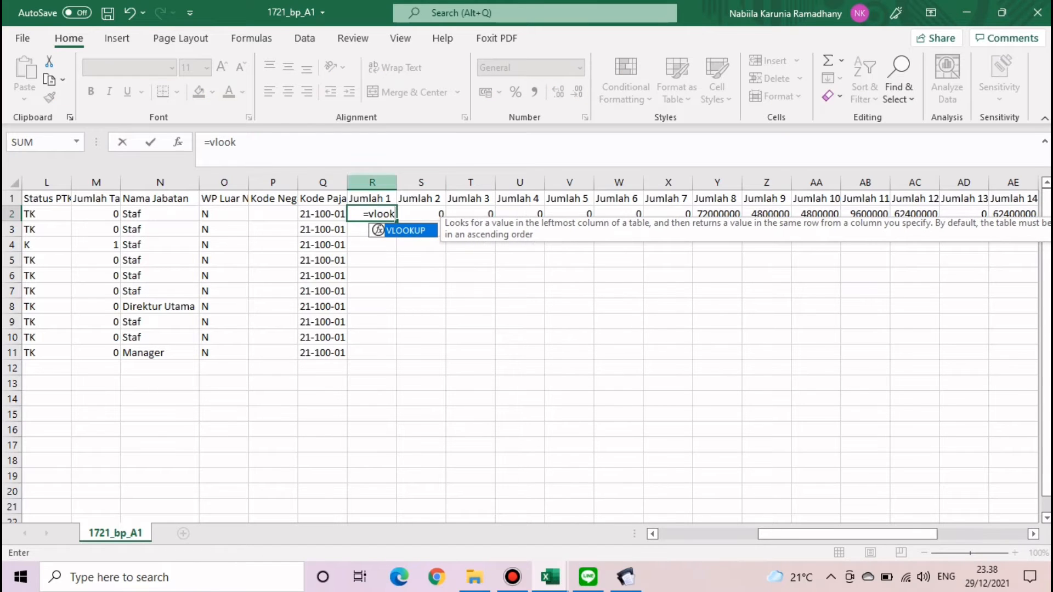
{"action": "key", "text": "Tab"}
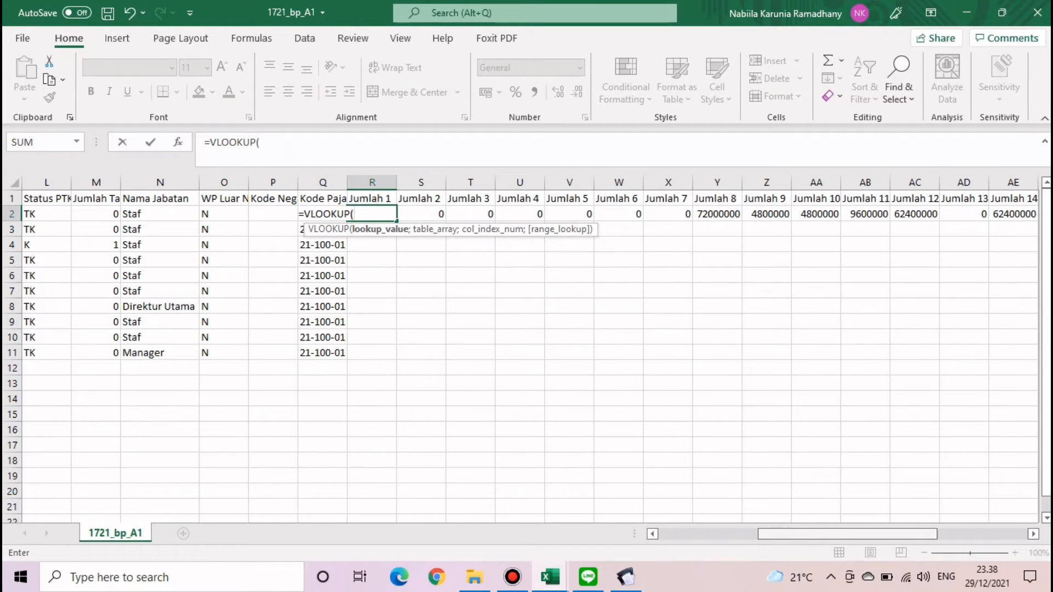
{"action": "left_click_drag", "start_coordinate": [884, 534], "coordinate": [795, 534]}
{"action": "left_click", "coordinate": [644, 213]}
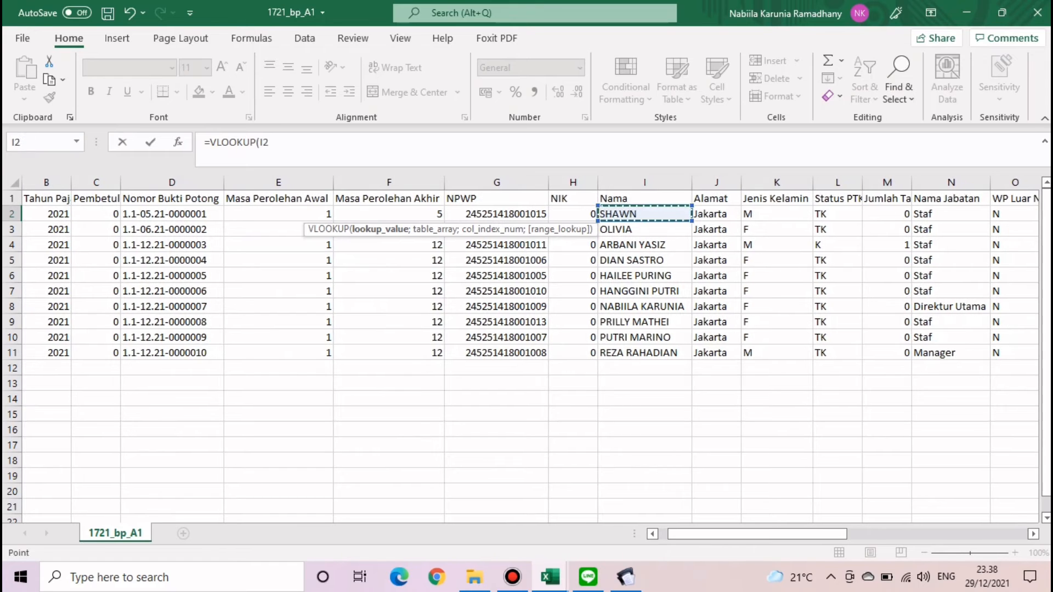
{"action": "type", "text": ";"}
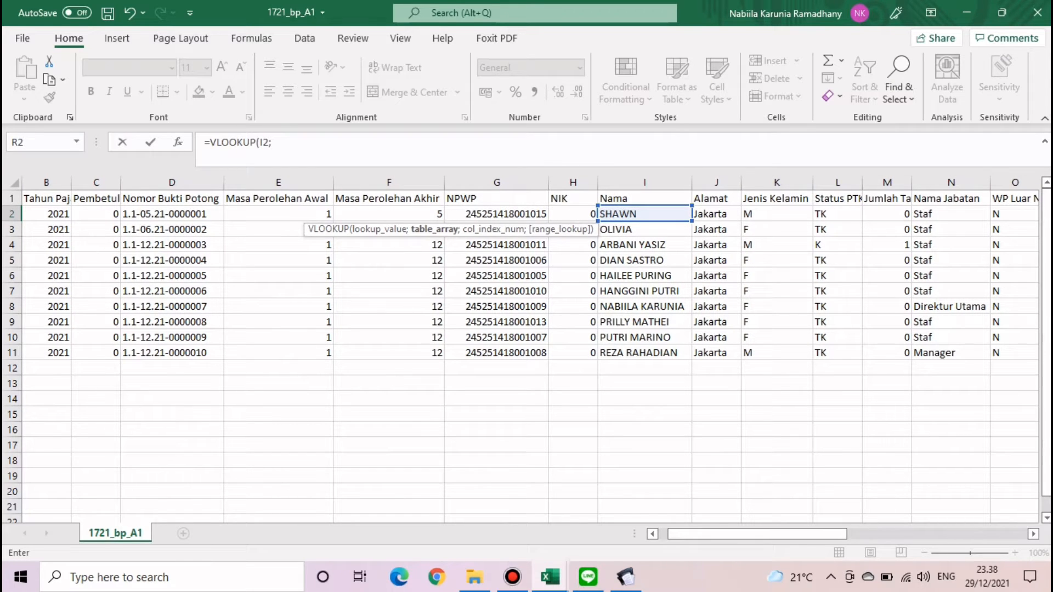
- Complete the VLOOKUP with the Tunjangan table $A$3:$K$13, column 2, exact match, giving 25500000
{"action": "mouse_move", "coordinate": [550, 577]}
{"action": "left_click", "coordinate": [464, 510]}
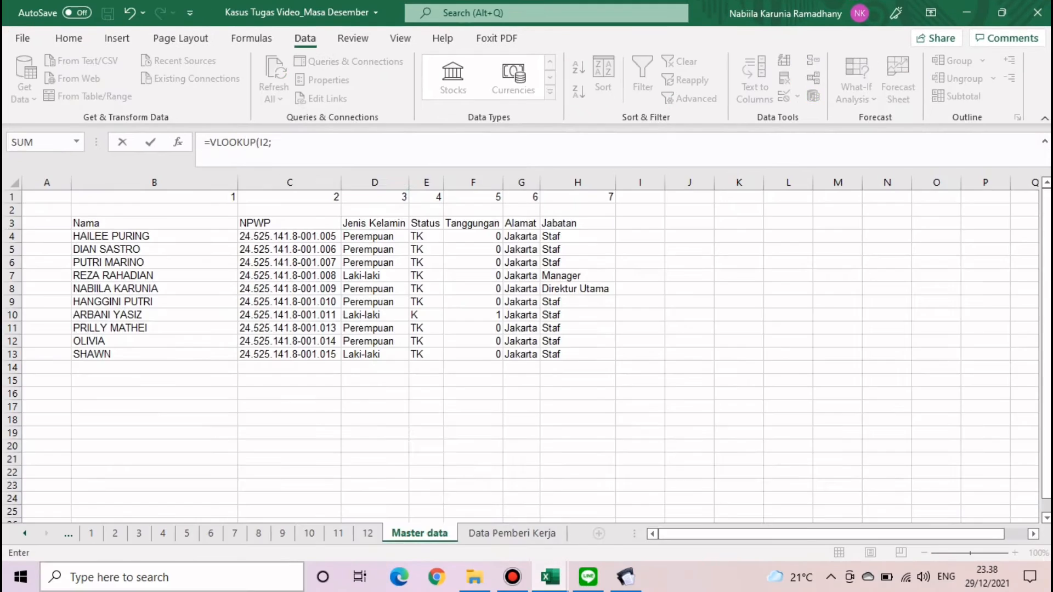
{"action": "left_click", "coordinate": [24, 534]}
{"action": "left_click", "coordinate": [25, 533]}
{"action": "left_click", "coordinate": [25, 534]}
{"action": "left_click", "coordinate": [24, 533]}
{"action": "left_click", "coordinate": [25, 533]}
{"action": "left_click", "coordinate": [24, 533]}
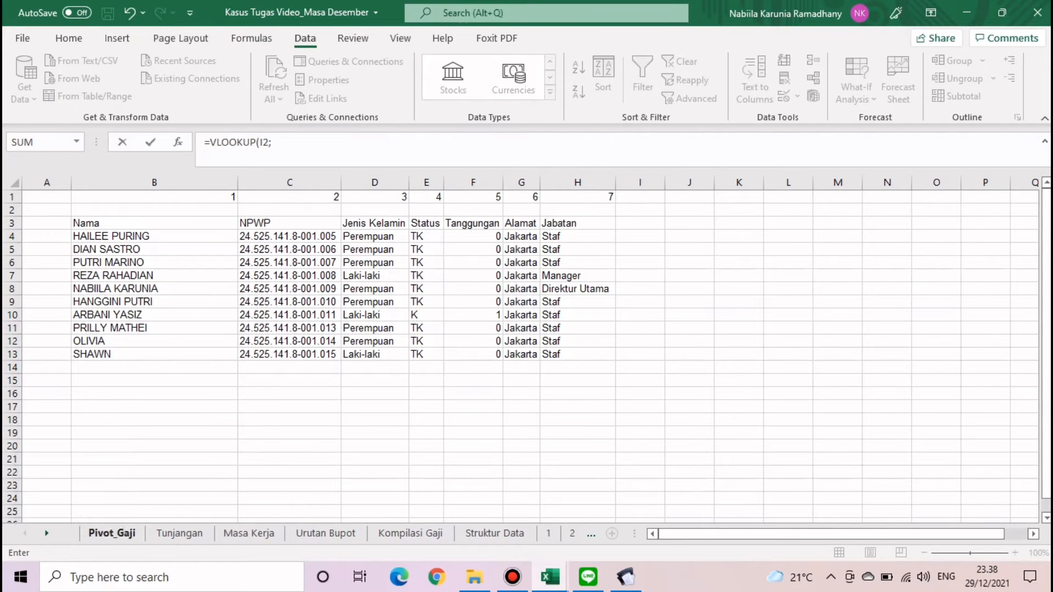
{"action": "left_click", "coordinate": [112, 533]}
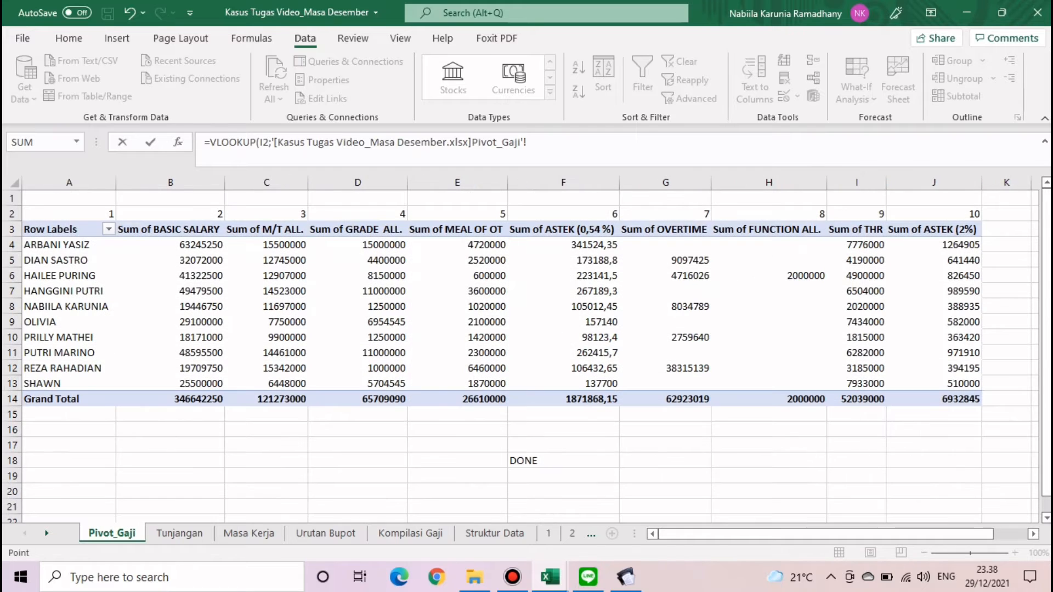
{"action": "left_click", "coordinate": [47, 534]}
{"action": "left_click", "coordinate": [46, 534]}
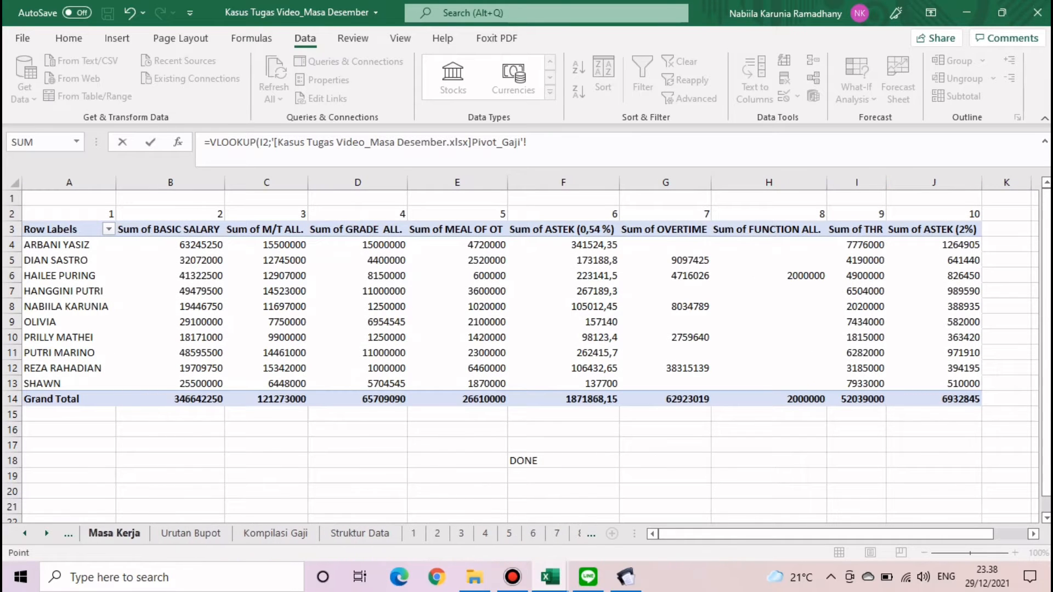
{"action": "left_click", "coordinate": [275, 533]}
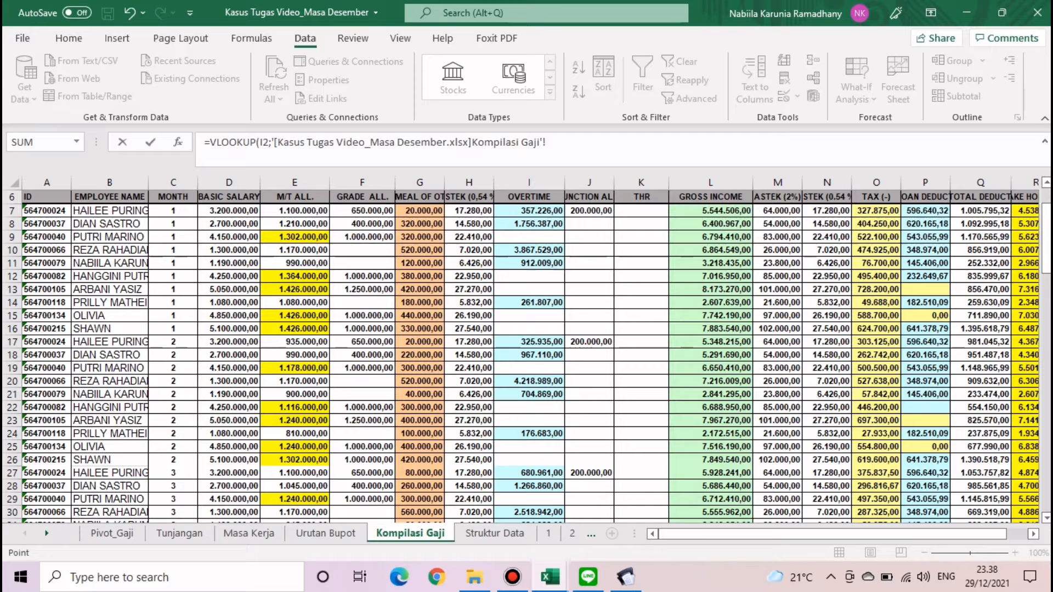
{"action": "left_click", "coordinate": [180, 533]}
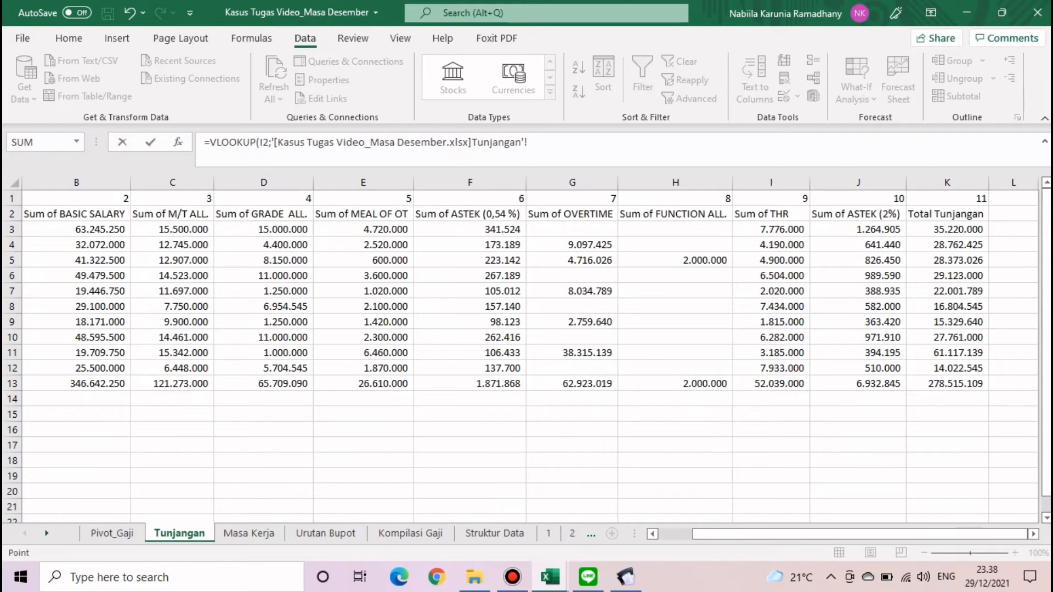
{"action": "left_click_drag", "start_coordinate": [715, 534], "coordinate": [680, 534]}
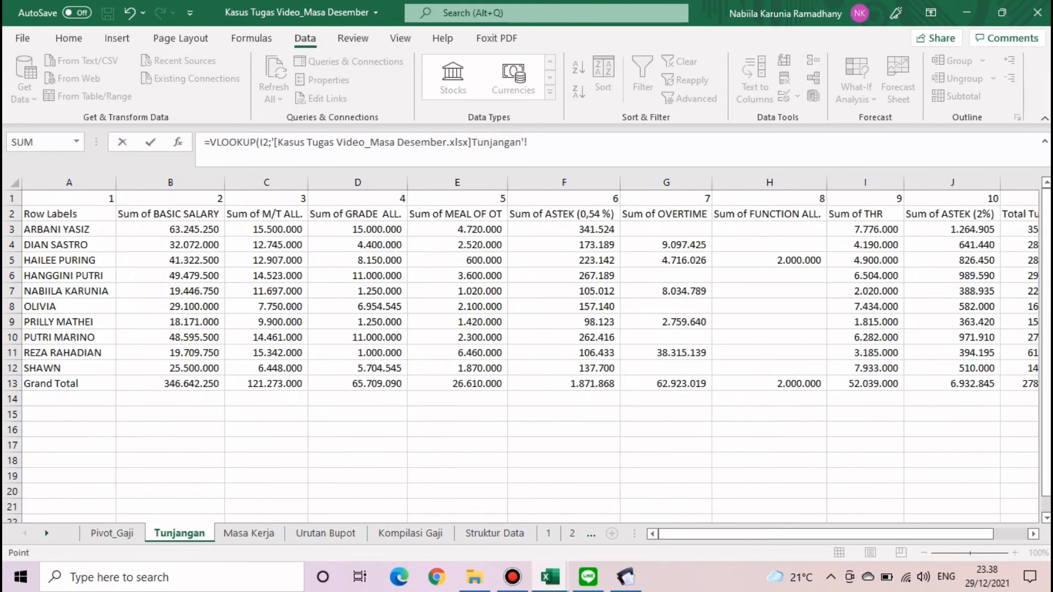
{"action": "left_click", "coordinate": [69, 214]}
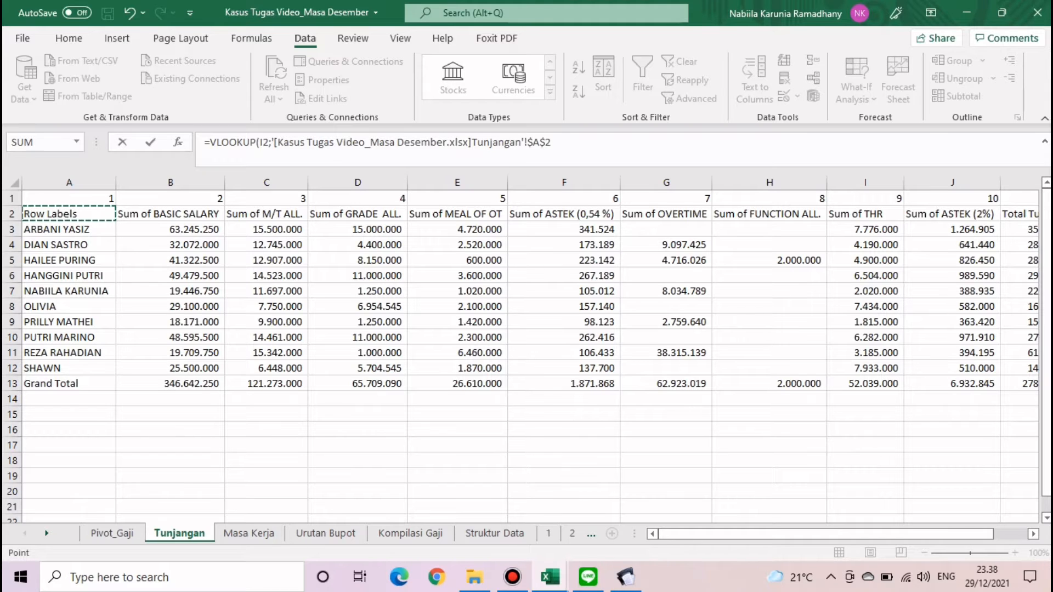
{"action": "left_click_drag", "start_coordinate": [69, 230], "coordinate": [987, 387]}
{"action": "type", "text": ";"}
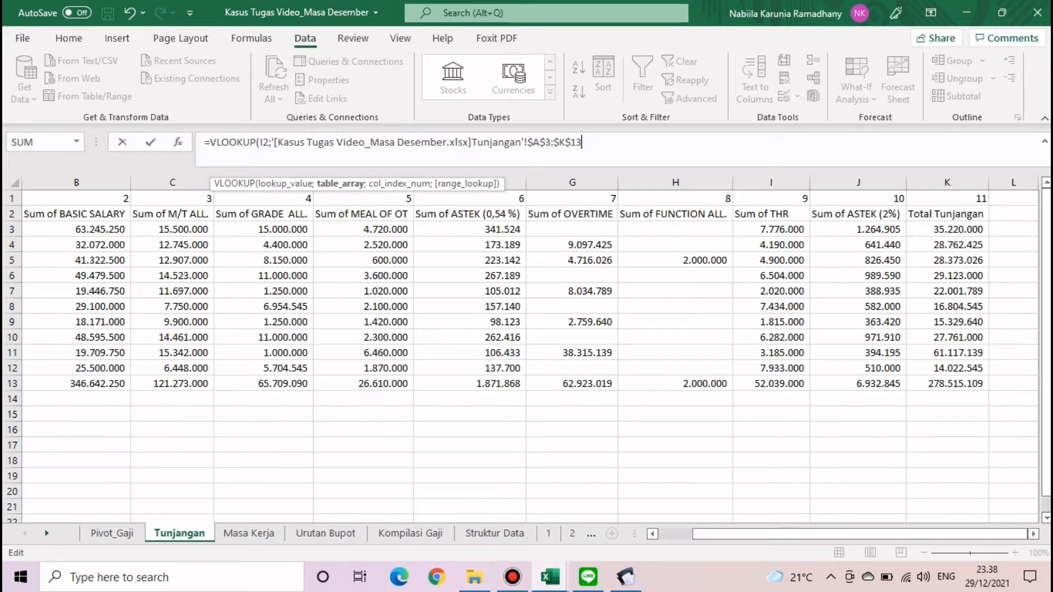
{"action": "type", "text": "2;0"}
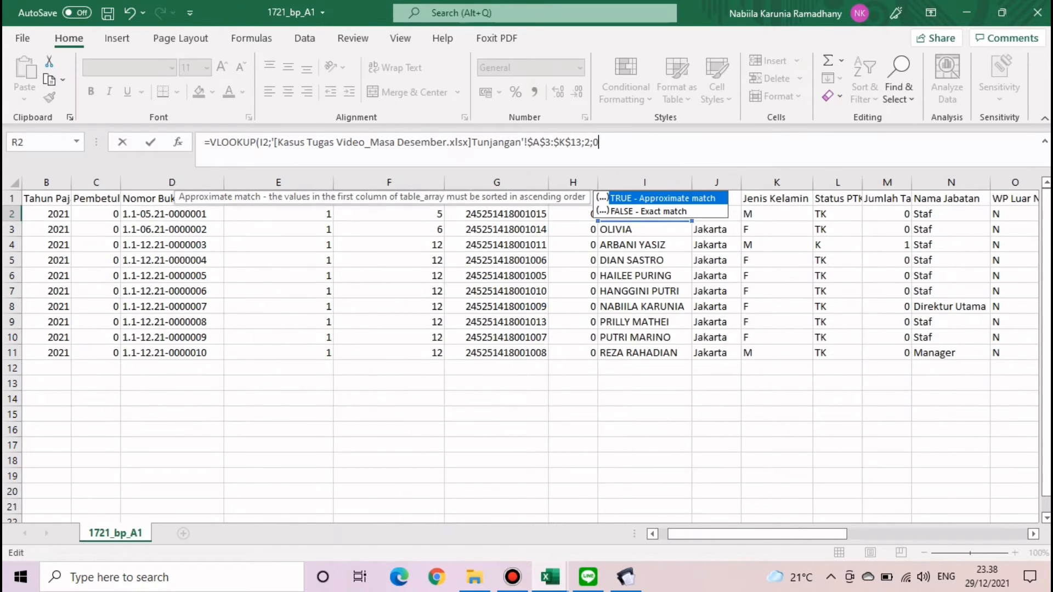
{"action": "key", "text": "Return"}
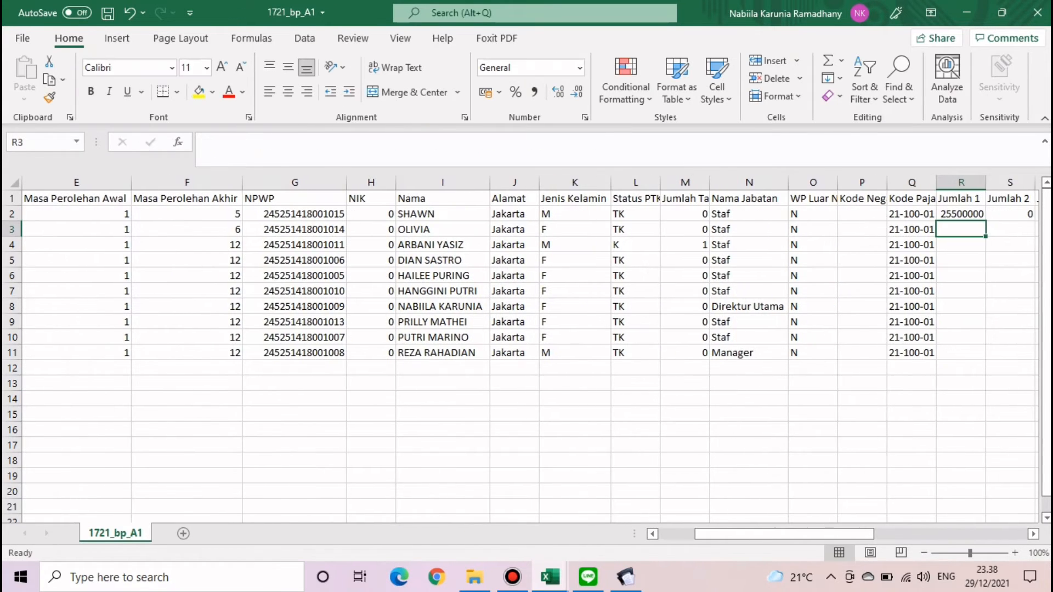
- Lock the lookup value as $I2 in R2 and copy the formula down to R11
{"action": "left_click", "coordinate": [961, 214]}
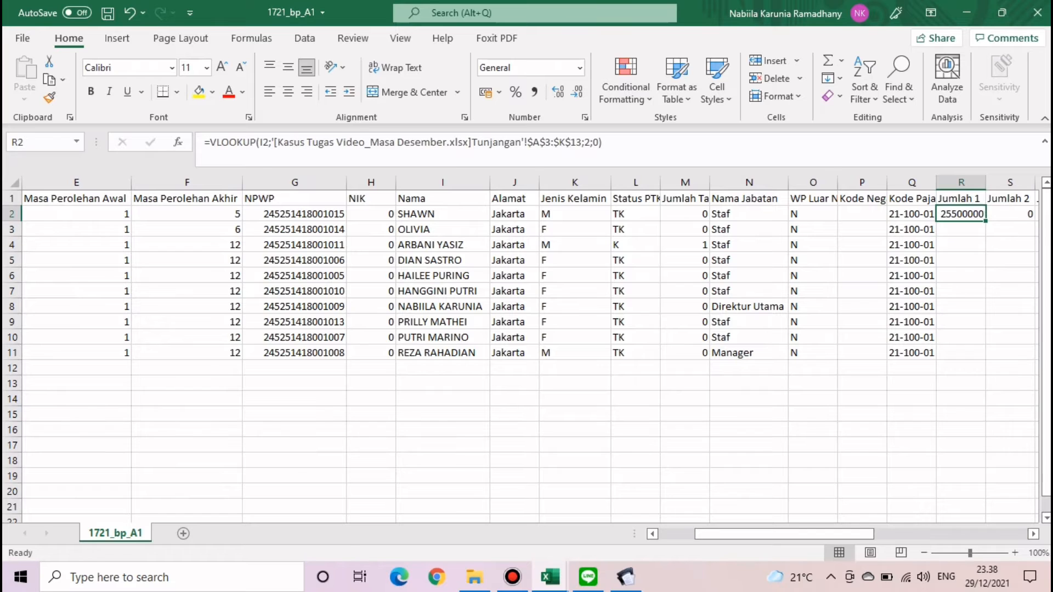
{"action": "scroll", "coordinate": [531, 349], "scroll_direction": "right", "scroll_amount": 6}
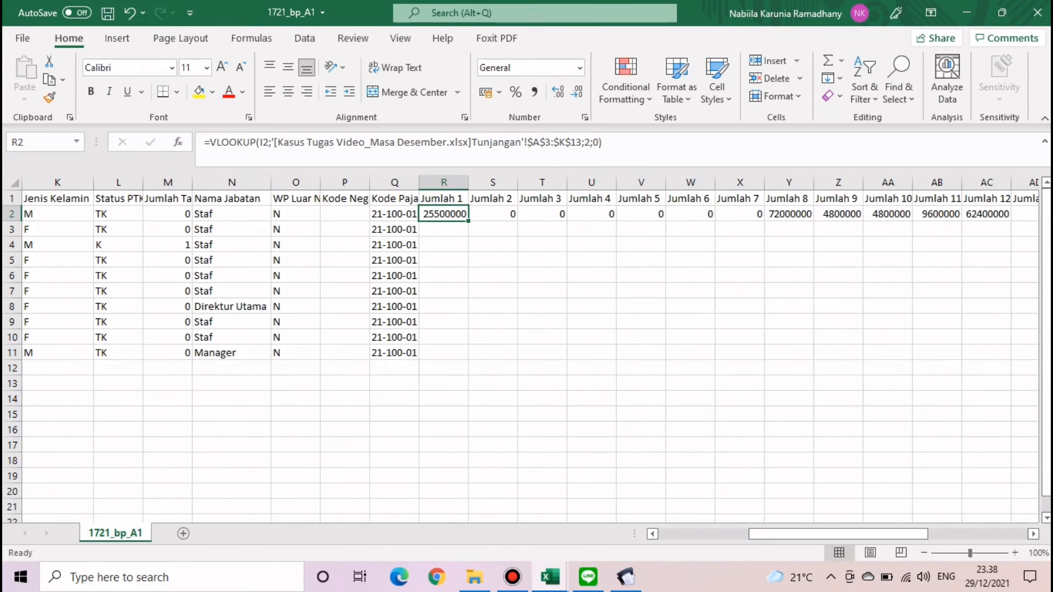
{"action": "key", "text": "F2"}
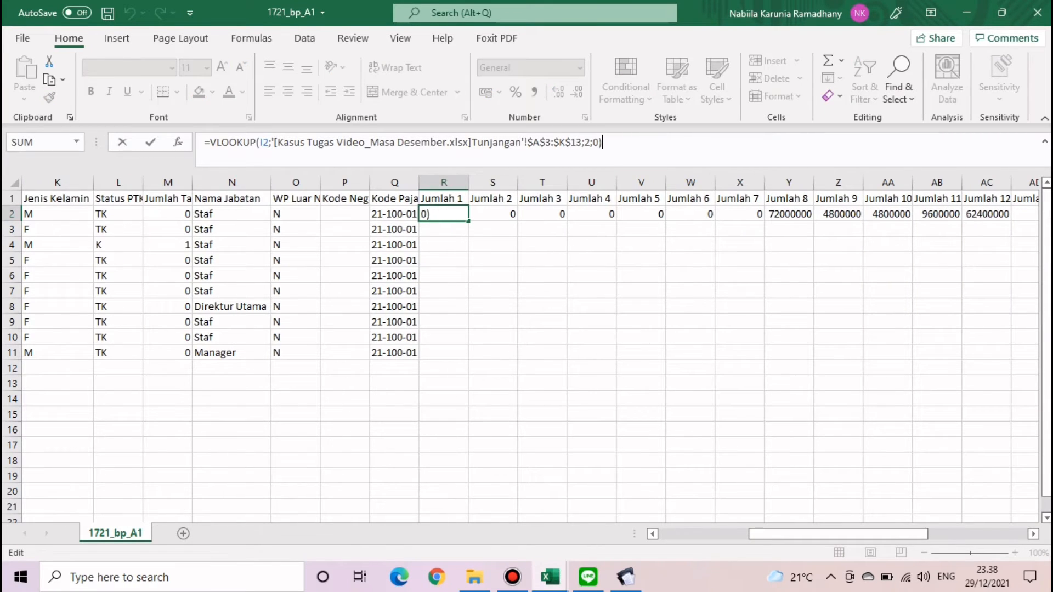
{"action": "left_click", "coordinate": [260, 143]}
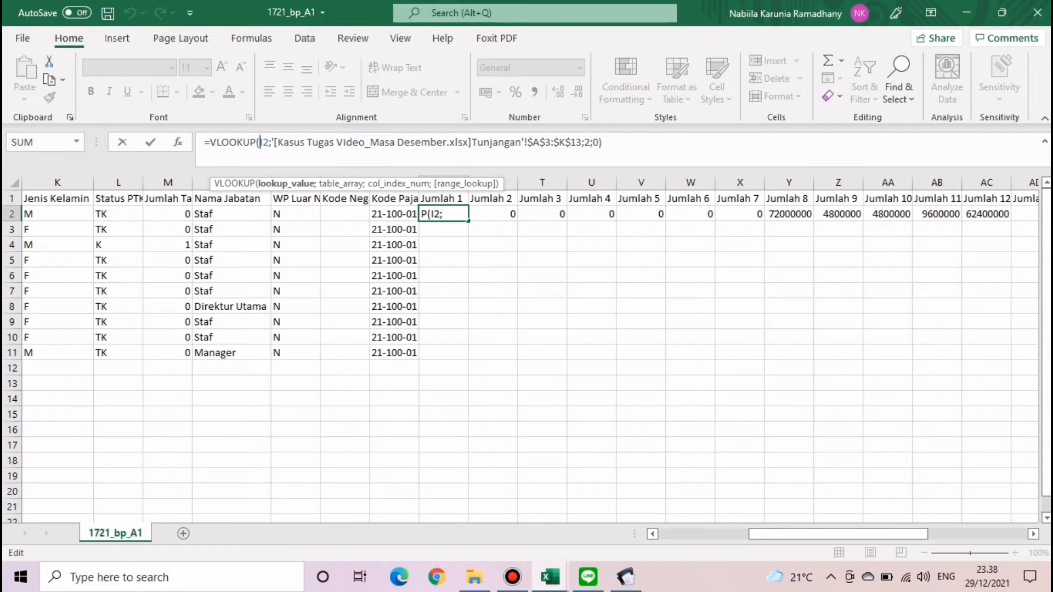
{"action": "type", "text": "$"}
{"action": "key", "text": "Return"}
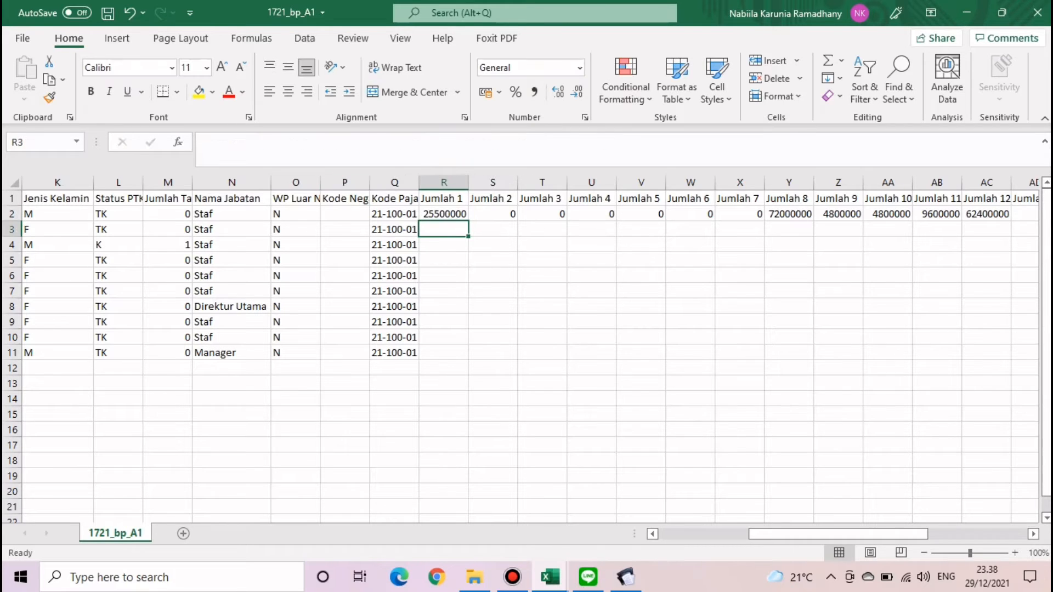
{"action": "left_click", "coordinate": [444, 214]}
{"action": "double_click", "coordinate": [468, 221]}
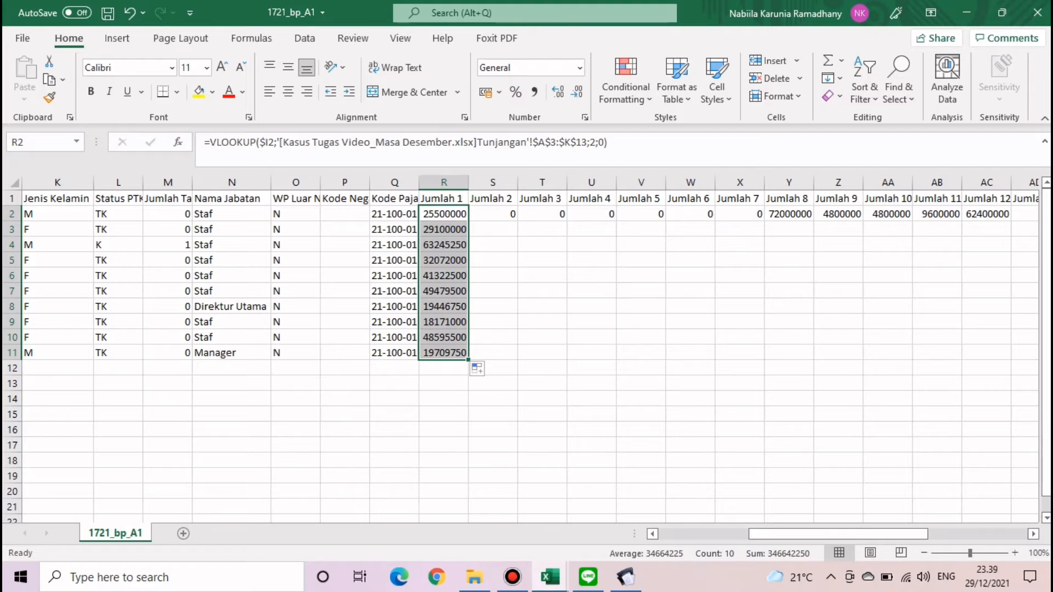
{"action": "left_click", "coordinate": [493, 276]}
{"action": "left_click", "coordinate": [492, 214]}
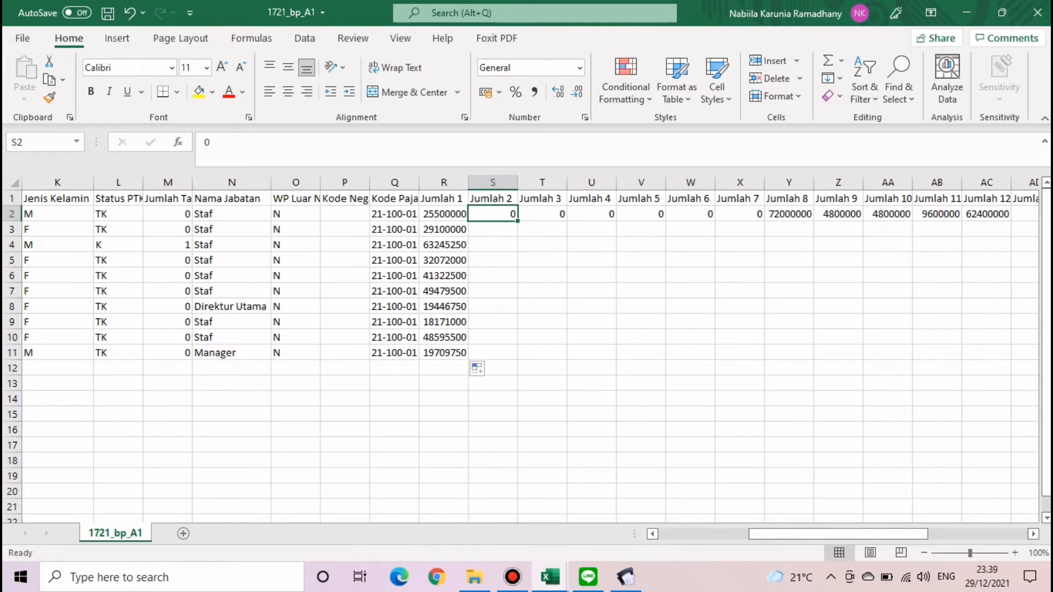
- Set Jumlah 2 to 0 for the first employee and fill it down
{"action": "type", "text": "0"}
{"action": "key", "text": "Return"}
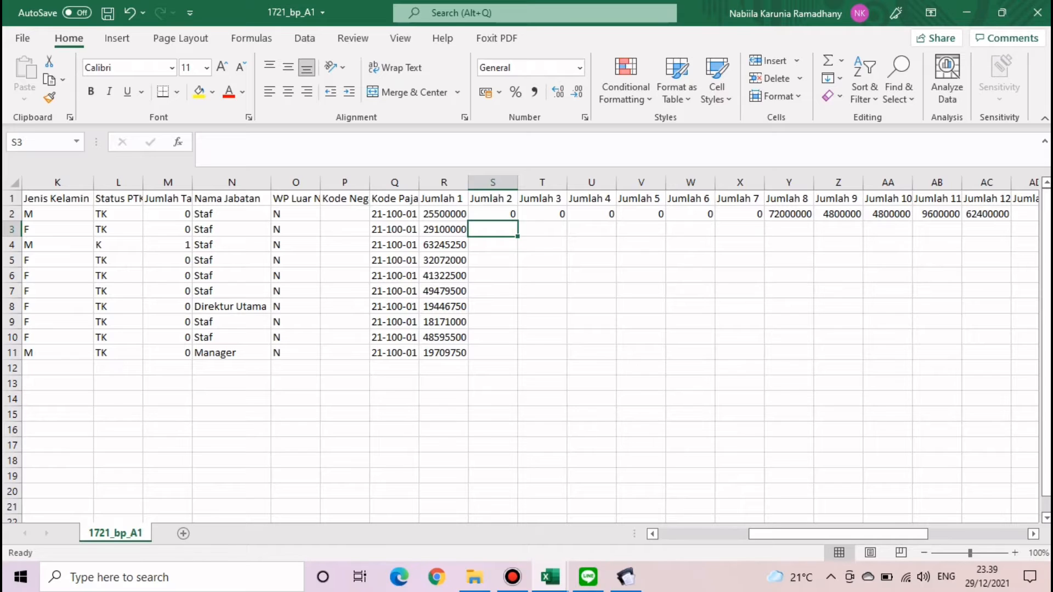
{"action": "left_click", "coordinate": [493, 214]}
{"action": "double_click", "coordinate": [518, 221]}
{"action": "left_click", "coordinate": [542, 260]}
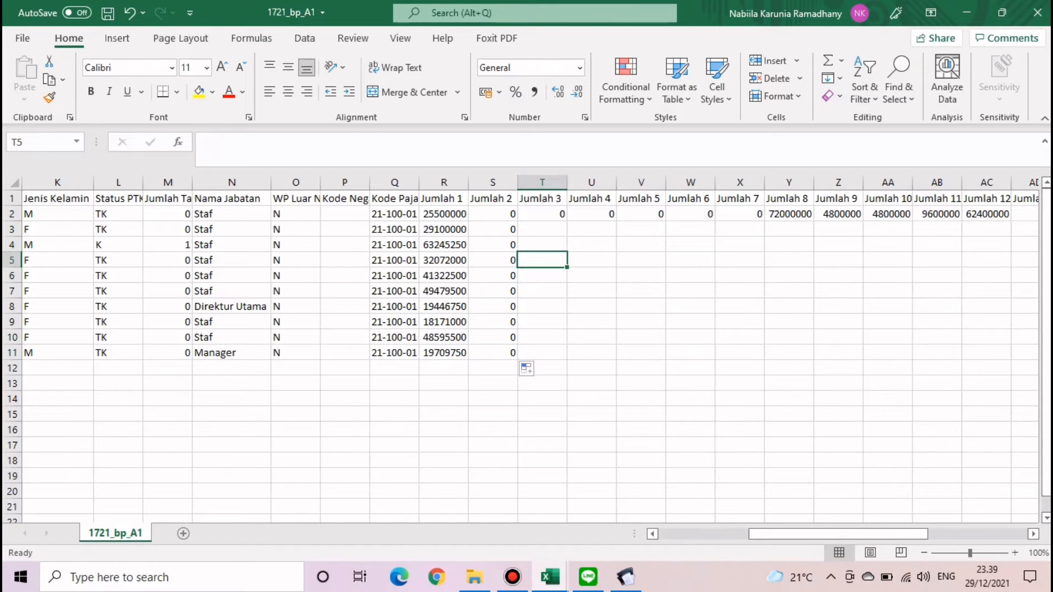
- Copy the Jumlah 1 lookup across to Jumlah 7, then reset Jumlah 2 to 0 down the column
{"action": "left_click", "coordinate": [444, 214]}
{"action": "left_click_drag", "start_coordinate": [468, 220], "coordinate": [746, 216]}
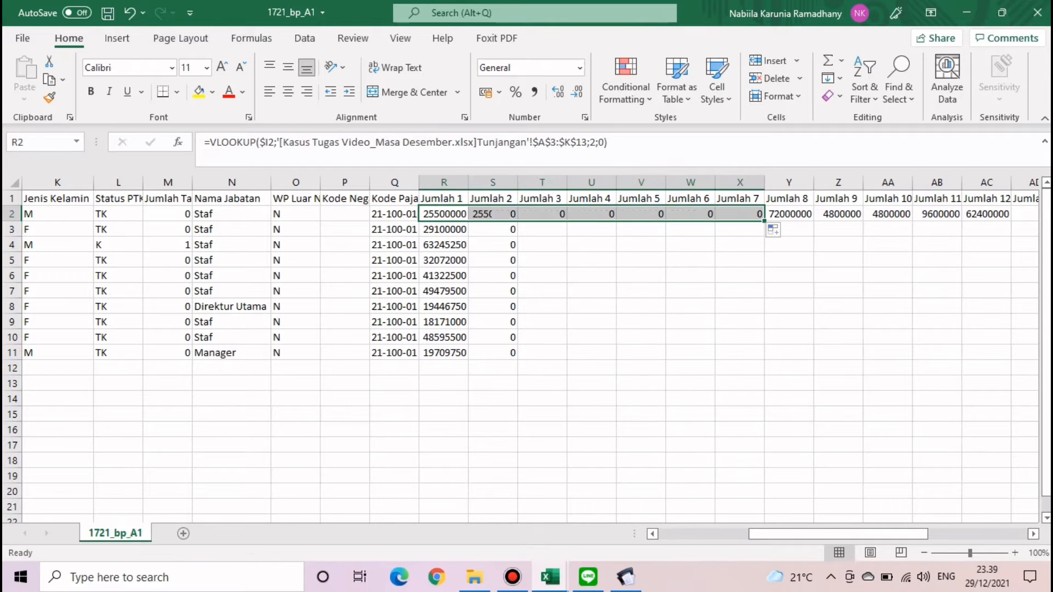
{"action": "left_click", "coordinate": [593, 275]}
{"action": "left_click", "coordinate": [493, 214]}
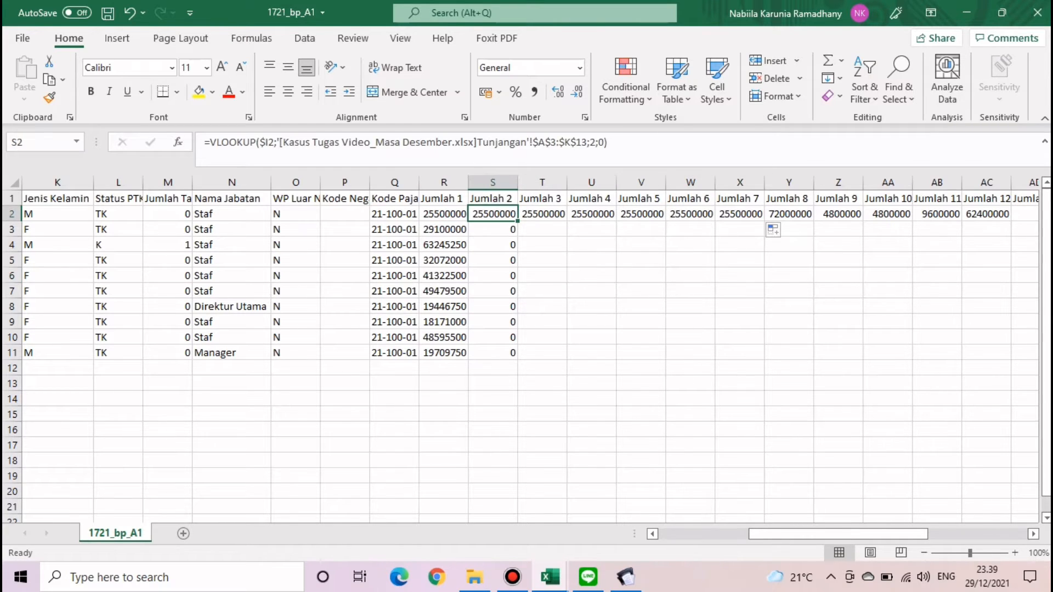
{"action": "type", "text": "0"}
{"action": "key", "text": "ctrl+Return"}
{"action": "double_click", "coordinate": [517, 221]}
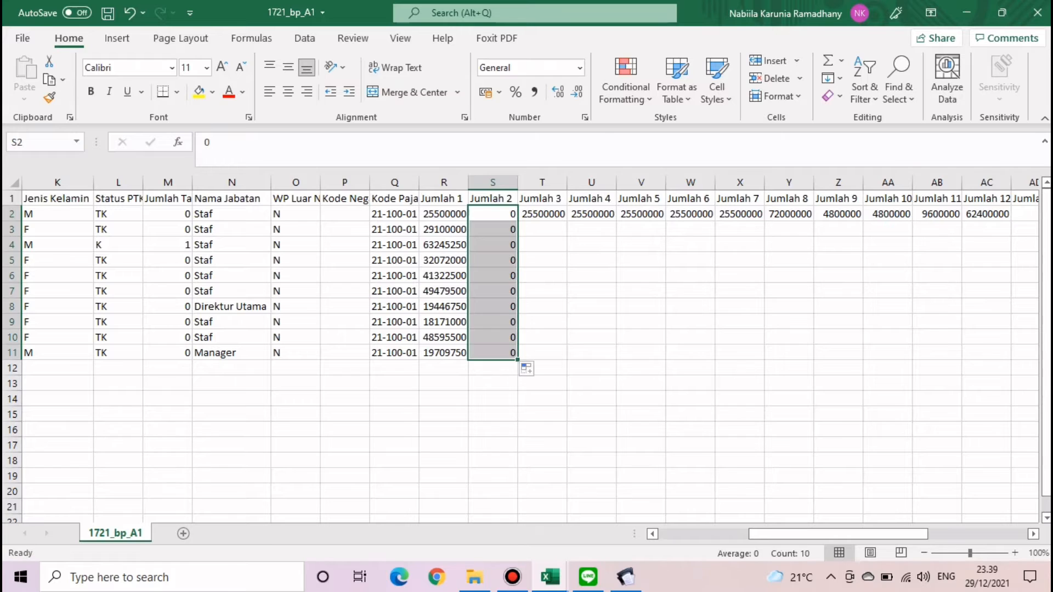
- Find the Total Tunjangan column's position in the Tunjangan sheet for the Jumlah 3 lookup
{"action": "left_click", "coordinate": [542, 214]}
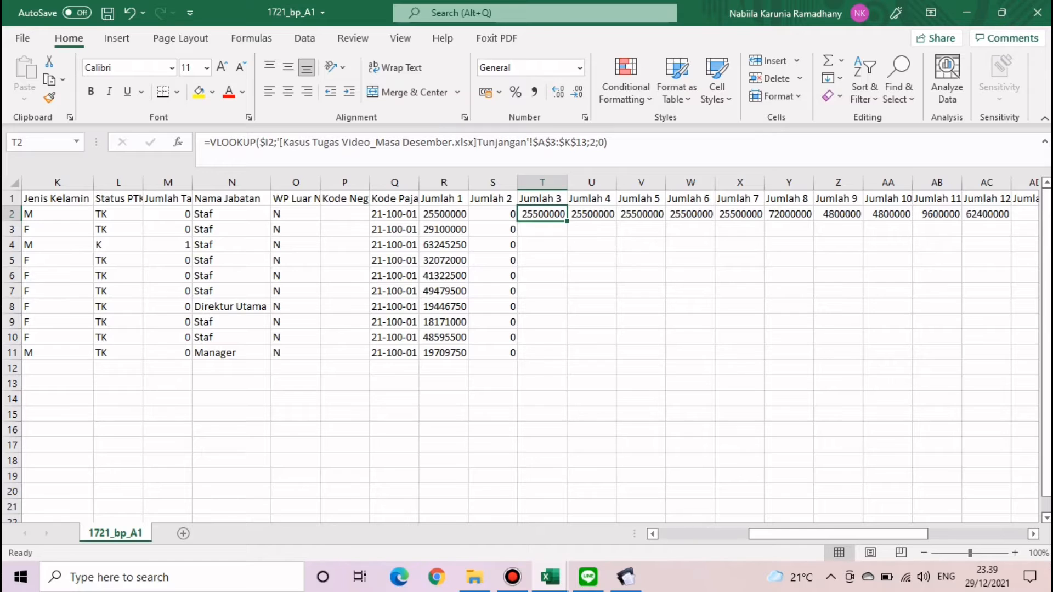
{"action": "key", "text": "F2"}
{"action": "mouse_move", "coordinate": [550, 577]}
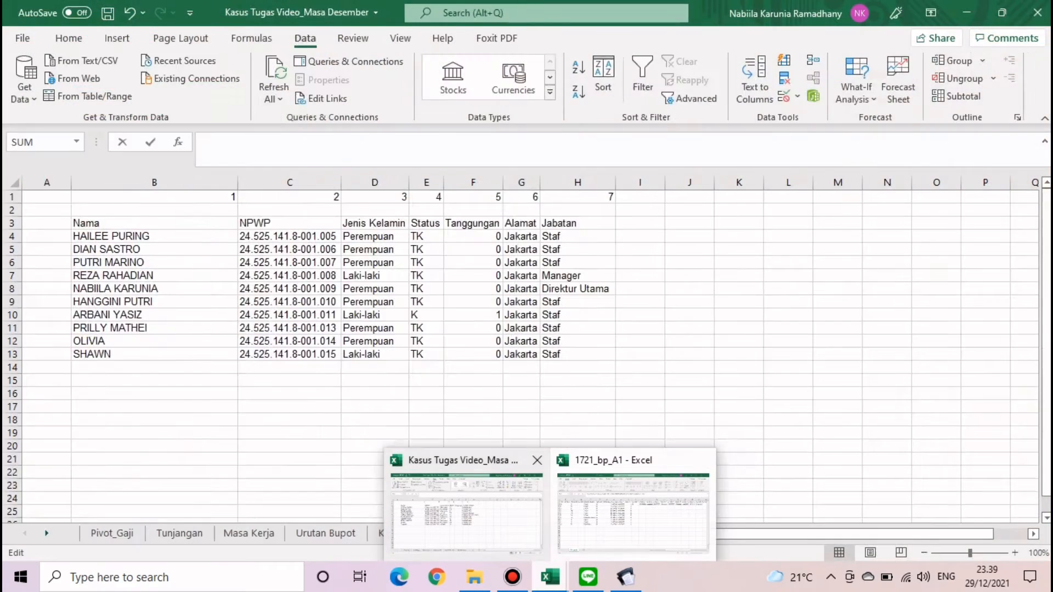
{"action": "left_click", "coordinate": [466, 511]}
{"action": "left_click", "coordinate": [179, 534]}
{"action": "key", "text": "ctrl+Return"}
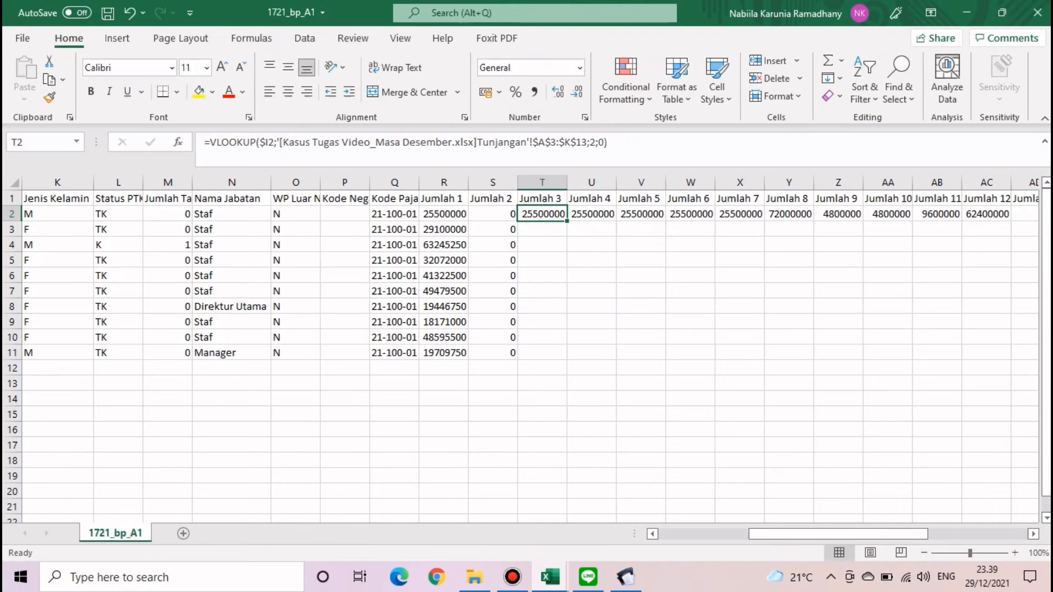
{"action": "left_click", "coordinate": [550, 577]}
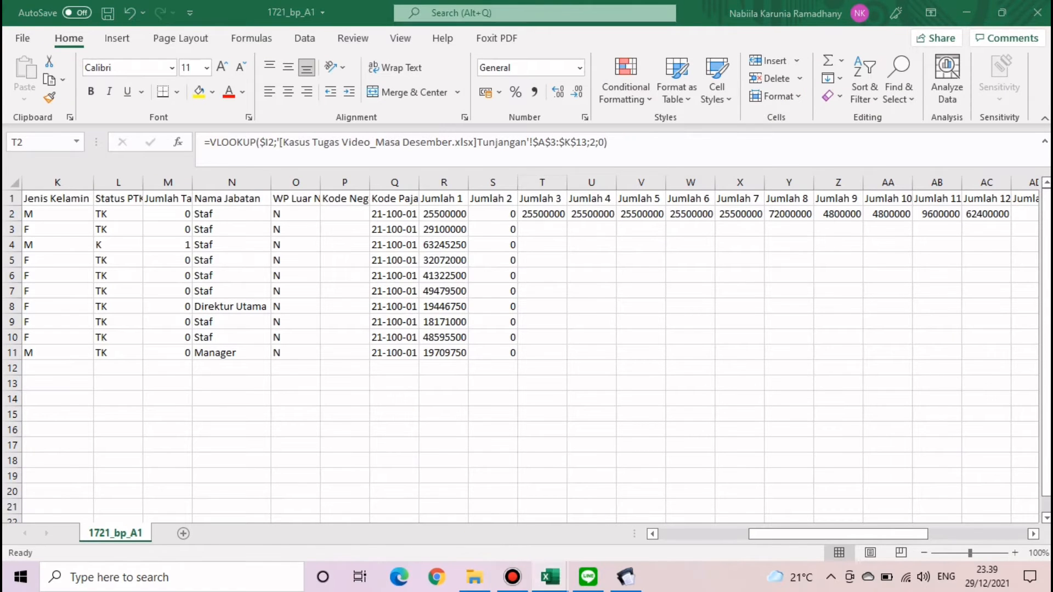
{"action": "left_click", "coordinate": [466, 511]}
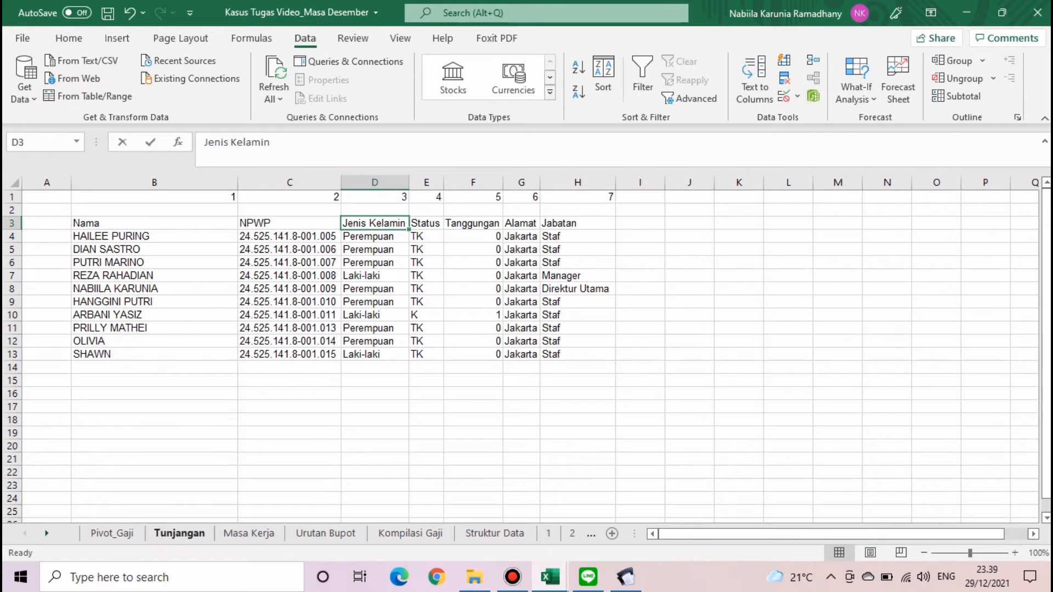
{"action": "left_click", "coordinate": [180, 533]}
{"action": "left_click", "coordinate": [947, 214]}
{"action": "left_click_drag", "start_coordinate": [947, 199], "coordinate": [947, 383]}
{"action": "left_click", "coordinate": [947, 445]}
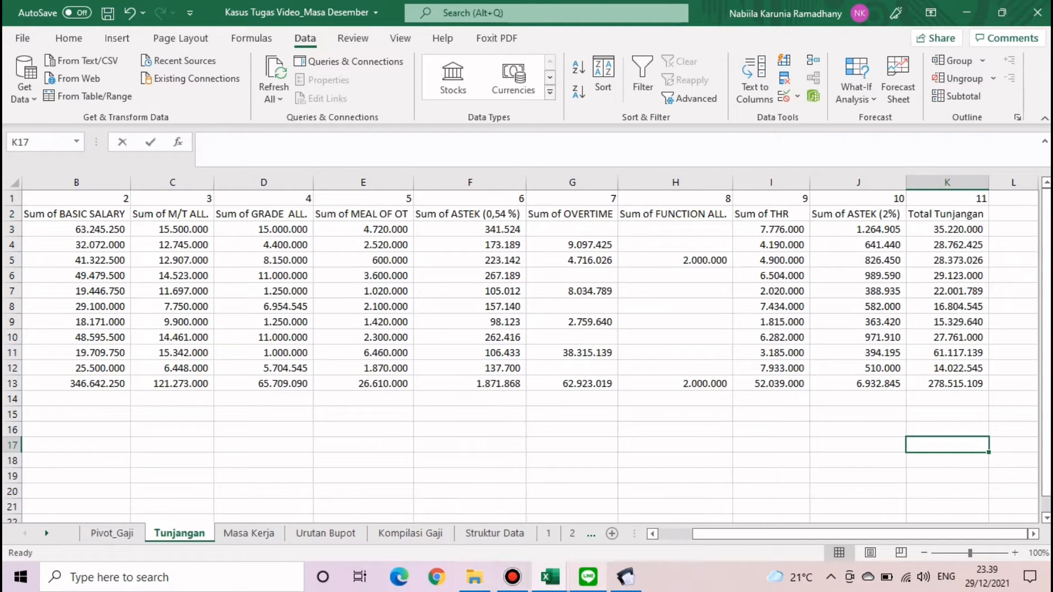
- Change the Jumlah 3 lookup column index to 11 and copy it down to row 11
{"action": "left_click", "coordinate": [550, 577]}
{"action": "left_click", "coordinate": [633, 513]}
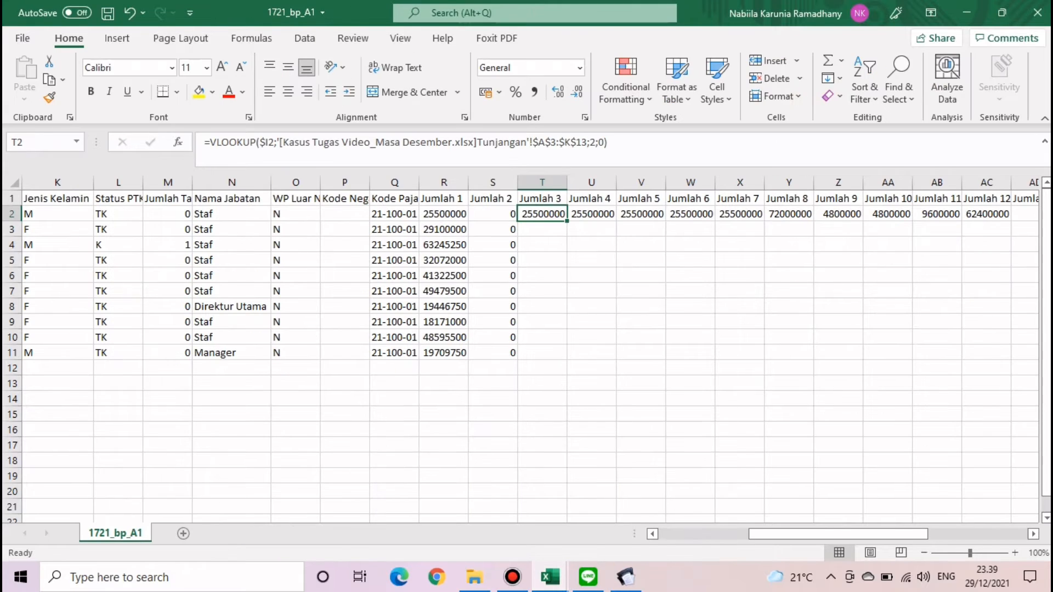
{"action": "left_click", "coordinate": [597, 142]}
{"action": "key", "text": "BackSpace"}
{"action": "type", "text": "11"}
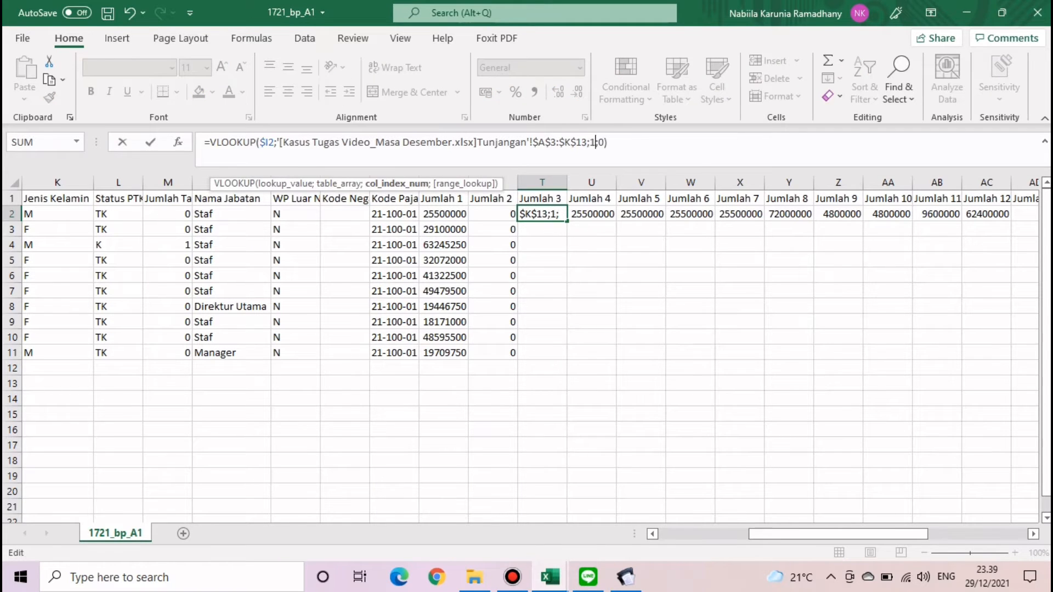
{"action": "key", "text": "Return"}
{"action": "left_click", "coordinate": [542, 214]}
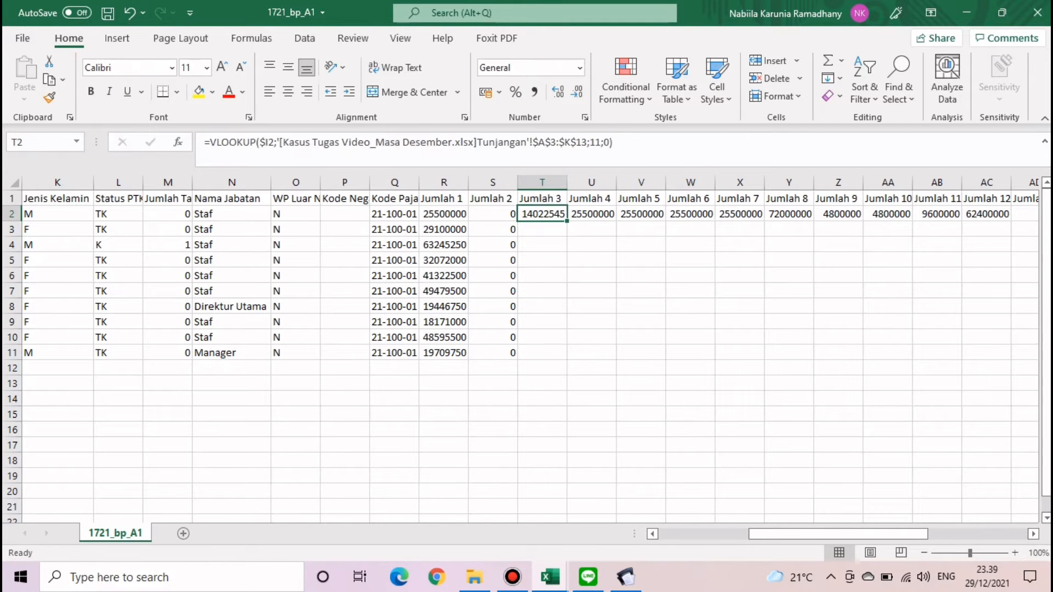
{"action": "double_click", "coordinate": [567, 221]}
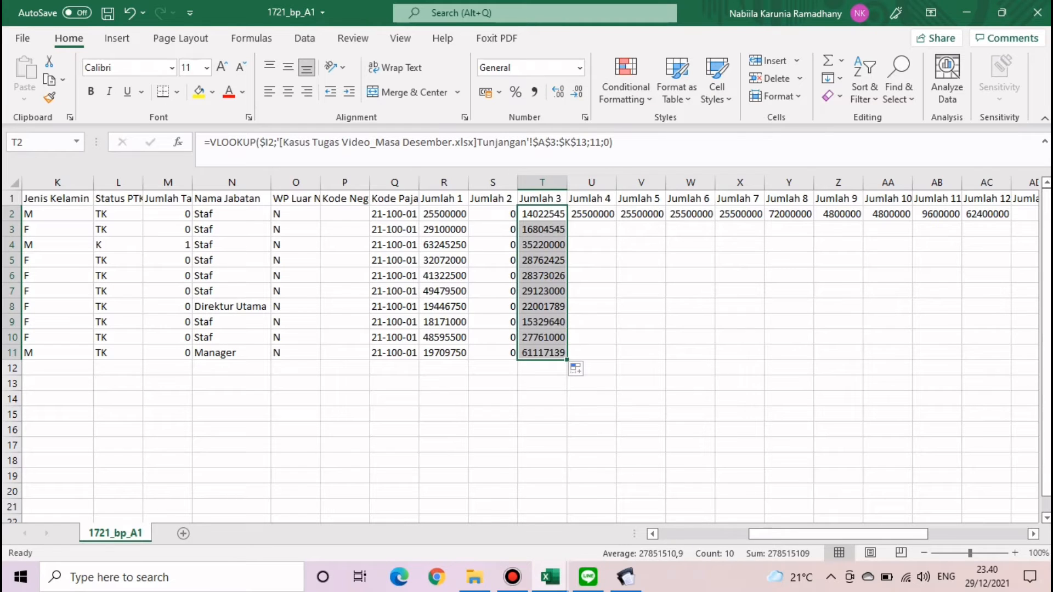
- Enter 0 in Jumlah 4 for row 2 and fill it down for all employees
{"action": "left_click", "coordinate": [591, 214]}
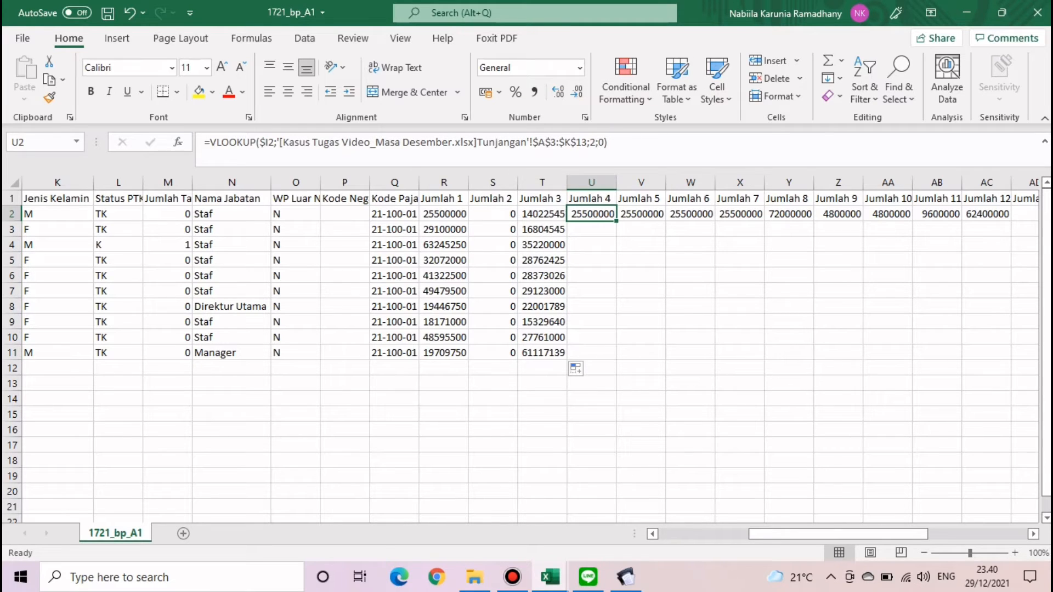
{"action": "type", "text": "0"}
{"action": "key", "text": "Return"}
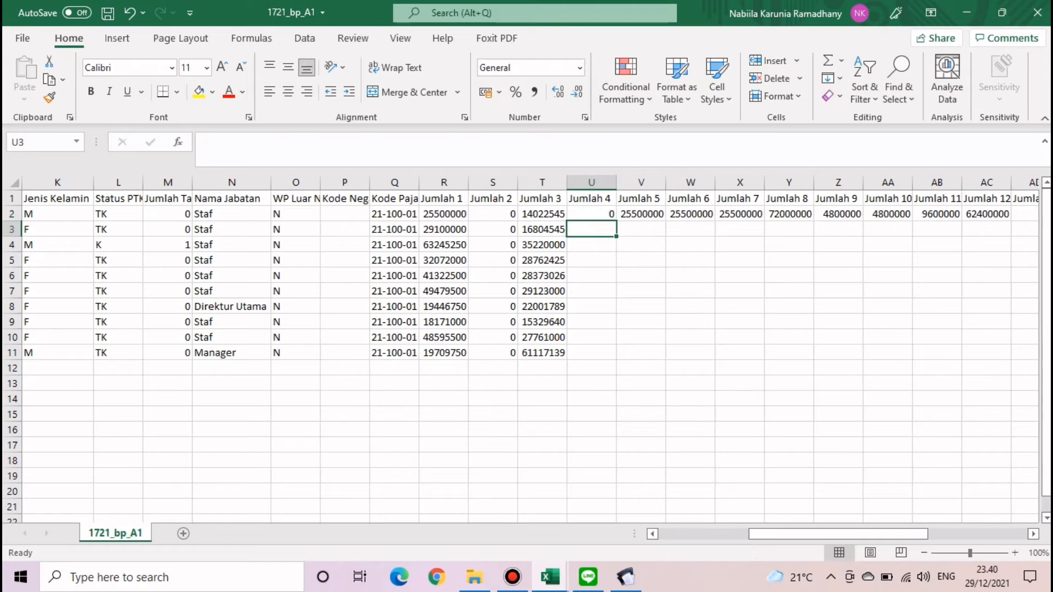
{"action": "left_click", "coordinate": [592, 213]}
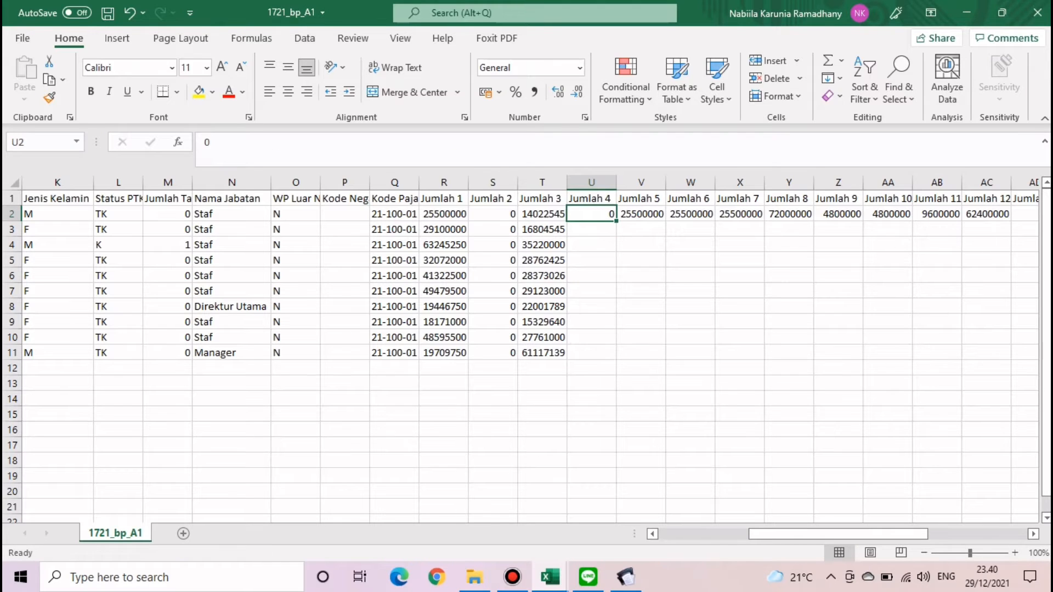
{"action": "double_click", "coordinate": [616, 221]}
{"action": "left_click", "coordinate": [641, 213]}
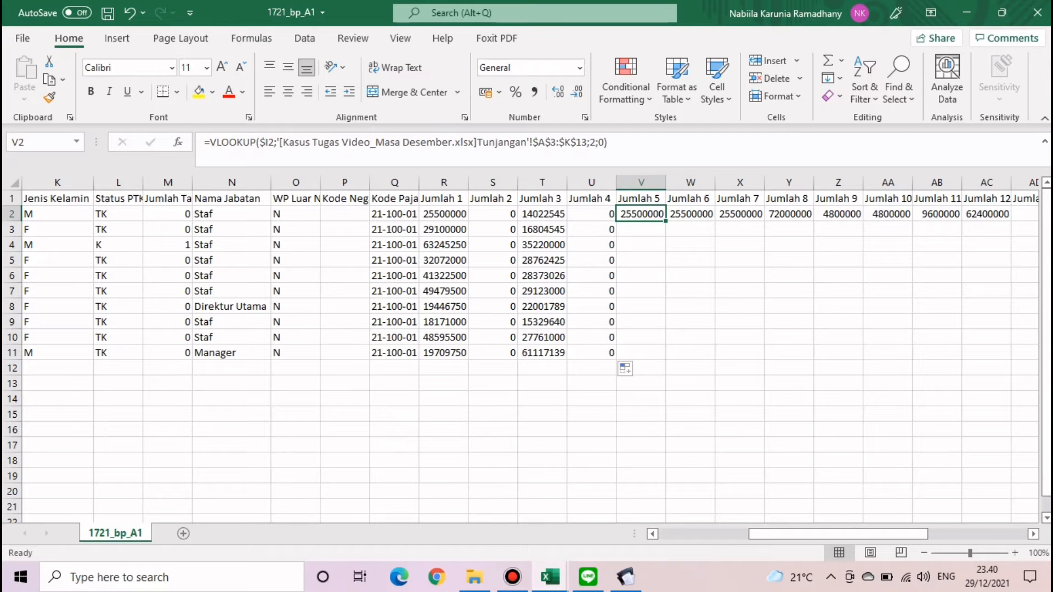
- Point the Jumlah 5 lookup at the ASTEK (0,54 %) column, index 6, and fill down
{"action": "mouse_move", "coordinate": [550, 577]}
{"action": "left_click", "coordinate": [464, 510]}
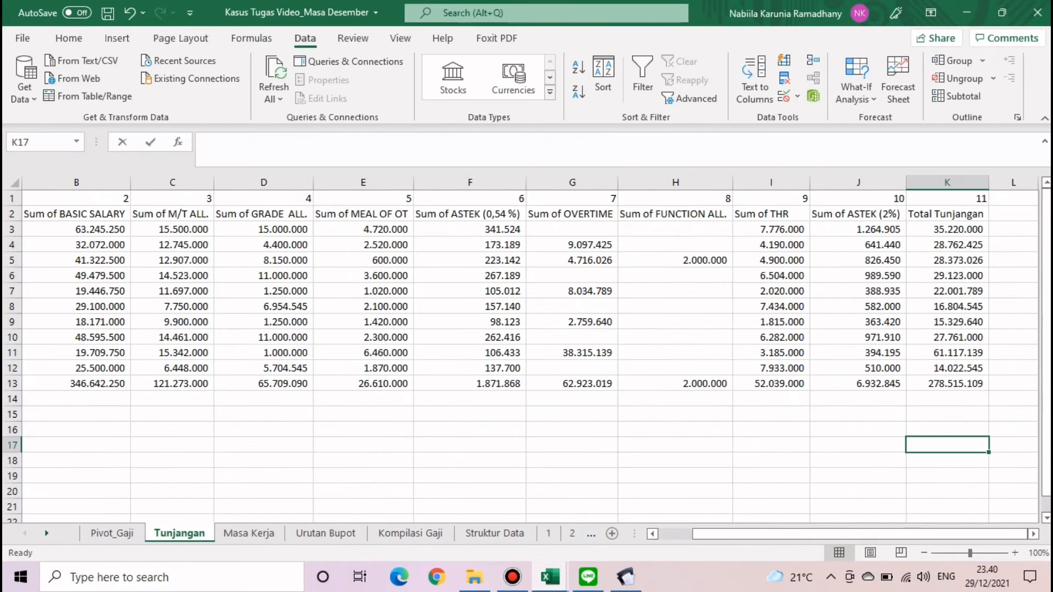
{"action": "left_click_drag", "start_coordinate": [470, 229], "coordinate": [470, 383]}
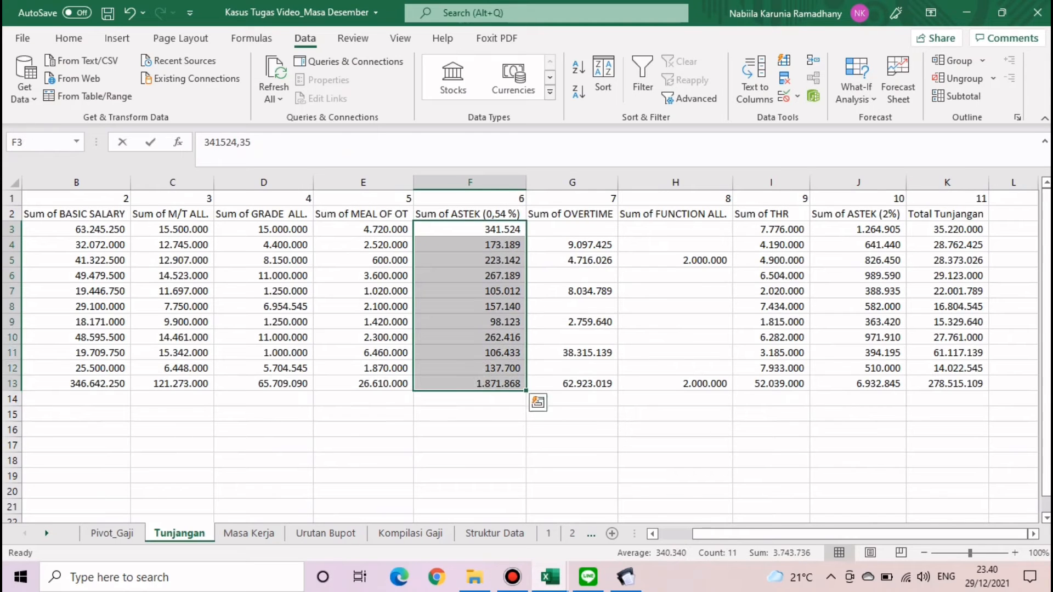
{"action": "left_click", "coordinate": [470, 199]}
{"action": "mouse_move", "coordinate": [550, 577]}
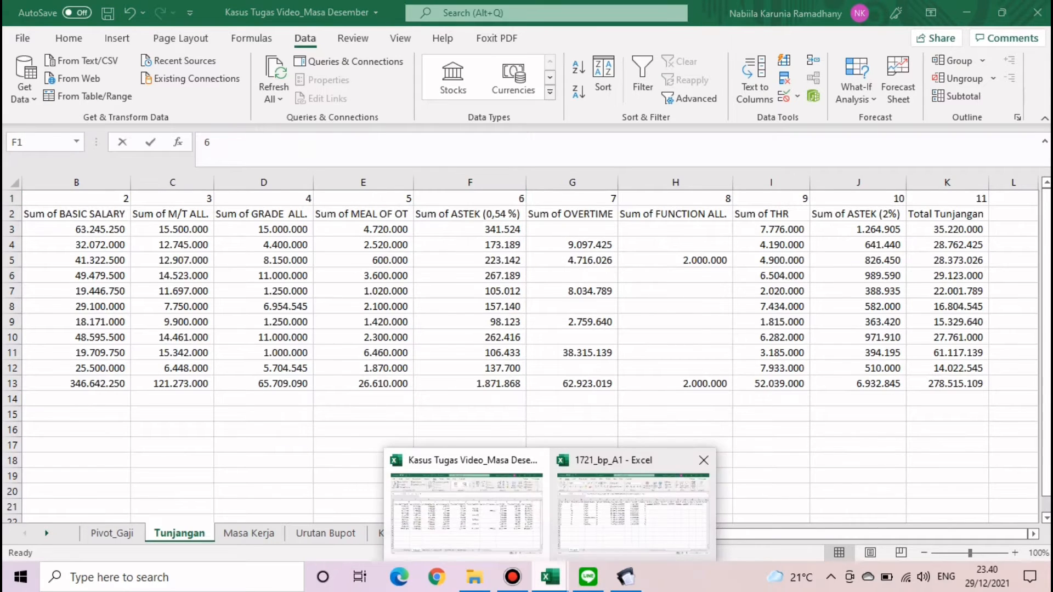
{"action": "left_click", "coordinate": [631, 494]}
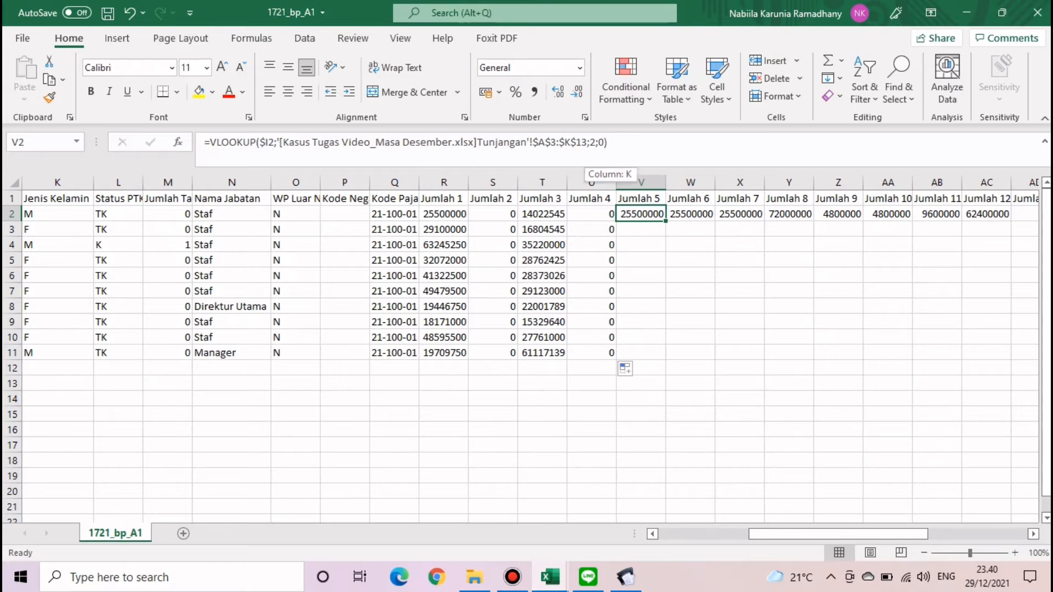
{"action": "left_click", "coordinate": [595, 143]}
{"action": "key", "text": "BackSpace"}
{"action": "type", "text": "6"}
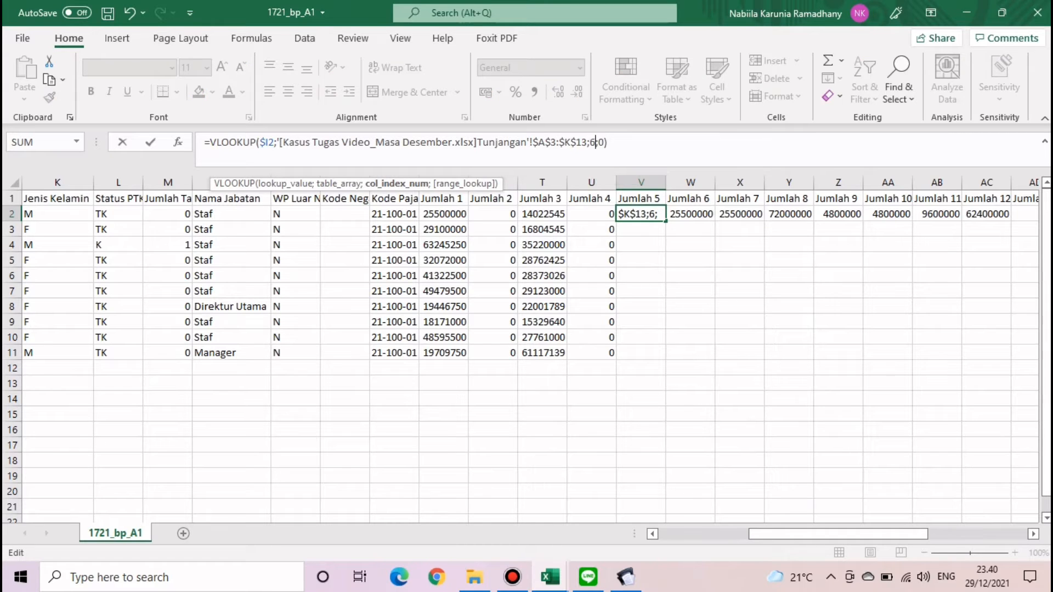
{"action": "key", "text": "Return"}
{"action": "left_click", "coordinate": [641, 214]}
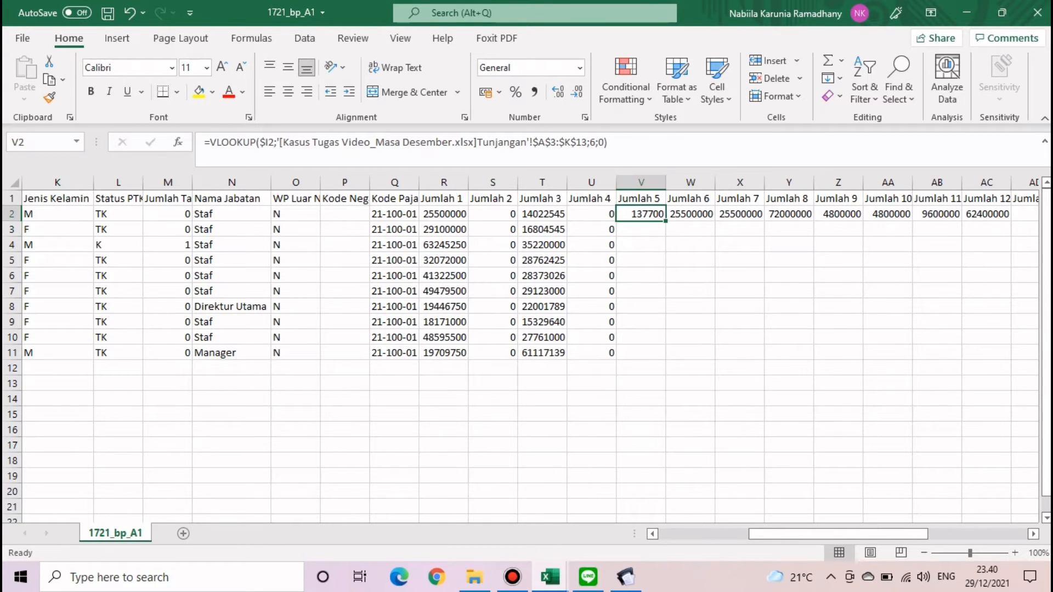
{"action": "double_click", "coordinate": [665, 222]}
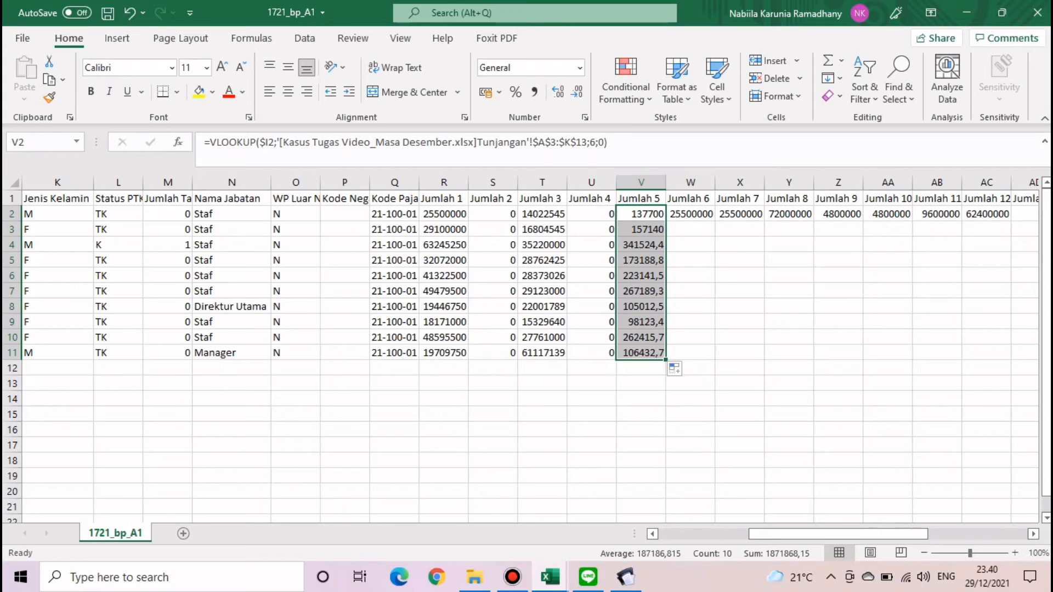
- Enter 0 in Jumlah 6 for row 2 and fill it down
{"action": "left_click", "coordinate": [690, 214]}
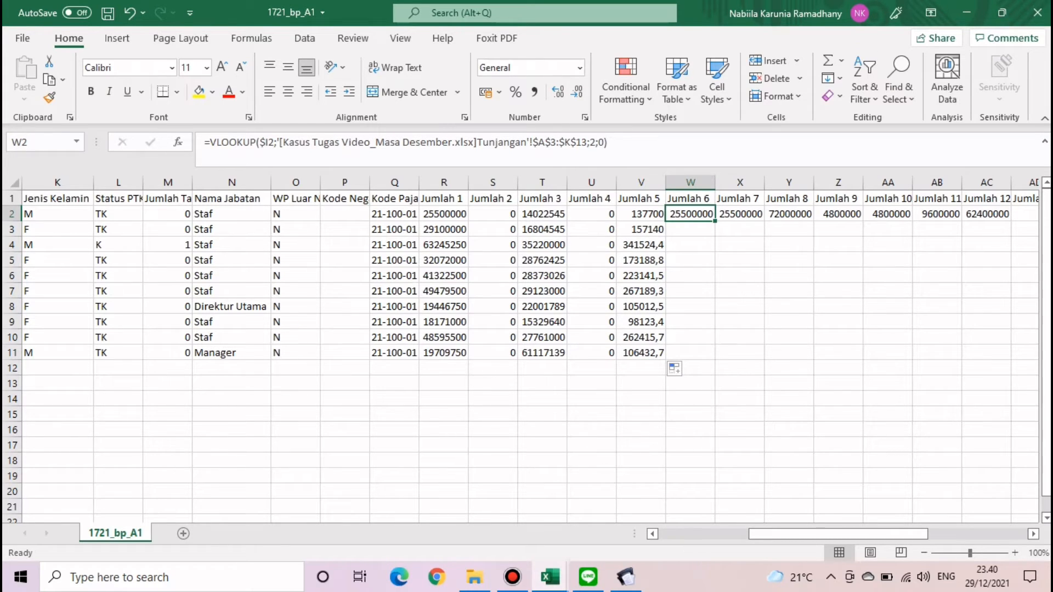
{"action": "type", "text": "0"}
{"action": "key", "text": "Return"}
{"action": "left_click", "coordinate": [690, 214]}
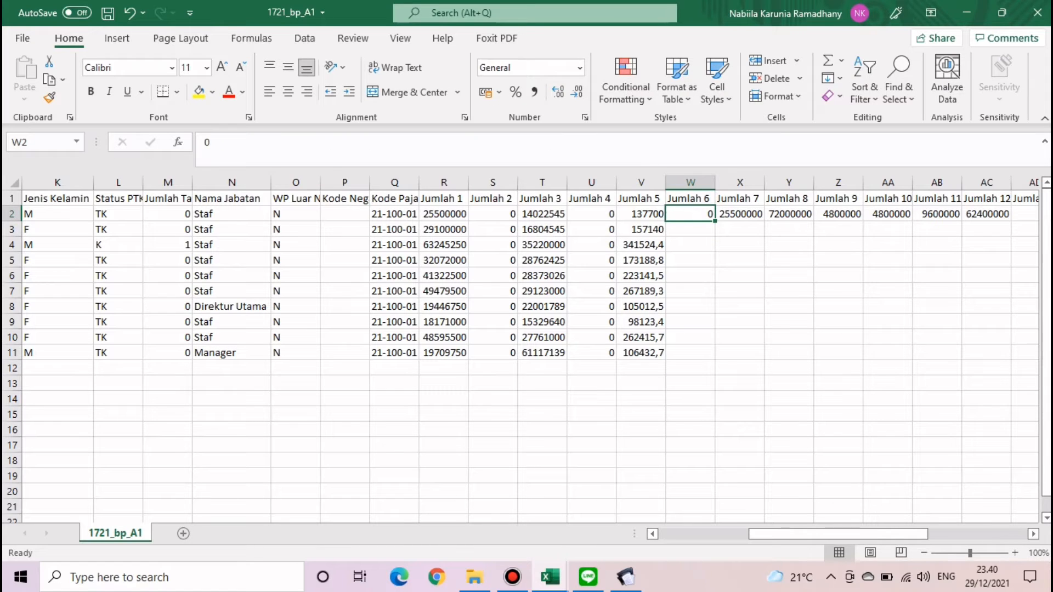
{"action": "double_click", "coordinate": [715, 221]}
- Check the THR column's position in the Tunjangan sheet for the Jumlah 7 lookup
{"action": "left_click", "coordinate": [740, 214]}
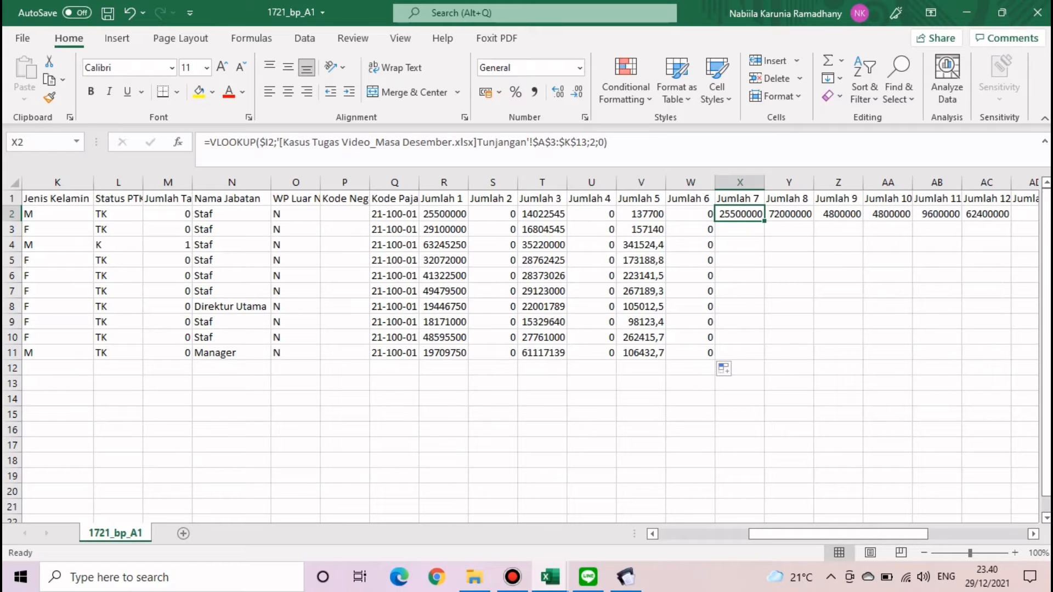
{"action": "left_click", "coordinate": [550, 577]}
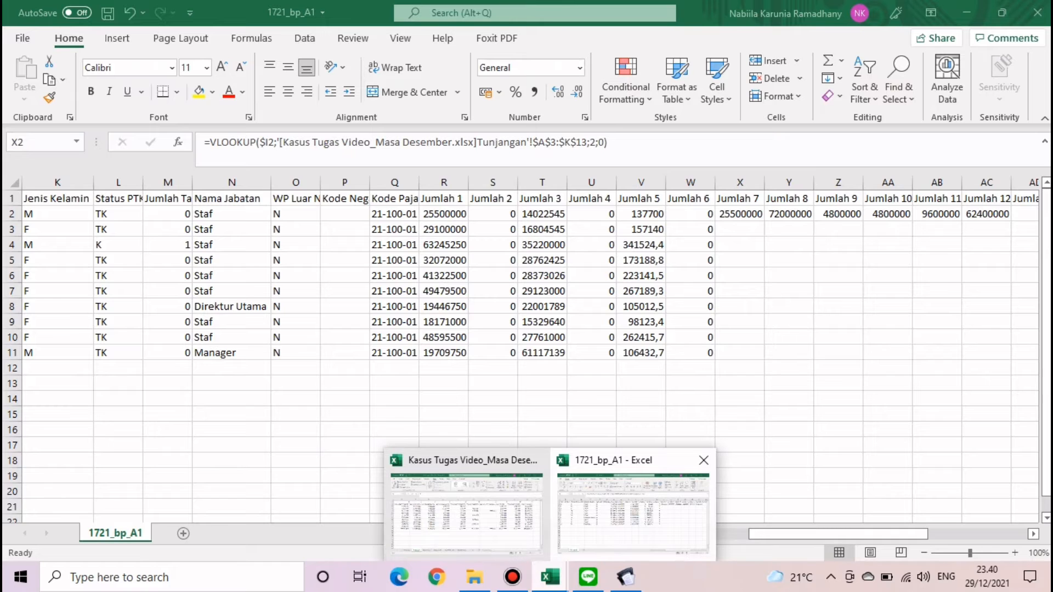
{"action": "mouse_move", "coordinate": [466, 505]}
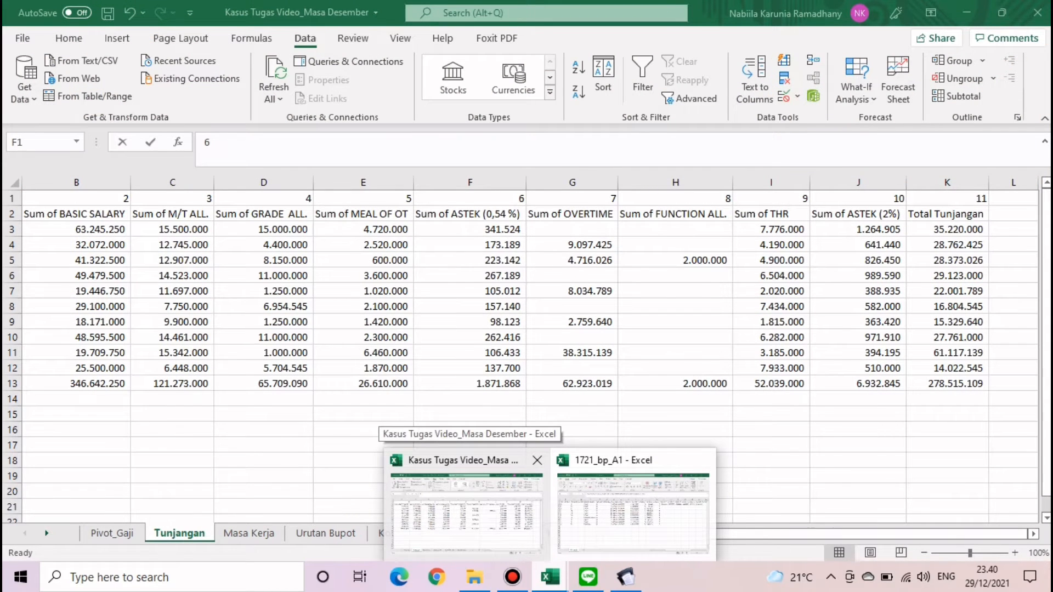
{"action": "left_click", "coordinate": [466, 505]}
{"action": "left_click_drag", "start_coordinate": [771, 198], "coordinate": [773, 384]}
{"action": "left_click", "coordinate": [771, 430]}
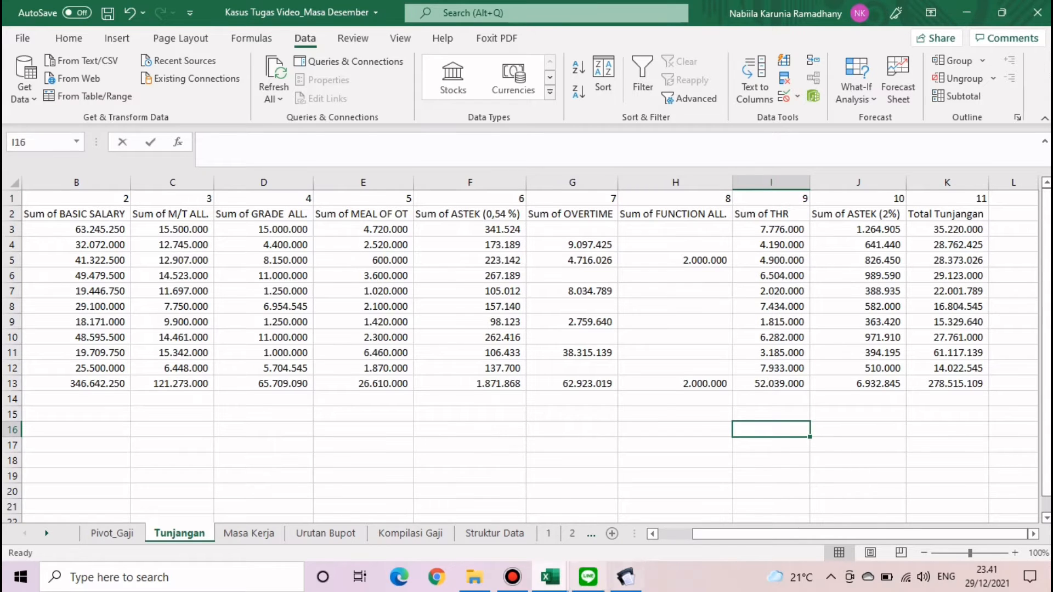
{"action": "mouse_move", "coordinate": [550, 577]}
{"action": "left_click", "coordinate": [631, 505]}
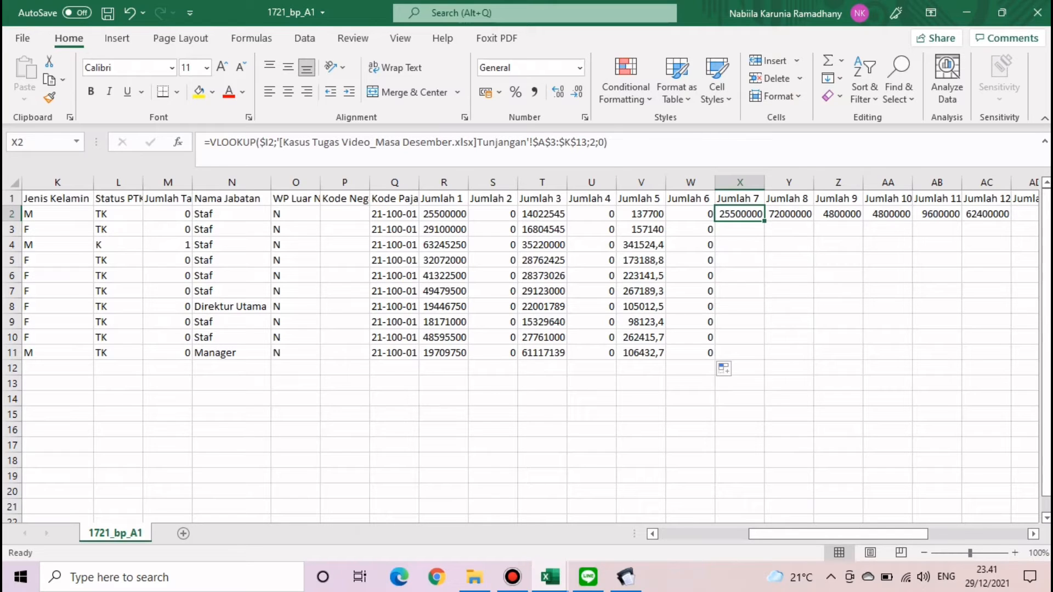
- Change the Jumlah 7 lookup column index to 9 and copy it down to row 11
{"action": "left_click", "coordinate": [595, 142]}
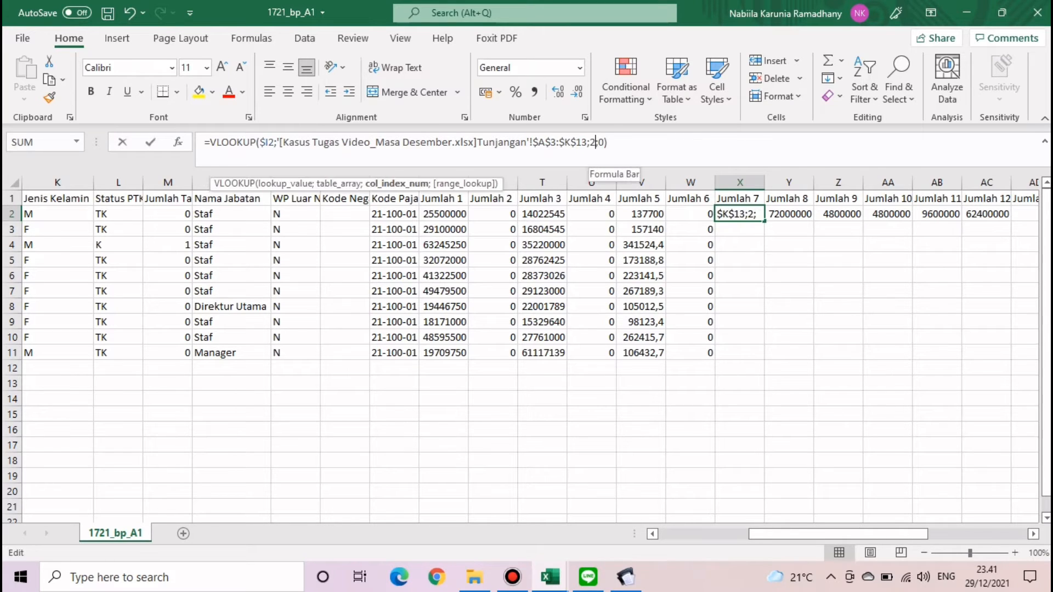
{"action": "key", "text": "BackSpace"}
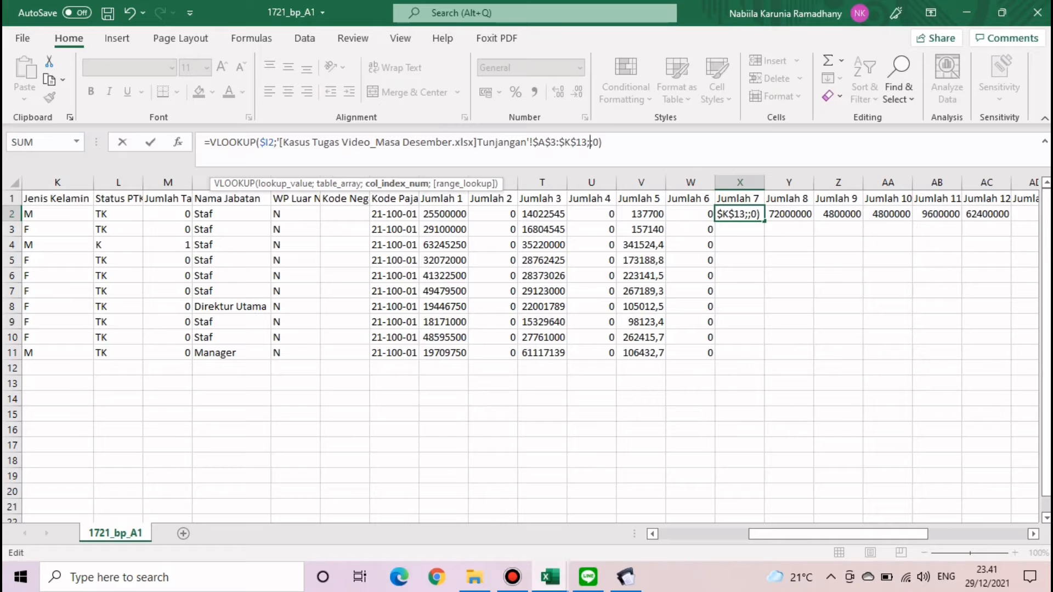
{"action": "type", "text": "9"}
{"action": "key", "text": "Return"}
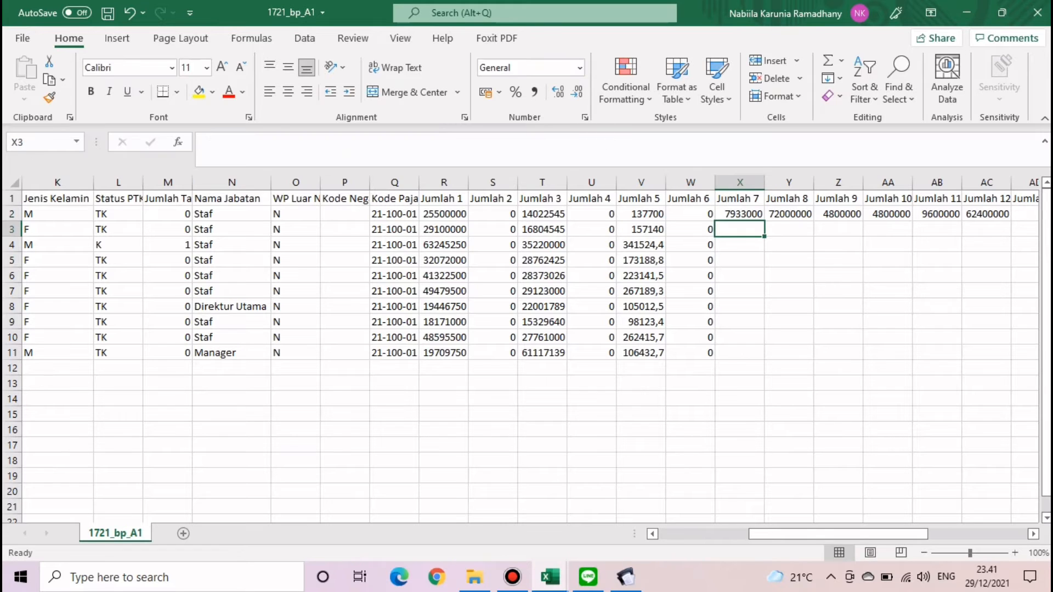
{"action": "left_click", "coordinate": [740, 215]}
{"action": "double_click", "coordinate": [764, 221]}
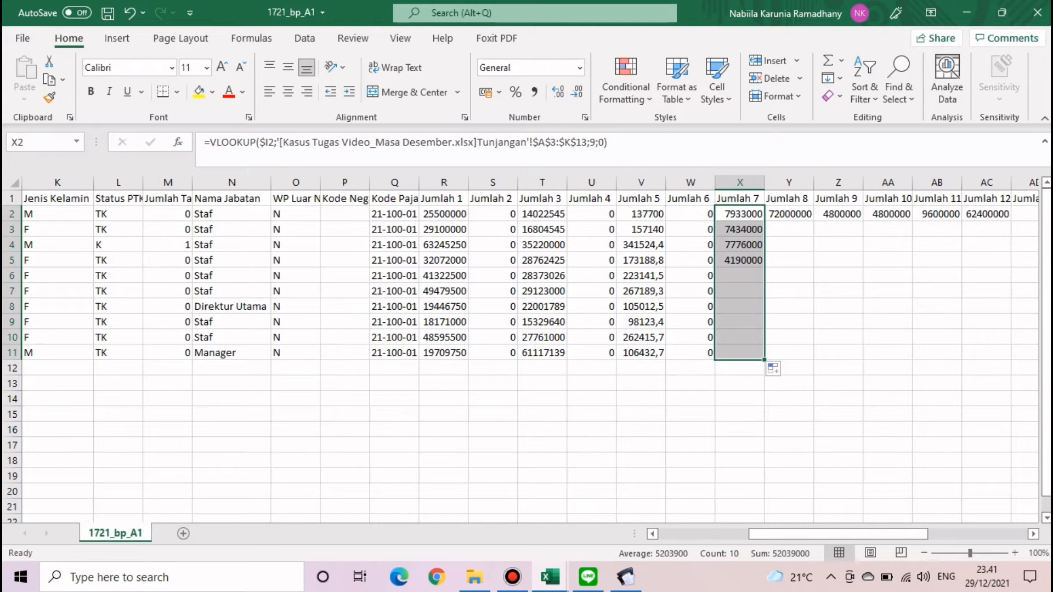
{"action": "left_click", "coordinate": [789, 229]}
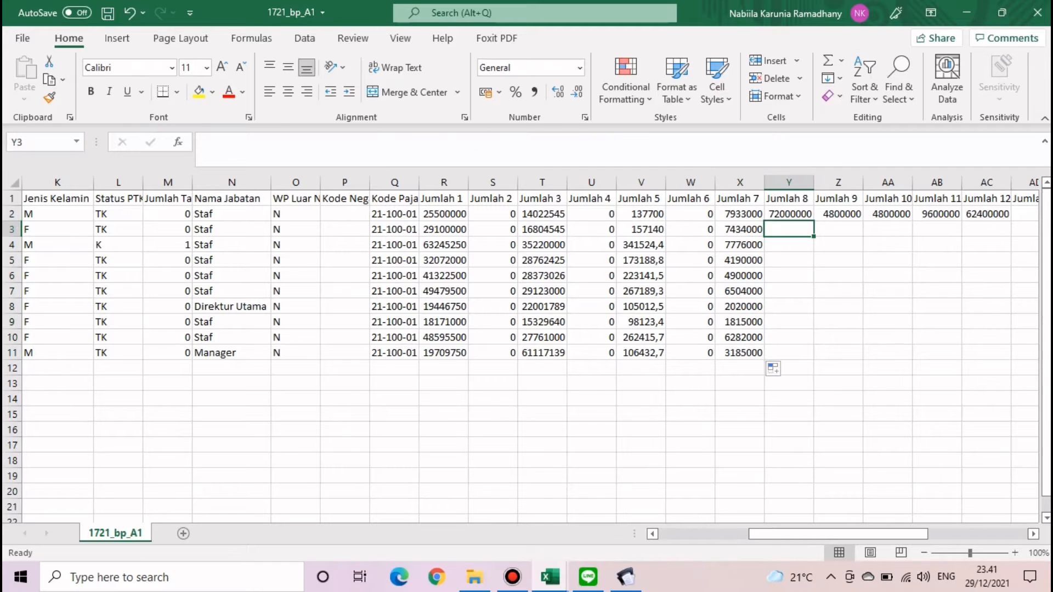
{"action": "left_click", "coordinate": [789, 215]}
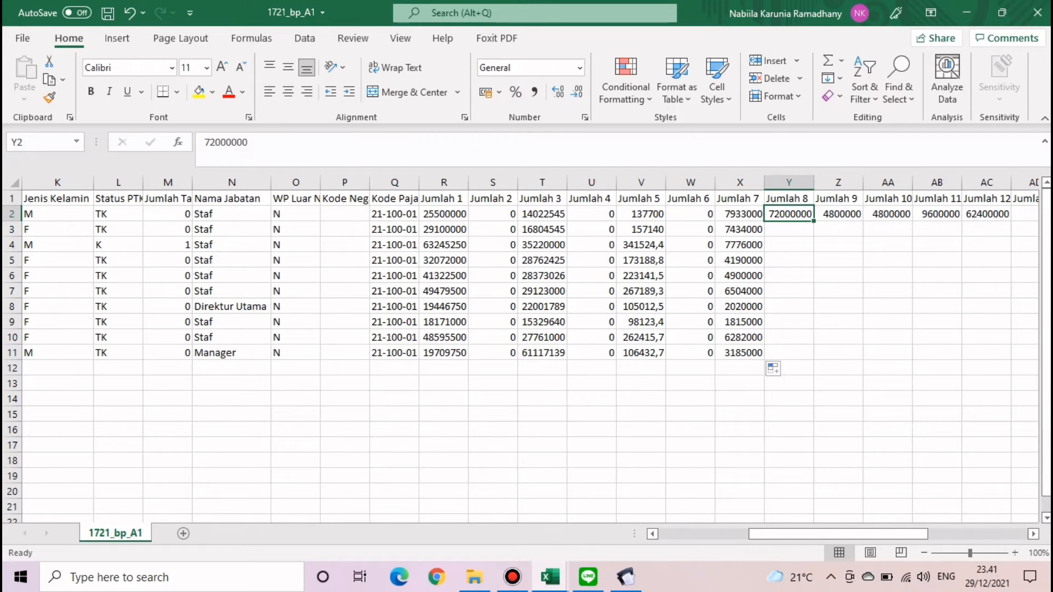
- Enter a SUM formula in Y2 totalling Jumlah 1 through Jumlah 7 for row 2
{"action": "double_click", "coordinate": [225, 142]}
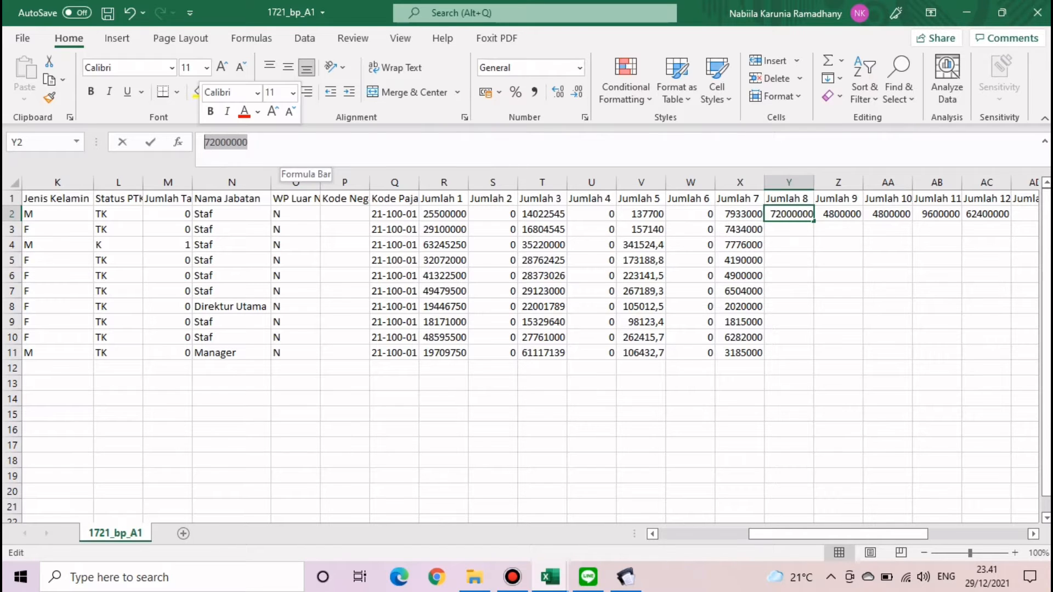
{"action": "type", "text": "=sum"}
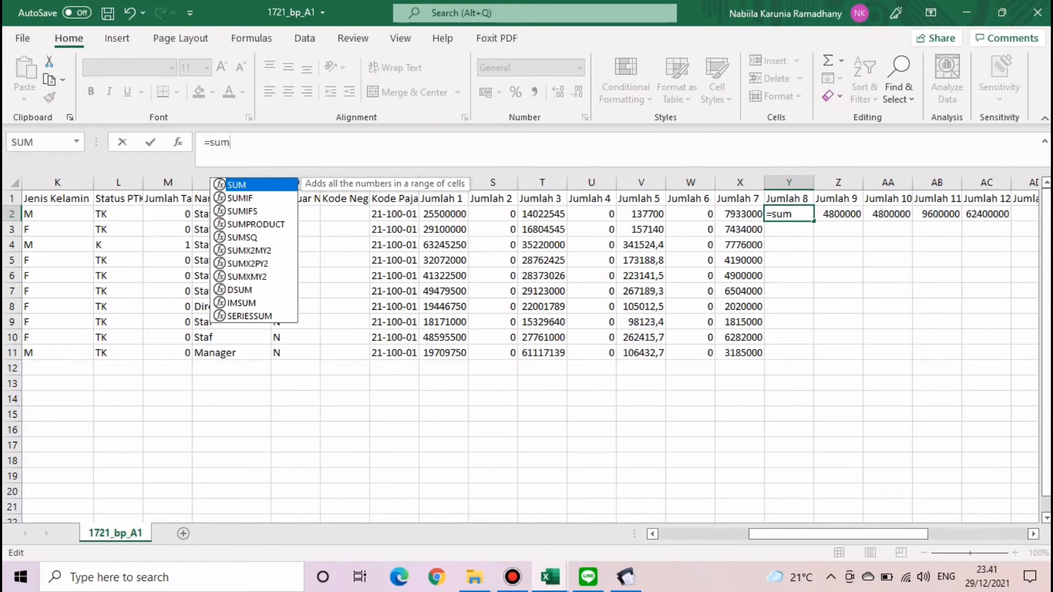
{"action": "type", "text": "("}
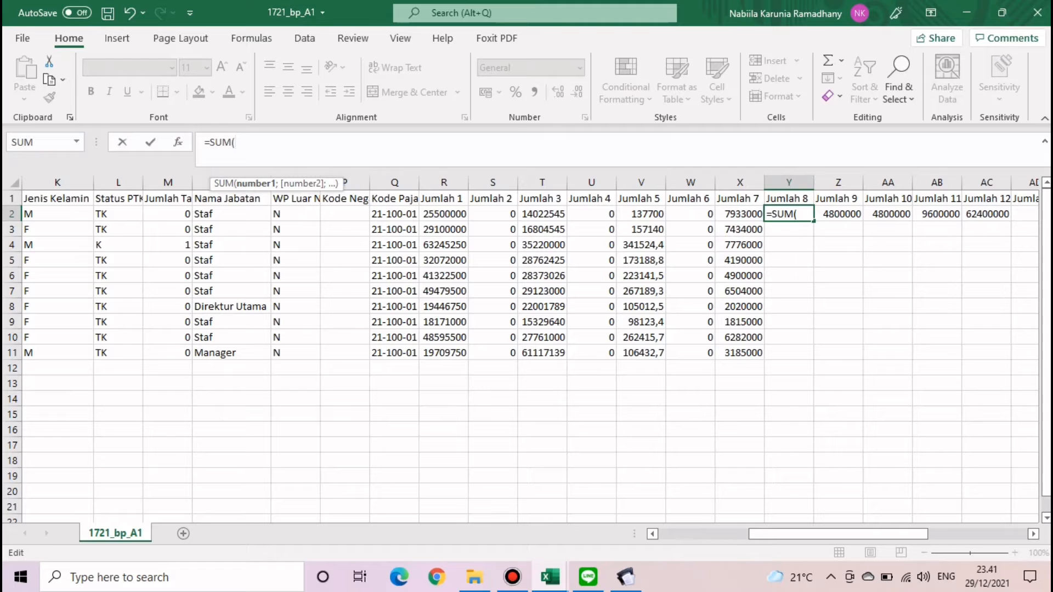
{"action": "left_click_drag", "start_coordinate": [441, 214], "coordinate": [757, 218]}
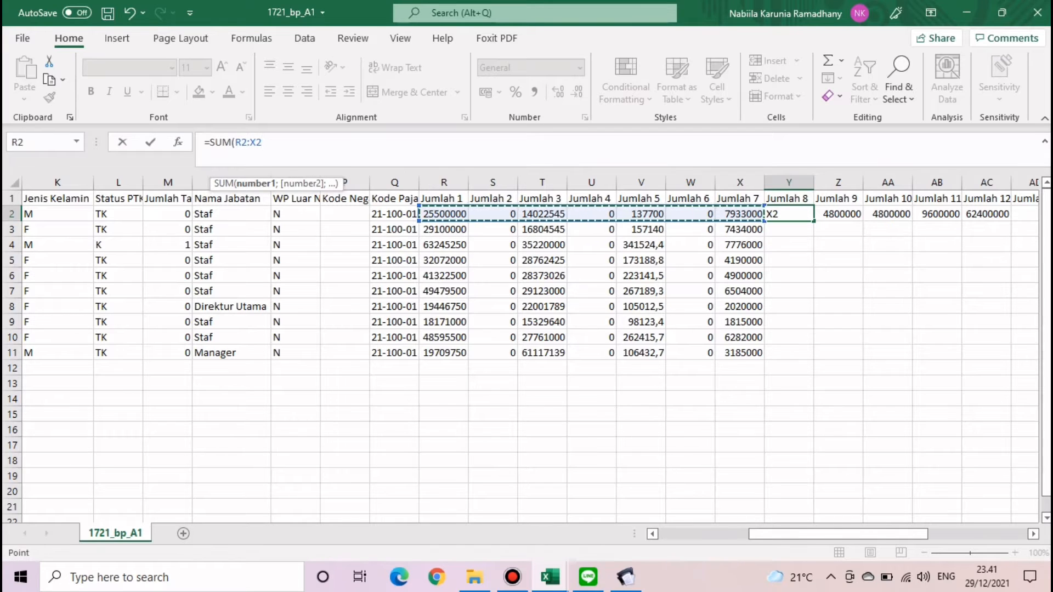
{"action": "type", "text": ")"}
{"action": "key", "text": "Return"}
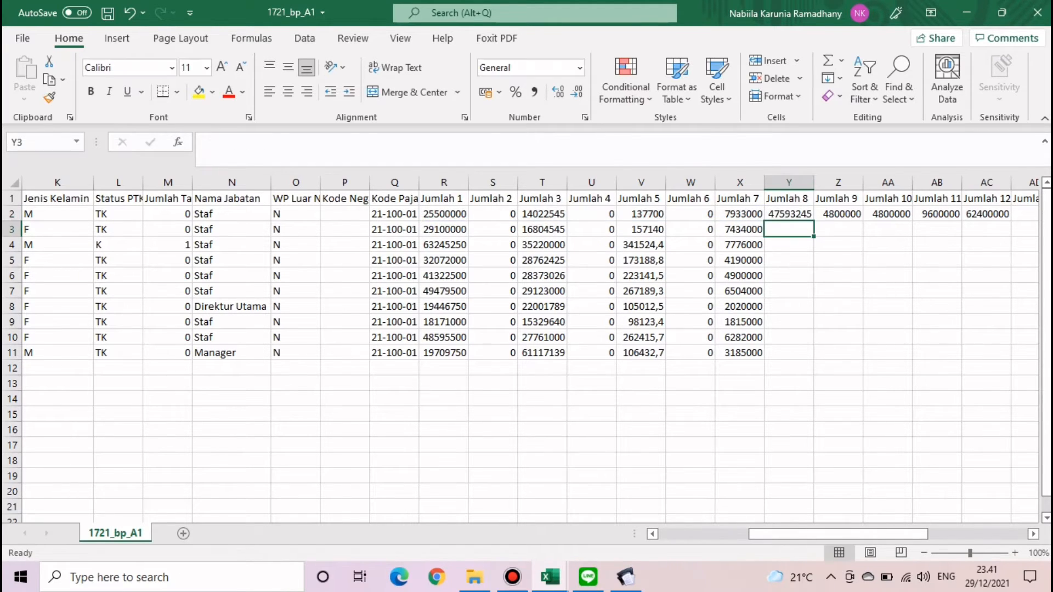
{"action": "key", "text": "Up"}
- Copy the Jumlah 8 total down to row 11 and autofit column Y
{"action": "left_click_drag", "start_coordinate": [814, 220], "coordinate": [815, 356]}
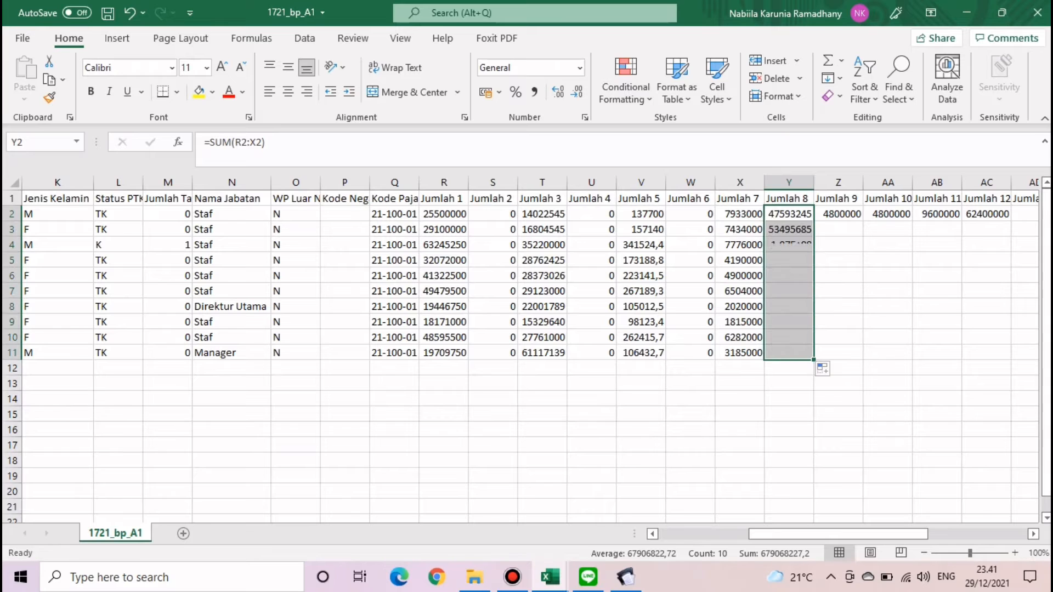
{"action": "double_click", "coordinate": [814, 182]}
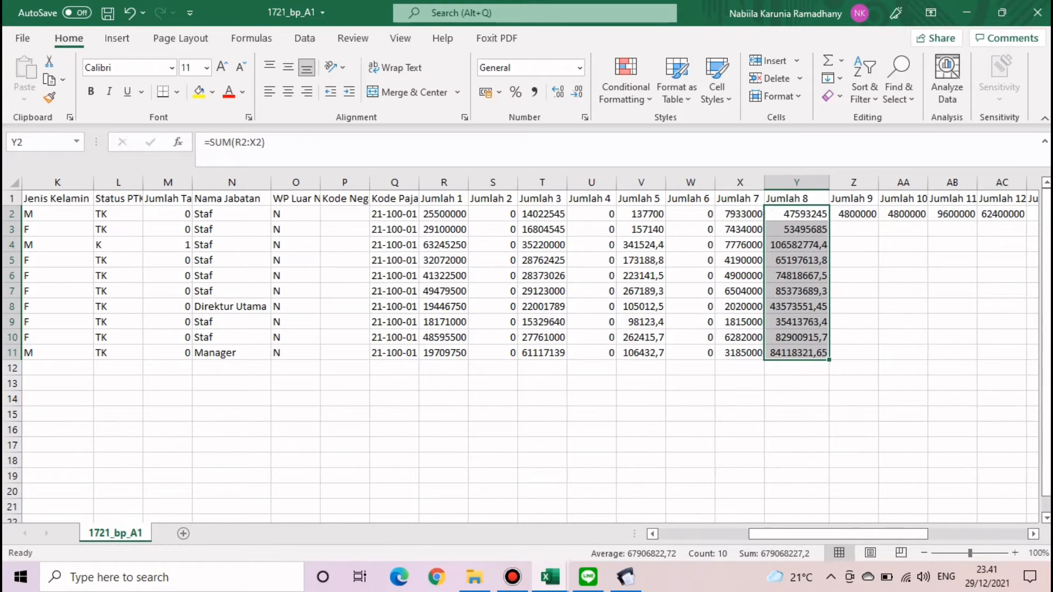
{"action": "left_click", "coordinate": [854, 275]}
{"action": "scroll", "coordinate": [530, 349], "scroll_direction": "right", "scroll_amount": 6}
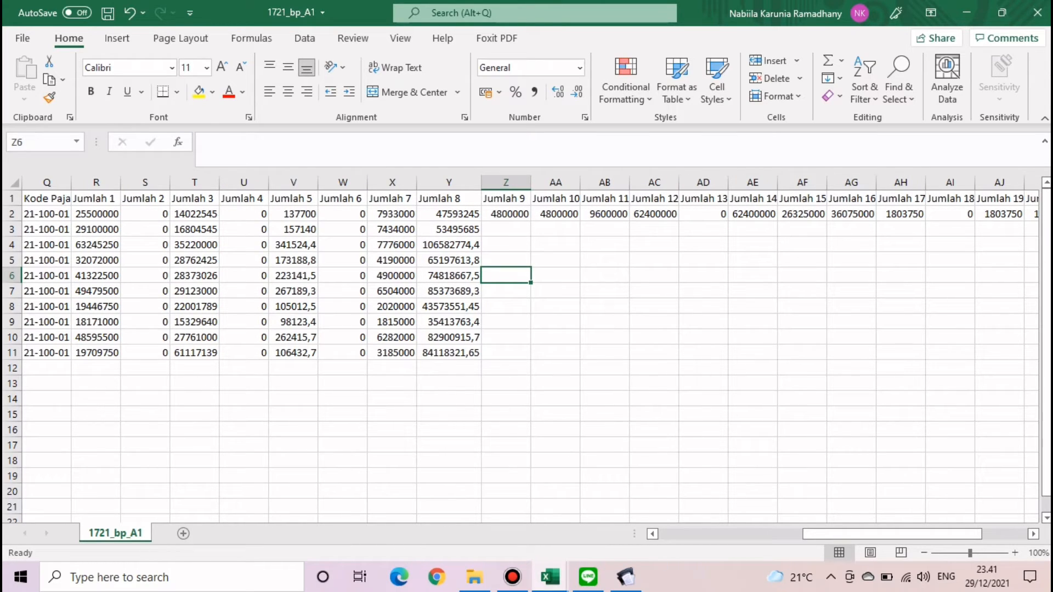
{"action": "left_click", "coordinate": [505, 214]}
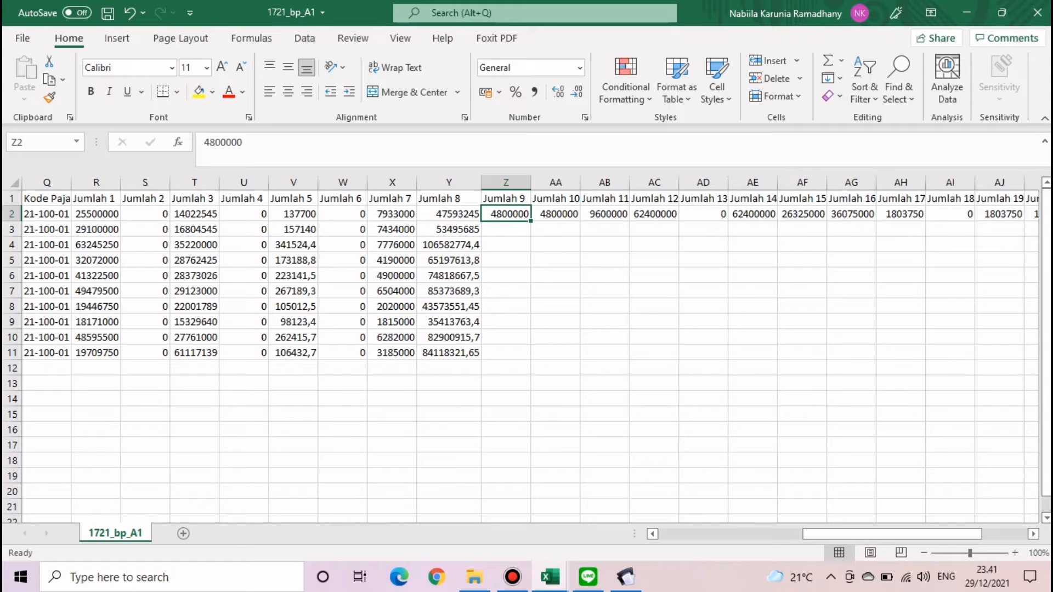
- Copy the saved Bijab IF formula from the LINE chat
{"action": "left_click", "coordinate": [587, 577]}
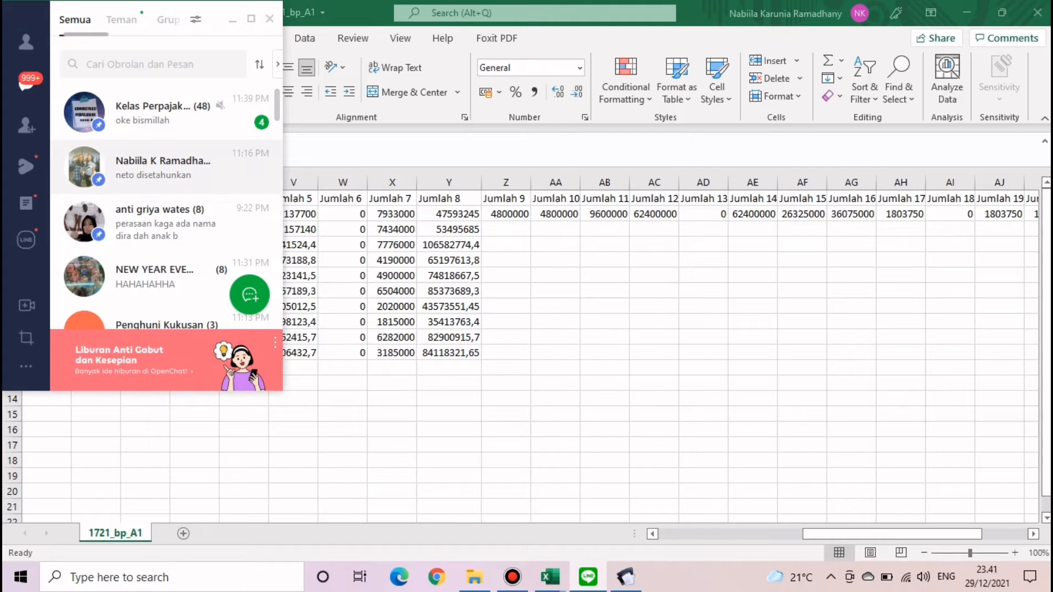
{"action": "left_click", "coordinate": [164, 167]}
{"action": "scroll", "coordinate": [439, 247], "scroll_direction": "up", "scroll_amount": 5}
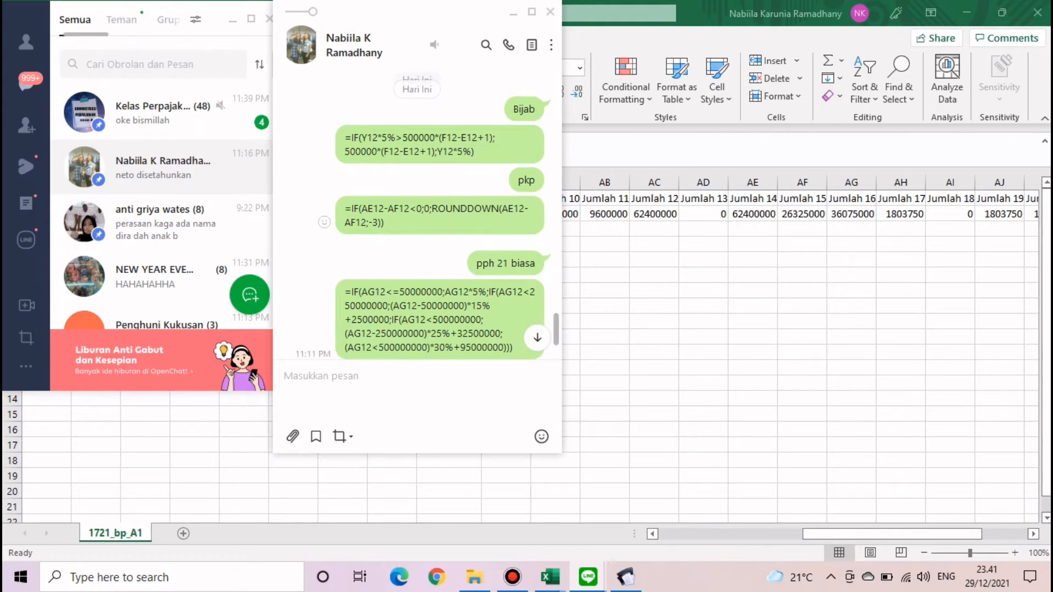
{"action": "scroll", "coordinate": [416, 219], "scroll_direction": "up", "scroll_amount": 2}
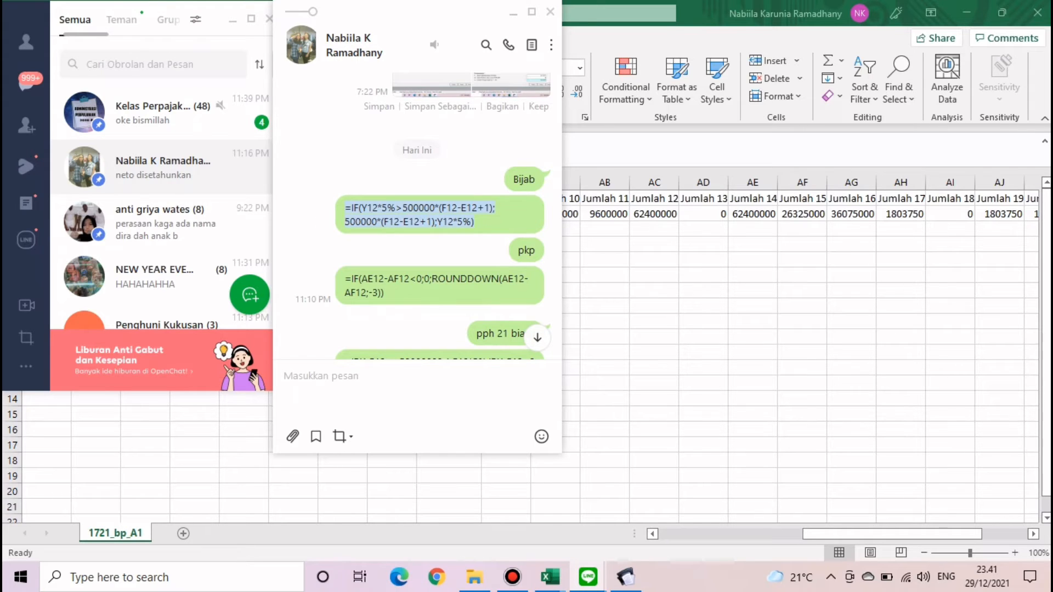
{"action": "left_click", "coordinate": [550, 12]}
- Paste the IF formula into Z2 and mark its Y12 reference for replacement
{"action": "left_click", "coordinate": [233, 20]}
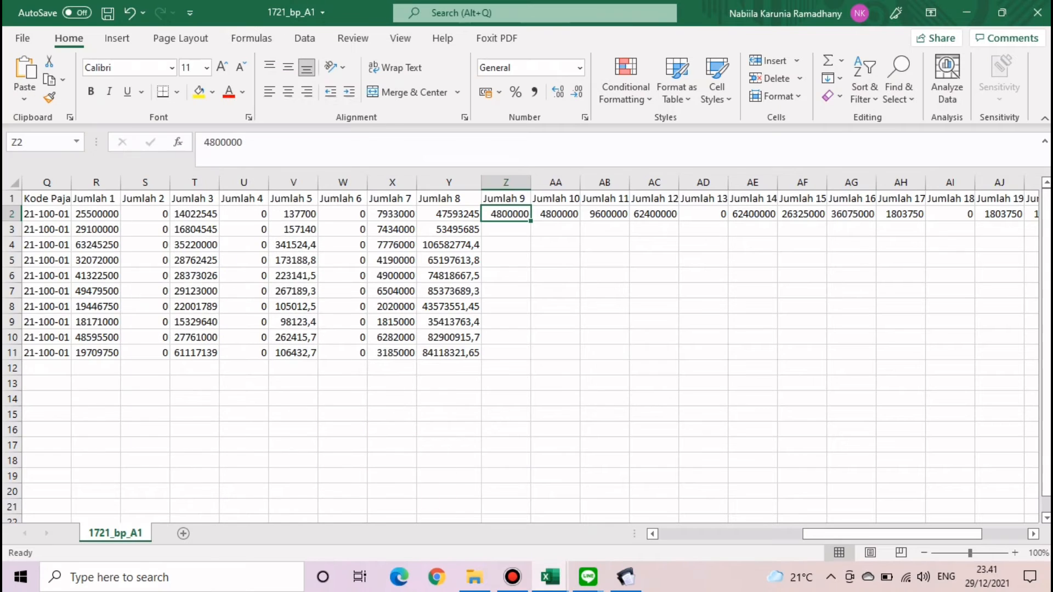
{"action": "double_click", "coordinate": [223, 142]}
{"action": "type", "text": "=IF(Y12*5%>500000*(F12-E12+1);500000*(F12-E12+1);Y12*5%)"}
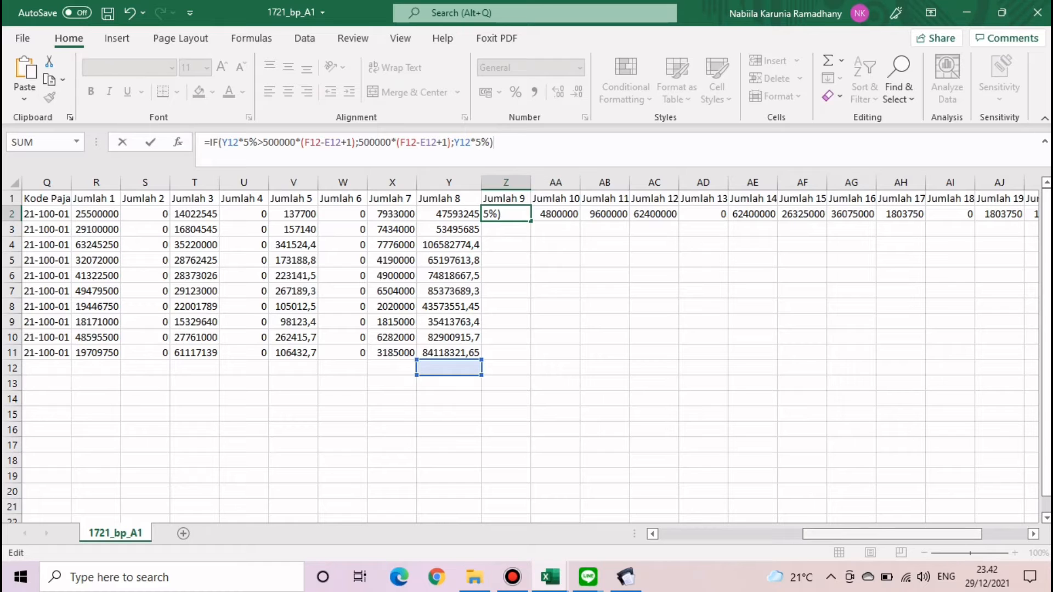
{"action": "left_click_drag", "start_coordinate": [891, 534], "coordinate": [835, 534]}
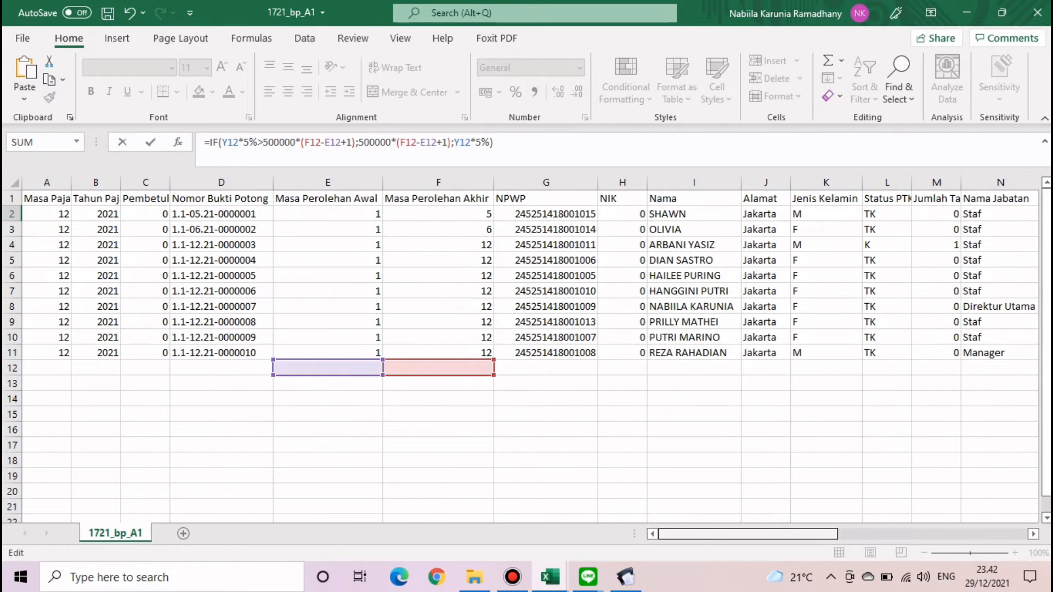
{"action": "scroll", "coordinate": [530, 351], "scroll_direction": "right", "scroll_amount": 1}
{"action": "scroll", "coordinate": [531, 351], "scroll_direction": "right", "scroll_amount": 8}
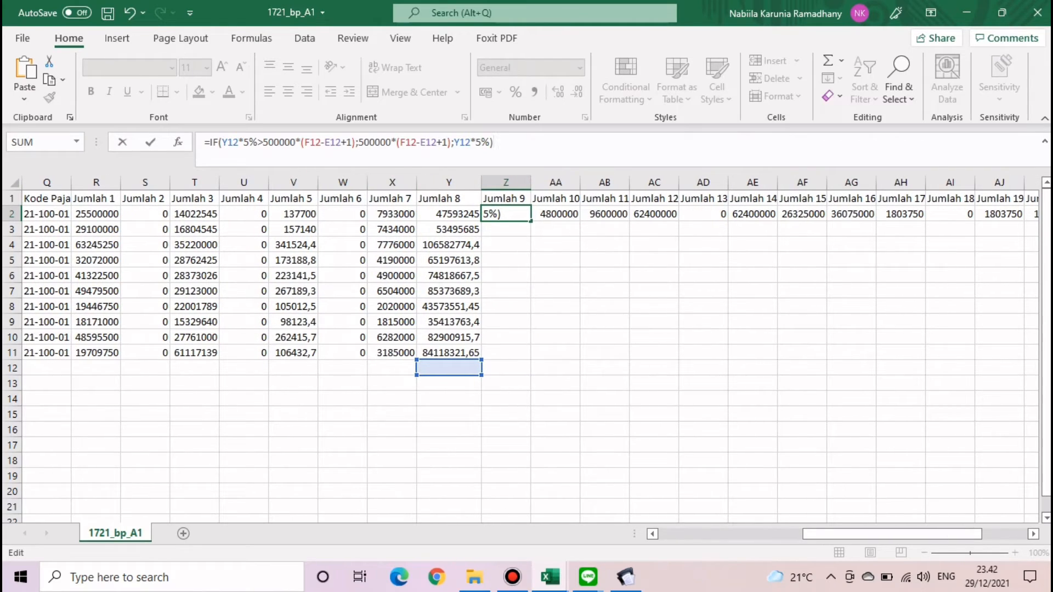
{"action": "left_click_drag", "start_coordinate": [238, 142], "coordinate": [222, 142]}
- Change the Y12, F12 and E12 references in Z2's formula to Y2, F2 and E2
{"action": "left_click", "coordinate": [449, 214]}
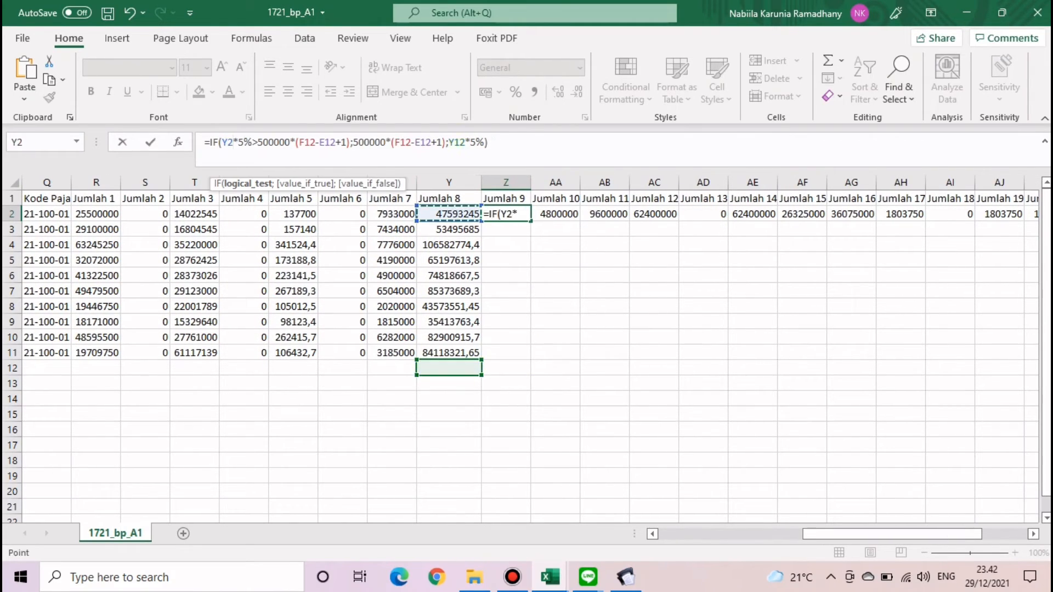
{"action": "left_click_drag", "start_coordinate": [315, 143], "coordinate": [299, 142]}
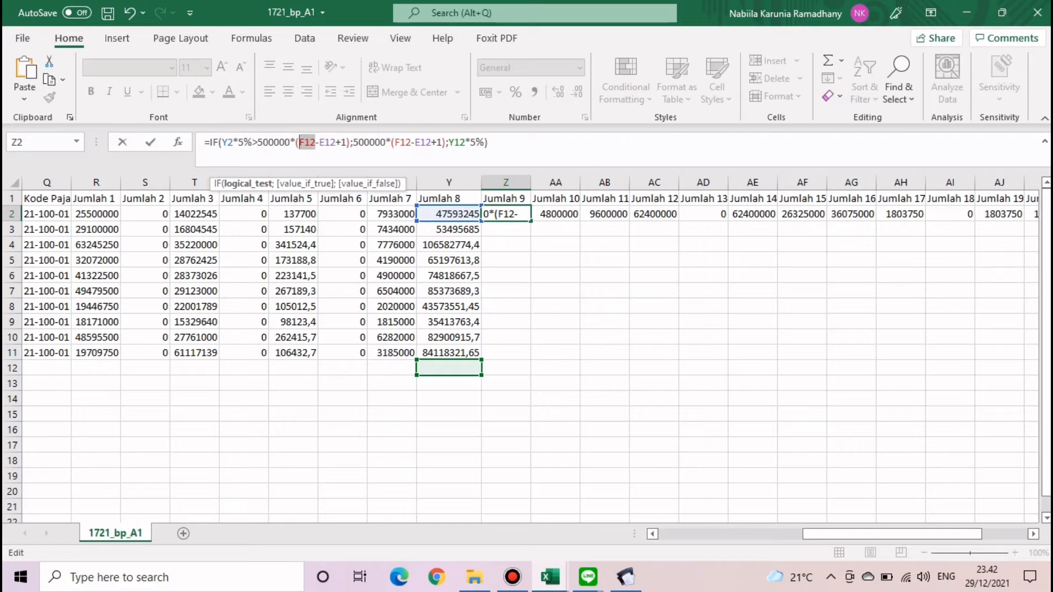
{"action": "scroll", "coordinate": [526, 351], "scroll_direction": "left", "scroll_amount": 15}
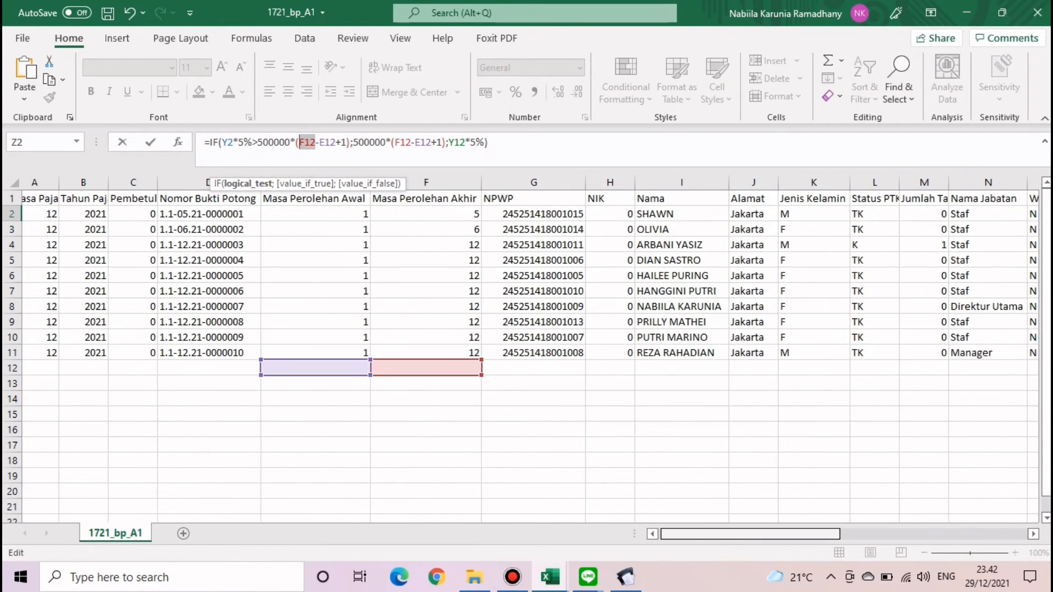
{"action": "left_click", "coordinate": [438, 214]}
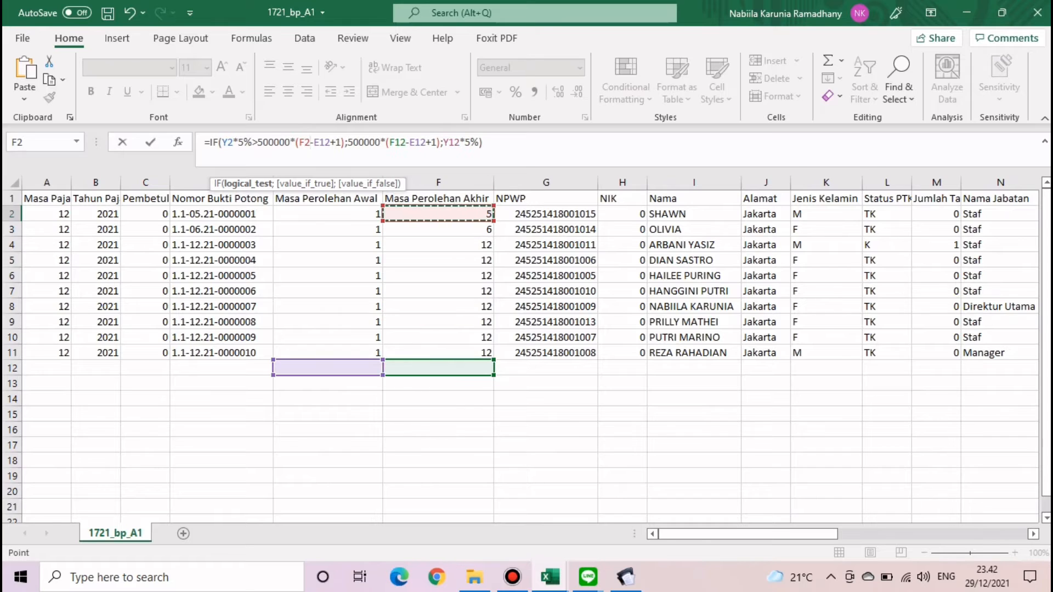
{"action": "left_click_drag", "start_coordinate": [330, 143], "coordinate": [314, 143]}
{"action": "left_click", "coordinate": [328, 322]}
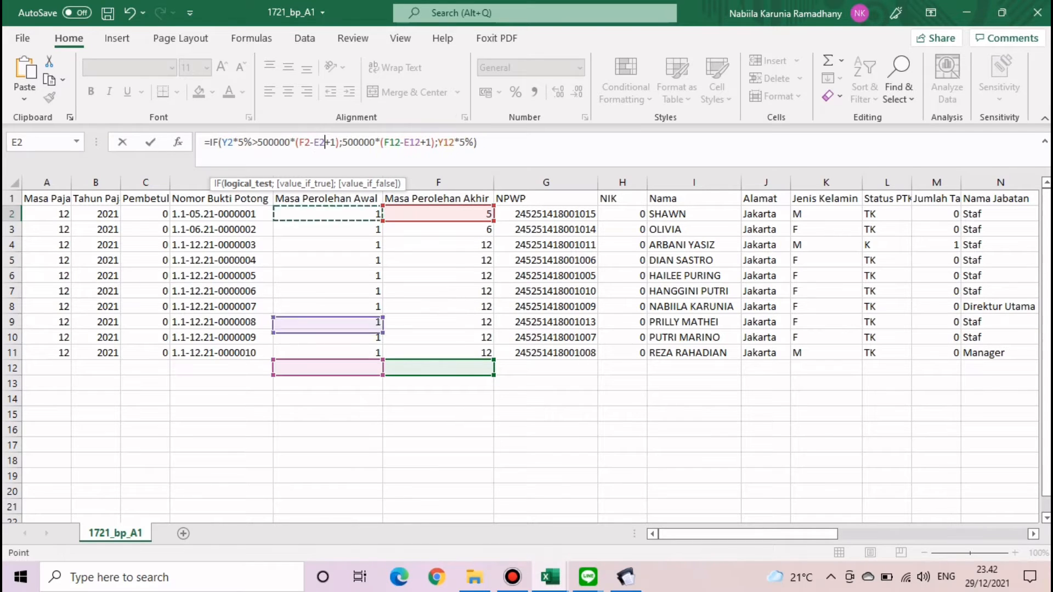
{"action": "left_click", "coordinate": [328, 214]}
{"action": "left_click_drag", "start_coordinate": [401, 142], "coordinate": [427, 142]}
{"action": "left_click", "coordinate": [439, 214]}
{"action": "left_click", "coordinate": [328, 214]}
{"action": "left_click_drag", "start_coordinate": [748, 534], "coordinate": [920, 534]}
{"action": "left_click", "coordinate": [301, 214]}
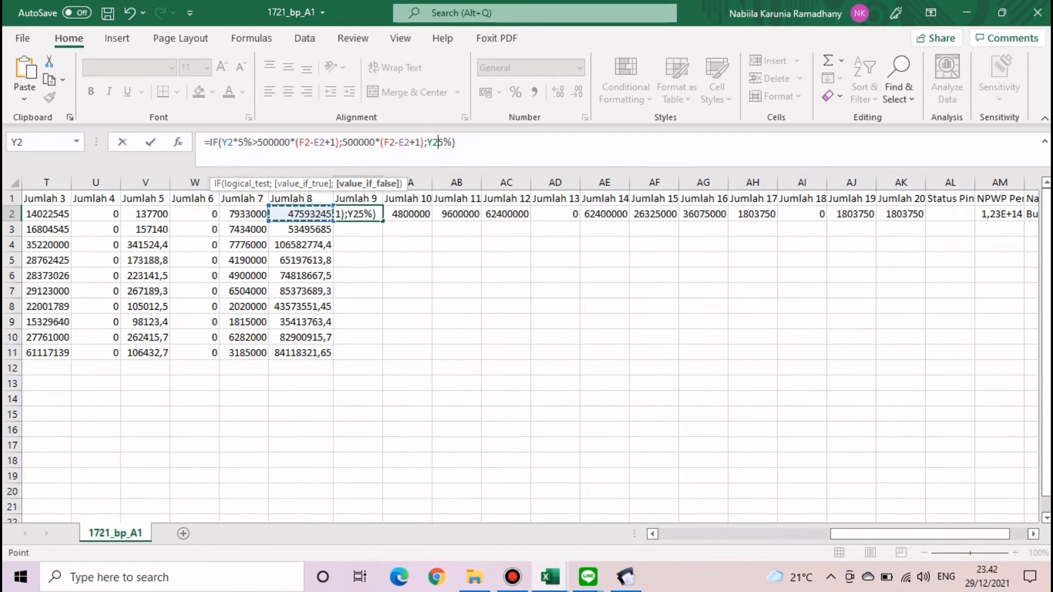
{"action": "key", "text": "Return"}
- Insert the missing * between Y2 and 5% in Z2's formula
{"action": "left_click", "coordinate": [357, 214]}
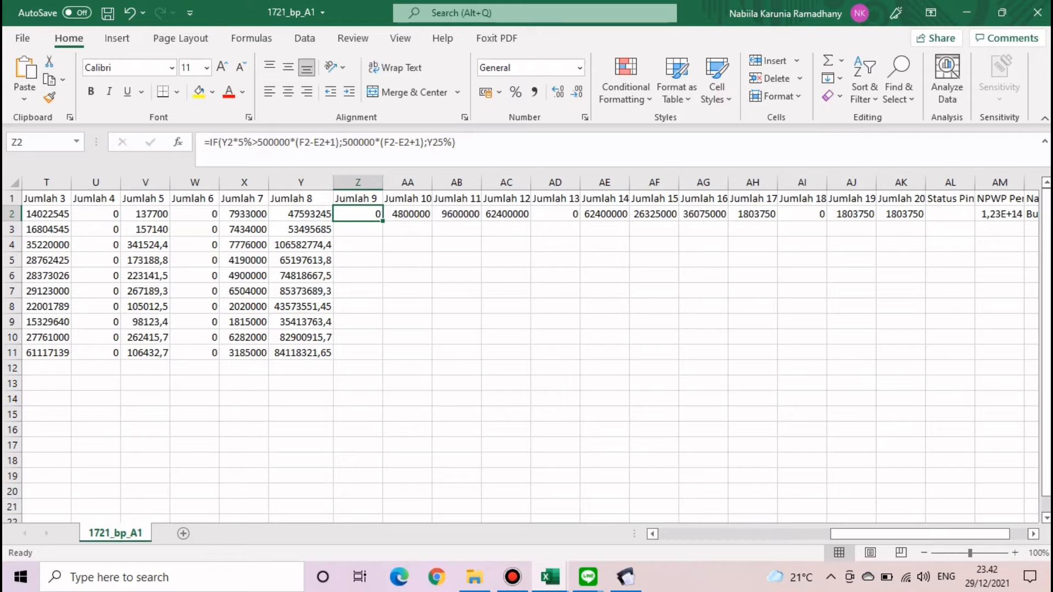
{"action": "left_click", "coordinate": [457, 142]}
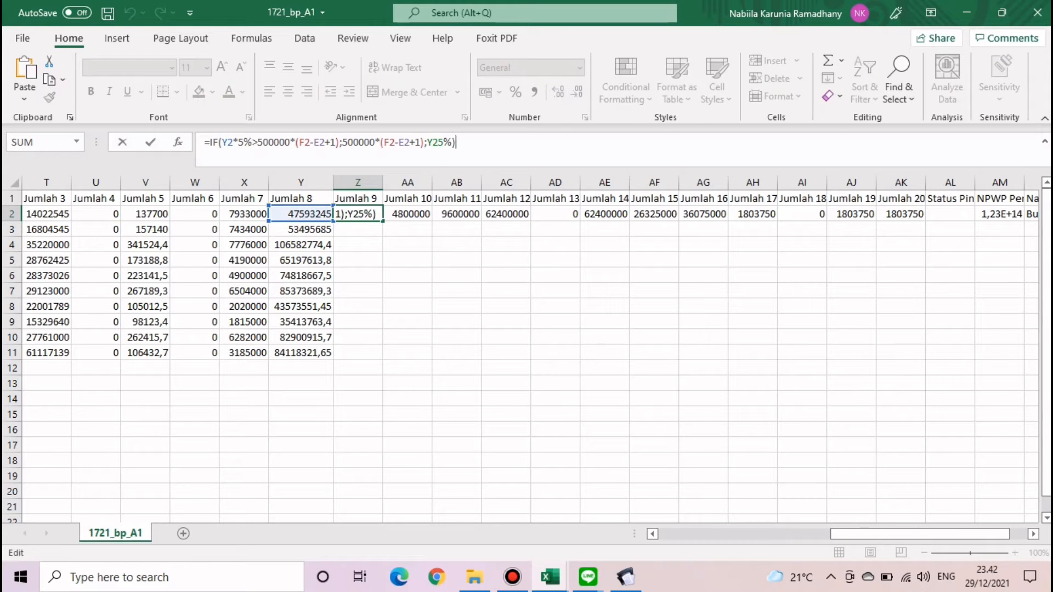
{"action": "left_click_drag", "start_coordinate": [444, 143], "coordinate": [433, 142]}
{"action": "left_click", "coordinate": [300, 214]}
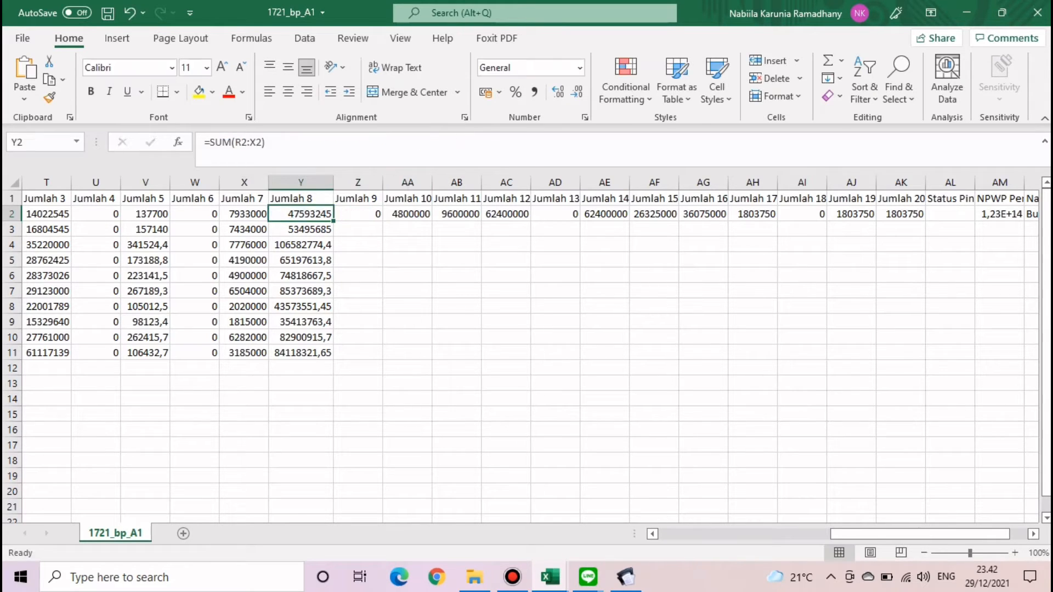
{"action": "left_click", "coordinate": [358, 214]}
{"action": "left_click", "coordinate": [443, 142]}
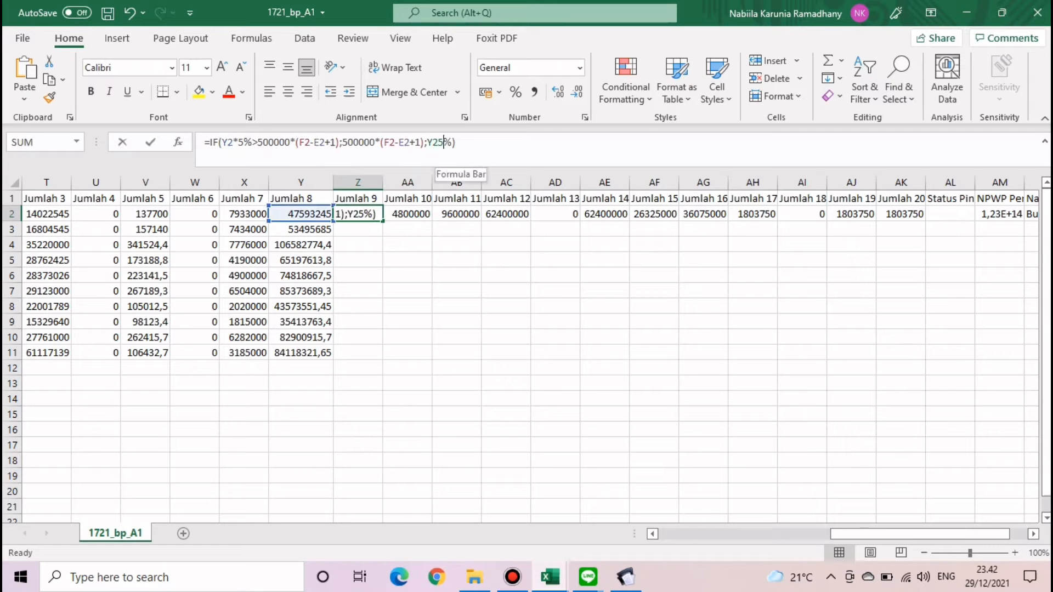
{"action": "left_click_drag", "start_coordinate": [443, 143], "coordinate": [432, 142]}
{"action": "left_click", "coordinate": [440, 143]}
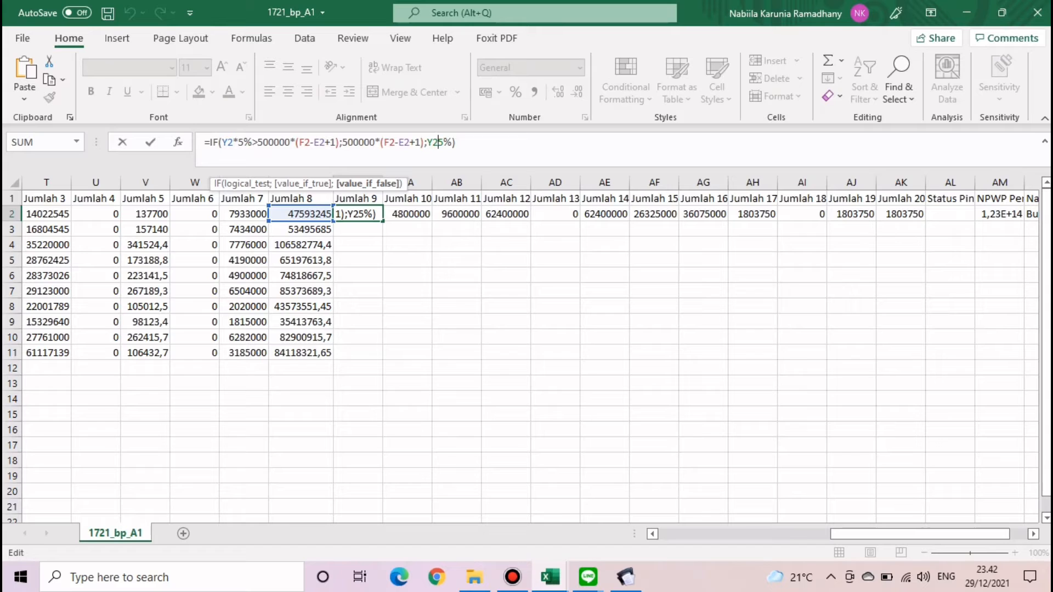
{"action": "type", "text": "*"}
{"action": "key", "text": "Return"}
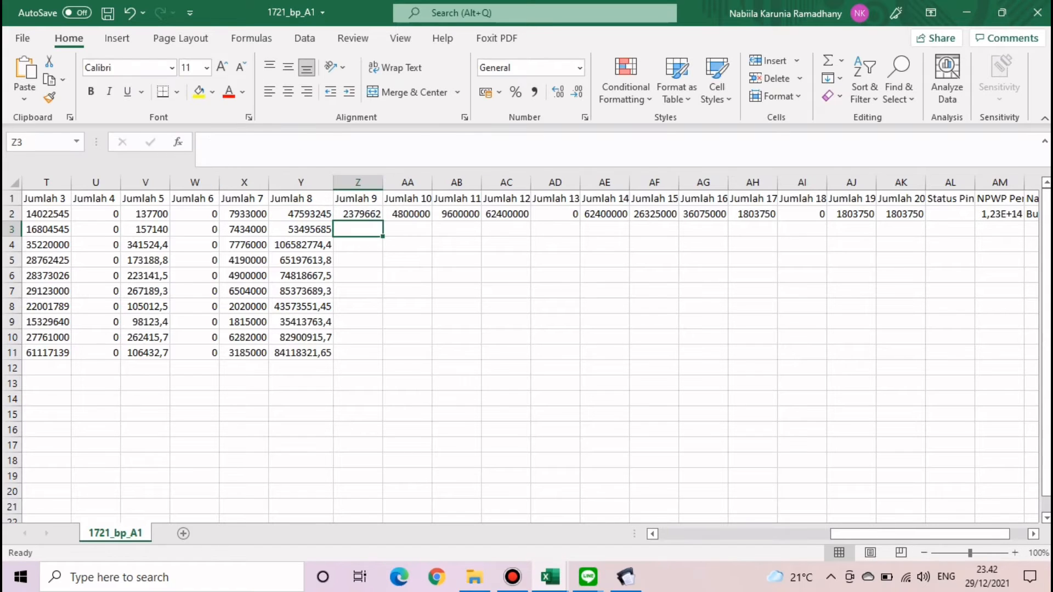
- Fill the Jumlah 9 formula down to row 11, starting at 2379662
{"action": "left_click", "coordinate": [358, 213]}
{"action": "double_click", "coordinate": [382, 221]}
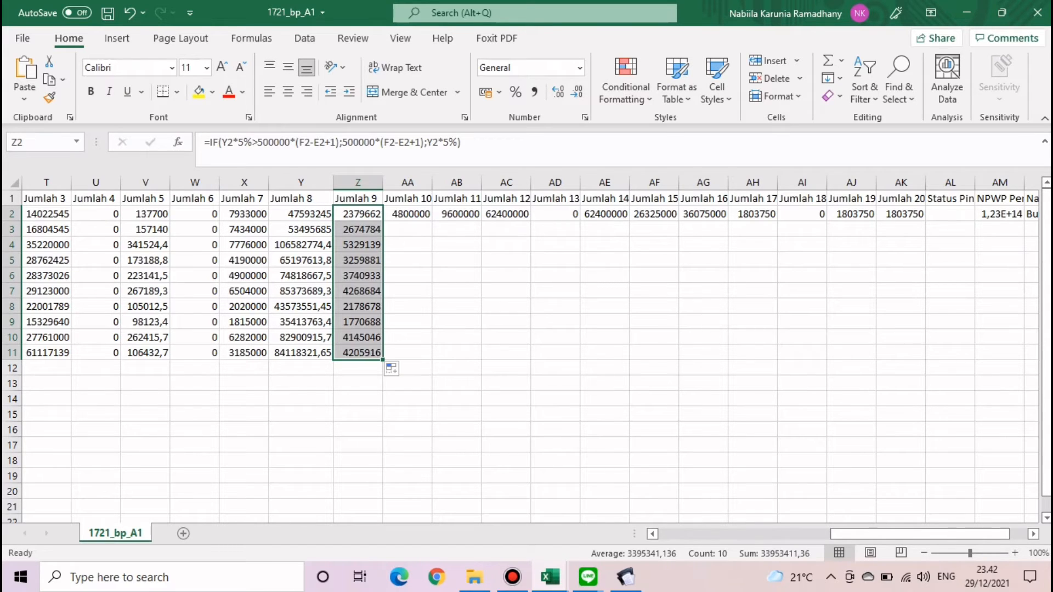
{"action": "left_click", "coordinate": [505, 306]}
{"action": "left_click", "coordinate": [407, 214]}
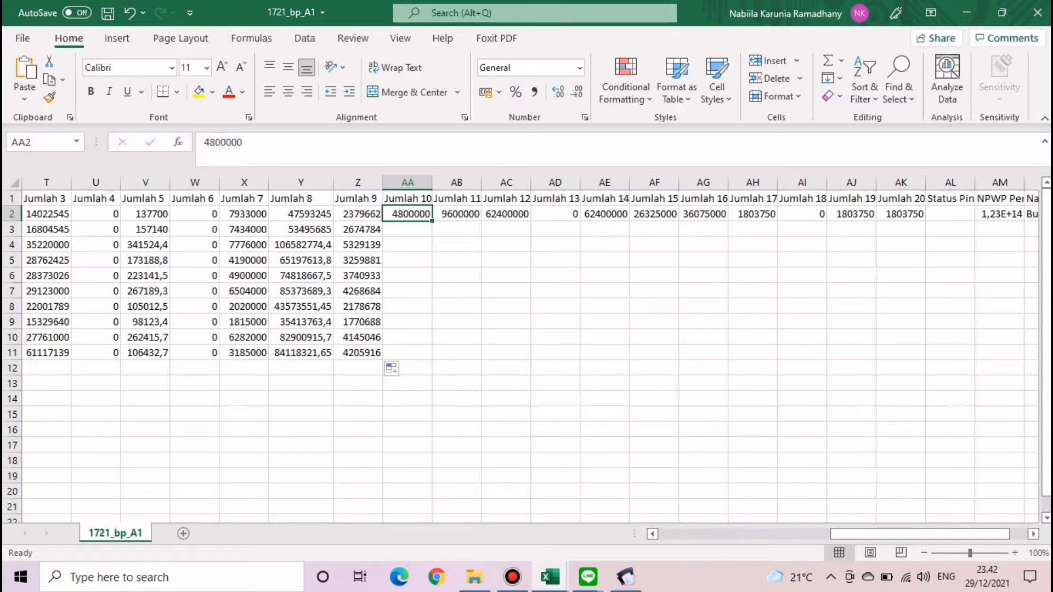
- Copy Jumlah 7's VLOOKUP formula from X2 into AA2, replacing 4800000
{"action": "left_click", "coordinate": [300, 214]}
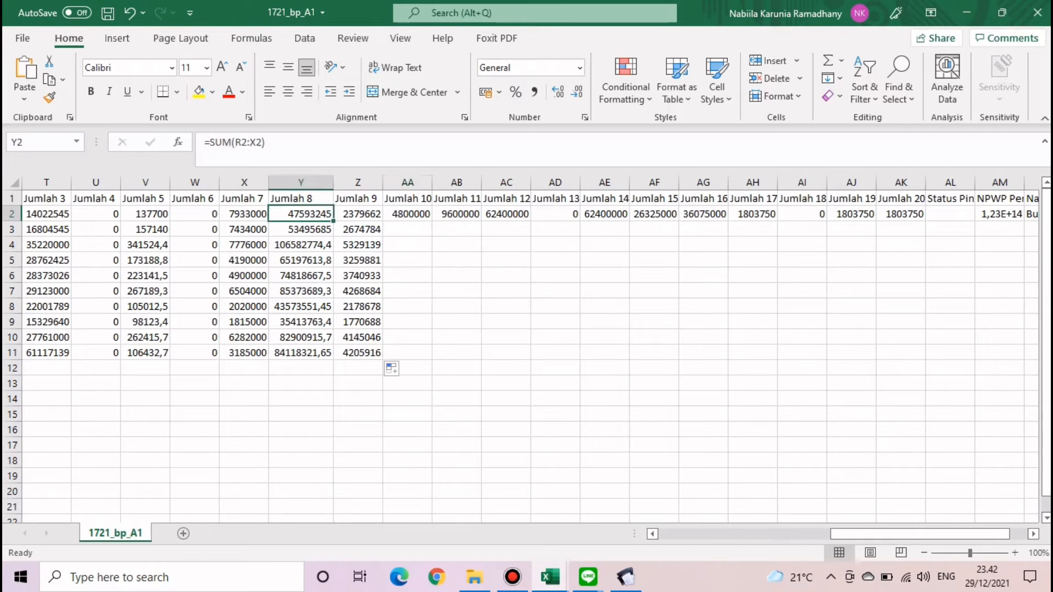
{"action": "left_click", "coordinate": [244, 214]}
{"action": "left_click_drag", "start_coordinate": [608, 144], "coordinate": [204, 142]}
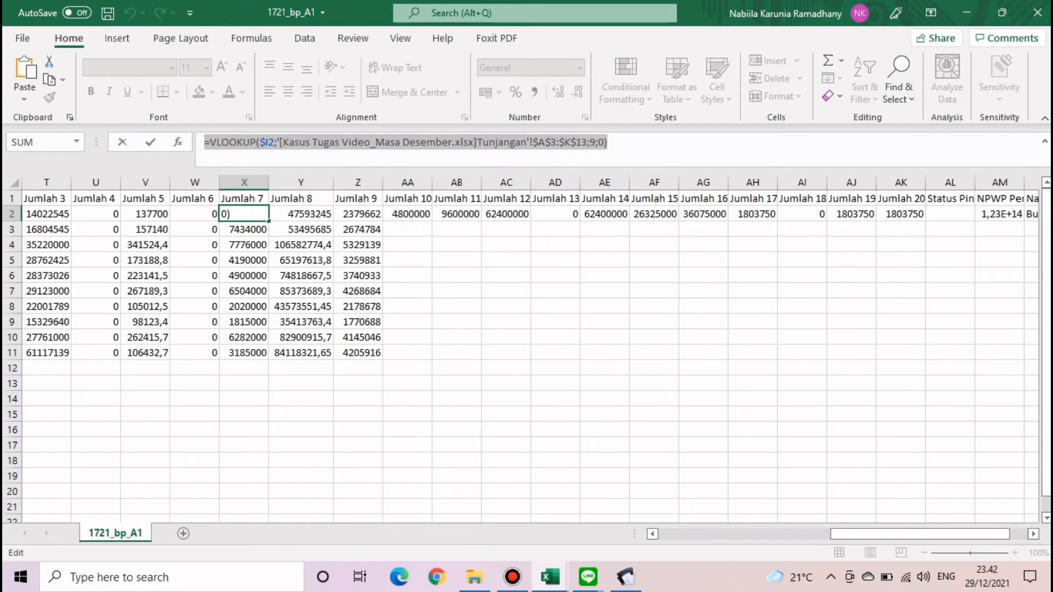
{"action": "key", "text": "Return"}
{"action": "left_click", "coordinate": [408, 214]}
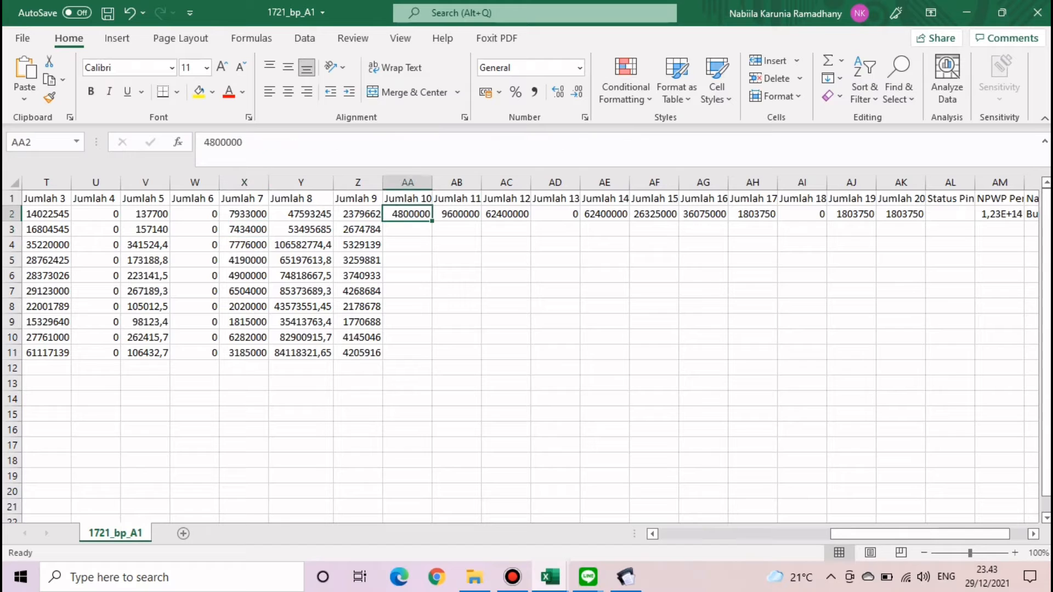
{"action": "left_click_drag", "start_coordinate": [243, 142], "coordinate": [204, 143]}
{"action": "key", "text": "ctrl+v"}
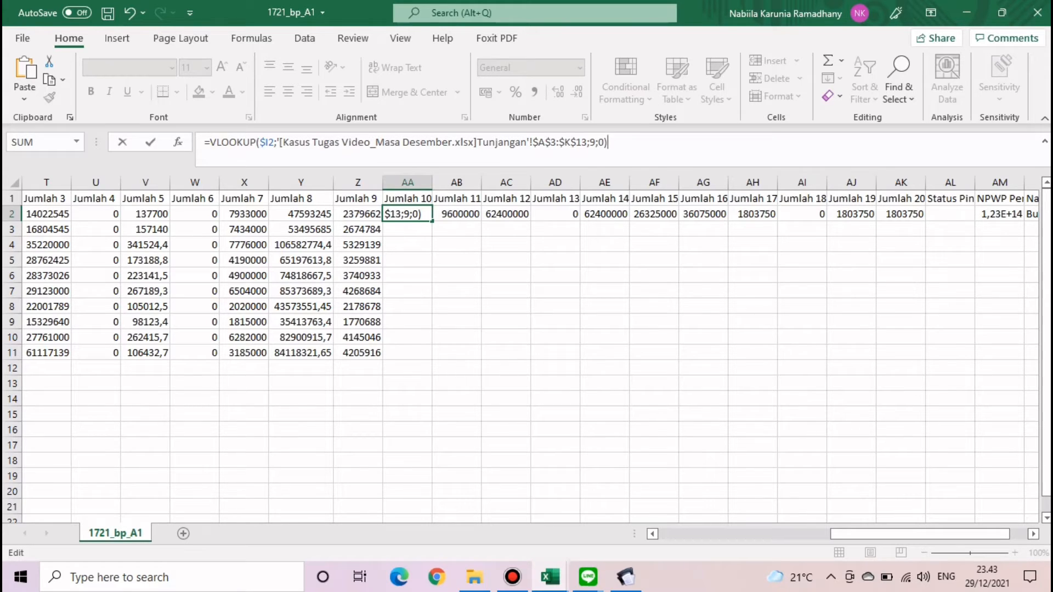
{"action": "key", "text": "Return"}
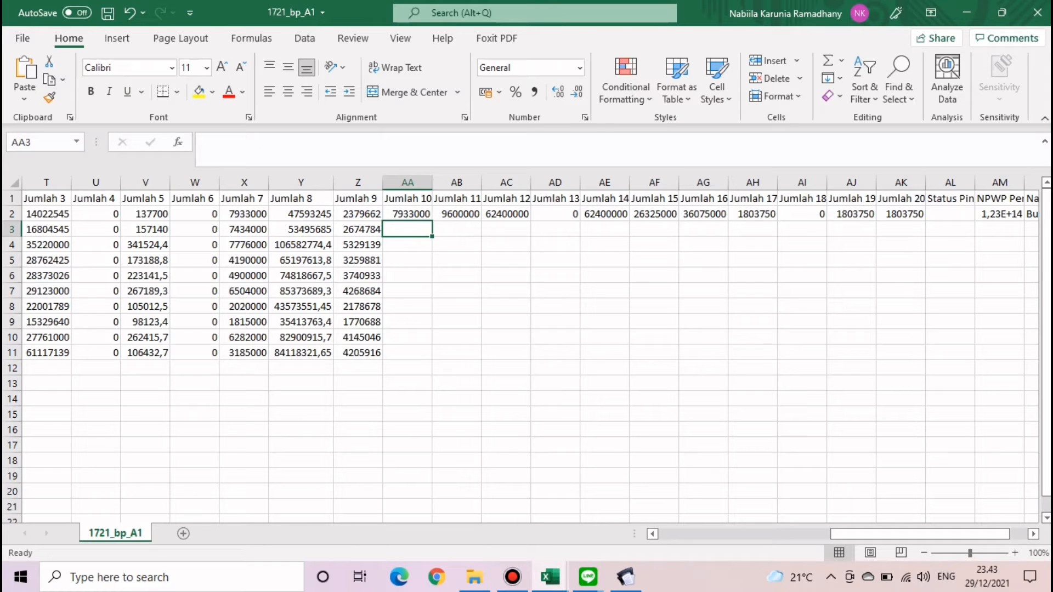
{"action": "left_click", "coordinate": [407, 214]}
- Confirm in Kasus Tugas's Tunjangan sheet that Sum of ASTEK (2%) is column 10
{"action": "left_click", "coordinate": [549, 577]}
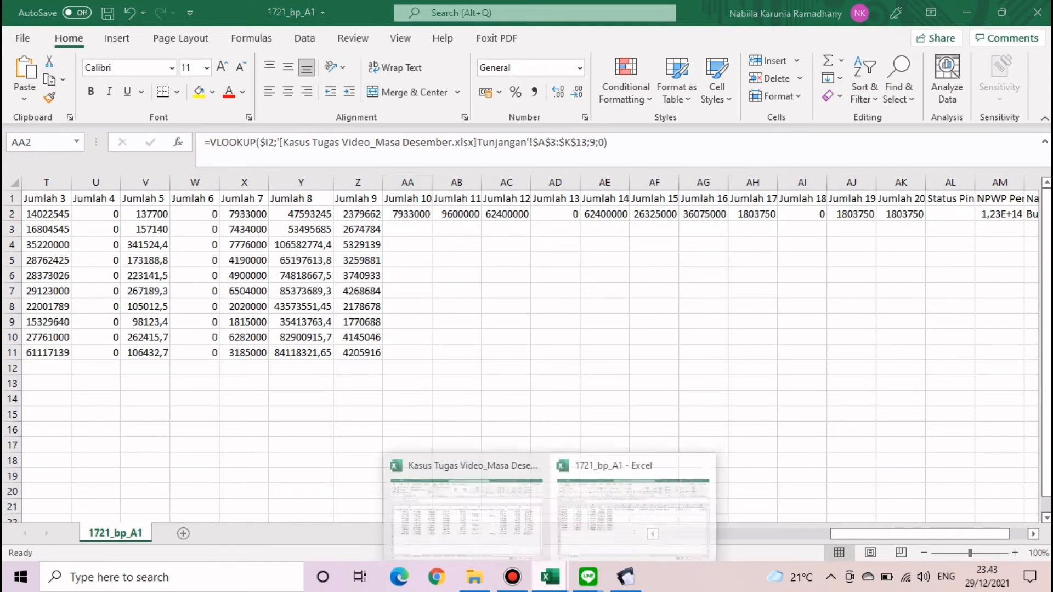
{"action": "left_click", "coordinate": [466, 510]}
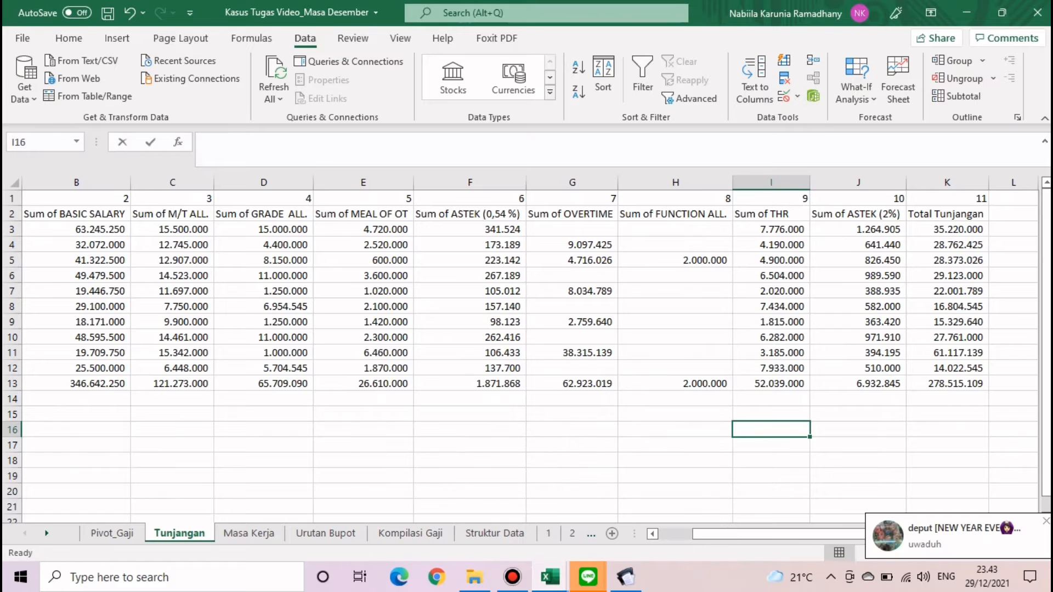
{"action": "left_click_drag", "start_coordinate": [858, 214], "coordinate": [859, 400]}
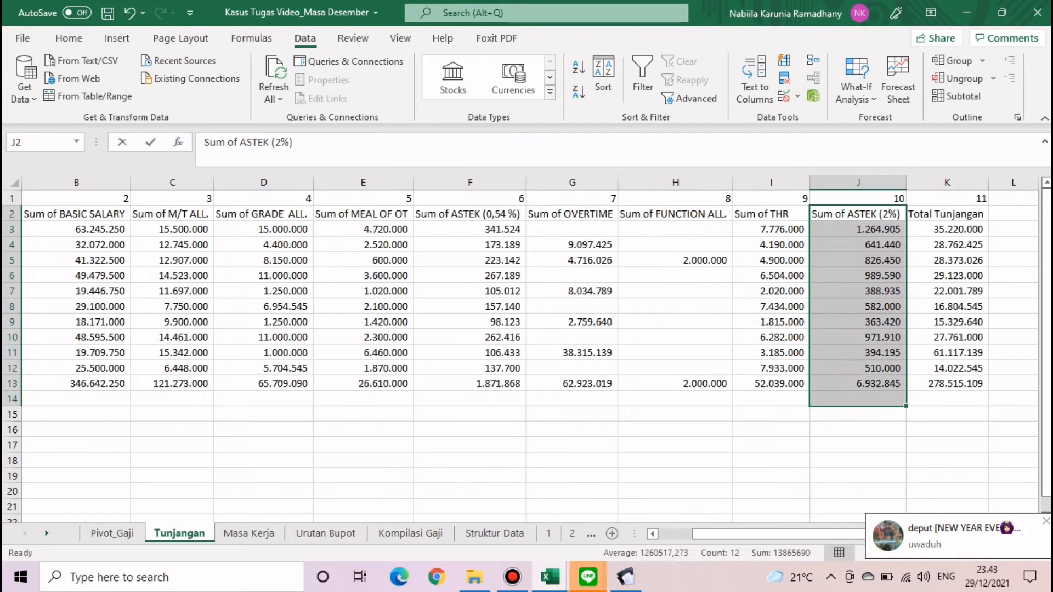
{"action": "left_click", "coordinate": [858, 198]}
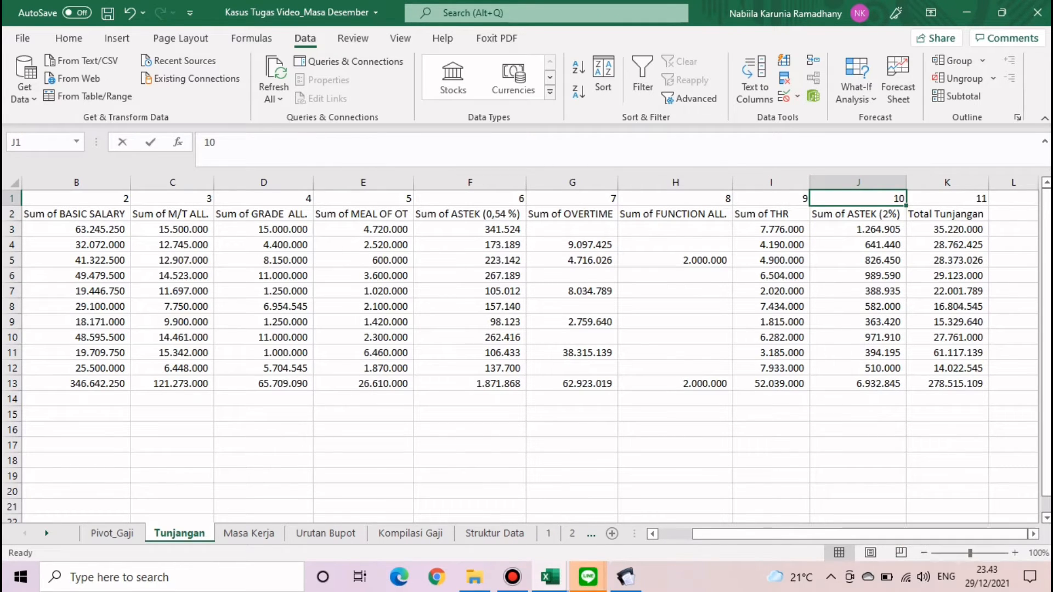
{"action": "left_click", "coordinate": [550, 577]}
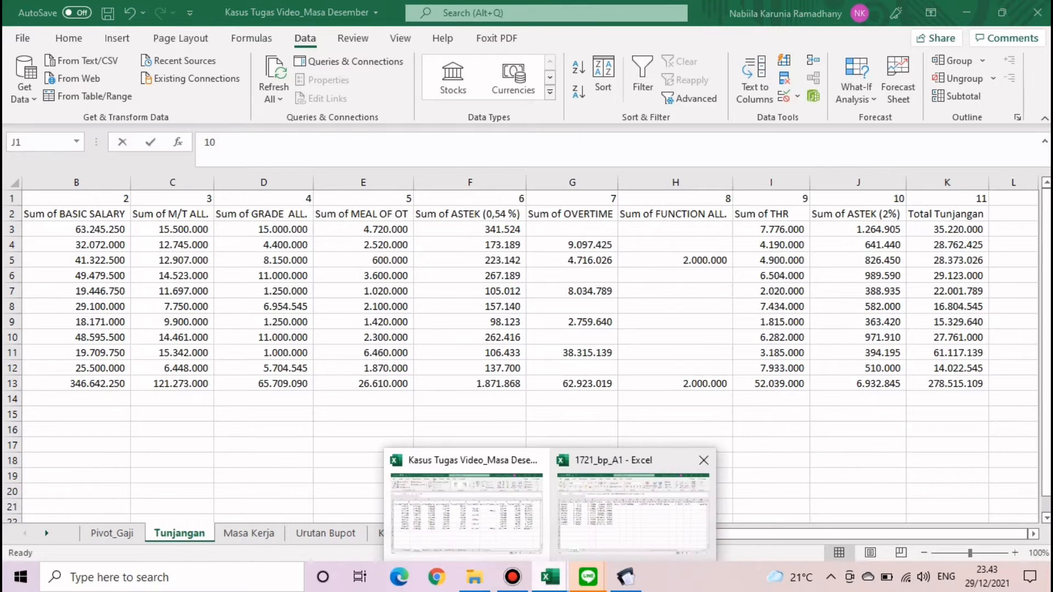
{"action": "left_click", "coordinate": [633, 513]}
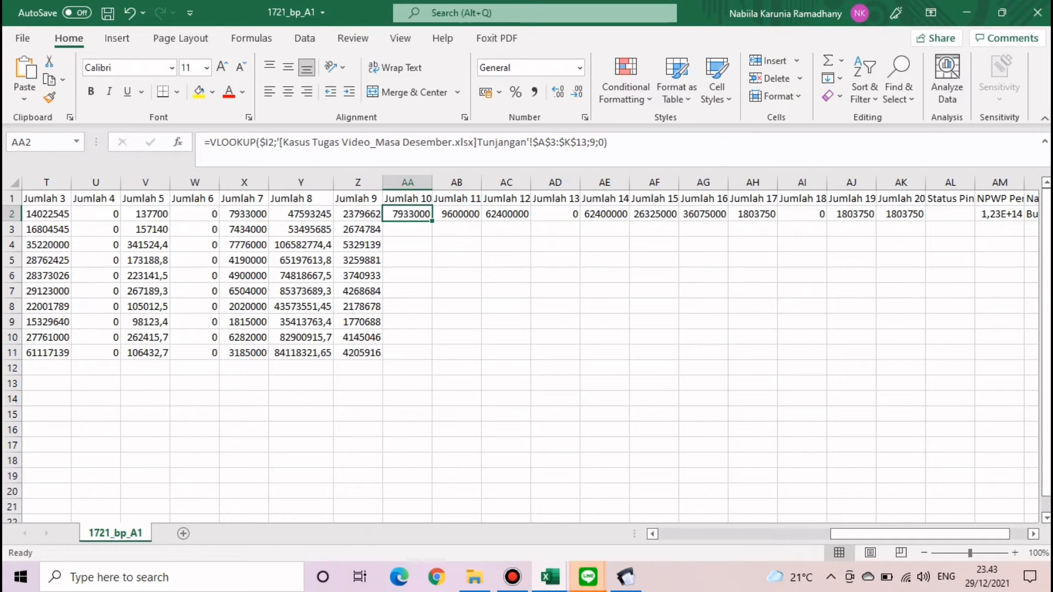
- Change AA2's VLOOKUP column index from 9 to 10 and fill it down to row 11
{"action": "left_click", "coordinate": [602, 142]}
{"action": "key", "text": "BackSpace"}
{"action": "type", "text": "10"}
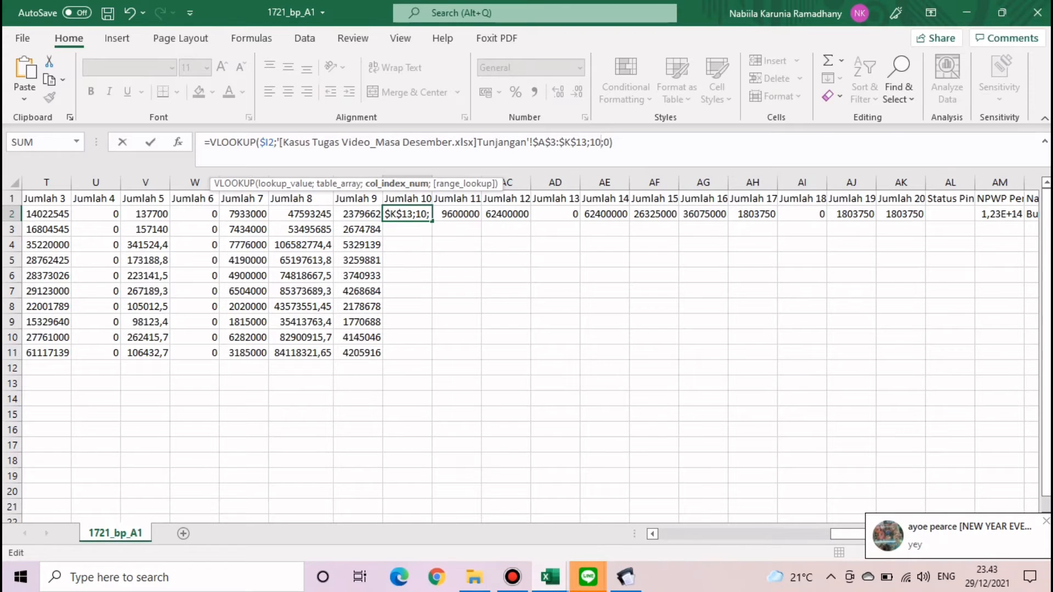
{"action": "key", "text": "Return"}
{"action": "left_click", "coordinate": [407, 214]}
{"action": "double_click", "coordinate": [432, 221]}
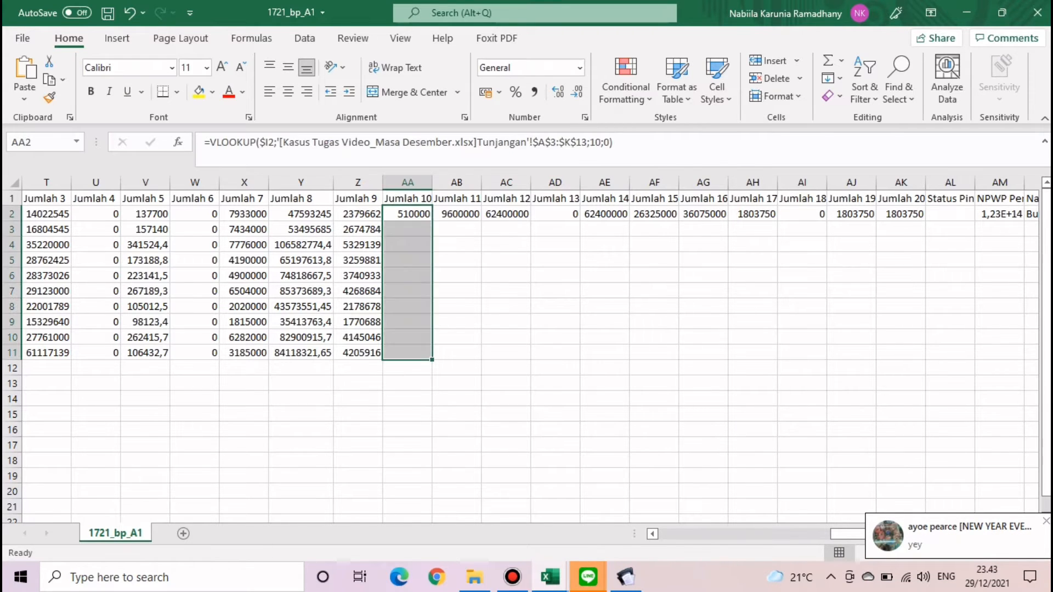
{"action": "left_click", "coordinate": [506, 306]}
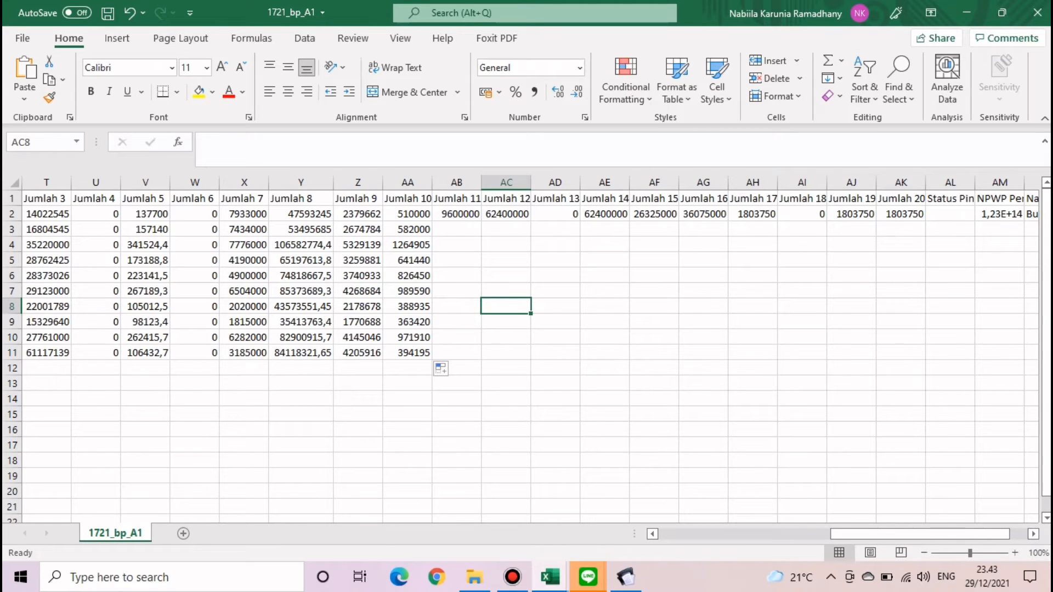
{"action": "left_click", "coordinate": [654, 306]}
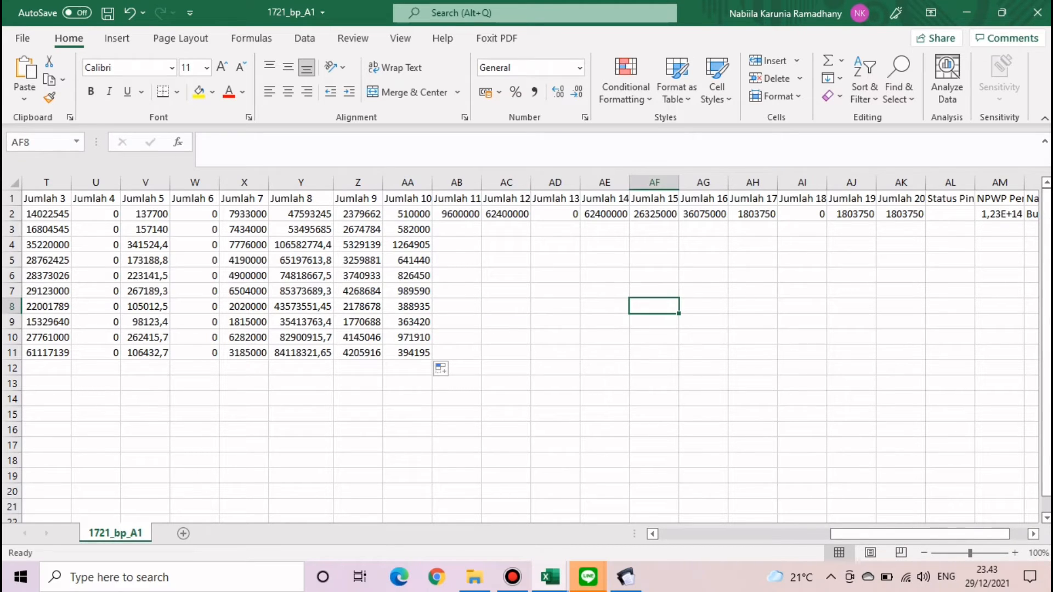
{"action": "left_click", "coordinate": [512, 577]}
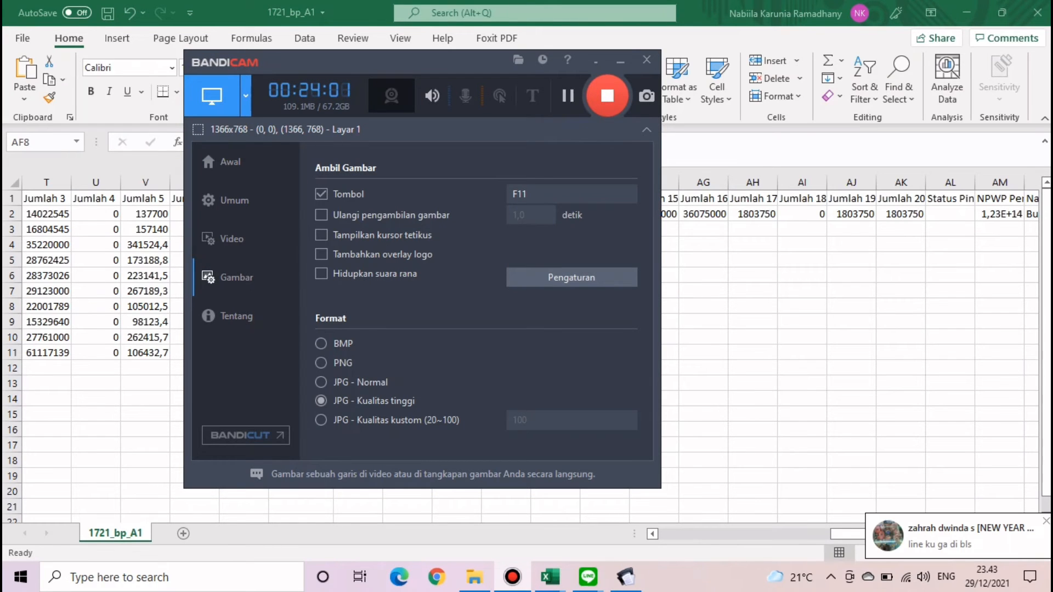
{"action": "left_click", "coordinate": [620, 60]}
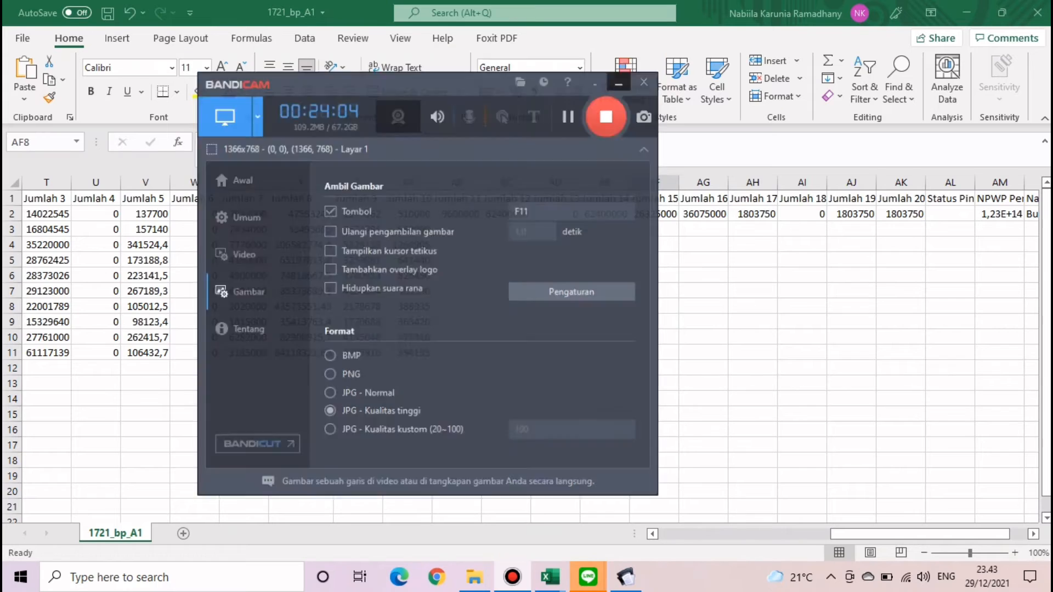
{"action": "left_click", "coordinate": [457, 214]}
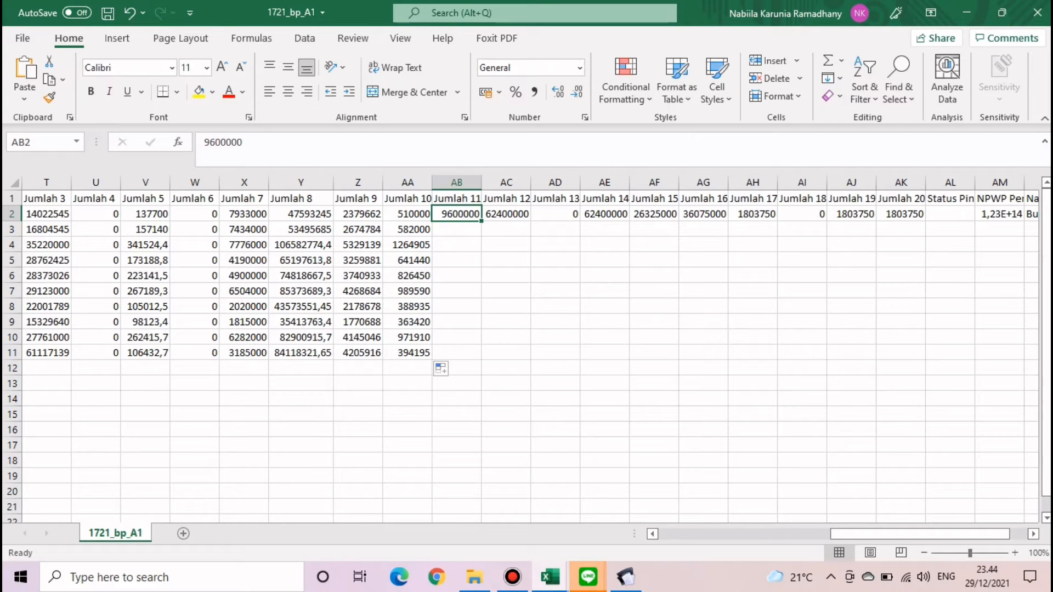
- Enter =Z2+AA2 in AB2 and copy it down through AB11
{"action": "type", "text": "="}
{"action": "key", "text": "Left"}
{"action": "key", "text": "Left"}
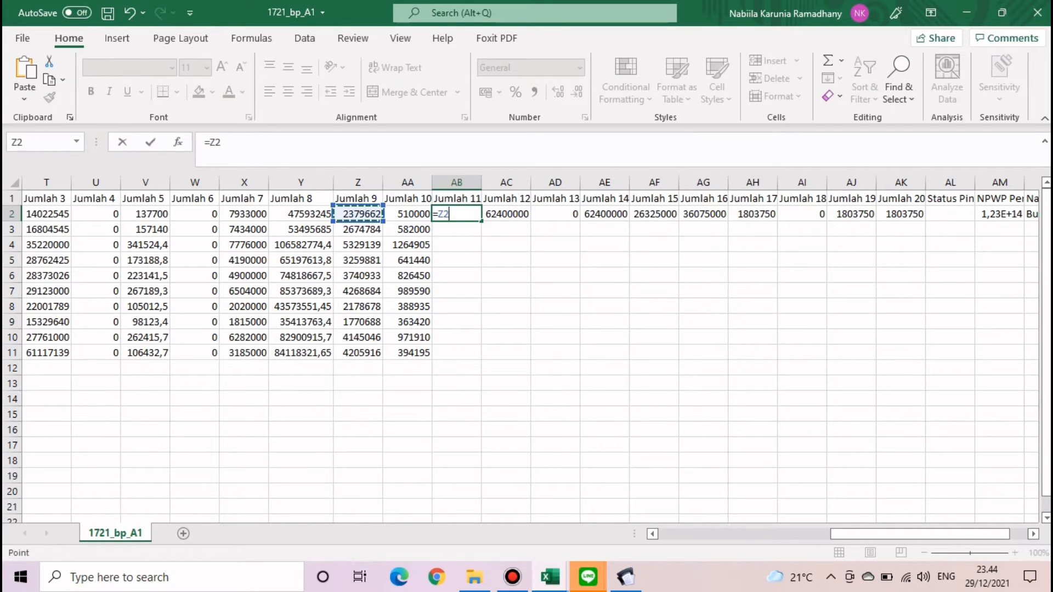
{"action": "type", "text": "+"}
{"action": "key", "text": "Left"}
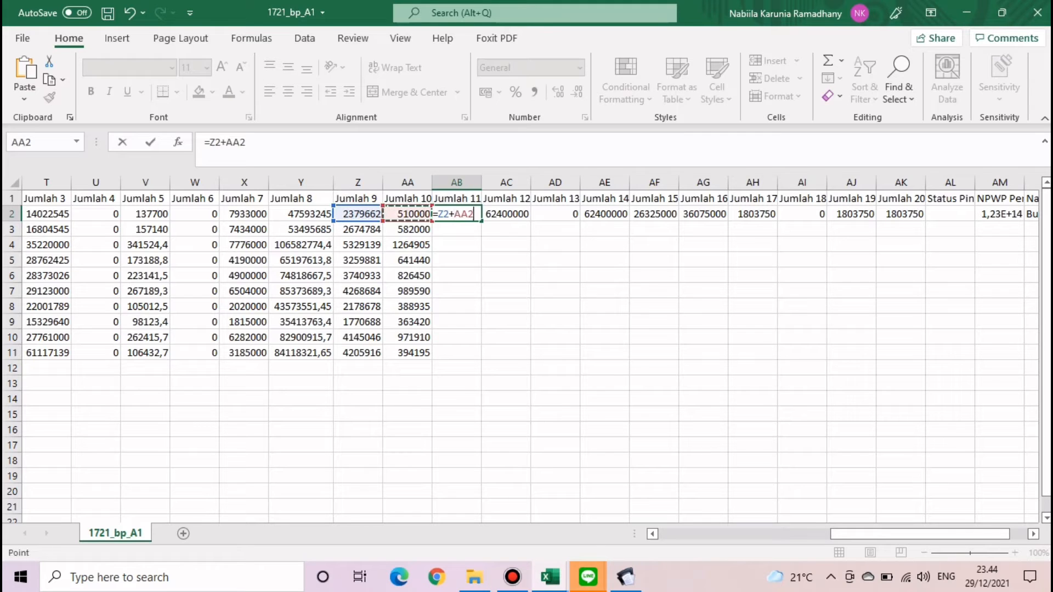
{"action": "key", "text": "ctrl+Return"}
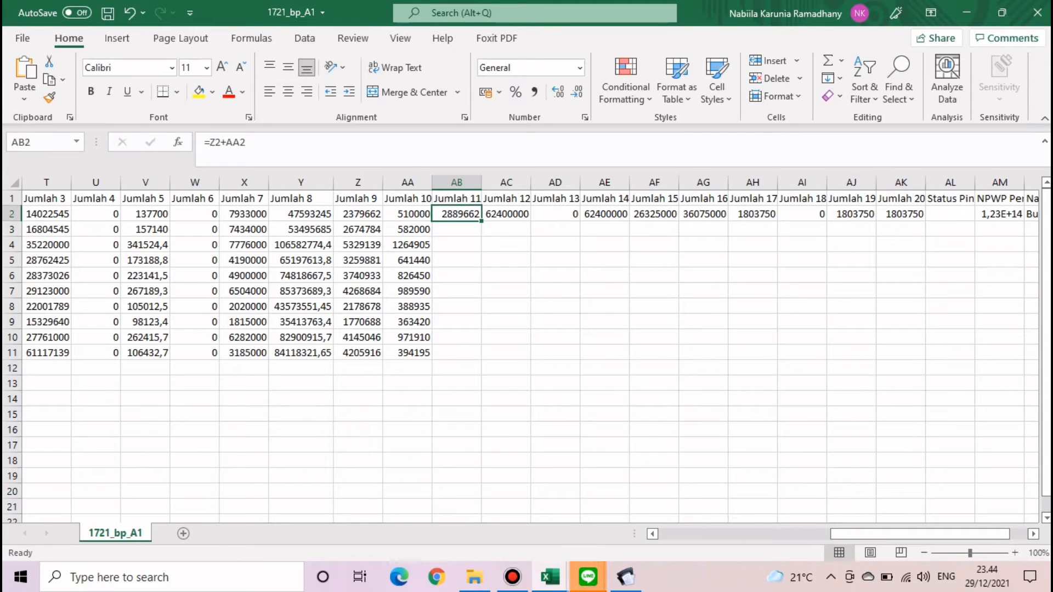
{"action": "double_click", "coordinate": [482, 222]}
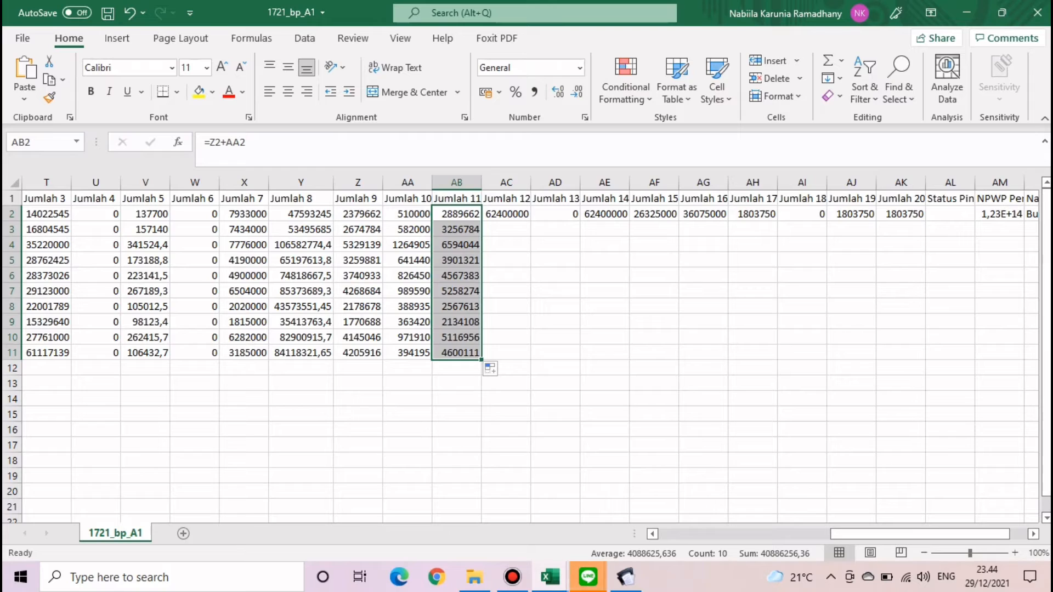
{"action": "left_click", "coordinate": [605, 306]}
{"action": "left_click", "coordinate": [506, 214]}
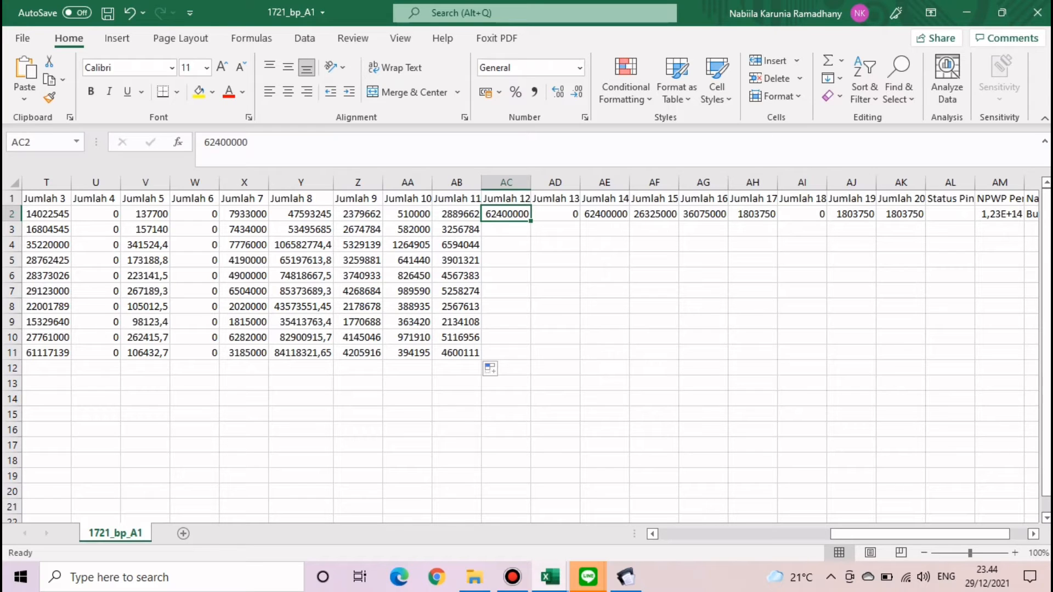
- Enter =Y2-AB2 in AC2 and fill it down to row 11
{"action": "type", "text": "="}
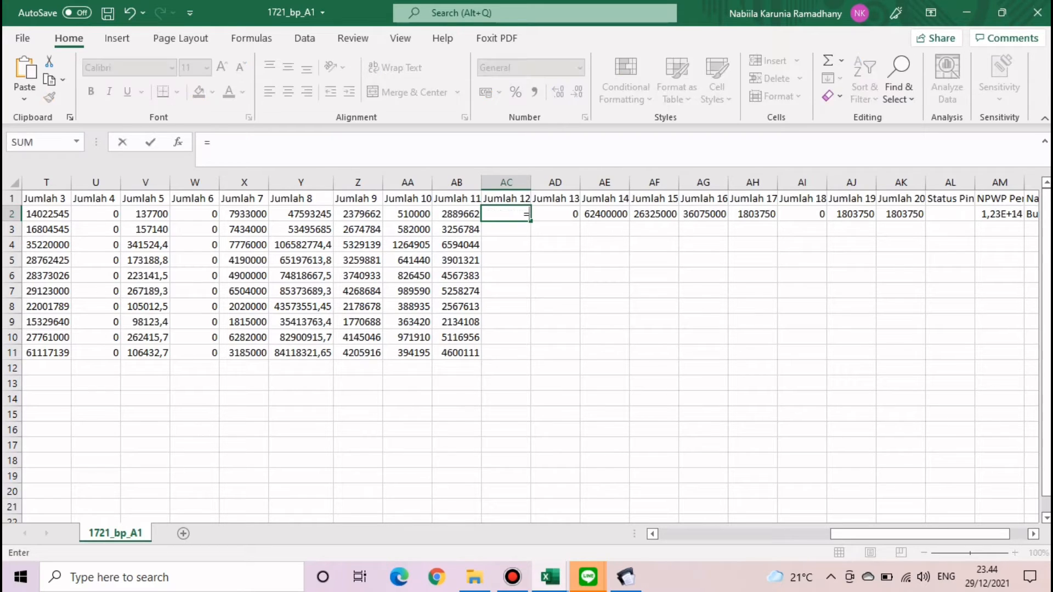
{"action": "left_click", "coordinate": [300, 214]}
{"action": "type", "text": "-"}
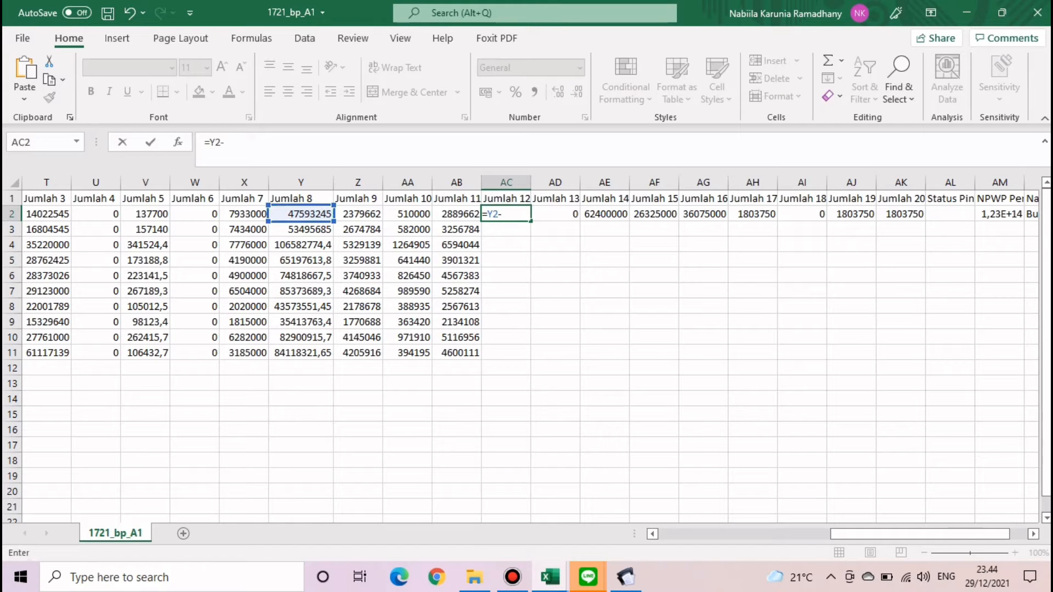
{"action": "left_click", "coordinate": [456, 214]}
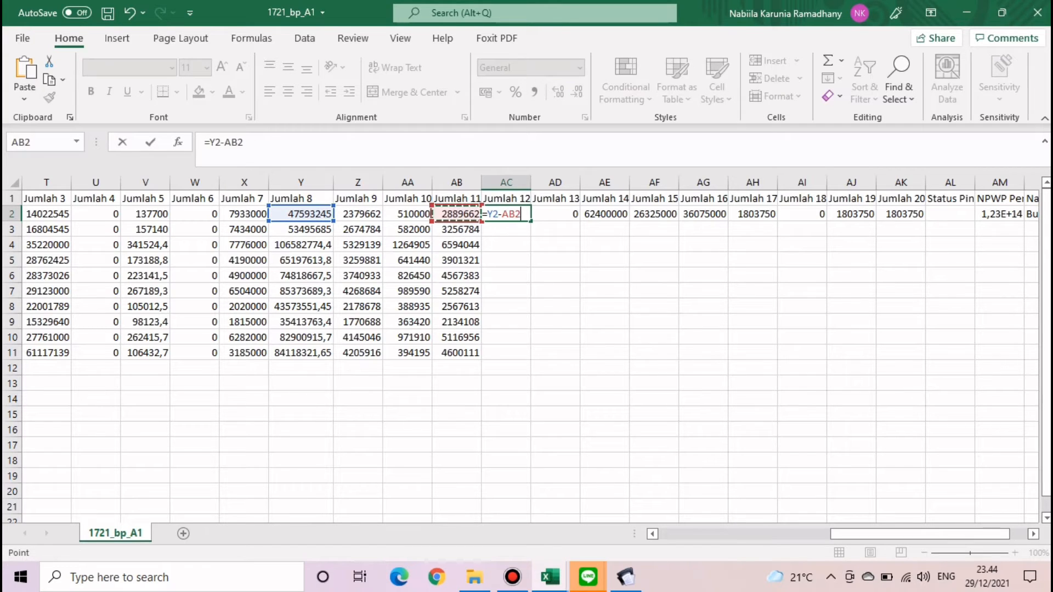
{"action": "key", "text": "Return"}
{"action": "left_click", "coordinate": [507, 214]}
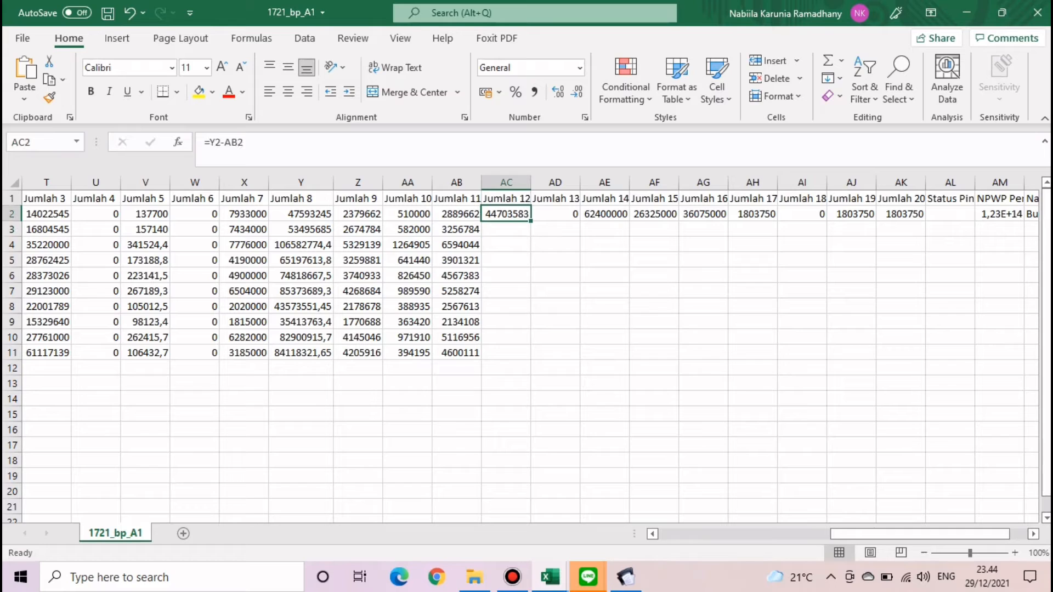
{"action": "double_click", "coordinate": [530, 221]}
- Set Jumlah 13 to 0 in AD2 and copy it down to row 11
{"action": "left_click", "coordinate": [555, 214]}
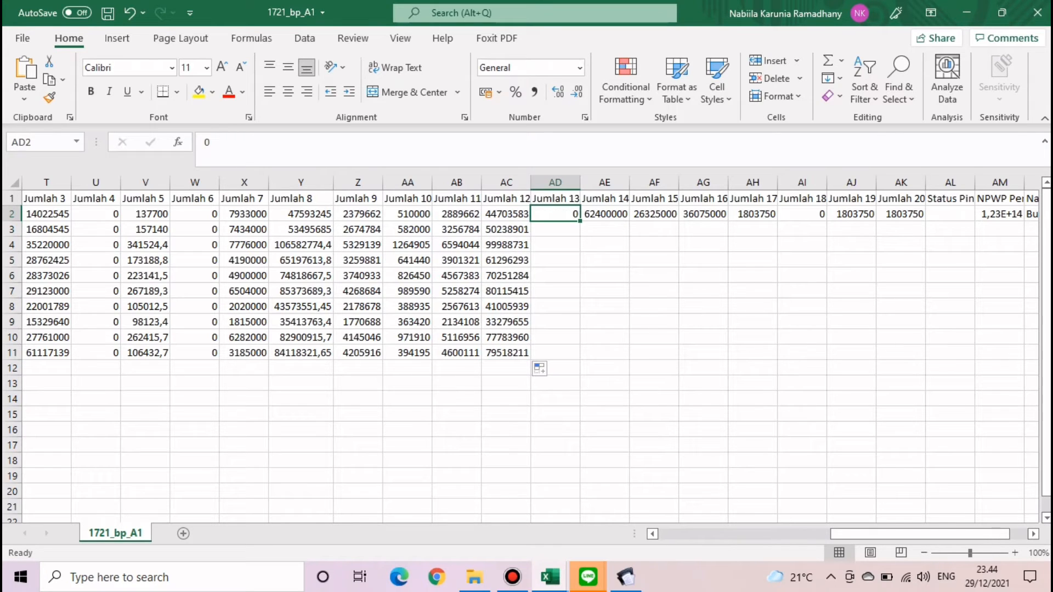
{"action": "type", "text": "0"}
{"action": "key", "text": "Return"}
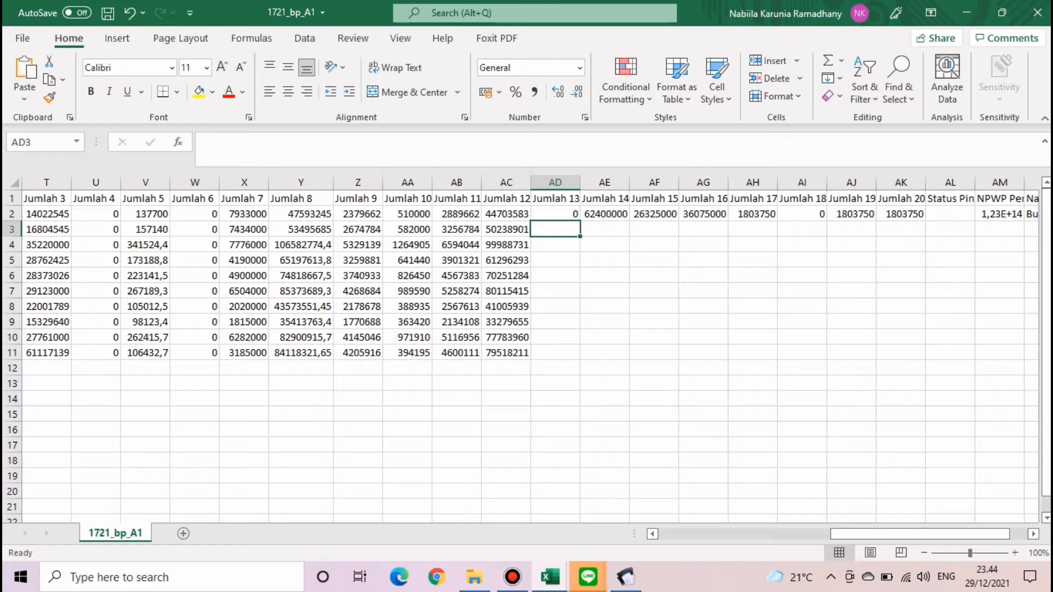
{"action": "left_click_drag", "start_coordinate": [555, 214], "coordinate": [570, 226]}
{"action": "left_click", "coordinate": [555, 214]}
{"action": "double_click", "coordinate": [580, 221]}
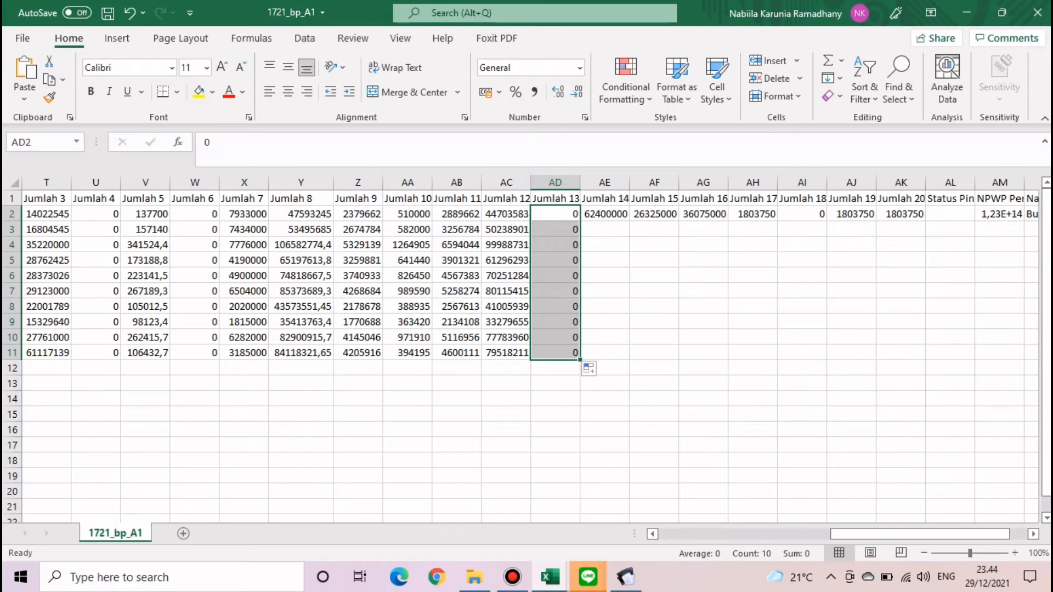
- Enter =AC2 in AE2 and fill it down to row 11
{"action": "left_click", "coordinate": [605, 214]}
{"action": "type", "text": "="}
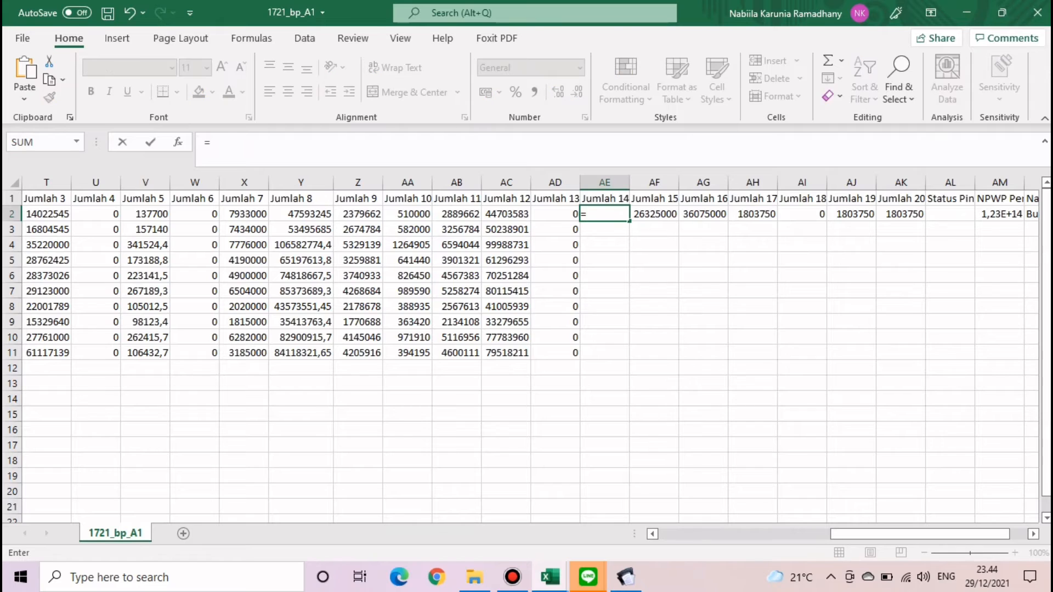
{"action": "key", "text": "Left"}
{"action": "key", "text": "Left"}
{"action": "key", "text": "Return"}
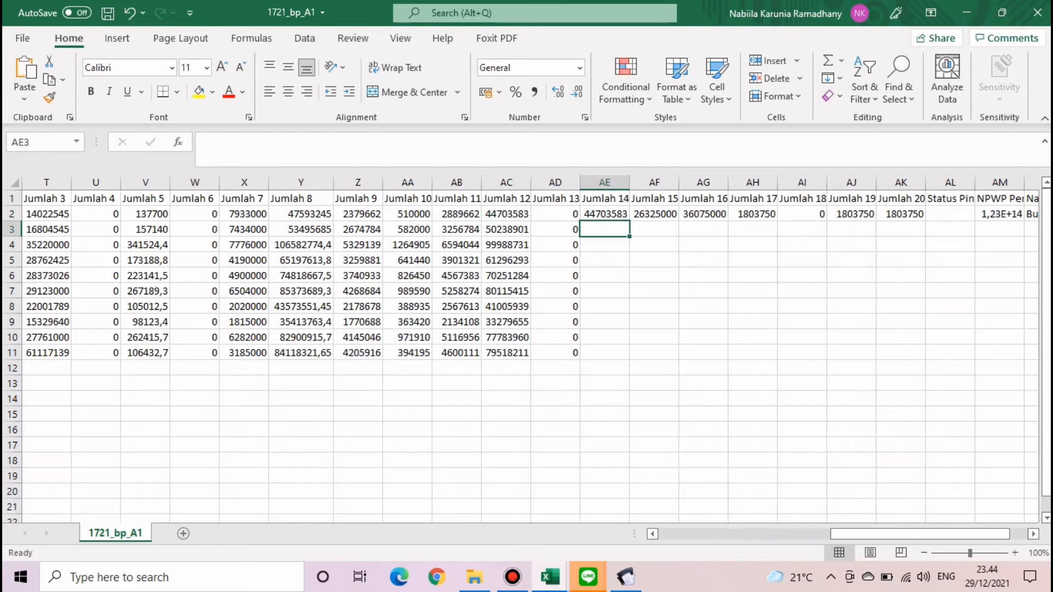
{"action": "left_click", "coordinate": [604, 214]}
{"action": "double_click", "coordinate": [630, 222]}
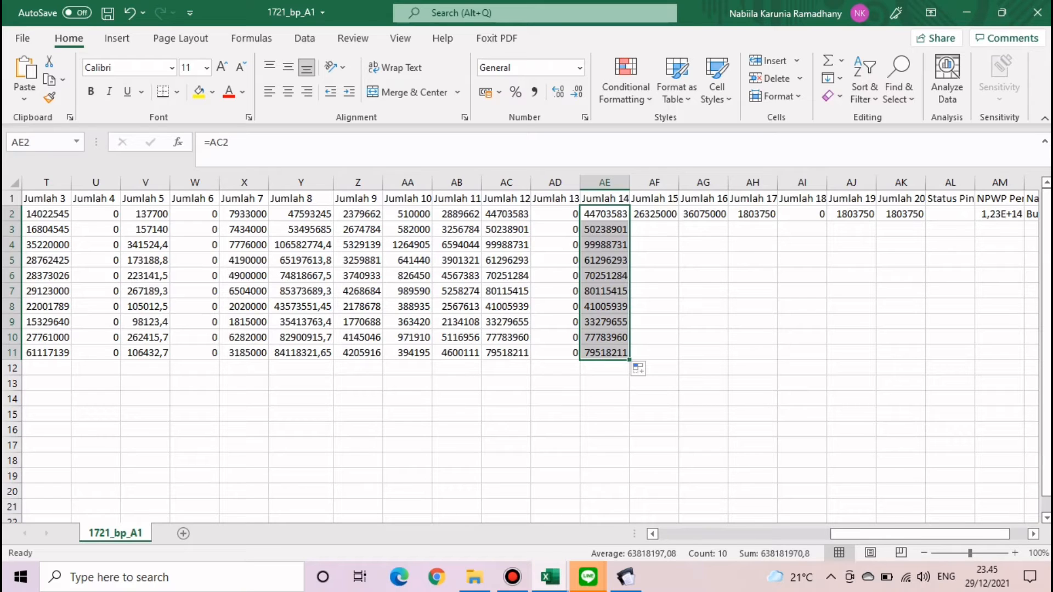
- Enter =I8 in AN2 for the withholder's name and =G8 in AM2 for the NPWP
{"action": "left_click", "coordinate": [654, 214]}
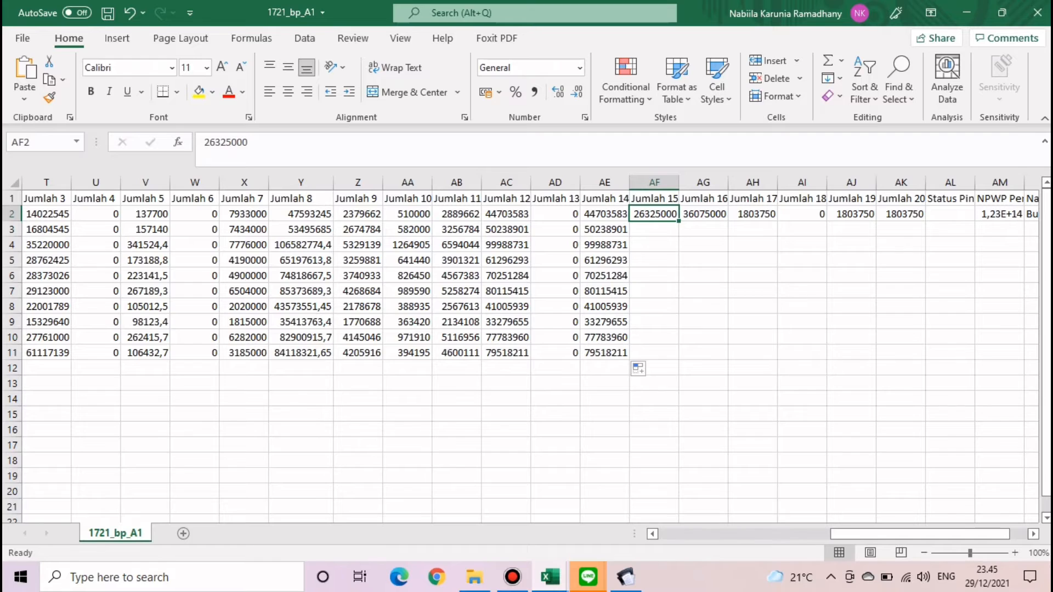
{"action": "scroll", "coordinate": [531, 349], "scroll_direction": "right", "scroll_amount": 2}
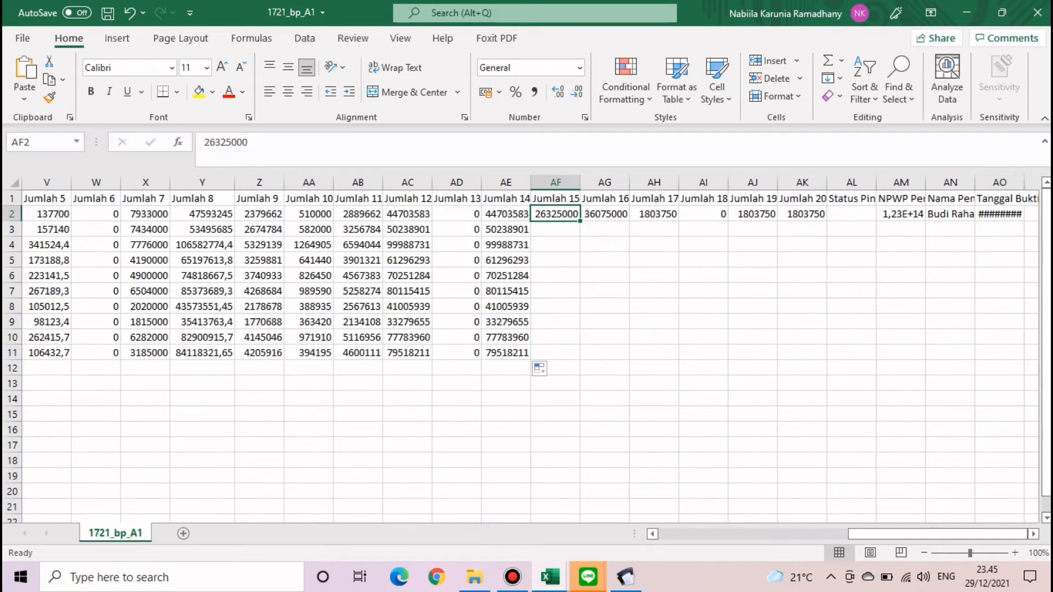
{"action": "left_click", "coordinate": [901, 214]}
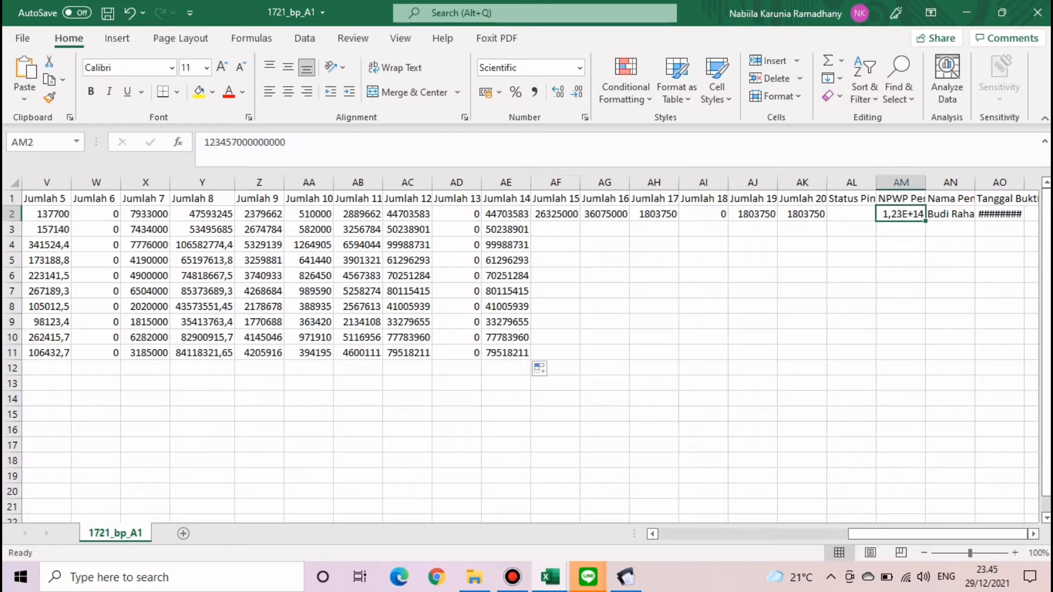
{"action": "left_click", "coordinate": [950, 214]}
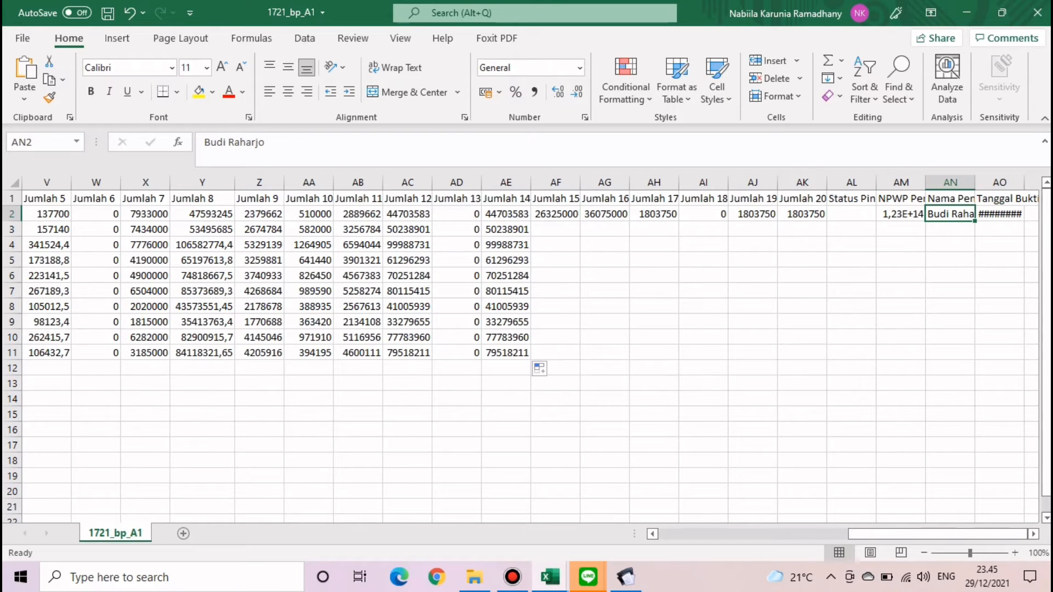
{"action": "type", "text": "="}
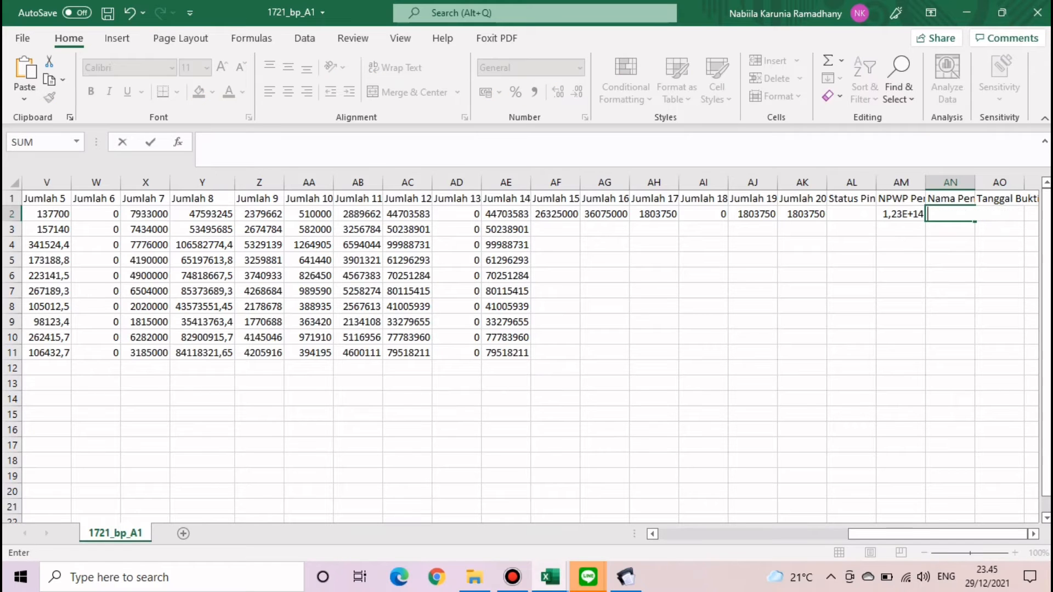
{"action": "scroll", "coordinate": [530, 348], "scroll_direction": "left", "scroll_amount": 10}
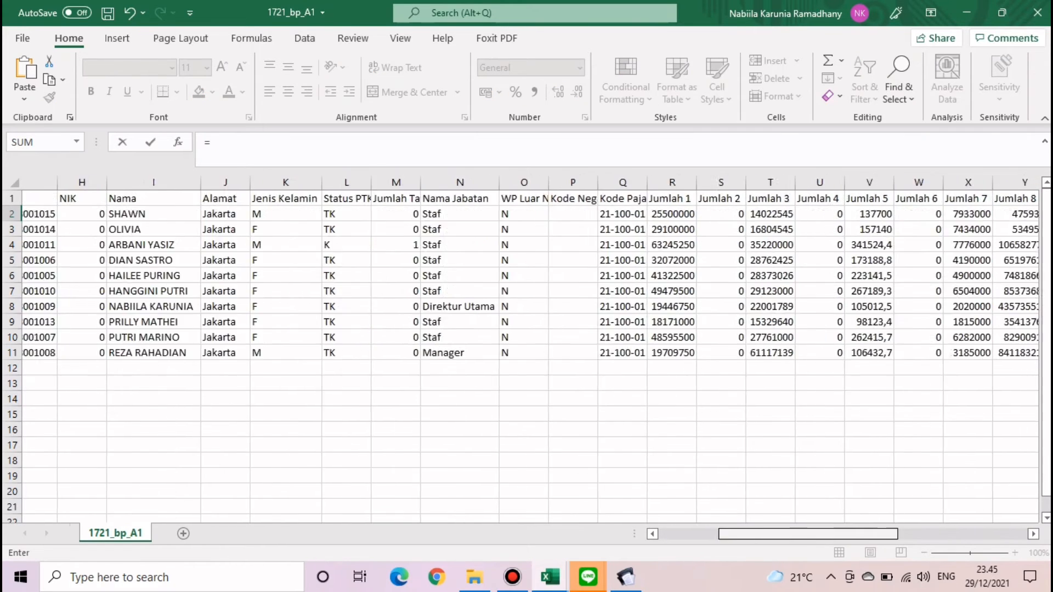
{"action": "left_click", "coordinate": [546, 307]}
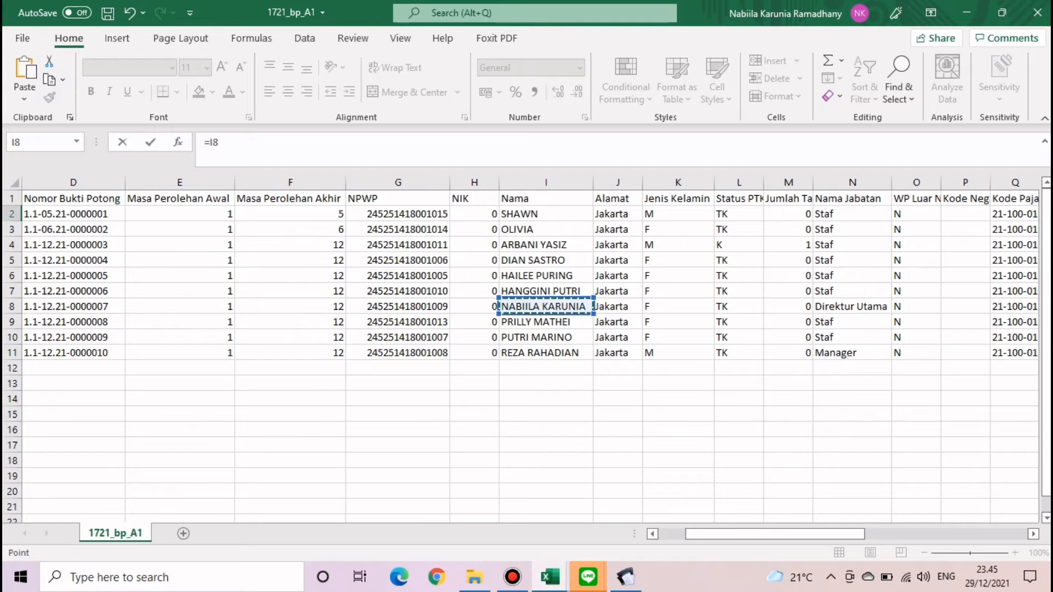
{"action": "key", "text": "Return"}
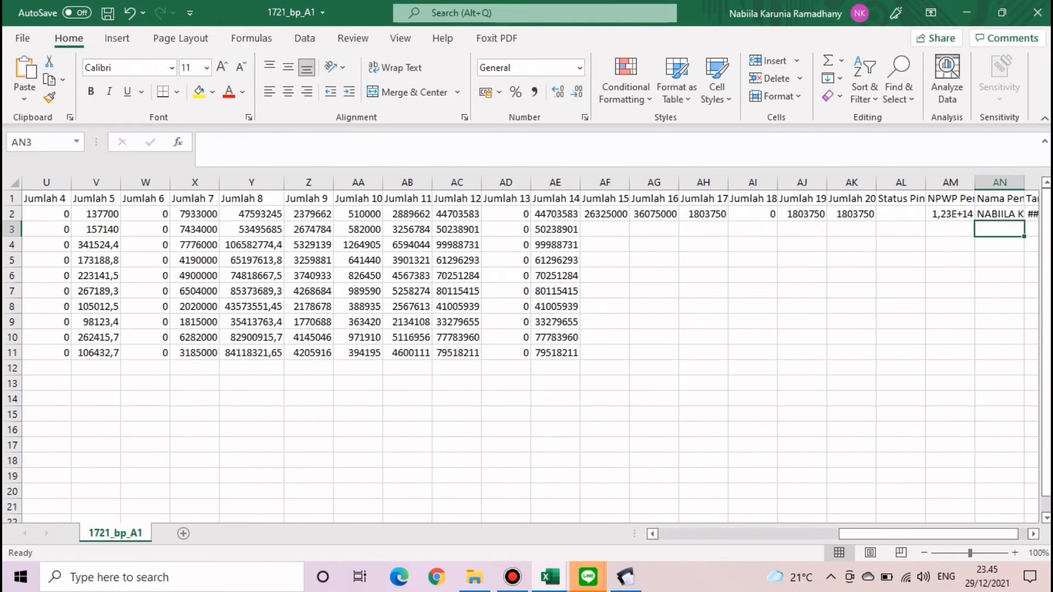
{"action": "left_click", "coordinate": [950, 214]}
{"action": "type", "text": "="}
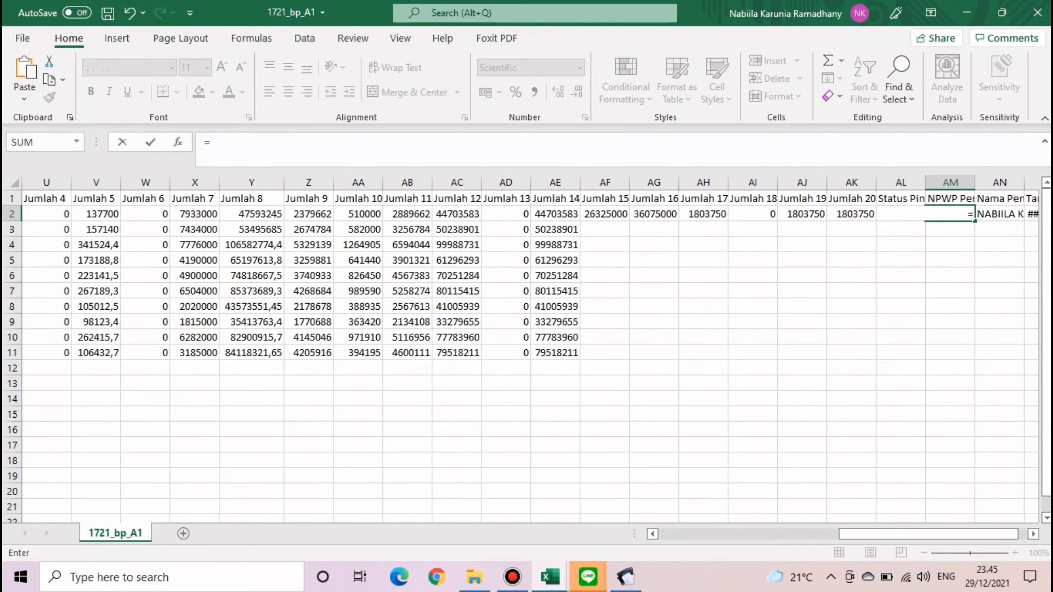
{"action": "scroll", "coordinate": [530, 349], "scroll_direction": "left", "scroll_amount": 10}
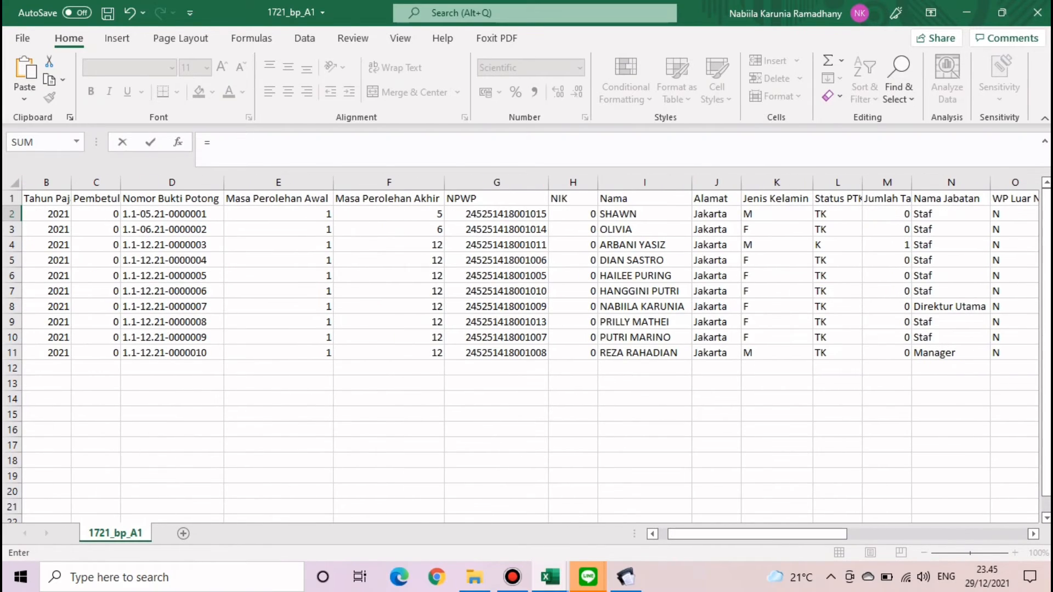
{"action": "left_click", "coordinate": [496, 306]}
{"action": "key", "text": "Return"}
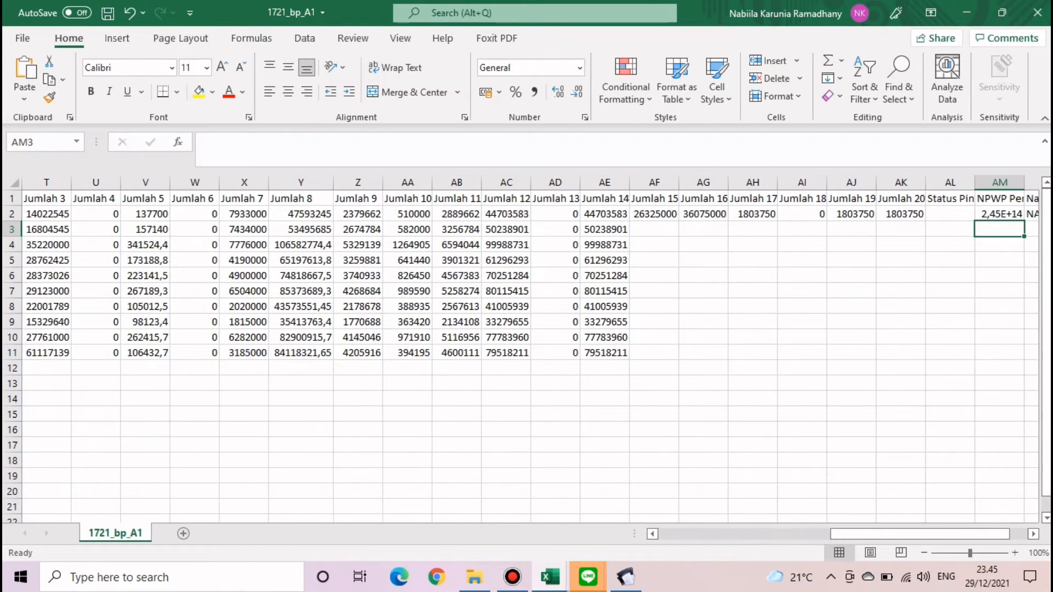
- Fill the AM2 and AN2 formulas down to row 11 and widen column AN
{"action": "left_click", "coordinate": [1000, 214]}
{"action": "double_click", "coordinate": [1024, 221]}
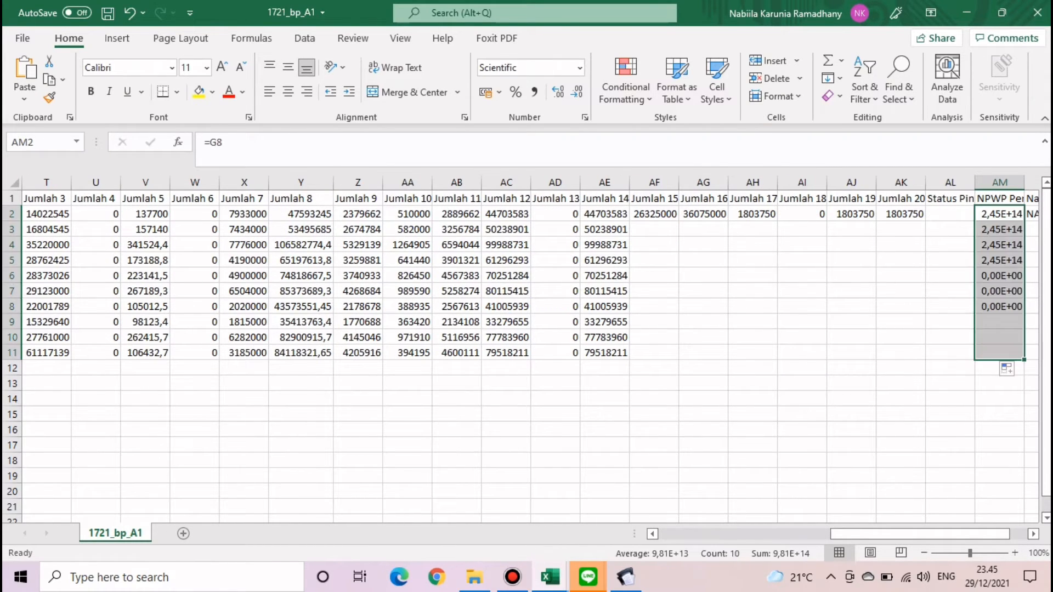
{"action": "scroll", "coordinate": [527, 348], "scroll_direction": "right", "scroll_amount": 3}
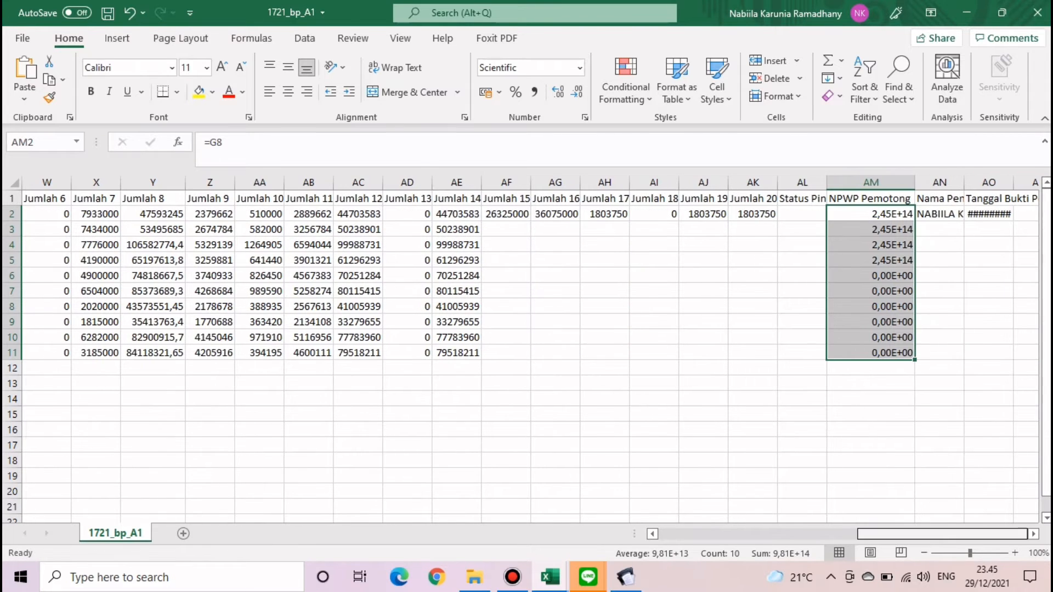
{"action": "left_click", "coordinate": [940, 214]}
{"action": "double_click", "coordinate": [964, 221]}
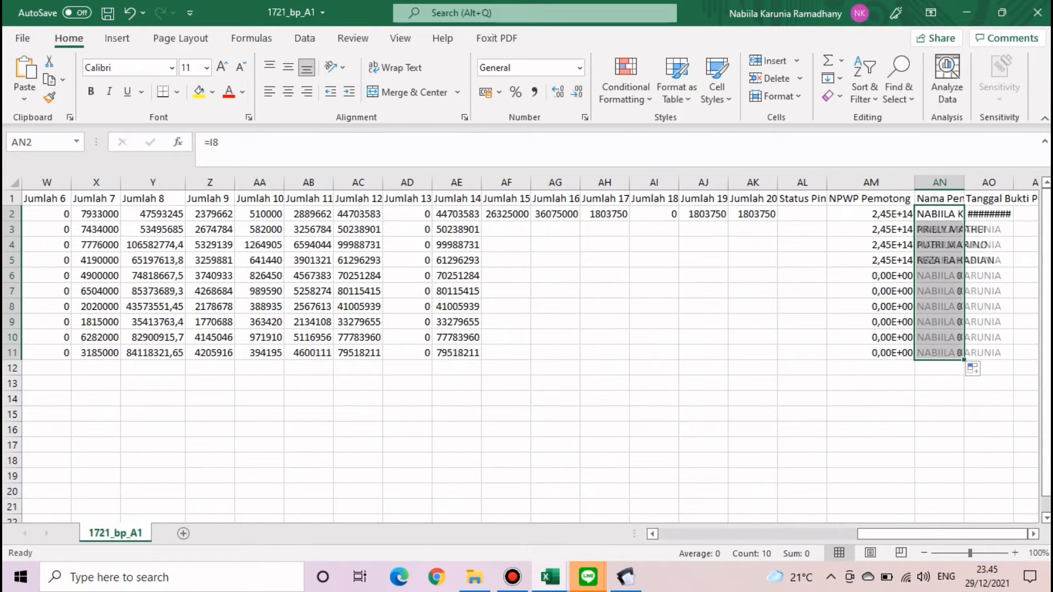
{"action": "double_click", "coordinate": [964, 182]}
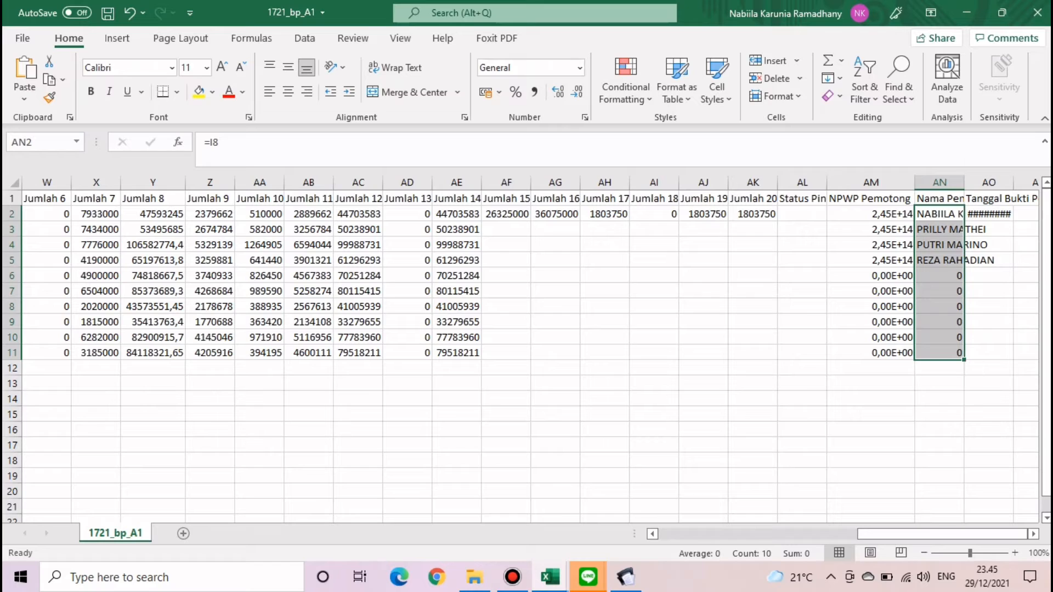
- Clear the incorrectly copied names from AN3:AN11
{"action": "left_click", "coordinate": [961, 261]}
{"action": "left_click", "coordinate": [961, 213]}
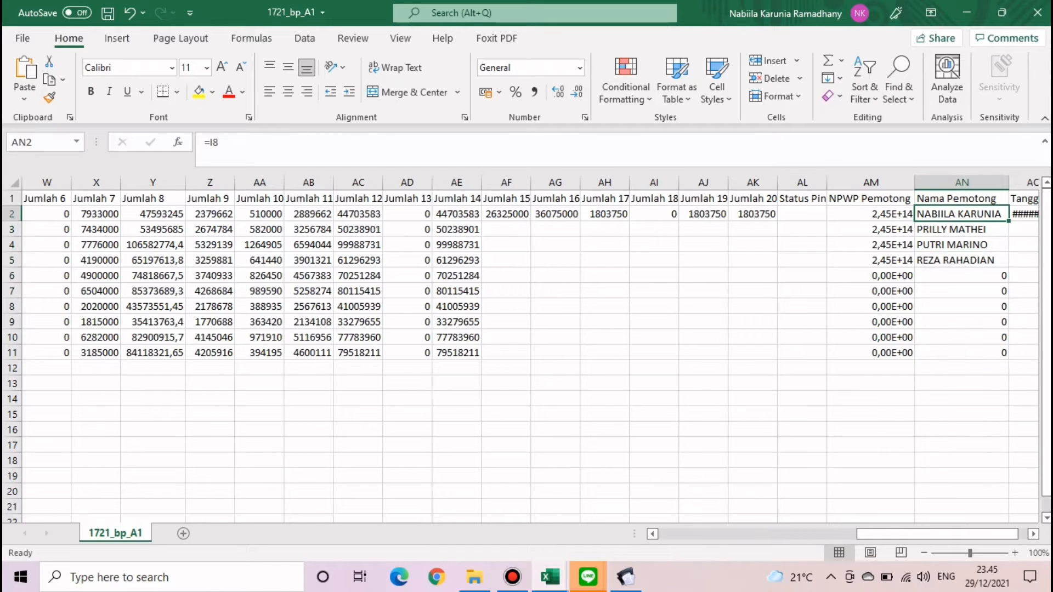
{"action": "left_click", "coordinate": [961, 229]}
{"action": "left_click", "coordinate": [961, 214]}
{"action": "left_click_drag", "start_coordinate": [1009, 221], "coordinate": [1009, 353]}
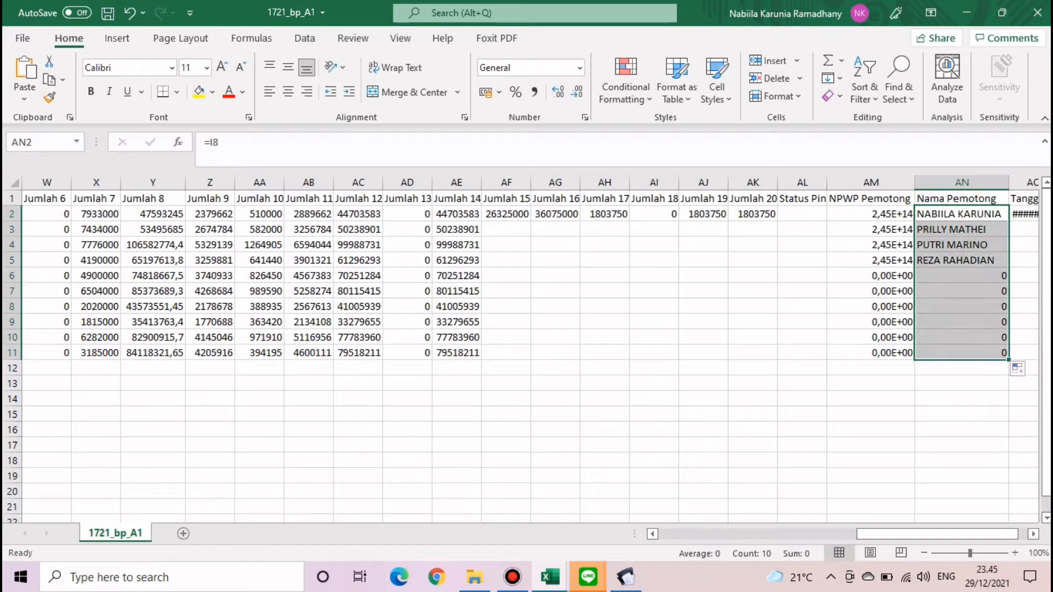
{"action": "left_click", "coordinate": [961, 276]}
{"action": "left_click", "coordinate": [962, 276]}
{"action": "left_click_drag", "start_coordinate": [961, 229], "coordinate": [961, 352]}
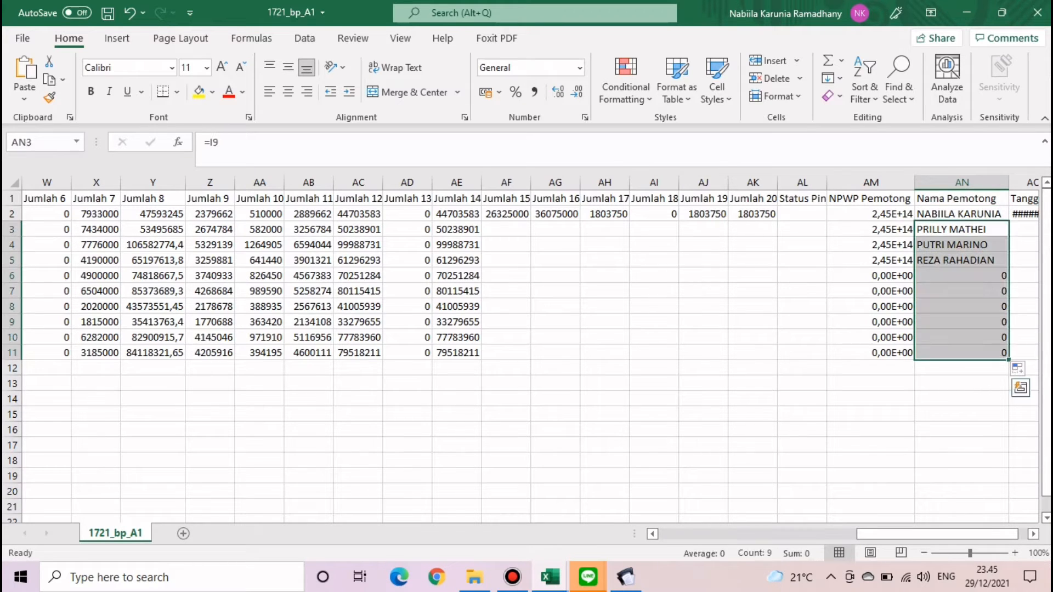
{"action": "key", "text": "Delete"}
{"action": "left_click", "coordinate": [961, 400]}
{"action": "left_click", "coordinate": [961, 214]}
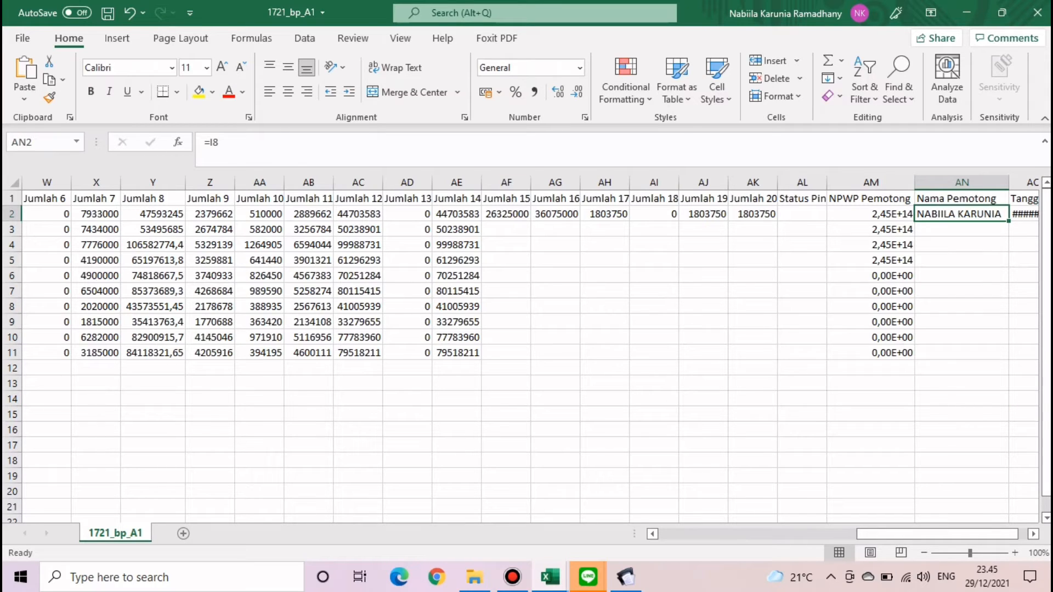
- Change the name formula to =$I$8 and fill it down to row 11
{"action": "left_click", "coordinate": [220, 142]}
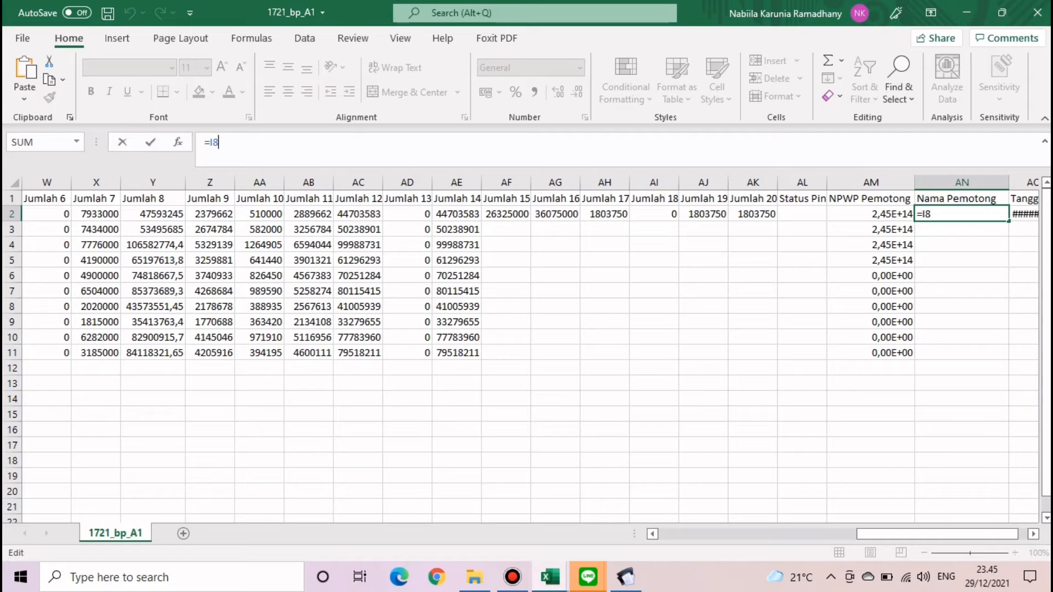
{"action": "key", "text": "F4"}
{"action": "key", "text": "Return"}
{"action": "left_click", "coordinate": [961, 215]}
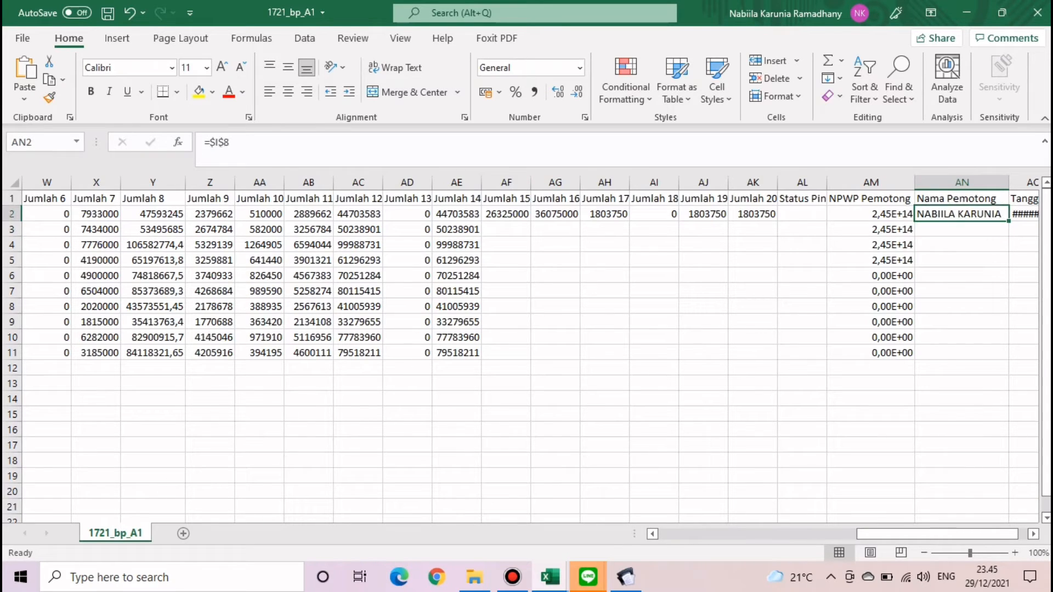
{"action": "double_click", "coordinate": [1008, 221]}
{"action": "left_click", "coordinate": [961, 276]}
- Change the NPWP formula to =$G$8 and fill it down to row 11
{"action": "left_click", "coordinate": [871, 214]}
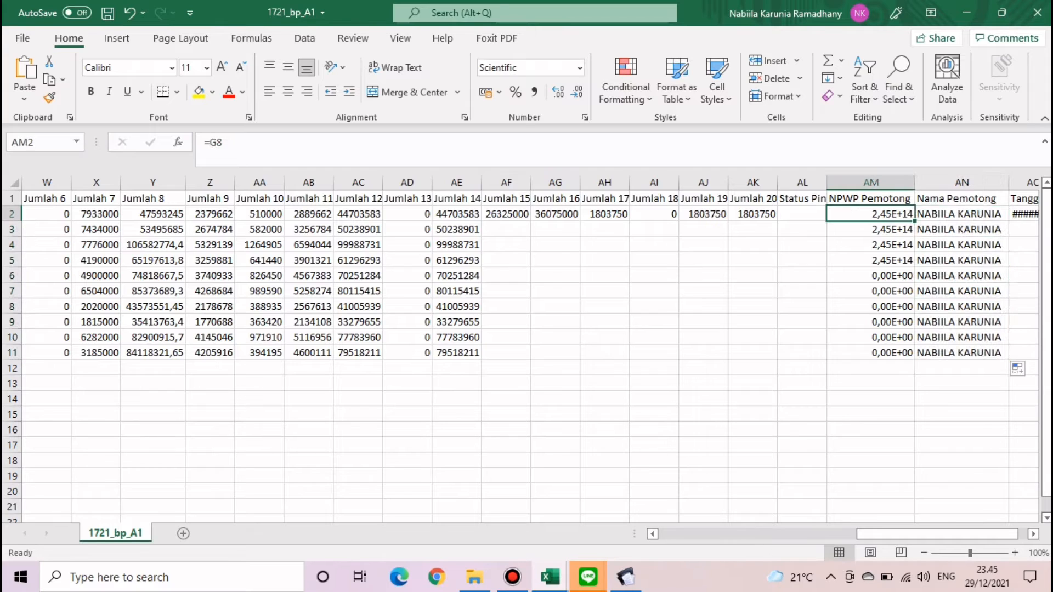
{"action": "left_click", "coordinate": [222, 142]}
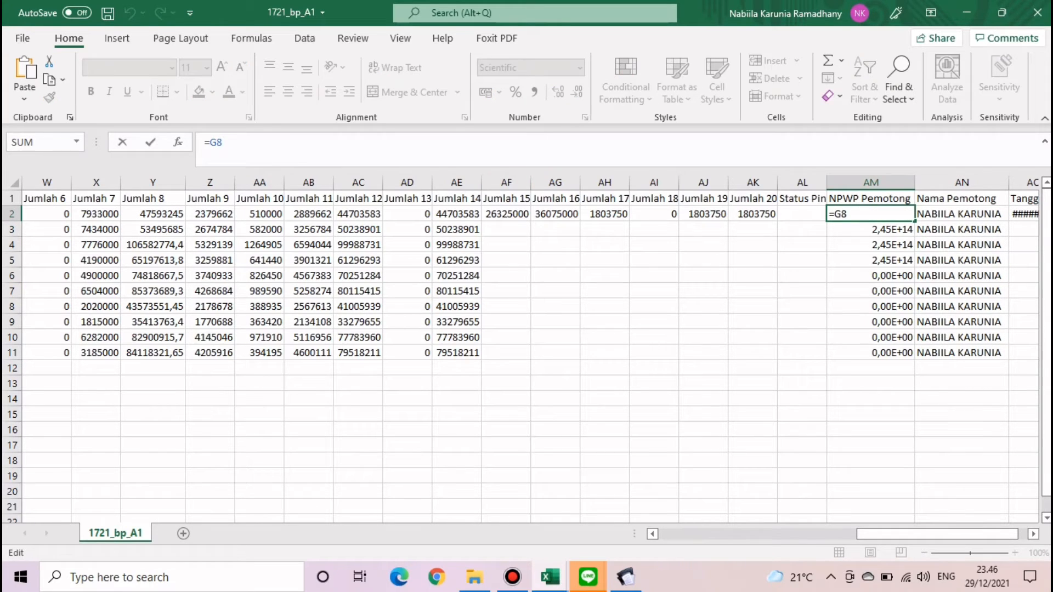
{"action": "key", "text": "F4"}
{"action": "key", "text": "Return"}
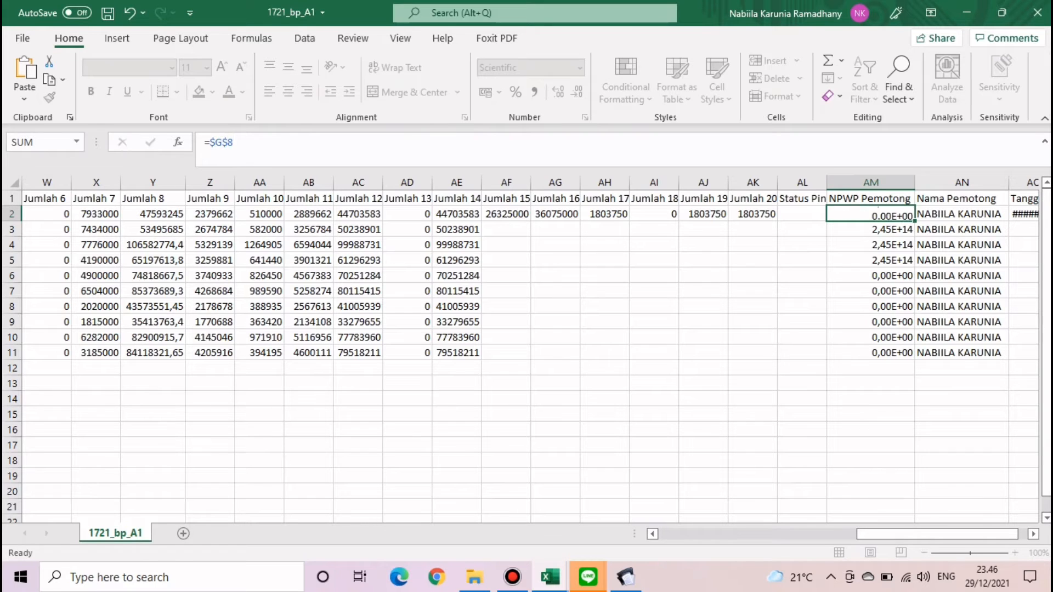
{"action": "left_click", "coordinate": [871, 214]}
{"action": "double_click", "coordinate": [915, 221]}
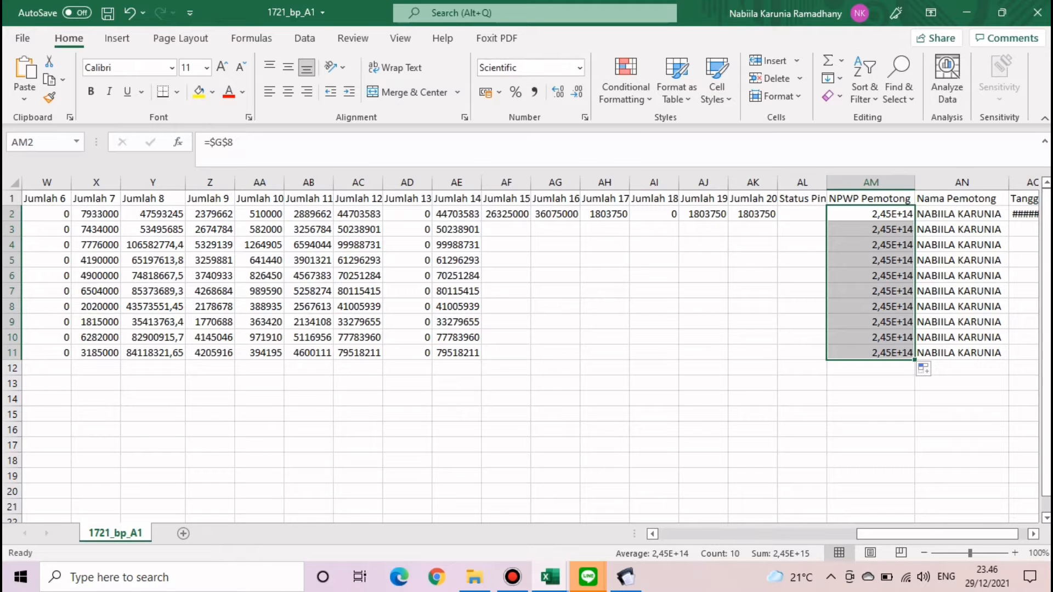
- Convert the NPWP and name cells AM2:AN11 to plain values
{"action": "left_click", "coordinate": [871, 230]}
{"action": "left_click_drag", "start_coordinate": [871, 214], "coordinate": [959, 352]}
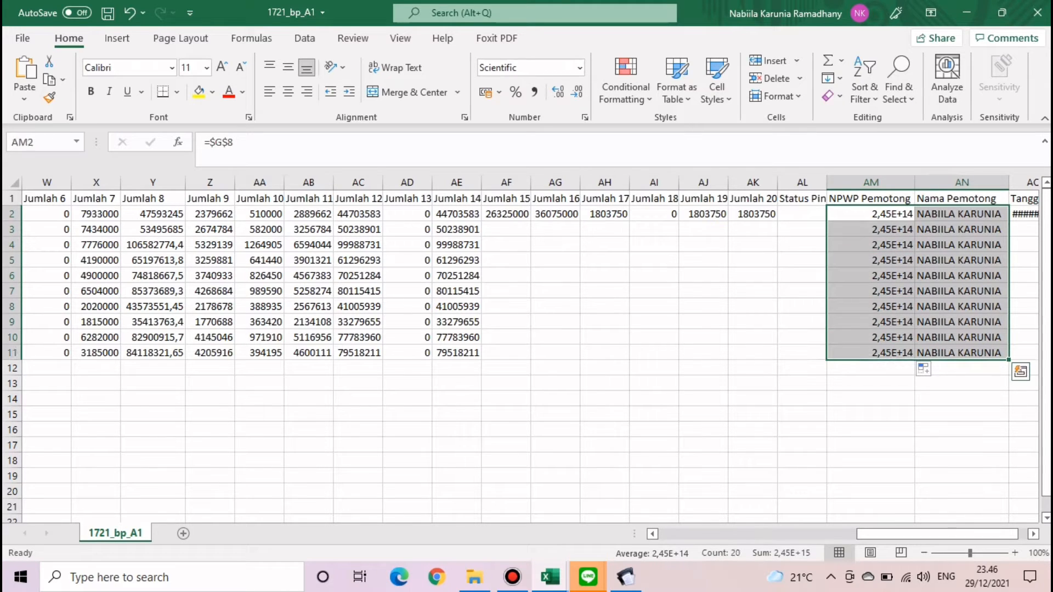
{"action": "key", "text": "ctrl+c"}
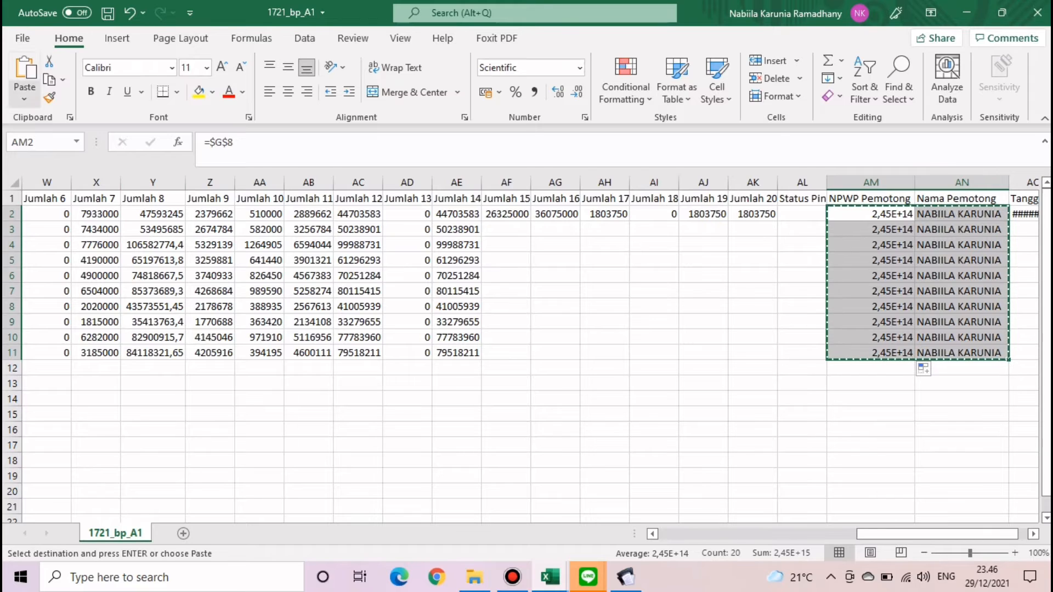
{"action": "left_click", "coordinate": [24, 98]}
{"action": "left_click", "coordinate": [22, 214]}
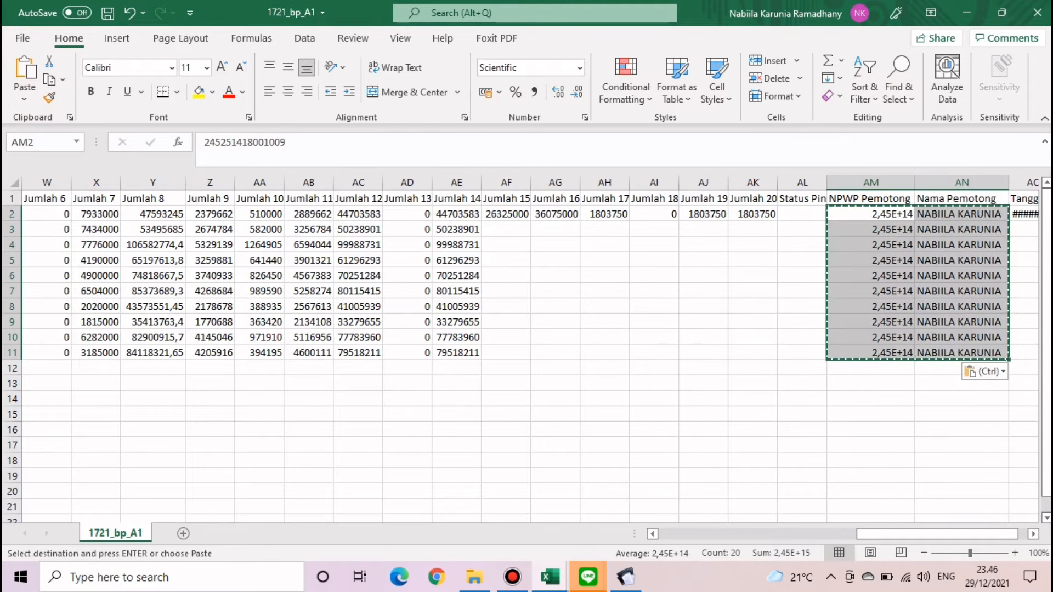
{"action": "left_click", "coordinate": [703, 260]}
{"action": "left_click", "coordinate": [803, 245]}
{"action": "left_click", "coordinate": [870, 213]}
{"action": "left_click", "coordinate": [870, 292]}
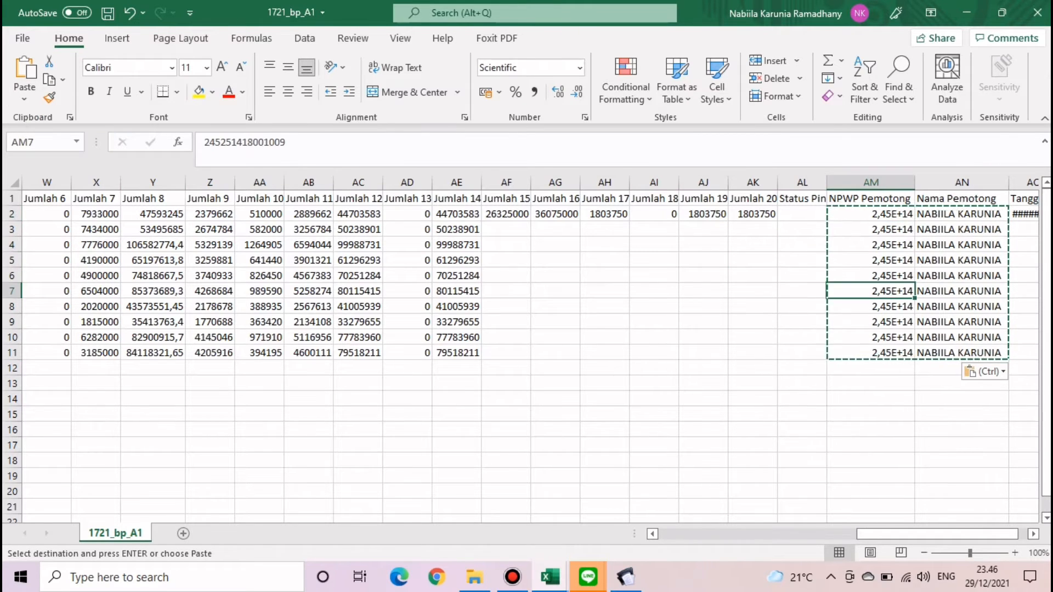
{"action": "left_click_drag", "start_coordinate": [870, 214], "coordinate": [871, 353]}
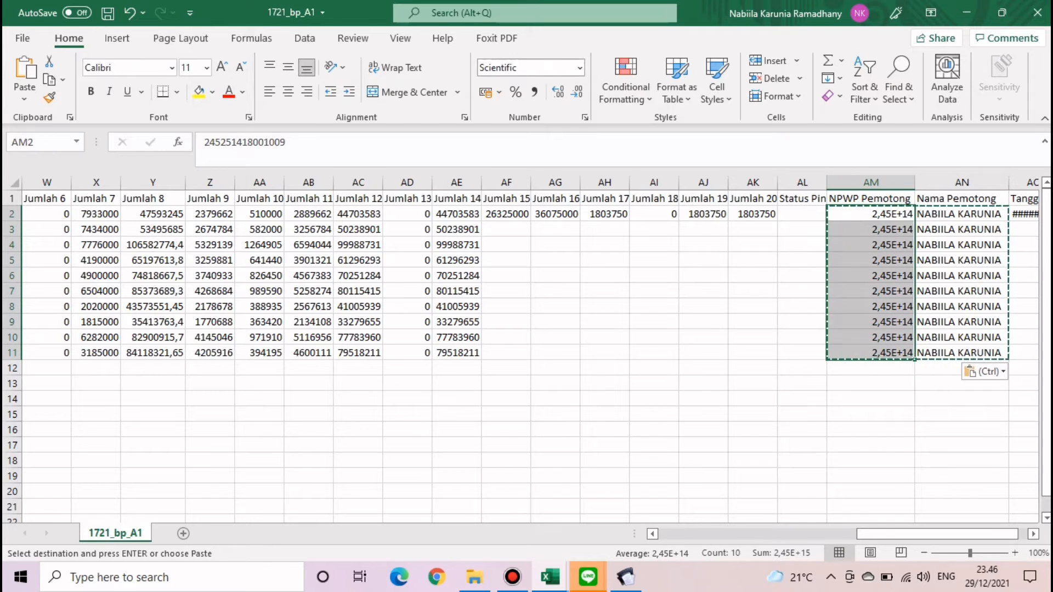
{"action": "left_click", "coordinate": [580, 67]}
{"action": "left_click", "coordinate": [548, 423]}
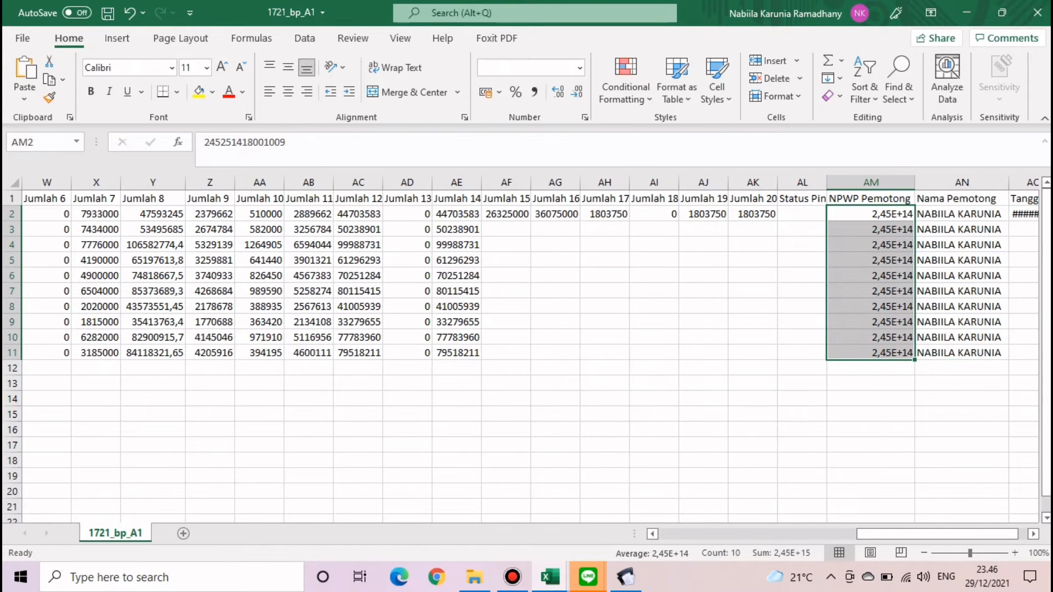
{"action": "left_click", "coordinate": [325, 265]}
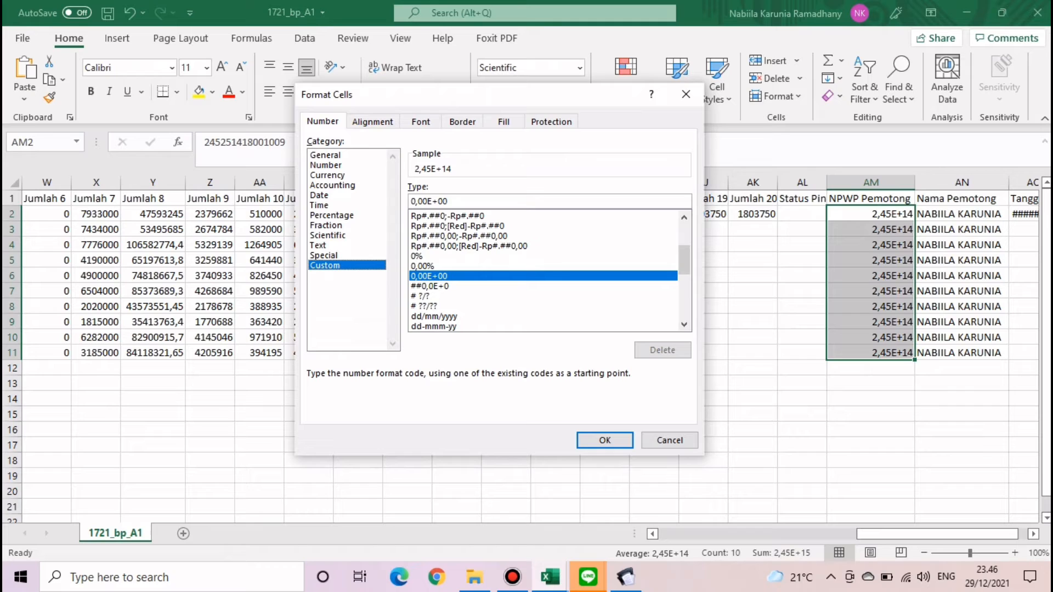
{"action": "left_click", "coordinate": [449, 201]}
{"action": "left_click_drag", "start_coordinate": [450, 201], "coordinate": [410, 201]}
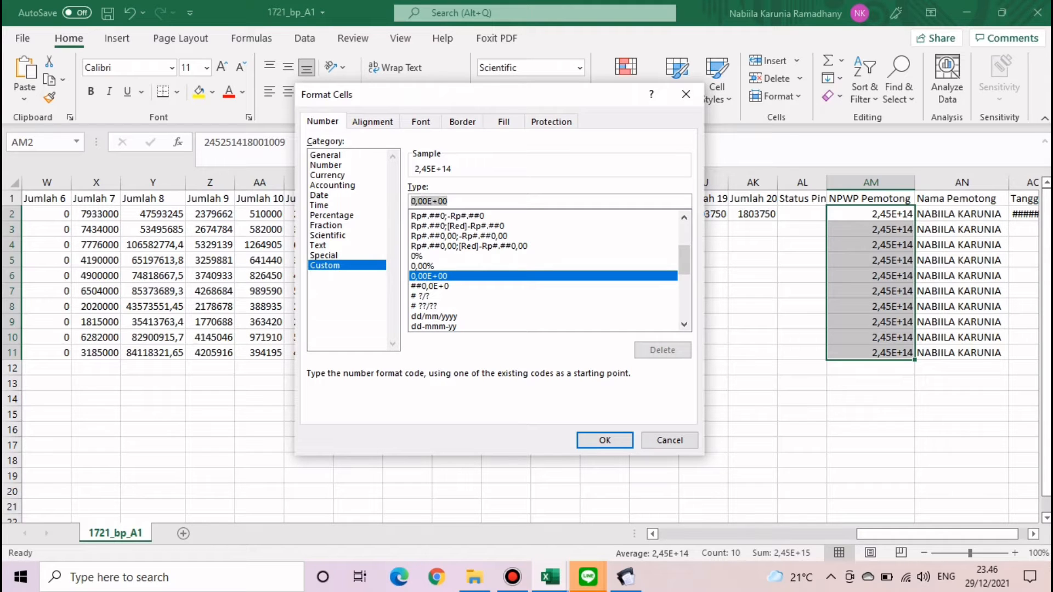
{"action": "type", "text": "00000"}
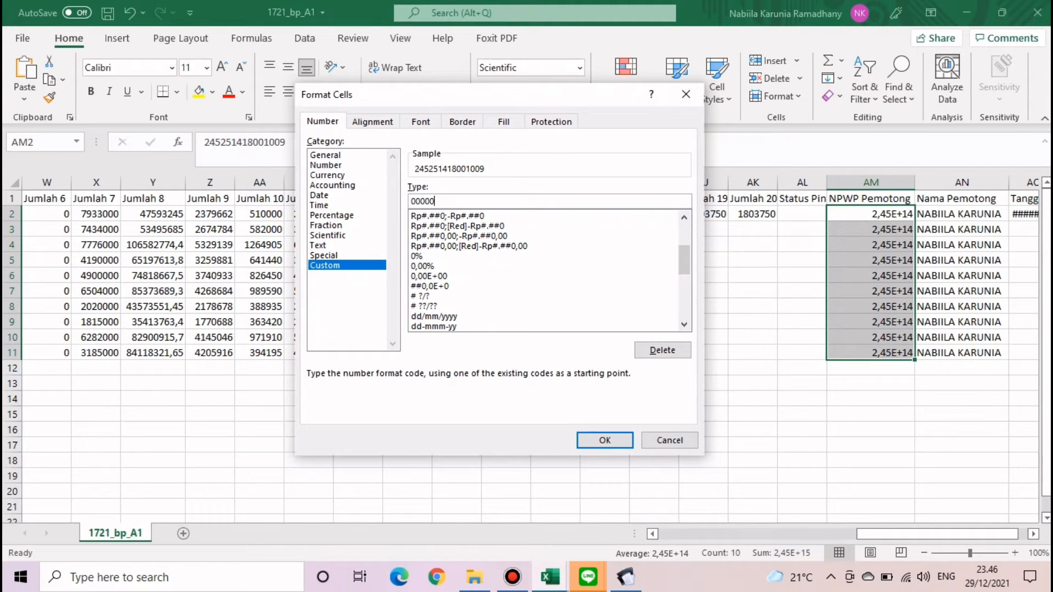
{"action": "type", "text": "000000"}
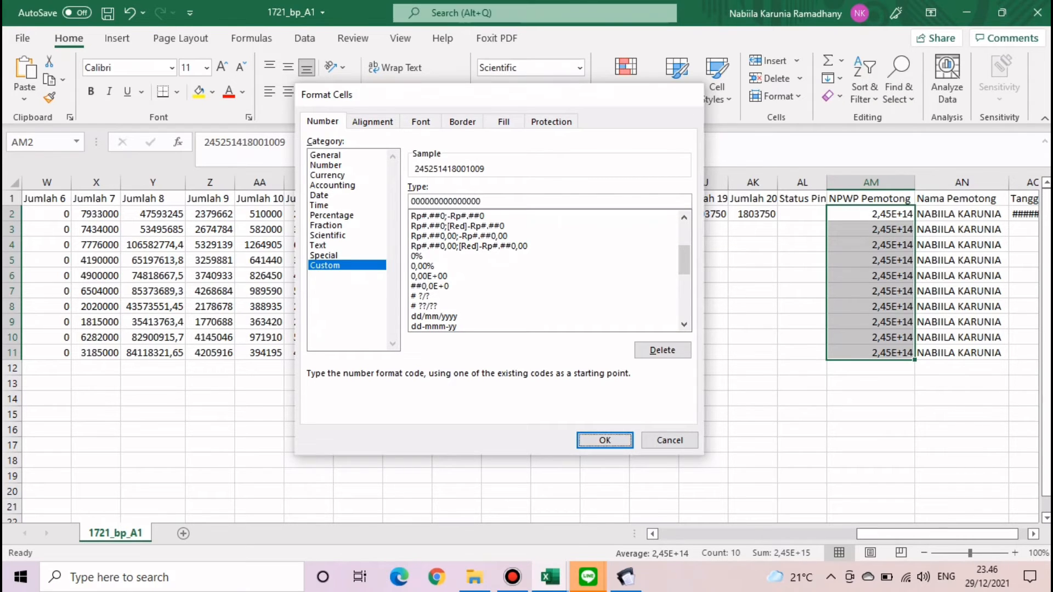
{"action": "key", "text": "Return"}
{"action": "left_click", "coordinate": [753, 383]}
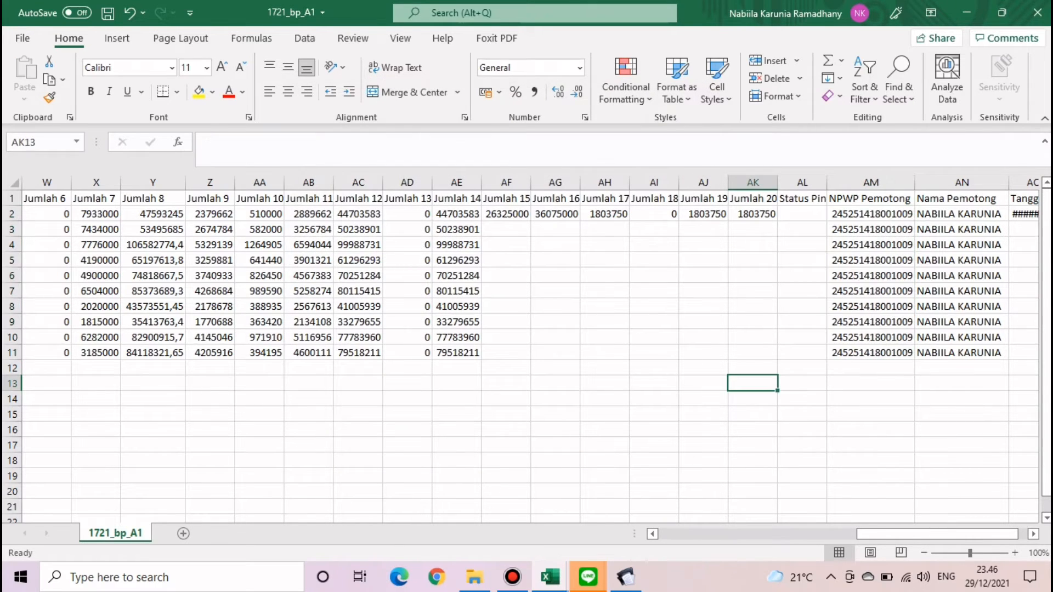
- Widen column AO so the date 25/11/2013 is readable
{"action": "mouse_move", "coordinate": [937, 534]}
{"action": "left_mouse_down"}
{"action": "mouse_move", "coordinate": [783, 535]}
{"action": "mouse_move", "coordinate": [947, 534]}
{"action": "left_mouse_up"}
{"action": "left_click_drag", "start_coordinate": [1008, 183], "coordinate": [1018, 182]}
{"action": "left_click", "coordinate": [988, 214]}
{"action": "left_click_drag", "start_coordinate": [947, 534], "coordinate": [739, 534]}
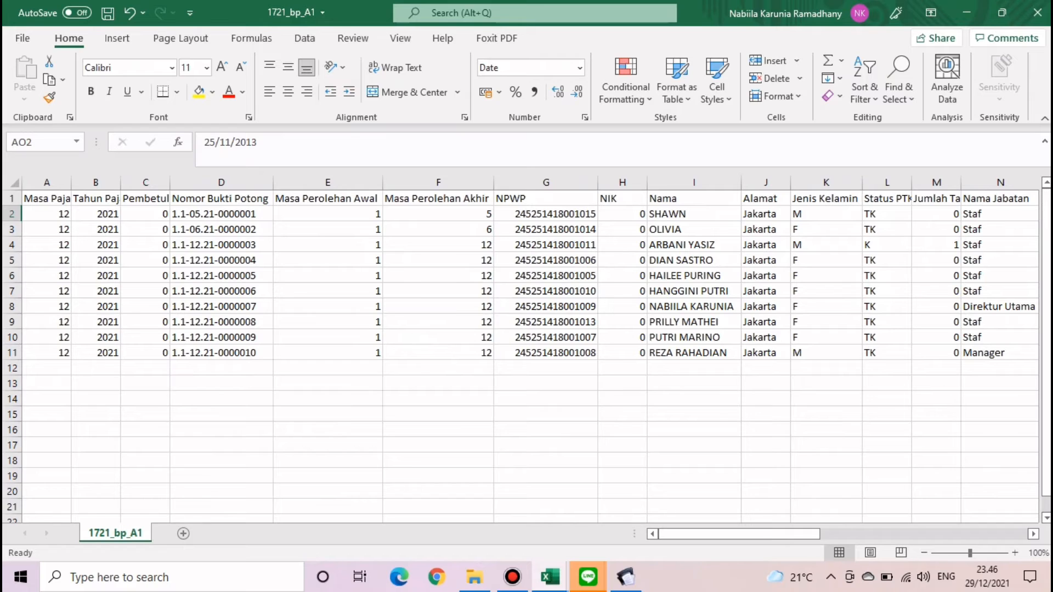
- Freeze panes at column G to keep columns A–F visible, then scroll right
{"action": "left_click", "coordinate": [546, 182]}
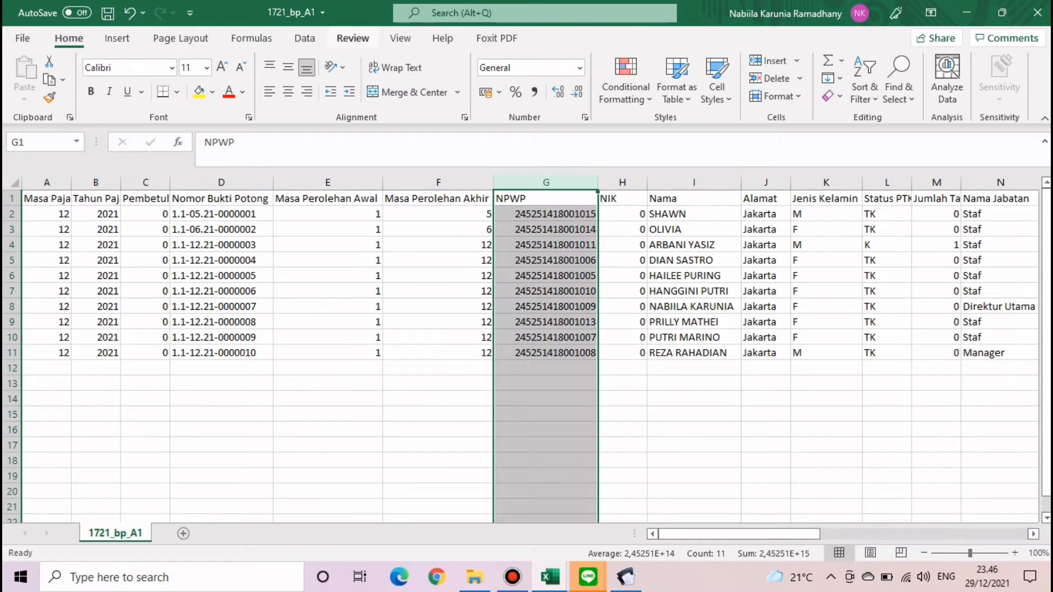
{"action": "left_click", "coordinate": [400, 38]}
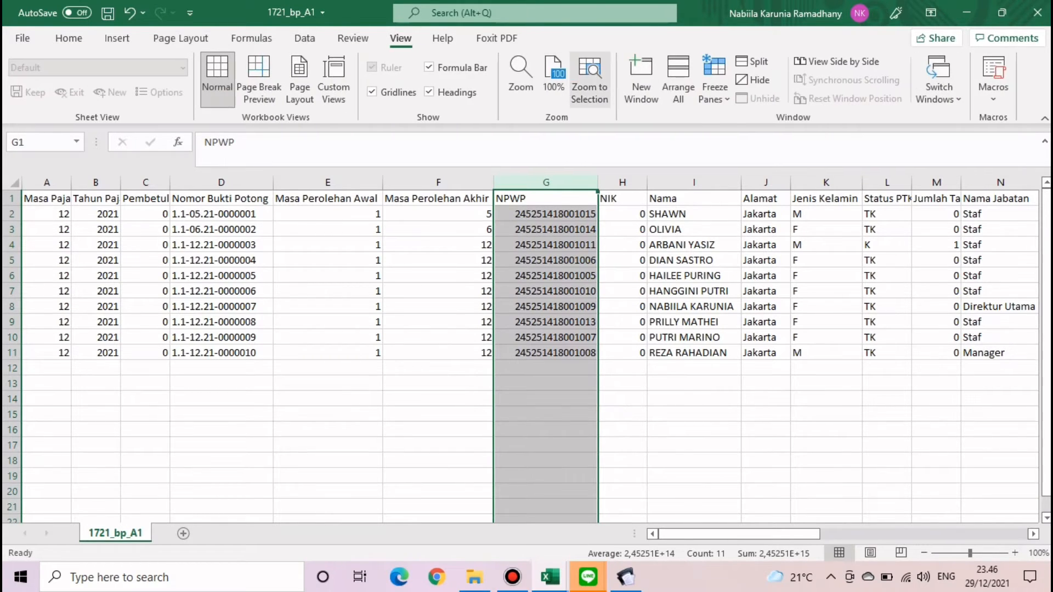
{"action": "left_click", "coordinate": [714, 79]}
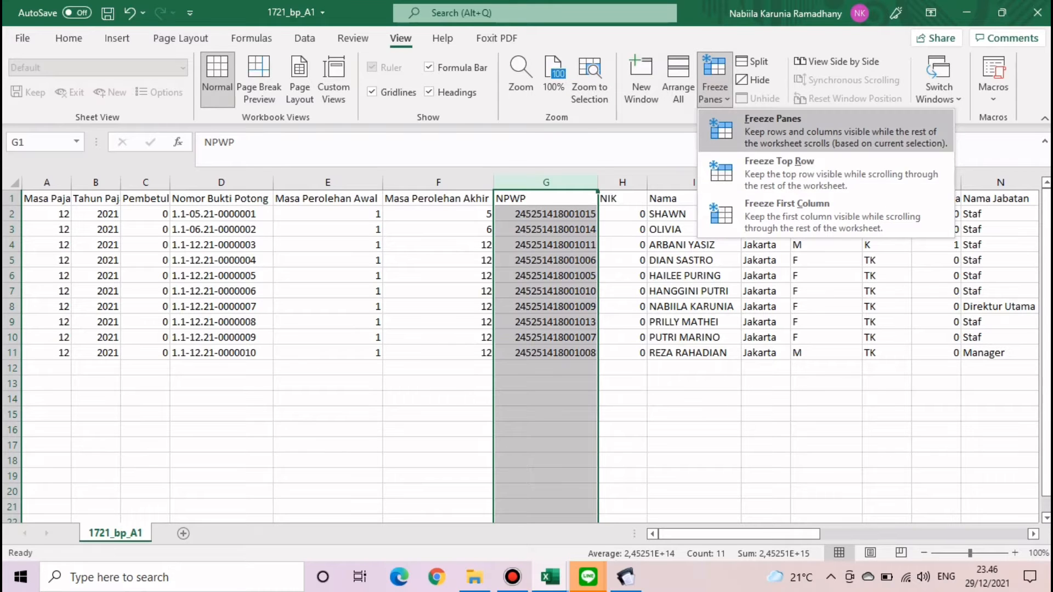
{"action": "left_click", "coordinate": [774, 118]}
{"action": "left_click_drag", "start_coordinate": [705, 534], "coordinate": [979, 533]}
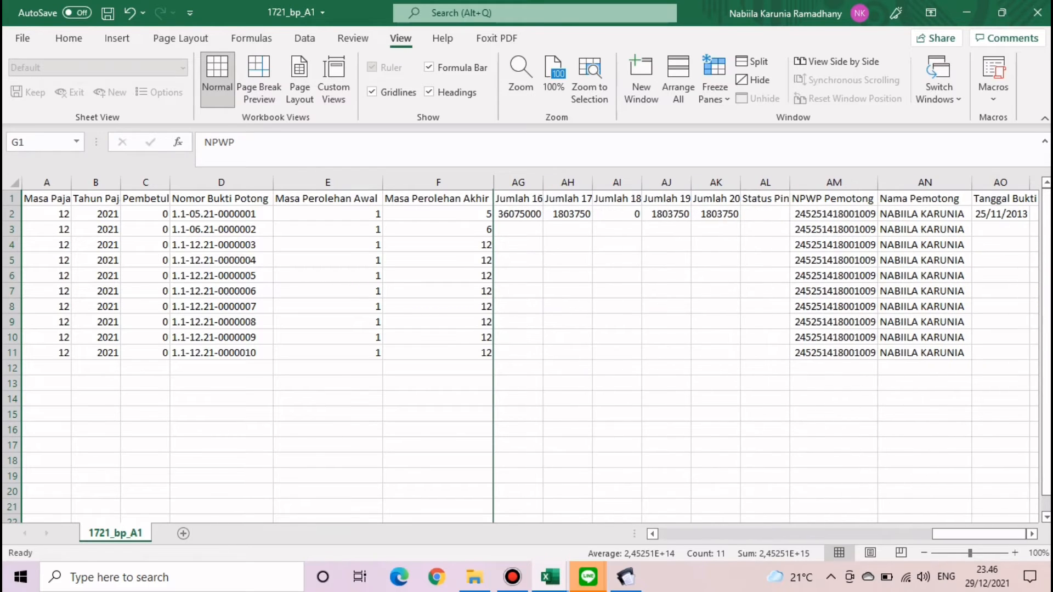
- Enter 31/05/2021 in AO2 and 31/06/2021 in AO3
{"action": "left_click", "coordinate": [1001, 214]}
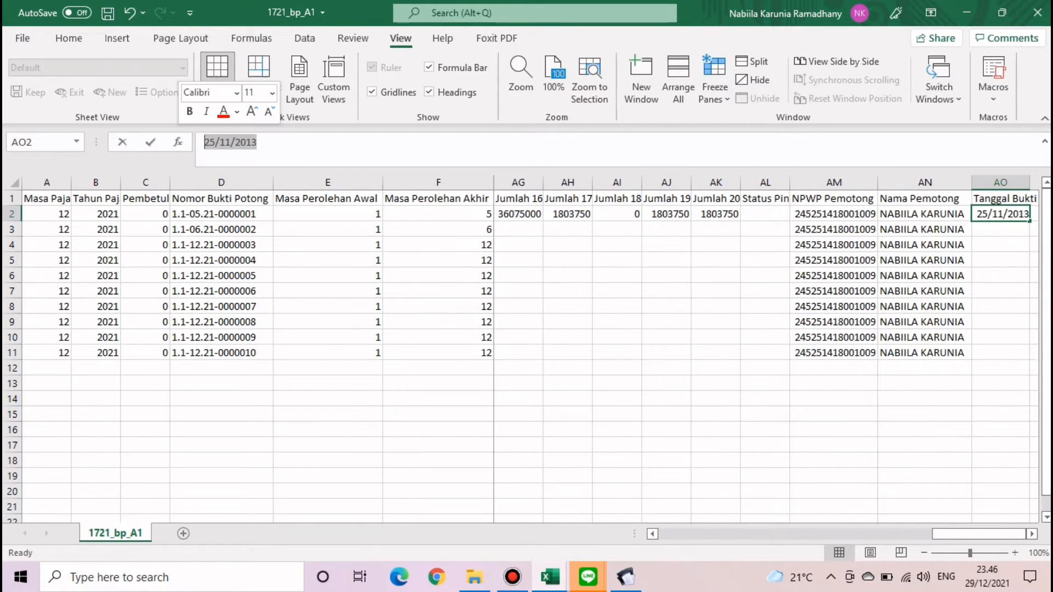
{"action": "type", "text": "31"}
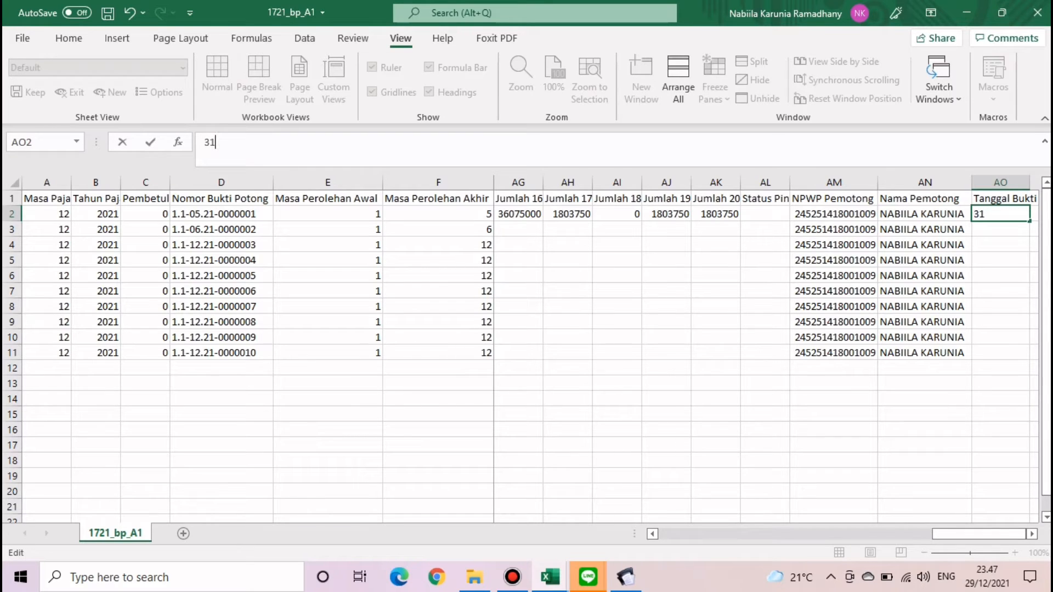
{"action": "type", "text": "/05/2021"}
{"action": "key", "text": "Return"}
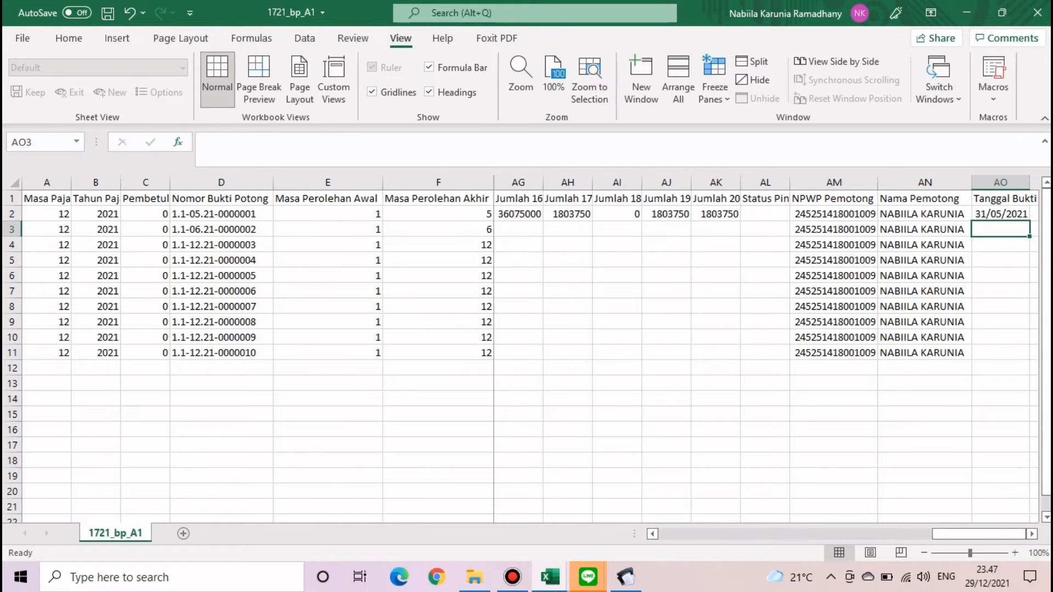
{"action": "type", "text": "31"}
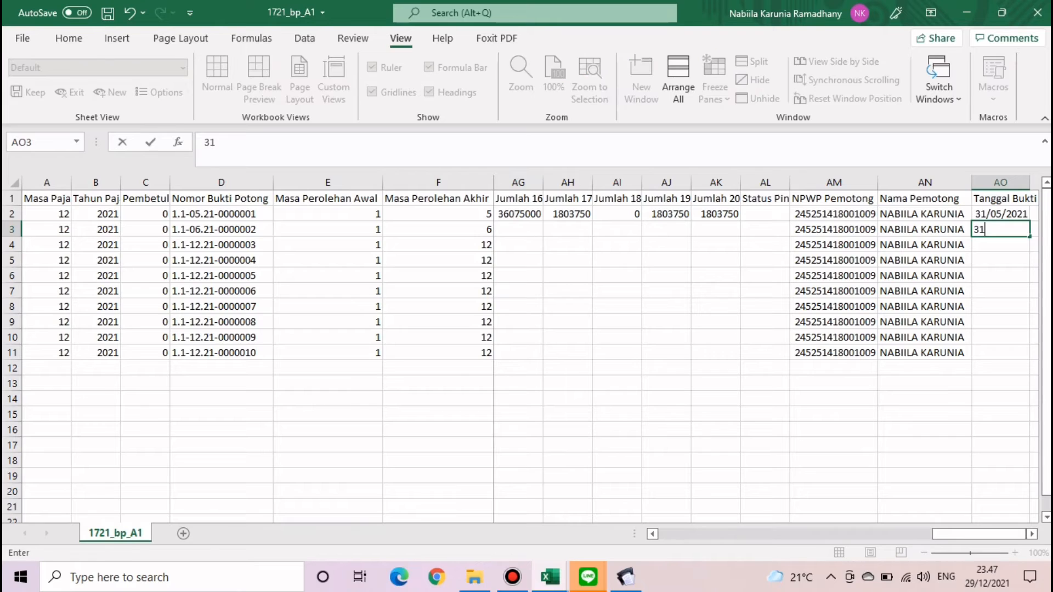
{"action": "type", "text": "/06/2021"}
{"action": "key", "text": "Return"}
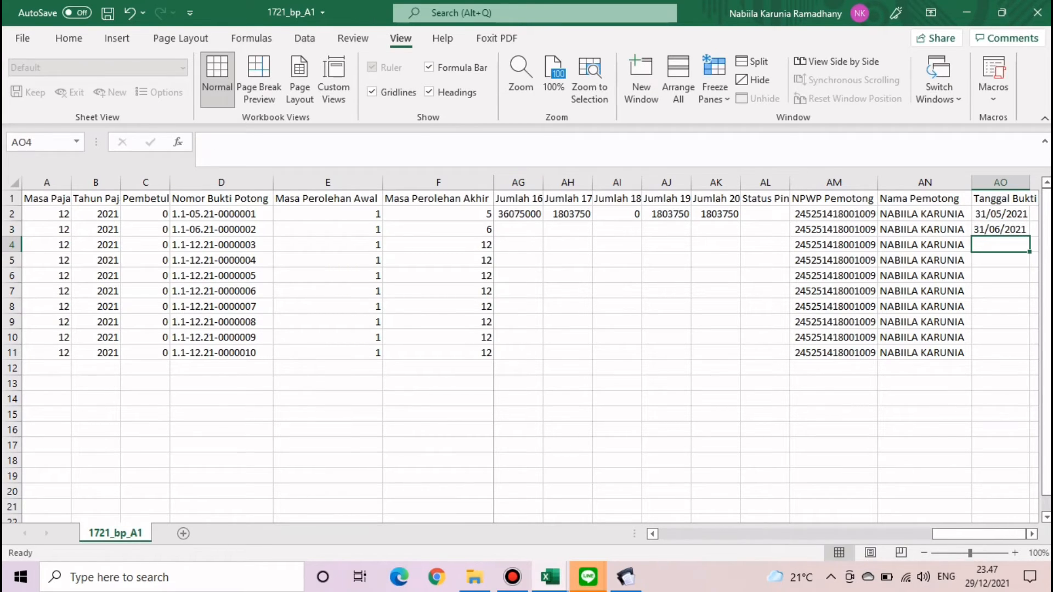
- Enter 31/12/2021 in AO4, correcting the mistyped year
{"action": "type", "text": "31/12/12021\\"}
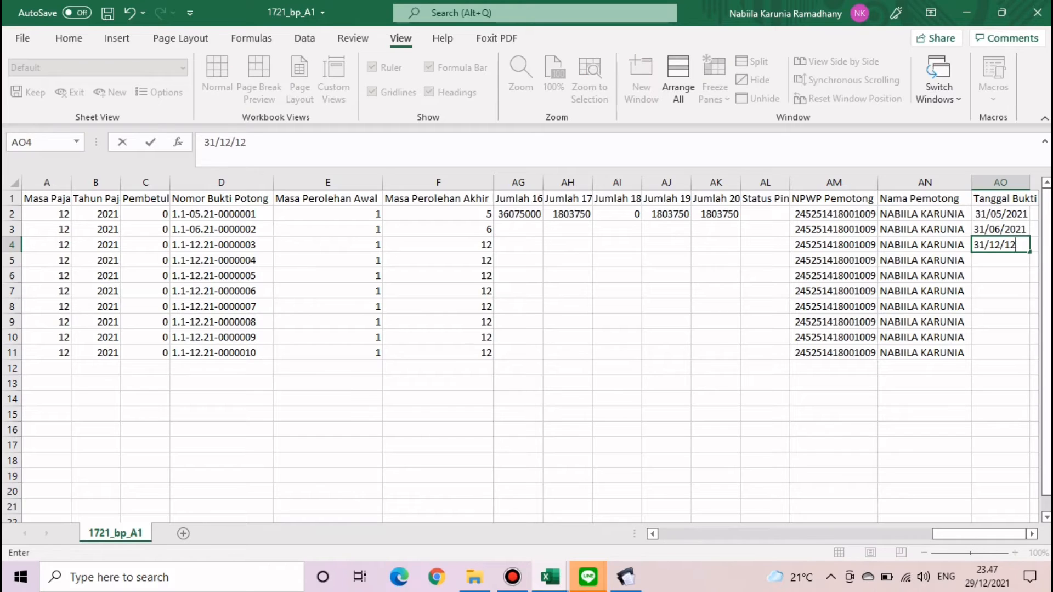
{"action": "key", "text": "BackSpace"}
{"action": "key", "text": "BackSpace"}
{"action": "type", "text": "1"}
{"action": "key", "text": "Left"}
{"action": "key", "text": "Left"}
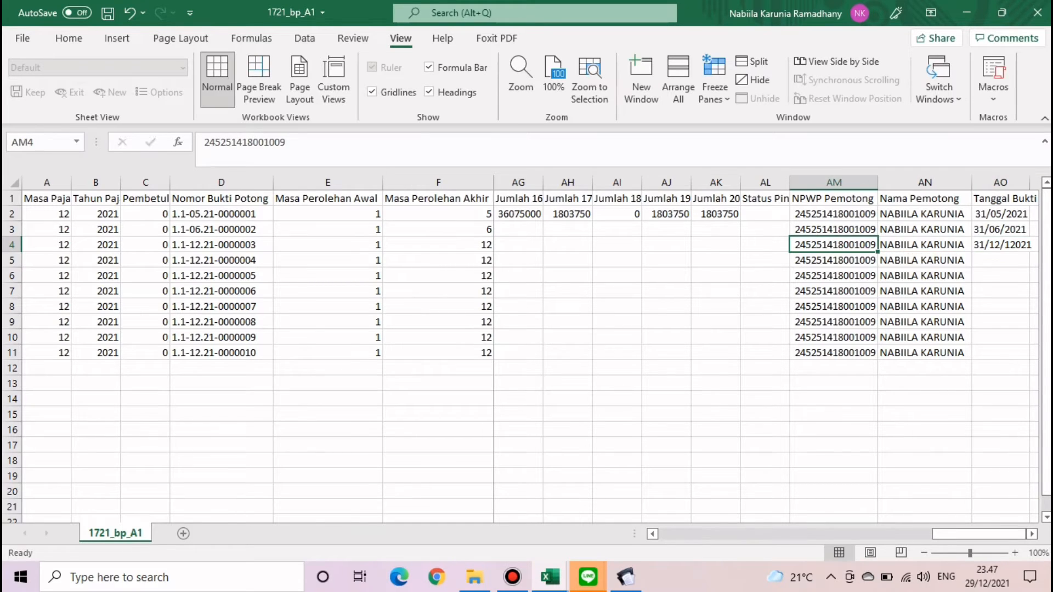
{"action": "key", "text": "Right"}
{"action": "key", "text": "Right"}
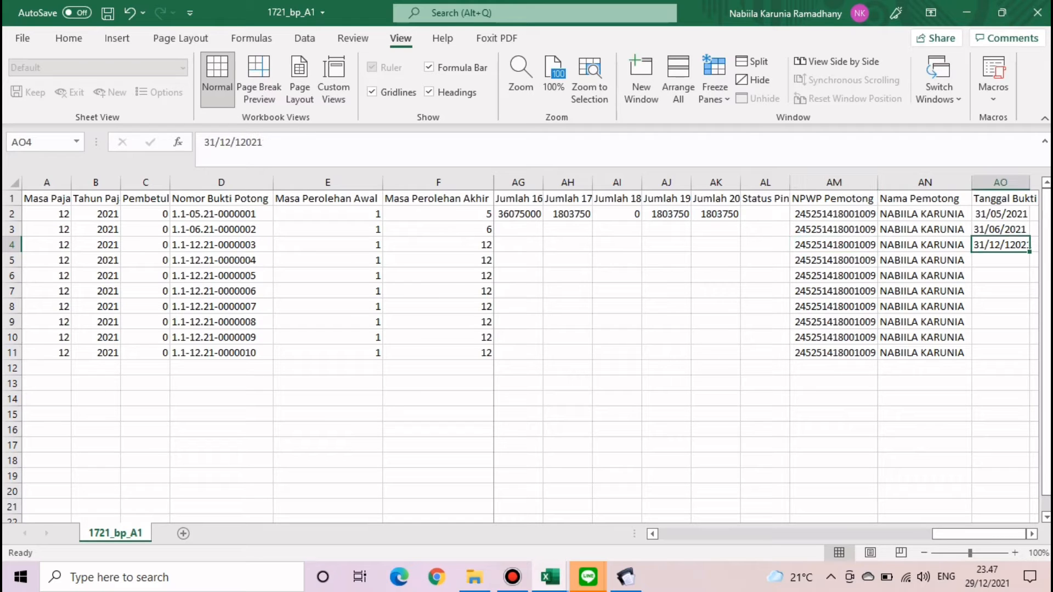
{"action": "left_click", "coordinate": [240, 143]}
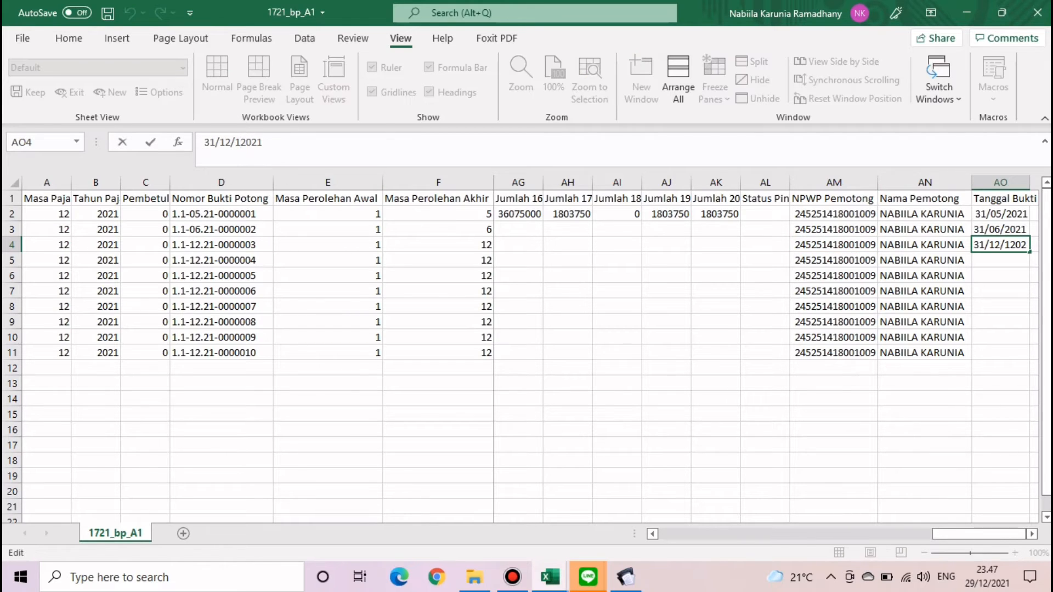
{"action": "key", "text": "BackSpace"}
{"action": "key", "text": "Return"}
{"action": "key", "text": "Up"}
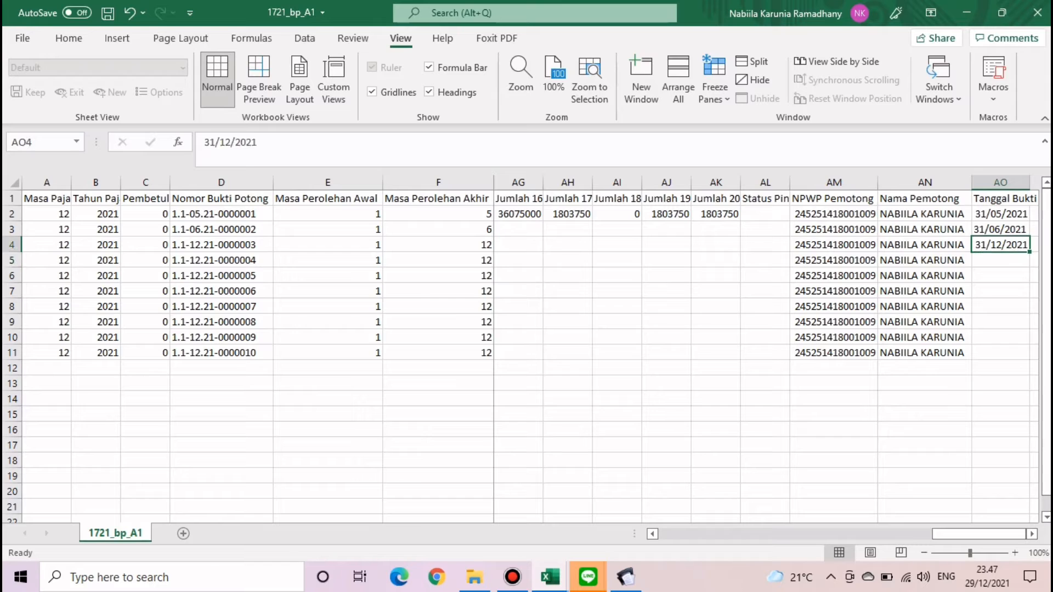
- Copy 31/12/2021 unchanged down column AO through row 11
{"action": "double_click", "coordinate": [1030, 252]}
{"action": "left_click", "coordinate": [1001, 368]}
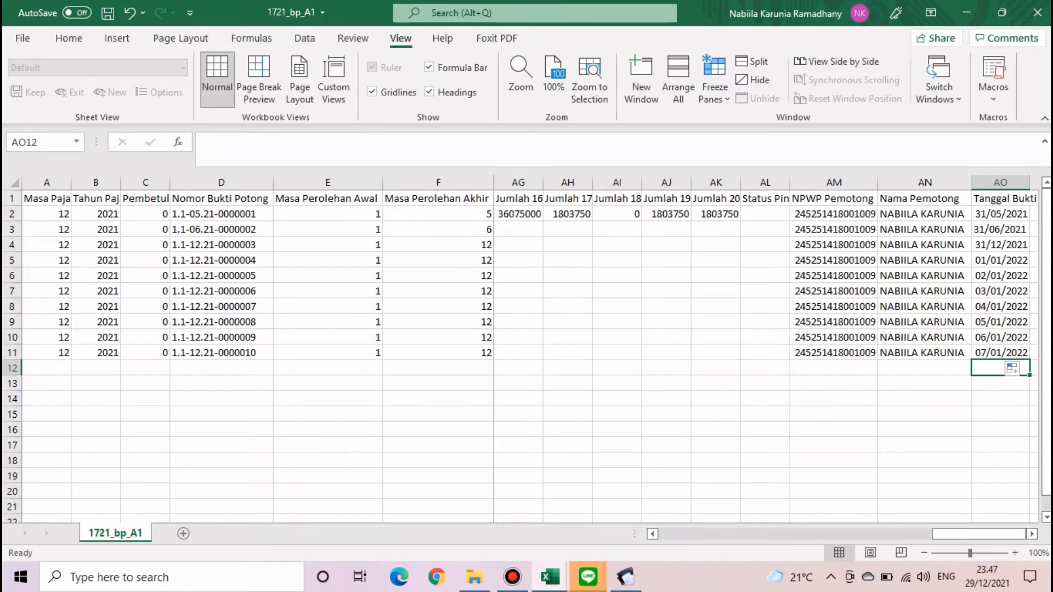
{"action": "left_click", "coordinate": [1012, 368]}
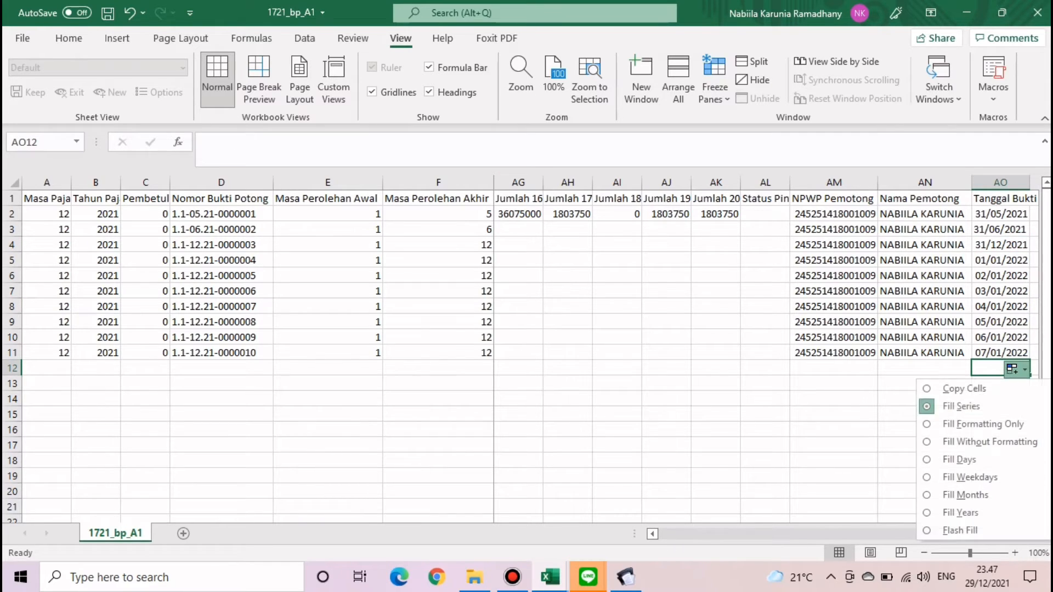
{"action": "left_click", "coordinate": [952, 390]}
{"action": "left_click", "coordinate": [924, 444]}
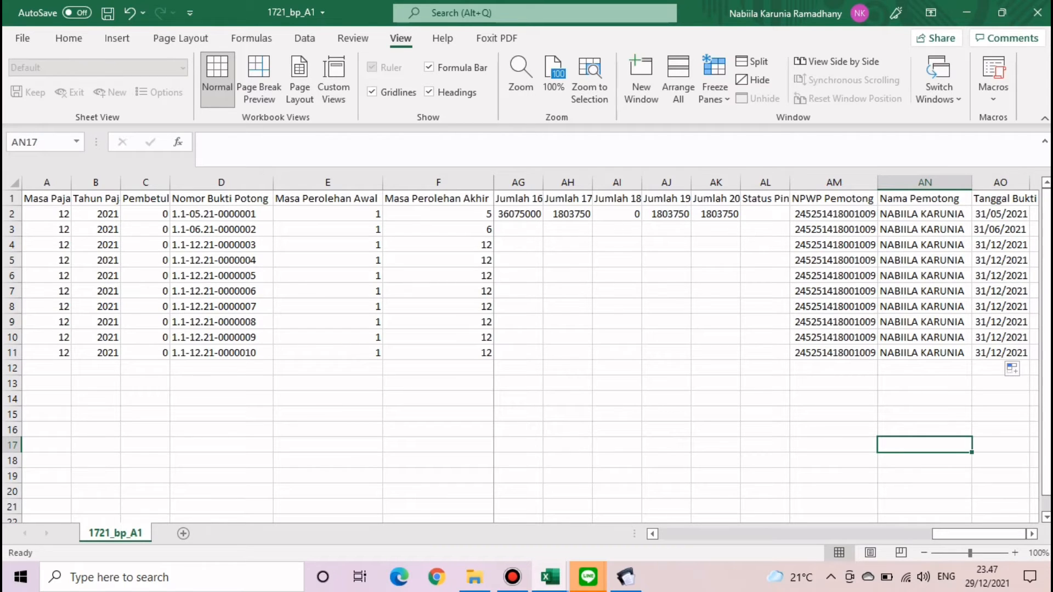
{"action": "left_click", "coordinate": [1034, 182]}
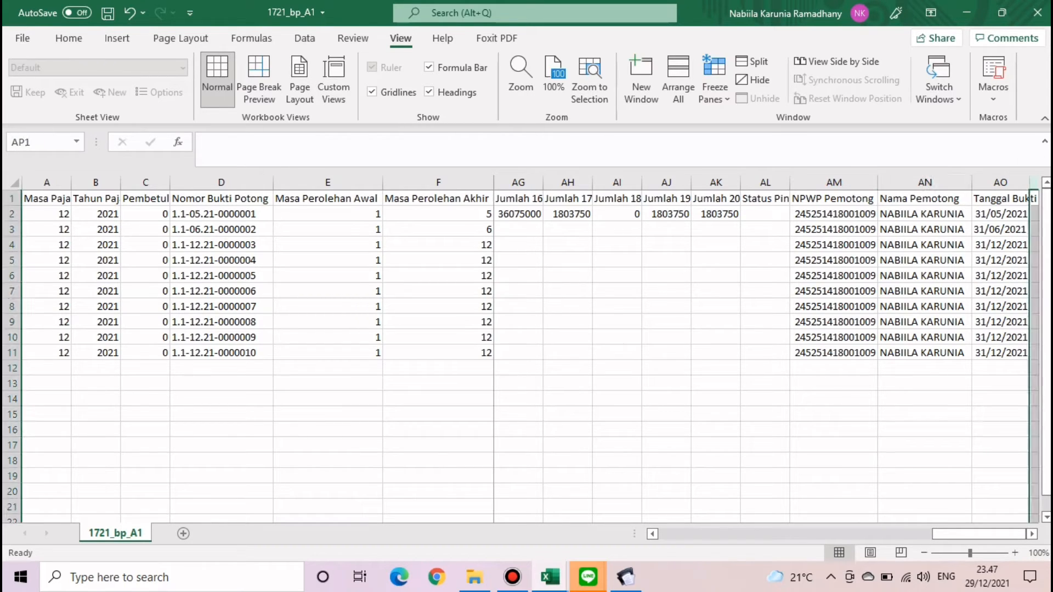
- Insert a blank column before the dates, then undo the insertion
{"action": "right_click", "coordinate": [1000, 183]}
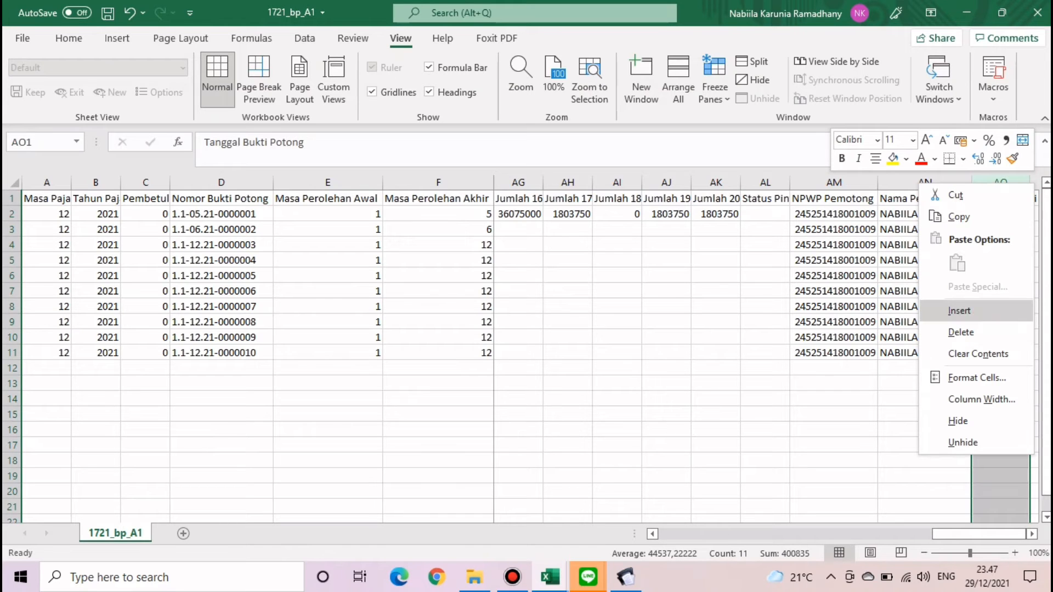
{"action": "left_click", "coordinate": [886, 308]}
{"action": "left_click", "coordinate": [834, 383]}
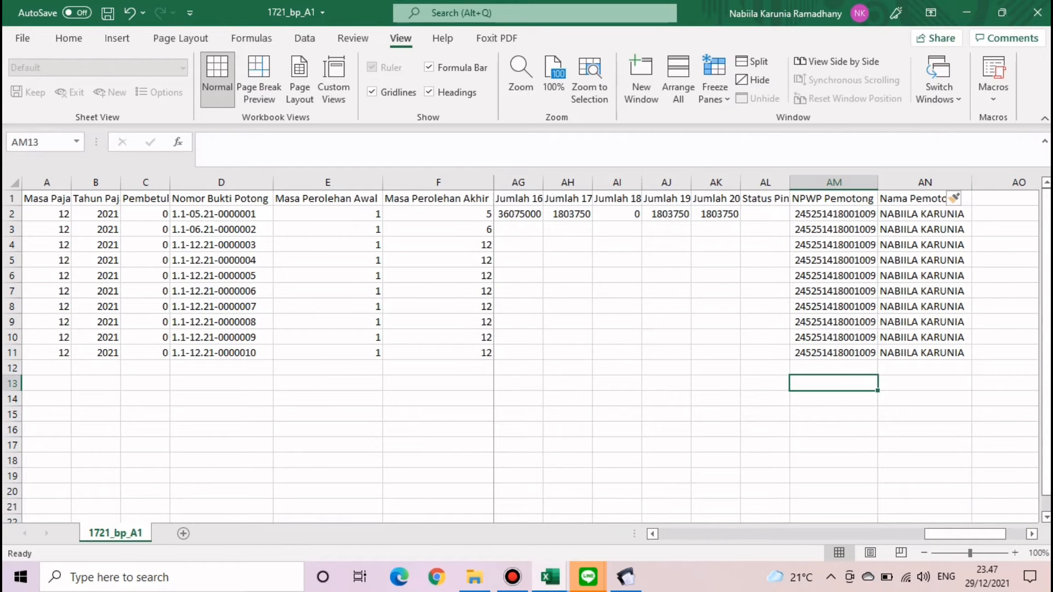
{"action": "key", "text": "ctrl+z"}
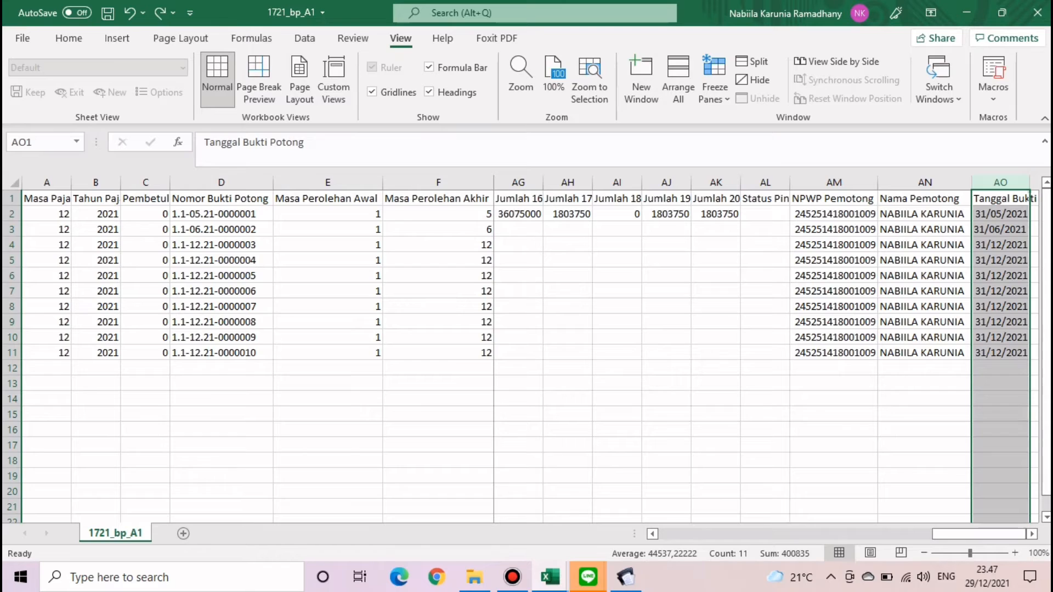
{"action": "left_click", "coordinate": [1000, 429]}
- Add the header PTKP in cell AP1
{"action": "left_click", "coordinate": [1034, 214]}
{"action": "key", "text": "Right"}
{"action": "key", "text": "Right"}
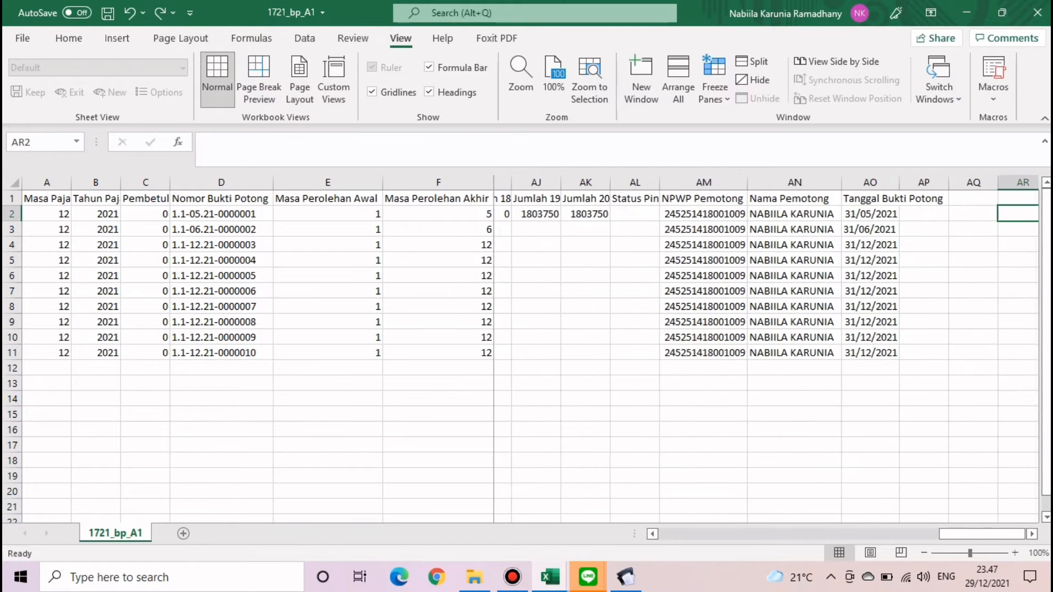
{"action": "left_click", "coordinate": [906, 199]}
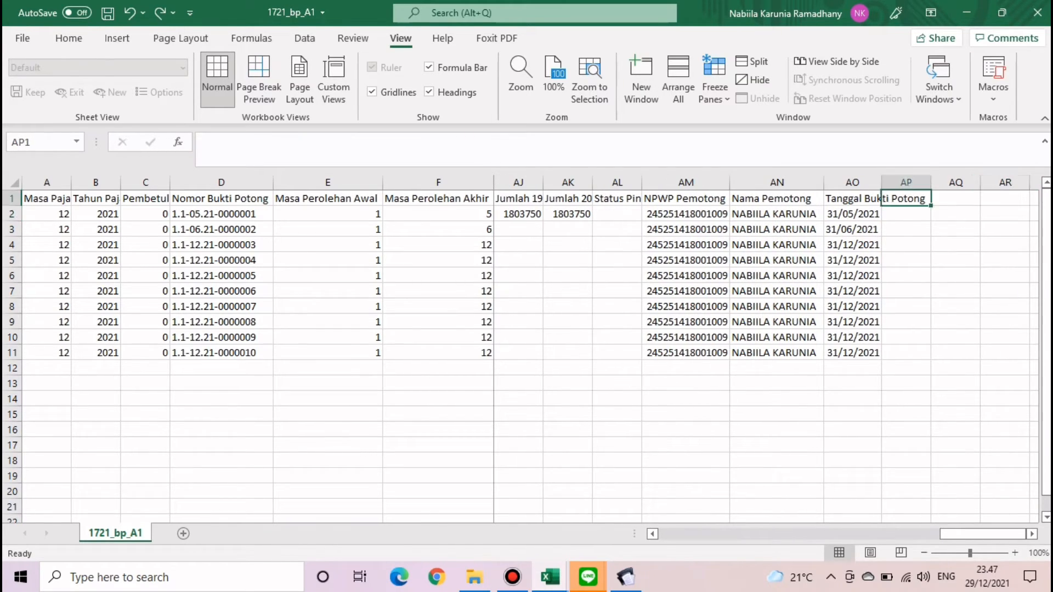
{"action": "type", "text": "PTKP"}
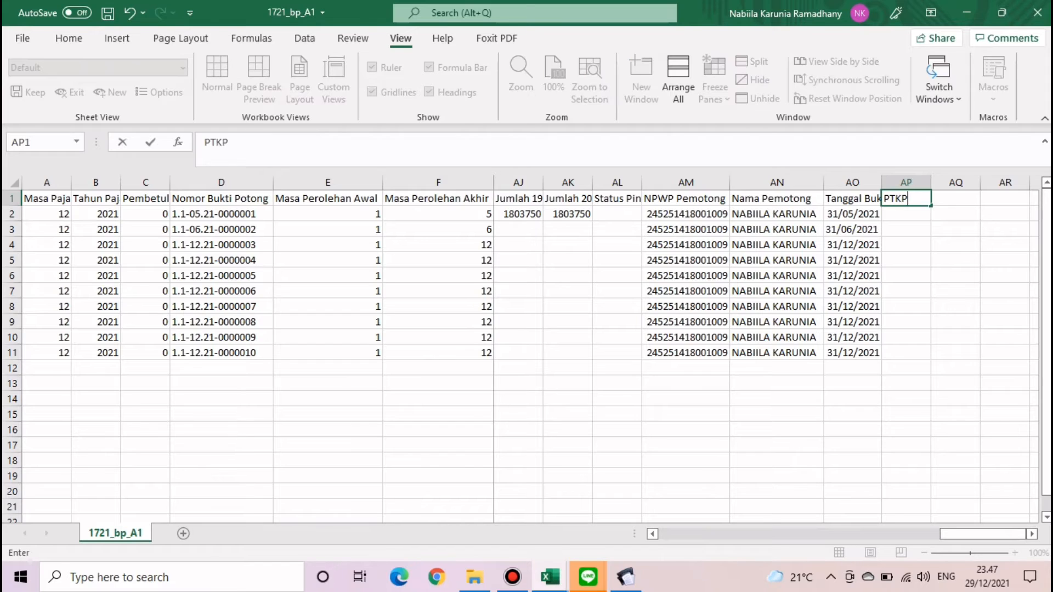
{"action": "key", "text": "Return"}
- Enter =L2 in AP2, fill it down to row 11, and unfreeze the panes
{"action": "type", "text": "="}
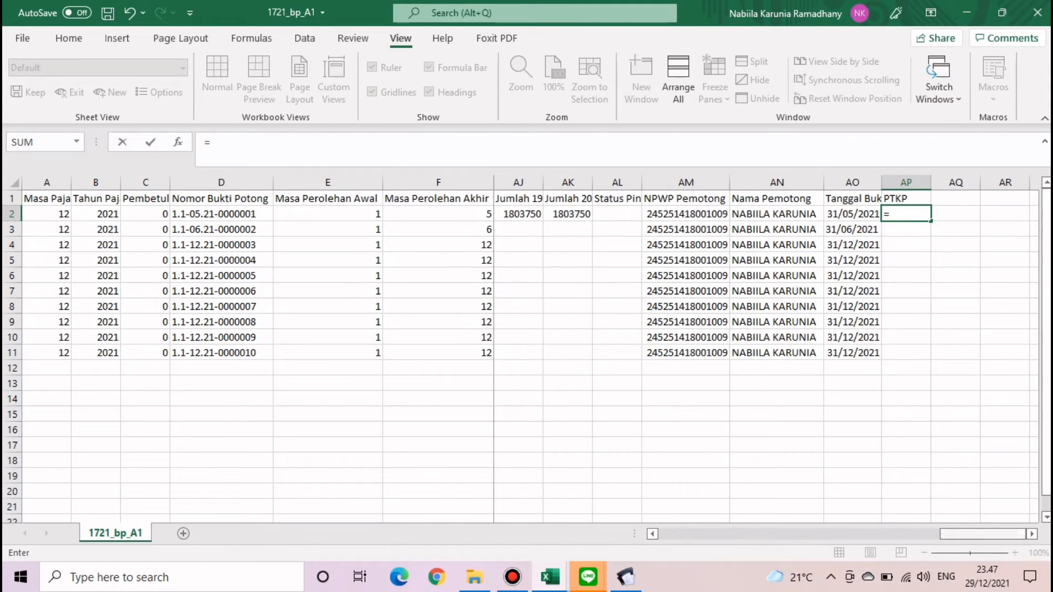
{"action": "left_click_drag", "start_coordinate": [983, 533], "coordinate": [714, 534]}
{"action": "left_click", "coordinate": [779, 214]}
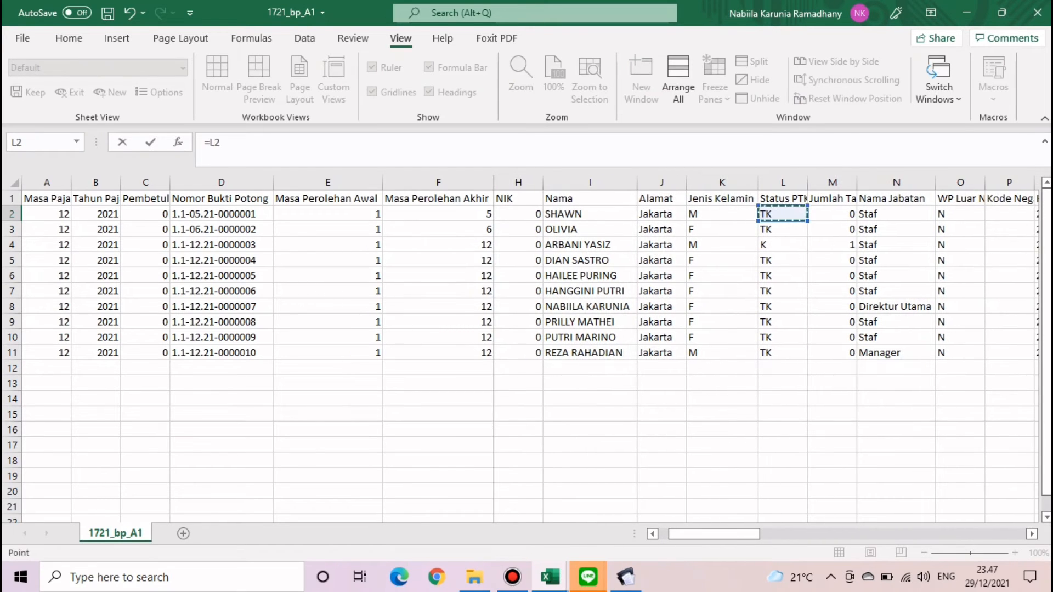
{"action": "key", "text": "Return"}
{"action": "left_click", "coordinate": [1005, 214]}
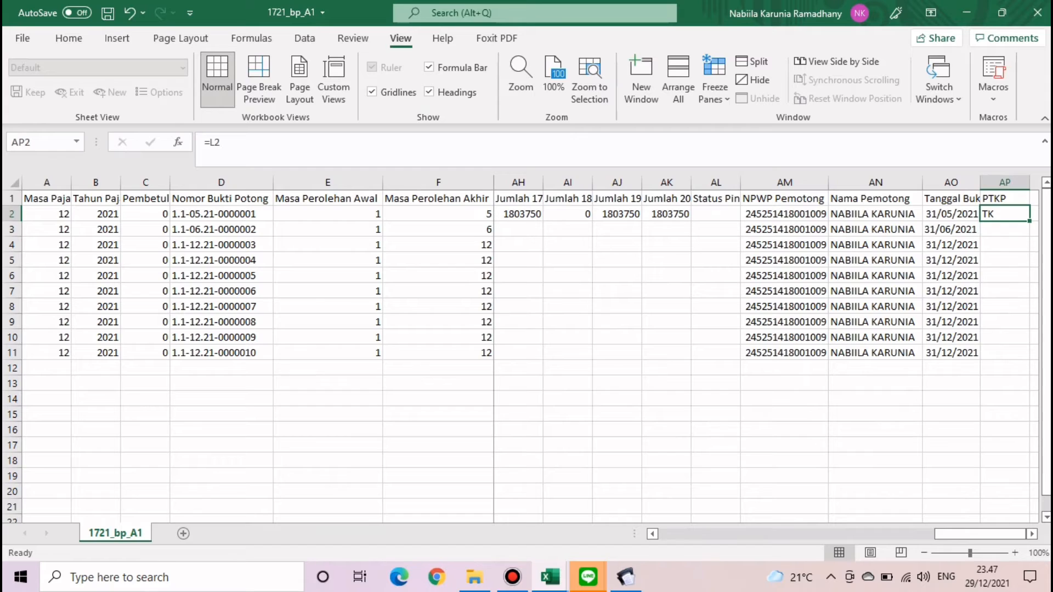
{"action": "double_click", "coordinate": [1030, 221]}
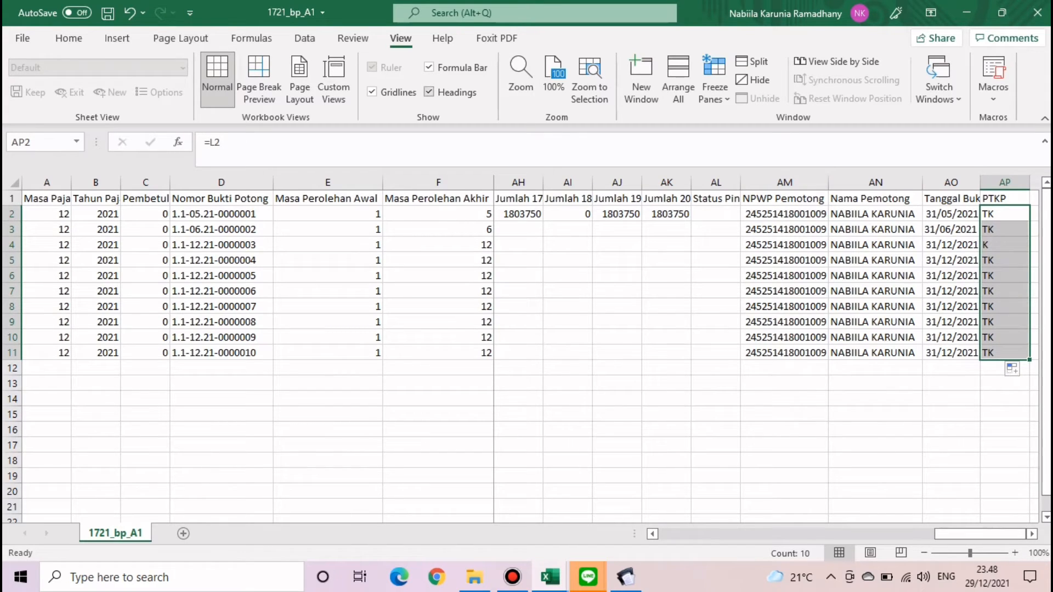
{"action": "left_click", "coordinate": [714, 88]}
{"action": "left_click", "coordinate": [812, 131]}
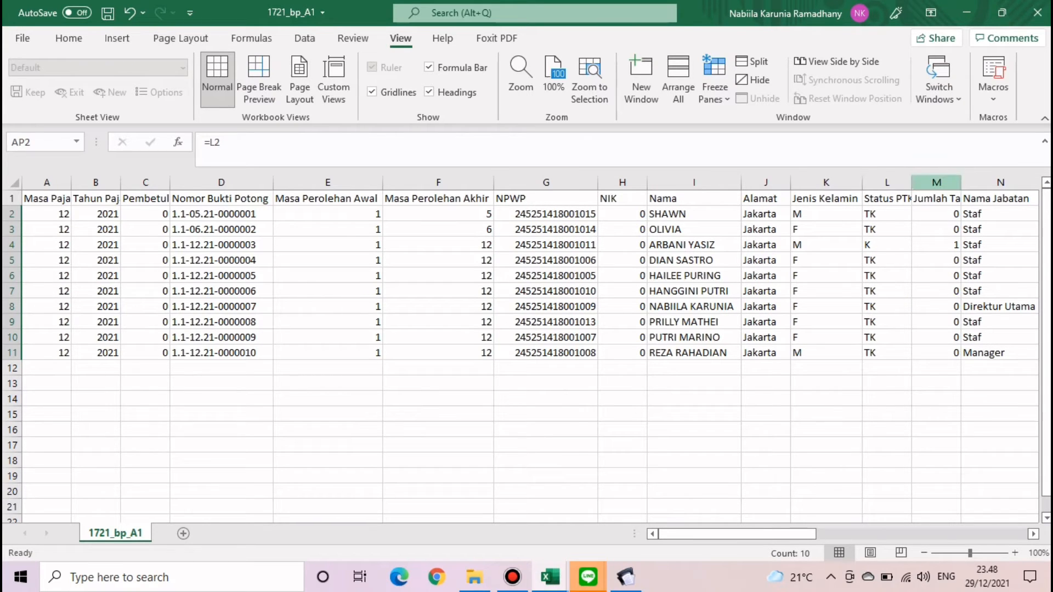
- Try freezing panes at column M, then unfreeze them again
{"action": "left_click", "coordinate": [936, 183]}
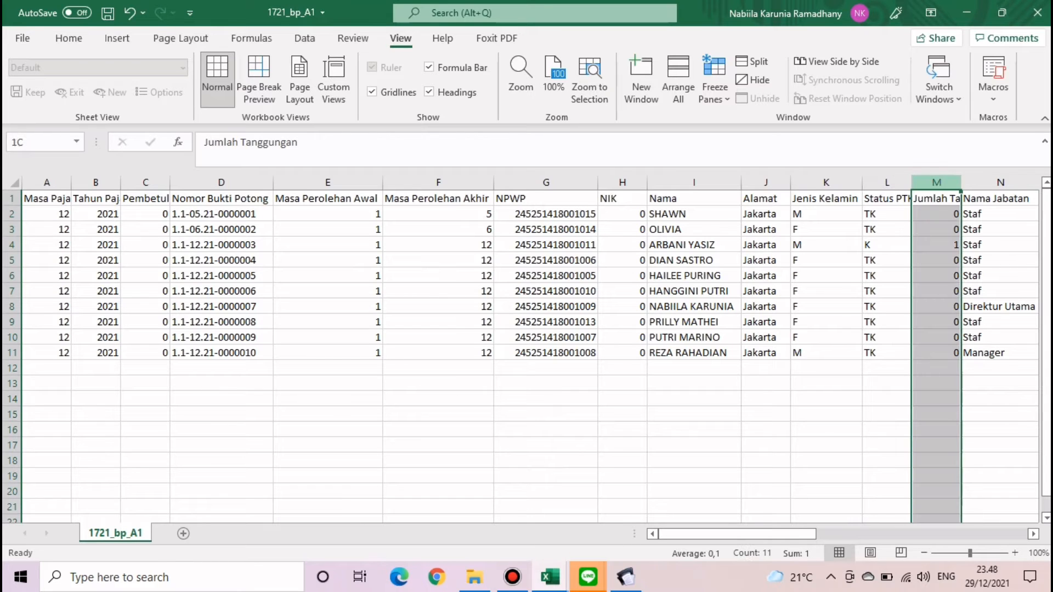
{"action": "left_click", "coordinate": [714, 87]}
{"action": "left_click", "coordinate": [773, 130]}
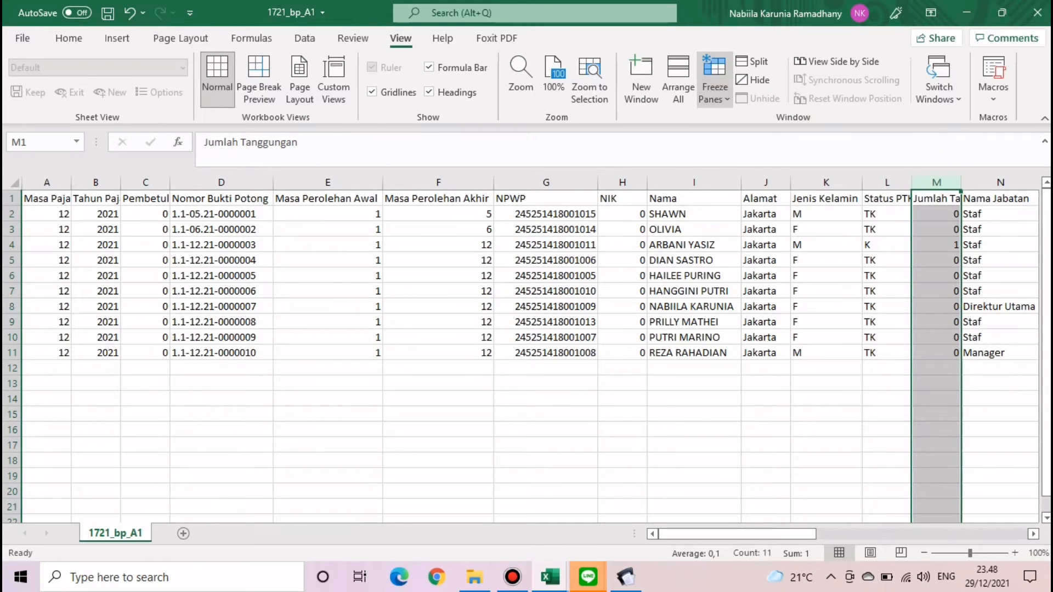
{"action": "scroll", "coordinate": [976, 351], "scroll_direction": "right", "scroll_amount": 4}
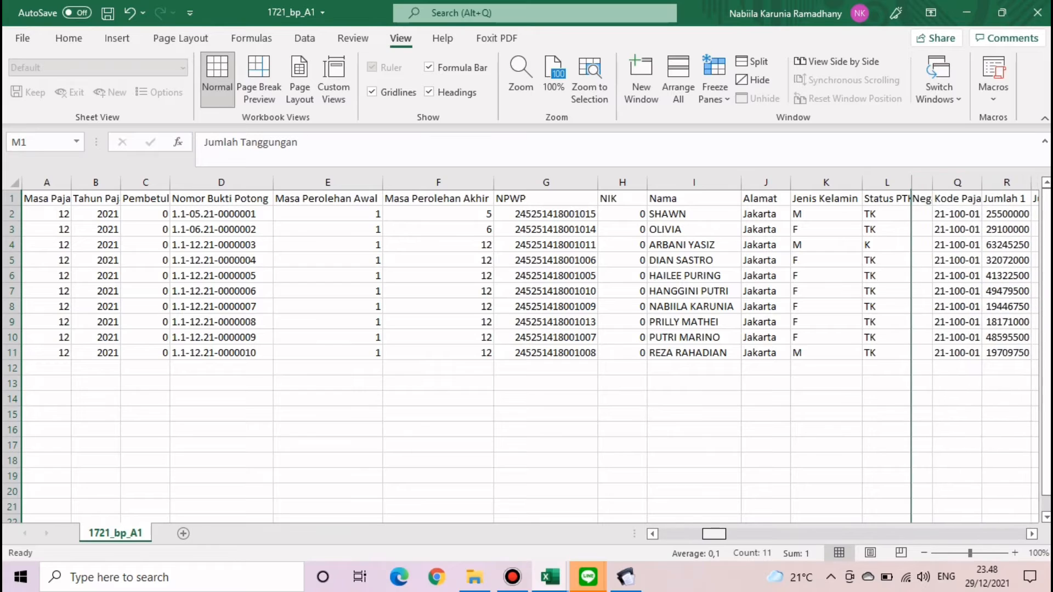
{"action": "scroll", "coordinate": [976, 351], "scroll_direction": "left", "scroll_amount": 4}
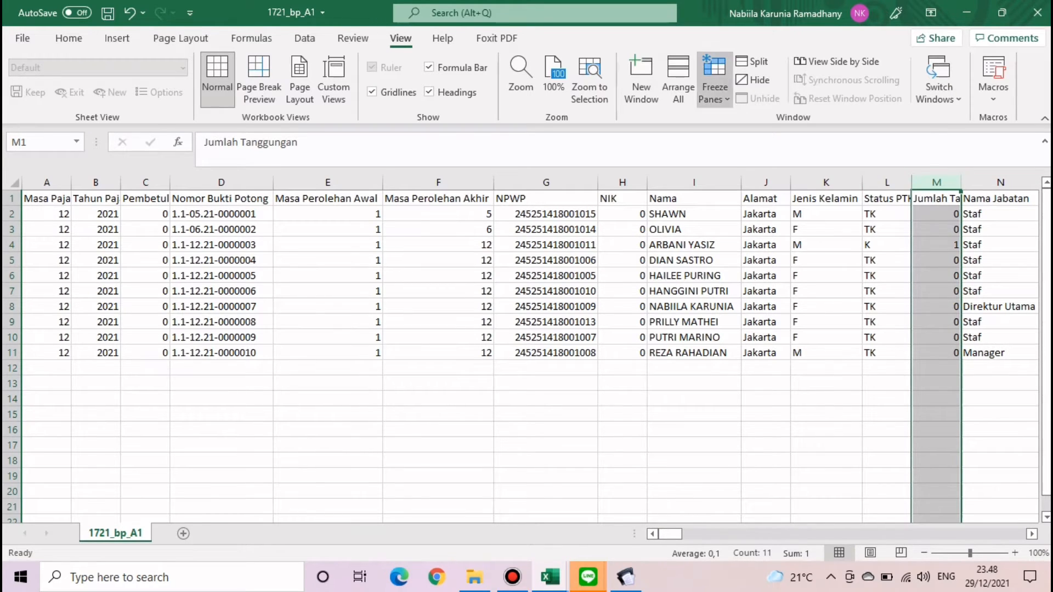
{"action": "left_click", "coordinate": [714, 92]}
{"action": "left_click", "coordinate": [773, 130]}
- Freeze panes at column N so columns A–M stay fixed, then scroll to AP
{"action": "left_click", "coordinate": [999, 229]}
{"action": "left_click", "coordinate": [1000, 182]}
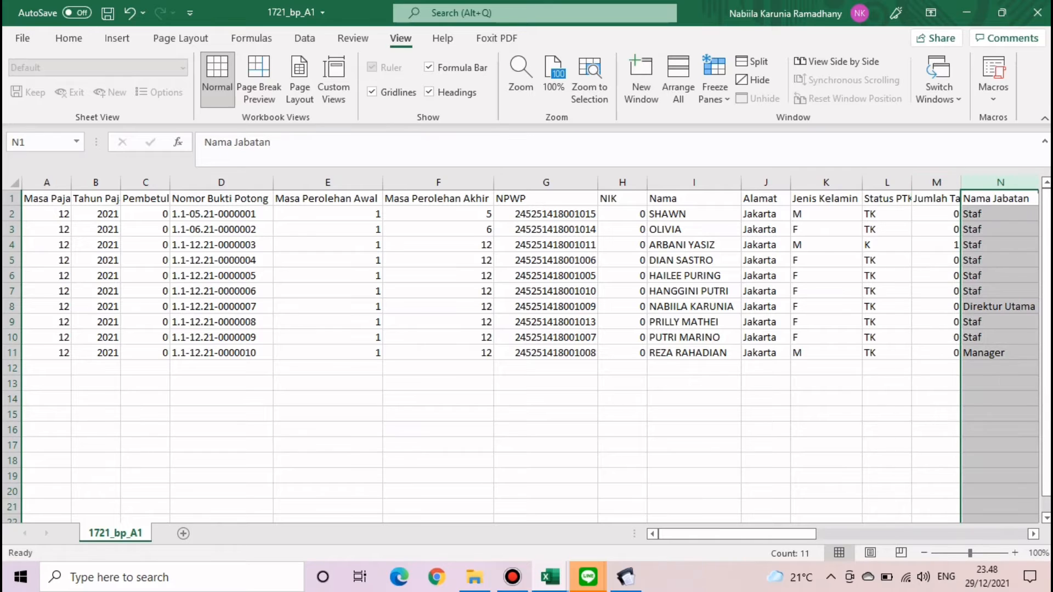
{"action": "left_click", "coordinate": [715, 93]}
{"action": "left_click", "coordinate": [774, 132]}
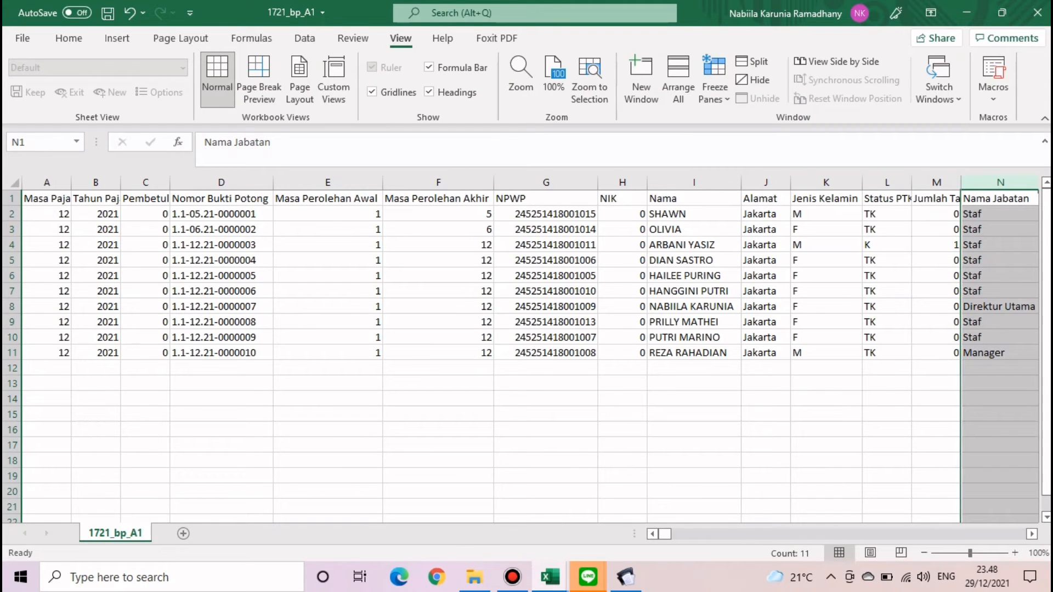
{"action": "left_click_drag", "start_coordinate": [665, 534], "coordinate": [1008, 533]}
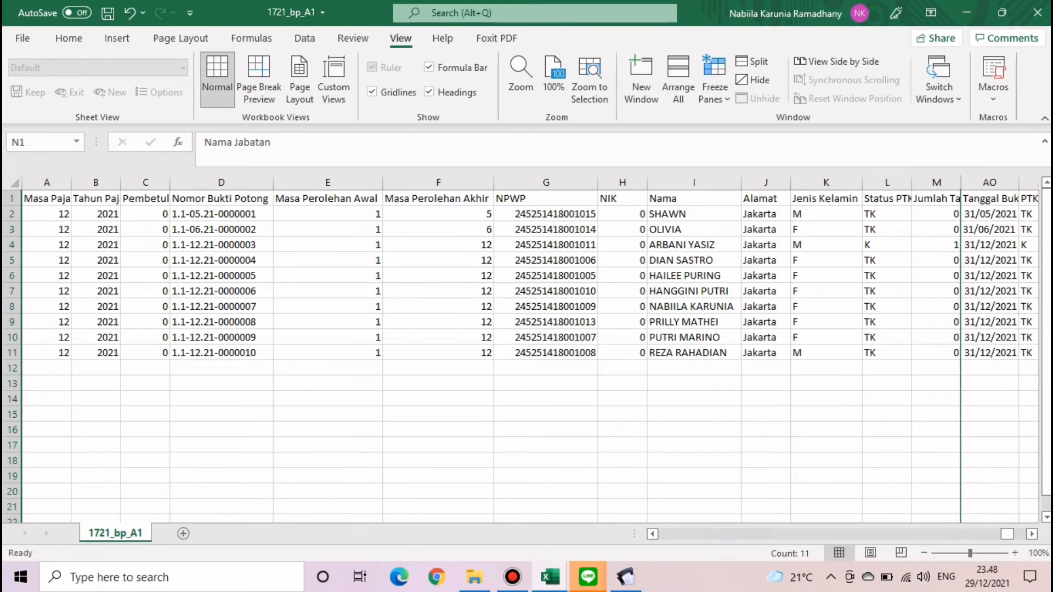
- Copy the PTKP entries in AP2:AP11
{"action": "left_click", "coordinate": [1028, 214]}
{"action": "left_click", "coordinate": [222, 142]}
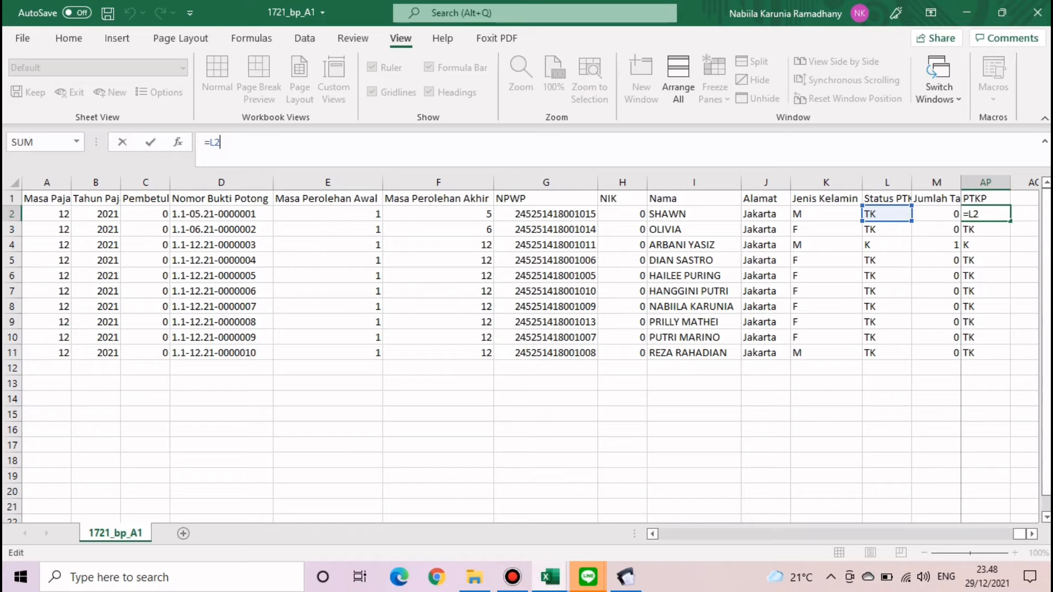
{"action": "key", "text": "ctrl+Return"}
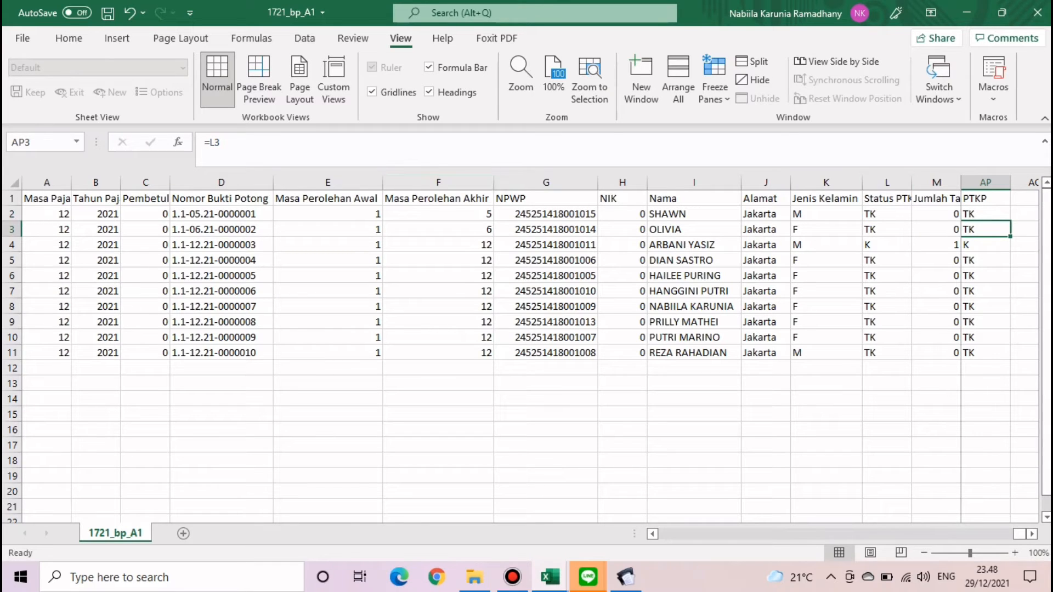
{"action": "key", "text": "shift+Down"}
{"action": "key", "text": "shift+Down"}
{"action": "key", "text": "shift+Down"}
{"action": "key", "text": "shift+Down"}
{"action": "key", "text": "shift+Down"}
{"action": "key", "text": "shift+Down"}
{"action": "key", "text": "shift+Down"}
{"action": "key", "text": "shift+Down"}
{"action": "key", "text": "shift+Down"}
{"action": "key", "text": "ctrl+c"}
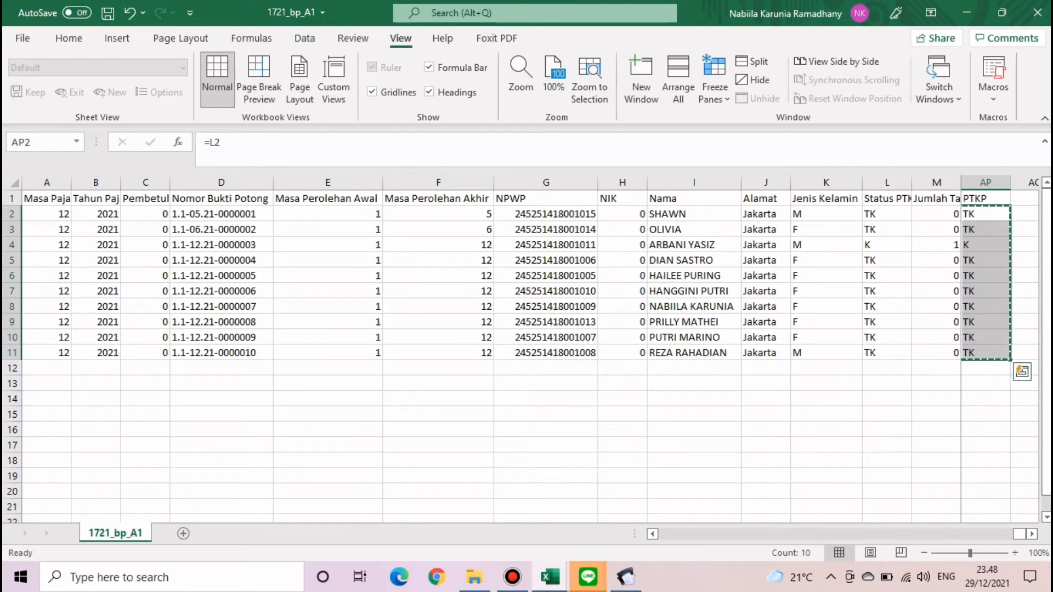
- Paste the PTKP column back as plain values
{"action": "left_click", "coordinate": [68, 39]}
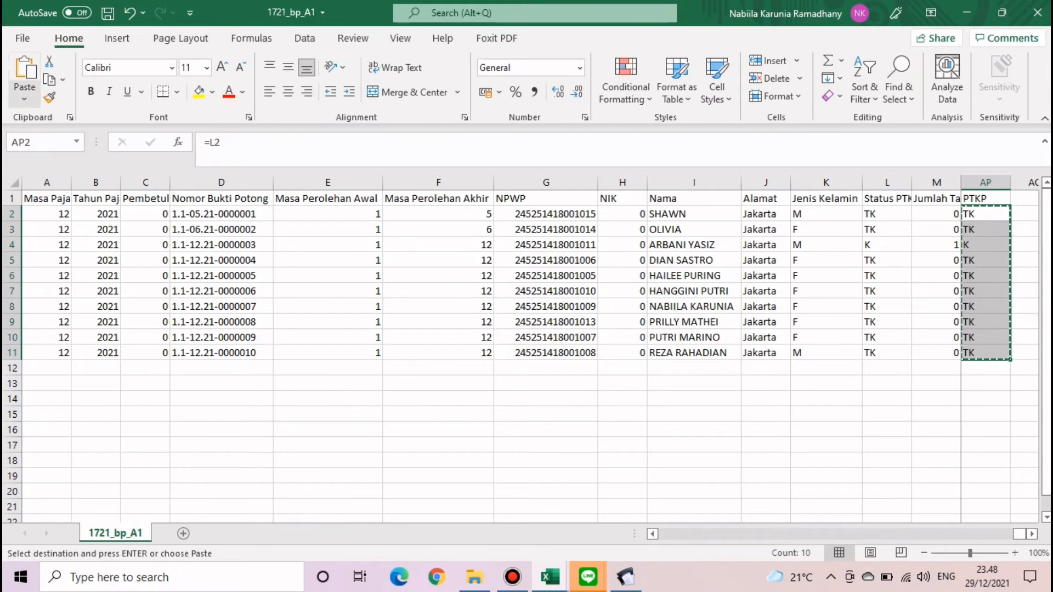
{"action": "left_click", "coordinate": [24, 97]}
{"action": "left_click", "coordinate": [22, 213]}
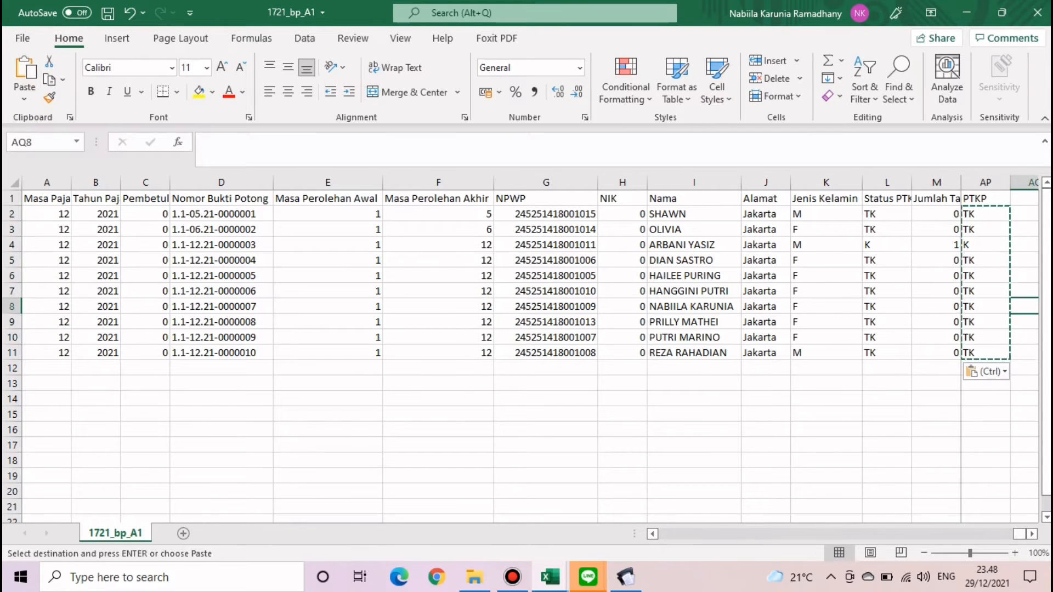
- Edit AP2–AP5 to read TK0, TK0, K1 and TK0
{"action": "key", "text": "F2"}
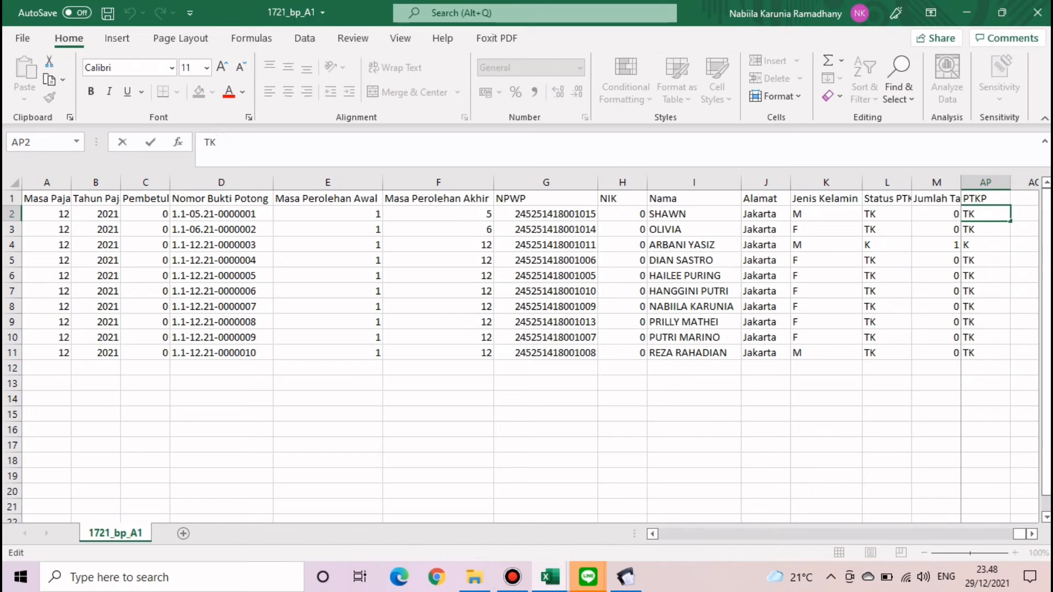
{"action": "type", "text": "0"}
{"action": "key", "text": "Return"}
{"action": "key", "text": "F2"}
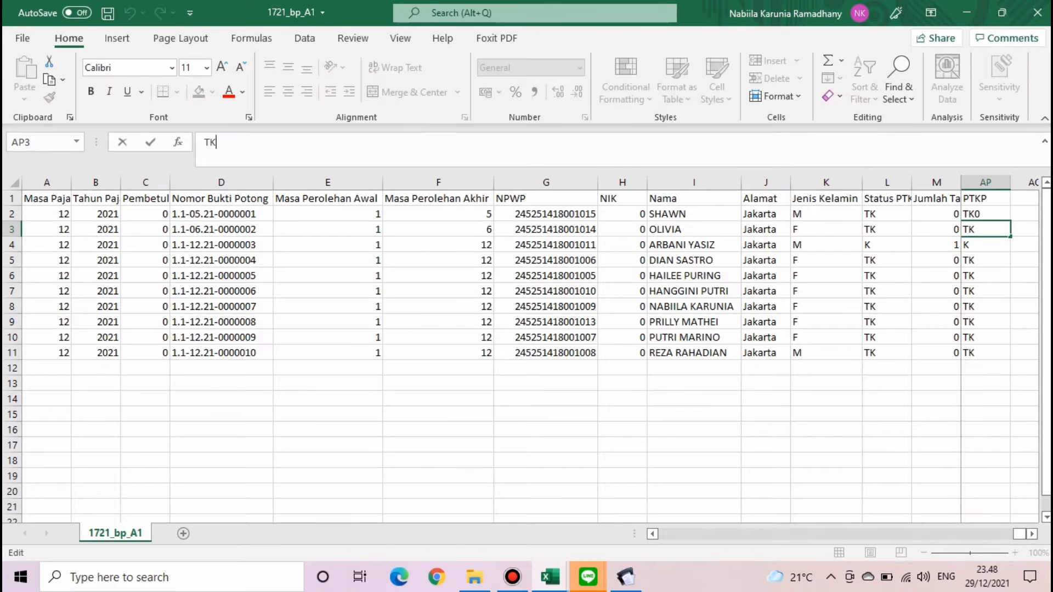
{"action": "type", "text": "0"}
{"action": "key", "text": "Return"}
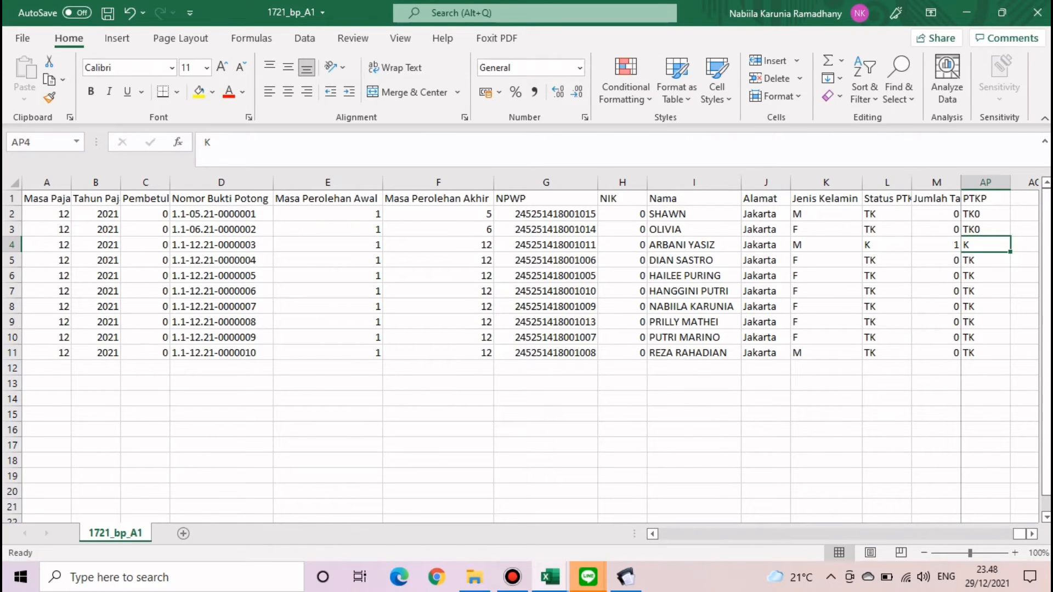
{"action": "key", "text": "F2"}
{"action": "type", "text": "1"}
{"action": "key", "text": "Return"}
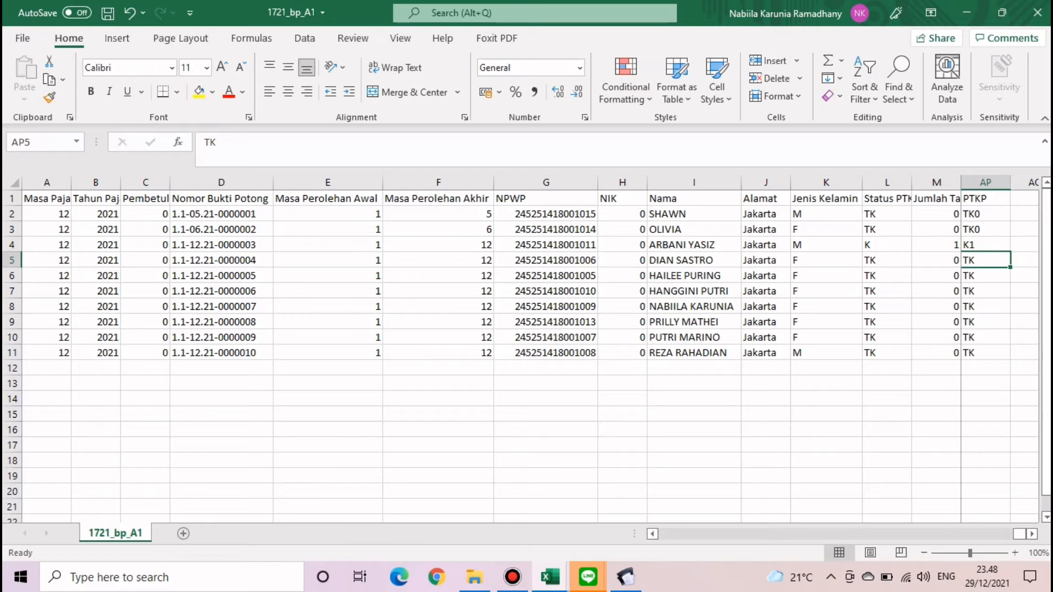
{"action": "type", "text": "0"}
{"action": "key", "text": "Return"}
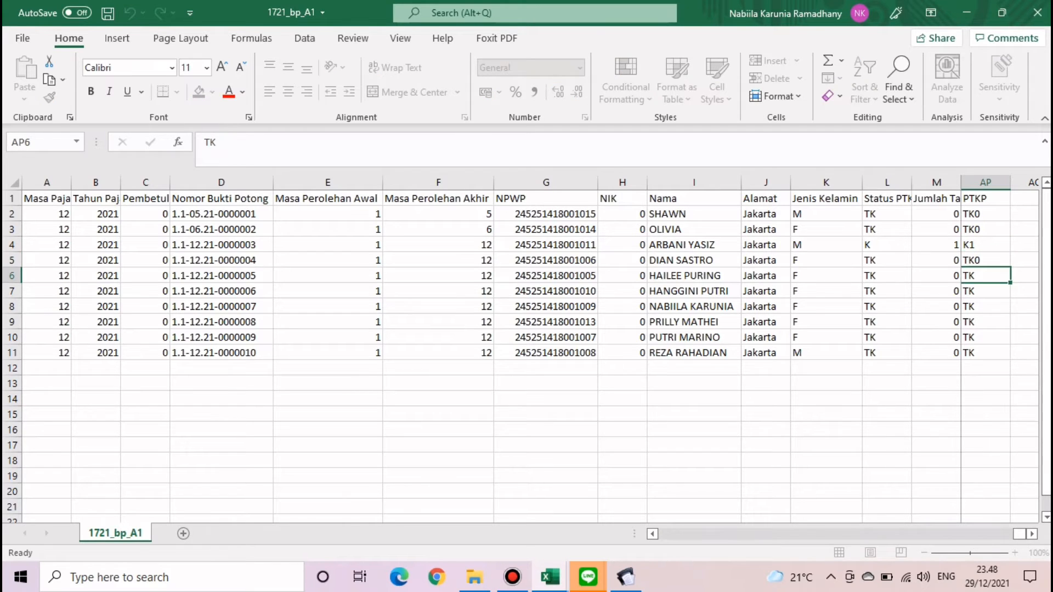
- Fill TK0 from AP5 down through AP11 as copied cells, not a series
{"action": "left_click", "coordinate": [985, 245]}
{"action": "left_click", "coordinate": [985, 260]}
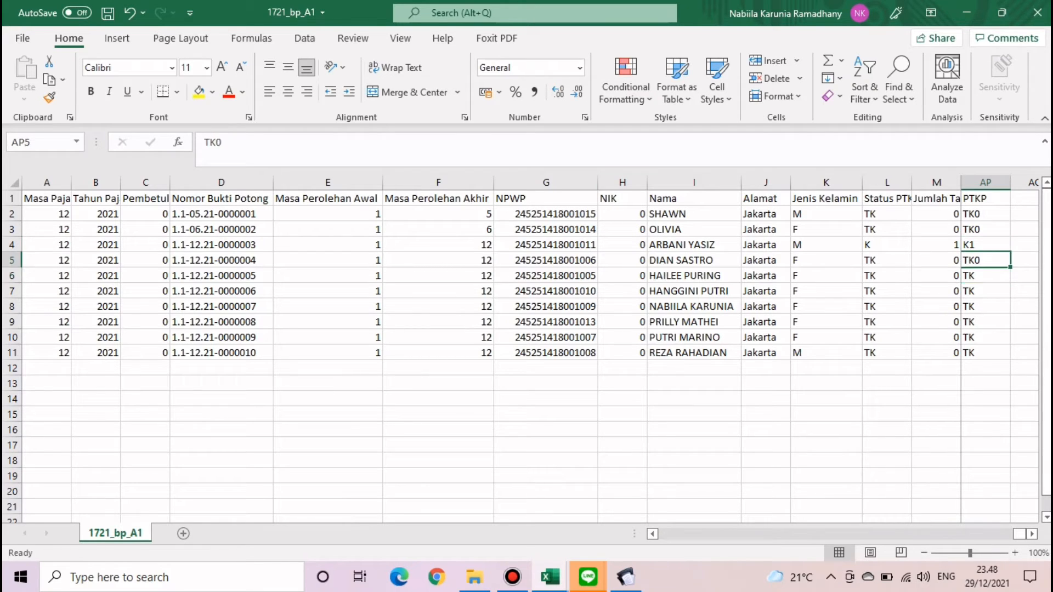
{"action": "left_click_drag", "start_coordinate": [1010, 268], "coordinate": [1010, 354]}
{"action": "left_click", "coordinate": [1019, 368]}
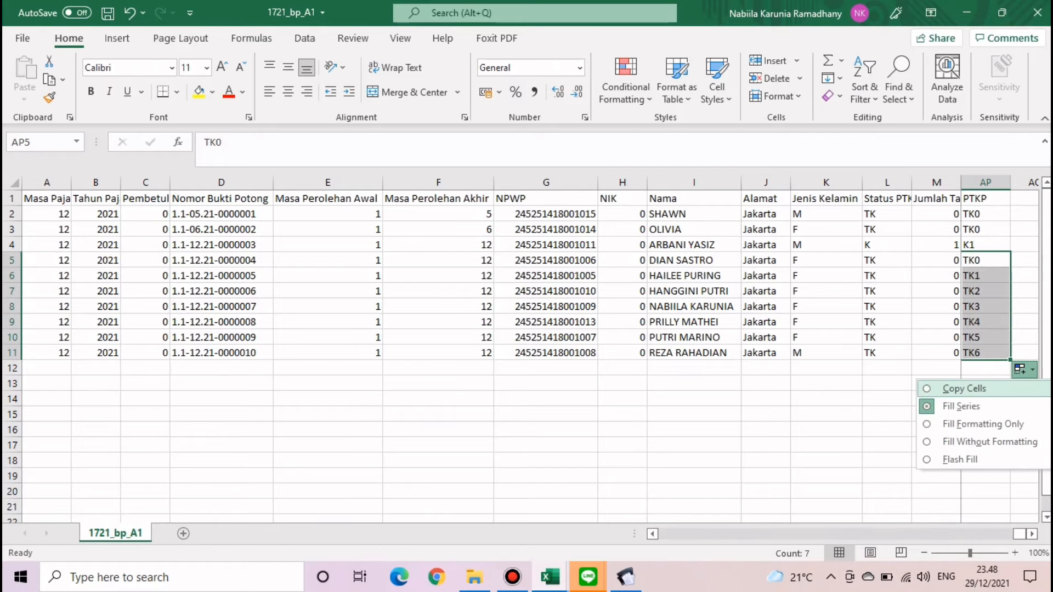
{"action": "left_click", "coordinate": [957, 389]}
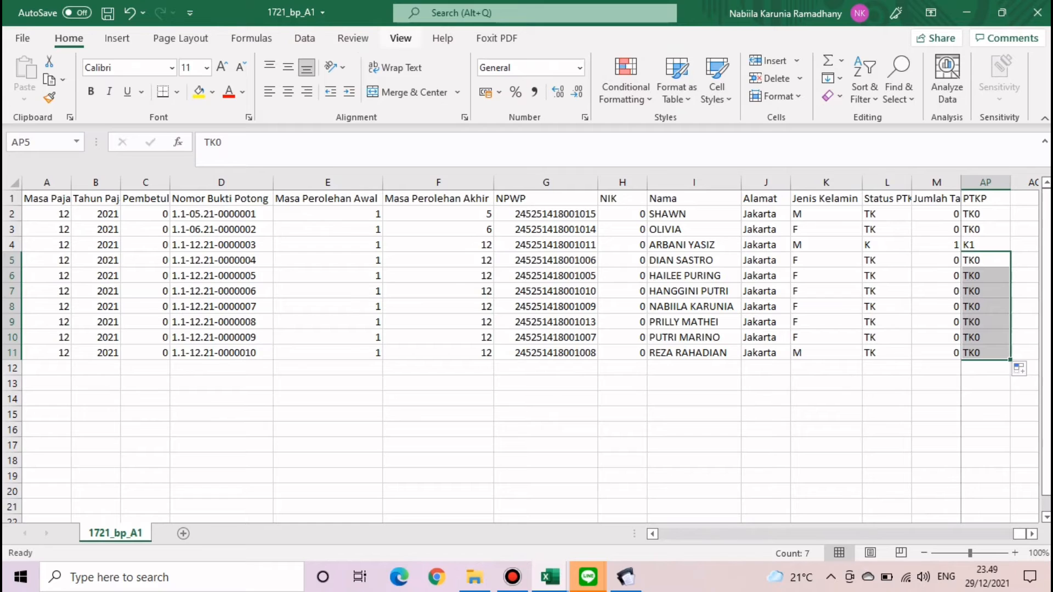
- Unfreeze the worksheet panes
{"action": "left_click", "coordinate": [400, 38]}
{"action": "left_click", "coordinate": [714, 77]}
{"action": "left_click", "coordinate": [778, 131]}
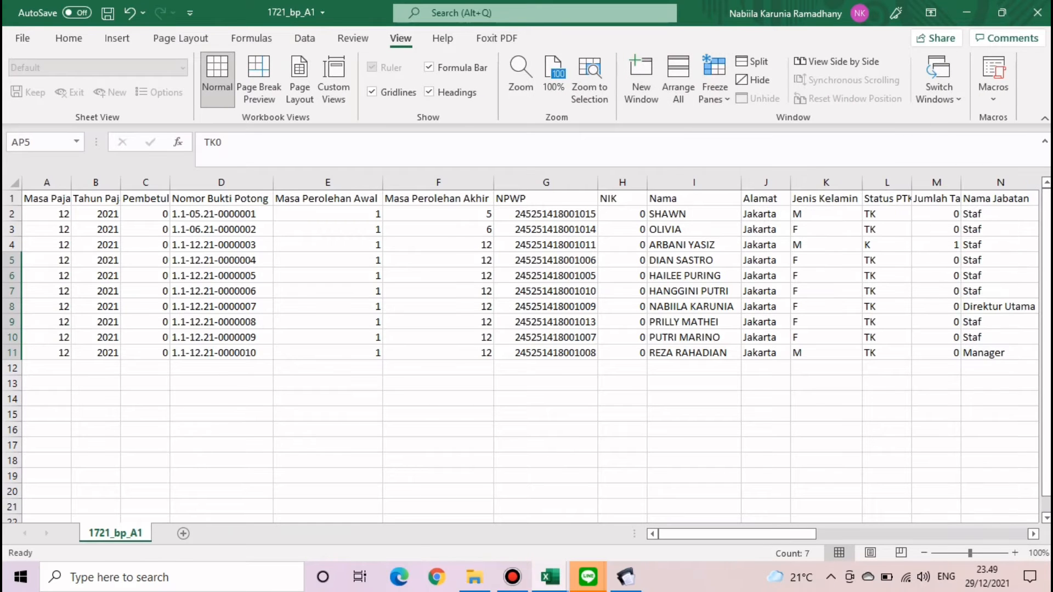
- Put headings STATUS and PTKP in AR2:AS2, with TK0 and K1 in AR3:AR4
{"action": "left_click_drag", "start_coordinate": [737, 534], "coordinate": [949, 534]}
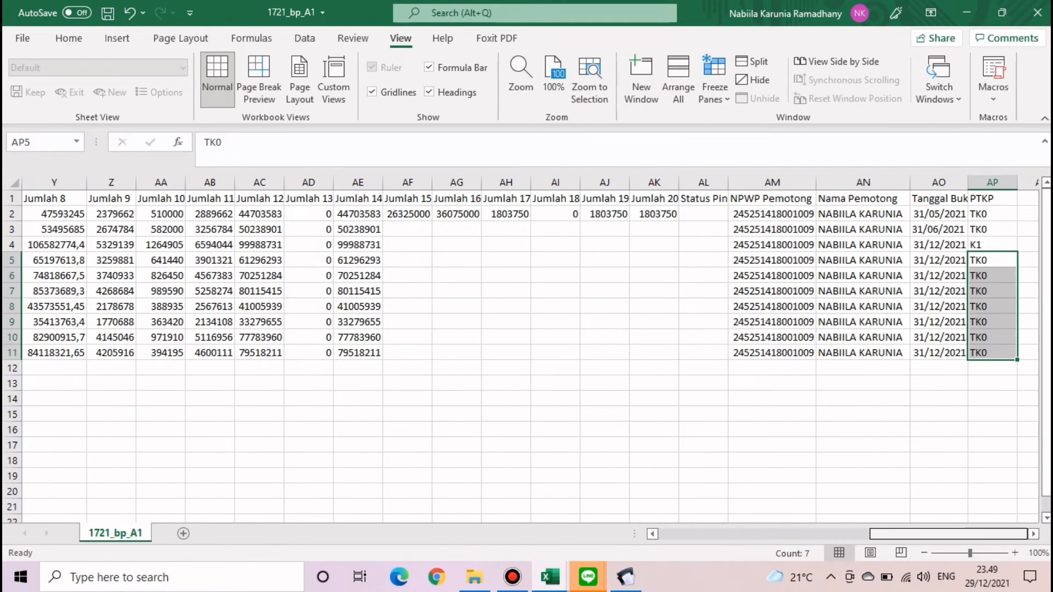
{"action": "left_click_drag", "start_coordinate": [993, 399], "coordinate": [993, 385]}
{"action": "left_click", "coordinate": [1028, 214]}
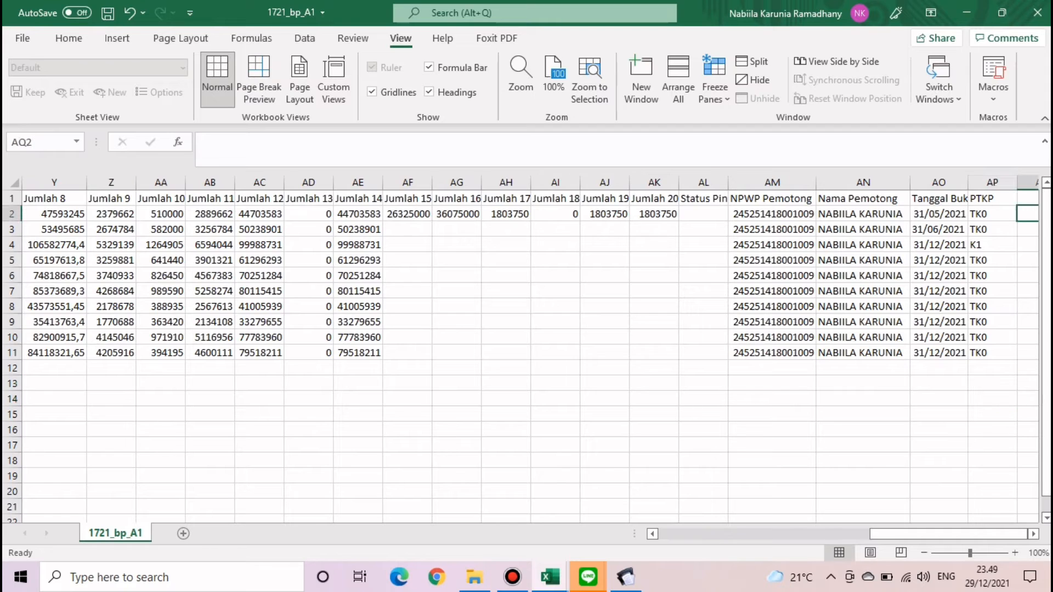
{"action": "key", "text": "Right"}
{"action": "key", "text": "Right"}
{"action": "key", "text": "Right"}
{"action": "key", "text": "Right"}
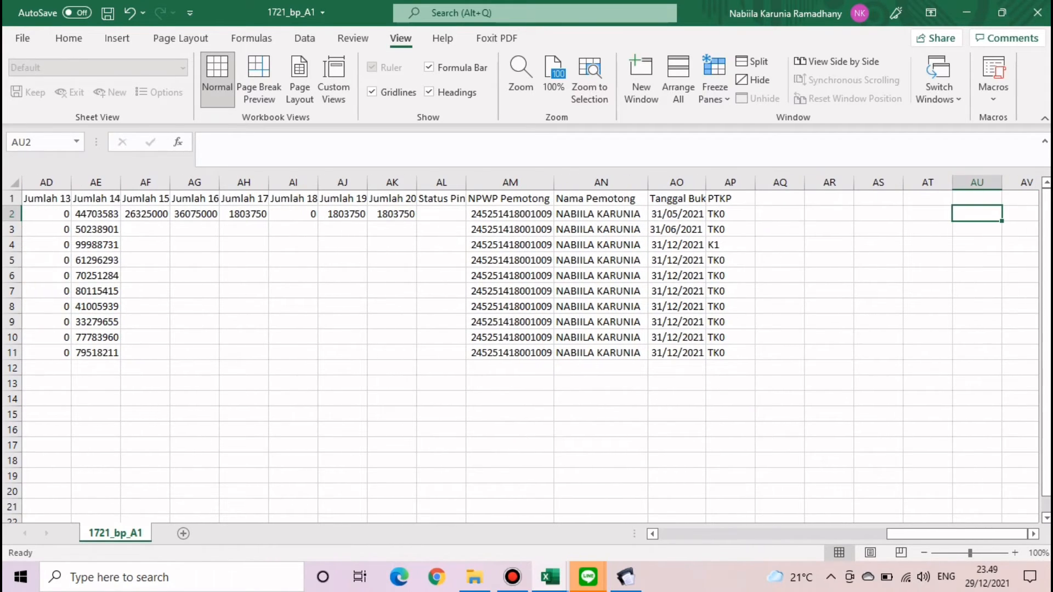
{"action": "left_click", "coordinate": [829, 214]}
{"action": "type", "text": "PTKP"}
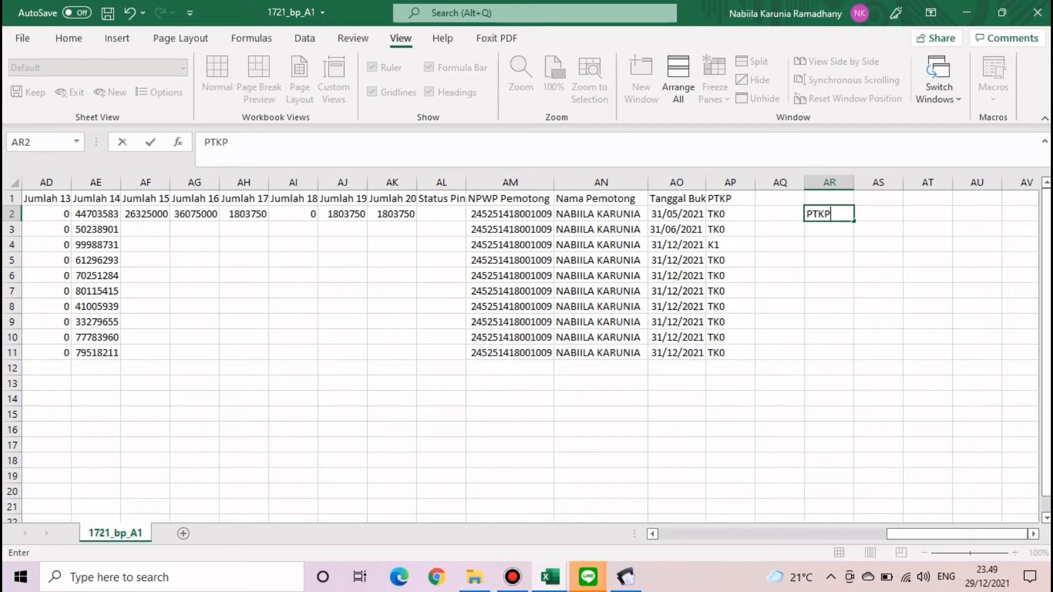
{"action": "key", "text": "BackSpace"}
{"action": "key", "text": "BackSpace"}
{"action": "key", "text": "BackSpace"}
{"action": "key", "text": "BackSpace"}
{"action": "key", "text": "BackSpace"}
{"action": "type", "text": "STATUS"}
{"action": "key", "text": "Tab"}
{"action": "type", "text": "PTKP"}
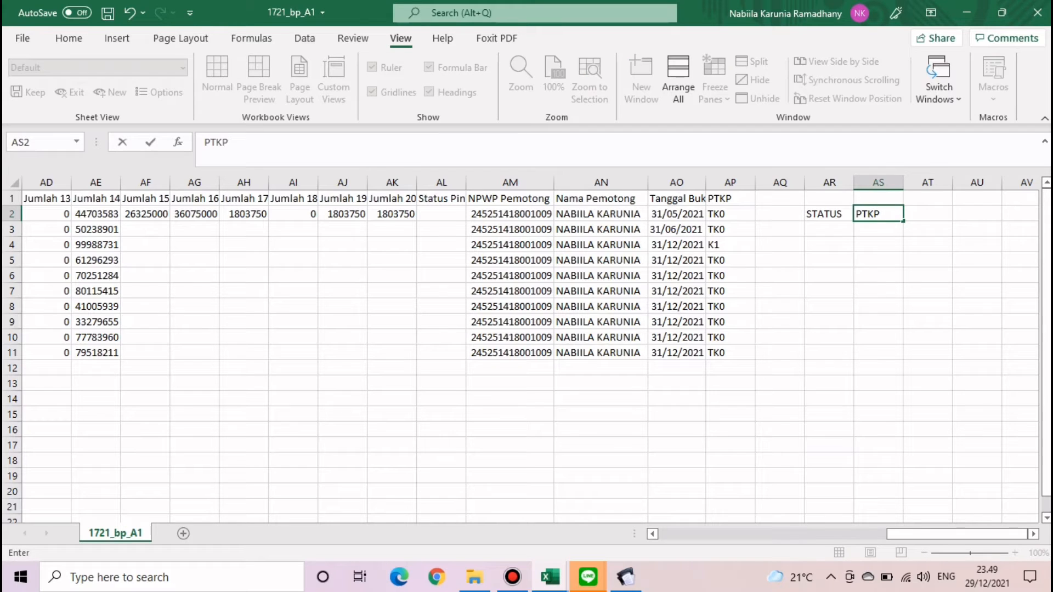
{"action": "key", "text": "Return"}
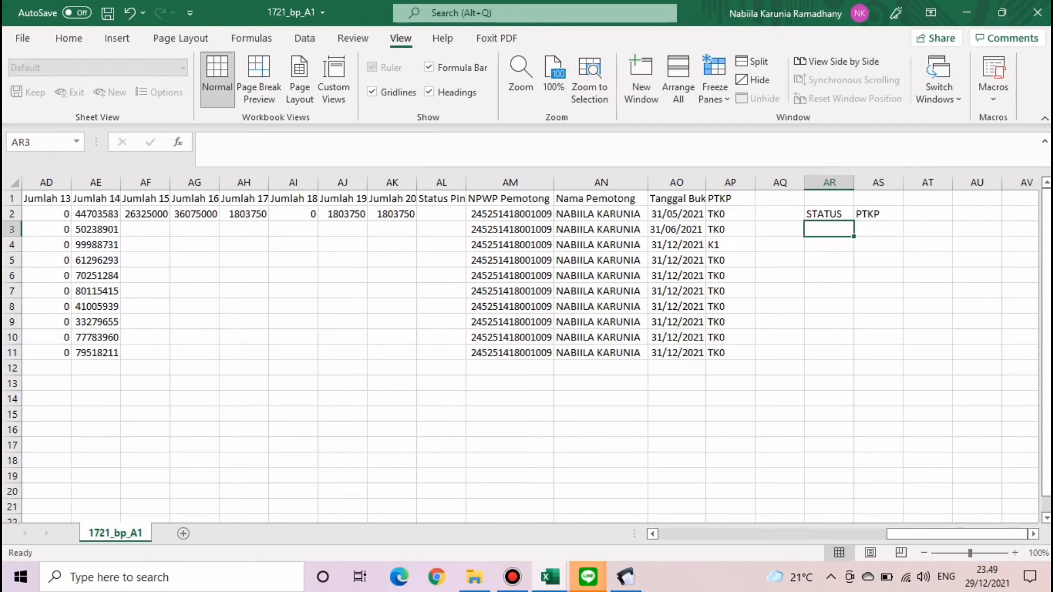
{"action": "type", "text": "TK0"}
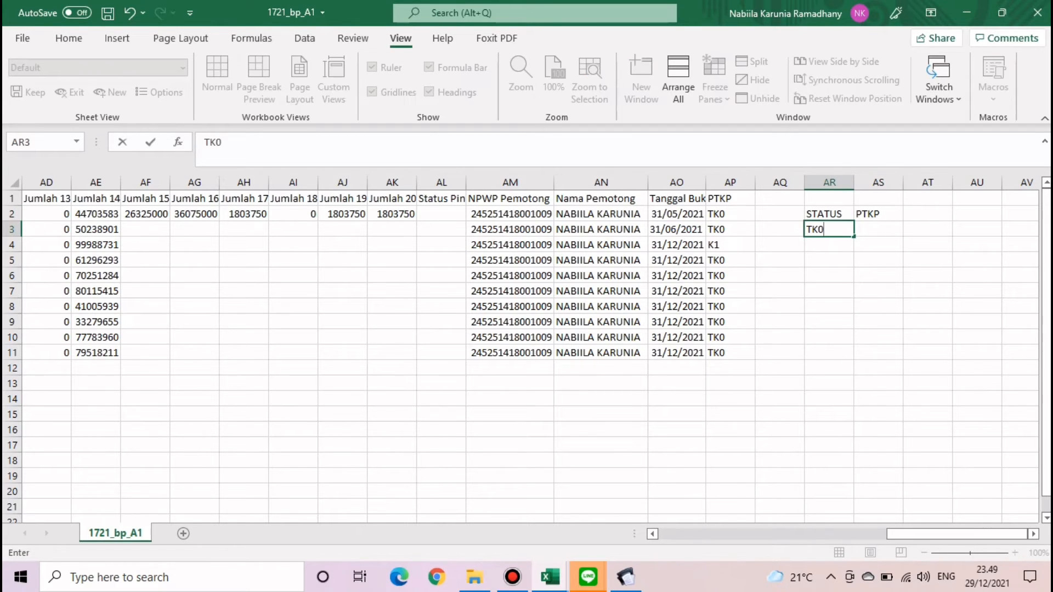
{"action": "key", "text": "Return"}
{"action": "type", "text": "K1"}
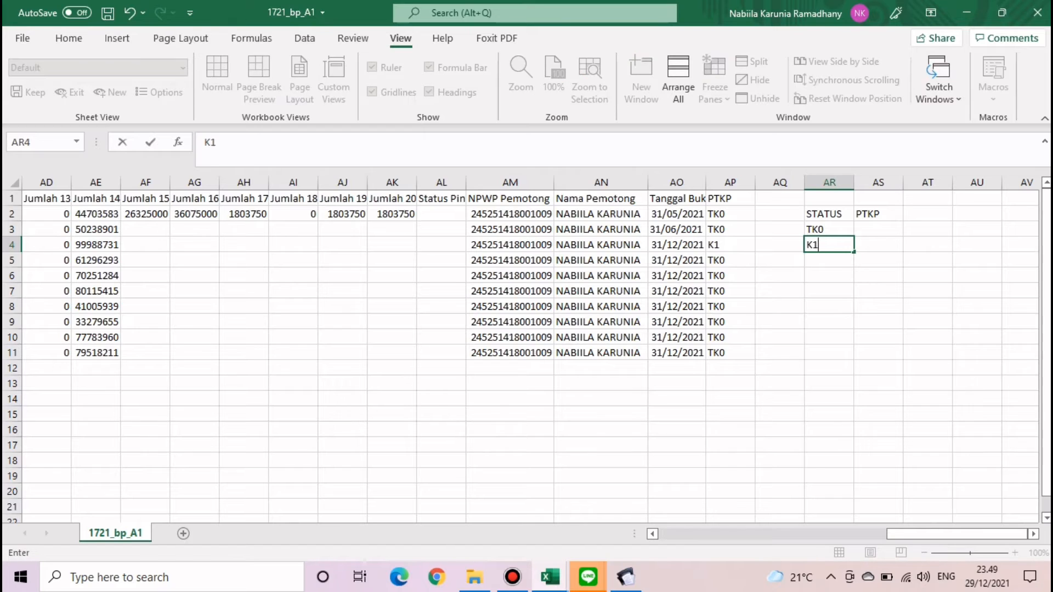
{"action": "key", "text": "Return"}
- Enter 54000000 for TK0 and =58500000+4500000 for K1 in AS3:AS4
{"action": "left_click", "coordinate": [878, 229]}
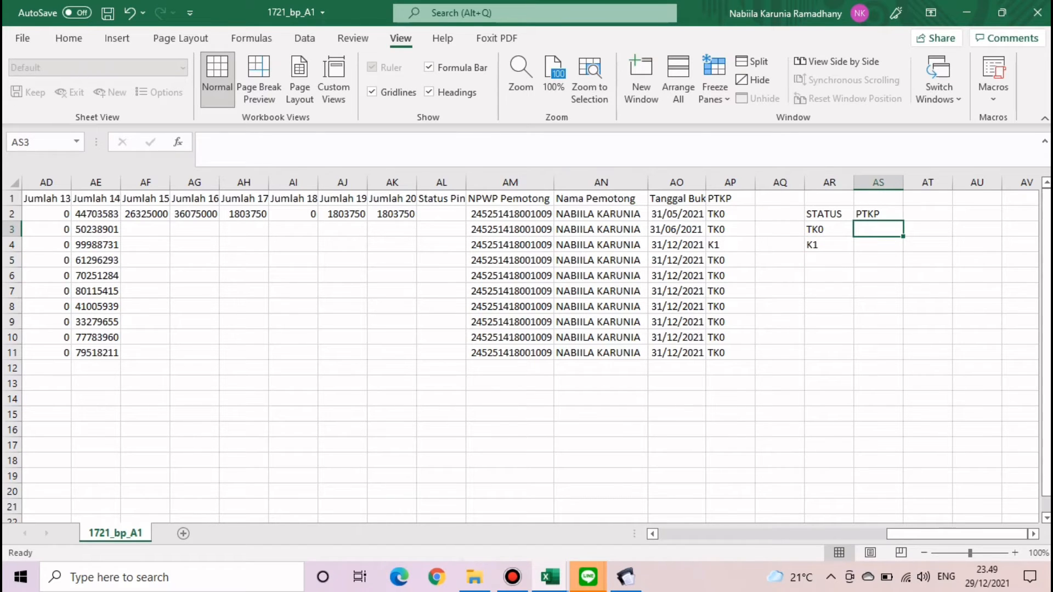
{"action": "type", "text": "54000000"}
{"action": "key", "text": "Return"}
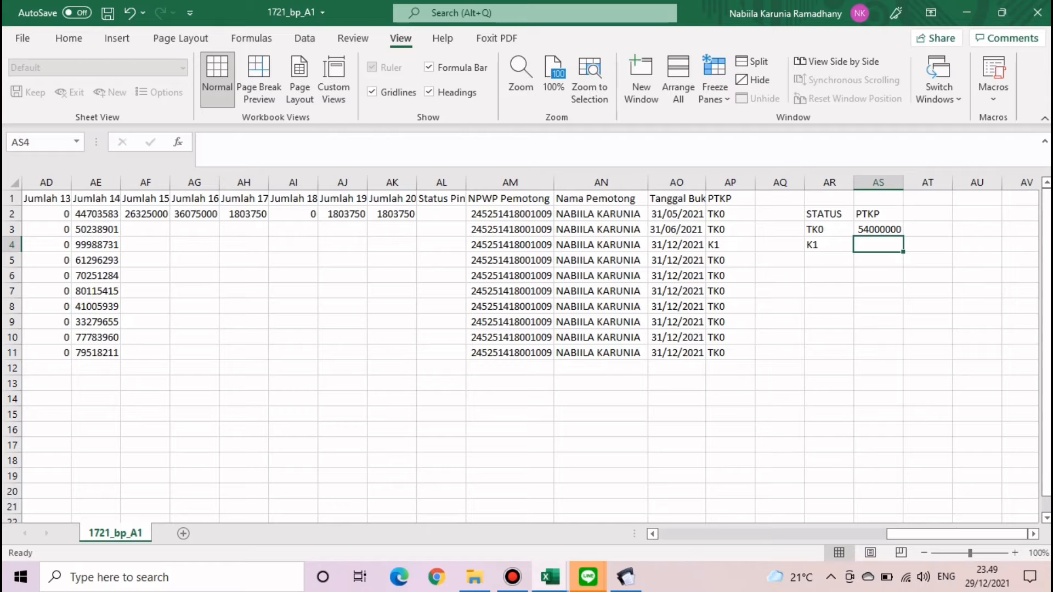
{"action": "type", "text": "=58"}
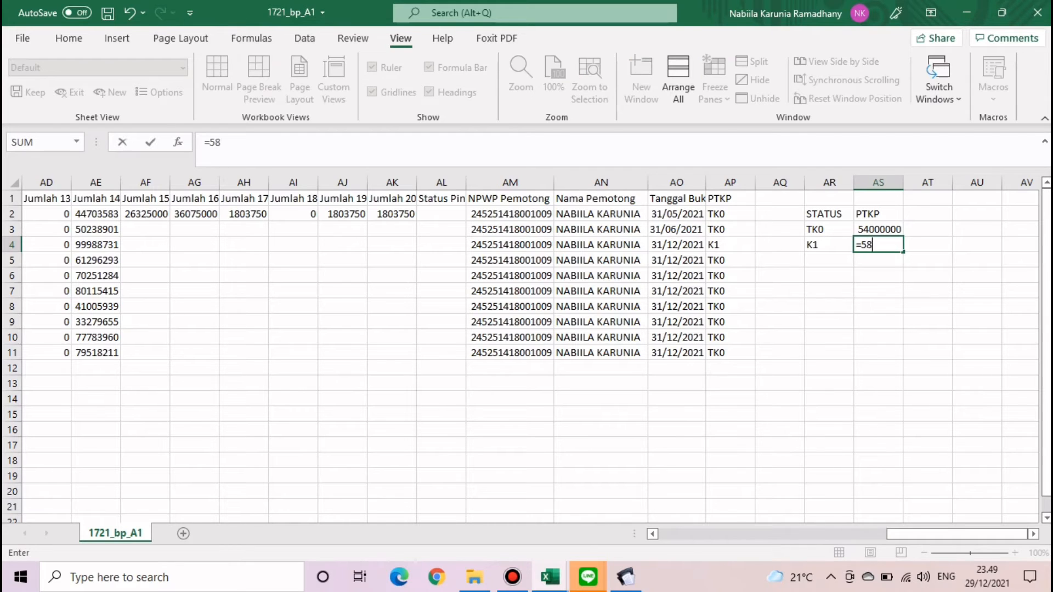
{"action": "type", "text": "500000+4"}
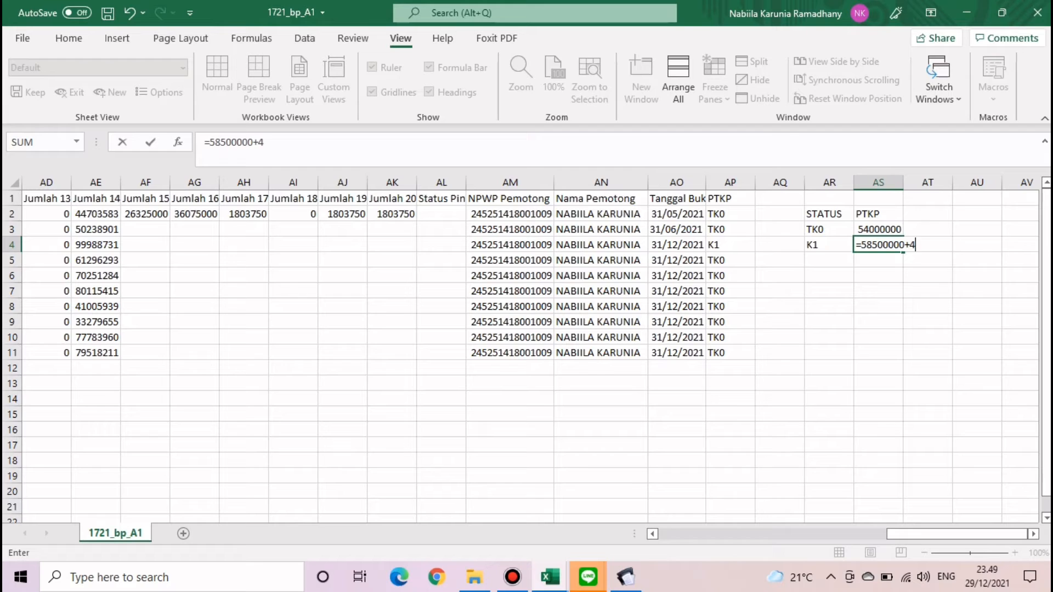
{"action": "type", "text": "500000"}
{"action": "key", "text": "Return"}
{"action": "left_click", "coordinate": [878, 322]}
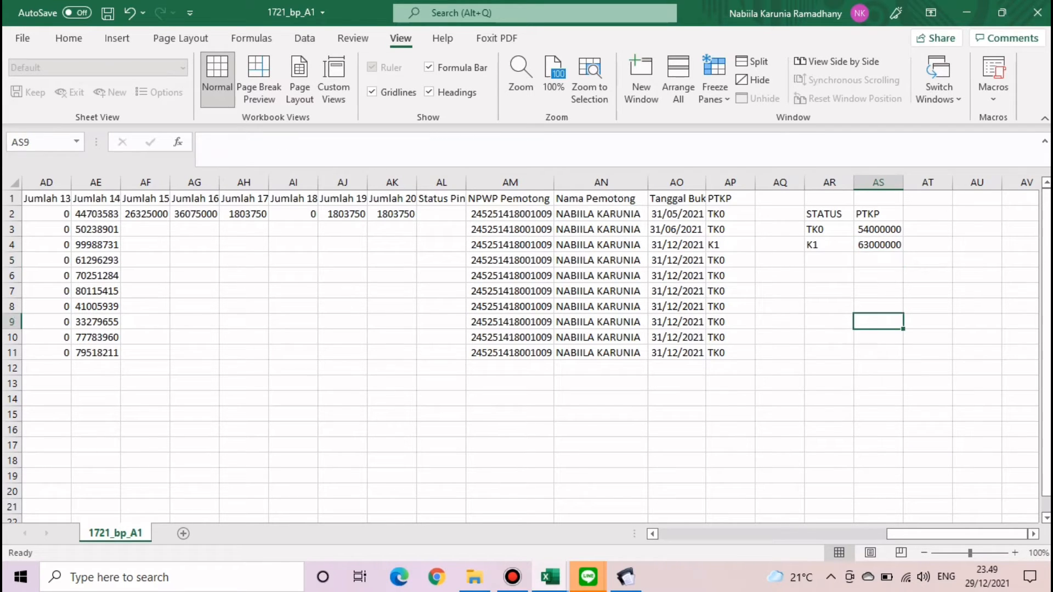
{"action": "left_click_drag", "start_coordinate": [957, 534], "coordinate": [919, 534]}
- In AF2, enter =VLOOKUP($AP2;AR2:AS4;2;0) against the status table
{"action": "left_click", "coordinate": [407, 214]}
{"action": "type", "text": "=VL"}
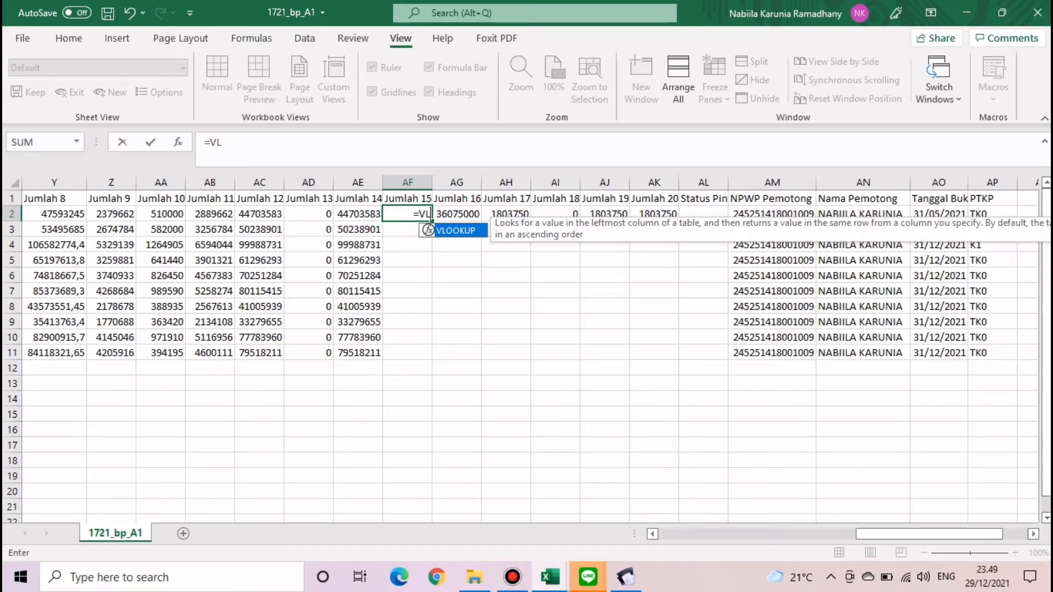
{"action": "key", "text": "Tab"}
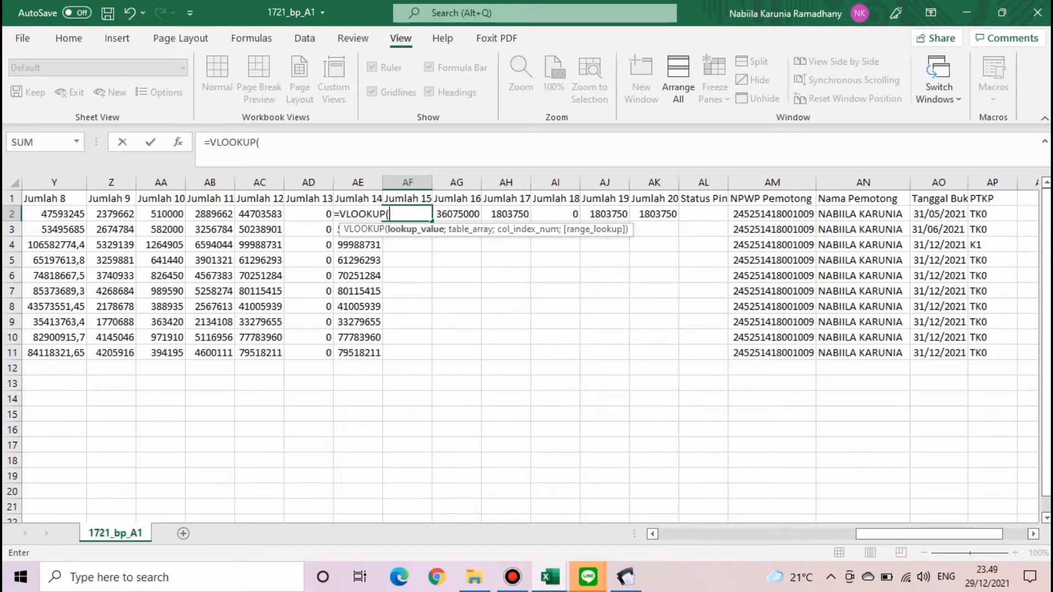
{"action": "left_click", "coordinate": [992, 214]}
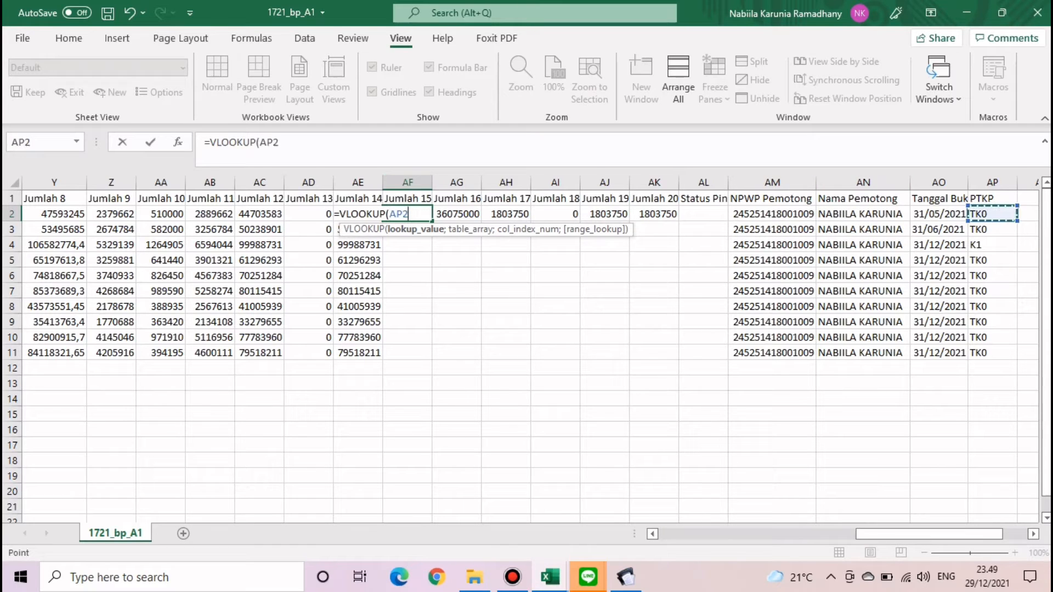
{"action": "left_click", "coordinate": [260, 142]}
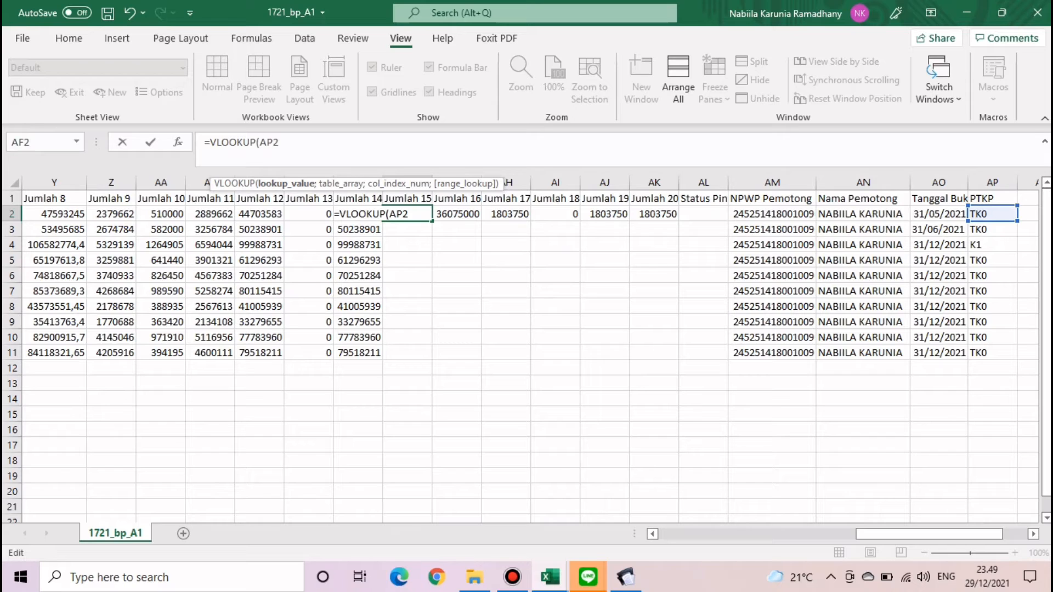
{"action": "type", "text": "$AP2;"}
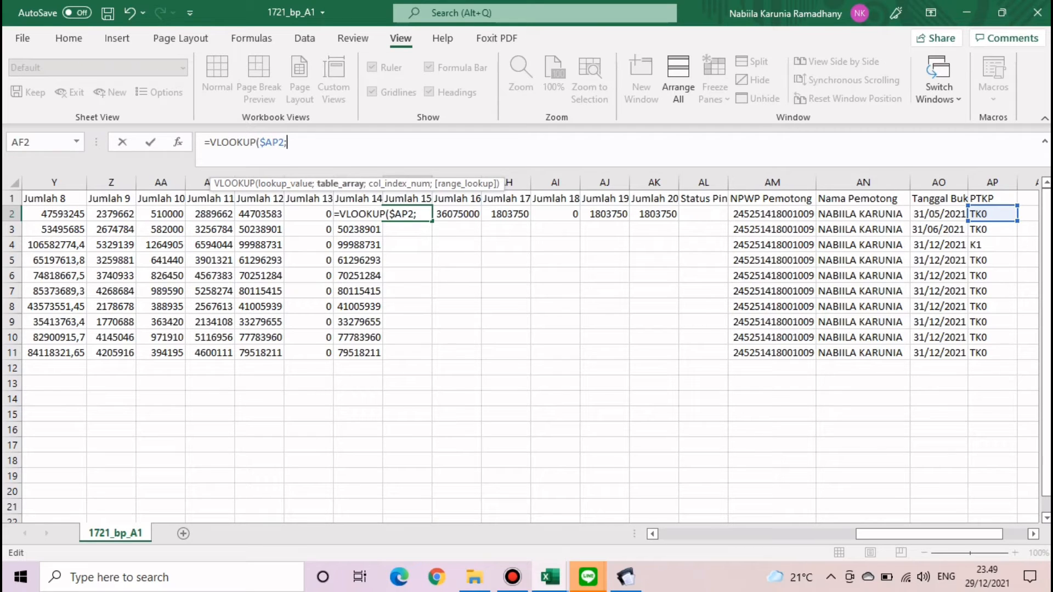
{"action": "left_click_drag", "start_coordinate": [929, 534], "coordinate": [955, 534]}
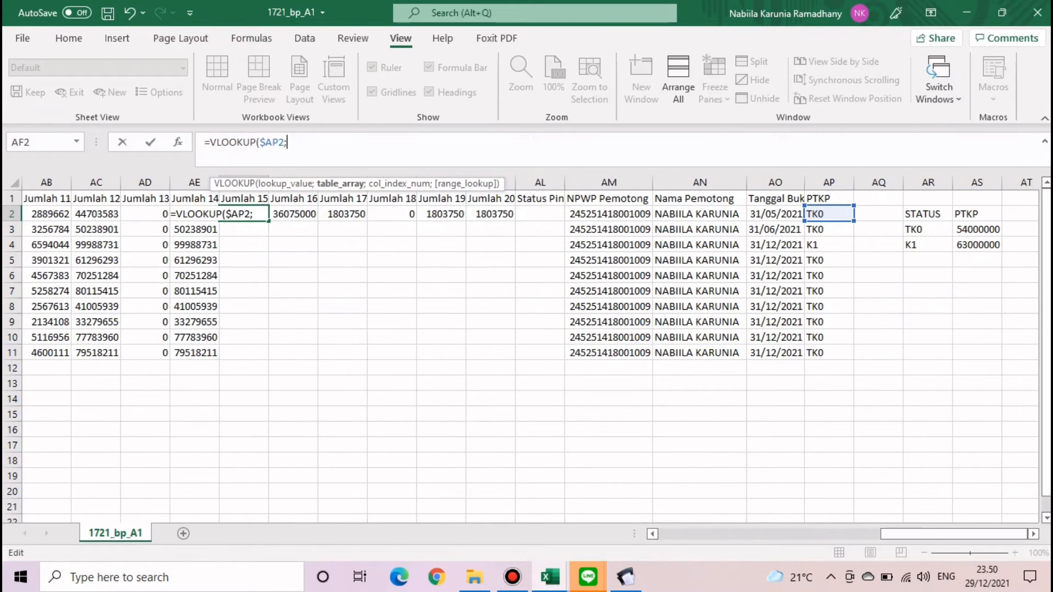
{"action": "left_click_drag", "start_coordinate": [927, 214], "coordinate": [982, 245]}
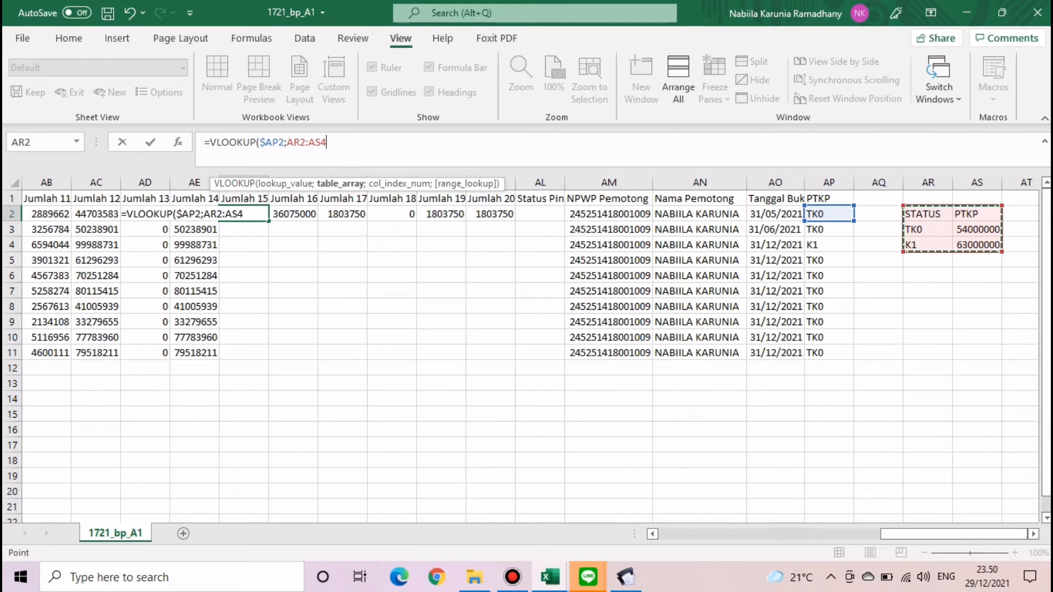
{"action": "type", "text": ";"}
{"action": "type", "text": "2;0"}
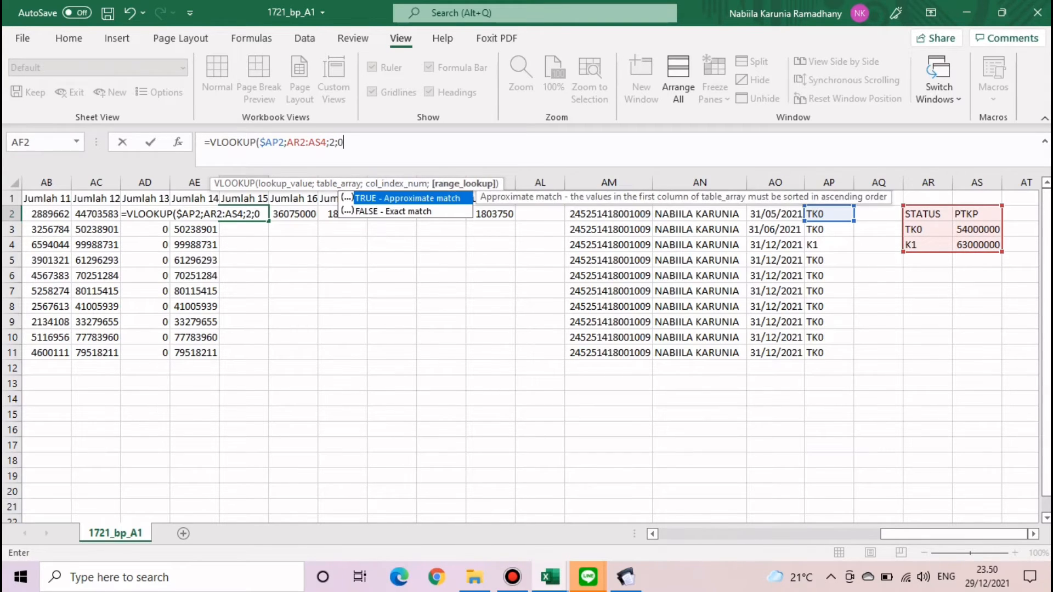
{"action": "key", "text": "Return"}
- Make the AF2 lookup range absolute as $AR$2:$AS$4
{"action": "left_click", "coordinate": [244, 214]}
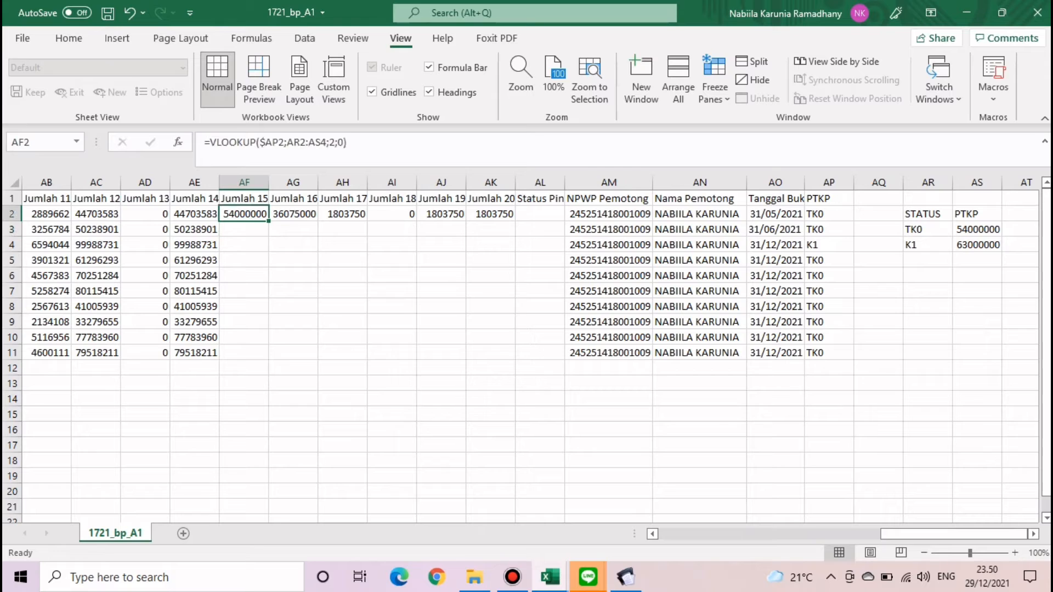
{"action": "left_click", "coordinate": [300, 142]}
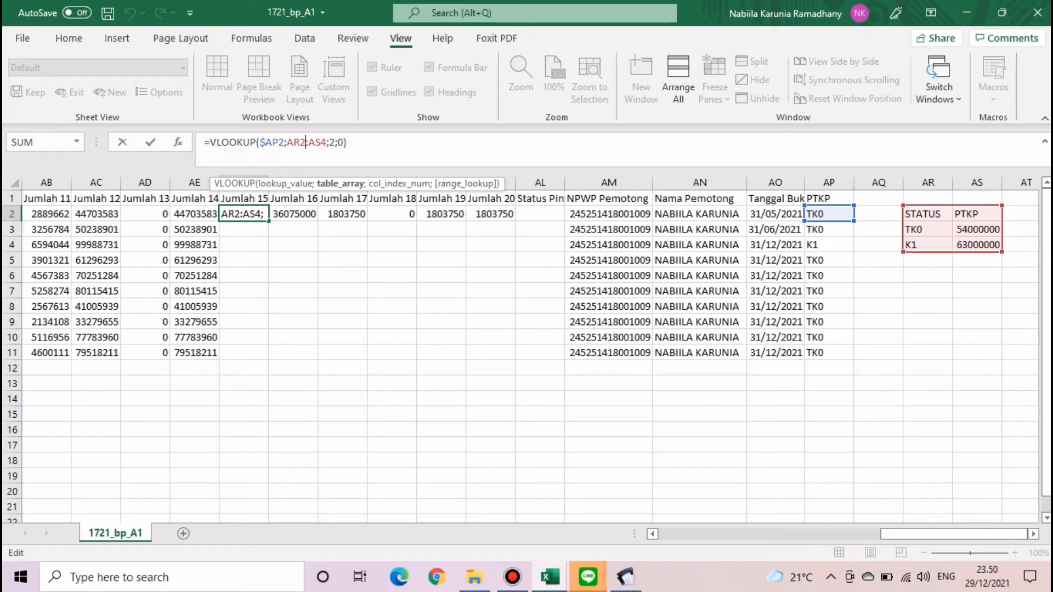
{"action": "key", "text": "F4"}
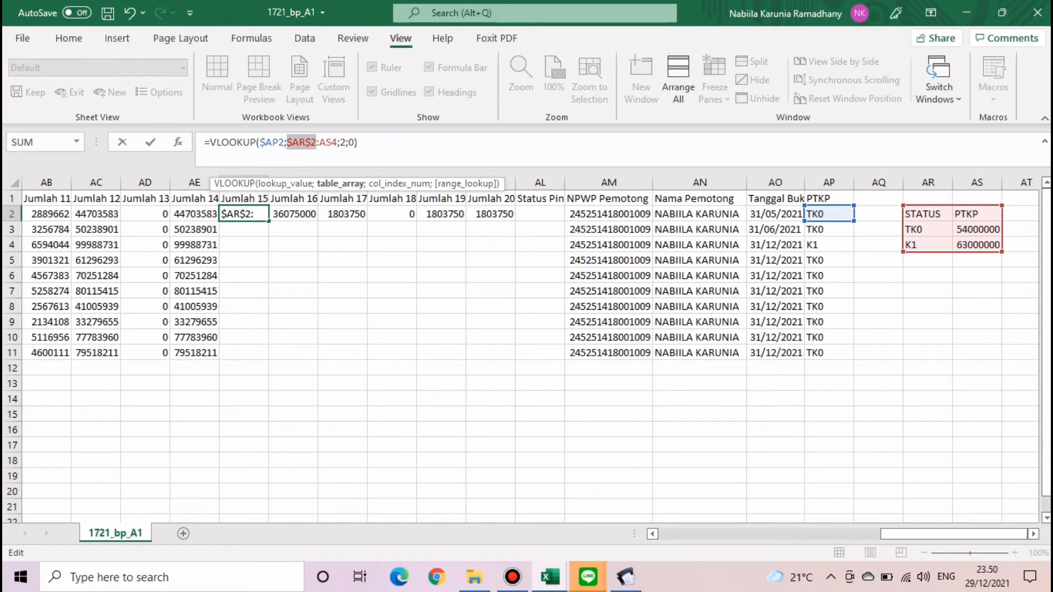
{"action": "left_click", "coordinate": [336, 142]}
{"action": "key", "text": "F4"}
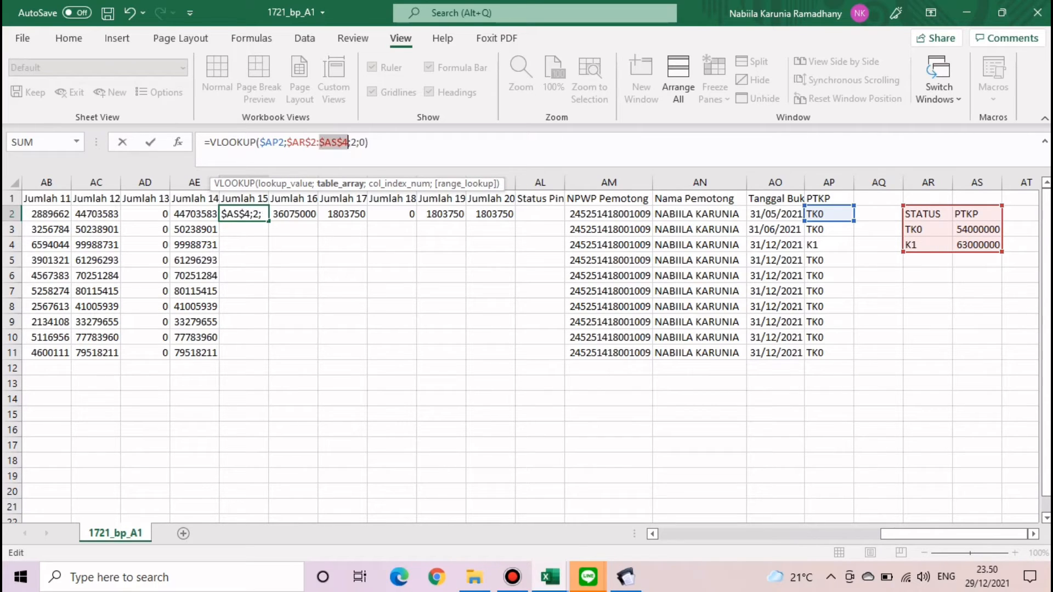
{"action": "key", "text": "End"}
{"action": "key", "text": "Return"}
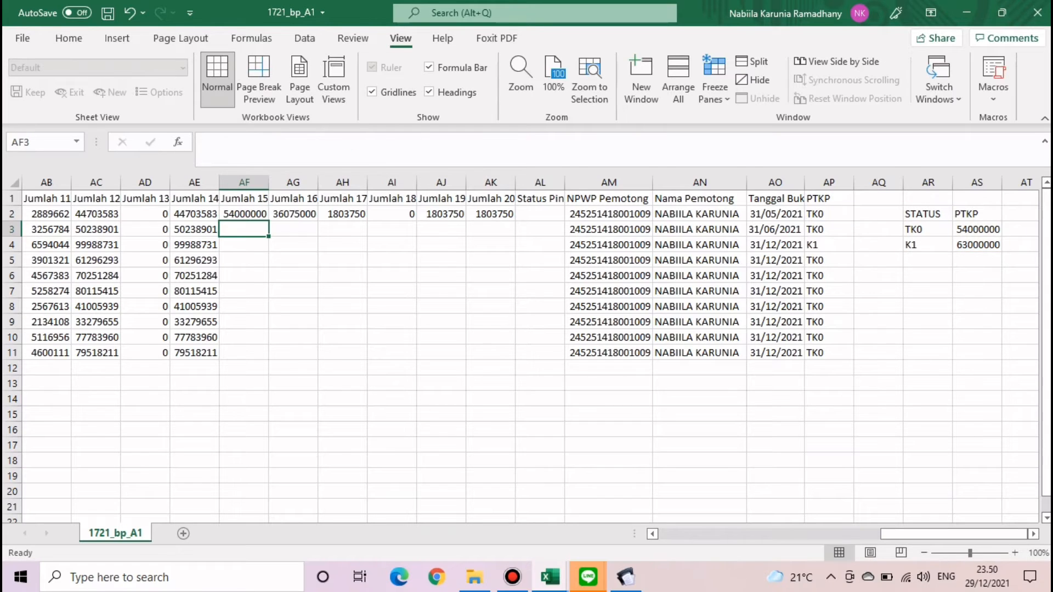
- Copy the AF2 lookup formula down through row 11
{"action": "left_click", "coordinate": [244, 215]}
{"action": "double_click", "coordinate": [268, 221]}
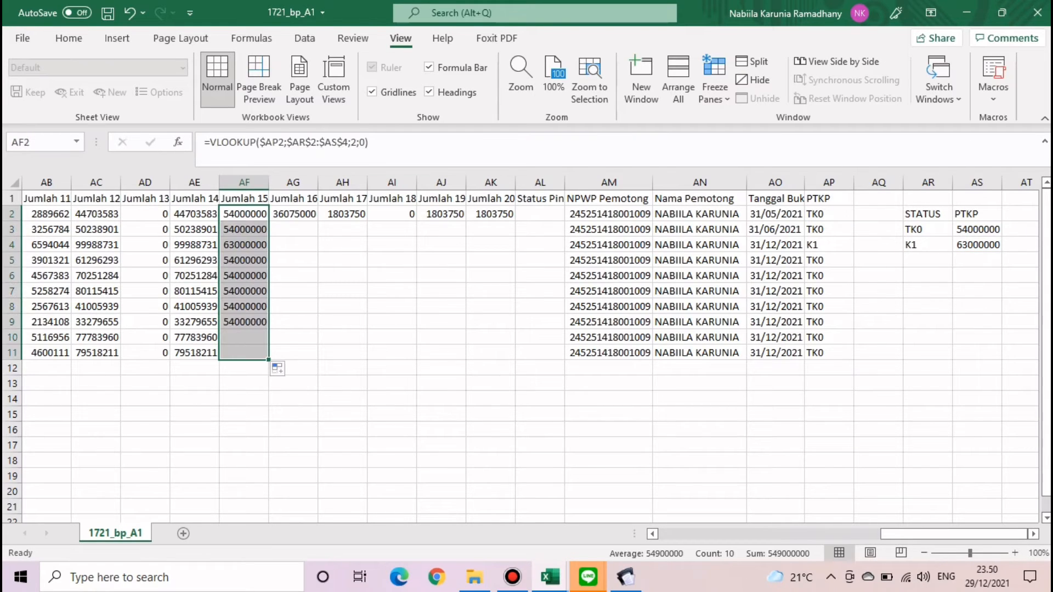
{"action": "left_click", "coordinate": [343, 291]}
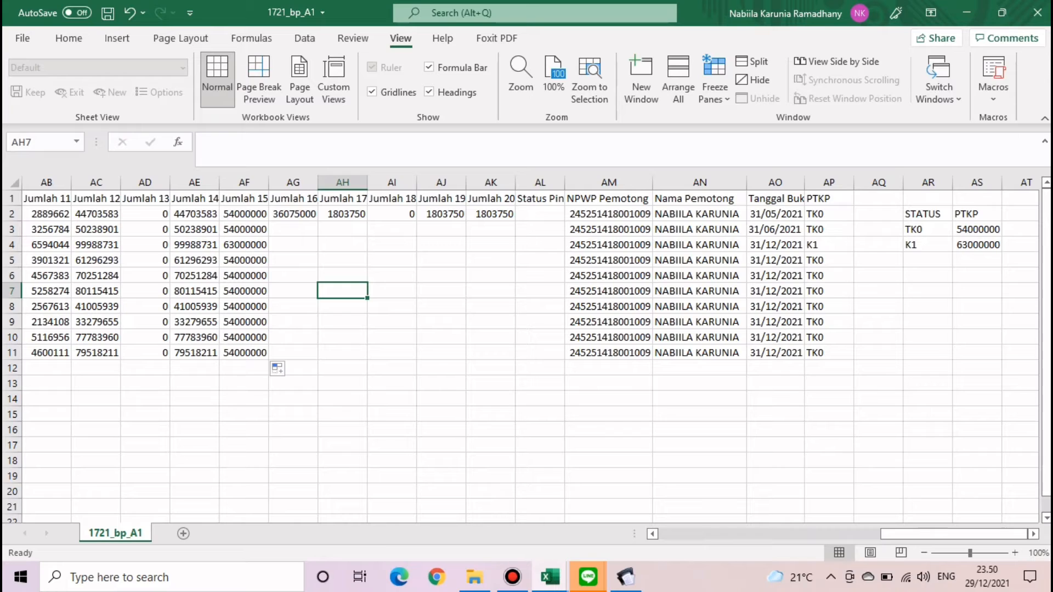
{"action": "left_click", "coordinate": [293, 215]}
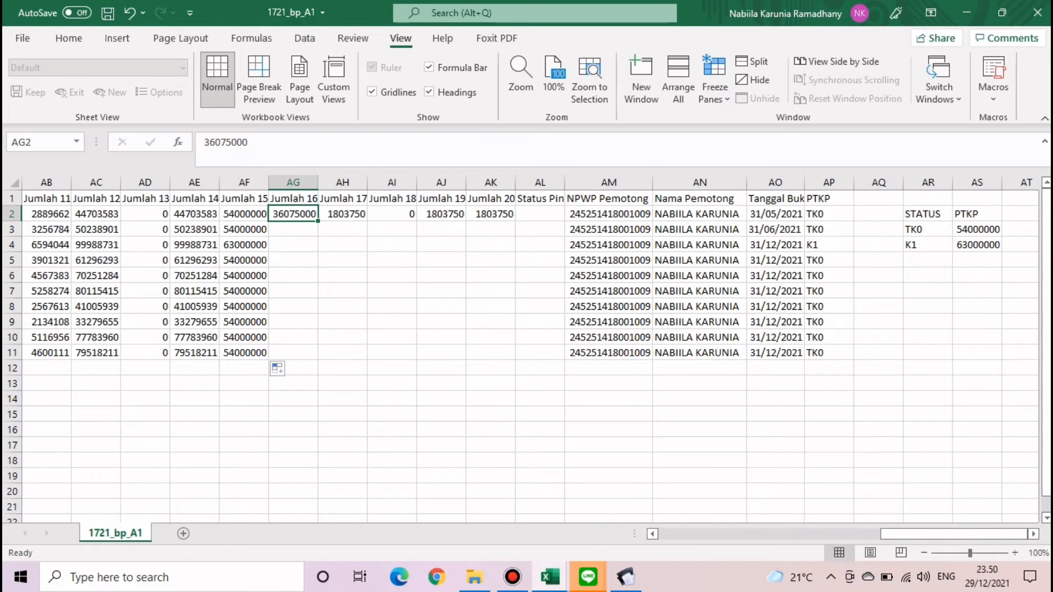
- Type =IF(AE2-AF2<0;0;ROUNDDOWN(AE2-AF2;-3)) into AG2
{"action": "key", "text": "Delete"}
{"action": "type", "text": "="}
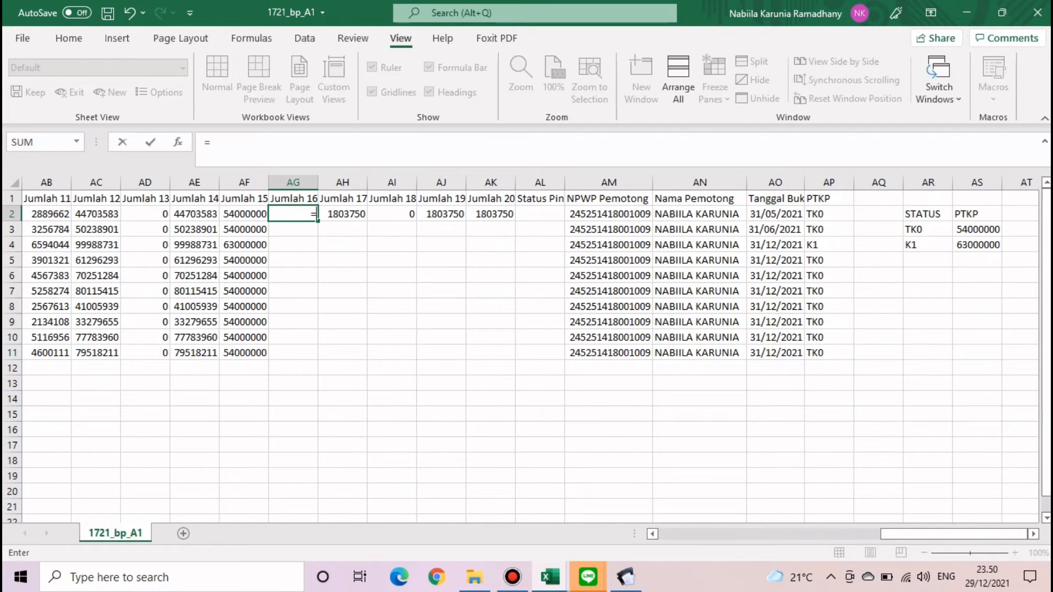
{"action": "type", "text": "IF"}
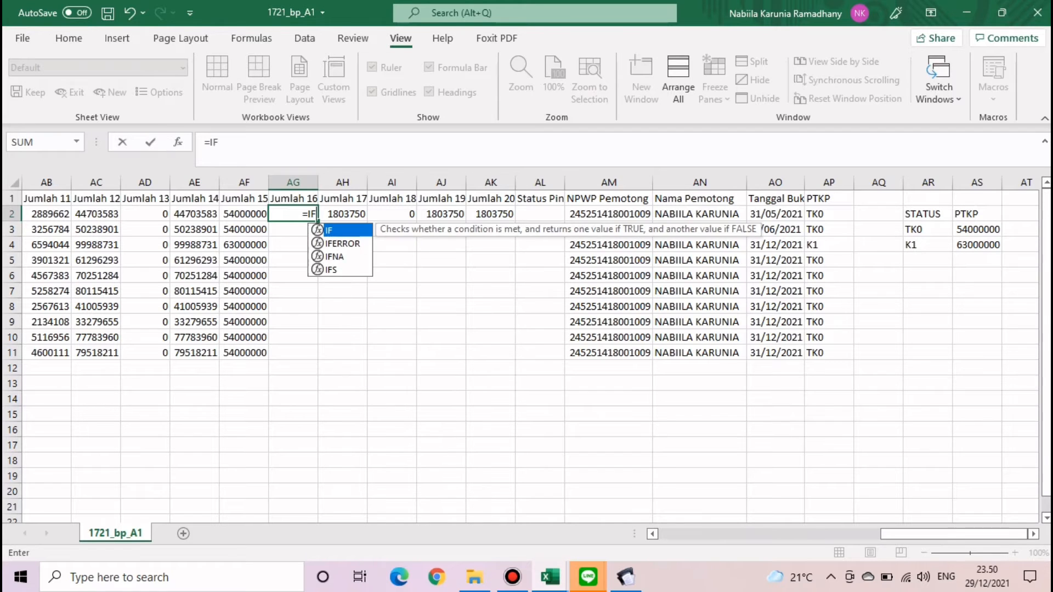
{"action": "type", "text": "("}
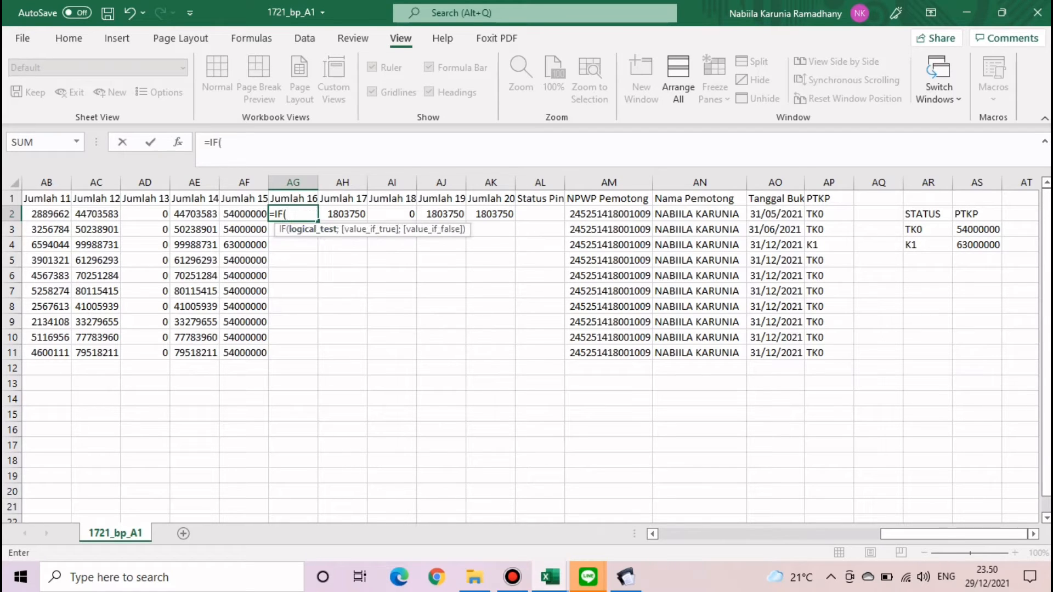
{"action": "key", "text": "Left"}
{"action": "key", "text": "Left"}
{"action": "type", "text": "-"}
{"action": "key", "text": "Left"}
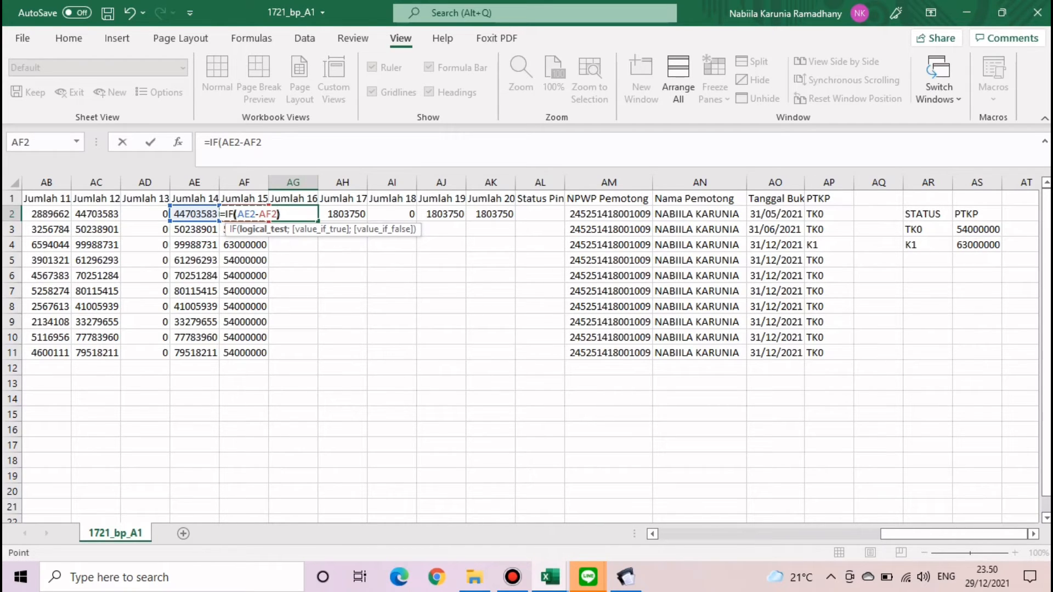
{"action": "type", "text": ")<0"}
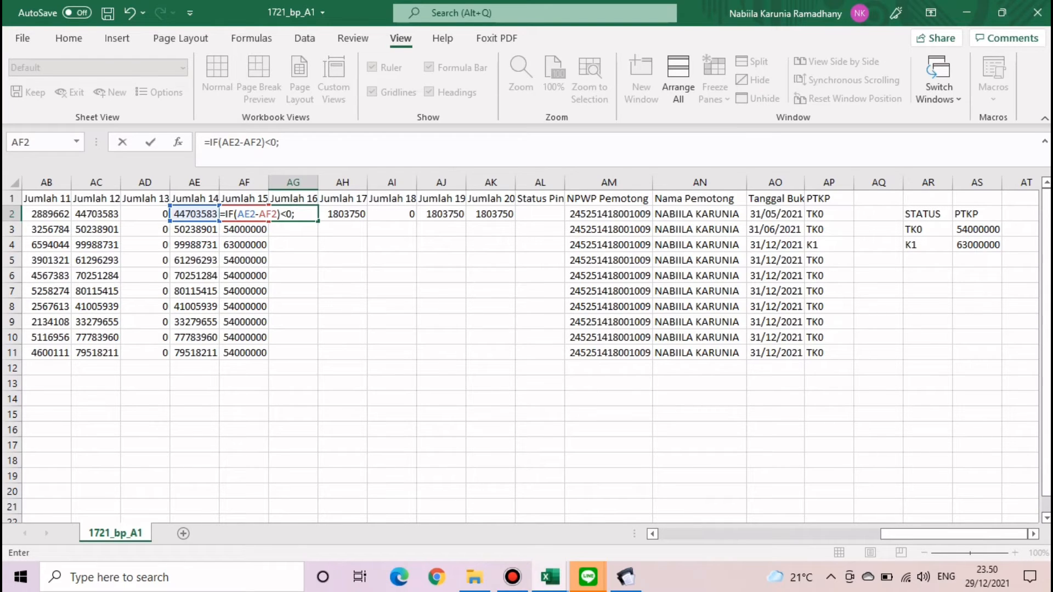
{"action": "type", "text": ";0"}
{"action": "left_click", "coordinate": [266, 142]}
{"action": "key", "text": "BackSpace"}
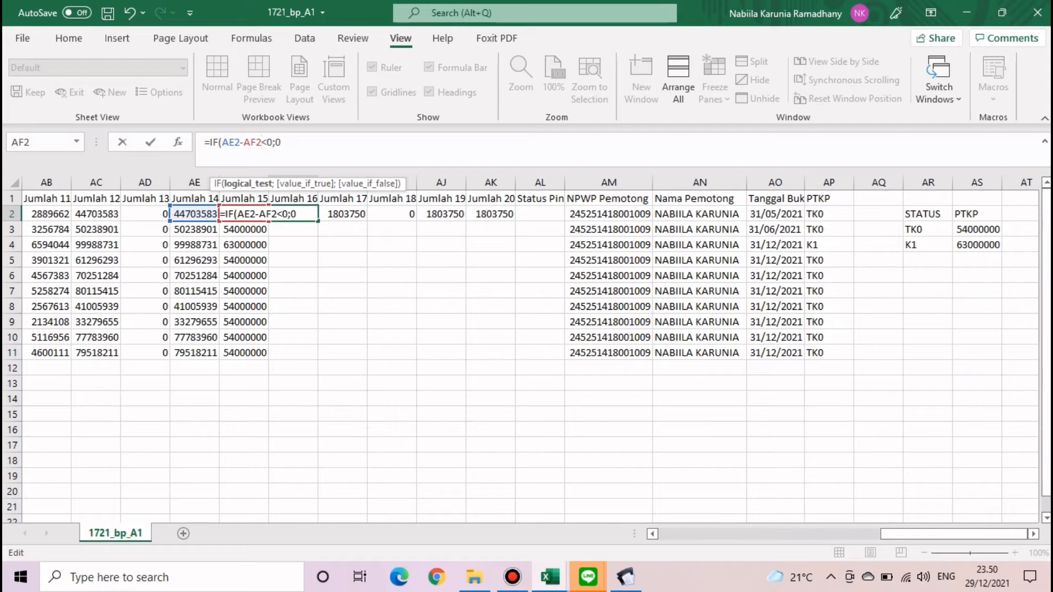
{"action": "type", "text": ")"}
{"action": "key", "text": "End"}
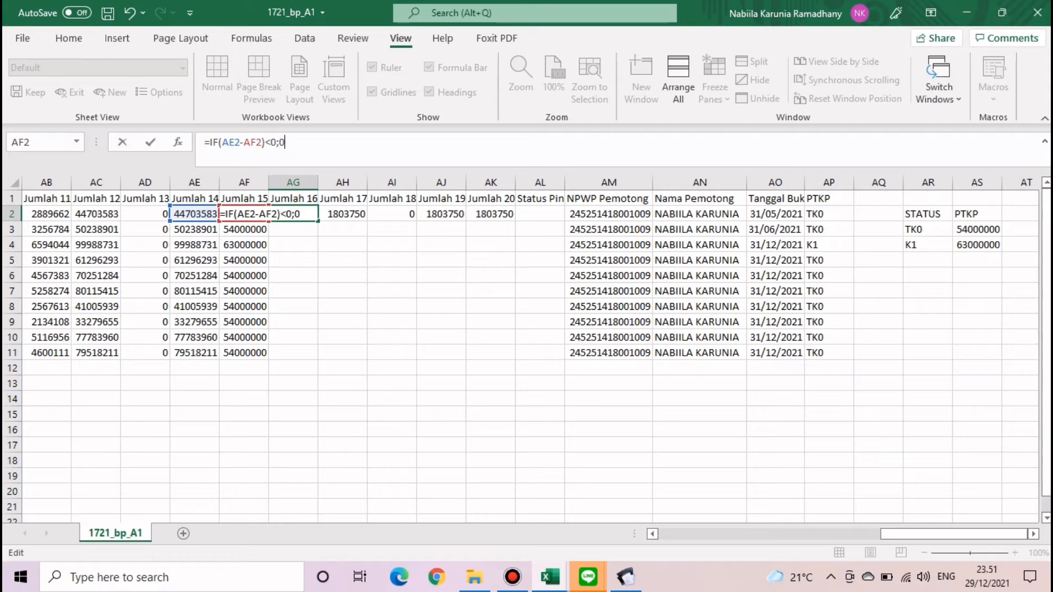
{"action": "type", "text": ";RO"}
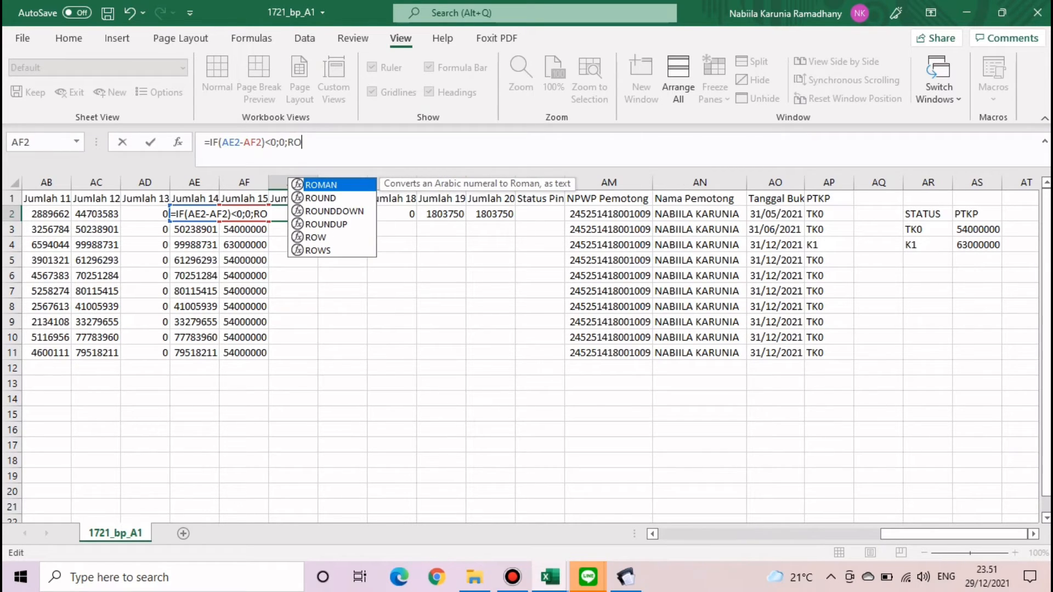
{"action": "key", "text": "Down"}
{"action": "key", "text": "Down"}
{"action": "key", "text": "Tab"}
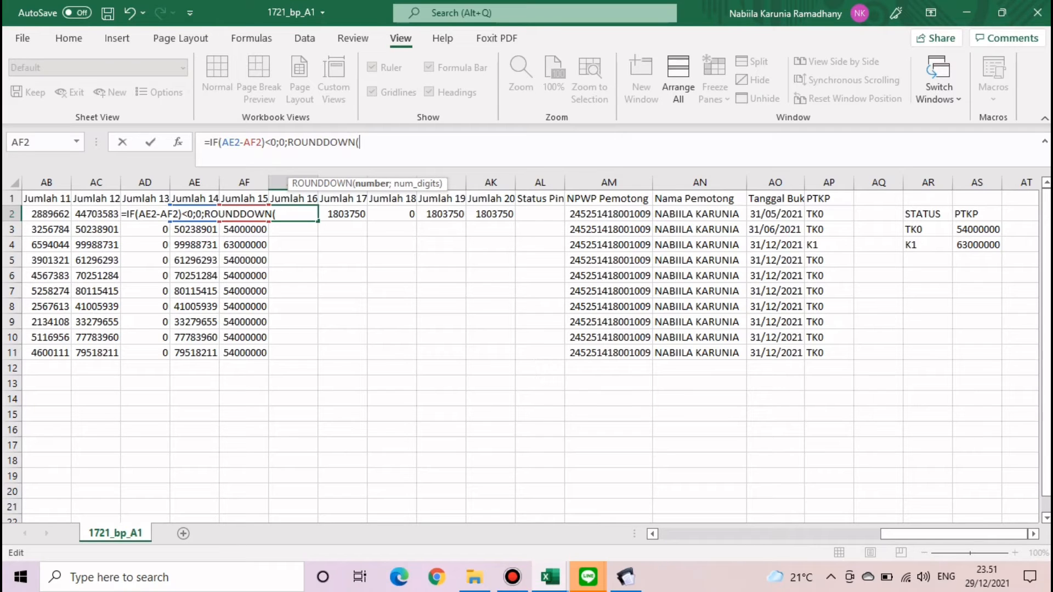
{"action": "type", "text": "AE2-AF2;"}
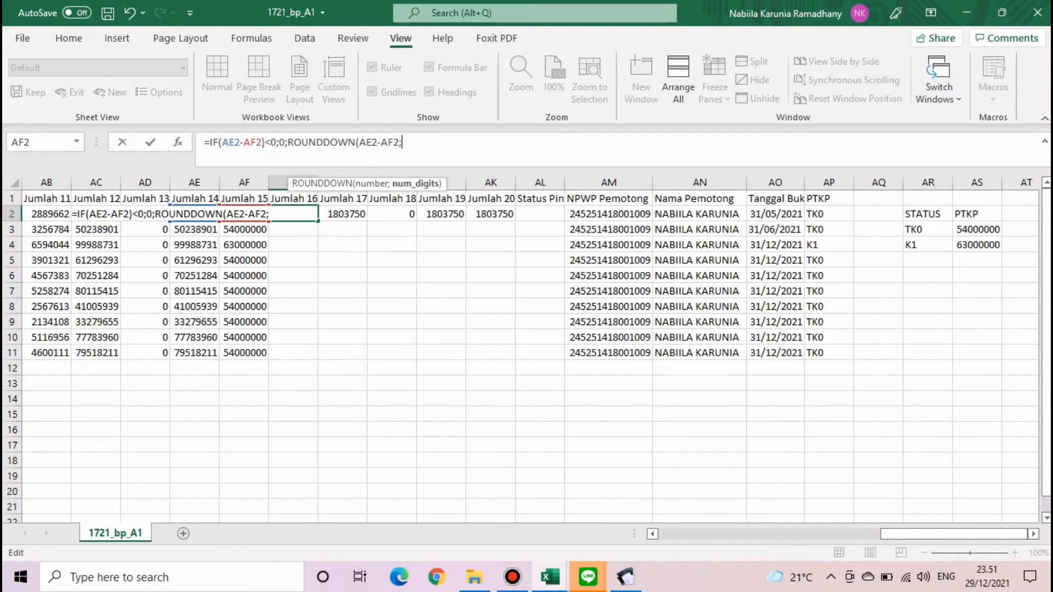
{"action": "type", "text": "-3)"}
{"action": "key", "text": "Return"}
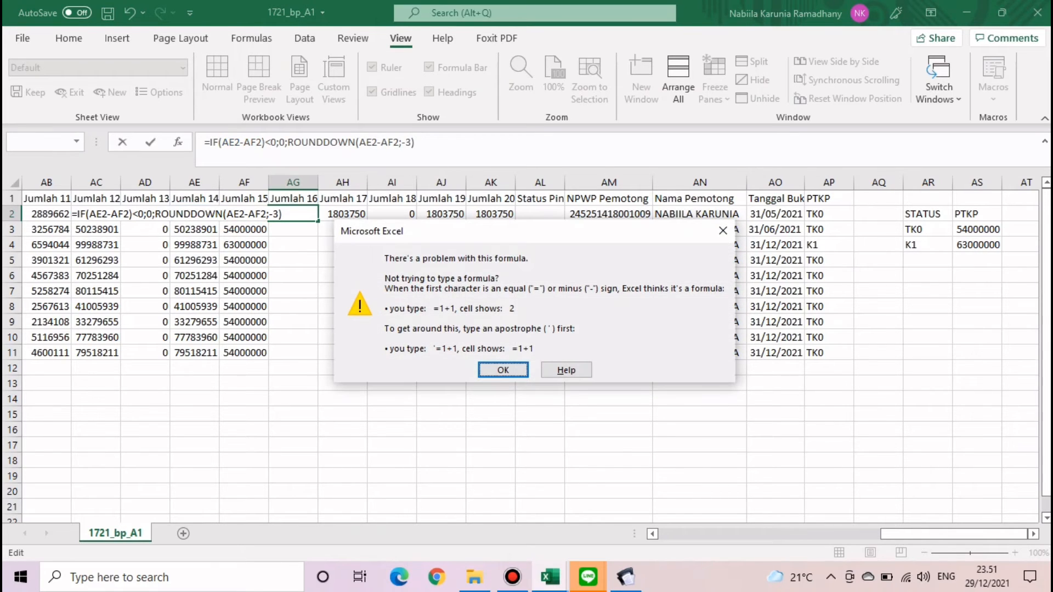
- Remove the stray parenthesis and accept Excel's suggested formula correction
{"action": "key", "text": "Return"}
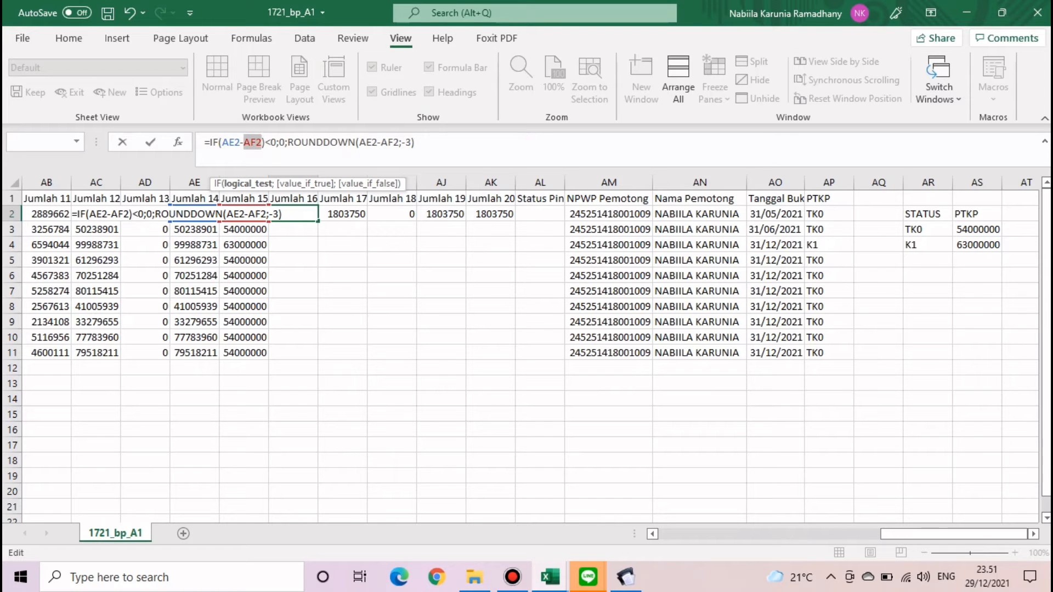
{"action": "key", "text": "Right"}
{"action": "key", "text": "Right"}
{"action": "key", "text": "BackSpace"}
{"action": "key", "text": "Return"}
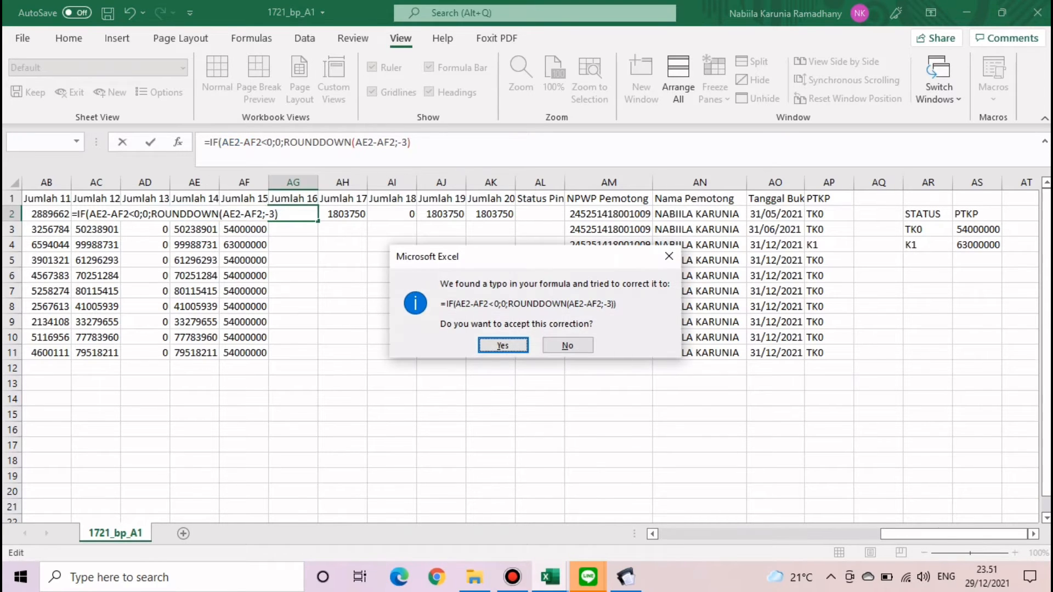
{"action": "key", "text": "Return"}
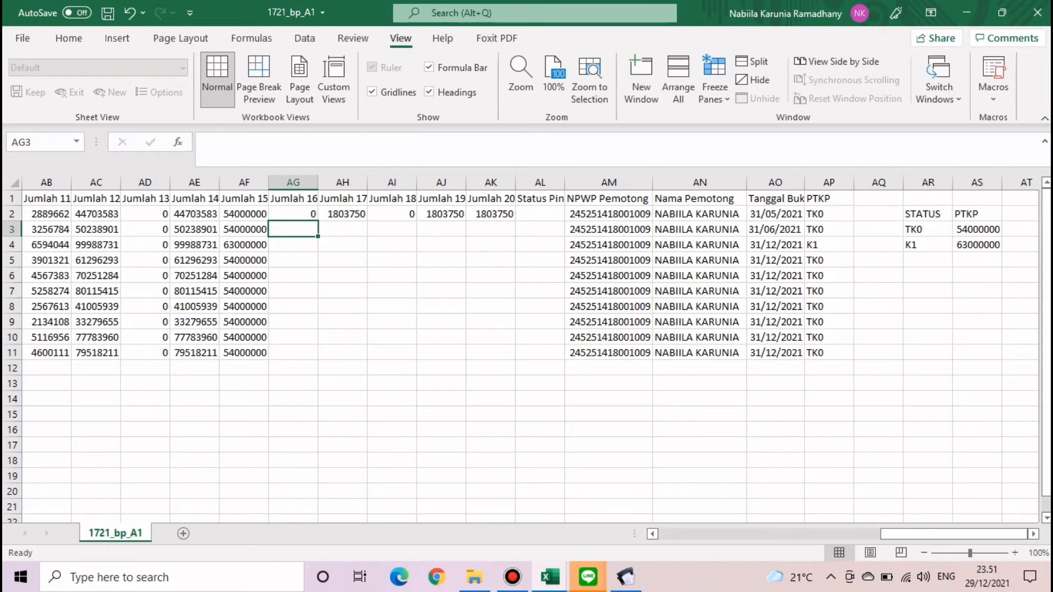
- Copy AG2's rounded-difference formula down to AG11, then select AH2
{"action": "left_click", "coordinate": [294, 214]}
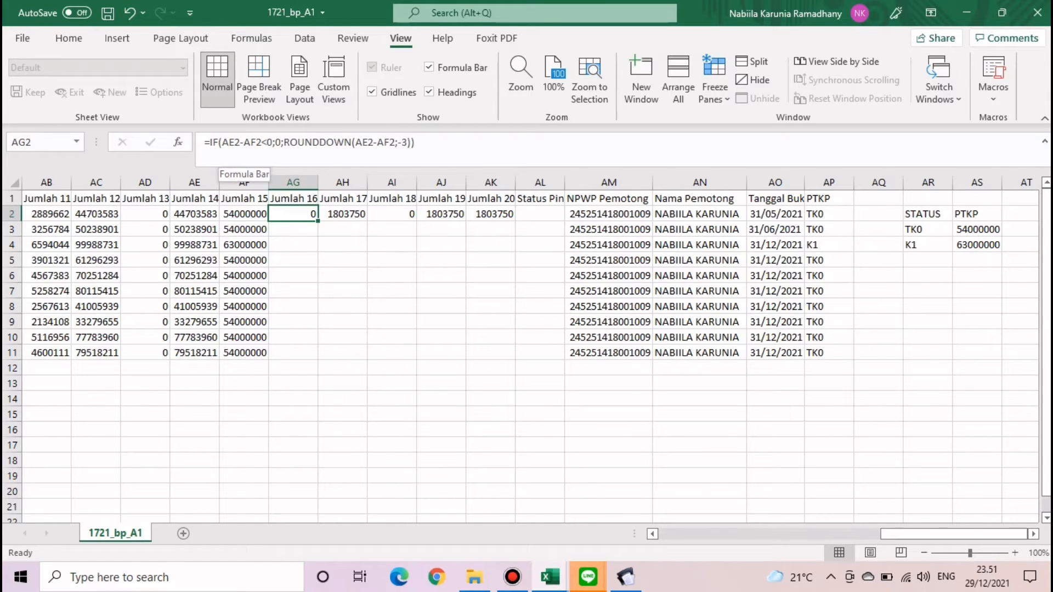
{"action": "double_click", "coordinate": [318, 221]}
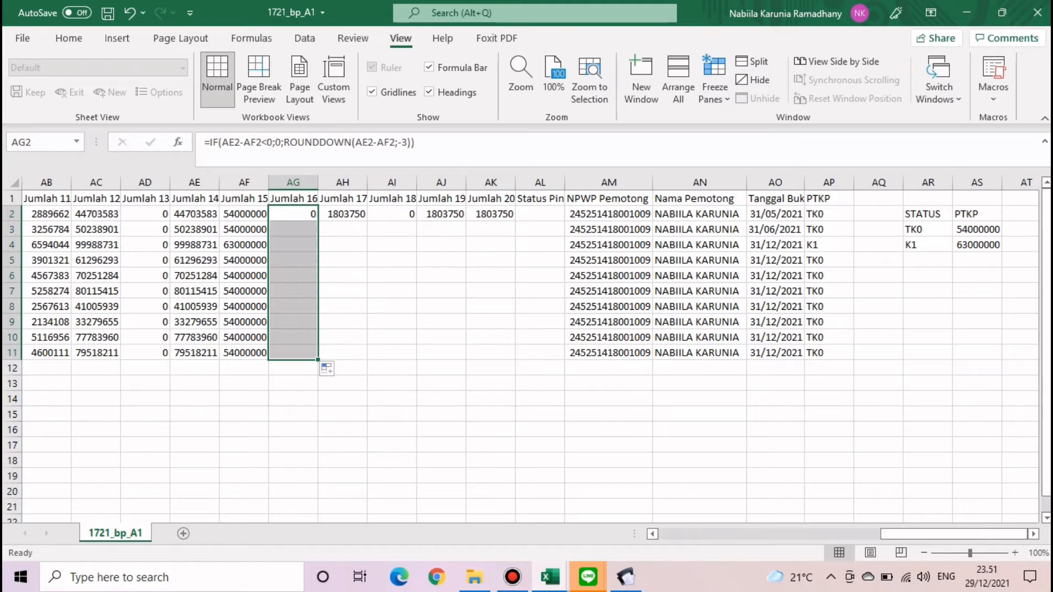
{"action": "left_click", "coordinate": [392, 306]}
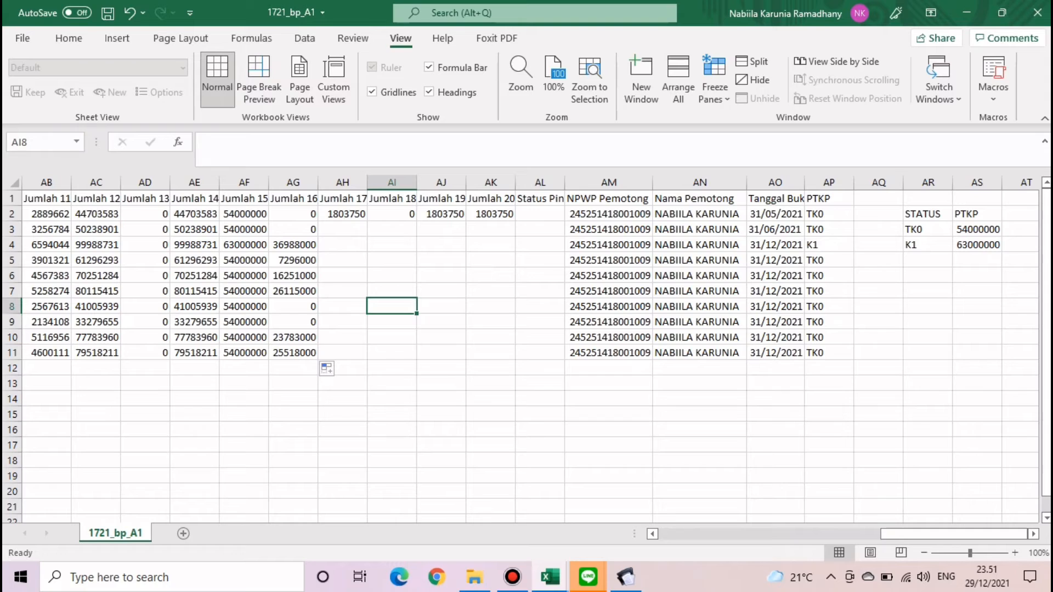
{"action": "left_click", "coordinate": [342, 214]}
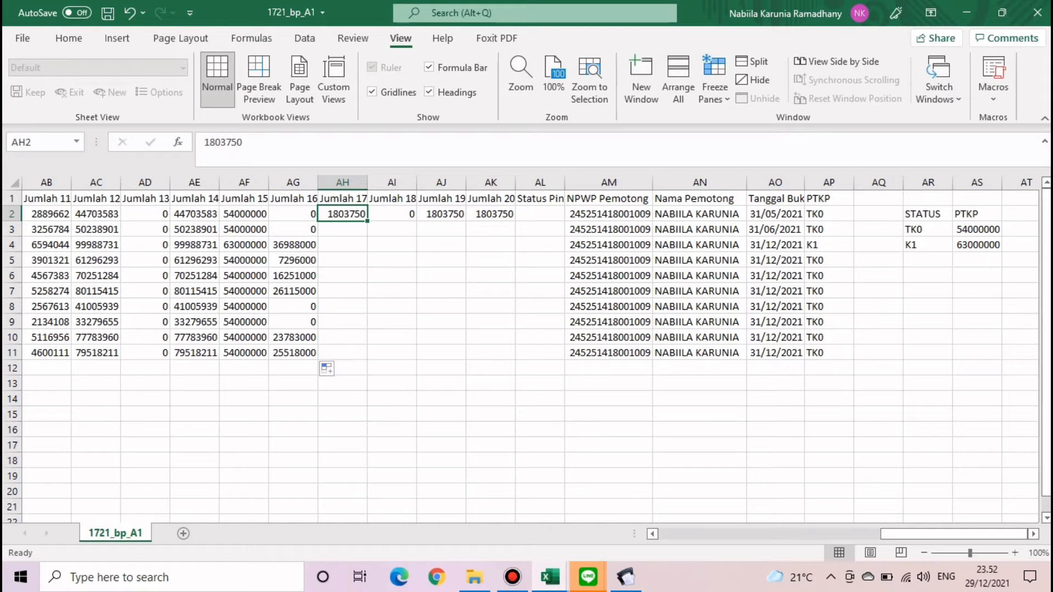
- Clear the 1803750 value from AH2
{"action": "left_click_drag", "start_coordinate": [243, 143], "coordinate": [202, 142]}
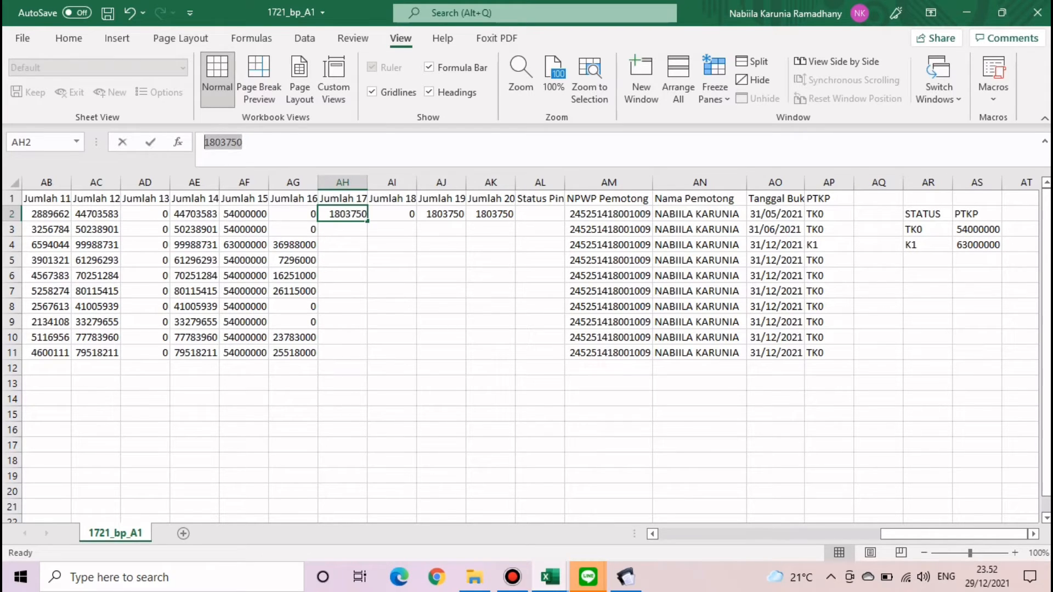
{"action": "key", "text": "BackSpace"}
{"action": "key", "text": "Return"}
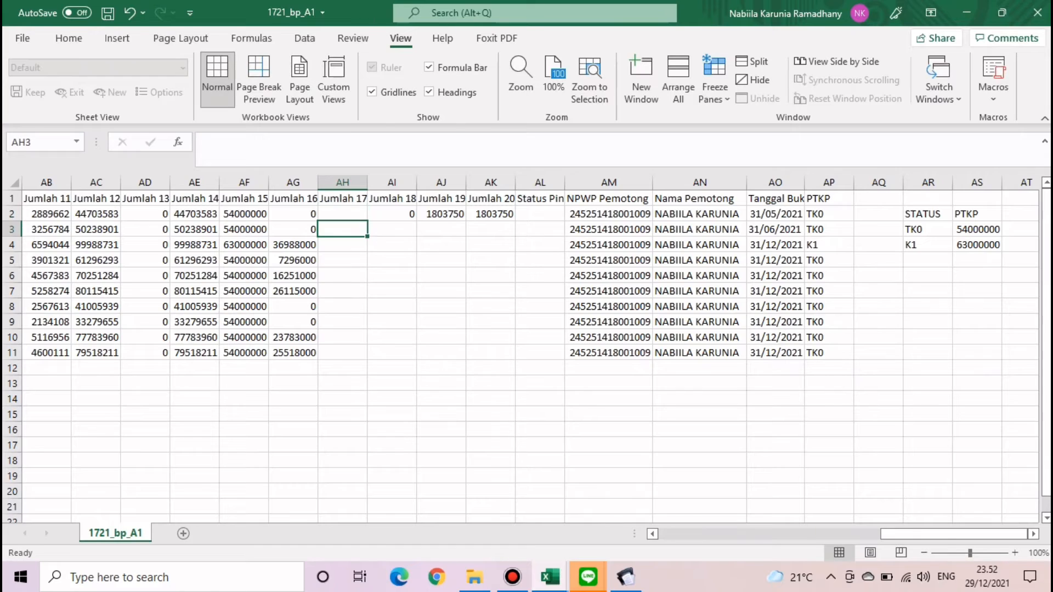
- Copy the PPh 21 formula from the LINE chat and return to AH2
{"action": "mouse_move", "coordinate": [588, 577]}
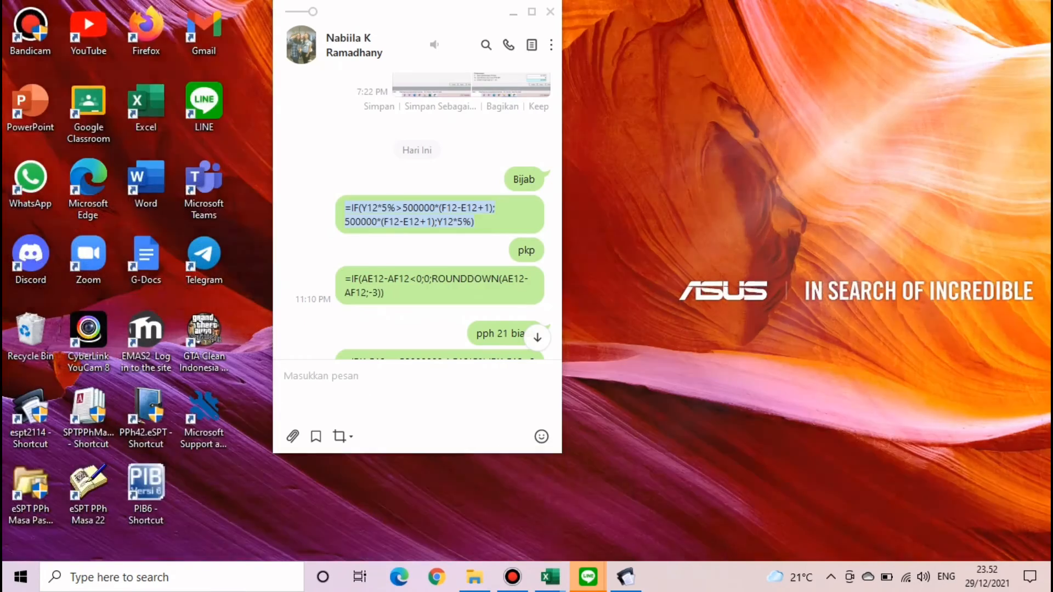
{"action": "left_click", "coordinate": [625, 513]}
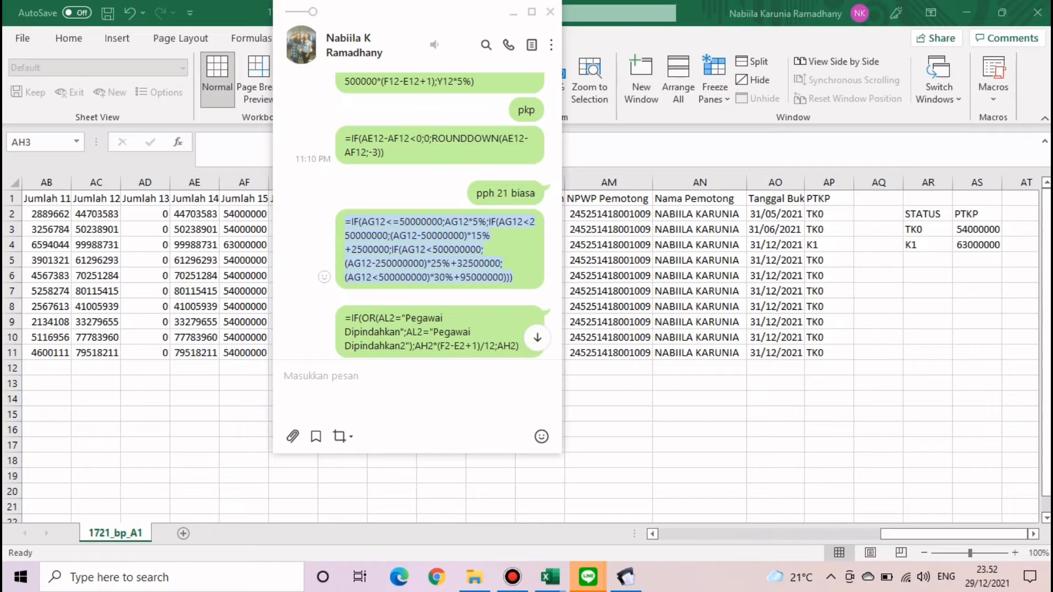
{"action": "left_click", "coordinate": [514, 13]}
{"action": "left_click", "coordinate": [342, 214]}
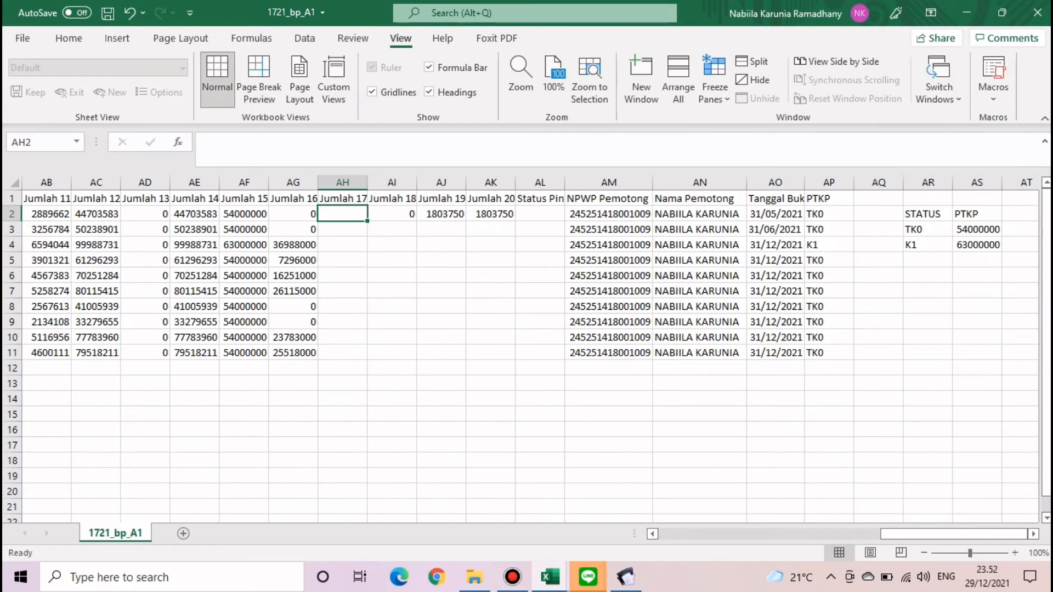
- Paste the PPh 21 formula into AH2, changing every AG12 reference to AG2
{"action": "left_click", "coordinate": [205, 143]}
{"action": "key", "text": "ctrl+v"}
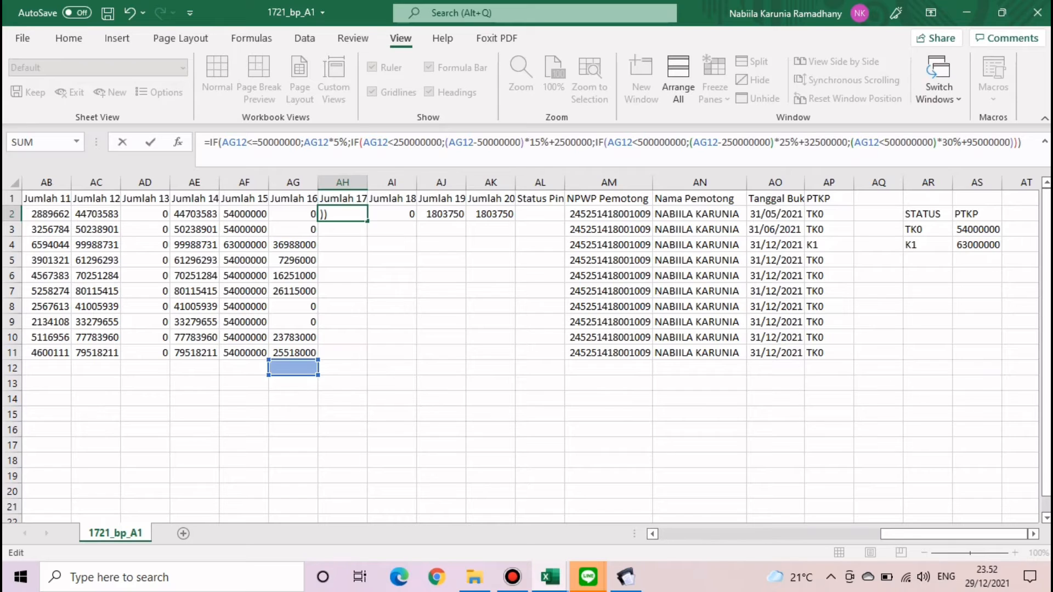
{"action": "left_click_drag", "start_coordinate": [246, 142], "coordinate": [221, 142]}
{"action": "left_click", "coordinate": [294, 214]}
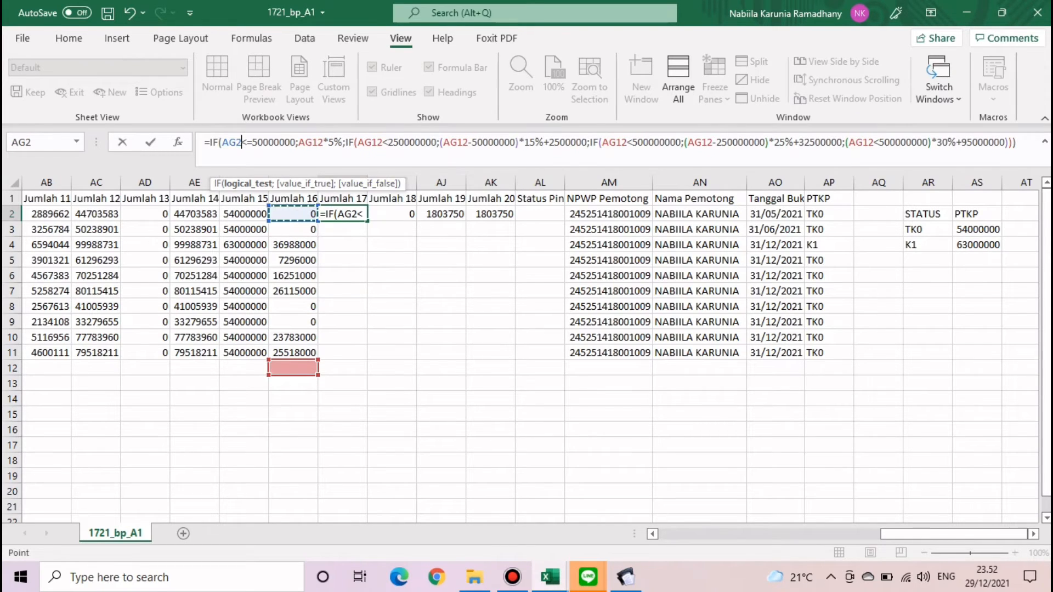
{"action": "left_click_drag", "start_coordinate": [323, 143], "coordinate": [299, 142]}
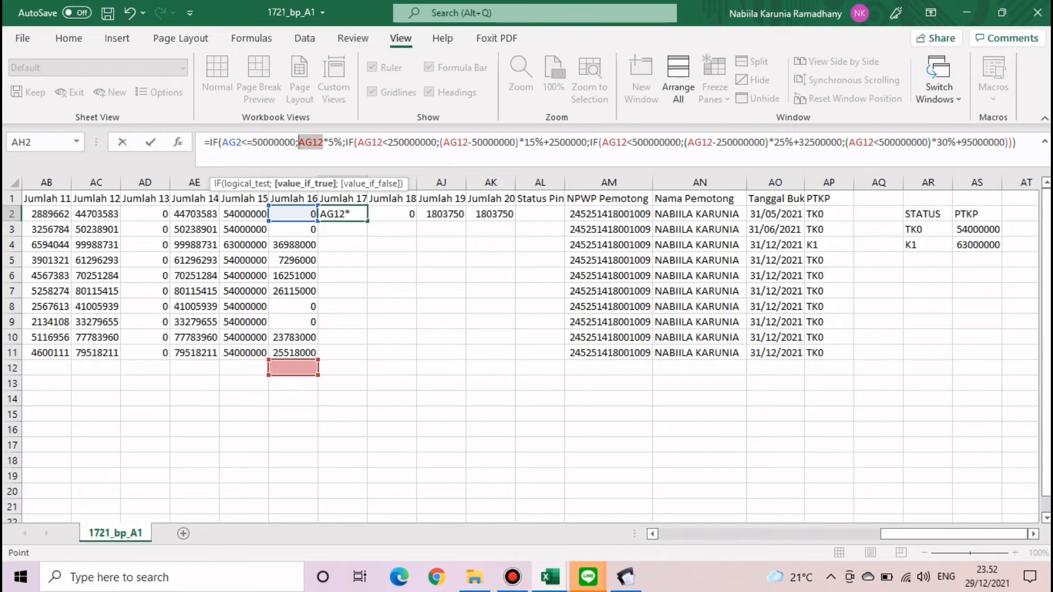
{"action": "left_click", "coordinate": [293, 214]}
{"action": "left_click", "coordinate": [369, 142]}
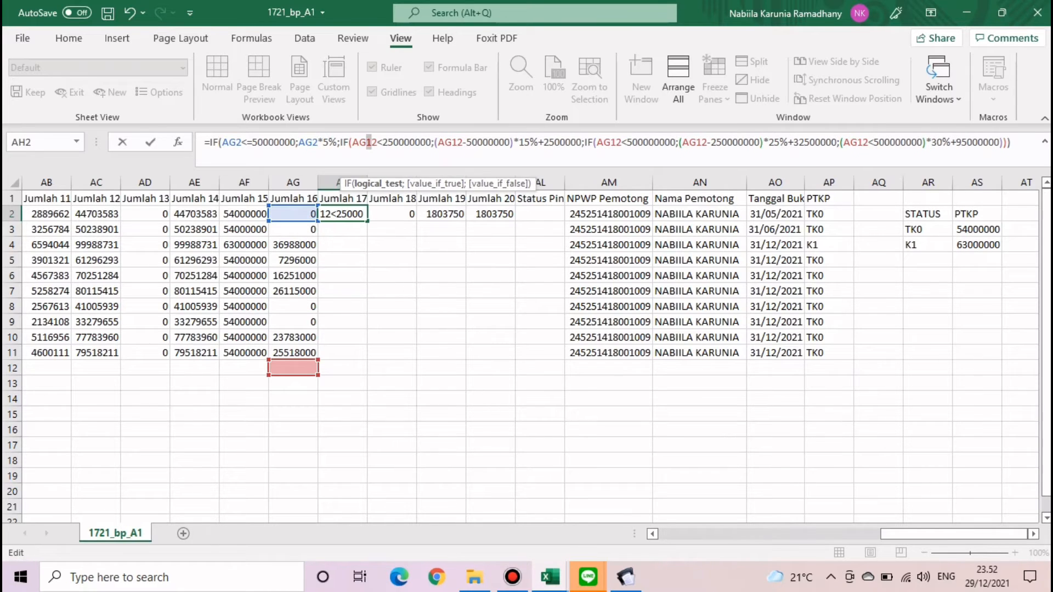
{"action": "key", "text": "BackSpace"}
{"action": "left_click", "coordinate": [452, 143]}
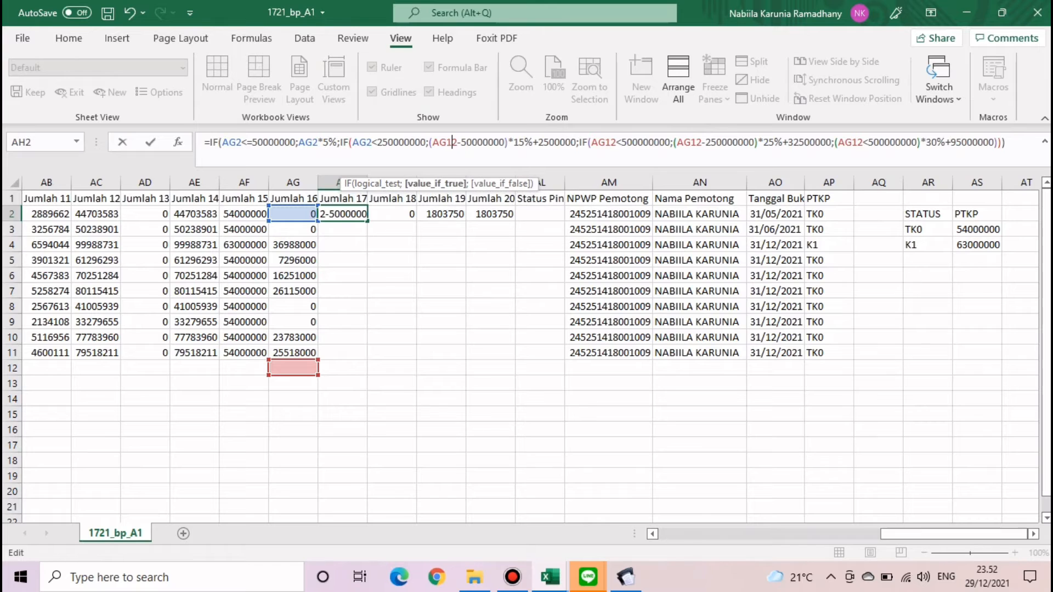
{"action": "key", "text": "BackSpace"}
{"action": "left_click", "coordinate": [605, 143]}
{"action": "key", "text": "BackSpace"}
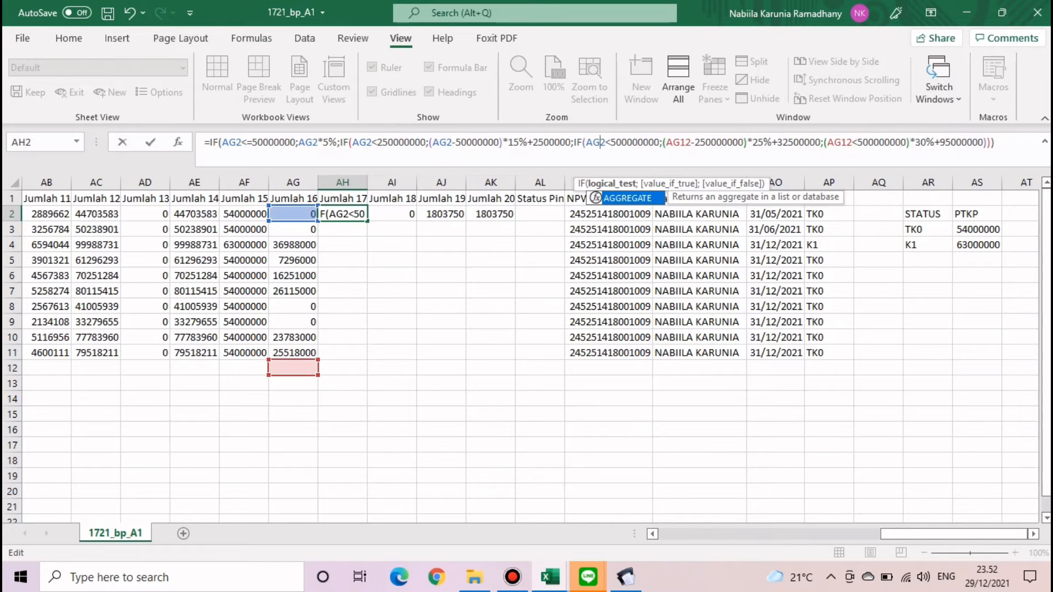
{"action": "left_click", "coordinate": [685, 142]}
{"action": "key", "text": "BackSpace"}
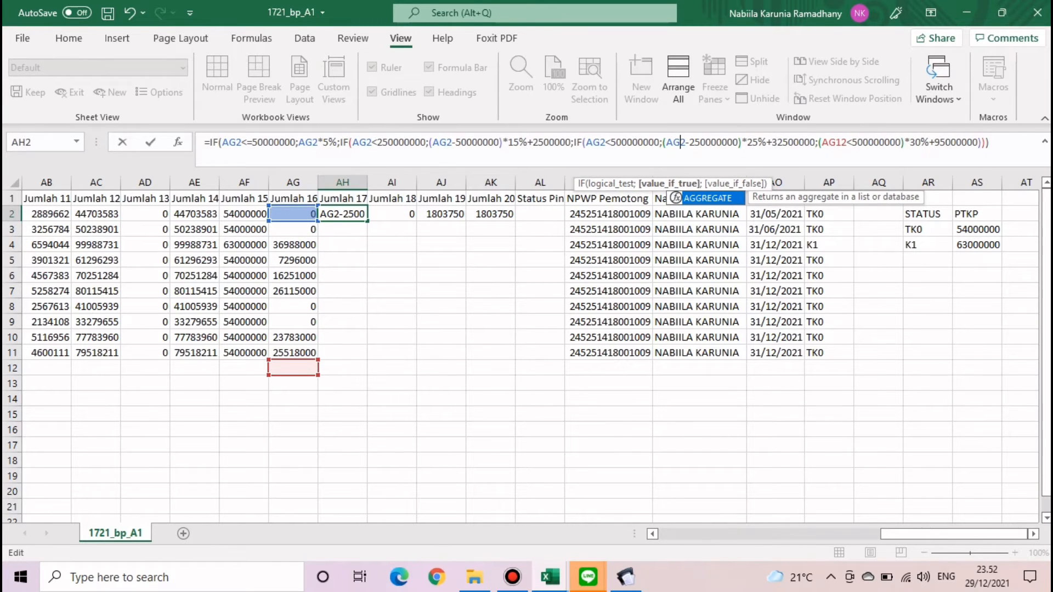
{"action": "left_click", "coordinate": [842, 143]}
{"action": "key", "text": "BackSpace"}
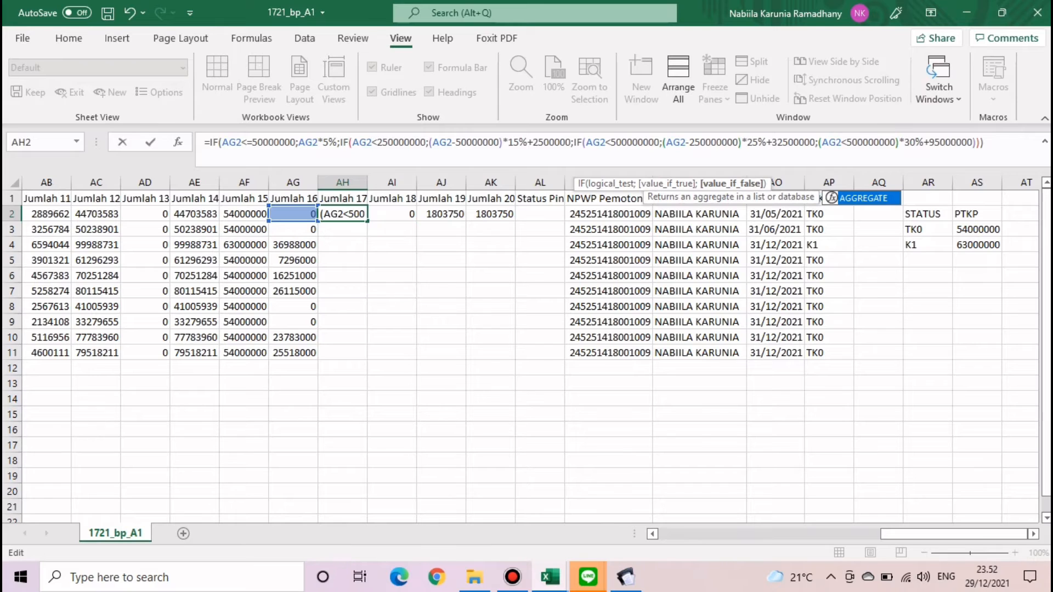
{"action": "key", "text": "Return"}
- Fill the AH2 tax formula down through row 11
{"action": "left_click", "coordinate": [343, 214]}
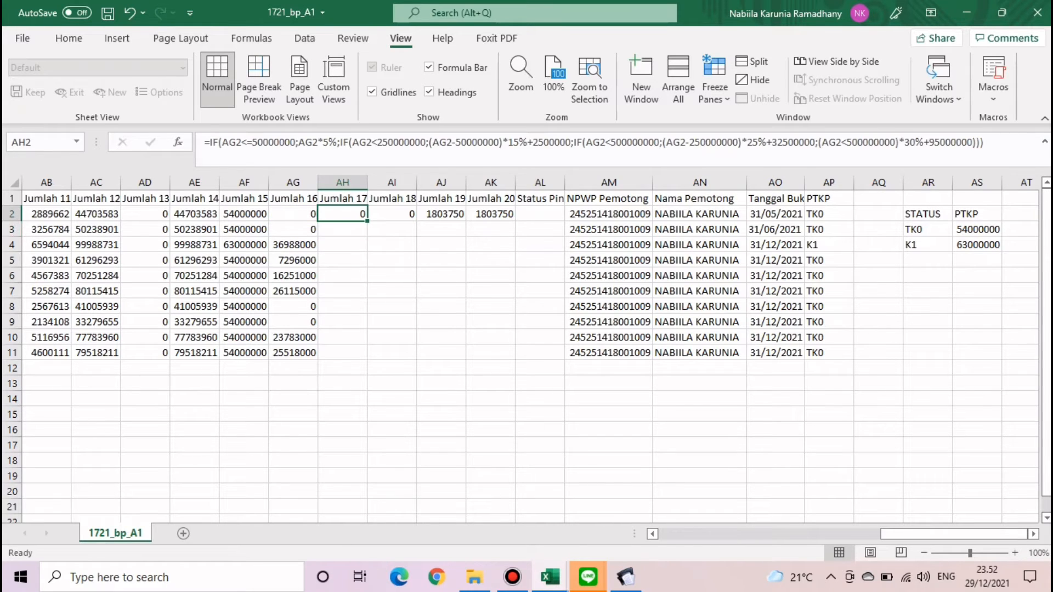
{"action": "double_click", "coordinate": [367, 222]}
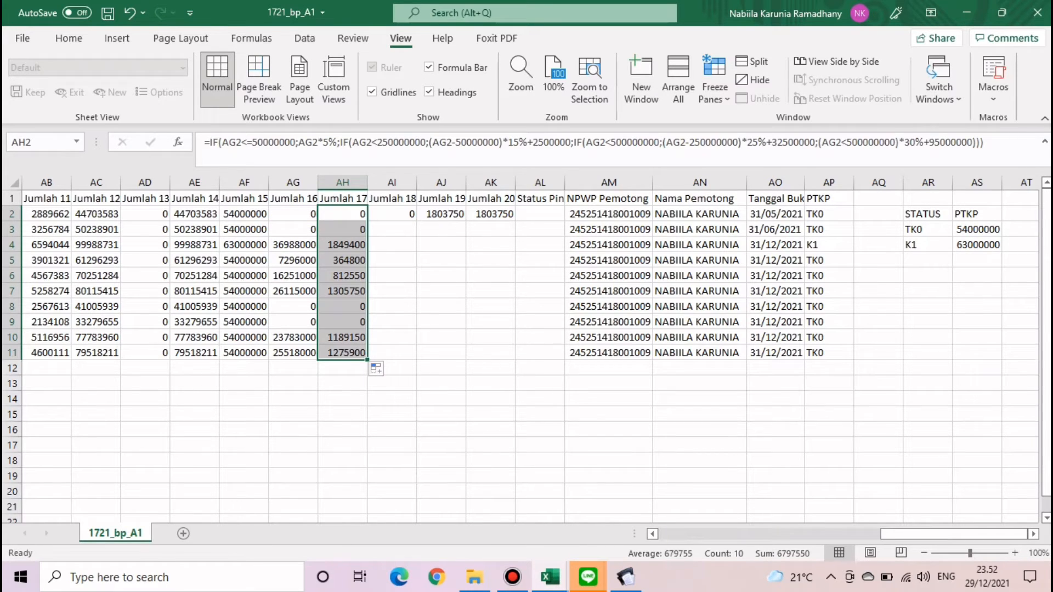
{"action": "left_click", "coordinate": [392, 245]}
- Enter 0 in AI2 and fill it down Jumlah 18 to row 11
{"action": "left_click", "coordinate": [392, 214]}
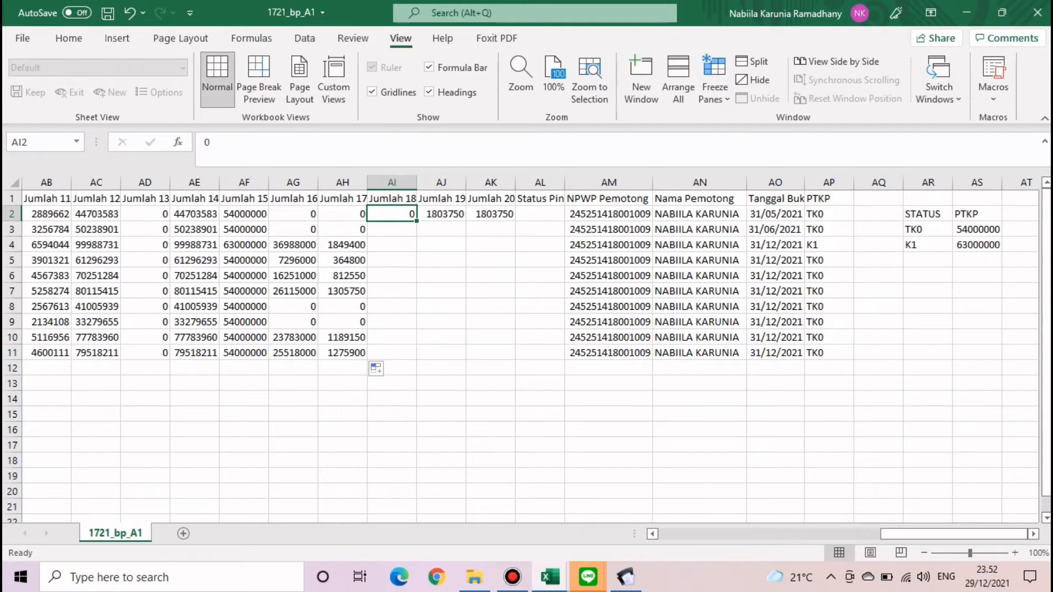
{"action": "type", "text": "0"}
{"action": "key", "text": "Return"}
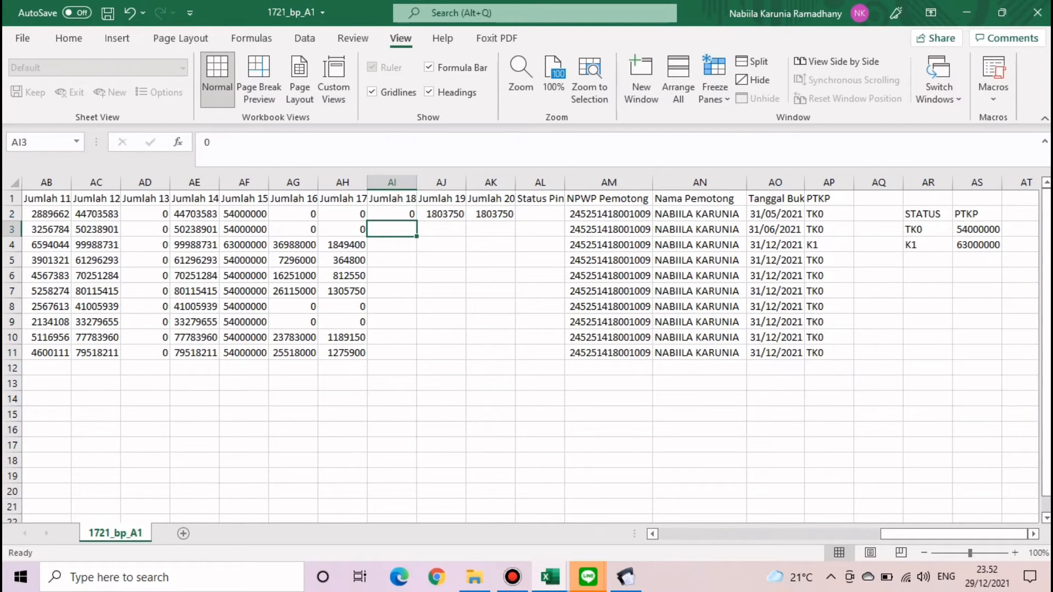
{"action": "left_click", "coordinate": [392, 214]}
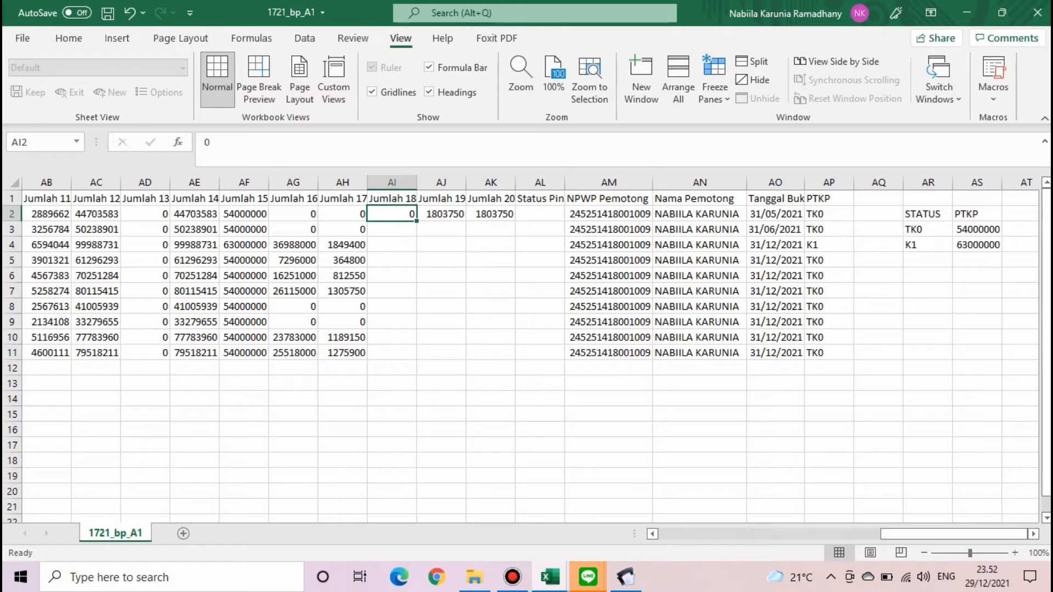
{"action": "double_click", "coordinate": [417, 221]}
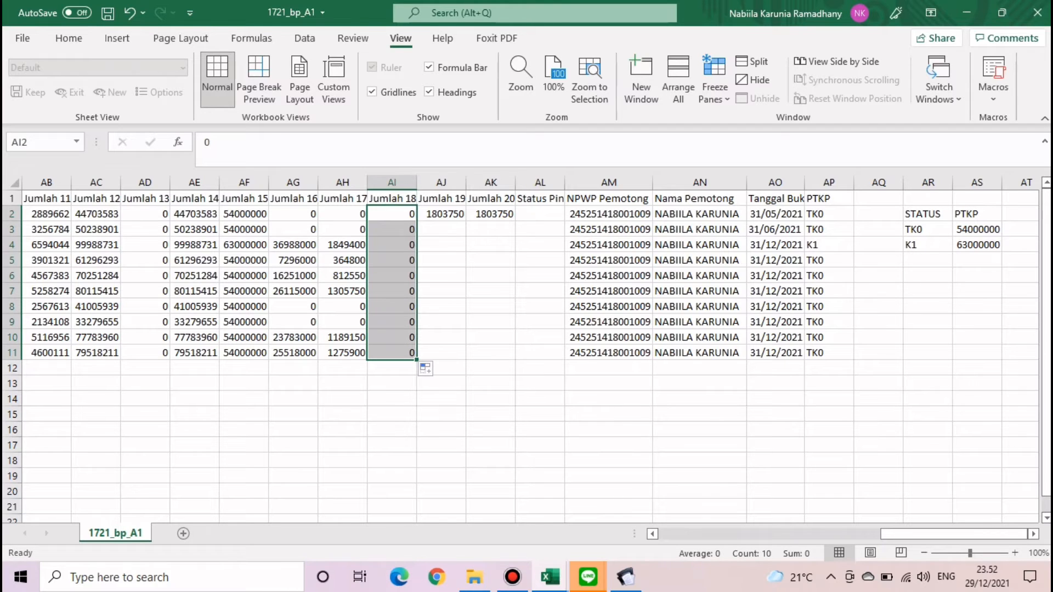
- Enter =AH2 in AJ2 and copy it down through row 11
{"action": "left_click", "coordinate": [441, 214]}
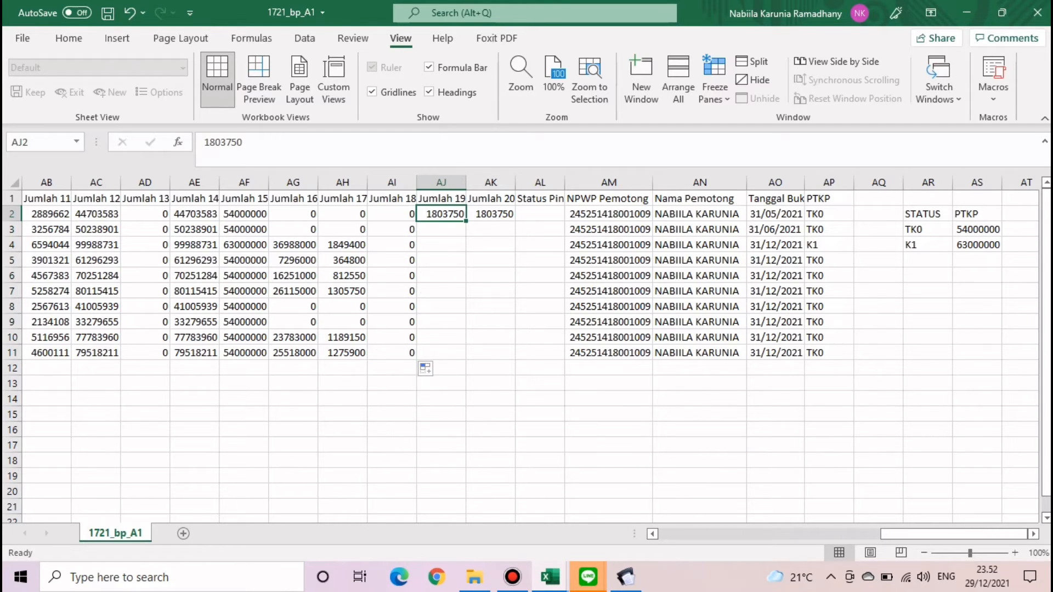
{"action": "type", "text": "="}
{"action": "key", "text": "Left"}
{"action": "key", "text": "Left"}
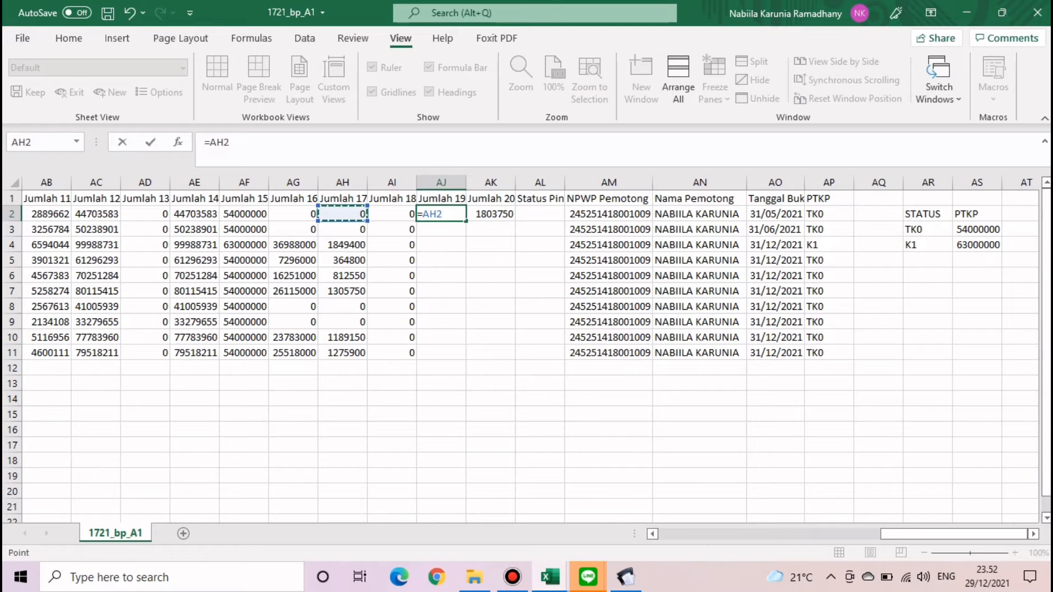
{"action": "key", "text": "Return"}
{"action": "left_click", "coordinate": [441, 214]}
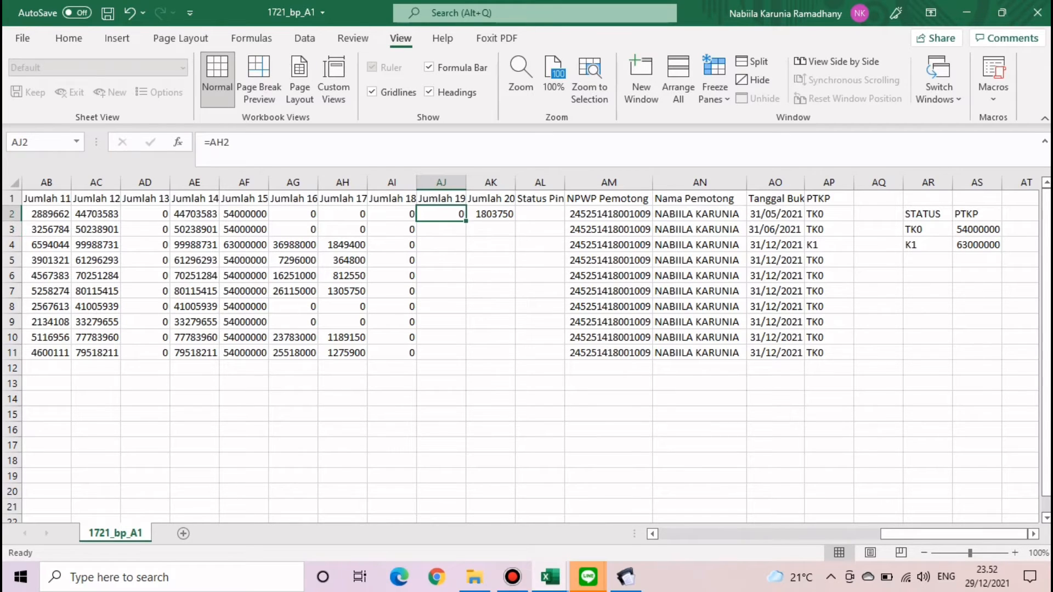
{"action": "double_click", "coordinate": [467, 221]}
- Enter =AJ2 in AK2, fill it down, and widen column AL to fit Status Pindah
{"action": "left_click", "coordinate": [490, 214]}
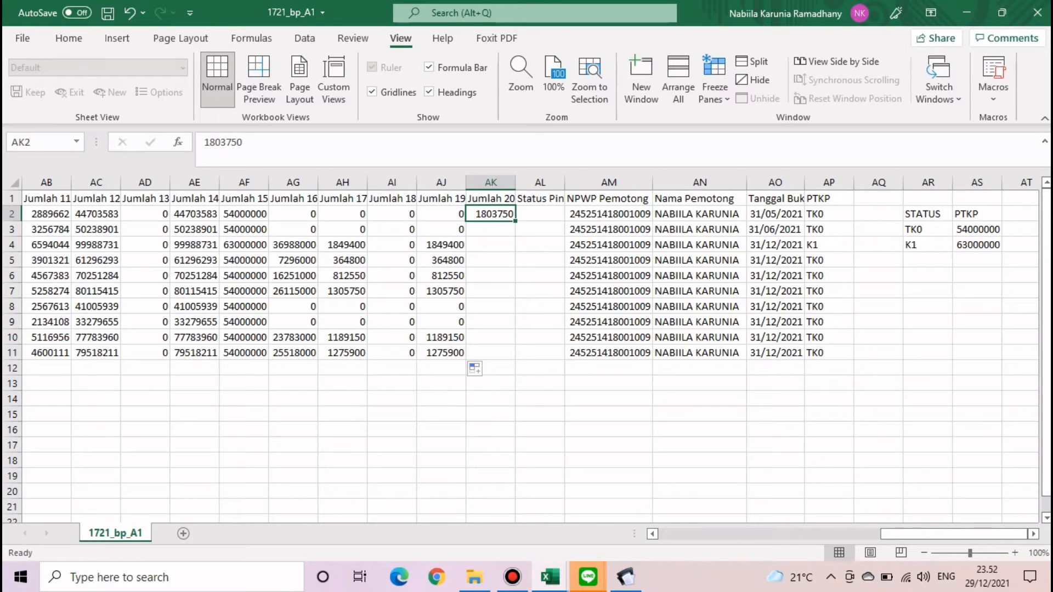
{"action": "type", "text": "="}
{"action": "key", "text": "Left"}
{"action": "key", "text": "Left"}
{"action": "key", "text": "Return"}
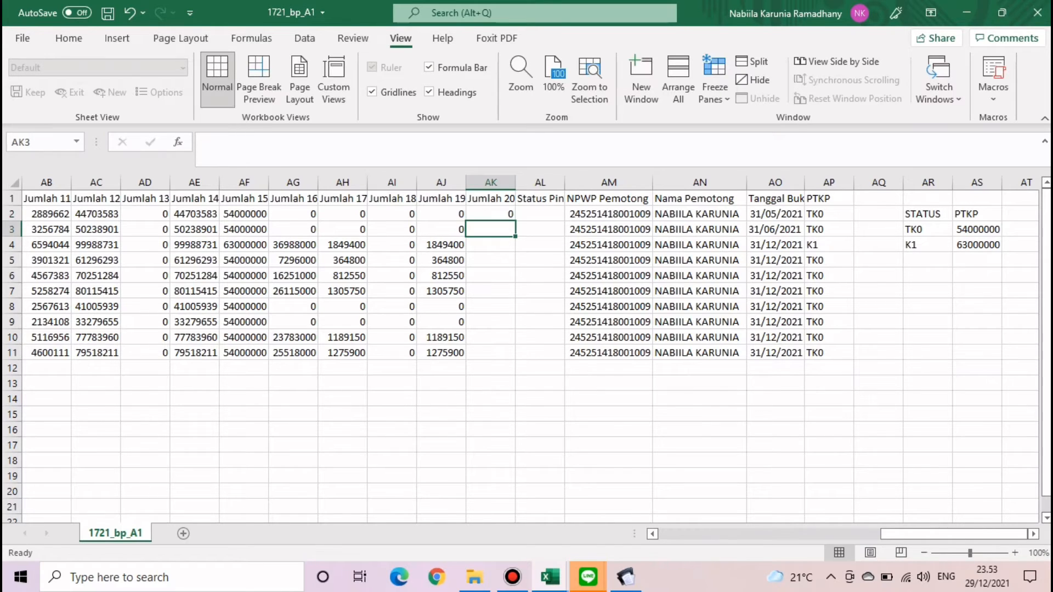
{"action": "left_click", "coordinate": [491, 214]}
{"action": "double_click", "coordinate": [516, 221]}
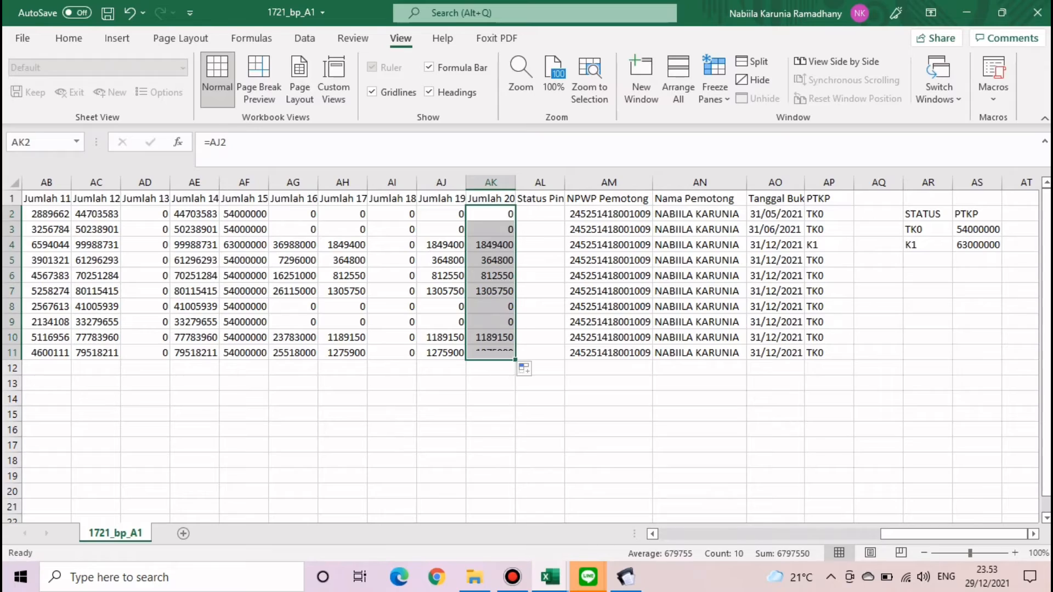
{"action": "double_click", "coordinate": [565, 183]}
{"action": "left_click", "coordinate": [719, 353]}
- Enter 'Pegawai Baru' in Status Pindah cell AL2 and fill it down to AL3
{"action": "scroll", "coordinate": [530, 351], "scroll_direction": "left", "scroll_amount": 10}
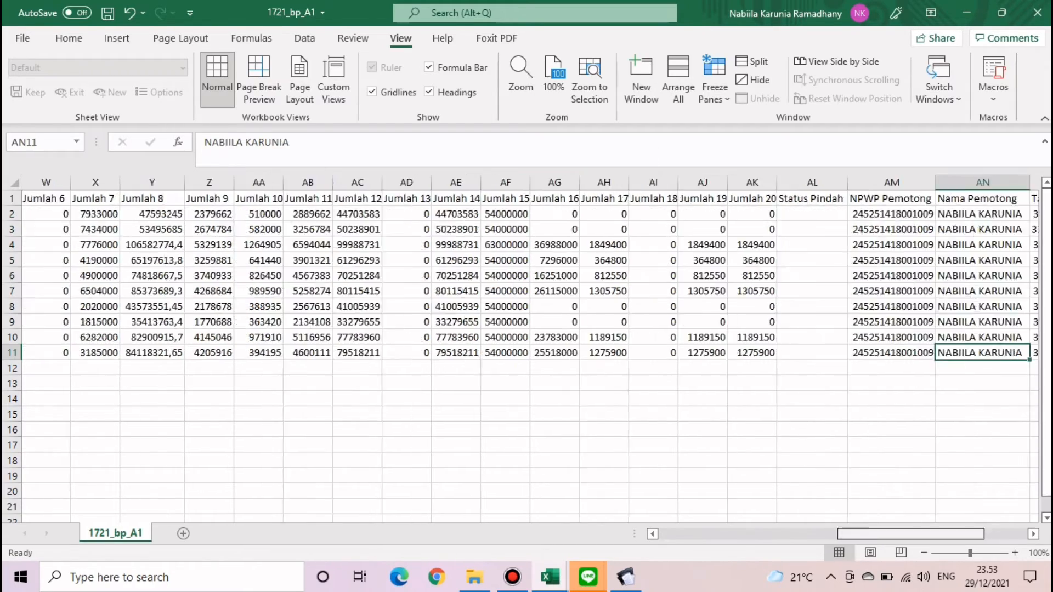
{"action": "scroll", "coordinate": [530, 351], "scroll_direction": "right", "scroll_amount": 2}
{"action": "scroll", "coordinate": [530, 351], "scroll_direction": "left", "scroll_amount": 3}
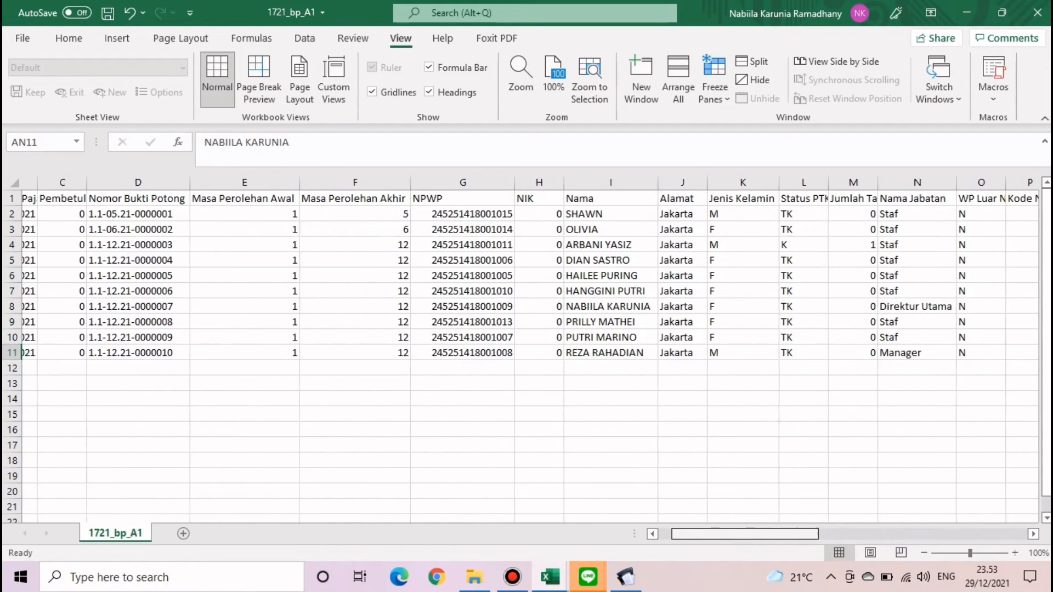
{"action": "scroll", "coordinate": [530, 351], "scroll_direction": "right", "scroll_amount": 12}
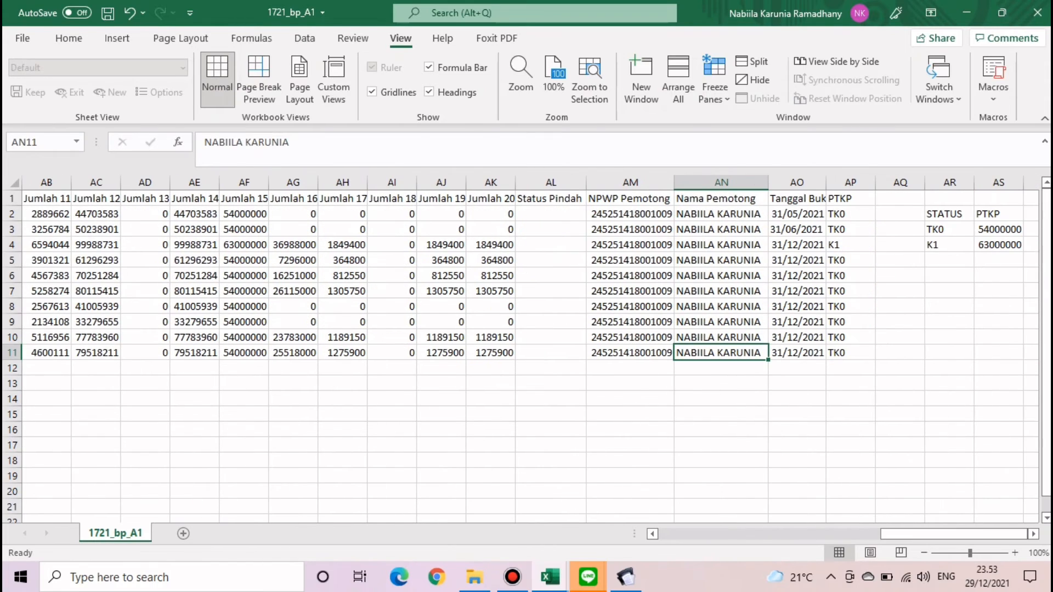
{"action": "left_click", "coordinate": [551, 214]}
{"action": "type", "text": "P"}
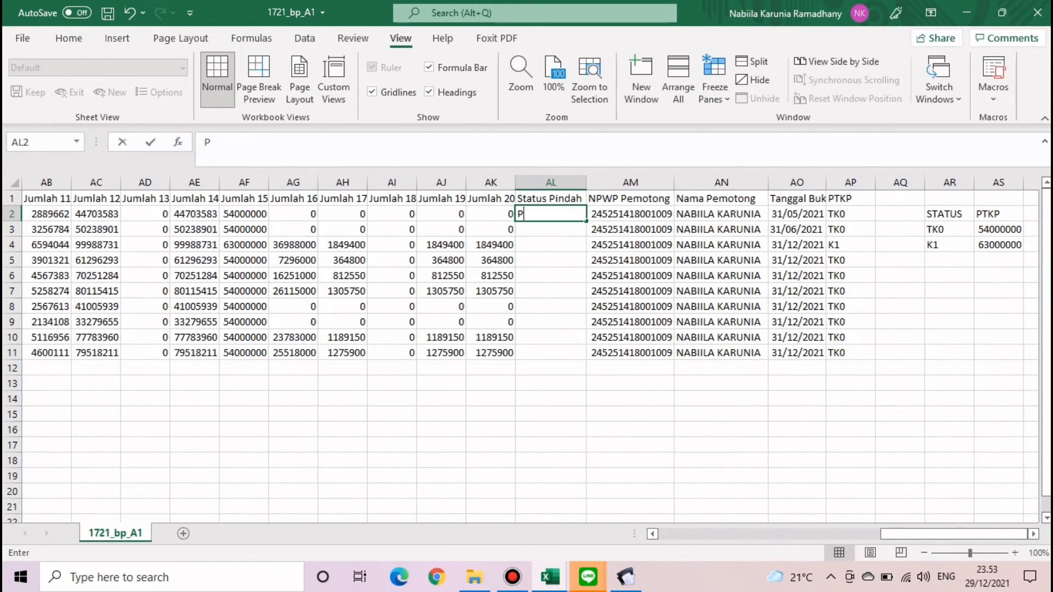
{"action": "type", "text": "egawai Baru"}
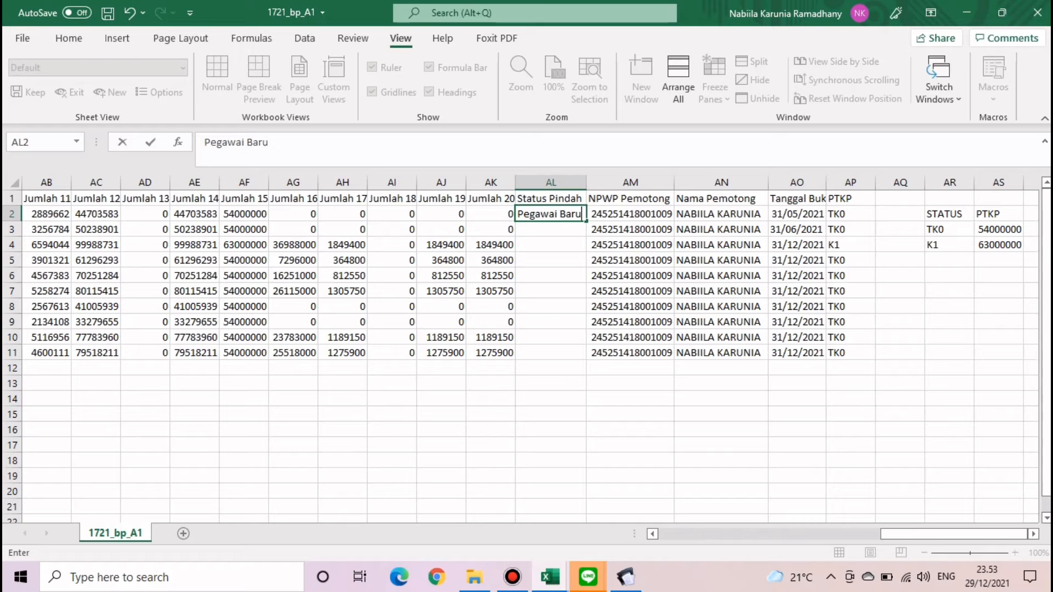
{"action": "key", "text": "Return"}
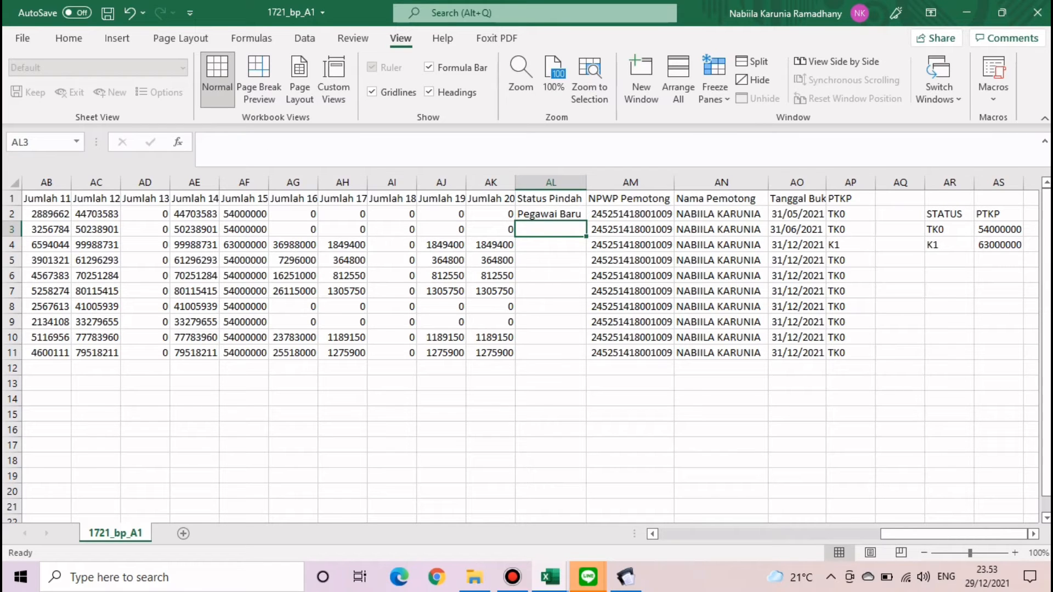
{"action": "left_click", "coordinate": [550, 214]}
{"action": "left_click_drag", "start_coordinate": [587, 221], "coordinate": [585, 233]}
{"action": "left_click", "coordinate": [797, 414]}
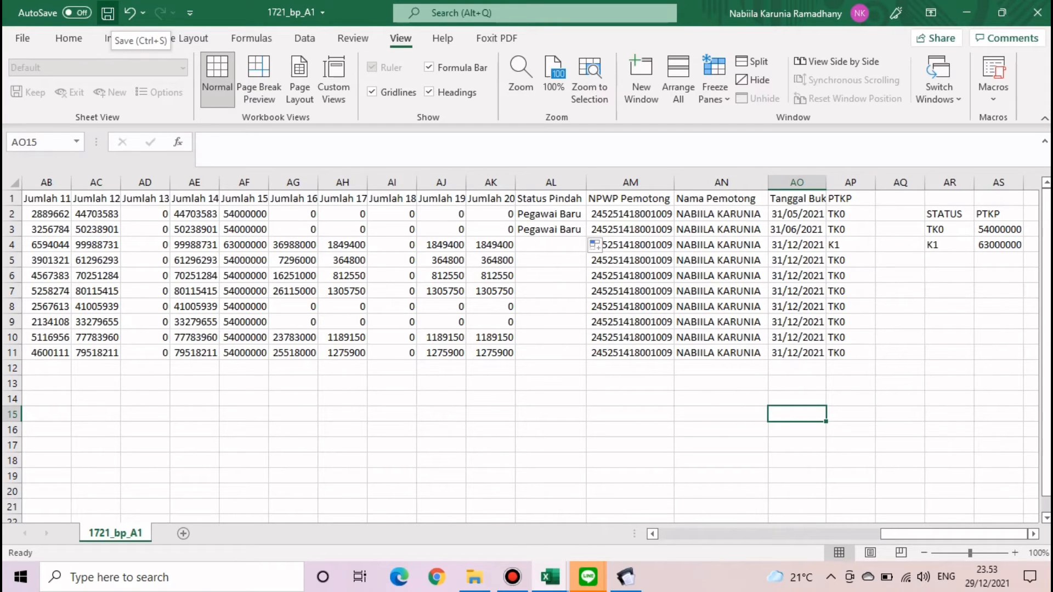
- Copy the entire worksheet and paste it back over itself as plain values
{"action": "left_click_drag", "start_coordinate": [955, 535], "coordinate": [727, 534]}
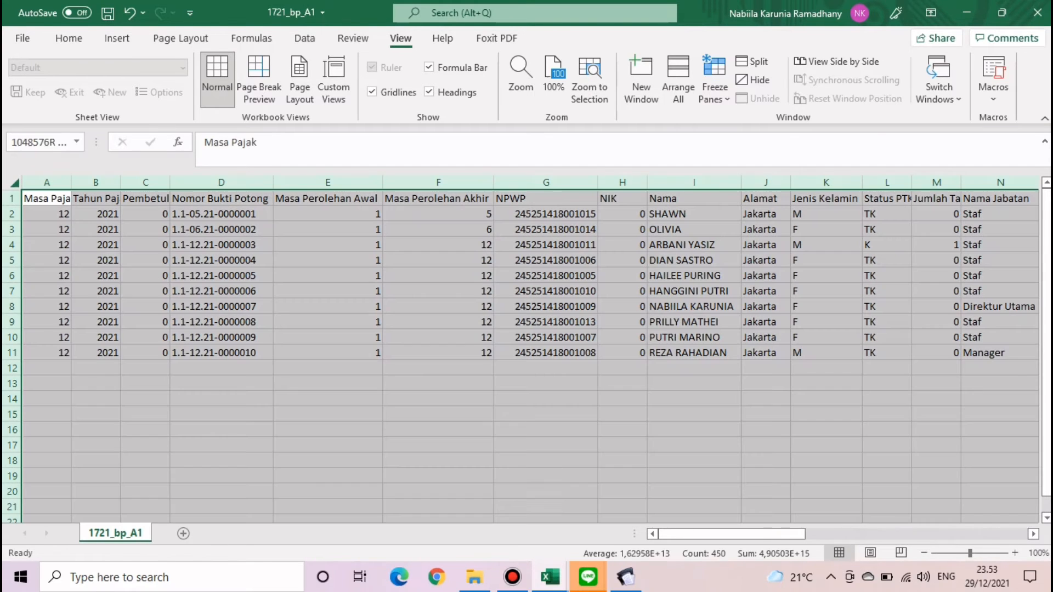
{"action": "left_click", "coordinate": [15, 183]}
{"action": "key", "text": "ctrl+c"}
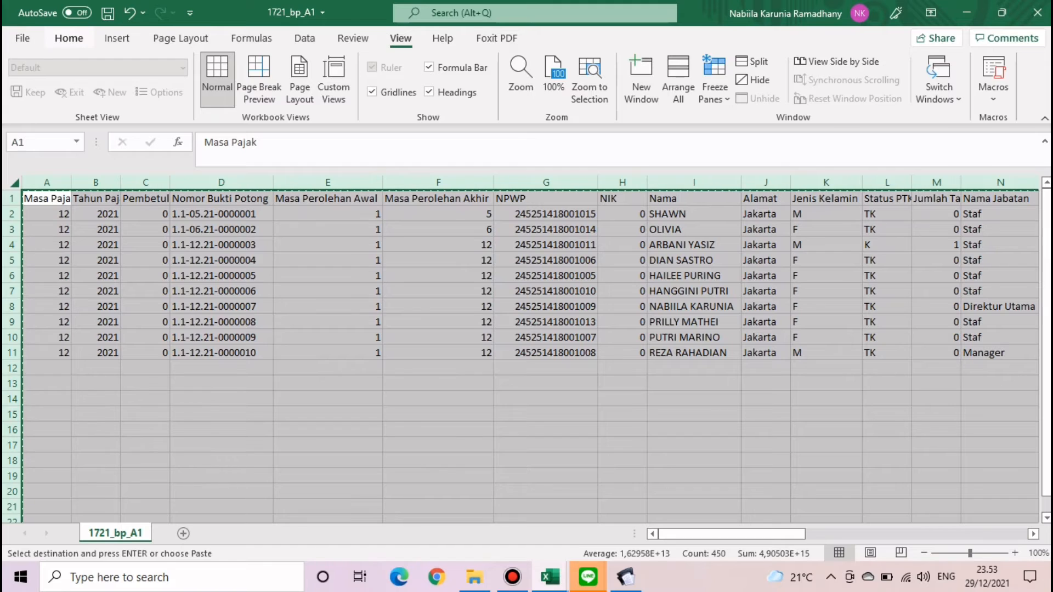
{"action": "left_click", "coordinate": [69, 38]}
{"action": "left_click", "coordinate": [24, 99]}
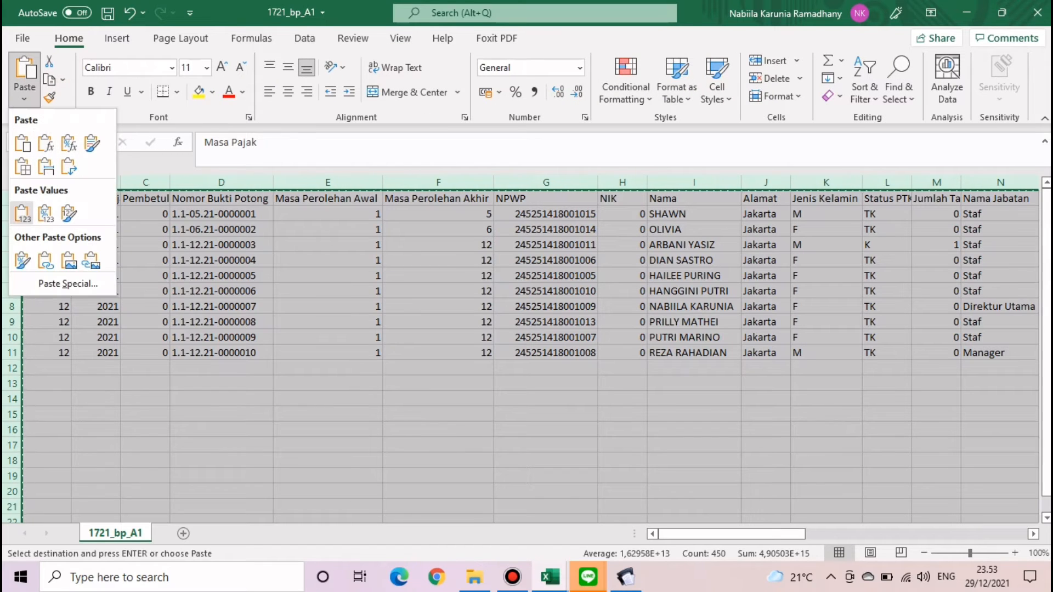
{"action": "left_click", "coordinate": [21, 212]}
{"action": "left_click", "coordinate": [438, 368]}
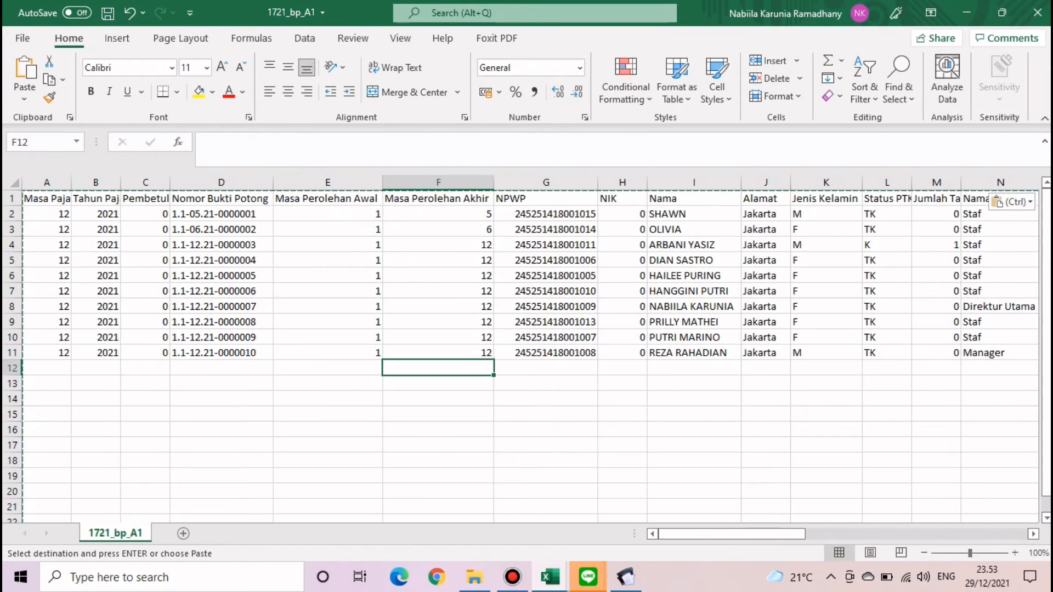
- Delete the PTKP helper columns AP through AS
{"action": "left_click_drag", "start_coordinate": [731, 533], "coordinate": [955, 534]}
{"action": "left_click", "coordinate": [900, 368]}
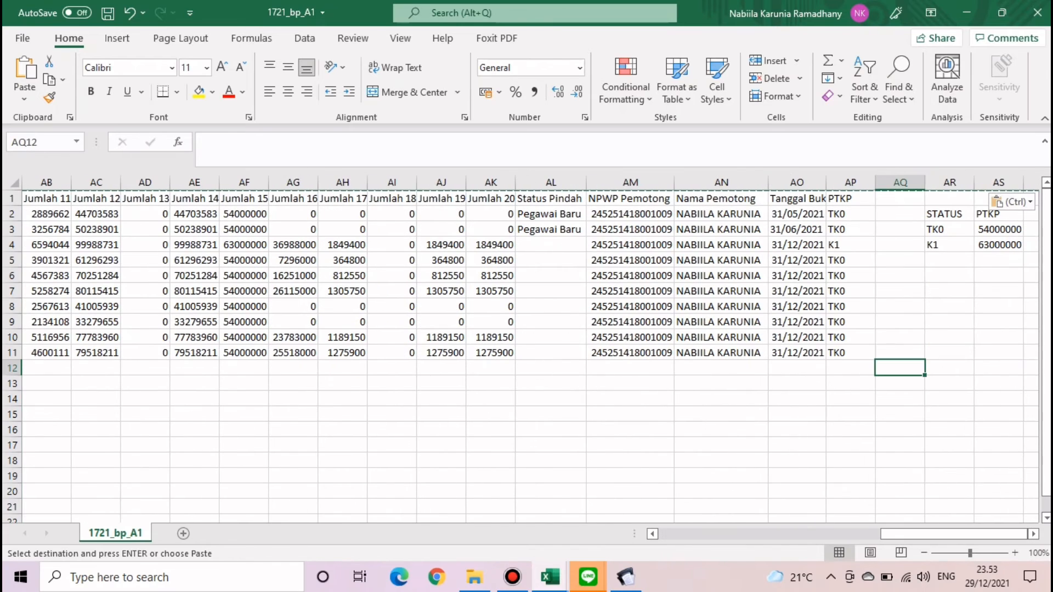
{"action": "left_click_drag", "start_coordinate": [850, 182], "coordinate": [986, 183]}
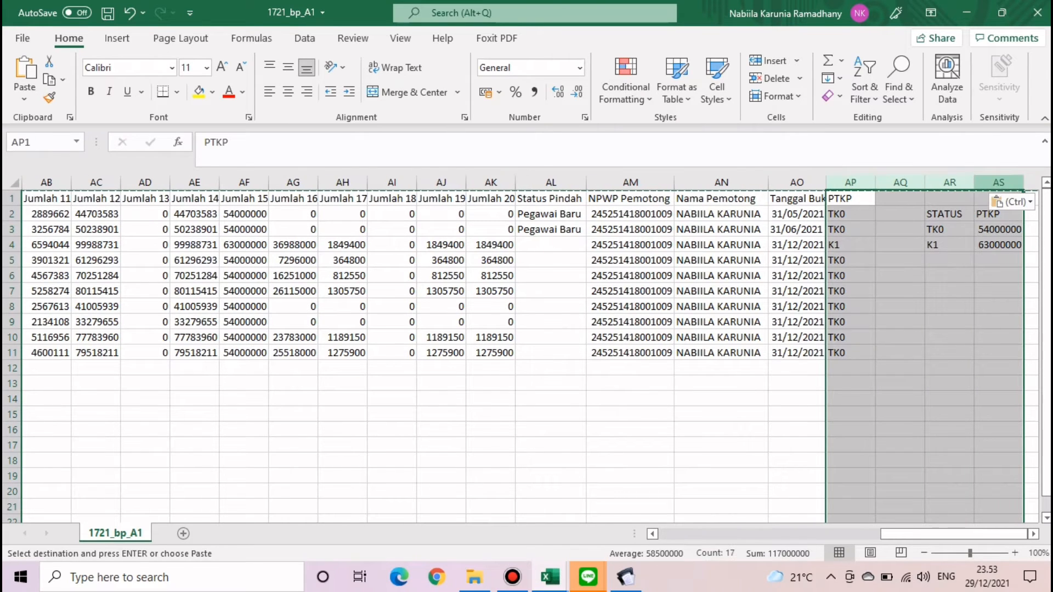
{"action": "right_click", "coordinate": [986, 183]}
{"action": "left_click", "coordinate": [861, 330]}
{"action": "left_click", "coordinate": [797, 399]}
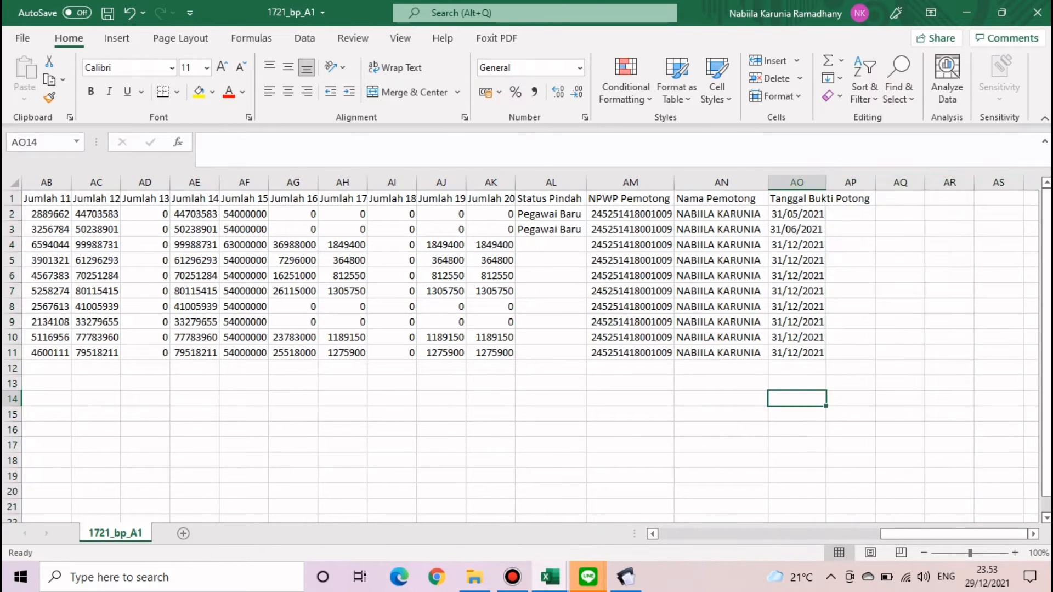
- Review row 2's values from Nomor Bukti Potong across to NPWP and beyond
{"action": "left_click_drag", "start_coordinate": [932, 533], "coordinate": [710, 534]}
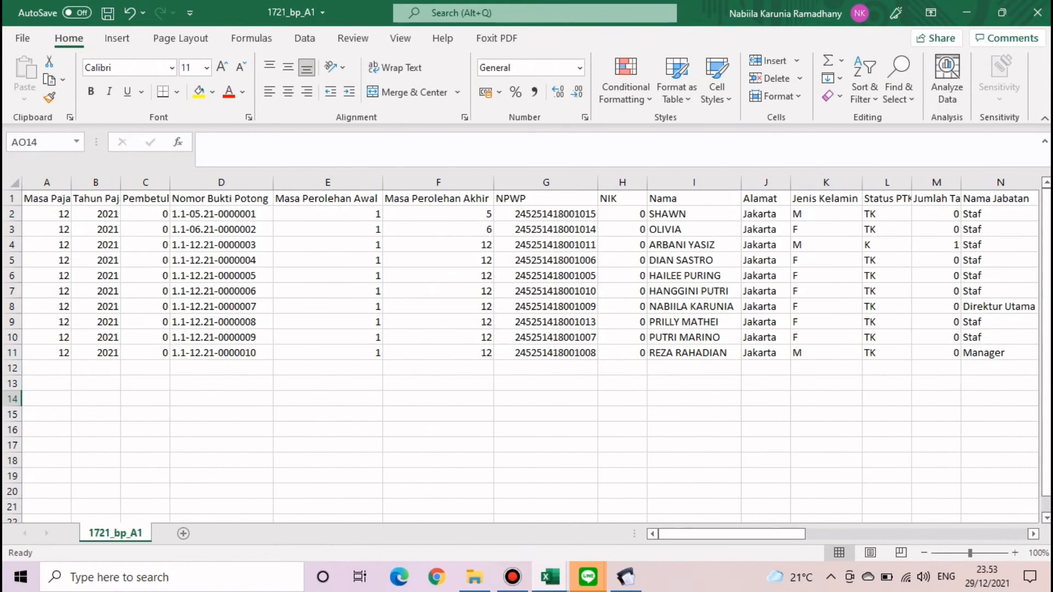
{"action": "left_click", "coordinate": [221, 214]}
{"action": "key", "text": "Home"}
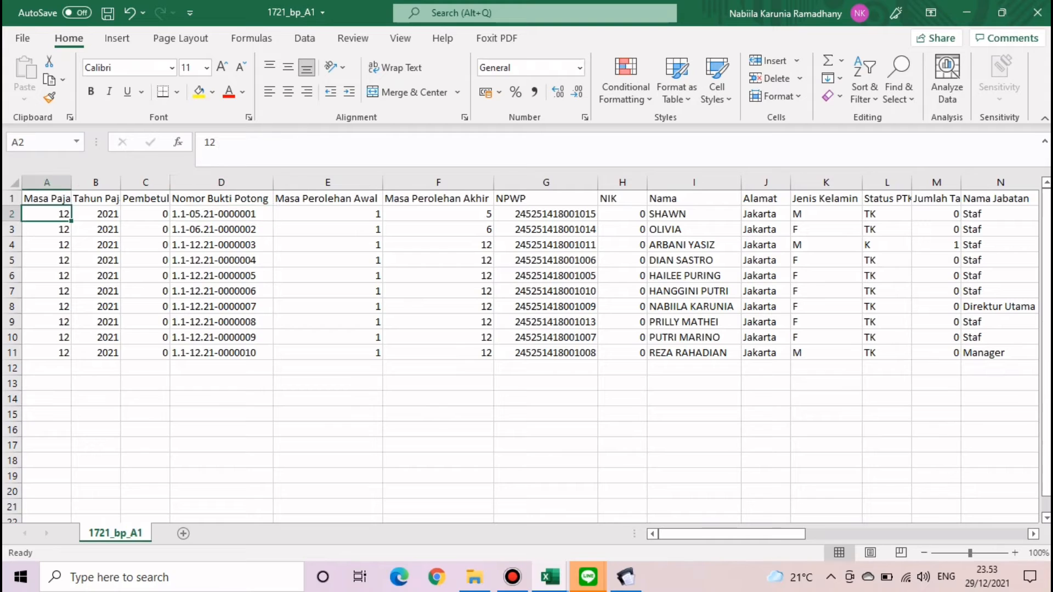
{"action": "key", "text": "Right"}
{"action": "key", "text": "Right"}
{"action": "key", "text": "Right"}
{"action": "key", "text": "Right"}
{"action": "key", "text": "Right"}
{"action": "key", "text": "Right"}
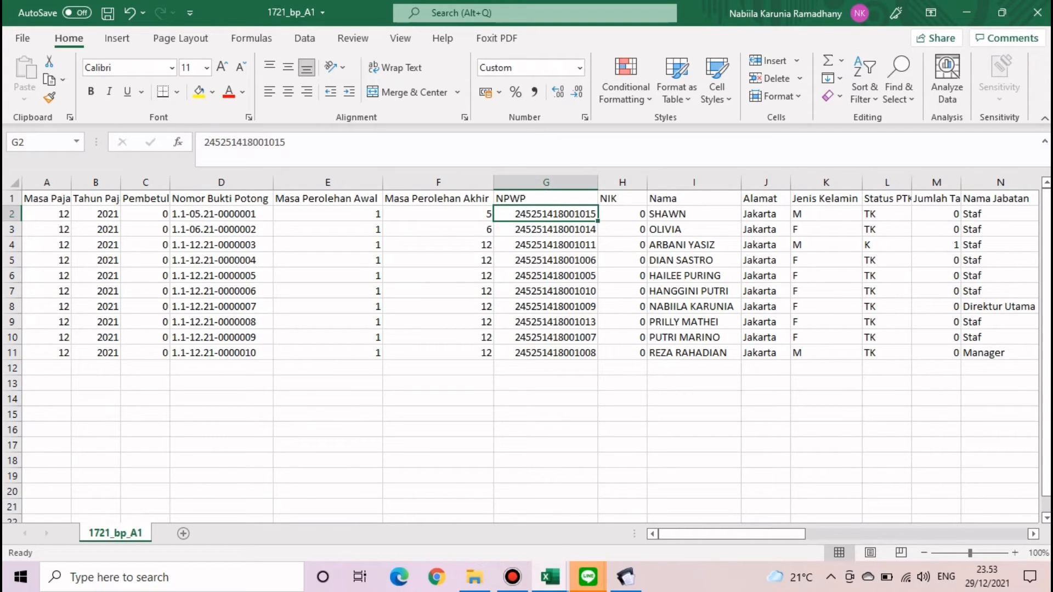
{"action": "key", "text": "Right"}
{"action": "key", "text": "Right"}
{"action": "key", "text": "Right"}
{"action": "key", "text": "Down"}
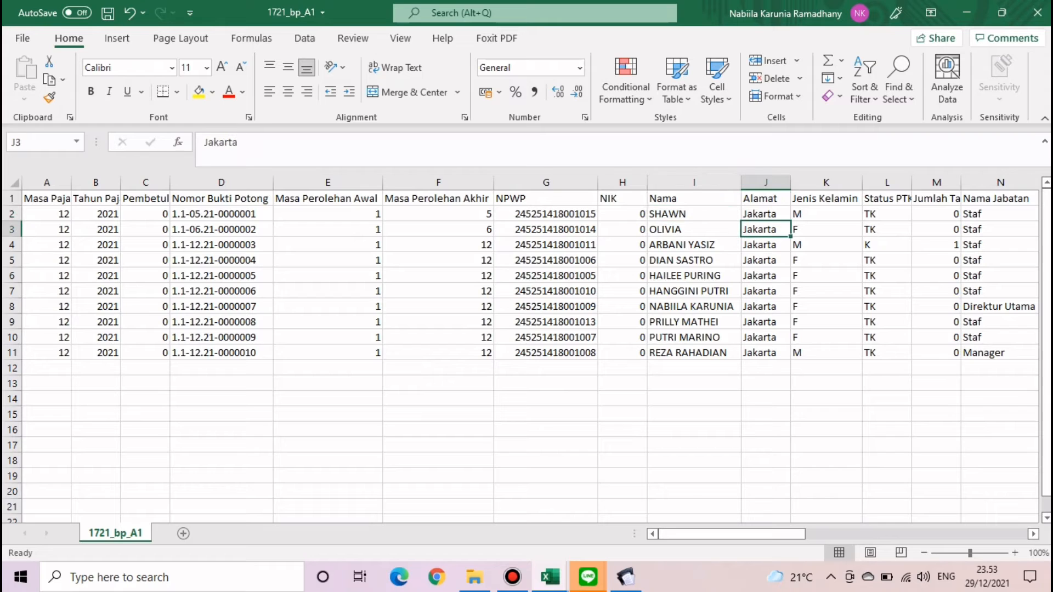
{"action": "scroll", "coordinate": [528, 349], "scroll_direction": "right", "scroll_amount": 6}
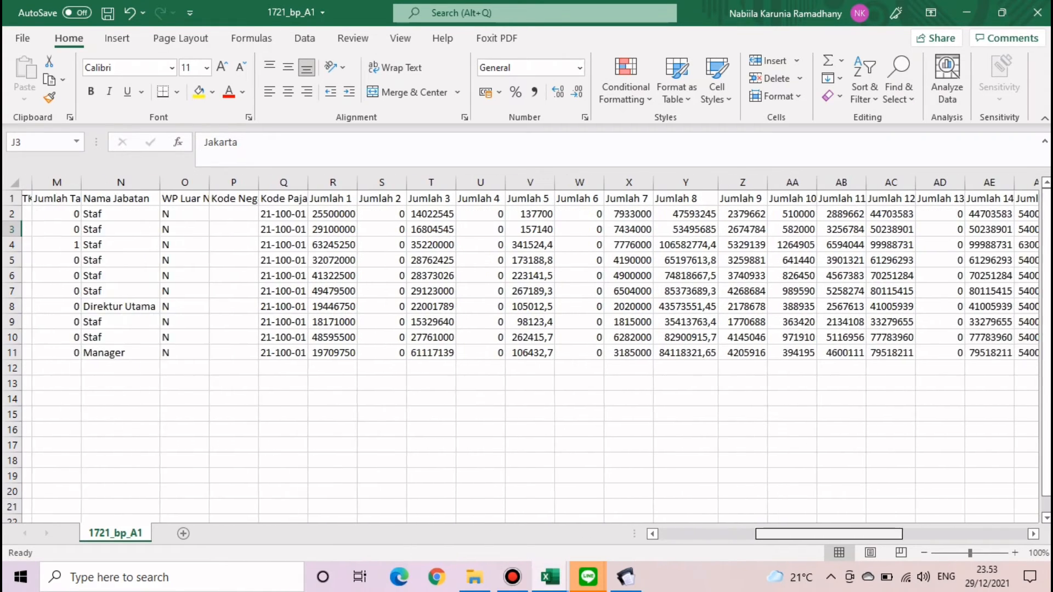
{"action": "scroll", "coordinate": [528, 349], "scroll_direction": "right", "scroll_amount": 6}
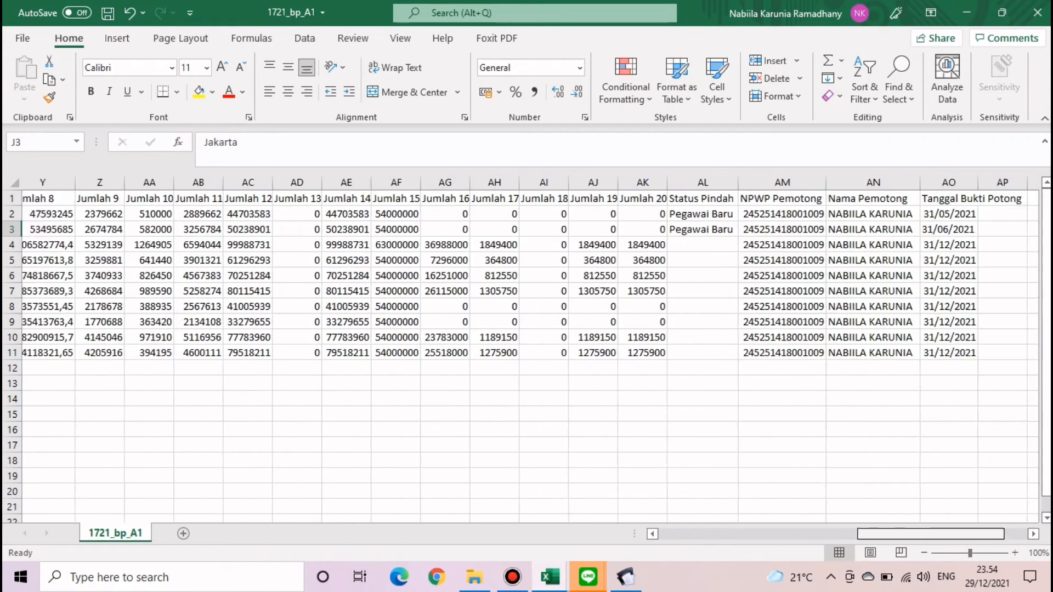
{"action": "scroll", "coordinate": [528, 349], "scroll_direction": "right", "scroll_amount": 2}
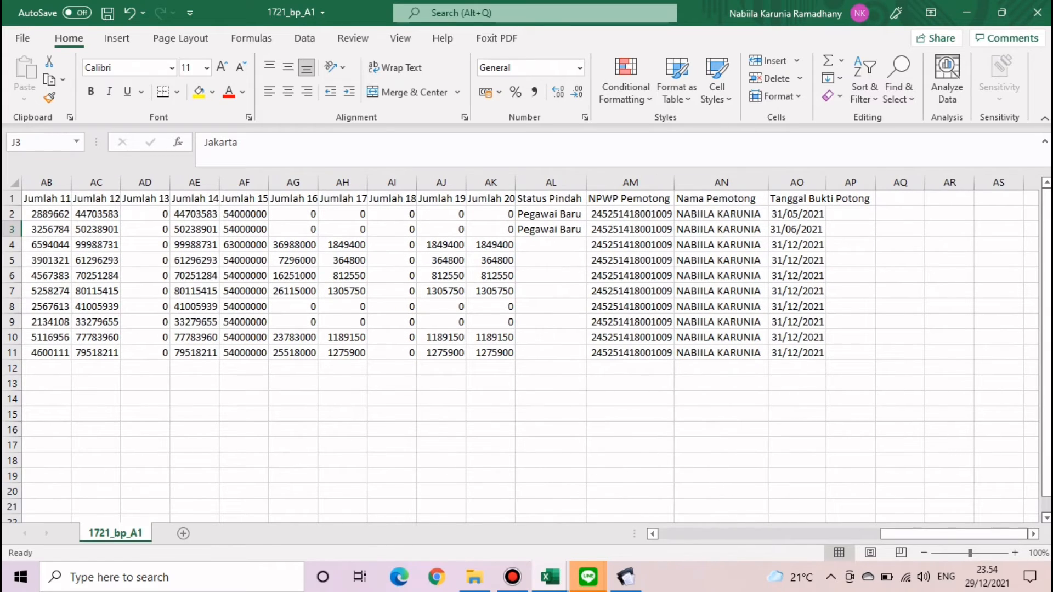
- Enter and clear a 'DONE' test entry in AO15, then save the workbook
{"action": "left_click", "coordinate": [797, 414]}
{"action": "type", "text": "DONE"}
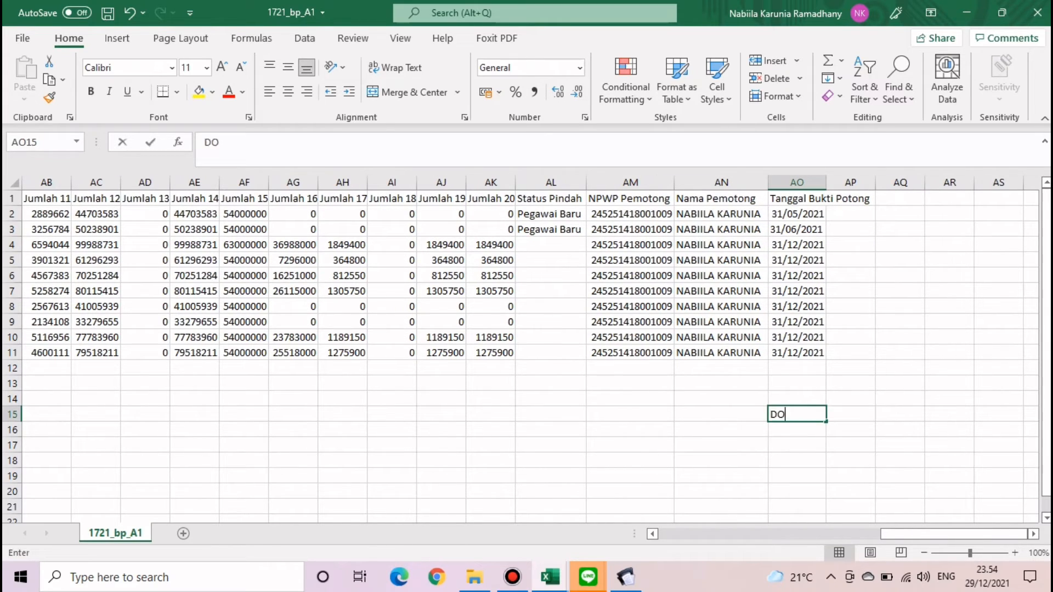
{"action": "key", "text": "Return"}
{"action": "left_click", "coordinate": [797, 415]}
{"action": "key", "text": "Delete"}
{"action": "left_click", "coordinate": [850, 368]}
{"action": "key", "text": "ctrl+s"}
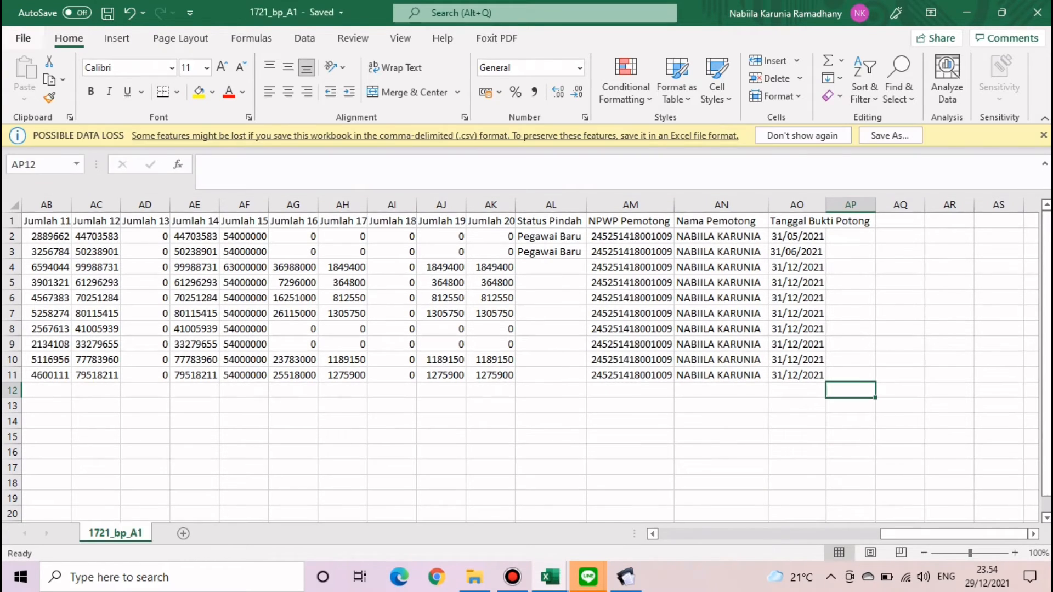
{"action": "left_click", "coordinate": [23, 39]}
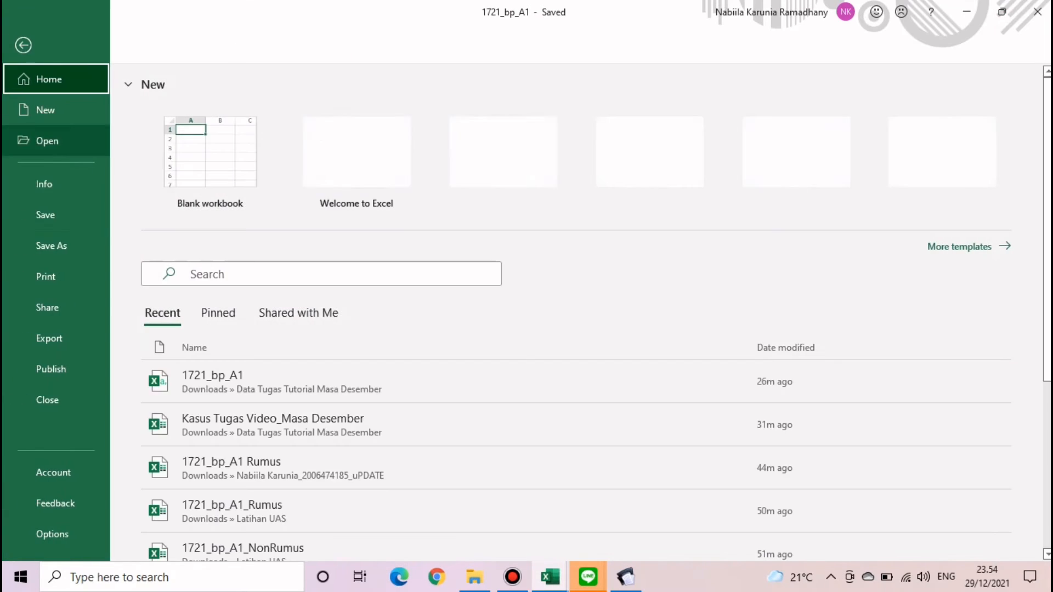
- Save as comma-delimited CSV over the existing 1721_bp_A1.csv and close the workbook
{"action": "left_click", "coordinate": [51, 246]}
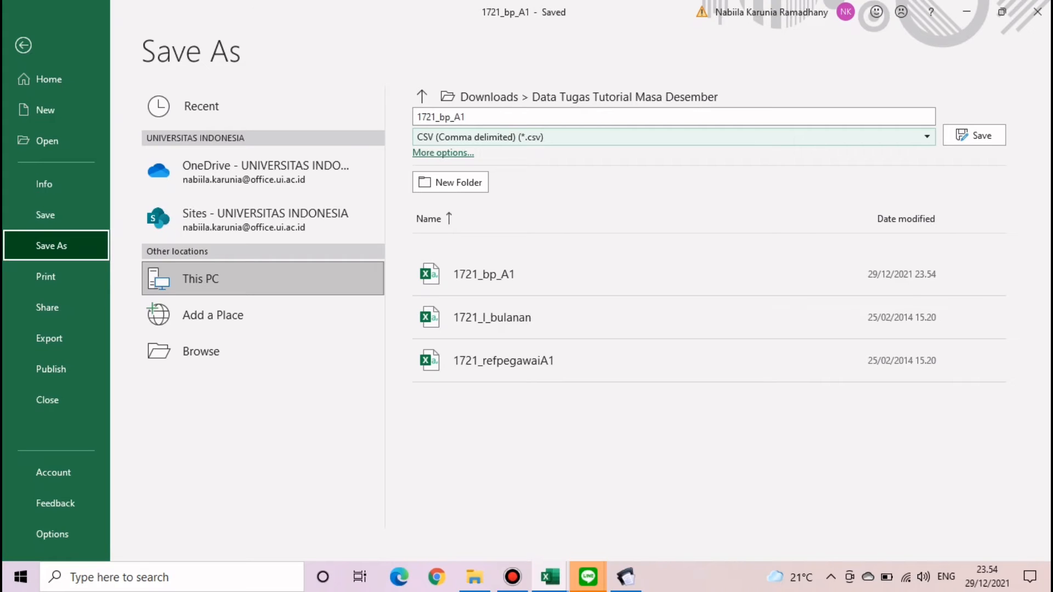
{"action": "left_click", "coordinate": [974, 135]}
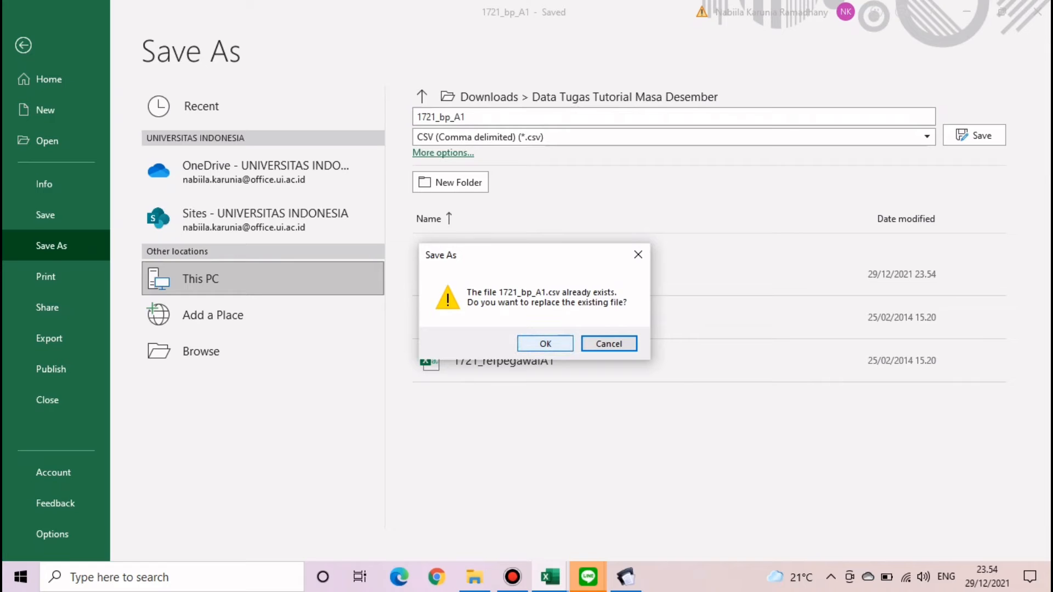
{"action": "left_click", "coordinate": [545, 344]}
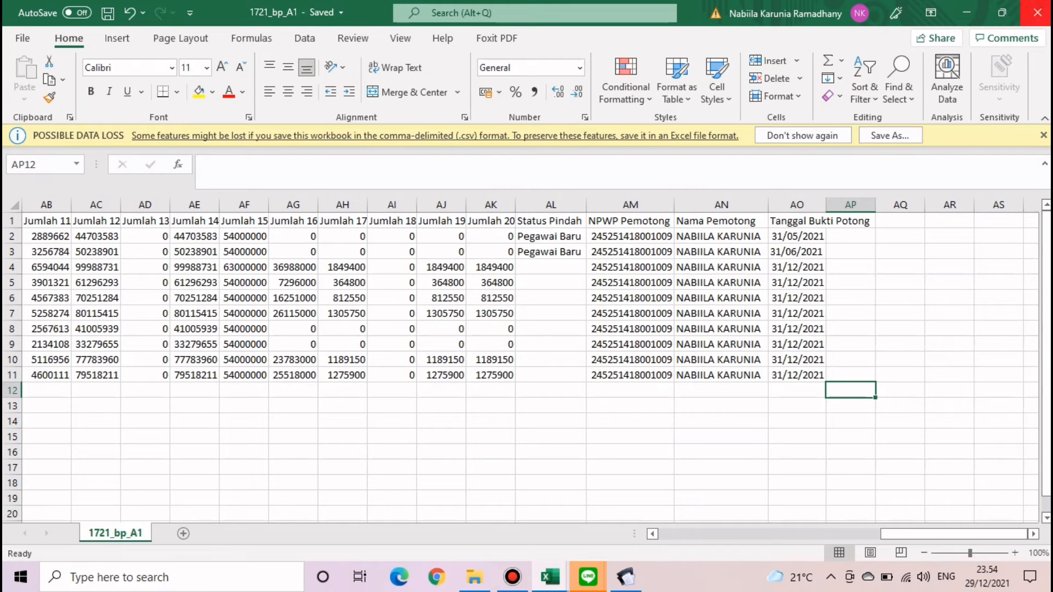
{"action": "left_click", "coordinate": [1037, 12]}
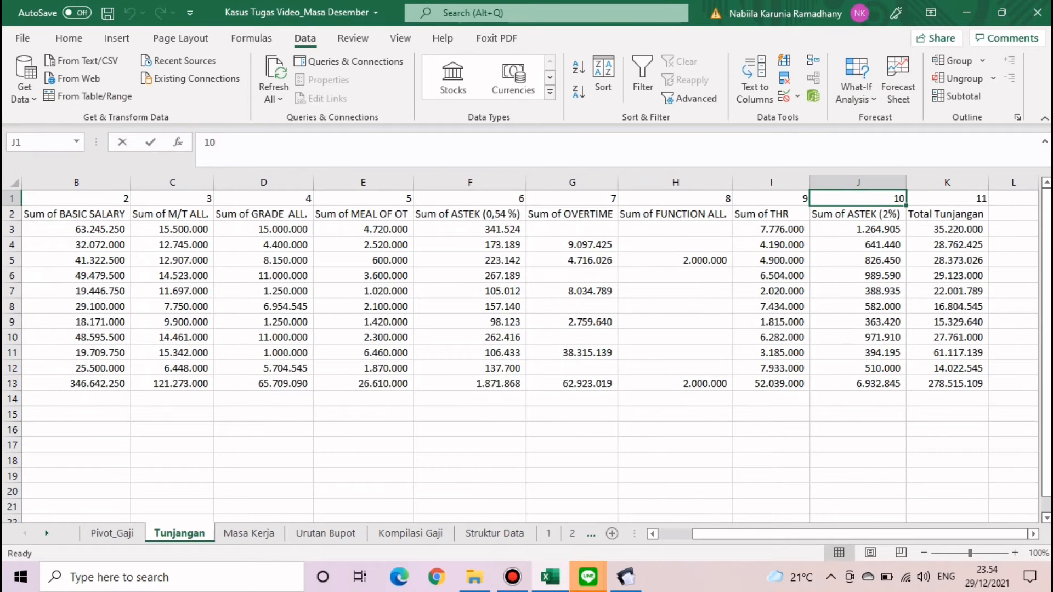
- Open 1721_bp_A1.csv from the Data Tugas Tutorial Masa Desember folder in File Explorer
{"action": "left_click", "coordinate": [967, 12]}
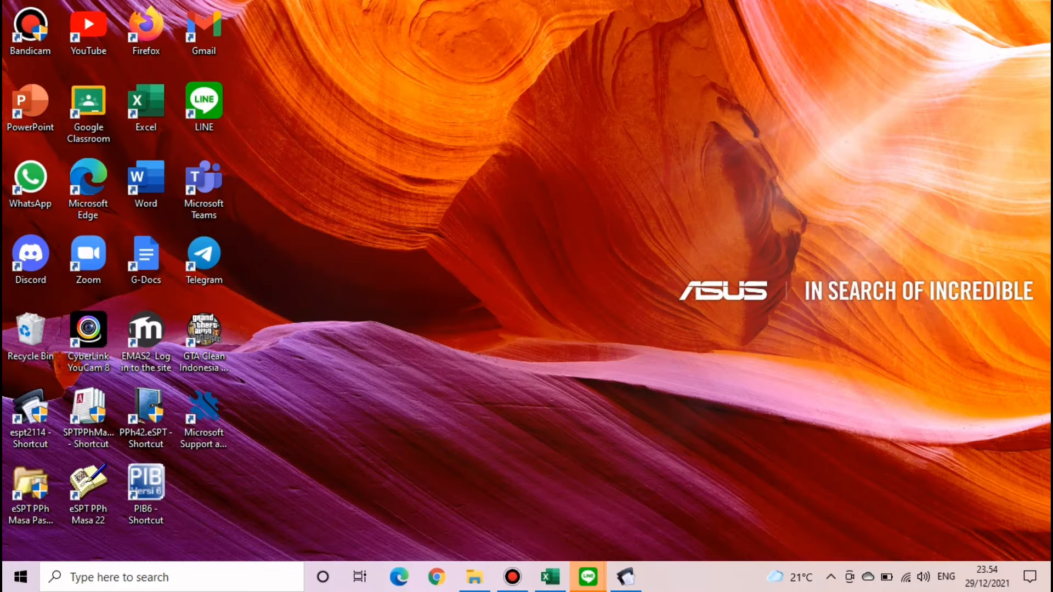
{"action": "left_click", "coordinate": [474, 576]}
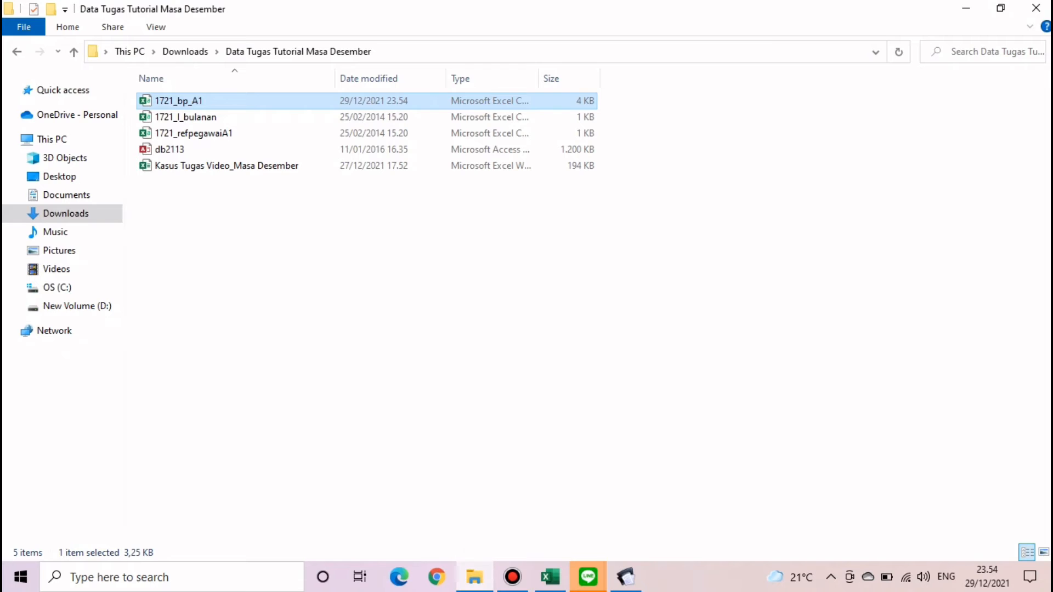
{"action": "left_click", "coordinate": [474, 329]}
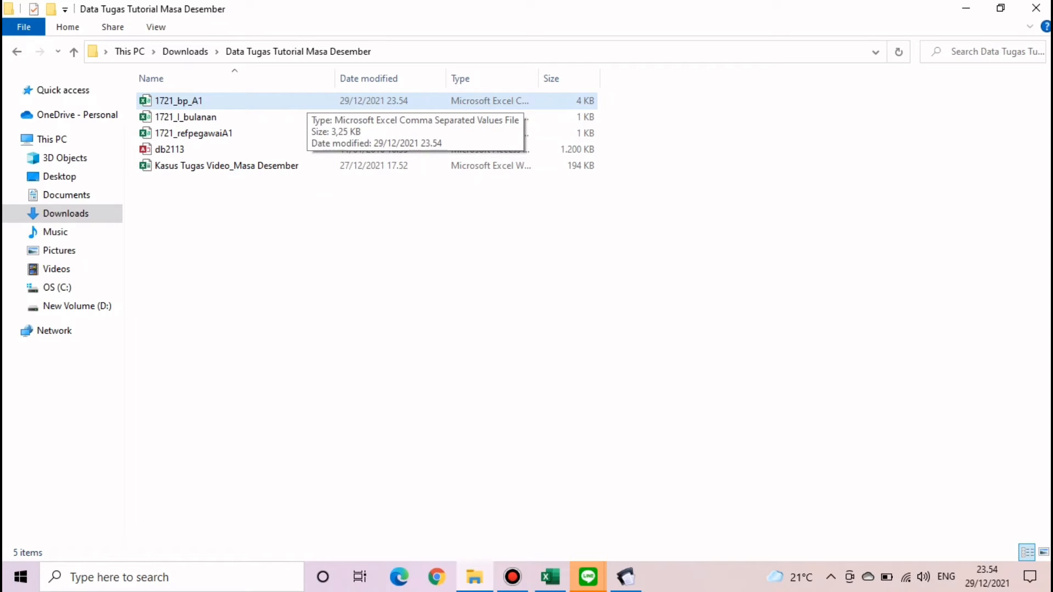
{"action": "left_click", "coordinate": [307, 102]}
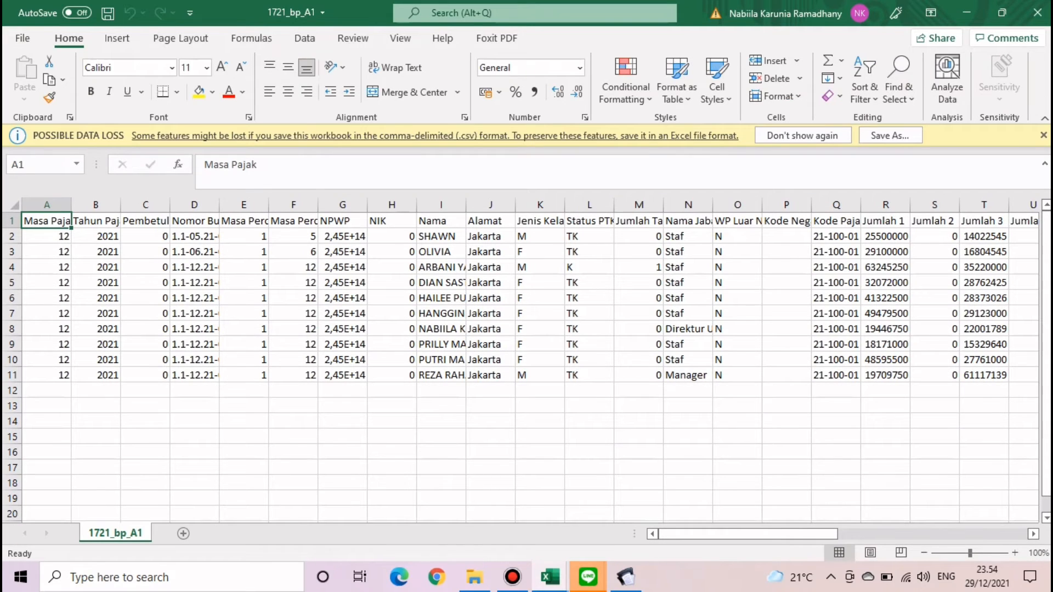
- Inspect the reopened data's cells, including the NPWP and Nama values
{"action": "left_click", "coordinate": [194, 314]}
{"action": "left_click", "coordinate": [218, 310]}
{"action": "left_click", "coordinate": [342, 299]}
{"action": "left_click", "coordinate": [391, 298]}
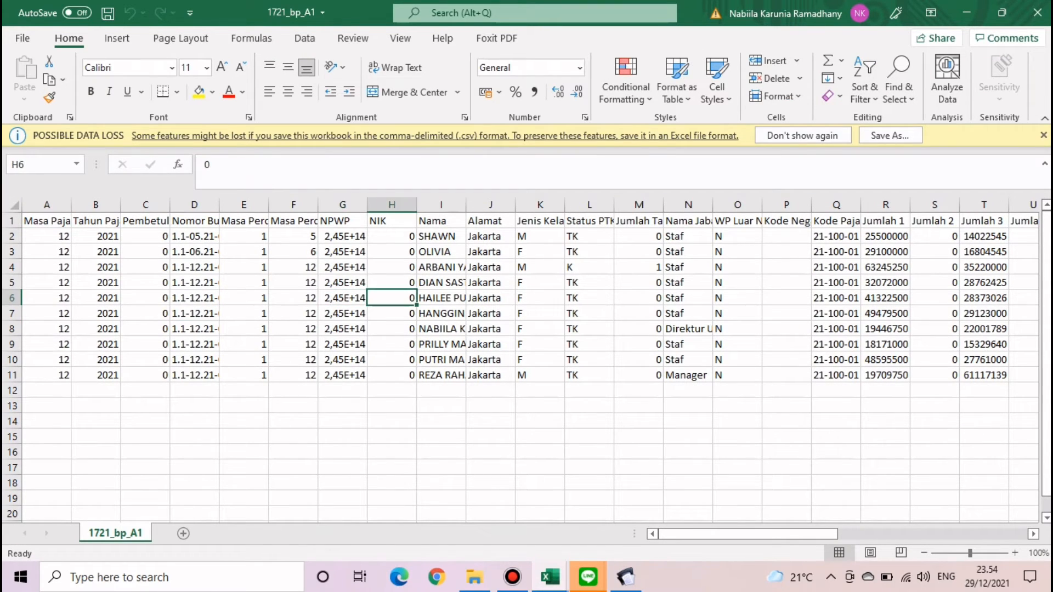
{"action": "left_click", "coordinate": [441, 376]}
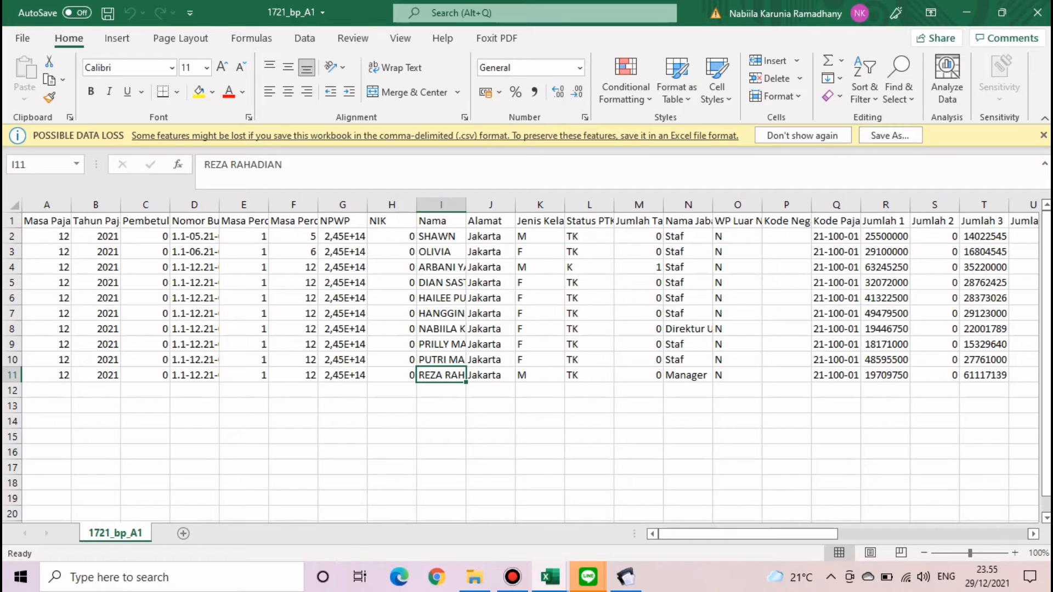
- Save 1721_bp_A1 as an Excel Workbook (*.xlsx)
{"action": "left_click", "coordinate": [22, 37]}
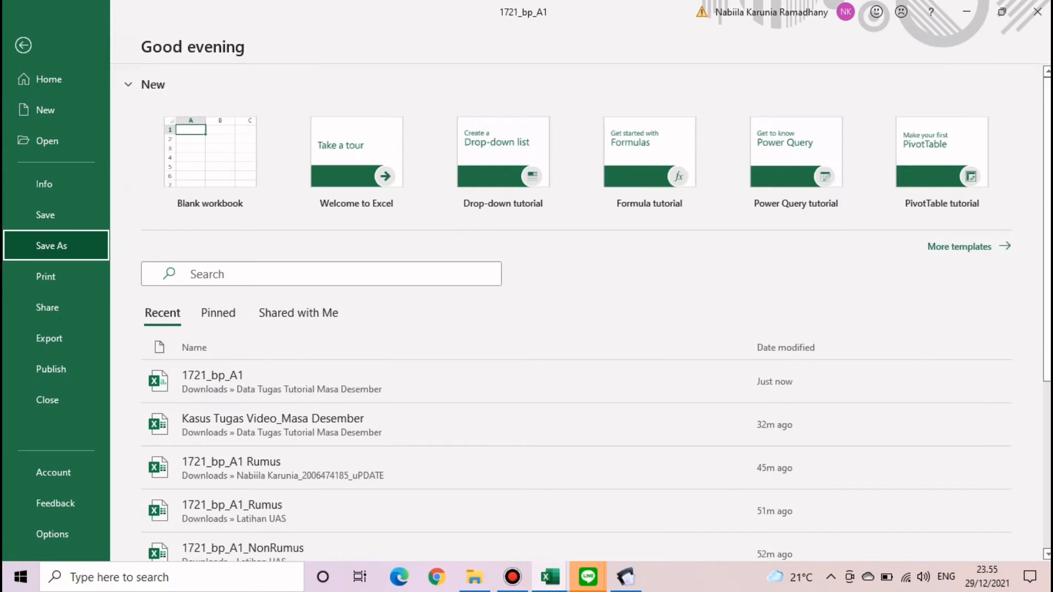
{"action": "left_click", "coordinate": [51, 245]}
{"action": "left_click", "coordinate": [673, 137]}
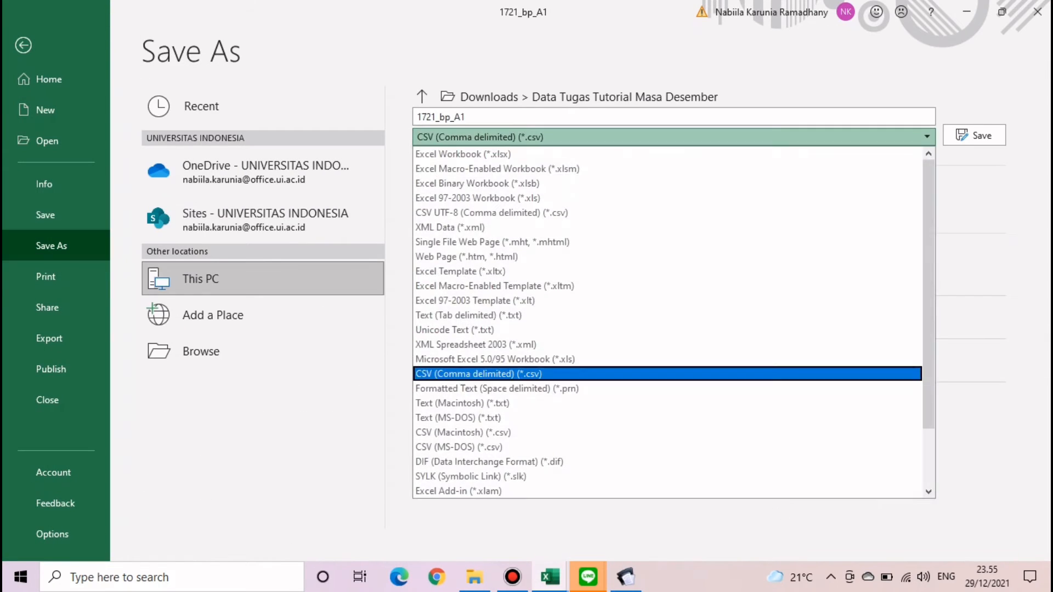
{"action": "left_click", "coordinate": [667, 154]}
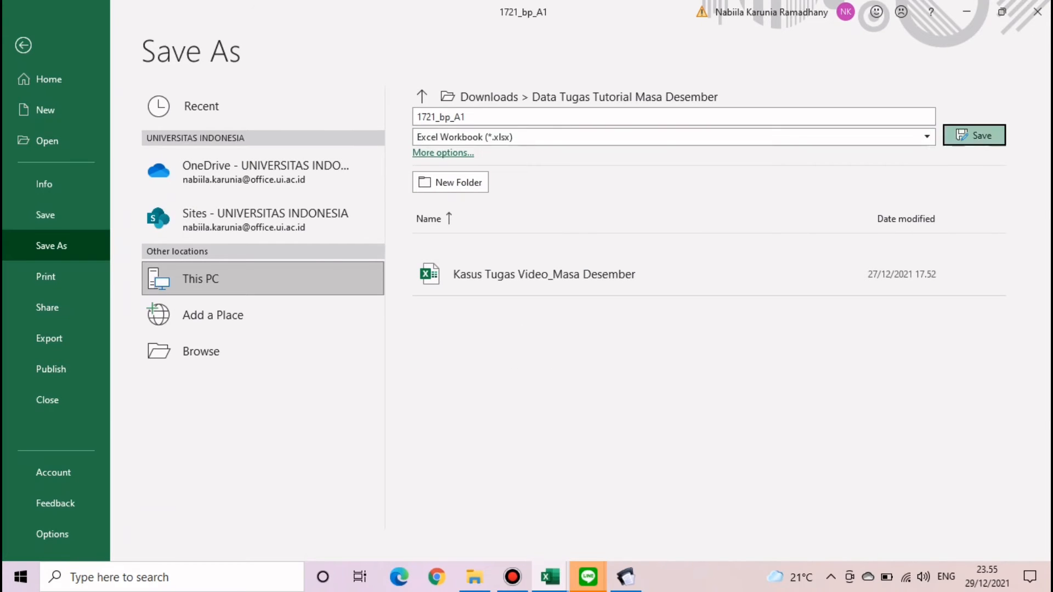
{"action": "left_click", "coordinate": [975, 135]}
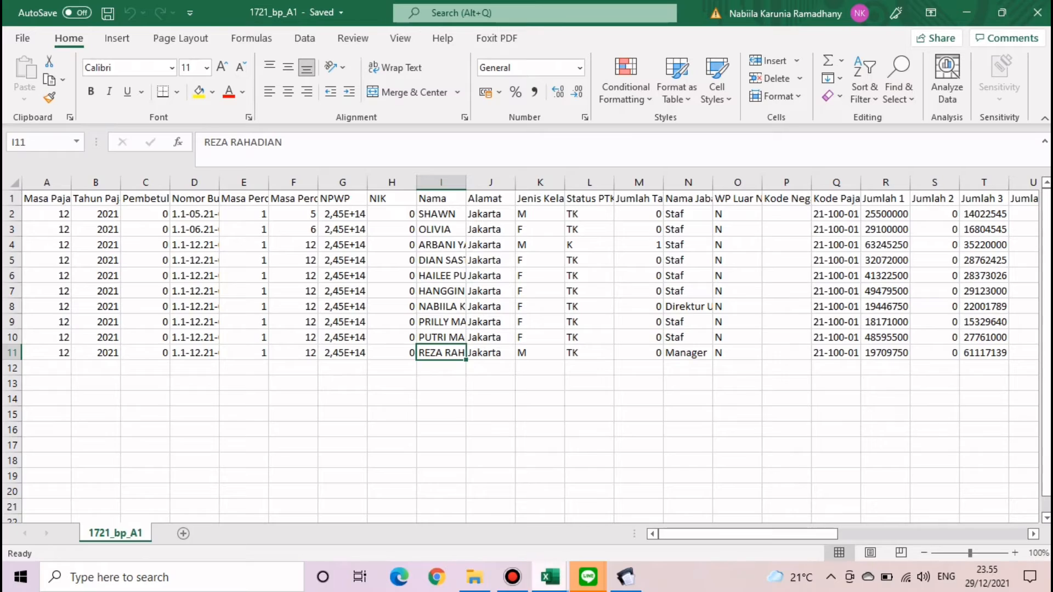
- Delete the old 1721_bp_A1 CSV file from the Data Tugas Tutorial Masa Desember folder
{"action": "mouse_move", "coordinate": [550, 577]}
{"action": "left_click", "coordinate": [466, 510]}
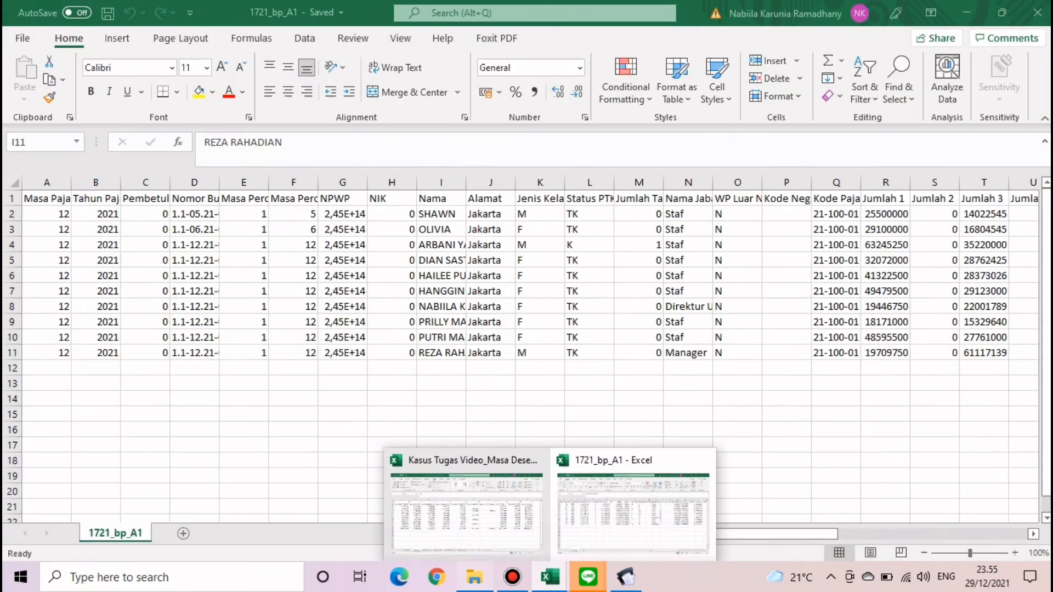
{"action": "left_click", "coordinate": [475, 577]}
{"action": "left_click", "coordinate": [237, 228]}
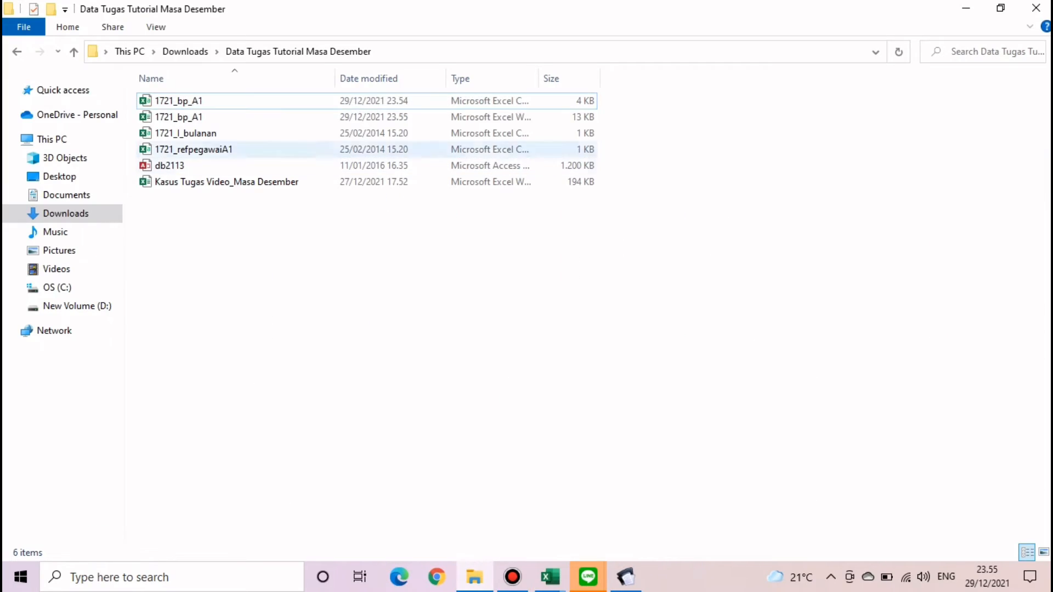
{"action": "left_click", "coordinate": [179, 101]}
{"action": "key", "text": "Delete"}
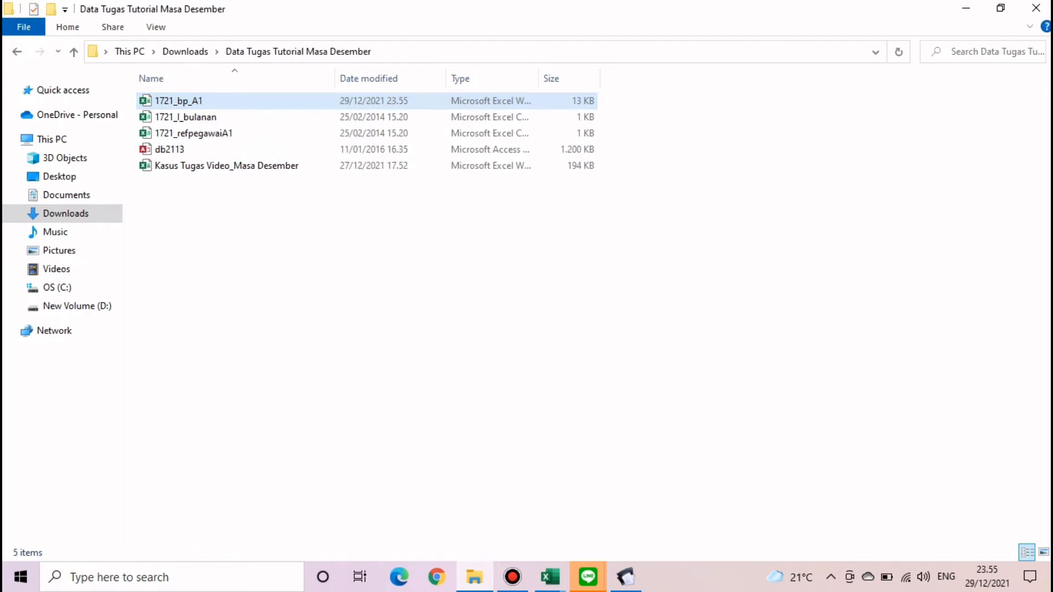
- Back in the 1721_bp_A1 workbook, autofit column D to its Nomor Bukti Potong entries
{"action": "mouse_move", "coordinate": [550, 577]}
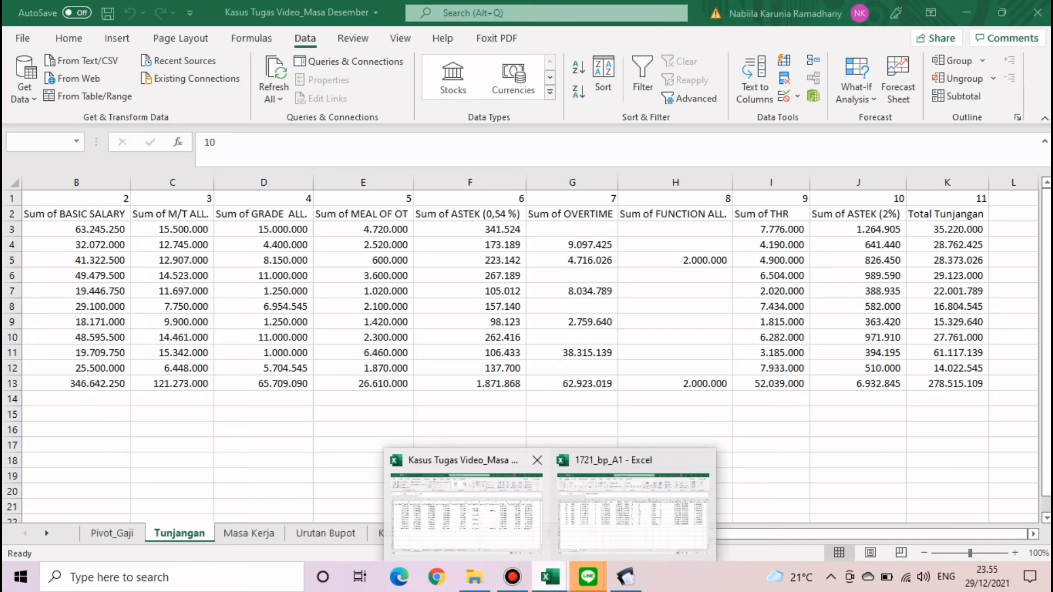
{"action": "left_click", "coordinate": [494, 516]}
{"action": "left_click", "coordinate": [603, 518]}
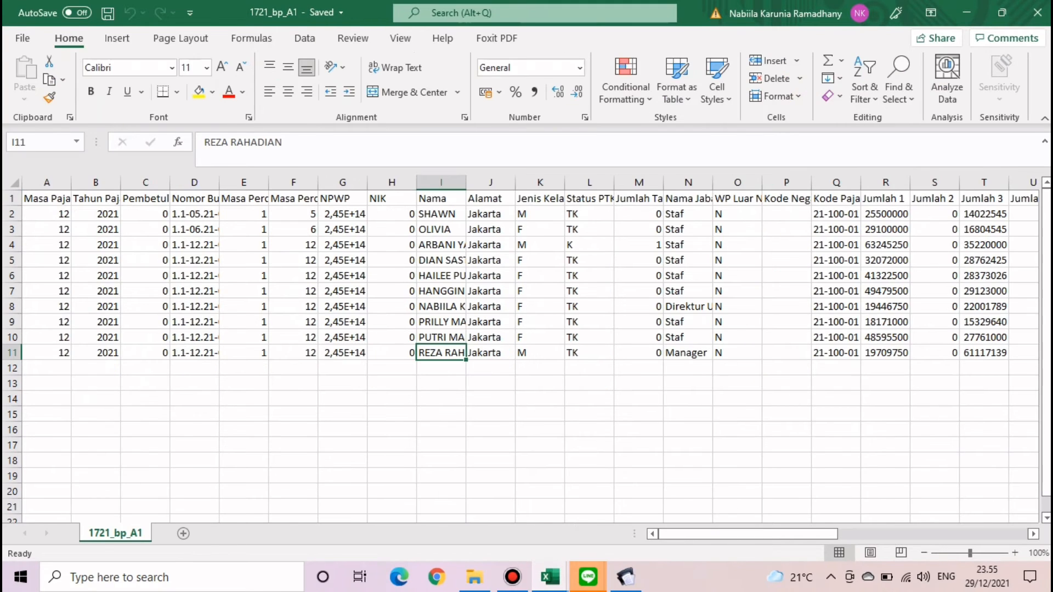
{"action": "left_click", "coordinate": [441, 445]}
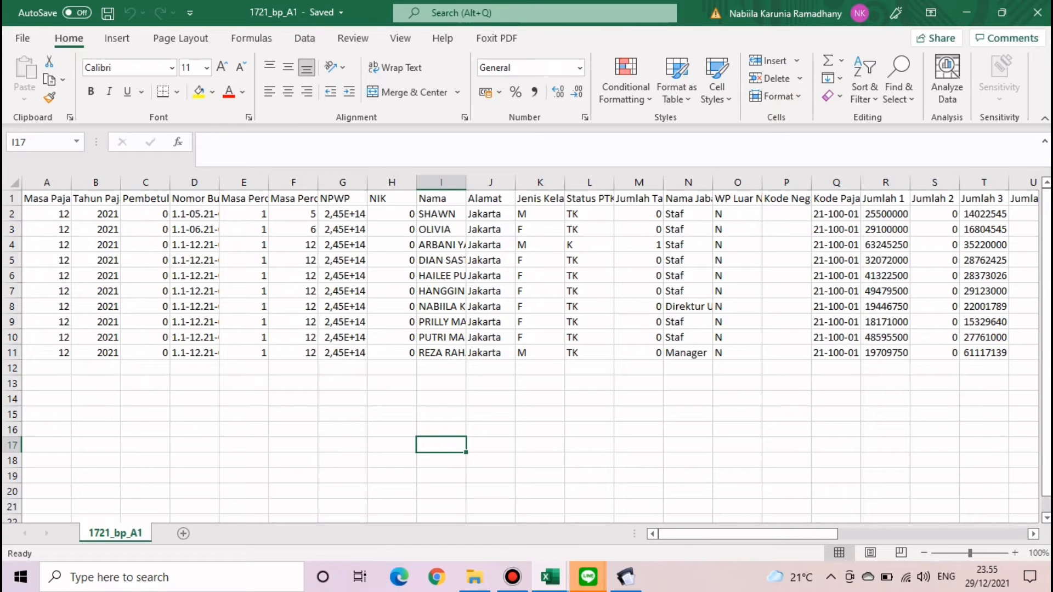
{"action": "double_click", "coordinate": [220, 183]}
{"action": "left_click", "coordinate": [297, 229]}
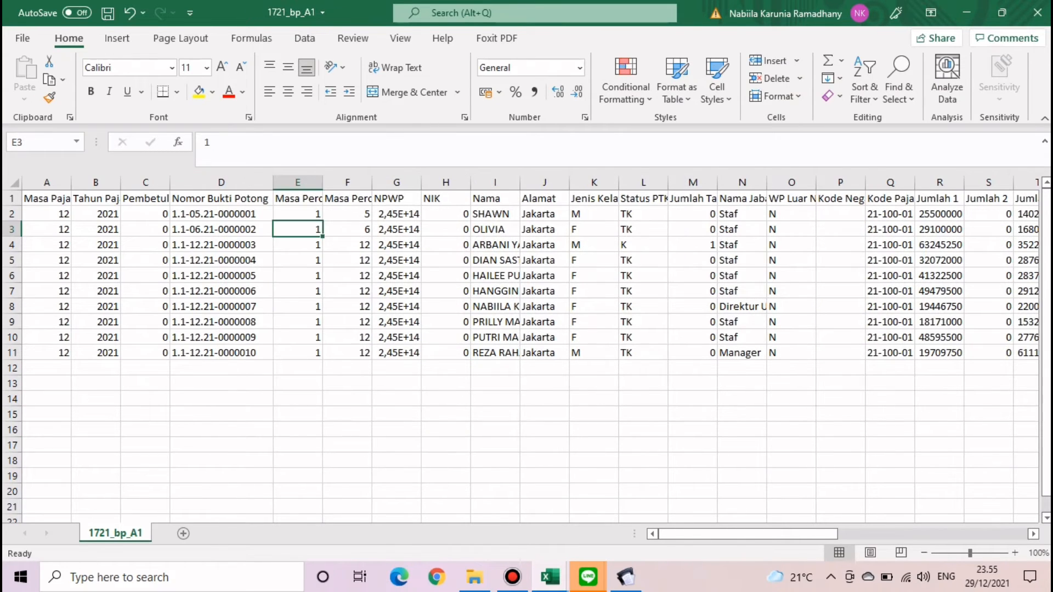
{"action": "left_click_drag", "start_coordinate": [397, 214], "coordinate": [396, 354]}
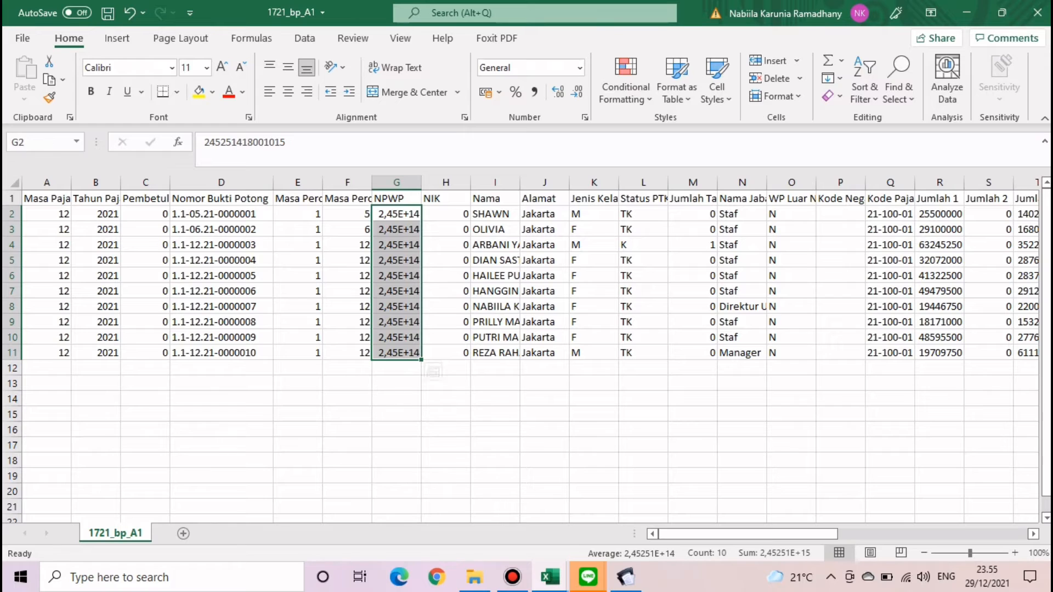
{"action": "left_click", "coordinate": [579, 68]}
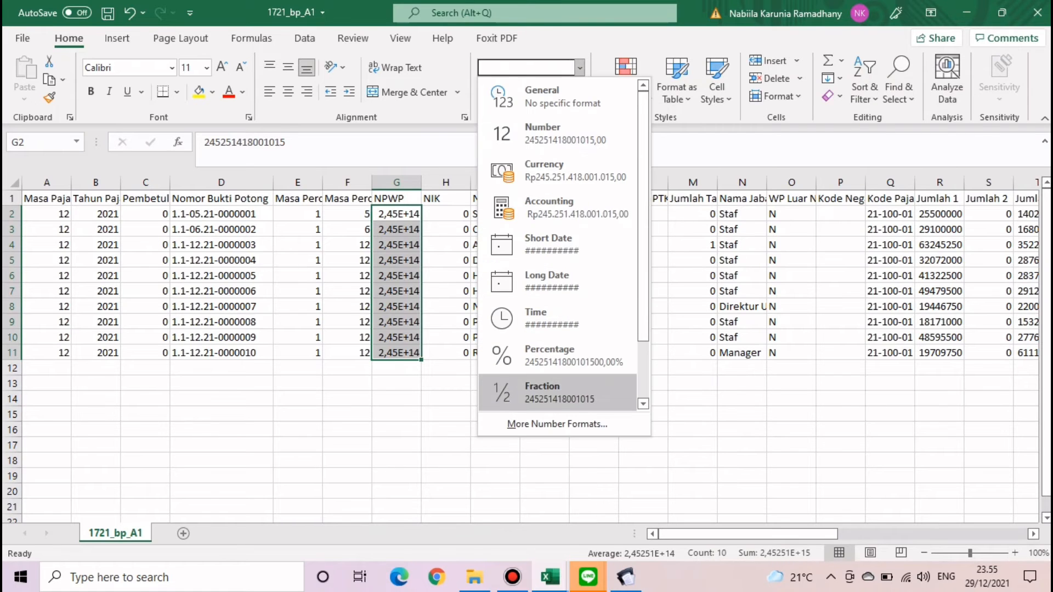
{"action": "left_click", "coordinate": [558, 425]}
{"action": "left_click", "coordinate": [325, 265]}
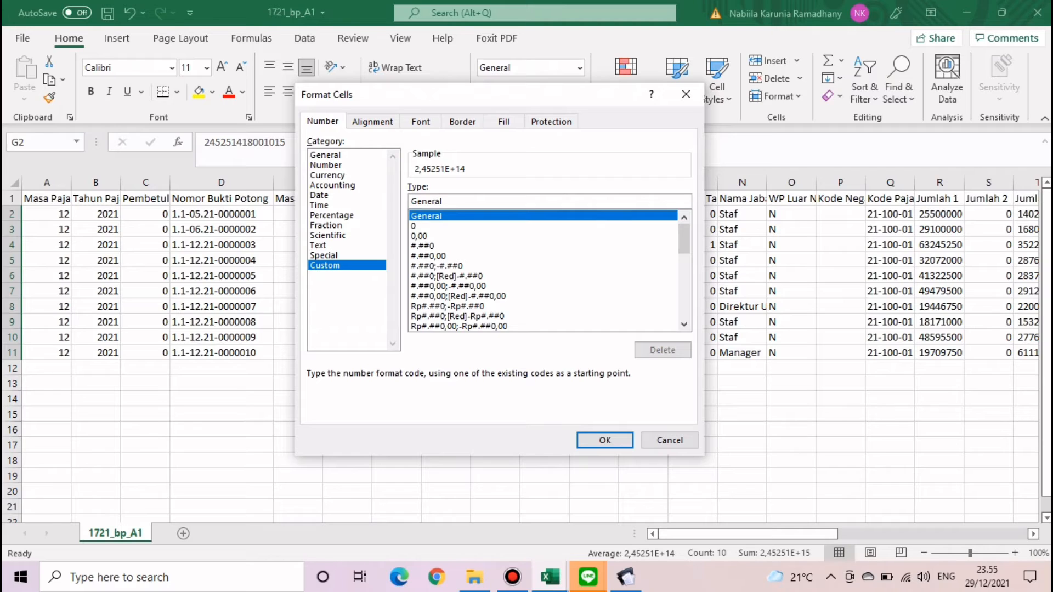
{"action": "left_click_drag", "start_coordinate": [443, 201], "coordinate": [410, 201]}
{"action": "type", "text": "0000"}
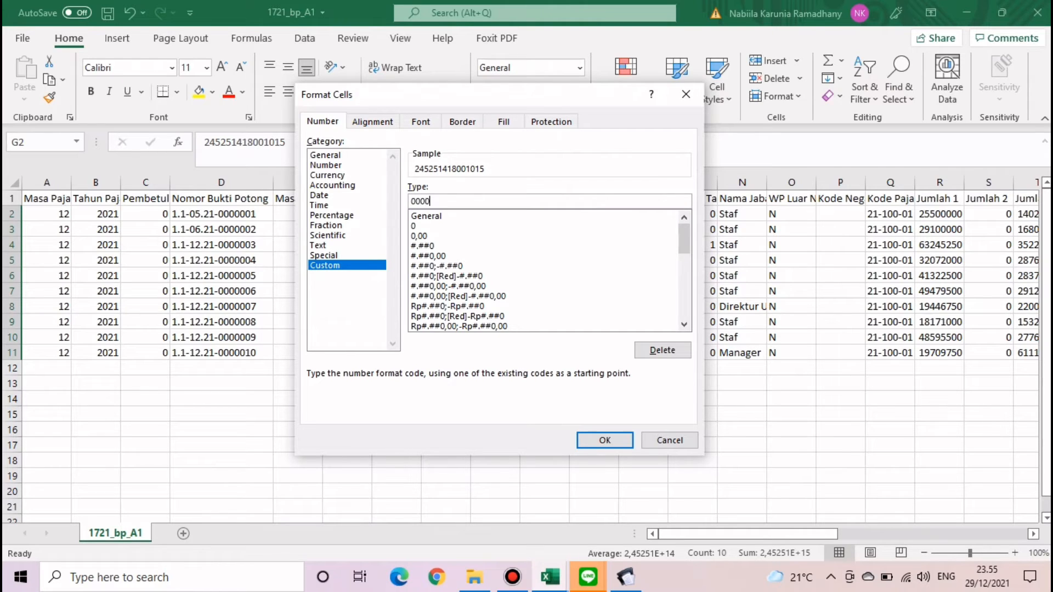
{"action": "type", "text": "000000000"}
{"action": "left_click", "coordinate": [605, 440]}
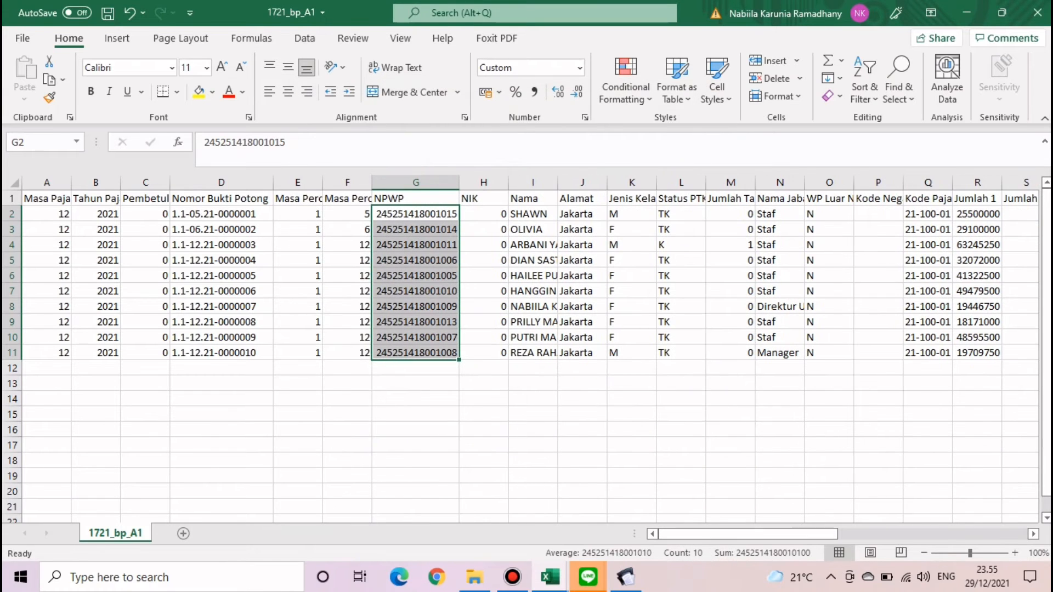
{"action": "left_click_drag", "start_coordinate": [748, 534], "coordinate": [938, 534]}
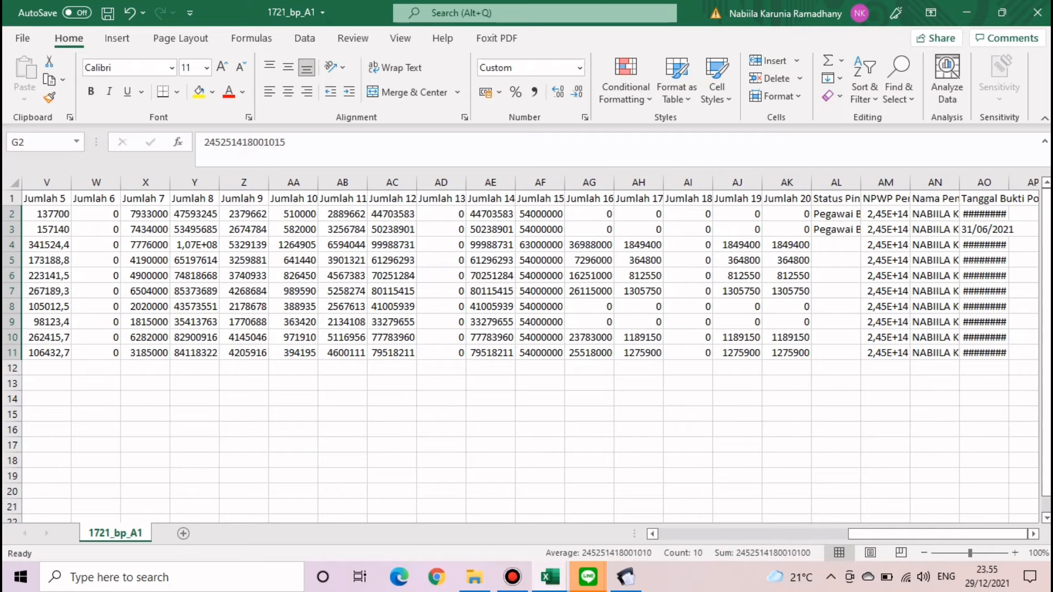
{"action": "left_click_drag", "start_coordinate": [1009, 182], "coordinate": [1016, 182]}
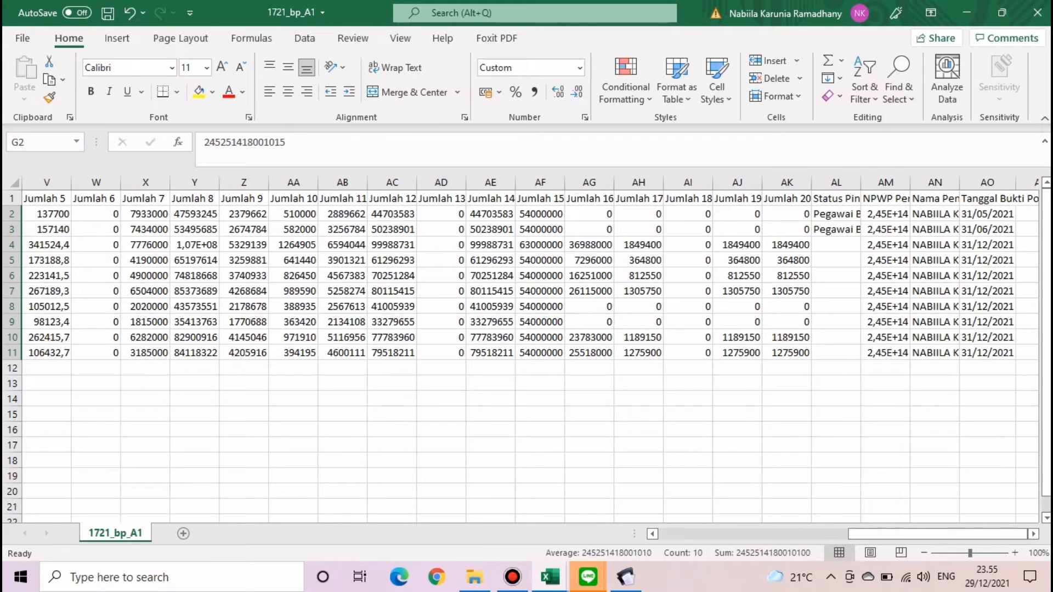
{"action": "left_click_drag", "start_coordinate": [885, 214], "coordinate": [886, 353]}
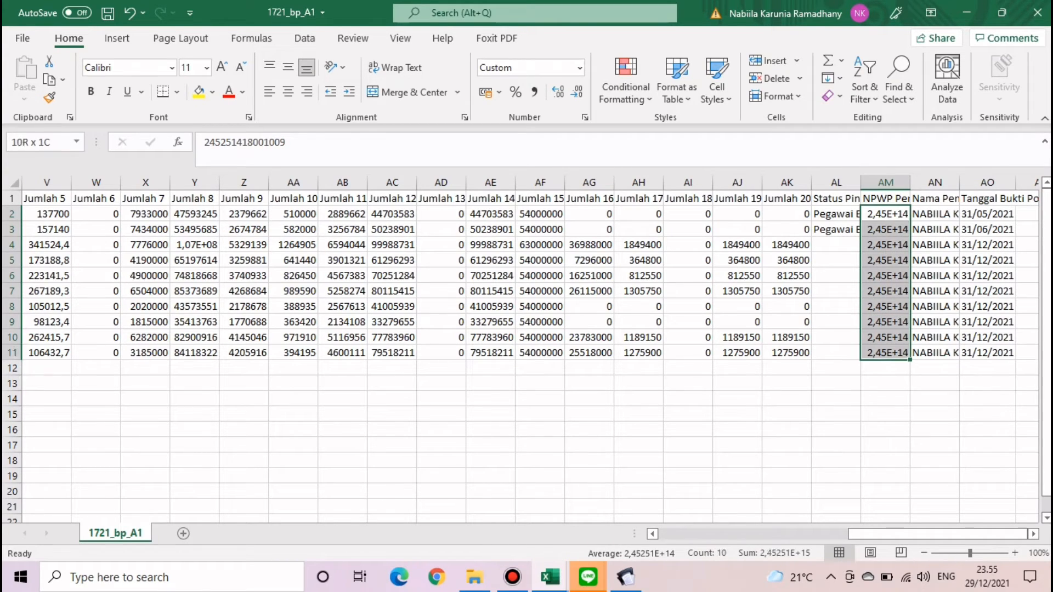
{"action": "left_click", "coordinate": [580, 68]}
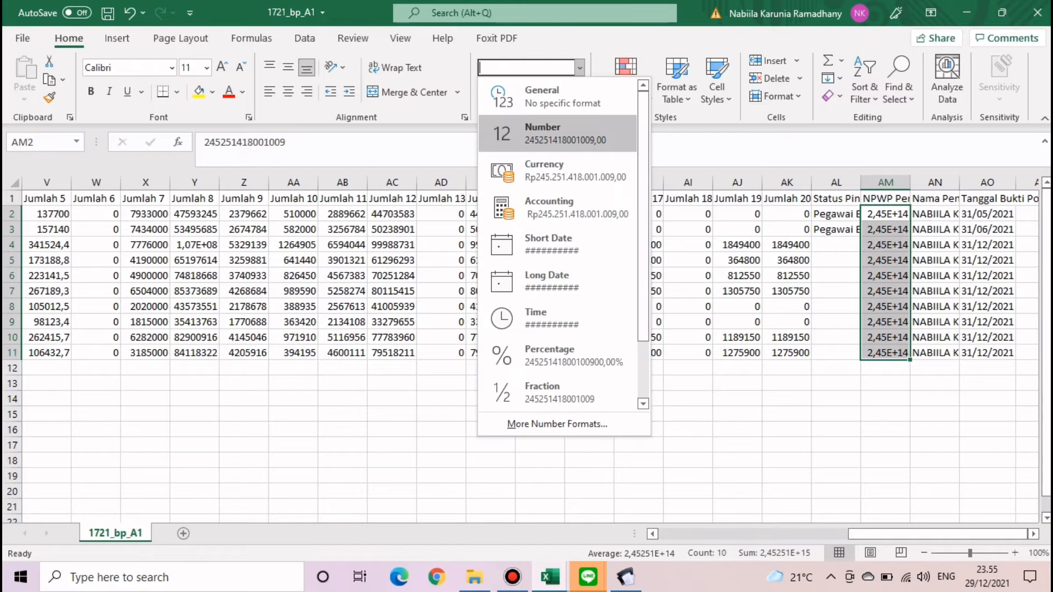
{"action": "left_click", "coordinate": [557, 425]}
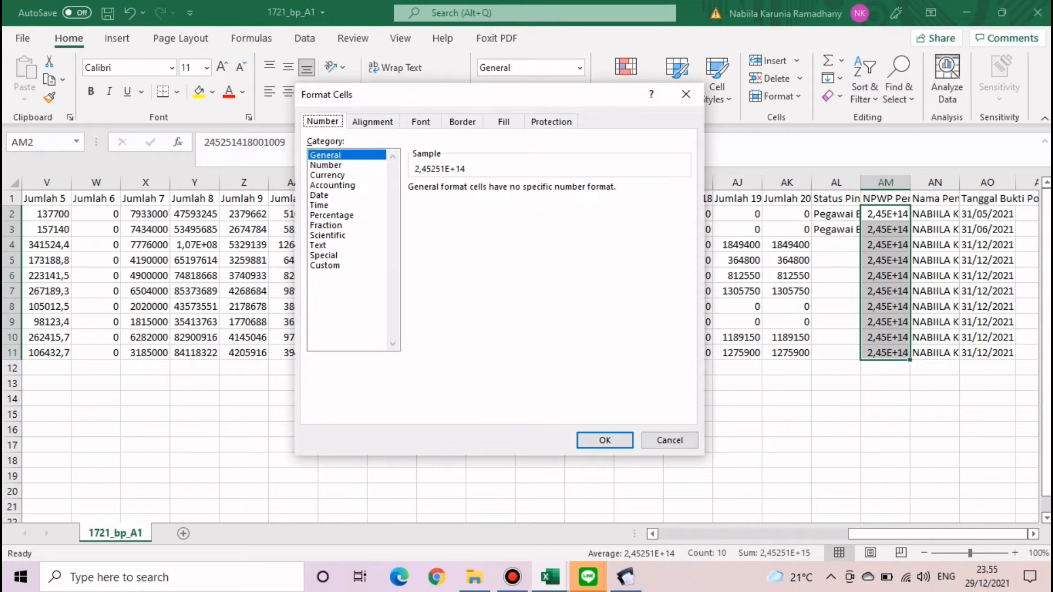
{"action": "left_click", "coordinate": [326, 266]}
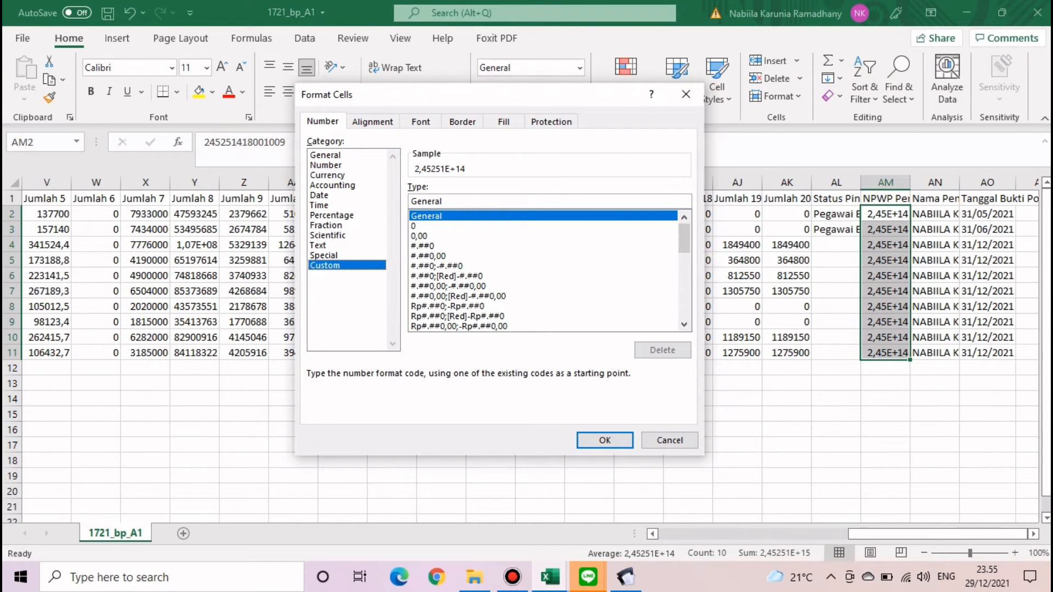
{"action": "left_click_drag", "start_coordinate": [443, 201], "coordinate": [410, 201]}
{"action": "type", "text": "00"}
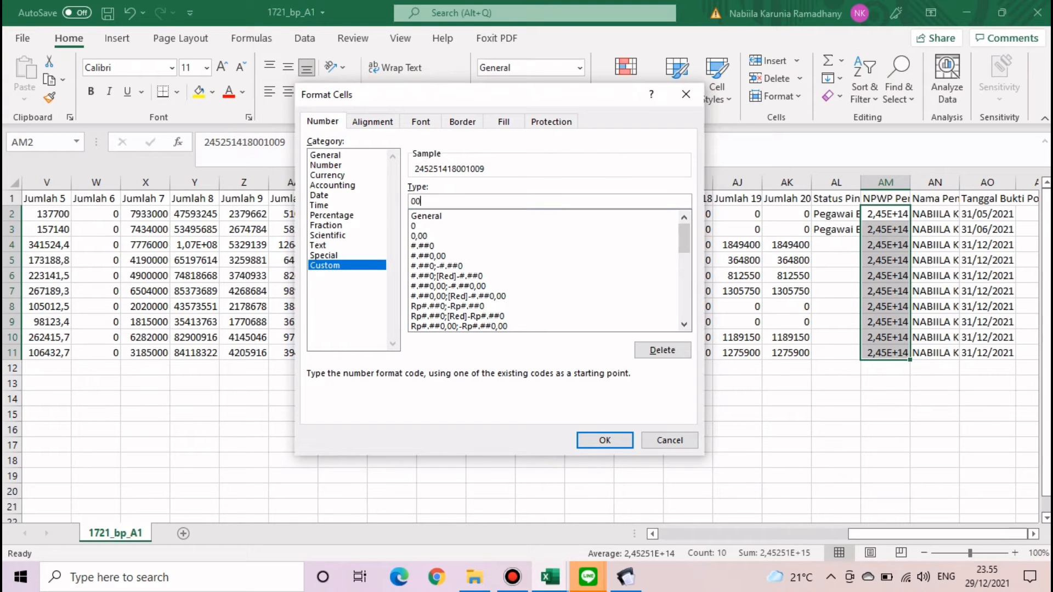
{"action": "type", "text": "0000000000000"}
{"action": "left_click", "coordinate": [605, 440]}
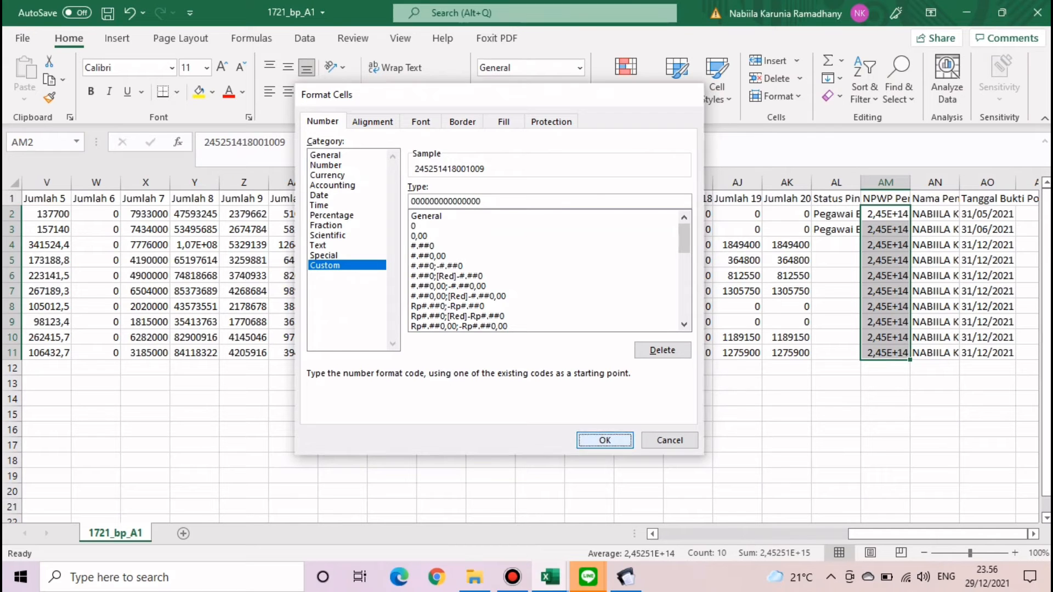
{"action": "left_click", "coordinate": [835, 414]}
{"action": "scroll", "coordinate": [533, 358], "scroll_direction": "right", "scroll_amount": 1}
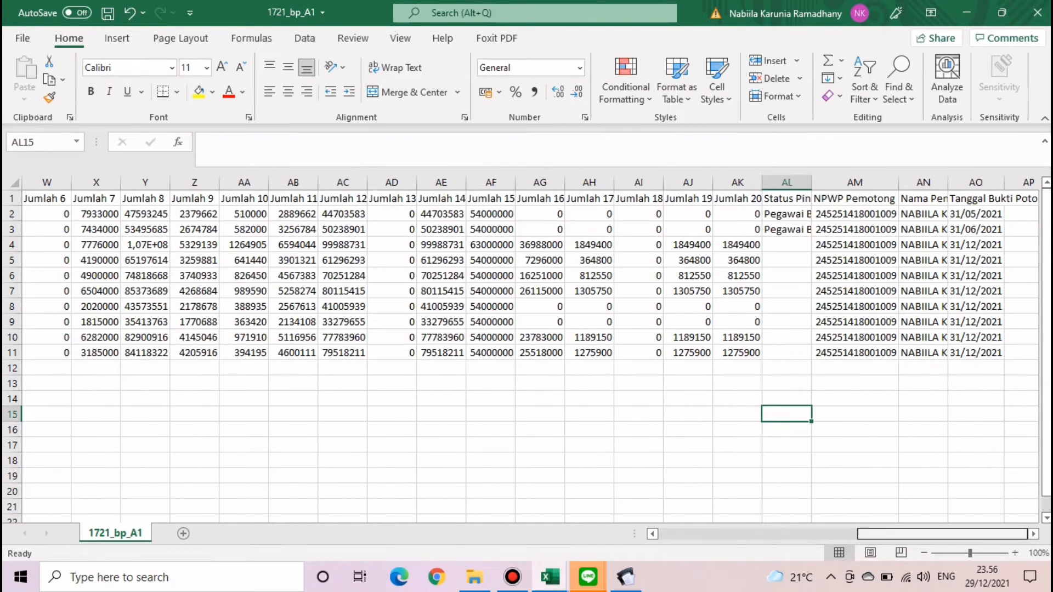
- Review row 2's values and the AO3 date, then save the workbook
{"action": "left_click_drag", "start_coordinate": [943, 534], "coordinate": [743, 533]}
{"action": "left_click", "coordinate": [47, 214]}
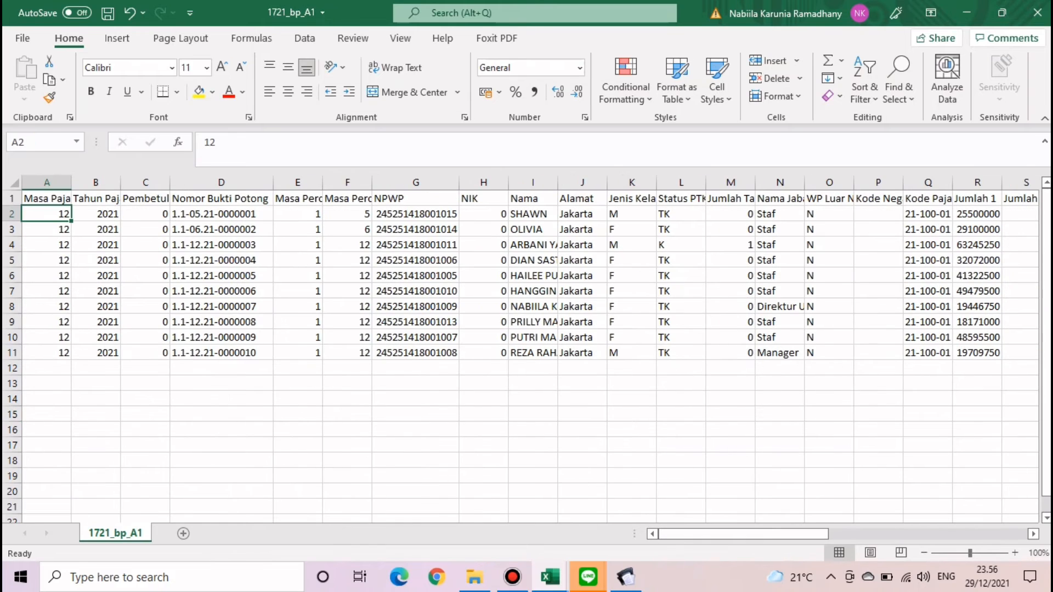
{"action": "key", "text": "Right"}
{"action": "key", "text": "Right"}
{"action": "key", "text": "Right"}
{"action": "key", "text": "Right"}
{"action": "key", "text": "Right"}
{"action": "key", "text": "Right"}
{"action": "key", "text": "Right"}
{"action": "key", "text": "Right"}
{"action": "key", "text": "Right"}
{"action": "key", "text": "Right"}
{"action": "key", "text": "Right"}
{"action": "key", "text": "Right"}
{"action": "key", "text": "Right"}
{"action": "key", "text": "Right"}
{"action": "key", "text": "Right"}
{"action": "key", "text": "Right"}
{"action": "key", "text": "Right"}
{"action": "key", "text": "Right"}
{"action": "key", "text": "Right"}
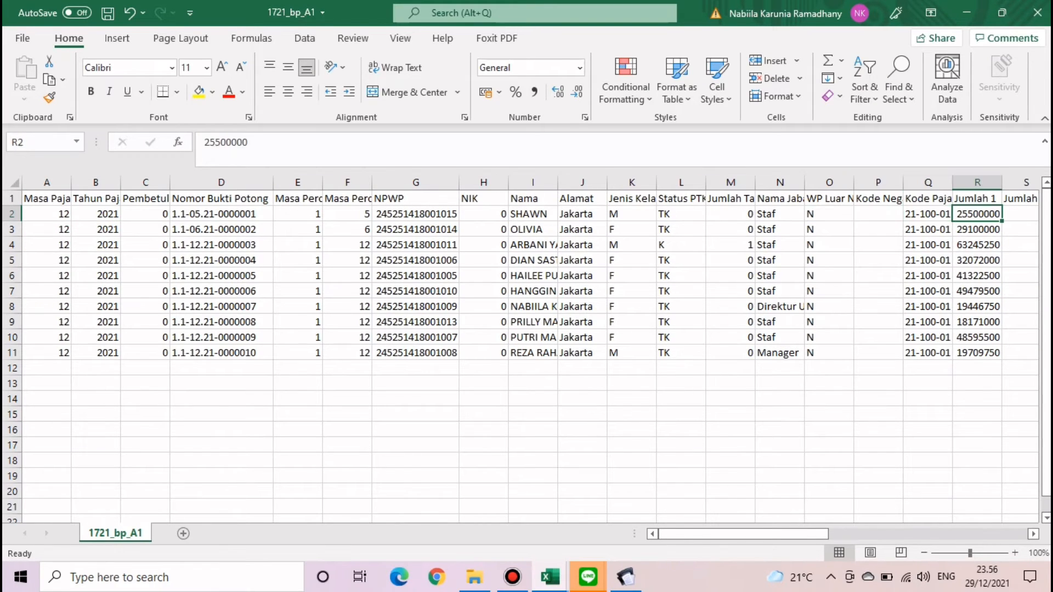
{"action": "key", "text": "Right"}
{"action": "key", "text": "Right"}
{"action": "key", "text": "Right"}
{"action": "key", "text": "Right"}
{"action": "key", "text": "Right"}
{"action": "key", "text": "Right"}
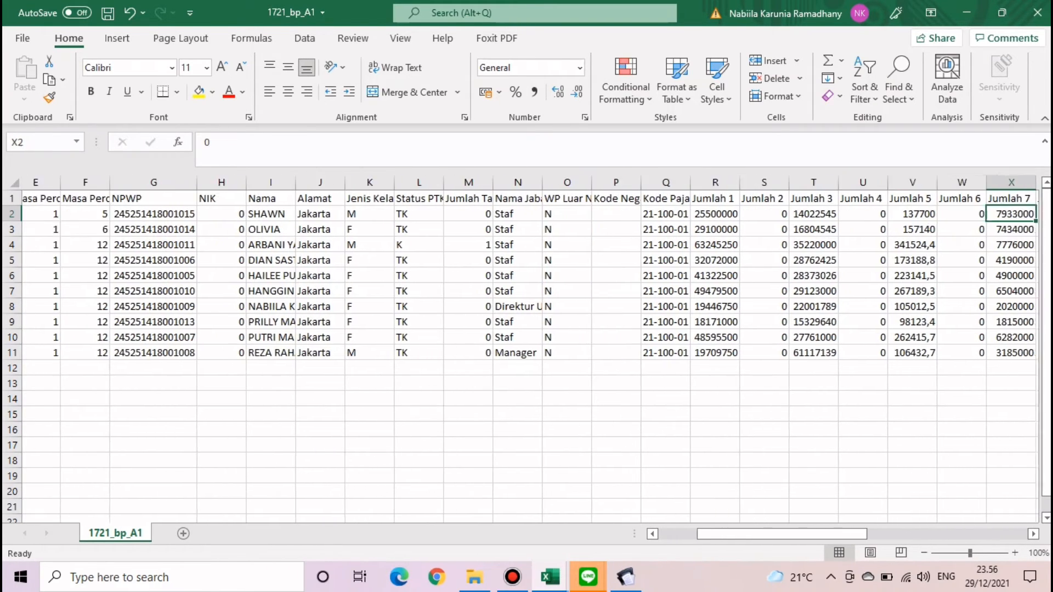
{"action": "key", "text": "Right"}
{"action": "key", "text": "Right"}
{"action": "key", "text": "Right"}
{"action": "key", "text": "Right"}
{"action": "key", "text": "Right"}
{"action": "key", "text": "Right"}
{"action": "key", "text": "Right"}
{"action": "key", "text": "Right"}
{"action": "key", "text": "Right"}
{"action": "key", "text": "Right"}
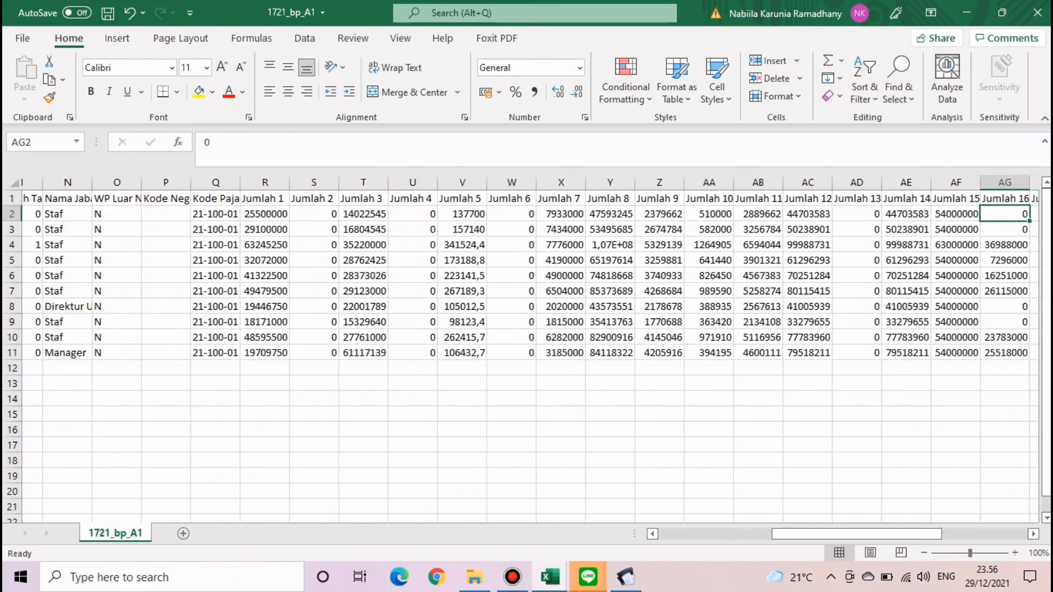
{"action": "key", "text": "Right"}
{"action": "key", "text": "Right"}
{"action": "key", "text": "Right"}
{"action": "key", "text": "Right"}
{"action": "key", "text": "Right"}
{"action": "key", "text": "Right"}
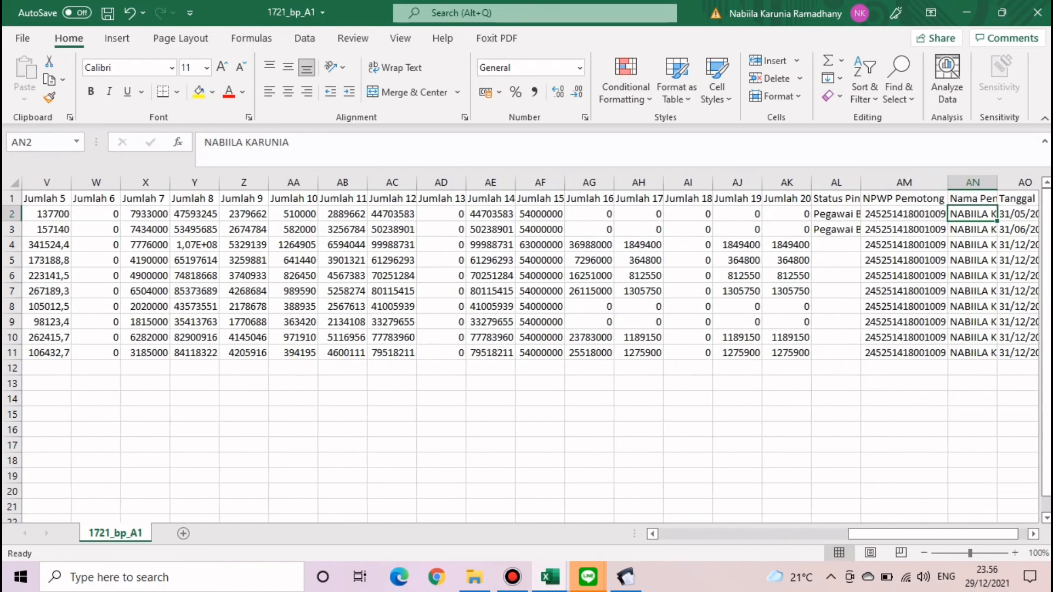
{"action": "key", "text": "Right"}
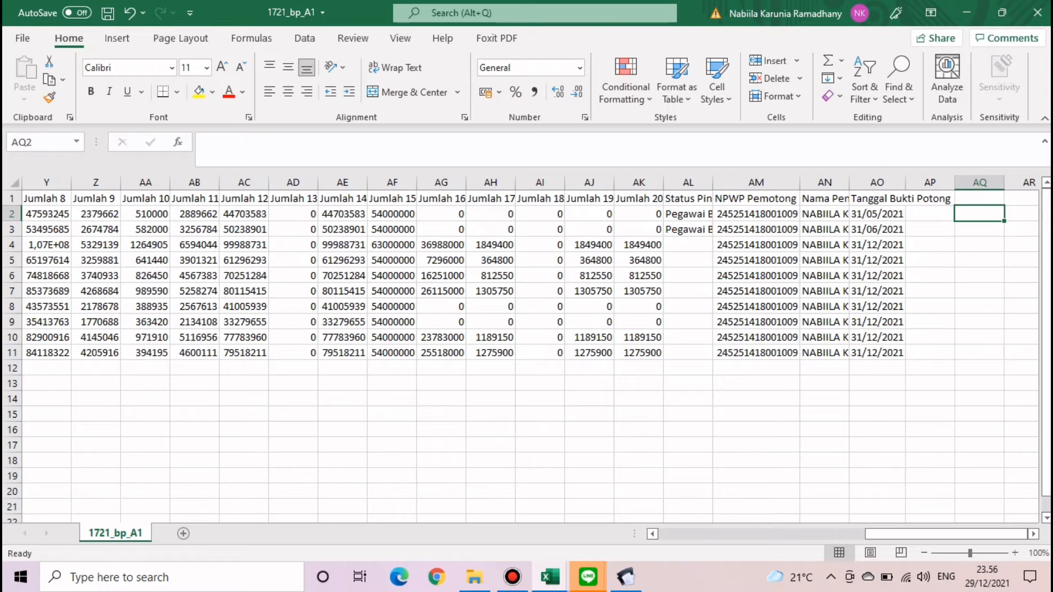
{"action": "left_click", "coordinate": [877, 230]}
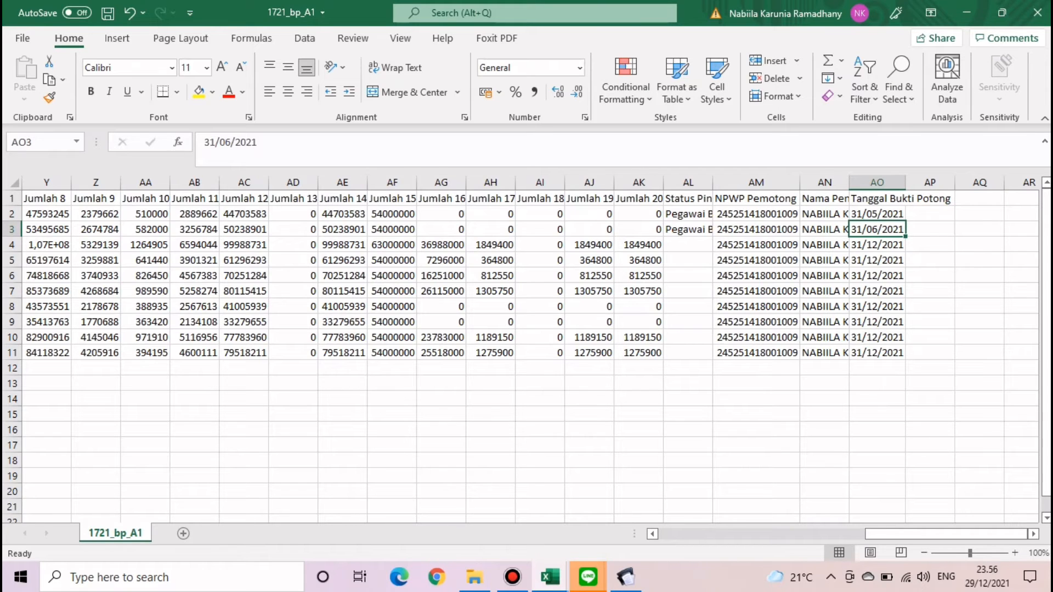
{"action": "key", "text": "ctrl+s"}
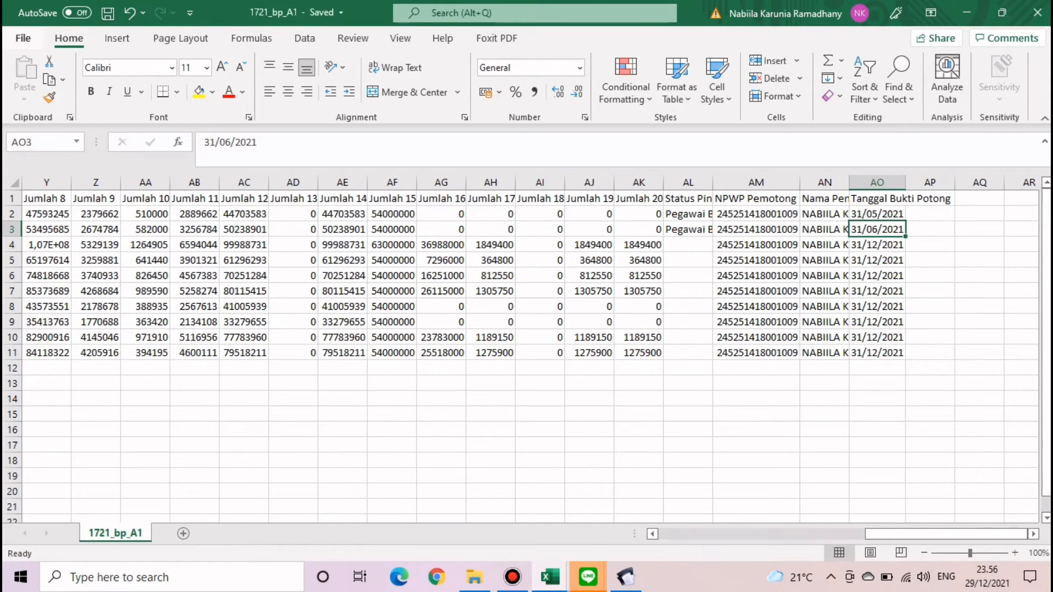
- Save a CSV (Comma delimited) copy named 1721_bp_A1.OK
{"action": "left_click", "coordinate": [23, 38]}
{"action": "left_click", "coordinate": [52, 246]}
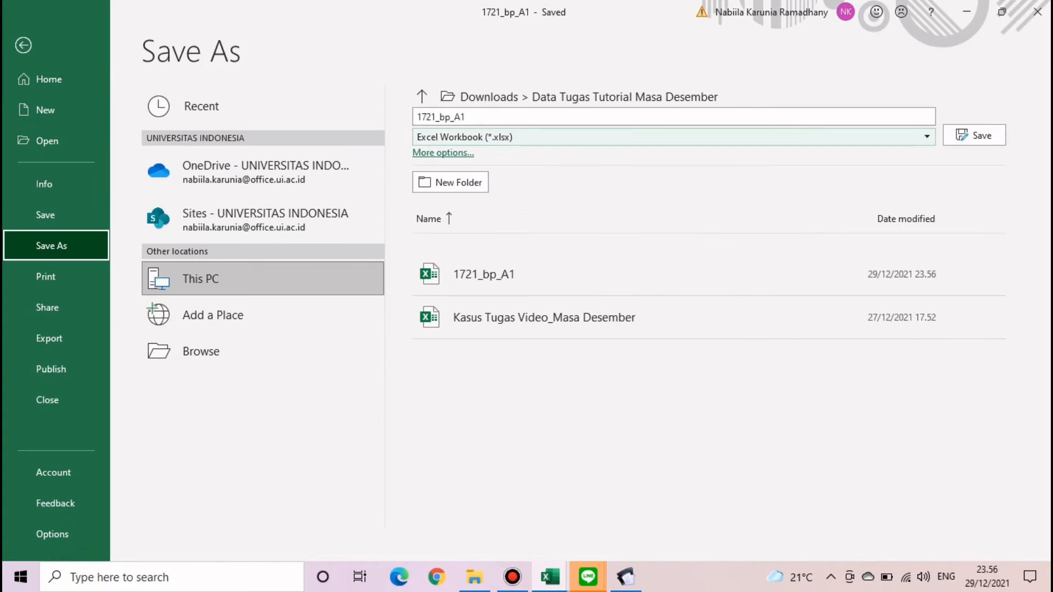
{"action": "left_click", "coordinate": [674, 137]}
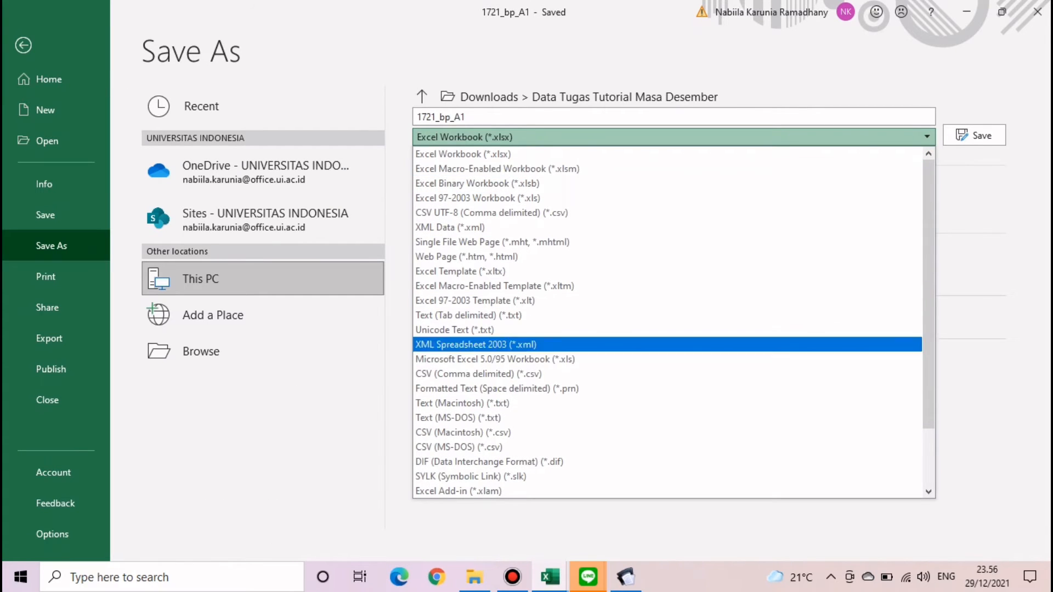
{"action": "left_click", "coordinate": [479, 374]}
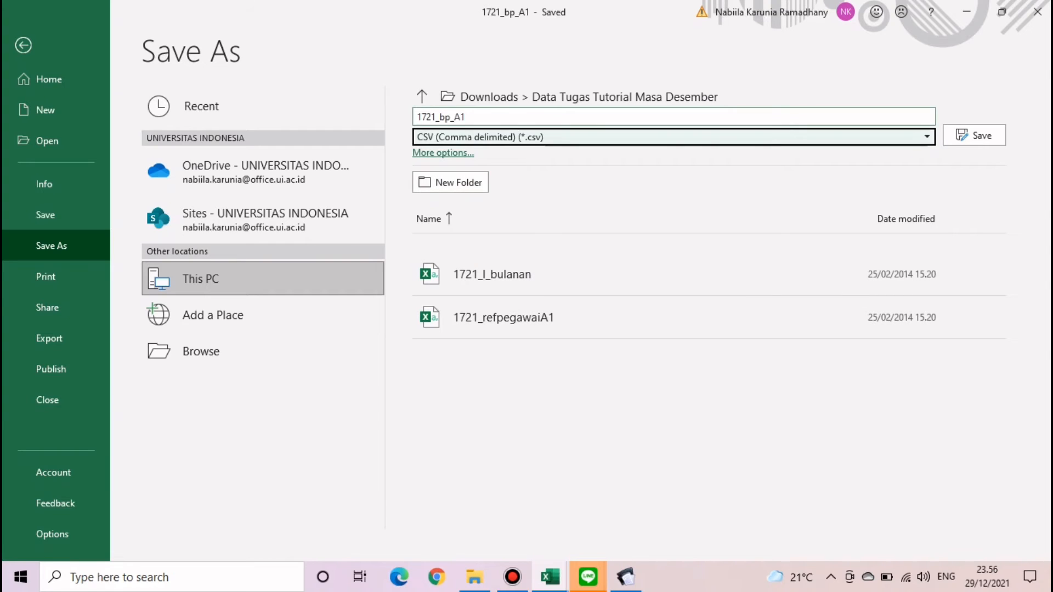
{"action": "left_click", "coordinate": [674, 116]}
{"action": "left_click", "coordinate": [466, 117]}
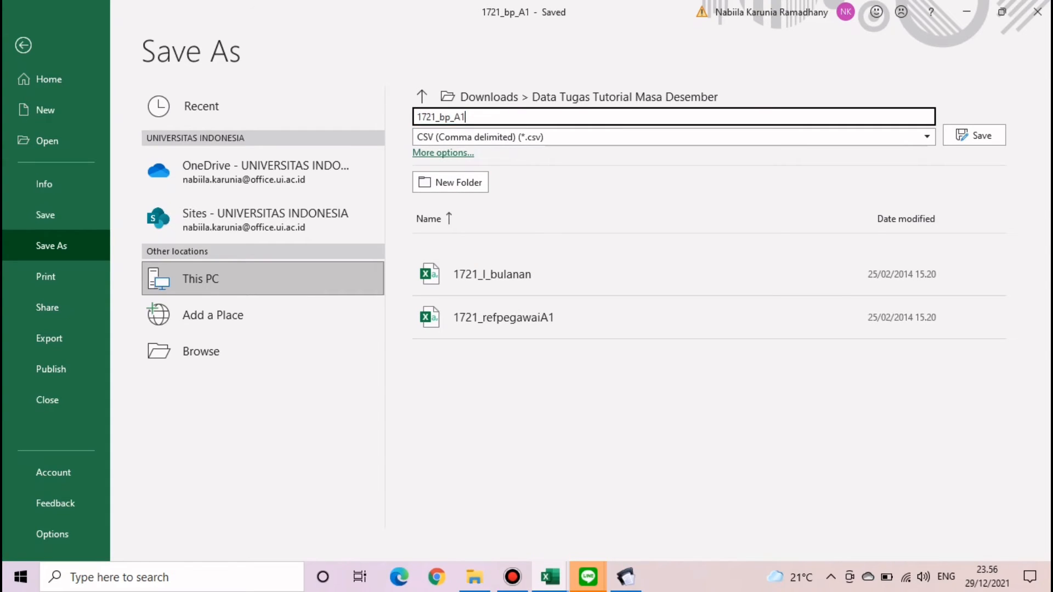
{"action": "type", "text": ".OK"}
{"action": "key", "text": "Return"}
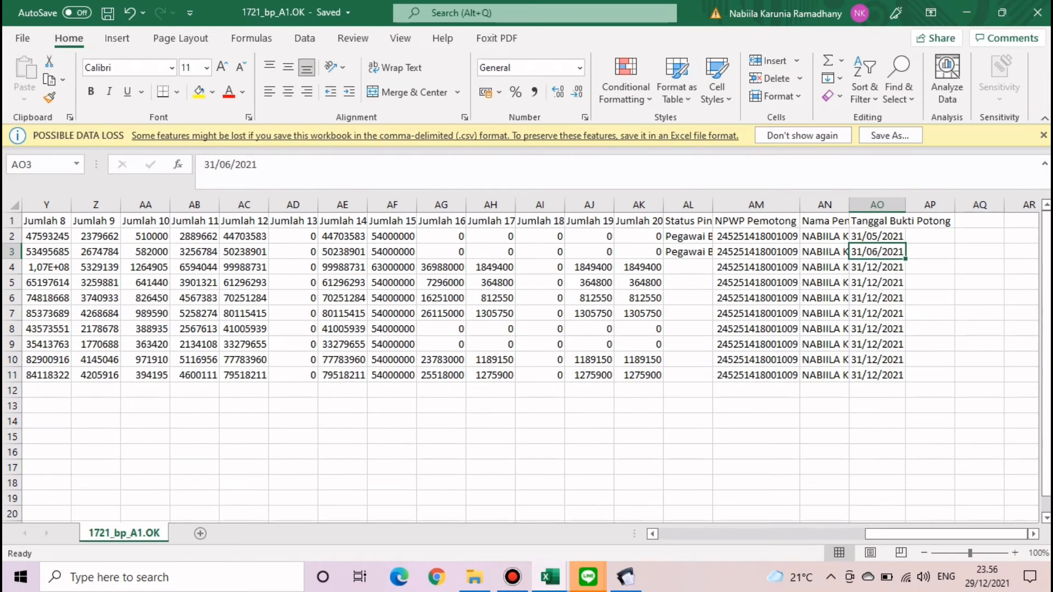
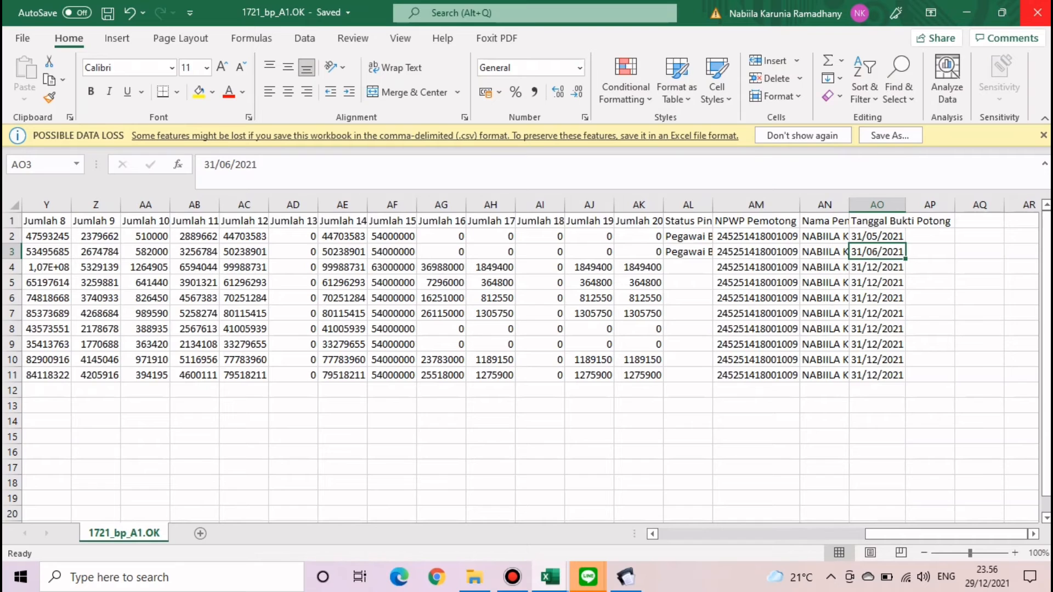
- Close 1721_bp_A1.OK and open 1721_refpegawaiA1 from the Data Tugas Tutorial Masa Desember folder
{"action": "left_click", "coordinate": [1037, 13]}
{"action": "left_click", "coordinate": [966, 13]}
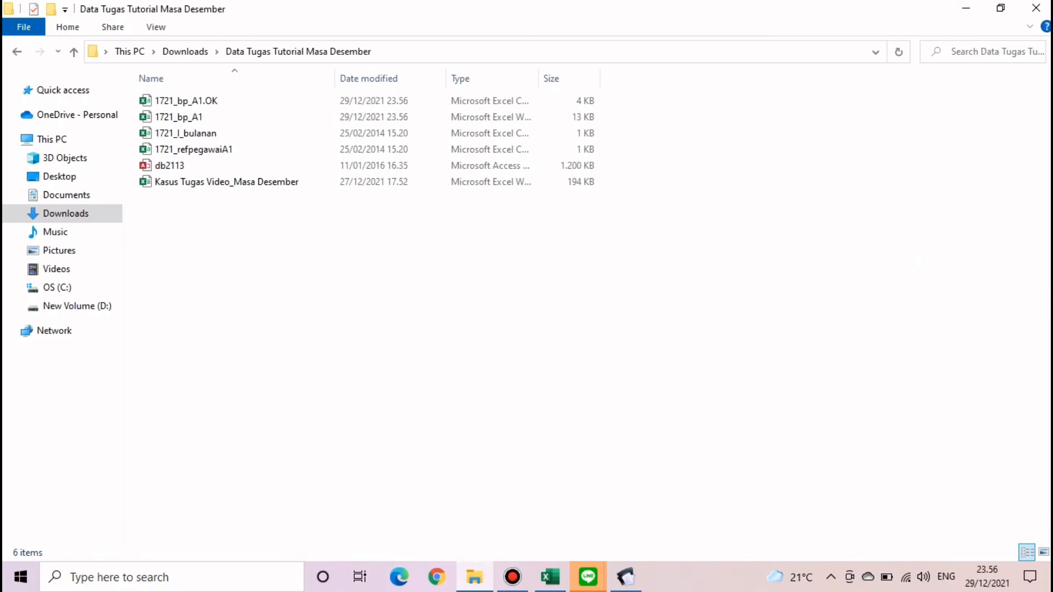
{"action": "left_click", "coordinate": [194, 150]}
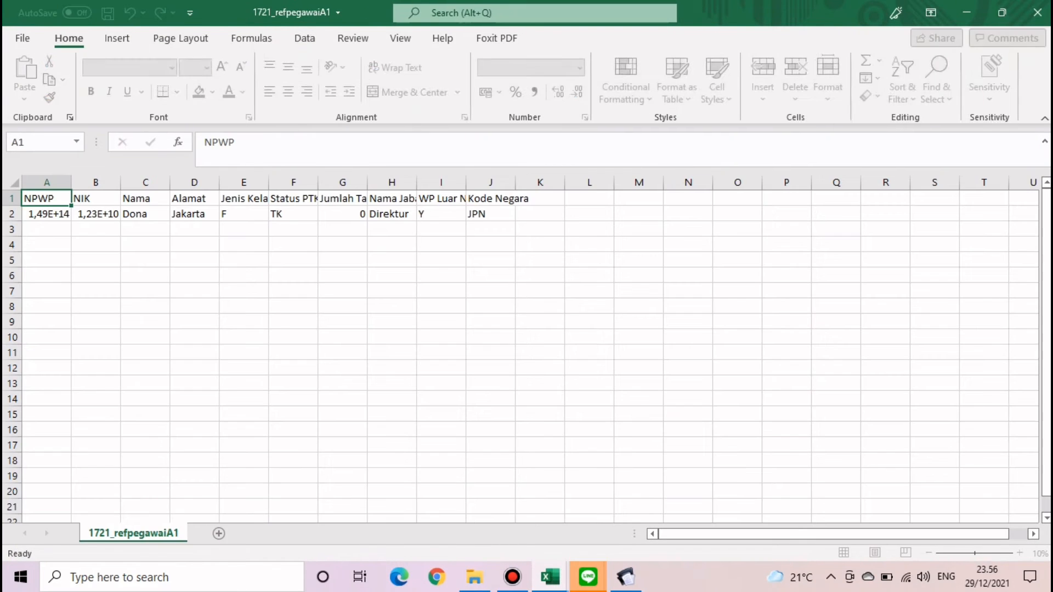
- Save 1721_refpegawaiA1 with Save As, changing the file type from CSV to Excel Workbook (*.xlsx)
{"action": "left_click", "coordinate": [23, 38]}
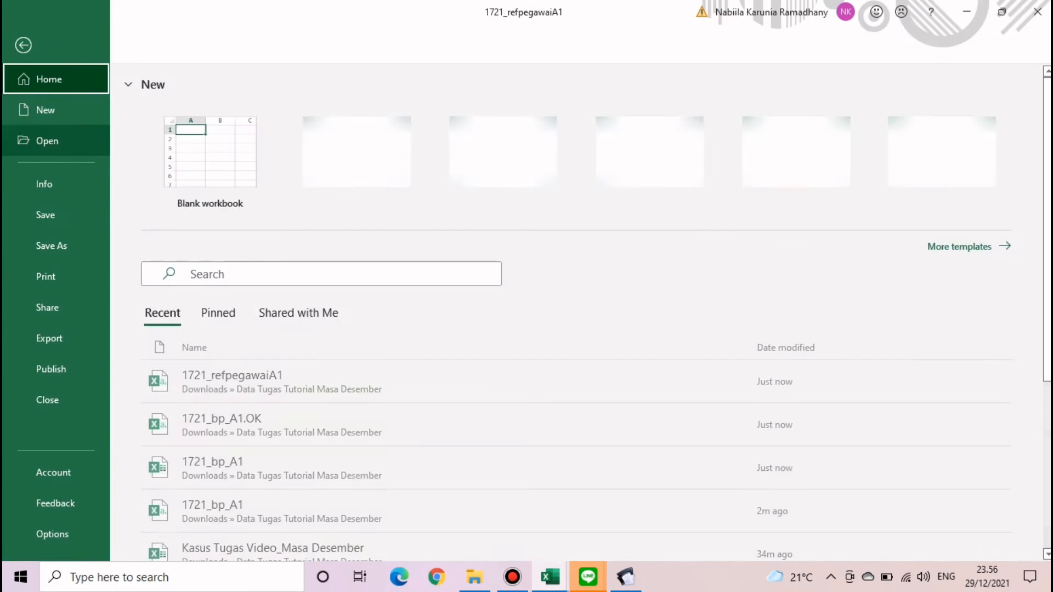
{"action": "left_click", "coordinate": [52, 245]}
{"action": "left_click", "coordinate": [674, 137]}
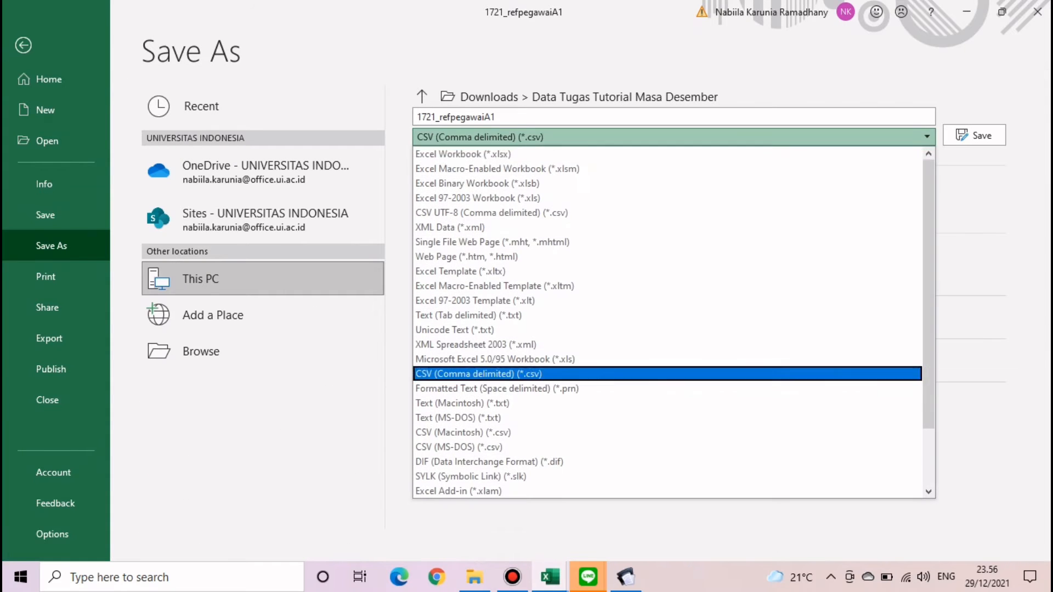
{"action": "left_click", "coordinate": [466, 155]}
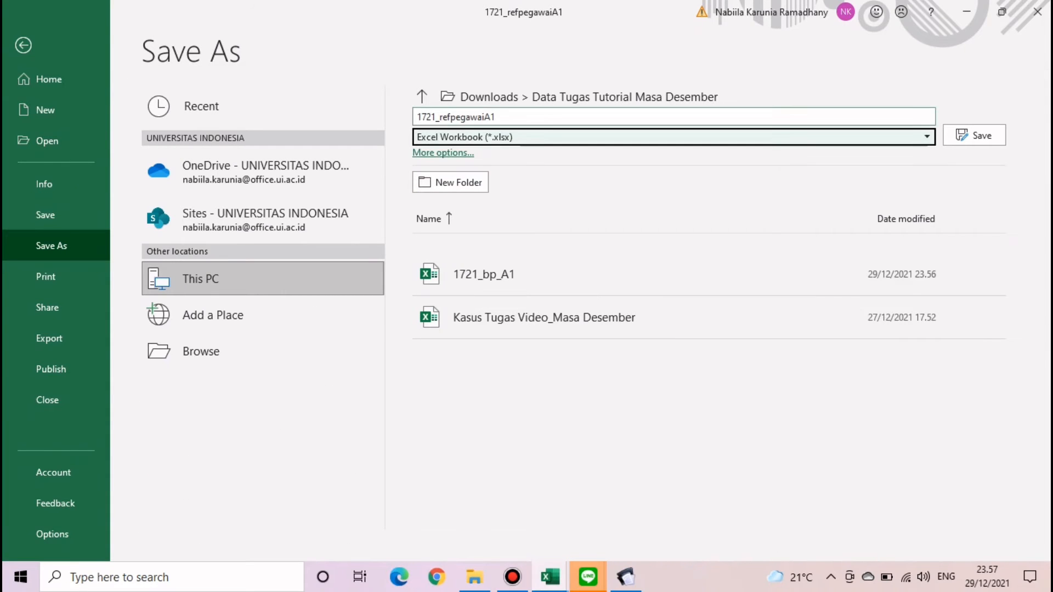
{"action": "left_click", "coordinate": [974, 135]}
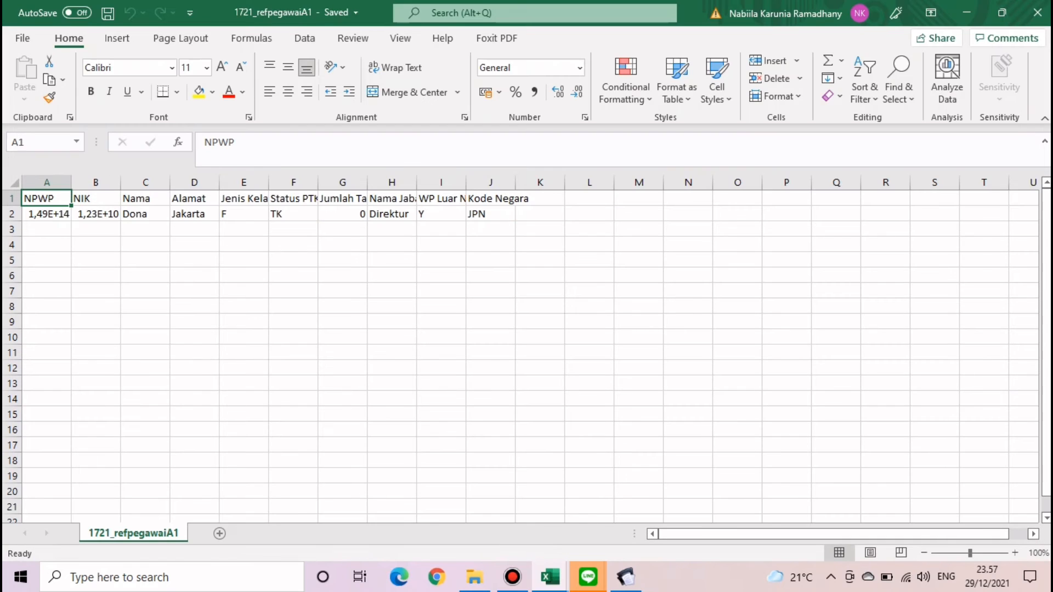
{"action": "left_click", "coordinate": [194, 336]}
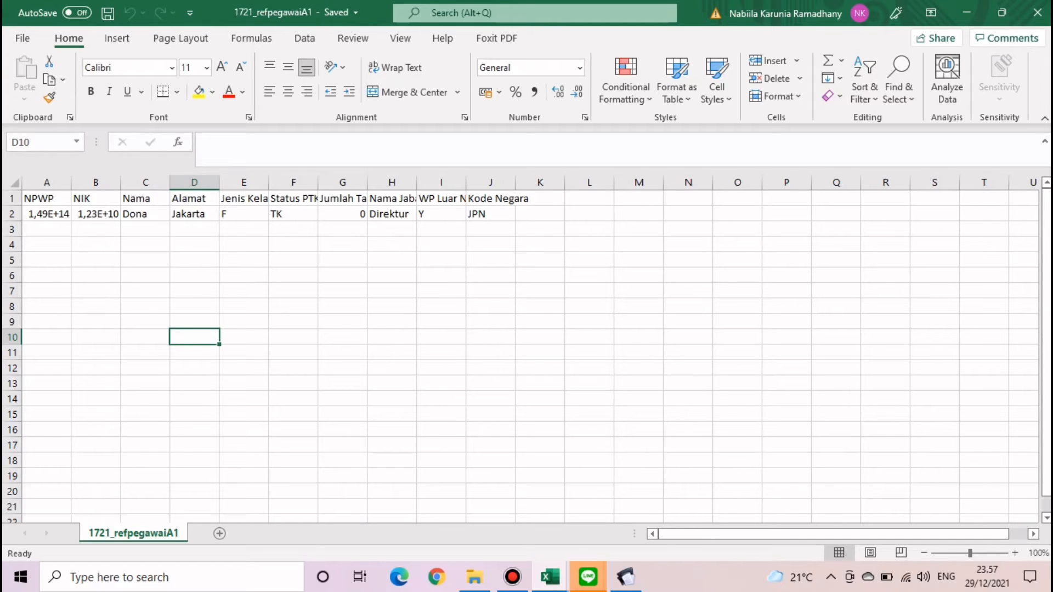
- Copy the employee names B4:B13 from the Master data sheet of Kasus Tugas Video_Masa Desember
{"action": "mouse_move", "coordinate": [550, 577]}
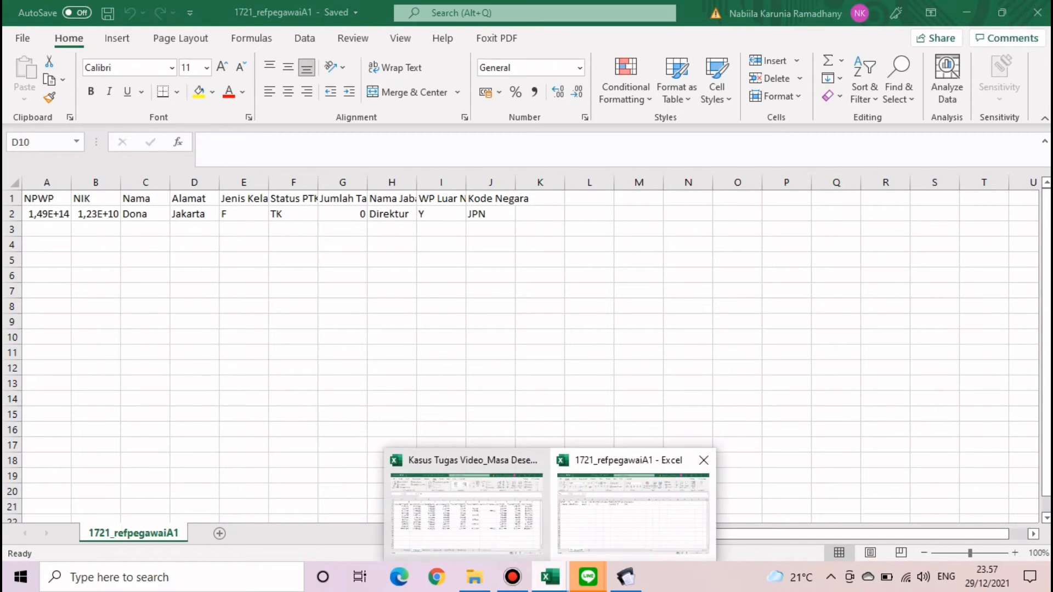
{"action": "left_click", "coordinate": [466, 510]}
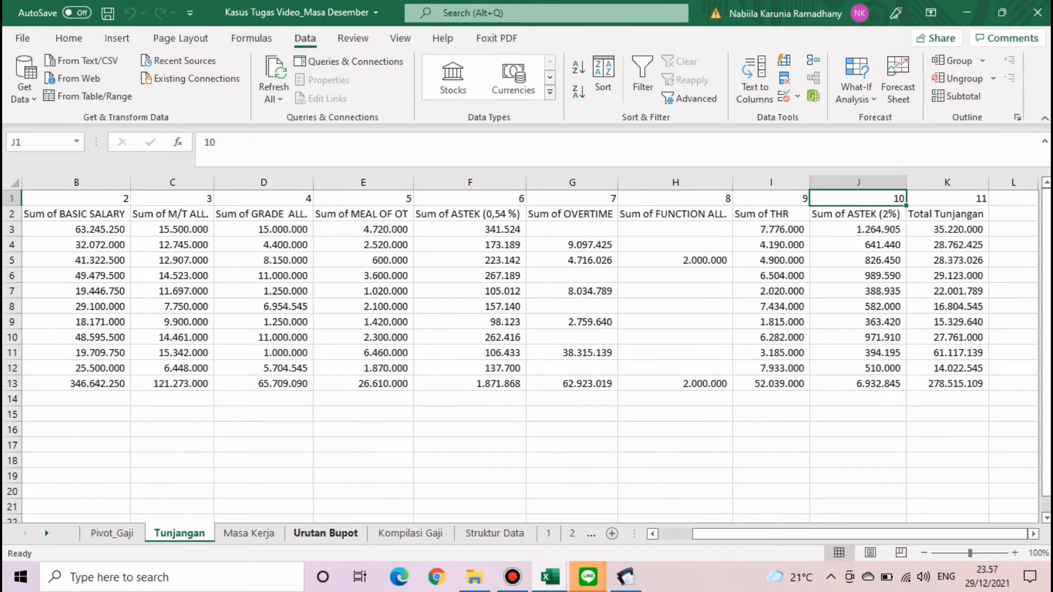
{"action": "left_click", "coordinate": [46, 533]}
{"action": "left_click", "coordinate": [46, 533]}
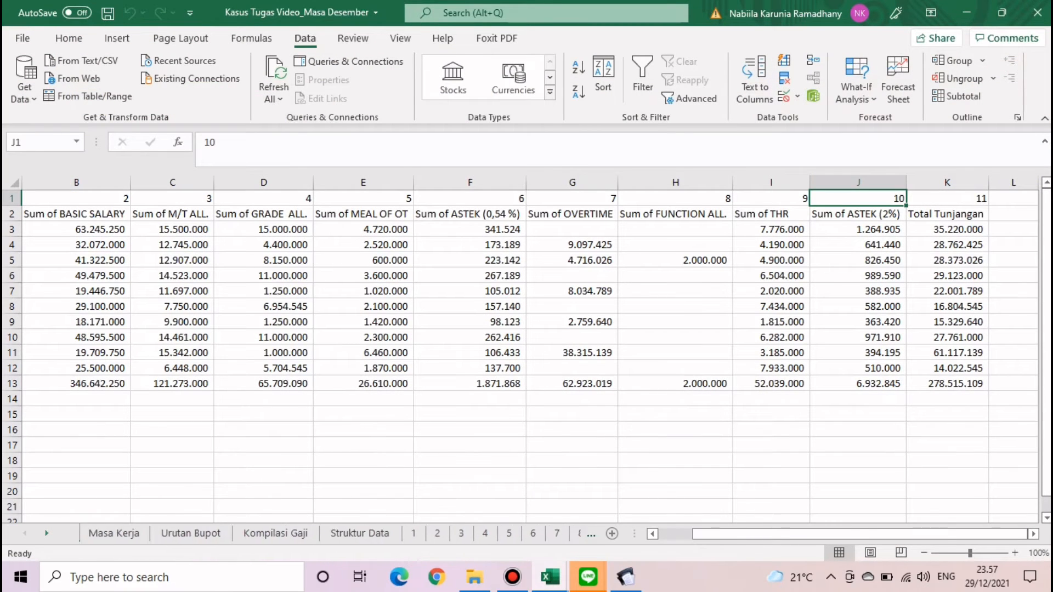
{"action": "left_click", "coordinate": [47, 533]}
{"action": "left_click", "coordinate": [46, 533]}
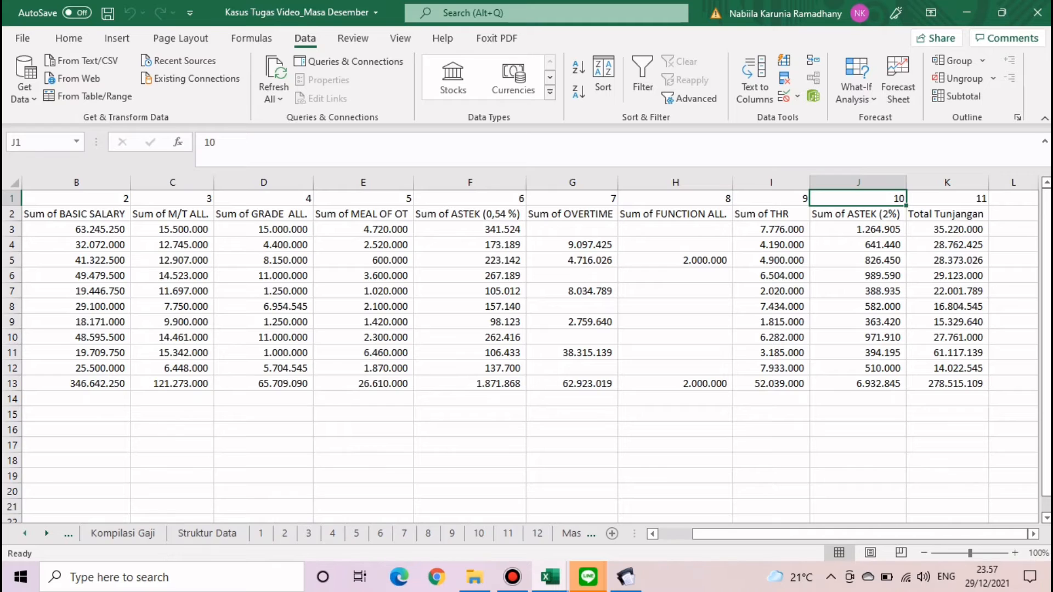
{"action": "left_click", "coordinate": [47, 533]}
{"action": "left_click", "coordinate": [47, 533]}
{"action": "left_click", "coordinate": [419, 534]}
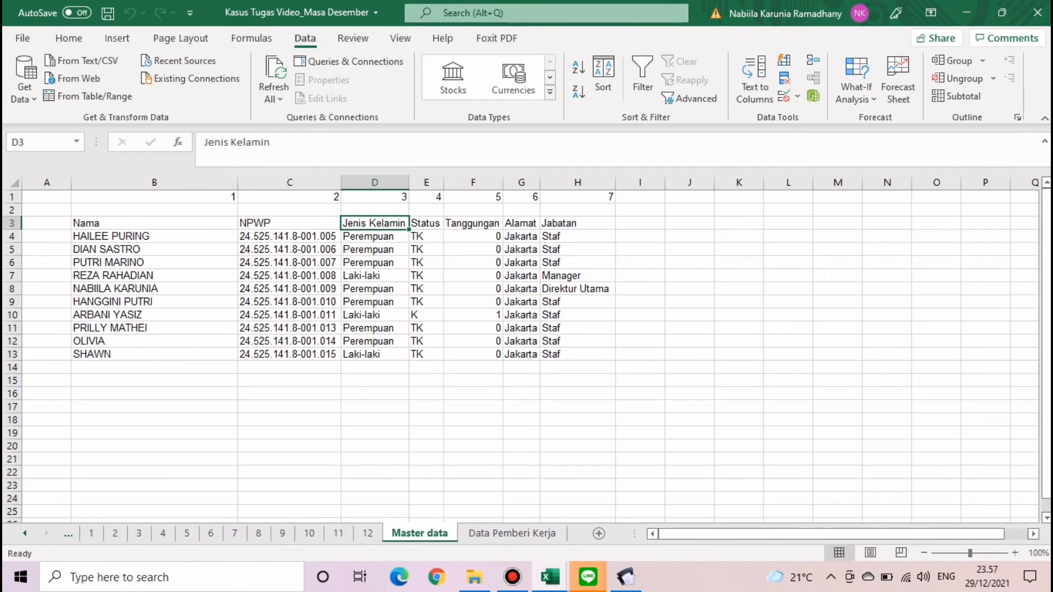
{"action": "left_click_drag", "start_coordinate": [154, 237], "coordinate": [154, 354]}
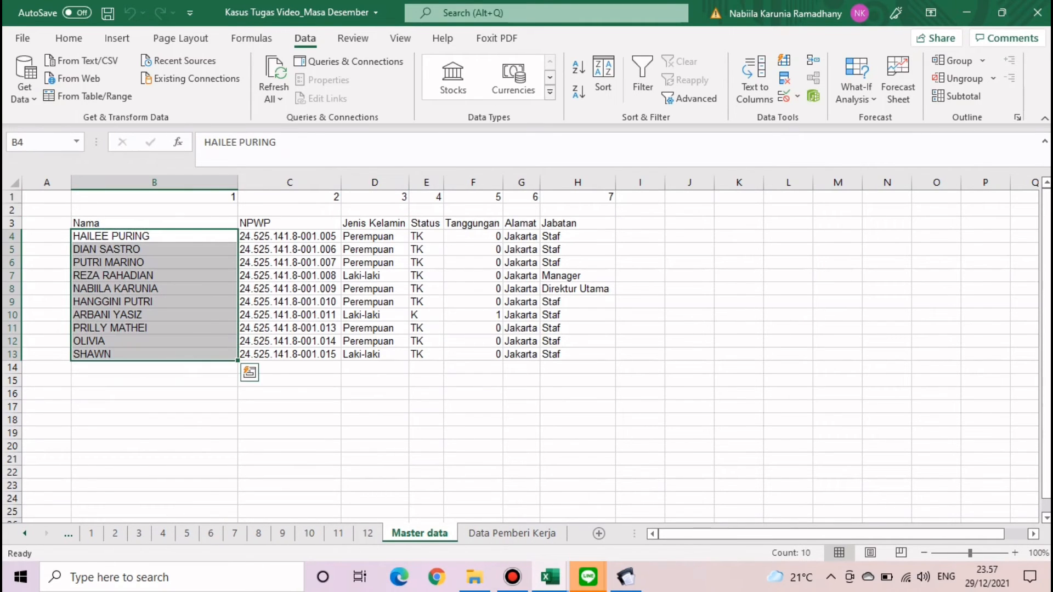
{"action": "key", "text": "ctrl+c"}
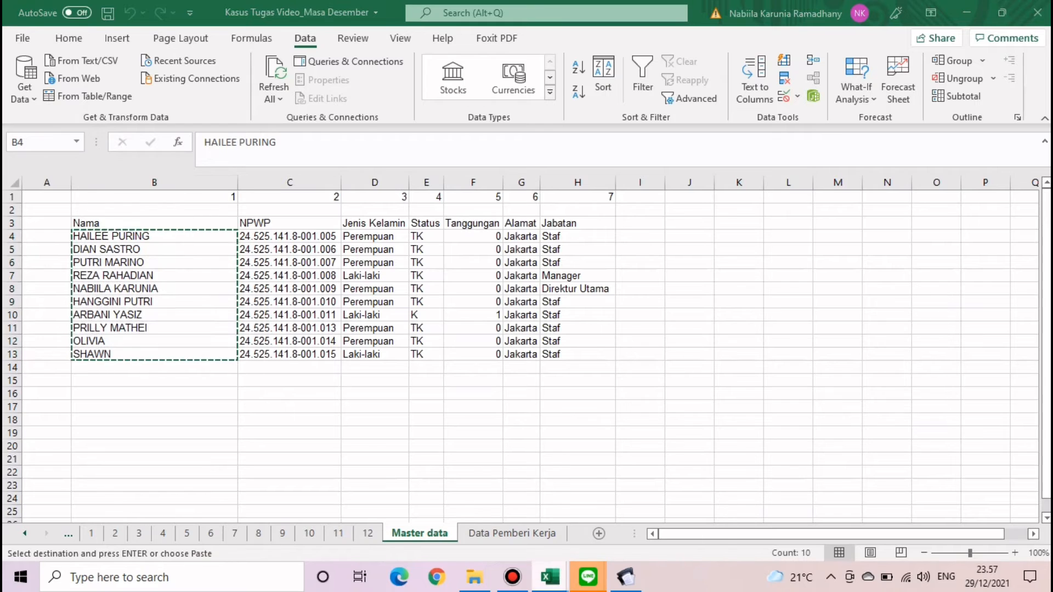
- Paste the names into C2 of 1721_refpegawaiA1, then clear the pasted range C2:C11
{"action": "mouse_move", "coordinate": [550, 577]}
{"action": "left_click", "coordinate": [631, 494]}
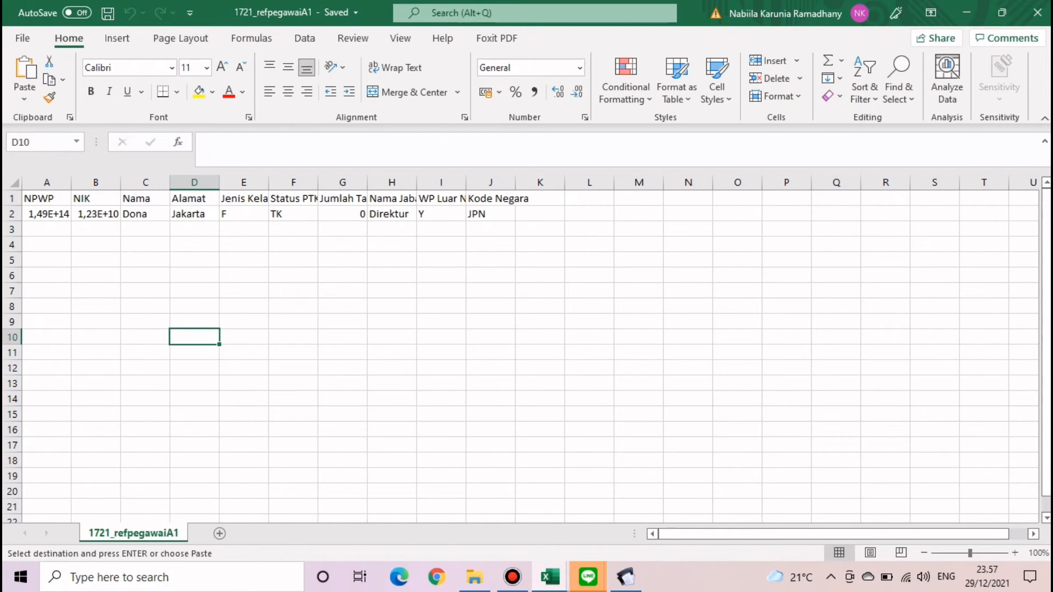
{"action": "left_click_drag", "start_coordinate": [145, 228], "coordinate": [145, 217]}
{"action": "left_click", "coordinate": [145, 215]}
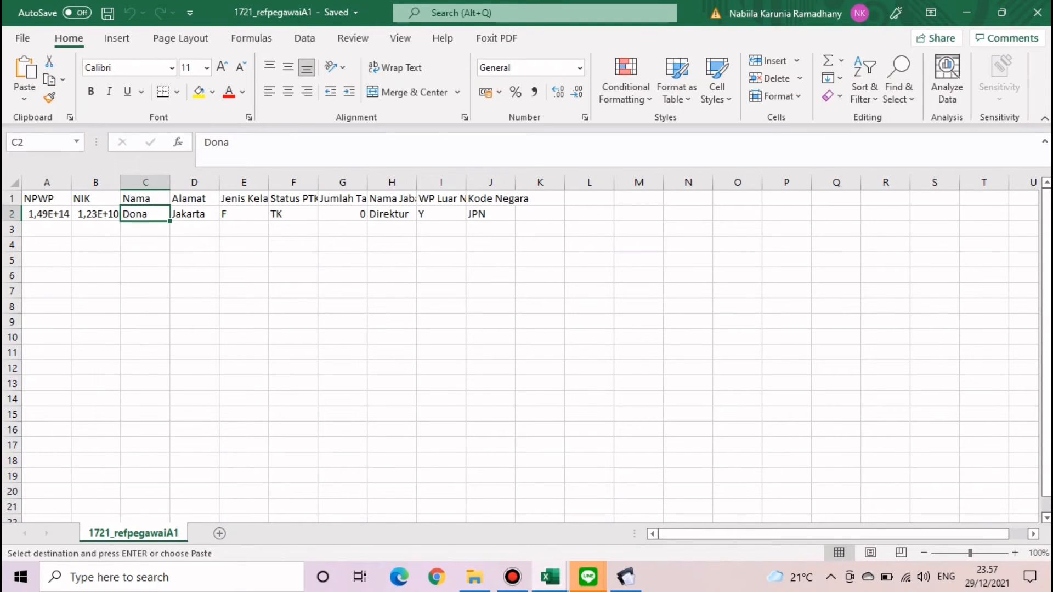
{"action": "key", "text": "ctrl+v"}
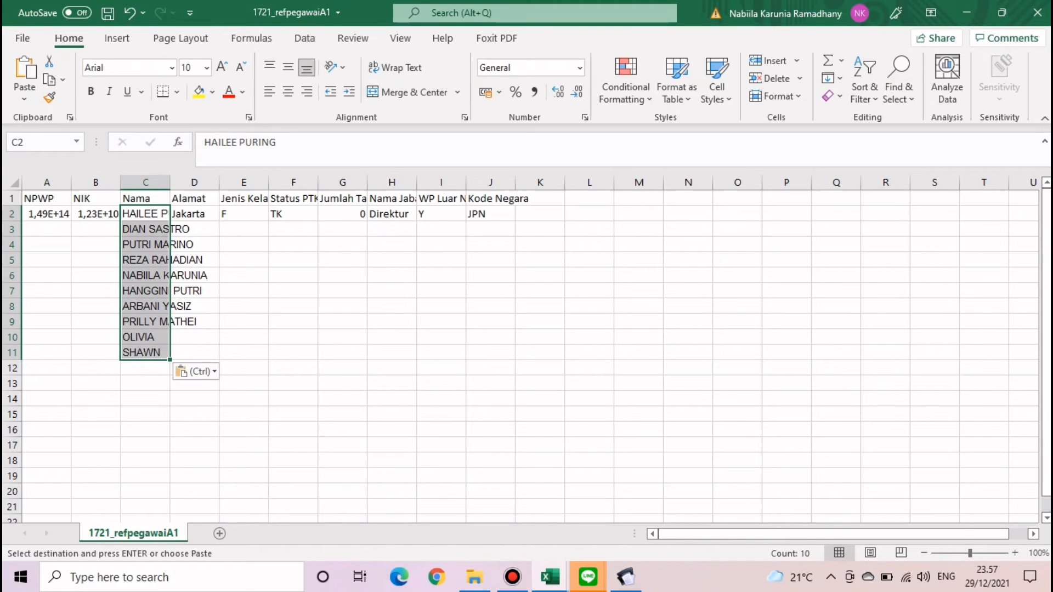
{"action": "left_click", "coordinate": [194, 306]}
{"action": "left_click_drag", "start_coordinate": [145, 214], "coordinate": [145, 353]}
{"action": "key", "text": "Delete"}
{"action": "left_click", "coordinate": [146, 214]}
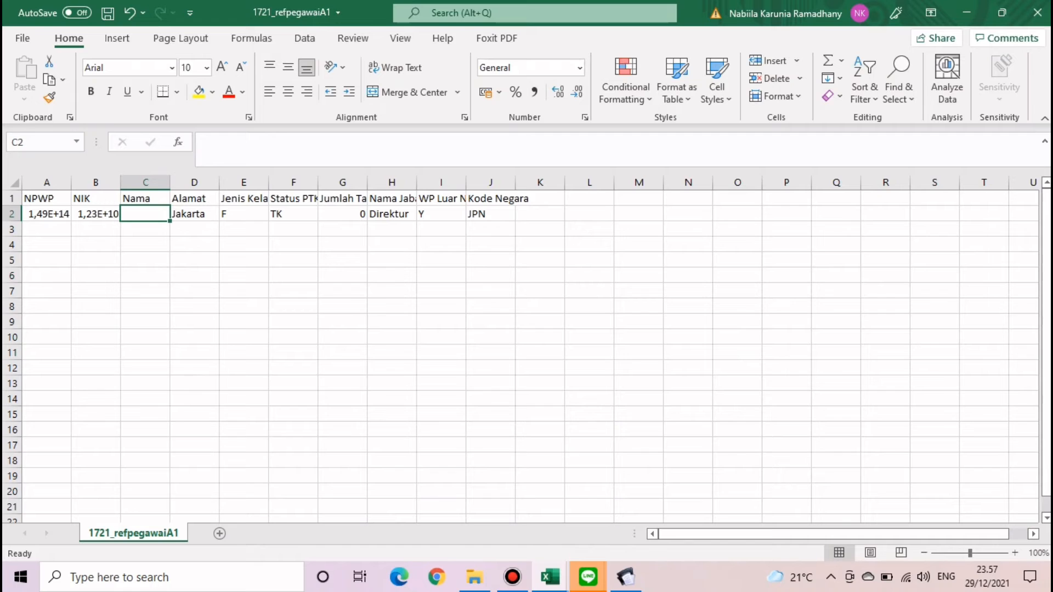
{"action": "left_click", "coordinate": [194, 291]}
- Re-copy the names, paste them as values into C2:C11, and autofit column C
{"action": "left_click", "coordinate": [549, 577]}
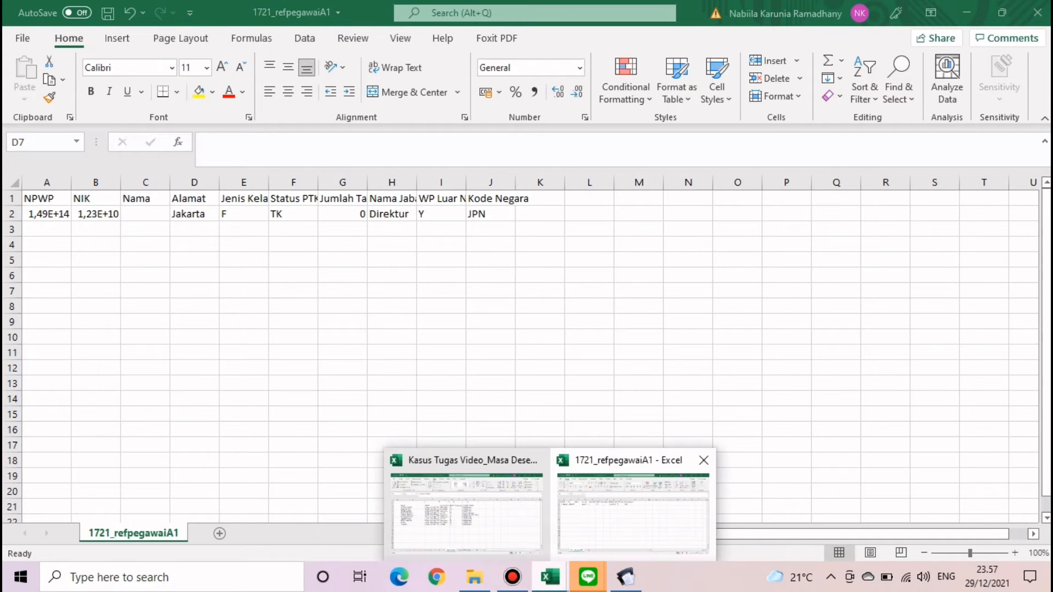
{"action": "left_click", "coordinate": [466, 510]}
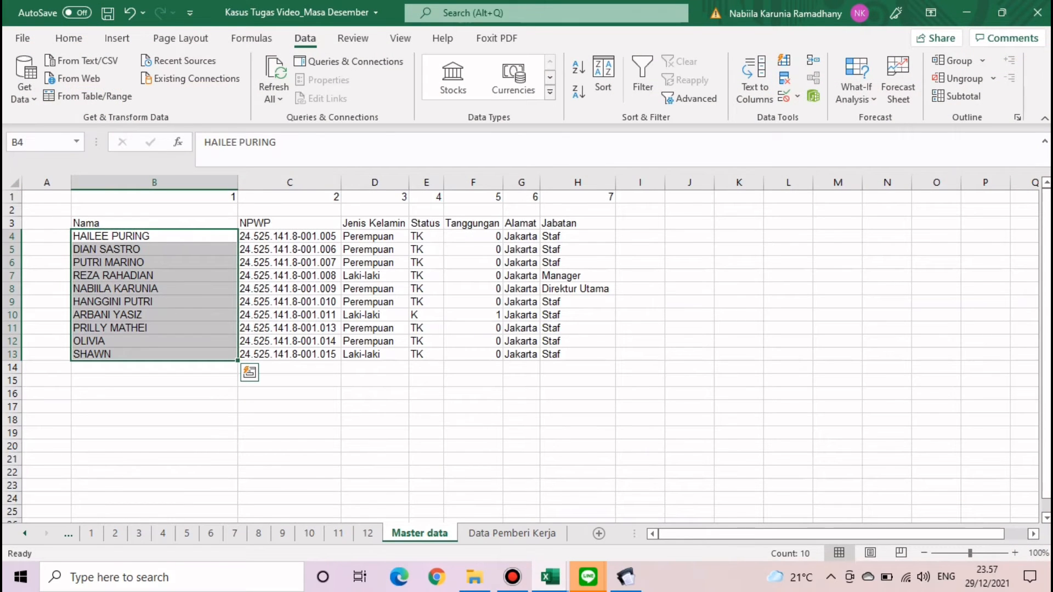
{"action": "key", "text": "ctrl+c"}
{"action": "left_click", "coordinate": [550, 577]}
{"action": "left_click", "coordinate": [632, 513]}
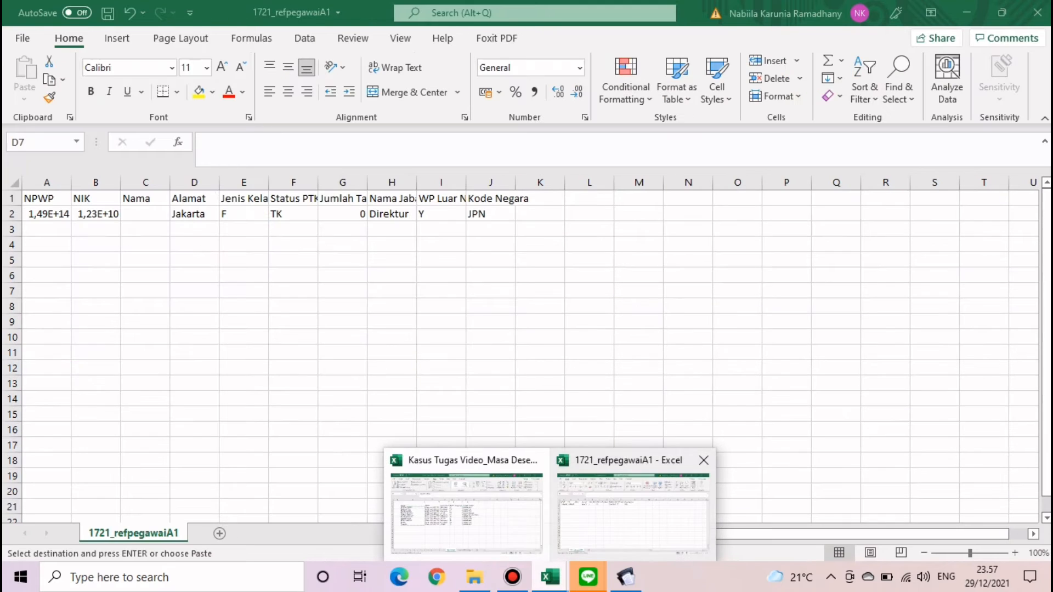
{"action": "left_click", "coordinate": [145, 214]}
{"action": "left_click", "coordinate": [24, 98]}
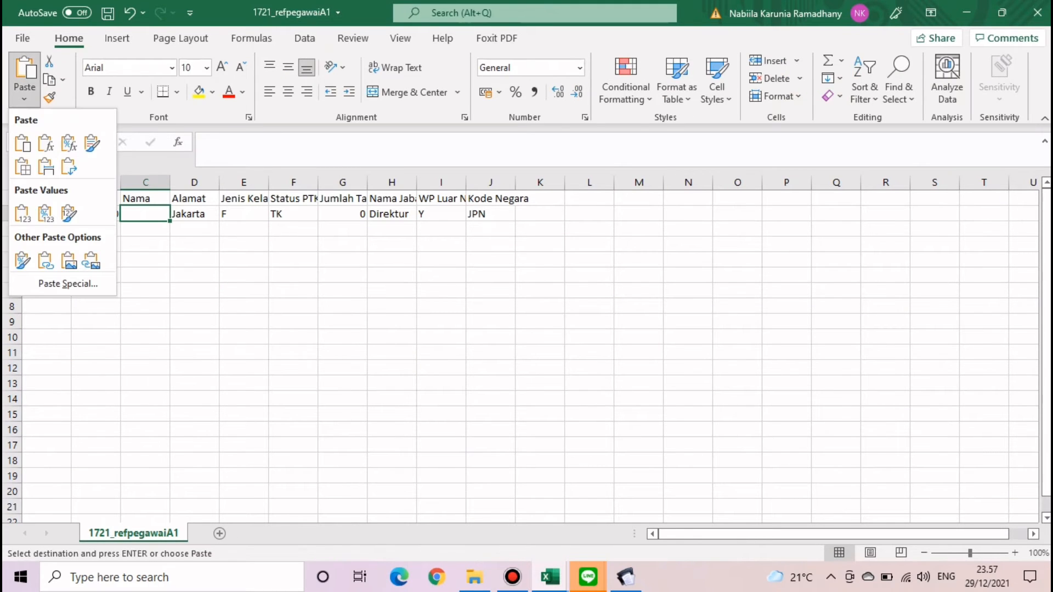
{"action": "left_click", "coordinate": [23, 214]}
{"action": "left_click", "coordinate": [194, 275]}
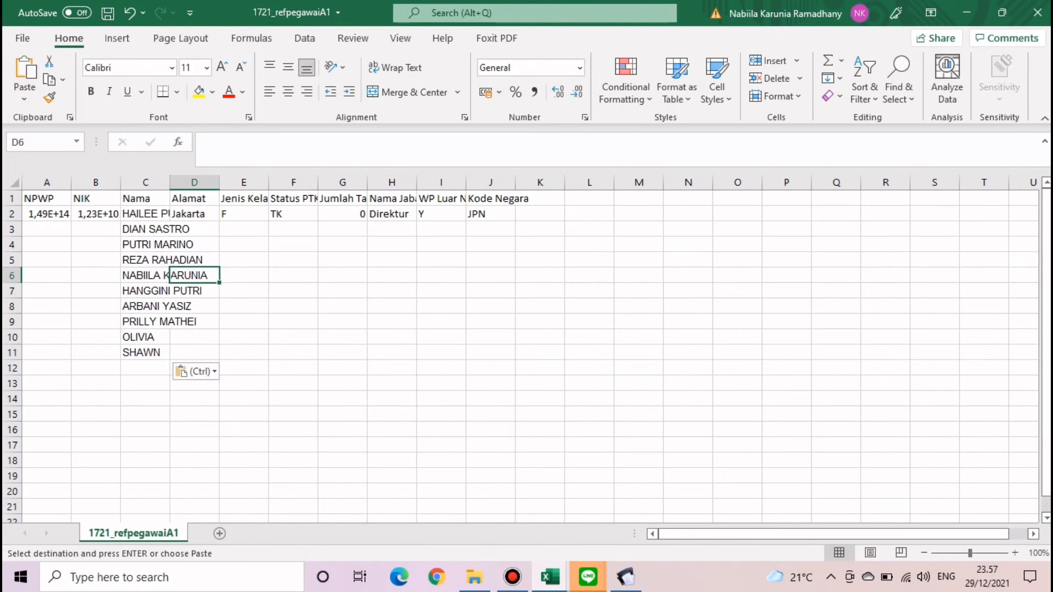
{"action": "double_click", "coordinate": [169, 182]}
{"action": "left_click", "coordinate": [240, 353]}
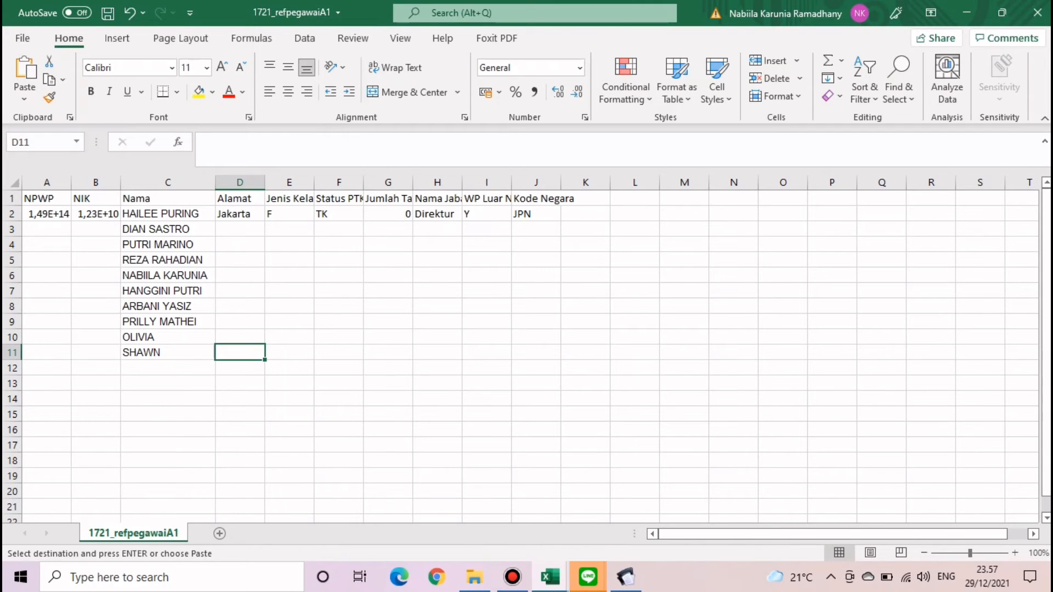
{"action": "left_click", "coordinate": [46, 213]}
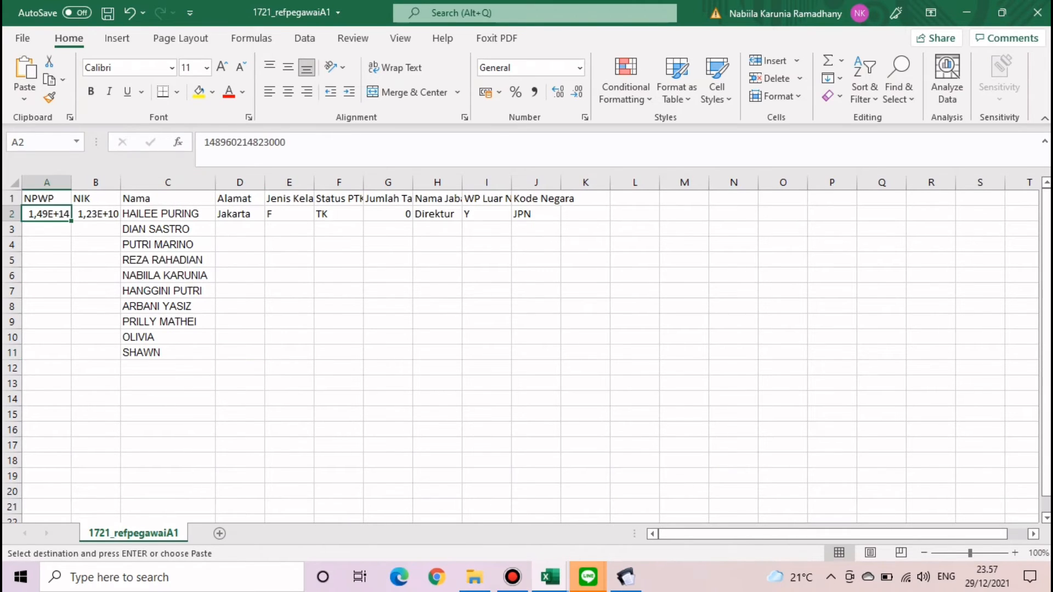
- Enter =VLOOKUP($C2;Master data B4:H13;2;0) in A2 to fetch the employee NPWP
{"action": "type", "text": "=VLO"}
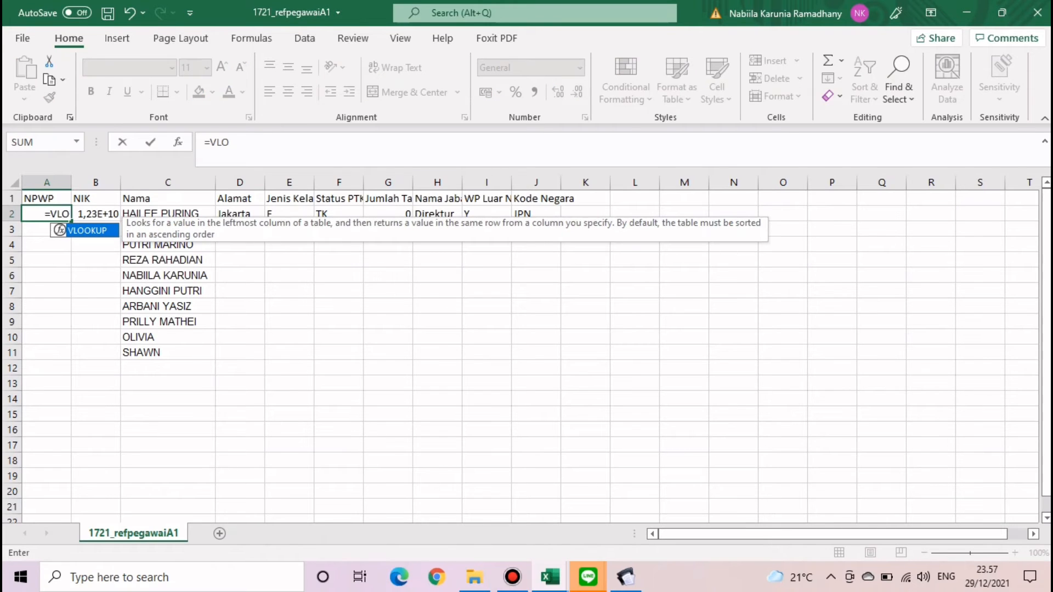
{"action": "key", "text": "Tab"}
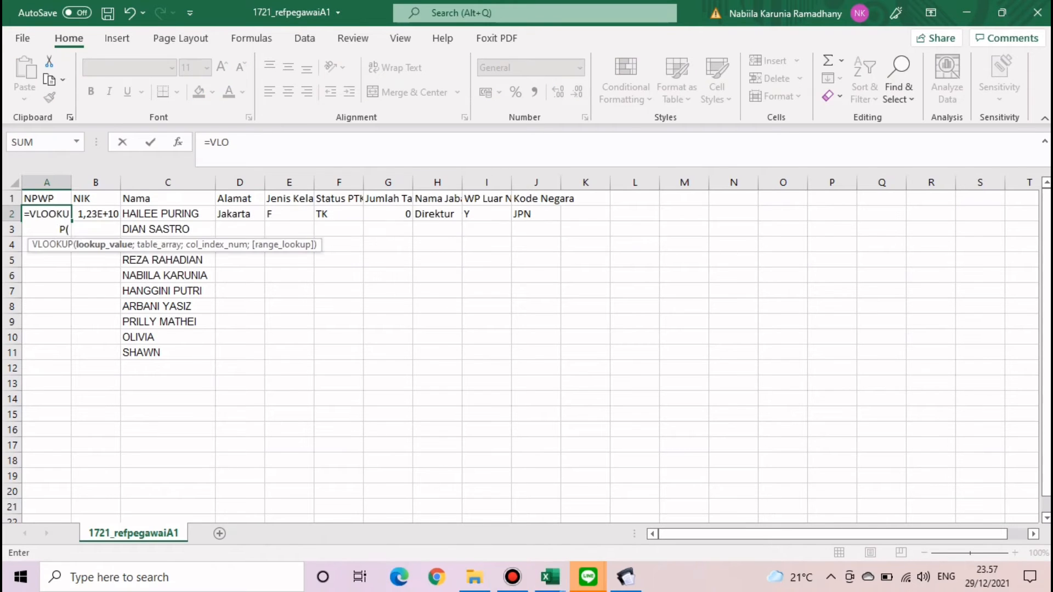
{"action": "left_click", "coordinate": [167, 214]}
{"action": "type", "text": ";"}
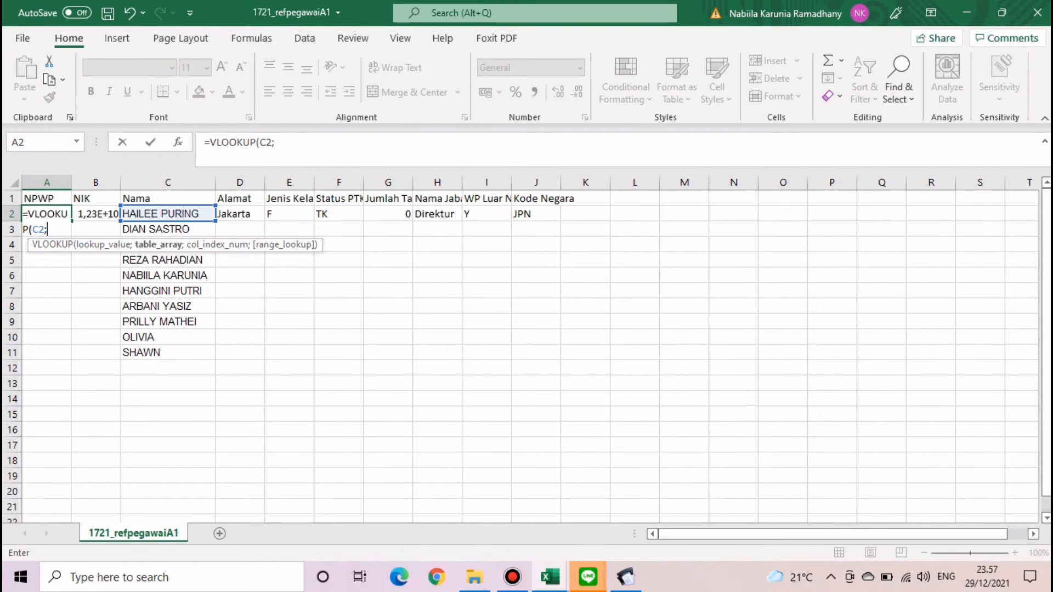
{"action": "left_click", "coordinate": [259, 142]}
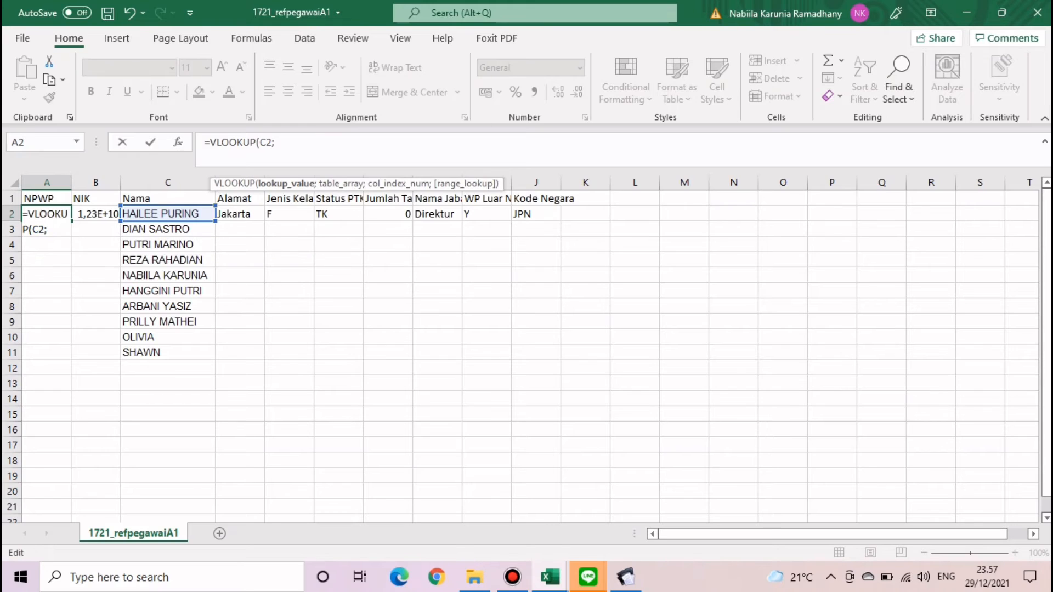
{"action": "type", "text": "$"}
{"action": "left_click", "coordinate": [281, 142]}
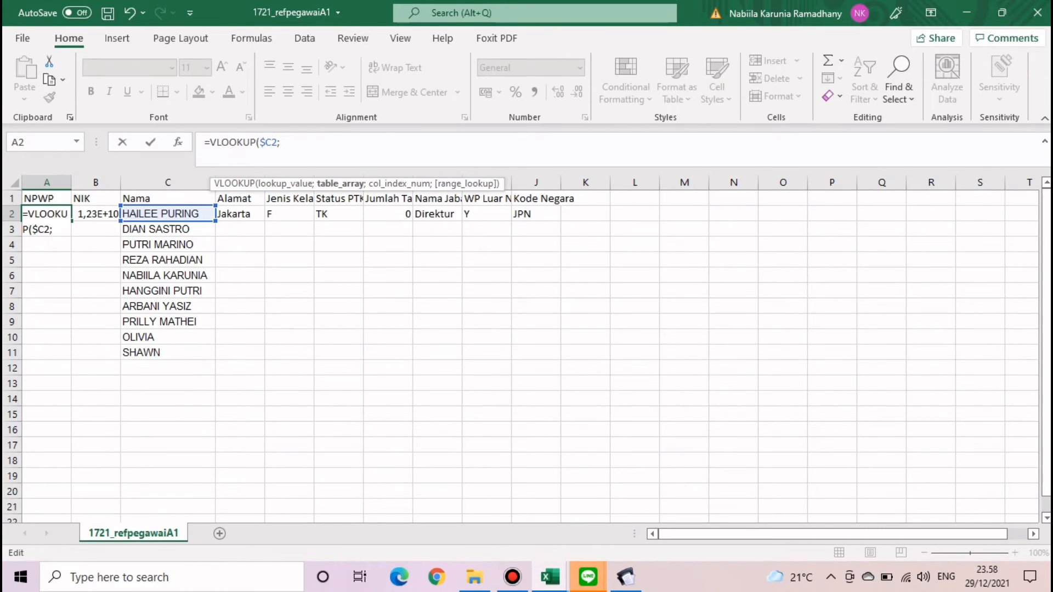
{"action": "left_click", "coordinate": [549, 577]}
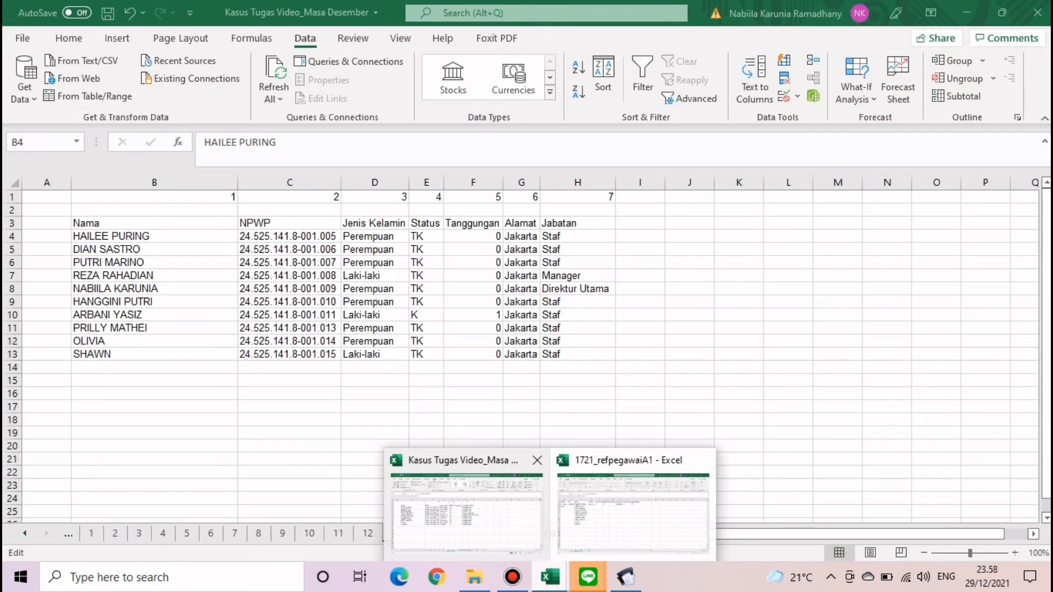
{"action": "left_click", "coordinate": [466, 513]}
{"action": "left_click_drag", "start_coordinate": [109, 236], "coordinate": [527, 342]}
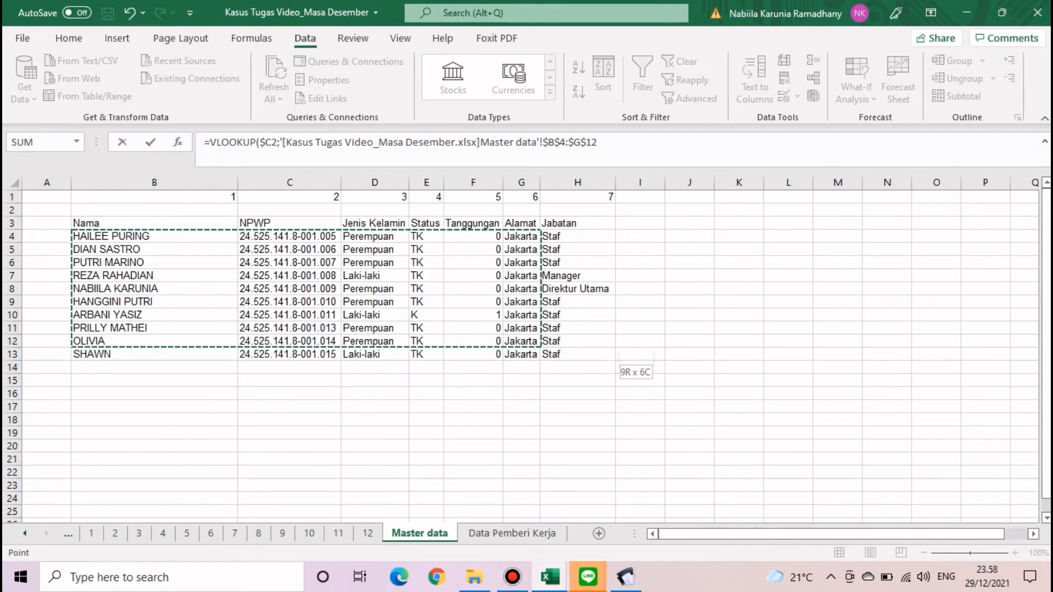
{"action": "left_click_drag", "start_coordinate": [612, 356], "coordinate": [606, 356]}
{"action": "type", "text": ";"}
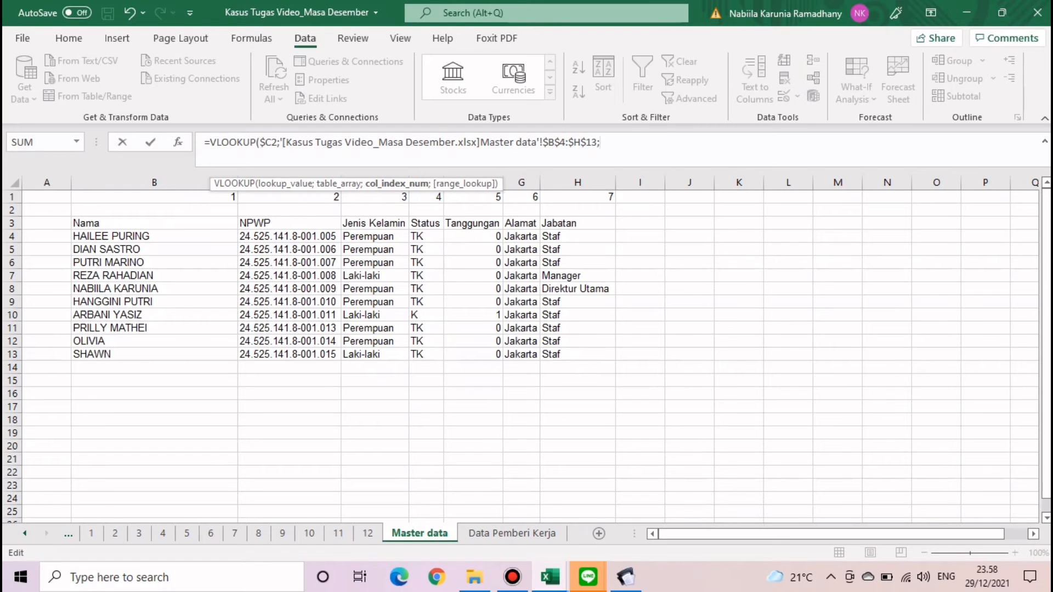
{"action": "type", "text": "2;0"}
{"action": "key", "text": "Return"}
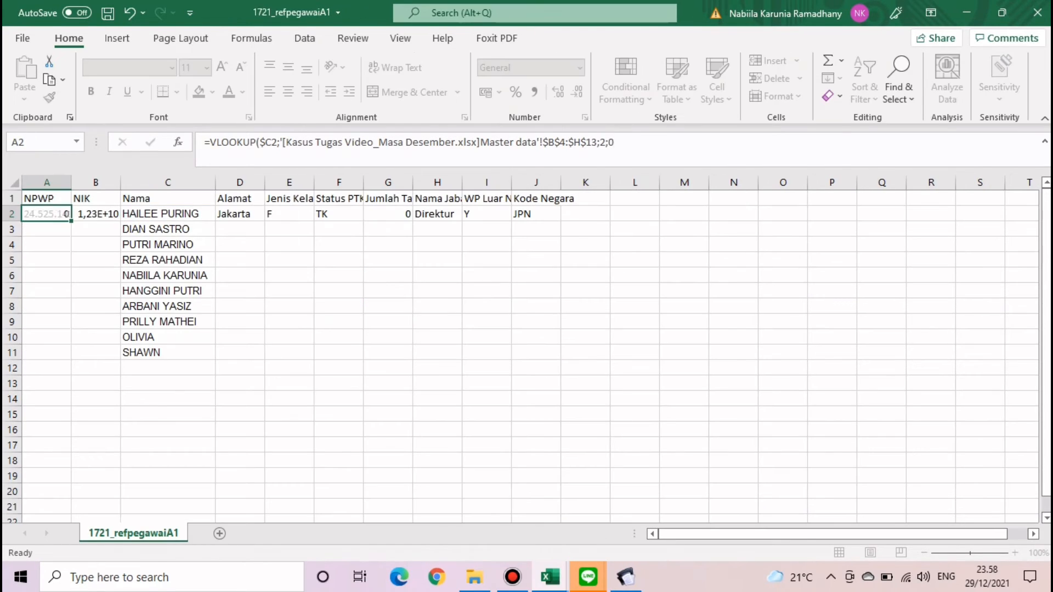
{"action": "left_click", "coordinate": [46, 213]}
{"action": "double_click", "coordinate": [72, 221]}
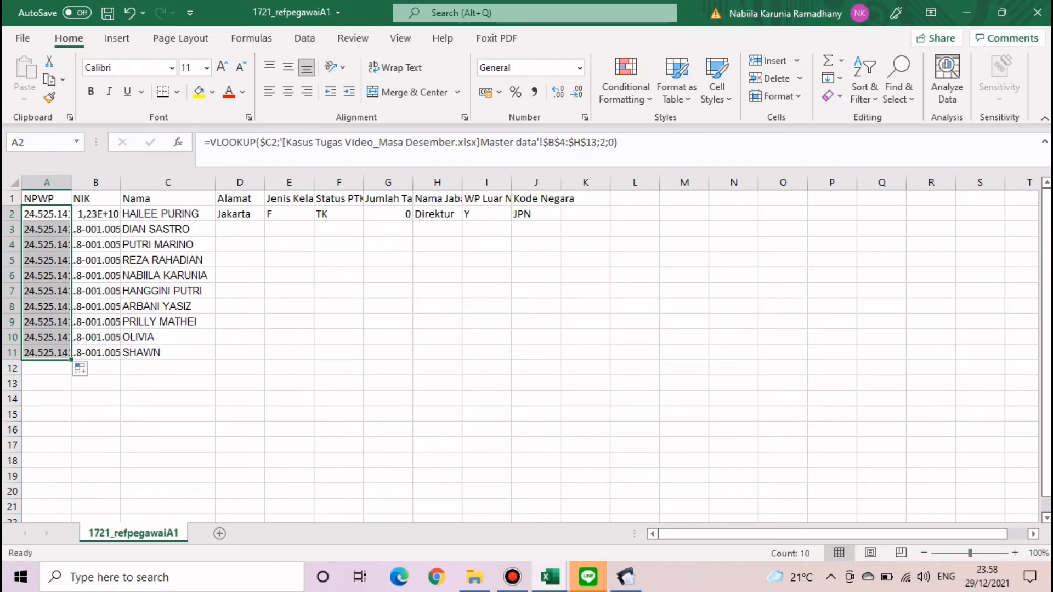
{"action": "double_click", "coordinate": [72, 183]}
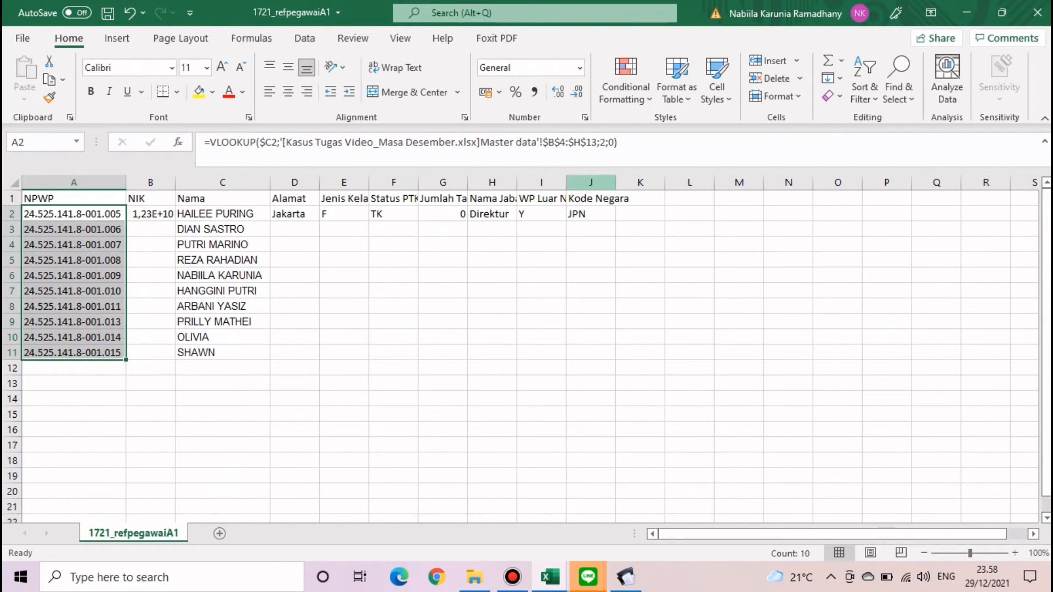
{"action": "left_click", "coordinate": [580, 67]}
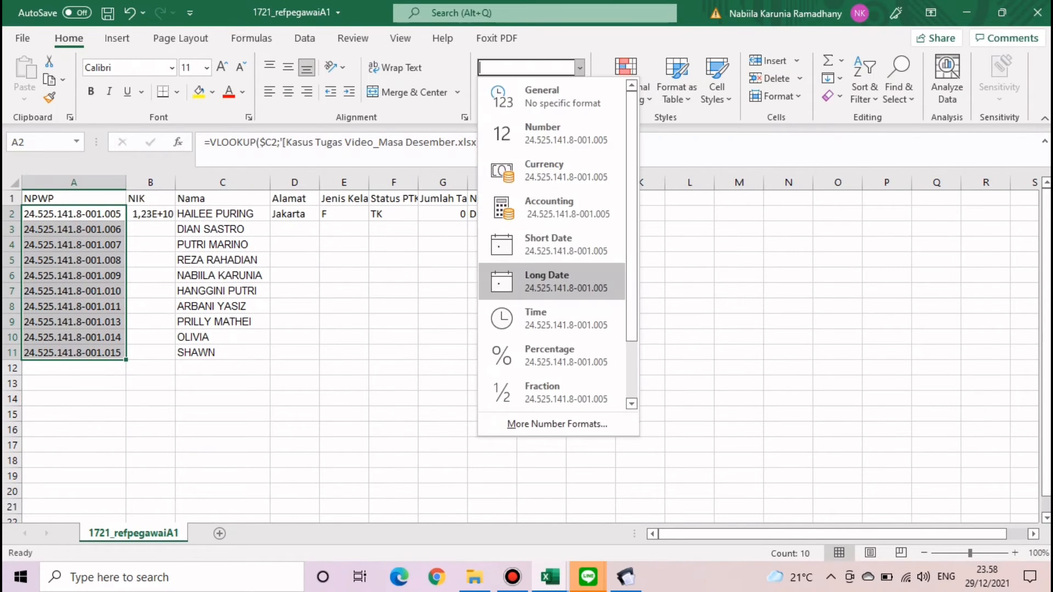
{"action": "left_click", "coordinate": [554, 424]}
{"action": "left_click", "coordinate": [325, 265]}
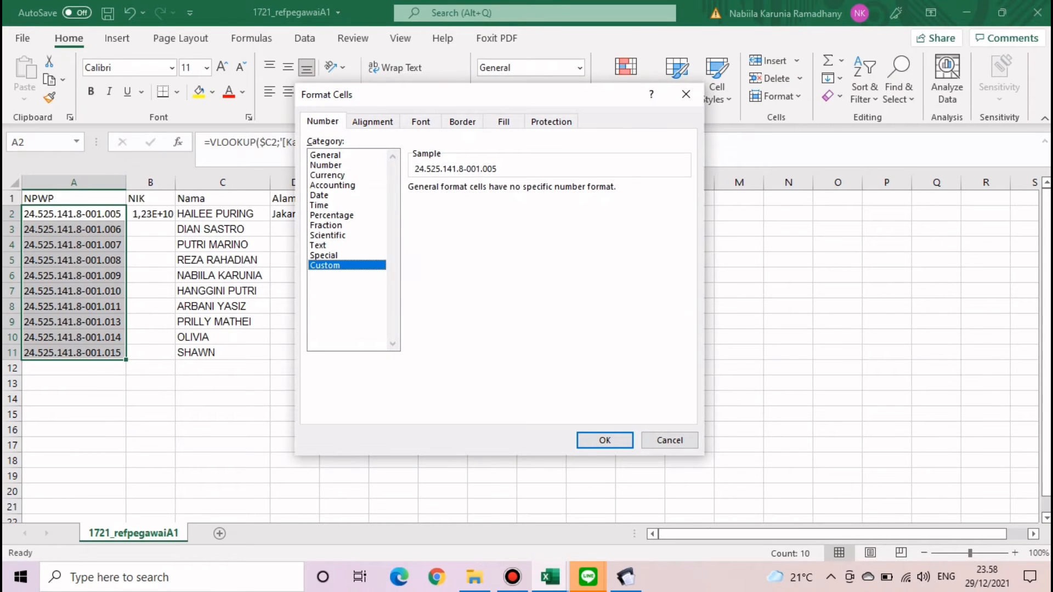
{"action": "key", "text": "Tab"}
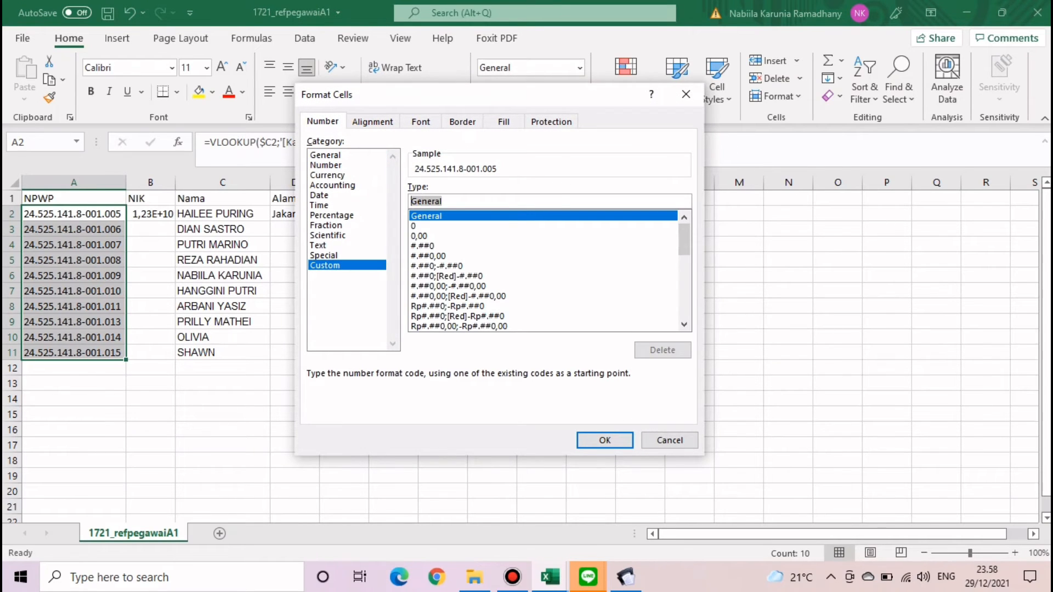
{"action": "type", "text": "0000000"}
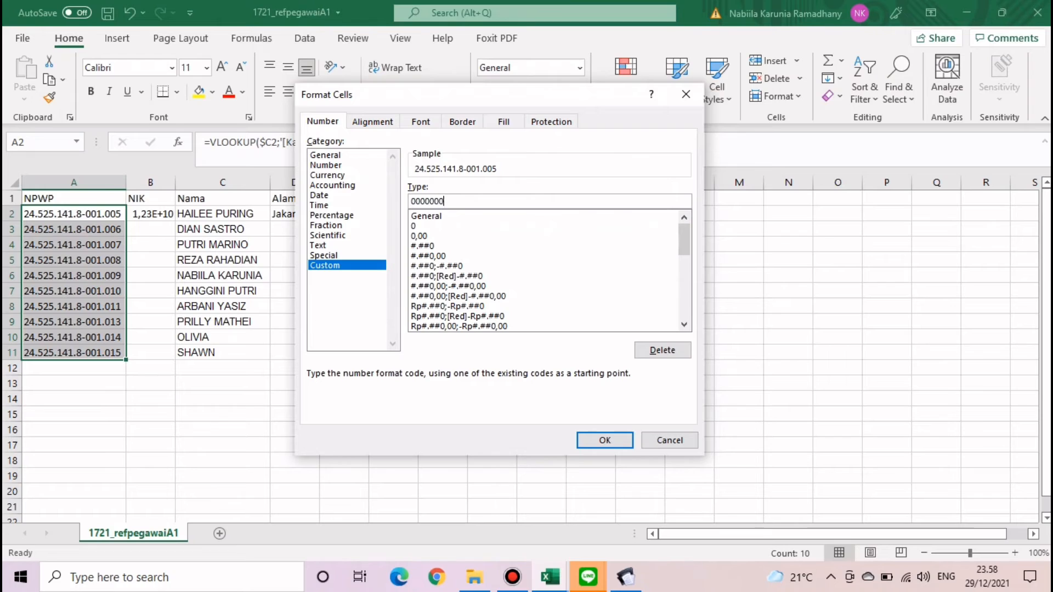
{"action": "type", "text": "00000000"}
{"action": "key", "text": "Return"}
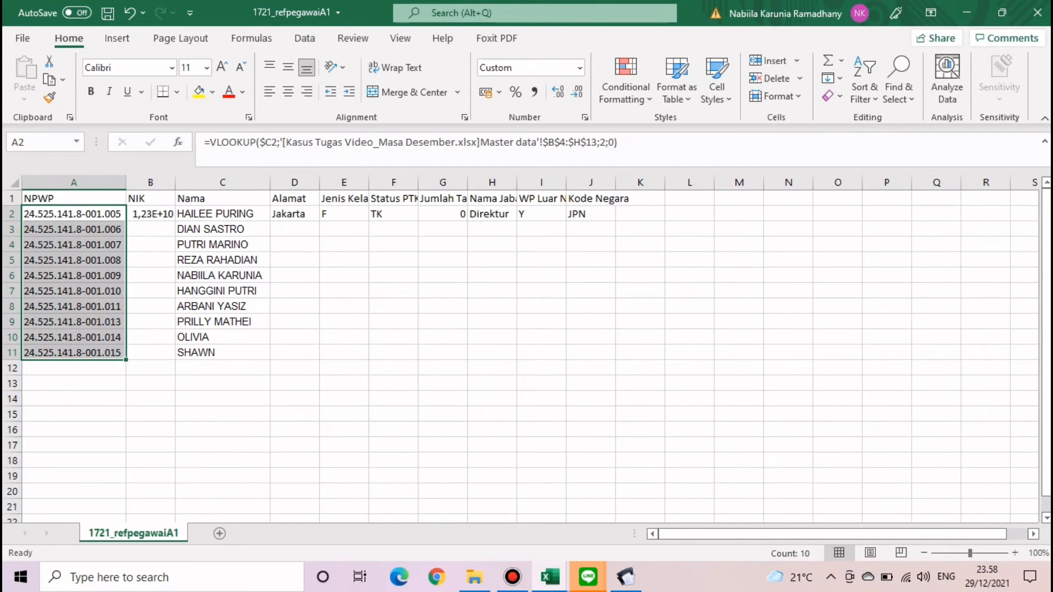
{"action": "left_click", "coordinate": [150, 229]}
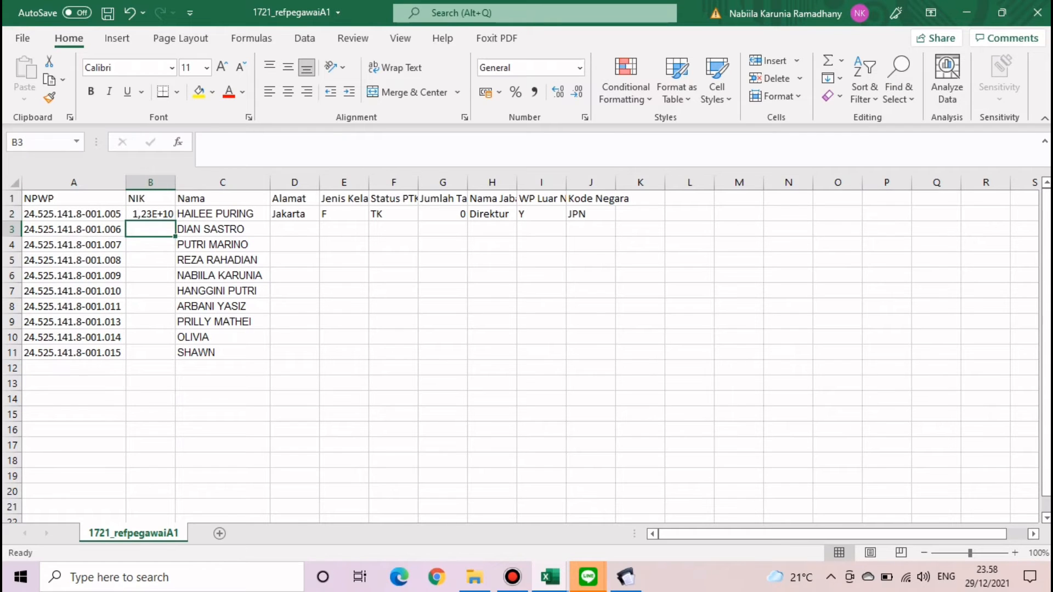
{"action": "left_click_drag", "start_coordinate": [73, 214], "coordinate": [73, 353]}
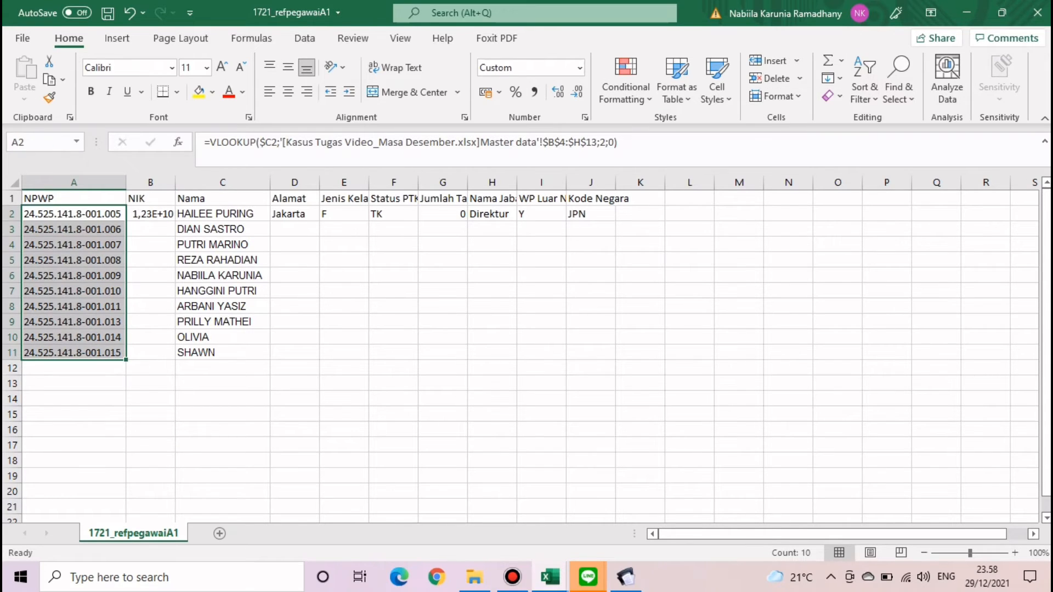
{"action": "left_click", "coordinate": [898, 88]}
- Try replacing dots in the NPWP formulas, cancel the source-workbook prompt, and undo the result
{"action": "left_click", "coordinate": [926, 139]}
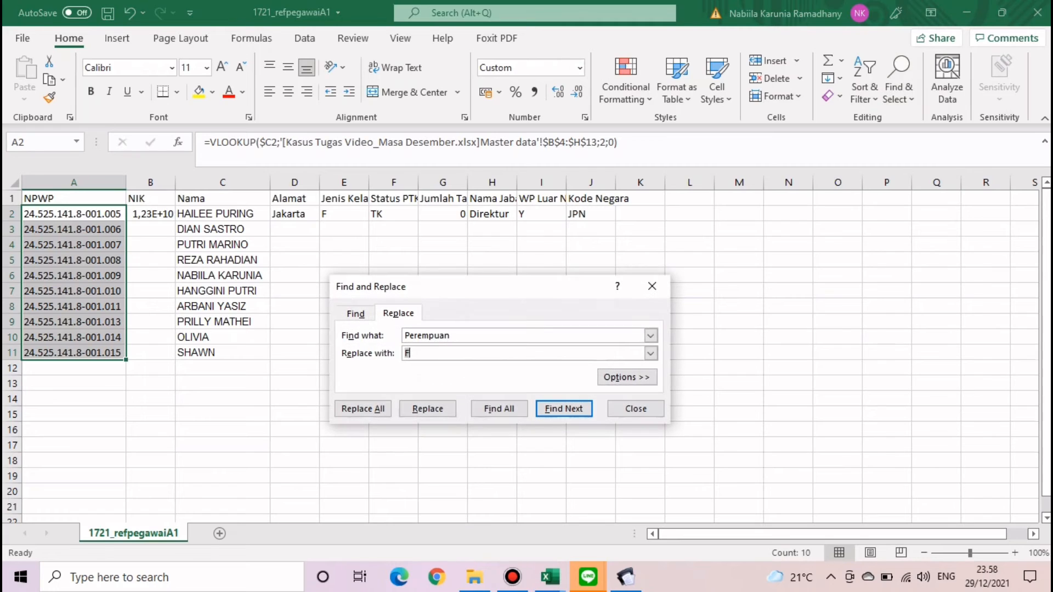
{"action": "left_click_drag", "start_coordinate": [452, 335], "coordinate": [404, 336]}
{"action": "type", "text": "."}
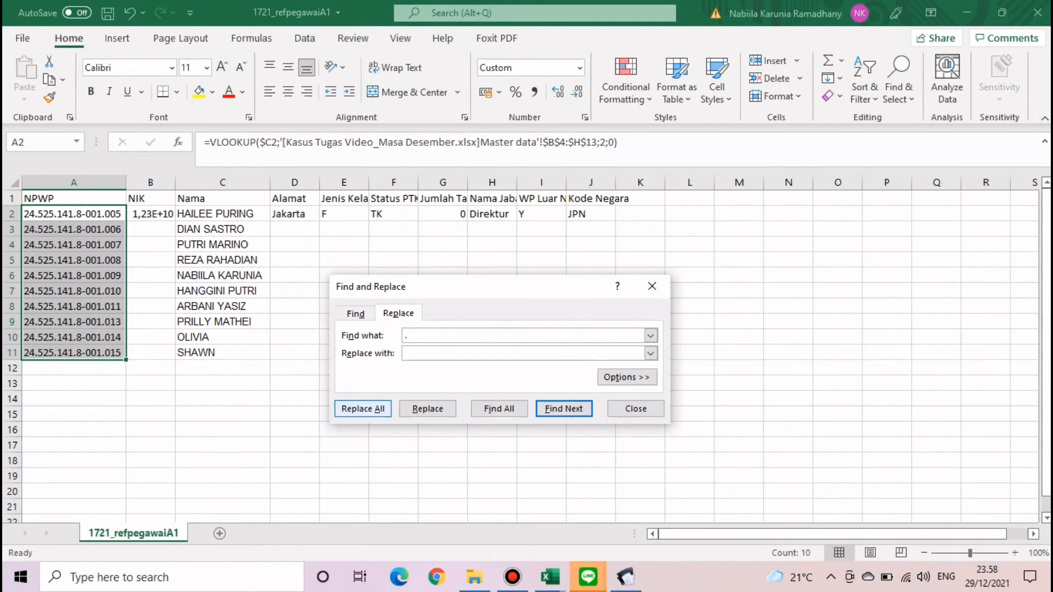
{"action": "left_click", "coordinate": [363, 409]}
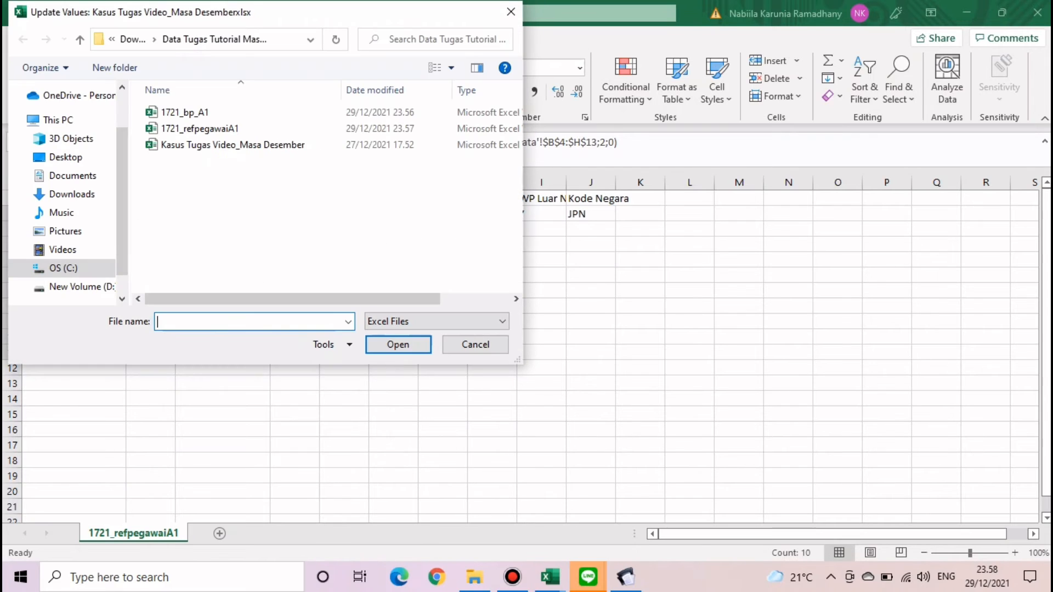
{"action": "left_click", "coordinate": [511, 12]}
{"action": "left_click", "coordinate": [652, 286]}
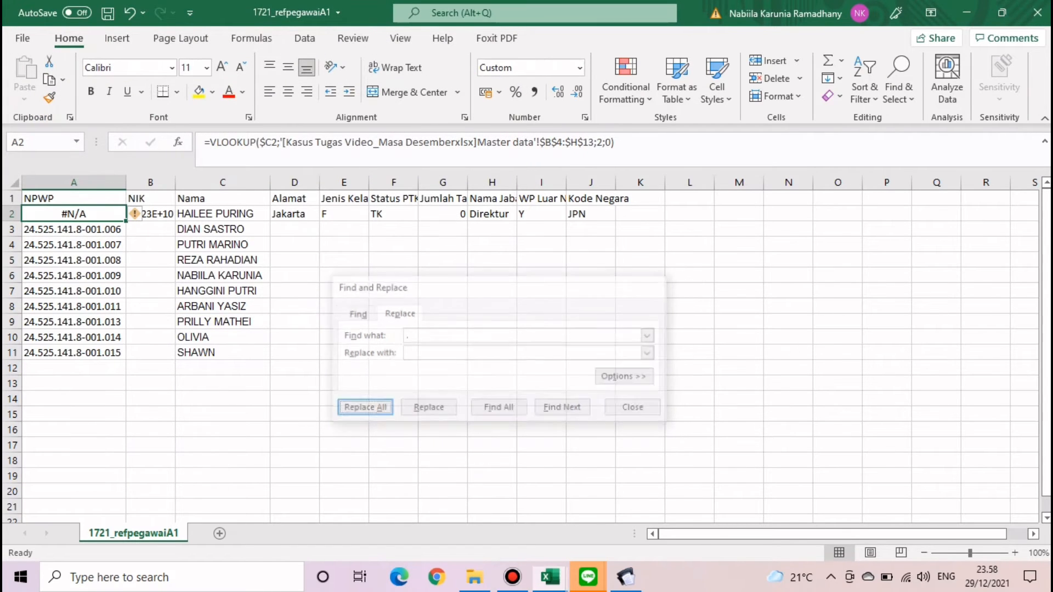
{"action": "left_click", "coordinate": [130, 12]}
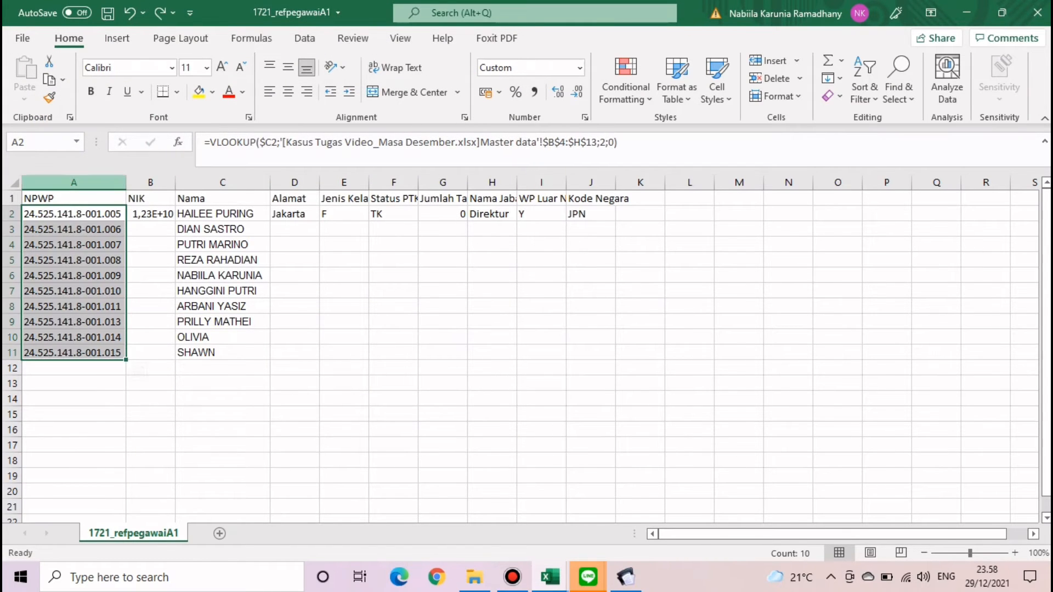
- Convert column A to plain values by copying it and pasting values in place
{"action": "left_click", "coordinate": [74, 182]}
{"action": "key", "text": "ctrl+c"}
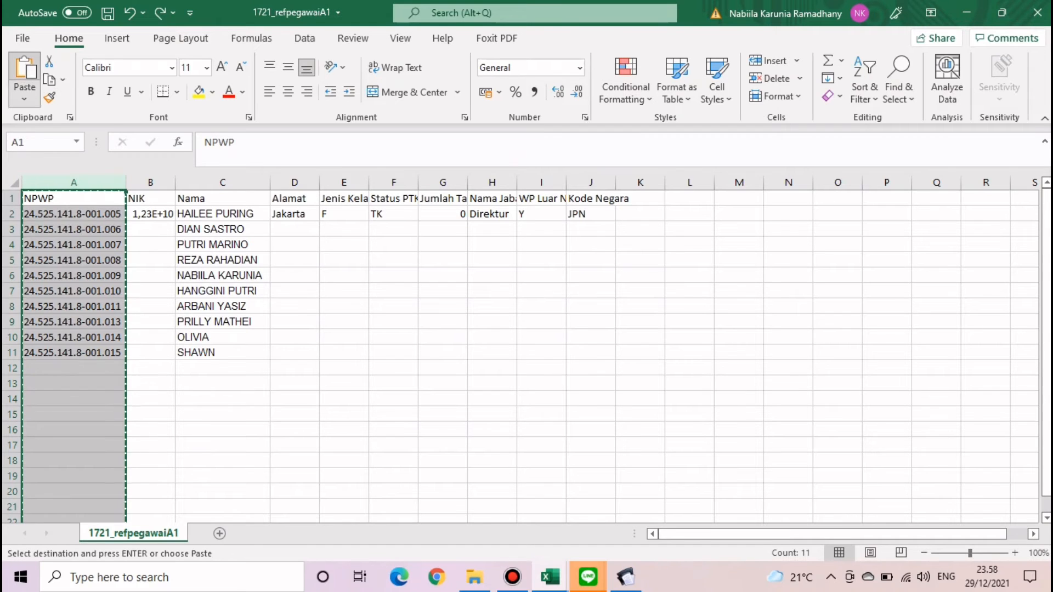
{"action": "left_click", "coordinate": [24, 99]}
{"action": "left_click", "coordinate": [22, 215]}
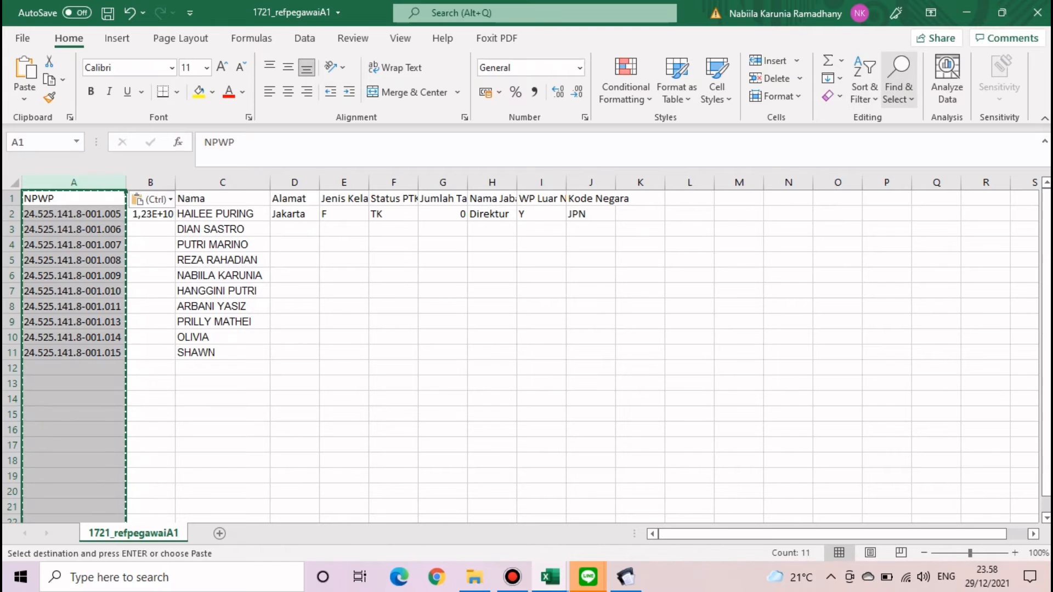
- Replace all dots (40) and all dashes (10) in the NPWP values with nothing
{"action": "left_click", "coordinate": [898, 92]}
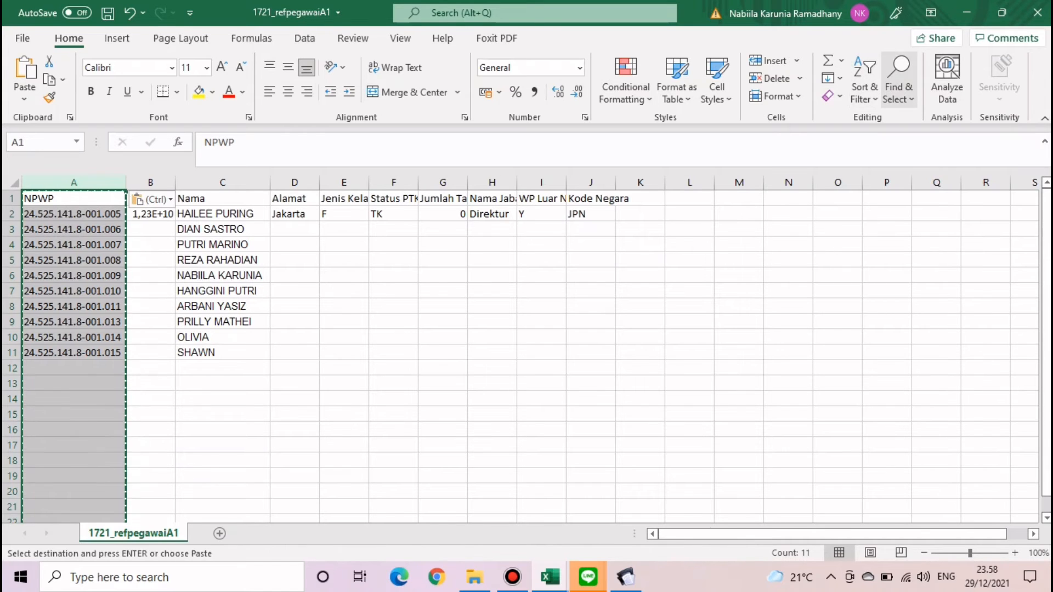
{"action": "left_click", "coordinate": [929, 141]}
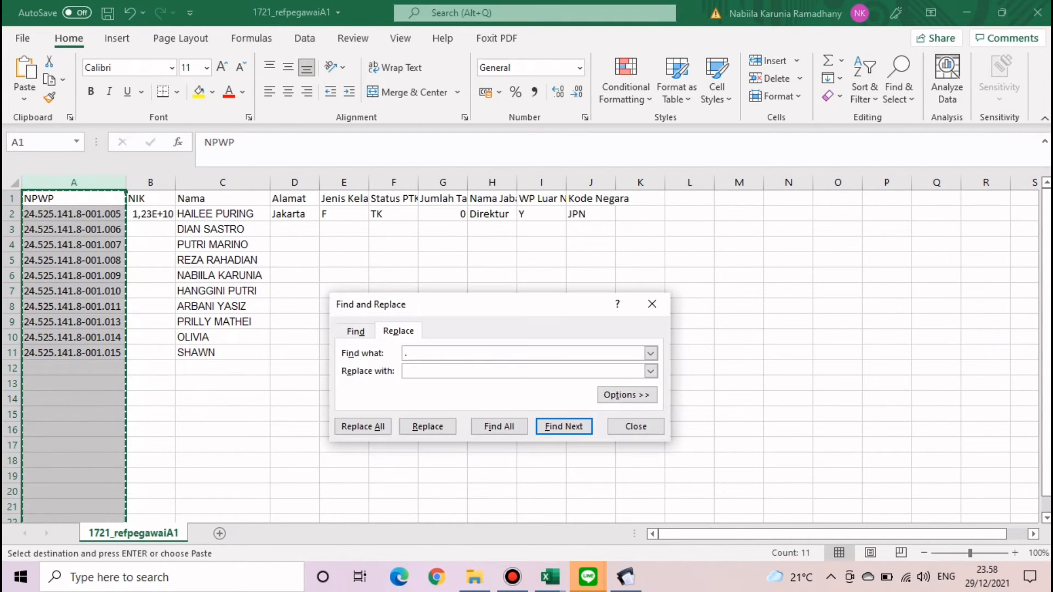
{"action": "left_click", "coordinate": [362, 426]}
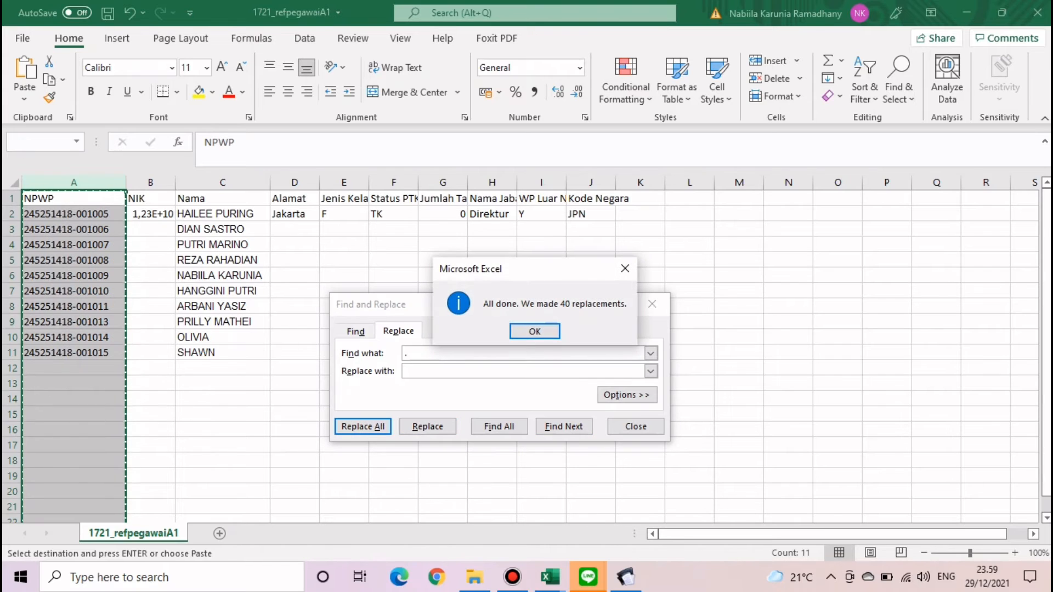
{"action": "key", "text": "Return"}
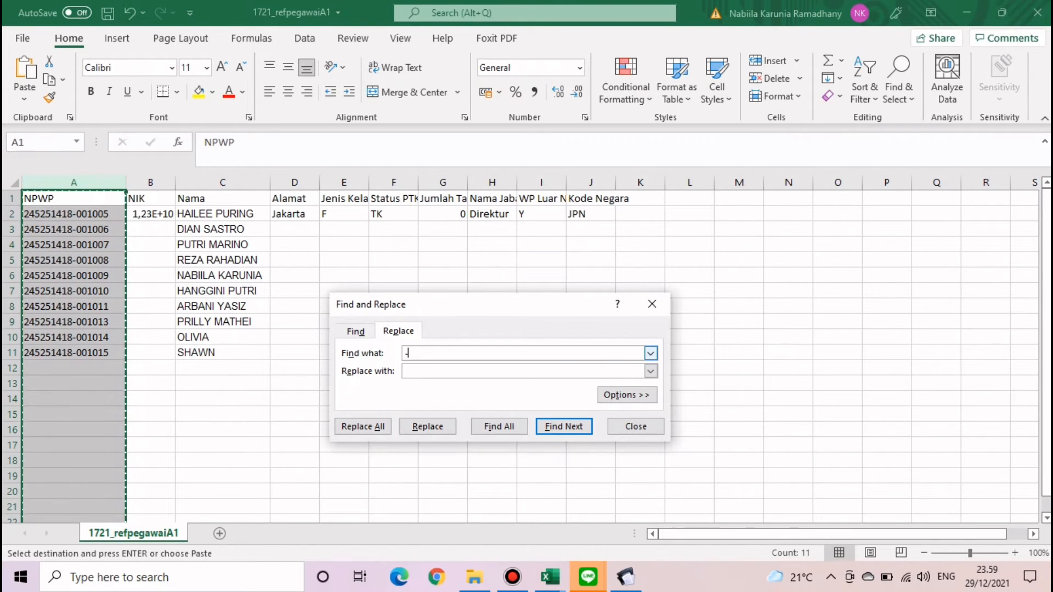
{"action": "left_click", "coordinate": [362, 427]}
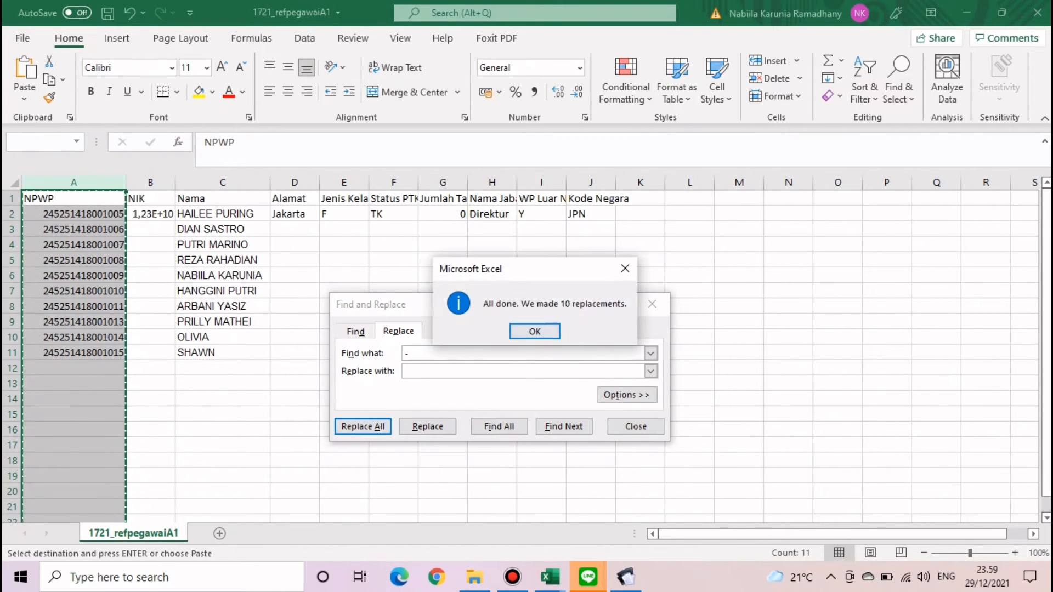
{"action": "key", "text": "Return"}
{"action": "key", "text": "Escape"}
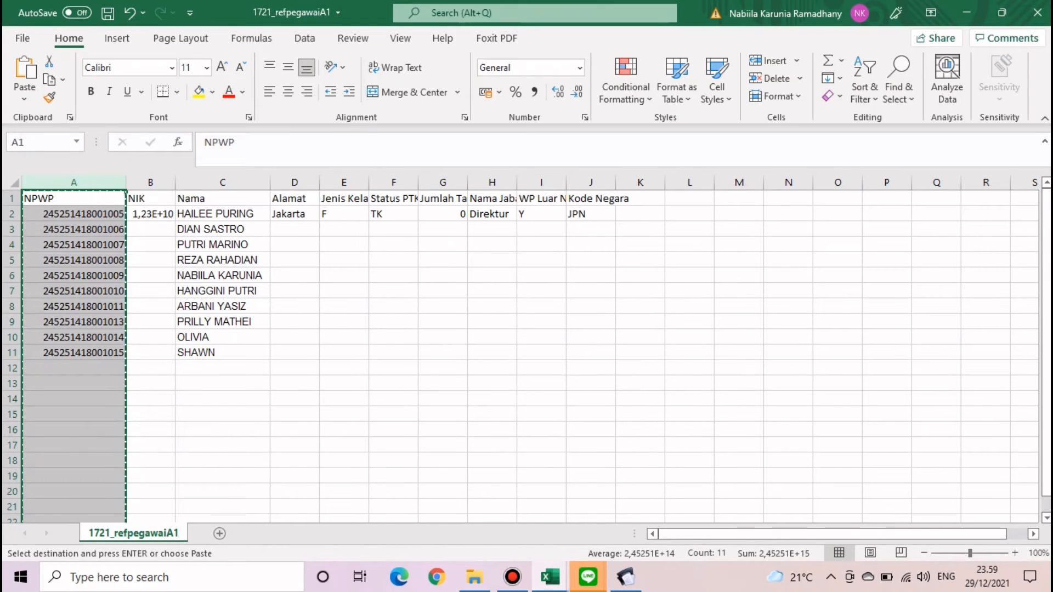
{"action": "double_click", "coordinate": [241, 290]}
- Fill the NIK column B2:B11 with 0
{"action": "left_click", "coordinate": [150, 214]}
{"action": "type", "text": "0"}
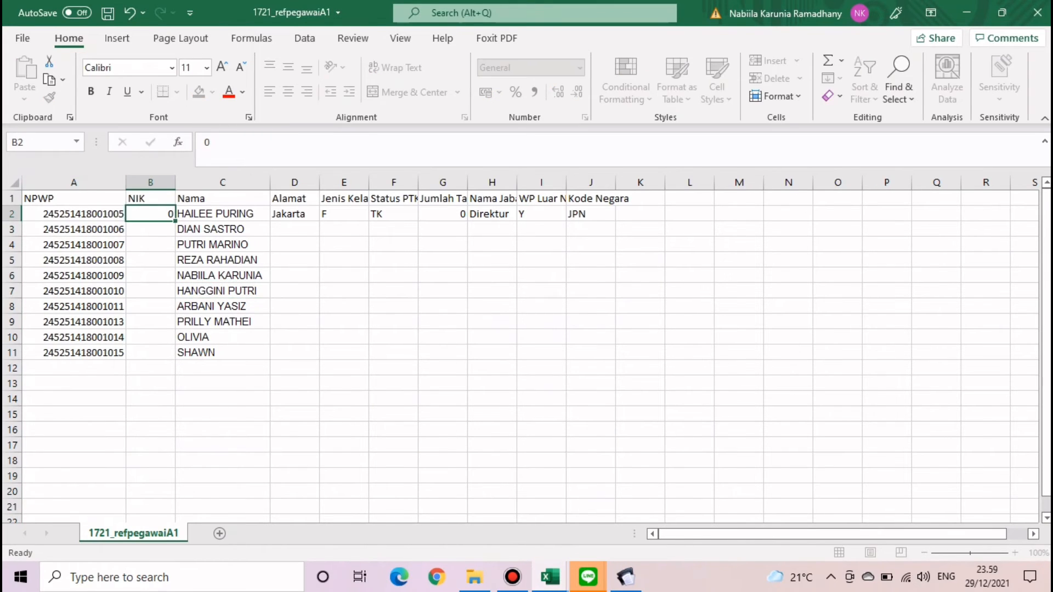
{"action": "key", "text": "Return"}
{"action": "left_click", "coordinate": [151, 214]}
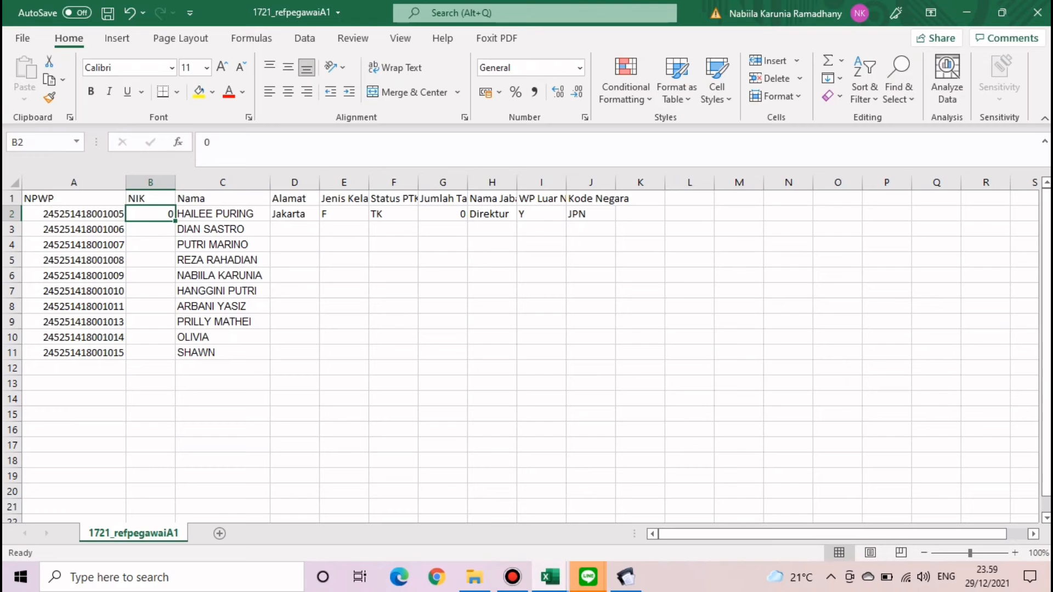
{"action": "double_click", "coordinate": [175, 222]}
{"action": "left_click", "coordinate": [295, 245]}
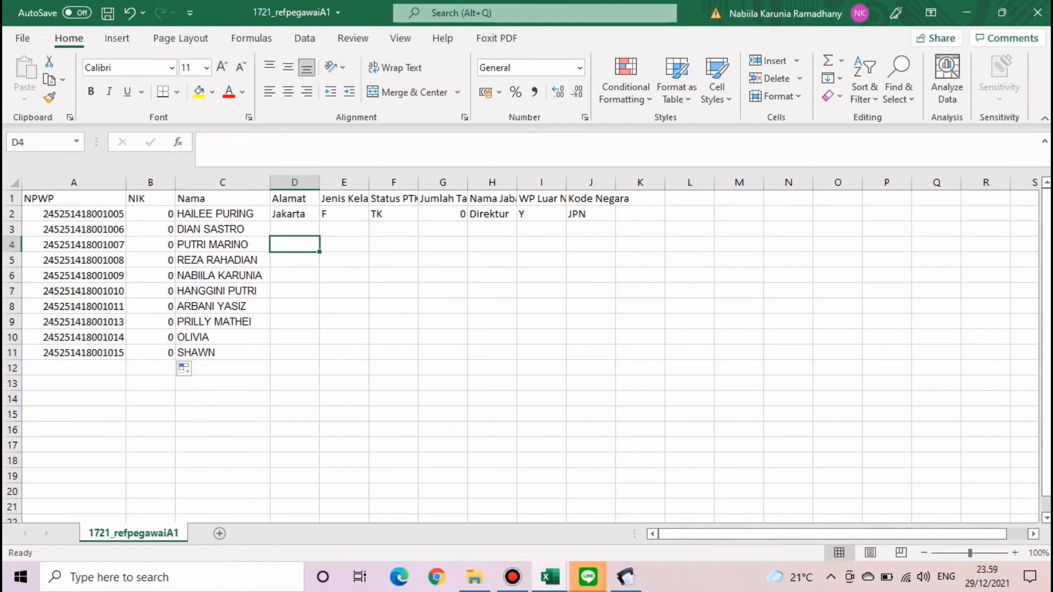
{"action": "left_click", "coordinate": [74, 213]}
- Enter a VLOOKUP in D2 returning column 6 of the Master data table for the C2 name
{"action": "left_click", "coordinate": [295, 214]}
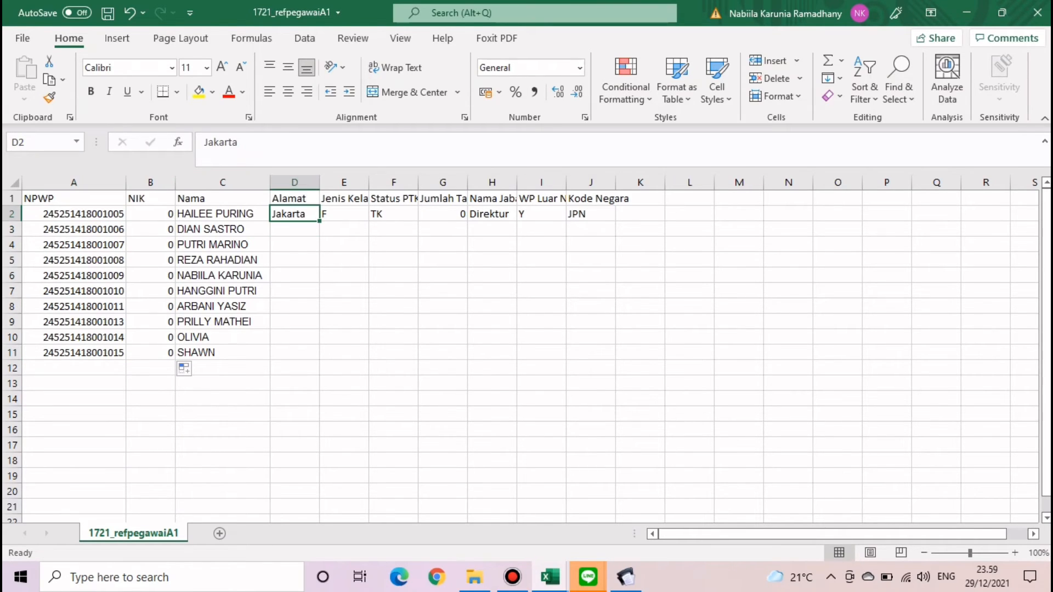
{"action": "type", "text": "=VL"}
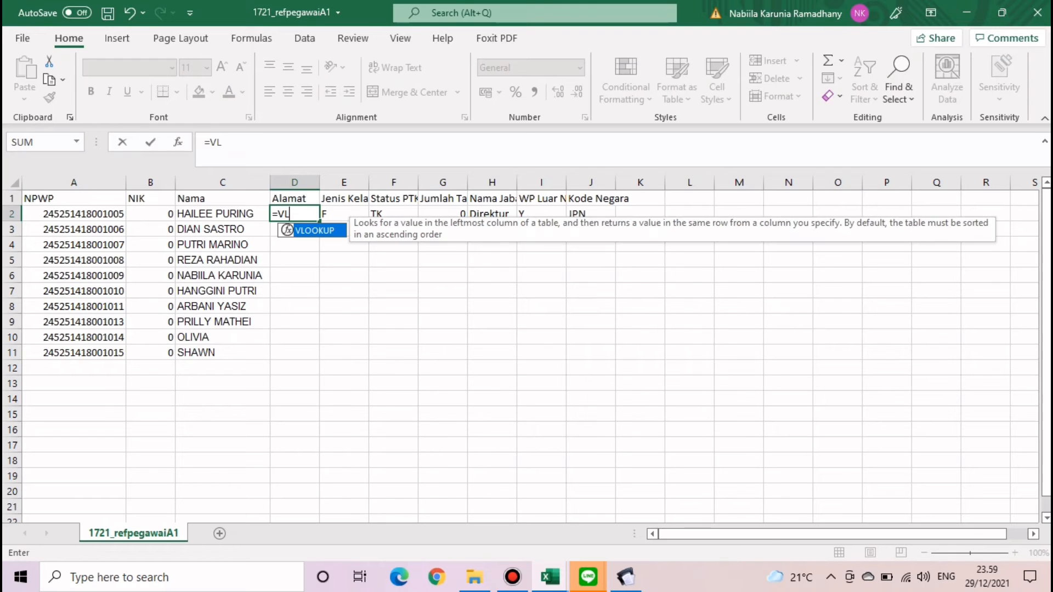
{"action": "double_click", "coordinate": [315, 231]}
{"action": "left_click", "coordinate": [222, 214]}
{"action": "type", "text": ";"}
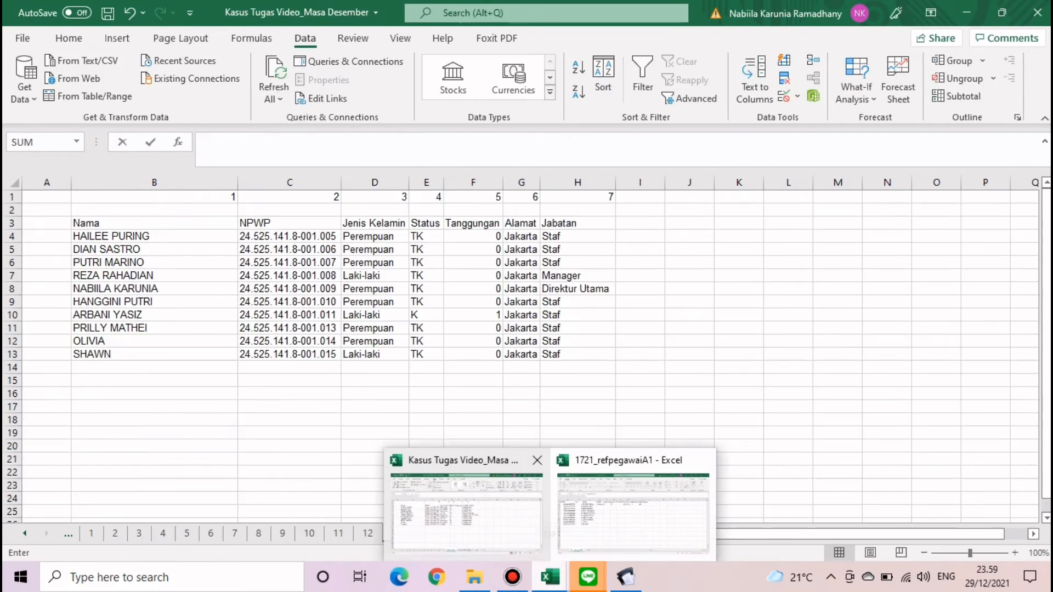
{"action": "left_click", "coordinate": [466, 510]}
{"action": "left_click_drag", "start_coordinate": [117, 223], "coordinate": [613, 359]}
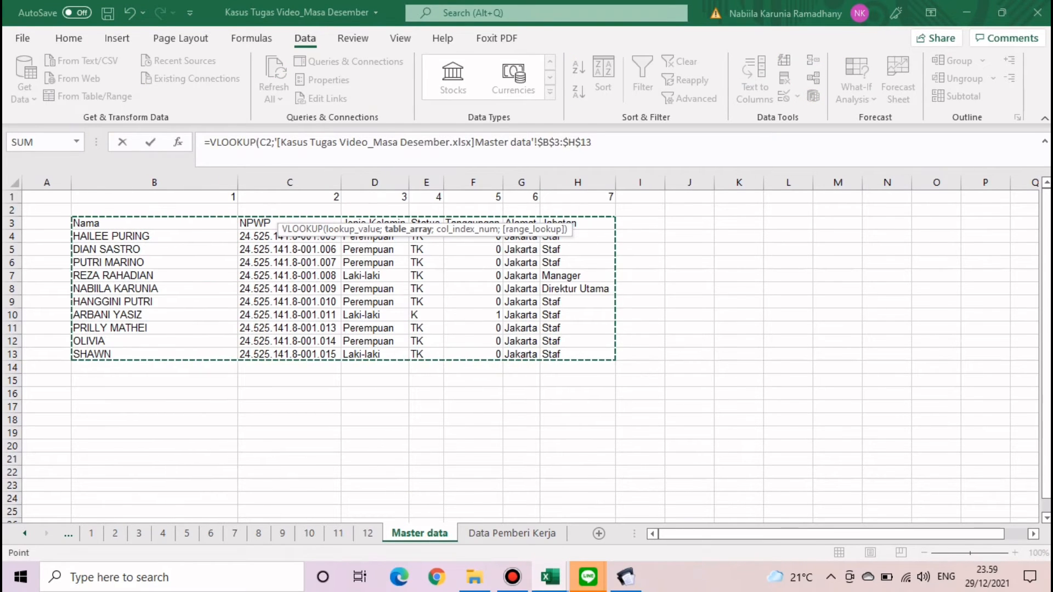
{"action": "type", "text": ";"}
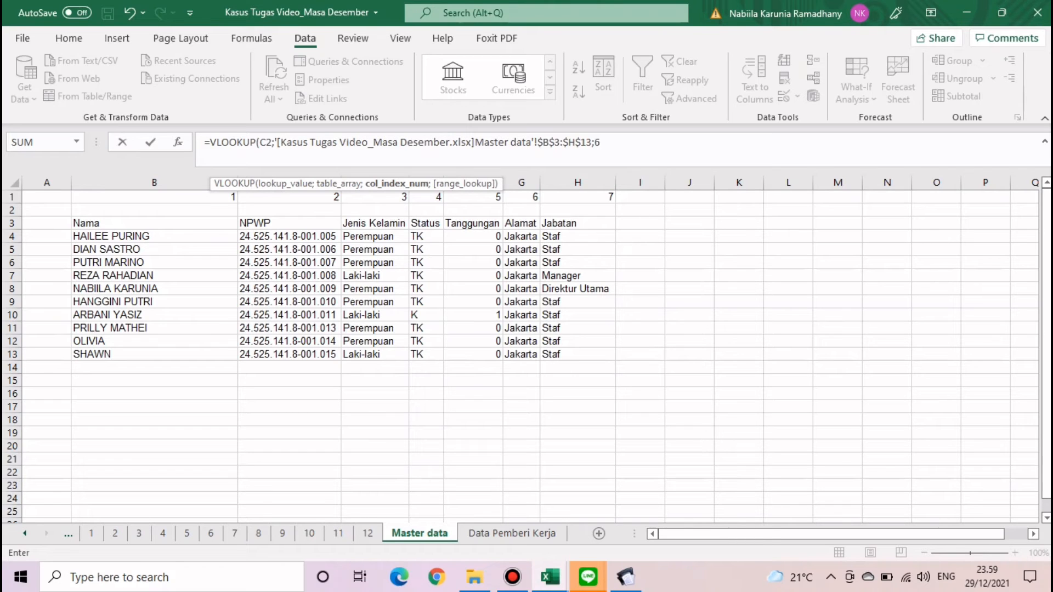
{"action": "type", "text": "6;0"}
{"action": "key", "text": "Return"}
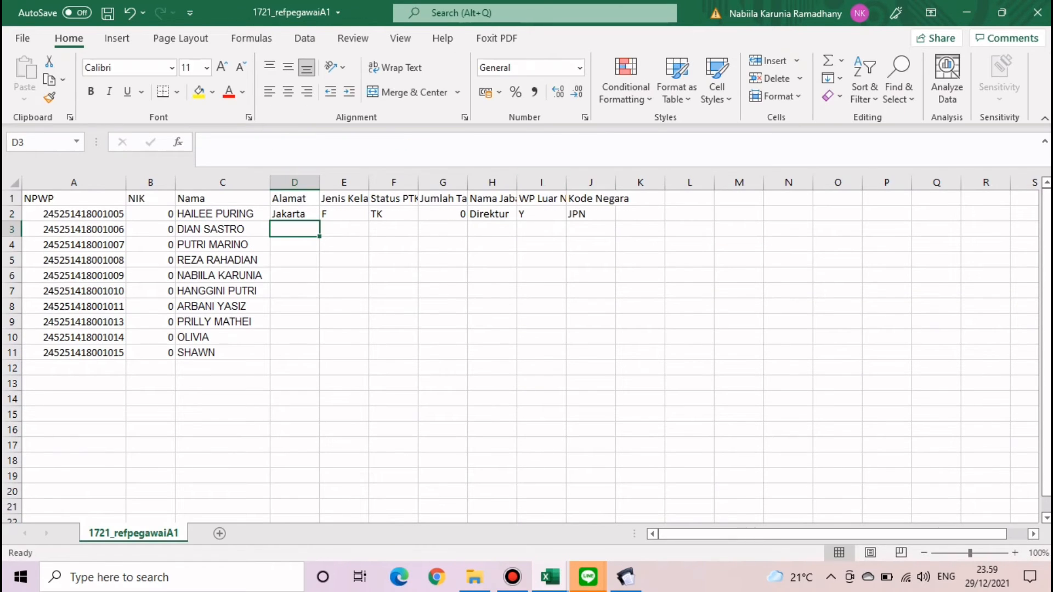
- Fill the address formula down D2:D11, undo the failed copy across, and lock the lookup to $C2
{"action": "left_click", "coordinate": [294, 214]}
{"action": "double_click", "coordinate": [319, 221]}
{"action": "left_click", "coordinate": [294, 214]}
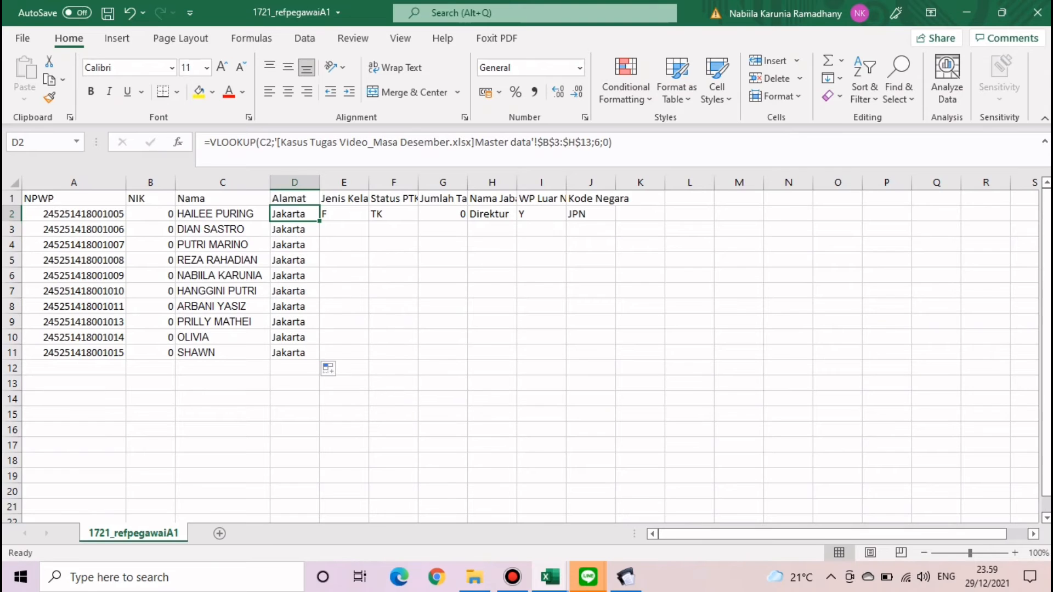
{"action": "left_click_drag", "start_coordinate": [320, 221], "coordinate": [497, 219]}
{"action": "left_click", "coordinate": [541, 214]}
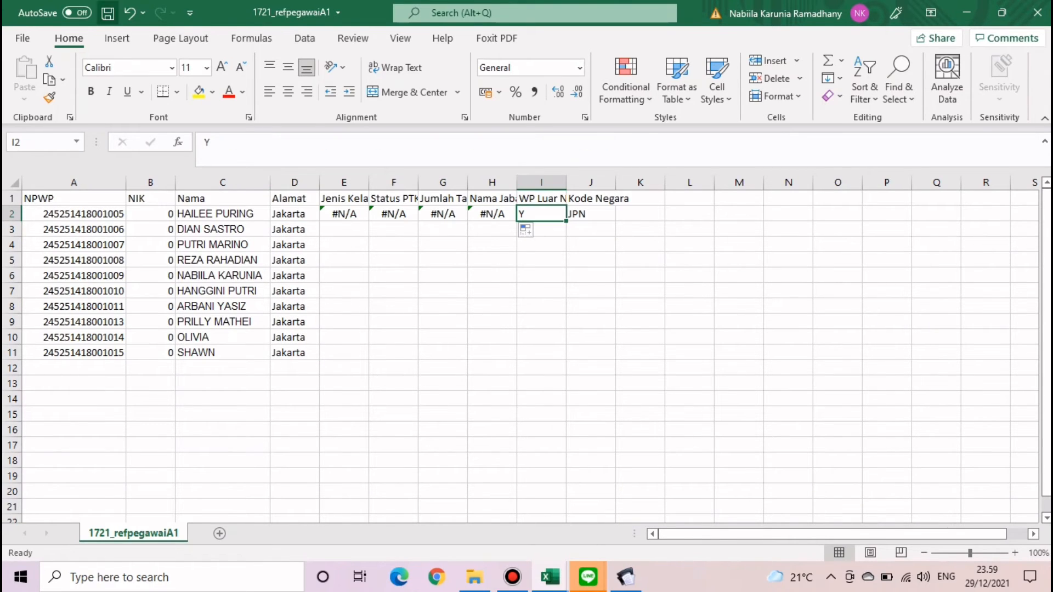
{"action": "key", "text": "ctrl+z"}
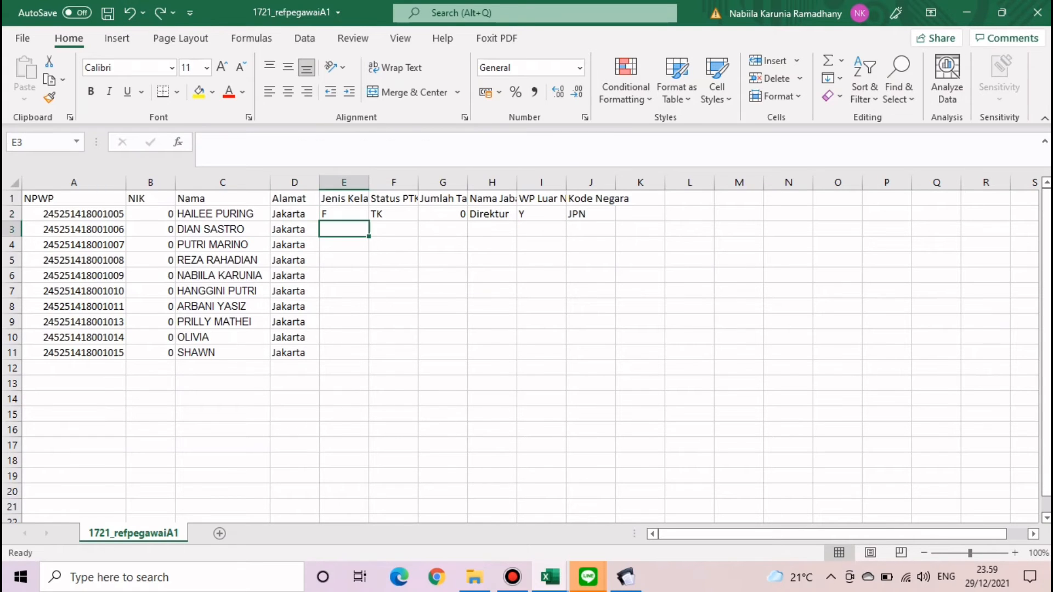
{"action": "left_click_drag", "start_coordinate": [320, 221], "coordinate": [299, 215]}
{"action": "left_click", "coordinate": [344, 260]}
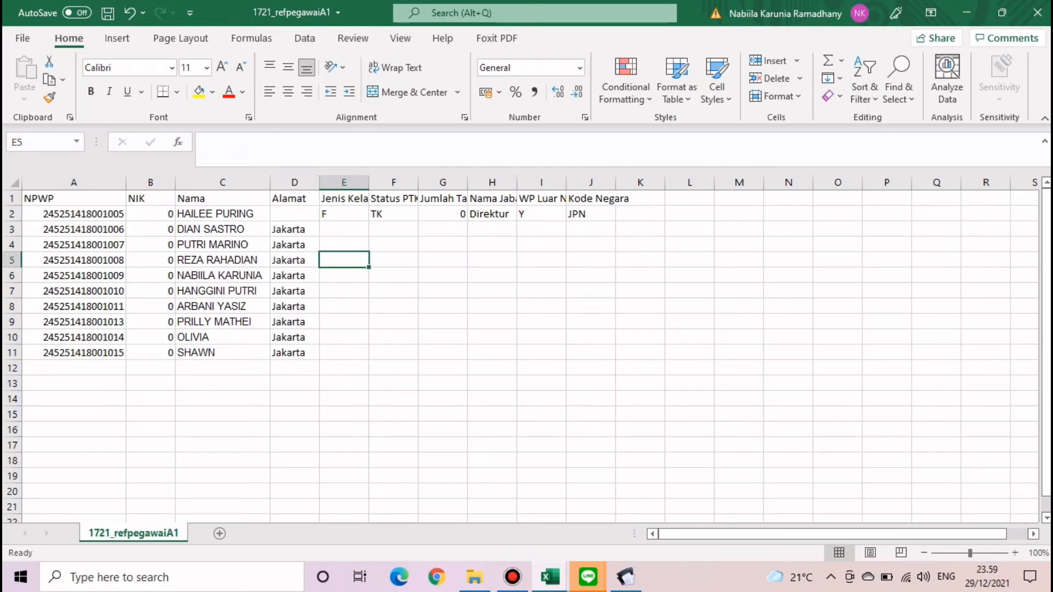
{"action": "left_click", "coordinate": [129, 12]}
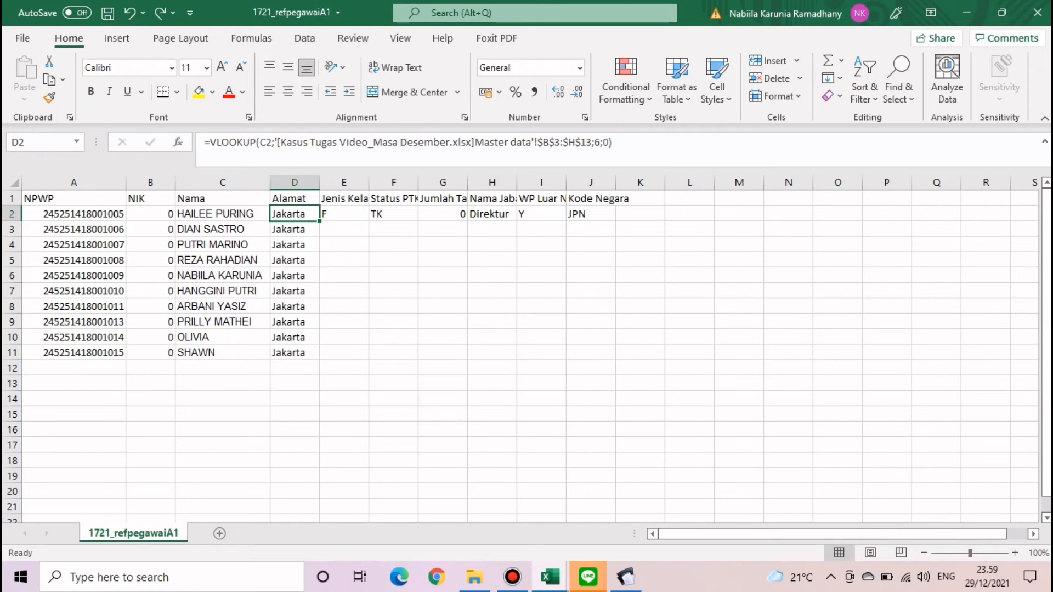
{"action": "left_click", "coordinate": [260, 142]}
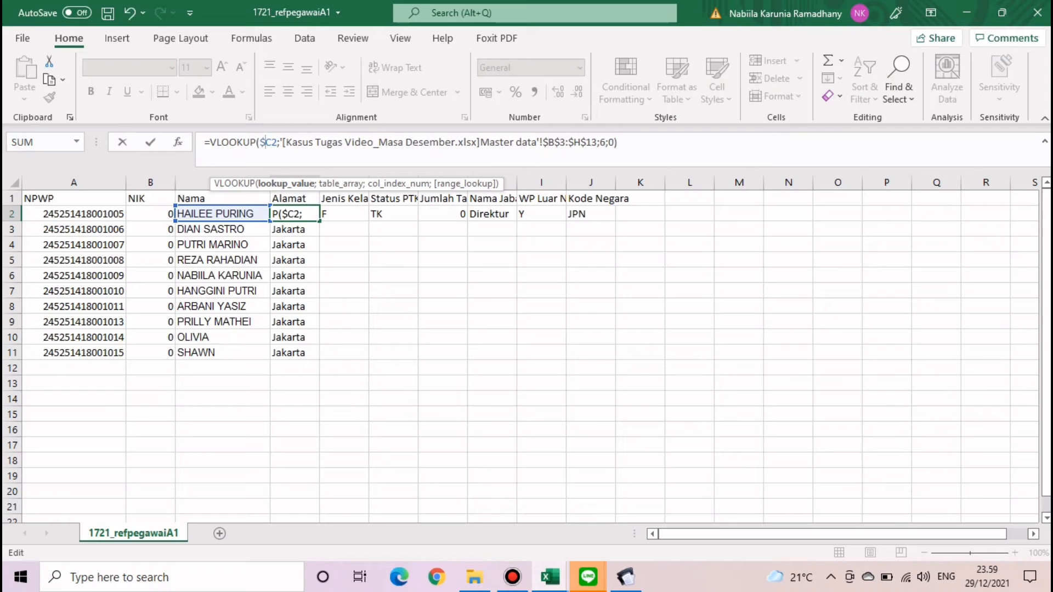
{"action": "key", "text": "Return"}
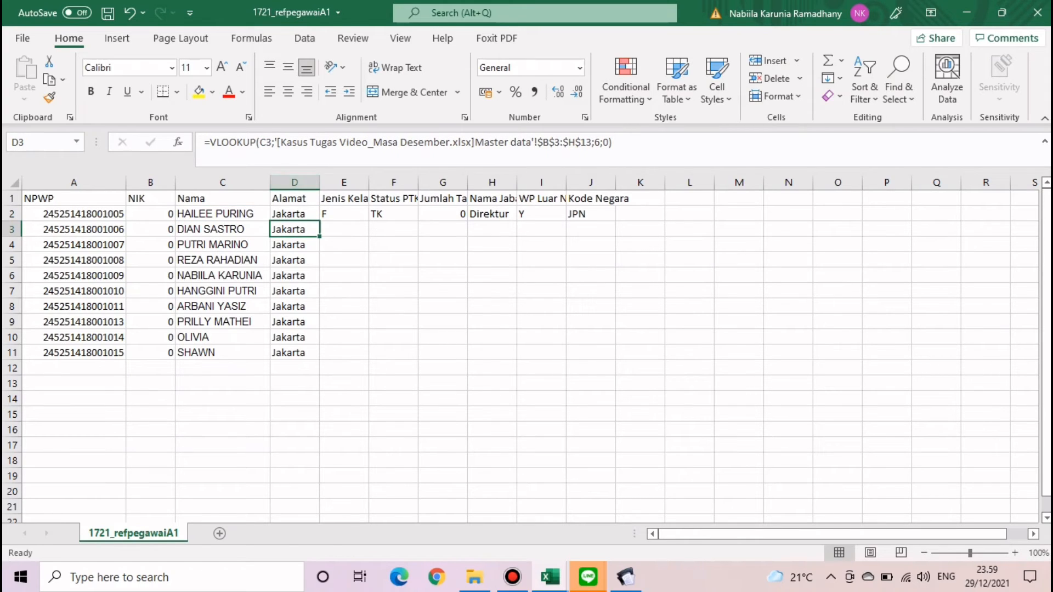
- Copy the D2 lookup formula across E2:H2 in the 1721_refpegawaiA1 workbook
{"action": "left_click", "coordinate": [294, 215]}
{"action": "left_click_drag", "start_coordinate": [319, 221], "coordinate": [494, 218]}
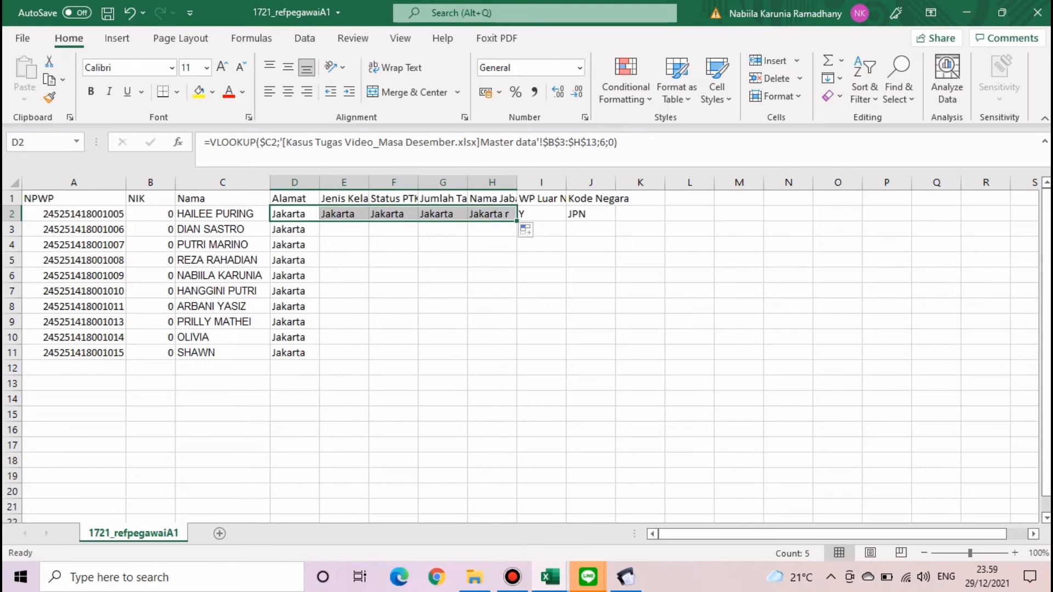
{"action": "left_click", "coordinate": [443, 307]}
{"action": "left_click", "coordinate": [344, 215]}
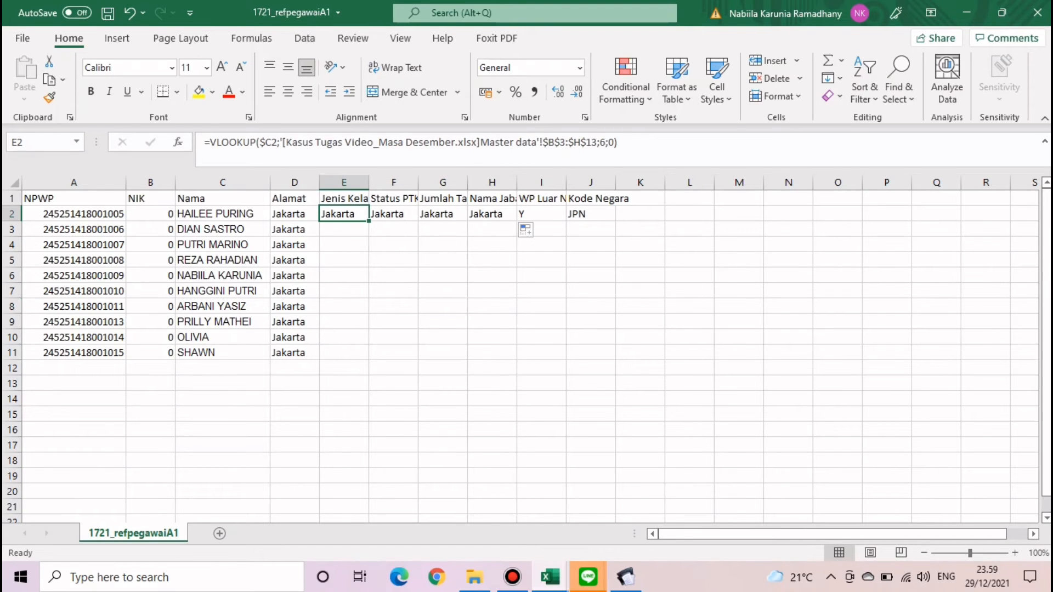
{"action": "left_click", "coordinate": [549, 577]}
{"action": "mouse_move", "coordinate": [466, 507]}
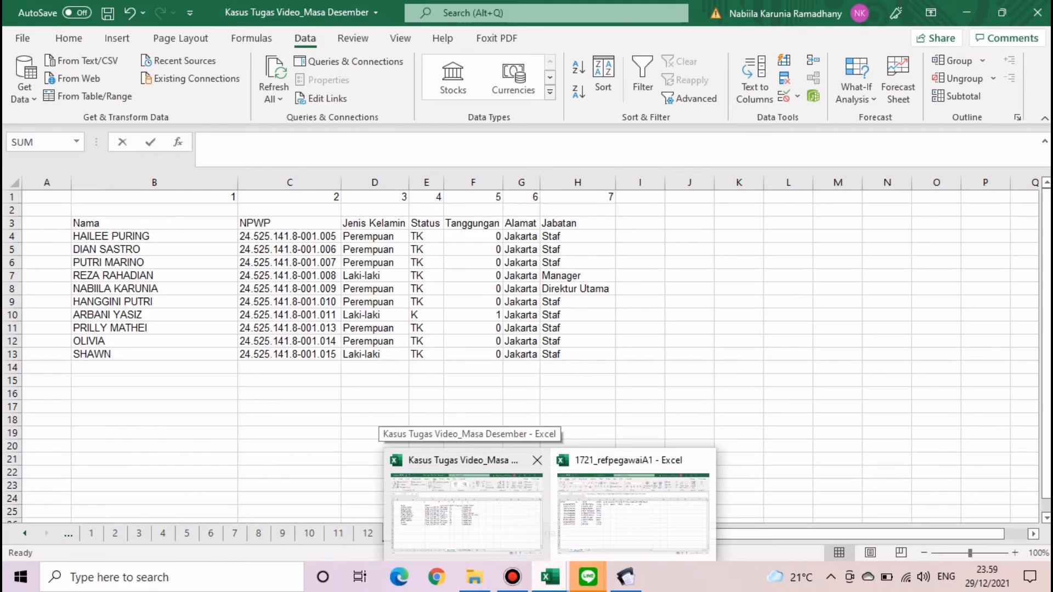
{"action": "left_click", "coordinate": [633, 510]}
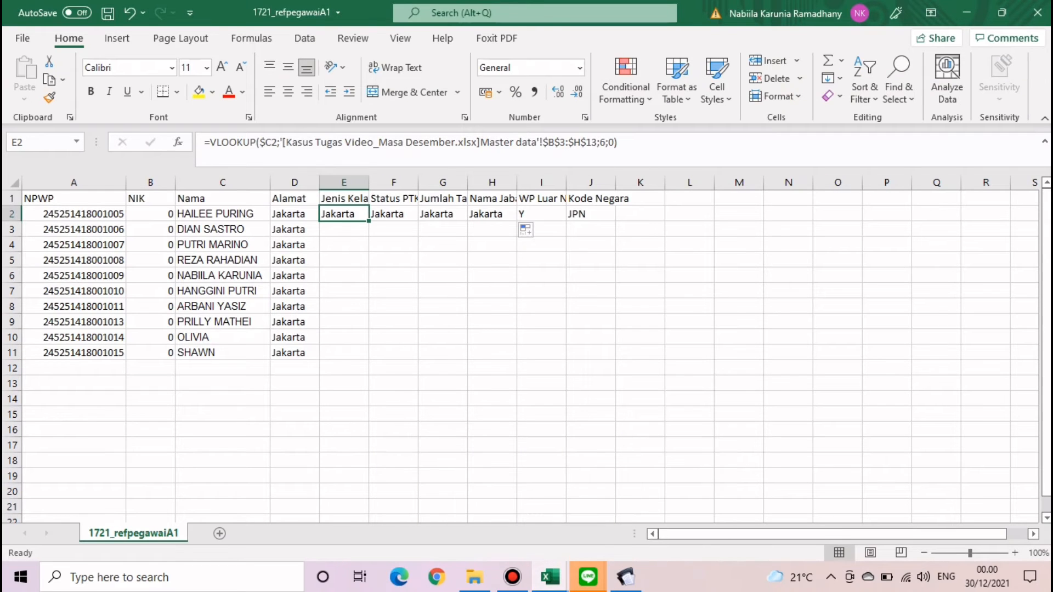
- Change E2's lookup column to 3 for gender and F2's to 4 for PTKP status
{"action": "left_click", "coordinate": [605, 143]}
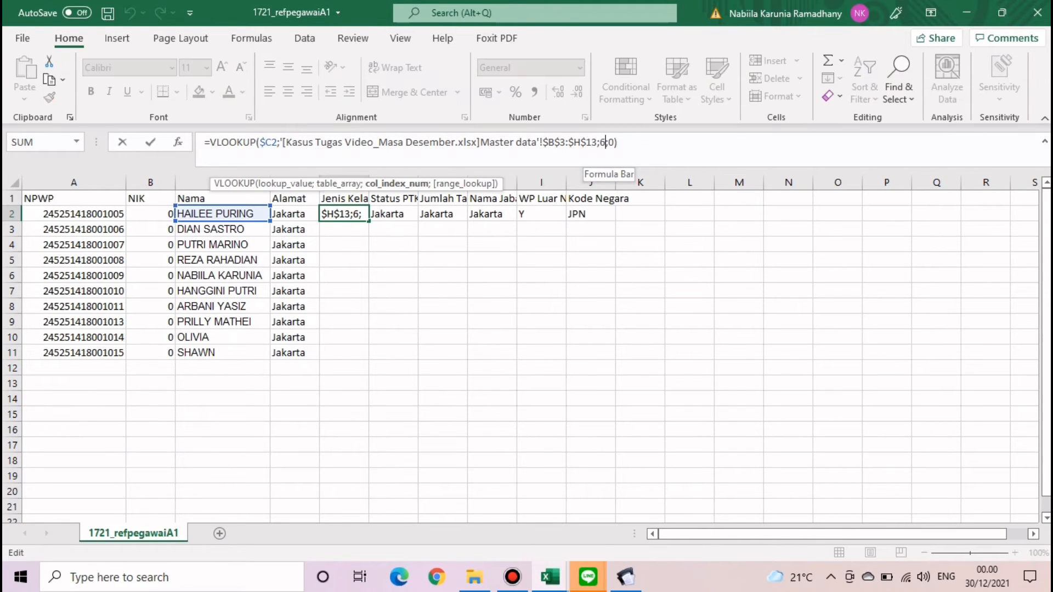
{"action": "key", "text": "BackSpace"}
{"action": "type", "text": "3"}
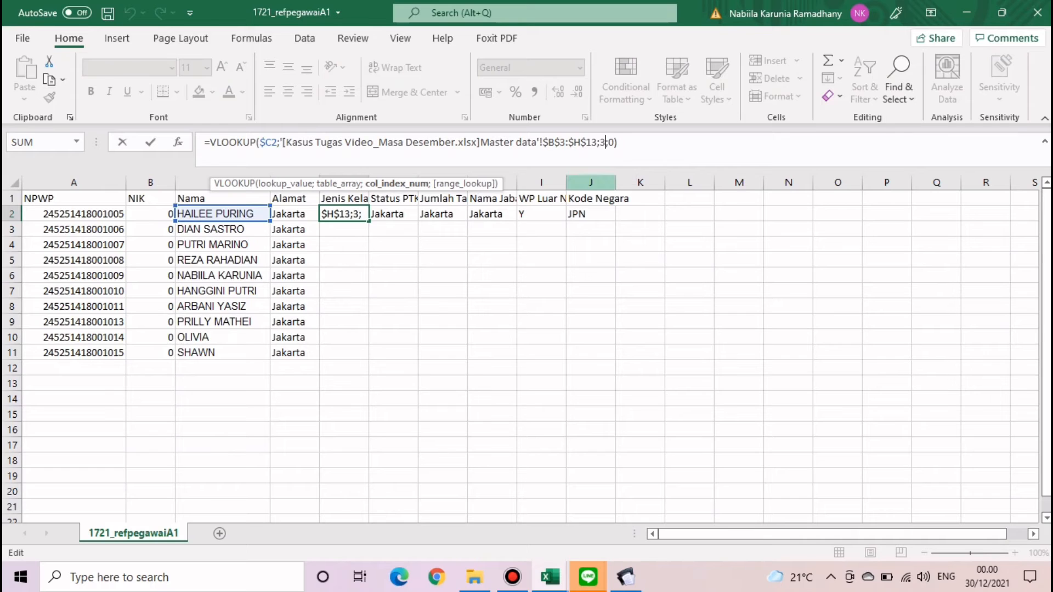
{"action": "key", "text": "Return"}
{"action": "left_click", "coordinate": [394, 214]}
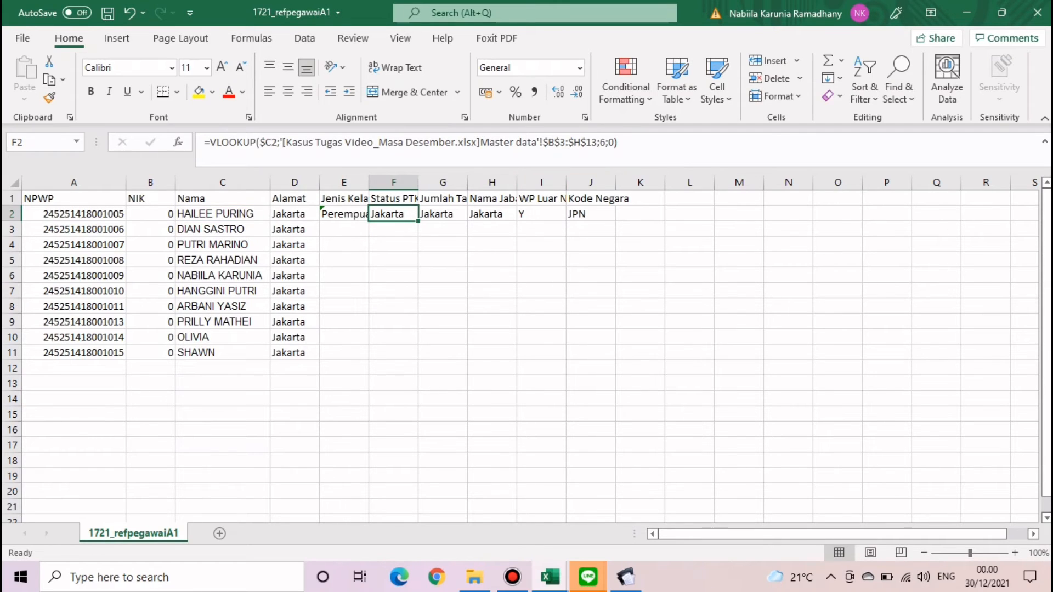
{"action": "left_click", "coordinate": [606, 142]}
{"action": "key", "text": "BackSpace"}
{"action": "type", "text": "4"}
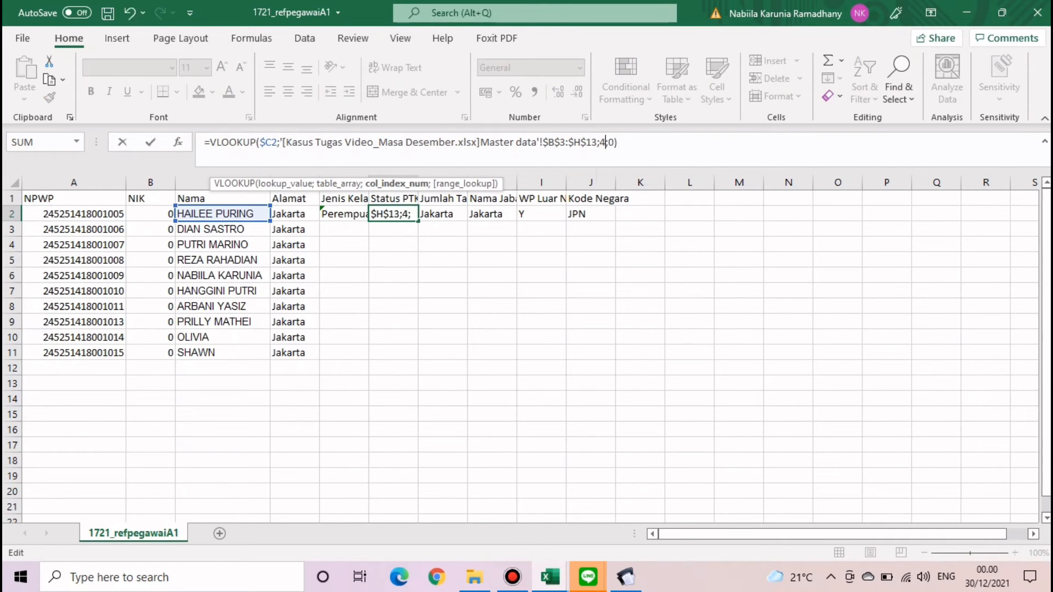
{"action": "key", "text": "Return"}
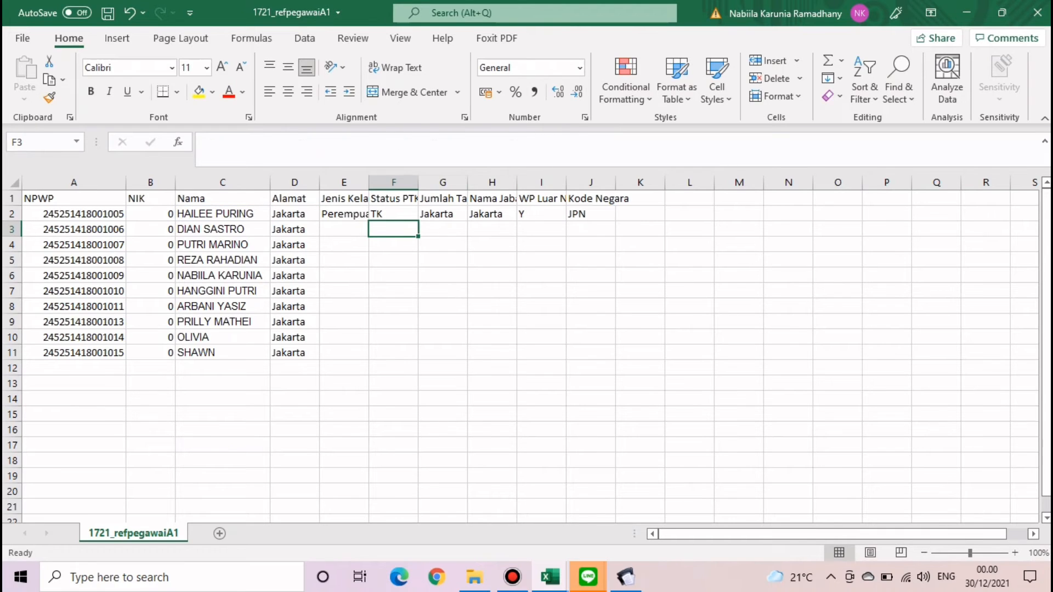
- Point the G2 and H2 lookups at the dependants and job title columns
{"action": "left_click", "coordinate": [442, 214]}
{"action": "left_click", "coordinate": [605, 142]}
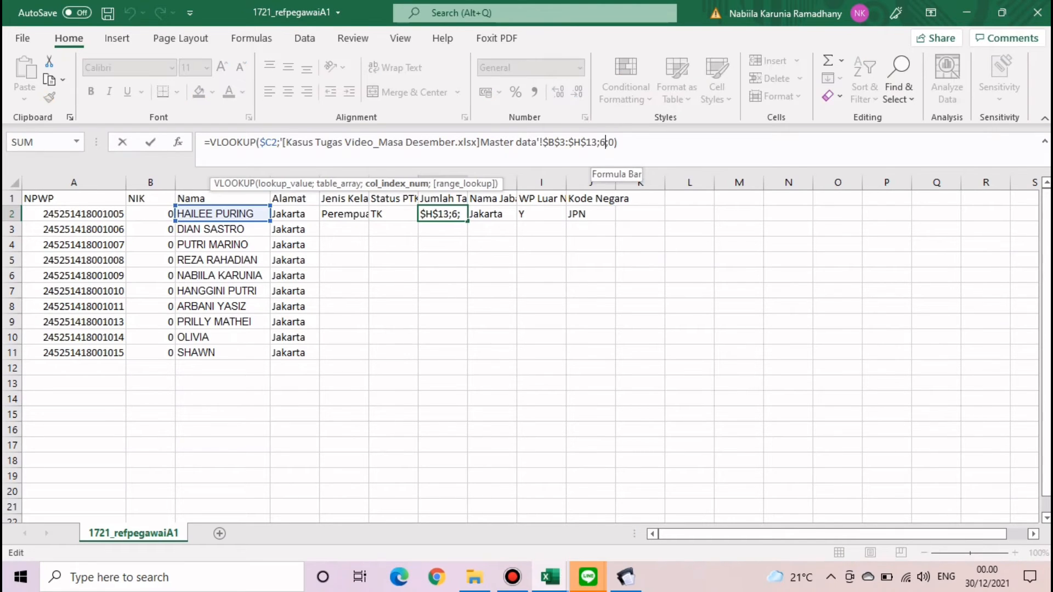
{"action": "key", "text": "BackSpace"}
{"action": "key", "text": "Return"}
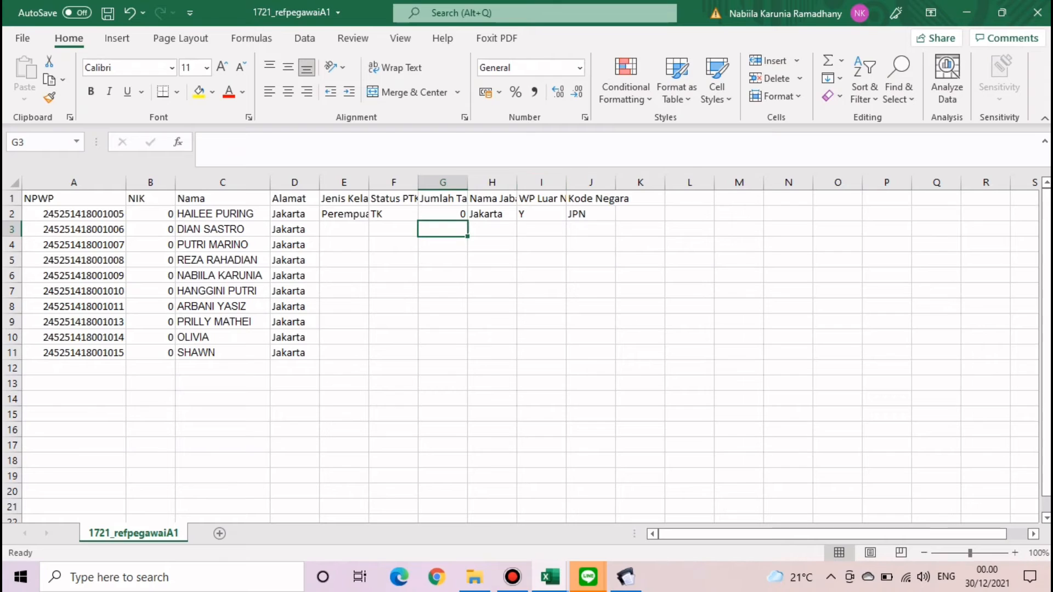
{"action": "left_click", "coordinate": [492, 213]}
{"action": "left_click", "coordinate": [606, 143]}
{"action": "key", "text": "BackSpace"}
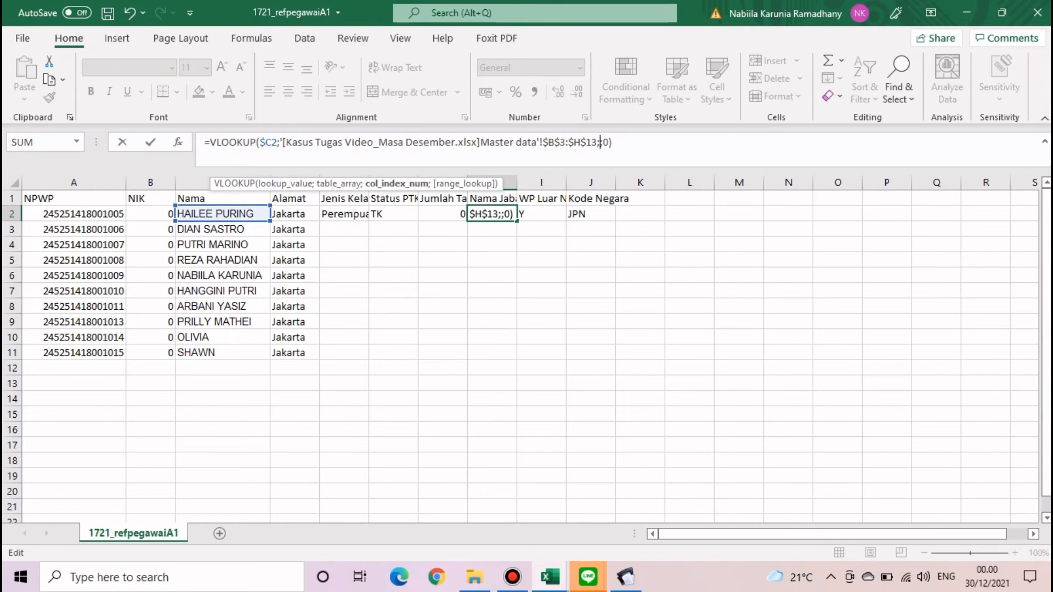
{"action": "type", "text": "5"}
{"action": "key", "text": "Return"}
- Fill the gender, PTKP status, dependants and job title lookups down to every employee
{"action": "left_click", "coordinate": [344, 214]}
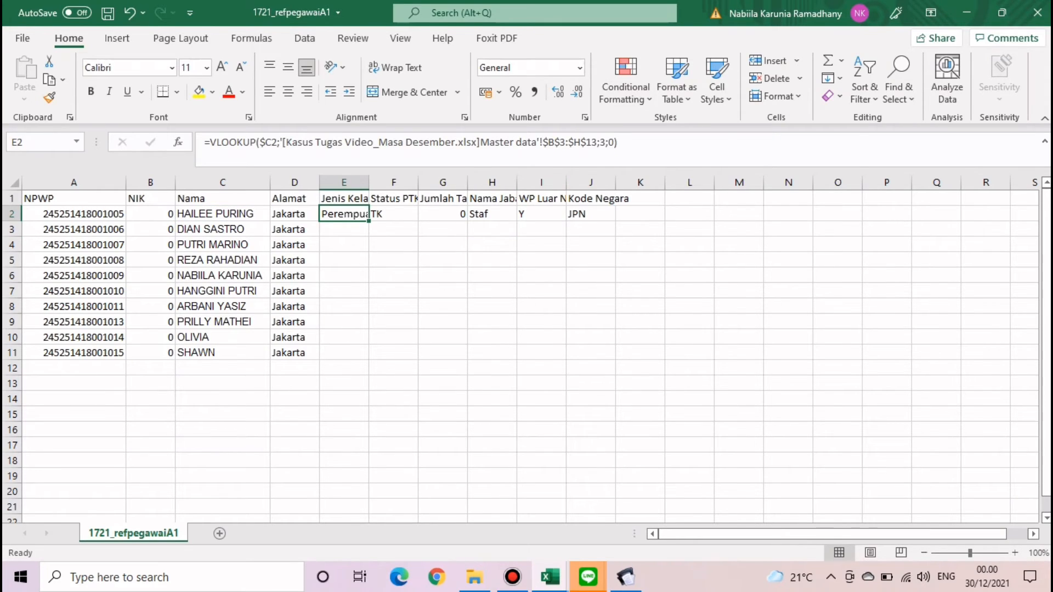
{"action": "double_click", "coordinate": [369, 222]}
{"action": "left_click", "coordinate": [393, 214]}
{"action": "double_click", "coordinate": [418, 221]}
{"action": "left_click", "coordinate": [442, 214]}
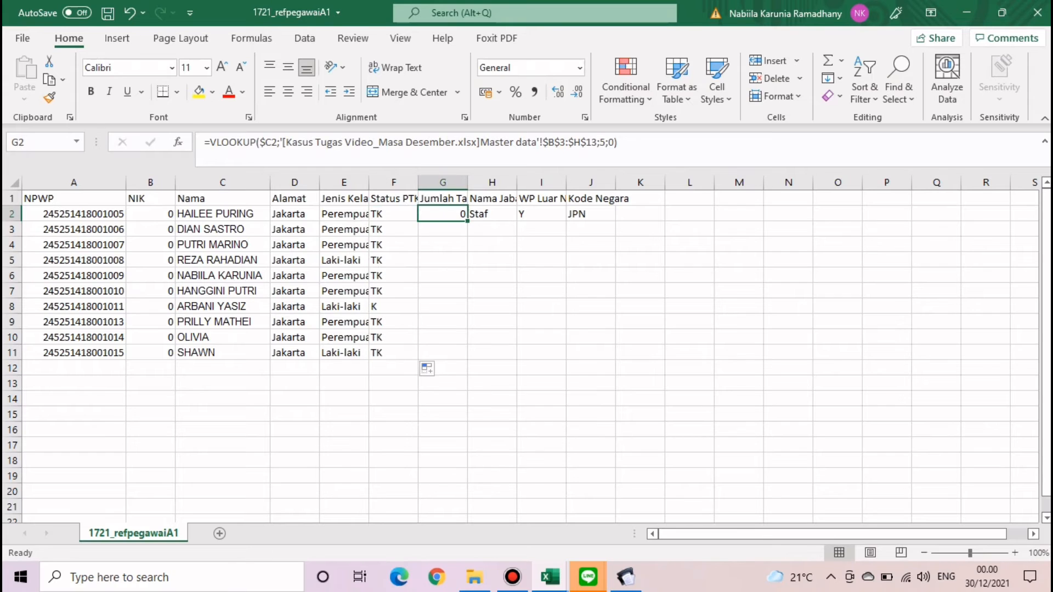
{"action": "double_click", "coordinate": [468, 221]}
{"action": "left_click", "coordinate": [492, 214]}
{"action": "double_click", "coordinate": [517, 222]}
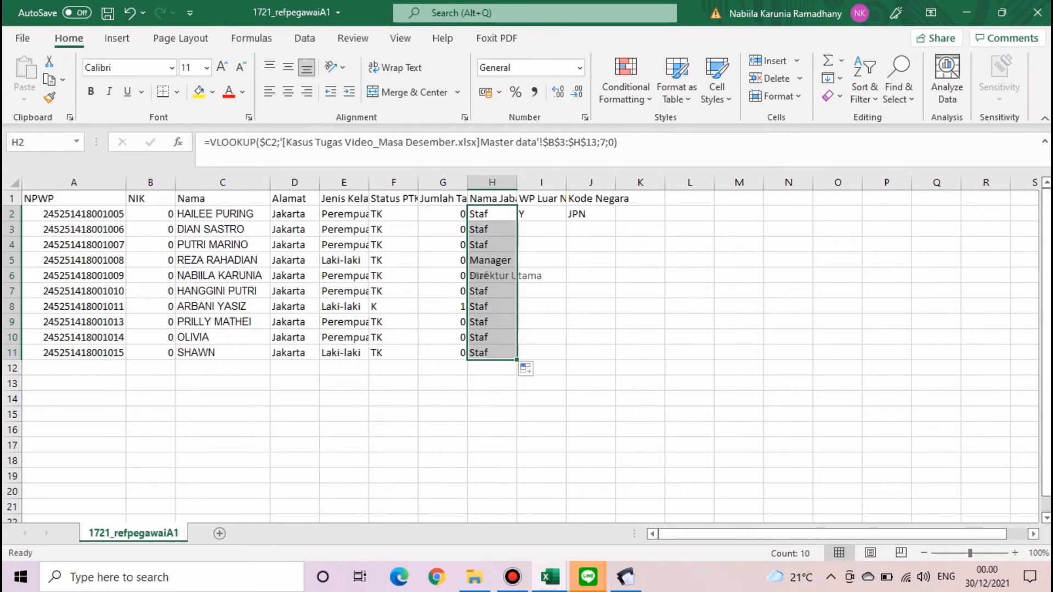
- Enter N in I2 and fill it down, clear J2's JPN code, and autofit column E
{"action": "left_click", "coordinate": [541, 214]}
{"action": "type", "text": "N"}
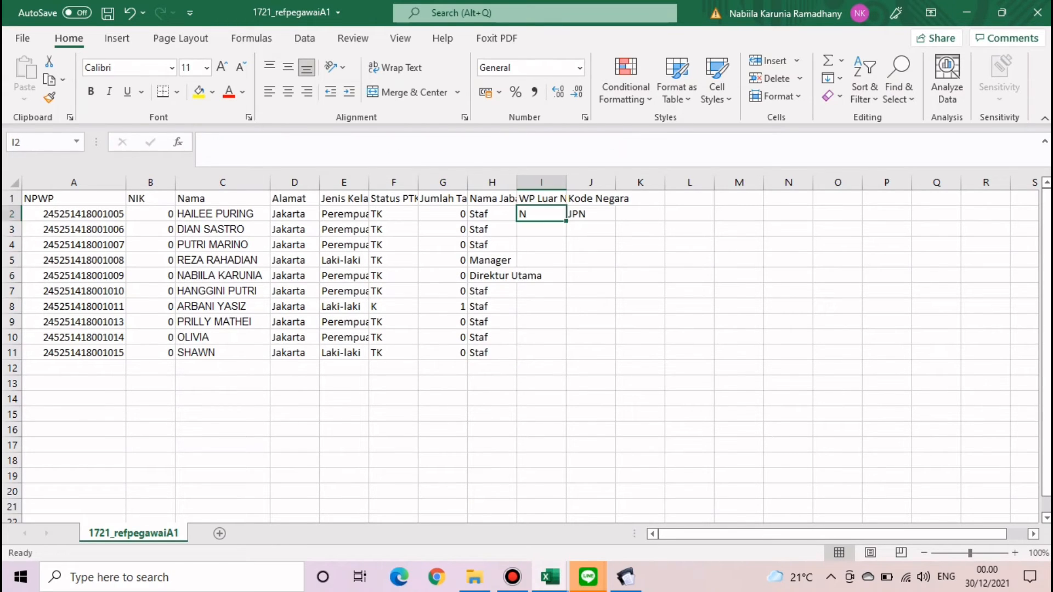
{"action": "double_click", "coordinate": [566, 222]}
{"action": "left_click", "coordinate": [590, 214]}
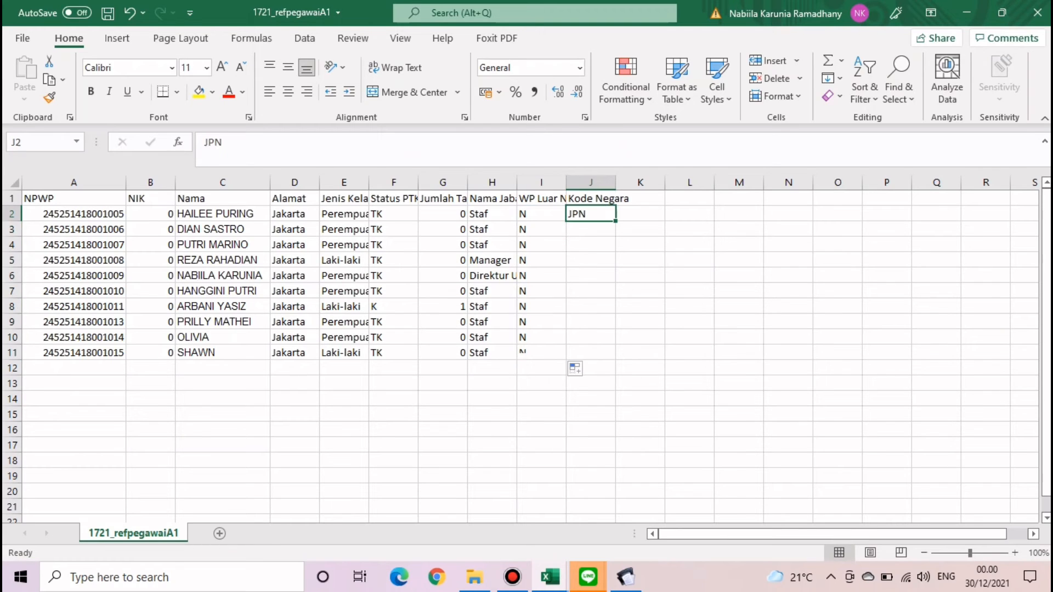
{"action": "key", "text": "Delete"}
{"action": "key", "text": "Return"}
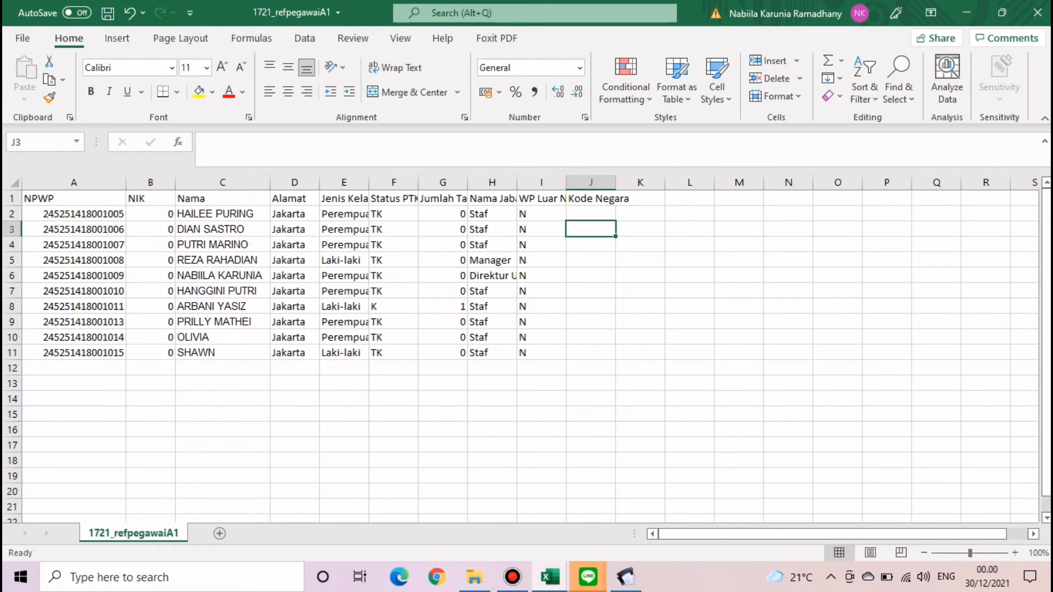
{"action": "left_click", "coordinate": [591, 337]}
{"action": "double_click", "coordinate": [369, 182]}
{"action": "left_click_drag", "start_coordinate": [355, 214], "coordinate": [355, 352]}
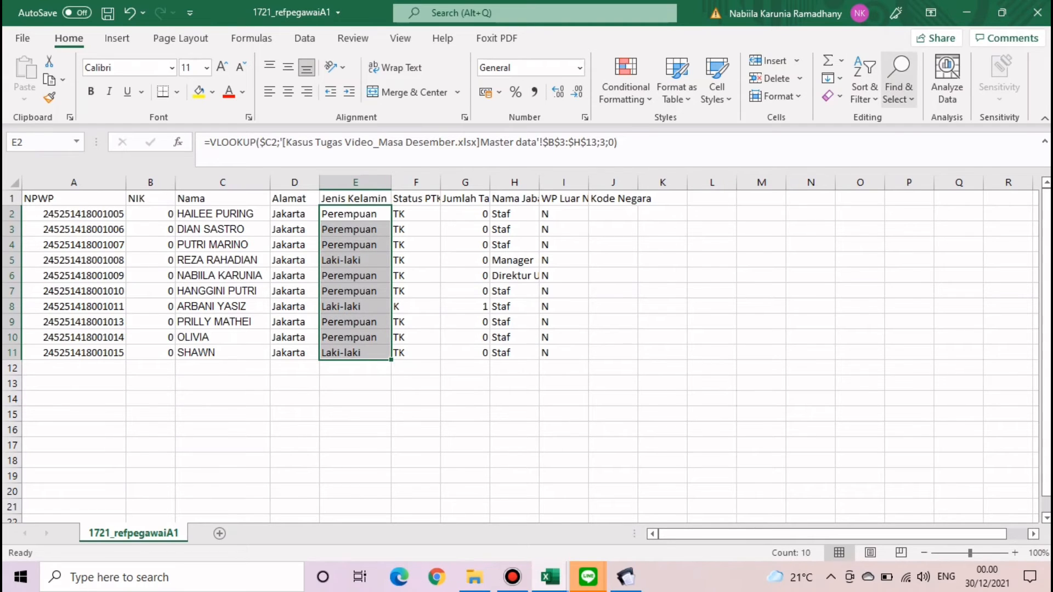
- Search the selected gender formulas for Laki-laki, which finds nothing
{"action": "left_click", "coordinate": [898, 83]}
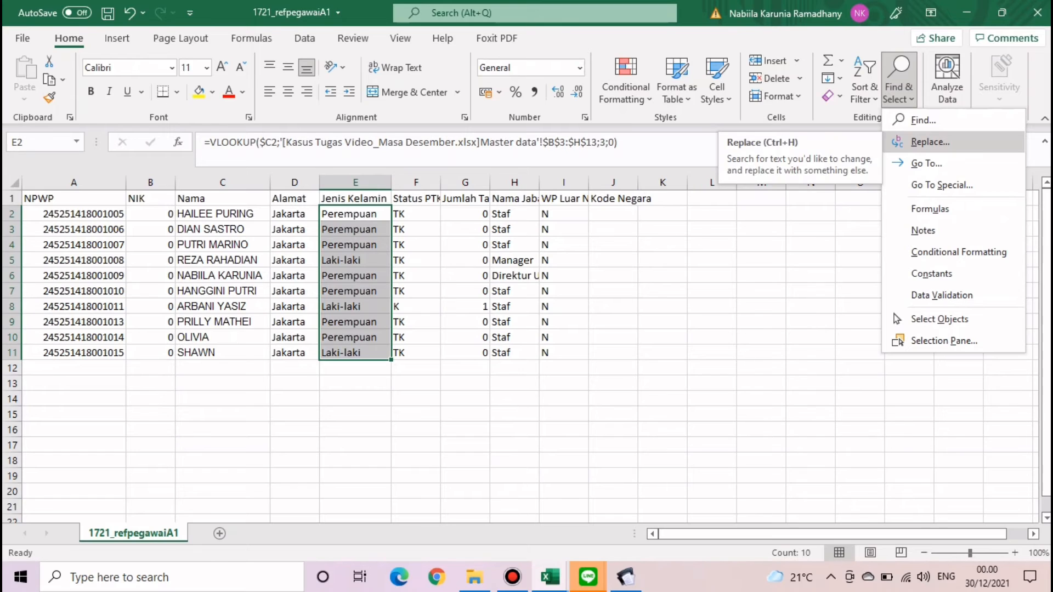
{"action": "left_click", "coordinate": [930, 141]}
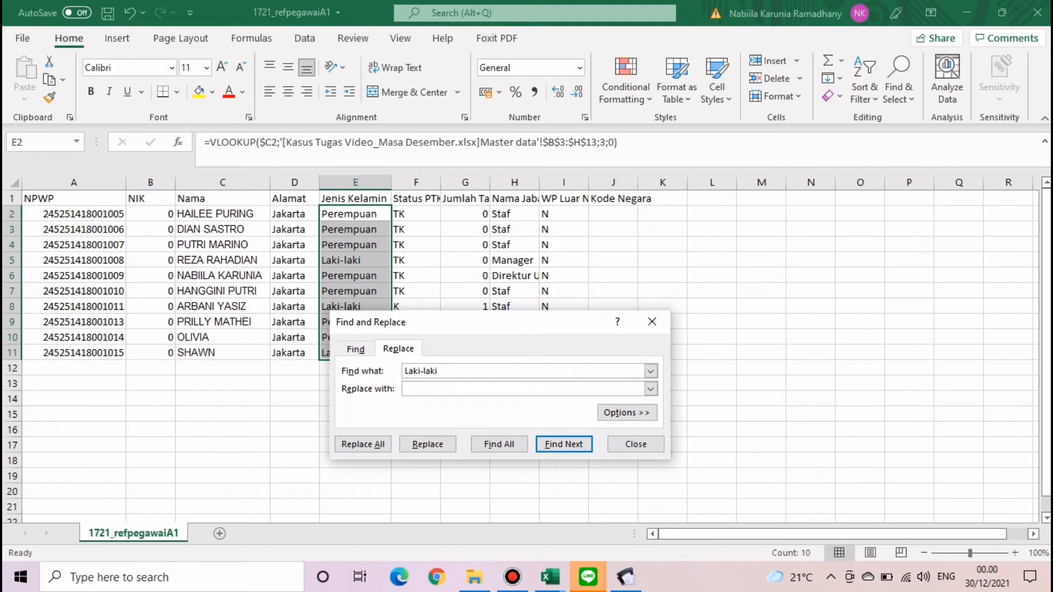
{"action": "key", "text": "Return"}
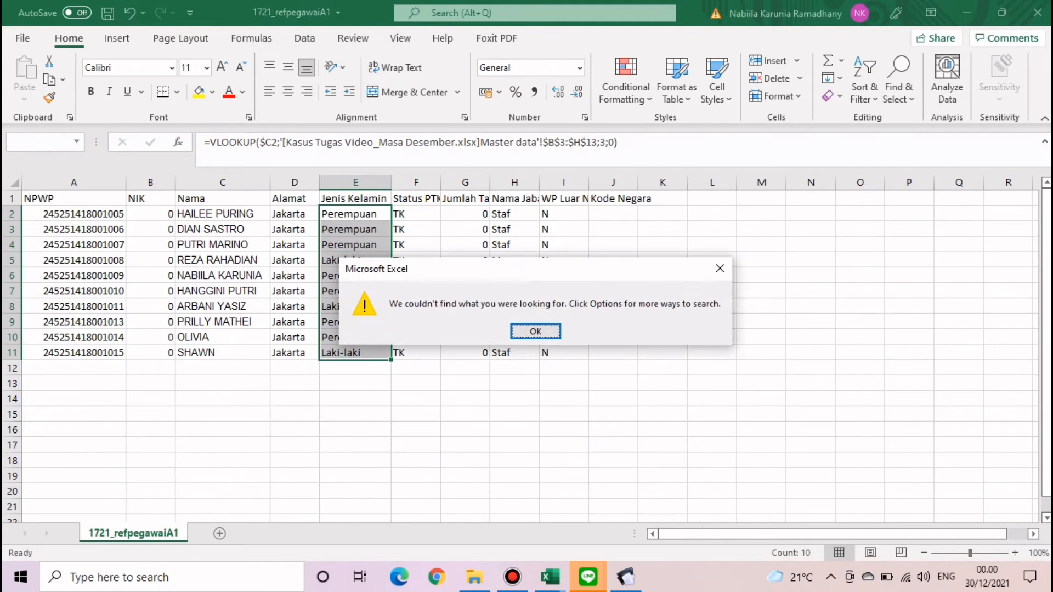
{"action": "key", "text": "Return"}
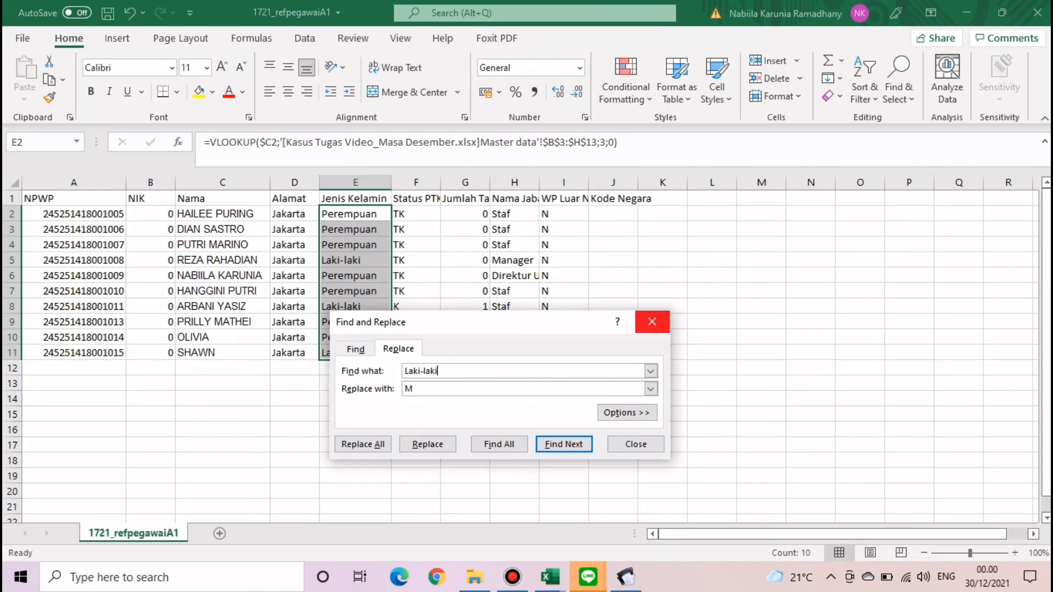
{"action": "key", "text": "Escape"}
- Paste column E back over itself as plain values and reselect E2:E11
{"action": "left_click", "coordinate": [356, 183]}
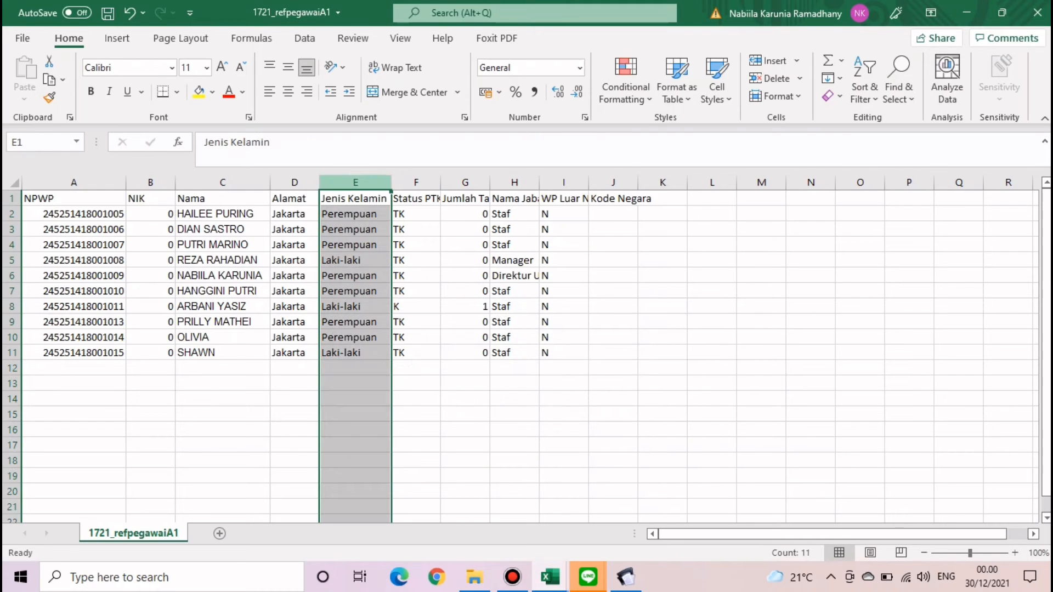
{"action": "key", "text": "ctrl+c"}
{"action": "left_click", "coordinate": [25, 94]}
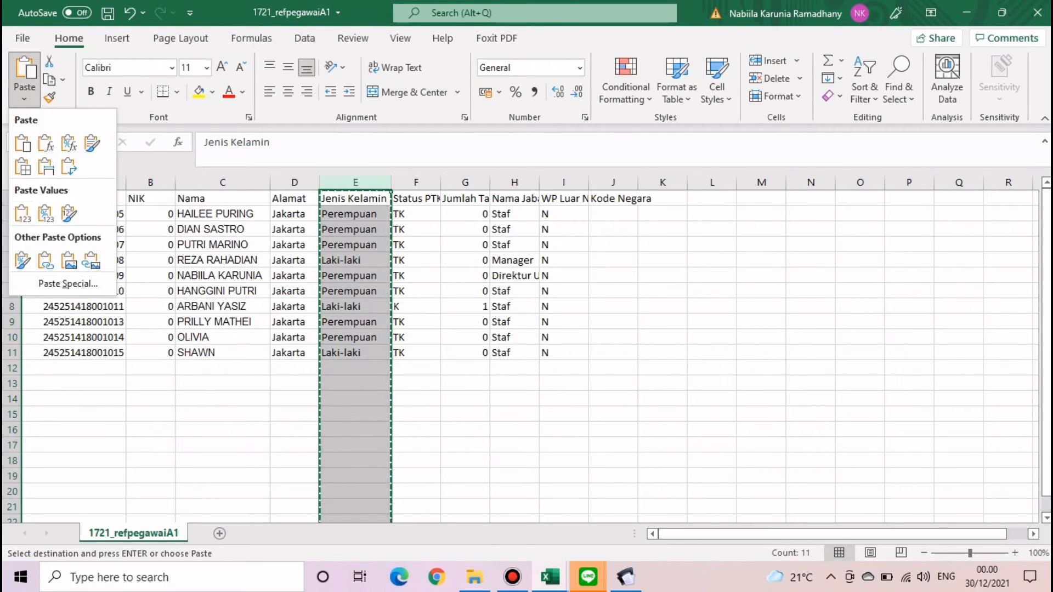
{"action": "left_click", "coordinate": [21, 213]}
{"action": "left_click", "coordinate": [355, 276]}
{"action": "double_click", "coordinate": [613, 292]}
{"action": "left_click", "coordinate": [355, 214]}
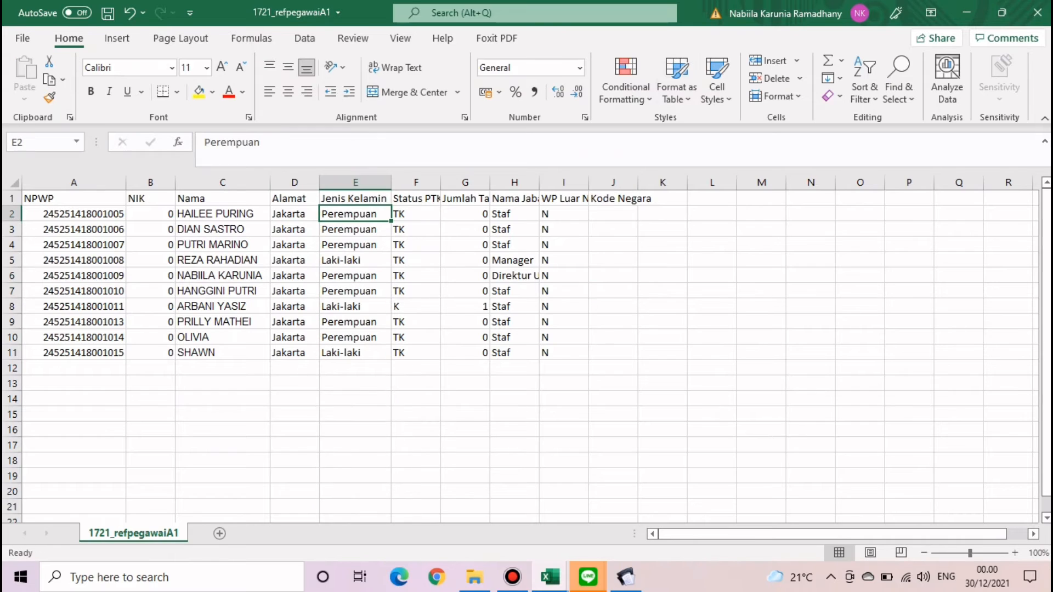
{"action": "left_click_drag", "start_coordinate": [465, 291], "coordinate": [465, 276]}
{"action": "left_click_drag", "start_coordinate": [356, 214], "coordinate": [355, 352]}
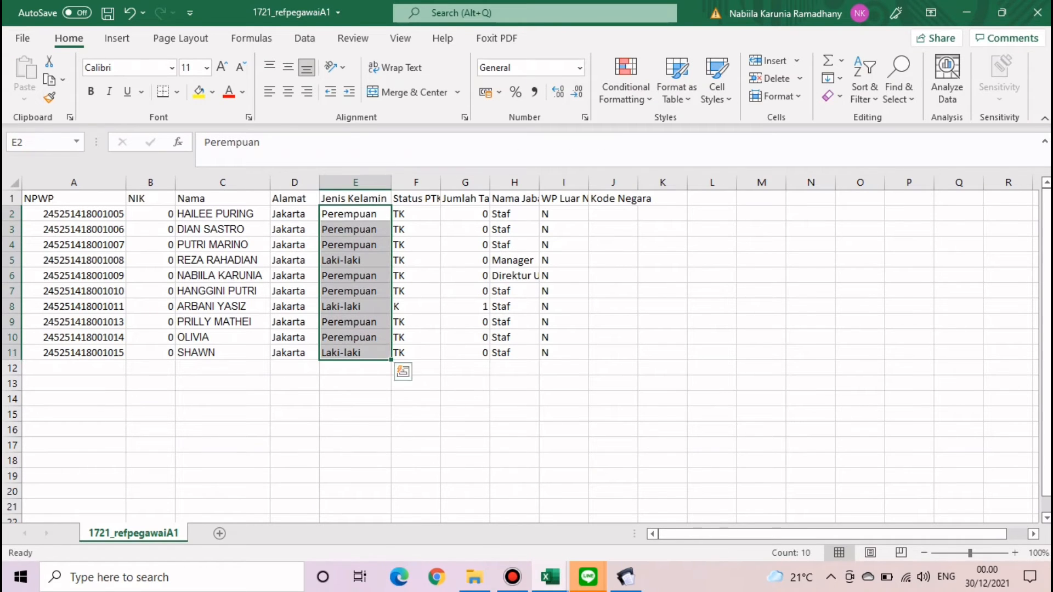
- Replace every Laki-laki with M and every Perempuan with F
{"action": "left_click", "coordinate": [898, 90]}
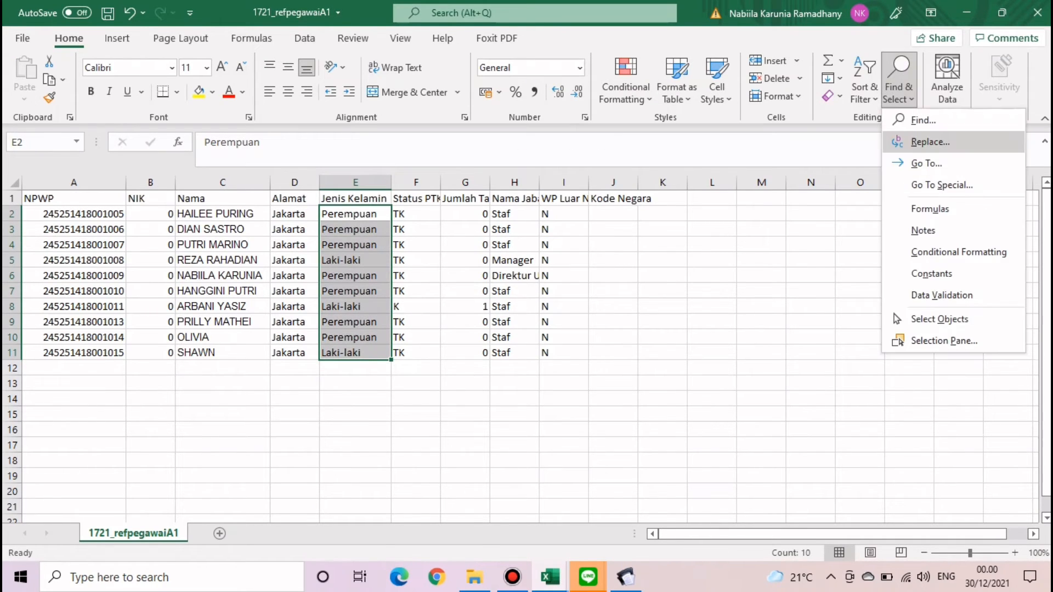
{"action": "left_click", "coordinate": [926, 139]}
{"action": "left_click", "coordinate": [363, 461]}
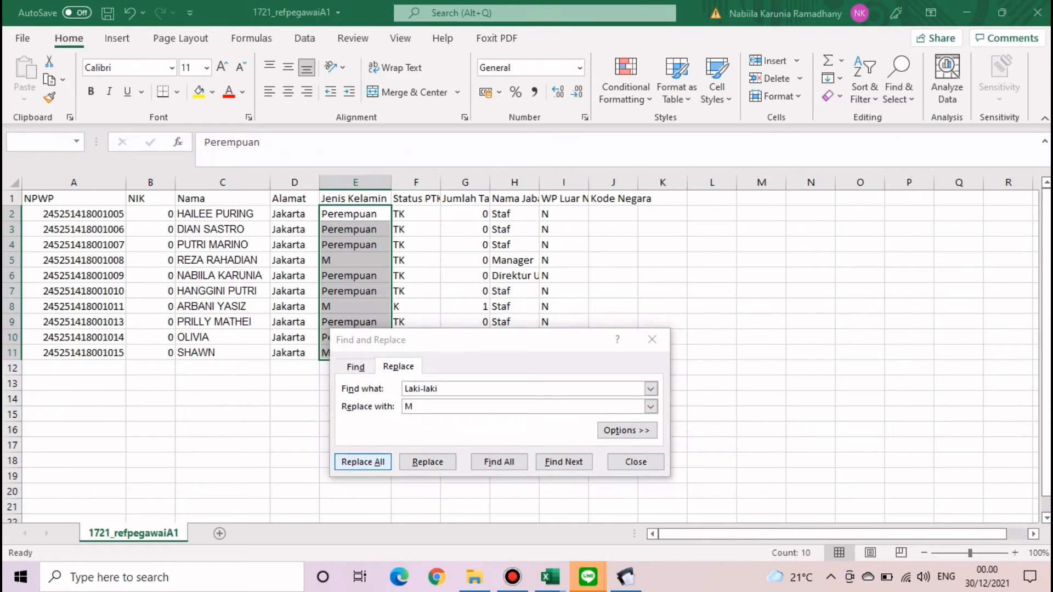
{"action": "key", "text": "Return"}
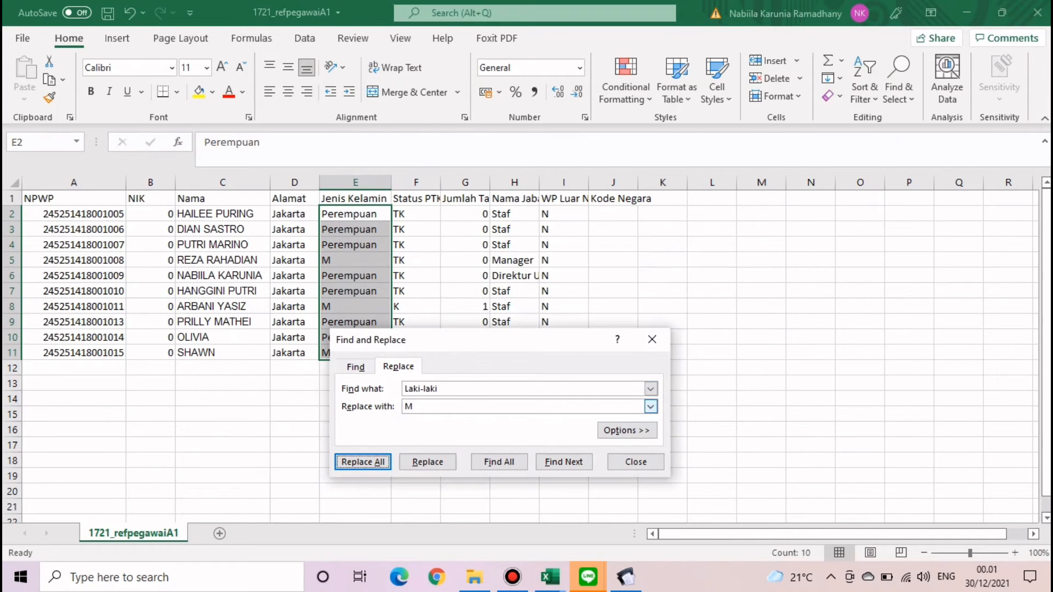
{"action": "type", "text": "Perempuan"}
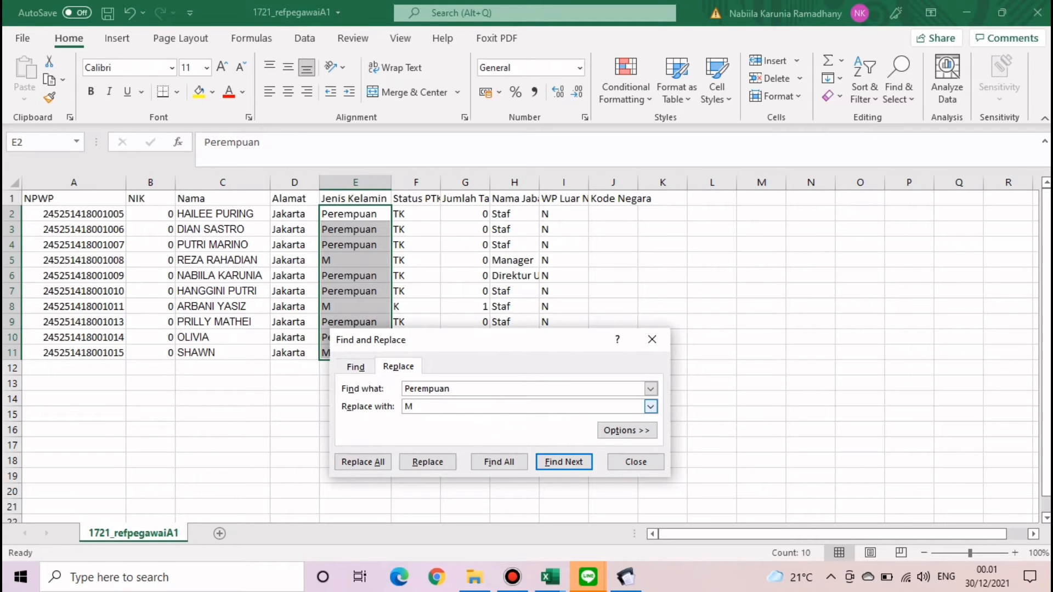
{"action": "key", "text": "Return"}
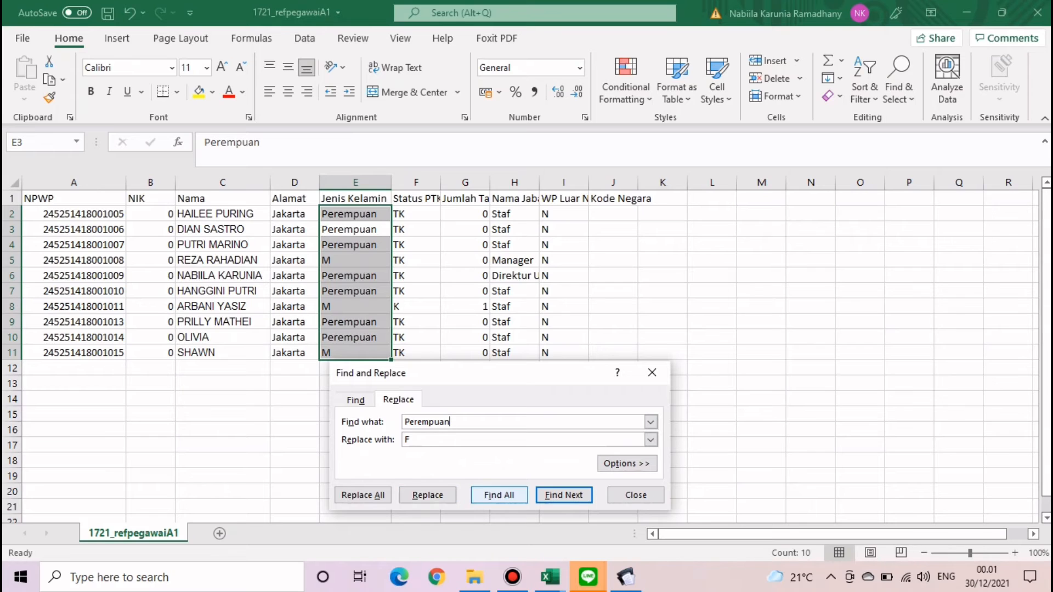
{"action": "left_click", "coordinate": [362, 495]}
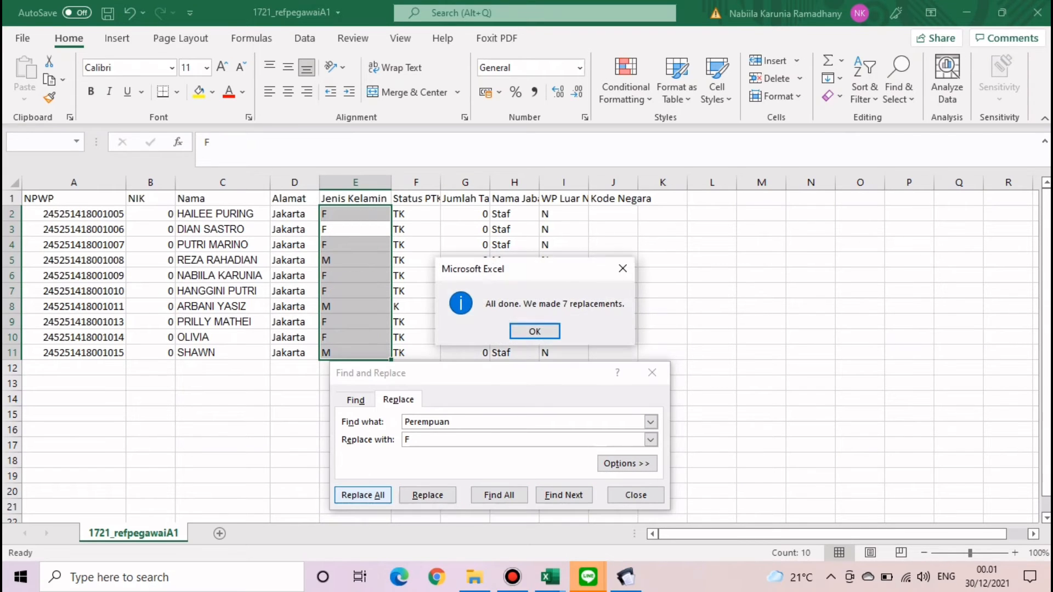
{"action": "left_click", "coordinate": [534, 331]}
{"action": "left_click", "coordinate": [653, 373]}
{"action": "double_click", "coordinate": [761, 307]}
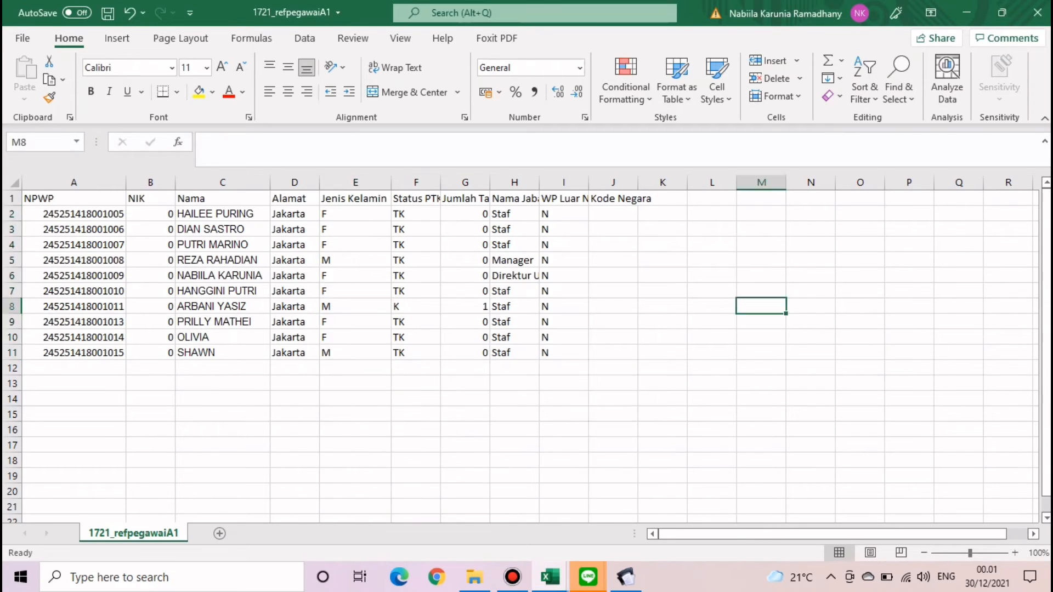
- Copy the entire sheet and paste it back as plain values
{"action": "left_click", "coordinate": [564, 183]}
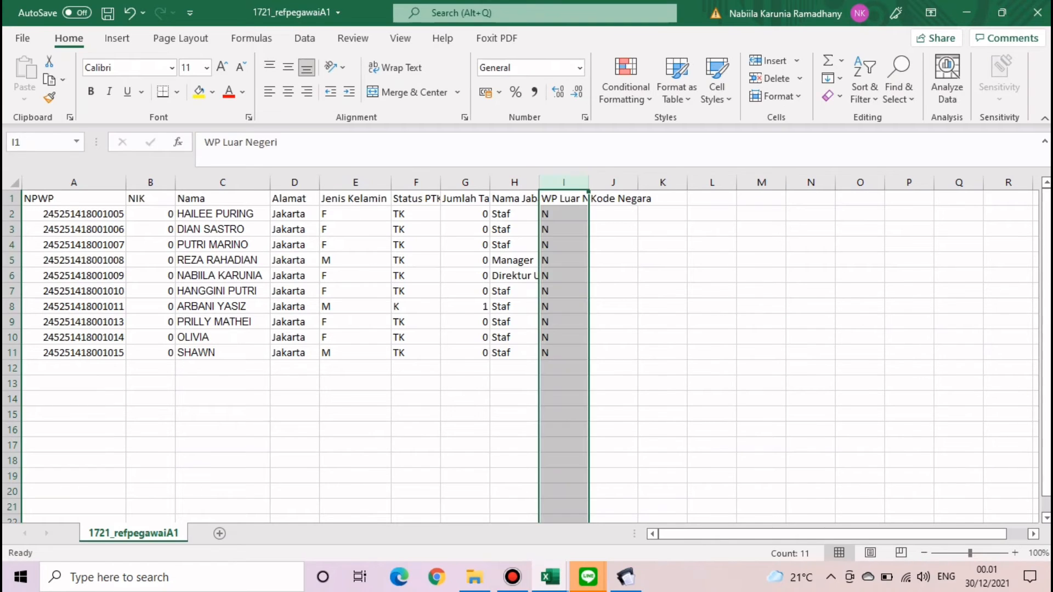
{"action": "left_click_drag", "start_coordinate": [662, 261], "coordinate": [663, 245]}
{"action": "key", "text": "ctrl+a"}
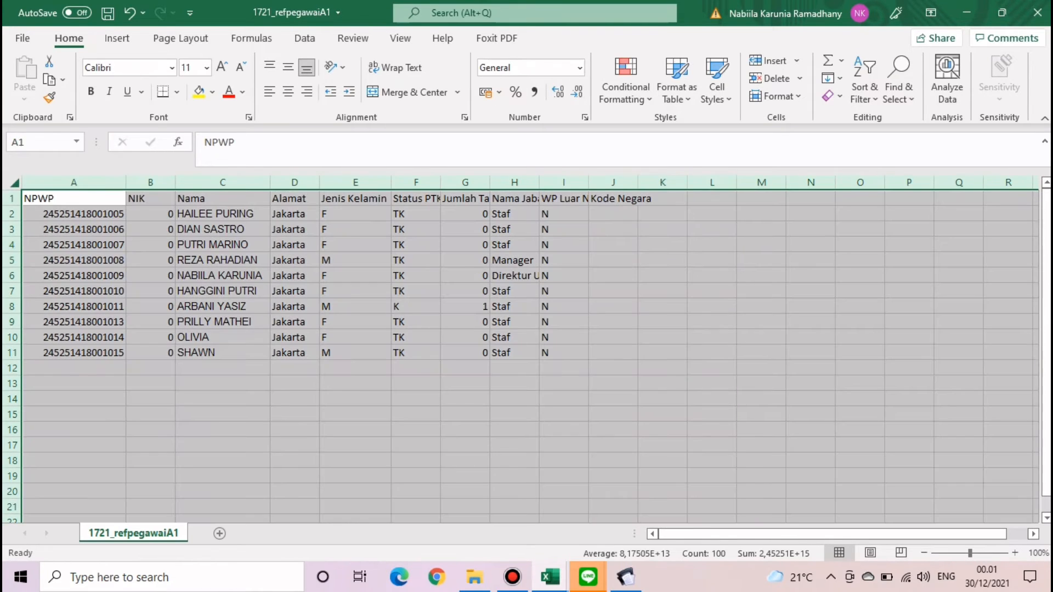
{"action": "key", "text": "ctrl+c"}
{"action": "left_click", "coordinate": [24, 98]}
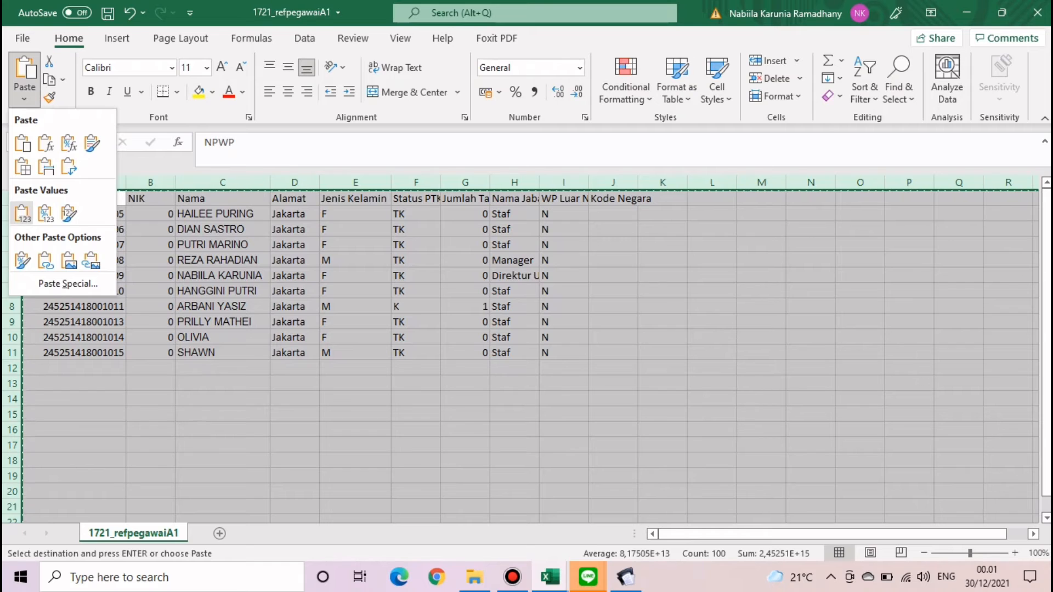
{"action": "left_click", "coordinate": [22, 214]}
{"action": "left_click", "coordinate": [712, 322]}
{"action": "left_click", "coordinate": [295, 353]}
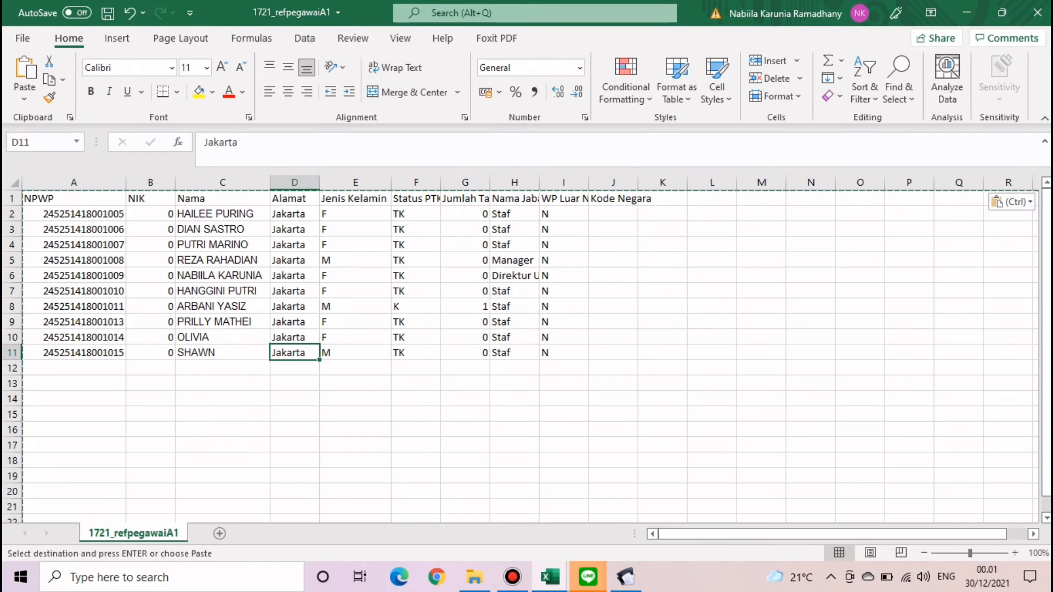
{"action": "left_click_drag", "start_coordinate": [73, 214], "coordinate": [563, 368]}
{"action": "left_click", "coordinate": [712, 338]}
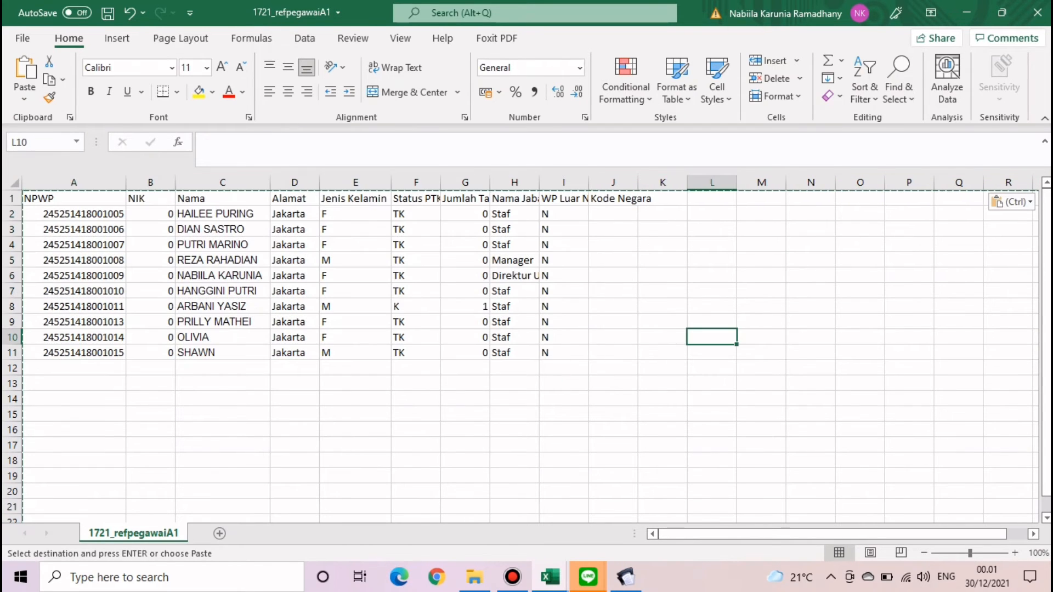
- Autofit the Nama Jabatan column and save the workbook
{"action": "double_click", "coordinate": [539, 182]}
{"action": "left_click", "coordinate": [642, 245]}
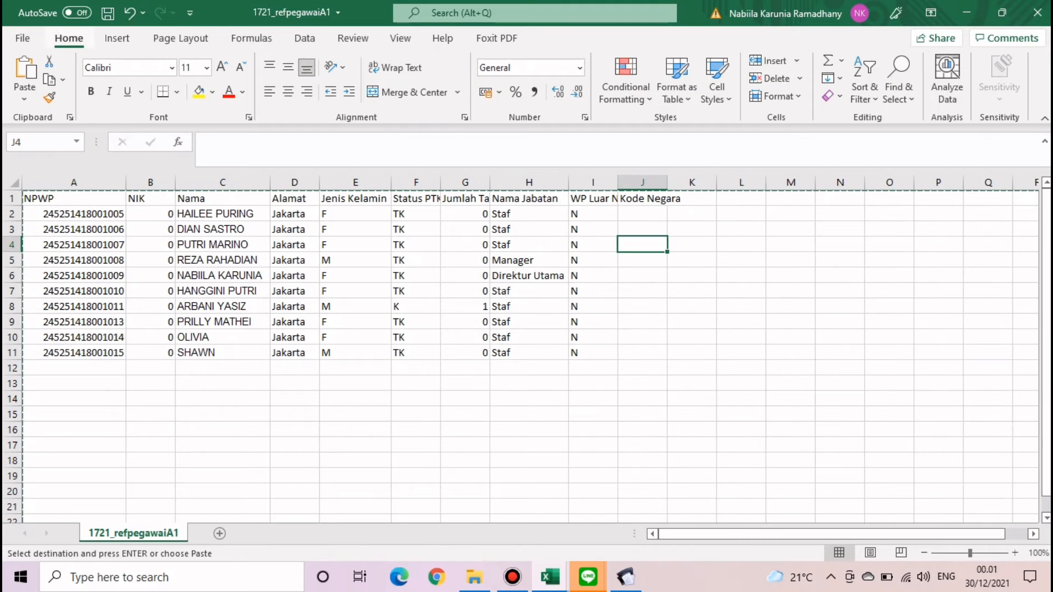
{"action": "left_click", "coordinate": [107, 13]}
- Save the sheet as a CSV (Comma delimited) file named REF PEGAWAI
{"action": "left_click", "coordinate": [22, 38]}
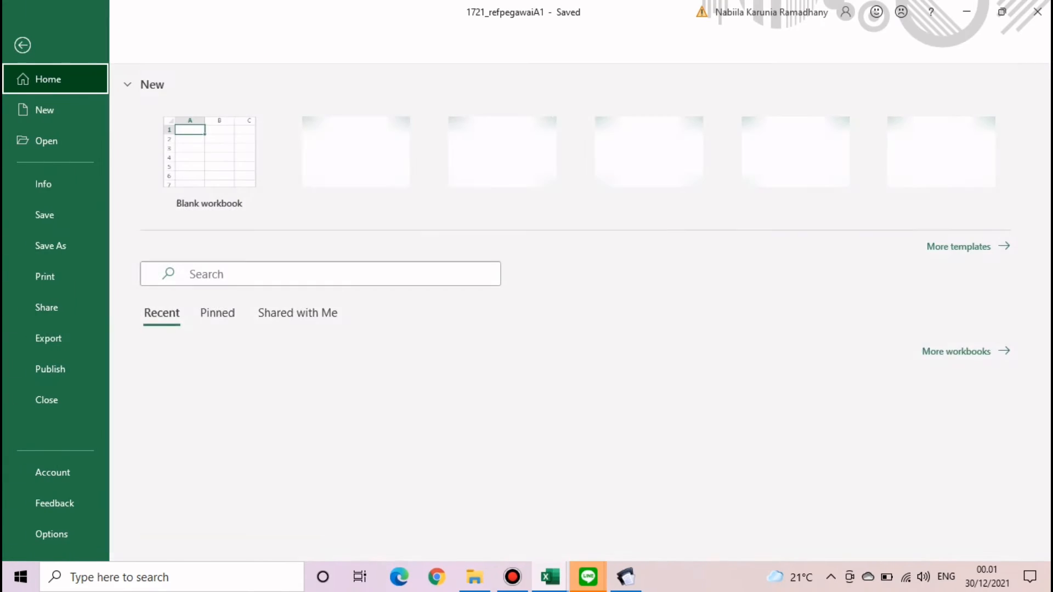
{"action": "left_click", "coordinate": [51, 245]}
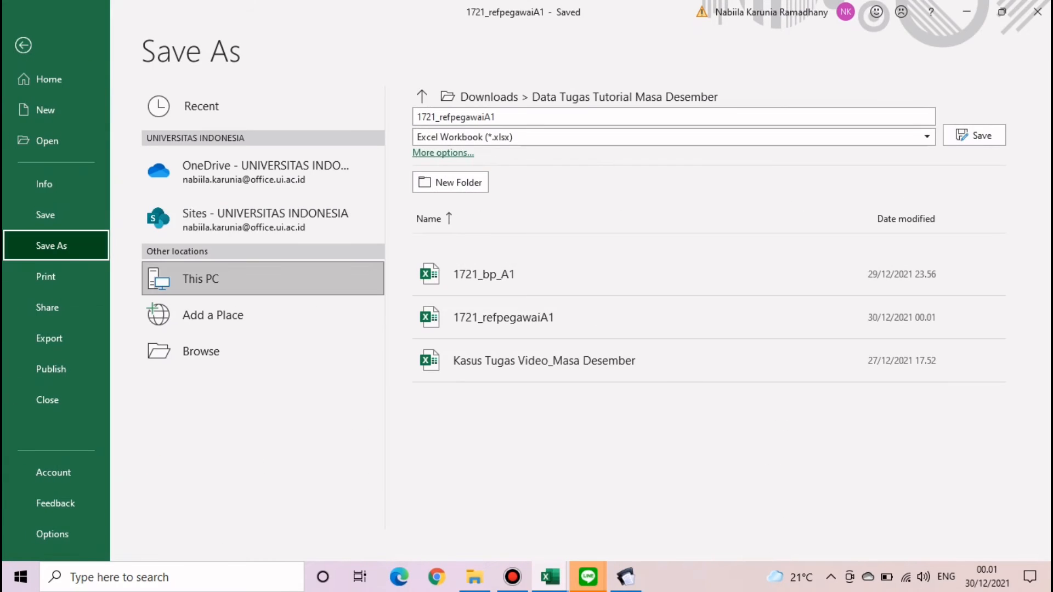
{"action": "left_click", "coordinate": [669, 136]}
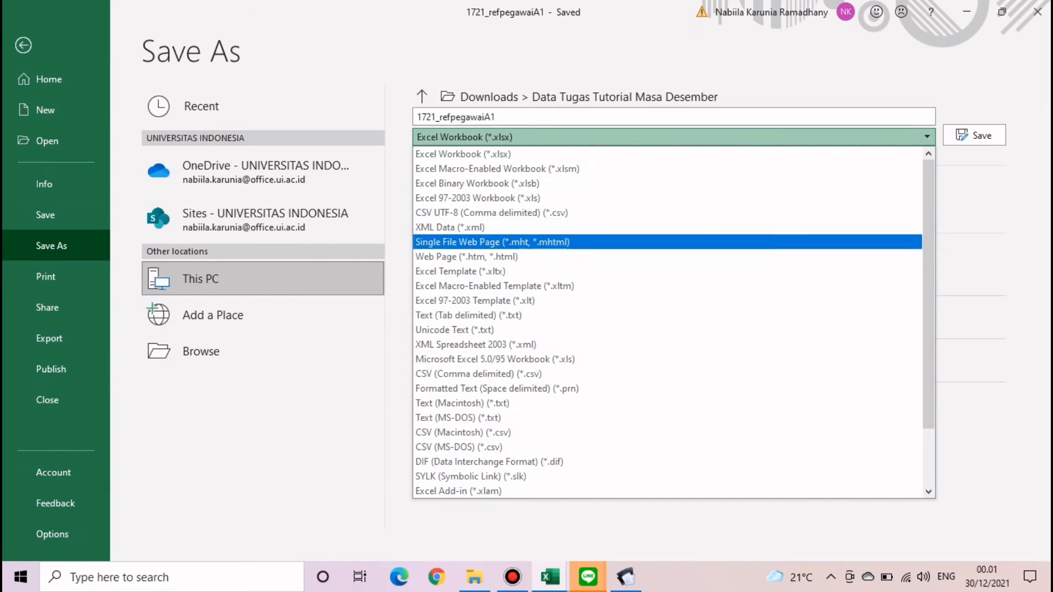
{"action": "left_click", "coordinate": [669, 374]}
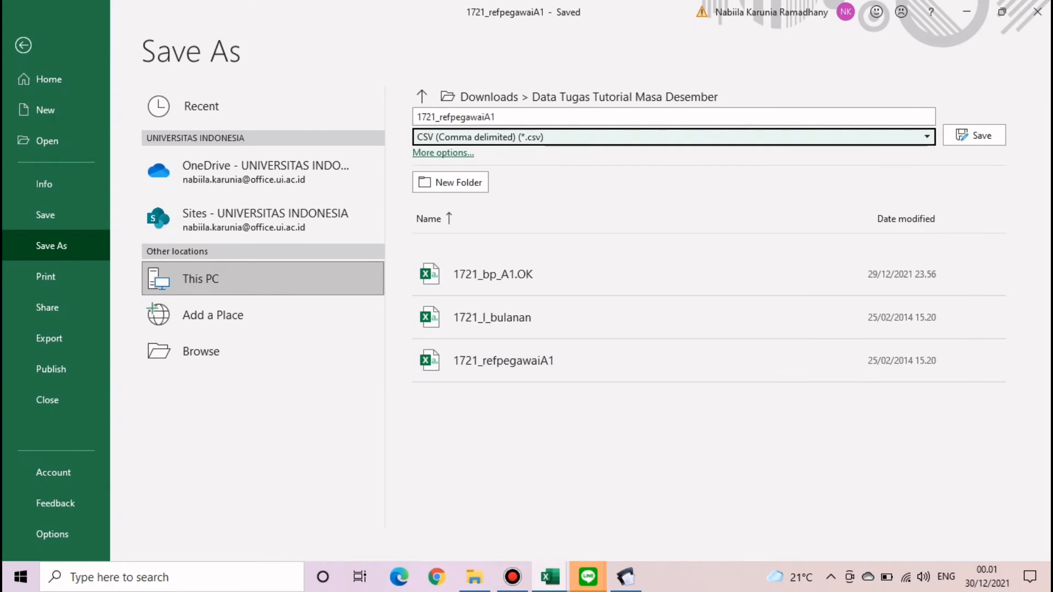
{"action": "left_click", "coordinate": [669, 117]}
{"action": "type", "text": "."}
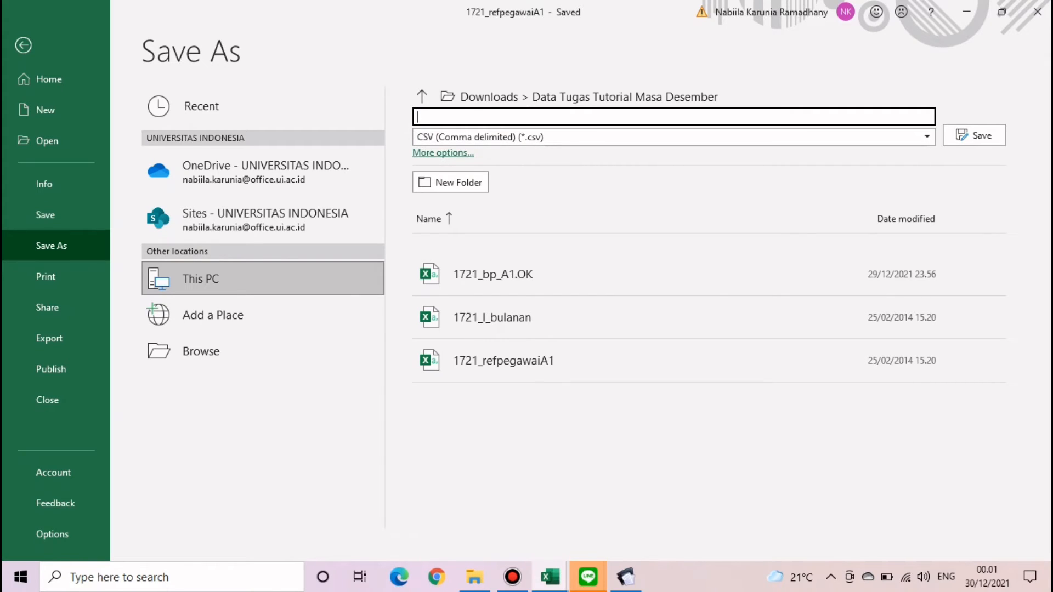
{"action": "type", "text": "REF PEGAWAI"}
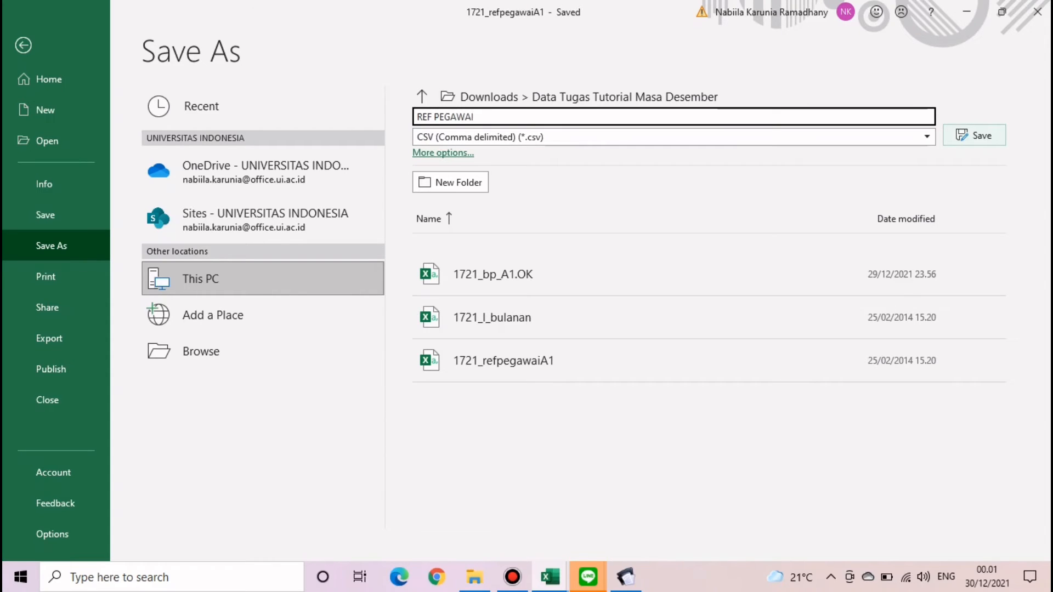
{"action": "key", "text": "Return"}
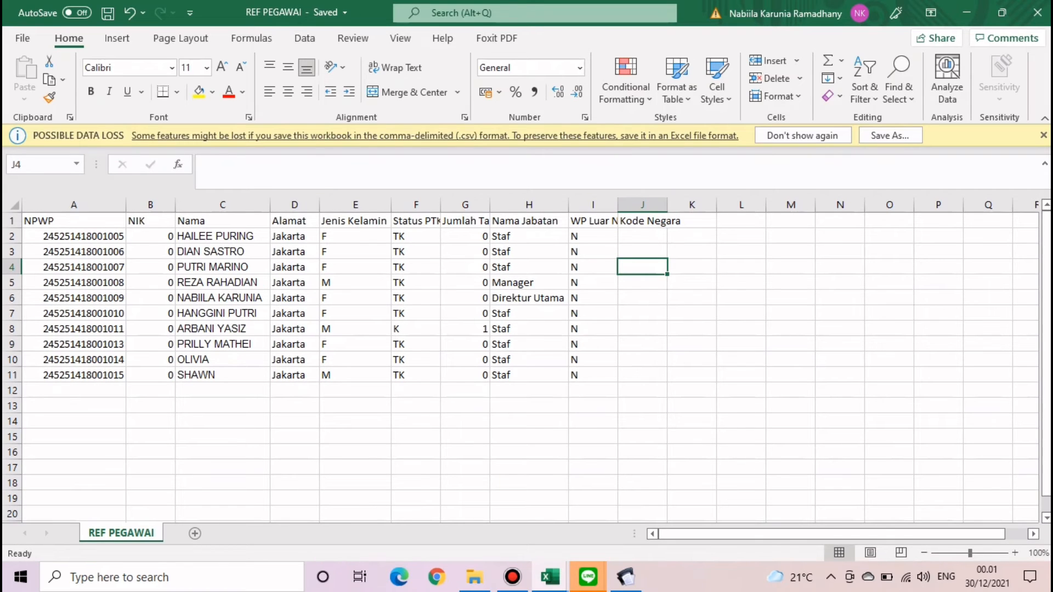
- Close REF PEGAWAI and Kasus Tugas Video_Masa Desember, saving changes
{"action": "left_click", "coordinate": [1037, 13]}
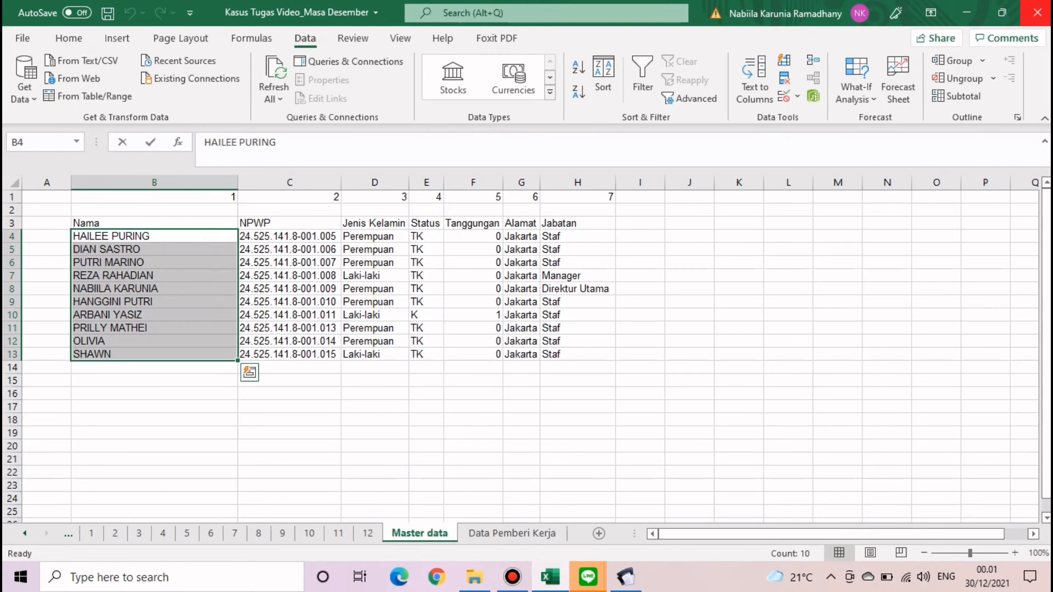
{"action": "left_click", "coordinate": [1037, 13]}
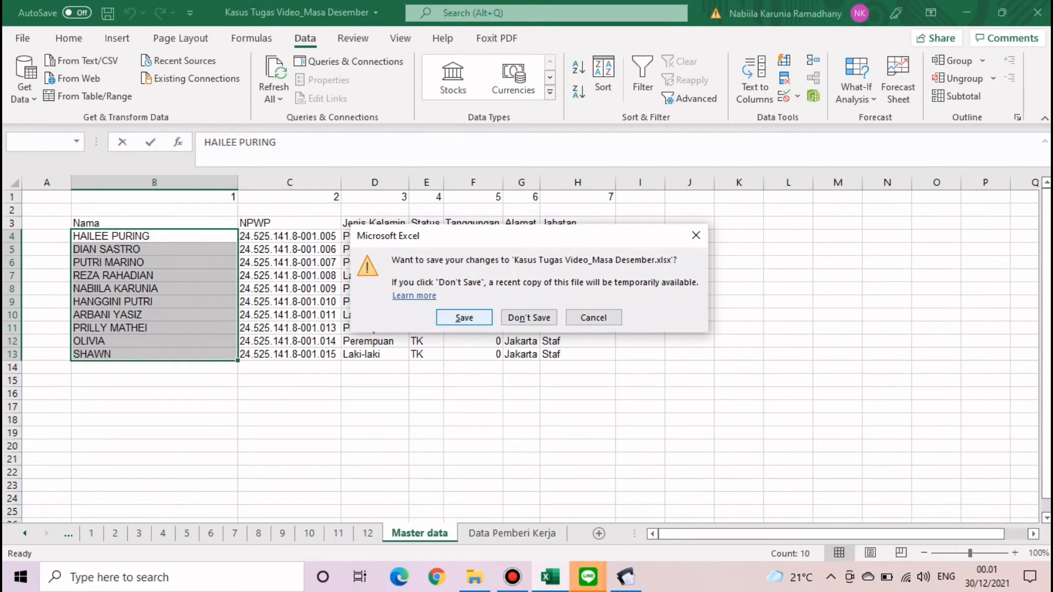
{"action": "key", "text": "Return"}
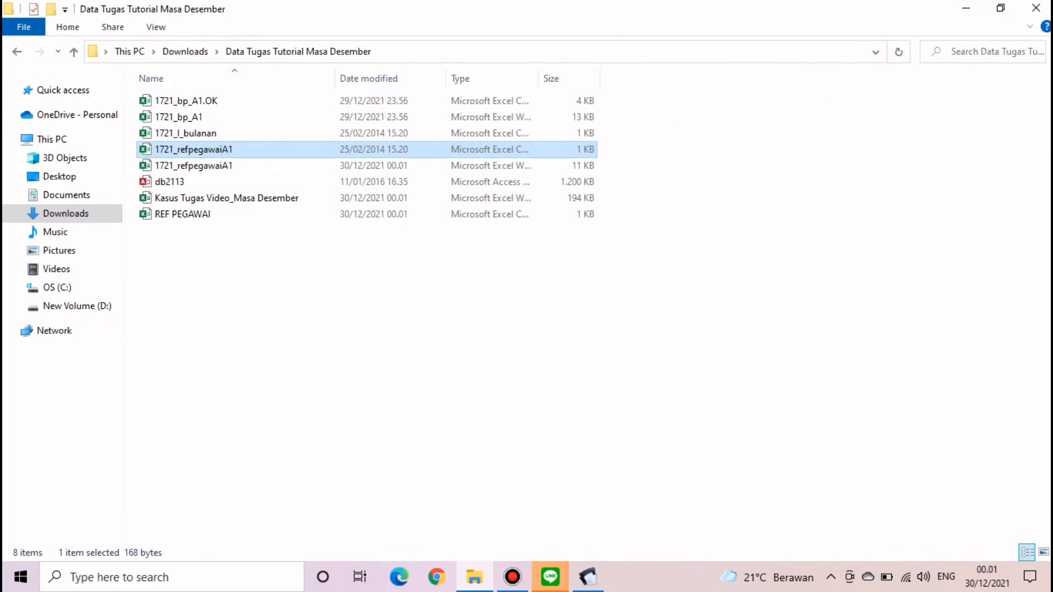
- Delete the db2113 file by mistake, then bring it back through the folder's context menu
{"action": "left_click", "coordinate": [308, 307]}
{"action": "left_click", "coordinate": [181, 182]}
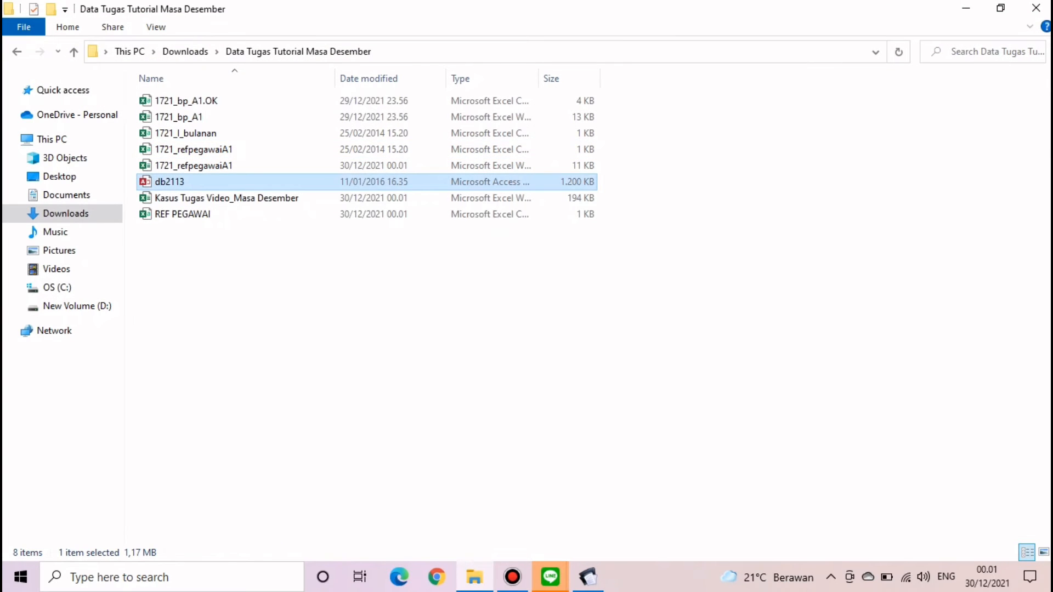
{"action": "right_click", "coordinate": [181, 182]}
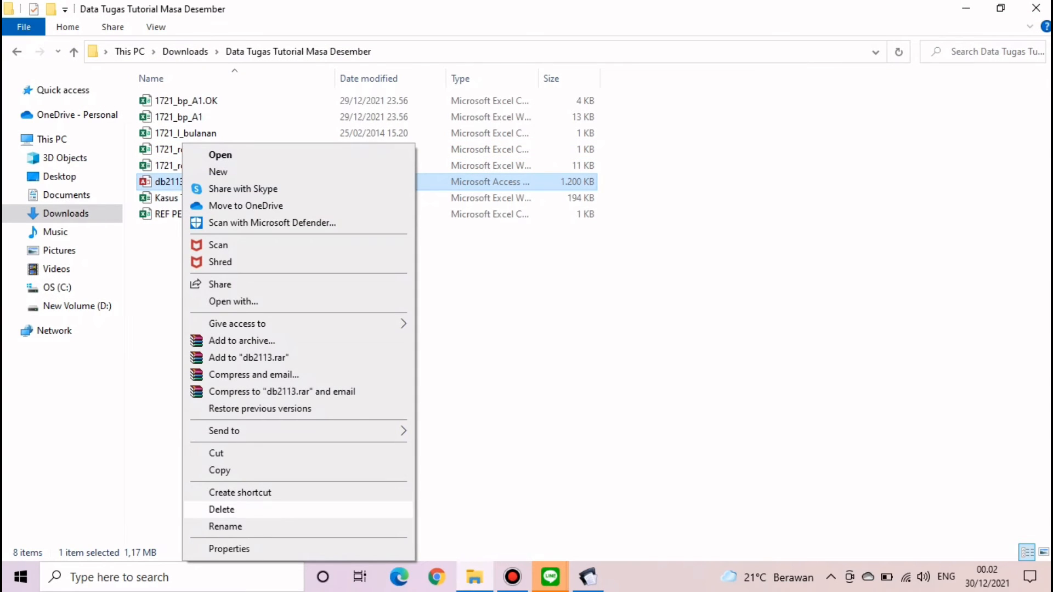
{"action": "left_click", "coordinate": [483, 384]}
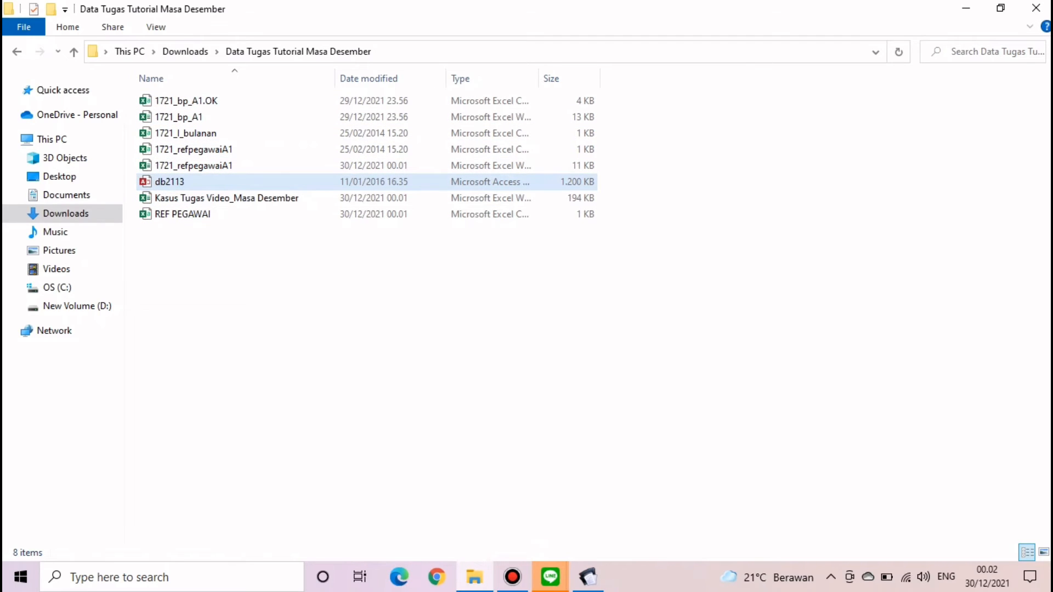
{"action": "right_click", "coordinate": [279, 188]}
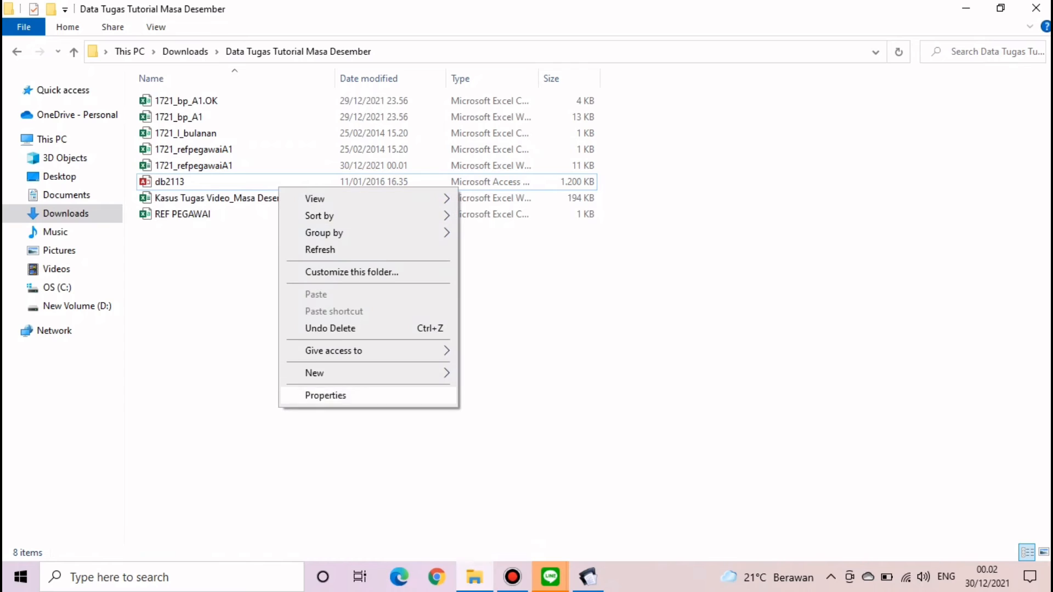
{"action": "mouse_move", "coordinate": [329, 373]}
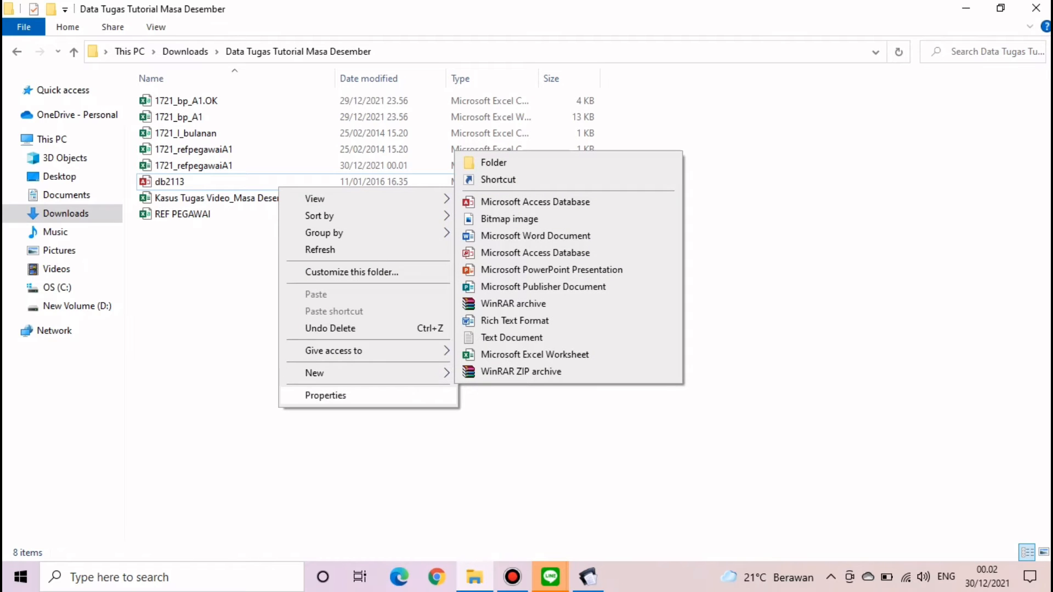
{"action": "left_click", "coordinate": [250, 334]}
{"action": "right_click", "coordinate": [226, 183]}
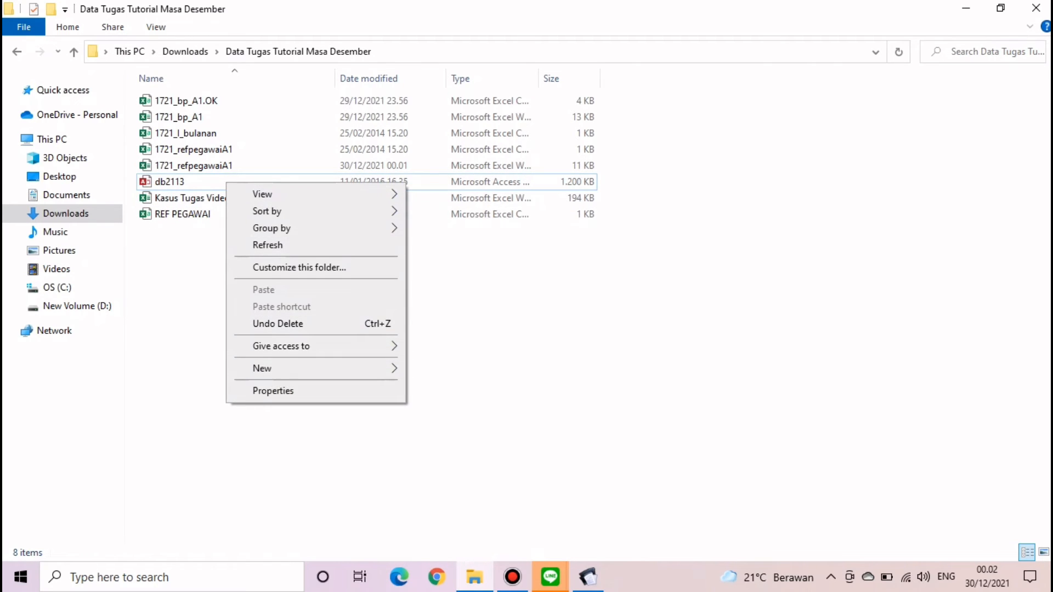
- Rename db2113 to PT HEHE PRODUCTION and return to the e-SPT window
{"action": "left_click", "coordinate": [209, 217]}
{"action": "left_click", "coordinate": [184, 182]}
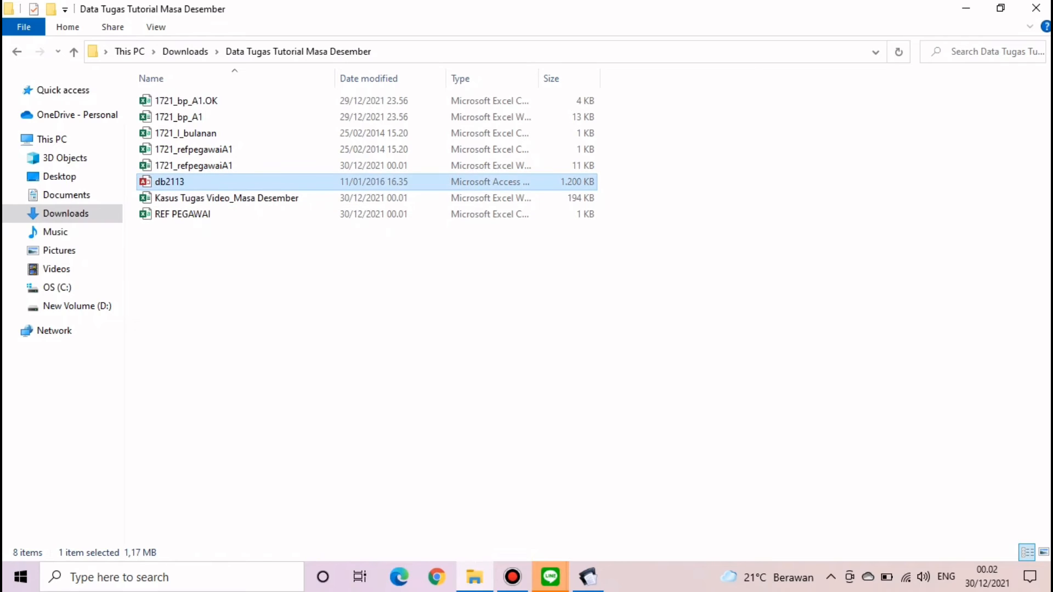
{"action": "right_click", "coordinate": [219, 182]}
{"action": "left_click", "coordinate": [262, 527]}
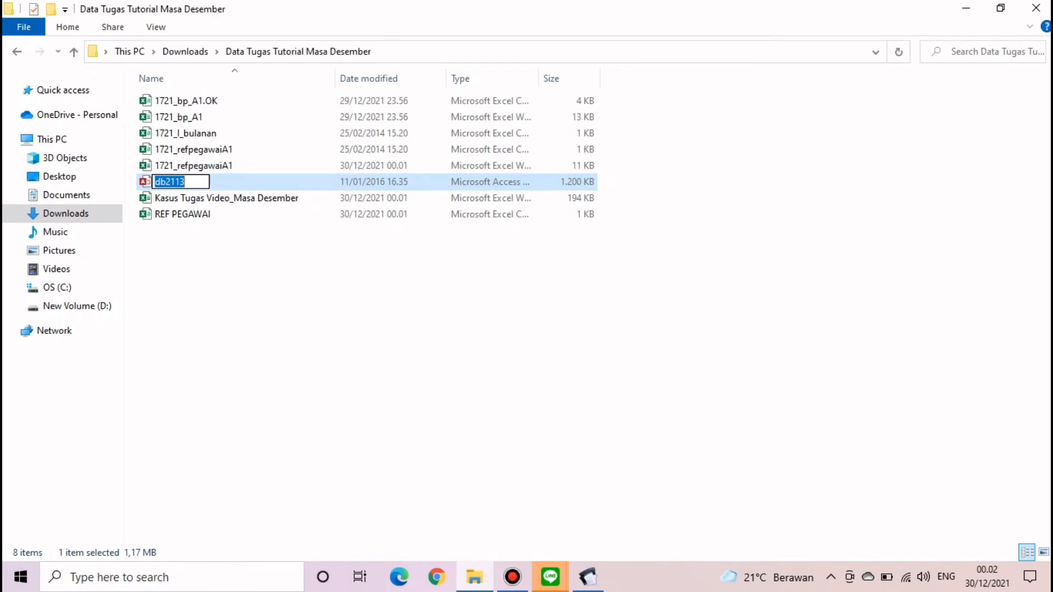
{"action": "type", "text": "PT HEHE PR"}
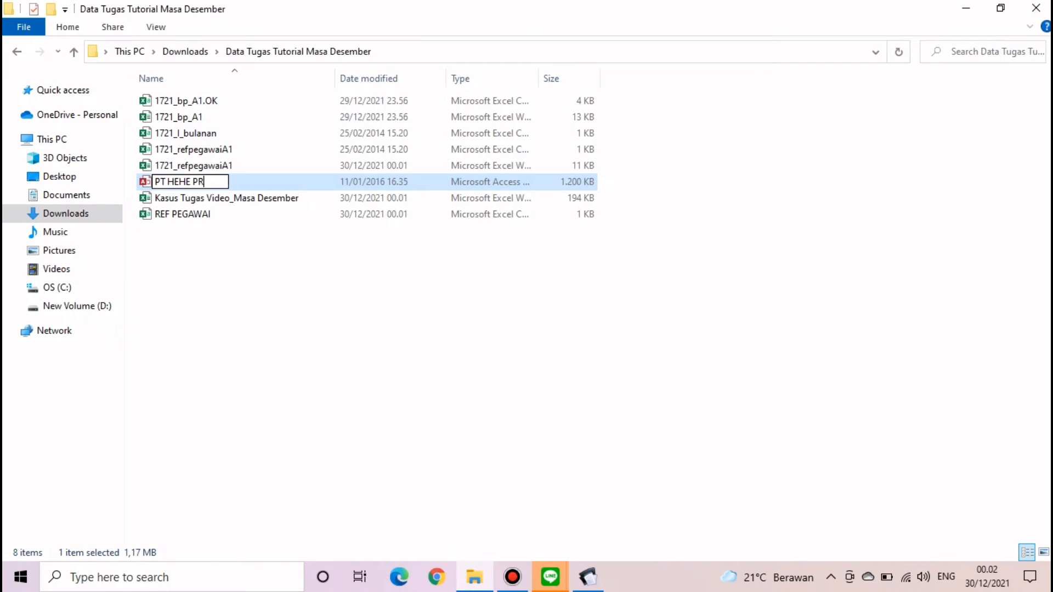
{"action": "type", "text": "ODUCTION"}
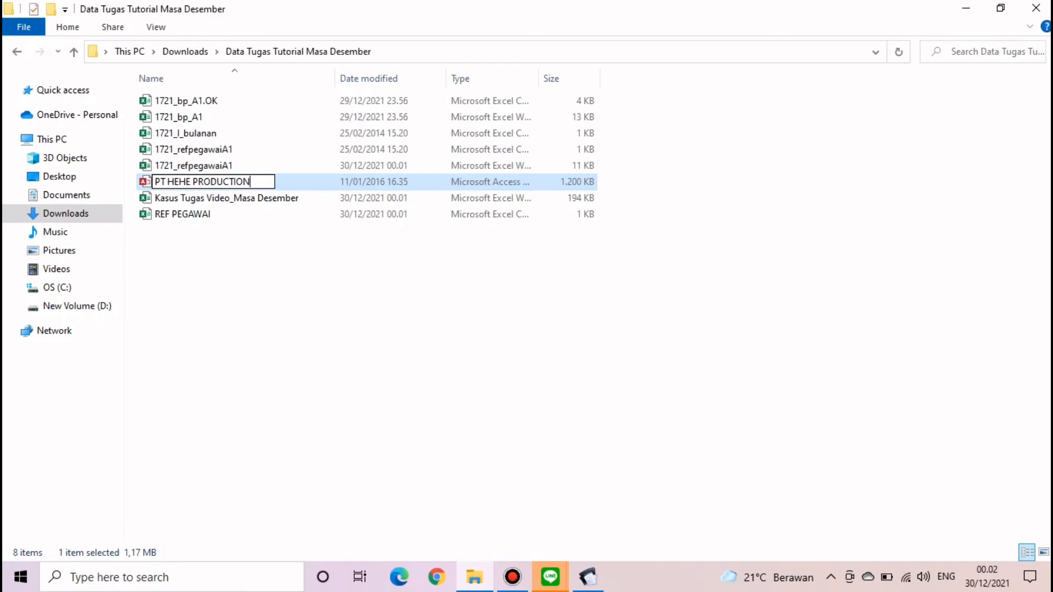
{"action": "key", "text": "Return"}
{"action": "left_click", "coordinate": [351, 373]}
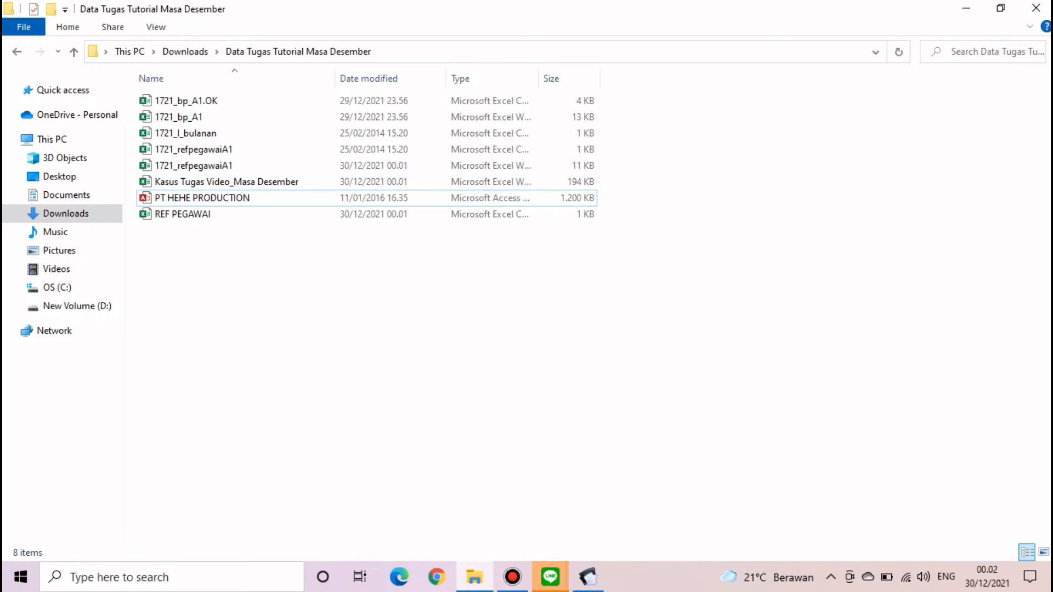
{"action": "left_click", "coordinate": [587, 577]}
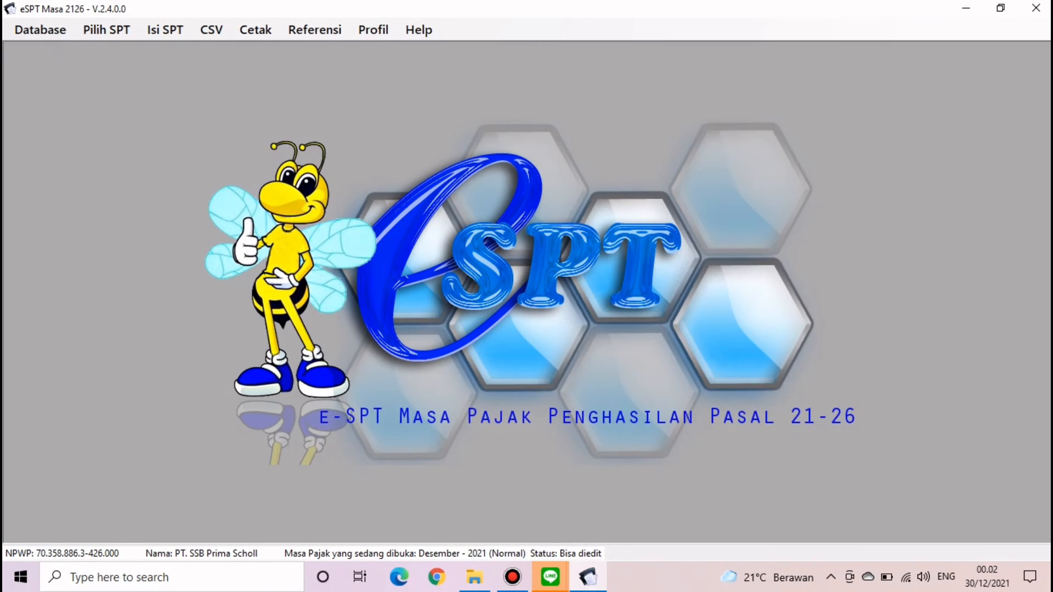
- Point Pilih Database at the Data Tugas Tutorial Masa Desember folder and choose PT HEHE PRODUCTION
{"action": "left_click", "coordinate": [40, 30]}
{"action": "left_click", "coordinate": [74, 50]}
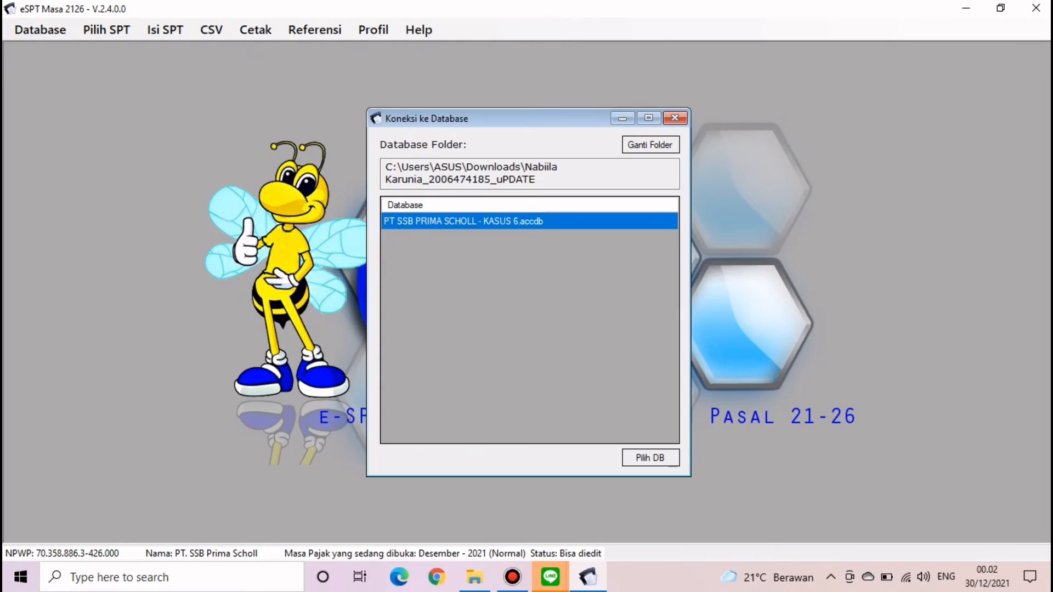
{"action": "left_click", "coordinate": [650, 144]}
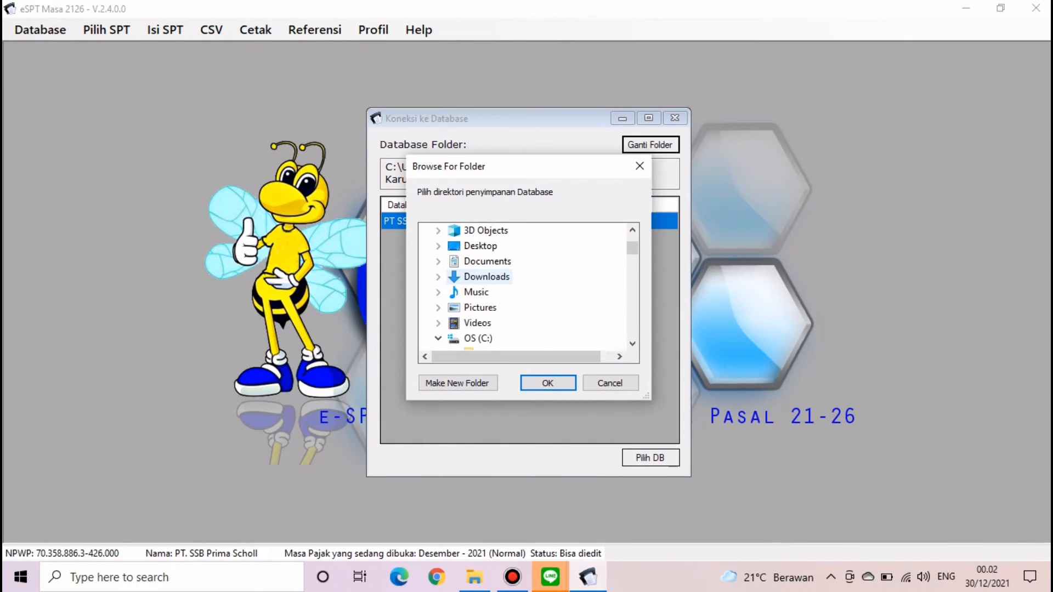
{"action": "left_click", "coordinate": [487, 277]}
{"action": "scroll", "coordinate": [494, 280], "scroll_direction": "down", "scroll_amount": 4}
{"action": "scroll", "coordinate": [494, 279], "scroll_direction": "up", "scroll_amount": 2}
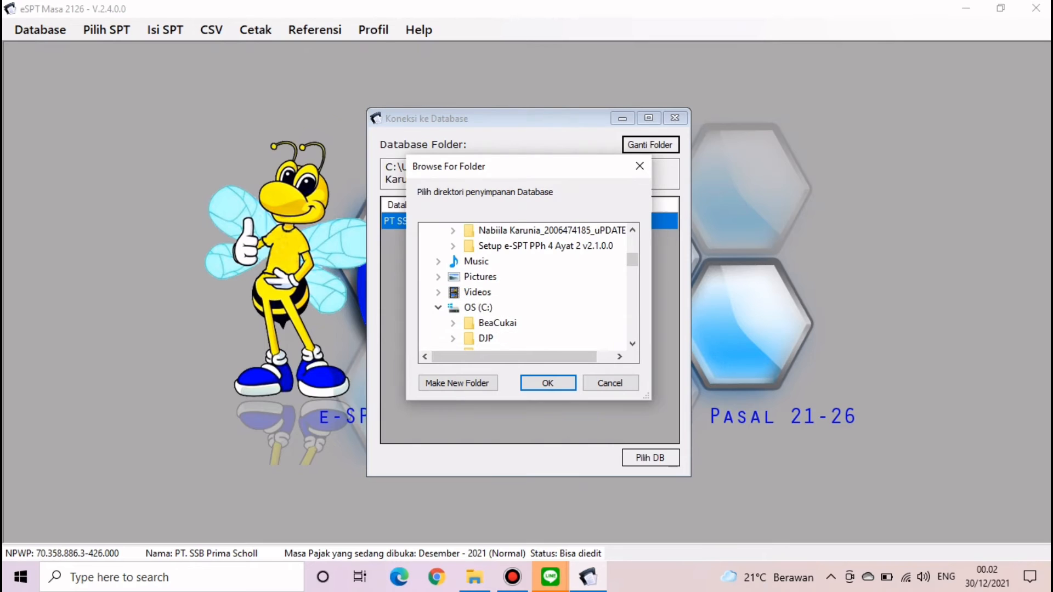
{"action": "scroll", "coordinate": [521, 263], "scroll_direction": "up", "scroll_amount": 1}
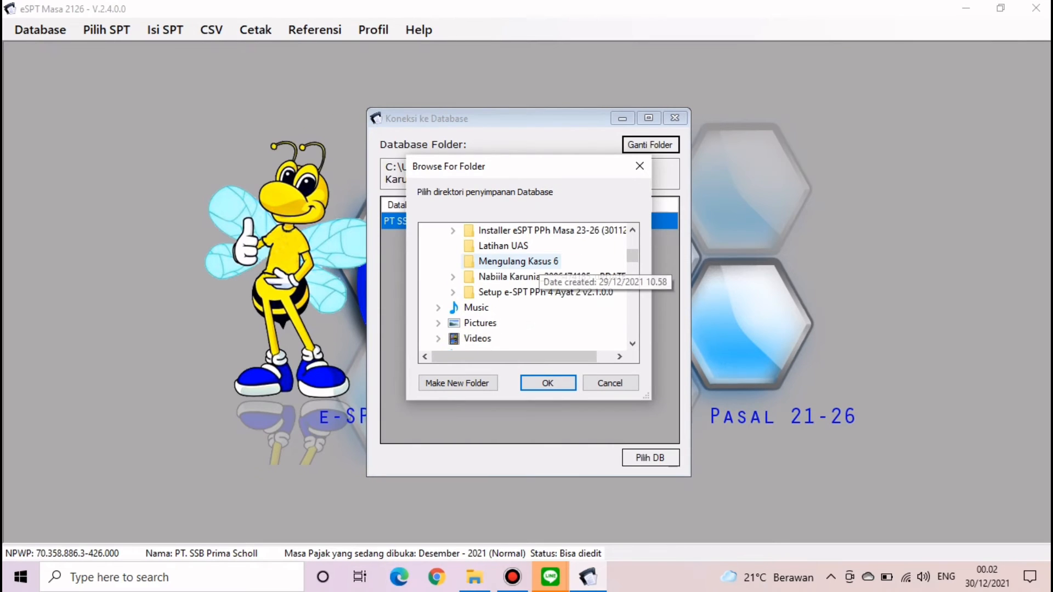
{"action": "scroll", "coordinate": [521, 271], "scroll_direction": "up", "scroll_amount": 3}
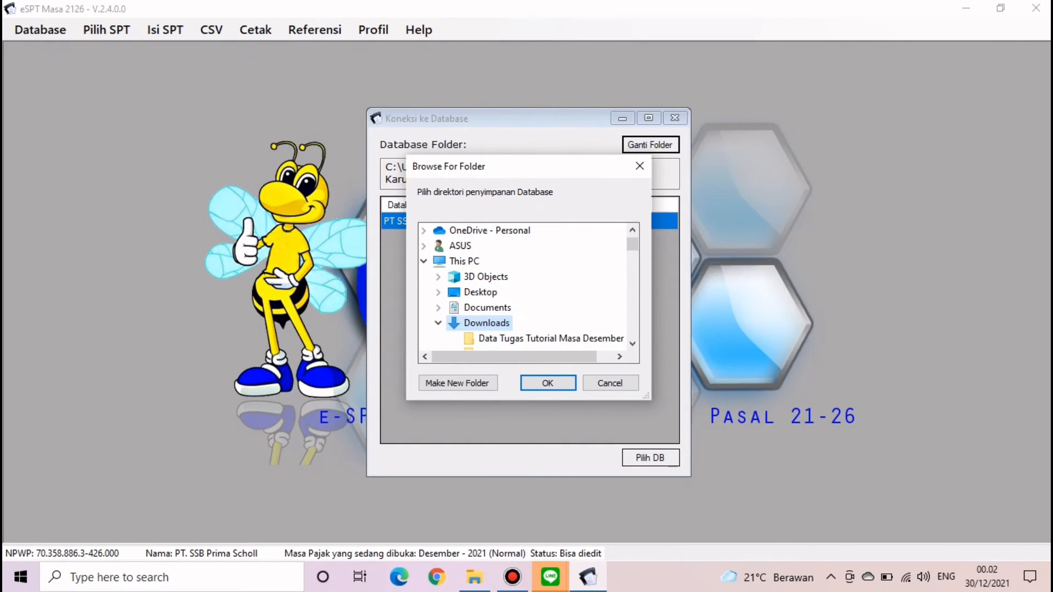
{"action": "left_click", "coordinate": [549, 339]}
{"action": "left_click", "coordinate": [548, 383]}
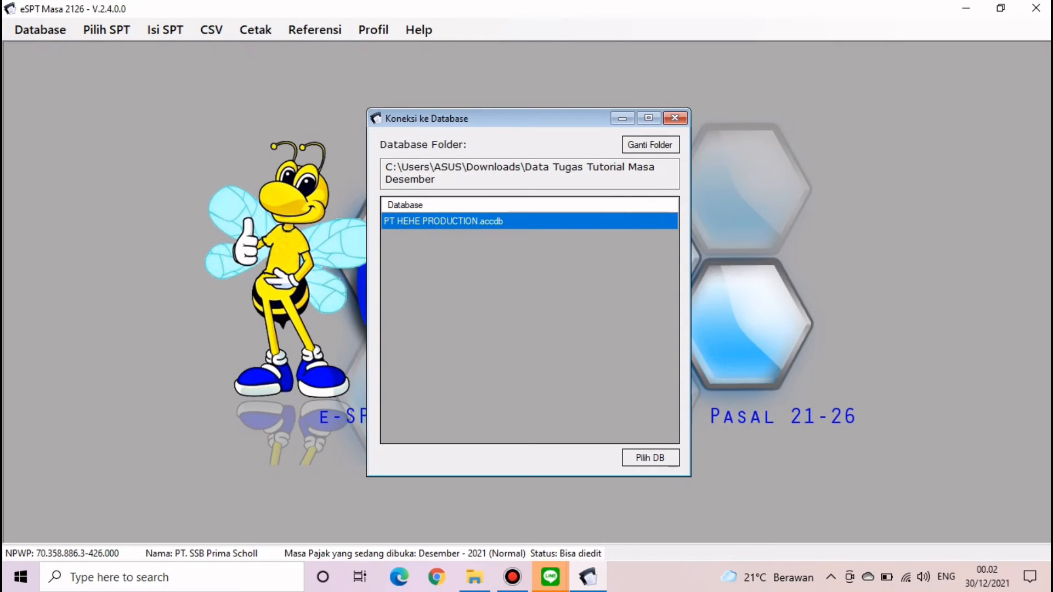
{"action": "left_click", "coordinate": [651, 458]}
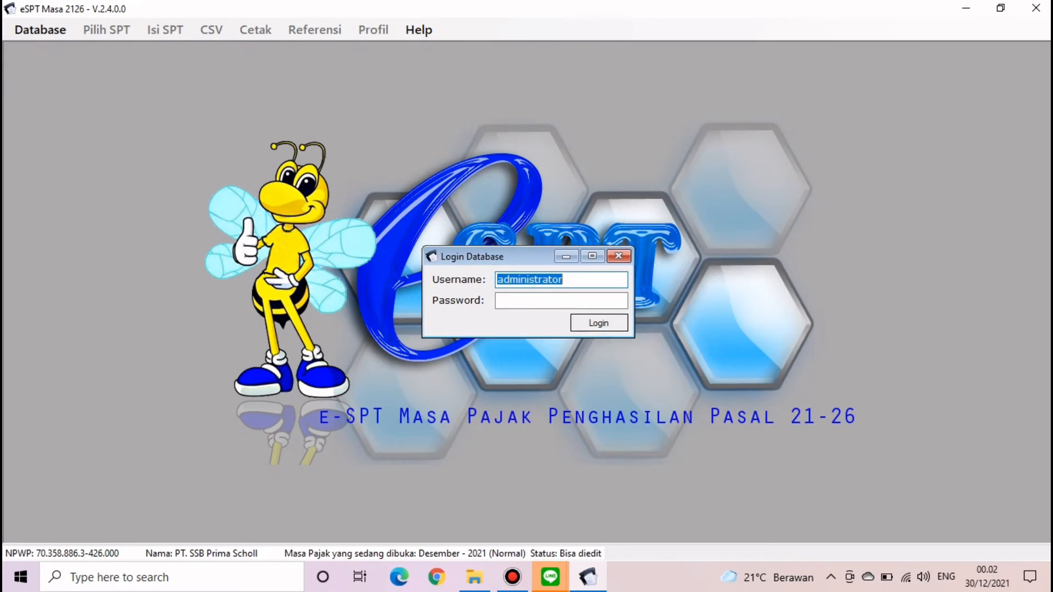
- Enter the database password, log in and acknowledge the NPWP prompt
{"action": "left_click", "coordinate": [561, 300]}
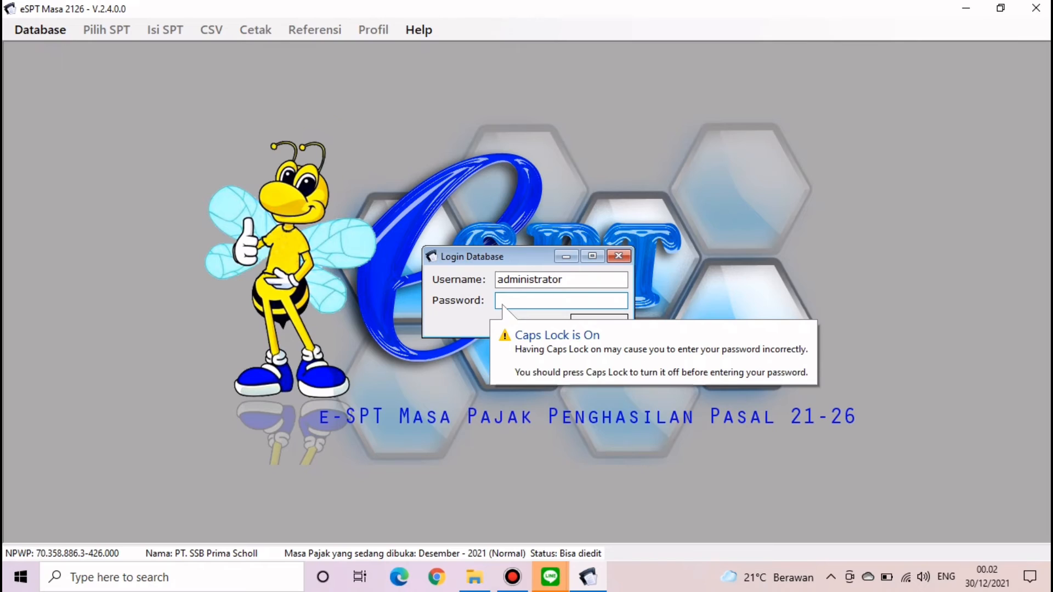
{"action": "type", "text": "123"}
{"action": "key", "text": "BackSpace"}
{"action": "key", "text": "BackSpace"}
{"action": "key", "text": "BackSpace"}
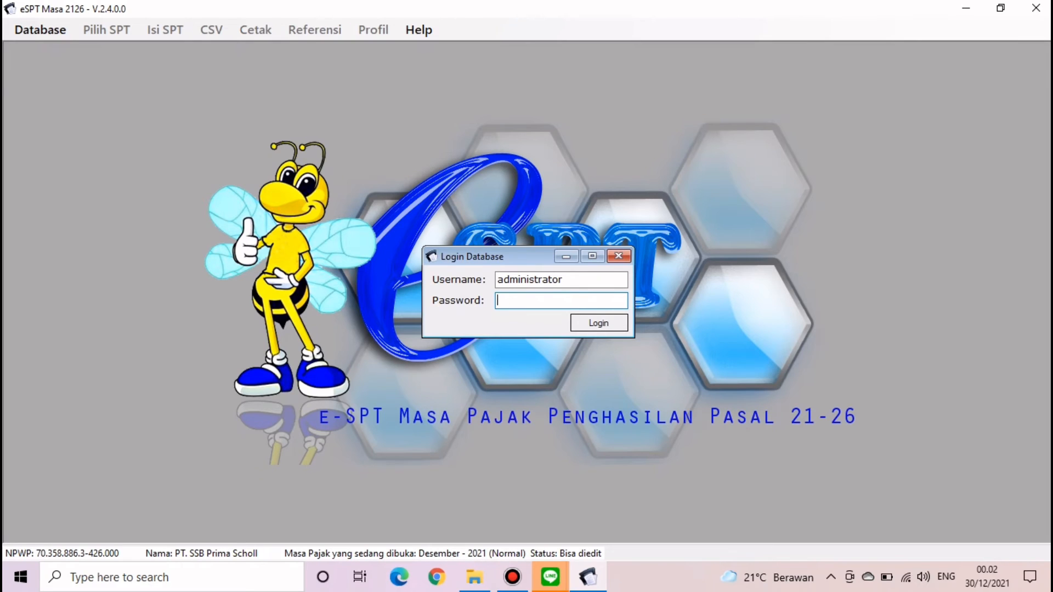
{"action": "type", "text": "123"}
{"action": "key", "text": "Return"}
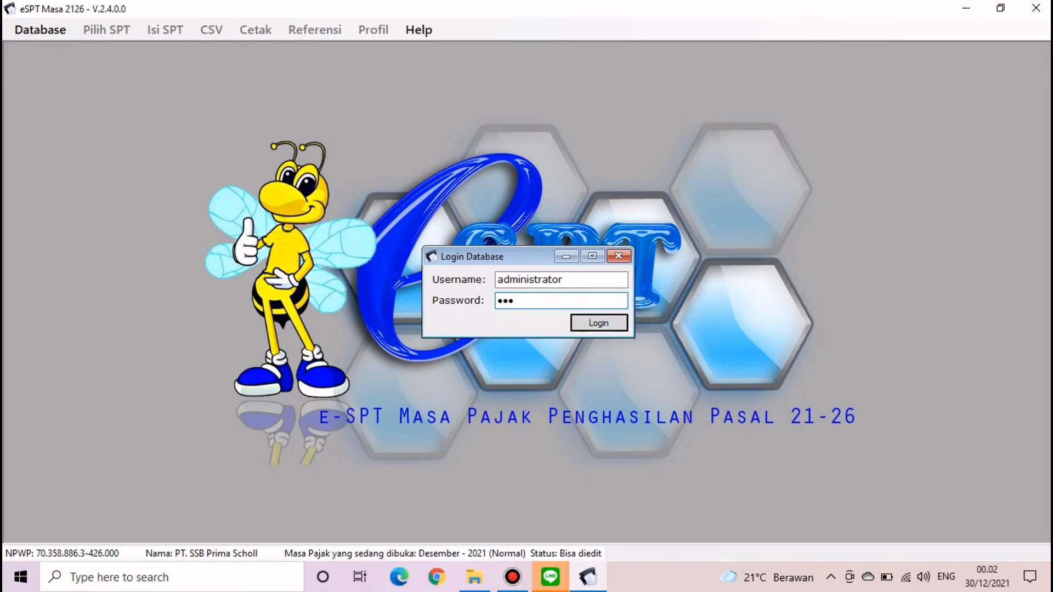
{"action": "key", "text": "Return"}
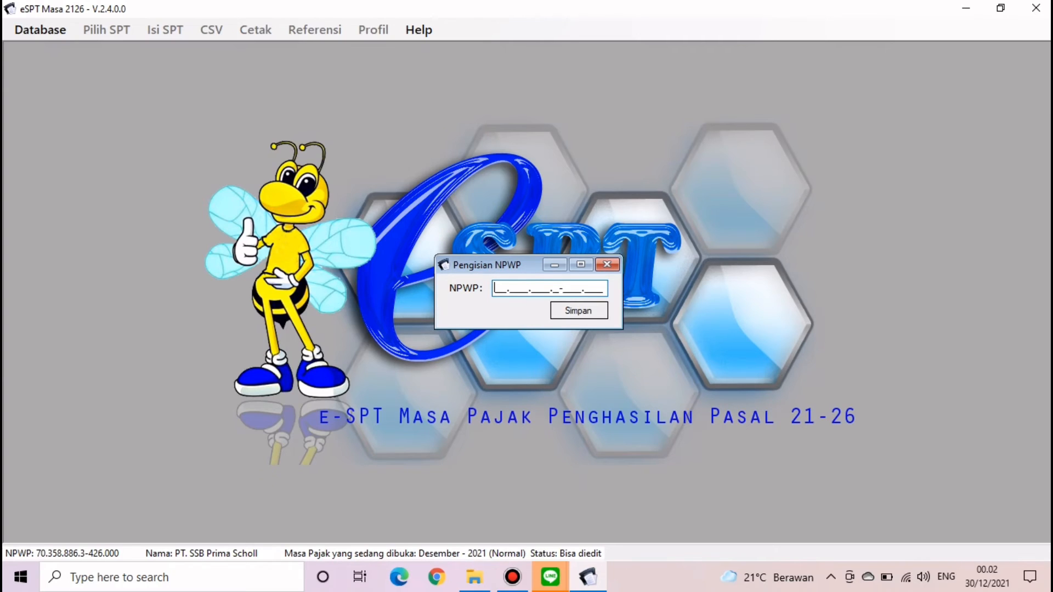
- Enter the company's NPWP in Pengisian NPWP, save it and confirm the success message
{"action": "type", "text": "78"}
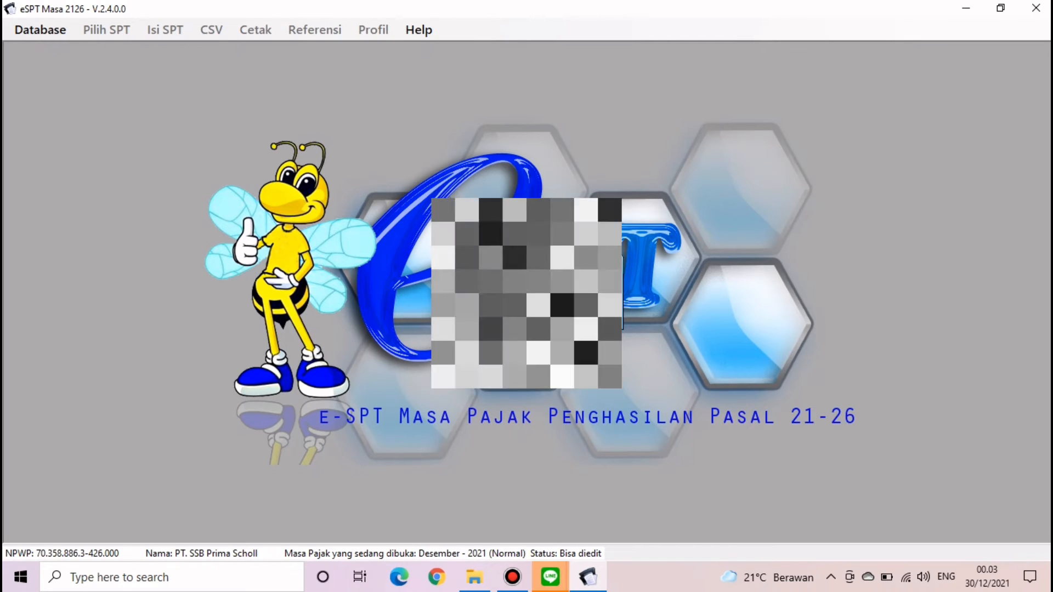
{"action": "left_click", "coordinate": [578, 311]}
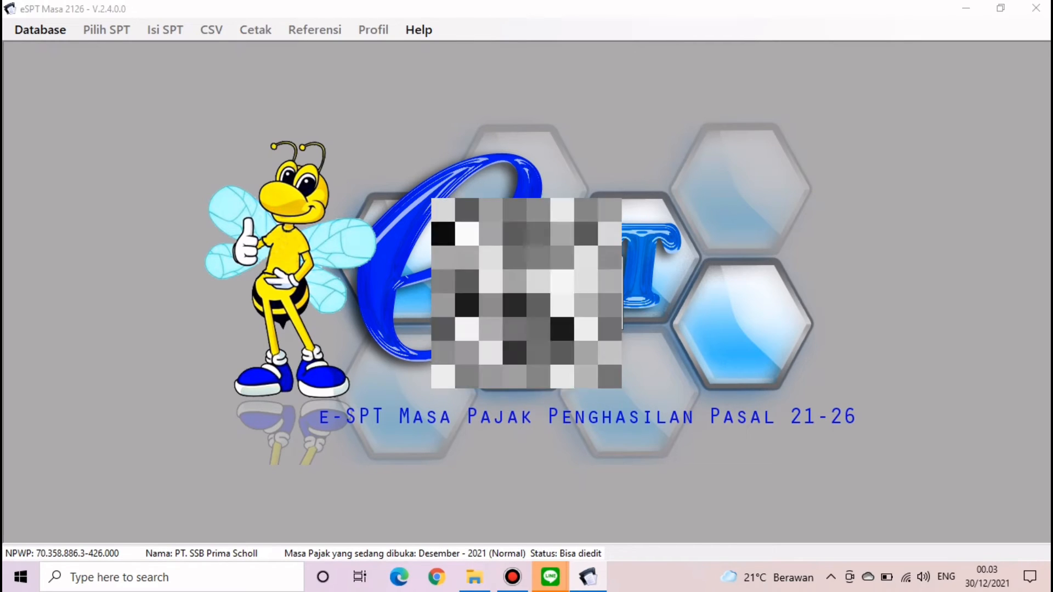
{"action": "left_click", "coordinate": [574, 339]}
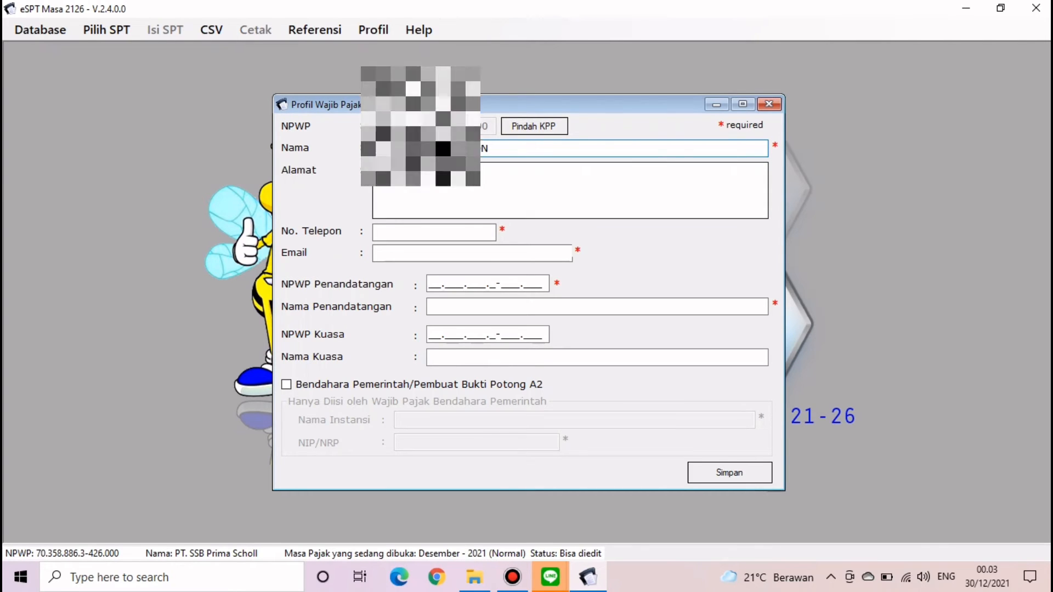
- Fill in the profile's phone number, company e-mail, signer NPWP and signer name
{"action": "left_click", "coordinate": [428, 175]}
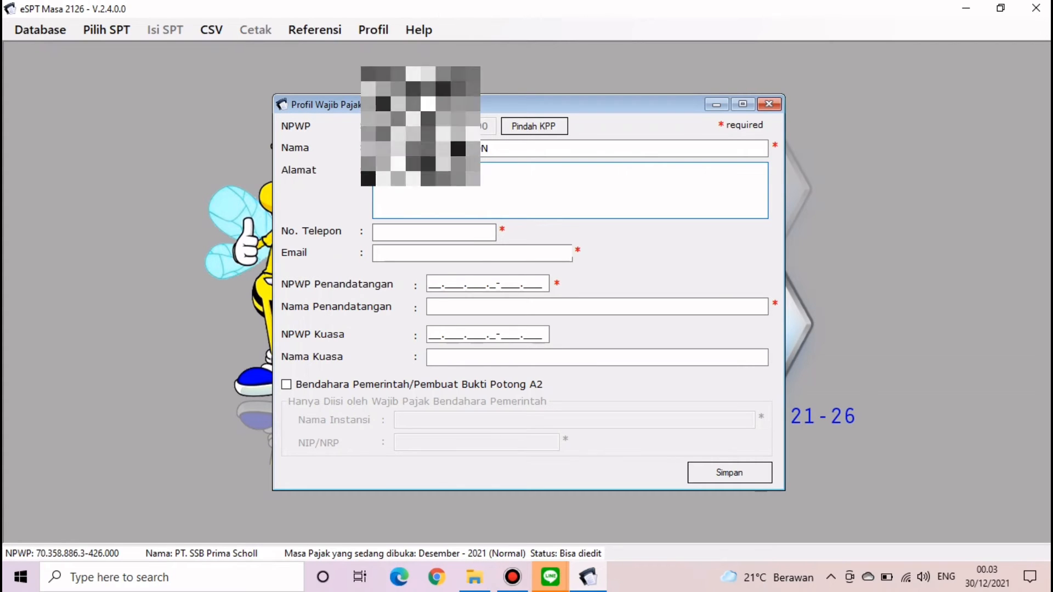
{"action": "left_click", "coordinate": [428, 232]}
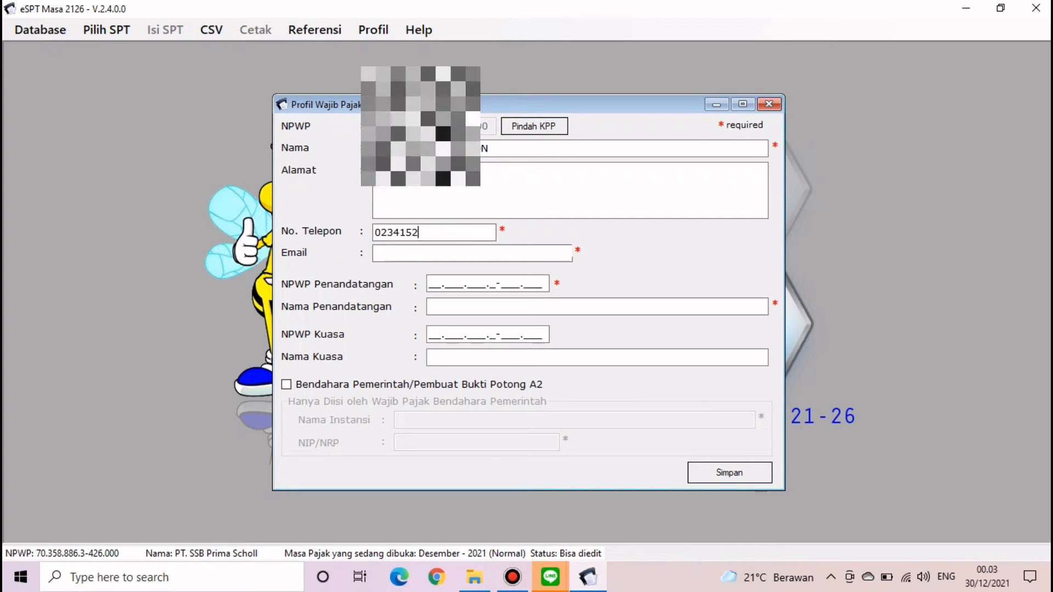
{"action": "left_click", "coordinate": [427, 253]}
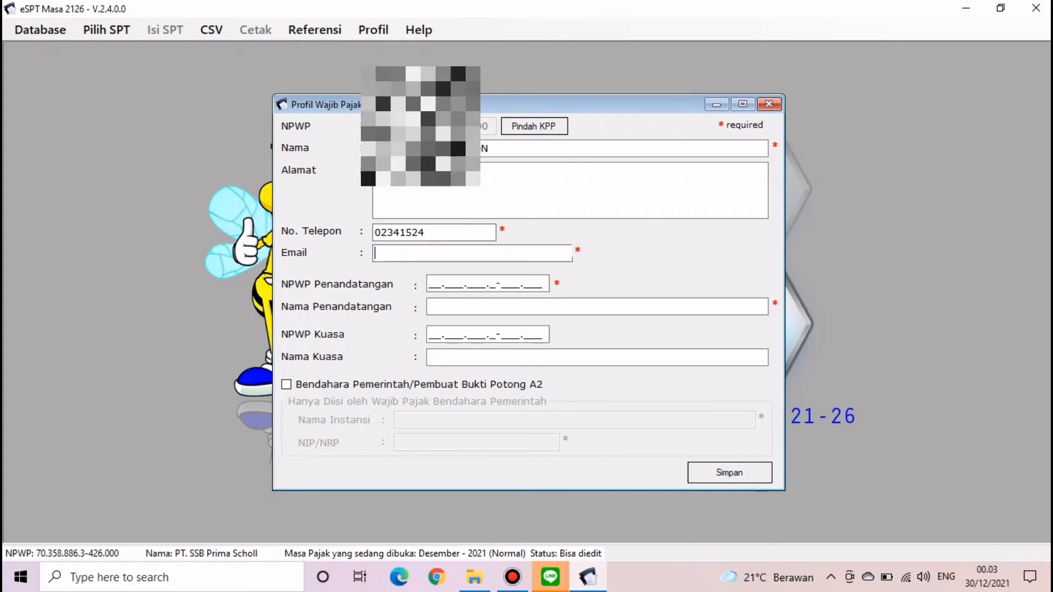
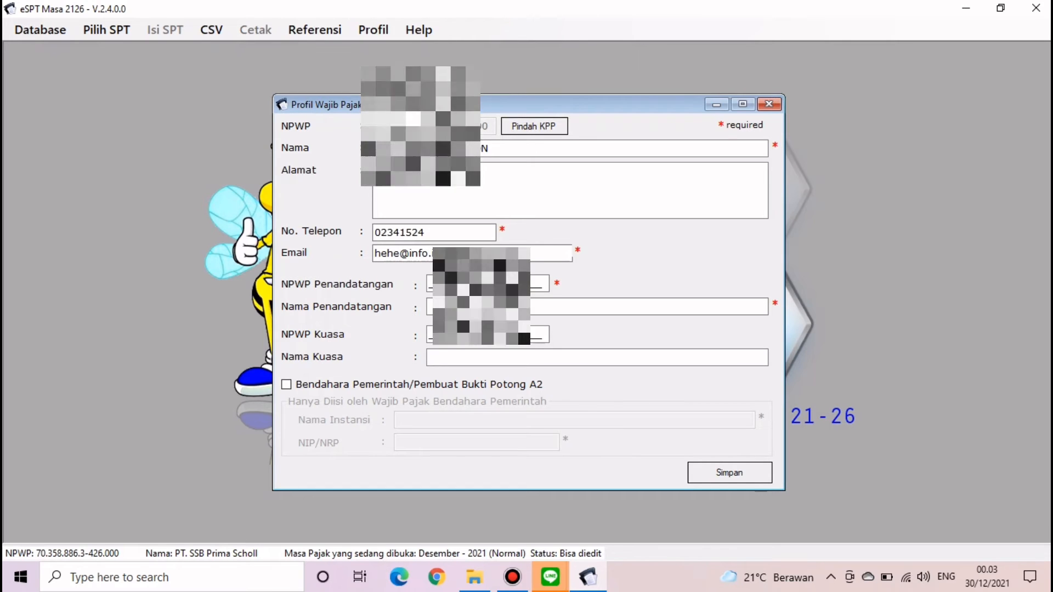
{"action": "left_click", "coordinate": [466, 253]}
{"action": "left_click", "coordinate": [476, 283]}
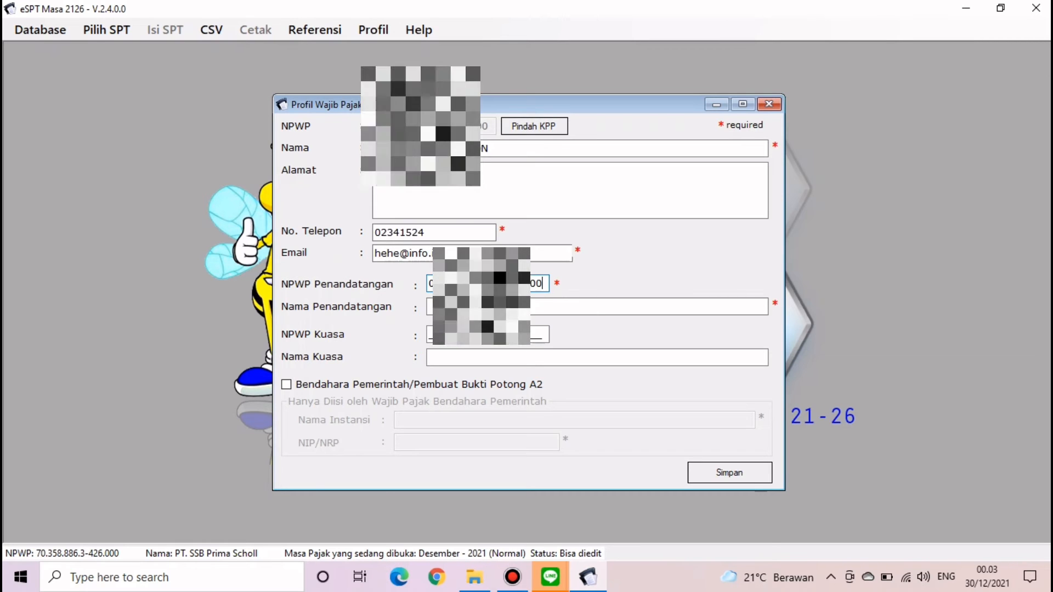
{"action": "left_click", "coordinate": [481, 307]}
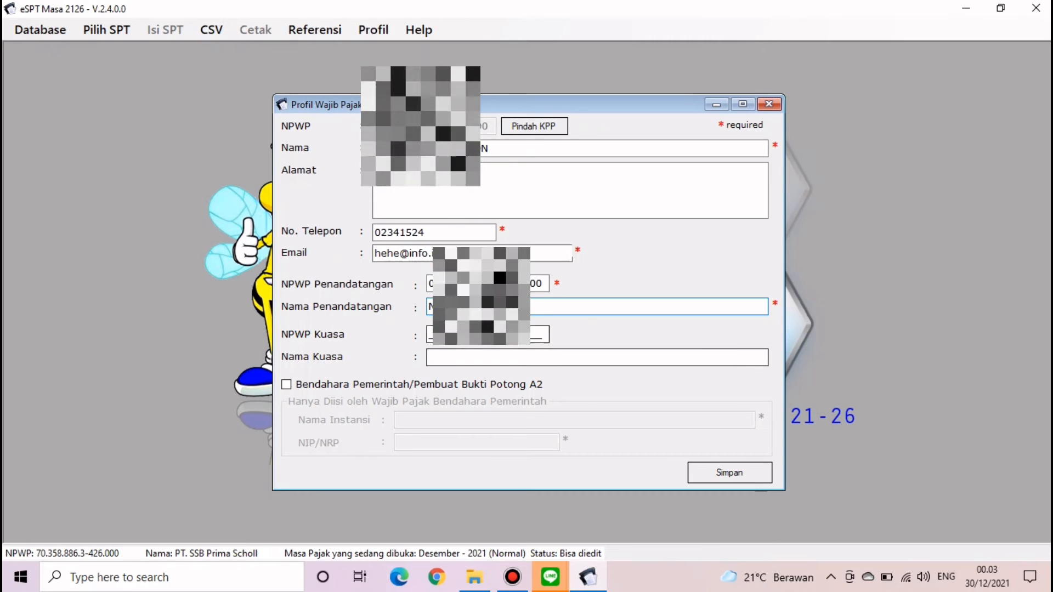
- Save the Profil Wajib Pajak and dismiss the confirmation
{"action": "left_click", "coordinate": [729, 472]}
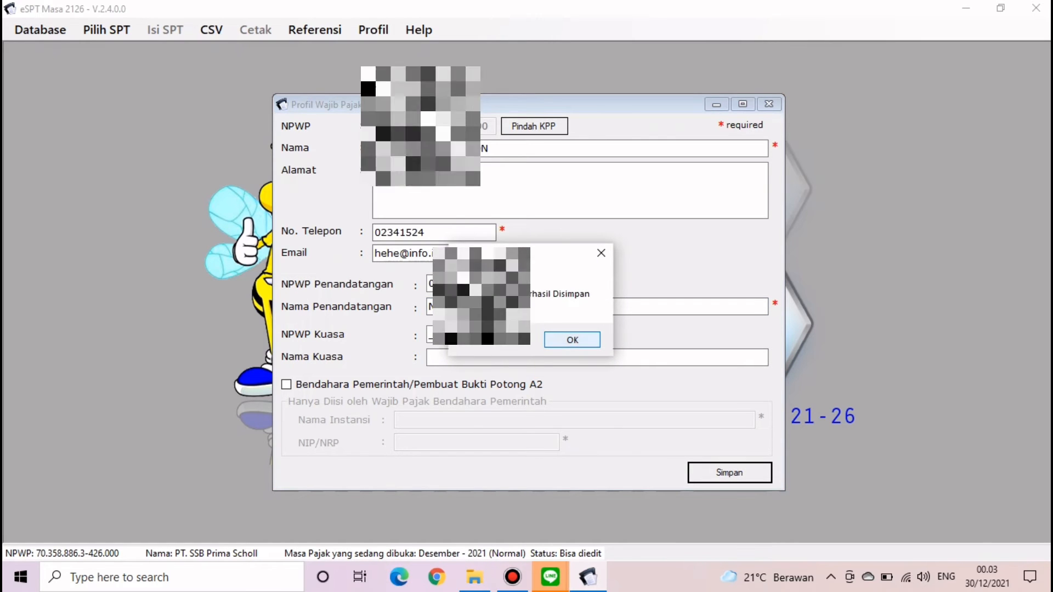
{"action": "key", "text": "Return"}
{"action": "key", "text": "alt"}
{"action": "key", "text": "Right"}
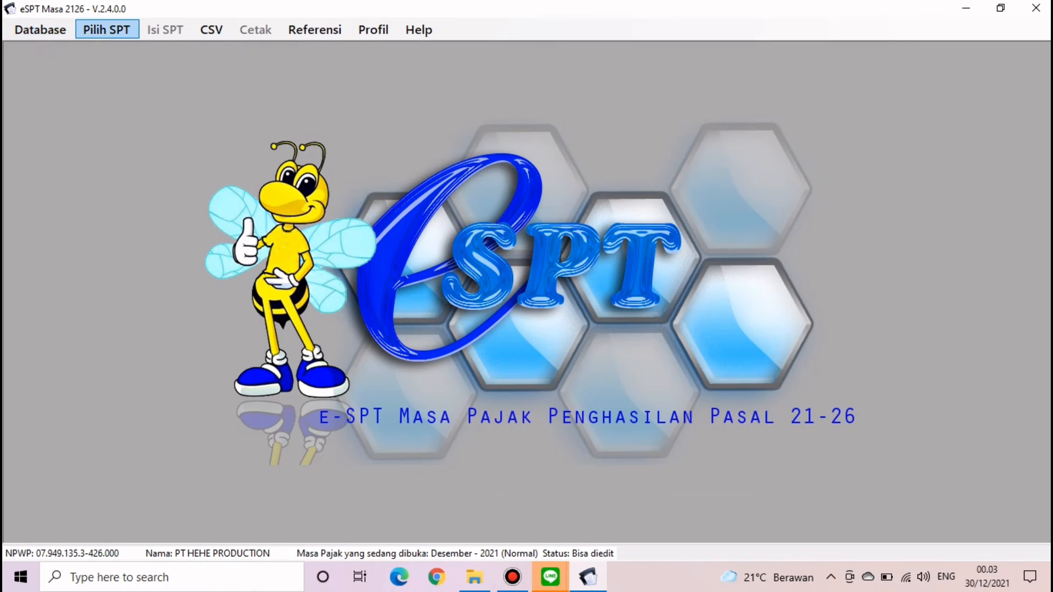
- Create the December 2021 Normal SPT and open it from the list of existing SPTs
{"action": "key", "text": "Down"}
{"action": "key", "text": "Down"}
{"action": "key", "text": "Return"}
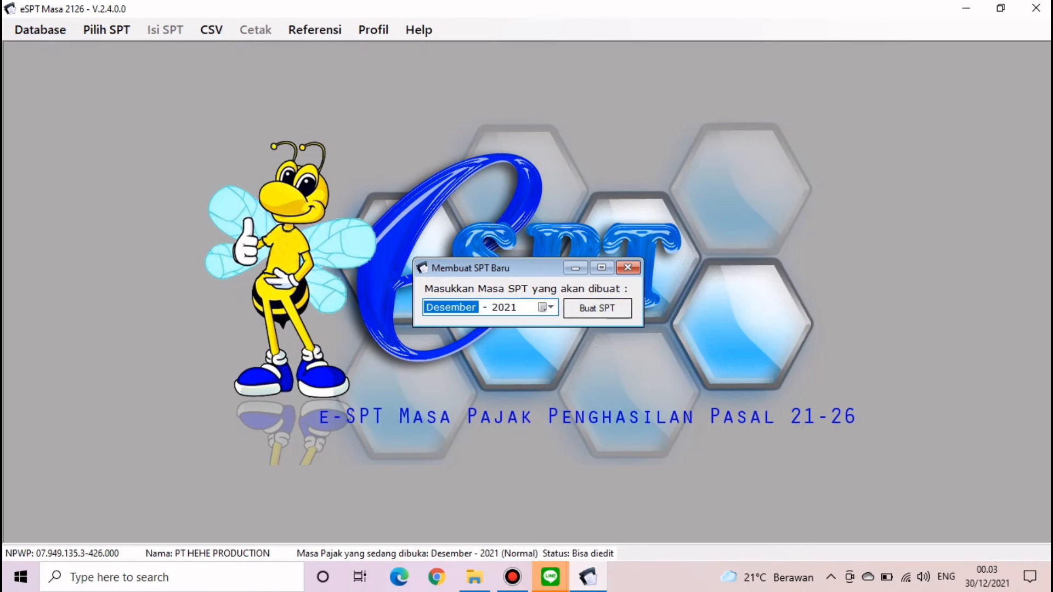
{"action": "key", "text": "Tab"}
{"action": "key", "text": "Return"}
{"action": "key", "text": "Return"}
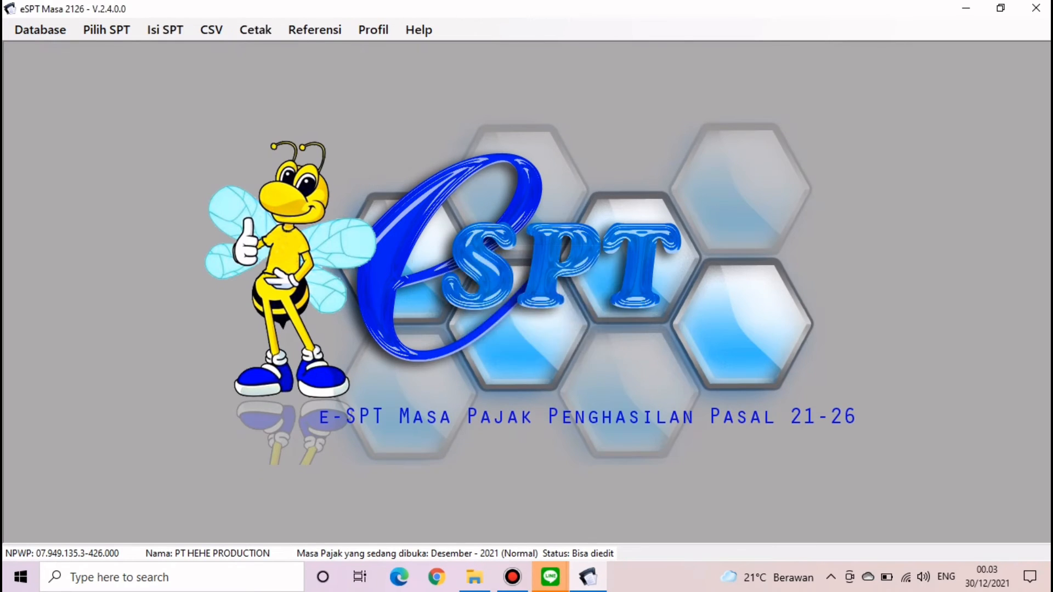
{"action": "key", "text": "alt"}
{"action": "key", "text": "Right"}
{"action": "key", "text": "Down"}
{"action": "key", "text": "Down"}
{"action": "key", "text": "Return"}
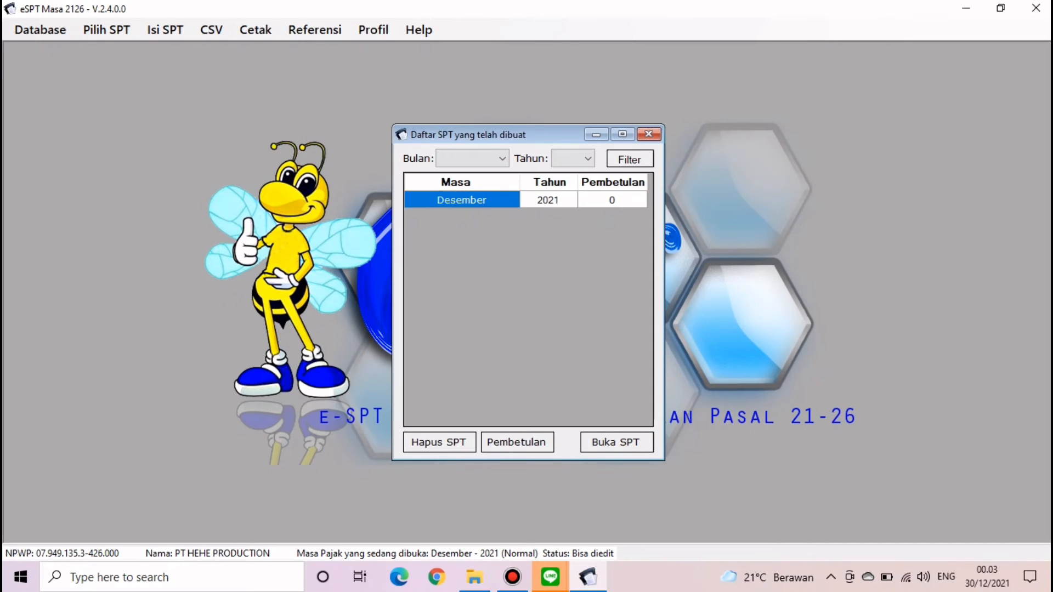
{"action": "key", "text": "Return"}
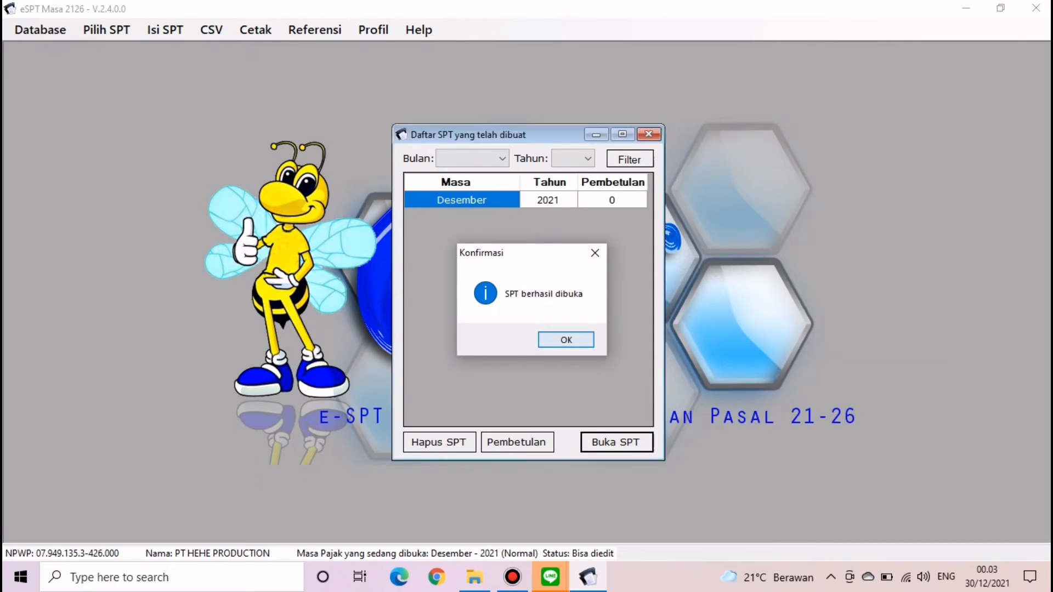
{"action": "key", "text": "Return"}
- Import the 10 Pegawai A1 reference records from REF PEGAWAI.csv in the Data Tugas Tutorial Masa Desember folder
{"action": "left_click", "coordinate": [211, 30]}
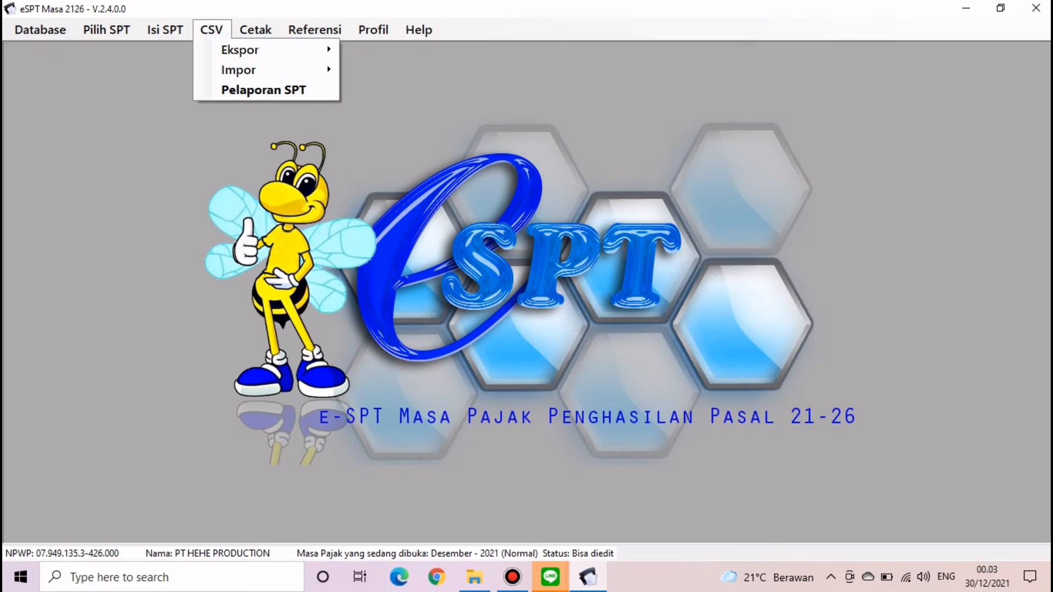
{"action": "mouse_move", "coordinate": [239, 69]}
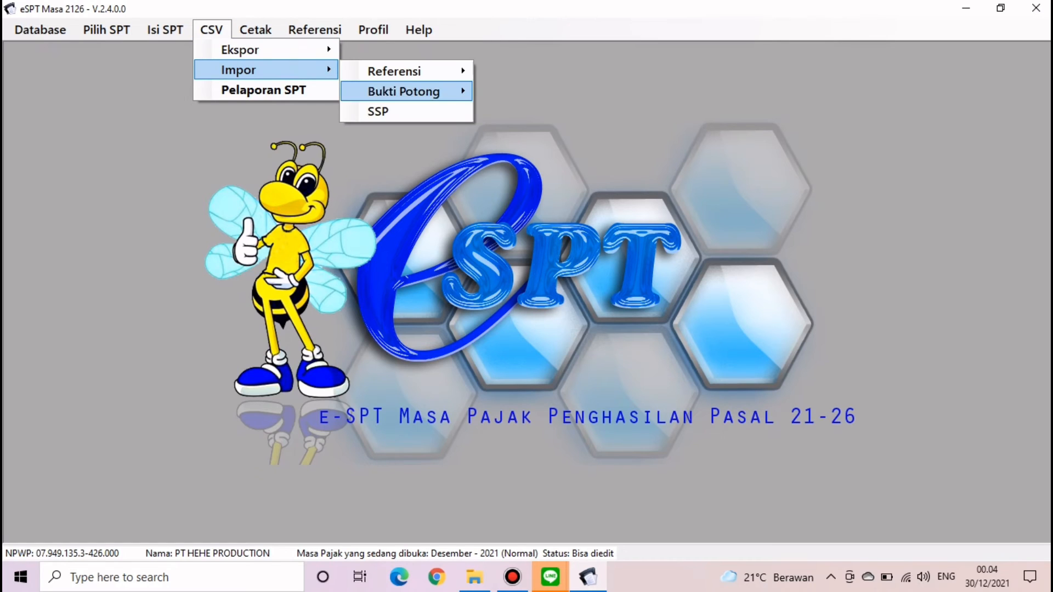
{"action": "mouse_move", "coordinate": [395, 71]}
{"action": "left_click", "coordinate": [532, 92]}
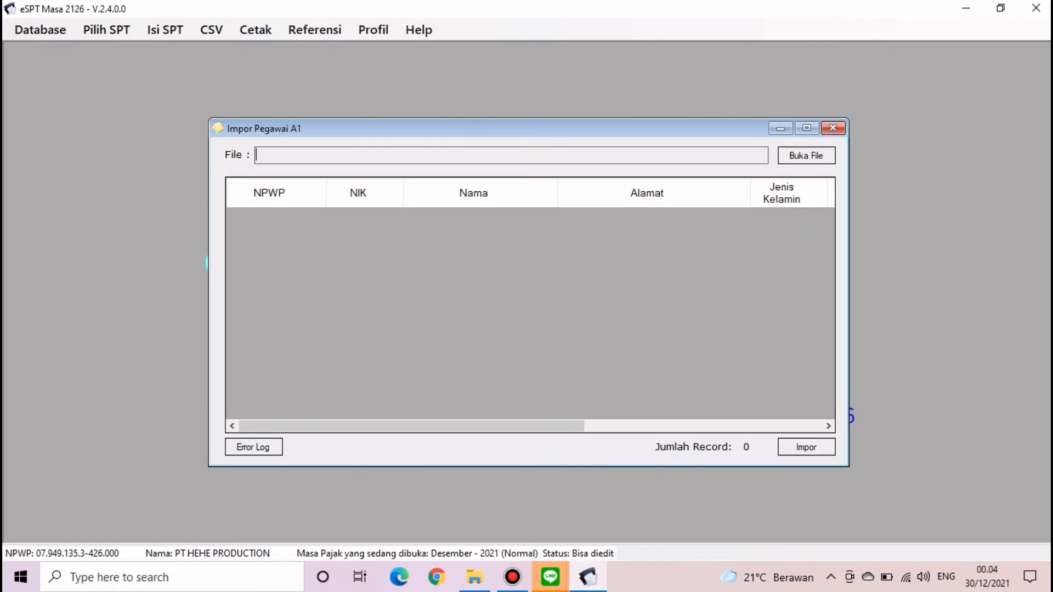
{"action": "left_click", "coordinate": [806, 155]}
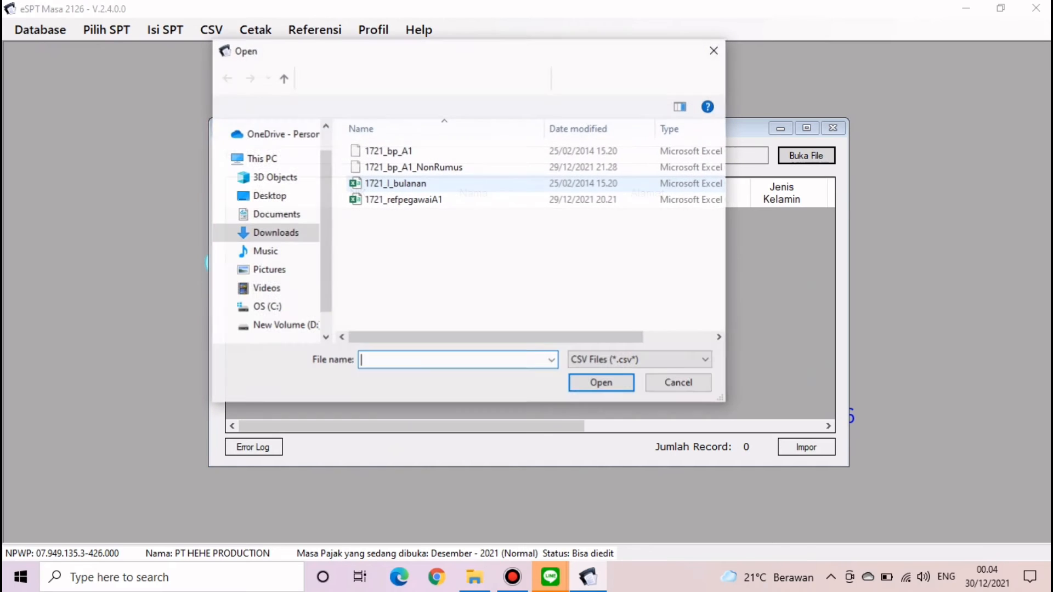
{"action": "left_click", "coordinate": [275, 234]}
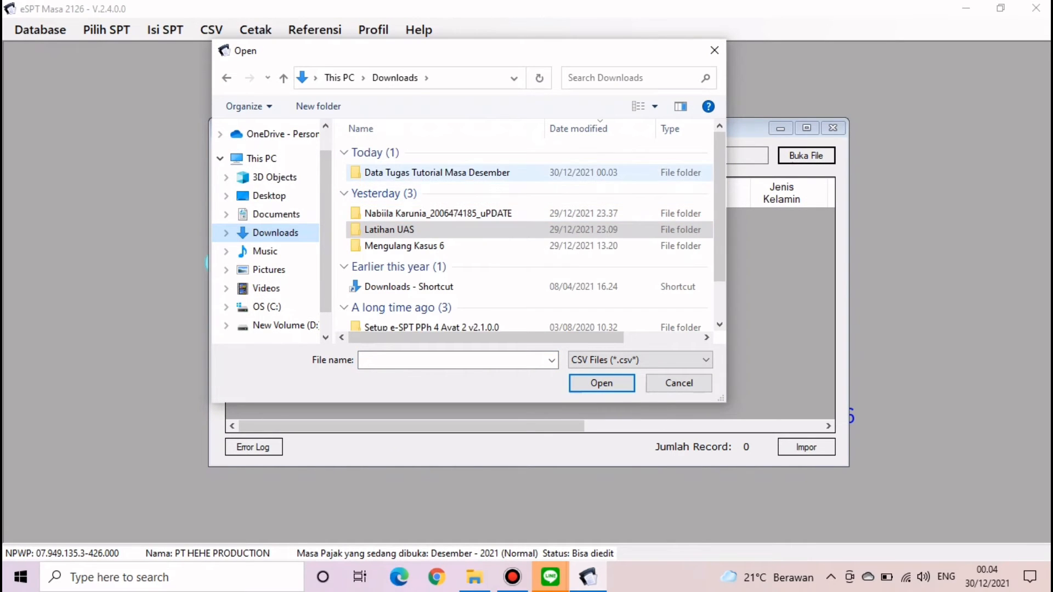
{"action": "double_click", "coordinate": [434, 174]}
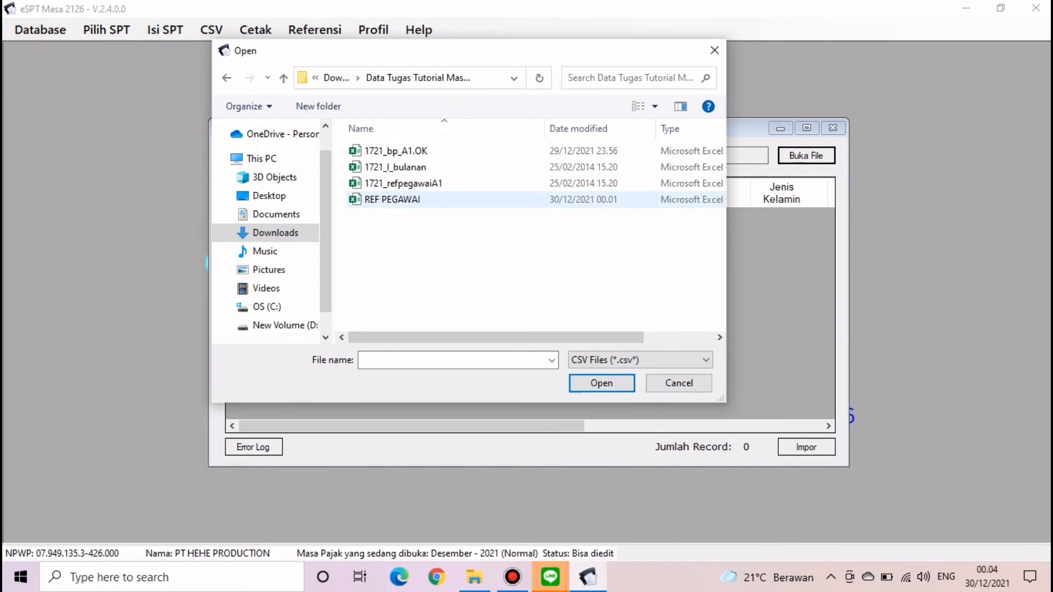
{"action": "double_click", "coordinate": [392, 199]}
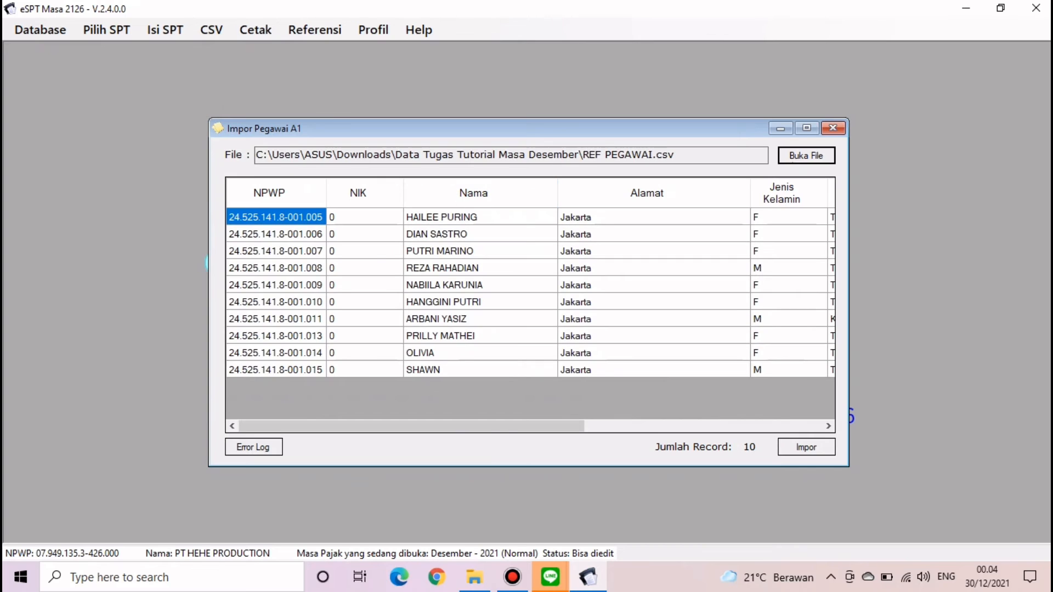
{"action": "left_click_drag", "start_coordinate": [411, 426], "coordinate": [649, 426]}
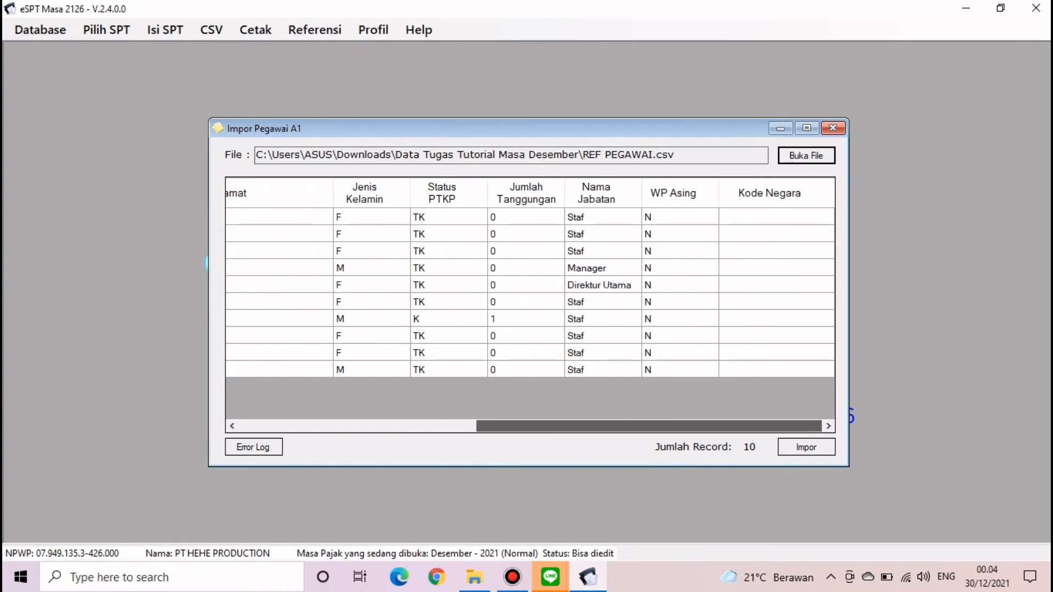
{"action": "left_click", "coordinate": [806, 446]}
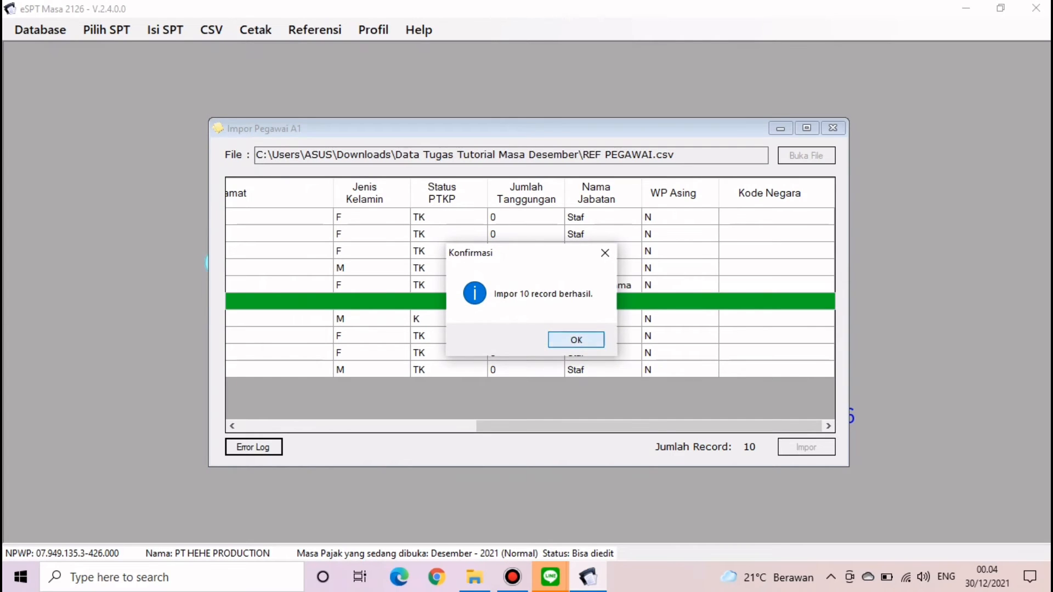
{"action": "left_click", "coordinate": [576, 340]}
{"action": "left_click", "coordinate": [833, 128]}
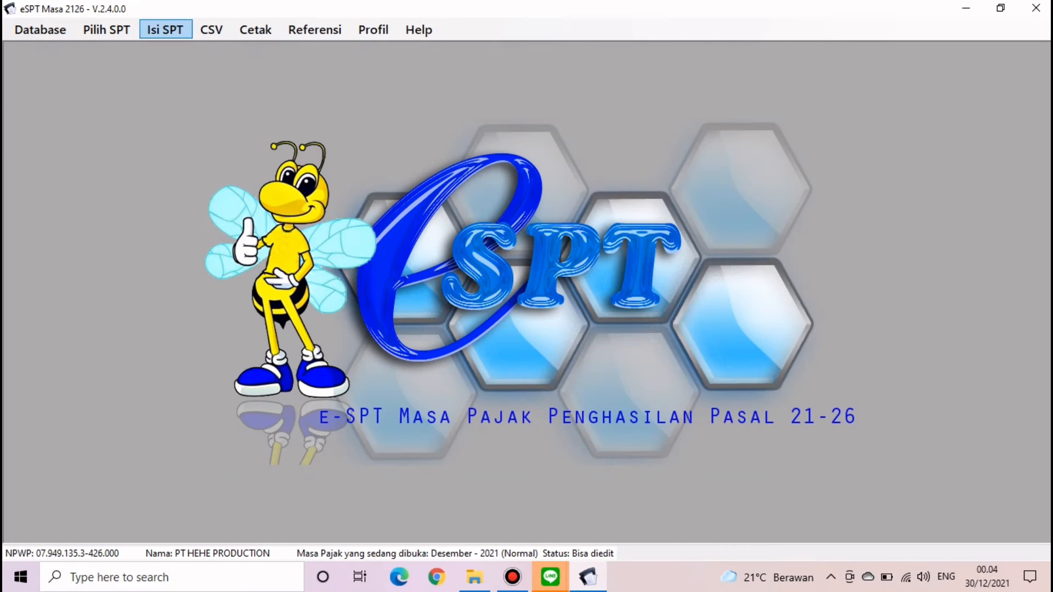
- Open the Referensi Pegawai A1 list, step through all ten imported employees, then close it
{"action": "left_click", "coordinate": [165, 30]}
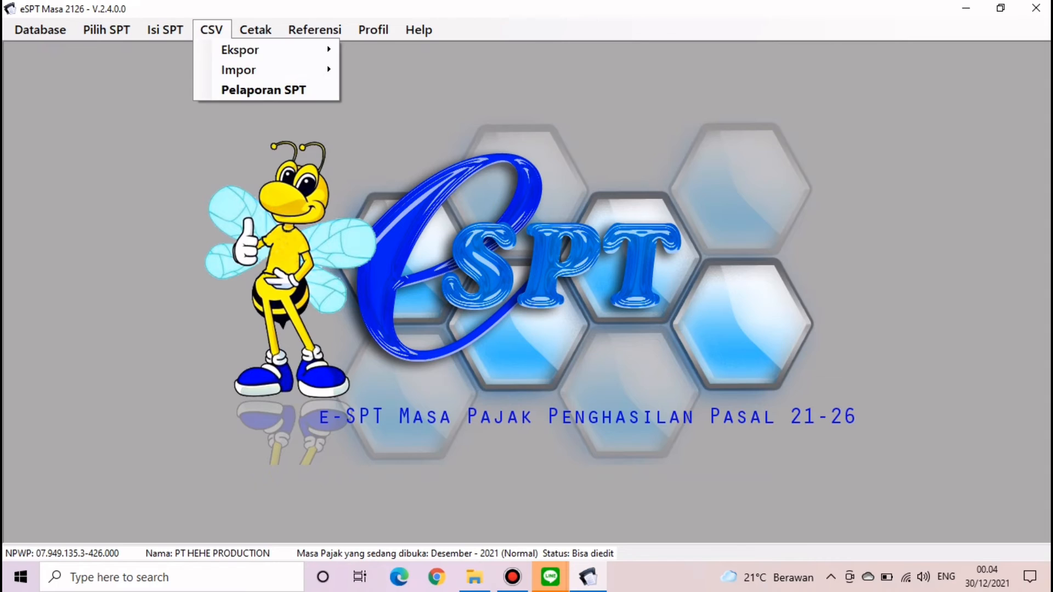
{"action": "left_click", "coordinate": [315, 30]}
{"action": "left_click", "coordinate": [315, 30]}
{"action": "mouse_move", "coordinate": [345, 49]}
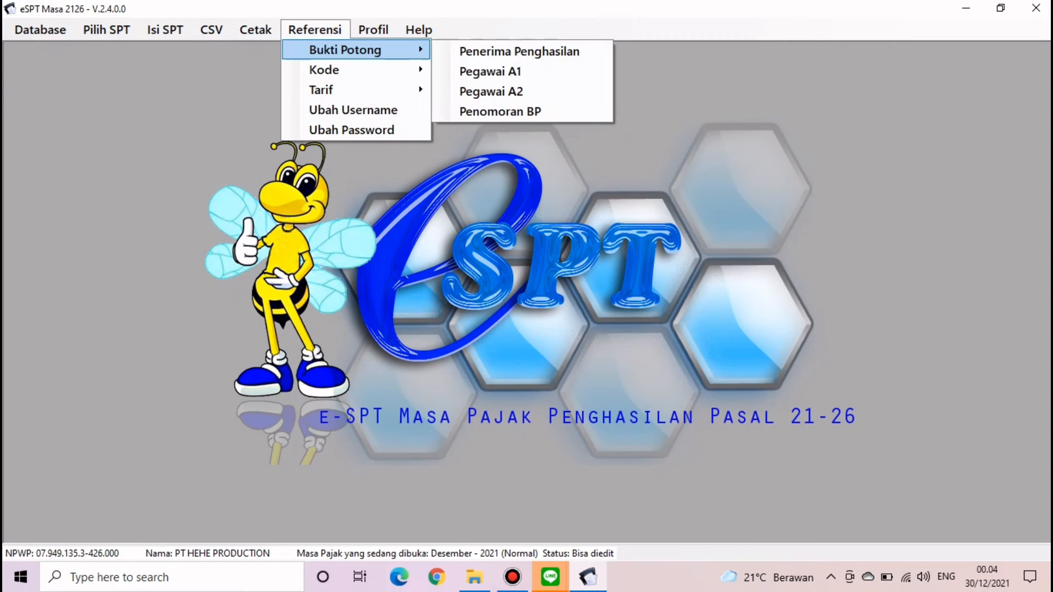
{"action": "left_click", "coordinate": [501, 73]}
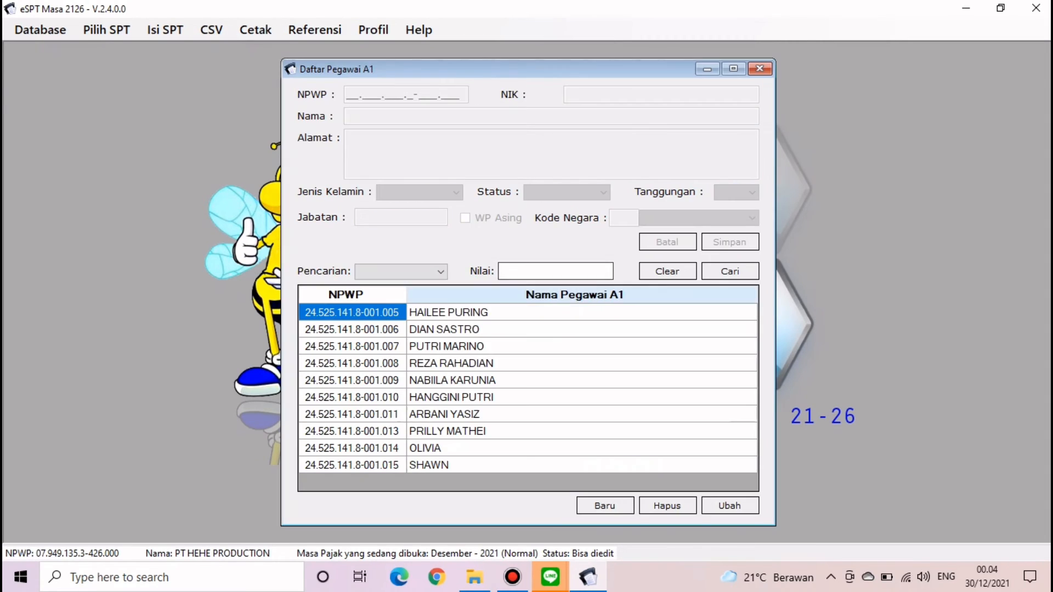
{"action": "key", "text": "Down"}
{"action": "key", "text": "Down"}
{"action": "key", "text": "Down"}
{"action": "key", "text": "Down"}
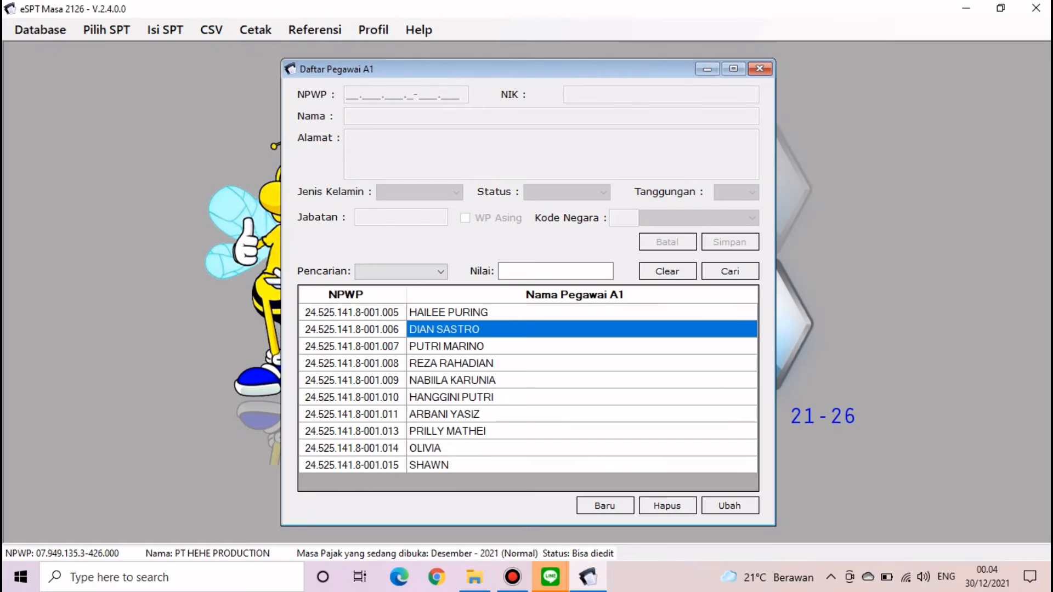
{"action": "key", "text": "Down"}
{"action": "key", "text": "Down"}
{"action": "key", "text": "Down"}
{"action": "key", "text": "Down"}
{"action": "key", "text": "Down"}
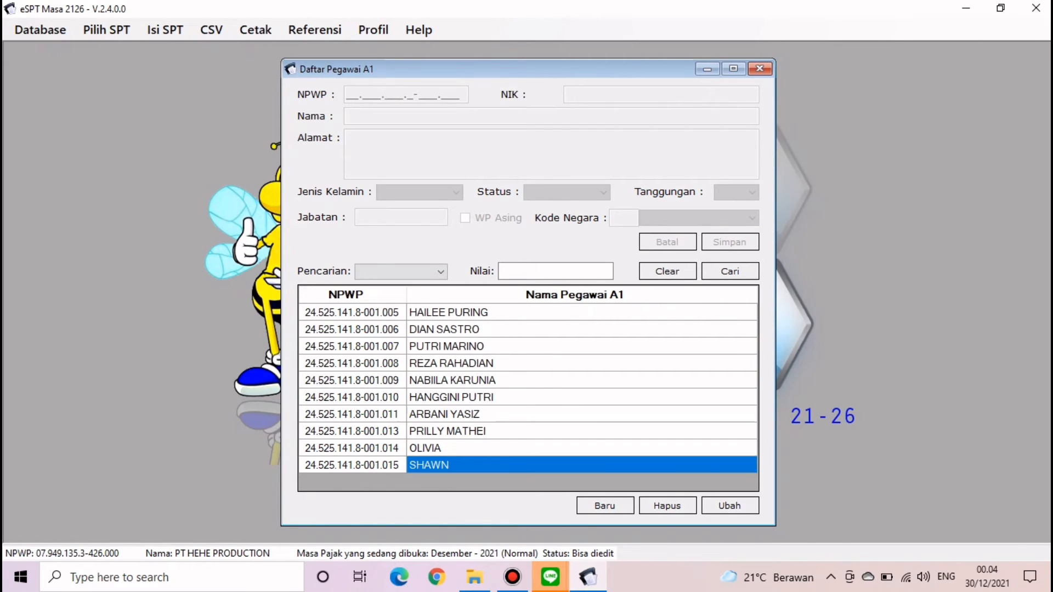
{"action": "left_click", "coordinate": [760, 69]}
- Load 1721_bp_A1.OK.csv through CSV > Impor > Bukti Potong > A1 and import its 10 slips
{"action": "left_click", "coordinate": [211, 30]}
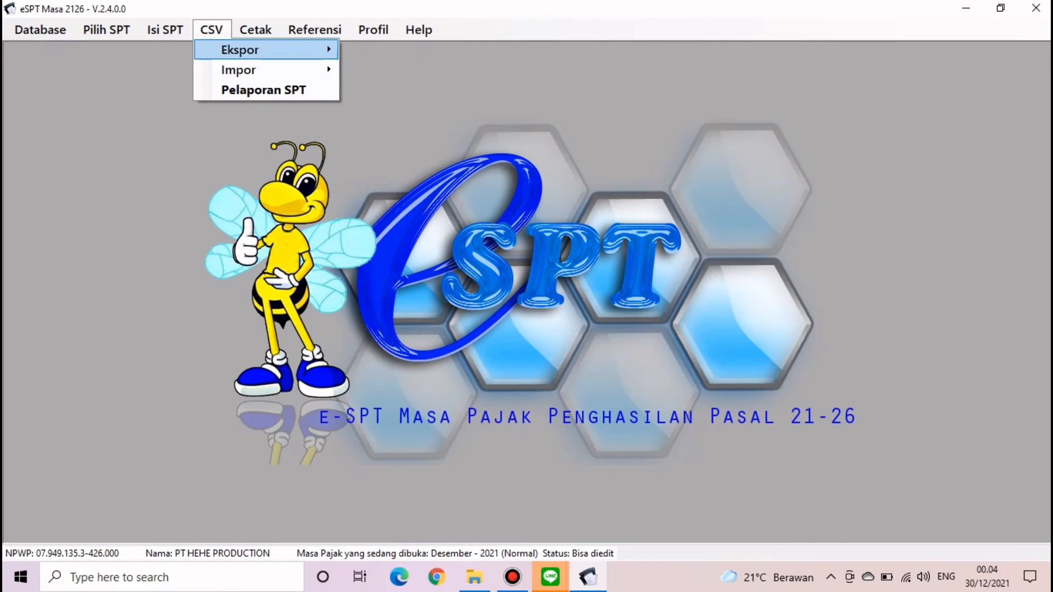
{"action": "mouse_move", "coordinate": [266, 70]}
{"action": "mouse_move", "coordinate": [404, 91]}
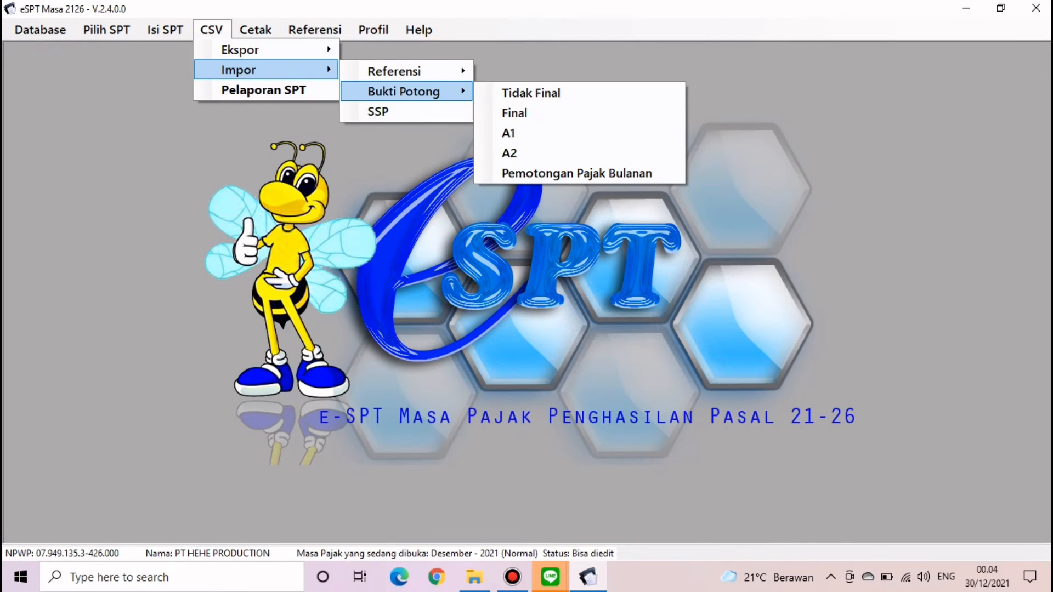
{"action": "left_click", "coordinate": [508, 133]}
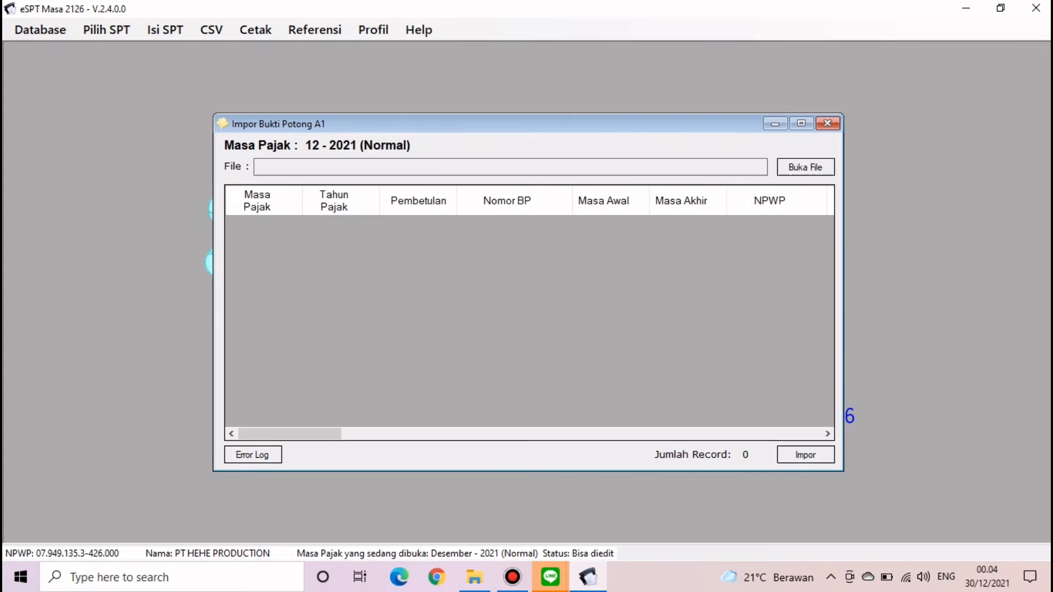
{"action": "left_click", "coordinate": [805, 168]}
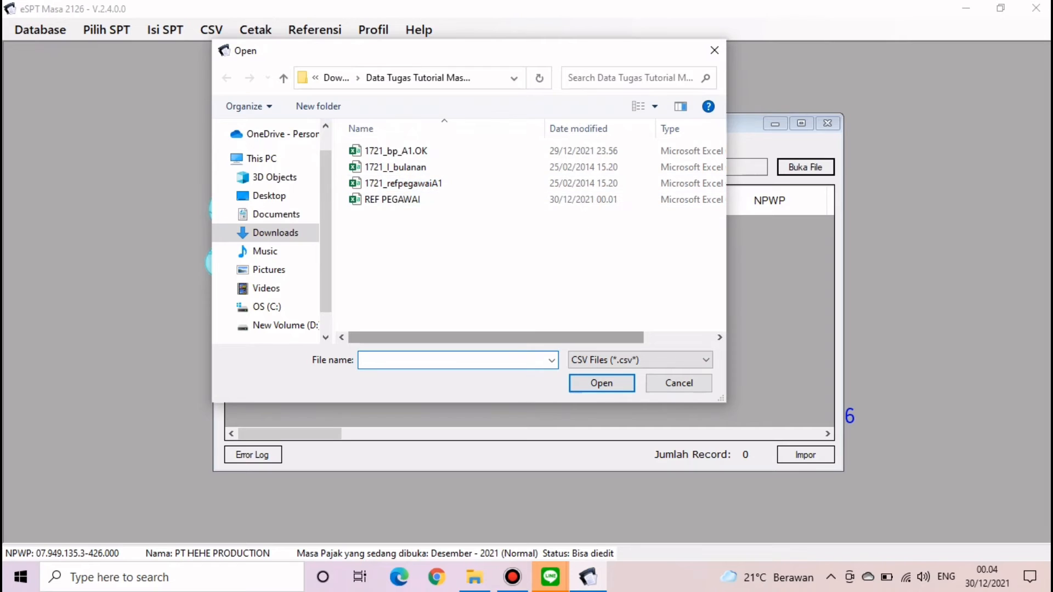
{"action": "mouse_move", "coordinate": [496, 337]}
{"action": "left_mouse_down"}
{"action": "mouse_move", "coordinate": [567, 338]}
{"action": "mouse_move", "coordinate": [496, 337]}
{"action": "left_mouse_up"}
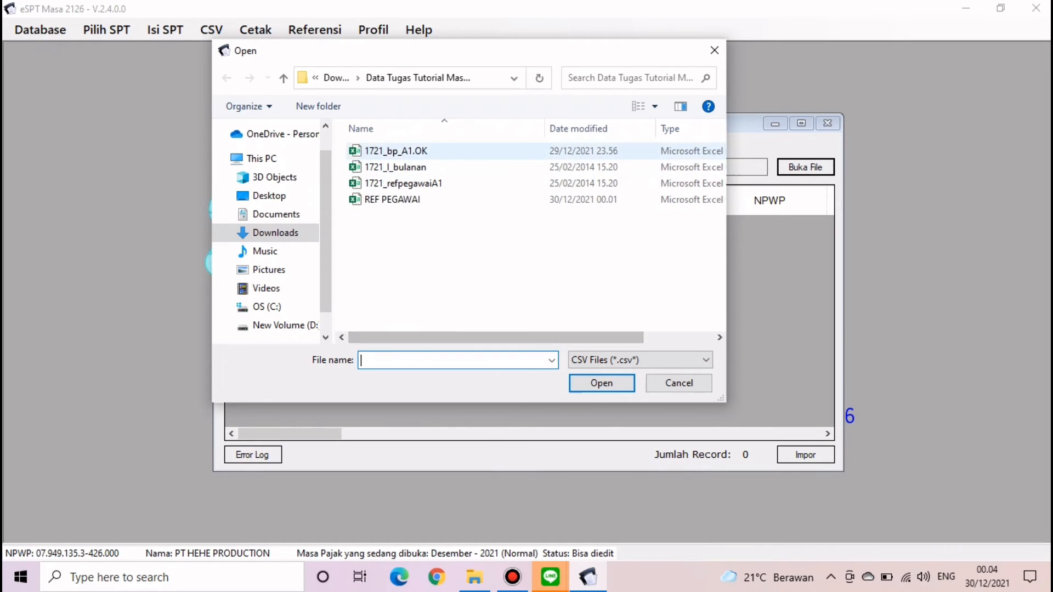
{"action": "double_click", "coordinate": [395, 151]}
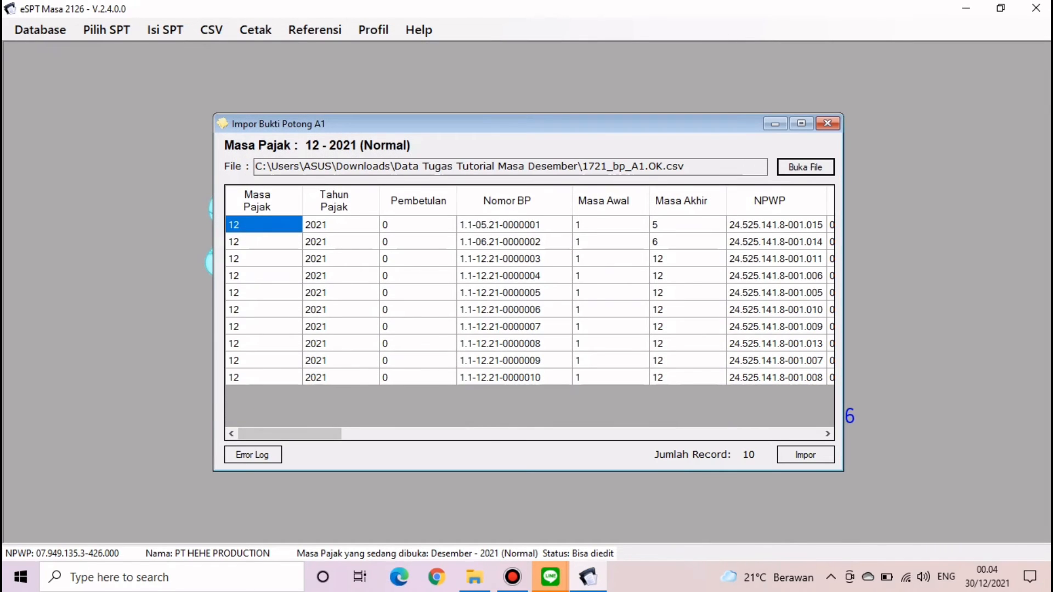
{"action": "left_click_drag", "start_coordinate": [290, 434], "coordinate": [770, 434]}
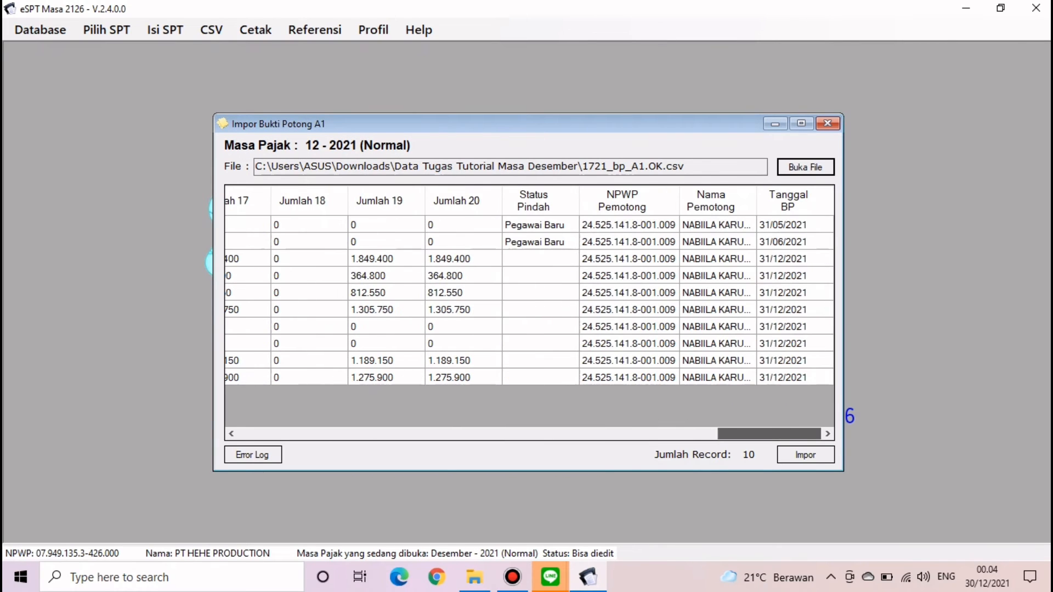
{"action": "left_click", "coordinate": [805, 454]}
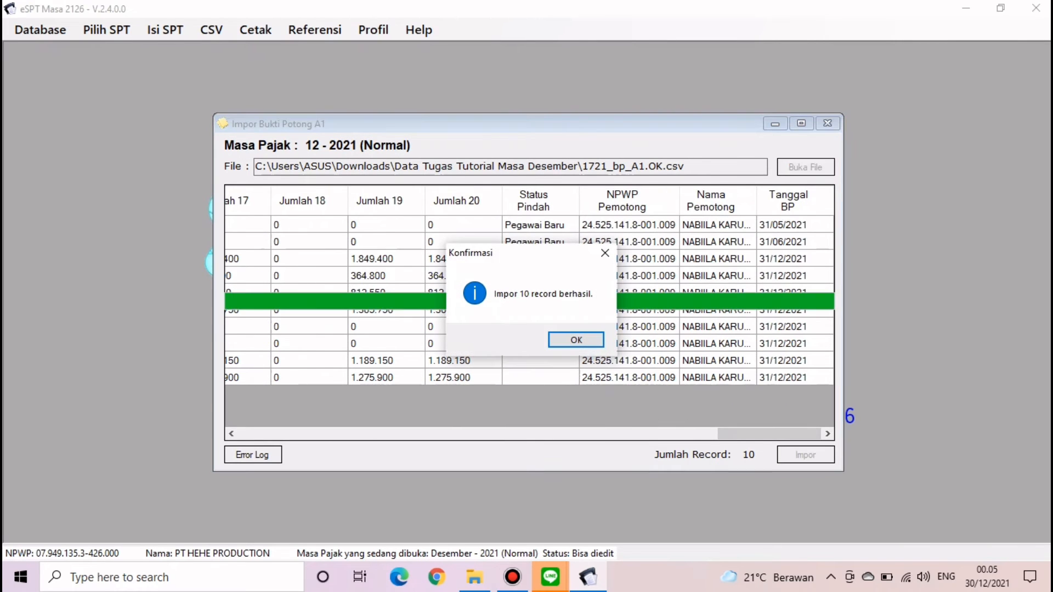
{"action": "left_click", "coordinate": [576, 340]}
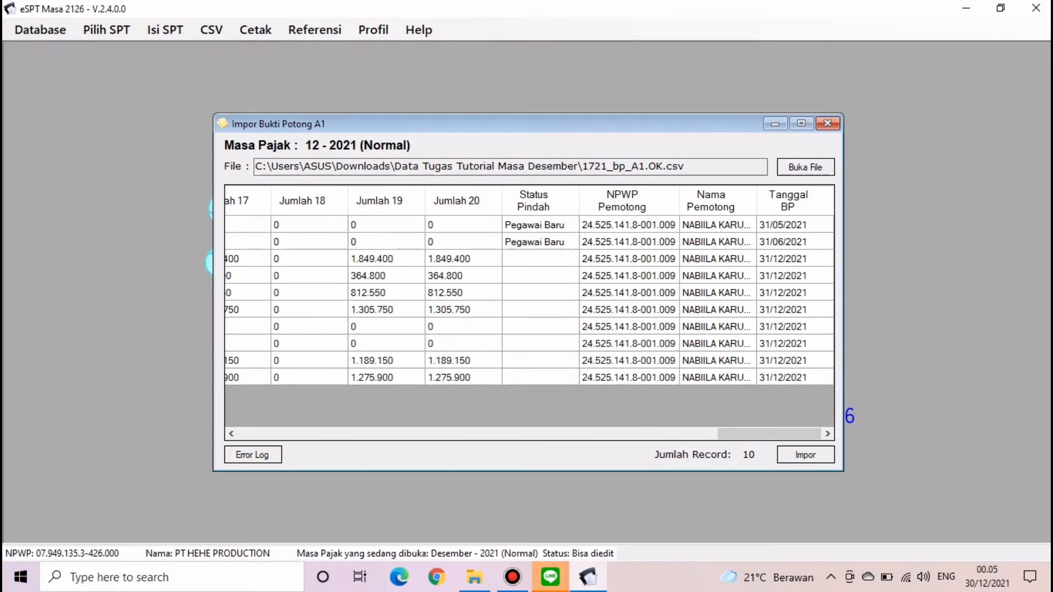
- Review the Daftar Bukti Potong A1 list: ten slips, gross 679.068.223, PPh withheld 6.797.550
{"action": "left_click", "coordinate": [827, 123]}
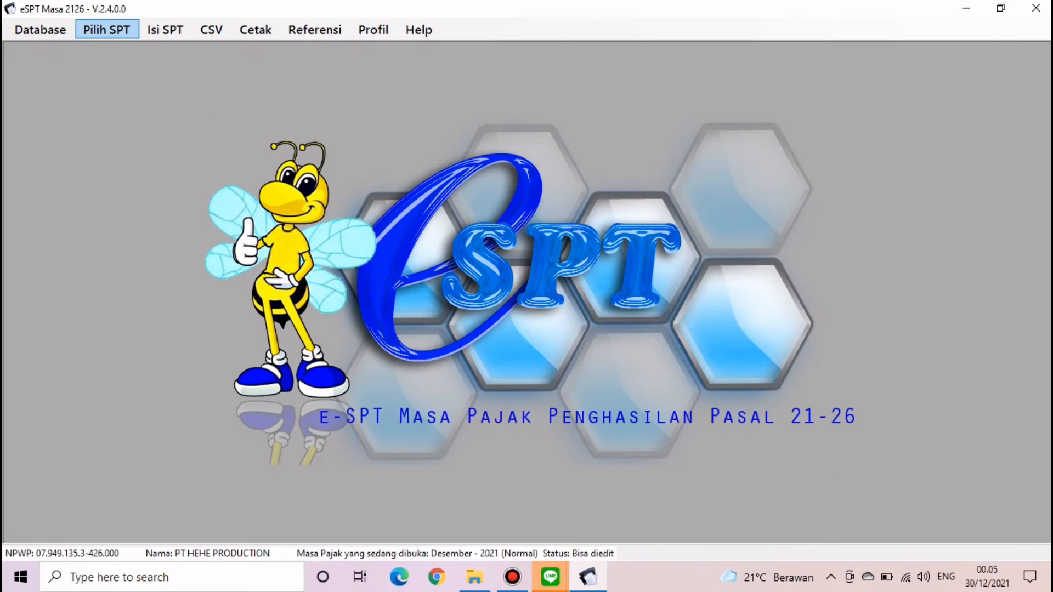
{"action": "left_click", "coordinate": [106, 30]}
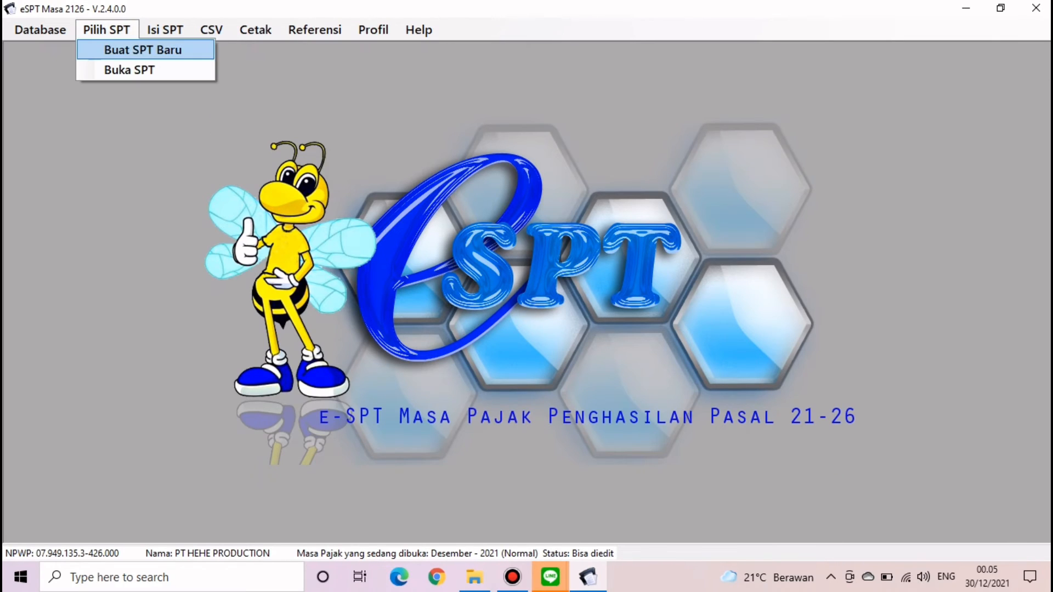
{"action": "left_click", "coordinate": [166, 30]}
{"action": "left_click", "coordinate": [165, 30]}
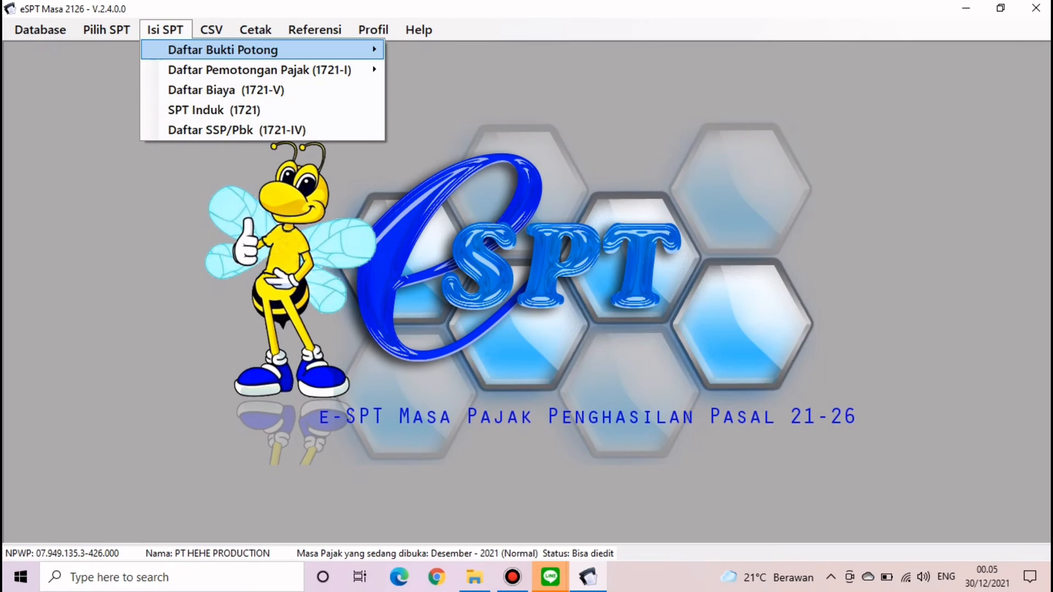
{"action": "mouse_move", "coordinate": [189, 50]}
{"action": "left_click", "coordinate": [420, 91]}
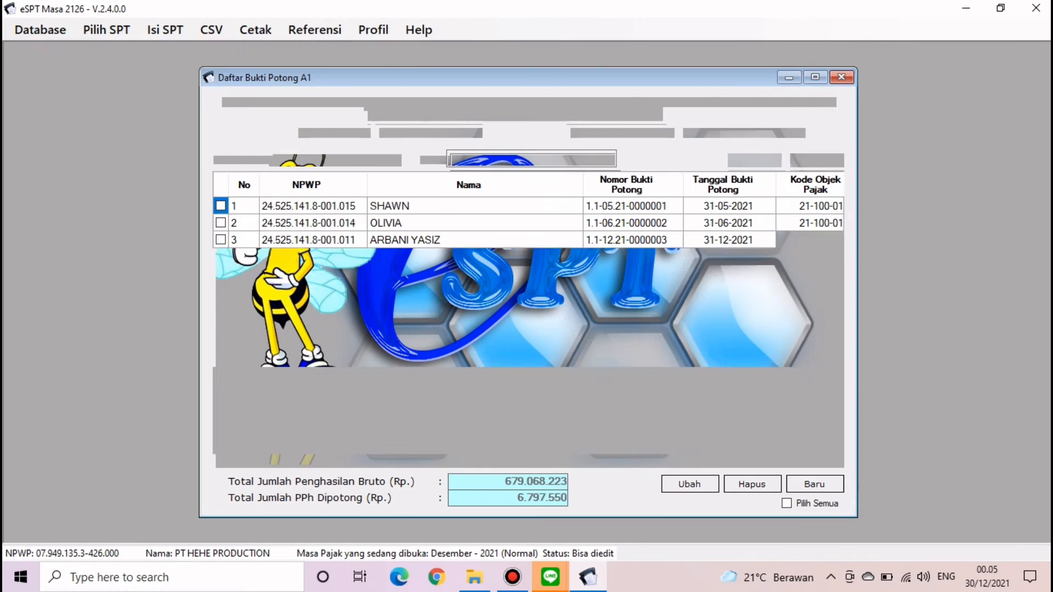
{"action": "mouse_move", "coordinate": [494, 461]}
{"action": "left_mouse_down"}
{"action": "mouse_move", "coordinate": [737, 461]}
{"action": "mouse_move", "coordinate": [493, 461]}
{"action": "left_mouse_up"}
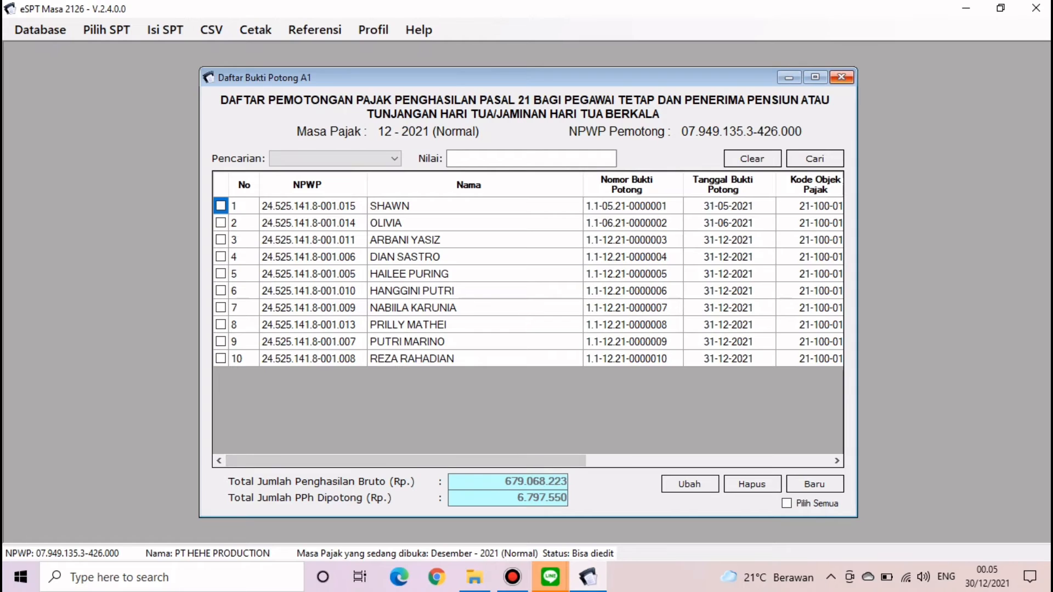
{"action": "left_click", "coordinate": [842, 77]}
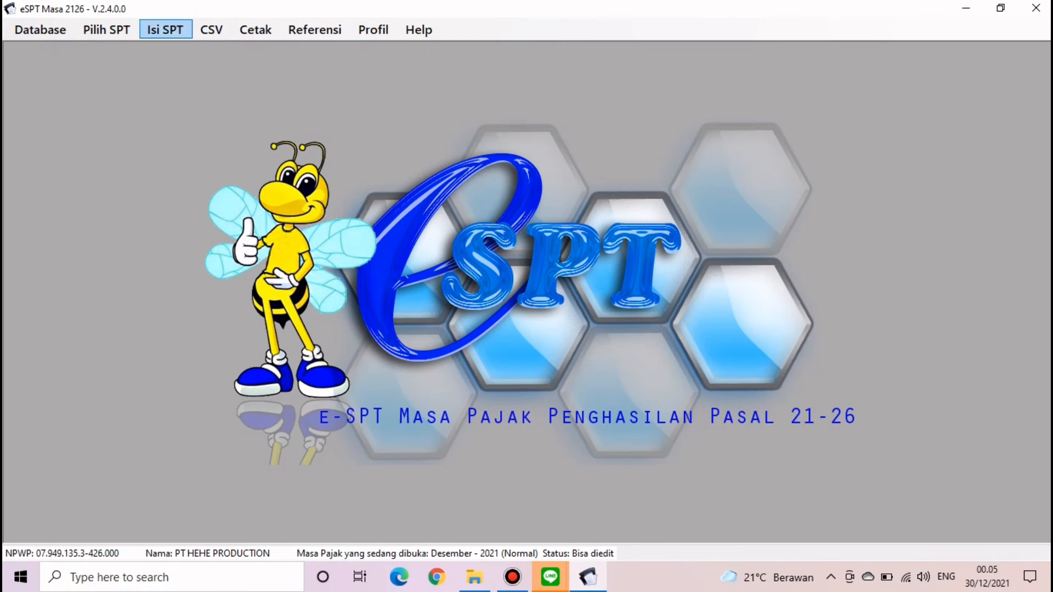
- Enter 4 employees in section B of the annual 1721-I Satu Tahun Pajak list, then go to File Explorer
{"action": "left_click", "coordinate": [165, 30]}
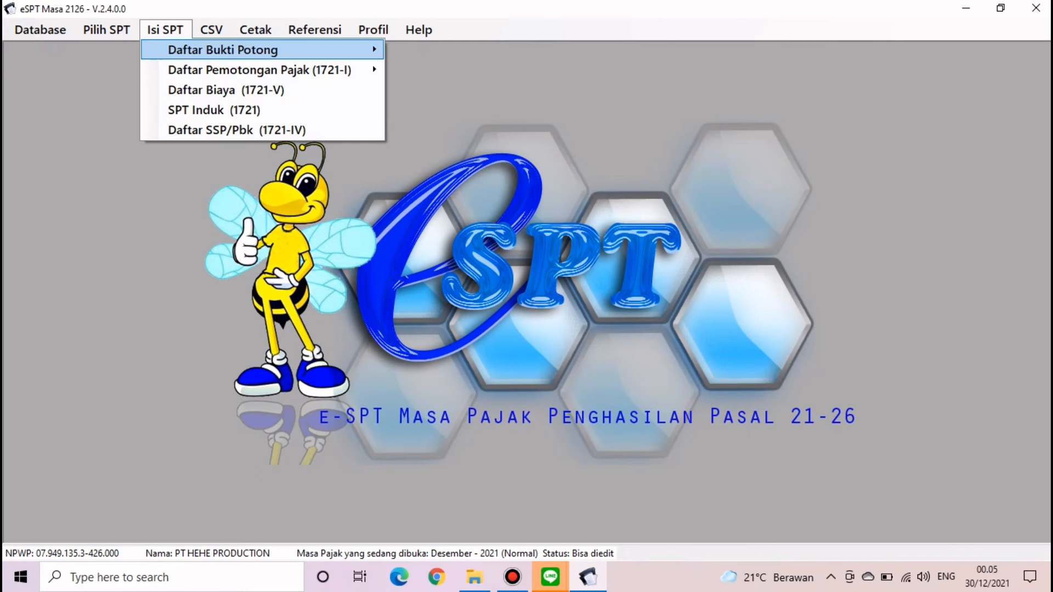
{"action": "mouse_move", "coordinate": [260, 70]}
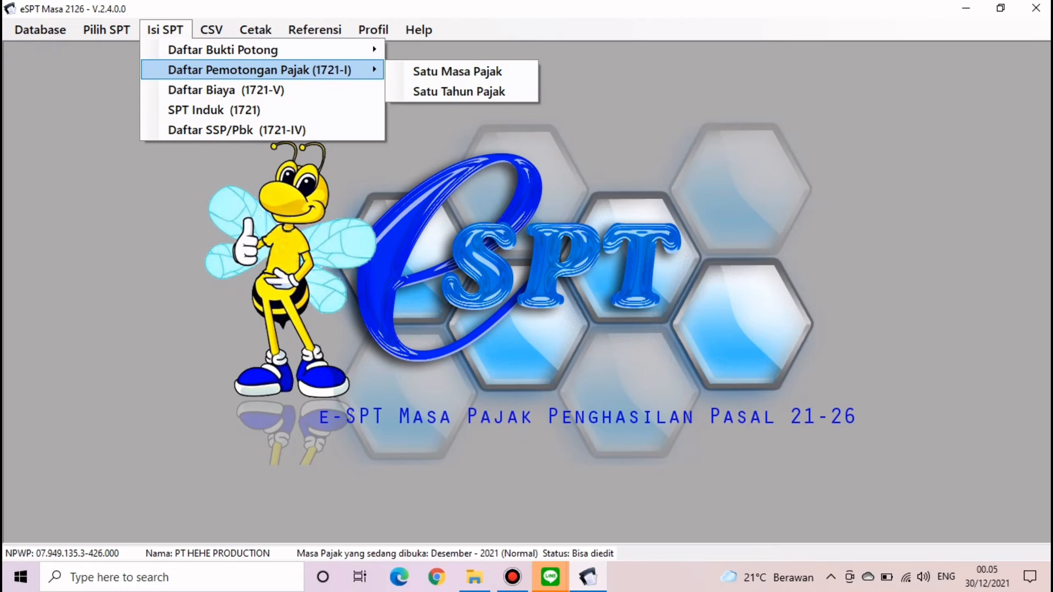
{"action": "left_click", "coordinate": [458, 92]}
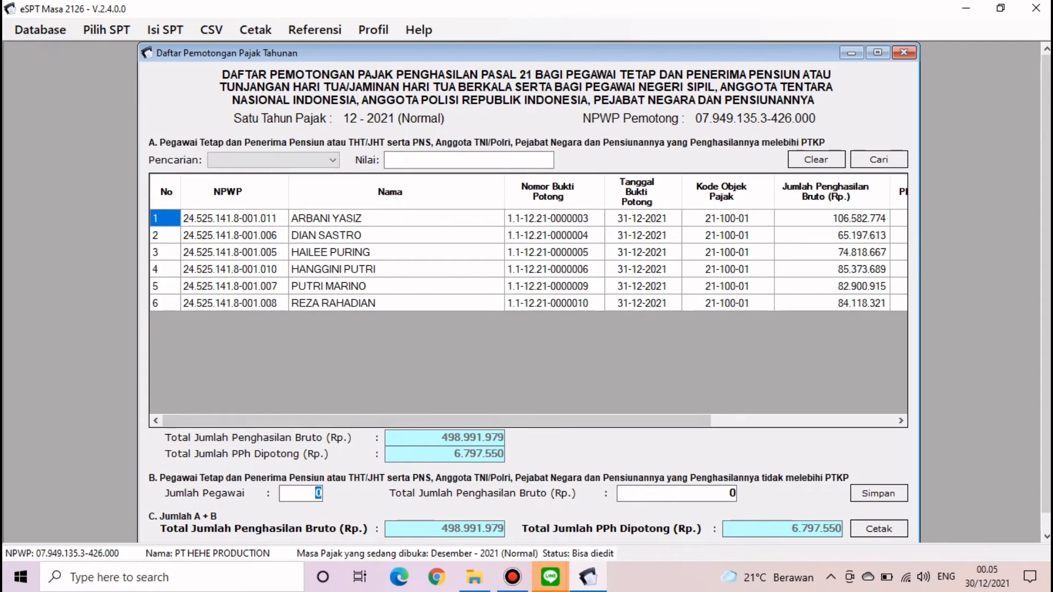
{"action": "type", "text": "4"}
{"action": "left_click", "coordinate": [474, 577]}
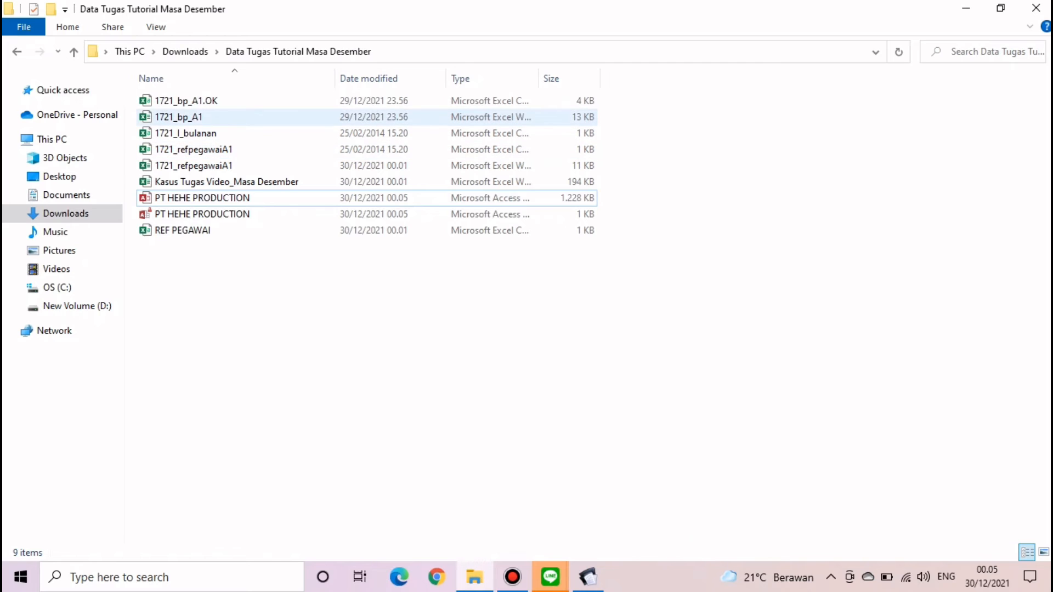
- Open 1721_bp_A1 full-screen and check column AK and Jumlah 8 for rows 2, 3, 8 and 9
{"action": "left_click", "coordinate": [247, 118]}
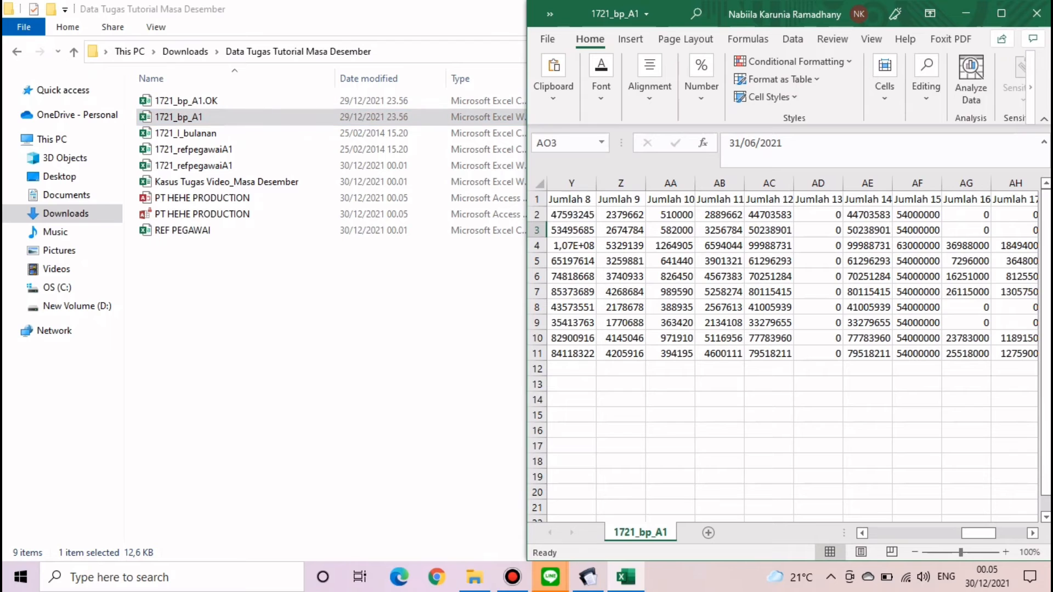
{"action": "left_click_drag", "start_coordinate": [979, 533], "coordinate": [852, 534]}
{"action": "left_click", "coordinate": [1001, 13]}
{"action": "left_click", "coordinate": [687, 214]}
{"action": "left_click", "coordinate": [687, 230]}
{"action": "left_click", "coordinate": [688, 307]}
{"action": "left_click", "coordinate": [687, 322]}
{"action": "left_click", "coordinate": [343, 213]}
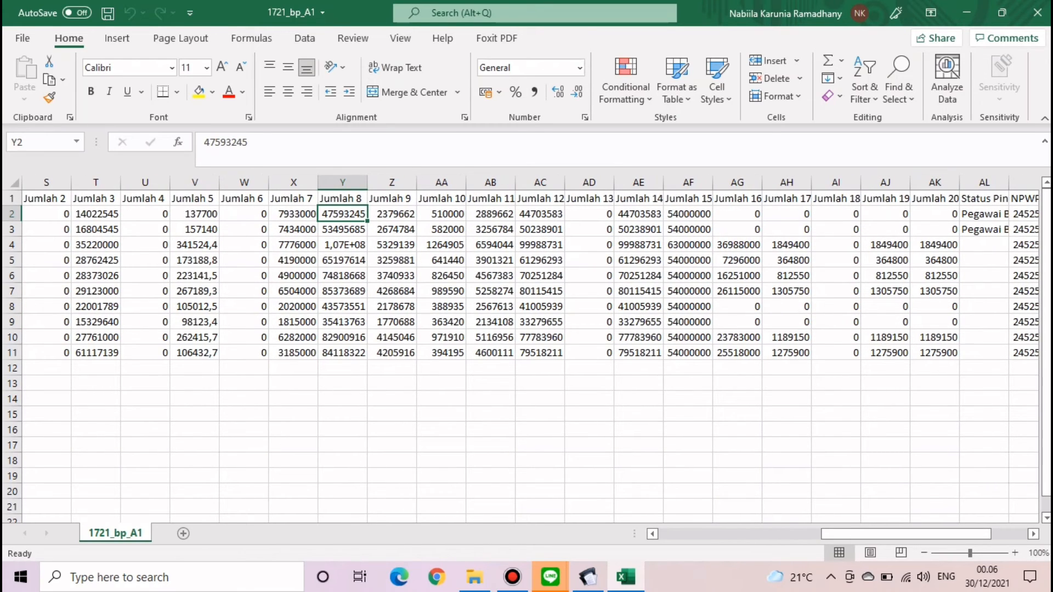
- Enter the formula =Y2+Y3+Y8+Y9 in cell Y14
{"action": "left_click", "coordinate": [343, 398]}
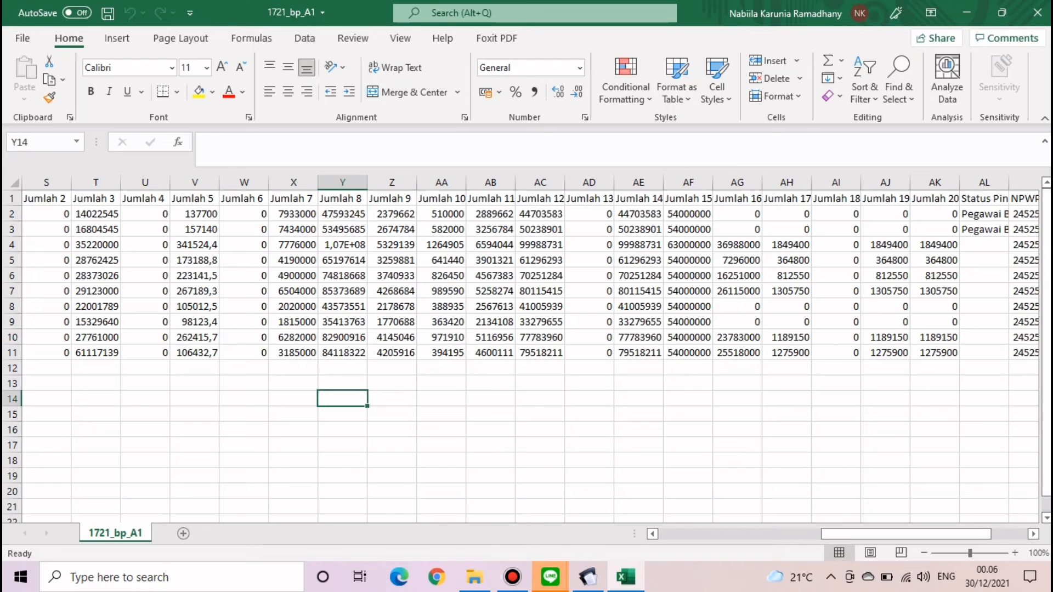
{"action": "type", "text": "="}
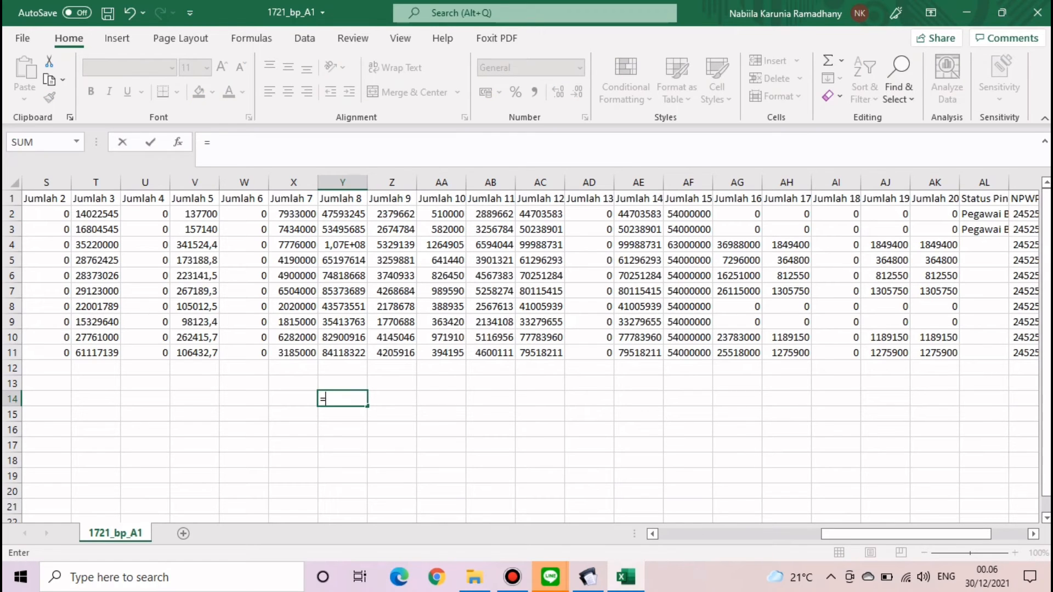
{"action": "left_click", "coordinate": [343, 214]}
{"action": "type", "text": "+"}
{"action": "left_click", "coordinate": [342, 229]}
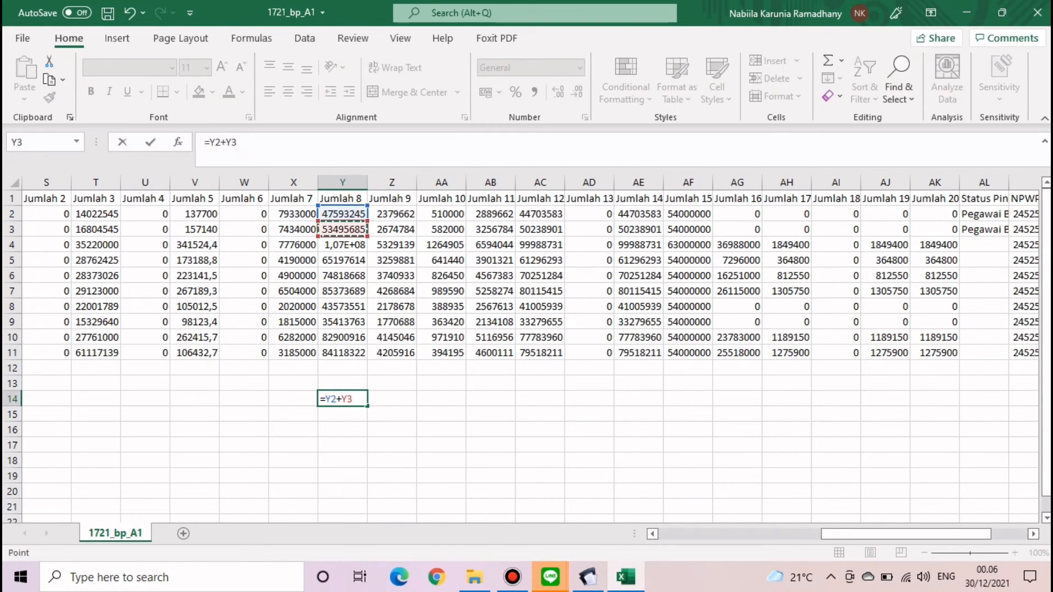
{"action": "type", "text": "+"}
{"action": "left_click", "coordinate": [343, 307]}
{"action": "type", "text": "+"}
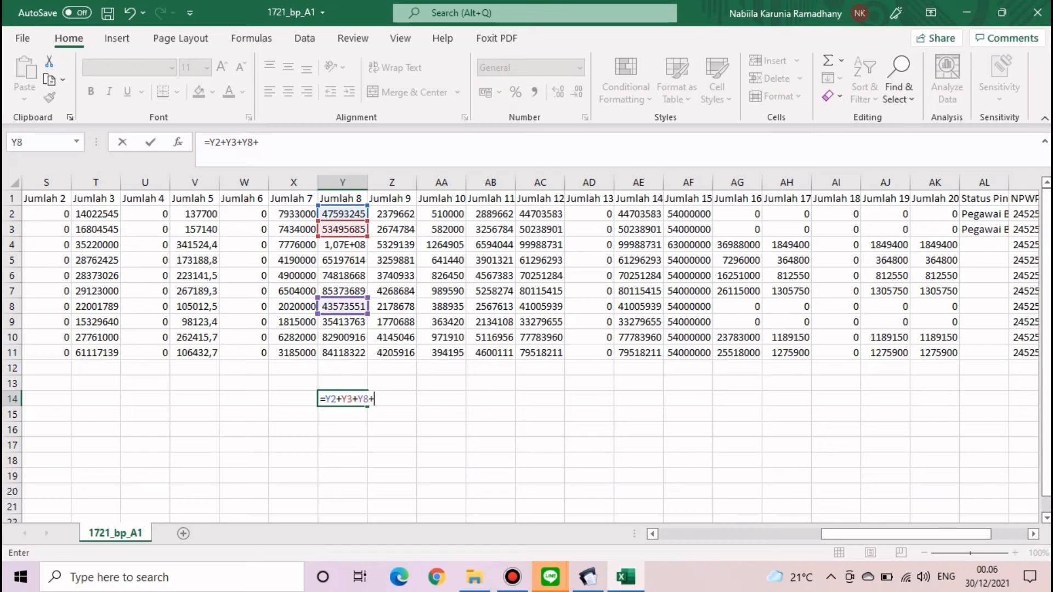
{"action": "left_click", "coordinate": [342, 322]}
{"action": "key", "text": "Return"}
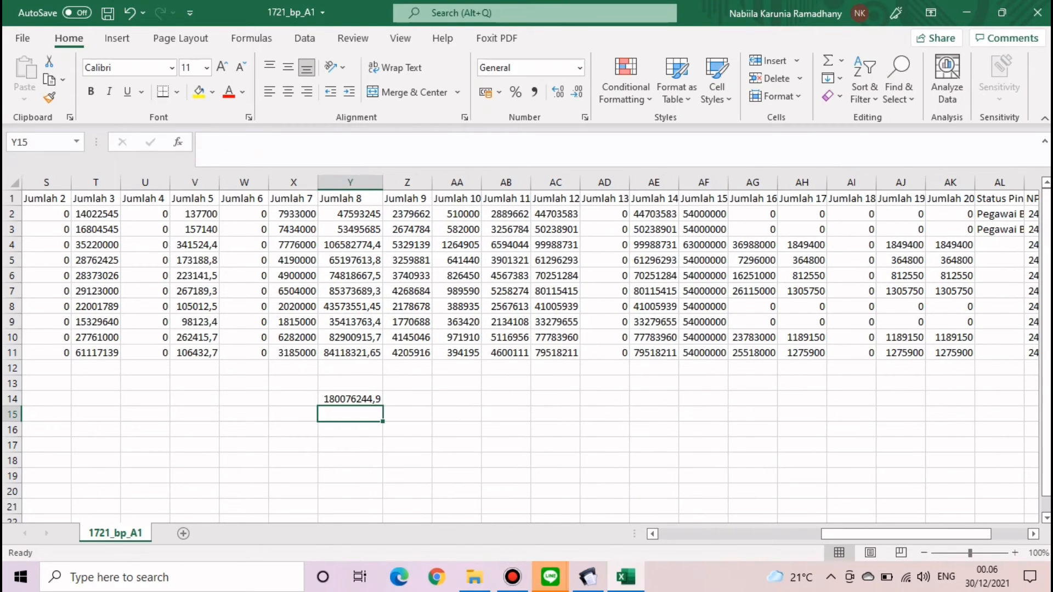
- Convert Y14 to the plain value 180076244,85 and select it in the formula bar
{"action": "left_click", "coordinate": [350, 399]}
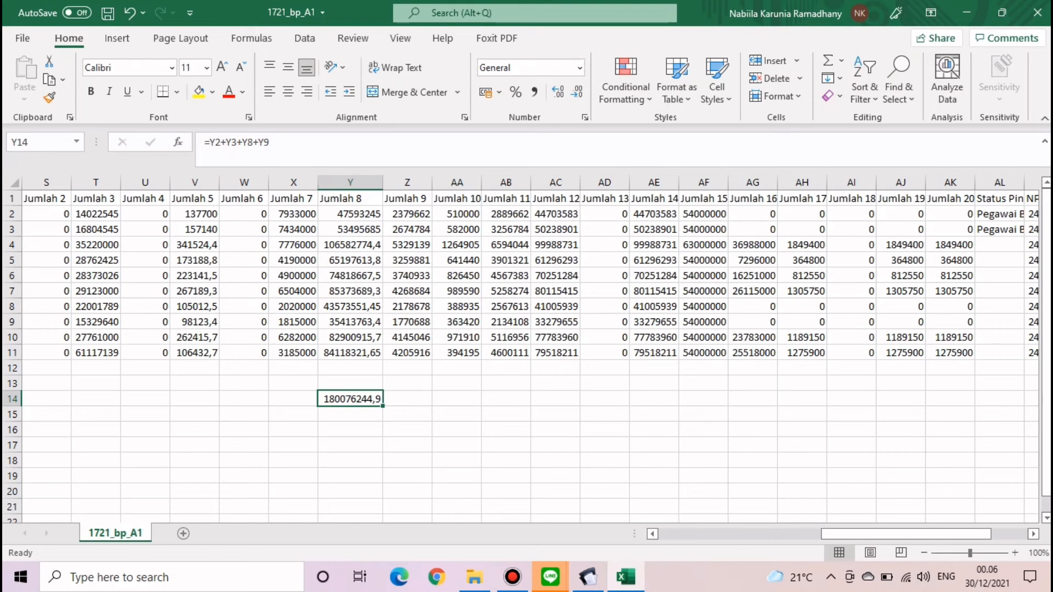
{"action": "key", "text": "ctrl+c"}
{"action": "left_click", "coordinate": [23, 37]}
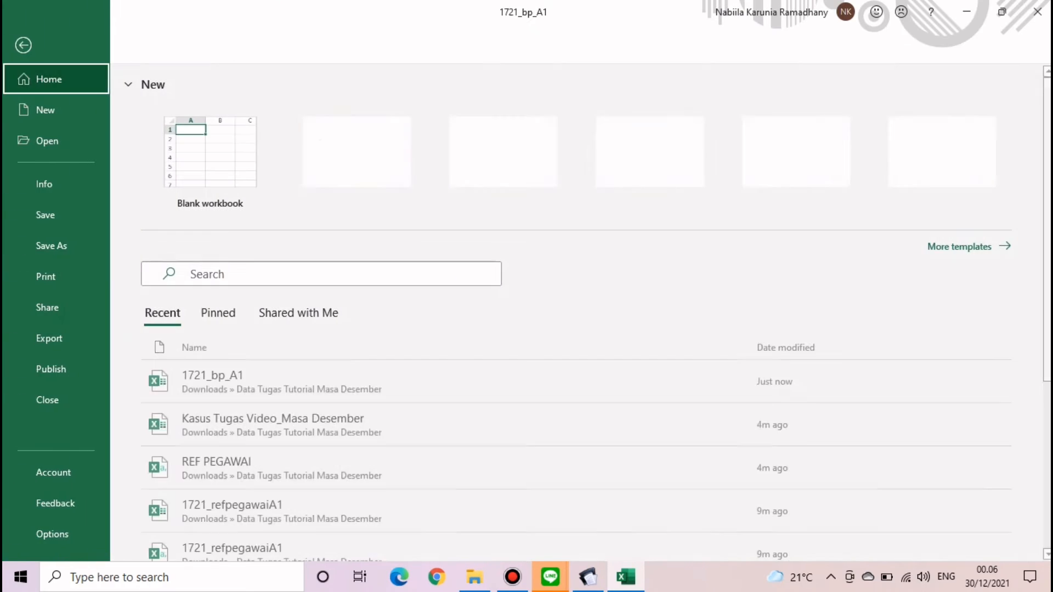
{"action": "left_click", "coordinate": [23, 45]}
{"action": "left_click", "coordinate": [24, 99]}
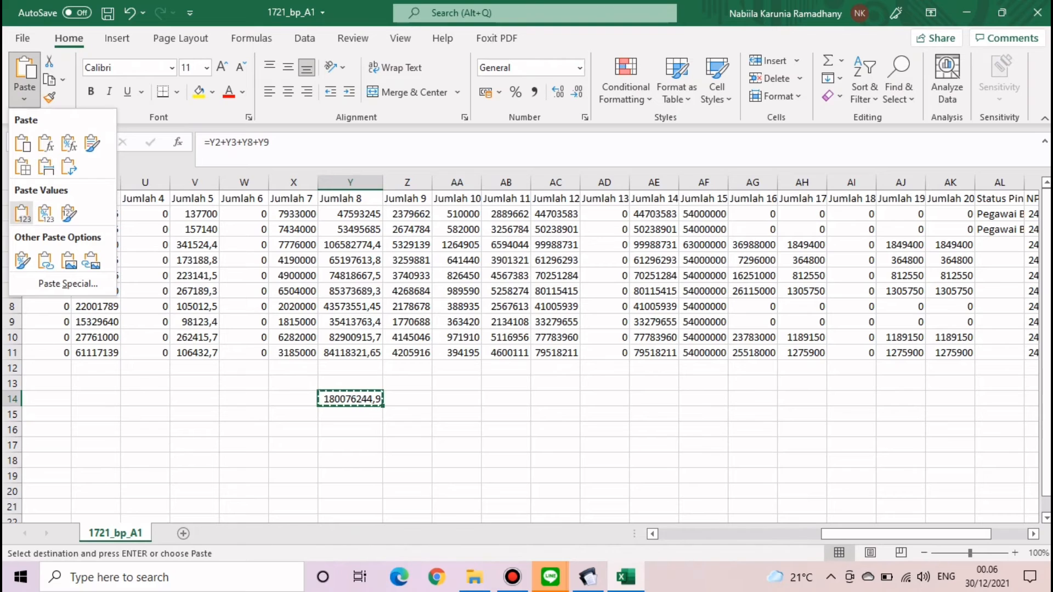
{"action": "left_click", "coordinate": [23, 213]}
{"action": "left_click", "coordinate": [505, 413]}
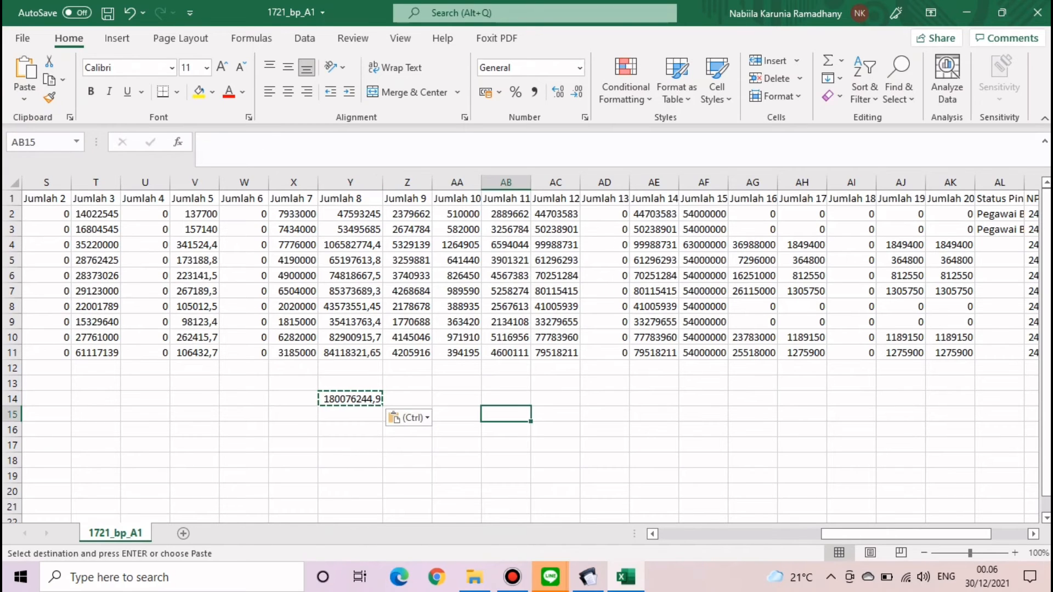
{"action": "left_click", "coordinate": [350, 399]}
{"action": "left_click_drag", "start_coordinate": [269, 143], "coordinate": [204, 142]}
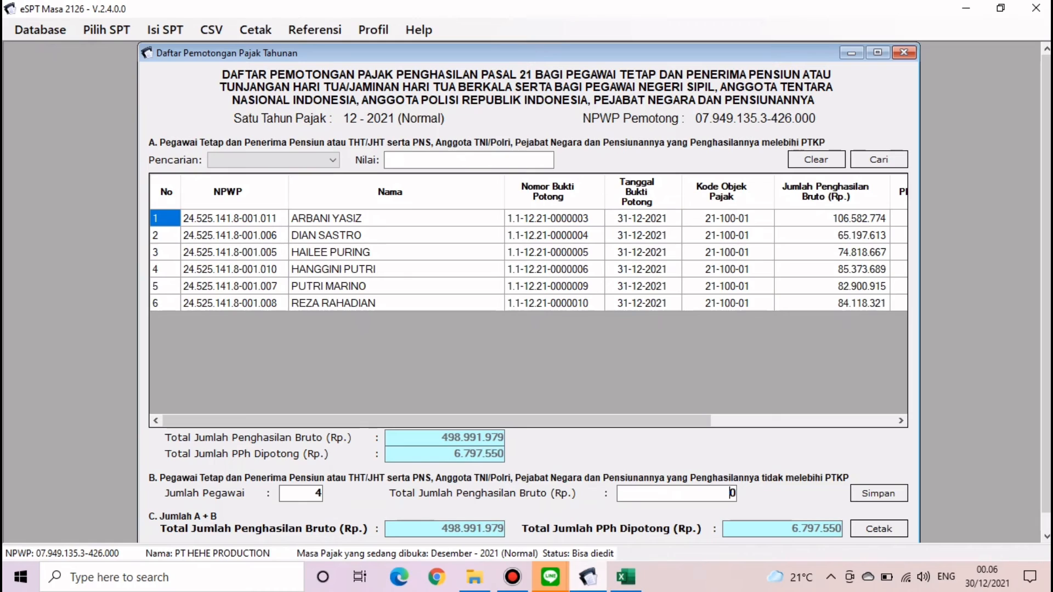
- Paste 180.076.244 into section B's Total Jumlah Penghasilan Bruto and save the annual list
{"action": "left_click", "coordinate": [588, 577]}
{"action": "key", "text": "ctrl+v"}
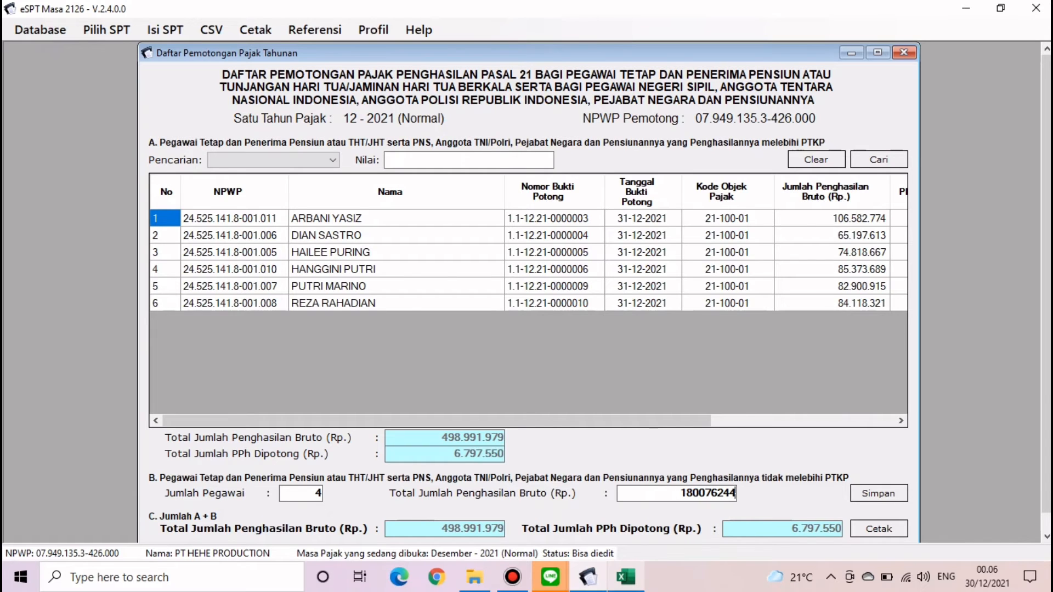
{"action": "left_click", "coordinate": [625, 576]}
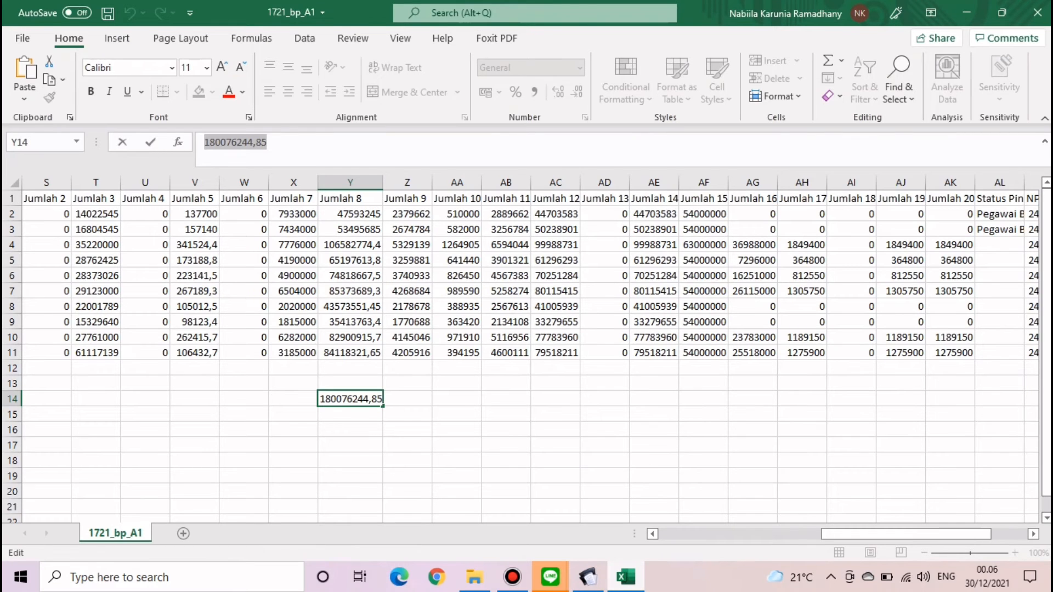
{"action": "left_click", "coordinate": [588, 577]}
{"action": "left_click", "coordinate": [878, 494]}
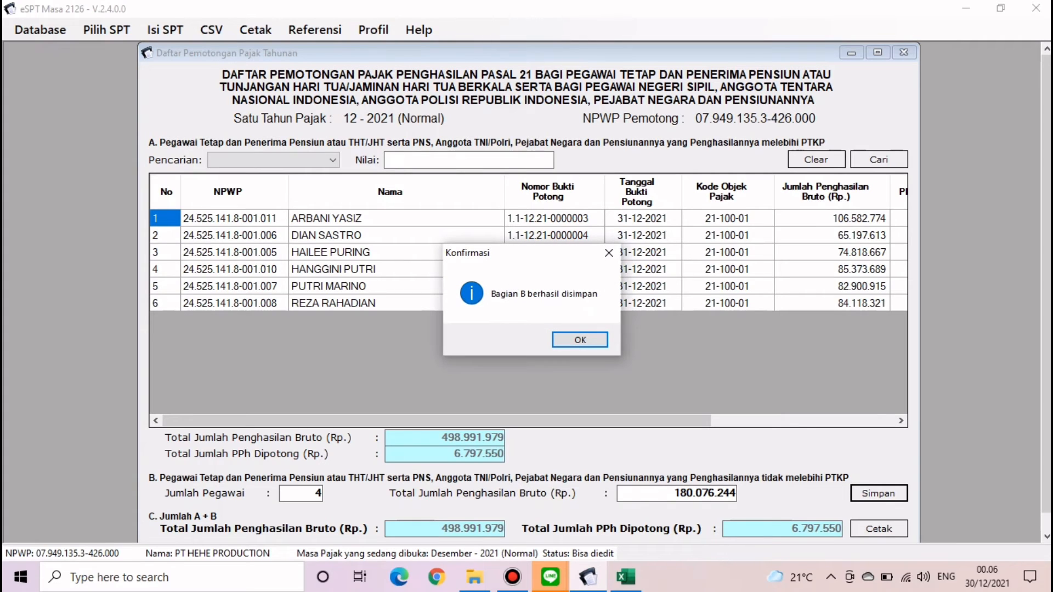
{"action": "left_click", "coordinate": [580, 340]}
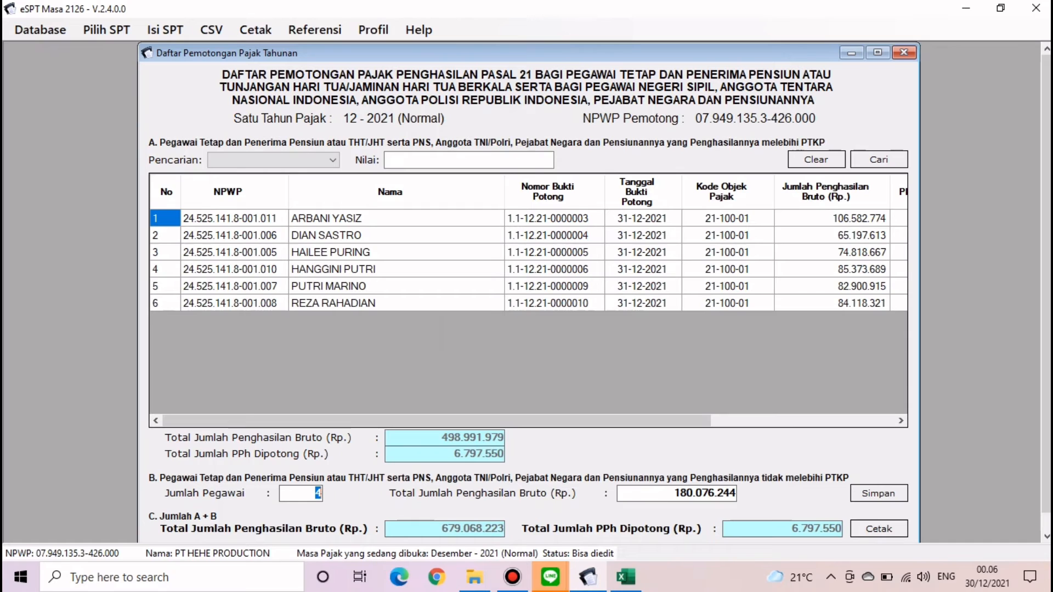
{"action": "left_click", "coordinate": [904, 52]}
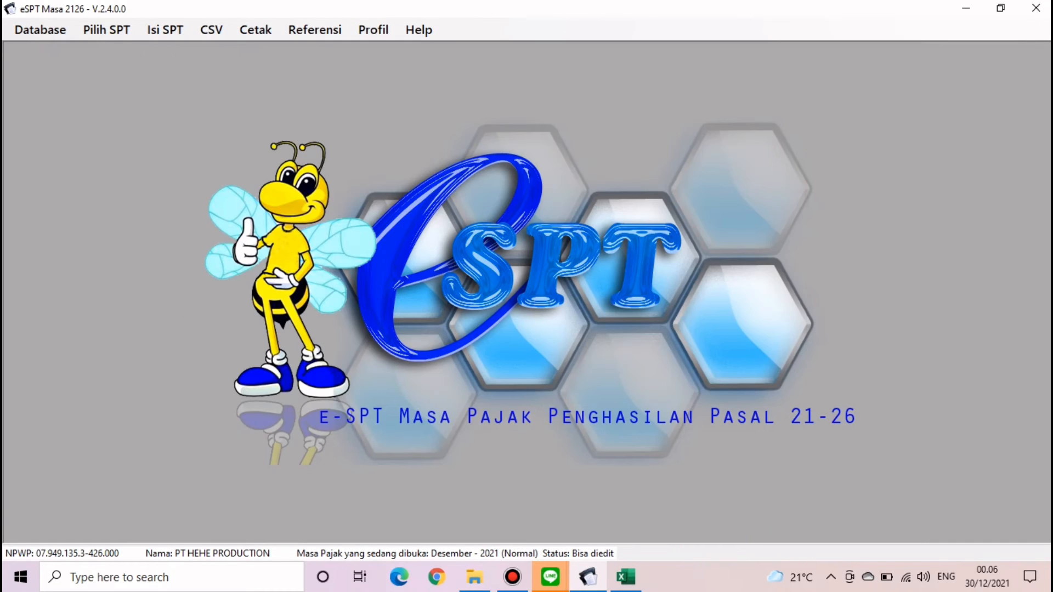
- Open the Satu Masa Pajak withholding list to confirm the 679.068.223 total, then close it
{"action": "left_click", "coordinate": [164, 30]}
{"action": "mouse_move", "coordinate": [260, 70]}
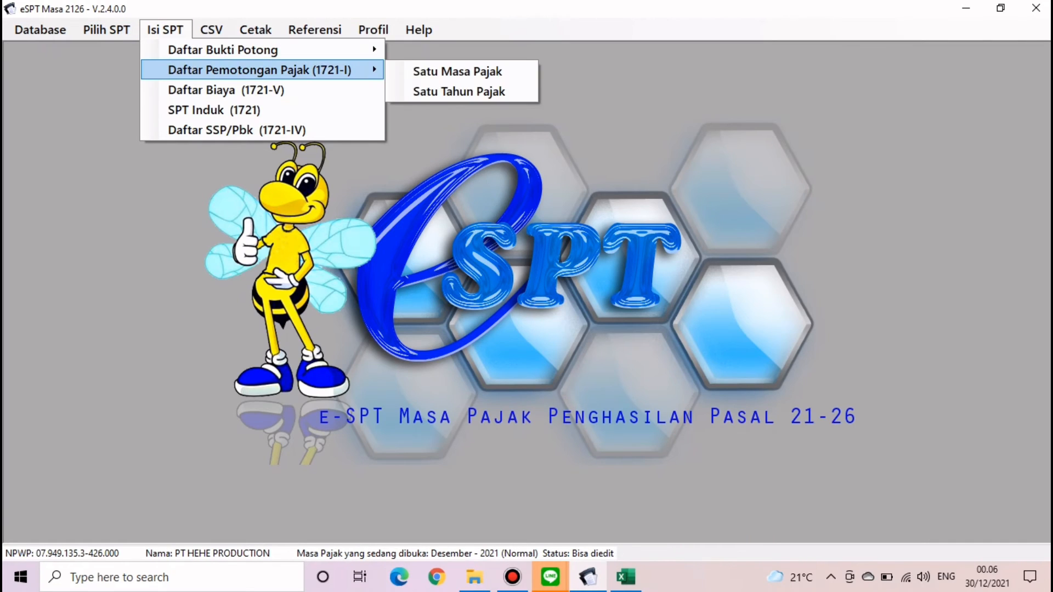
{"action": "left_click", "coordinate": [458, 71]}
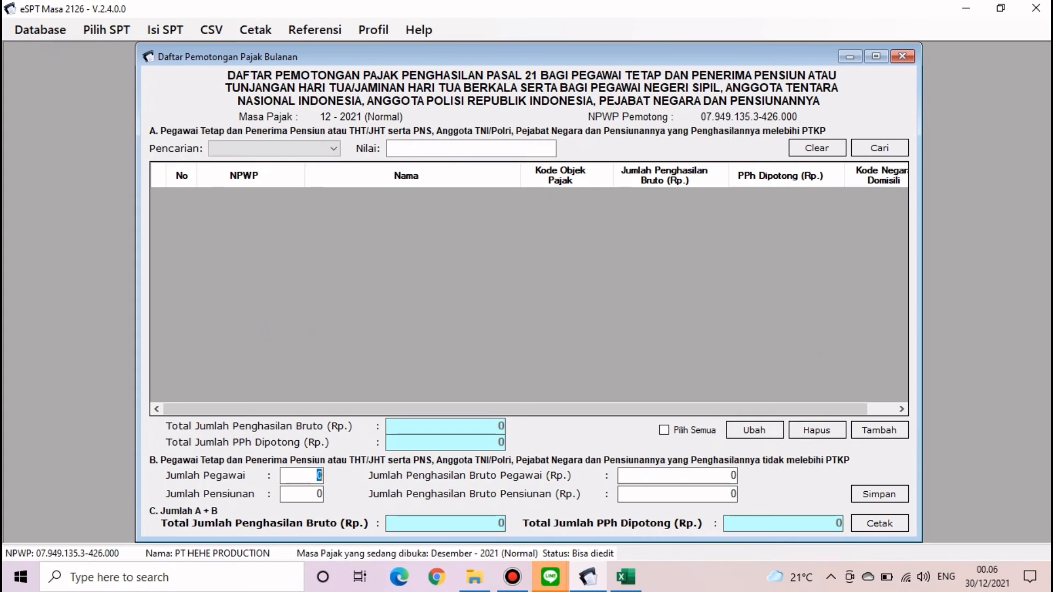
{"action": "left_click", "coordinate": [903, 56]}
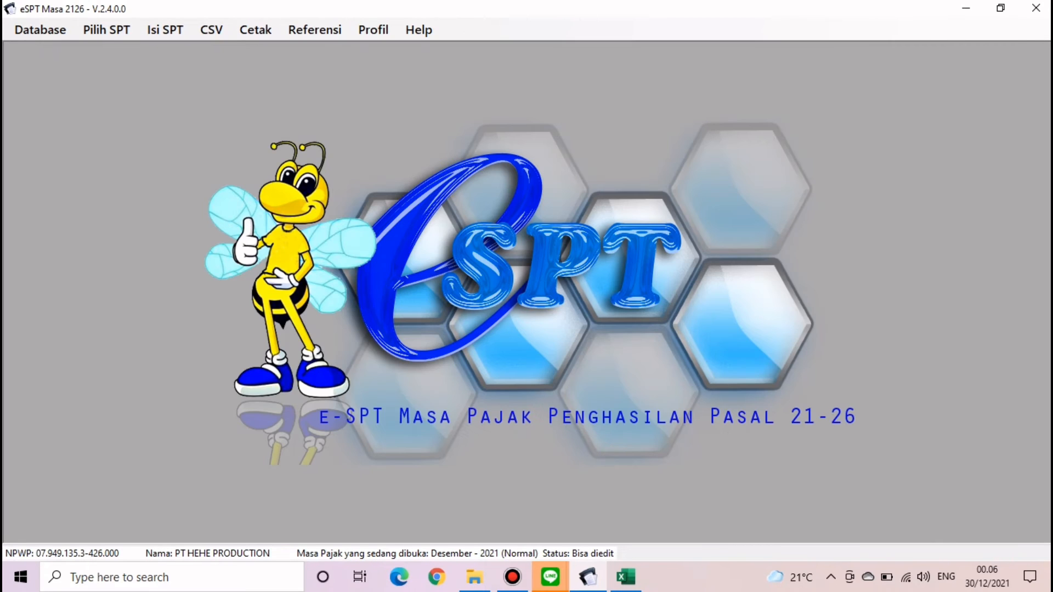
- Minimize the tax program and Excel, then select 1721_I_bulanan in the task folder
{"action": "left_click", "coordinate": [967, 8]}
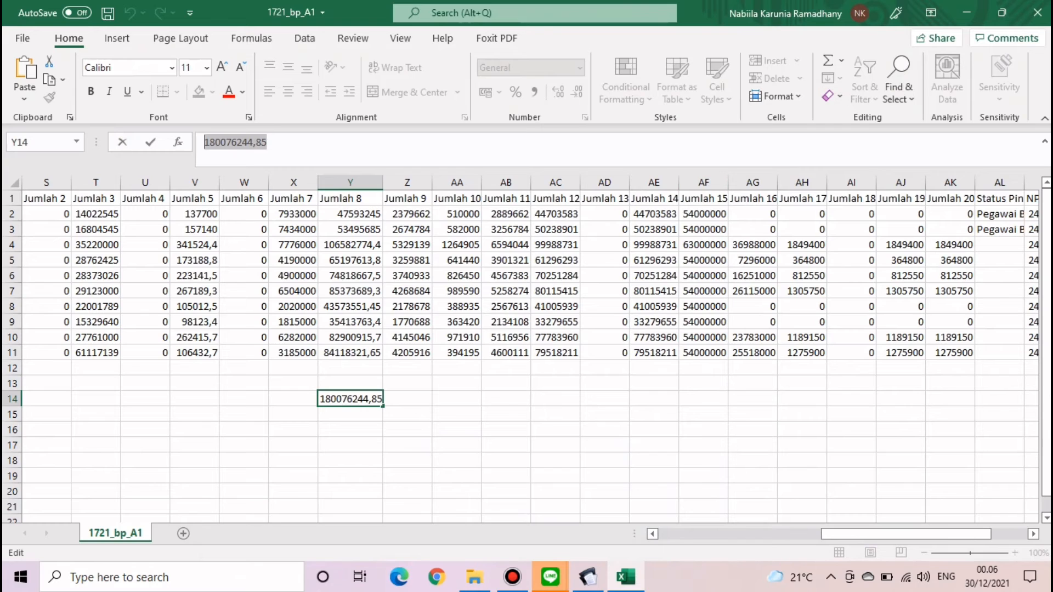
{"action": "left_click", "coordinate": [626, 576]}
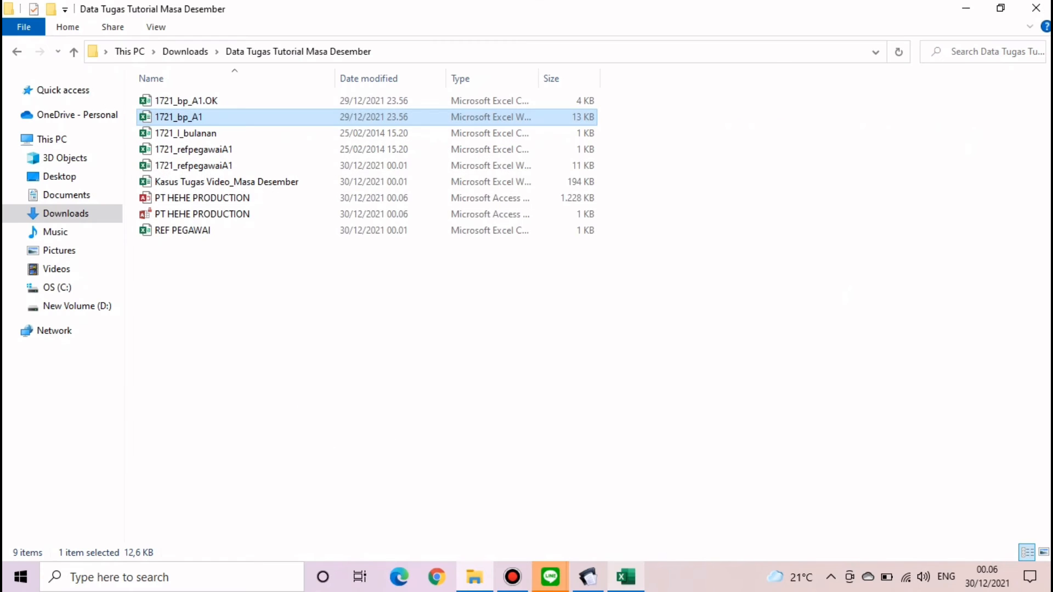
{"action": "left_click", "coordinate": [405, 318]}
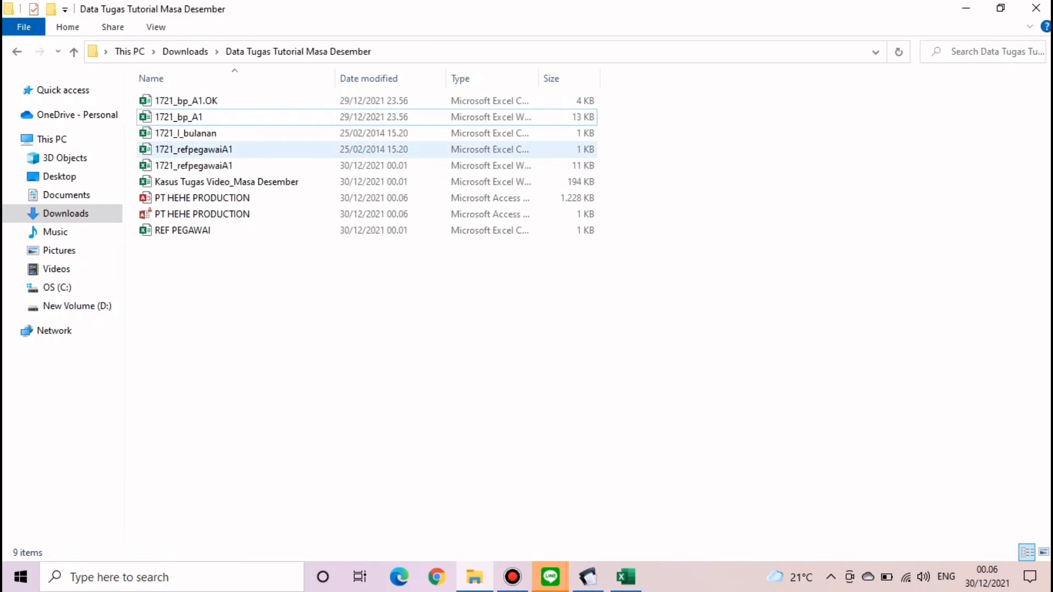
{"action": "left_click", "coordinate": [247, 133]}
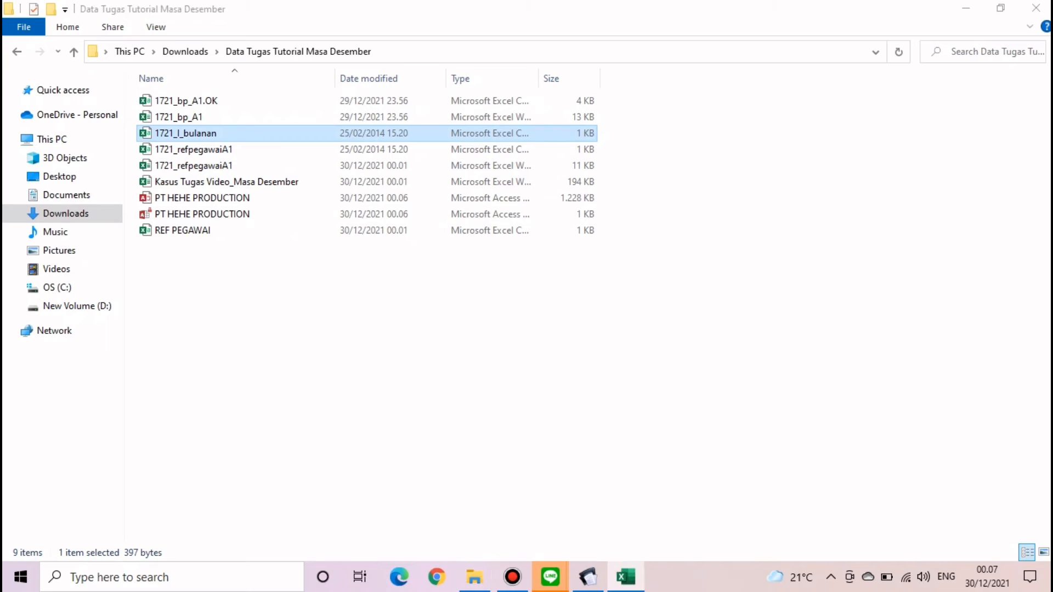
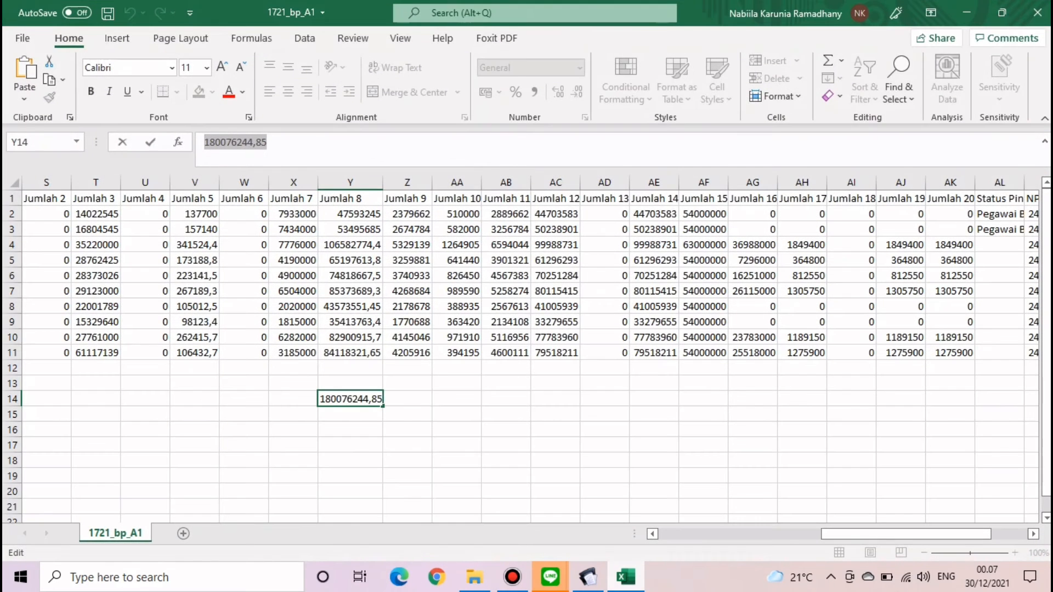
- Close the 1721_bp_A1 workbook, discarding the unsaved 180076244,9 total in Y14
{"action": "left_click", "coordinate": [1037, 13]}
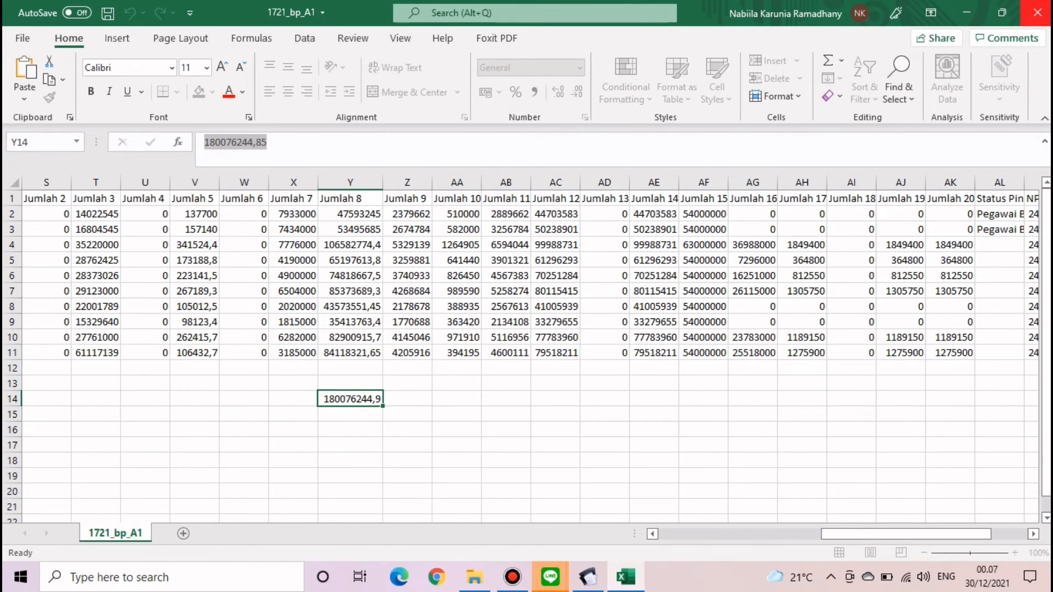
{"action": "left_click", "coordinate": [528, 304]}
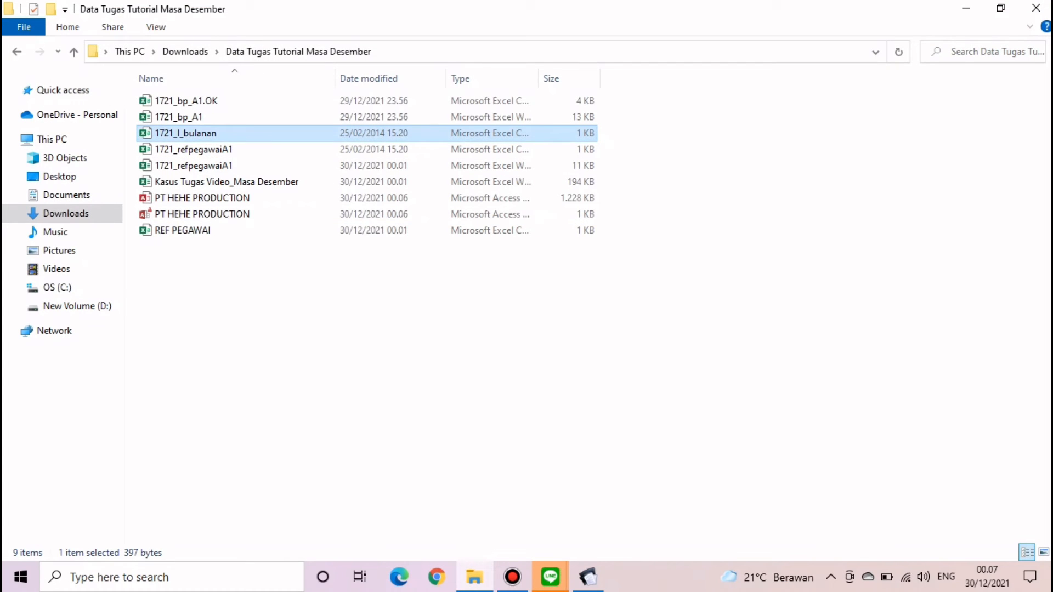
- Open 1721_I_bulanan, then 1721_bp_A1 and Kasus Tugas Video_Masa Desember from the task folder
{"action": "double_click", "coordinate": [186, 133]}
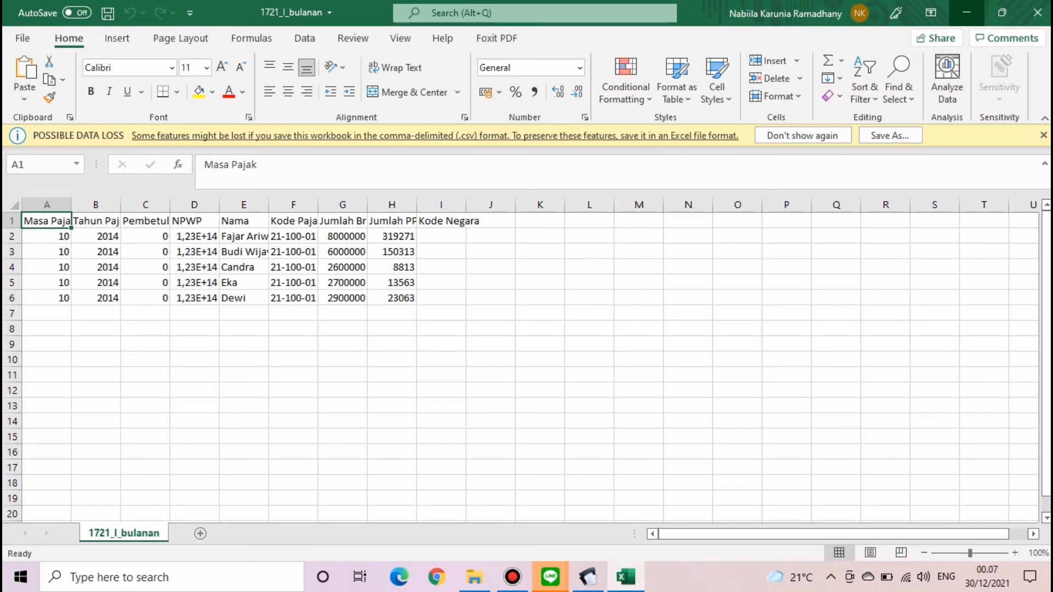
{"action": "left_click", "coordinate": [967, 12]}
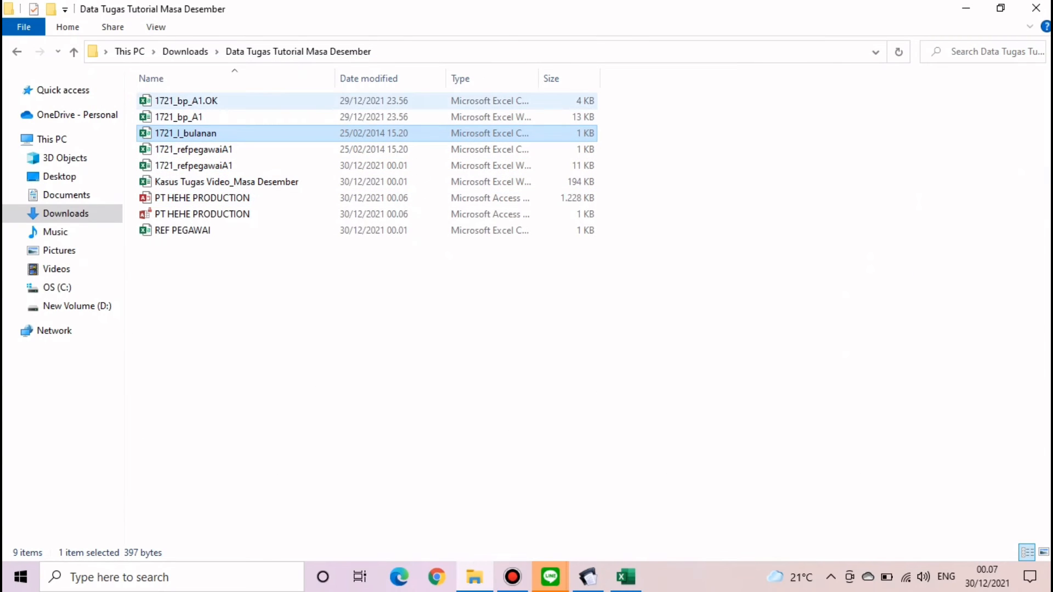
{"action": "double_click", "coordinate": [220, 117]}
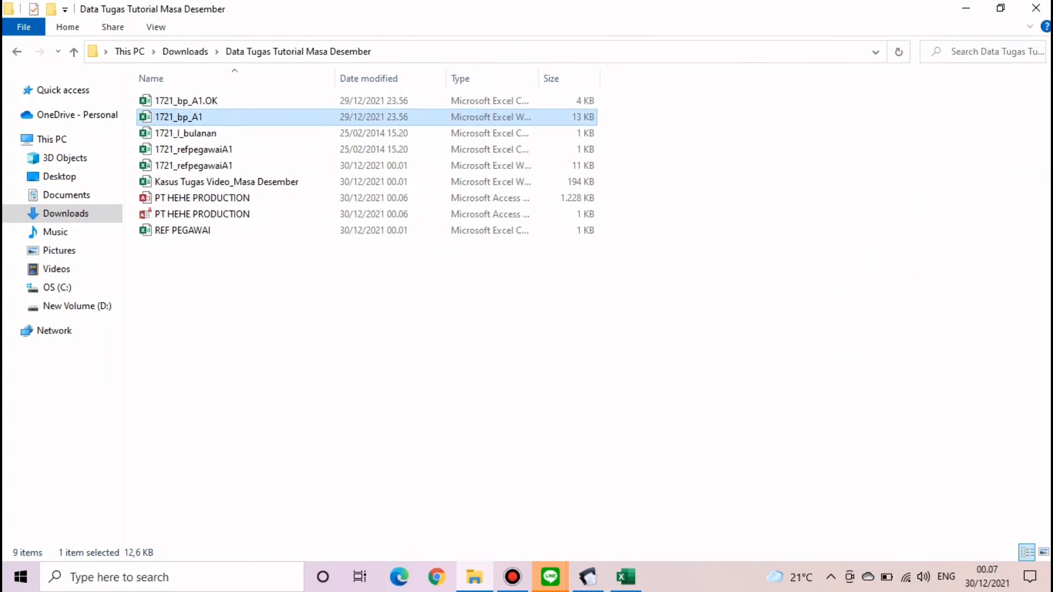
{"action": "double_click", "coordinate": [235, 182]}
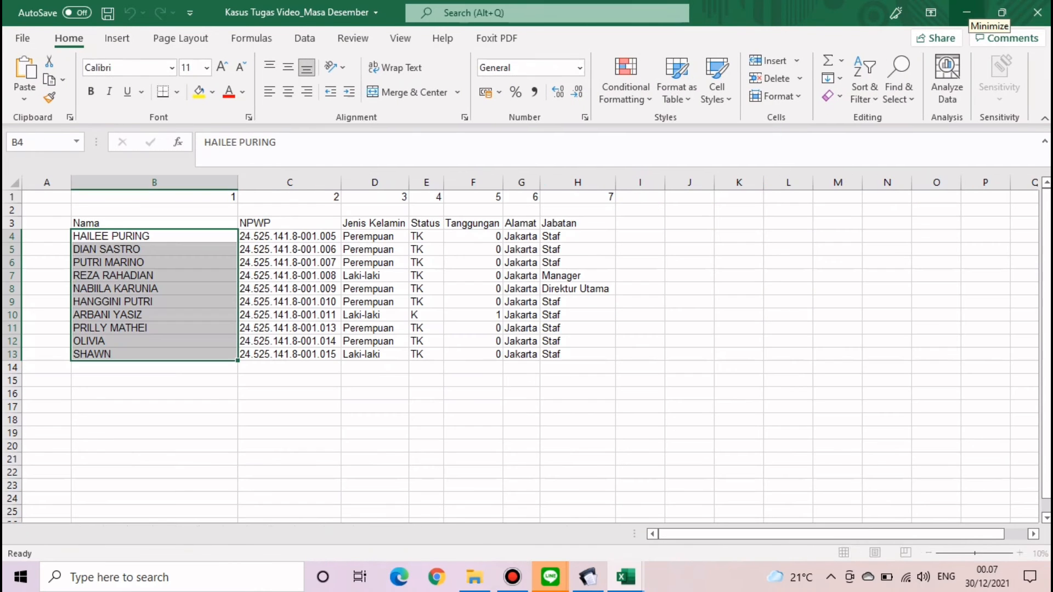
- Copy the eight employee names from 1721_bp_A1 I4:I11 and paste them as values into 1721_I_bulanan E2
{"action": "left_click", "coordinate": [967, 13]}
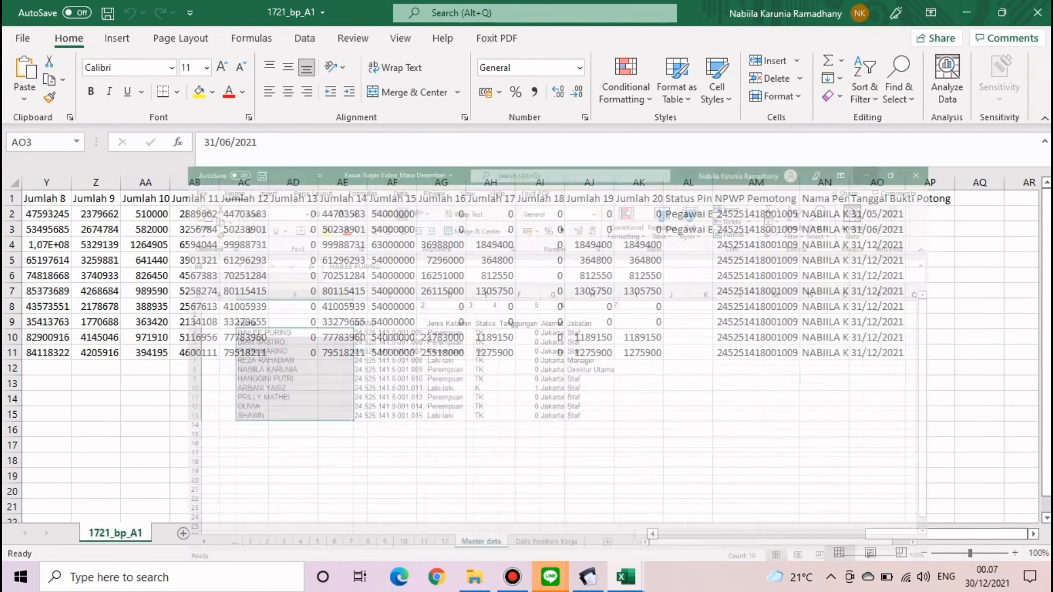
{"action": "left_click_drag", "start_coordinate": [877, 533], "coordinate": [670, 533]}
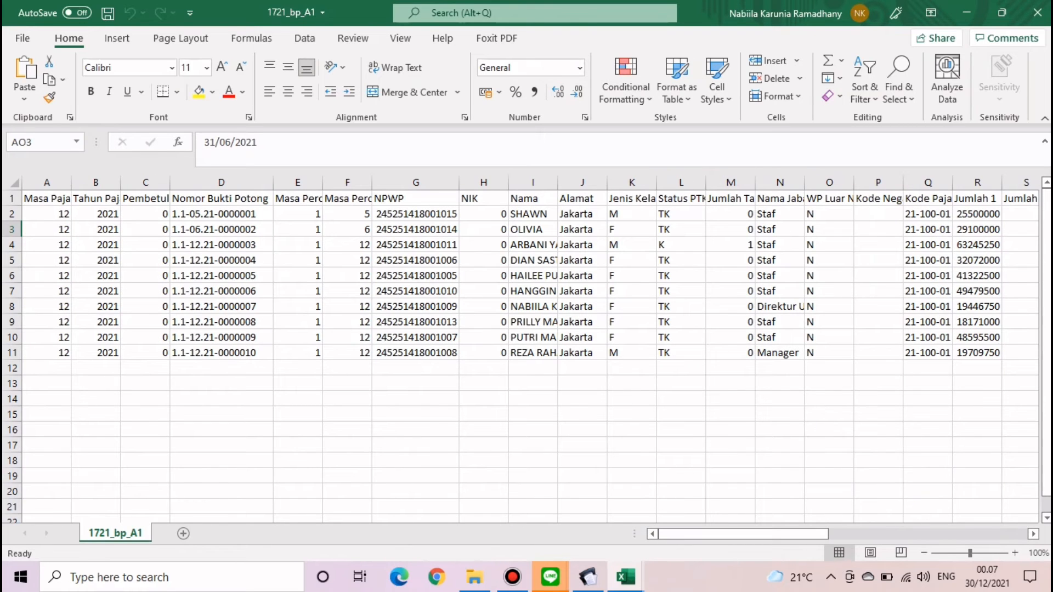
{"action": "left_click_drag", "start_coordinate": [347, 245], "coordinate": [347, 352]}
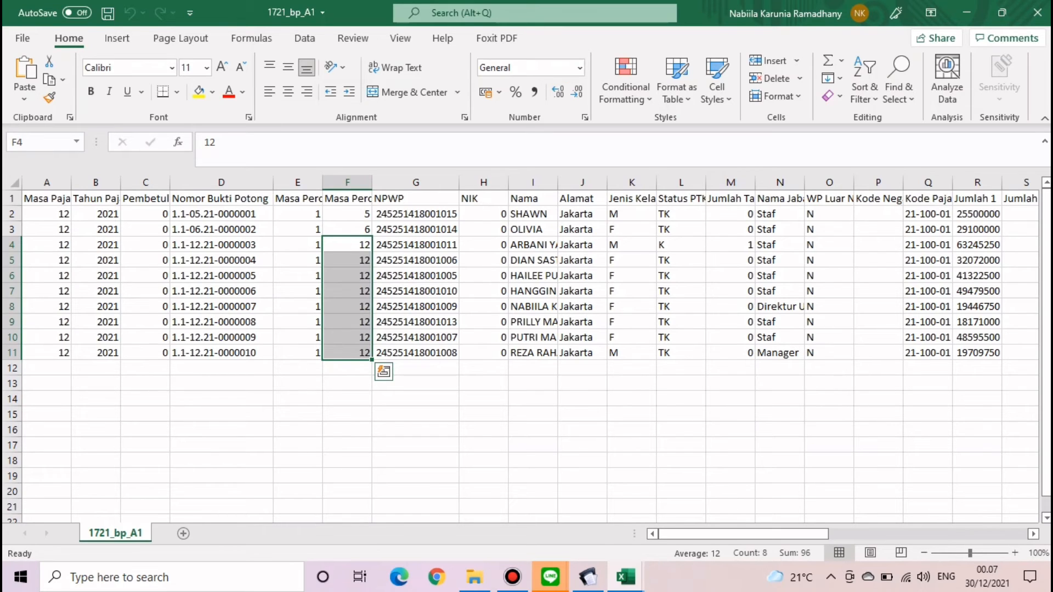
{"action": "left_click", "coordinate": [532, 245]}
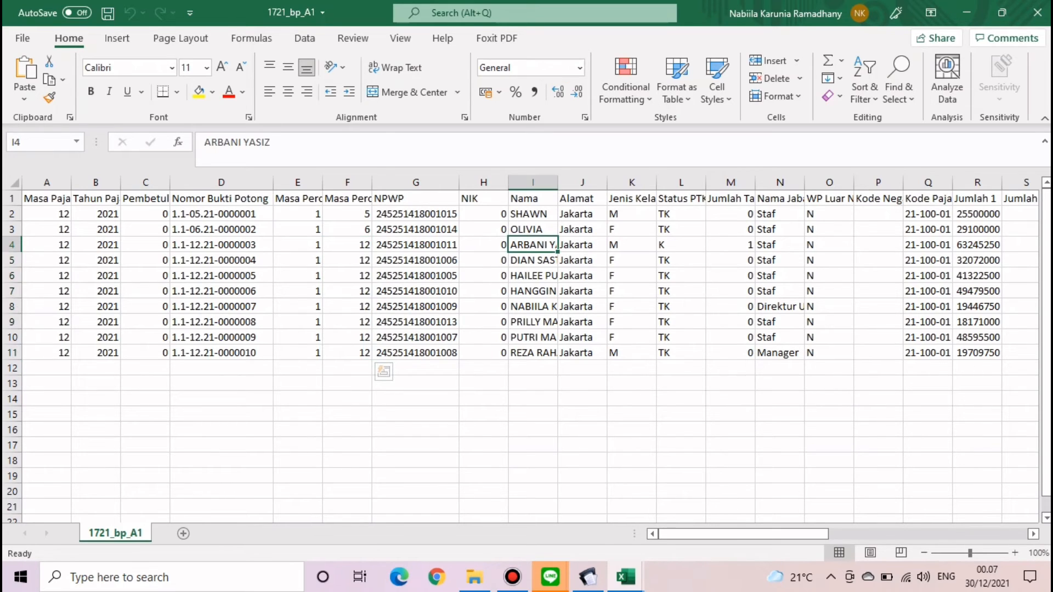
{"action": "left_click_drag", "start_coordinate": [533, 245], "coordinate": [532, 353]}
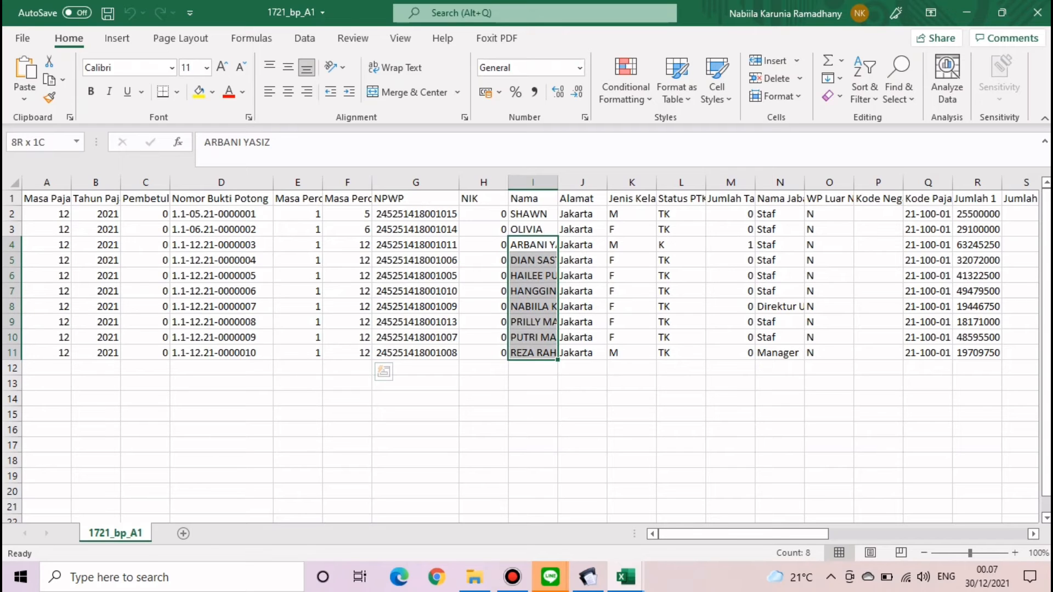
{"action": "key", "text": "ctrl+c"}
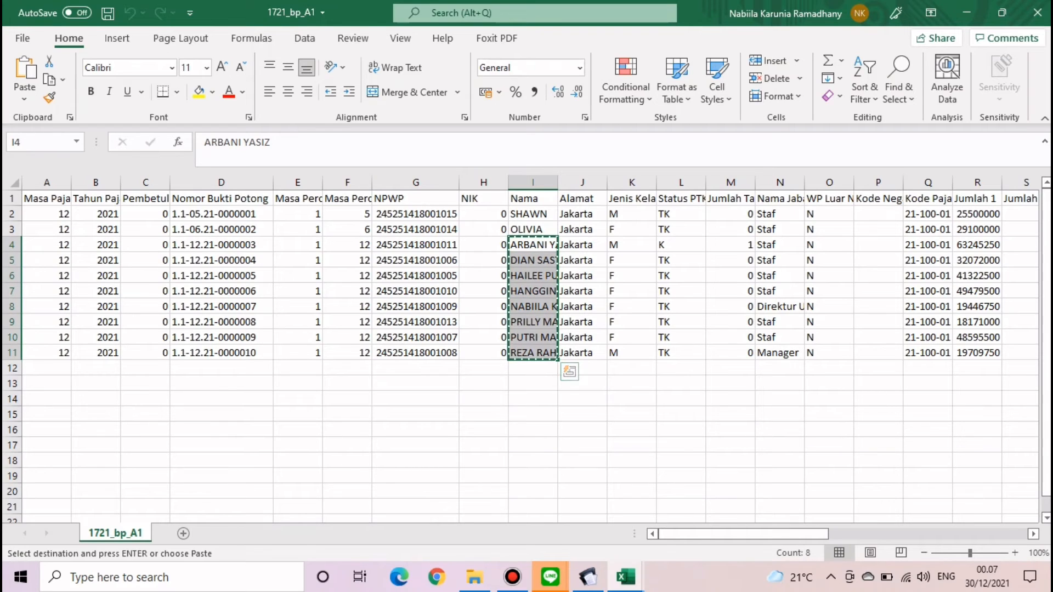
{"action": "mouse_move", "coordinate": [626, 576]}
{"action": "left_click", "coordinate": [458, 499]}
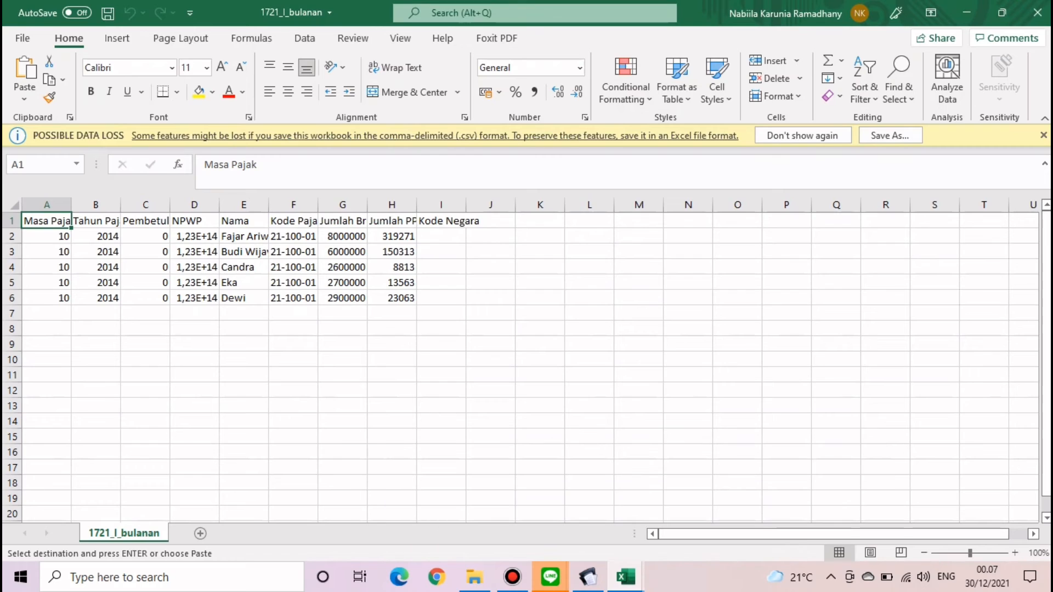
{"action": "left_click", "coordinate": [244, 237]}
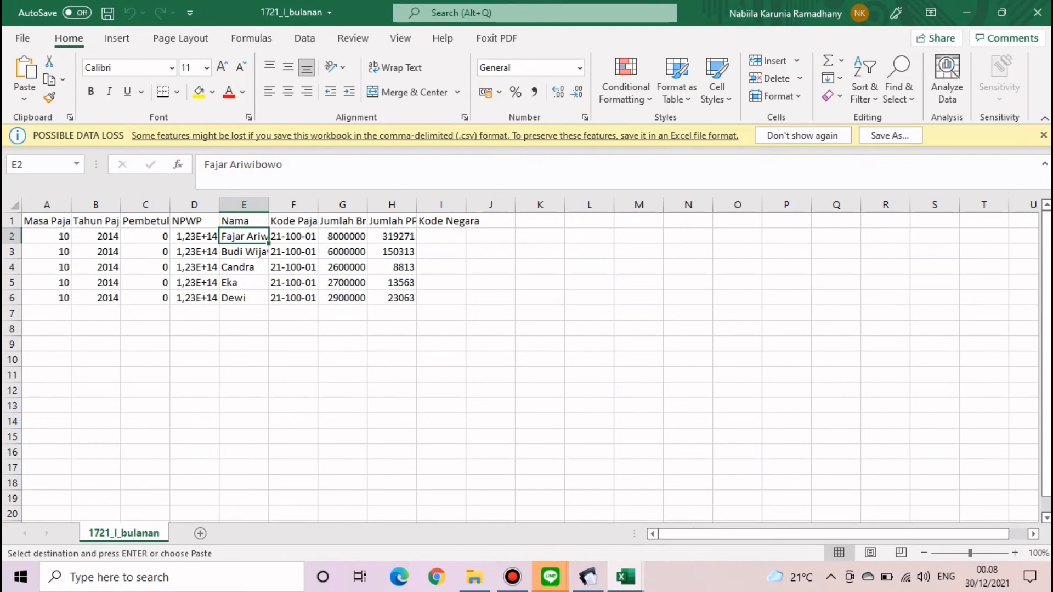
{"action": "left_click", "coordinate": [24, 98]}
{"action": "left_click", "coordinate": [22, 213]}
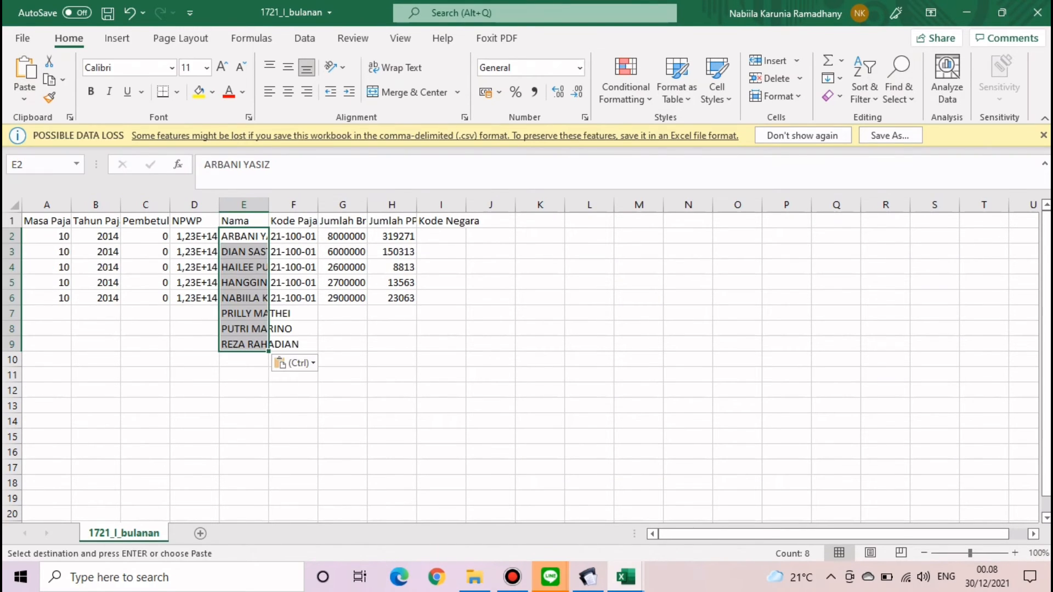
{"action": "double_click", "coordinate": [268, 205]}
{"action": "left_click", "coordinate": [436, 375]}
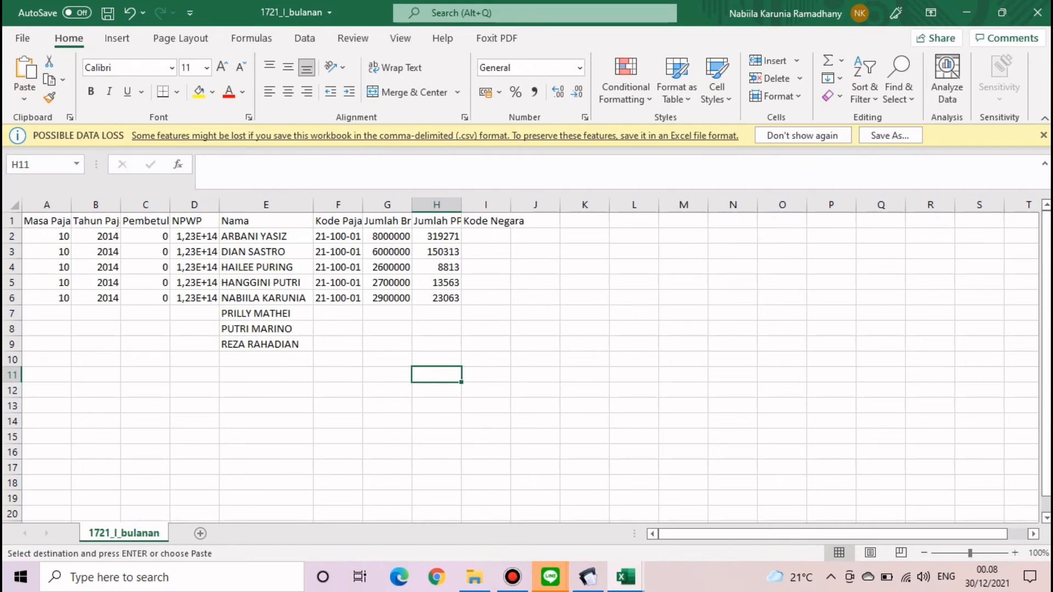
- Clear the old sample data in A2:B6, D2:D6, F3:F6 and G2:H6
{"action": "left_click_drag", "start_coordinate": [47, 236], "coordinate": [96, 283]}
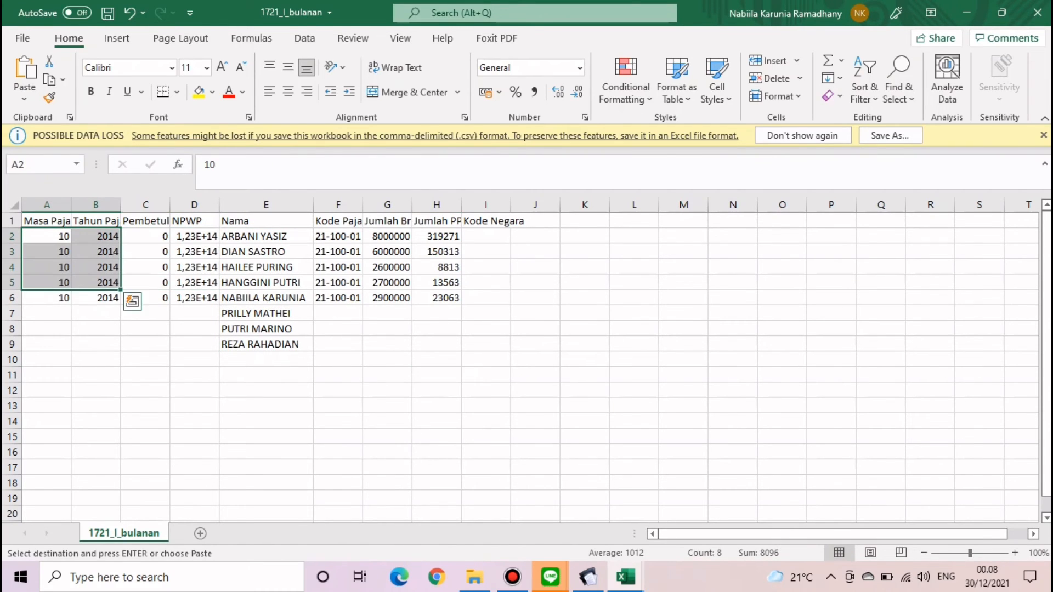
{"action": "key", "text": "Escape"}
{"action": "left_click_drag", "start_coordinate": [46, 236], "coordinate": [96, 298]}
{"action": "key", "text": "Delete"}
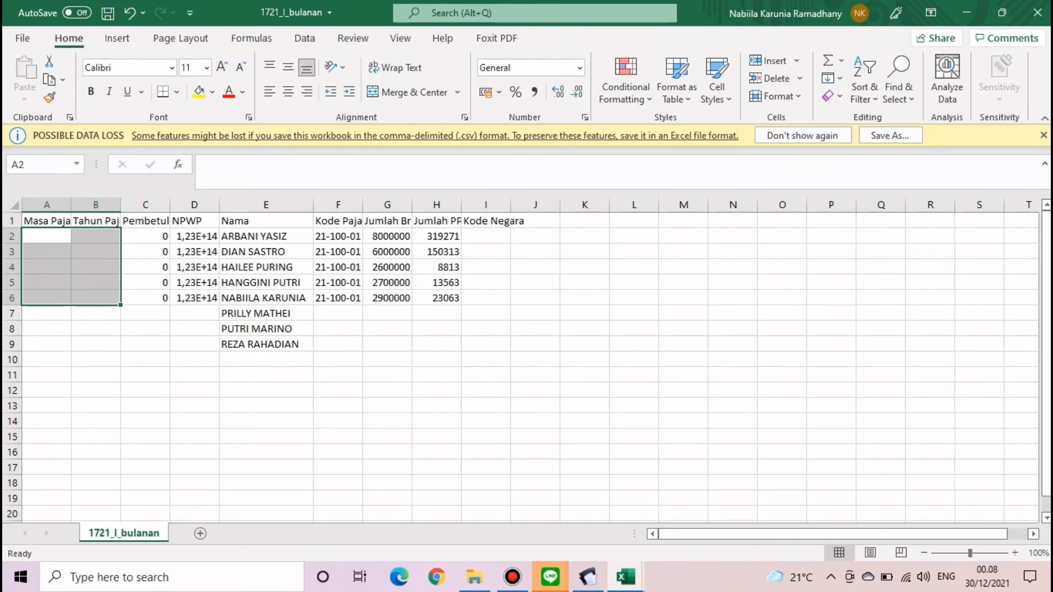
{"action": "left_click_drag", "start_coordinate": [194, 236], "coordinate": [194, 298]}
{"action": "key", "text": "Delete"}
{"action": "left_click_drag", "start_coordinate": [339, 252], "coordinate": [338, 298]}
{"action": "key", "text": "Delete"}
{"action": "left_click", "coordinate": [387, 236]}
{"action": "left_click_drag", "start_coordinate": [387, 237], "coordinate": [436, 298]}
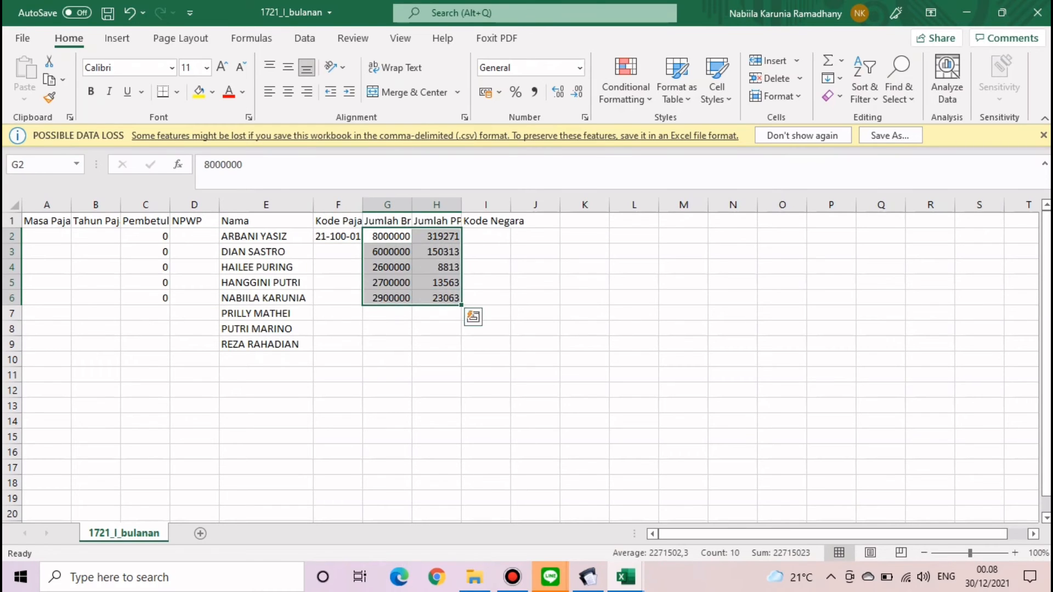
{"action": "key", "text": "Delete"}
{"action": "left_click", "coordinate": [584, 267]}
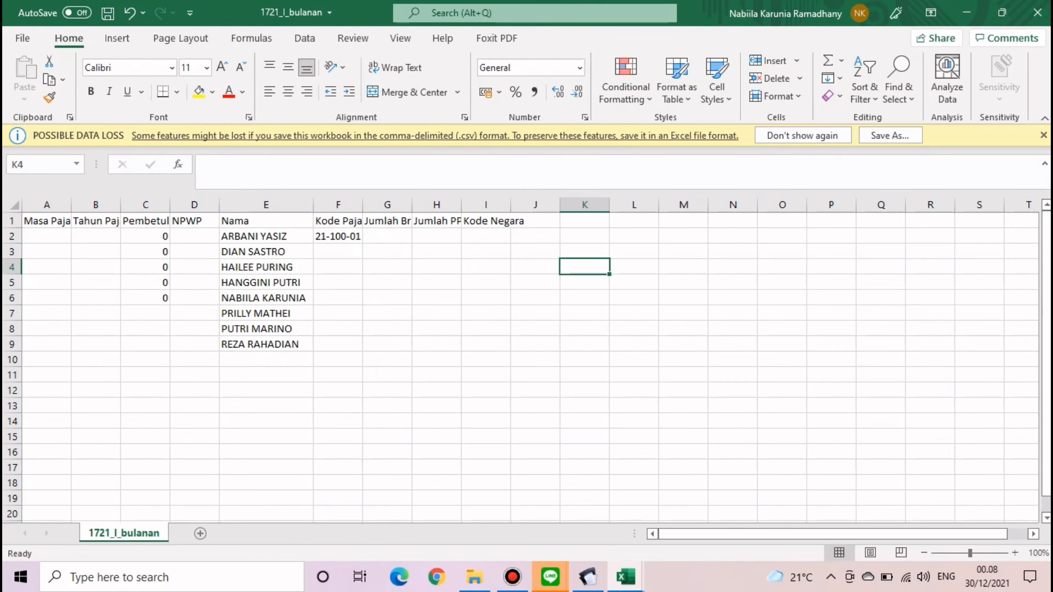
- Enter period 12 in A2 and year 2021 in B2, filling both down to row 9
{"action": "left_click", "coordinate": [47, 236]}
{"action": "type", "text": "12"}
{"action": "key", "text": "Return"}
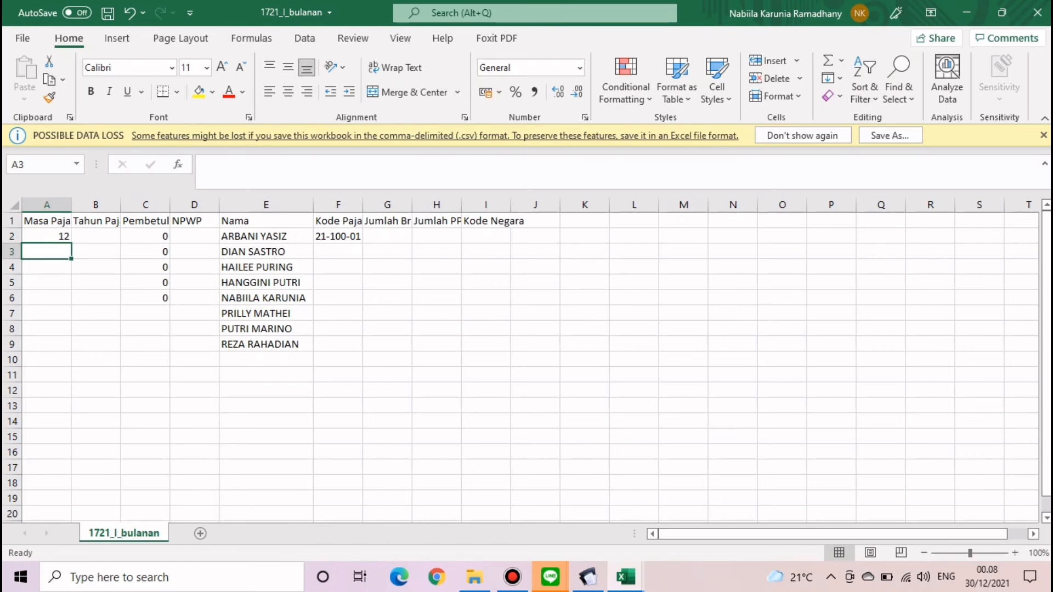
{"action": "left_click", "coordinate": [47, 237]}
{"action": "double_click", "coordinate": [71, 244]}
{"action": "left_click", "coordinate": [95, 236]}
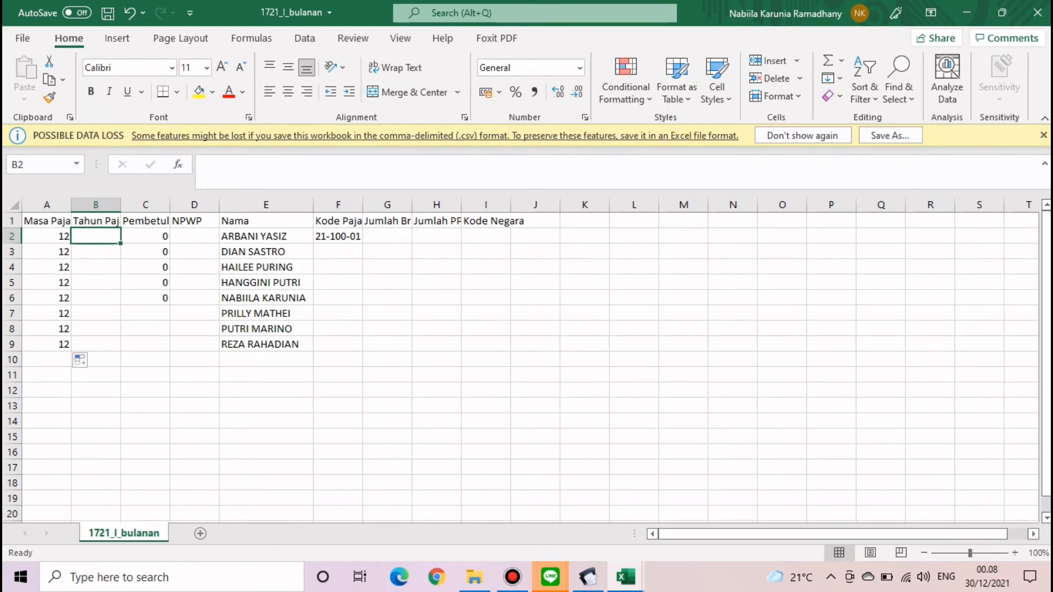
{"action": "type", "text": "2021"}
{"action": "key", "text": "Return"}
{"action": "left_click", "coordinate": [96, 236]}
{"action": "double_click", "coordinate": [120, 244]}
- Fill correction 0 down column C and repeat tax code 21-100-01 to row 9 as copied cells
{"action": "left_click_drag", "start_coordinate": [145, 251], "coordinate": [145, 298]}
{"action": "key", "text": "Delete"}
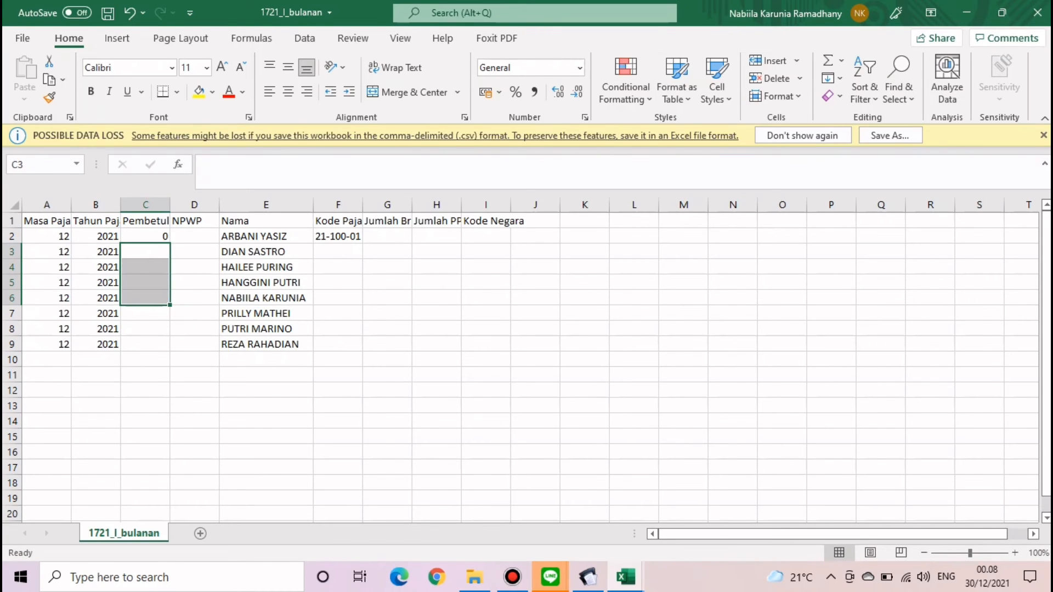
{"action": "left_click", "coordinate": [145, 237]}
{"action": "double_click", "coordinate": [170, 244]}
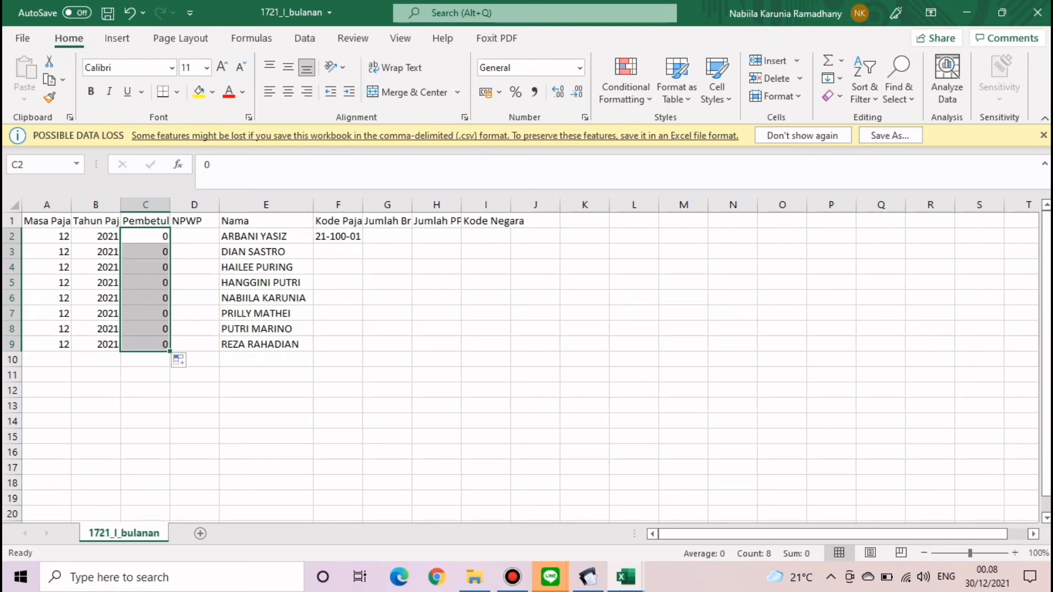
{"action": "left_click", "coordinate": [338, 236]}
{"action": "double_click", "coordinate": [362, 244]}
{"action": "left_click", "coordinate": [377, 361]}
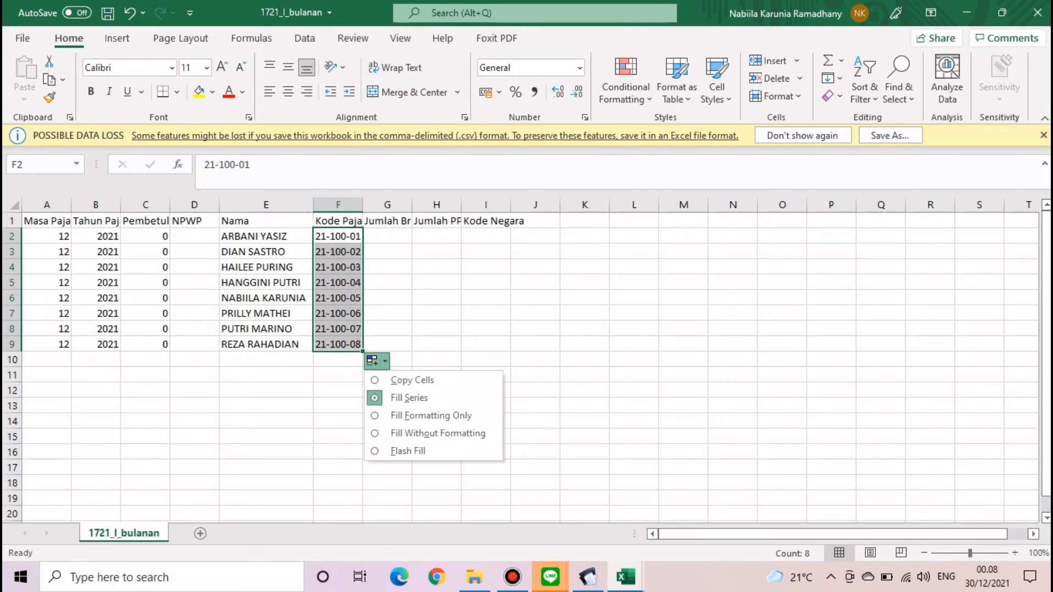
{"action": "left_click", "coordinate": [411, 380]}
{"action": "left_click", "coordinate": [437, 312]}
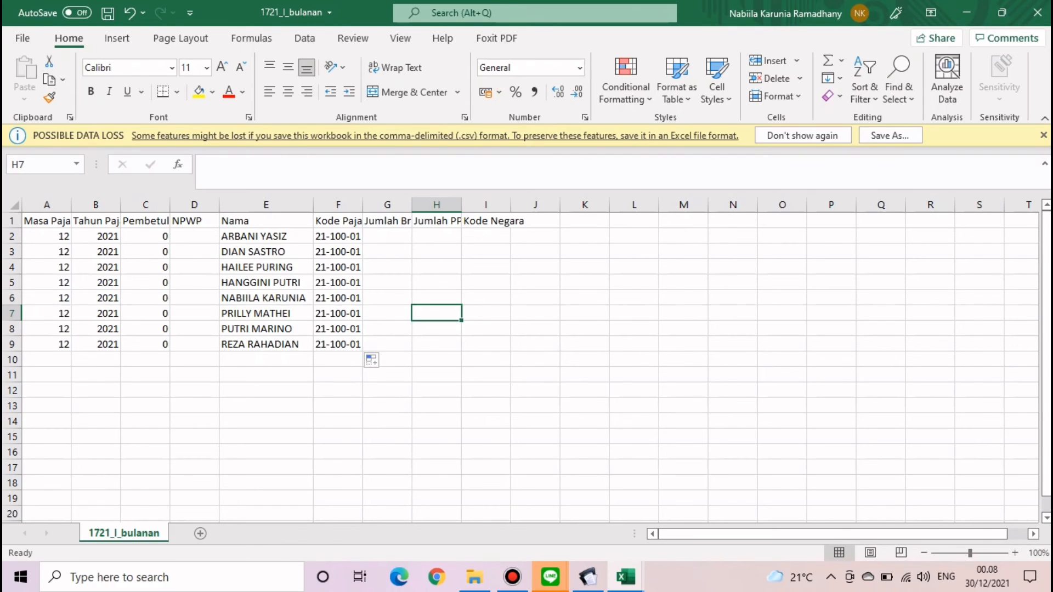
- Copy the eight employees' NPWP numbers from the 1721_bp_A1 workbook
{"action": "left_click", "coordinate": [194, 237]}
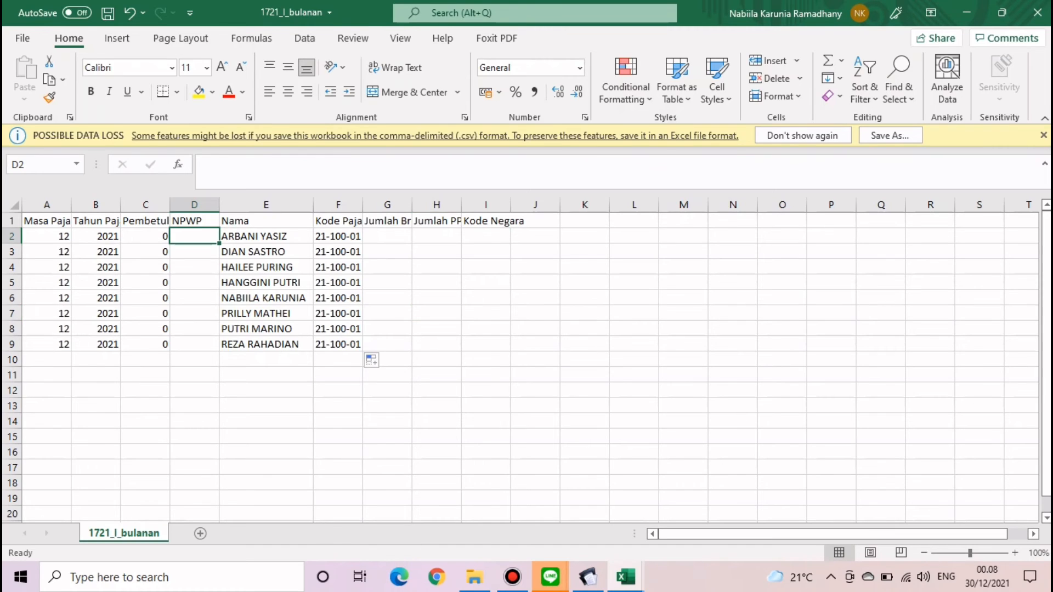
{"action": "type", "text": "="}
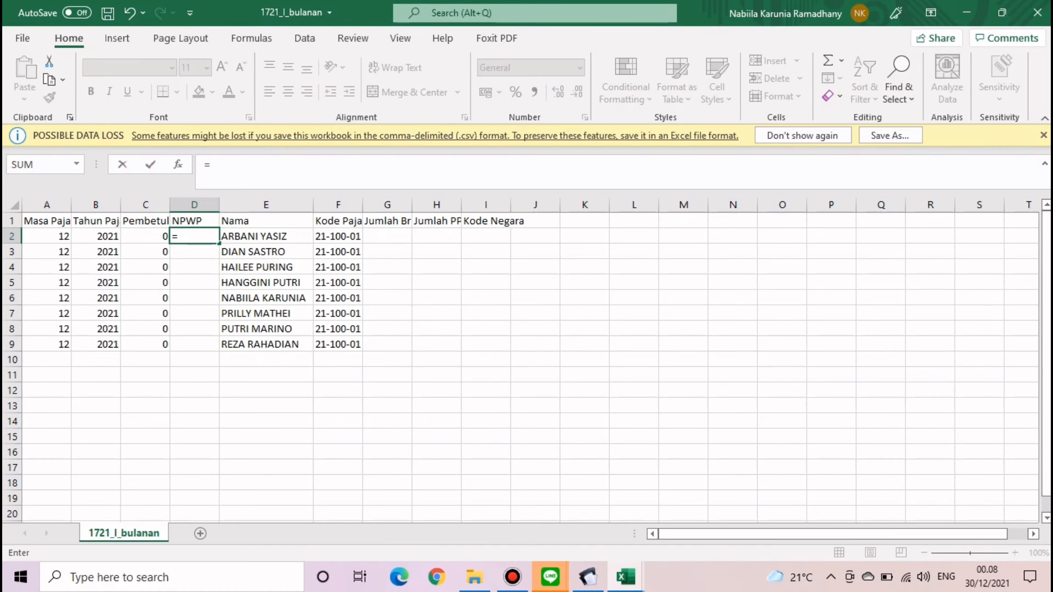
{"action": "key", "text": "BackSpace"}
{"action": "left_click_drag", "start_coordinate": [266, 375], "coordinate": [266, 361]}
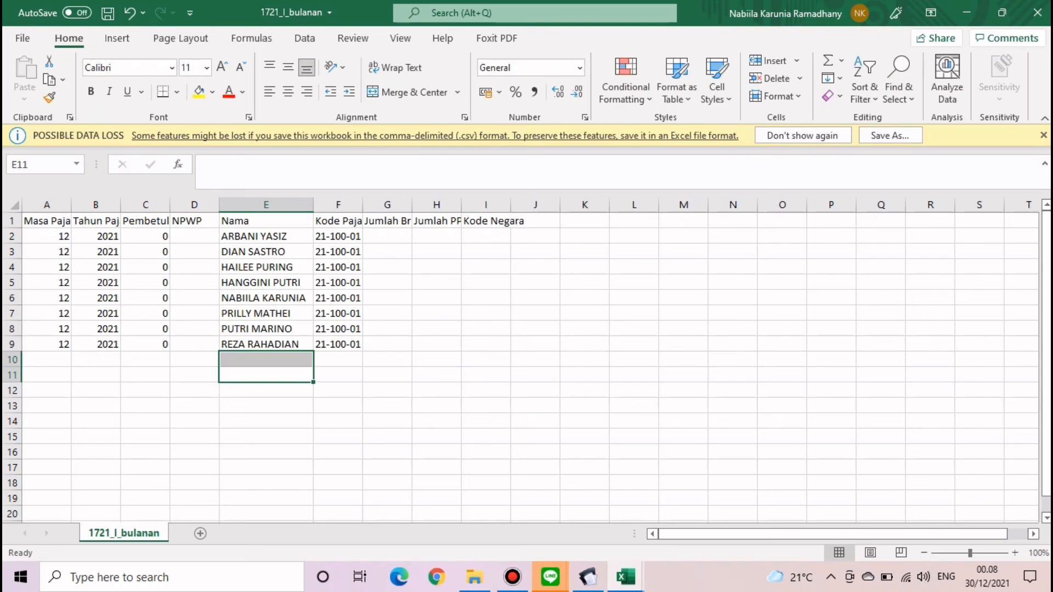
{"action": "left_click", "coordinate": [625, 577]}
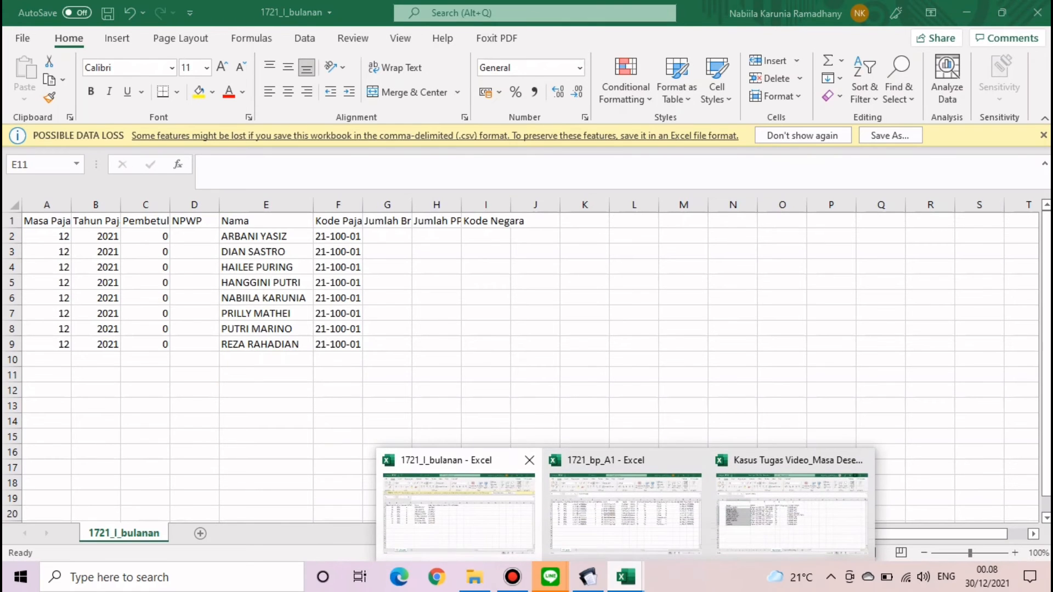
{"action": "left_click", "coordinate": [625, 513]}
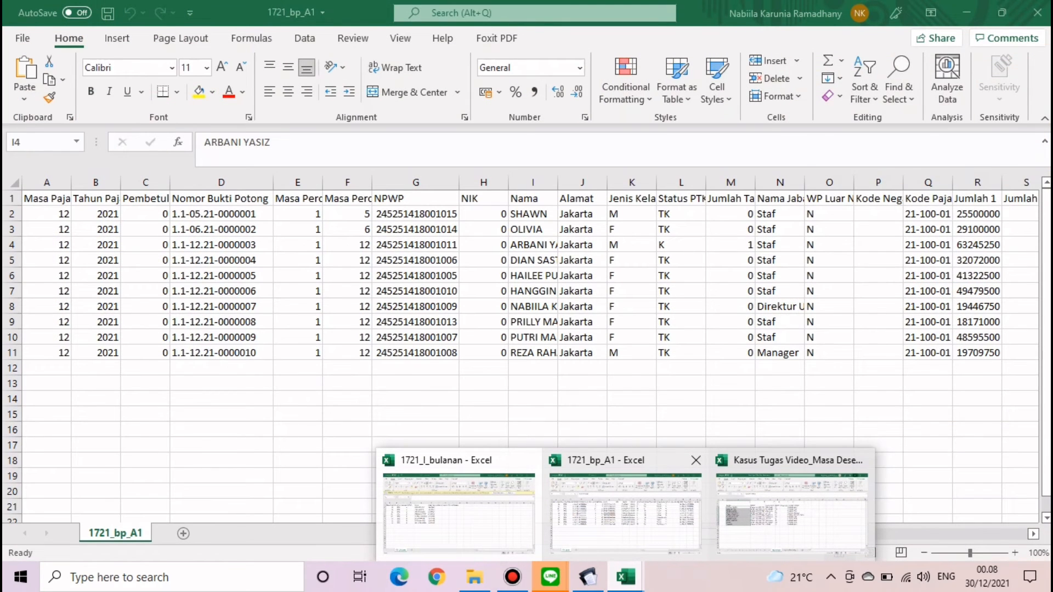
{"action": "left_click", "coordinate": [625, 513]}
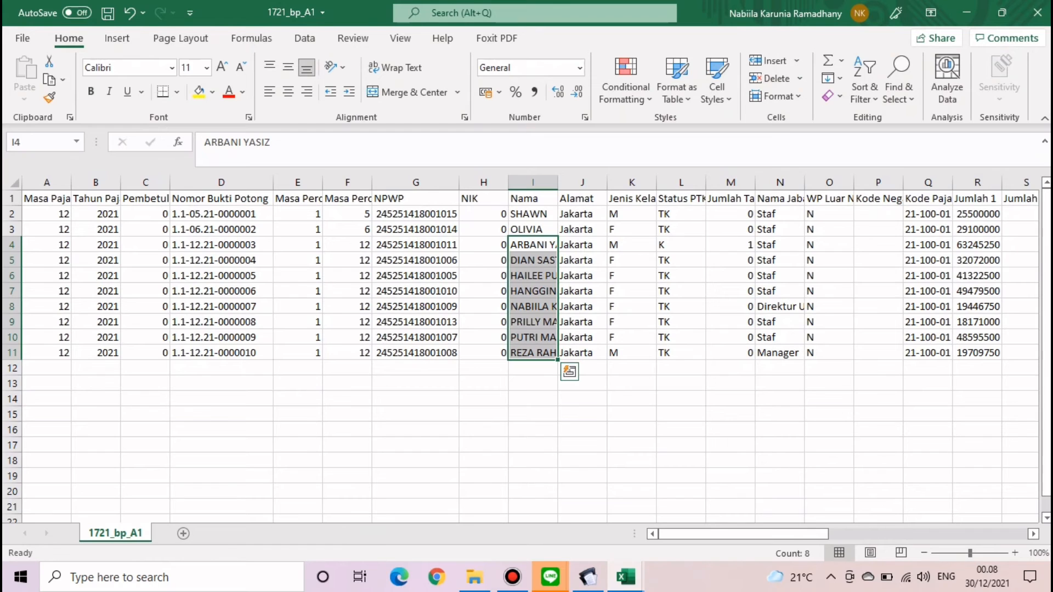
{"action": "left_click", "coordinate": [416, 260]}
{"action": "left_click_drag", "start_coordinate": [455, 343], "coordinate": [471, 369]}
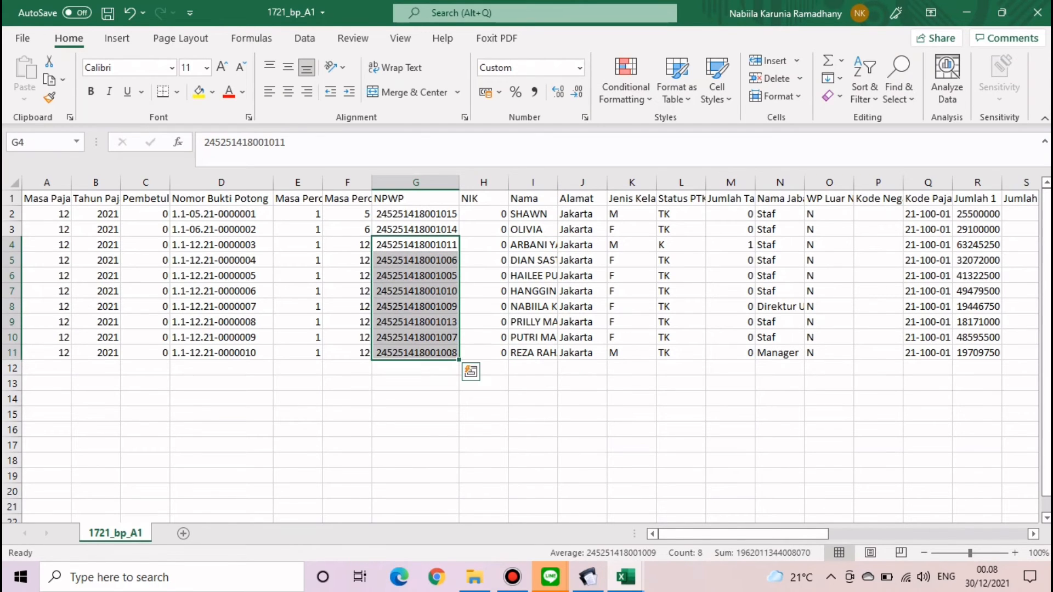
{"action": "key", "text": "ctrl+c"}
- Paste the NPWP numbers as values into D2 of 1721_I_bulanan and widen column D
{"action": "left_click", "coordinate": [625, 577]}
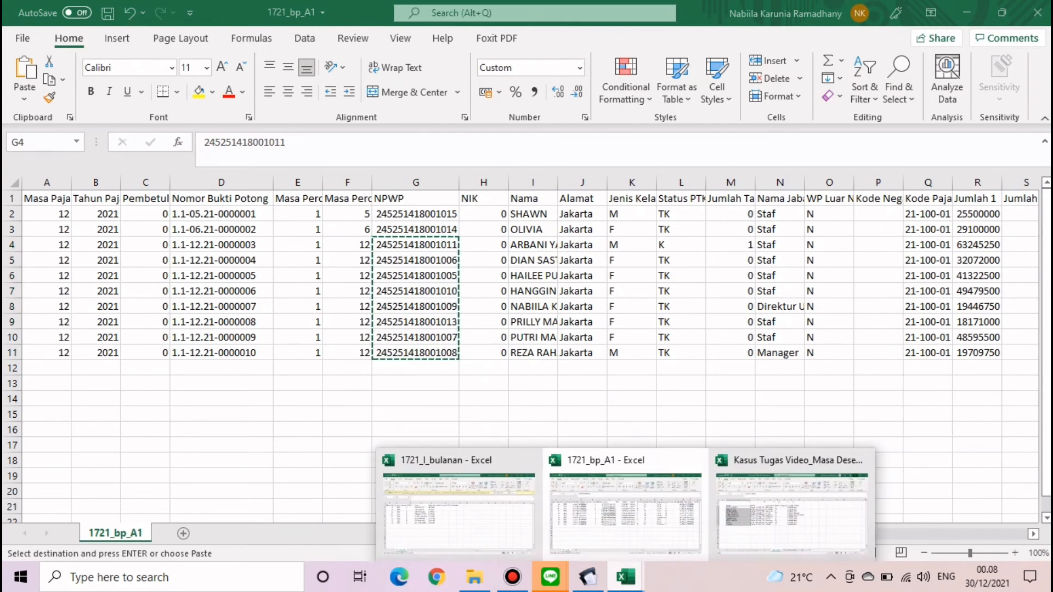
{"action": "left_click", "coordinate": [460, 507]}
{"action": "left_click", "coordinate": [194, 236]}
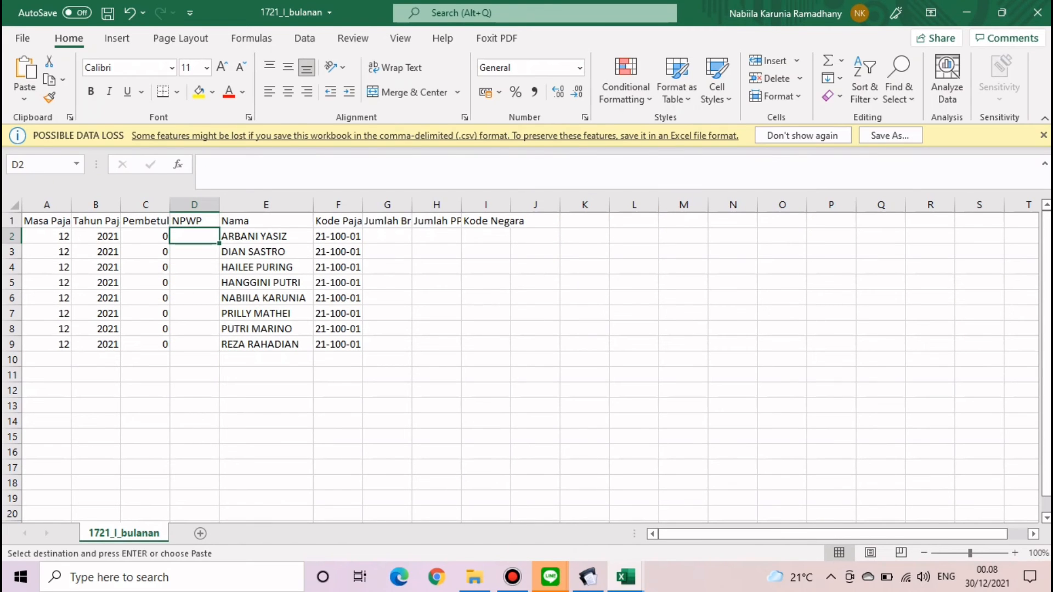
{"action": "left_click", "coordinate": [24, 99]}
{"action": "left_click", "coordinate": [21, 213]}
{"action": "left_click", "coordinate": [535, 344]}
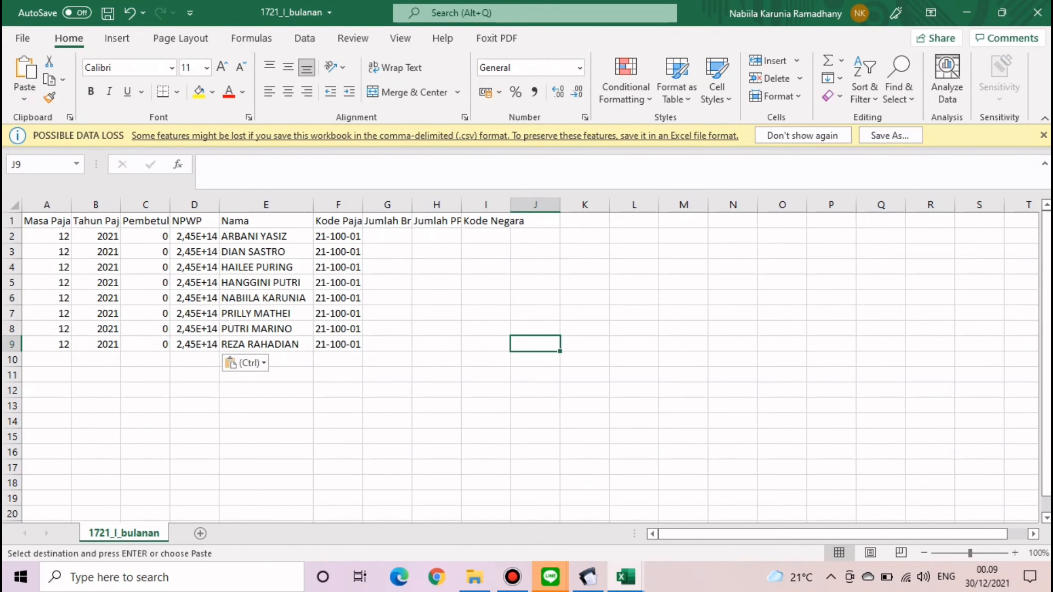
{"action": "left_click", "coordinate": [194, 236]}
{"action": "double_click", "coordinate": [219, 205]}
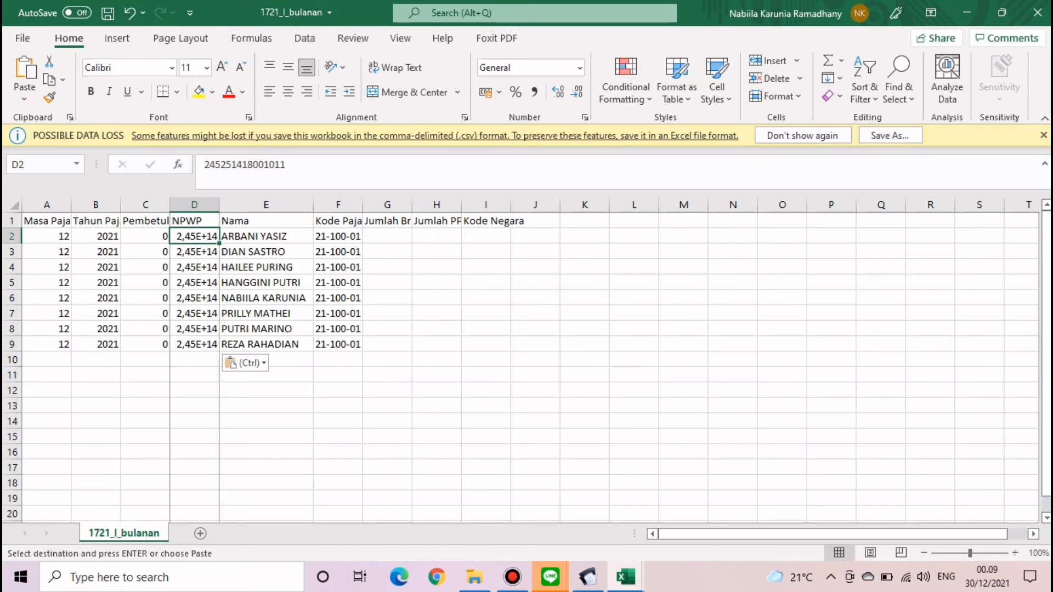
{"action": "left_click", "coordinate": [202, 283]}
{"action": "left_click_drag", "start_coordinate": [202, 237], "coordinate": [202, 344]}
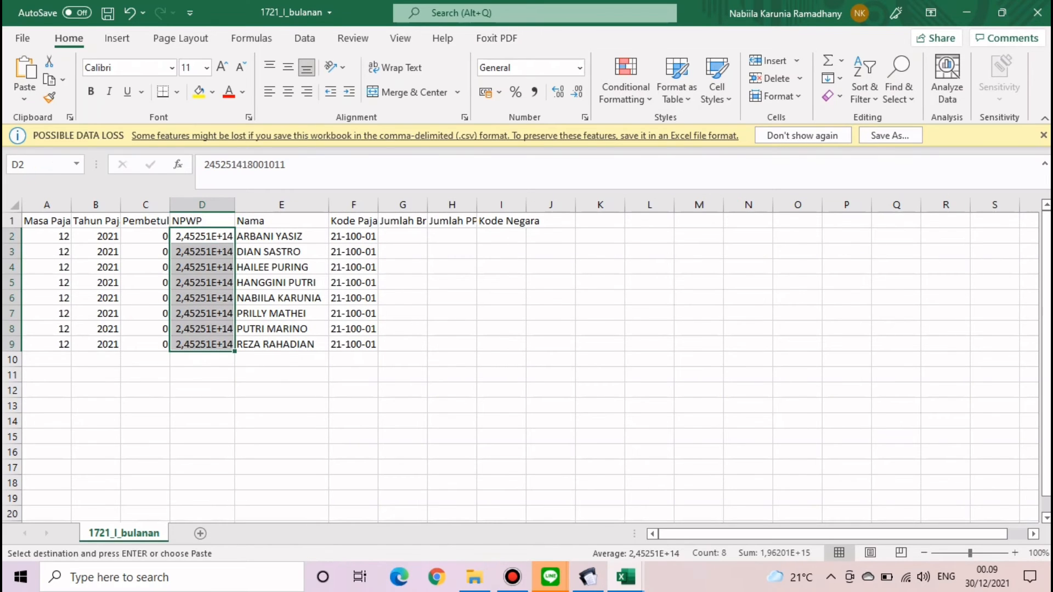
{"action": "left_click", "coordinate": [579, 67]}
{"action": "left_click", "coordinate": [557, 424]}
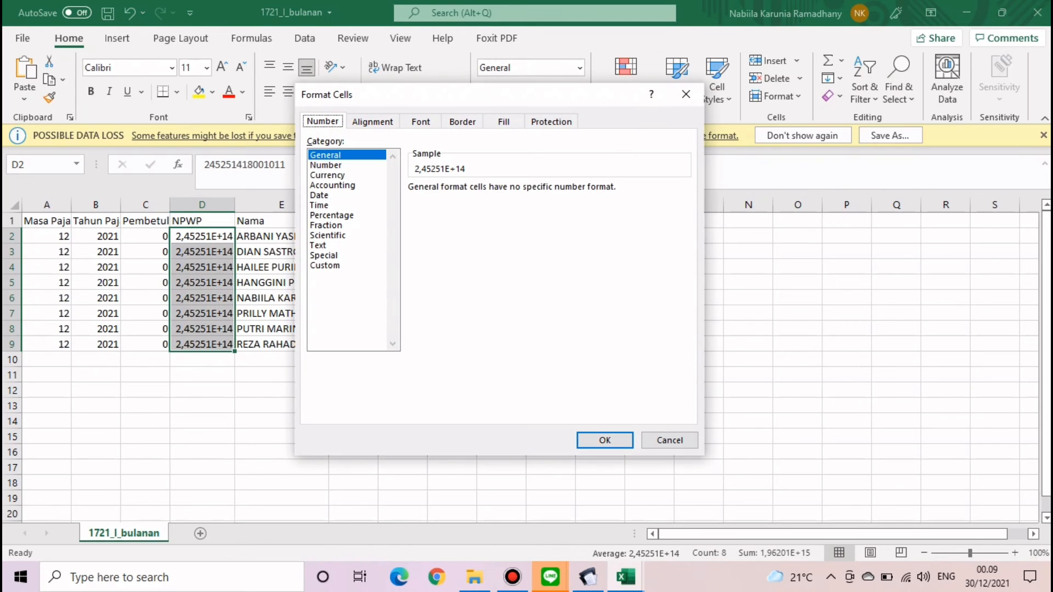
{"action": "left_click", "coordinate": [325, 265]}
{"action": "double_click", "coordinate": [426, 202]}
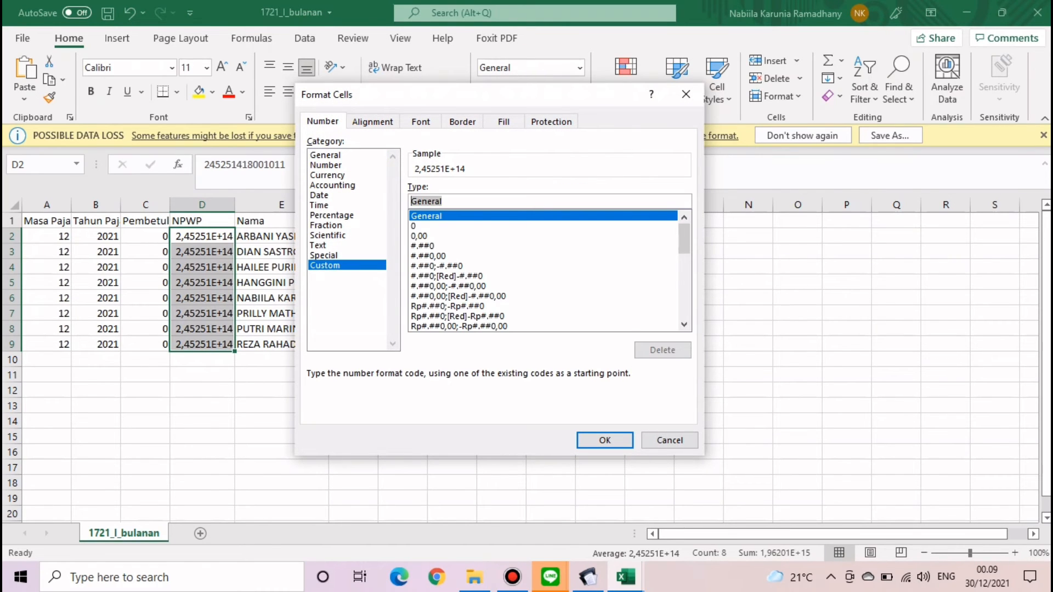
{"action": "type", "text": "00000000"}
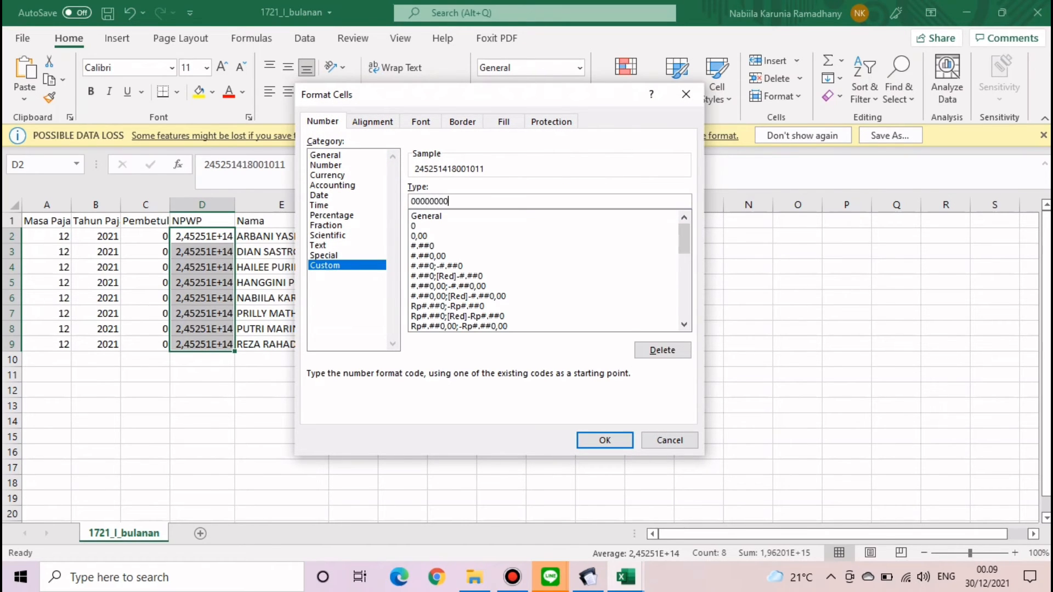
{"action": "type", "text": "0000000"}
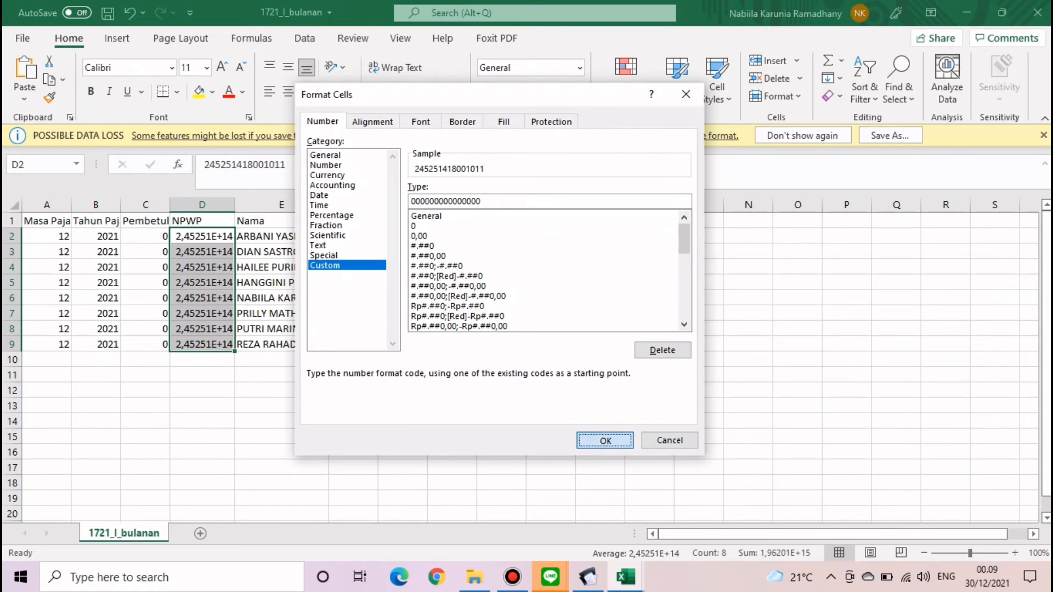
{"action": "left_click", "coordinate": [605, 440]}
{"action": "left_click", "coordinate": [573, 406]}
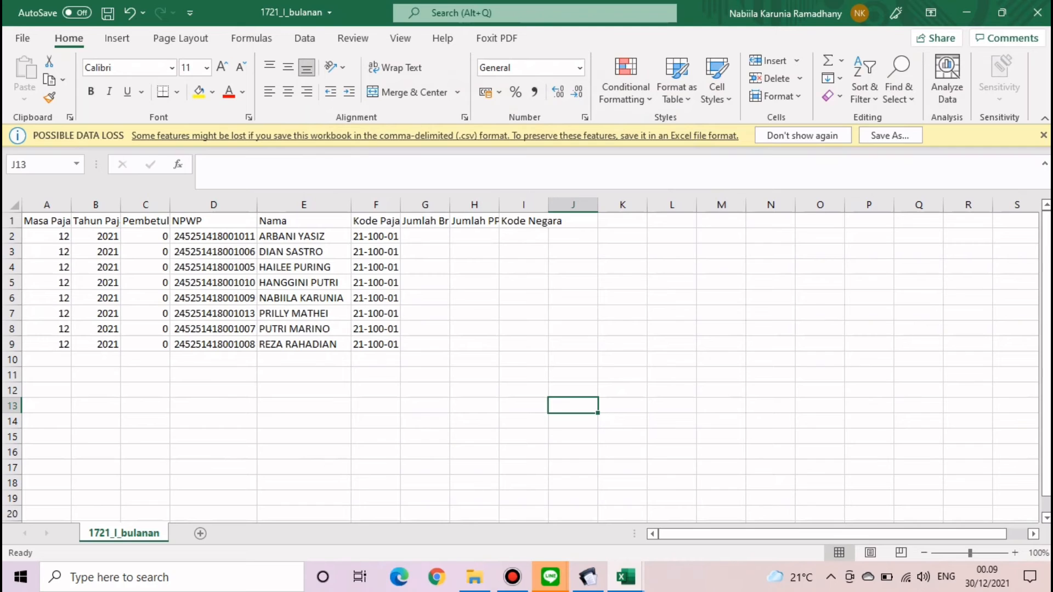
- Autofit the Jumlah Bruto and Jumlah PPh columns, then bring up Kasus Tugas Video_Masa Desember
{"action": "double_click", "coordinate": [450, 204]}
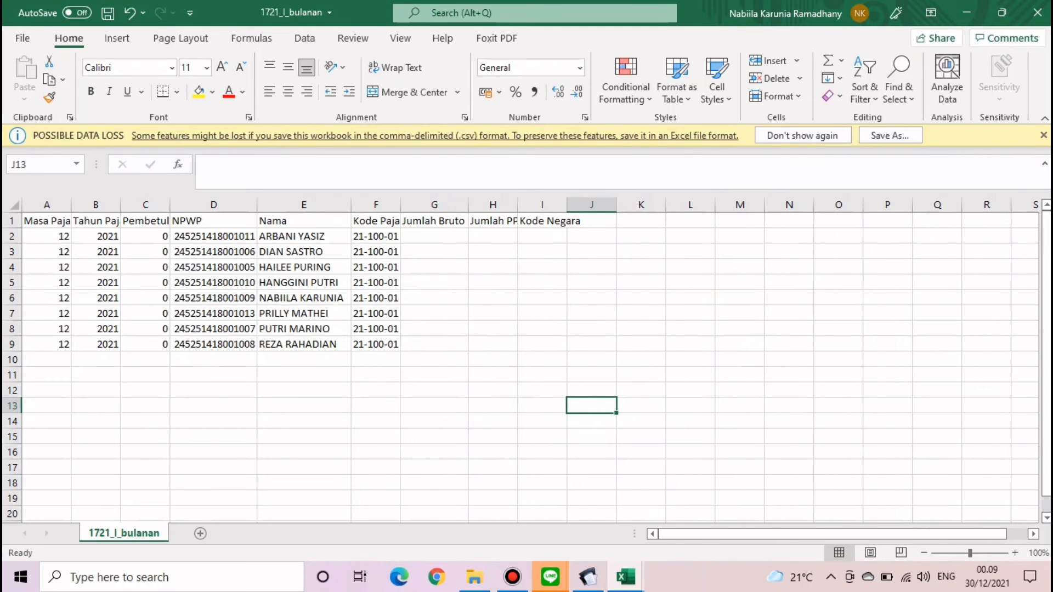
{"action": "double_click", "coordinate": [517, 204]}
{"action": "left_click", "coordinate": [602, 267]}
{"action": "left_click", "coordinate": [435, 252]}
{"action": "left_click", "coordinate": [435, 236]}
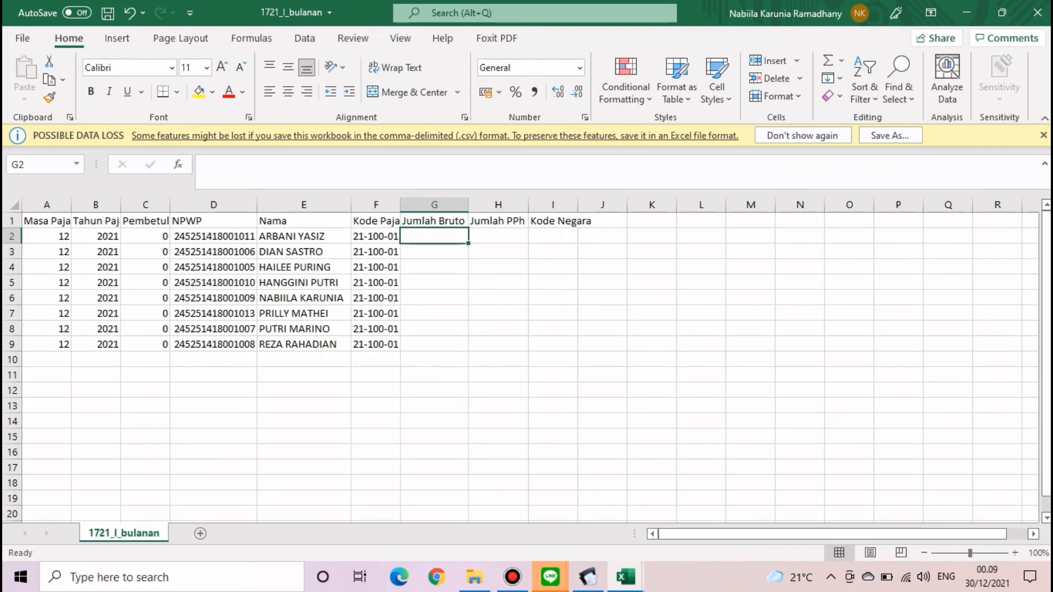
{"action": "left_click", "coordinate": [626, 577]}
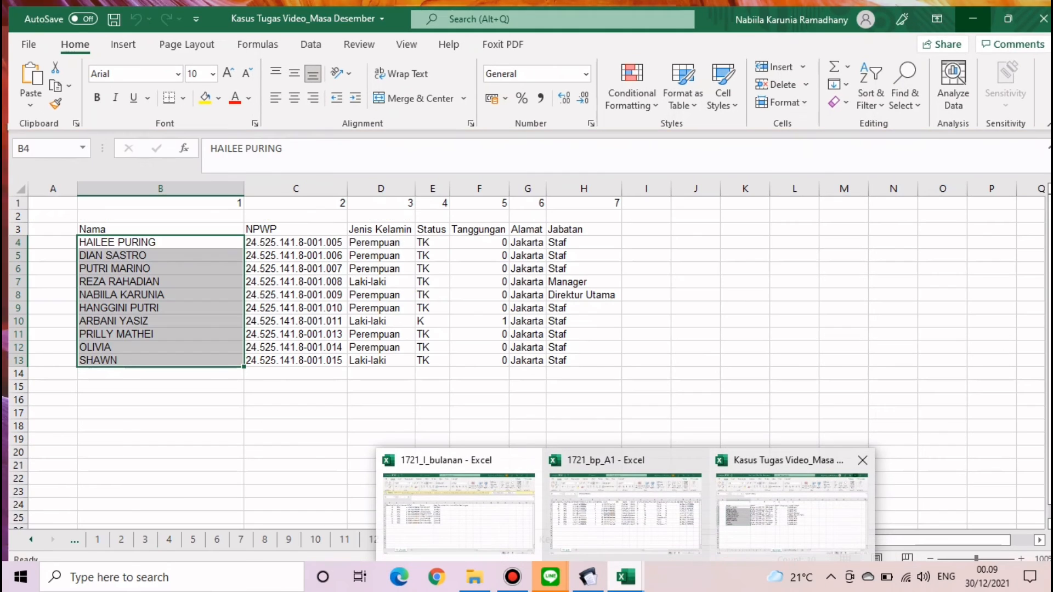
{"action": "left_click", "coordinate": [792, 513]}
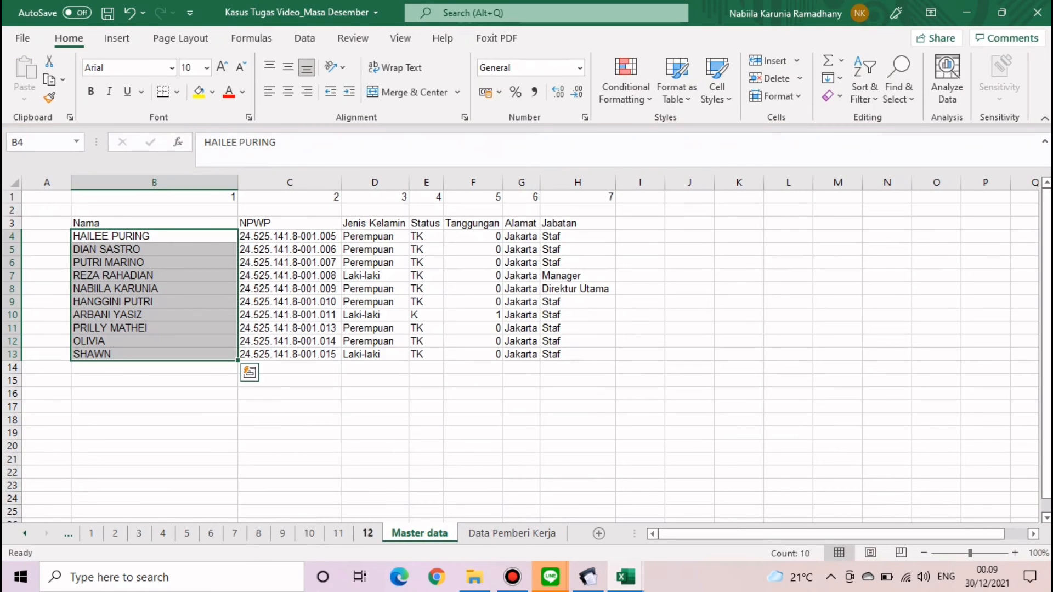
- On sheet 12, verify L7's gross income SUM formula and copy employee rows B7:L14 for pasting at B20
{"action": "left_click", "coordinate": [368, 534]}
{"action": "left_click", "coordinate": [443, 481]}
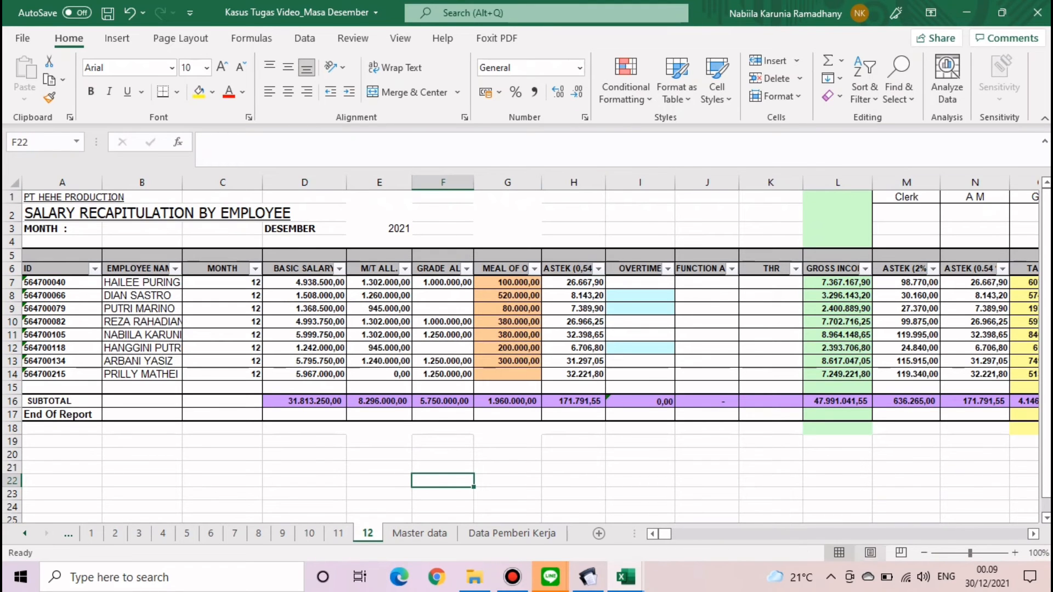
{"action": "left_click", "coordinate": [305, 228]}
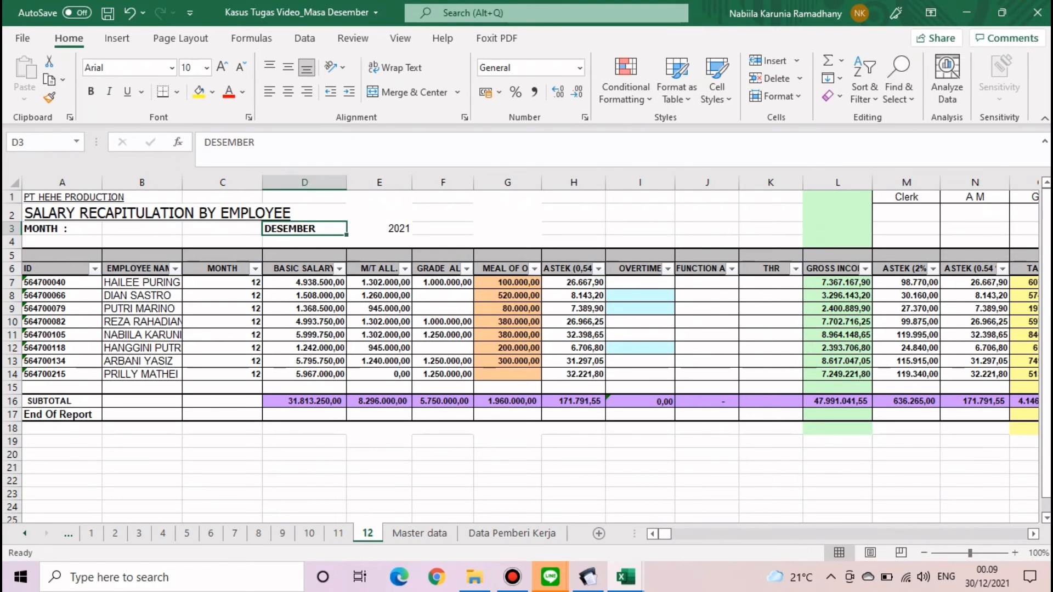
{"action": "left_click", "coordinate": [442, 454]}
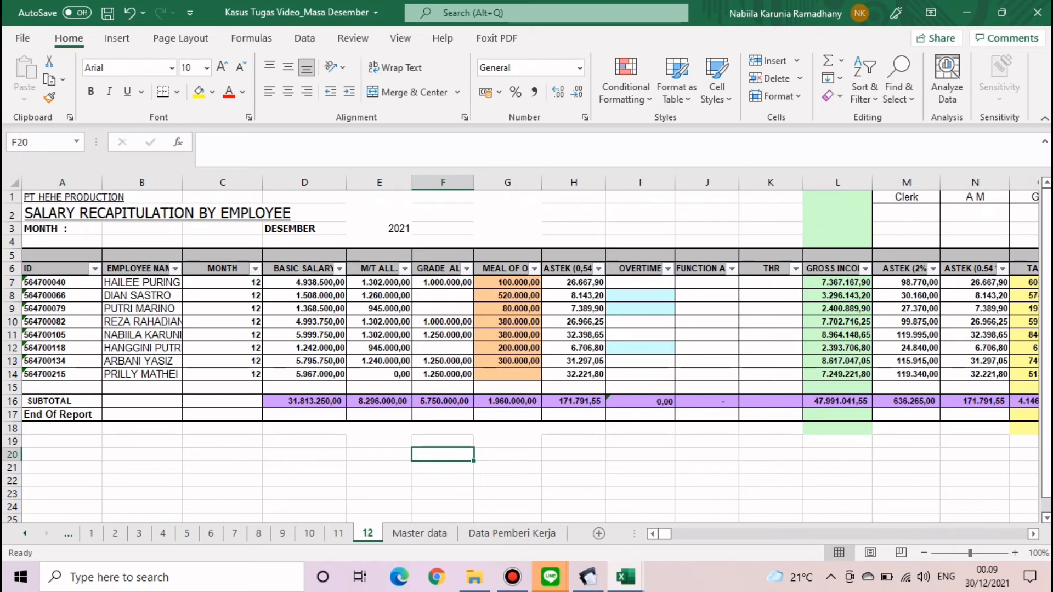
{"action": "mouse_move", "coordinate": [665, 533]}
{"action": "left_mouse_down"}
{"action": "mouse_move", "coordinate": [677, 533]}
{"action": "mouse_move", "coordinate": [665, 533]}
{"action": "left_mouse_up"}
{"action": "left_click", "coordinate": [838, 282]}
{"action": "left_click", "coordinate": [263, 142]}
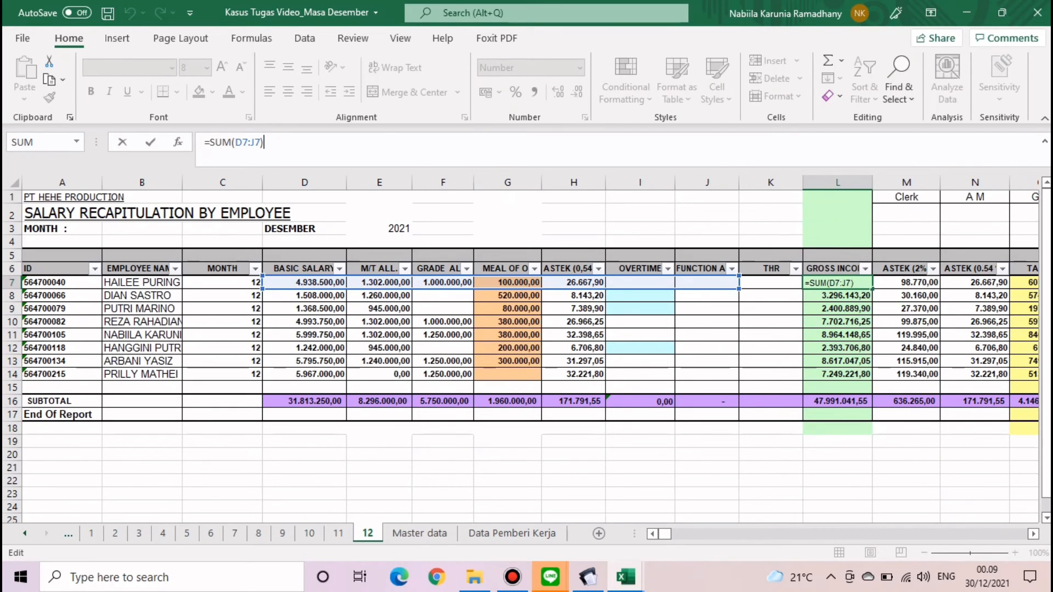
{"action": "key", "text": "Return"}
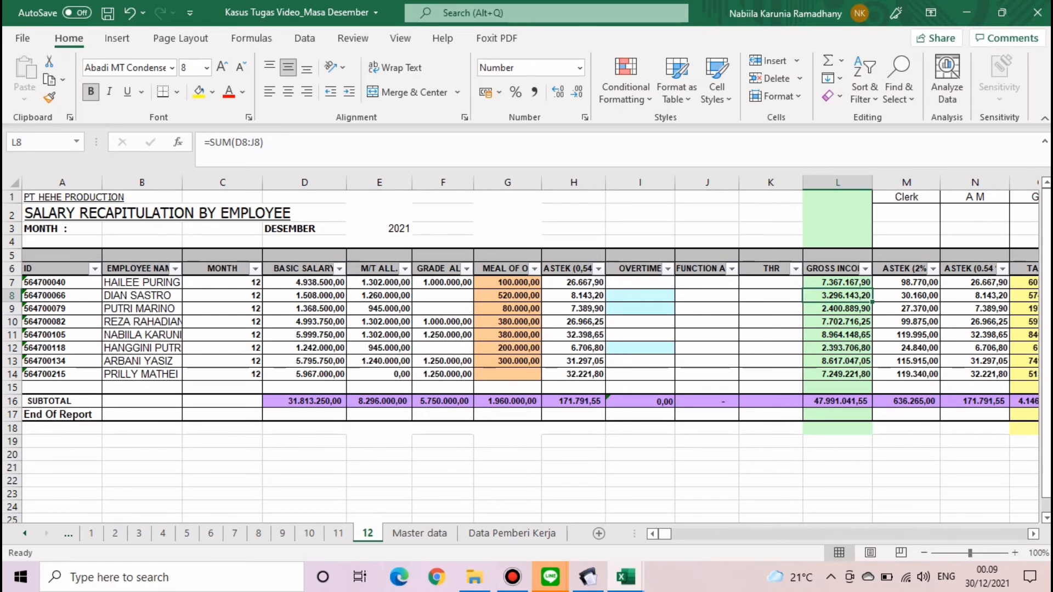
{"action": "left_click_drag", "start_coordinate": [141, 282], "coordinate": [838, 375]}
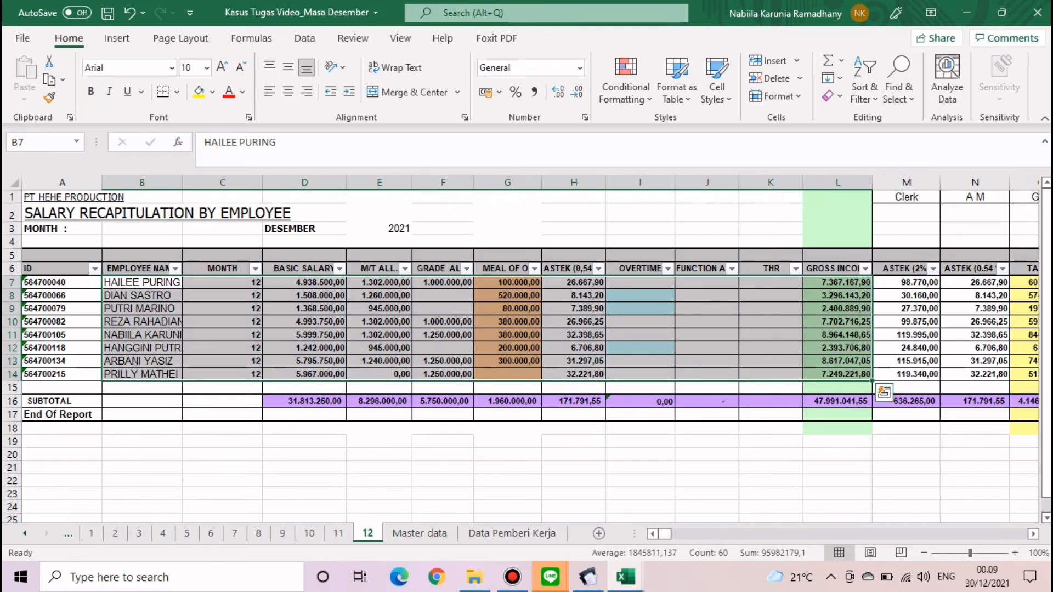
{"action": "key", "text": "ctrl+c"}
{"action": "left_click", "coordinate": [141, 454]}
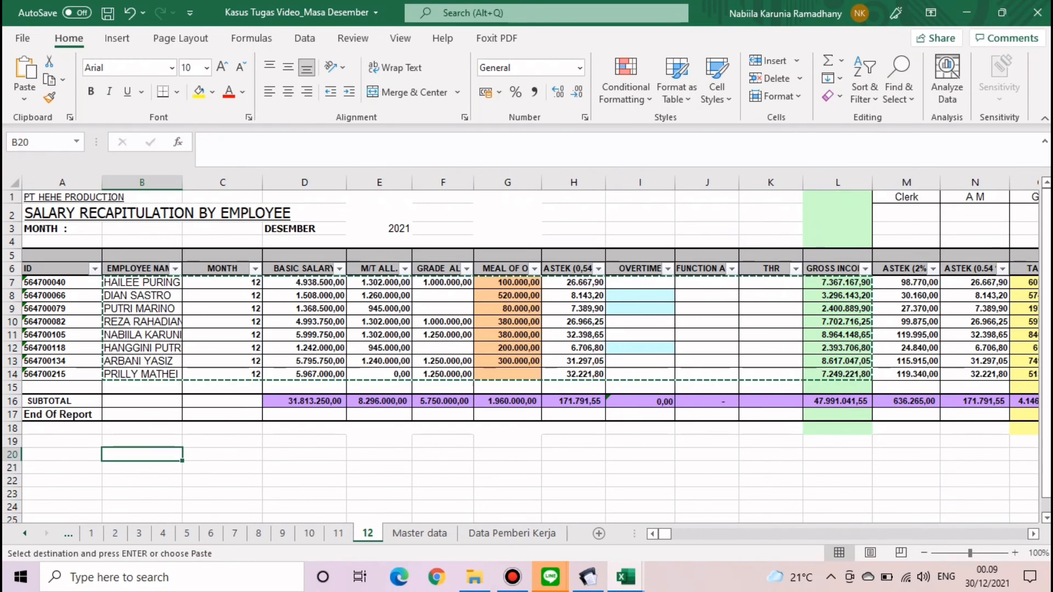
- Paste the salary rows as values at B20 and check the pasted values across row 20
{"action": "left_click", "coordinate": [24, 99]}
{"action": "left_click", "coordinate": [22, 213]}
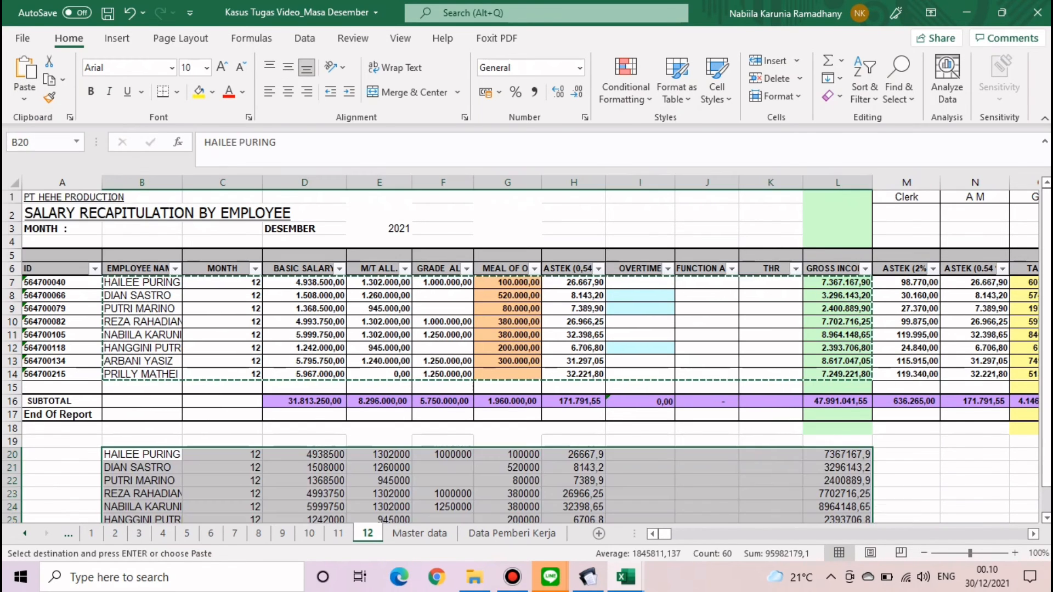
{"action": "scroll", "coordinate": [507, 356], "scroll_direction": "down", "scroll_amount": 3}
{"action": "left_click", "coordinate": [507, 460]}
{"action": "scroll", "coordinate": [521, 356], "scroll_direction": "up", "scroll_amount": 2}
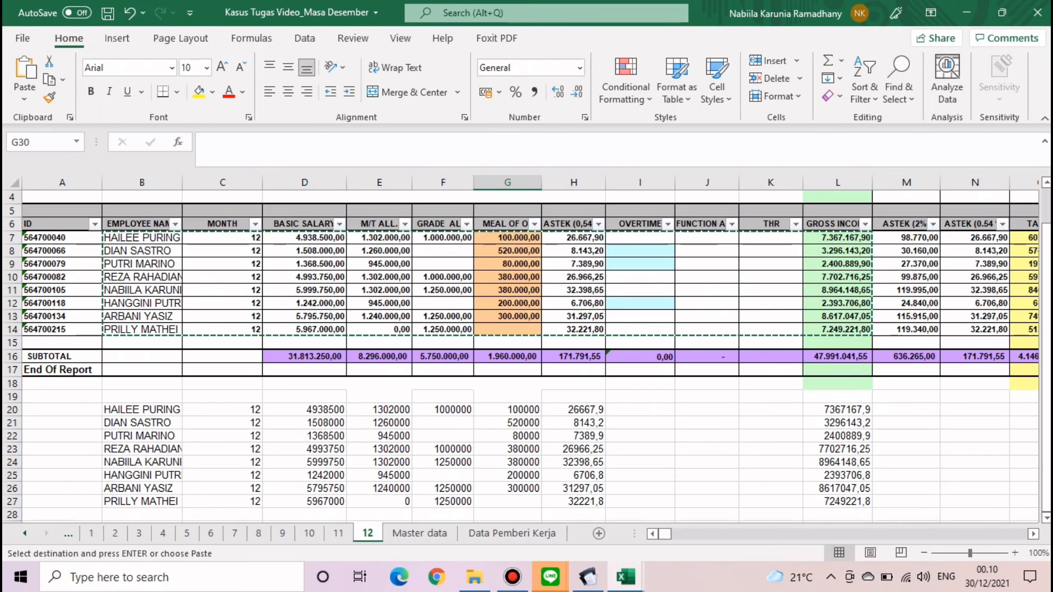
{"action": "scroll", "coordinate": [521, 356], "scroll_direction": "down", "scroll_amount": 1}
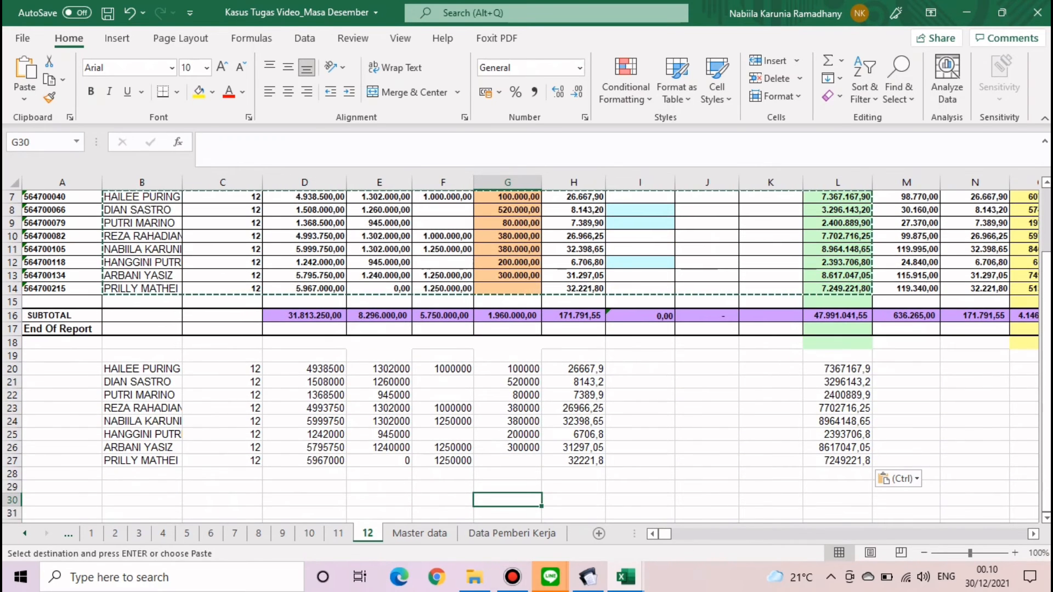
{"action": "left_click", "coordinate": [222, 369]}
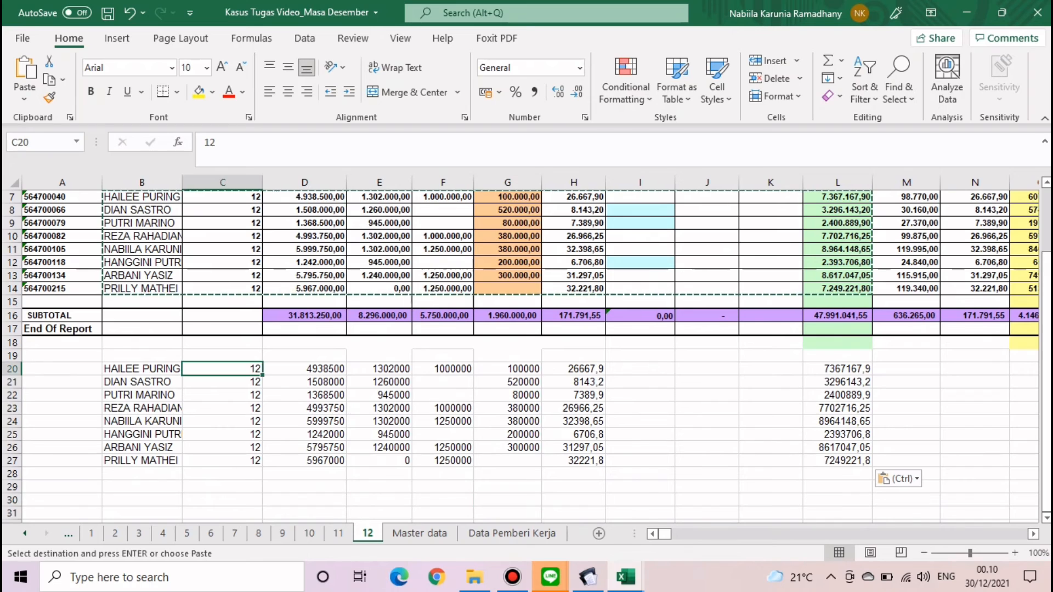
{"action": "left_click", "coordinate": [304, 369]}
{"action": "left_click", "coordinate": [379, 369]}
{"action": "left_click", "coordinate": [443, 369]}
{"action": "left_click", "coordinate": [507, 369]}
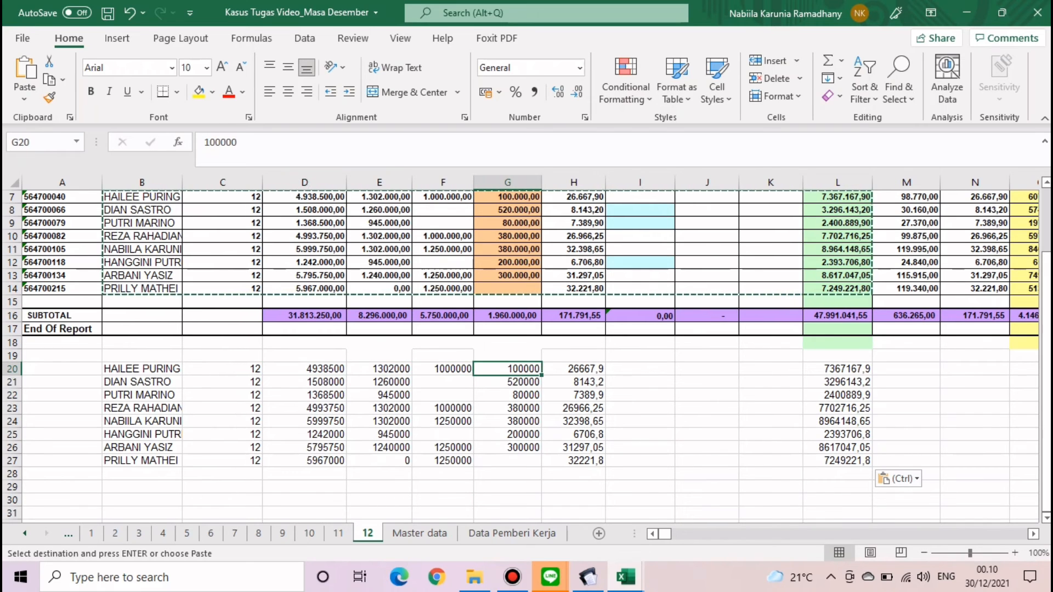
{"action": "left_click", "coordinate": [573, 382]}
{"action": "left_click", "coordinate": [640, 369]}
{"action": "left_click", "coordinate": [706, 369]}
{"action": "left_click", "coordinate": [770, 369]}
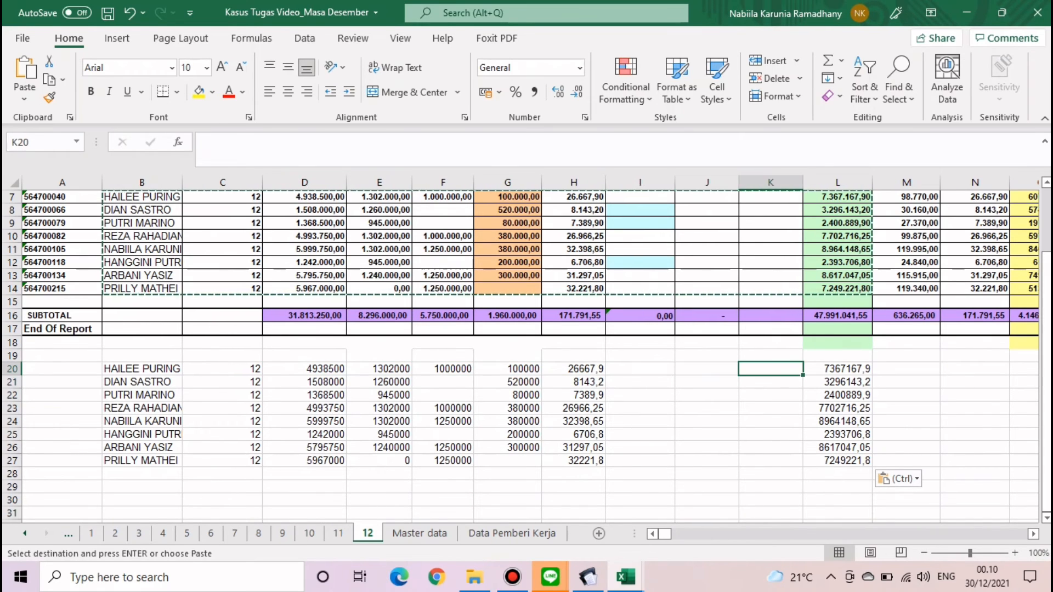
{"action": "left_click_drag", "start_coordinate": [837, 382], "coordinate": [838, 369]}
- Number row 19 from 1 in B19 to 11 in L19 as a fill series
{"action": "left_click", "coordinate": [837, 356]}
{"action": "double_click", "coordinate": [837, 356]}
{"action": "type", "text": "11"}
{"action": "key", "text": "Return"}
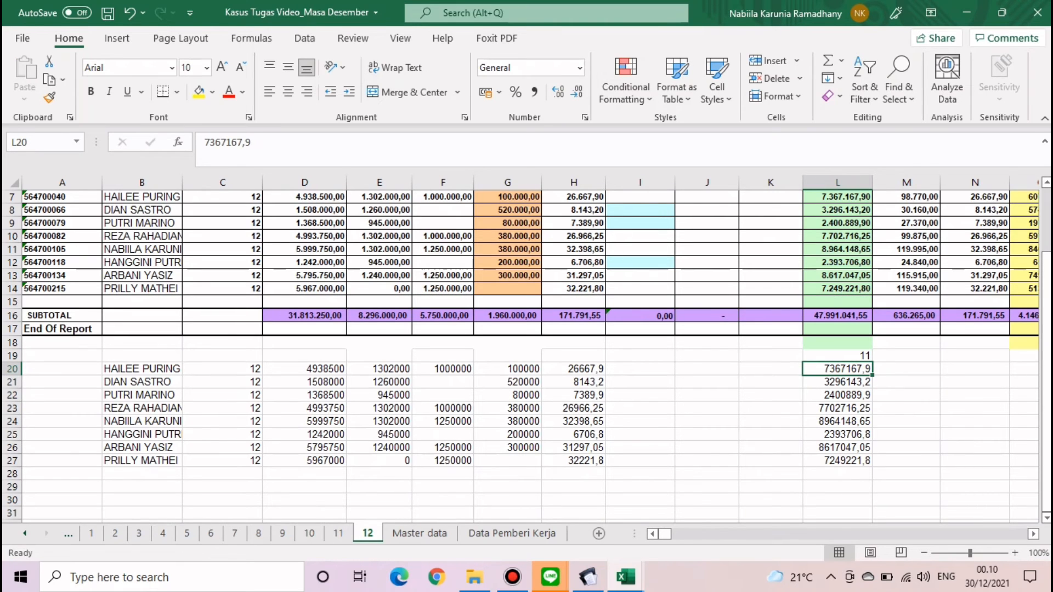
{"action": "left_click", "coordinate": [142, 356]}
{"action": "type", "text": "1"}
{"action": "key", "text": "Return"}
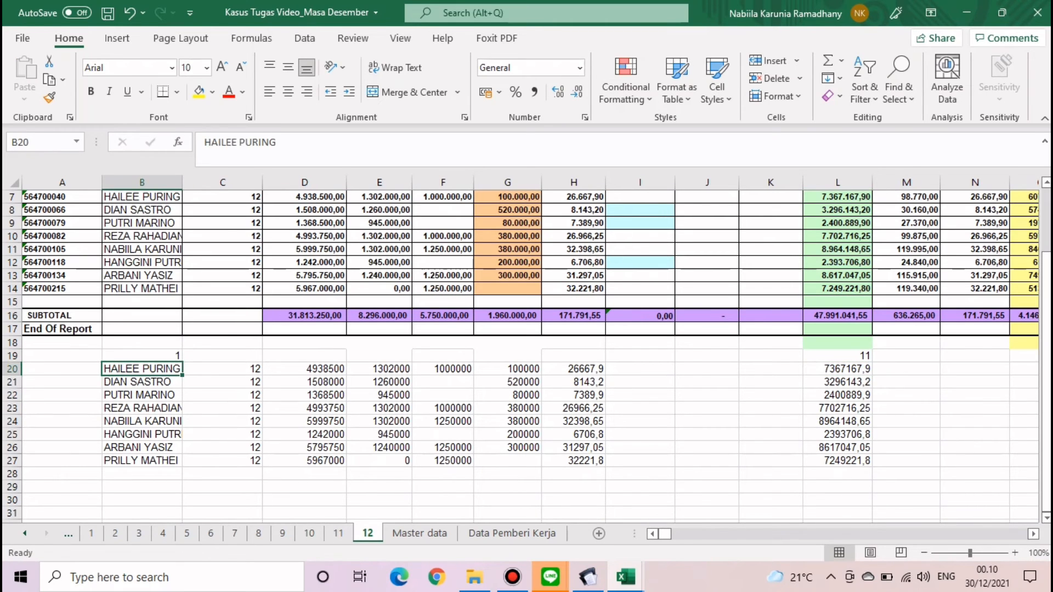
{"action": "left_click", "coordinate": [141, 356]}
{"action": "left_click_drag", "start_coordinate": [181, 362], "coordinate": [857, 362]}
{"action": "left_click", "coordinate": [883, 372]}
{"action": "left_click", "coordinate": [928, 409]}
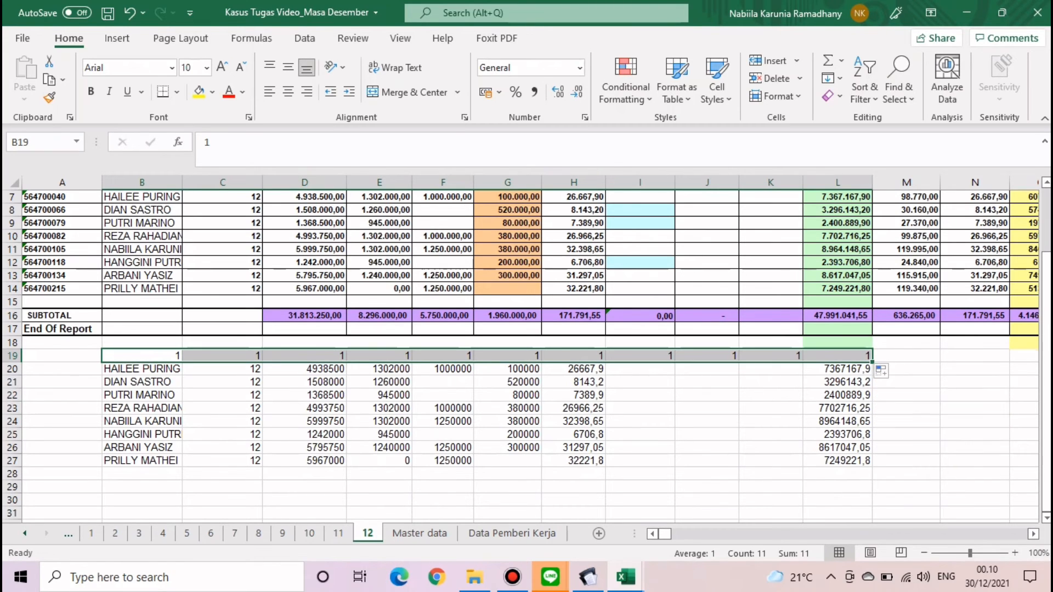
{"action": "left_click", "coordinate": [707, 461]}
{"action": "left_click", "coordinate": [625, 577]}
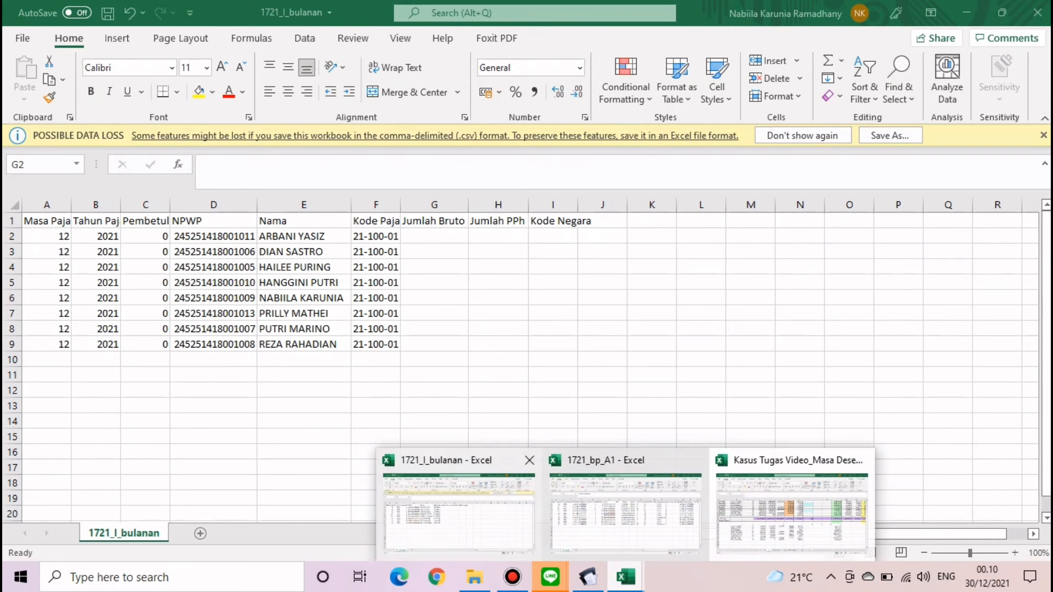
- Enter a VLOOKUP in G2 matching E2 against sheet 12's B20:L27, returning column 11 exactly
{"action": "left_click", "coordinate": [459, 510]}
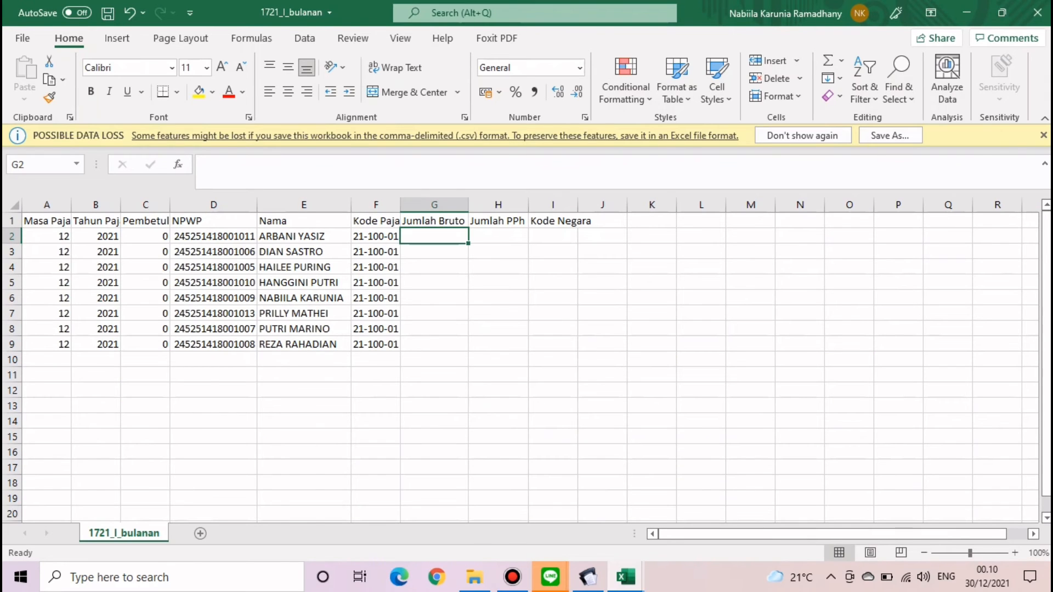
{"action": "type", "text": "=vl"}
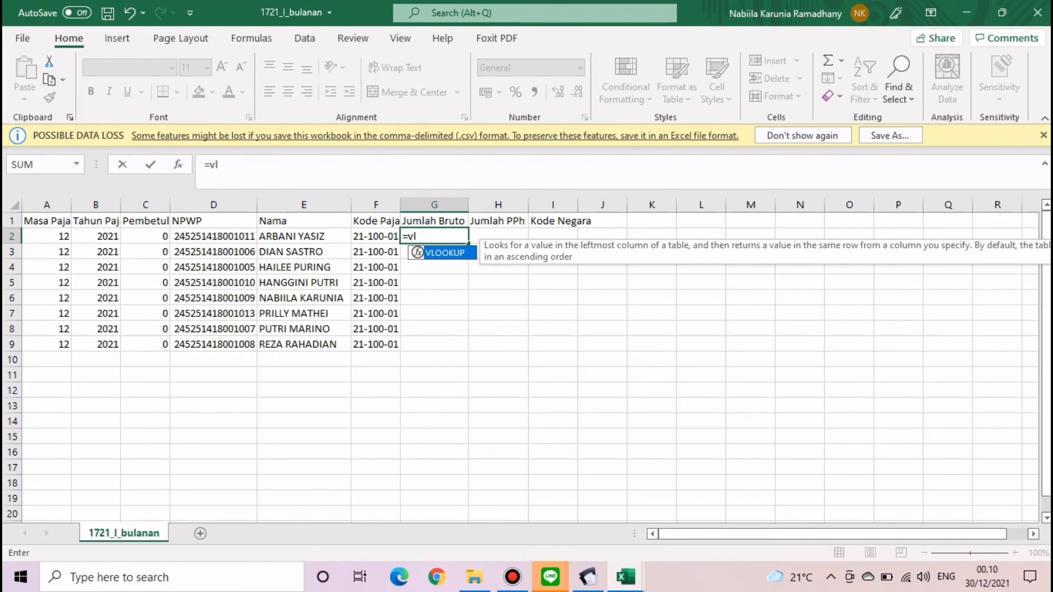
{"action": "key", "text": "Tab"}
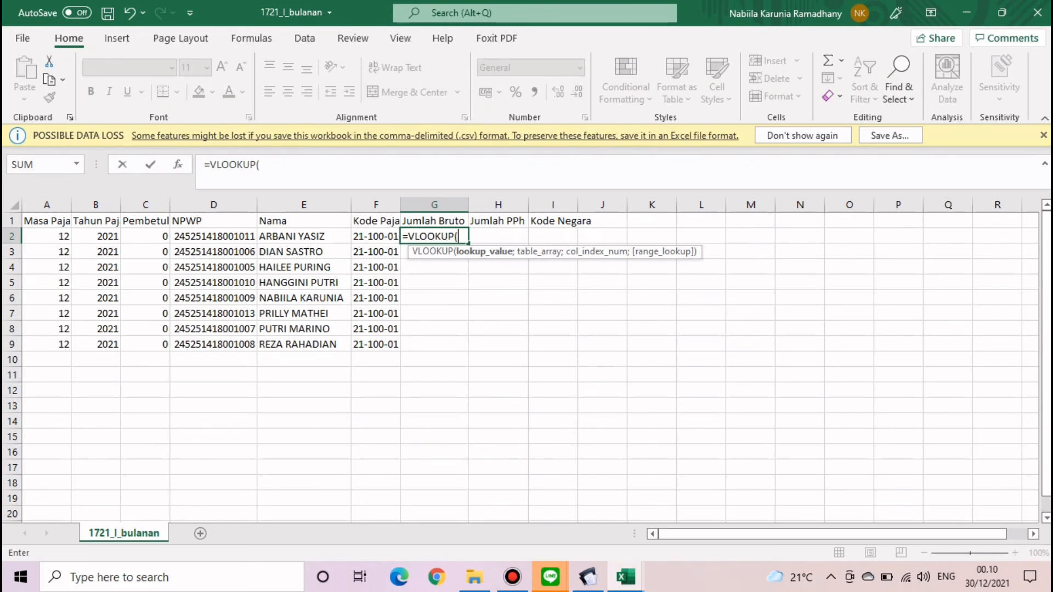
{"action": "left_click", "coordinate": [304, 236]}
{"action": "type", "text": ";"}
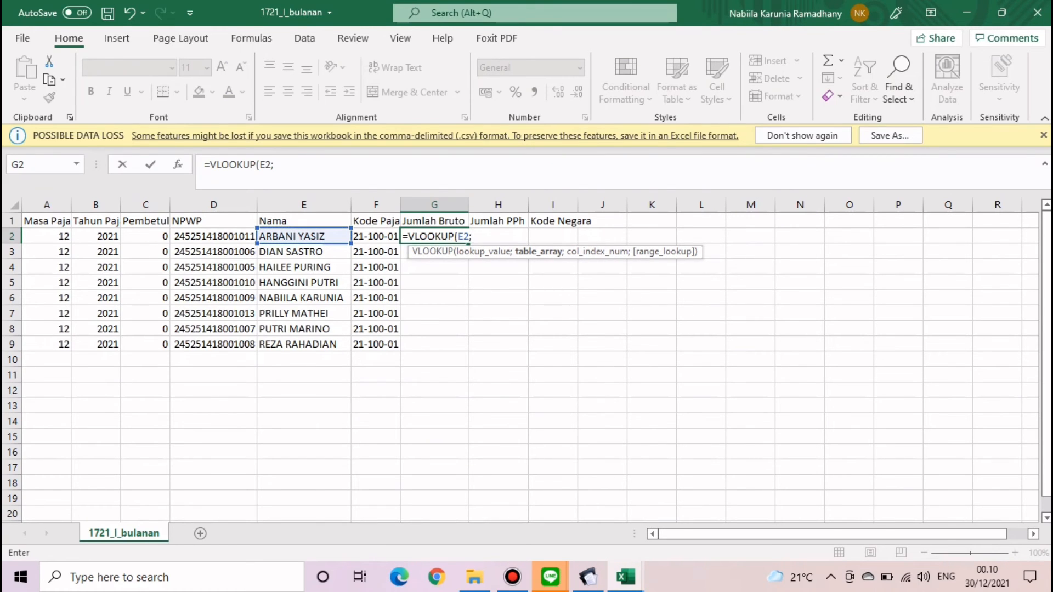
{"action": "left_click", "coordinate": [625, 577]}
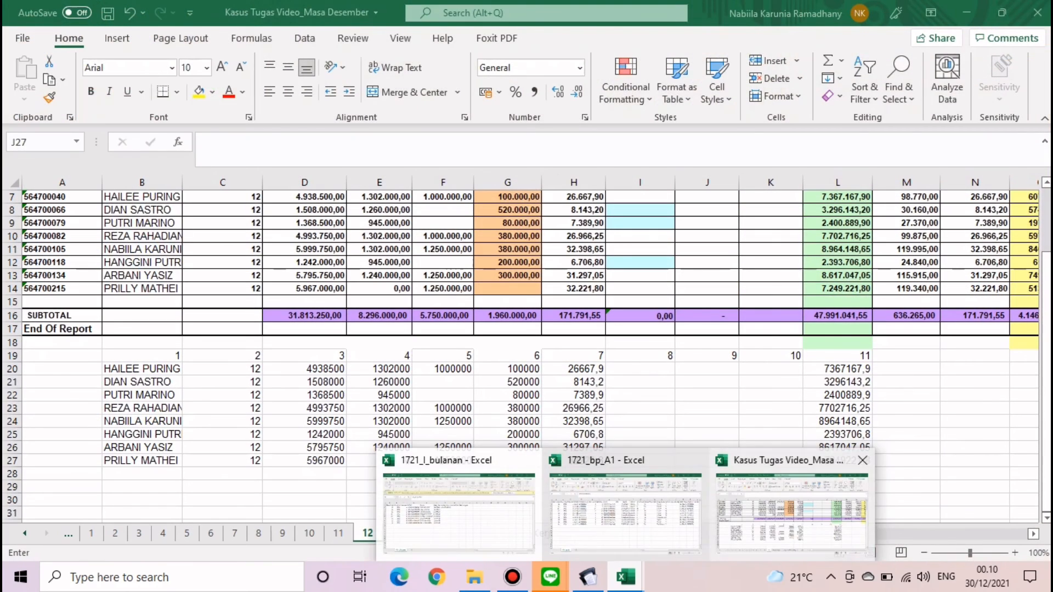
{"action": "left_click", "coordinate": [791, 512]}
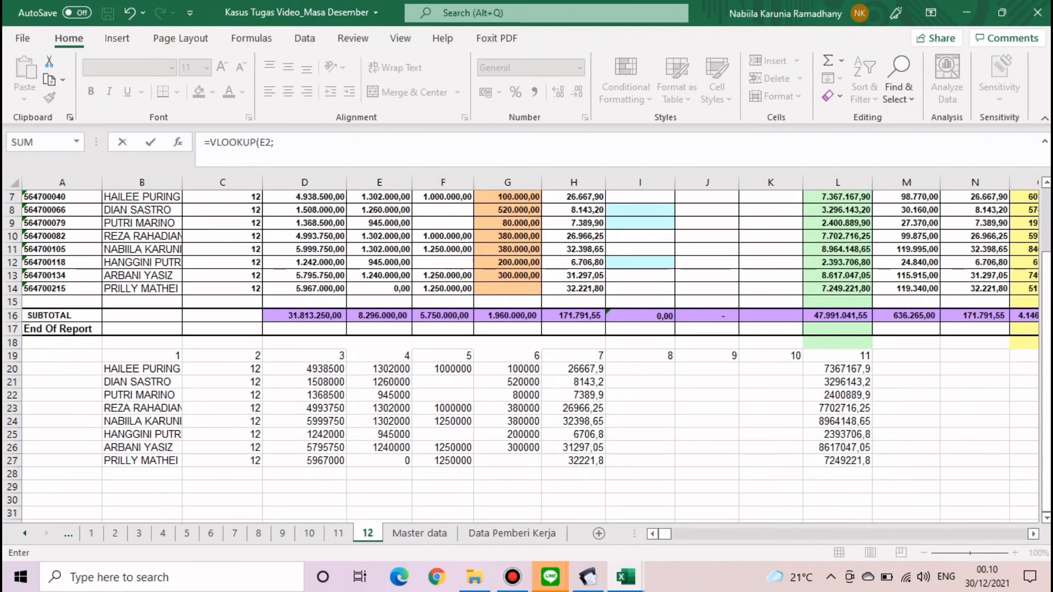
{"action": "left_click_drag", "start_coordinate": [109, 369], "coordinate": [855, 460]}
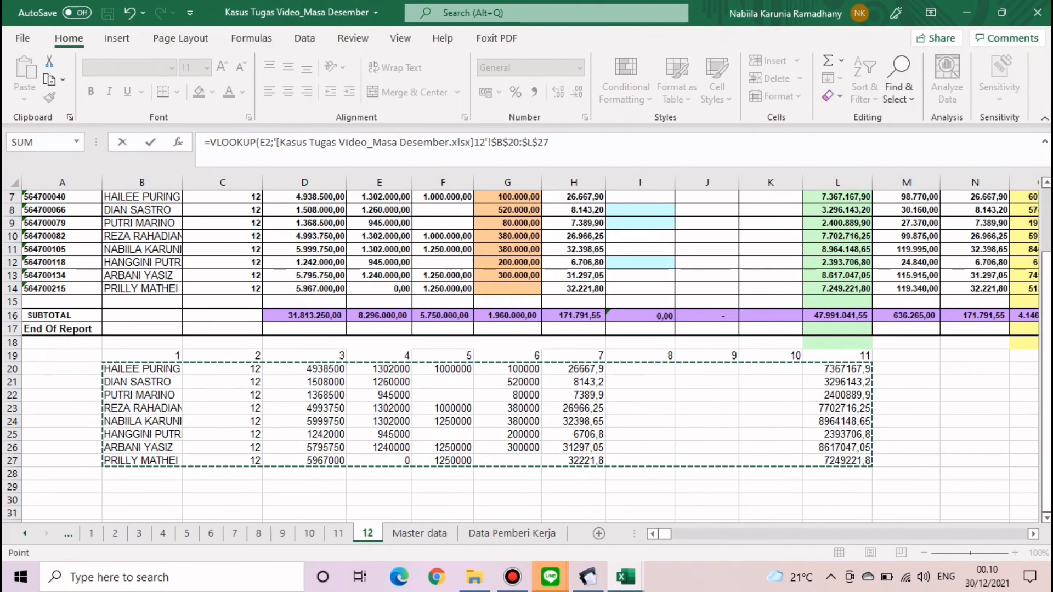
{"action": "type", "text": ";11"}
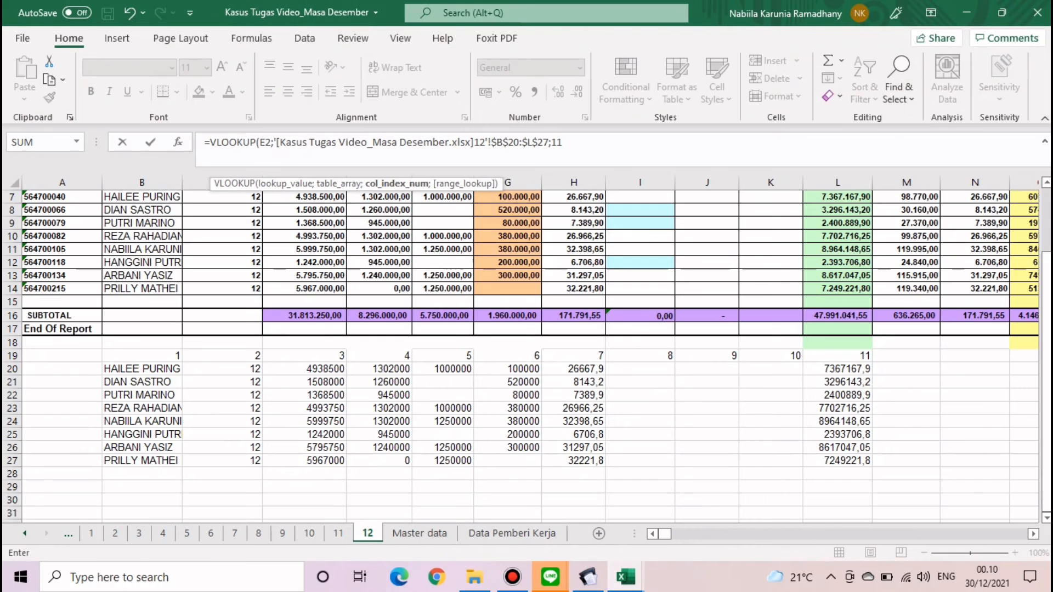
{"action": "type", "text": ";0"}
{"action": "key", "text": "Return"}
- Lock the lookup to $E2 and fill the gross amount formula down to row 9
{"action": "left_click", "coordinate": [435, 236]}
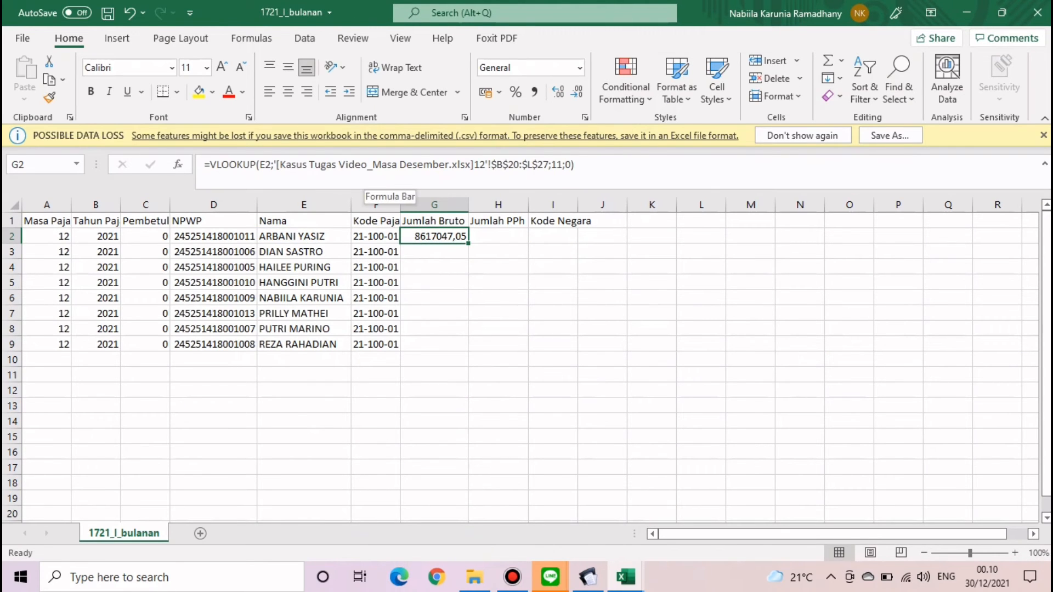
{"action": "left_click", "coordinate": [260, 165]}
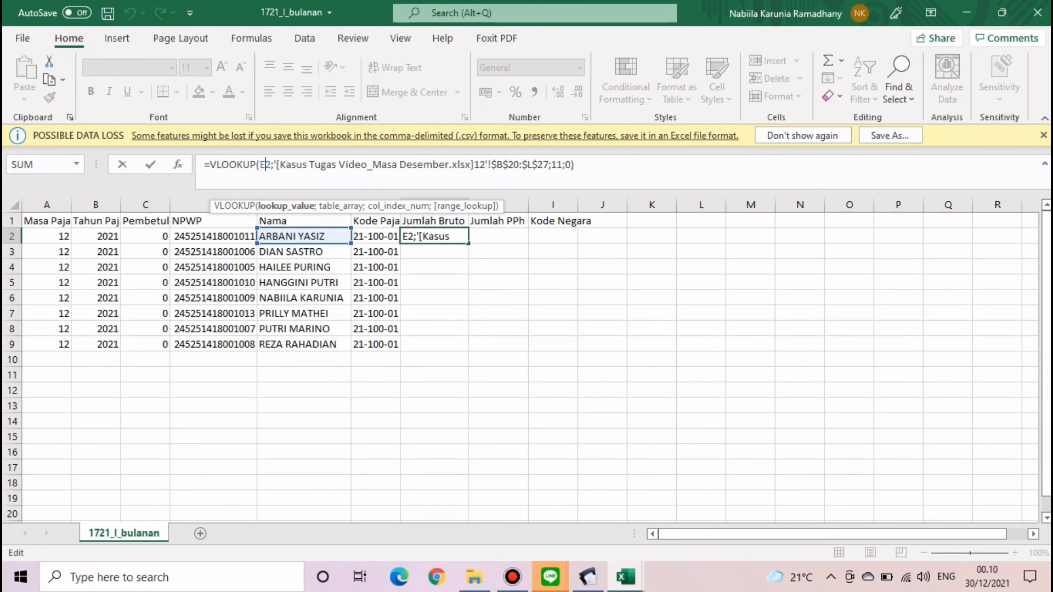
{"action": "key", "text": "Return"}
{"action": "left_click", "coordinate": [434, 236]}
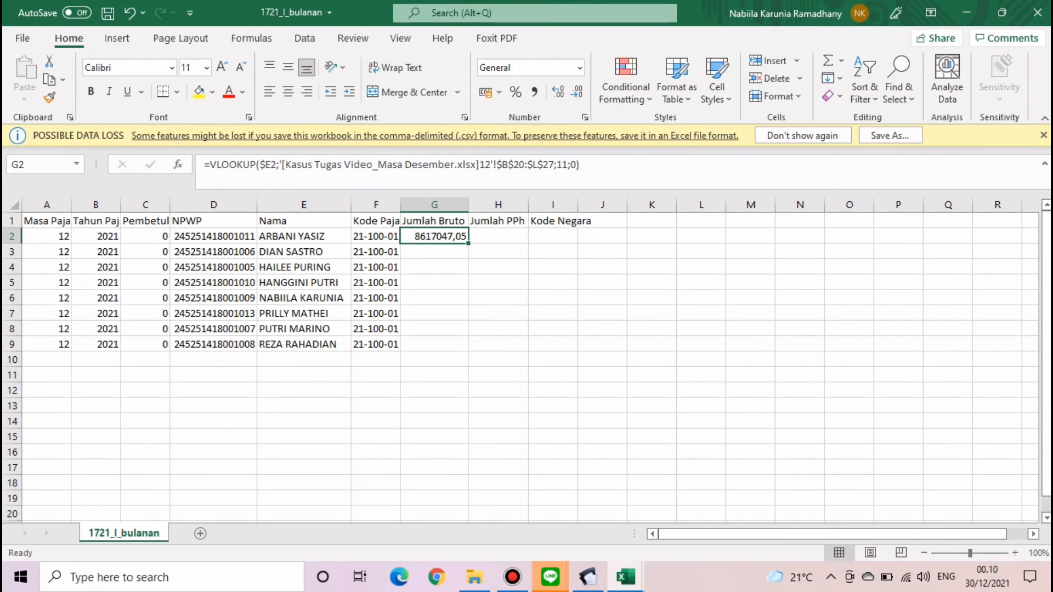
{"action": "double_click", "coordinate": [468, 243]}
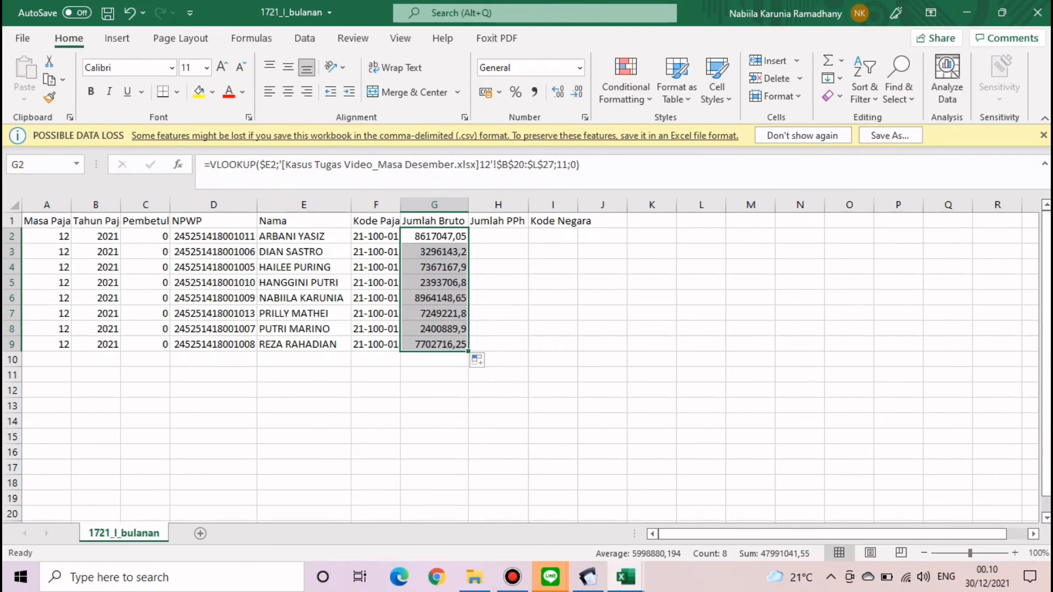
{"action": "left_click", "coordinate": [498, 283]}
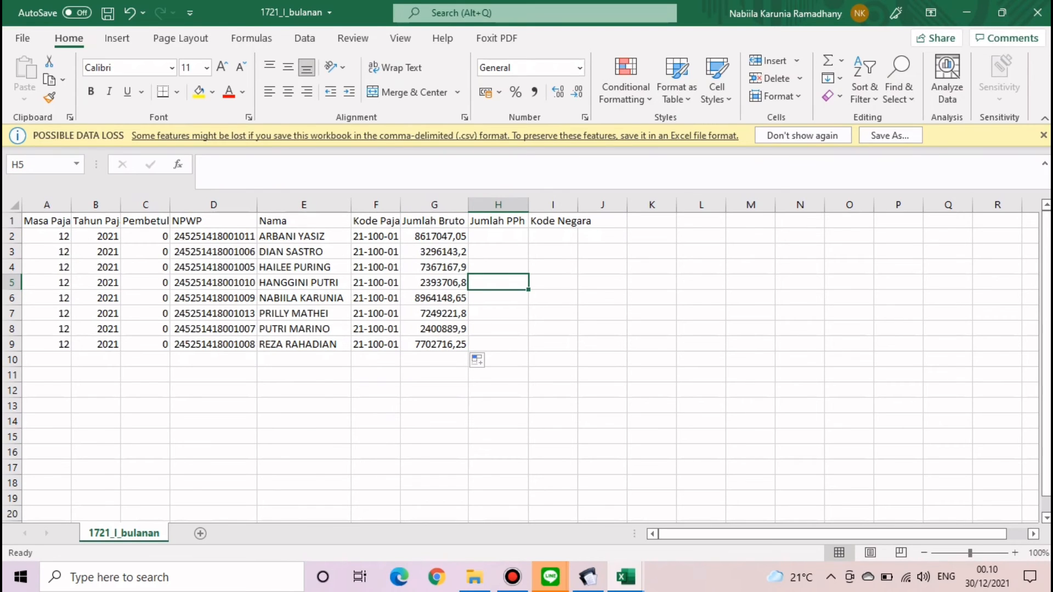
{"action": "left_click_drag", "start_coordinate": [435, 237], "coordinate": [435, 345]}
{"action": "left_click", "coordinate": [602, 329]}
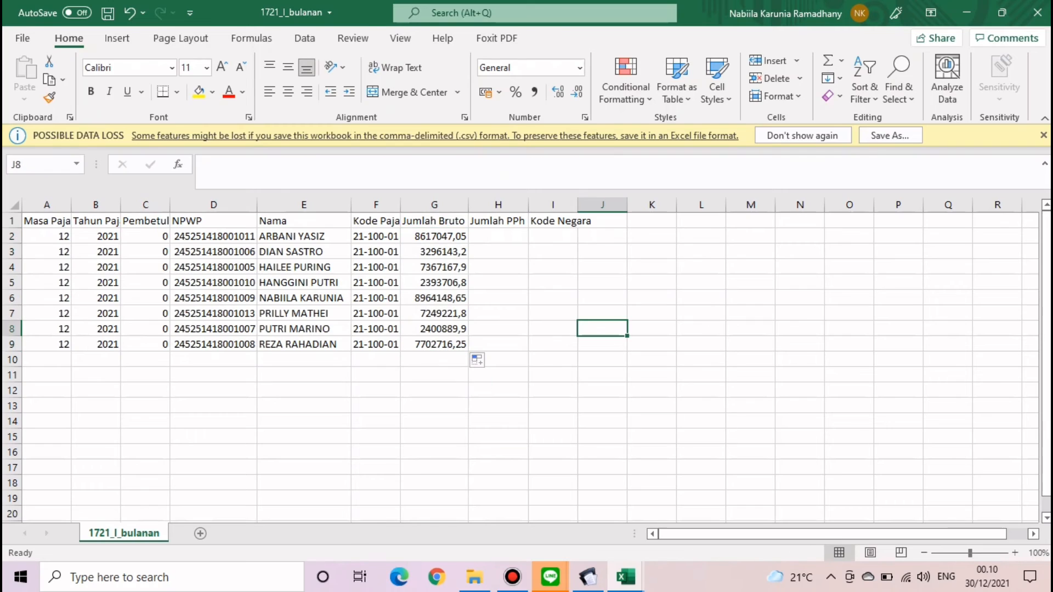
{"action": "left_click_drag", "start_coordinate": [652, 298], "coordinate": [652, 283]}
{"action": "left_click", "coordinate": [498, 237]}
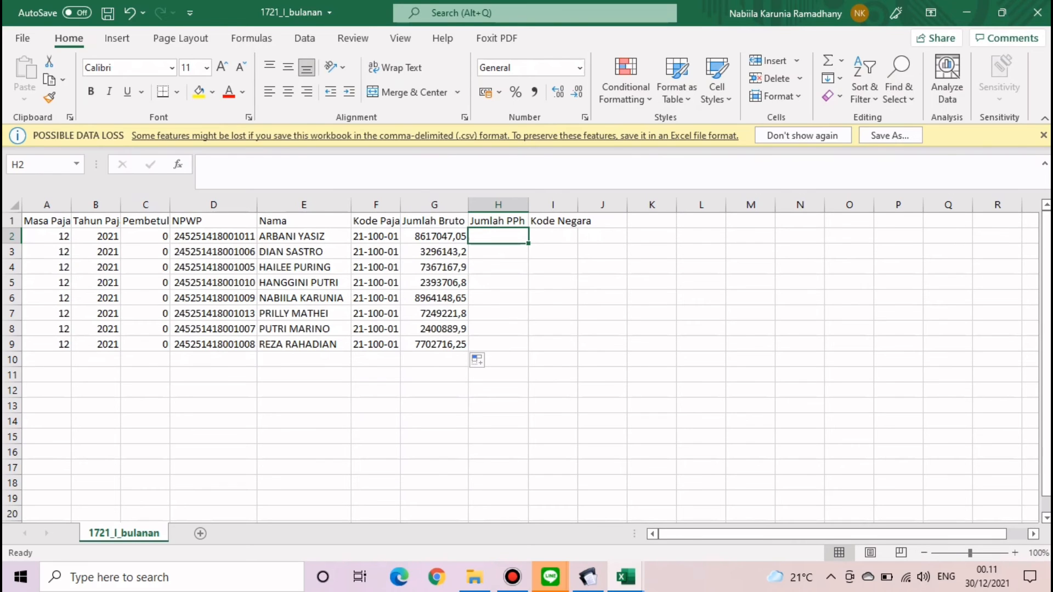
{"action": "left_click", "coordinate": [512, 577]}
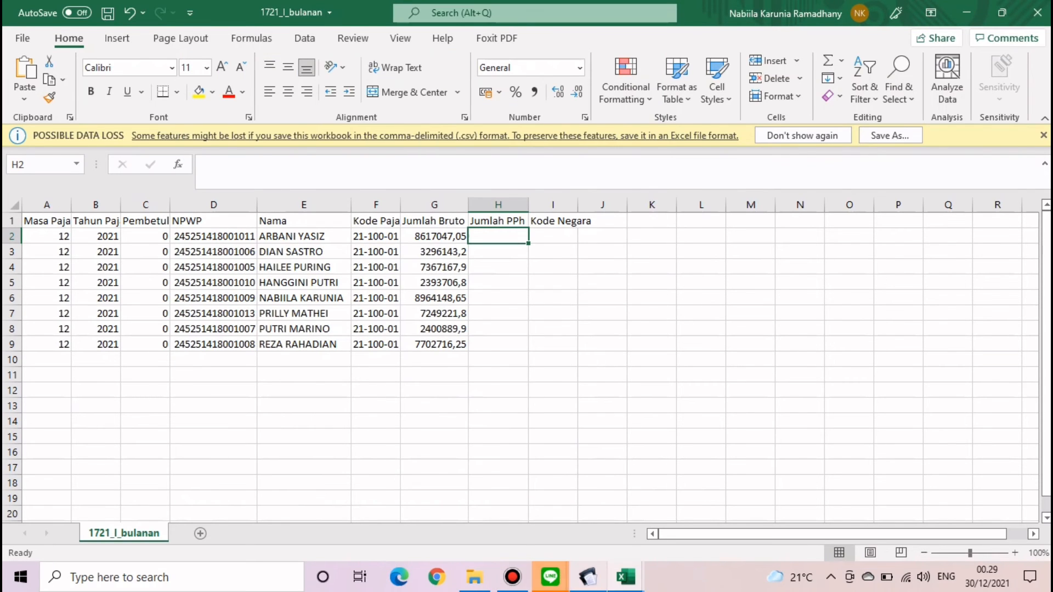
{"action": "left_click", "coordinate": [512, 577]}
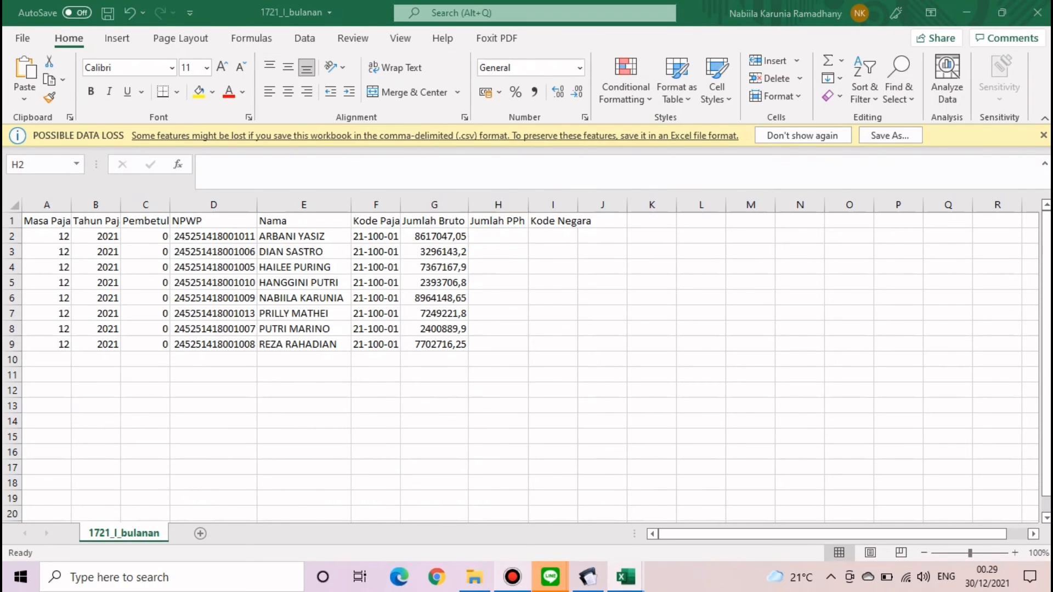
{"action": "left_click", "coordinate": [512, 577]}
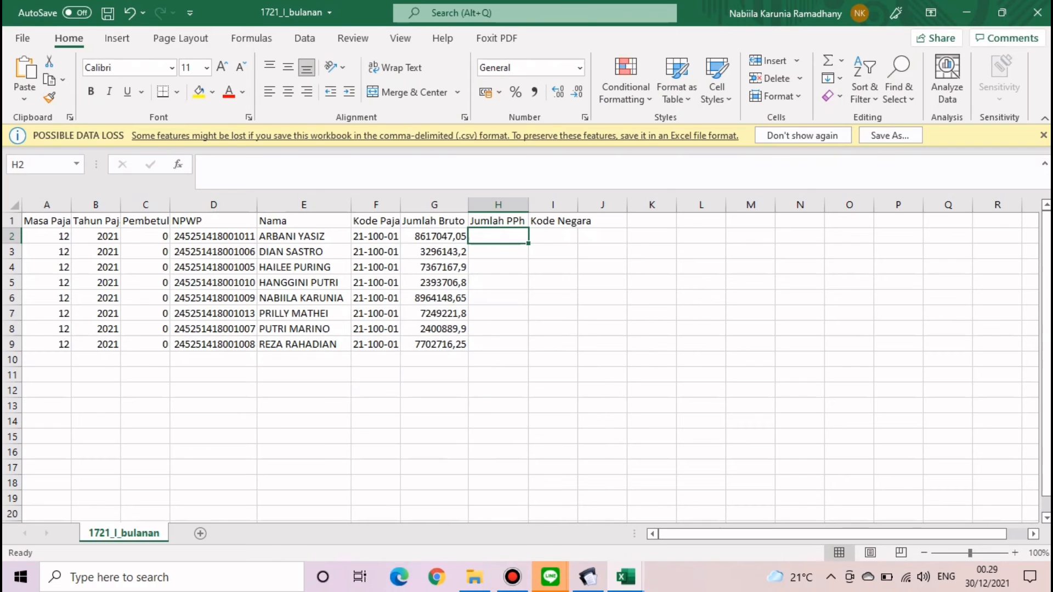
{"action": "left_click", "coordinate": [625, 576]}
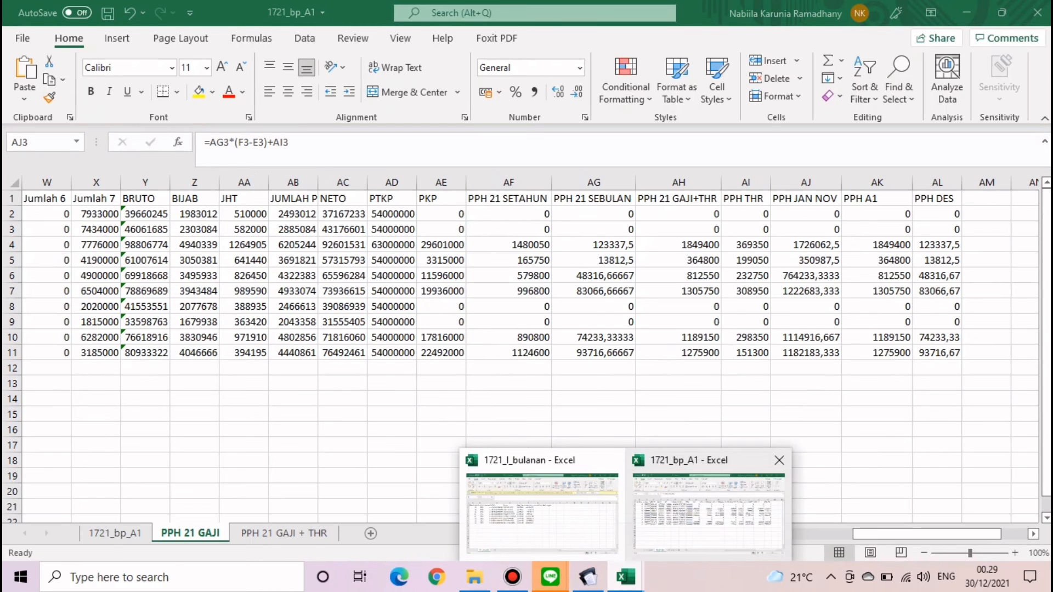
- Review the yearly PPh 21, monthly PPh 21 and Y2 gross total formulas in 1721_bp_A1
{"action": "left_click", "coordinate": [716, 498]}
{"action": "mouse_move", "coordinate": [899, 534]}
{"action": "left_mouse_down"}
{"action": "mouse_move", "coordinate": [881, 534]}
{"action": "mouse_move", "coordinate": [907, 535]}
{"action": "left_mouse_up"}
{"action": "left_click", "coordinate": [459, 214]}
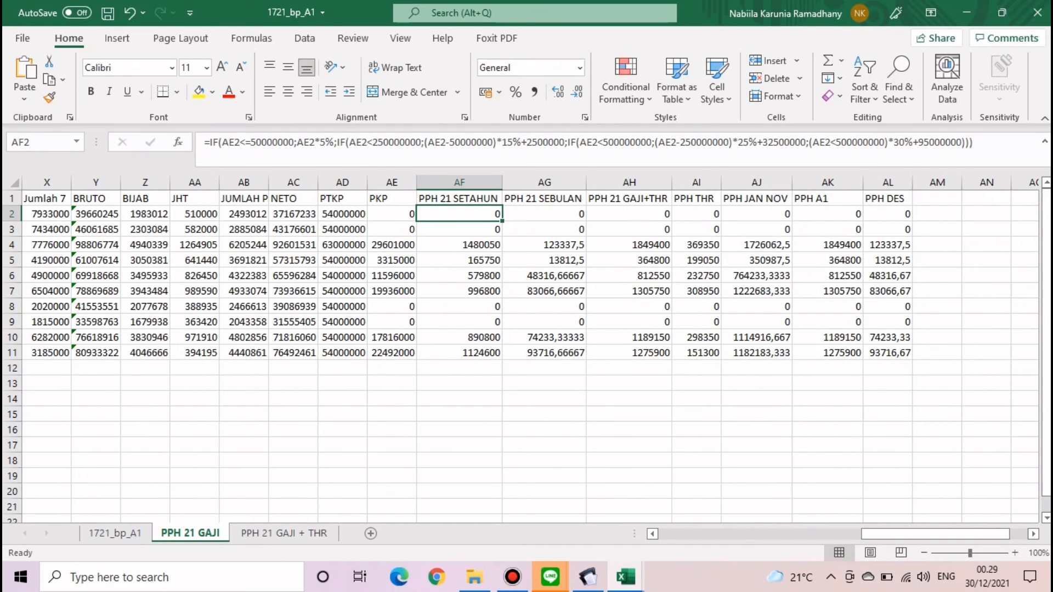
{"action": "left_click", "coordinate": [544, 199]}
{"action": "left_click", "coordinate": [96, 214]}
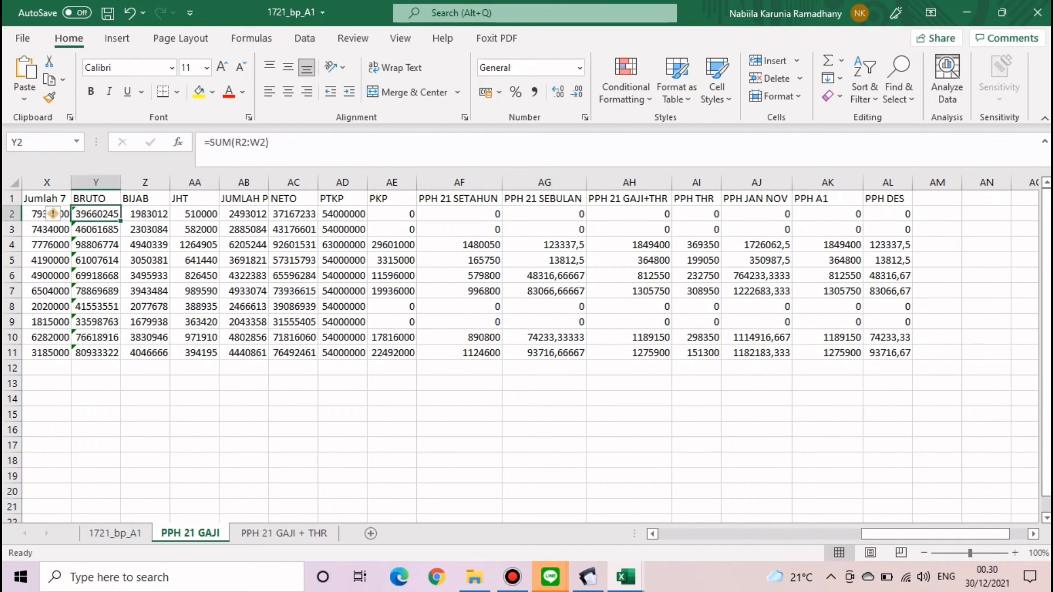
{"action": "left_click", "coordinate": [282, 145]}
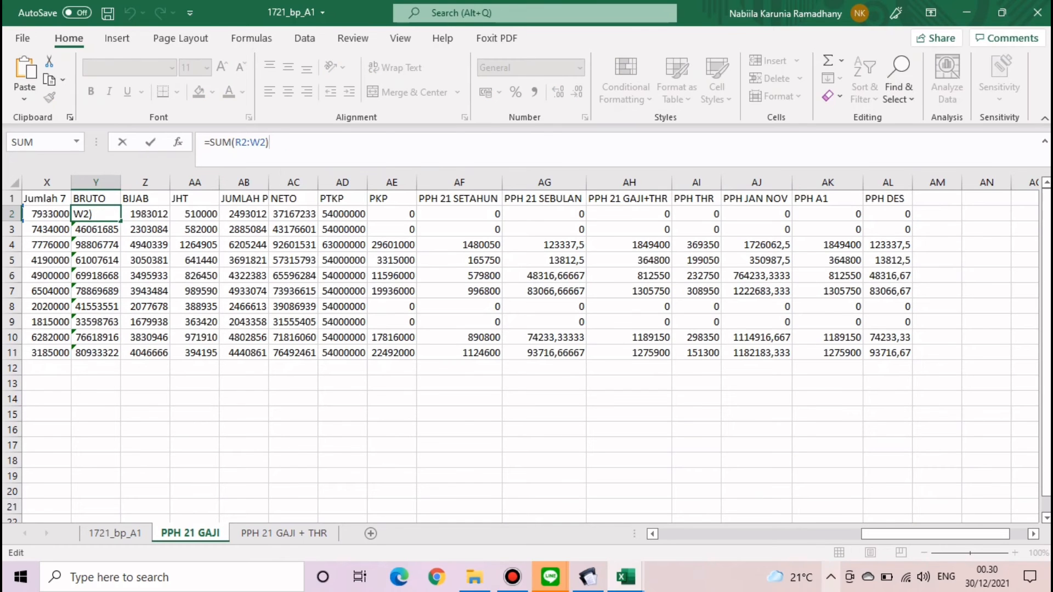
{"action": "left_click_drag", "start_coordinate": [933, 534], "coordinate": [914, 534]}
{"action": "key", "text": "Return"}
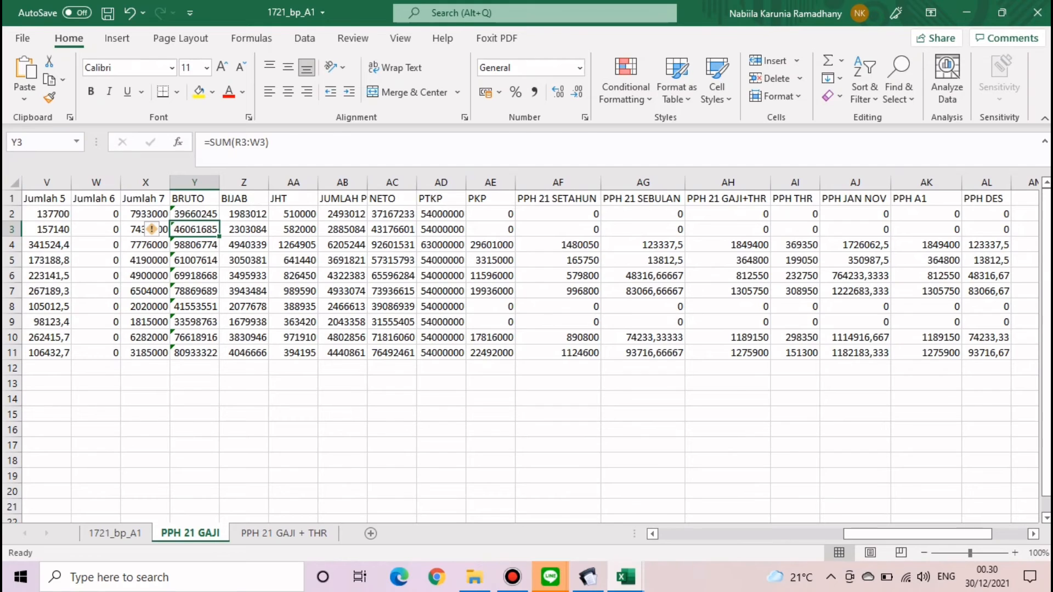
{"action": "left_click_drag", "start_coordinate": [558, 214], "coordinate": [558, 352]}
{"action": "left_click_drag", "start_coordinate": [642, 214], "coordinate": [643, 337]}
{"action": "left_click", "coordinate": [728, 398]}
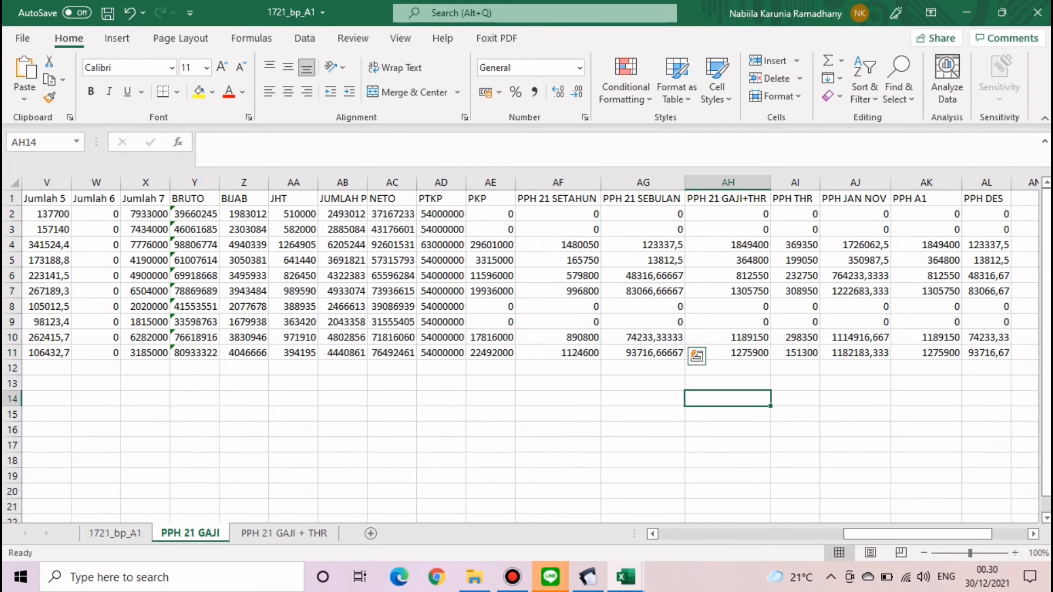
- Commit the =SUM(R2:X2) gross total in Y2 on PPH 21 GAJI + THR and check the AF1 header
{"action": "left_click", "coordinate": [284, 533]}
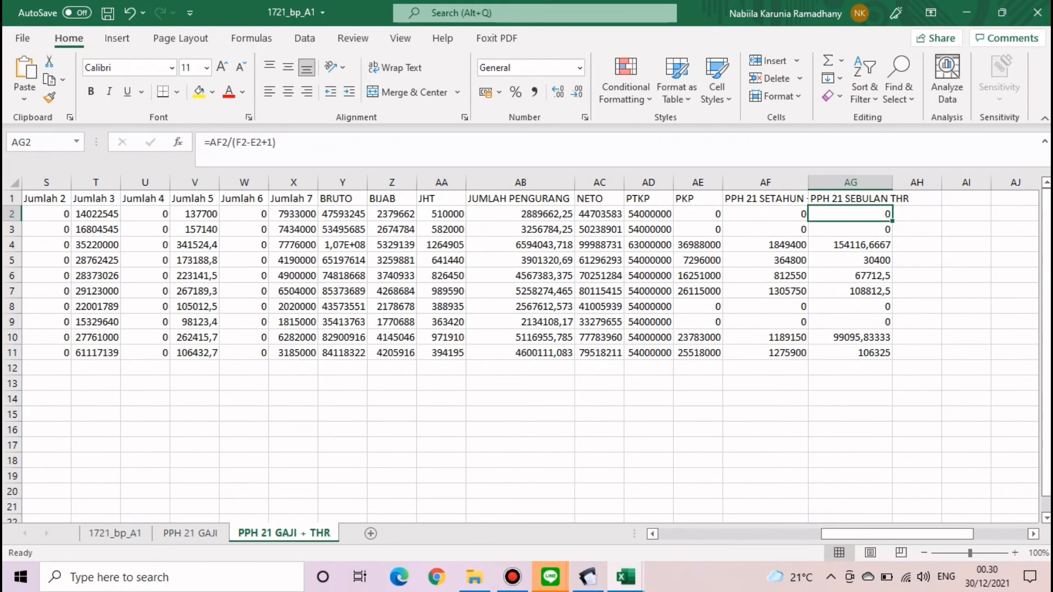
{"action": "double_click", "coordinate": [342, 214]}
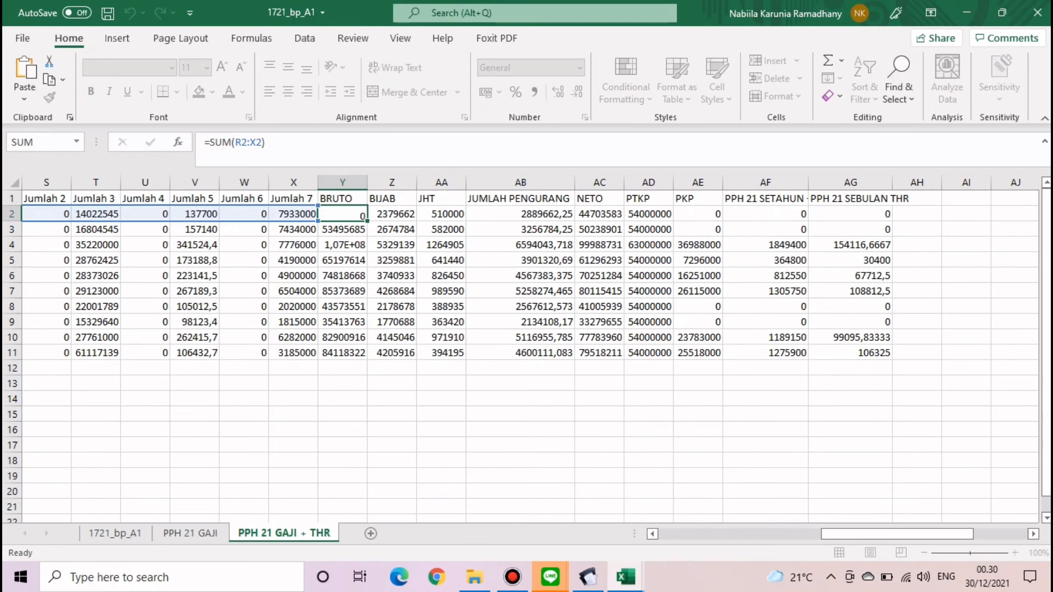
{"action": "key", "text": "Return"}
{"action": "left_click", "coordinate": [765, 183]}
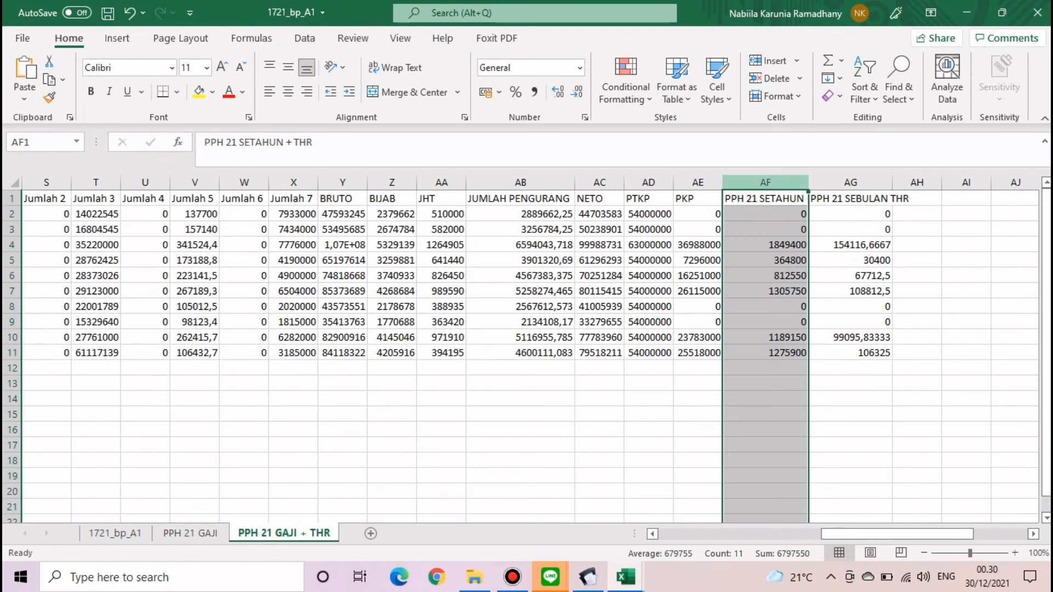
{"action": "key", "text": "F2"}
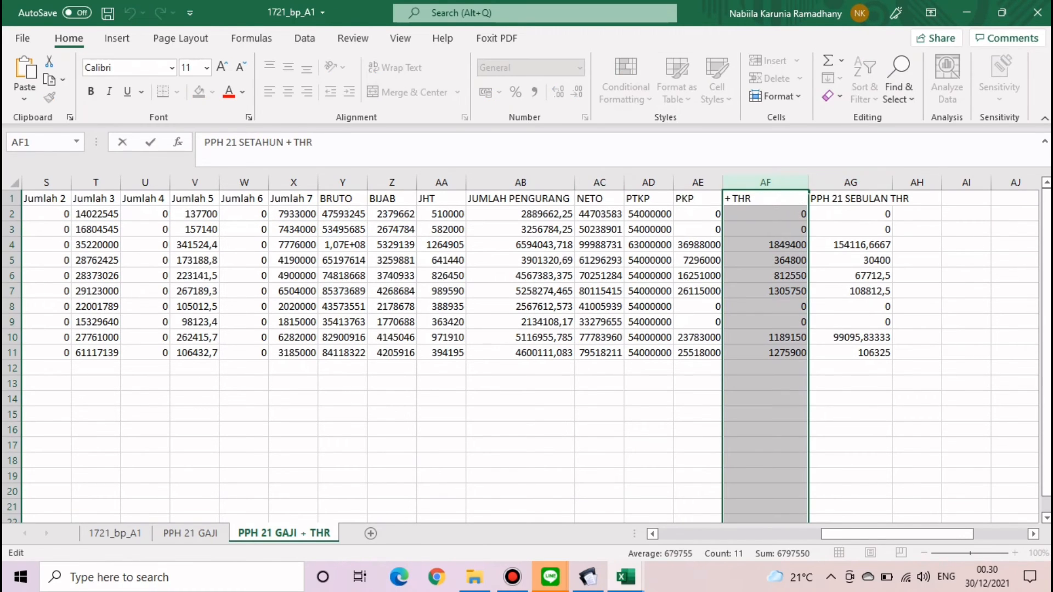
{"action": "left_click", "coordinate": [520, 460]}
- Inspect the AJ2 and AK2 (PPH A1) formulas on the PPH 21 GAJI sheet
{"action": "left_click", "coordinate": [191, 533]}
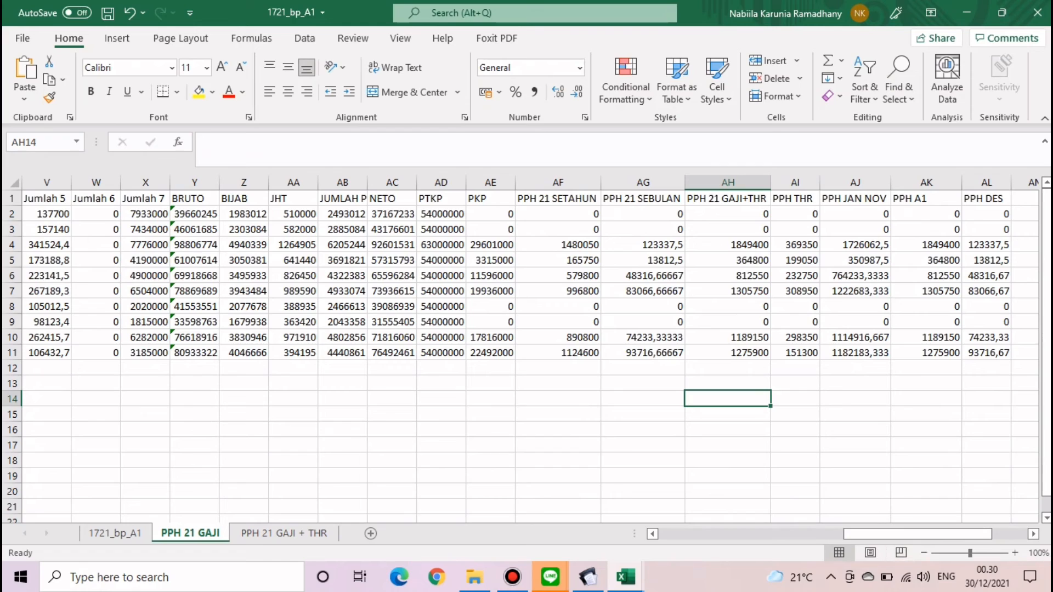
{"action": "double_click", "coordinate": [854, 215]}
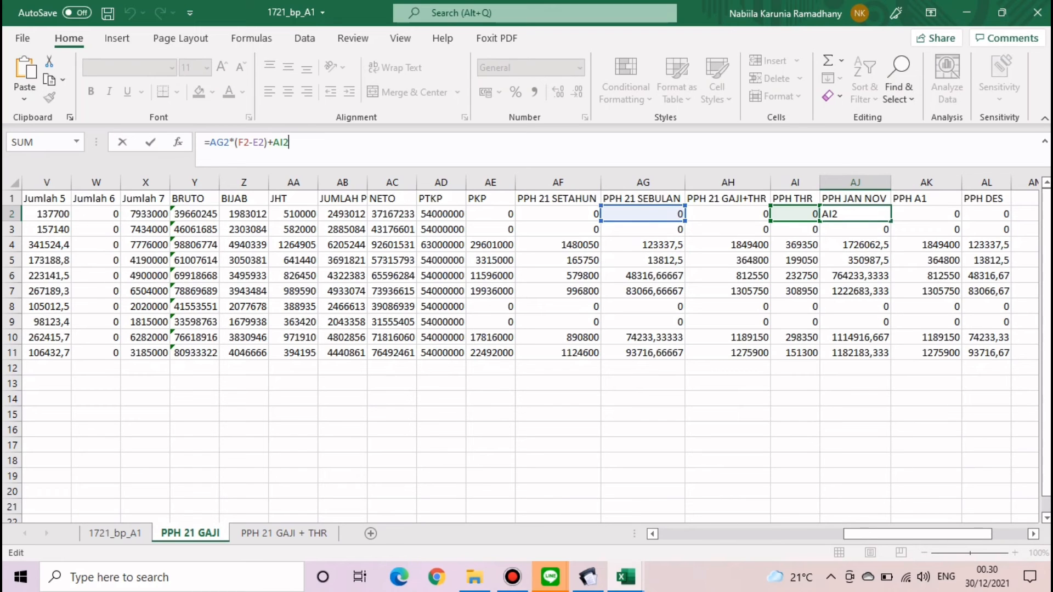
{"action": "scroll", "coordinate": [530, 351], "scroll_direction": "left", "scroll_amount": 6}
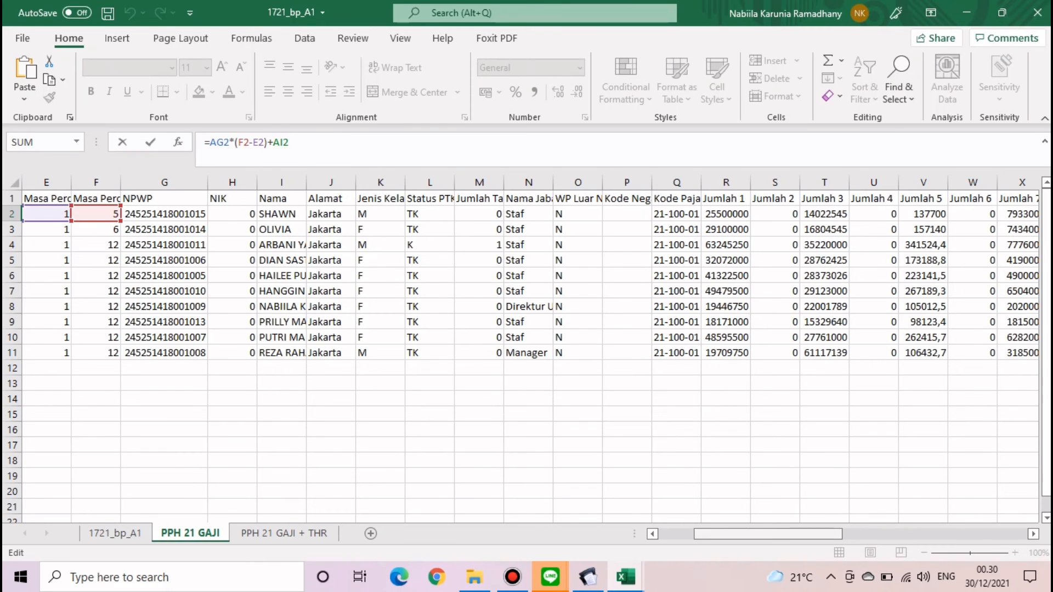
{"action": "left_click_drag", "start_coordinate": [767, 533], "coordinate": [954, 534]}
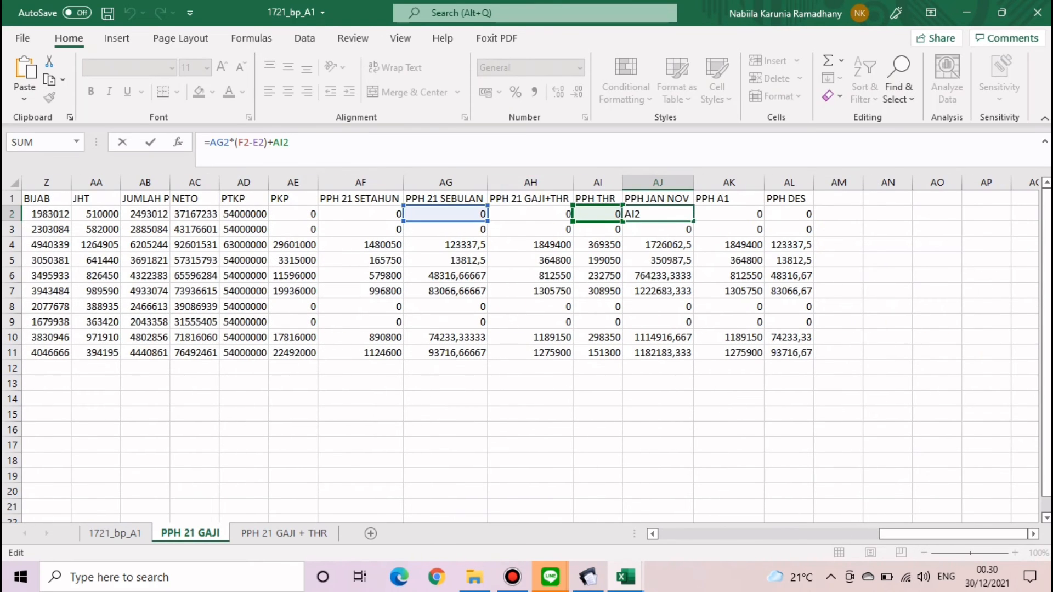
{"action": "key", "text": "Return"}
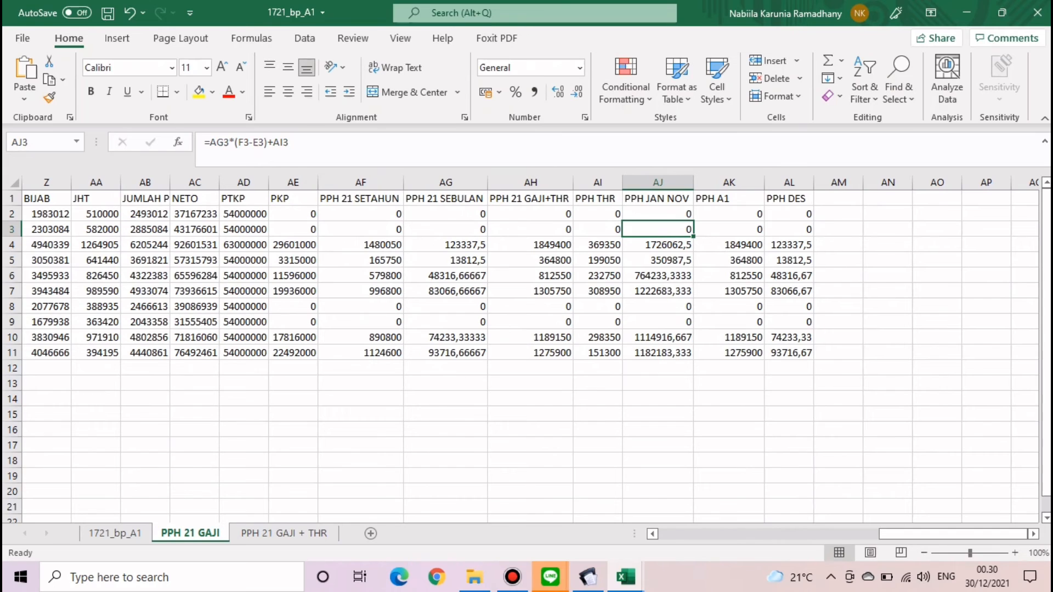
{"action": "left_click", "coordinate": [728, 214]}
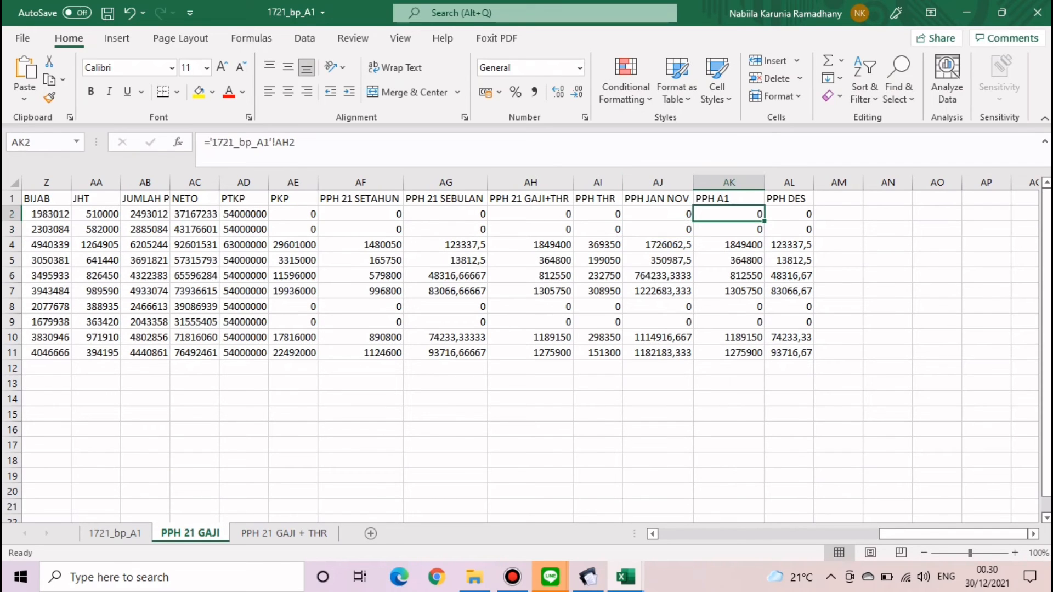
{"action": "left_click", "coordinate": [329, 143]}
- Check the AL2 PPH DES formula and select AL2:AL11, cancelling the mismatched paste
{"action": "left_click", "coordinate": [115, 533]}
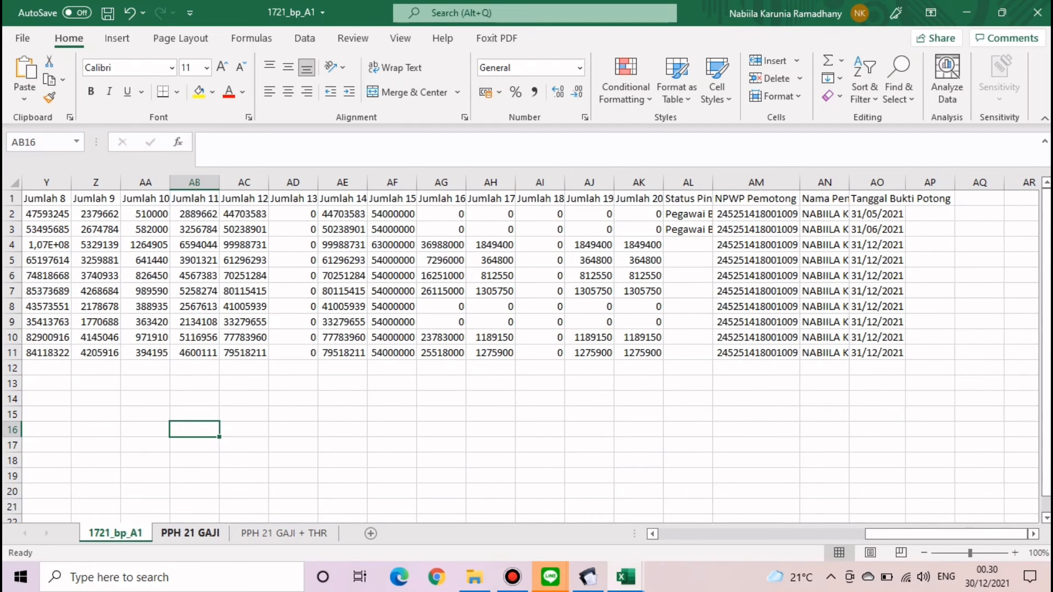
{"action": "left_click", "coordinate": [191, 533]}
{"action": "key", "text": "Right"}
{"action": "key", "text": "Right"}
{"action": "key", "text": "Left"}
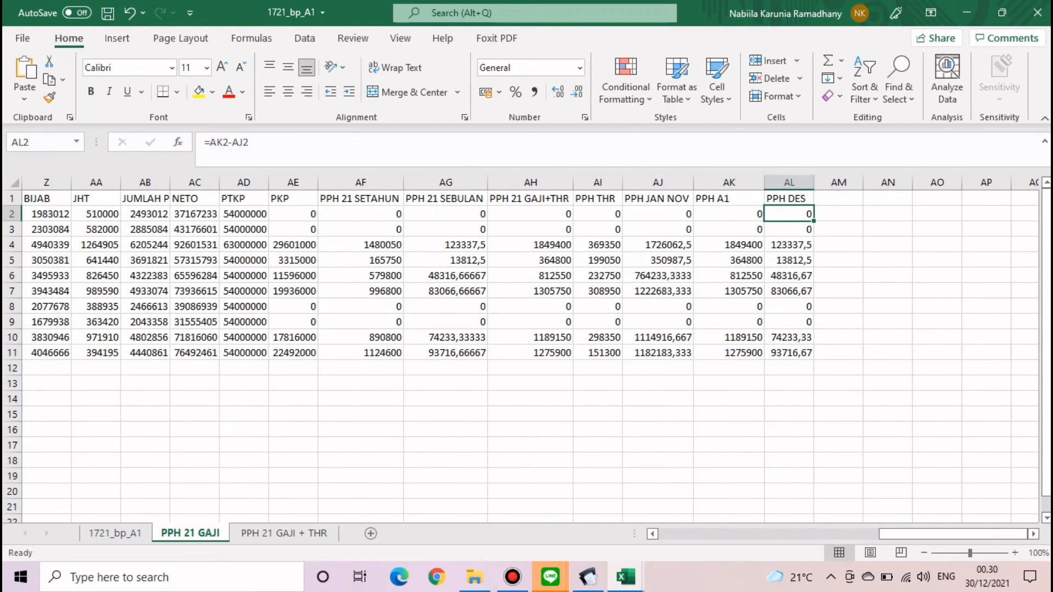
{"action": "key", "text": "F2"}
{"action": "key", "text": "Return"}
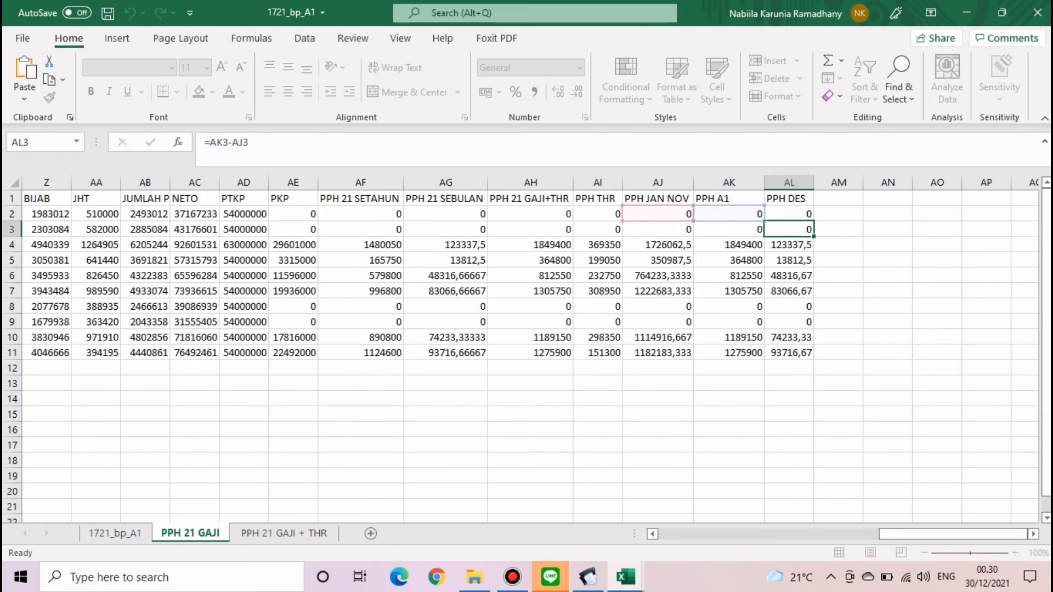
{"action": "left_click", "coordinate": [887, 275]}
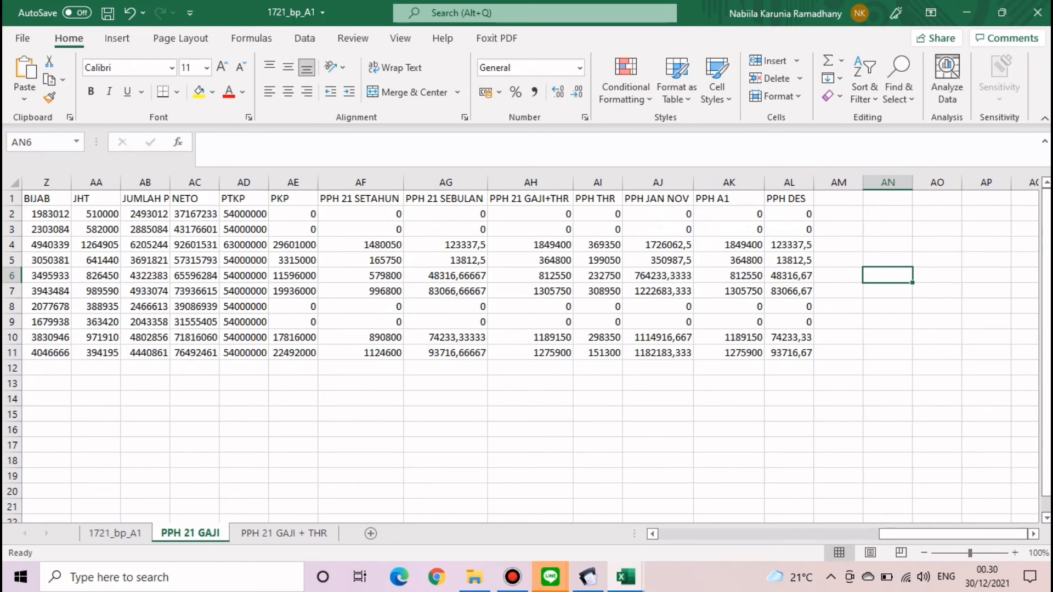
{"action": "left_click_drag", "start_coordinate": [789, 214], "coordinate": [789, 353]}
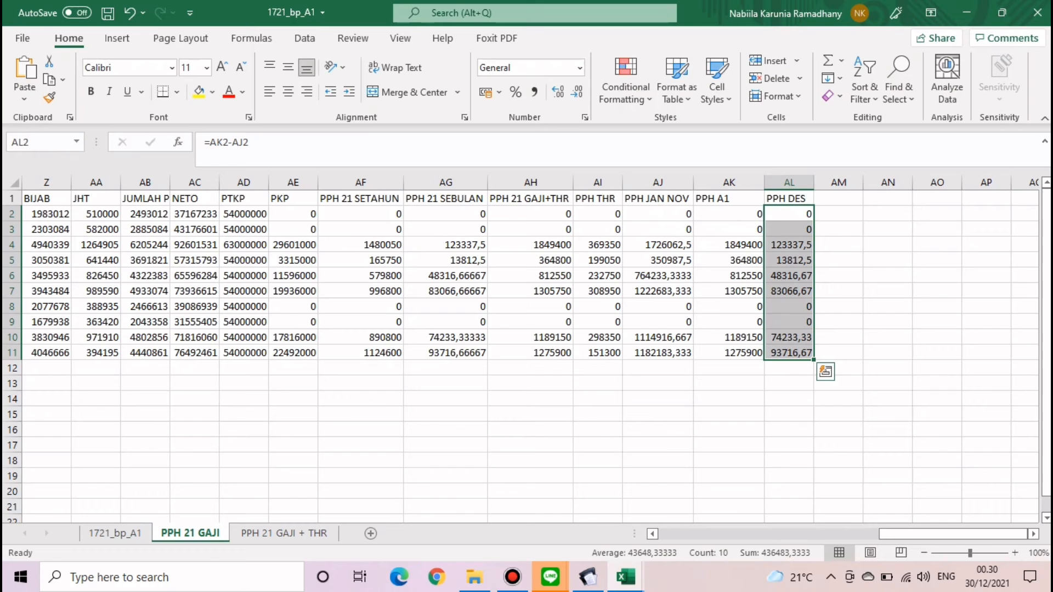
{"action": "key", "text": "ctrl+v"}
{"action": "key", "text": "Escape"}
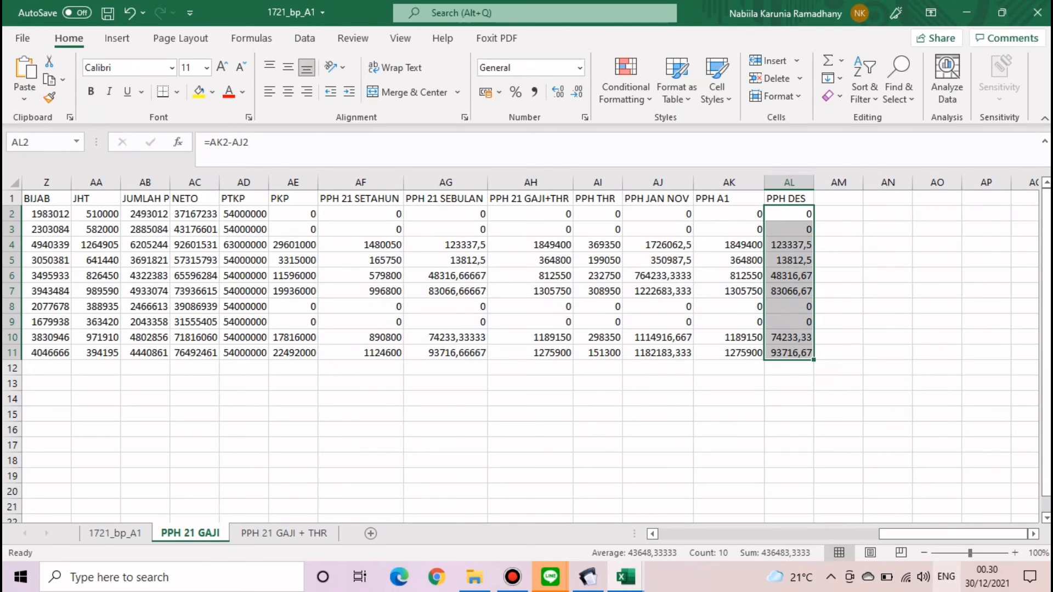
{"action": "left_click_drag", "start_coordinate": [947, 533], "coordinate": [725, 533]}
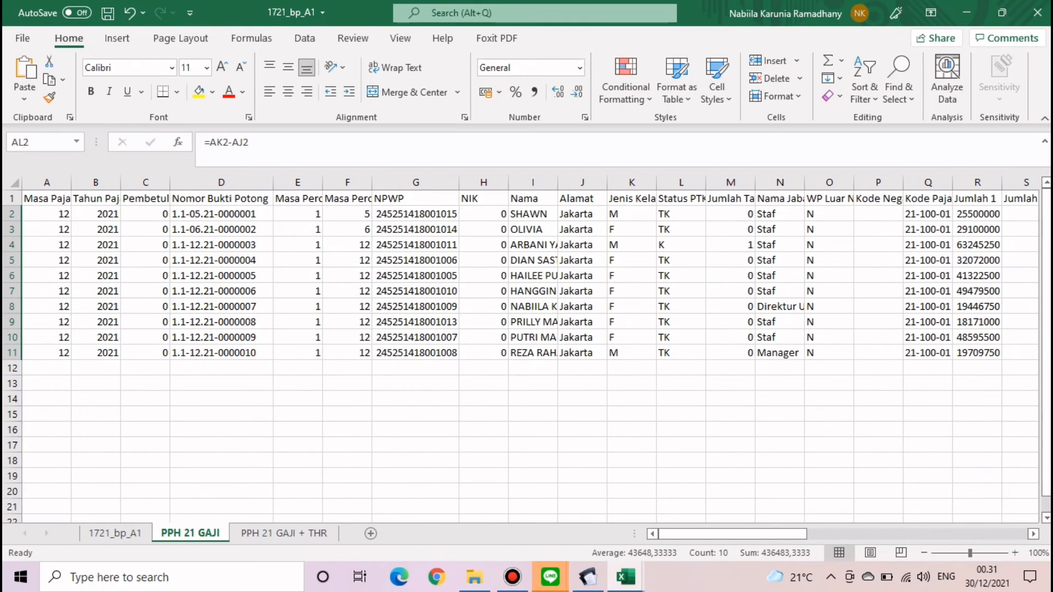
{"action": "left_click", "coordinate": [484, 213]}
{"action": "left_click_drag", "start_coordinate": [532, 245], "coordinate": [532, 337]}
{"action": "left_click", "coordinate": [681, 399]}
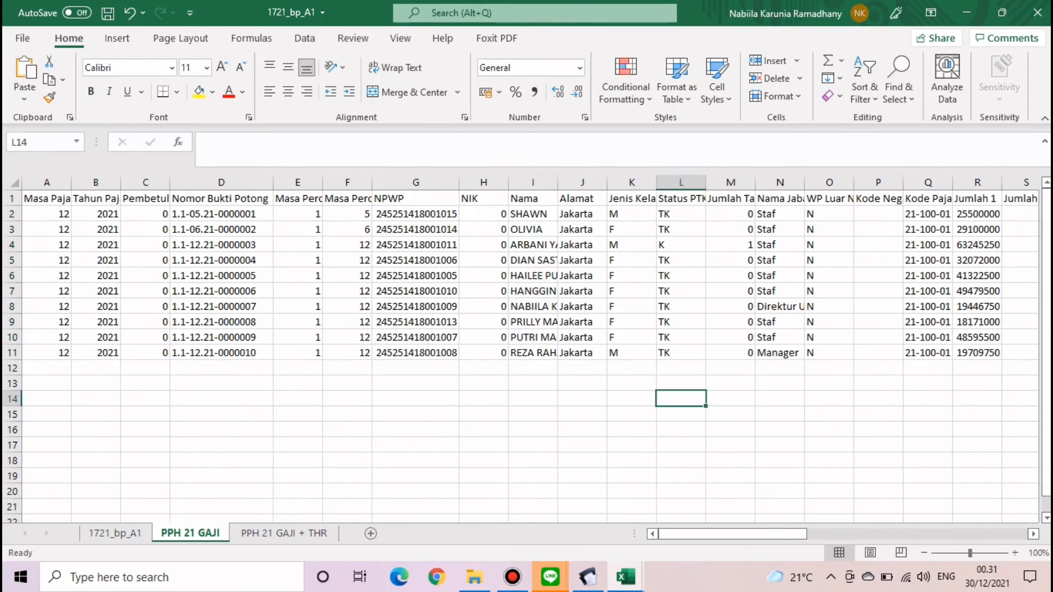
{"action": "left_click", "coordinate": [1020, 245]}
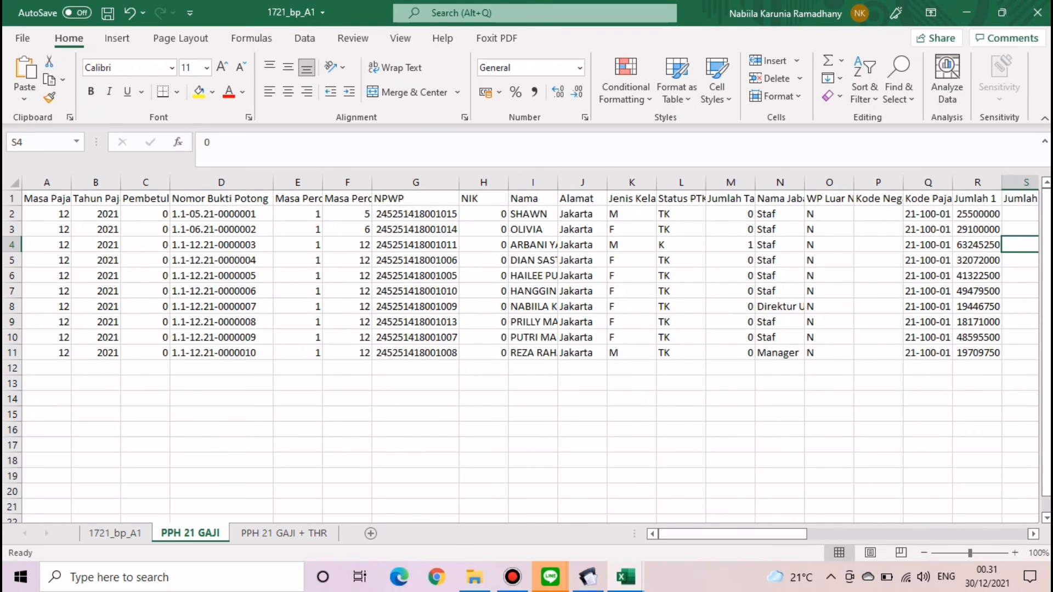
{"action": "key", "text": "Right"}
{"action": "key", "text": "Right"}
{"action": "key", "text": "Right"}
{"action": "key", "text": "Right"}
{"action": "key", "text": "Right"}
{"action": "key", "text": "Right"}
{"action": "key", "text": "Right"}
{"action": "key", "text": "Right"}
{"action": "key", "text": "Right"}
{"action": "key", "text": "Right"}
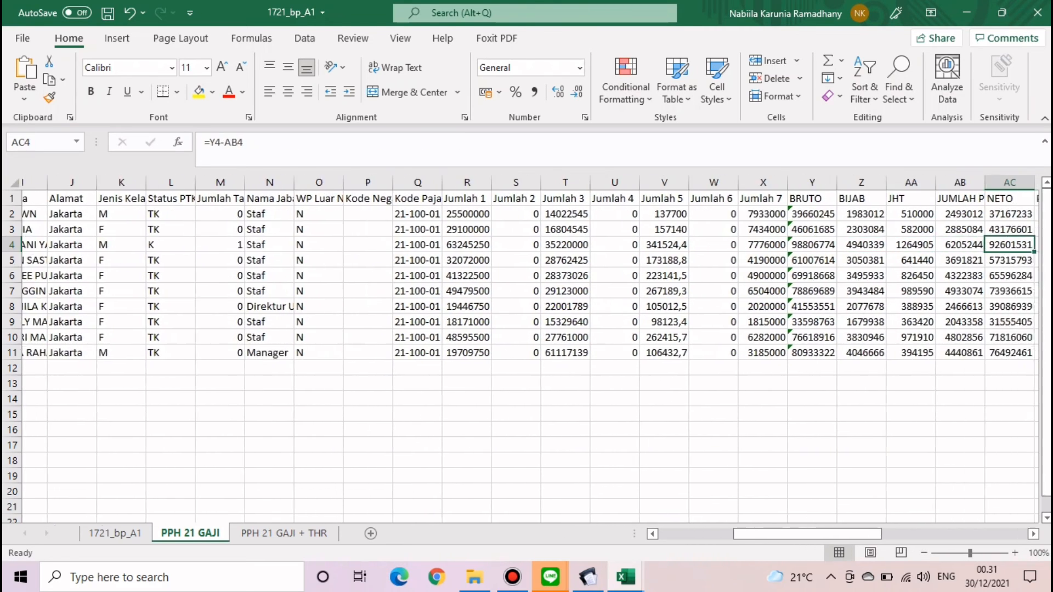
{"action": "key", "text": "Right"}
{"action": "key", "text": "Right"}
{"action": "key", "text": "Right"}
{"action": "key", "text": "Right"}
{"action": "key", "text": "Right"}
{"action": "key", "text": "Right"}
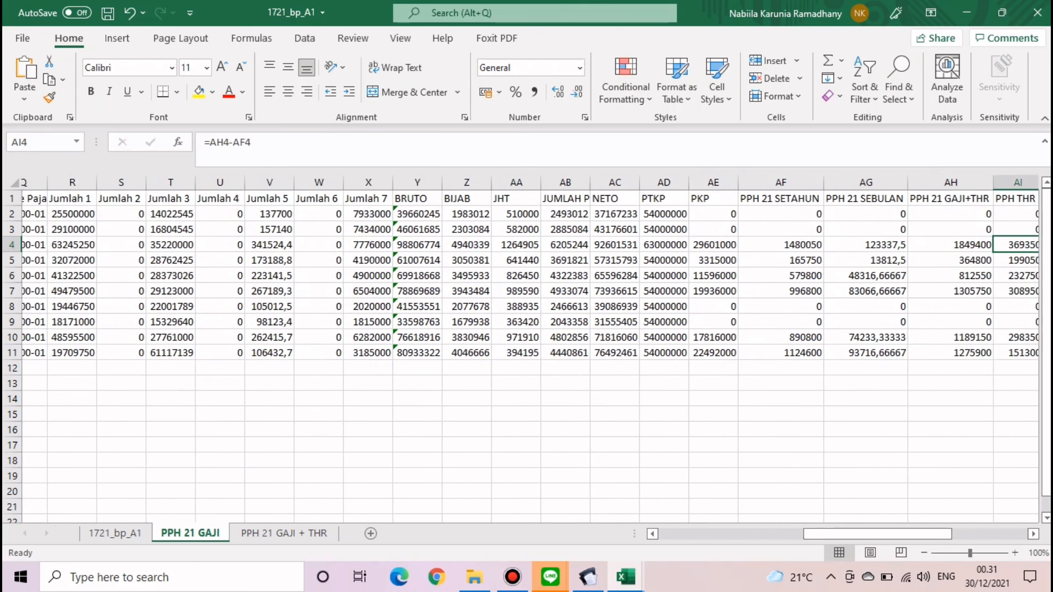
{"action": "key", "text": "Right"}
{"action": "key", "text": "Right"}
{"action": "key", "text": "Right"}
{"action": "key", "text": "Right"}
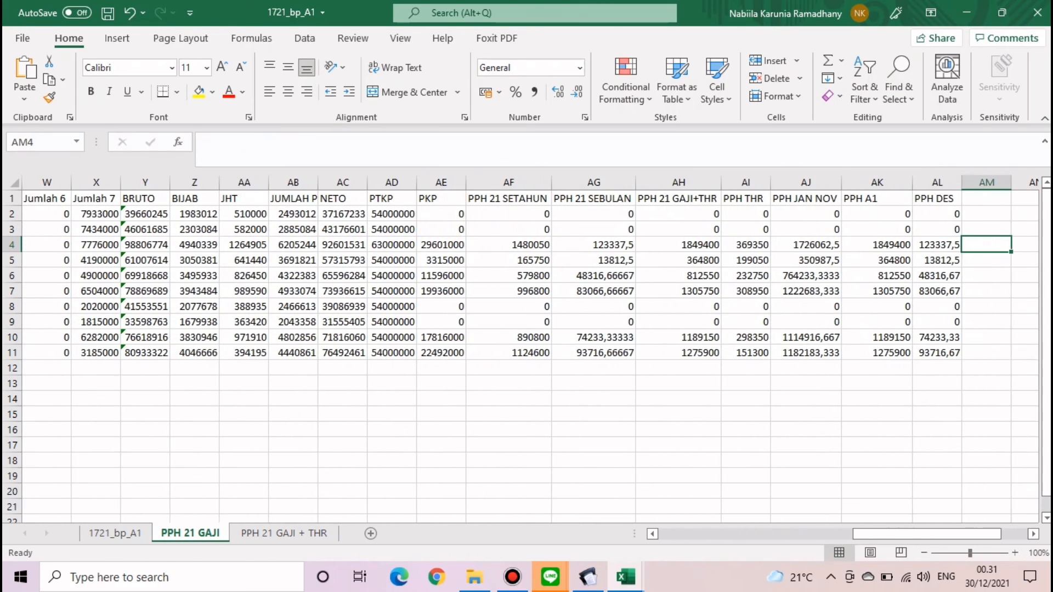
{"action": "key", "text": "Left"}
{"action": "key", "text": "shift+Down"}
{"action": "key", "text": "shift+Down"}
{"action": "key", "text": "shift+Down"}
{"action": "key", "text": "shift+Down"}
{"action": "key", "text": "shift+Down"}
{"action": "key", "text": "shift+Down"}
{"action": "key", "text": "shift+Down"}
{"action": "key", "text": "shift+Down"}
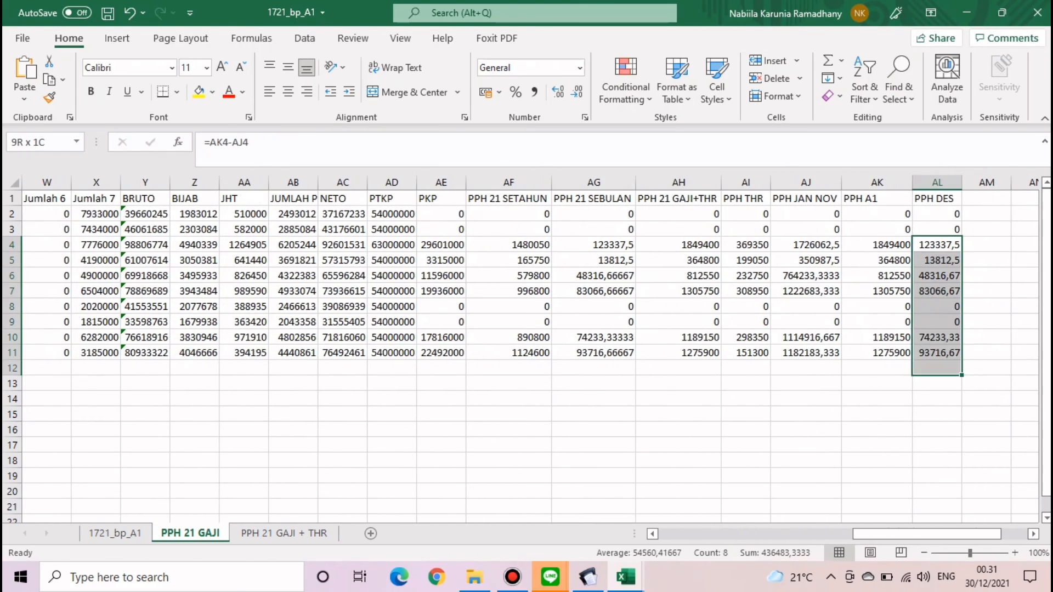
{"action": "key", "text": "shift+Up"}
{"action": "key", "text": "ctrl+c"}
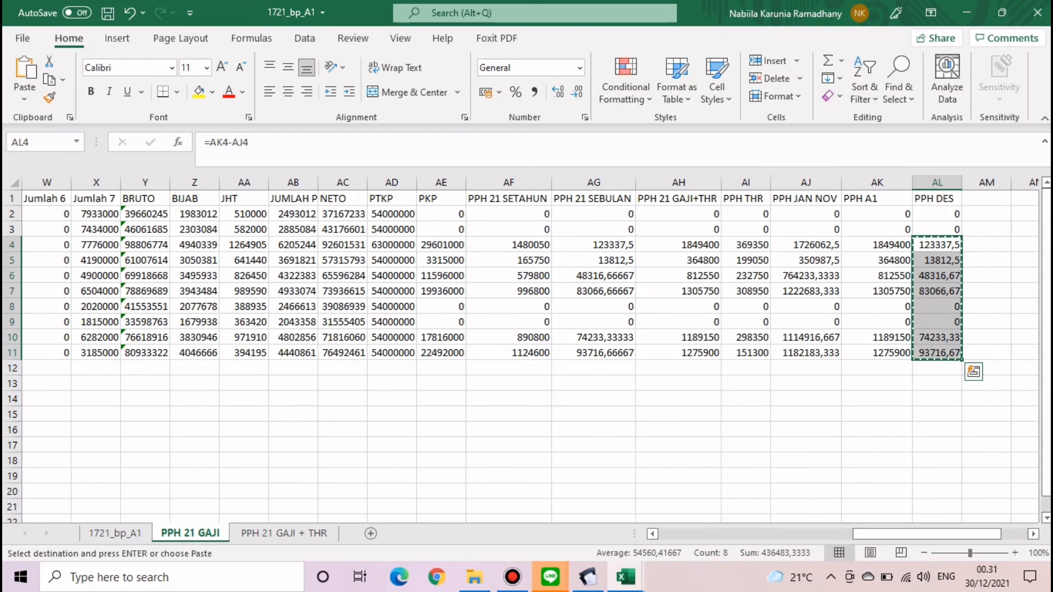
{"action": "key", "text": "ctrl+q"}
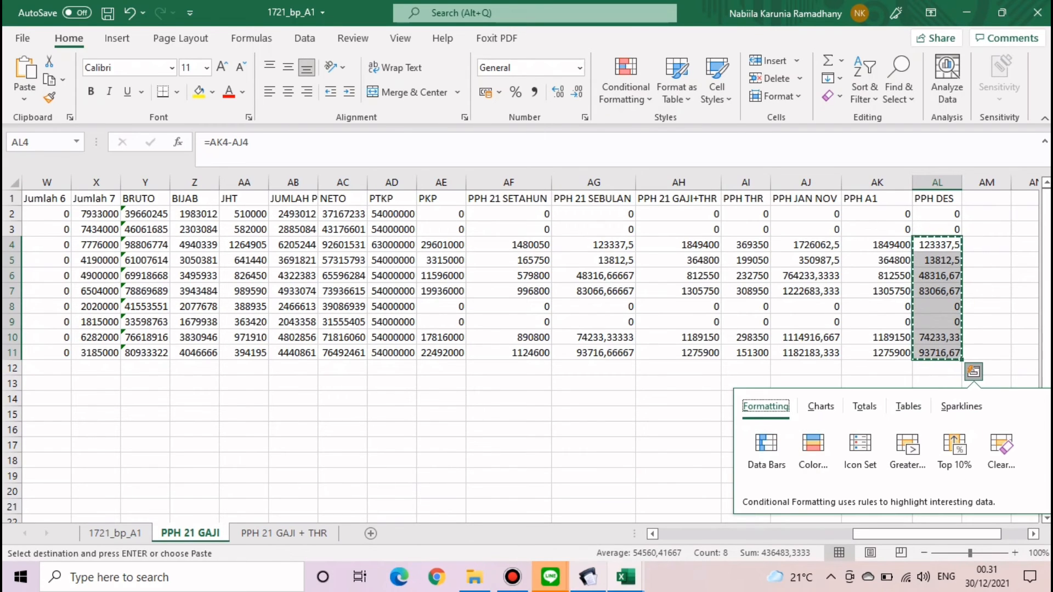
{"action": "left_click", "coordinate": [625, 577]}
{"action": "left_click", "coordinate": [542, 510]}
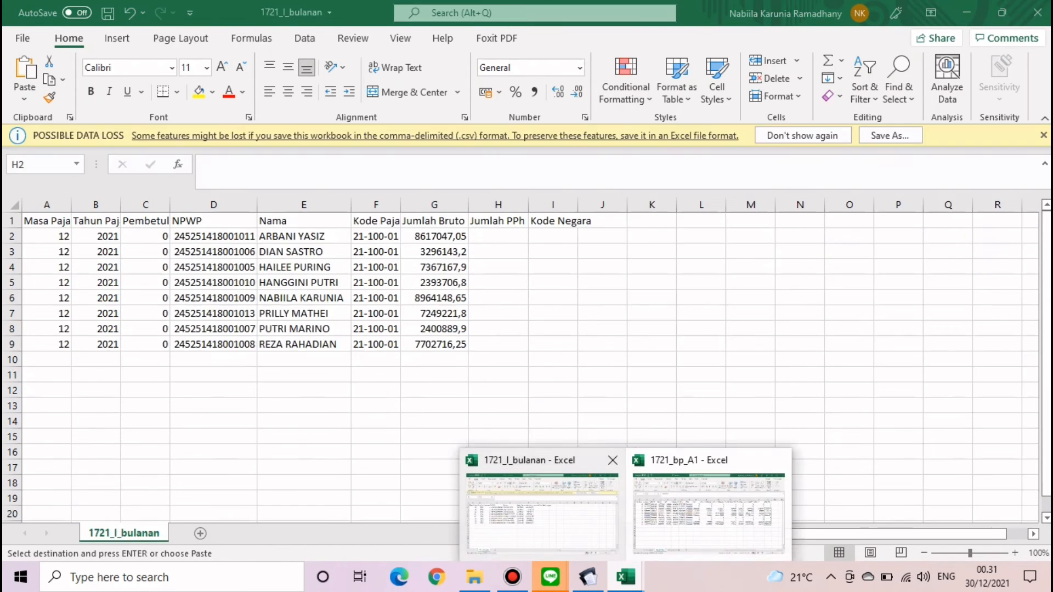
{"action": "key", "text": "ctrl+v"}
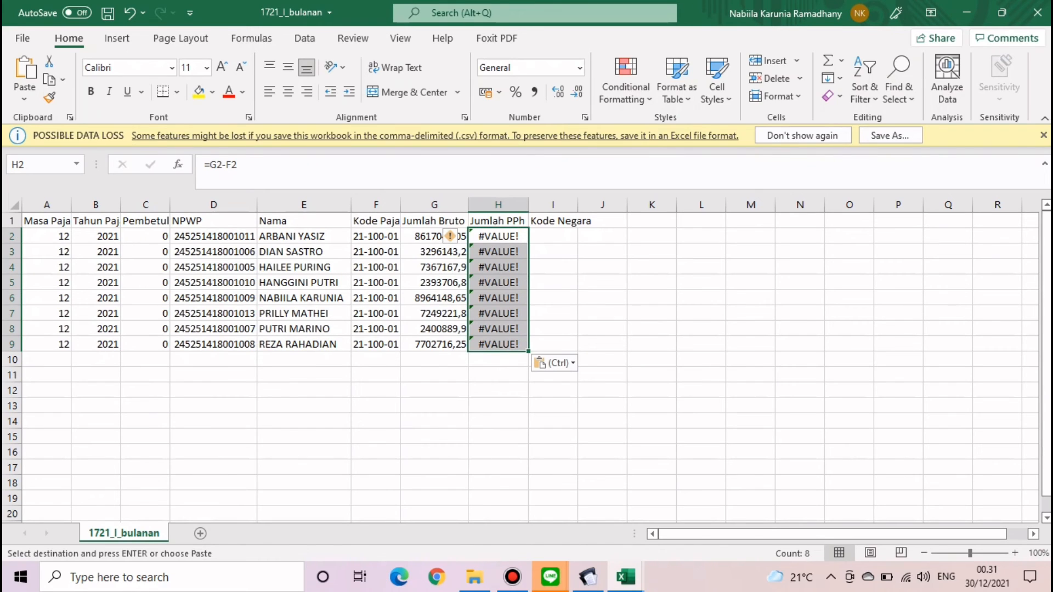
{"action": "scroll", "coordinate": [288, 211], "scroll_direction": "left", "scroll_amount": 1}
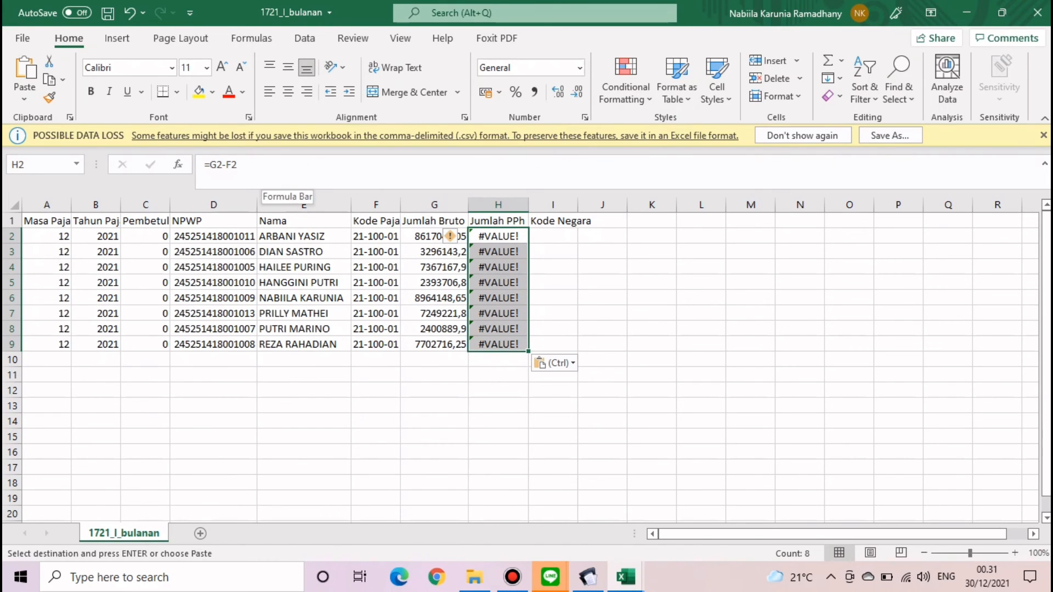
{"action": "left_click_drag", "start_coordinate": [261, 169], "coordinate": [203, 165]}
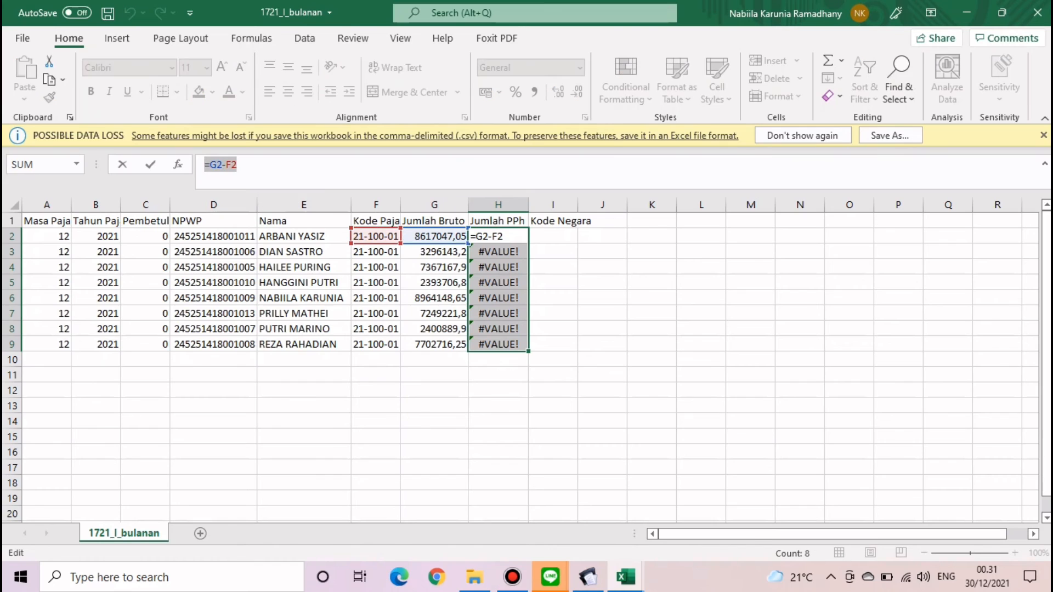
{"action": "key", "text": "BackSpace"}
{"action": "left_click_drag", "start_coordinate": [638, 313], "coordinate": [615, 313]}
{"action": "left_click_drag", "start_coordinate": [498, 236], "coordinate": [498, 344]}
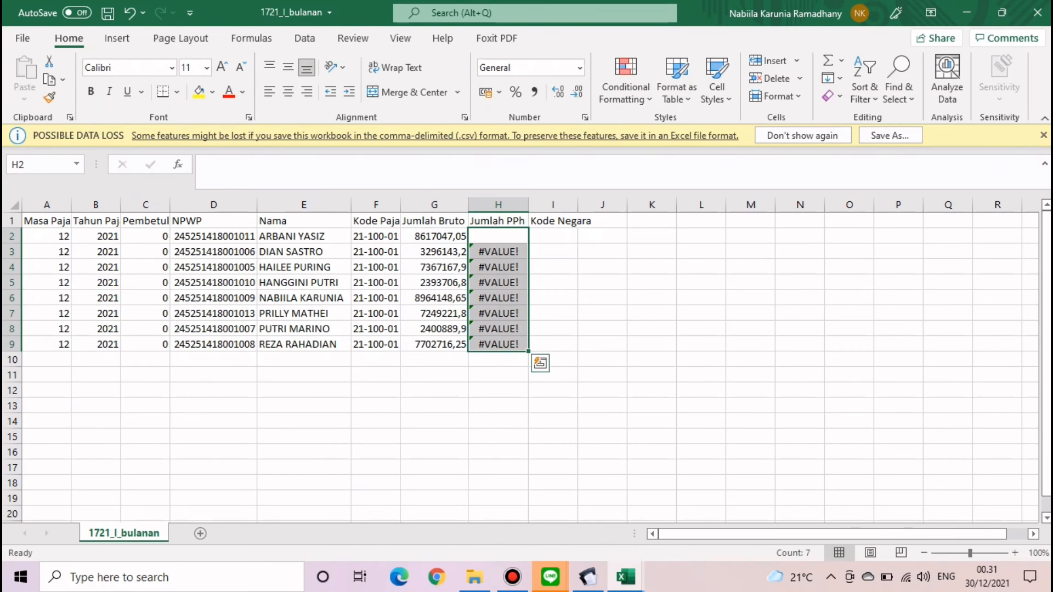
{"action": "key", "text": "Delete"}
{"action": "left_click", "coordinate": [498, 236]}
{"action": "left_click", "coordinate": [651, 453]}
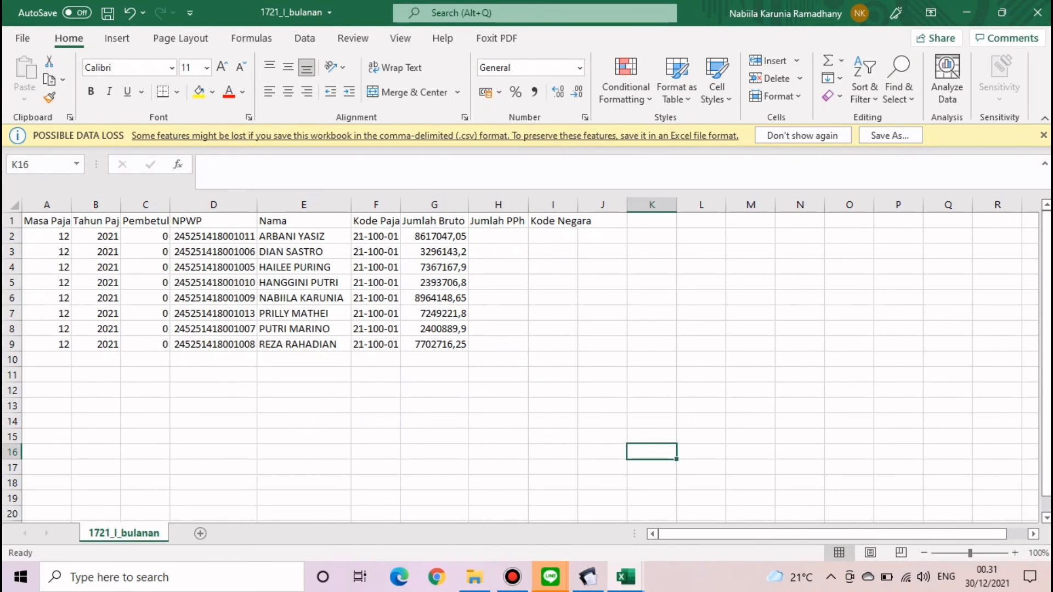
{"action": "left_click", "coordinate": [626, 577]}
{"action": "left_click", "coordinate": [709, 513]}
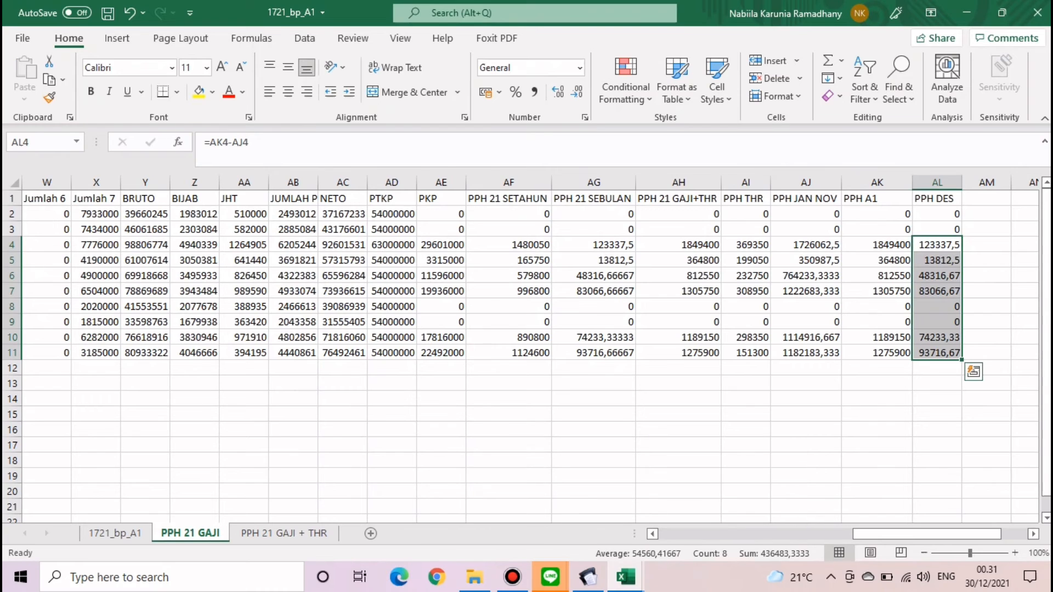
- Verify the formula behind the PPH DES values in 1721_bp_A1
{"action": "left_click_drag", "start_coordinate": [926, 534], "coordinate": [954, 533]}
{"action": "left_click", "coordinate": [888, 292]}
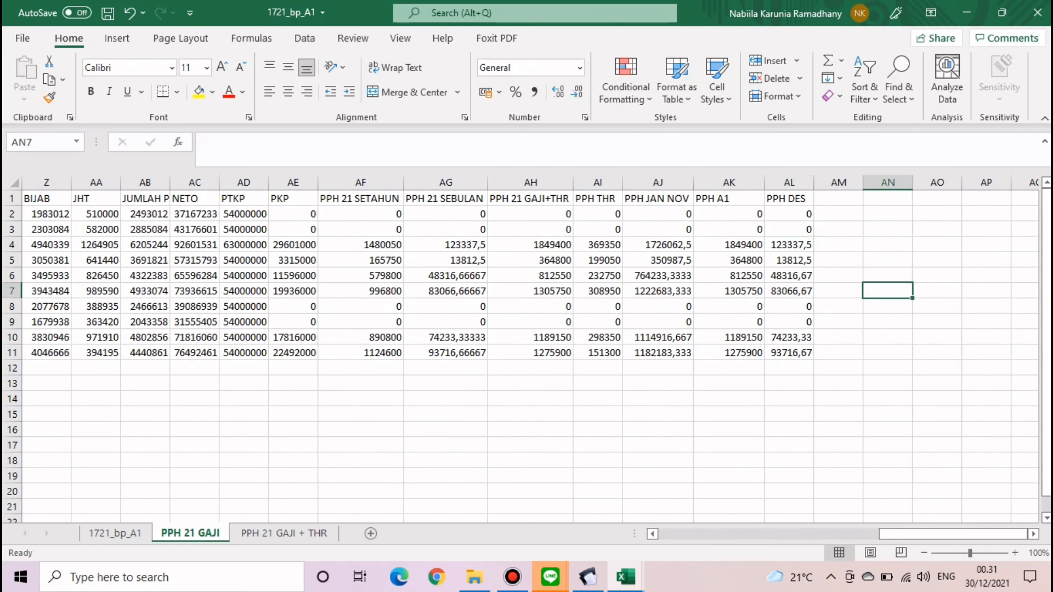
{"action": "left_click", "coordinate": [789, 246]}
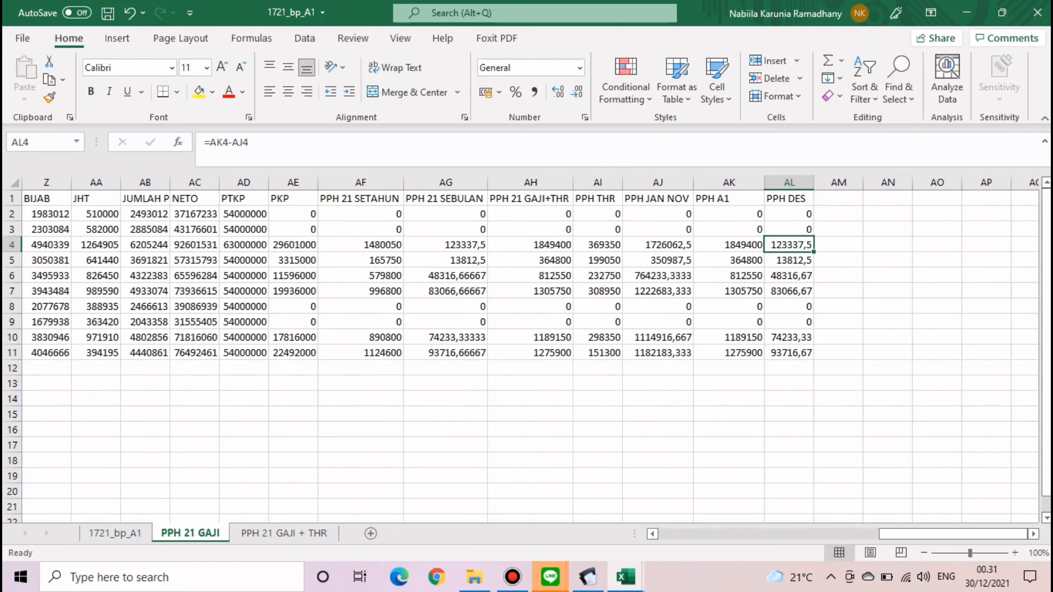
{"action": "left_click", "coordinate": [887, 291]}
- In 1721_I_bulanan H2, enter a VLOOKUP of E2 in PPH 21 GAJI!I2:AL11, column 30, exact match
{"action": "left_click", "coordinate": [626, 577]}
{"action": "left_click", "coordinate": [543, 502]}
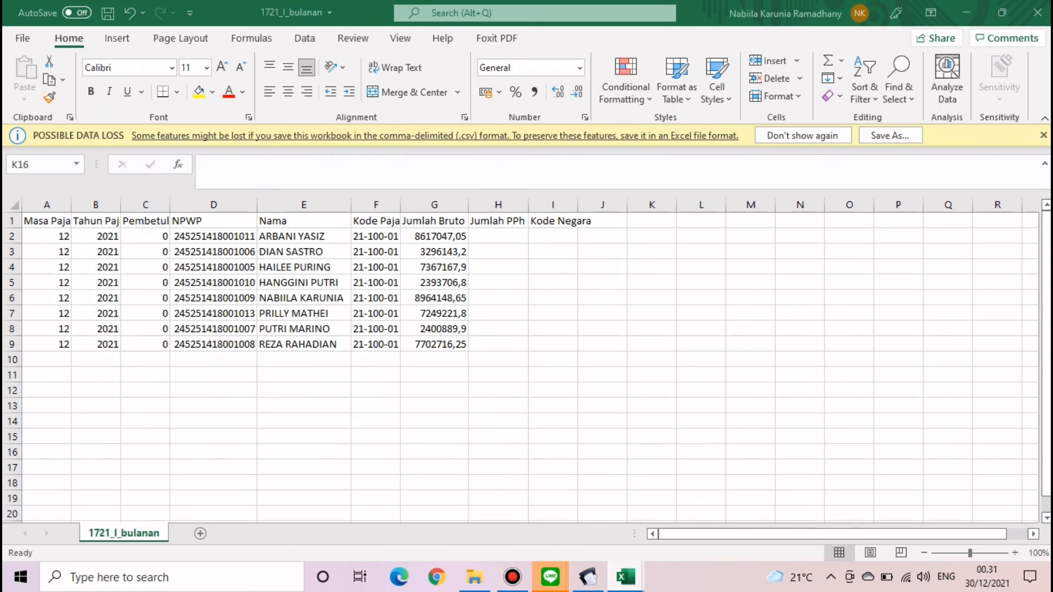
{"action": "left_click", "coordinate": [498, 237]}
{"action": "type", "text": "=VLO"}
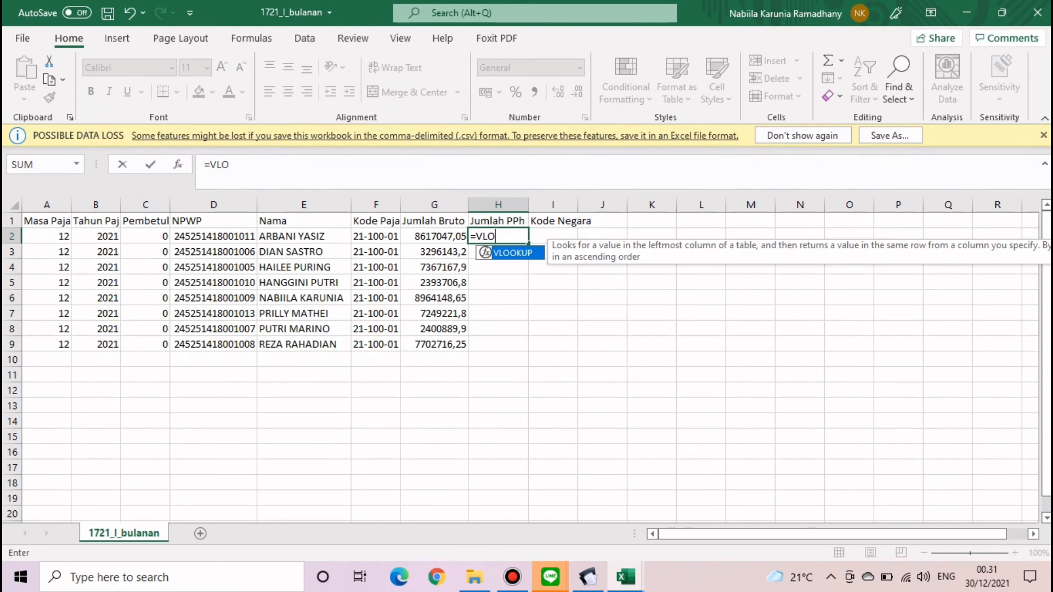
{"action": "type", "text": "O"}
{"action": "double_click", "coordinate": [513, 252]}
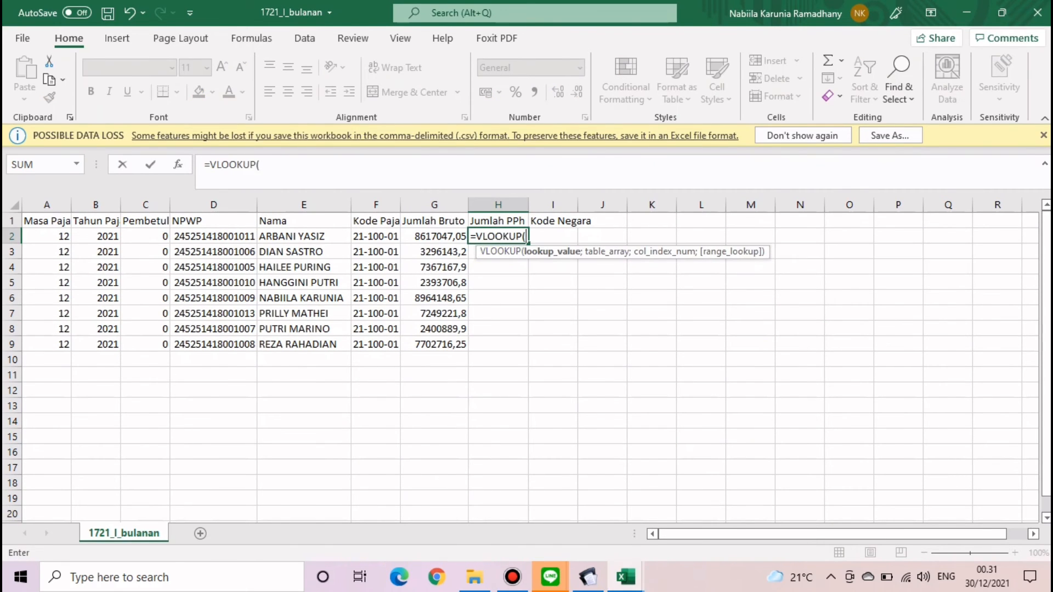
{"action": "left_click", "coordinate": [304, 237]}
{"action": "type", "text": ";"}
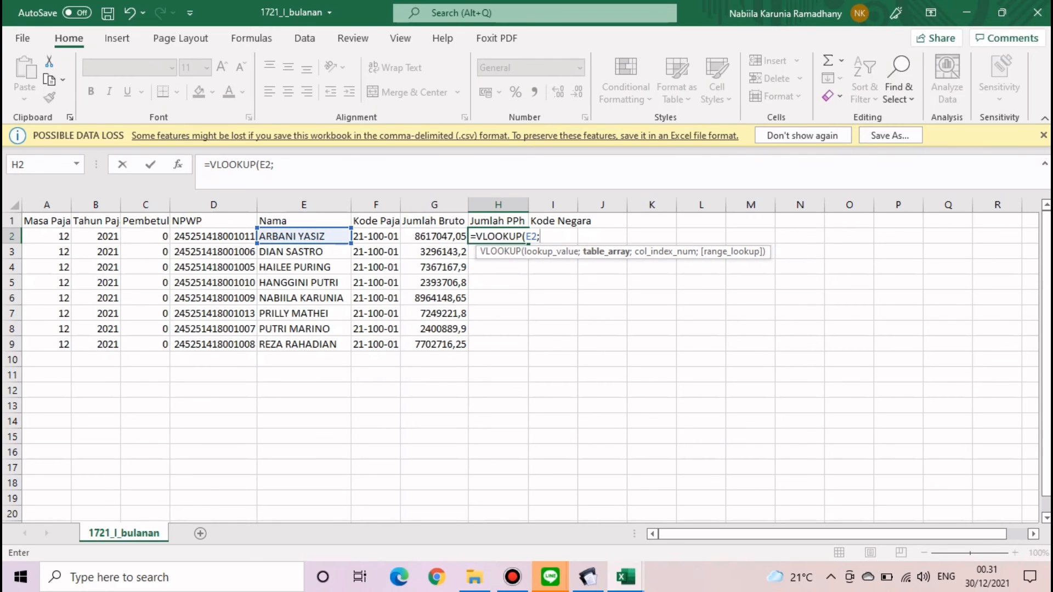
{"action": "mouse_move", "coordinate": [625, 577]}
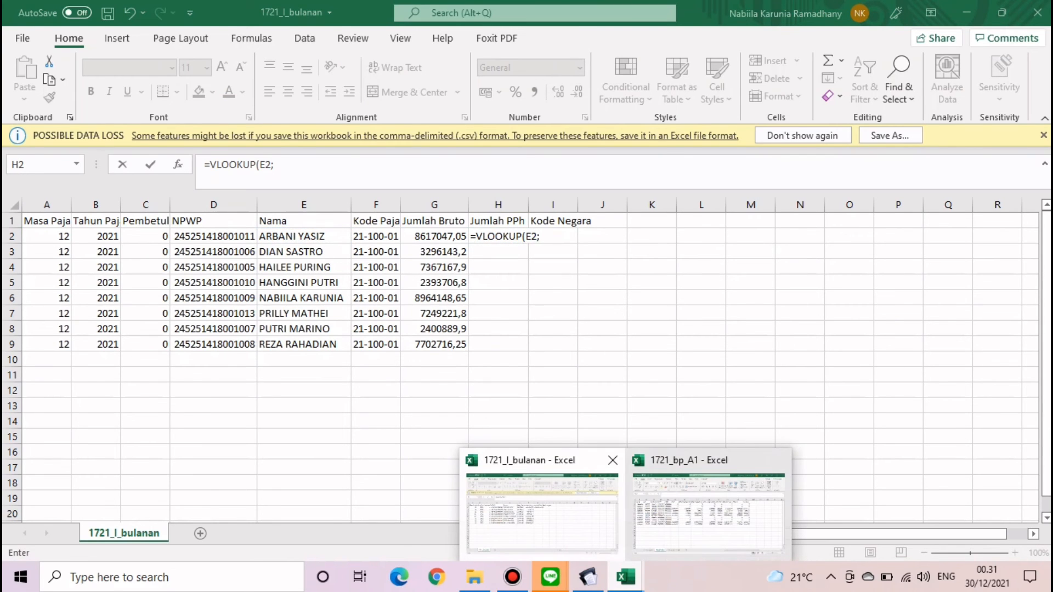
{"action": "left_click", "coordinate": [707, 510]}
{"action": "left_click_drag", "start_coordinate": [954, 534], "coordinate": [732, 534]}
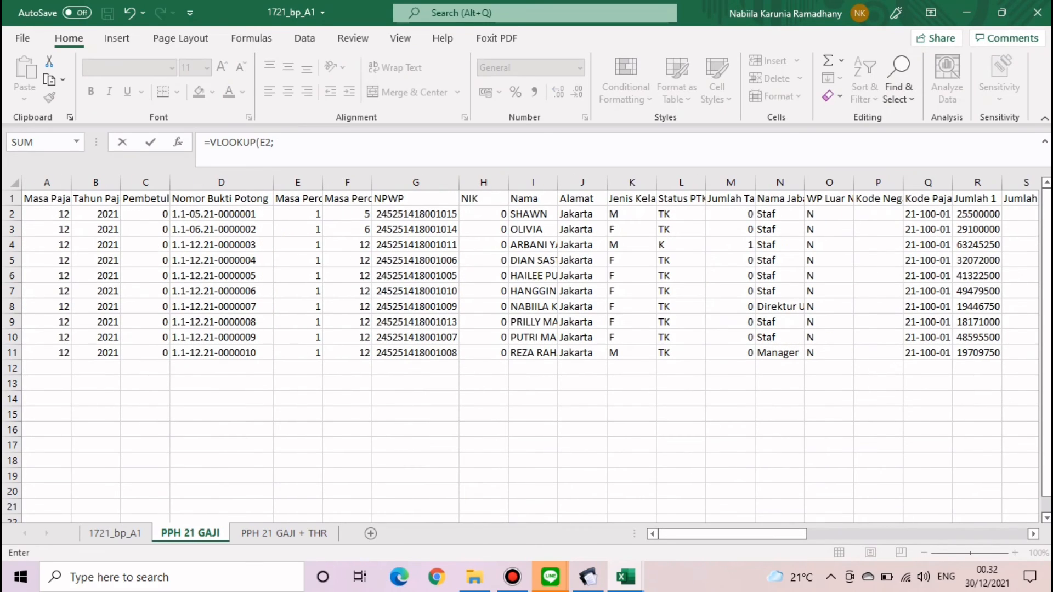
{"action": "left_click_drag", "start_coordinate": [529, 213], "coordinate": [961, 359]}
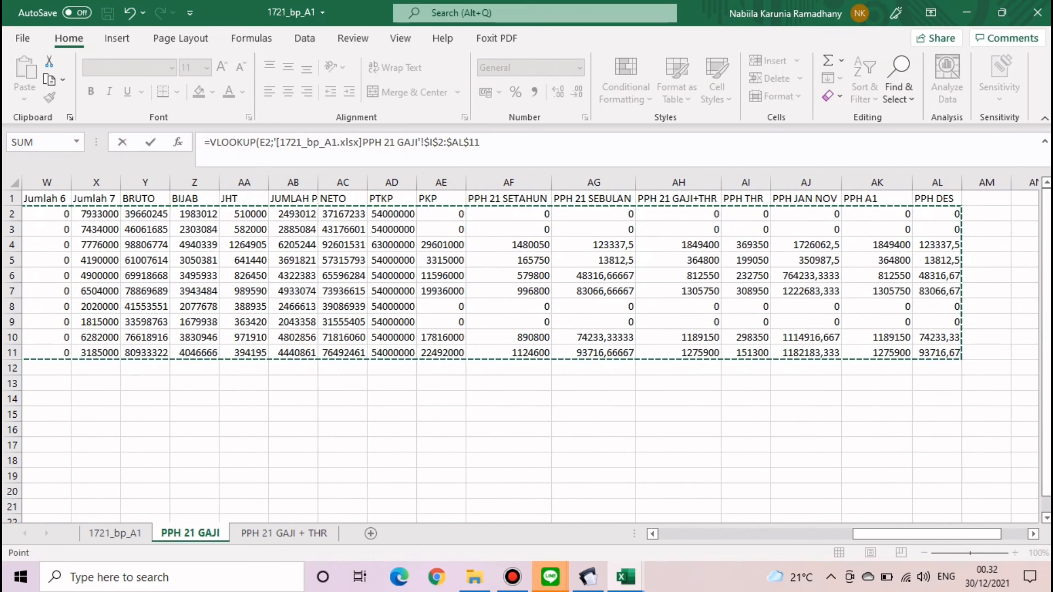
{"action": "type", "text": ";"}
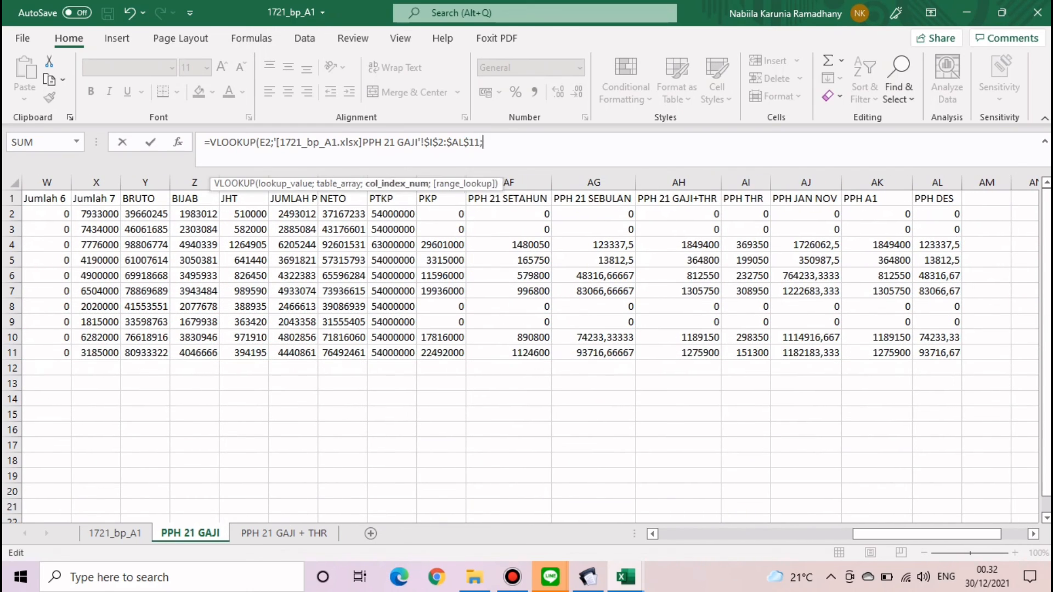
{"action": "type", "text": "30;0"}
{"action": "key", "text": "Return"}
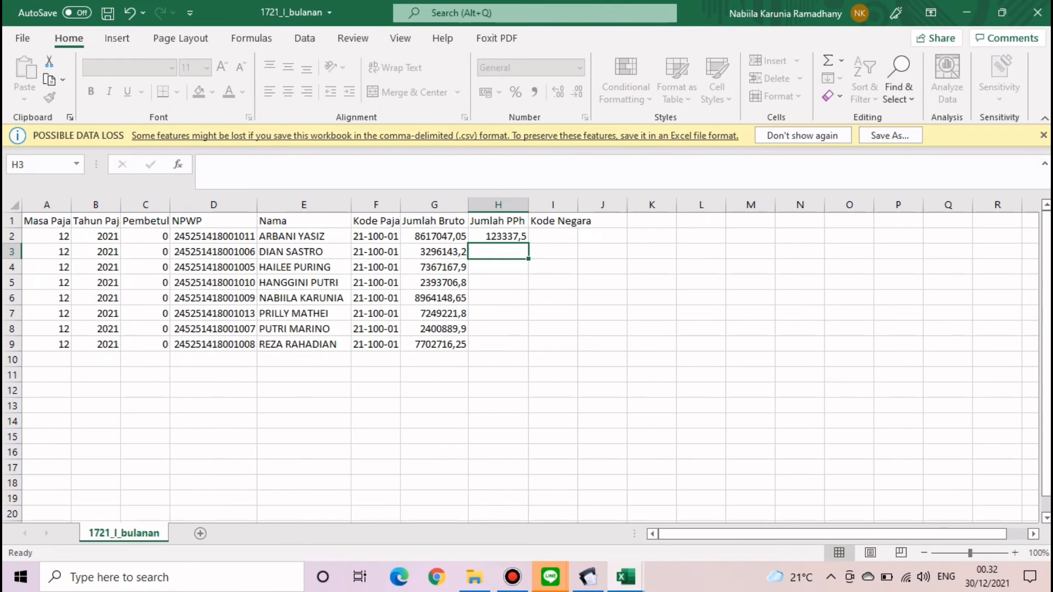
- Make the lookup value absolute ($E$2) and fill the formula down to row 9
{"action": "key", "text": "Up"}
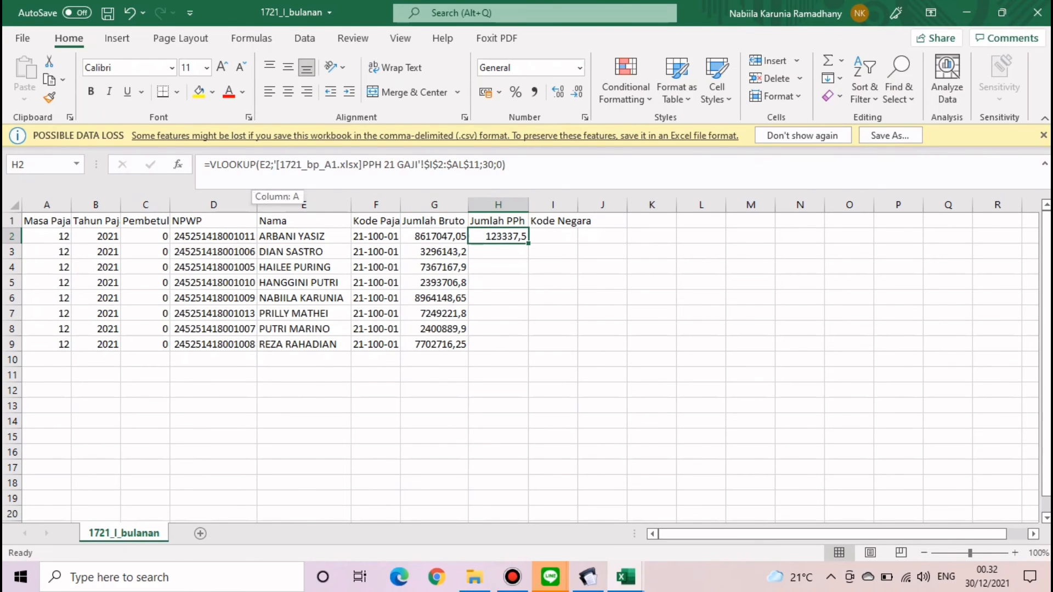
{"action": "key", "text": "F2"}
{"action": "type", "text": "$"}
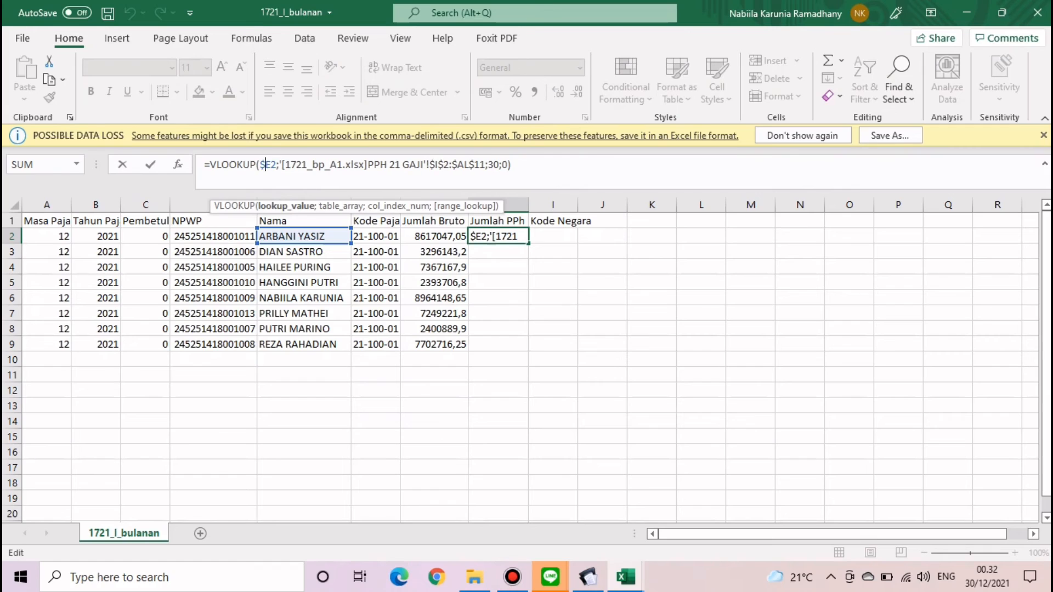
{"action": "key", "text": "Return"}
{"action": "left_click", "coordinate": [498, 236]}
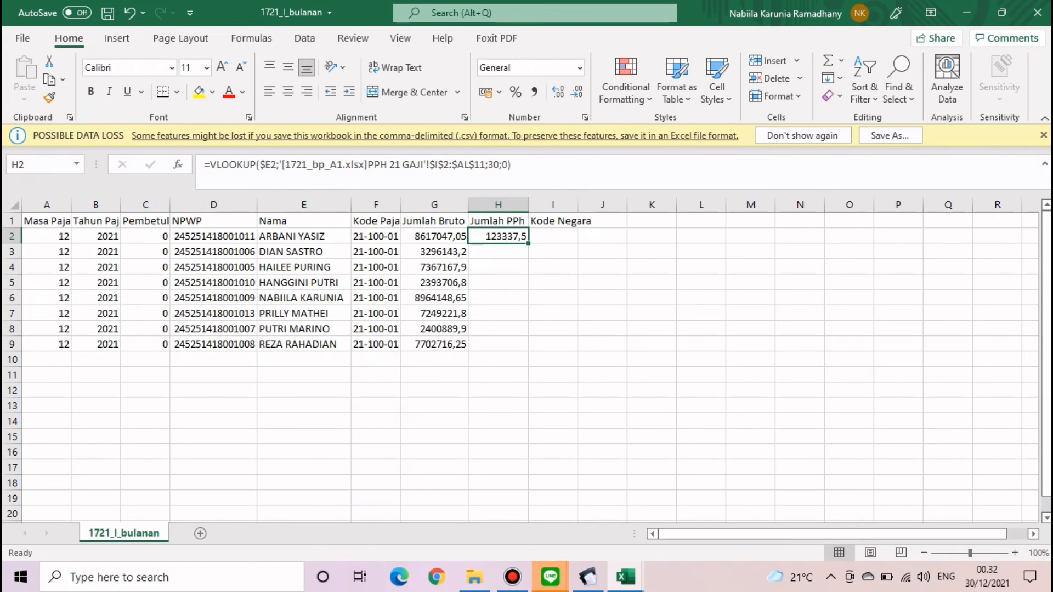
{"action": "double_click", "coordinate": [528, 243]}
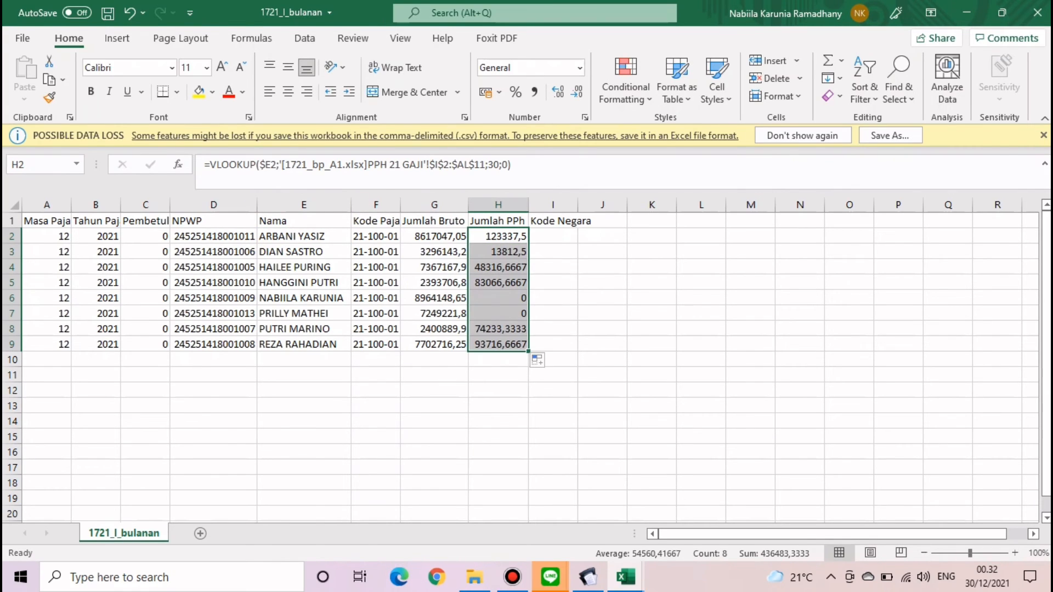
{"action": "left_click", "coordinate": [652, 329]}
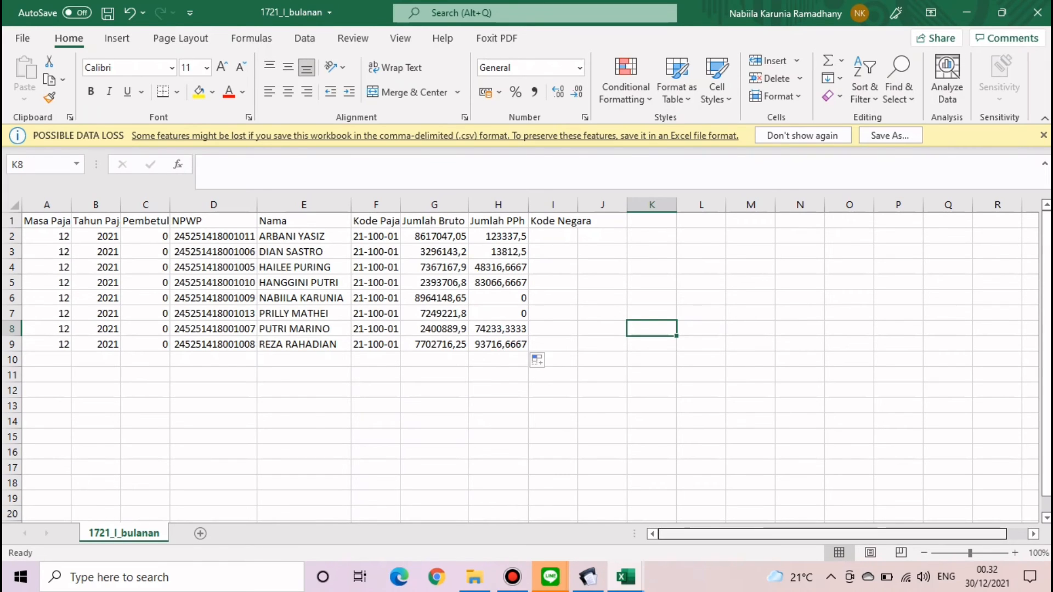
- Check the row values and looked-up amounts, then copy the entire worksheet
{"action": "left_click", "coordinate": [146, 236]}
{"action": "left_click", "coordinate": [214, 236]}
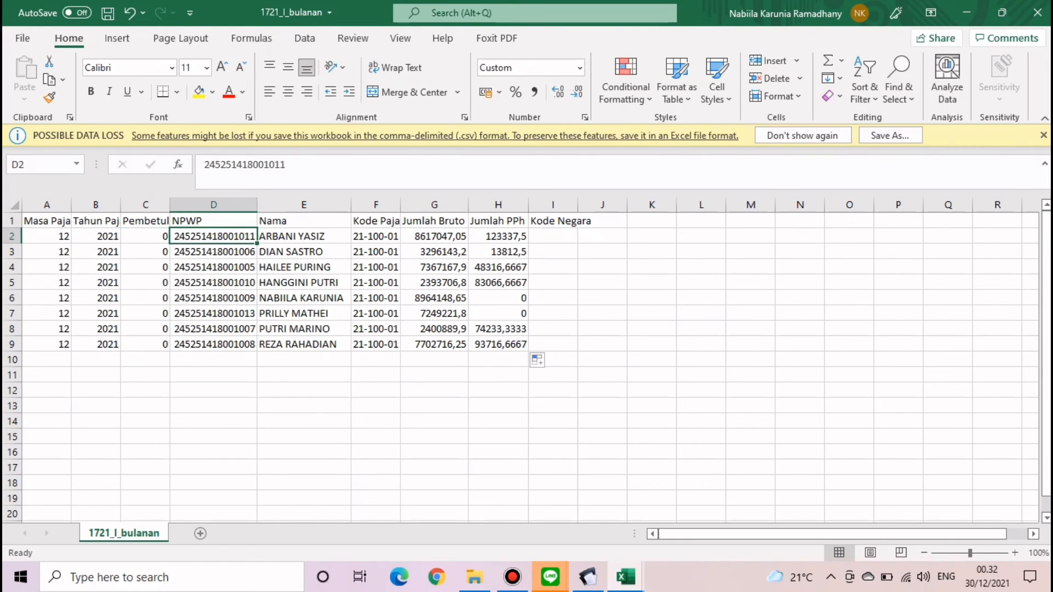
{"action": "left_click", "coordinate": [304, 237]}
{"action": "left_click", "coordinate": [376, 221]}
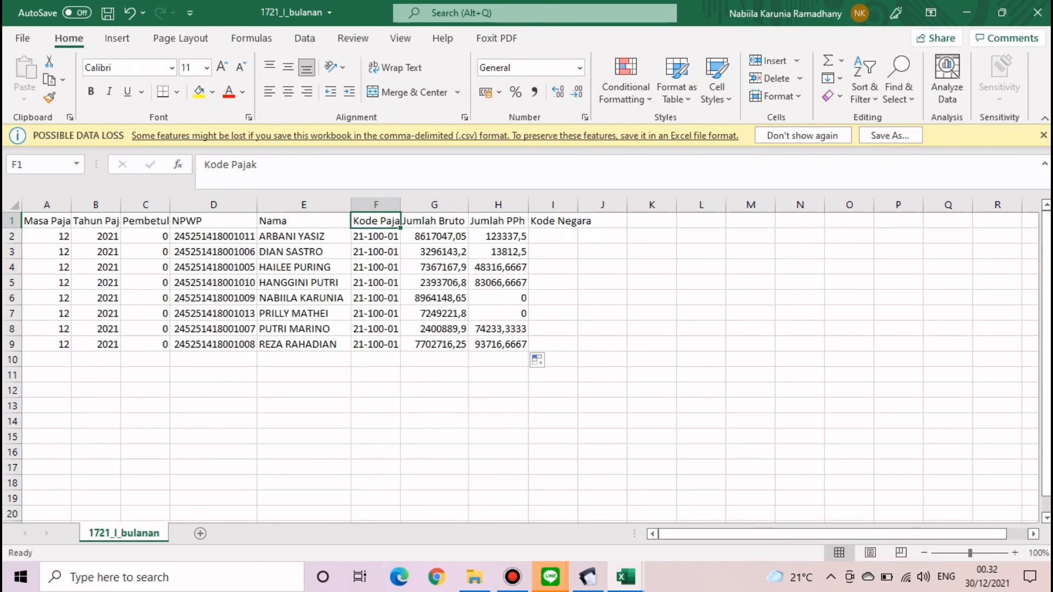
{"action": "left_click", "coordinate": [376, 236]}
{"action": "left_click", "coordinate": [434, 236]}
{"action": "left_click", "coordinate": [498, 251]}
{"action": "left_click", "coordinate": [602, 283]}
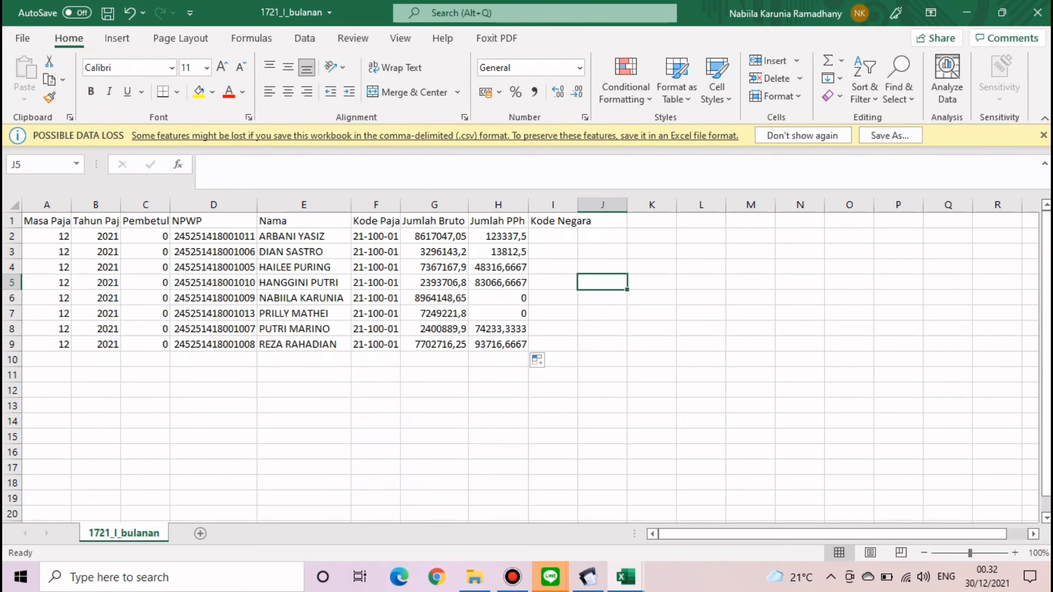
{"action": "key", "text": "ctrl+a"}
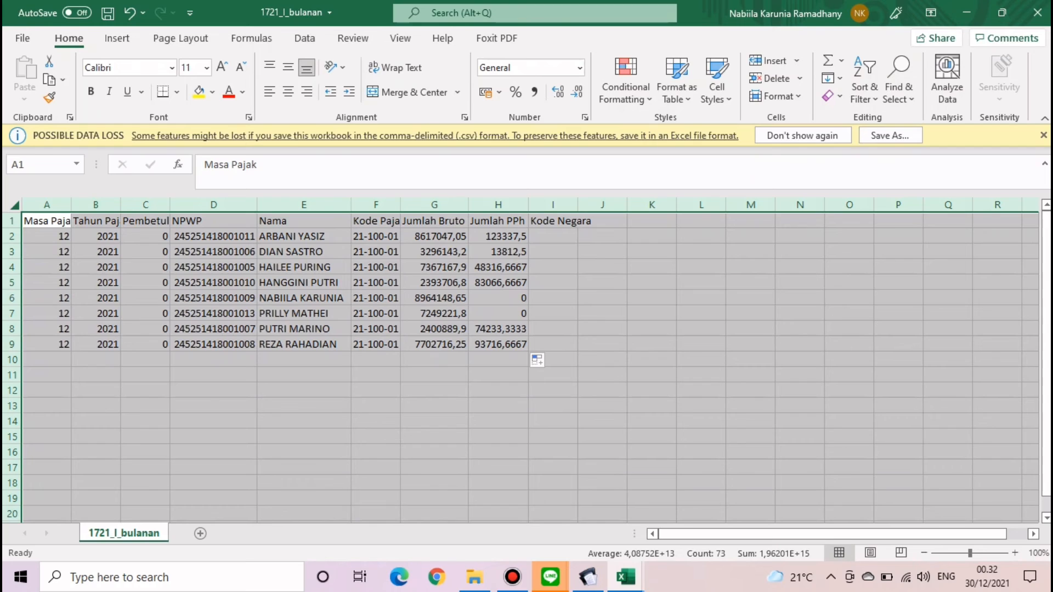
{"action": "key", "text": "ctrl+c"}
- Paste the copied sheet back over itself as plain values
{"action": "left_click", "coordinate": [24, 99]}
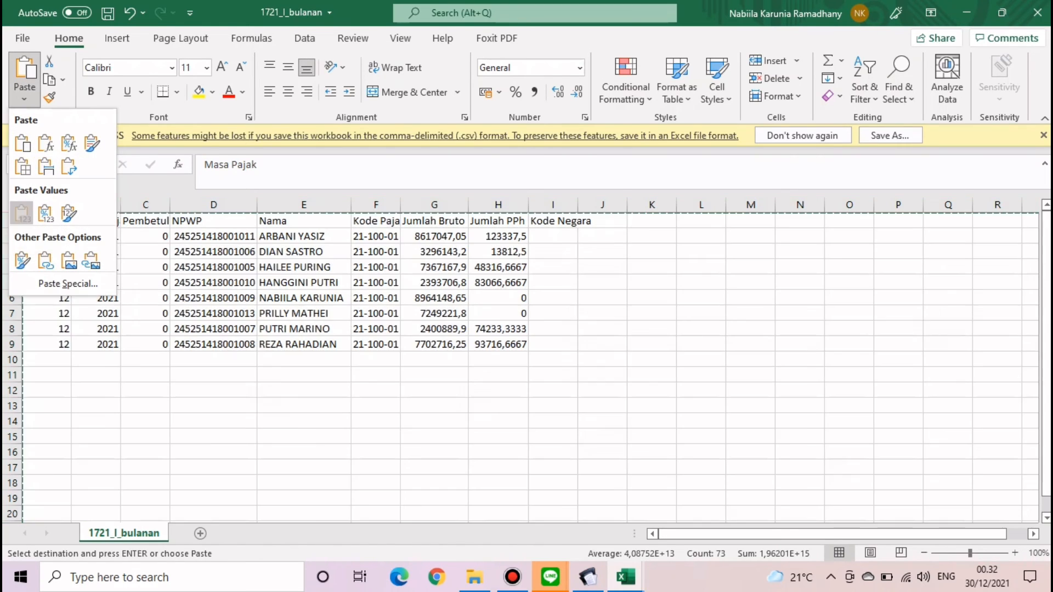
{"action": "left_click", "coordinate": [21, 213]}
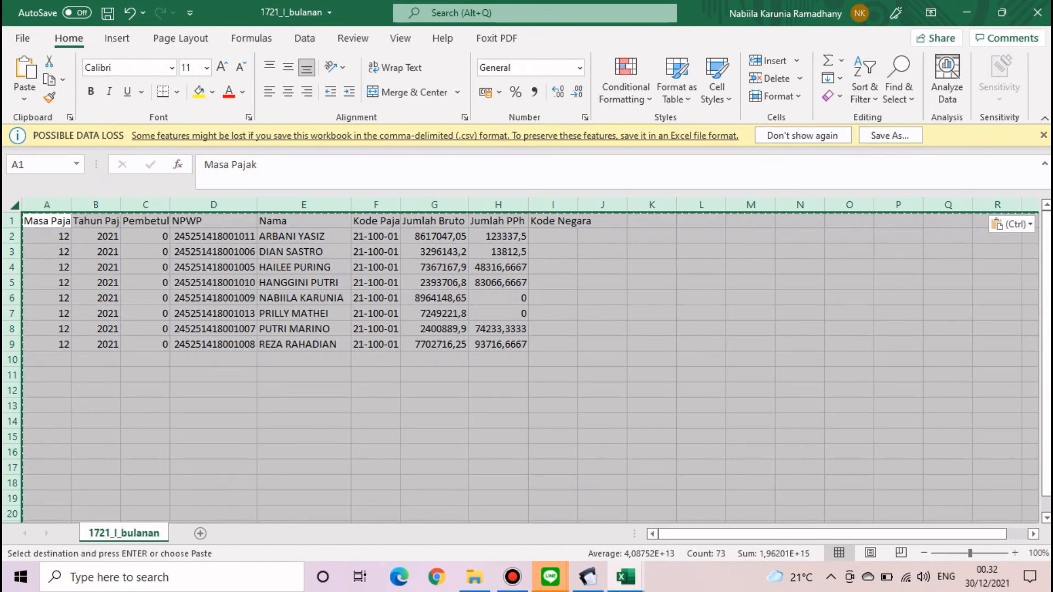
{"action": "left_click", "coordinate": [652, 283]}
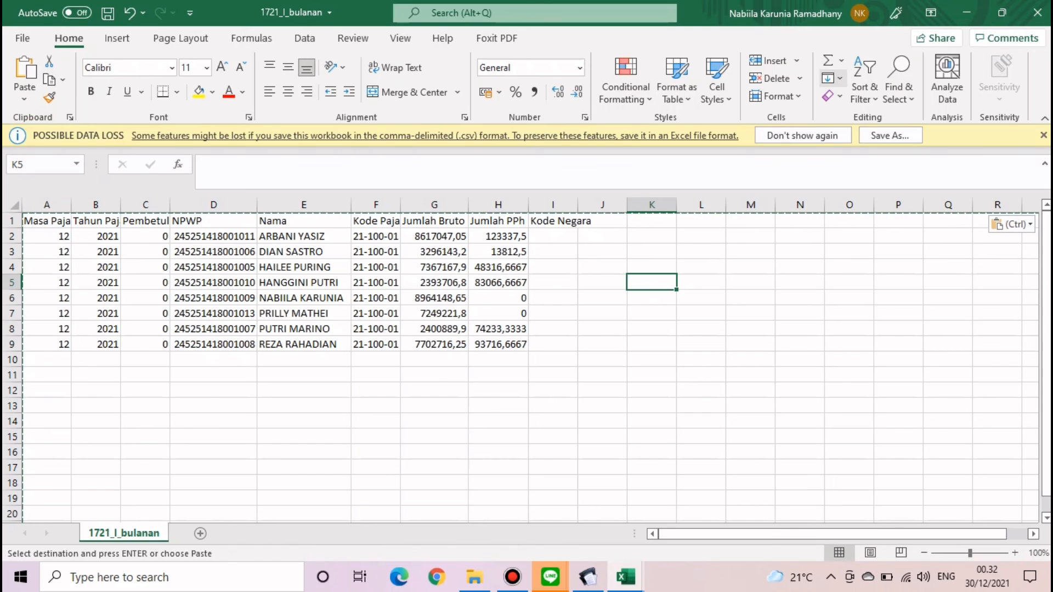
- Save 1721_I_bulanan as CSV (Comma delimited), replacing the existing file, and close it
{"action": "left_click", "coordinate": [107, 12]}
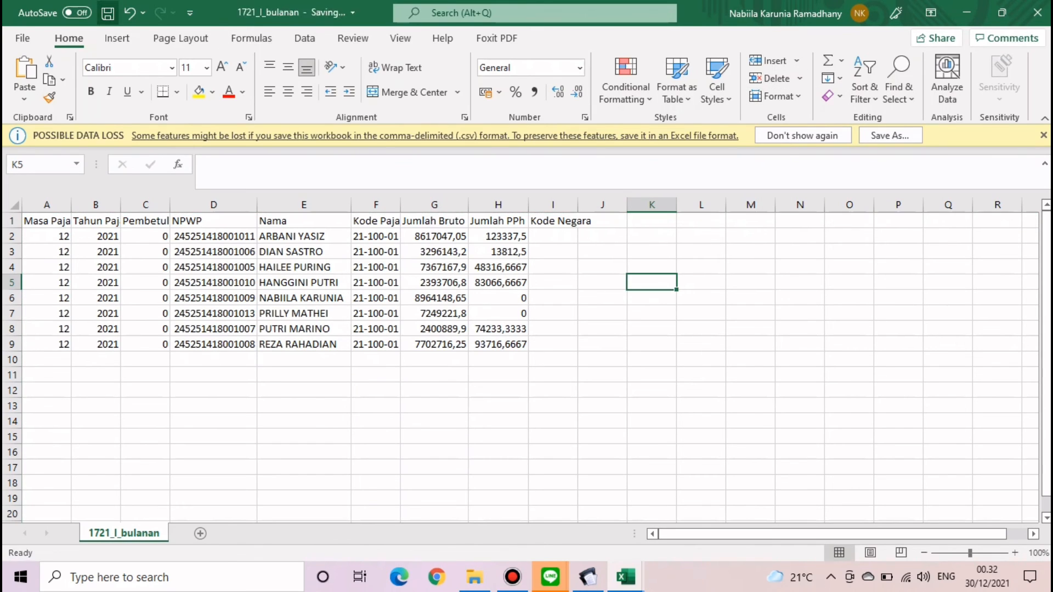
{"action": "left_click", "coordinate": [22, 38]}
{"action": "left_click", "coordinate": [51, 246]}
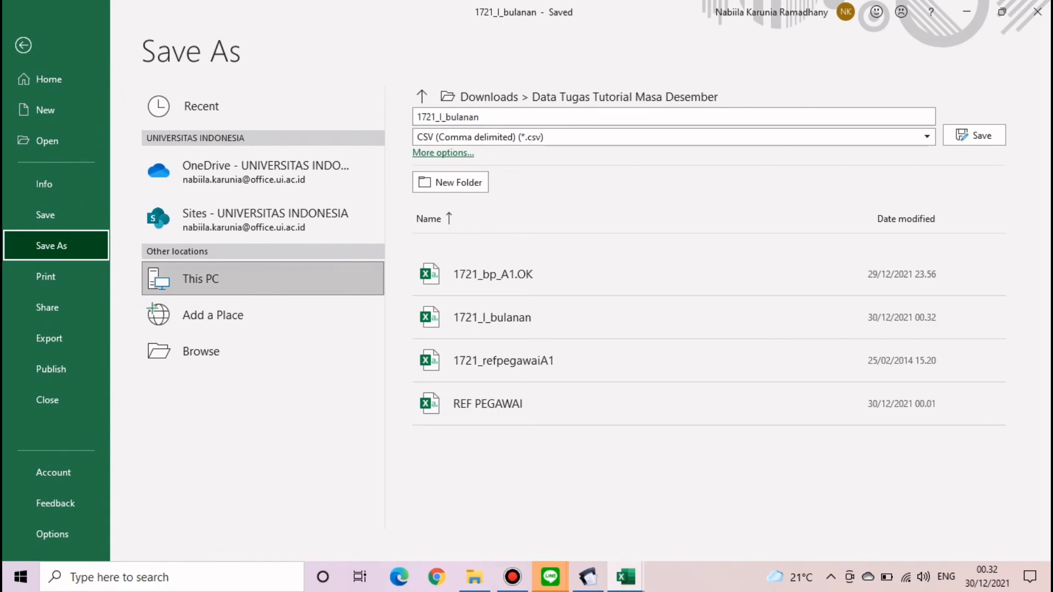
{"action": "left_click", "coordinate": [674, 137]}
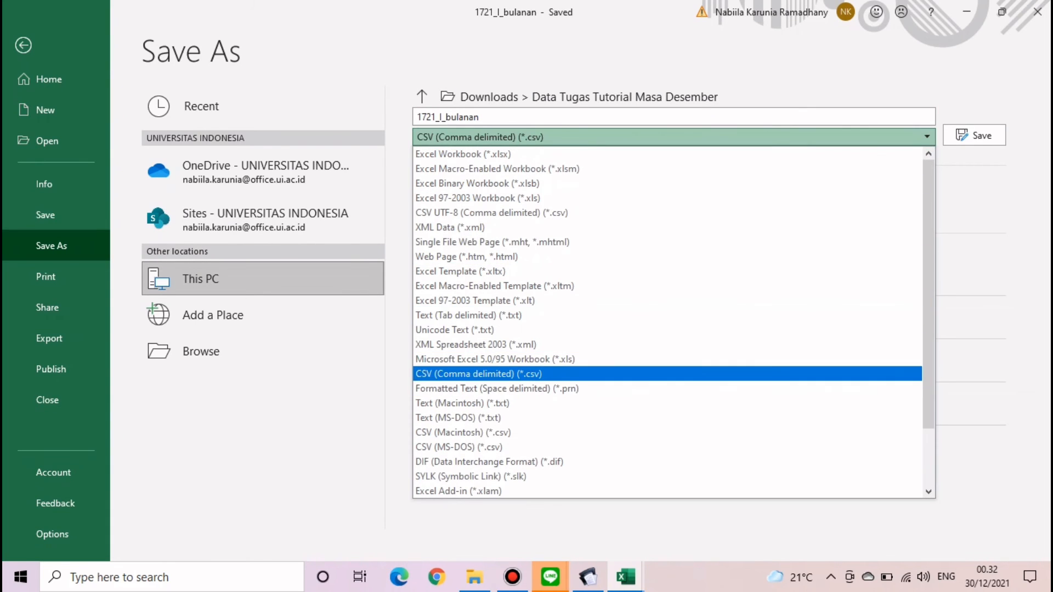
{"action": "left_click", "coordinate": [478, 374]}
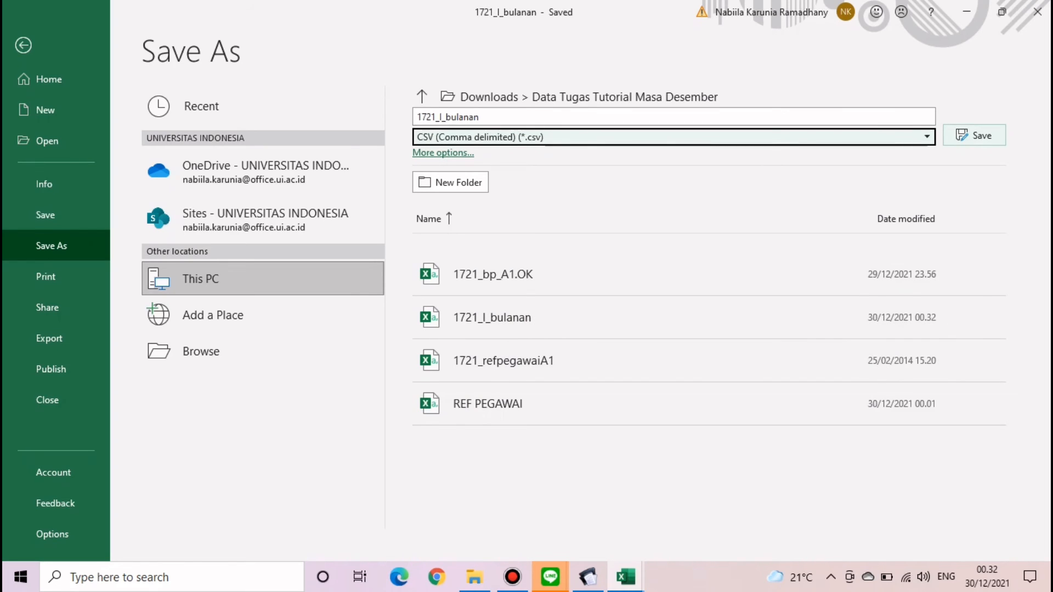
{"action": "left_click", "coordinate": [974, 135]}
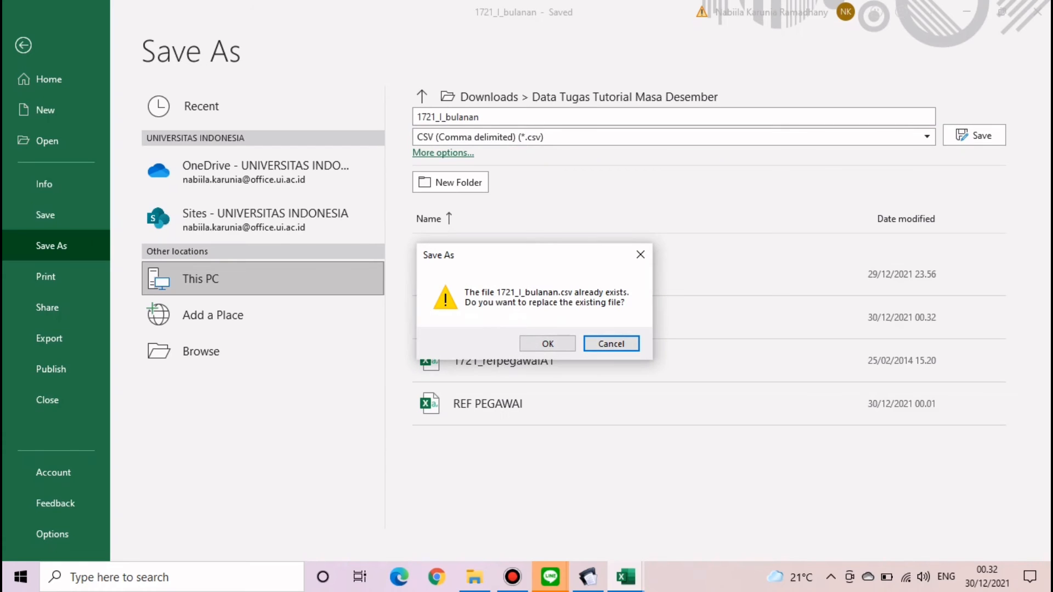
{"action": "left_click", "coordinate": [547, 344]}
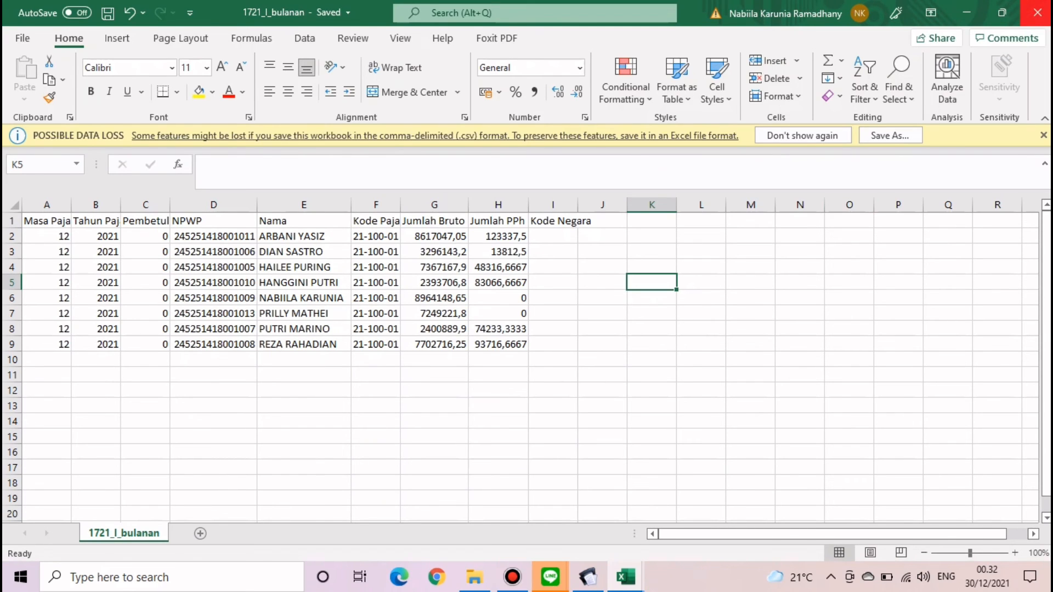
{"action": "left_click", "coordinate": [1036, 12]}
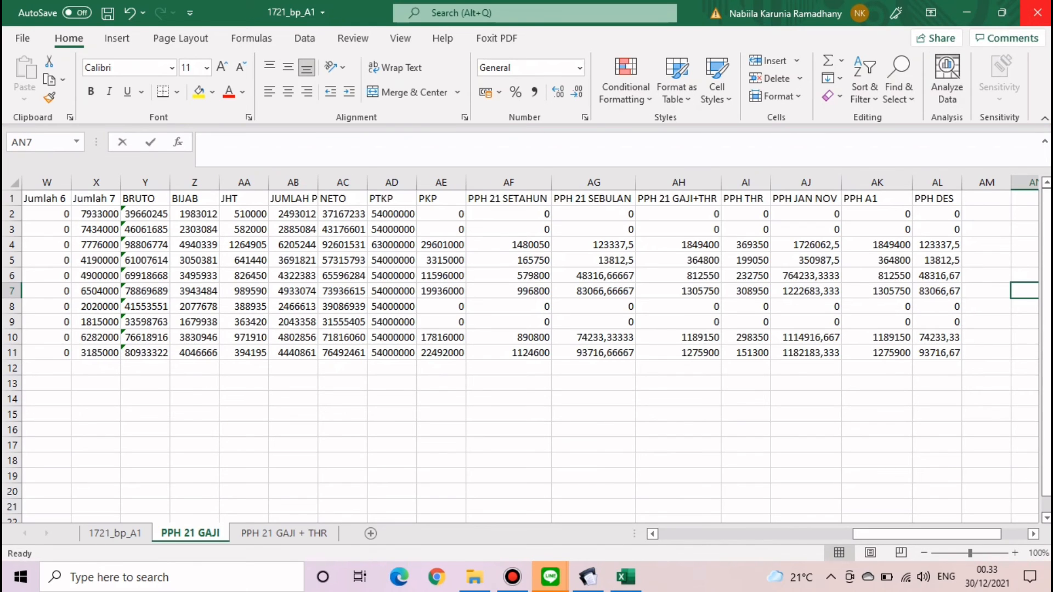
- Save and close 1721_bp_A1, then import 1721_I_bulanan.csv as monthly withholding data in eSPT
{"action": "left_click", "coordinate": [1037, 12]}
{"action": "left_click", "coordinate": [465, 318]}
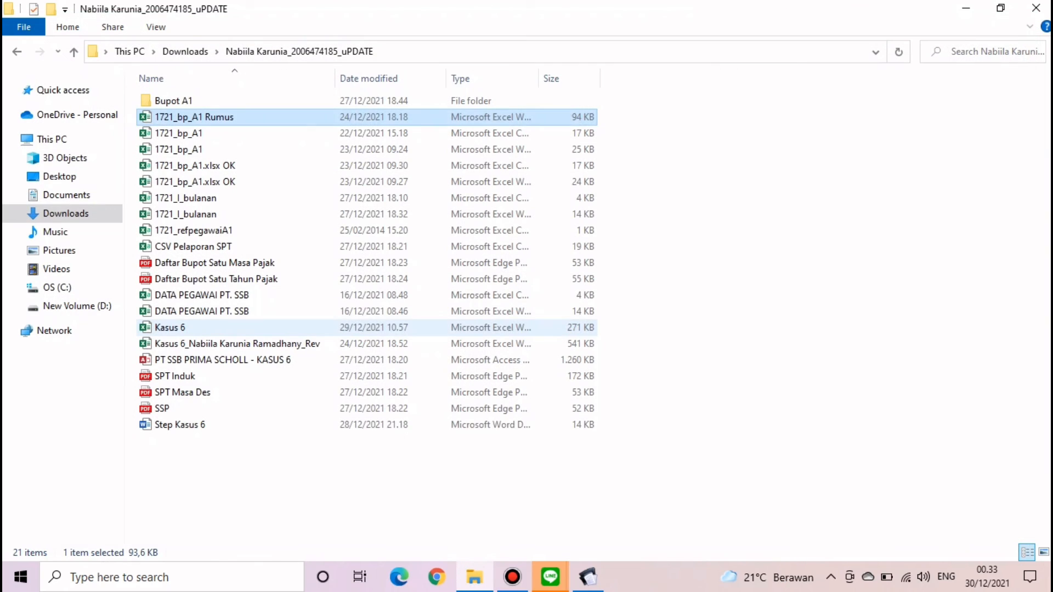
{"action": "left_click", "coordinate": [588, 577]}
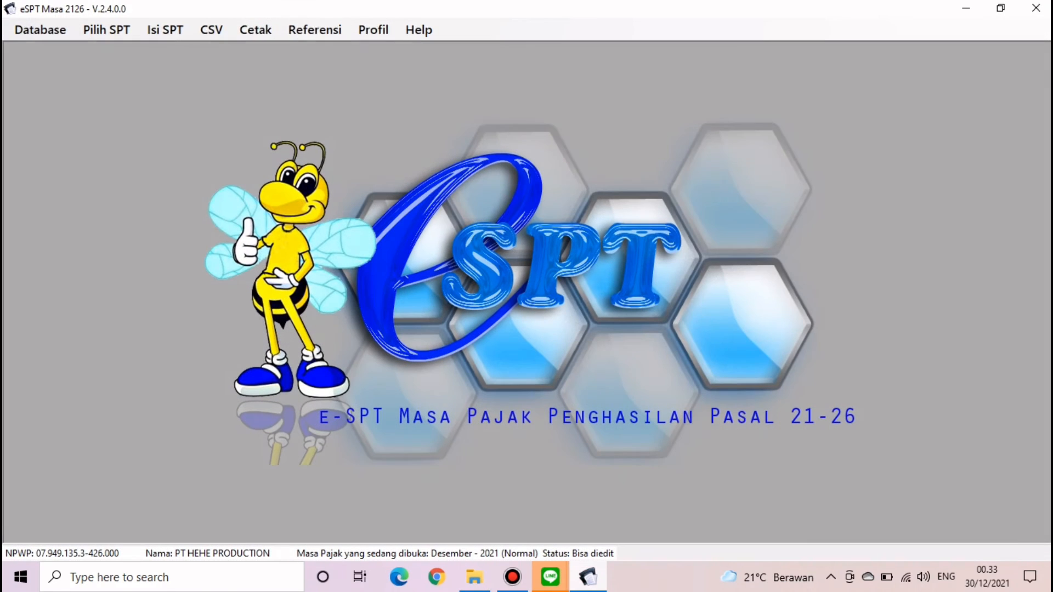
{"action": "left_click", "coordinate": [211, 29]}
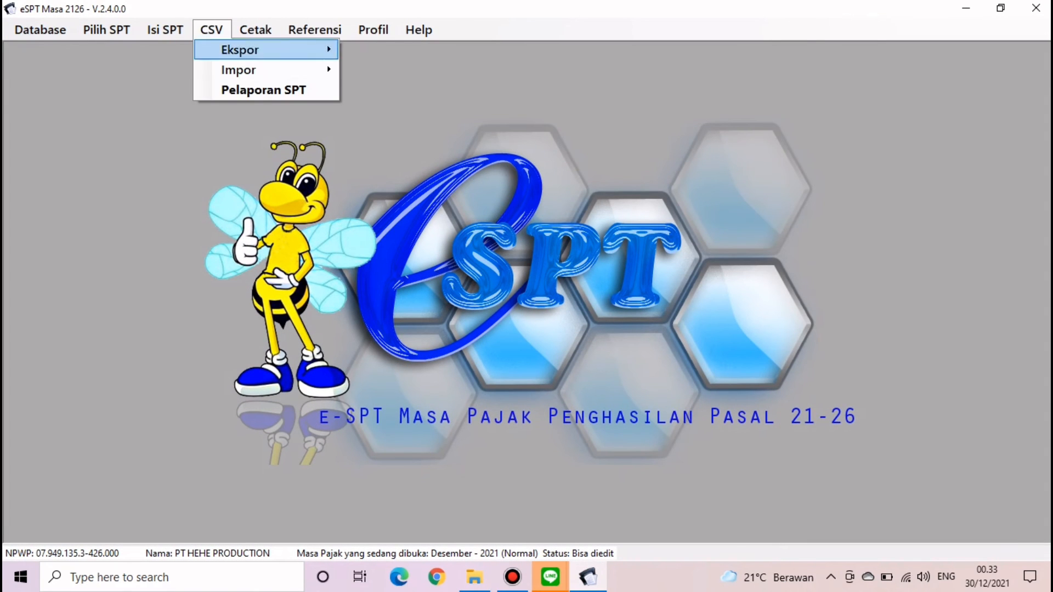
{"action": "mouse_move", "coordinate": [238, 70]}
{"action": "mouse_move", "coordinate": [403, 92]}
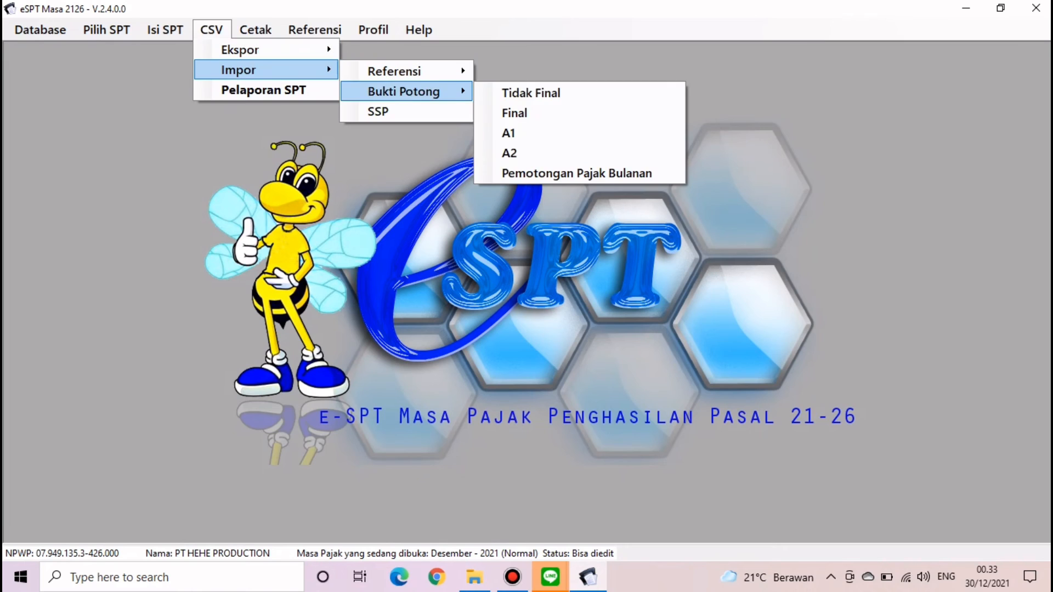
{"action": "mouse_move", "coordinate": [211, 30]}
{"action": "left_click", "coordinate": [576, 173]}
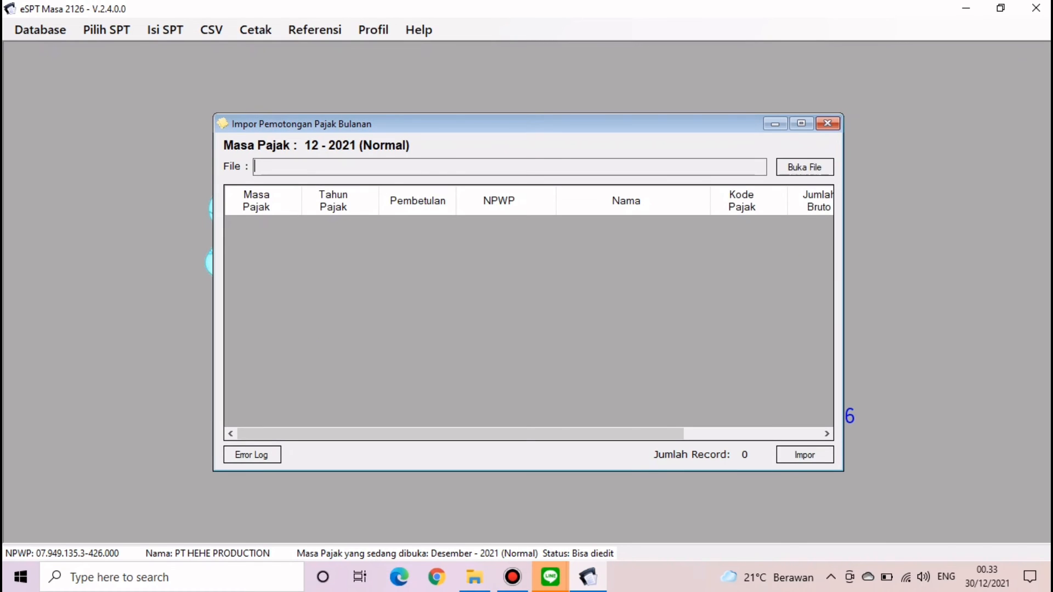
{"action": "left_click", "coordinate": [805, 167]}
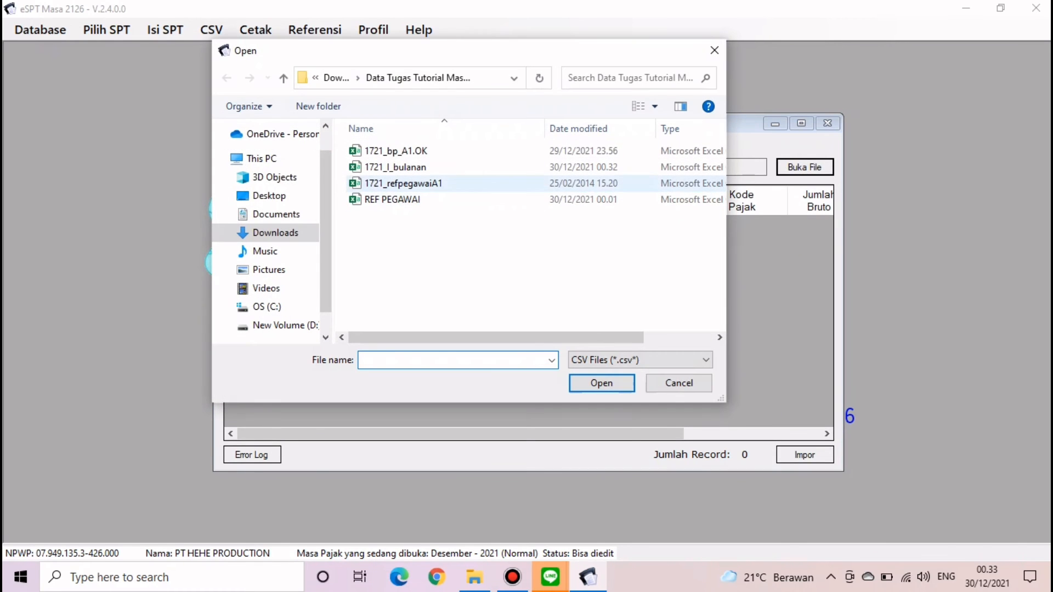
{"action": "double_click", "coordinate": [510, 167]}
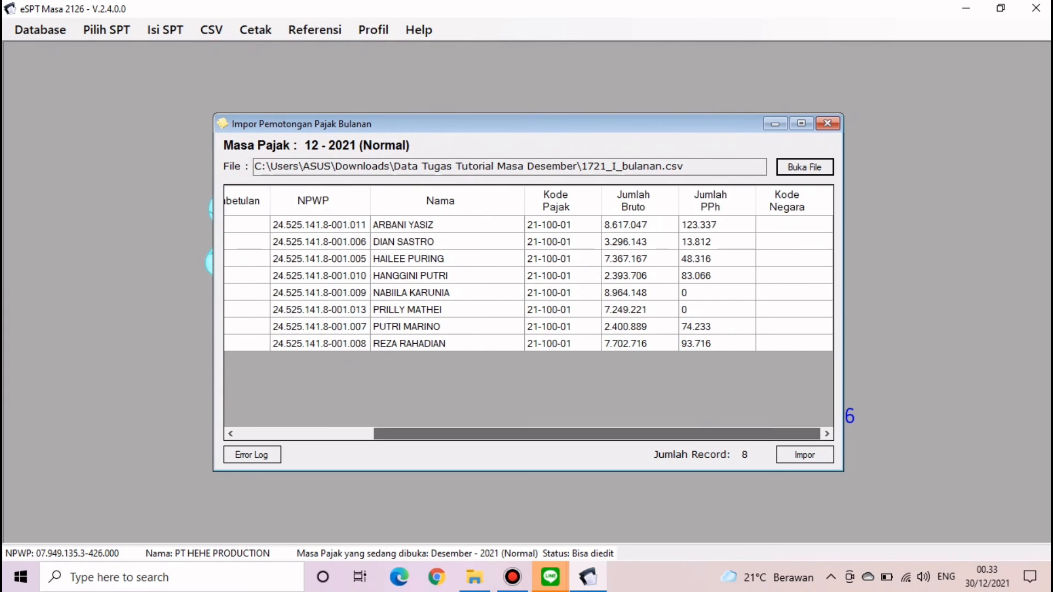
{"action": "left_click", "coordinate": [804, 454]}
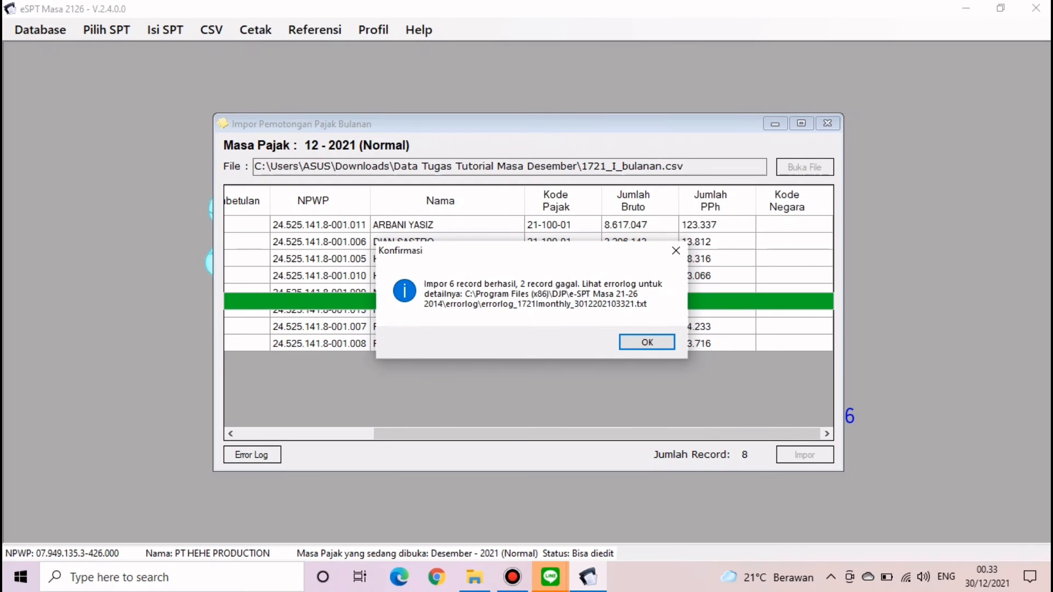
{"action": "key", "text": "Return"}
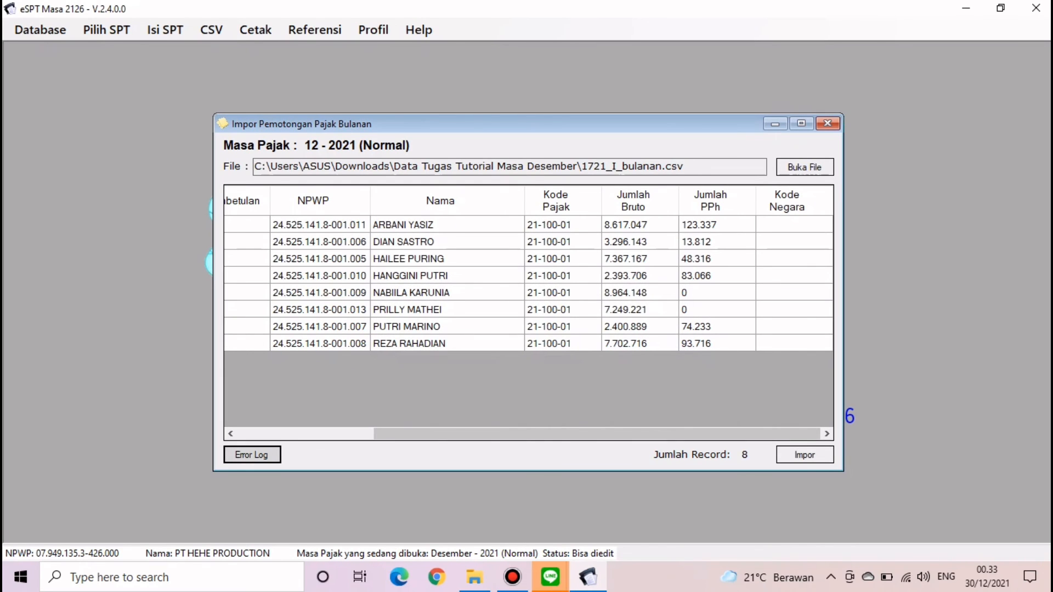
- Read the newest monthly error log explaining the failed records, then close the import window
{"action": "left_click", "coordinate": [252, 455]}
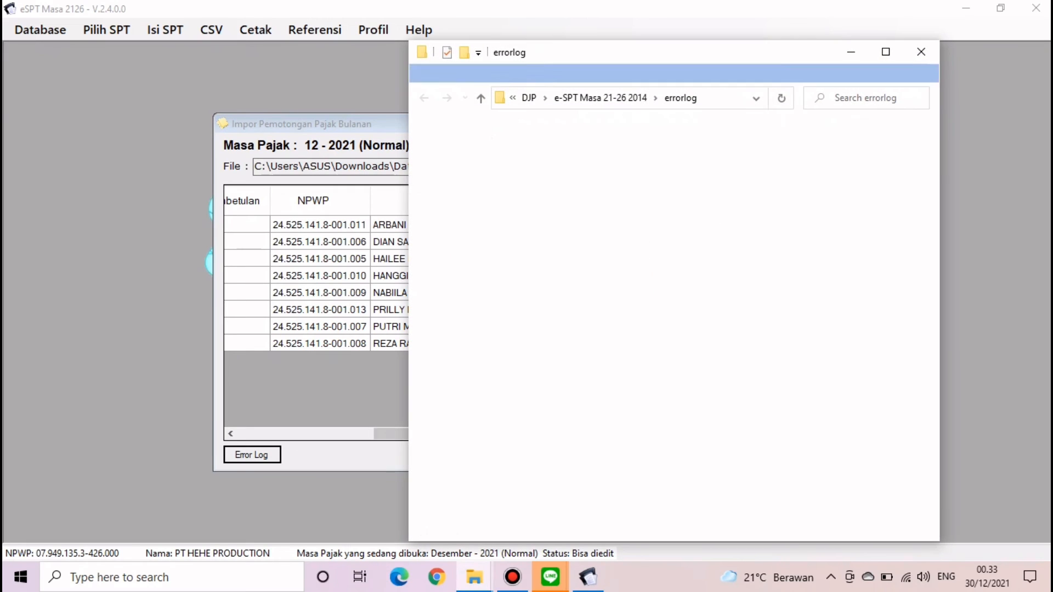
{"action": "left_click", "coordinate": [639, 147]}
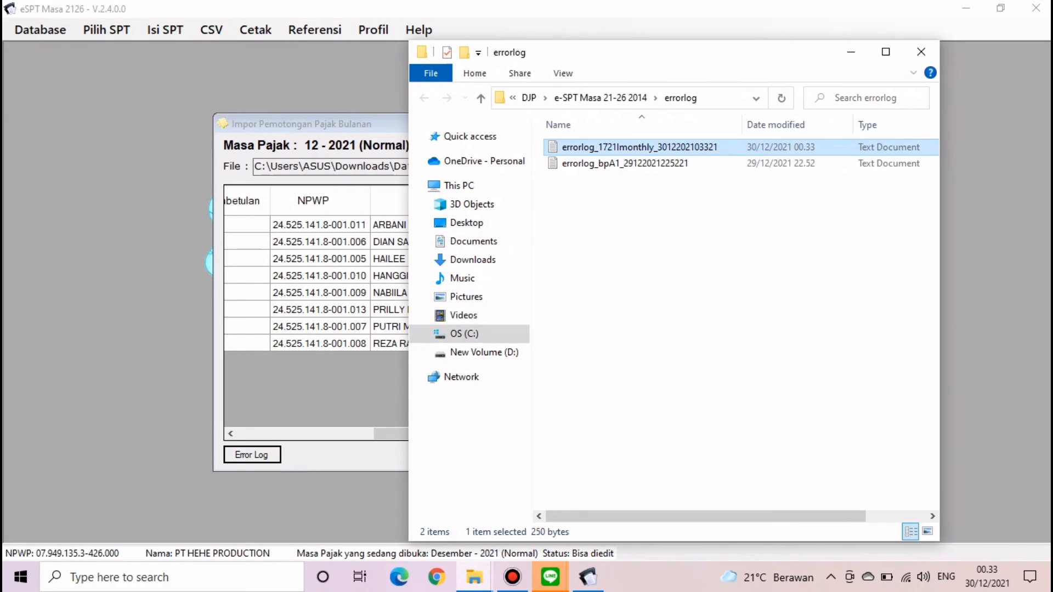
{"action": "double_click", "coordinate": [640, 147]}
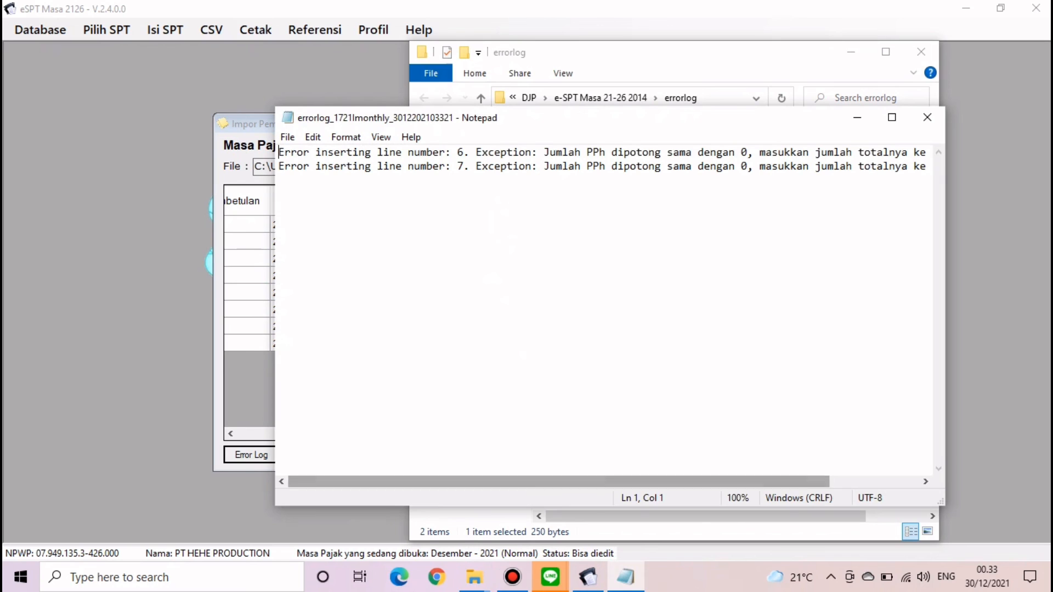
{"action": "left_click_drag", "start_coordinate": [604, 506], "coordinate": [693, 468]}
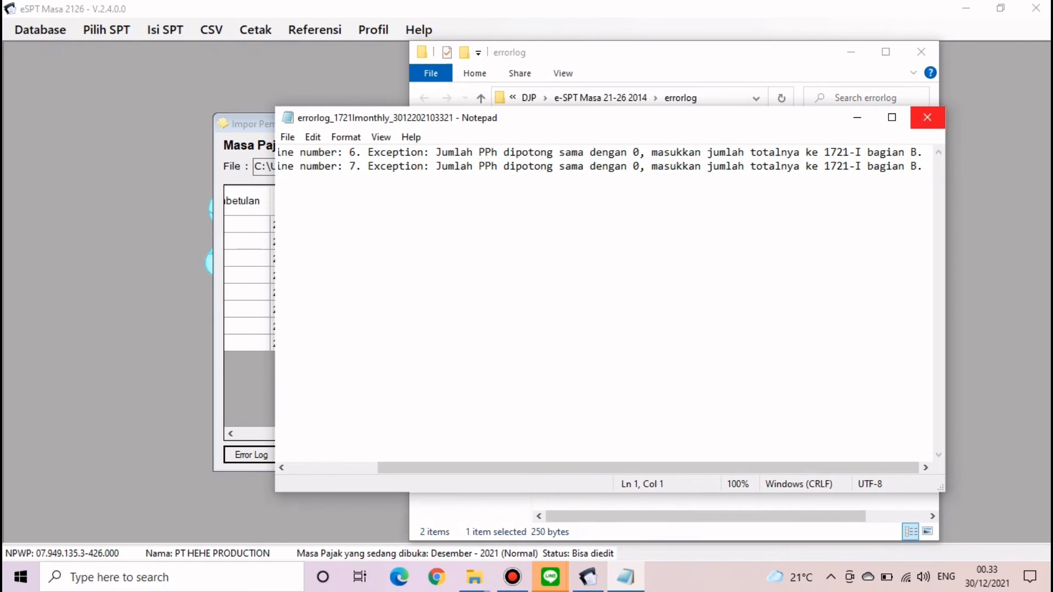
{"action": "left_click", "coordinate": [927, 117]}
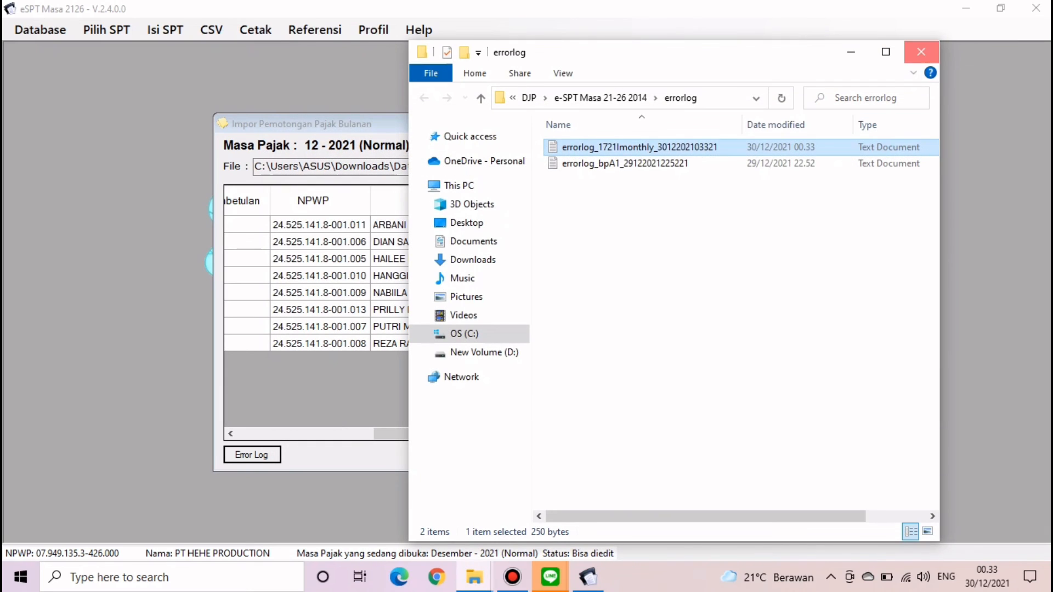
{"action": "left_click", "coordinate": [921, 52]}
{"action": "left_click", "coordinate": [827, 123]}
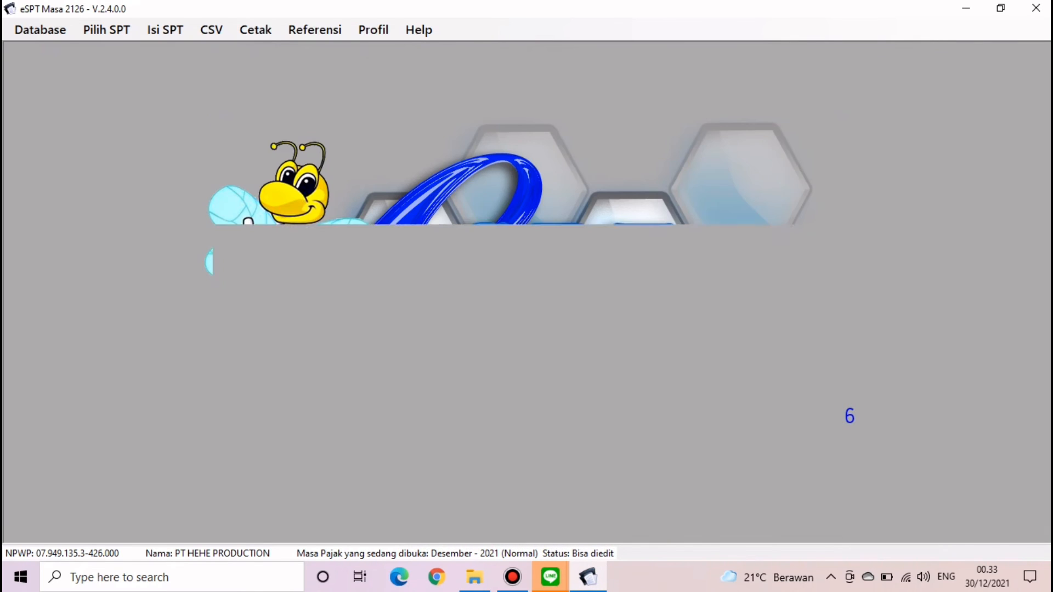
- Open Daftar Pemotongan Pajak (1721-I) for one tax period
{"action": "left_click", "coordinate": [164, 29]}
{"action": "mouse_move", "coordinate": [259, 71]}
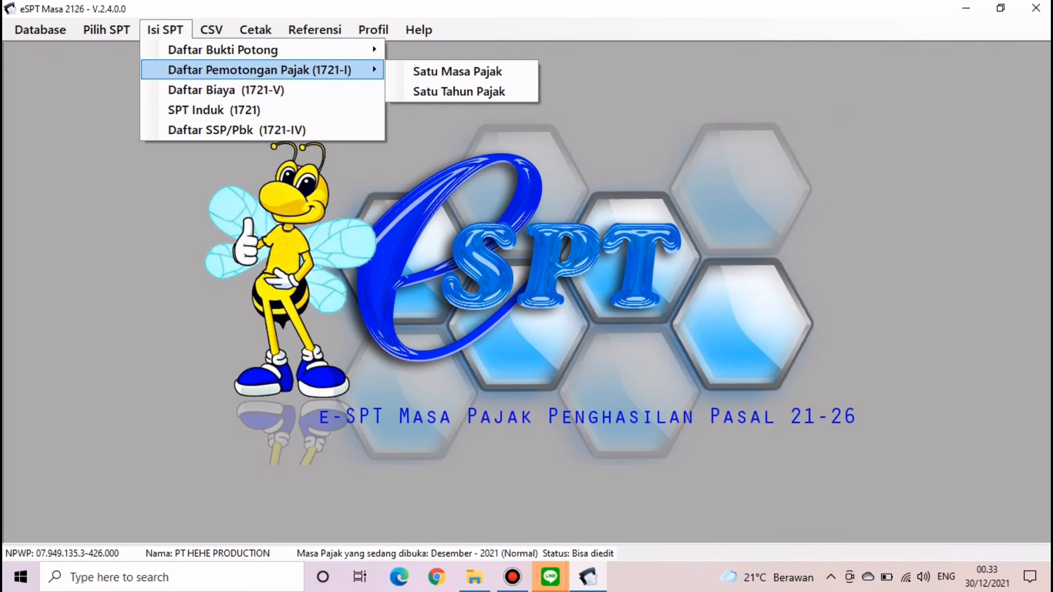
{"action": "left_click", "coordinate": [458, 71]}
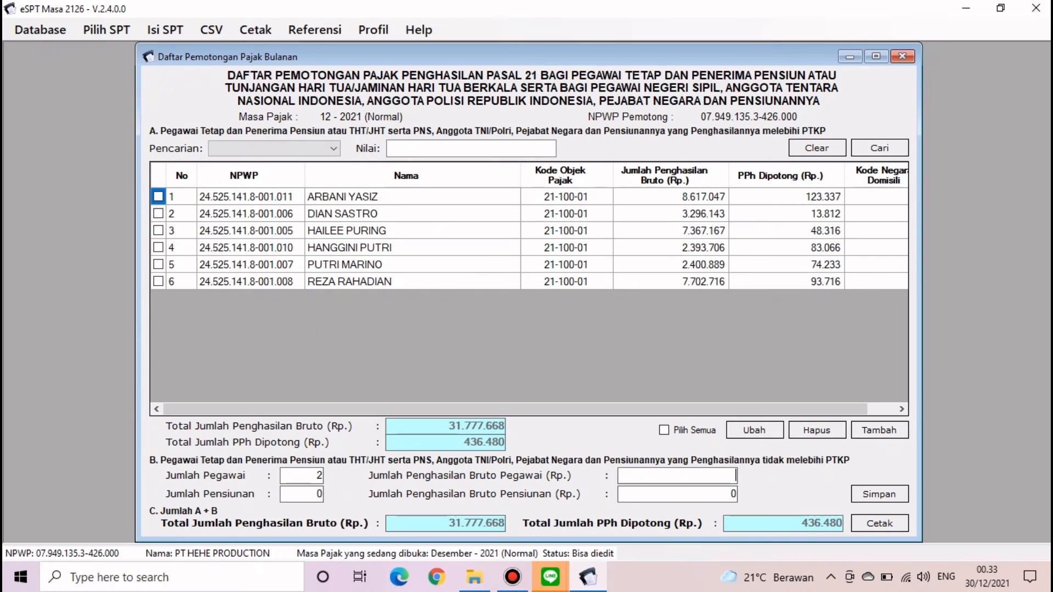
- Locate 1721_I_bulanan in the Data Tugas Tutorial Masa Desember folder
{"action": "left_click", "coordinate": [474, 577]}
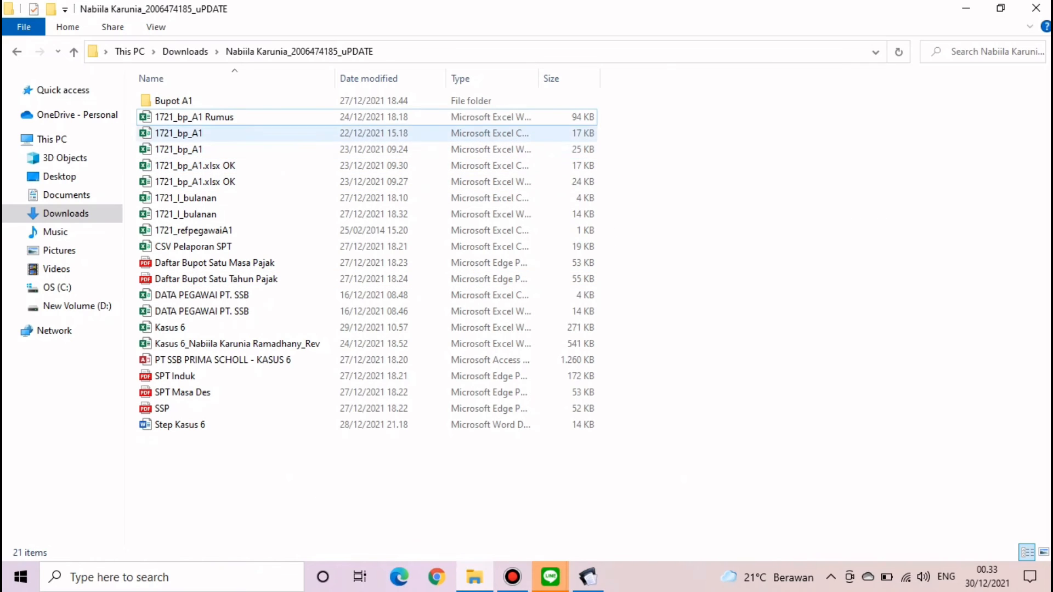
{"action": "key", "text": "alt+Left"}
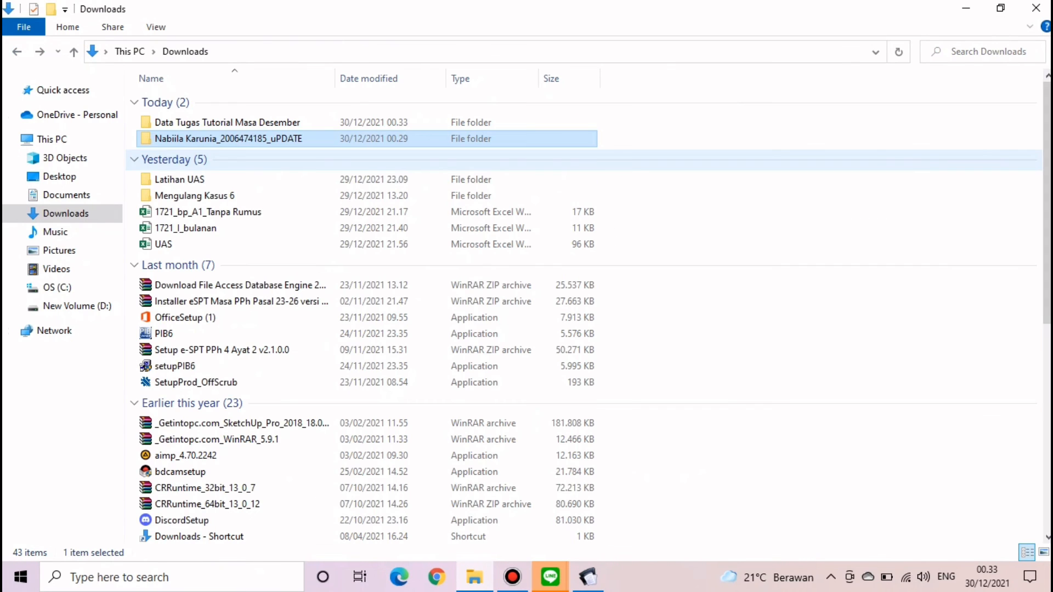
{"action": "double_click", "coordinate": [228, 122]}
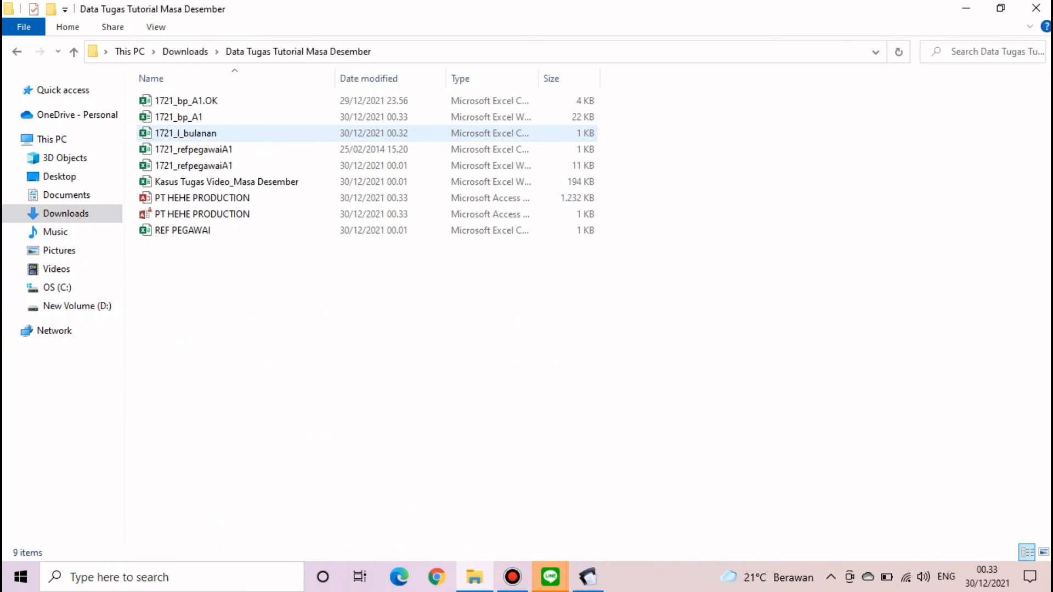
{"action": "left_click", "coordinate": [219, 133]}
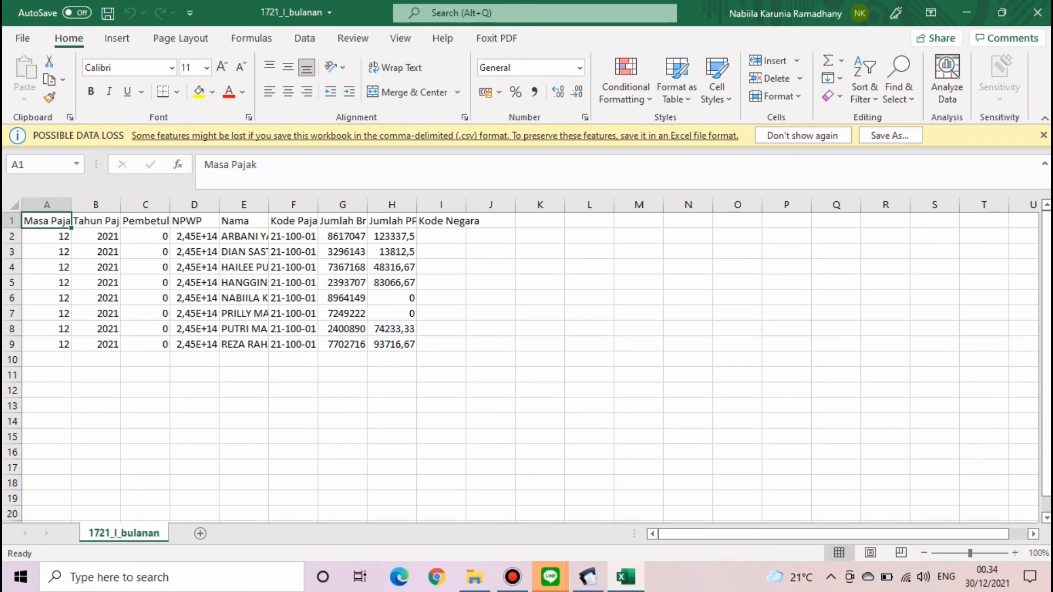
- Enter =G6+G7 in G12 to total the two zero-tax rows' gross income
{"action": "left_click", "coordinate": [342, 390]}
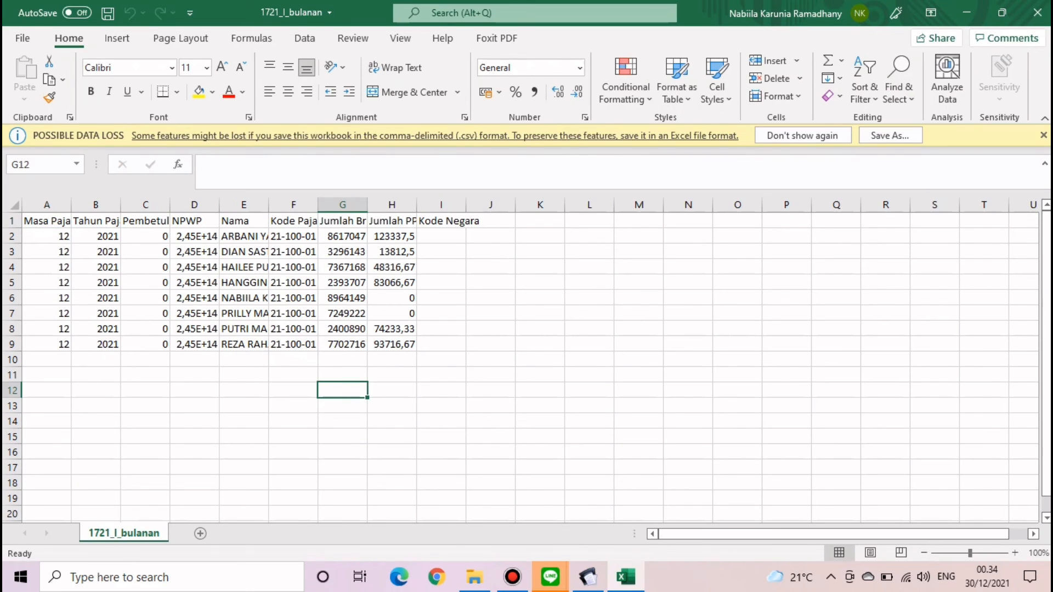
{"action": "type", "text": "="}
{"action": "left_click", "coordinate": [342, 298]}
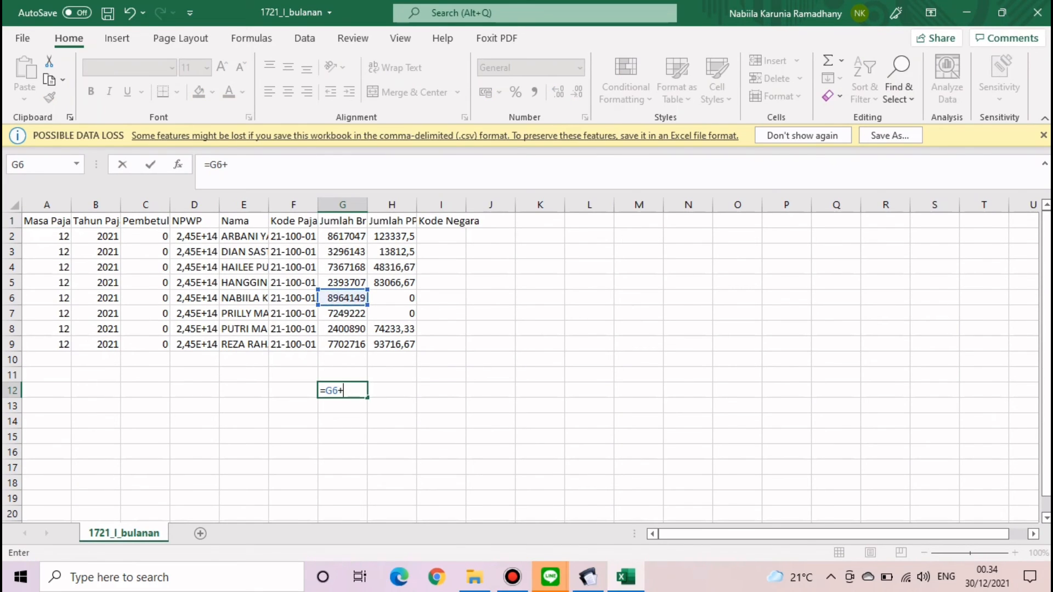
{"action": "type", "text": "+"}
{"action": "left_click", "coordinate": [342, 314]}
{"action": "key", "text": "Return"}
- Copy G12 and paste it as the fixed value 16213370,45, then return to eSPT
{"action": "left_click", "coordinate": [343, 390]}
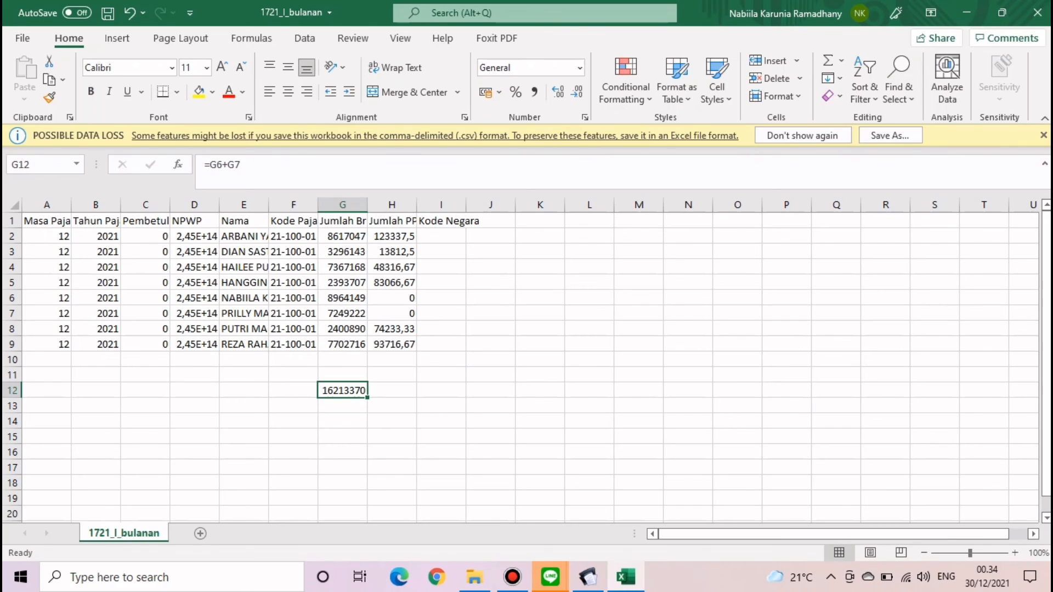
{"action": "key", "text": "ctrl+c"}
{"action": "left_click", "coordinate": [24, 98]}
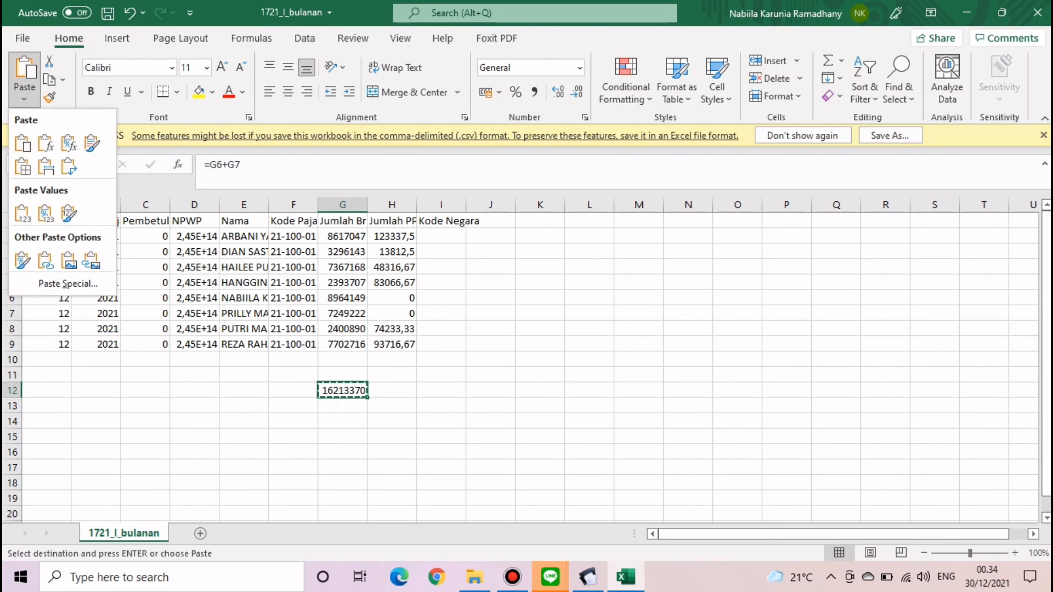
{"action": "left_click", "coordinate": [21, 213]}
{"action": "left_click", "coordinate": [296, 375]}
{"action": "left_click", "coordinate": [342, 390]}
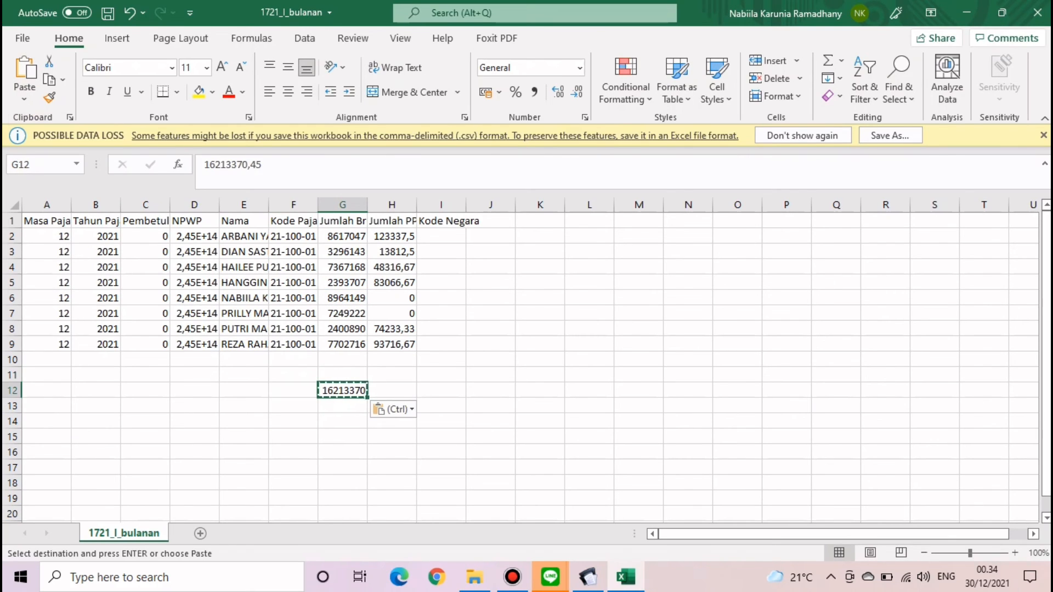
{"action": "left_click", "coordinate": [588, 576]}
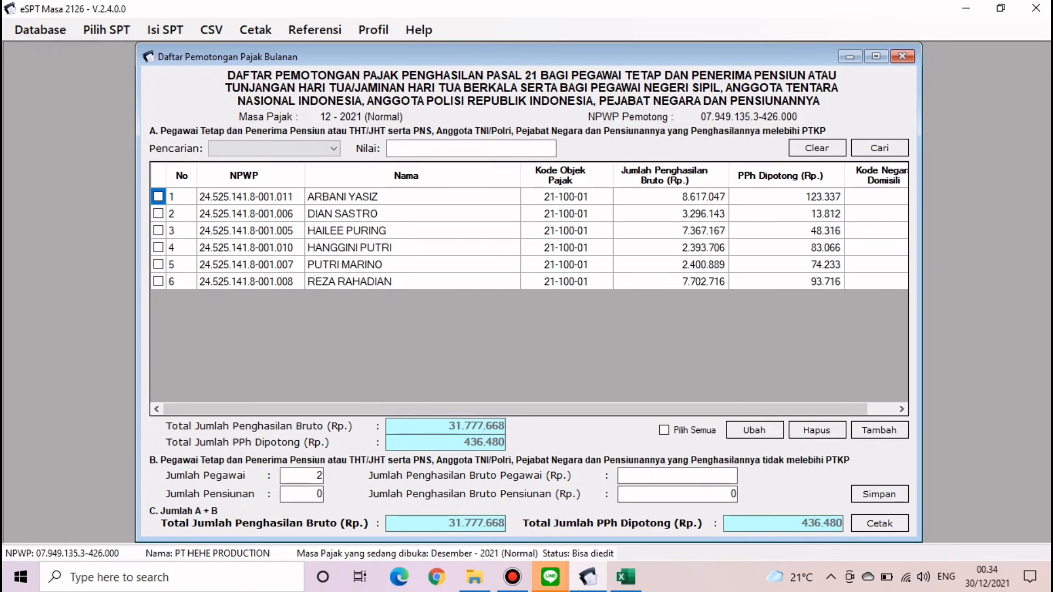
- Save part B with 2 employees grossing 1.621.337.045 and close the withholding list
{"action": "left_click", "coordinate": [732, 494]}
{"action": "key", "text": "BackSpace"}
{"action": "key", "text": "ctrl+v"}
{"action": "left_click", "coordinate": [879, 494]}
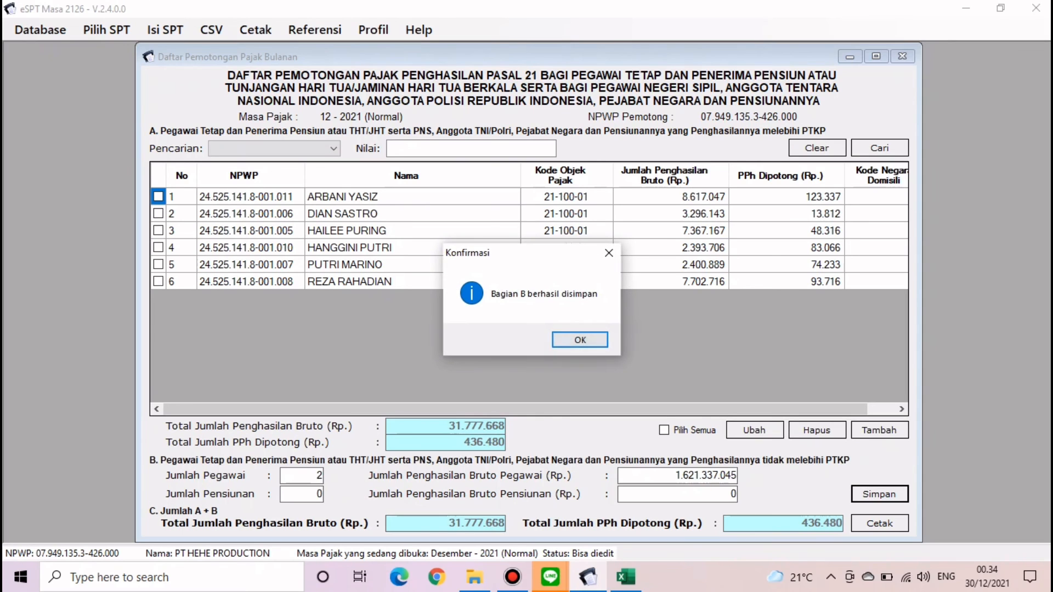
{"action": "key", "text": "Return"}
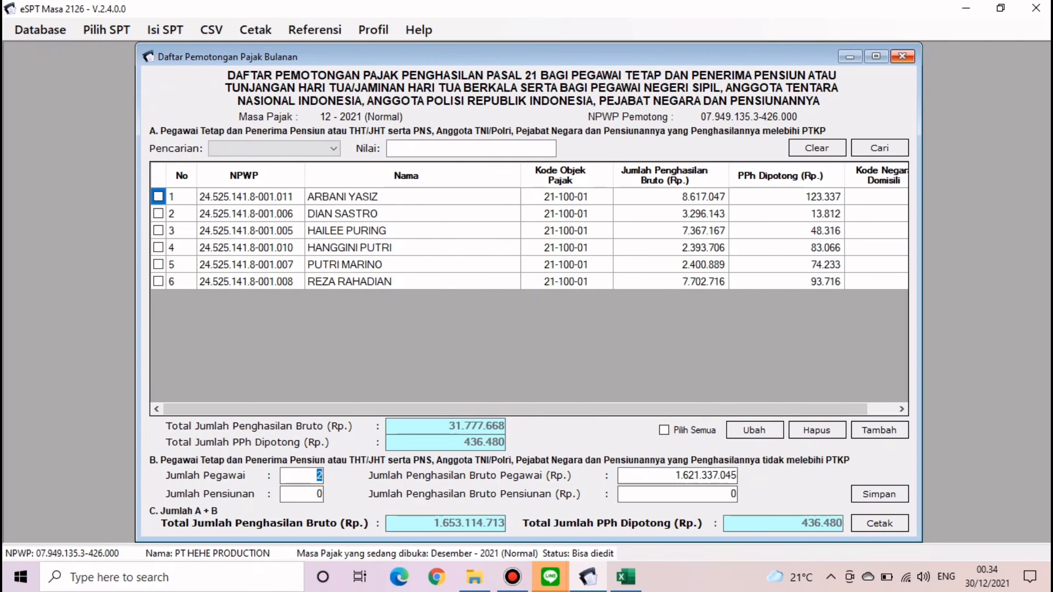
{"action": "left_click", "coordinate": [902, 56]}
- Close the 1721_I_bulanan workbook without saving its changes
{"action": "left_click", "coordinate": [625, 577]}
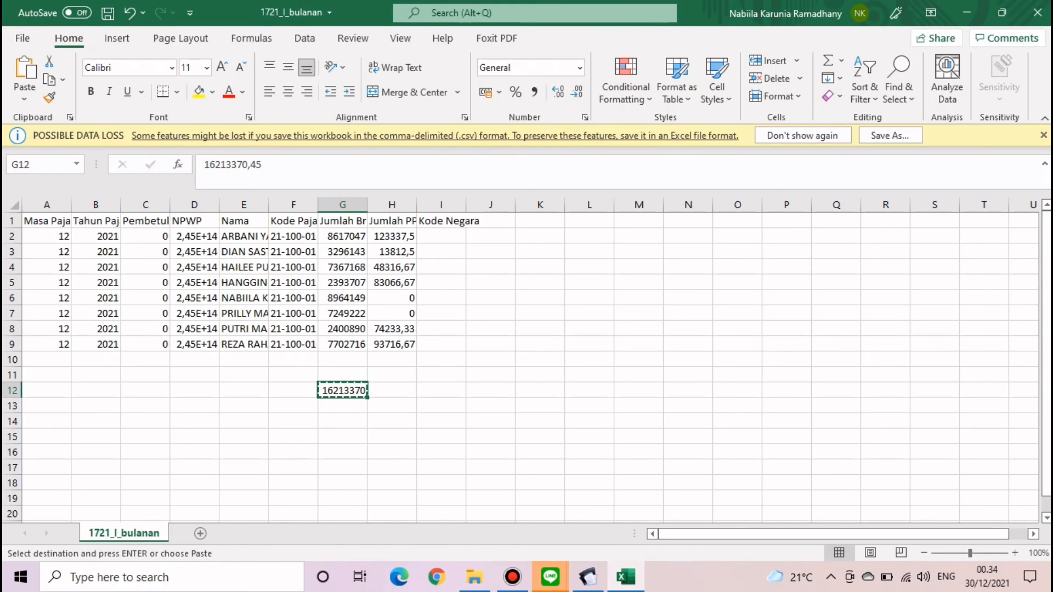
{"action": "left_click", "coordinate": [1037, 13]}
{"action": "left_click", "coordinate": [528, 305]}
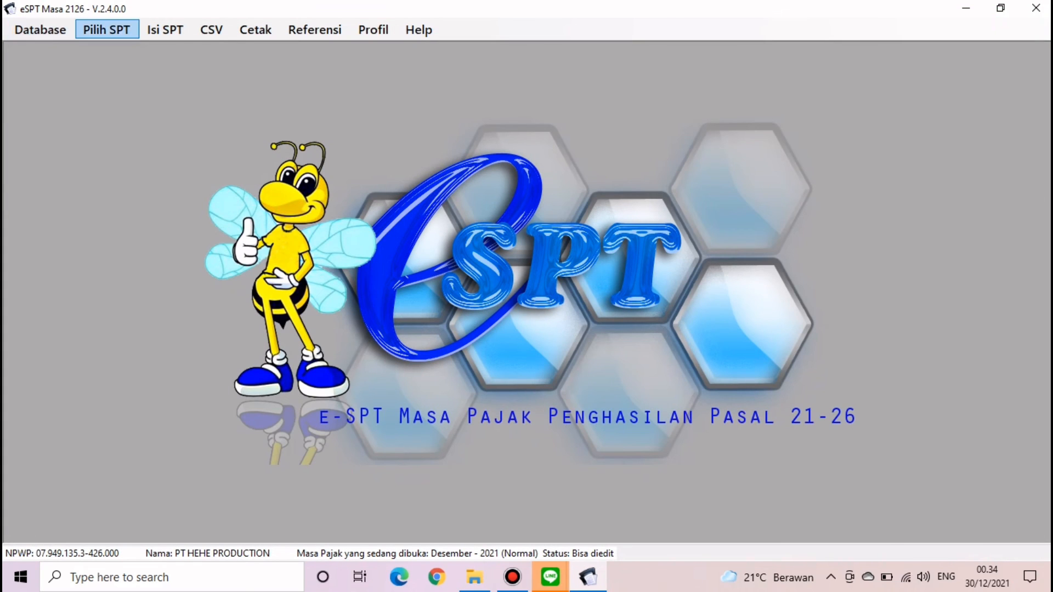
- Open the SPT Induk (1721) form and review sections B.2, C and D before reaching tab E
{"action": "left_click", "coordinate": [165, 30]}
{"action": "mouse_move", "coordinate": [230, 50]}
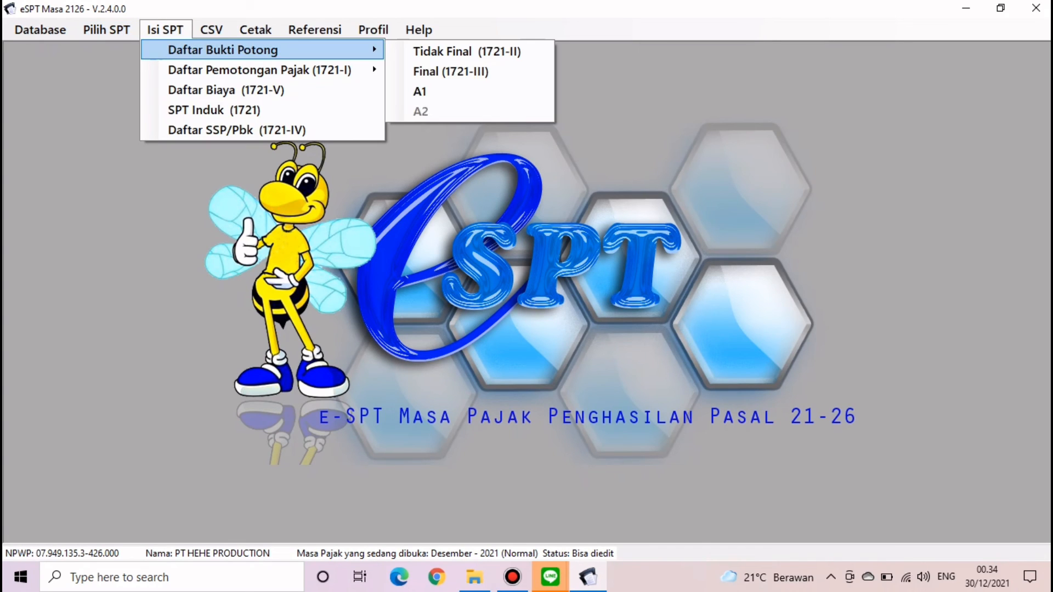
{"action": "left_click", "coordinate": [214, 110]}
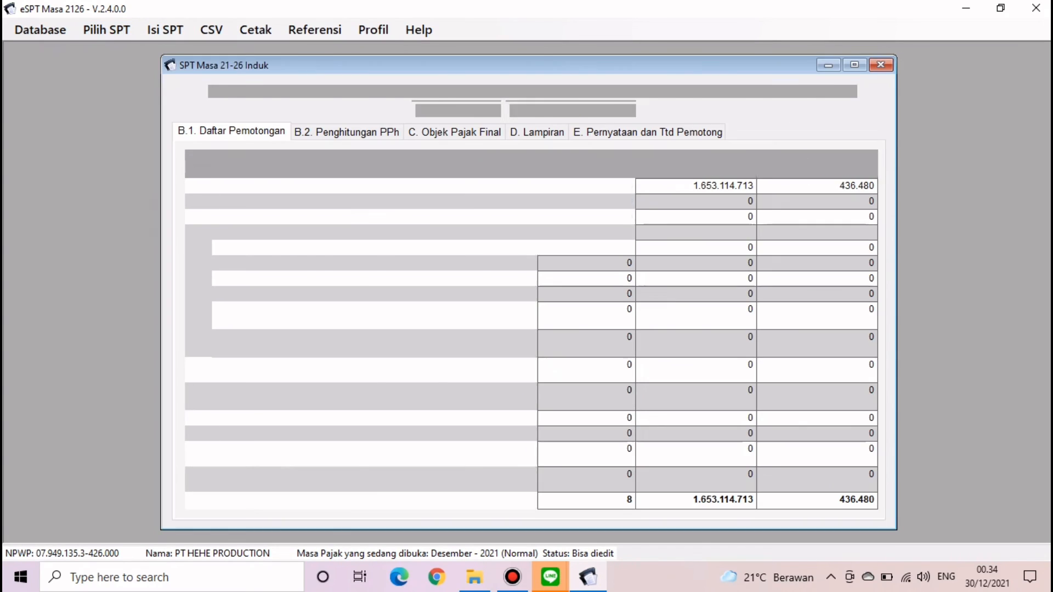
{"action": "left_click", "coordinate": [347, 132]}
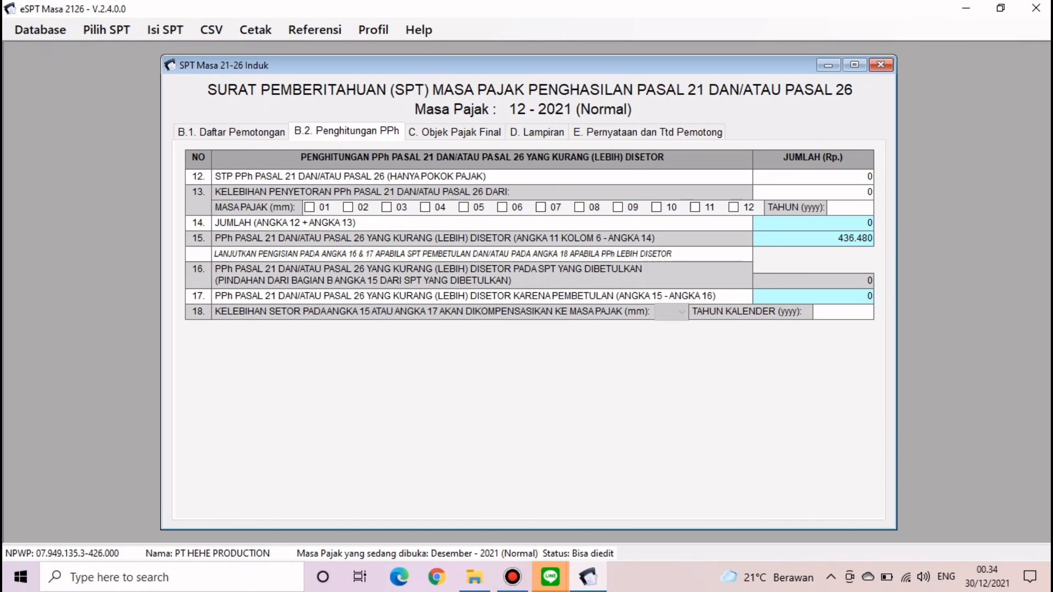
{"action": "left_click", "coordinate": [454, 132]}
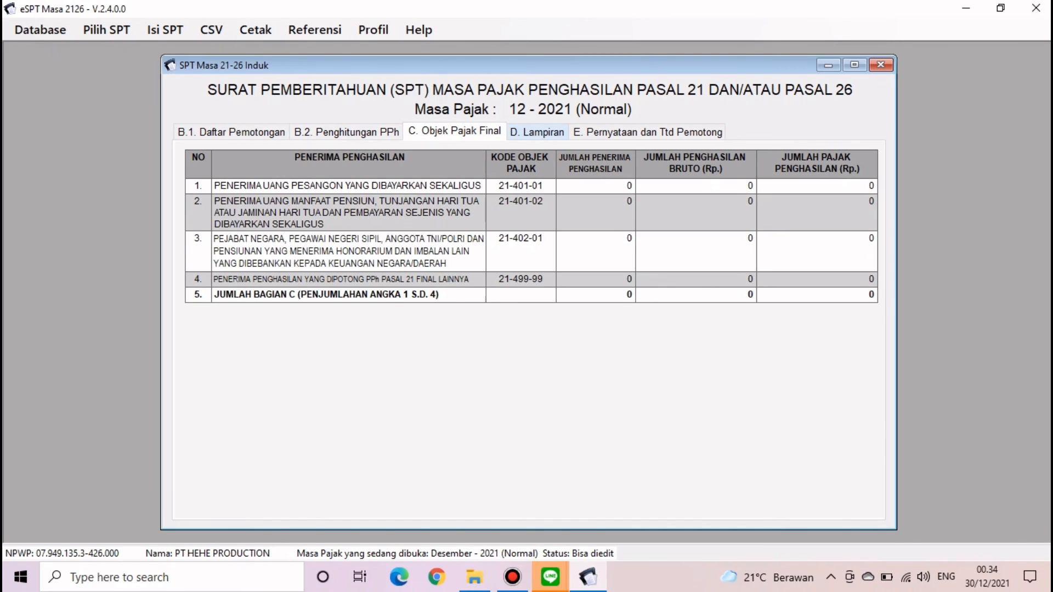
{"action": "left_click", "coordinate": [537, 132]}
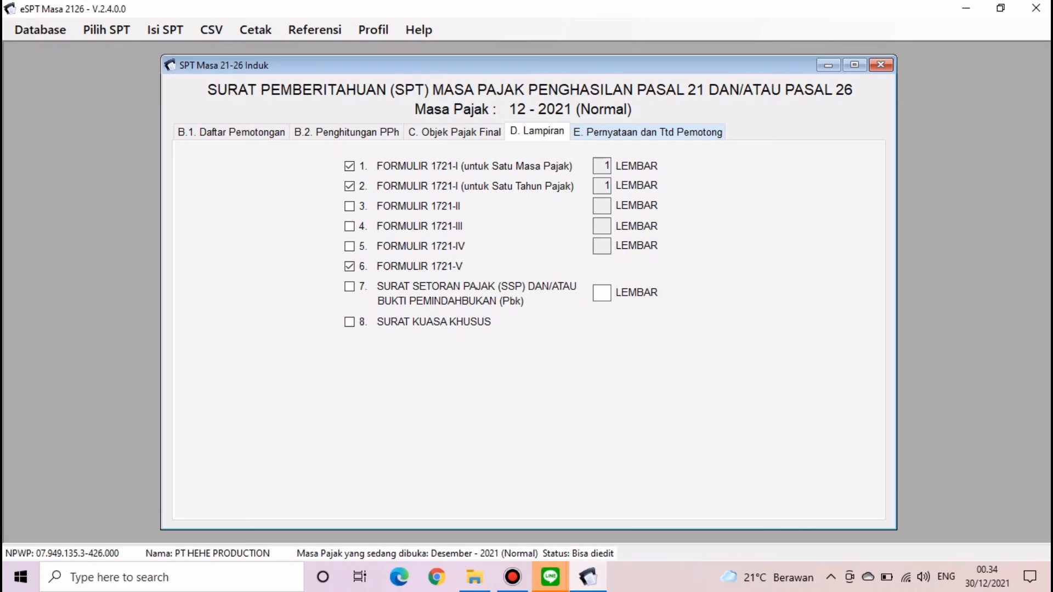
{"action": "left_click", "coordinate": [647, 132]}
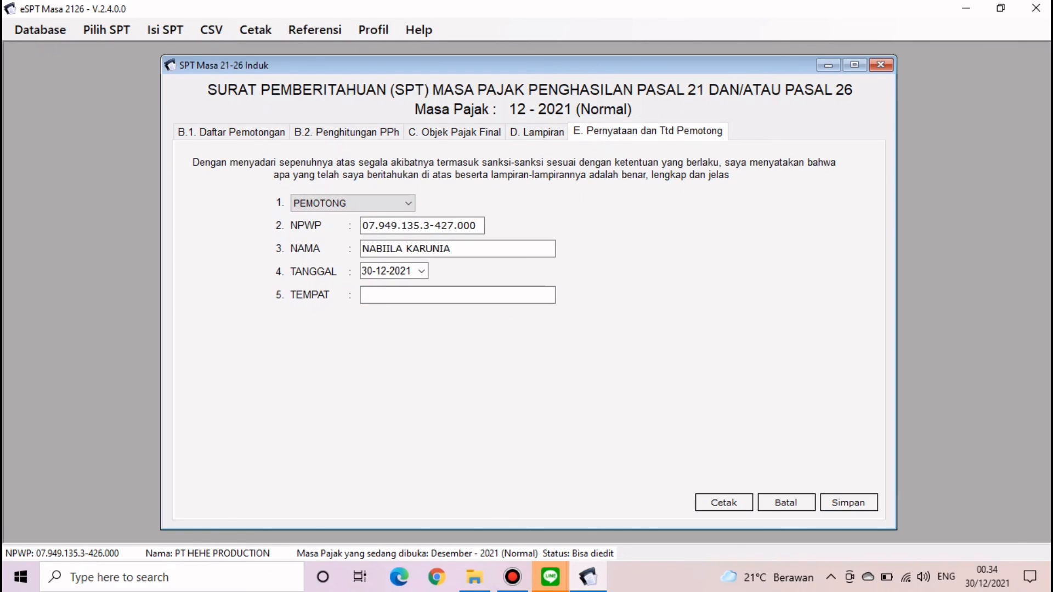
- Enter DEPOK as the signing place, save the SPT Induk and close the form
{"action": "type", "text": "DEPOK"}
{"action": "key", "text": "Tab"}
{"action": "key", "text": "Tab"}
{"action": "key", "text": "Tab"}
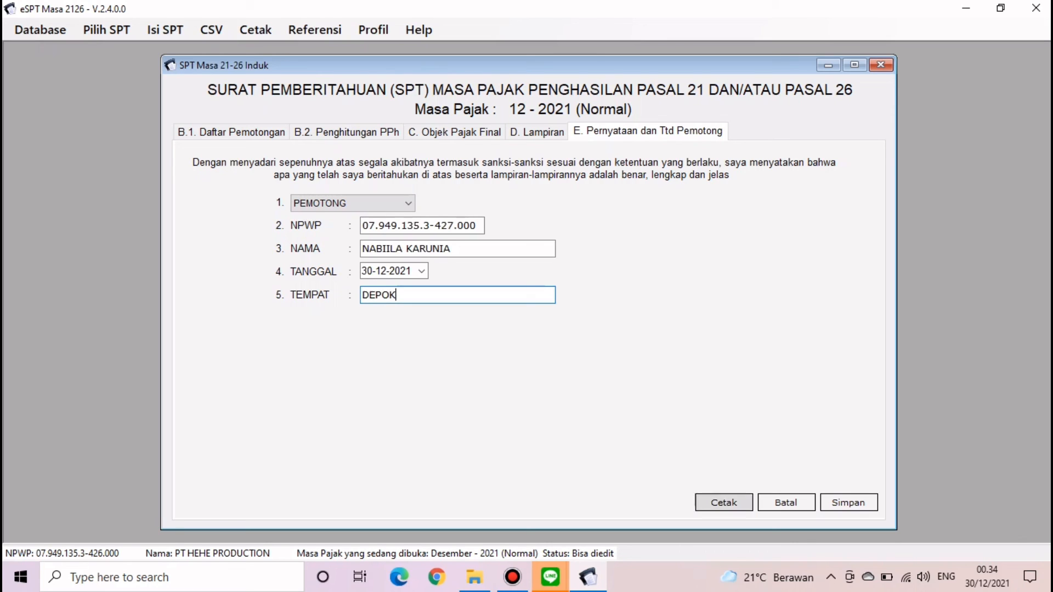
{"action": "key", "text": "Return"}
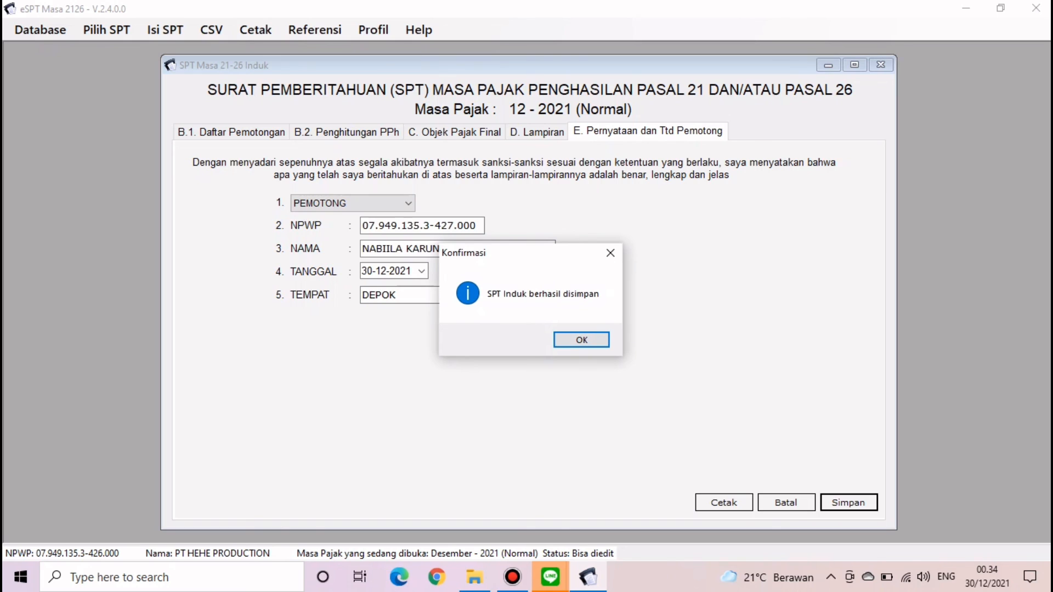
{"action": "key", "text": "Return"}
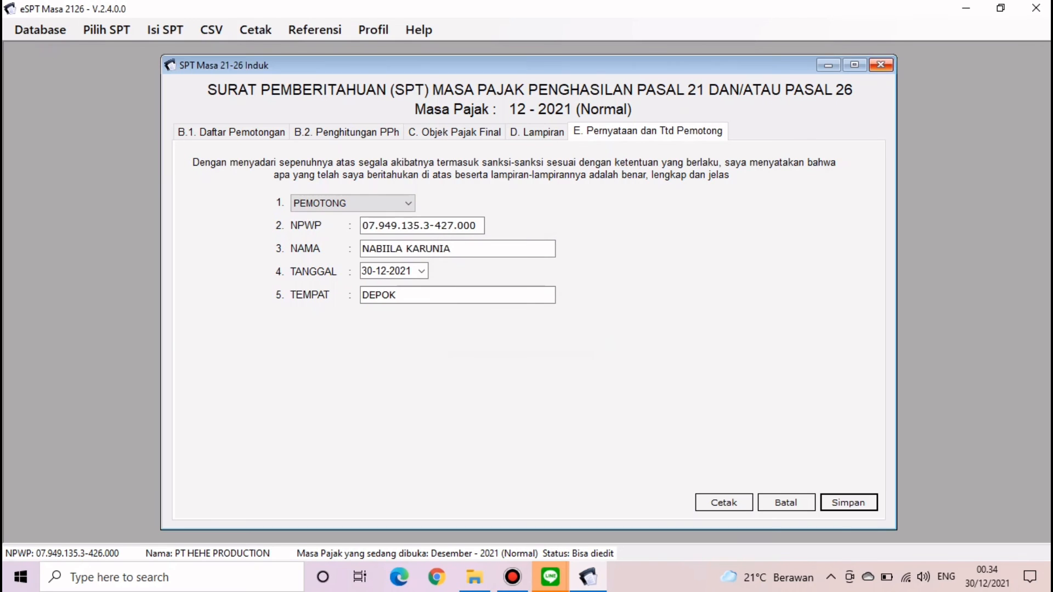
{"action": "left_click", "coordinate": [880, 65]}
{"action": "left_click", "coordinate": [107, 29]}
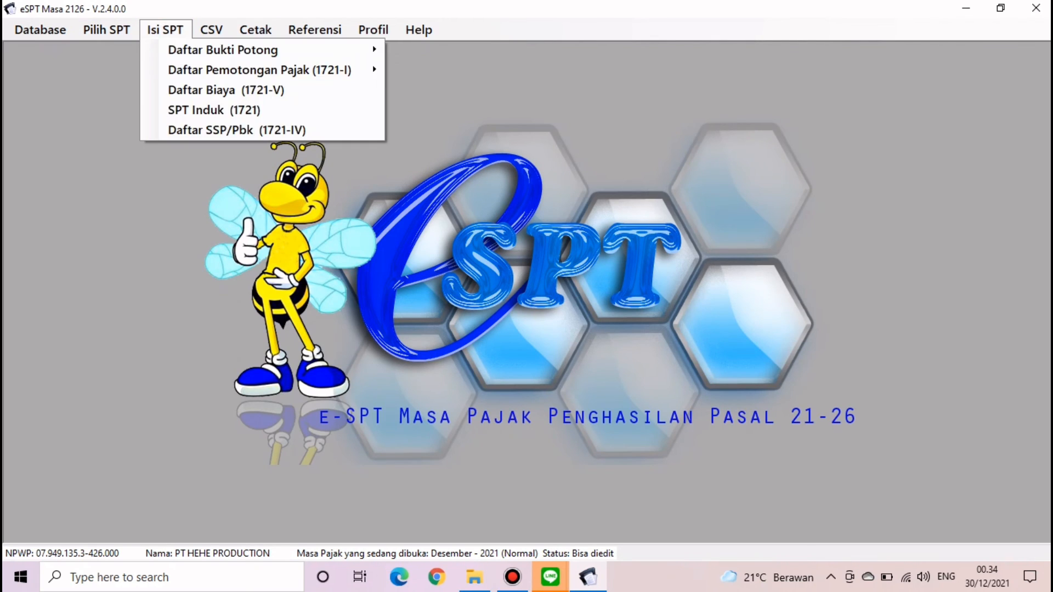
- Add a new SSP record in the SSP/Pbk list with its NTPN and amount 436480
{"action": "left_click", "coordinate": [165, 29]}
{"action": "left_click", "coordinate": [165, 30]}
{"action": "key", "text": "Down"}
{"action": "key", "text": "Return"}
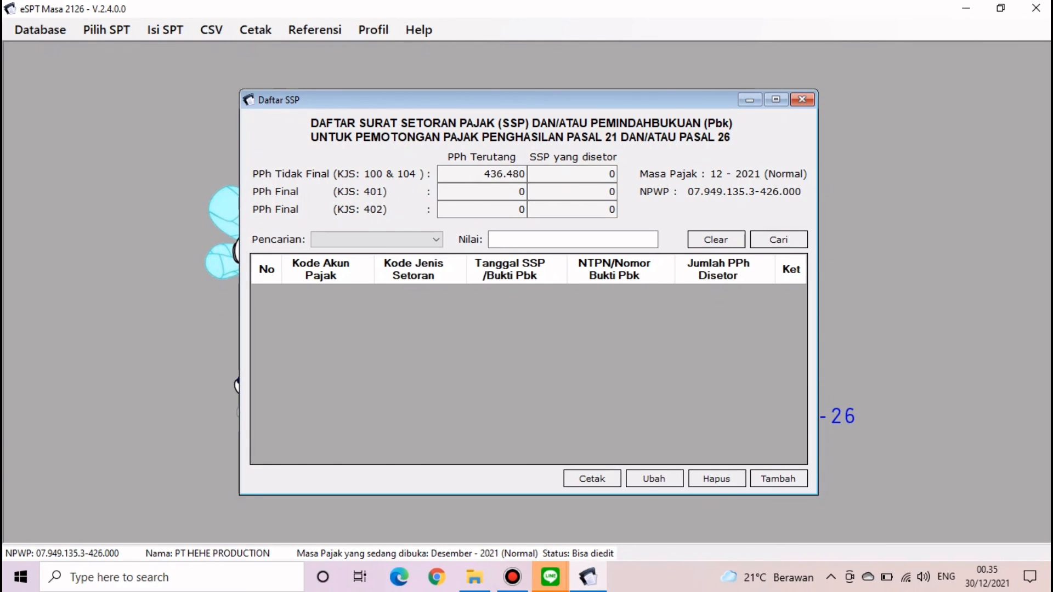
{"action": "left_click", "coordinate": [779, 479]}
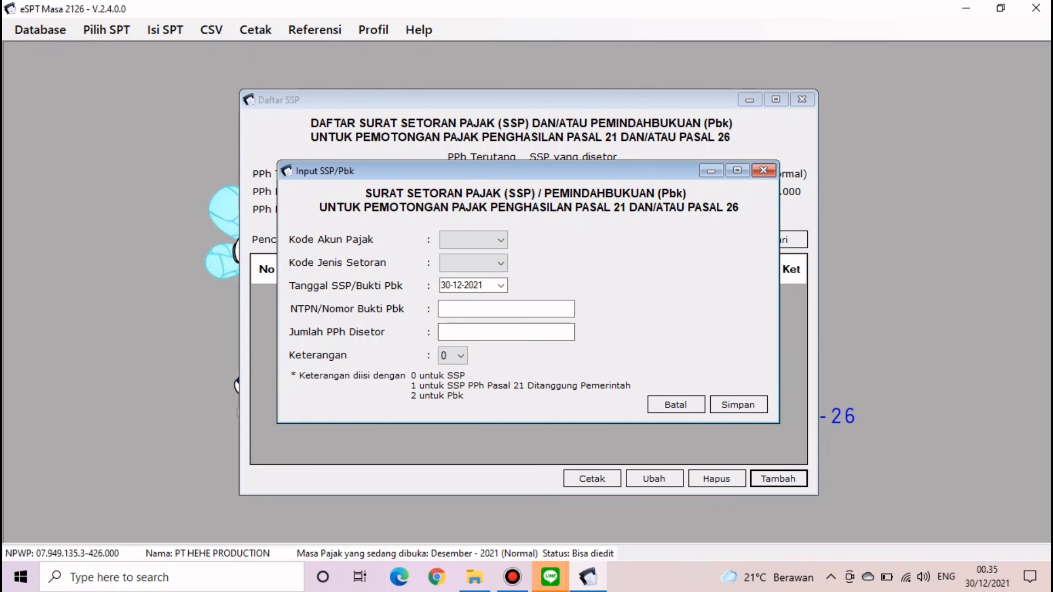
{"action": "left_click", "coordinate": [506, 309]}
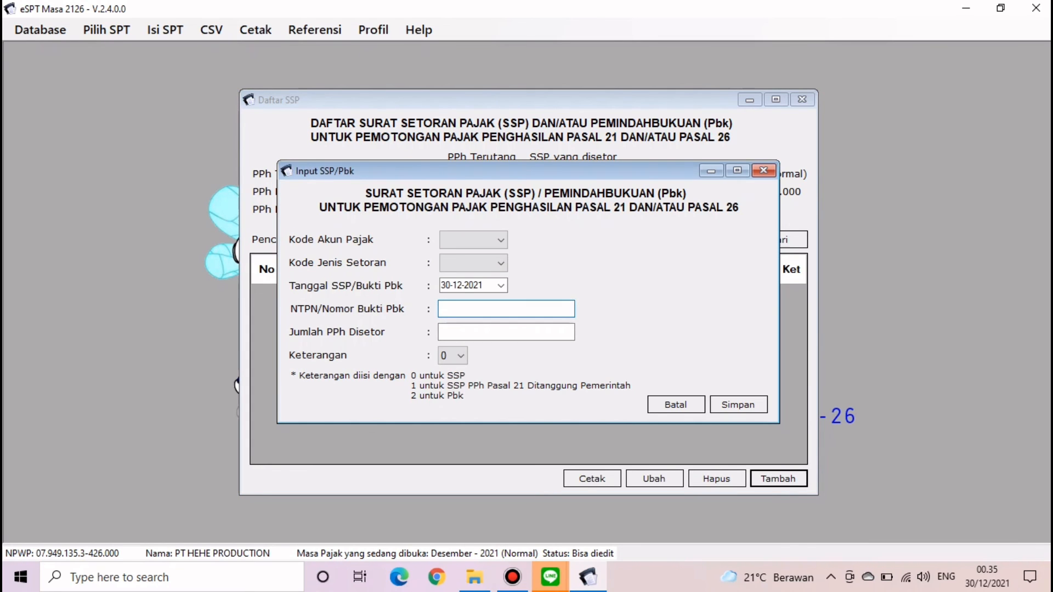
{"action": "type", "text": "aiuet12345qwerty"}
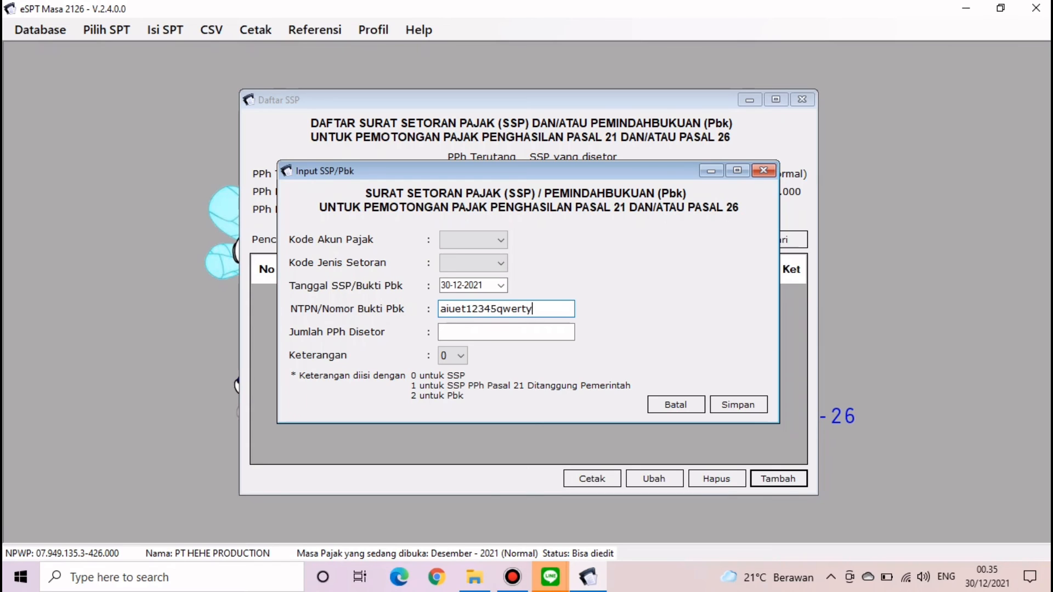
{"action": "key", "text": "Tab"}
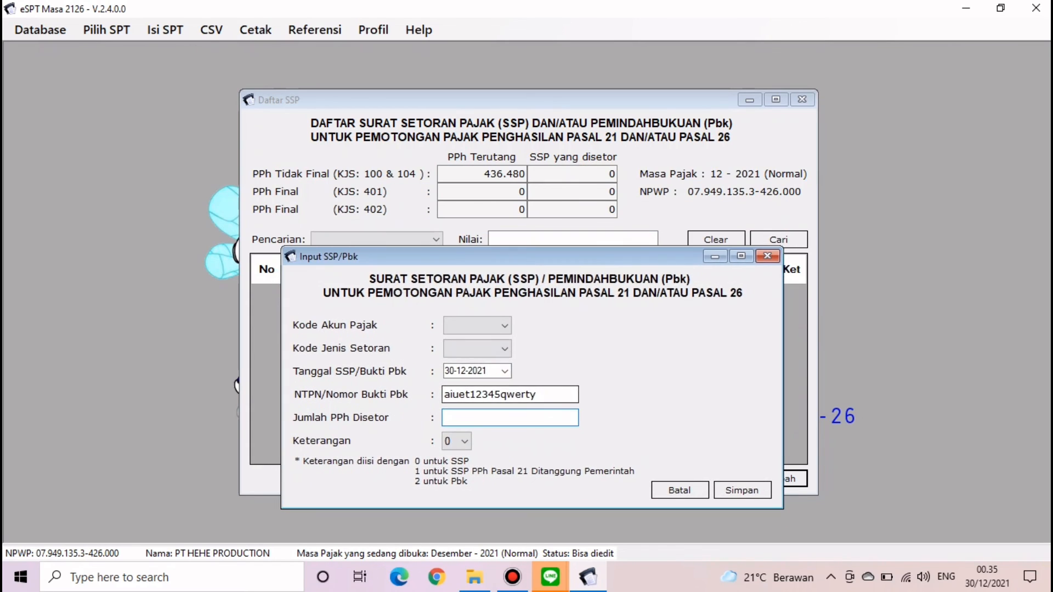
{"action": "type", "text": "436"}
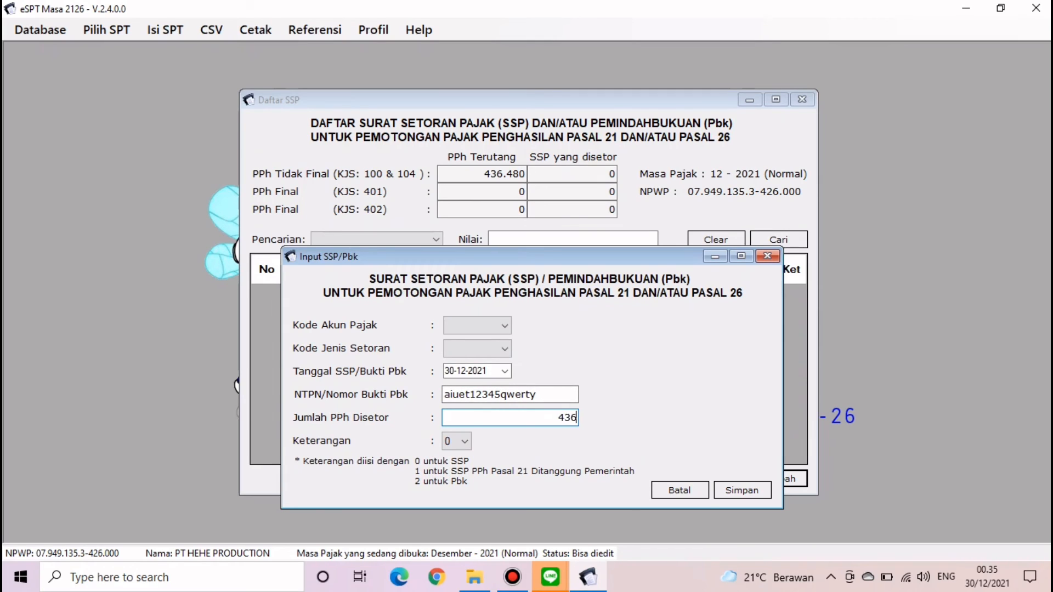
{"action": "type", "text": "480"}
- Set account code 411121 and deposit type 100, save the SSP record and close the list
{"action": "left_click", "coordinate": [742, 490]}
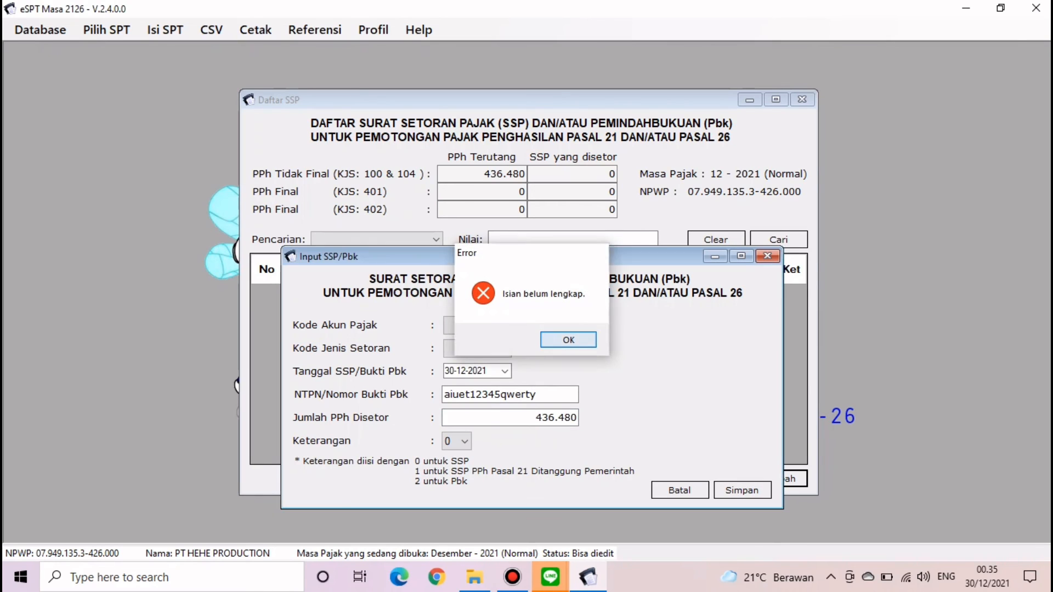
{"action": "key", "text": "Return"}
{"action": "left_click", "coordinate": [494, 325]}
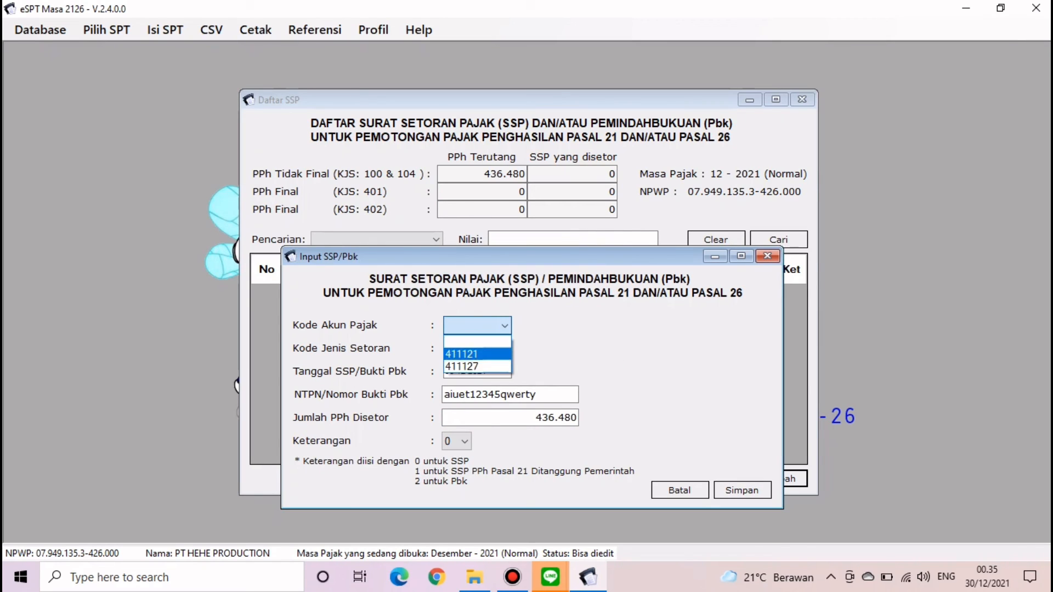
{"action": "left_click", "coordinate": [482, 354]}
{"action": "left_click", "coordinate": [488, 349]}
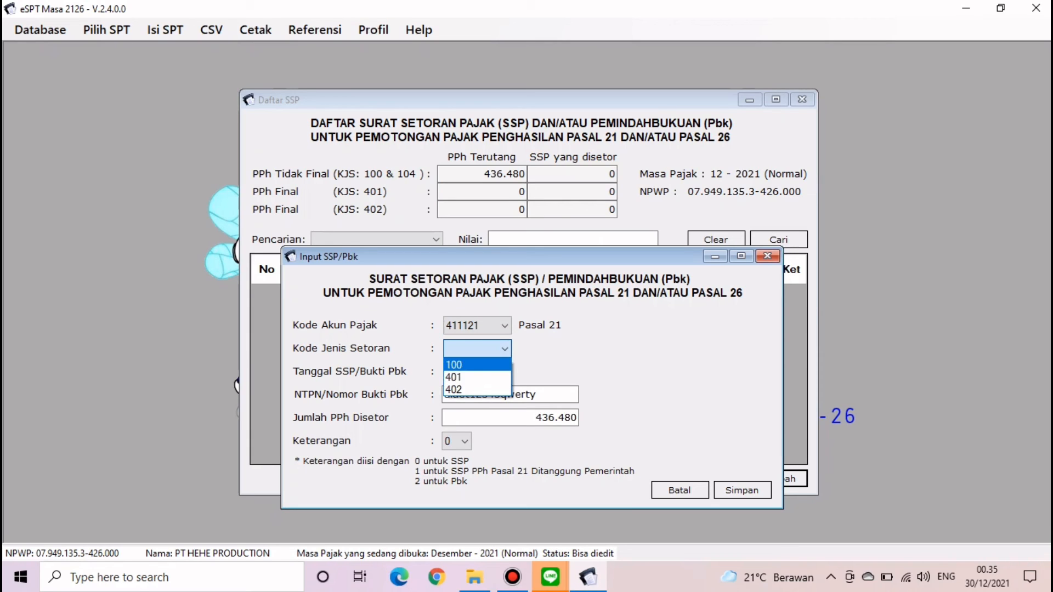
{"action": "left_click", "coordinate": [477, 365]}
{"action": "left_click", "coordinate": [742, 490]}
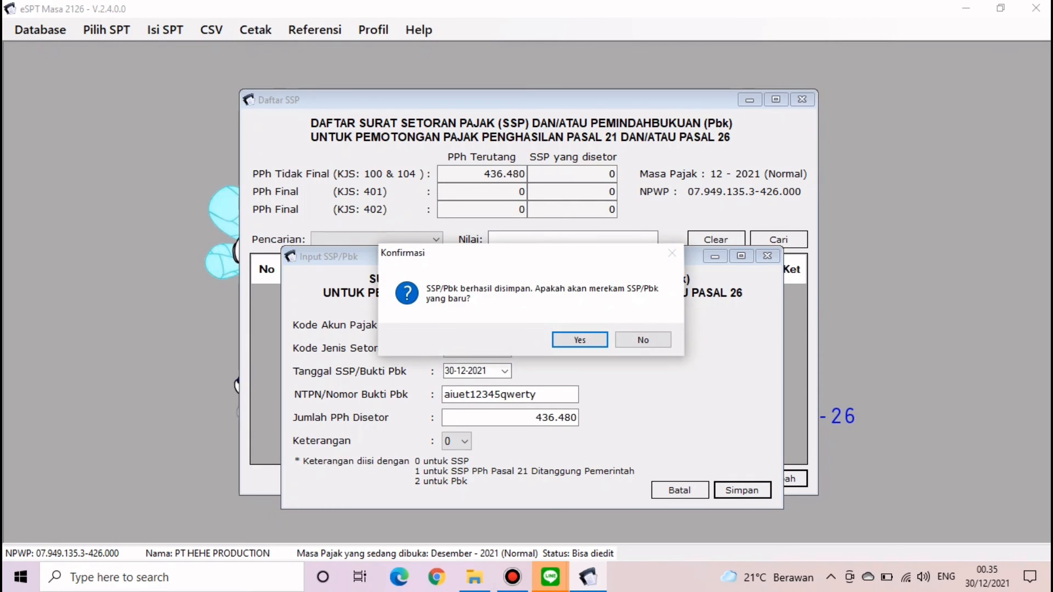
{"action": "key", "text": "Return"}
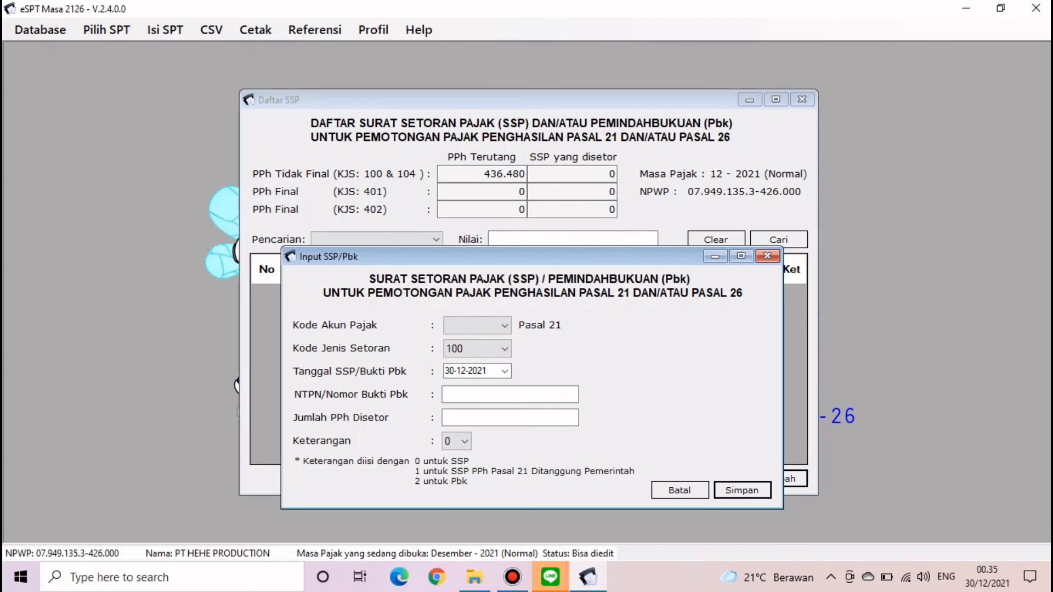
{"action": "left_click", "coordinate": [767, 256]}
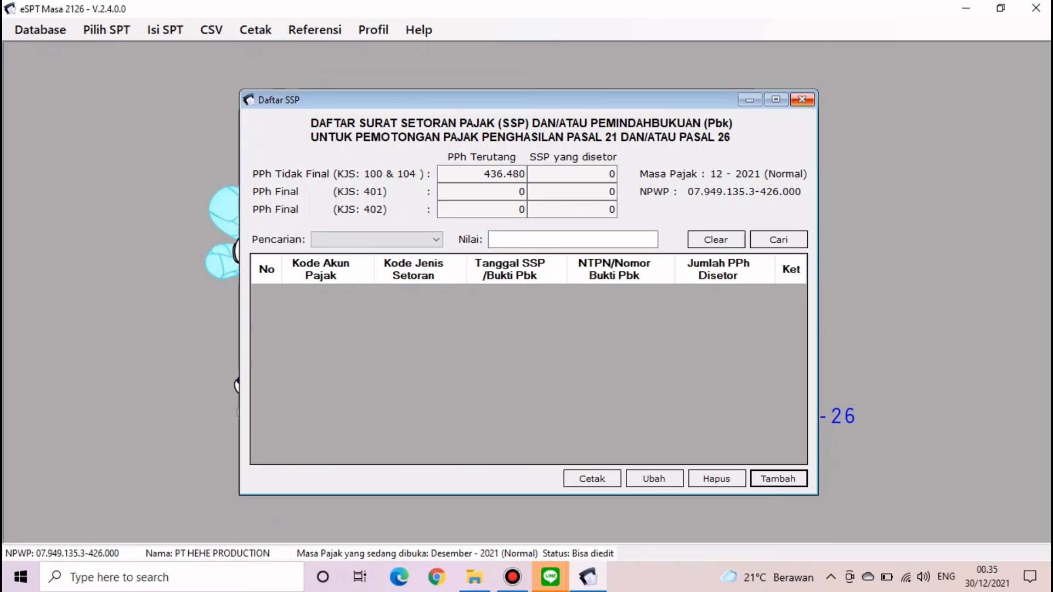
{"action": "left_click", "coordinate": [801, 99]}
- Tick the SSP attachment under D. Lampiran, re-save the SPT Induk and close it
{"action": "left_click", "coordinate": [107, 30]}
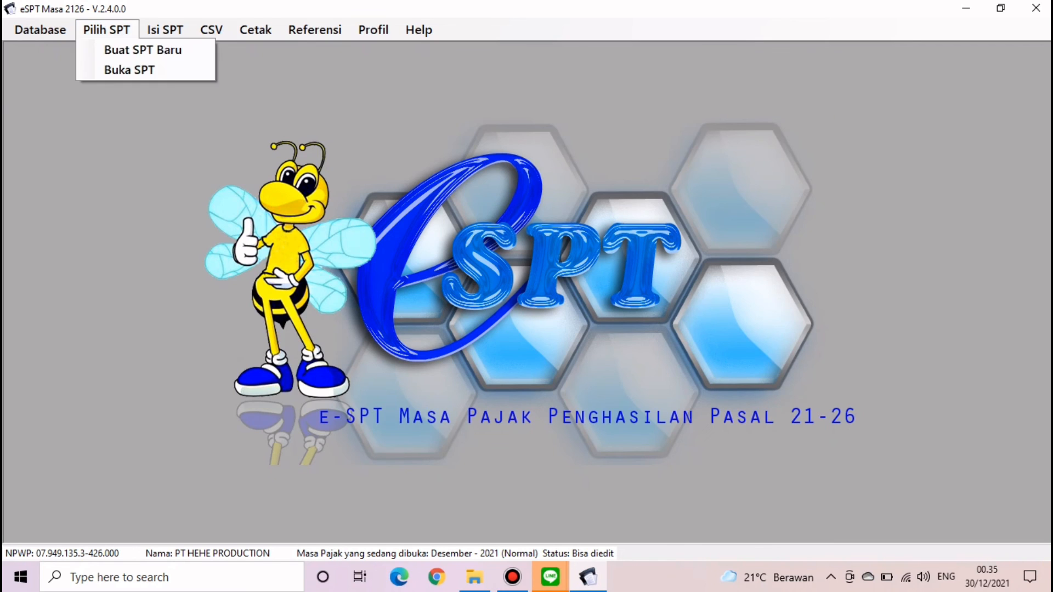
{"action": "mouse_move", "coordinate": [166, 30]}
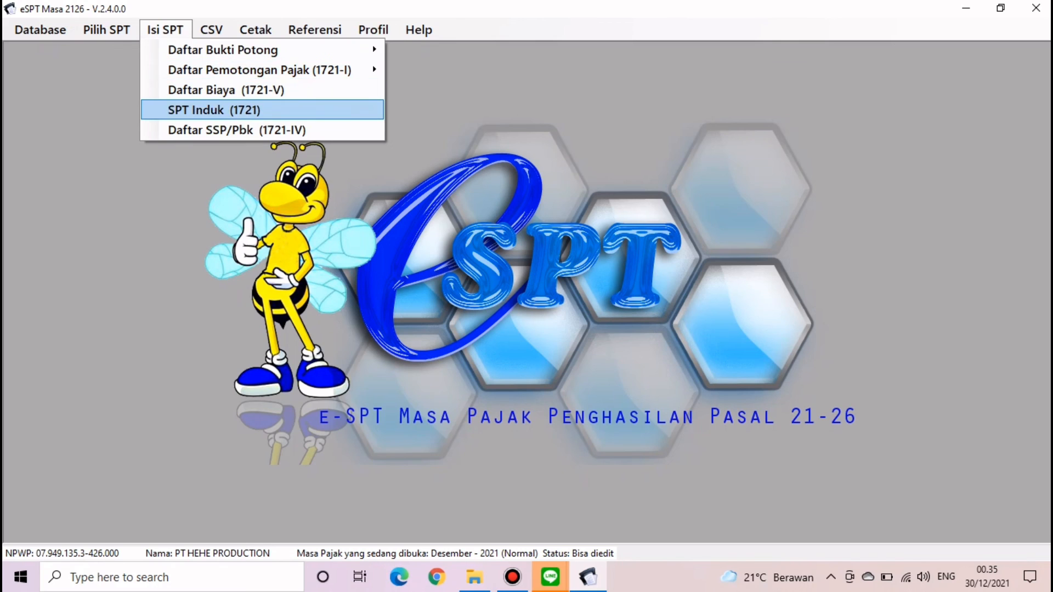
{"action": "left_click", "coordinate": [214, 110]}
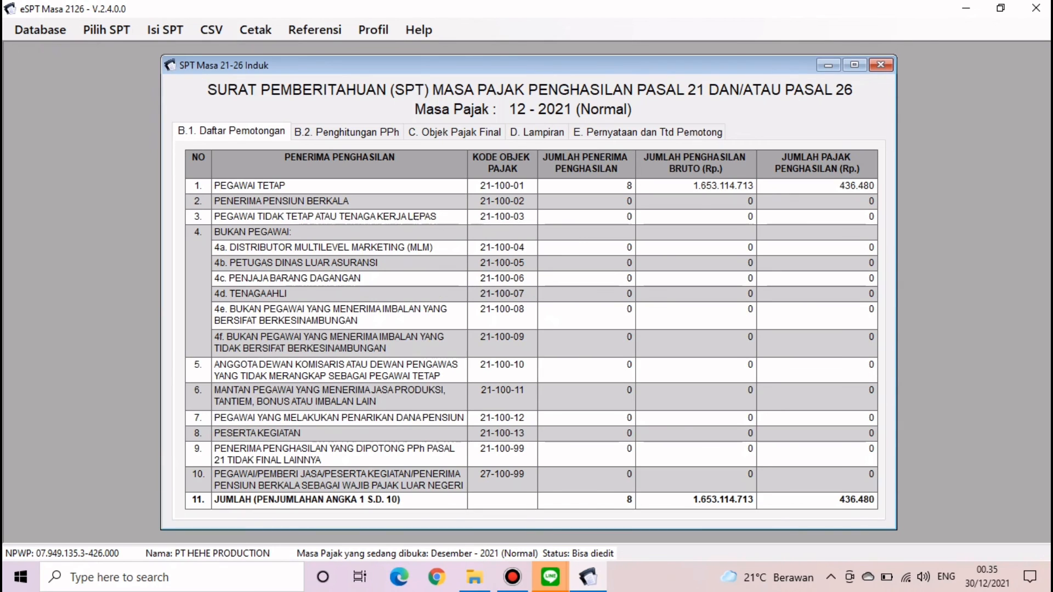
{"action": "left_click", "coordinate": [537, 132]}
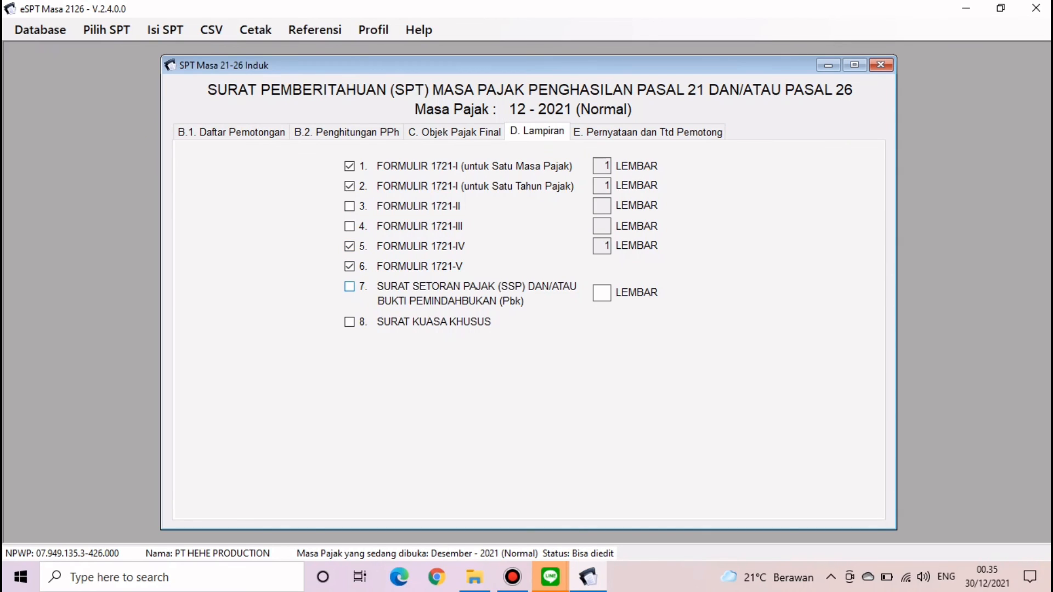
{"action": "left_click", "coordinate": [350, 286]}
{"action": "left_click", "coordinate": [648, 133]}
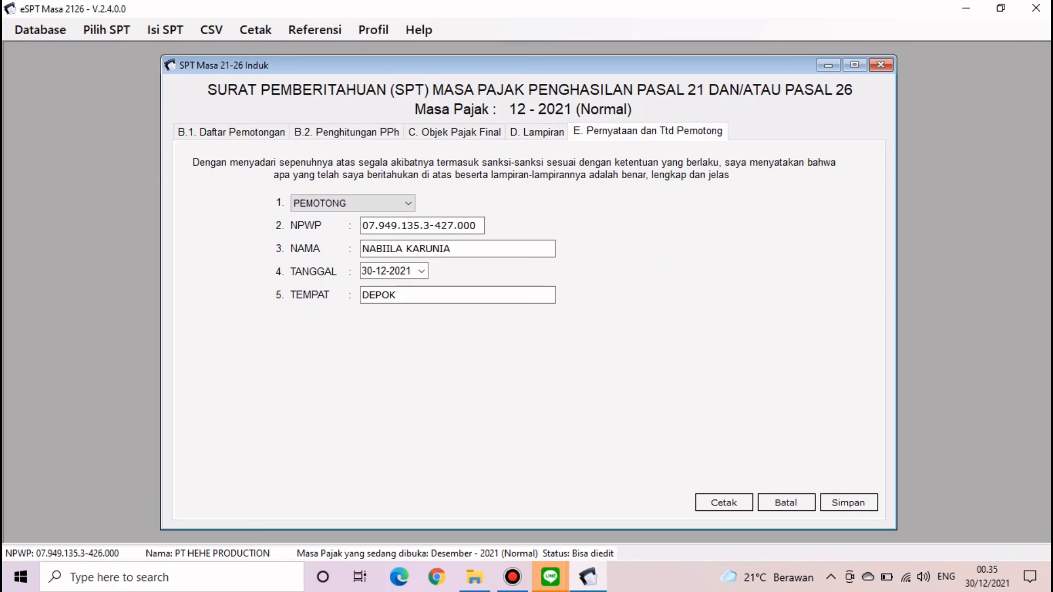
{"action": "left_click", "coordinate": [849, 502]}
{"action": "left_click", "coordinate": [580, 340]}
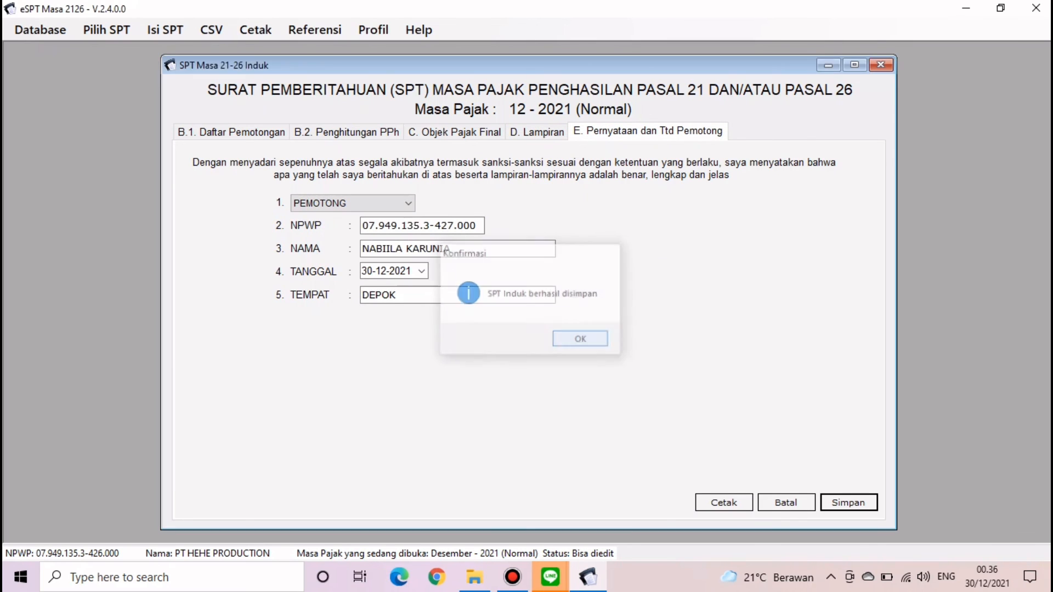
{"action": "left_click", "coordinate": [880, 64]}
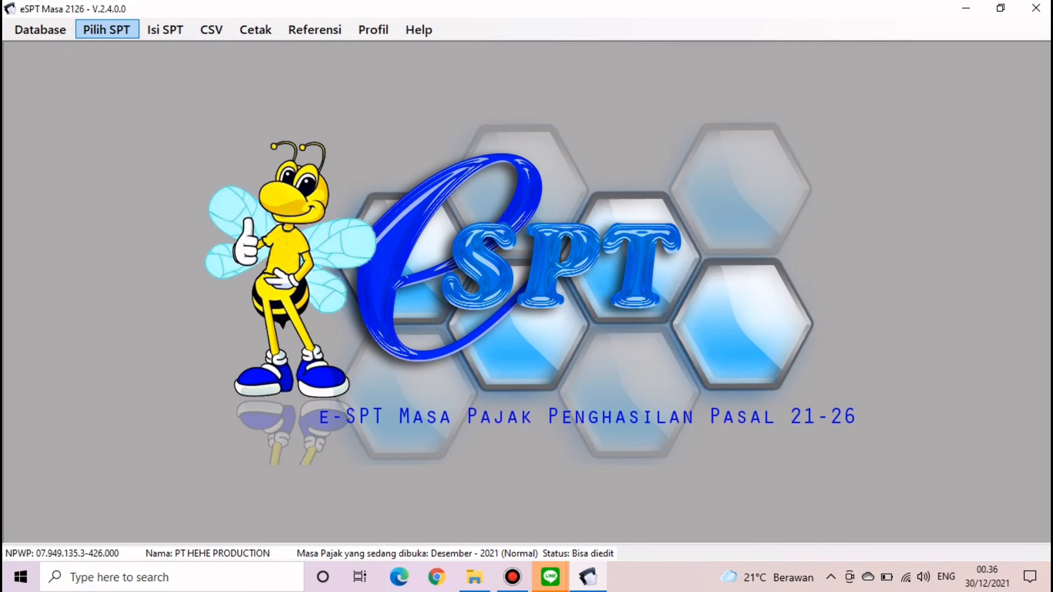
- Open the Formulir SPT print window with direct output on and preview the 1721 SPT Induk
{"action": "left_click", "coordinate": [107, 30]}
{"action": "mouse_move", "coordinate": [165, 30]}
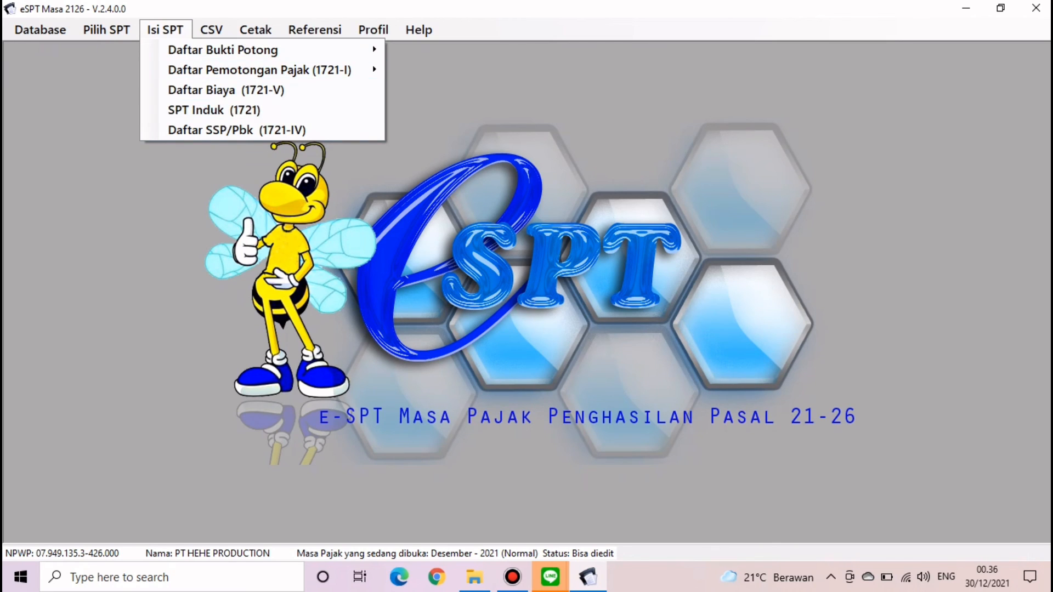
{"action": "mouse_move", "coordinate": [256, 30]}
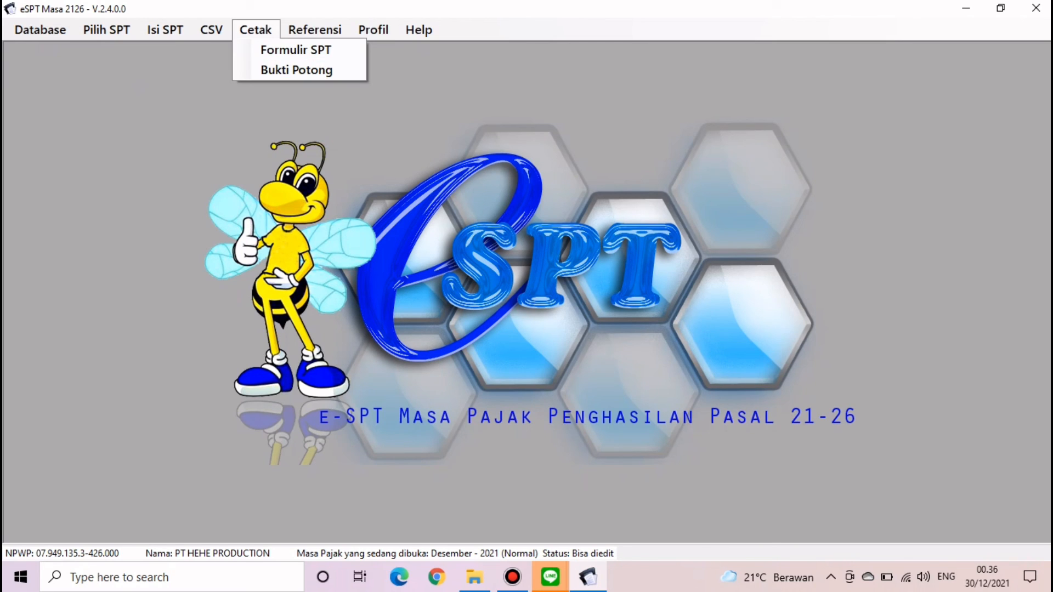
{"action": "left_click", "coordinate": [255, 30]}
{"action": "left_click", "coordinate": [255, 30]}
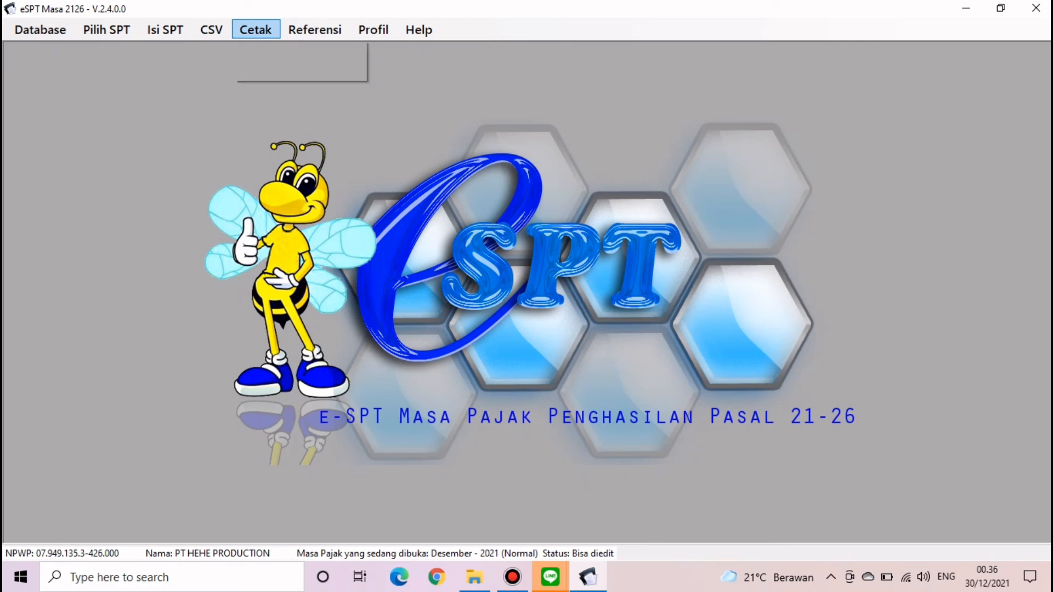
{"action": "left_click", "coordinate": [296, 50]}
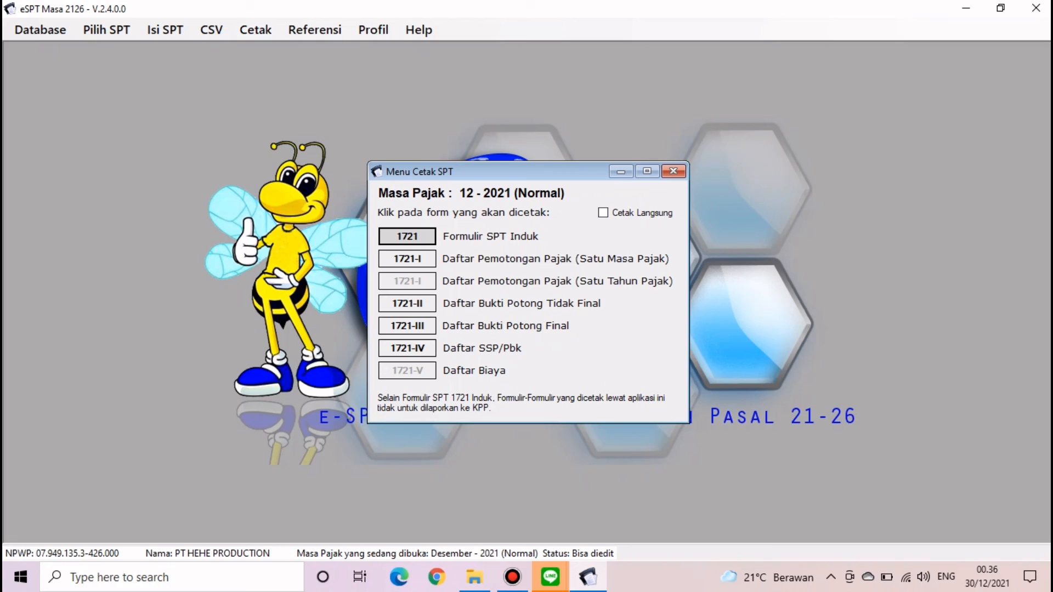
{"action": "left_click", "coordinate": [603, 212]}
{"action": "left_click", "coordinate": [407, 237]}
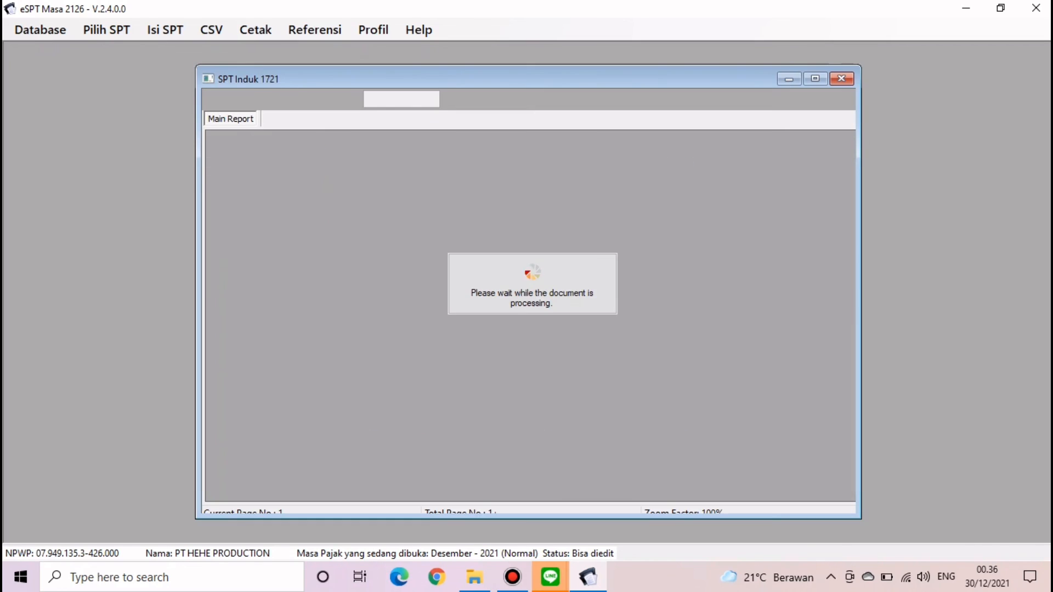
{"action": "scroll", "coordinate": [521, 312], "scroll_direction": "down", "scroll_amount": 10}
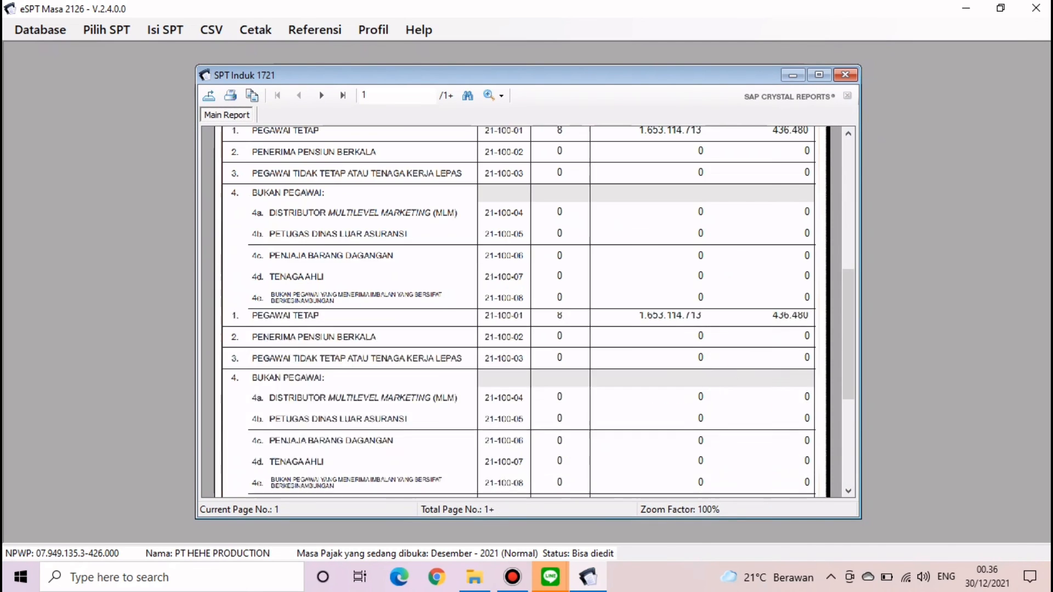
{"action": "scroll", "coordinate": [521, 312], "scroll_direction": "up", "scroll_amount": 10}
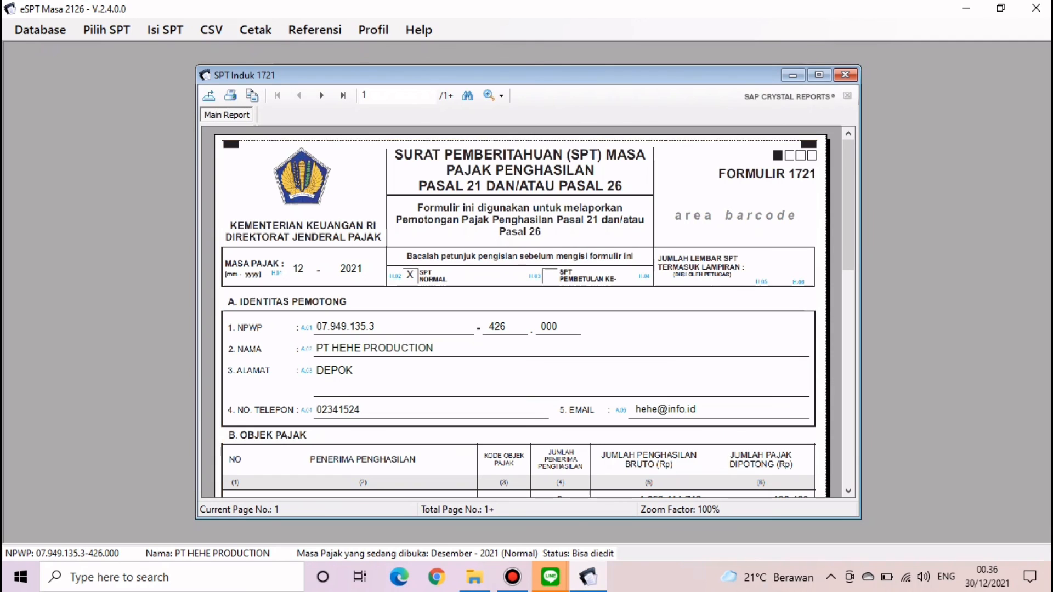
- Export the SPT Induk report as PDF 'SPT INDUK' into the Data Tugas Tutorial Masa Desember folder
{"action": "left_click", "coordinate": [208, 96]}
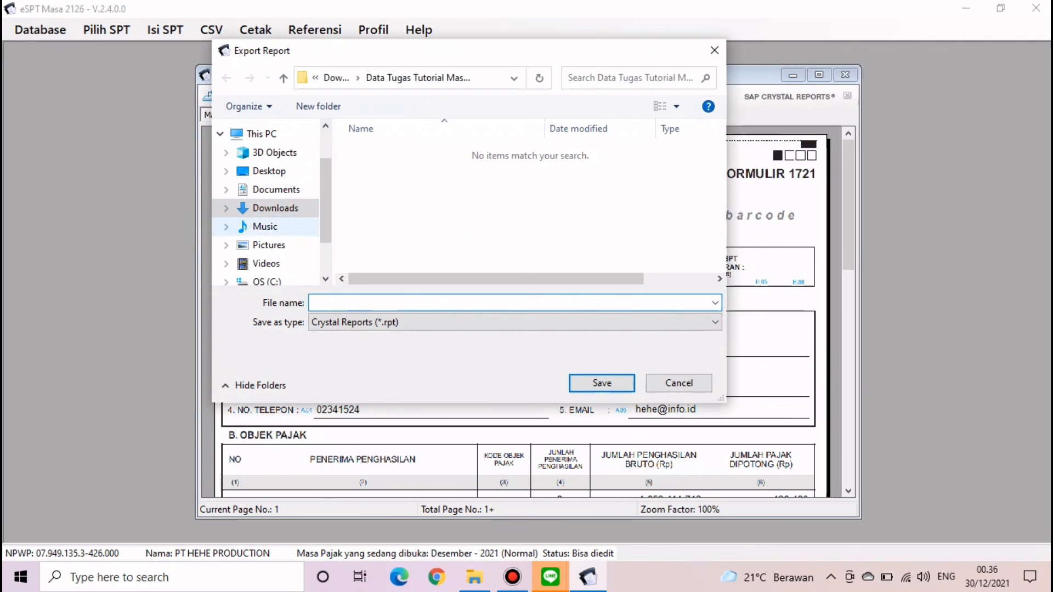
{"action": "left_click", "coordinate": [515, 322]}
{"action": "left_click", "coordinate": [351, 349]}
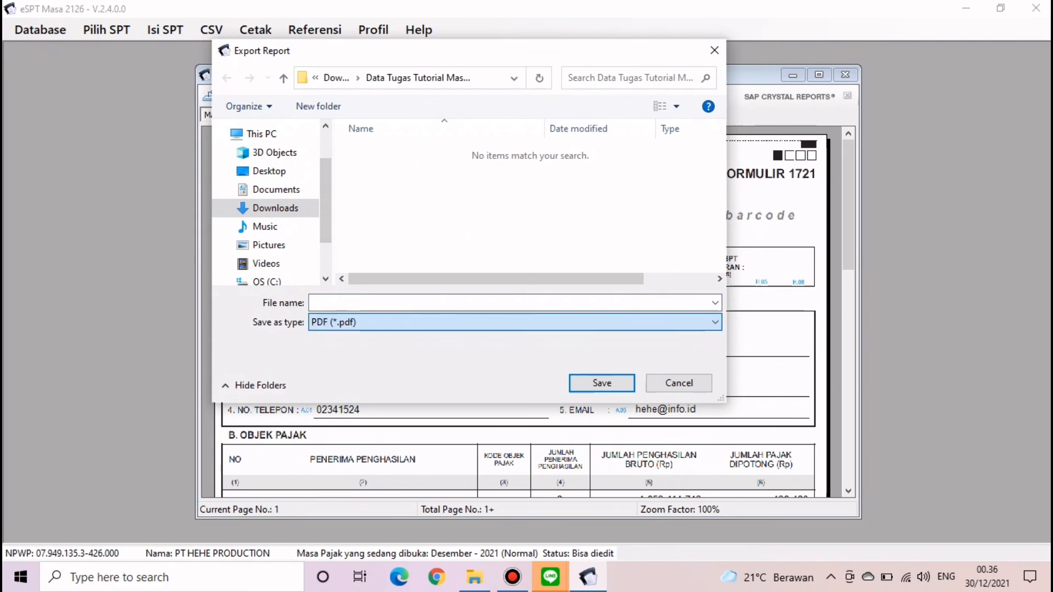
{"action": "left_click", "coordinate": [276, 208]}
{"action": "double_click", "coordinate": [438, 173]}
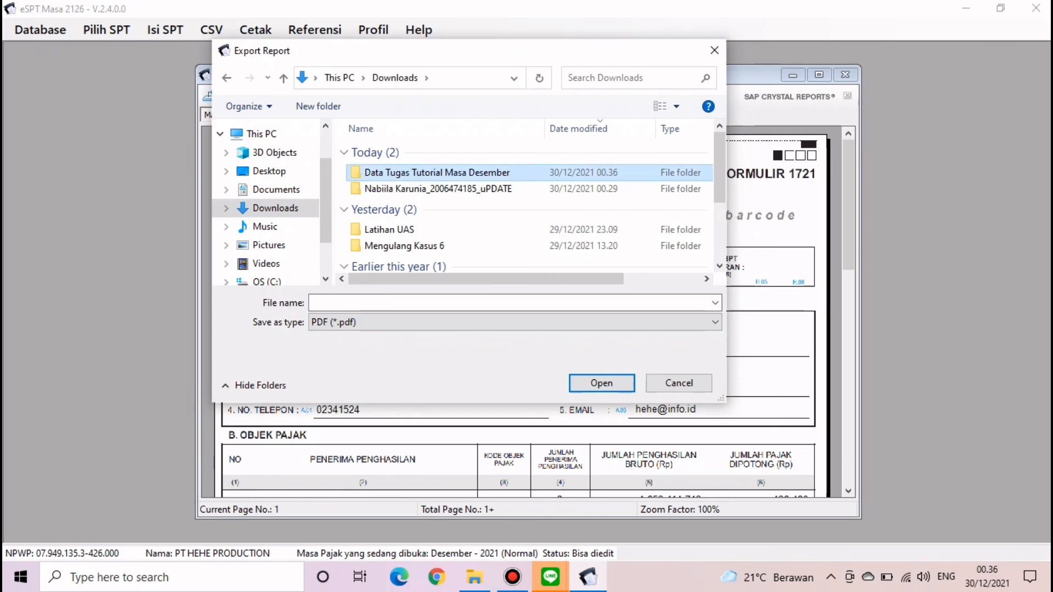
{"action": "left_click", "coordinate": [450, 303]}
{"action": "type", "text": "s"}
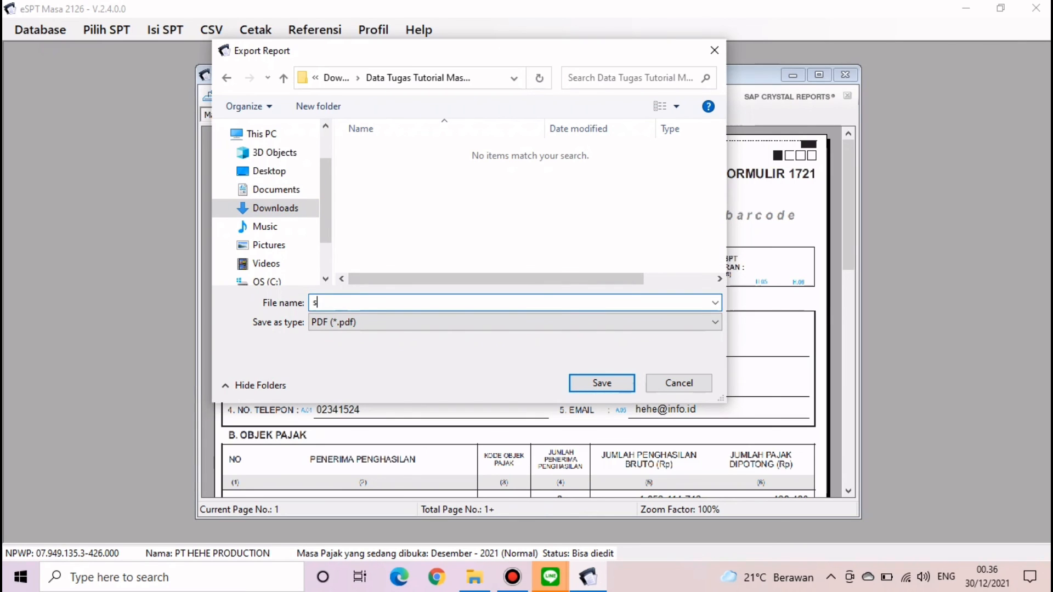
{"action": "type", "text": "pt induk"}
{"action": "key", "text": "BackSpace"}
{"action": "key", "text": "BackSpace"}
{"action": "key", "text": "BackSpace"}
{"action": "key", "text": "BackSpace"}
{"action": "key", "text": "BackSpace"}
{"action": "key", "text": "BackSpace"}
{"action": "key", "text": "BackSpace"}
{"action": "key", "text": "BackSpace"}
{"action": "key", "text": "BackSpace"}
{"action": "type", "text": "SPT INDUK"}
{"action": "key", "text": "Return"}
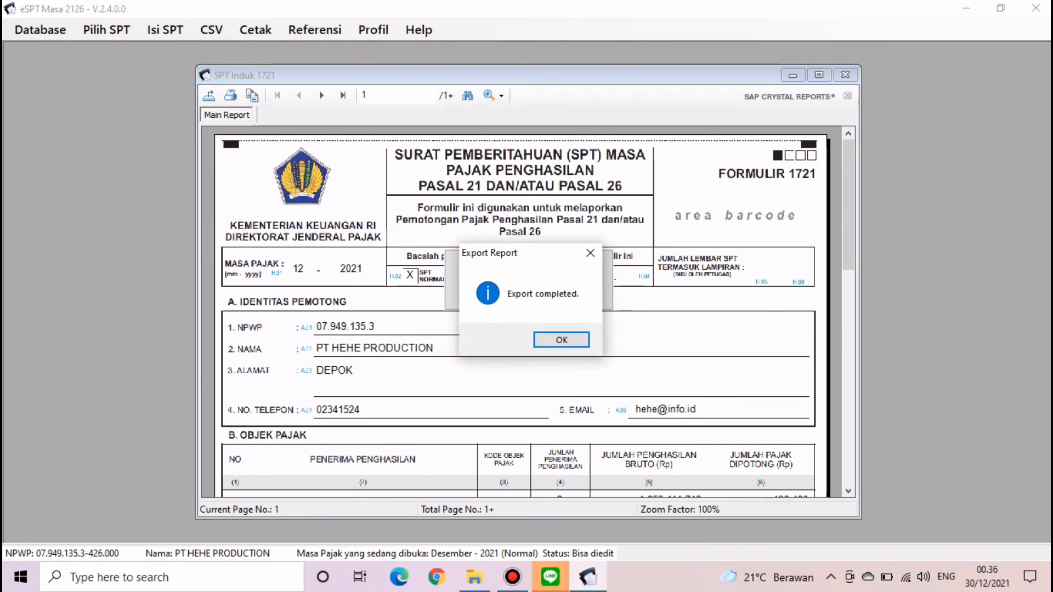
{"action": "key", "text": "Return"}
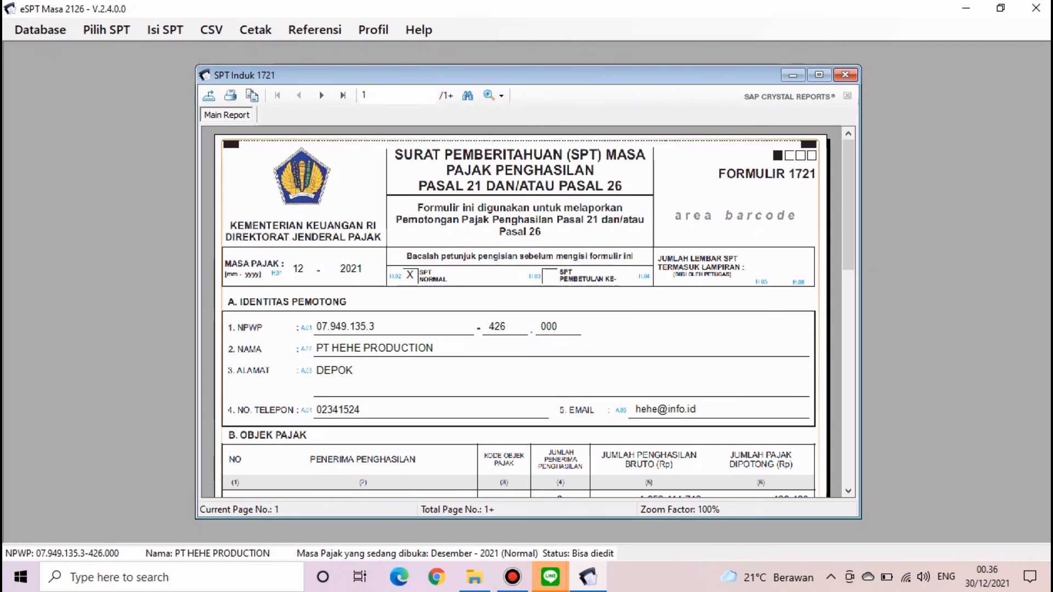
- Save the Daftar Pemotongan Pajak (1721-I) list as PDF 'DAFTAR POTONG MASA PAJAK'
{"action": "left_click", "coordinate": [845, 74]}
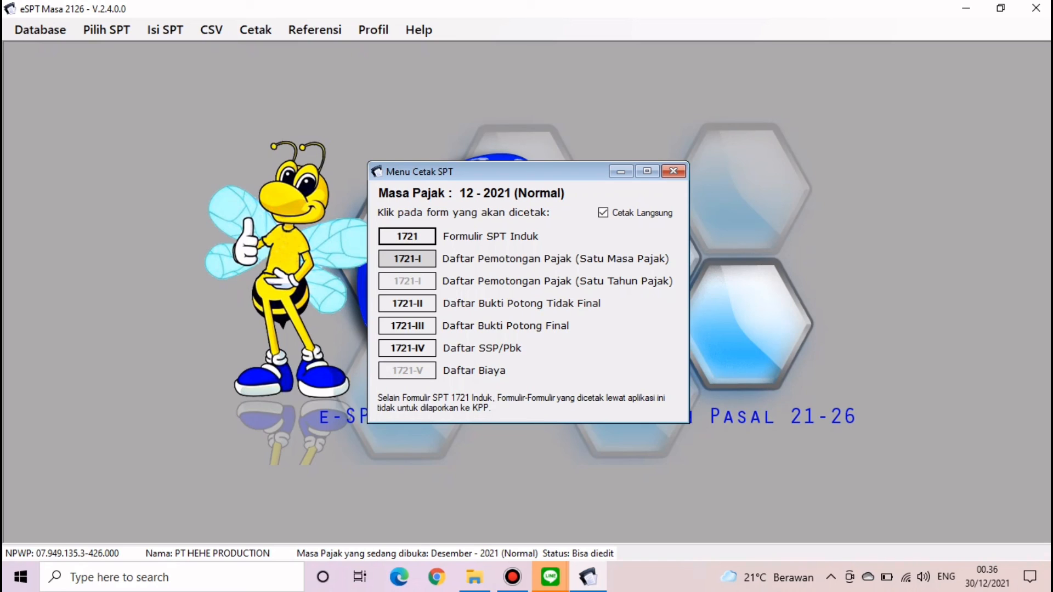
{"action": "left_click", "coordinate": [407, 259]}
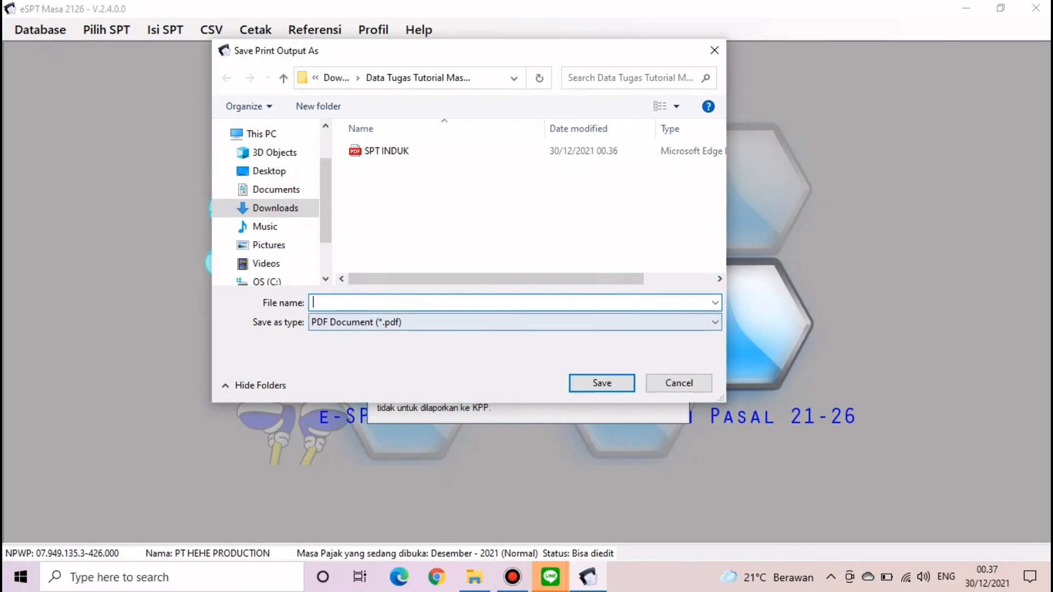
{"action": "type", "text": "DAF"}
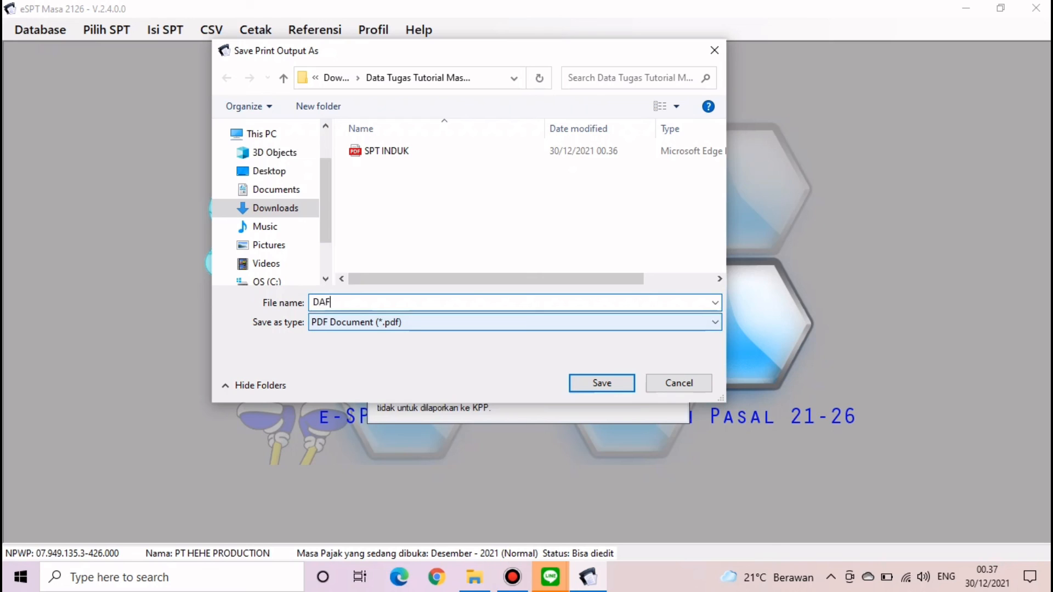
{"action": "type", "text": "TAR BUKI"}
{"action": "key", "text": "BackSpace"}
{"action": "key", "text": "BackSpace"}
{"action": "key", "text": "BackSpace"}
{"action": "key", "text": "BackSpace"}
{"action": "type", "text": "POTONG MASA PAJAK"}
{"action": "key", "text": "Return"}
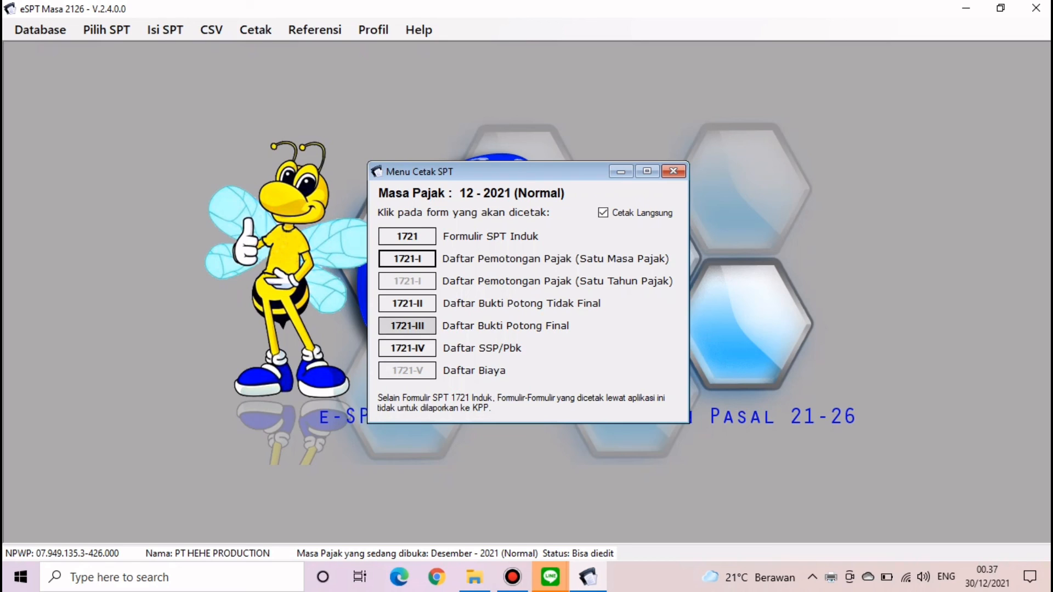
- Save the Daftar SSP/Pbk (1721-IV) list as PDF 'SSP' and close the print window
{"action": "left_click", "coordinate": [407, 349]}
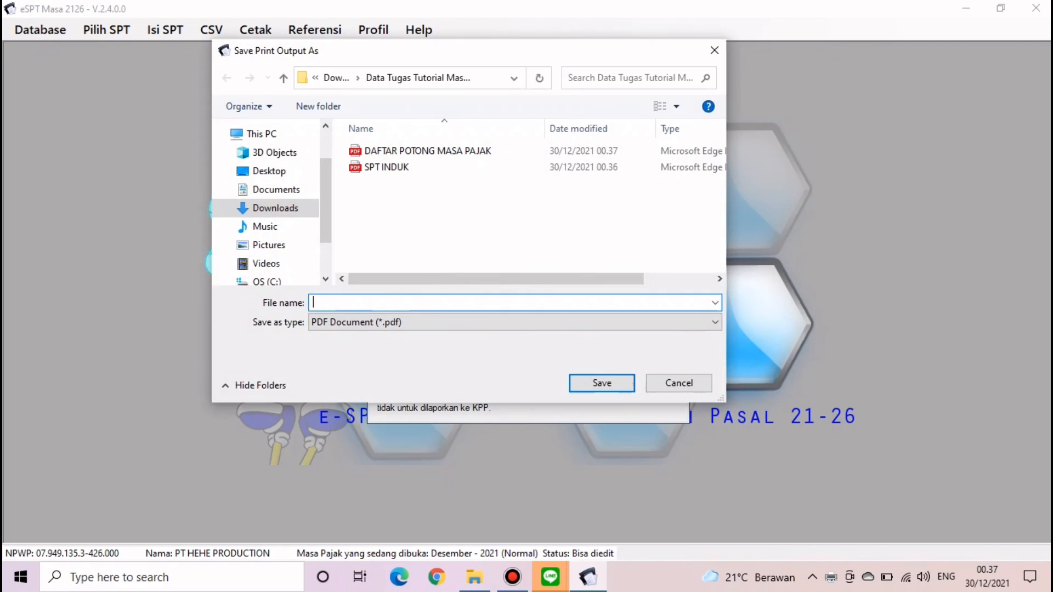
{"action": "type", "text": "SSP"}
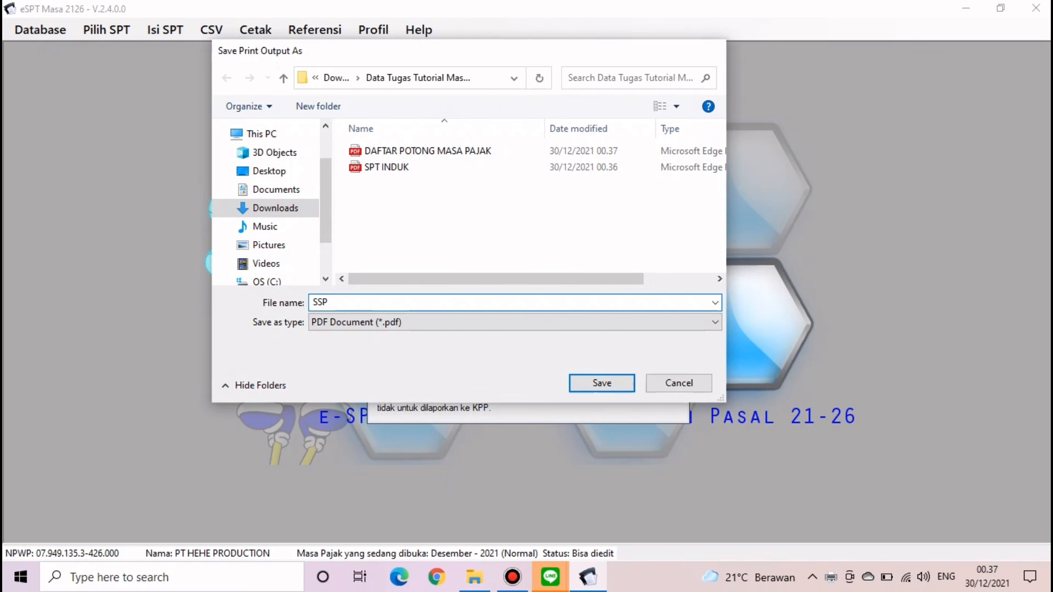
{"action": "key", "text": "Return"}
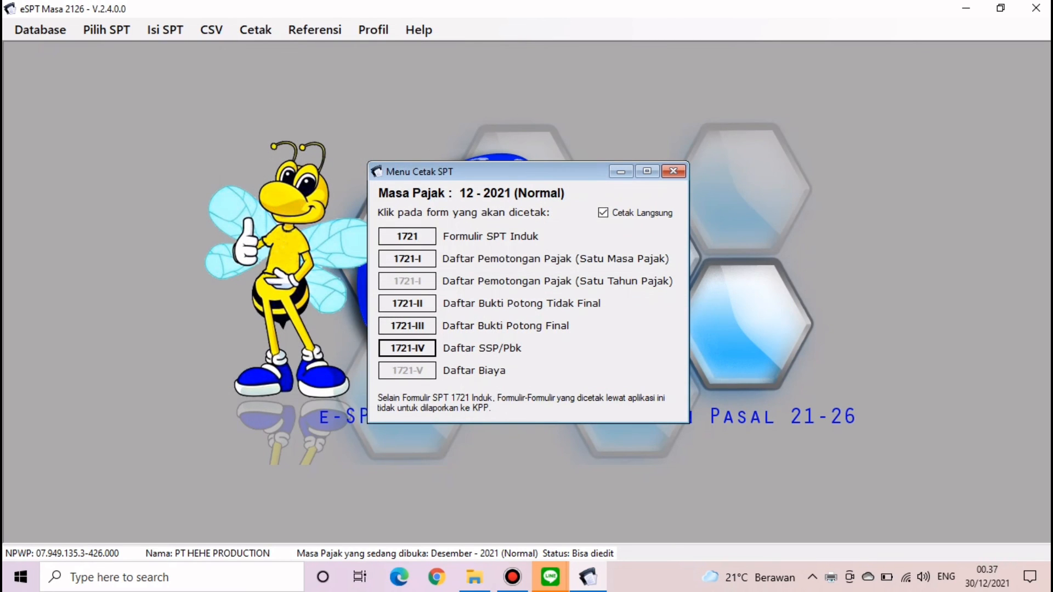
{"action": "key", "text": "Escape"}
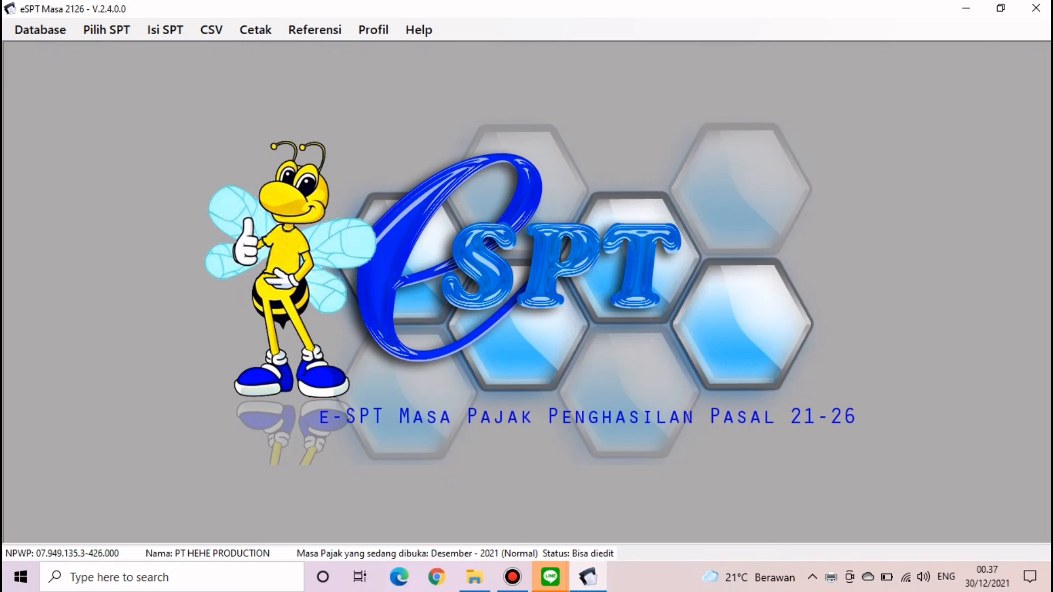
- Switch to File Explorer and select the DAFTAR POTONG MASA PAJAK PDF among the exports
{"action": "left_click", "coordinate": [475, 577]}
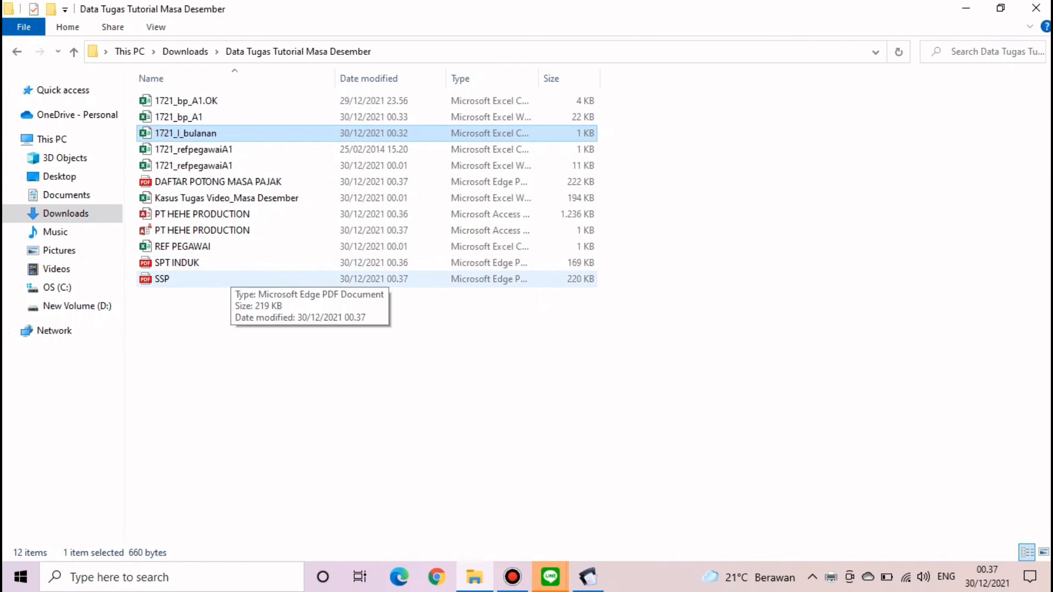
{"action": "left_click", "coordinate": [226, 183]}
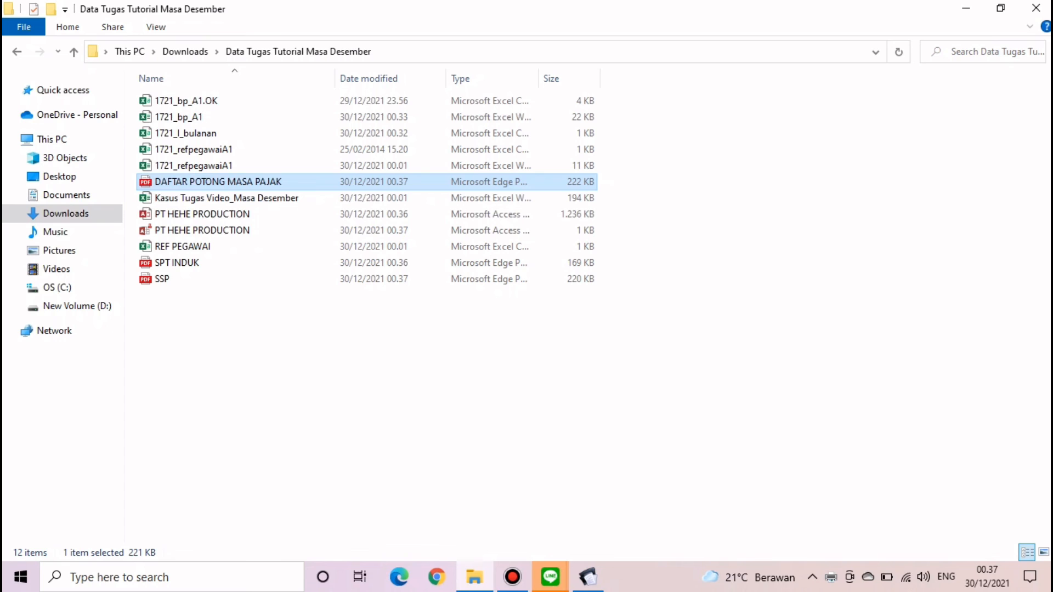
- Review the DAFTAR POTONG MASA PAJAK PDF in Edge, then close it and return to eSPT Masa
{"action": "key", "text": "Return"}
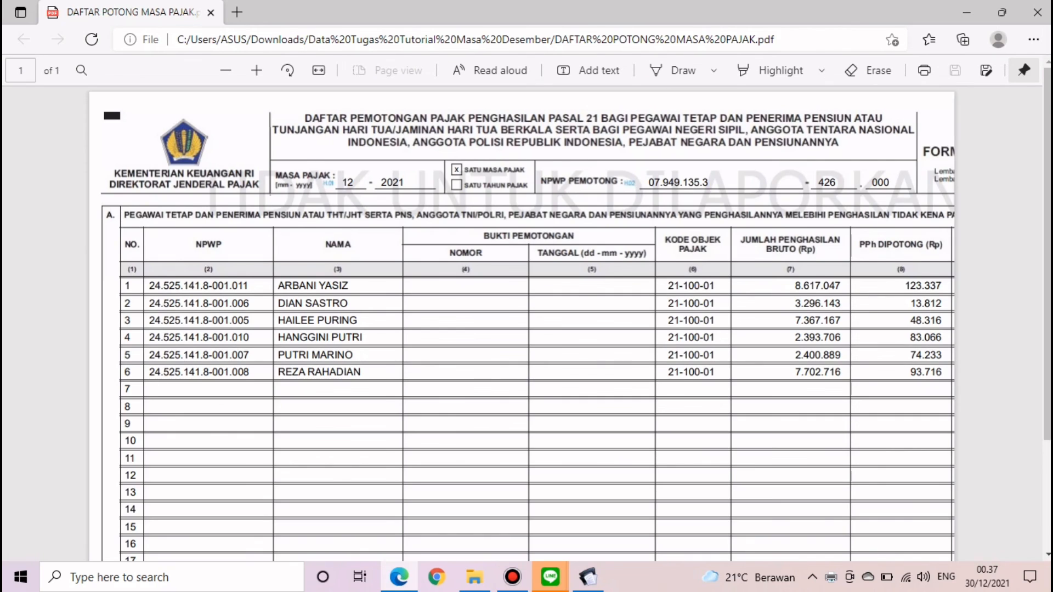
{"action": "scroll", "coordinate": [521, 323], "scroll_direction": "down", "scroll_amount": 3}
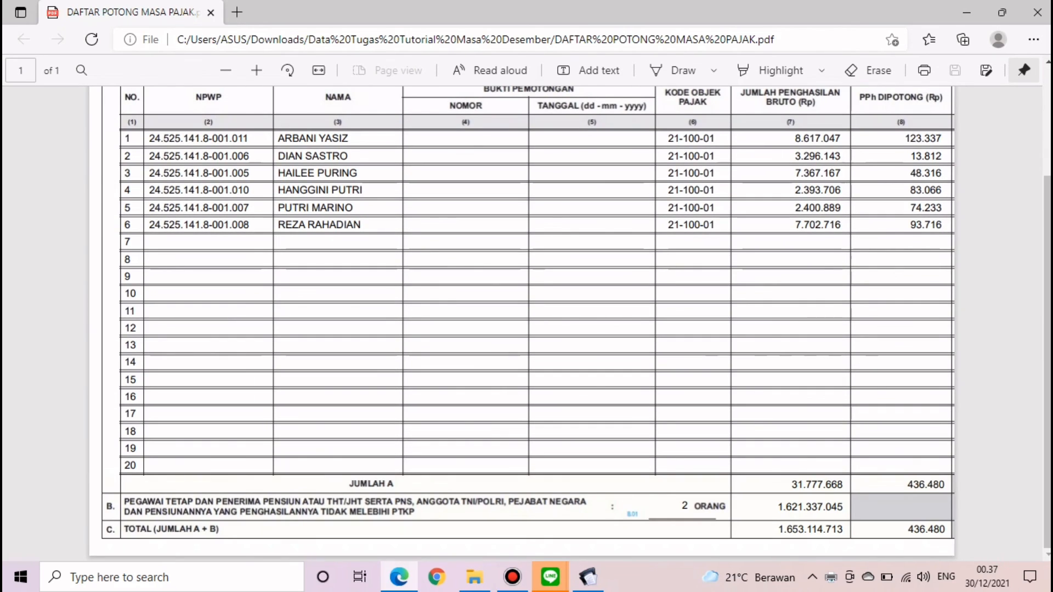
{"action": "scroll", "coordinate": [521, 323], "scroll_direction": "up", "scroll_amount": 3}
{"action": "left_click", "coordinate": [1036, 13]}
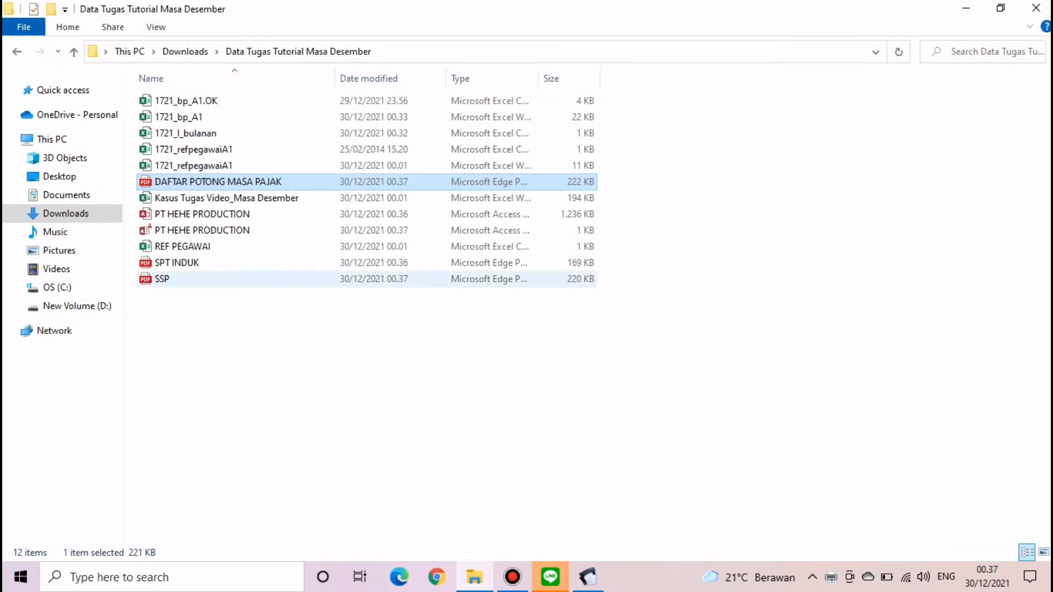
{"action": "left_click", "coordinate": [588, 576]}
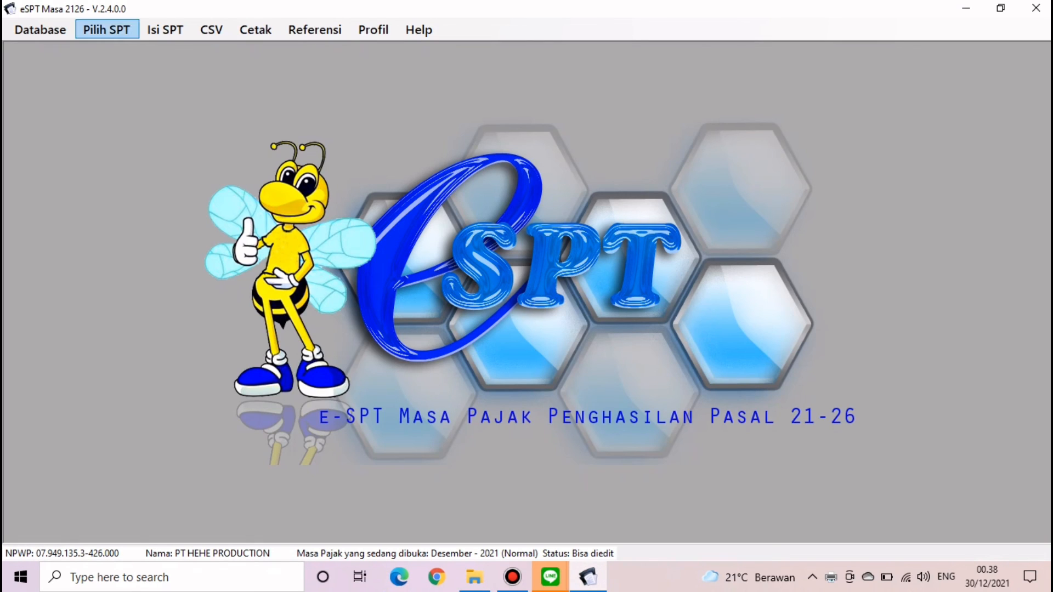
- Open the Satu Tahun Pajak Daftar Pemotongan Pajak (1721-I) list and preview it for printing
{"action": "left_click", "coordinate": [106, 30]}
{"action": "left_click", "coordinate": [165, 30]}
{"action": "left_click", "coordinate": [165, 30]}
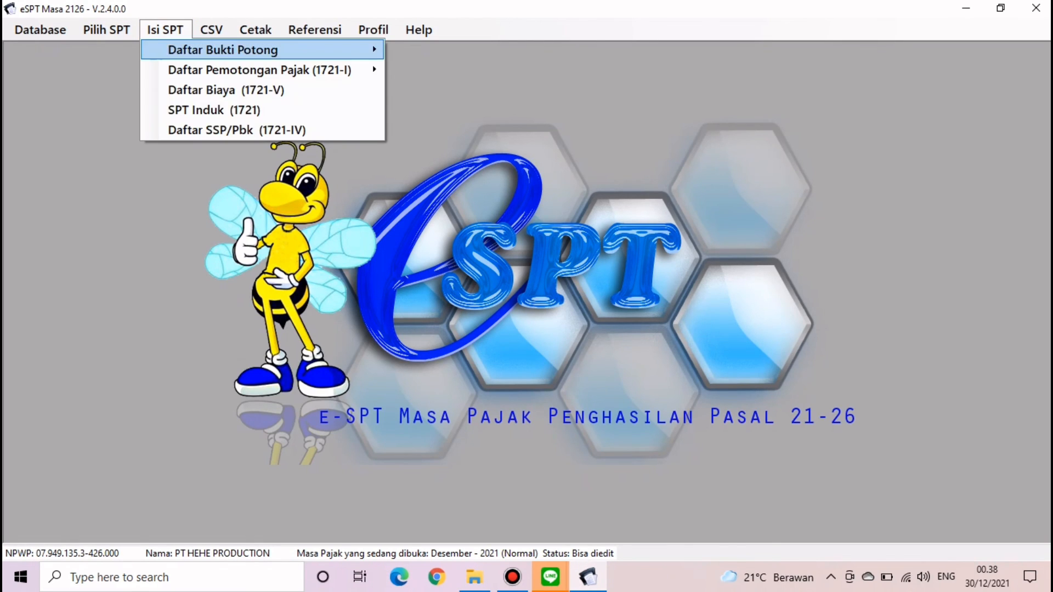
{"action": "mouse_move", "coordinate": [259, 70]}
{"action": "left_click", "coordinate": [458, 91]}
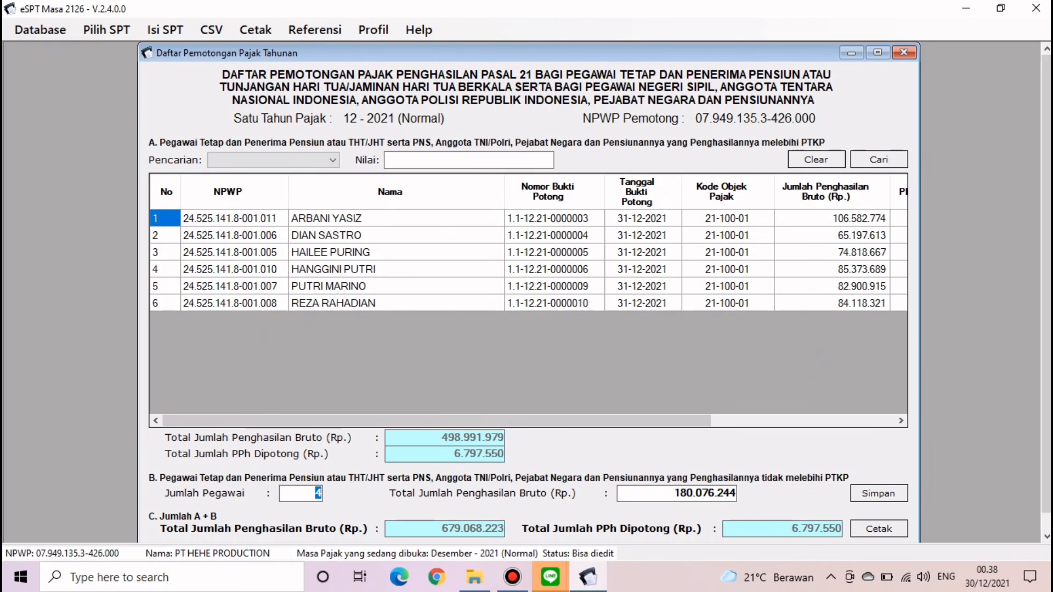
{"action": "left_click", "coordinate": [879, 530]}
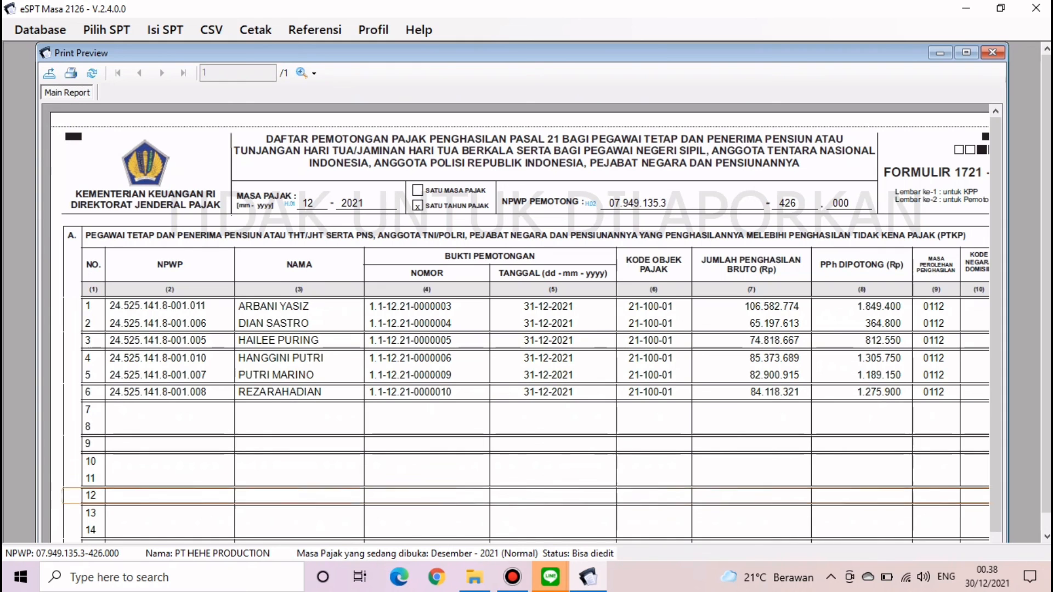
- Export the annual list as PDF 'DAFTAR POTONG TAHUN PAJAK'
{"action": "left_click", "coordinate": [48, 73]}
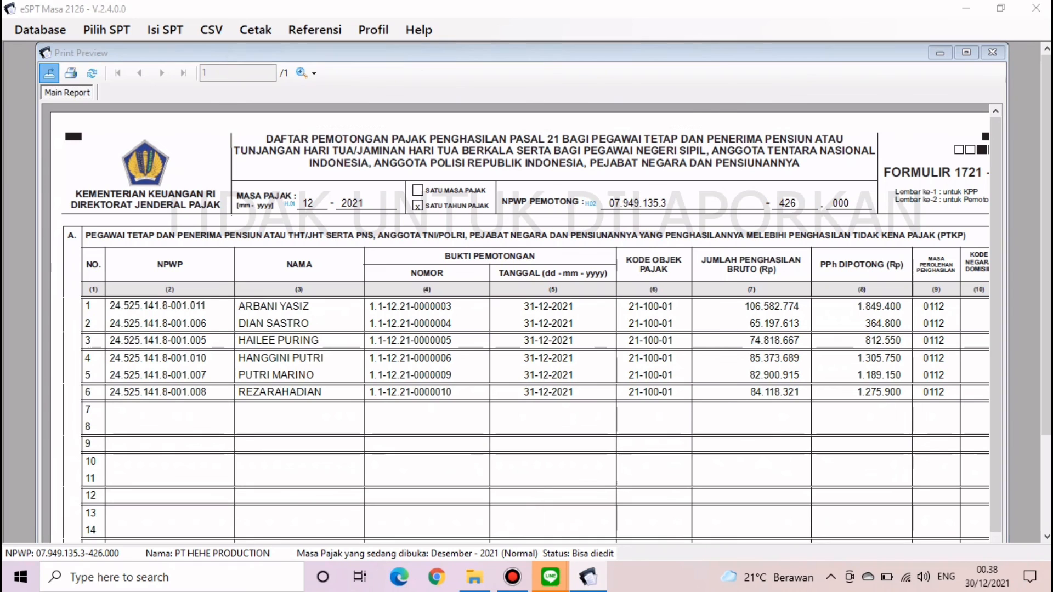
{"action": "type", "text": "D"}
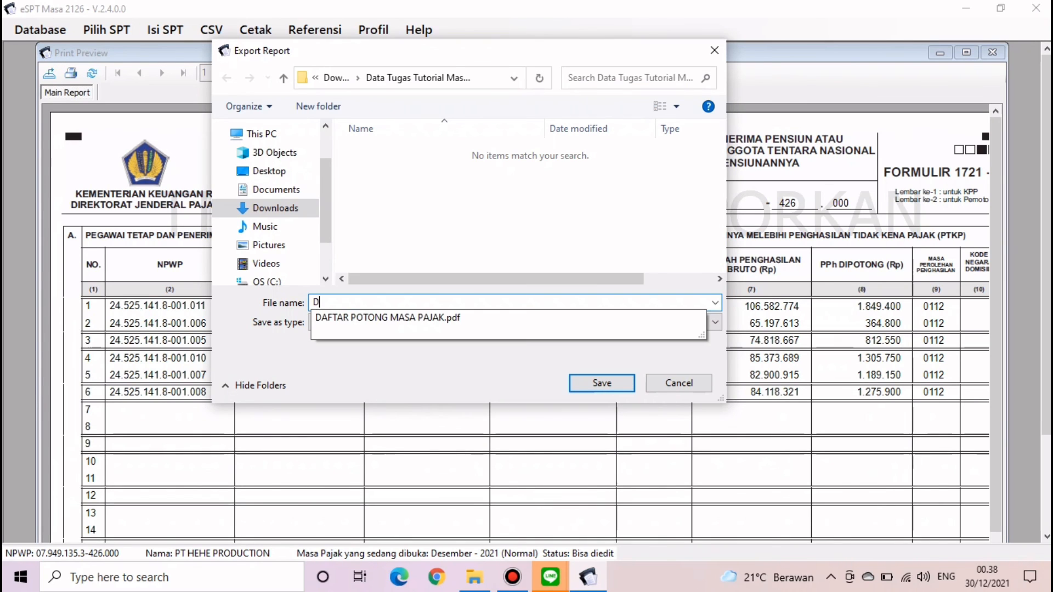
{"action": "type", "text": "AFTAR POTO"}
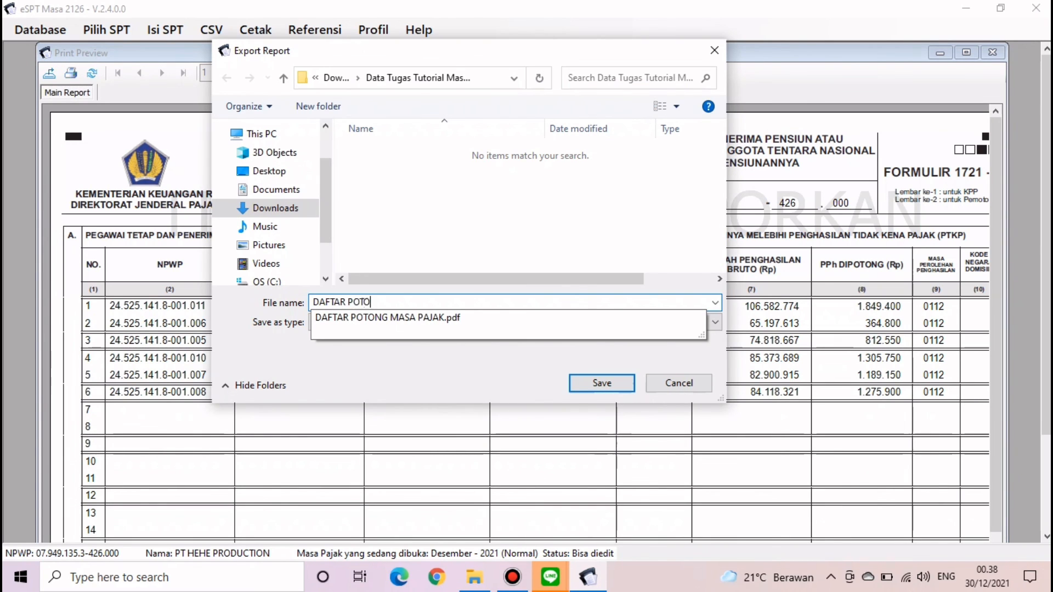
{"action": "type", "text": "NG TAHUN PAJAK"}
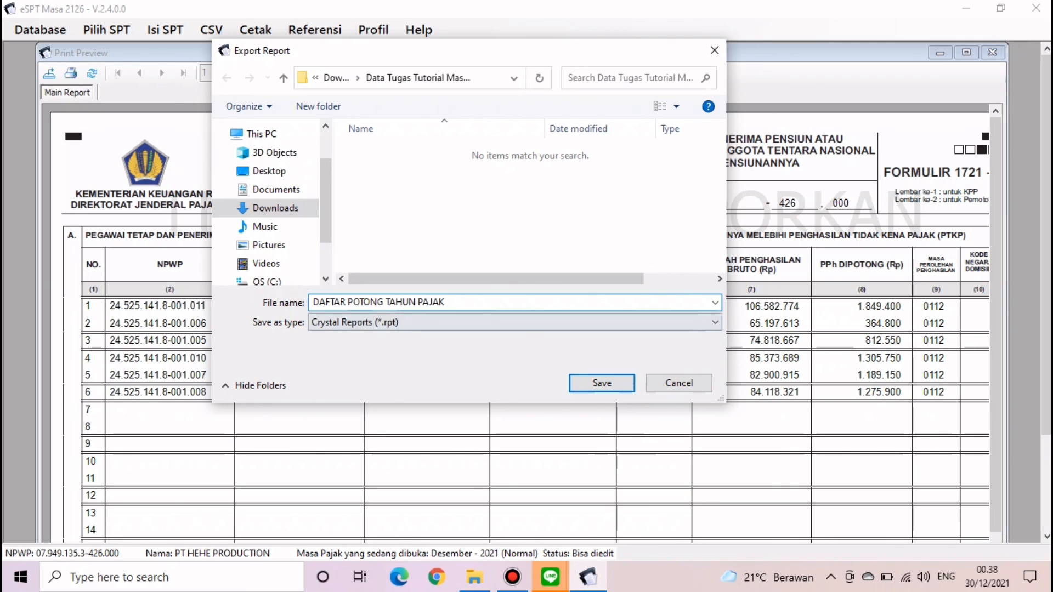
{"action": "left_click", "coordinate": [514, 322]}
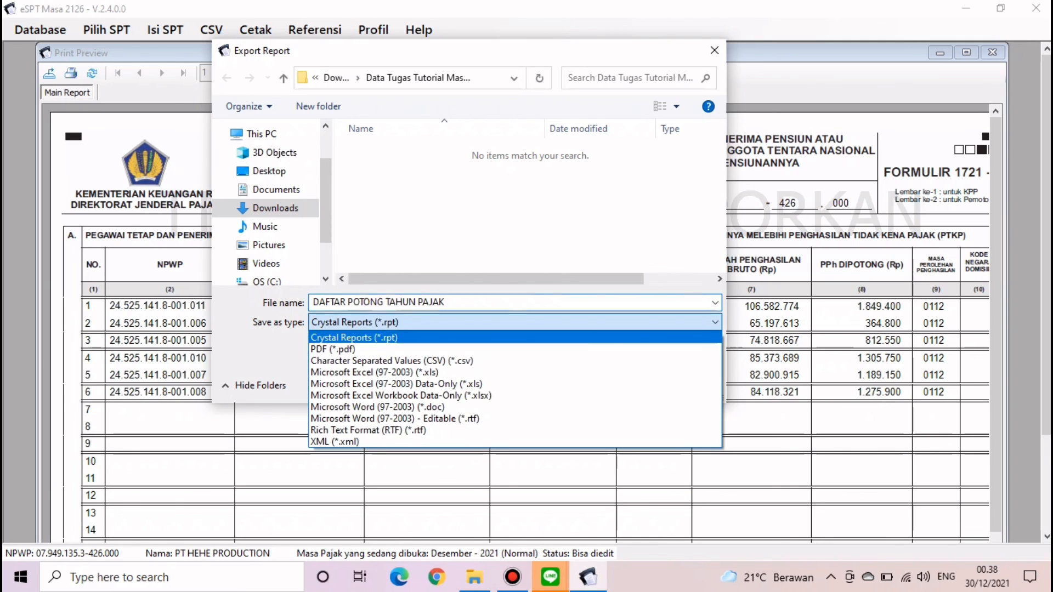
{"action": "left_click", "coordinate": [514, 349]}
{"action": "left_click", "coordinate": [602, 383]}
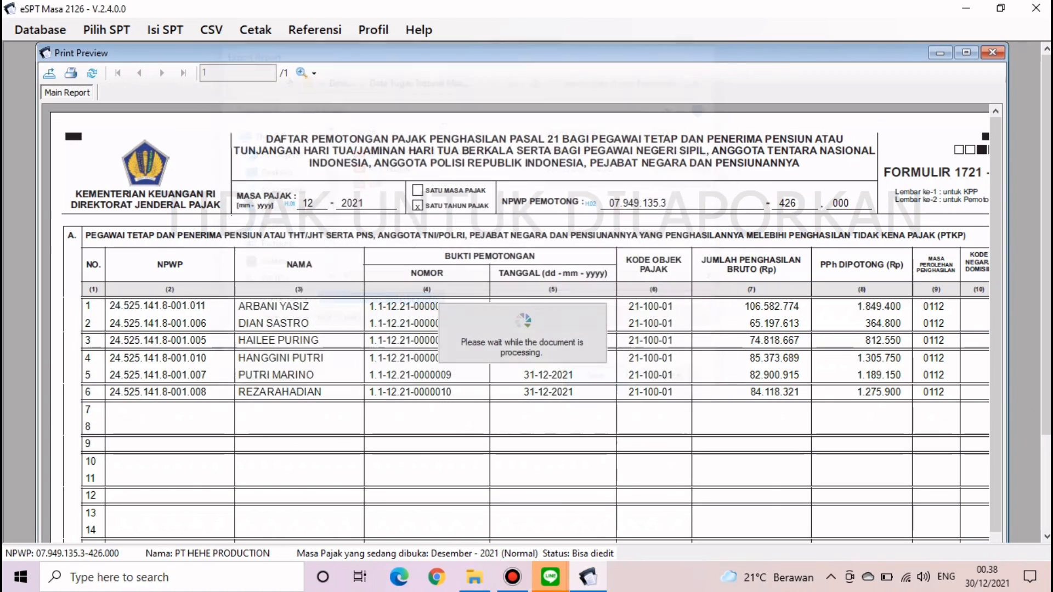
{"action": "left_click", "coordinate": [561, 340]}
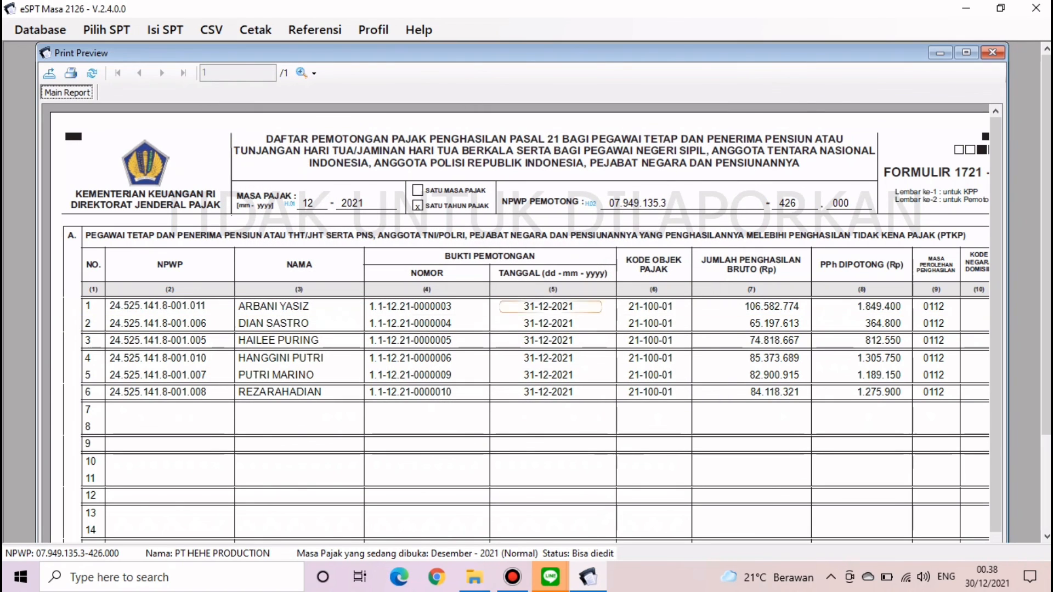
{"action": "left_click", "coordinate": [107, 30]}
- Open the A1 withholding-slip list under Daftar Bukti Potong
{"action": "mouse_move", "coordinate": [165, 30]}
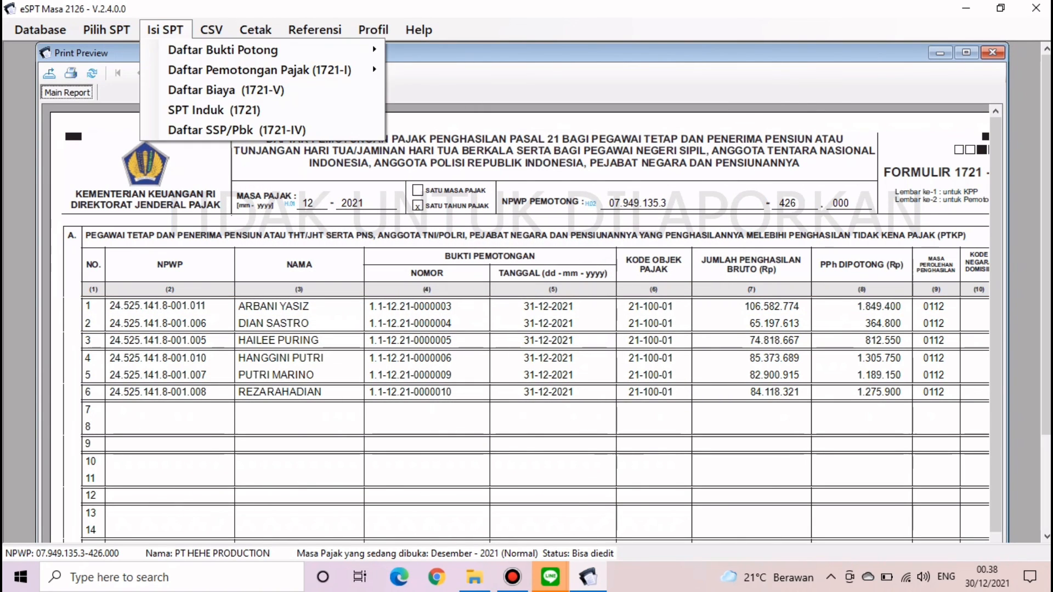
{"action": "mouse_move", "coordinate": [223, 50]}
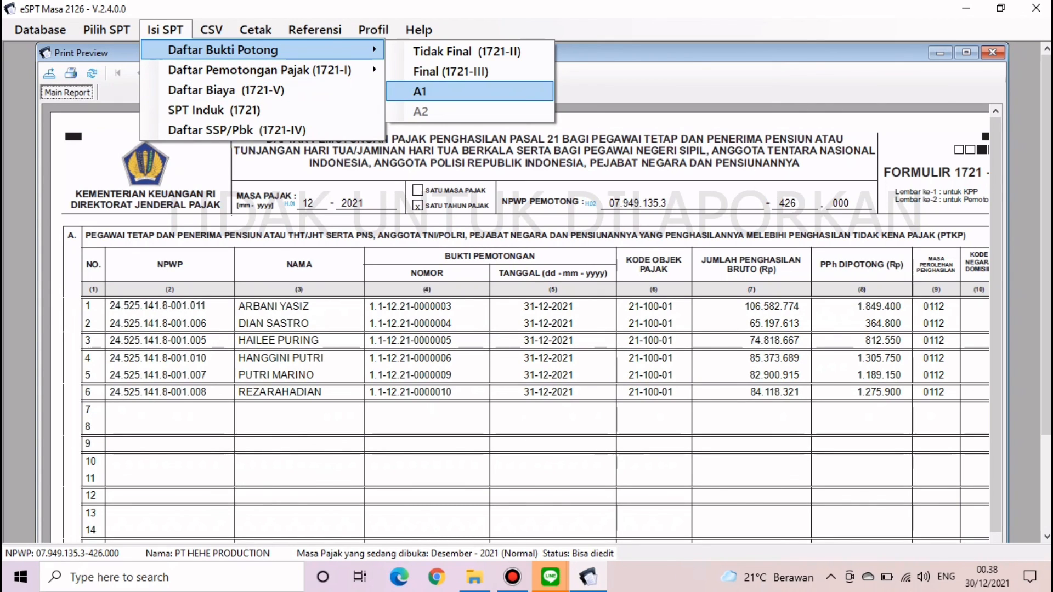
{"action": "left_click", "coordinate": [439, 91]}
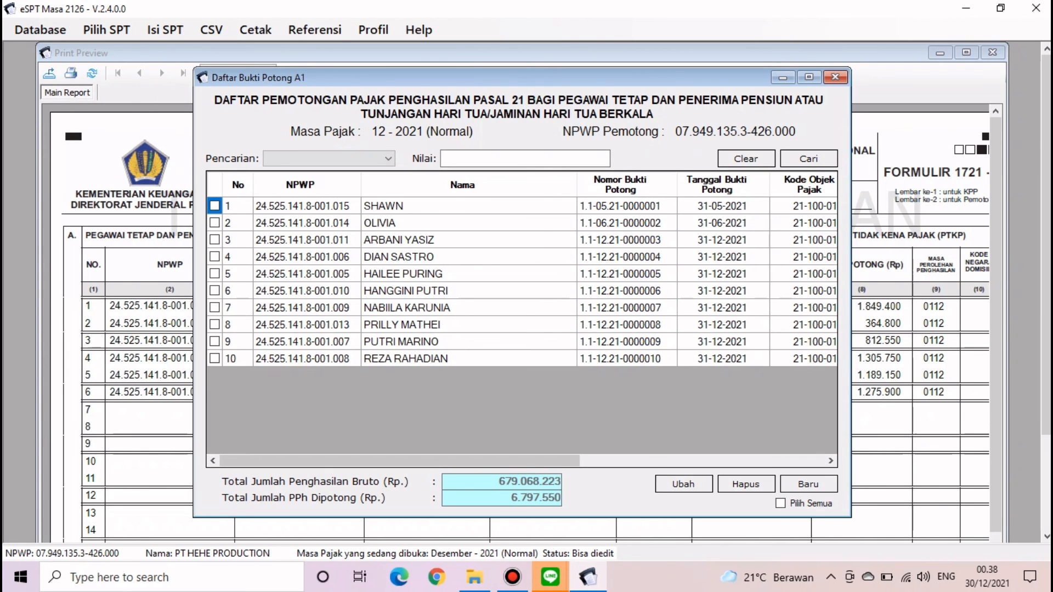
- Tick A1 slips in rows 1–10, then close the A1 list and the print preview
{"action": "left_click", "coordinate": [215, 206]}
{"action": "left_click", "coordinate": [215, 223]}
{"action": "left_click", "coordinate": [214, 240]}
{"action": "left_click", "coordinate": [215, 257]}
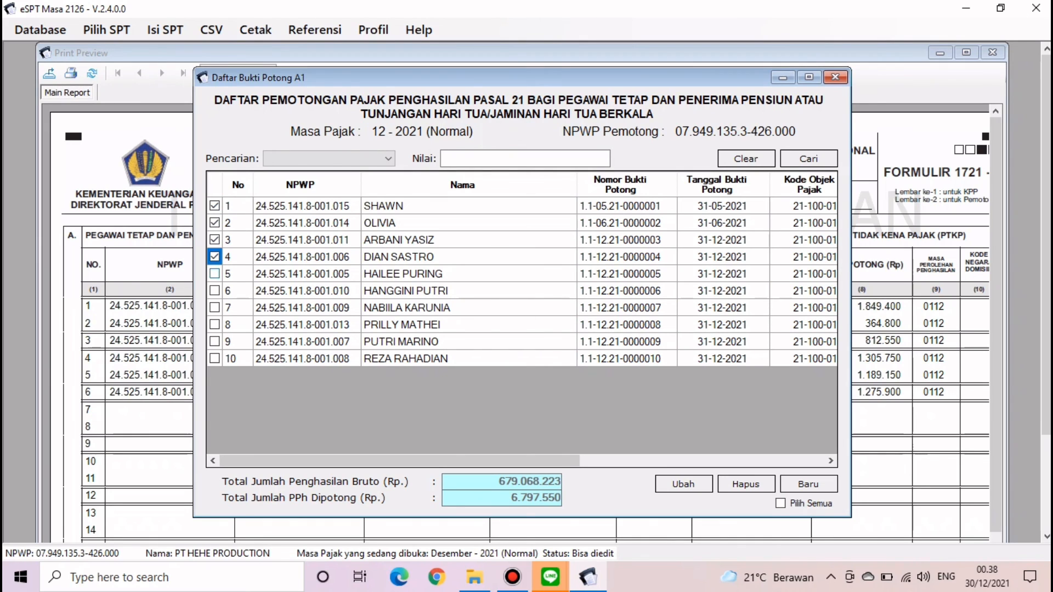
{"action": "left_click", "coordinate": [214, 273]}
{"action": "left_click", "coordinate": [215, 291]}
{"action": "left_click", "coordinate": [214, 307]}
{"action": "left_click", "coordinate": [214, 325]}
{"action": "left_click", "coordinate": [214, 342]}
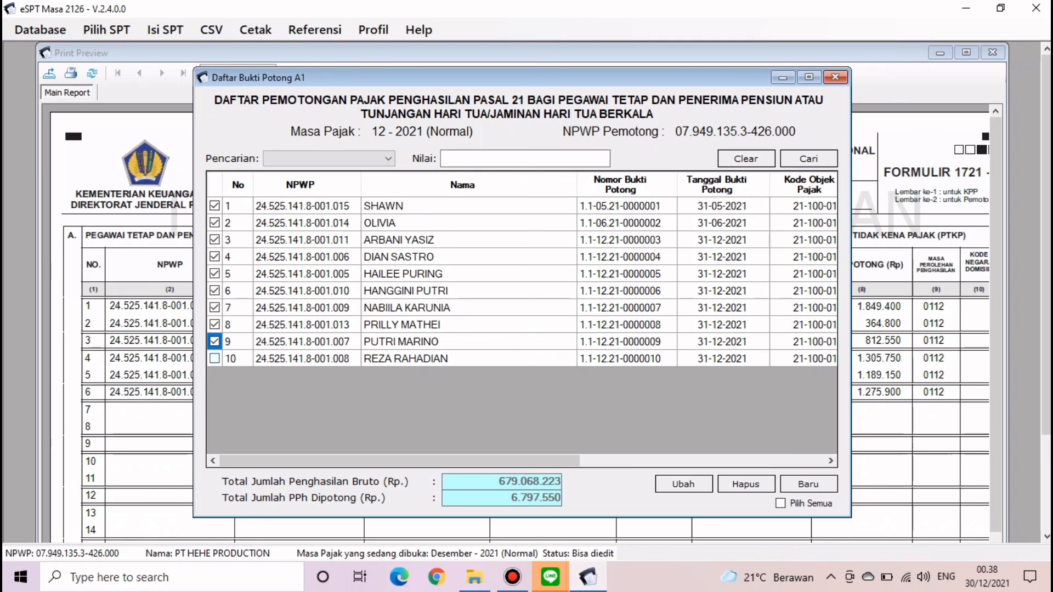
{"action": "left_click", "coordinate": [214, 359]}
{"action": "left_click", "coordinate": [836, 77]}
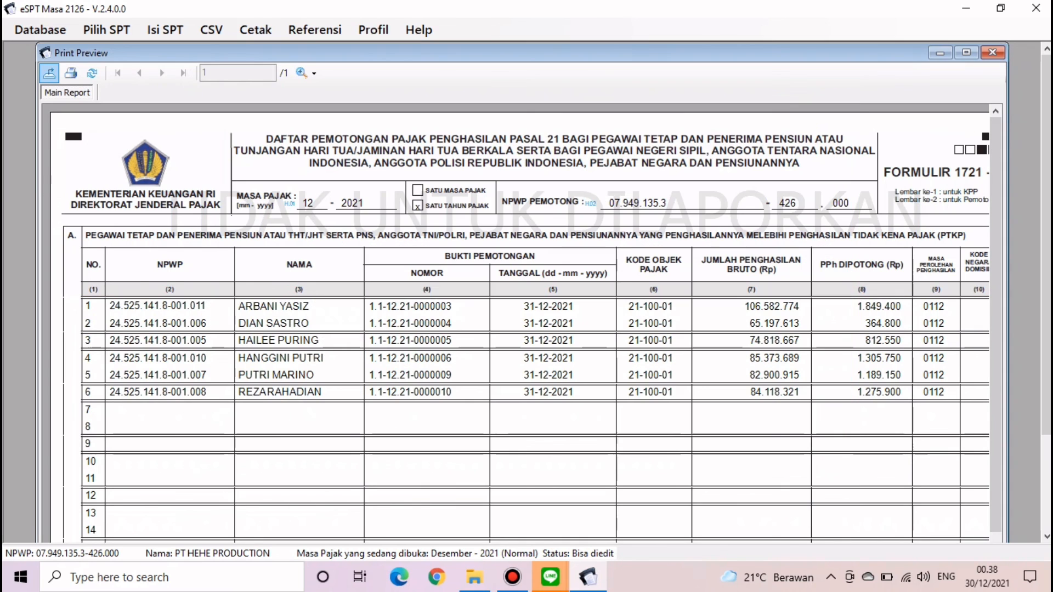
{"action": "left_click", "coordinate": [992, 53]}
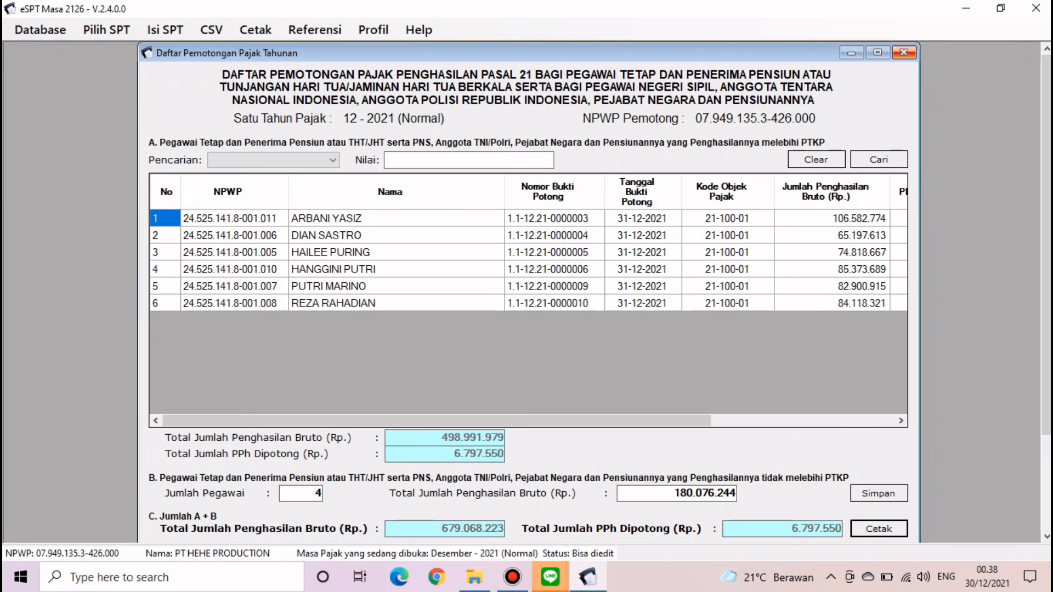
- Select all ten 1721-A1 withholding slips for direct printing and start printing them
{"action": "left_click", "coordinate": [903, 53]}
{"action": "left_click", "coordinate": [165, 29]}
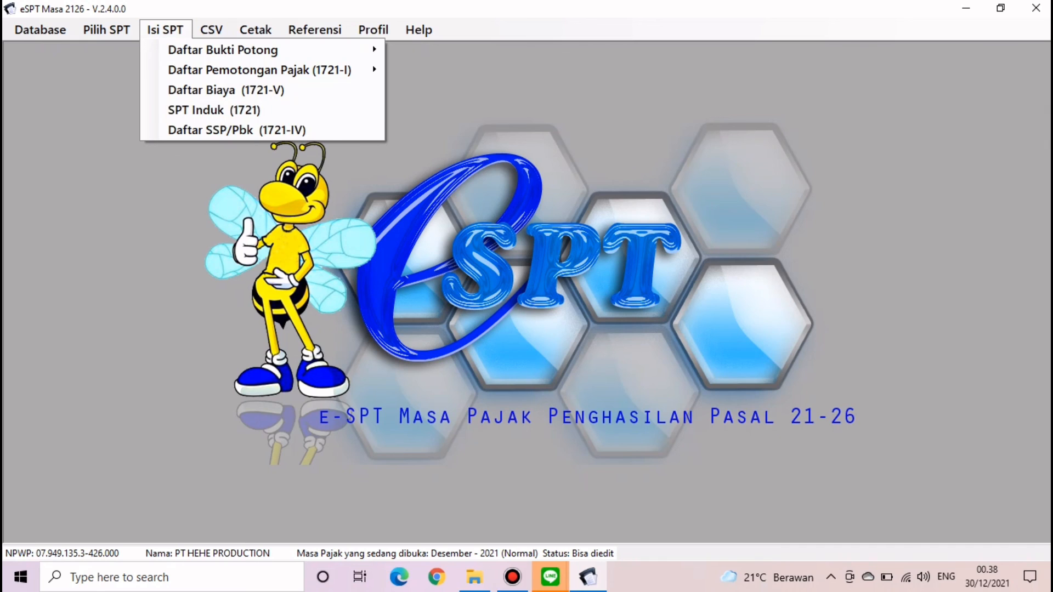
{"action": "mouse_move", "coordinate": [212, 29]}
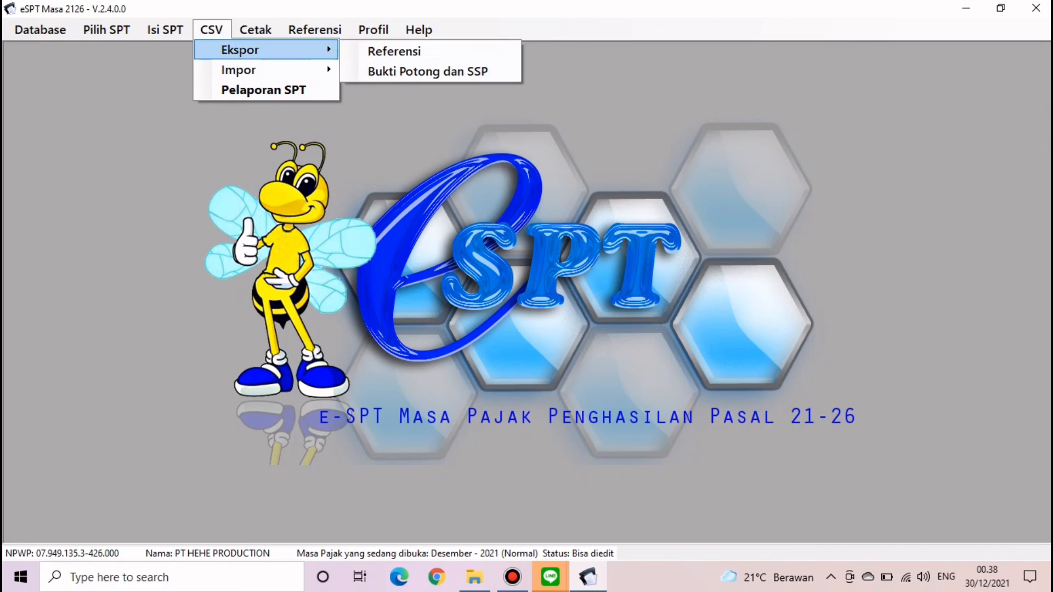
{"action": "left_click", "coordinate": [256, 30]}
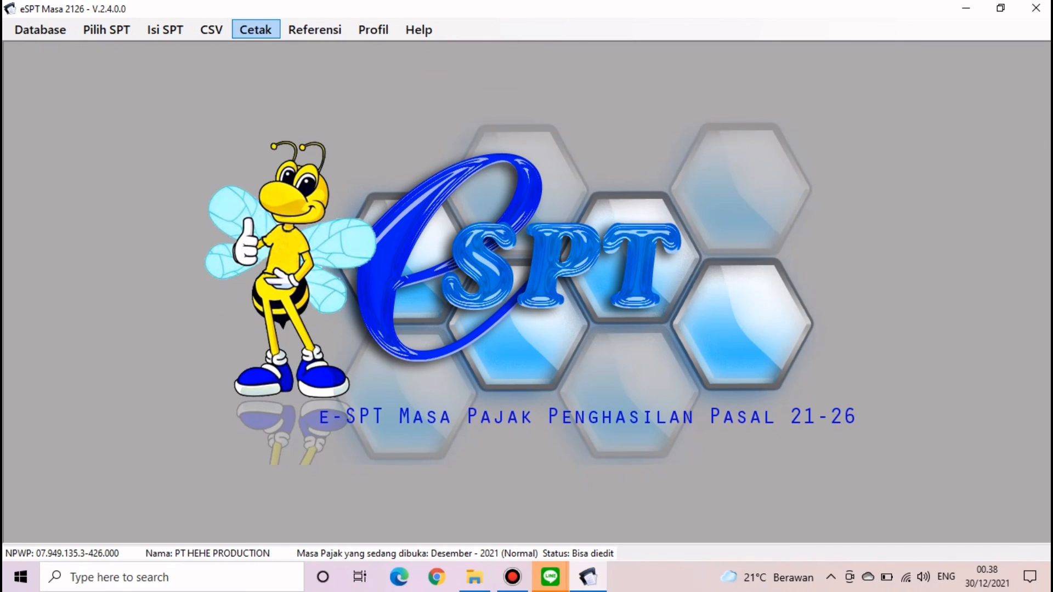
{"action": "left_click", "coordinate": [255, 30]}
{"action": "left_click", "coordinate": [296, 69]}
{"action": "left_click", "coordinate": [593, 159]}
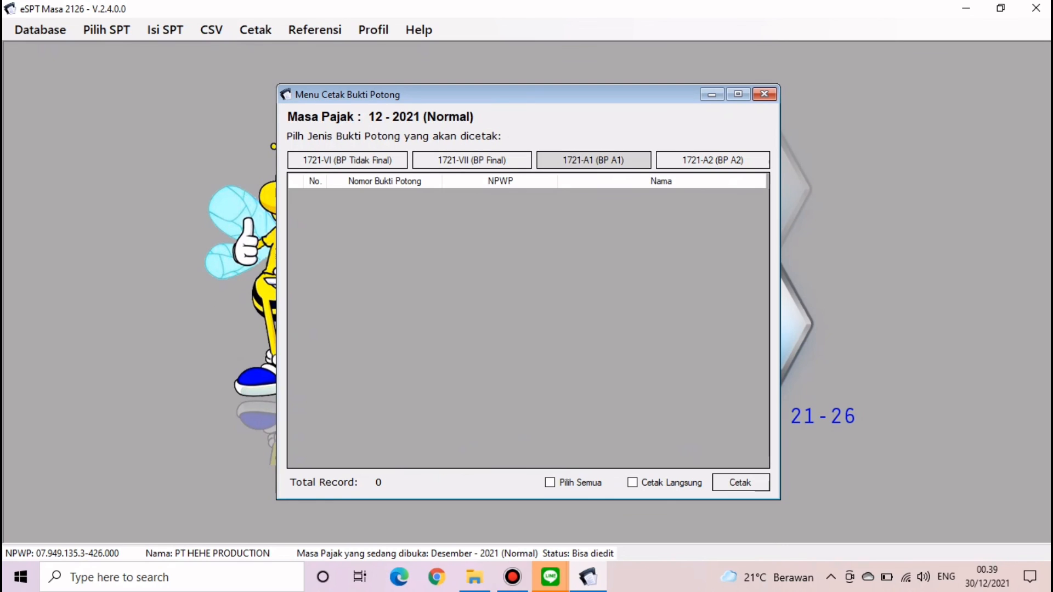
{"action": "left_click", "coordinate": [550, 483]}
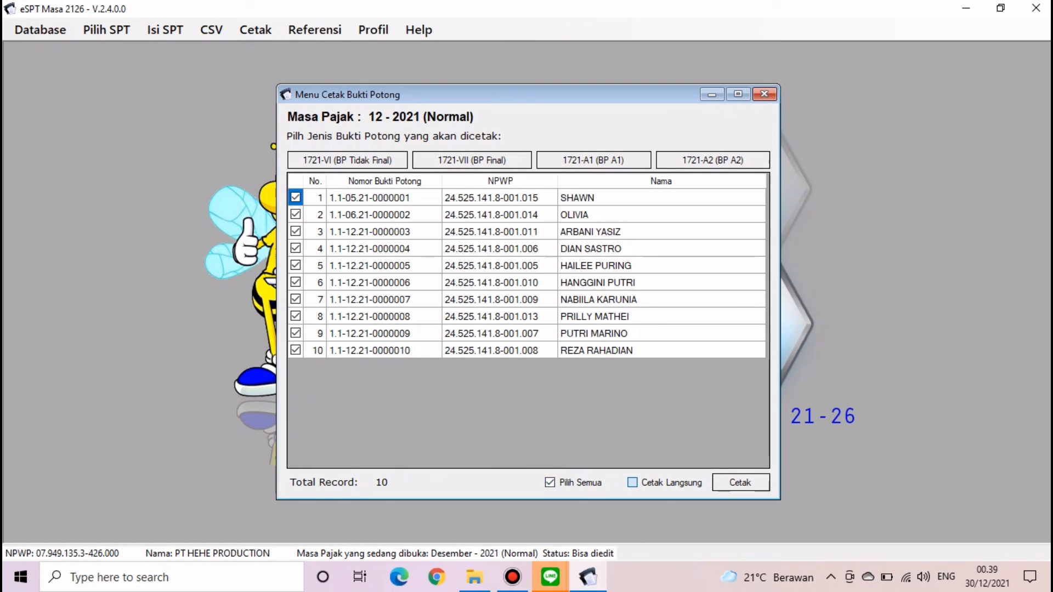
{"action": "left_click", "coordinate": [632, 482]}
{"action": "left_click", "coordinate": [741, 483]}
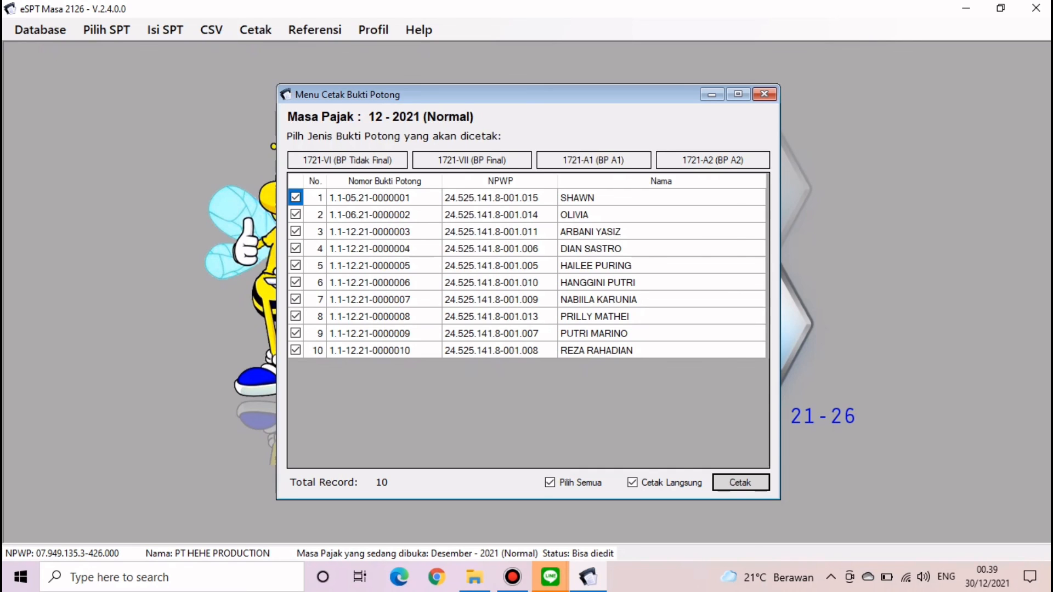
- Save the first three slips as PDFs BUPOT 1, BUPOT 2 and BUPOT 3
{"action": "type", "text": "BU"}
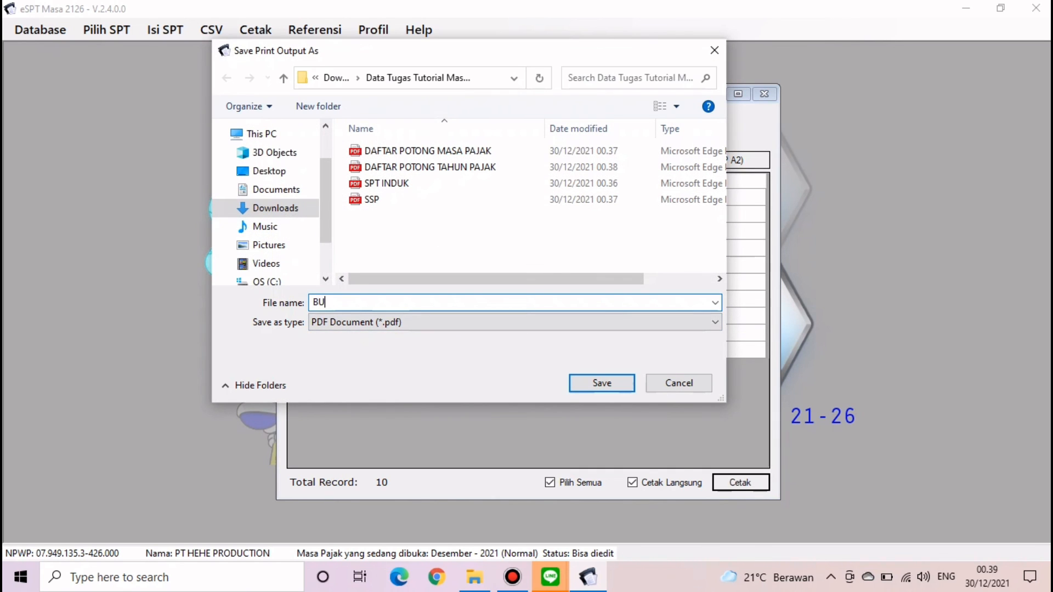
{"action": "type", "text": "POT 1"}
{"action": "key", "text": "Return"}
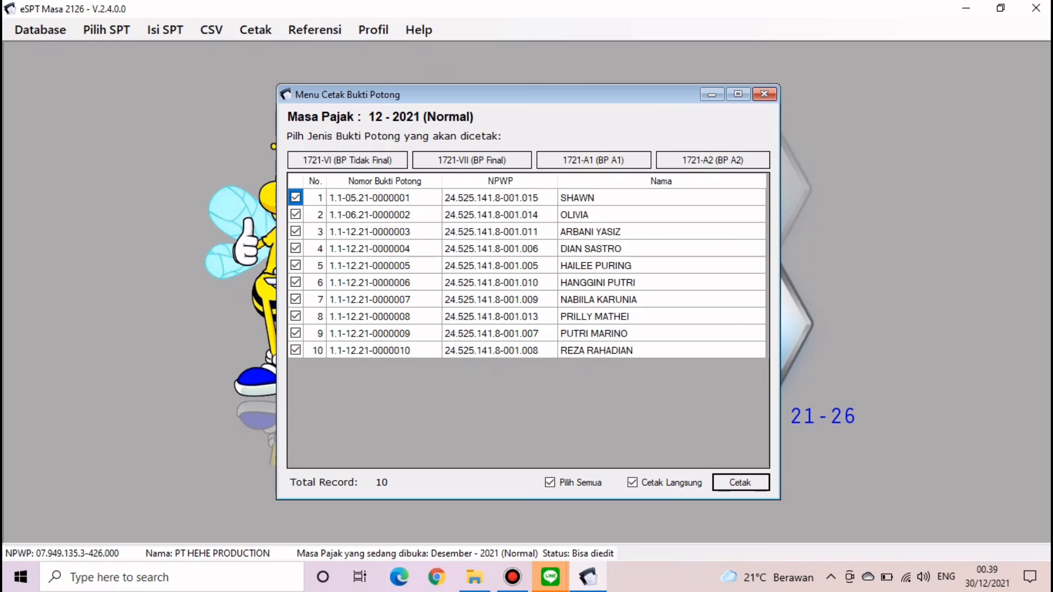
{"action": "type", "text": "BUPOT 2"}
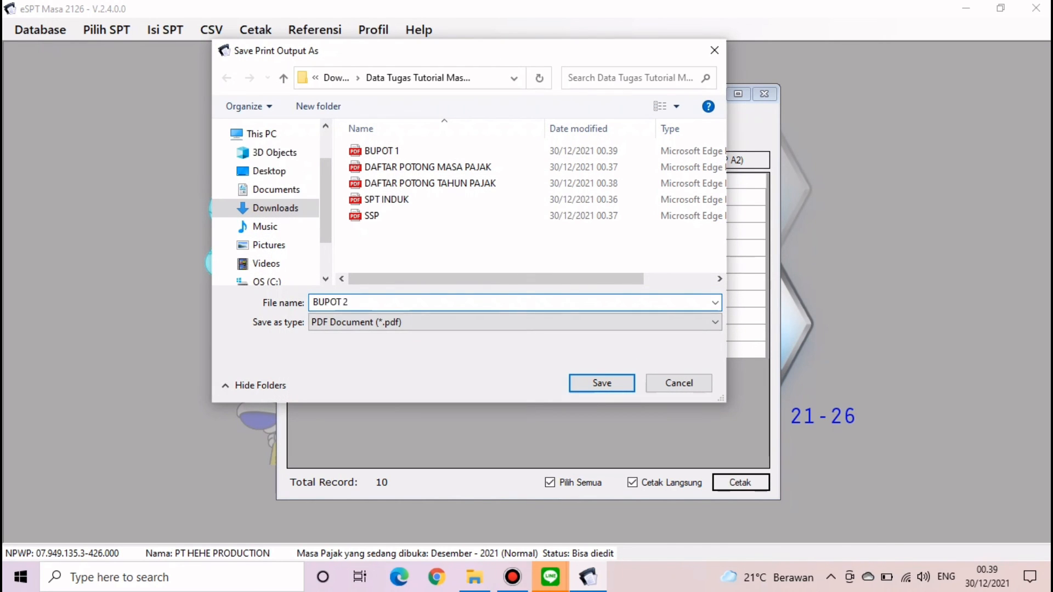
{"action": "key", "text": "Left"}
{"action": "key", "text": "shift+Left"}
{"action": "key", "text": "shift+Left"}
{"action": "key", "text": "shift+Left"}
{"action": "key", "text": "shift+Left"}
{"action": "key", "text": "shift+Left"}
{"action": "key", "text": "shift+Left"}
{"action": "key", "text": "ctrl+c"}
{"action": "key", "text": "Return"}
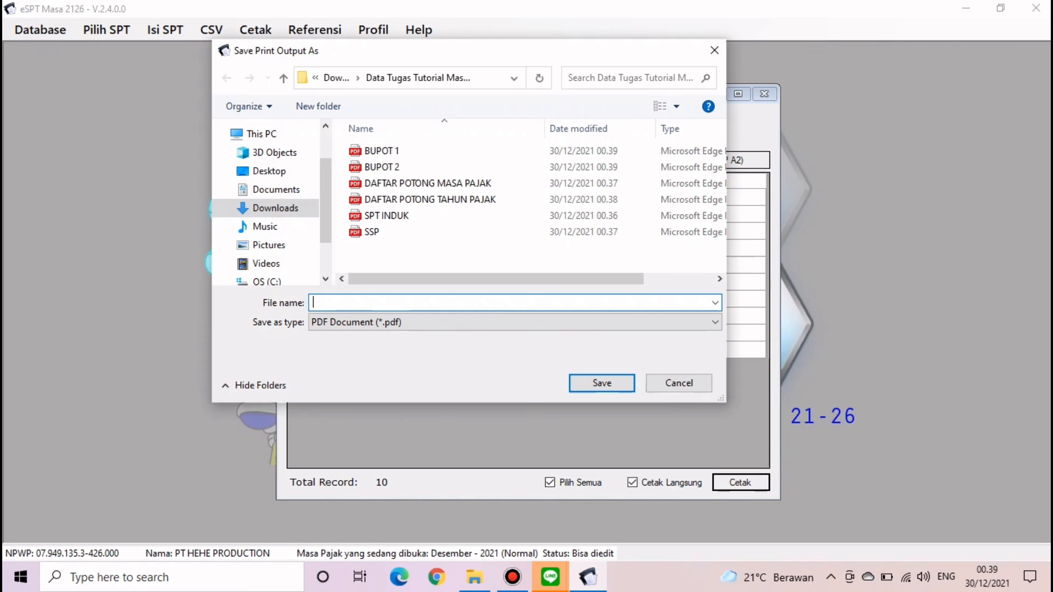
{"action": "key", "text": "ctrl+v"}
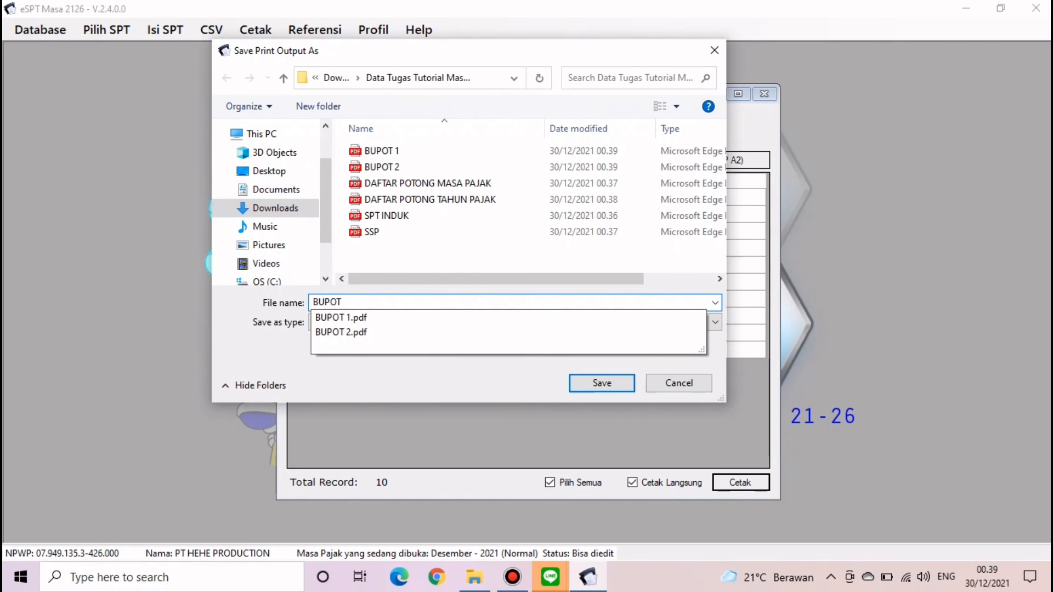
{"action": "type", "text": "3"}
{"action": "key", "text": "Return"}
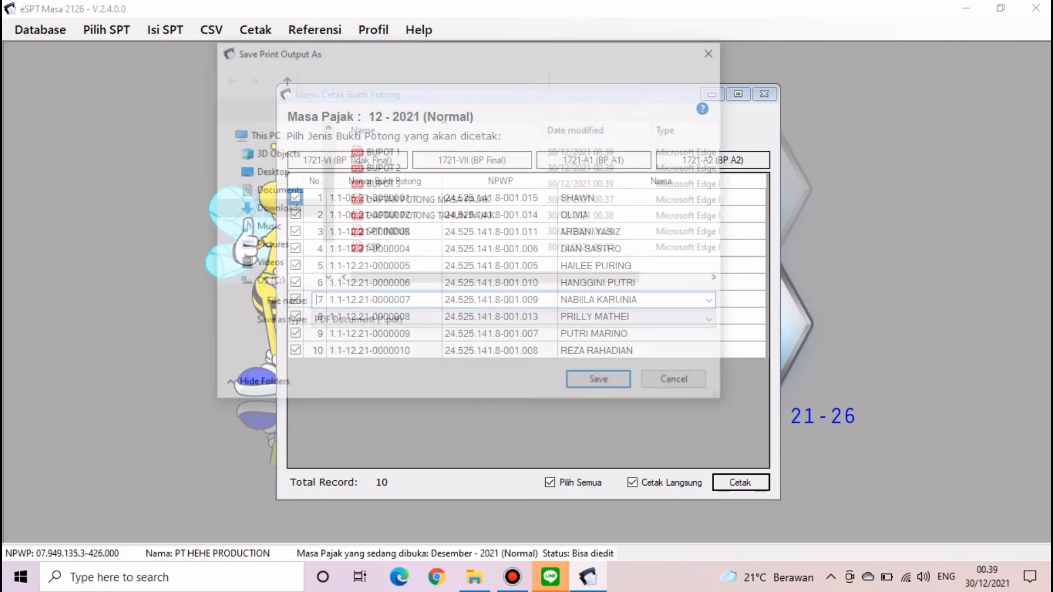
- Save the next slips as BUPOT 4, BUPOT 5, BUPOT 6 and BUPOT 7
{"action": "type", "text": "BUPOT"}
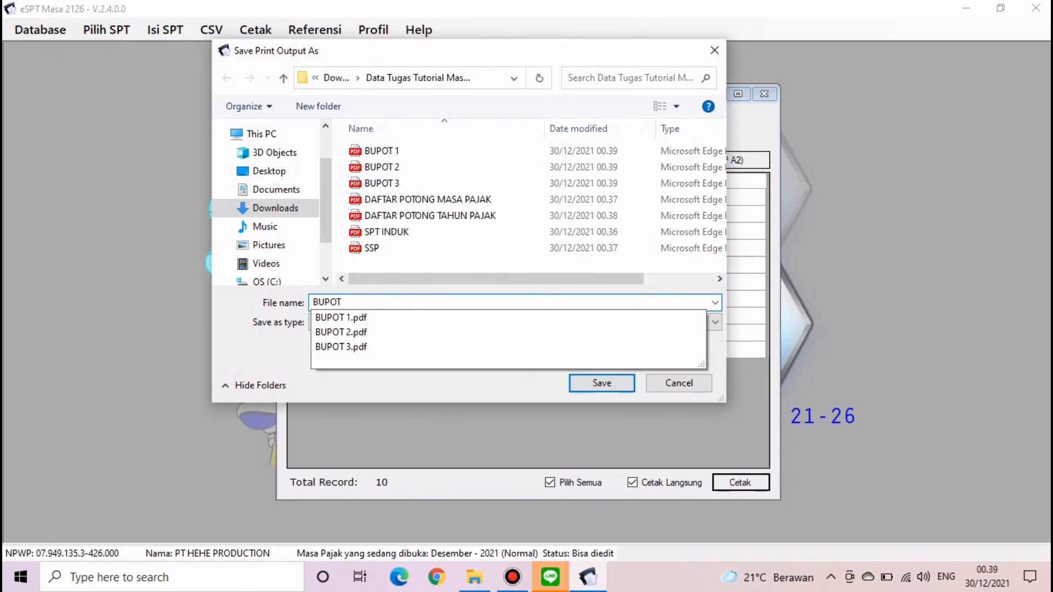
{"action": "type", "text": " 4"}
{"action": "key", "text": "Return"}
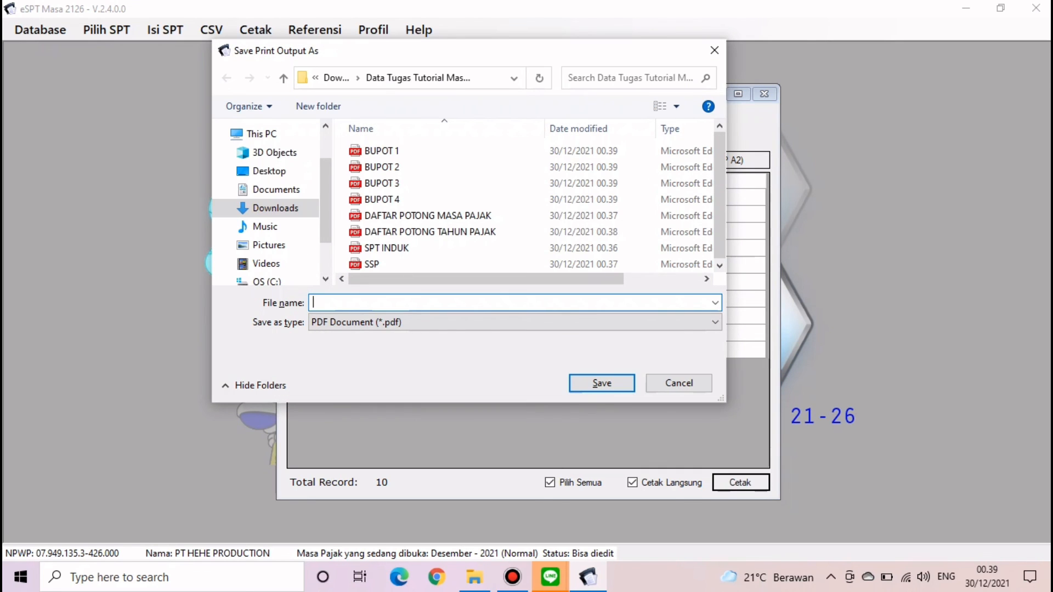
{"action": "type", "text": "BUPOT 5"}
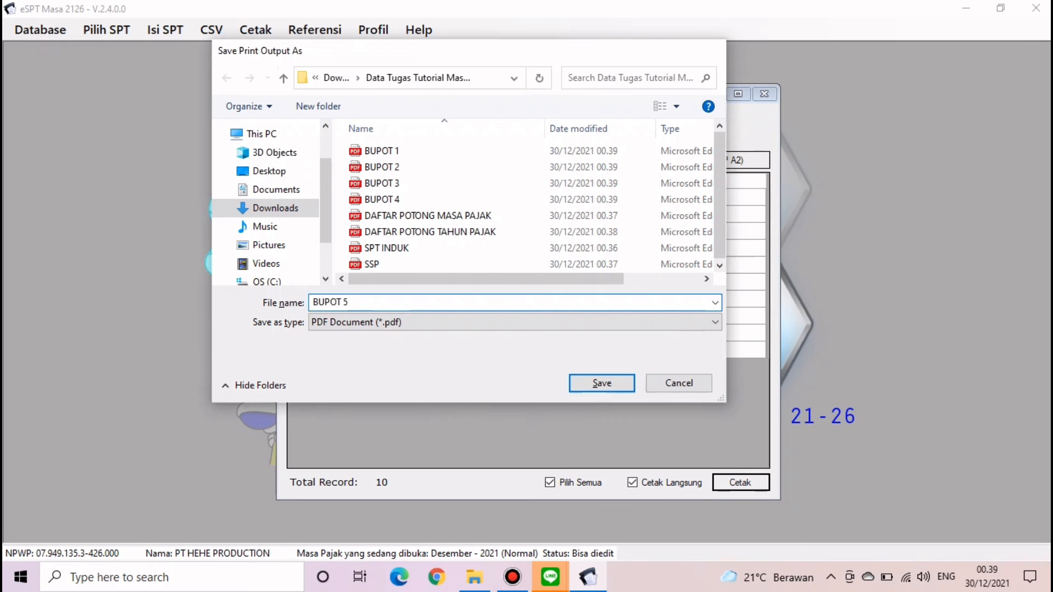
{"action": "key", "text": "Return"}
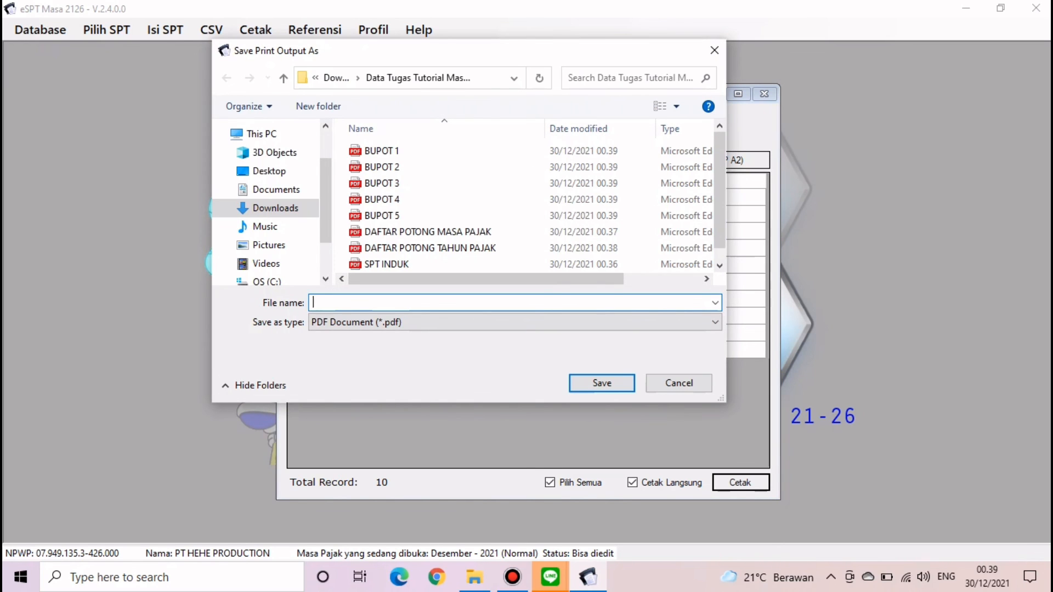
{"action": "type", "text": "BUPOT"}
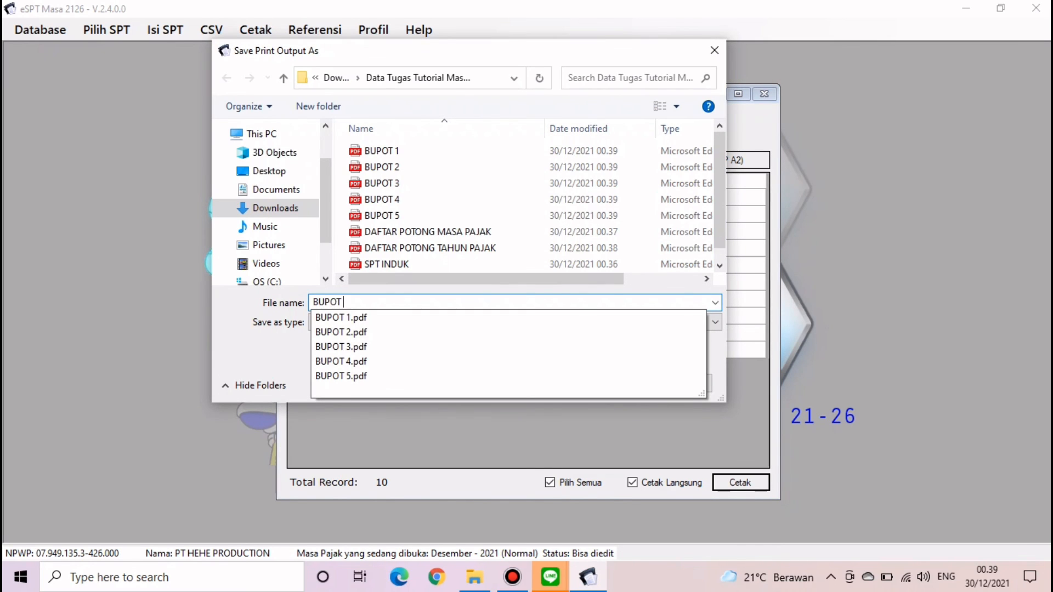
{"action": "type", "text": " 6"}
{"action": "key", "text": "Return"}
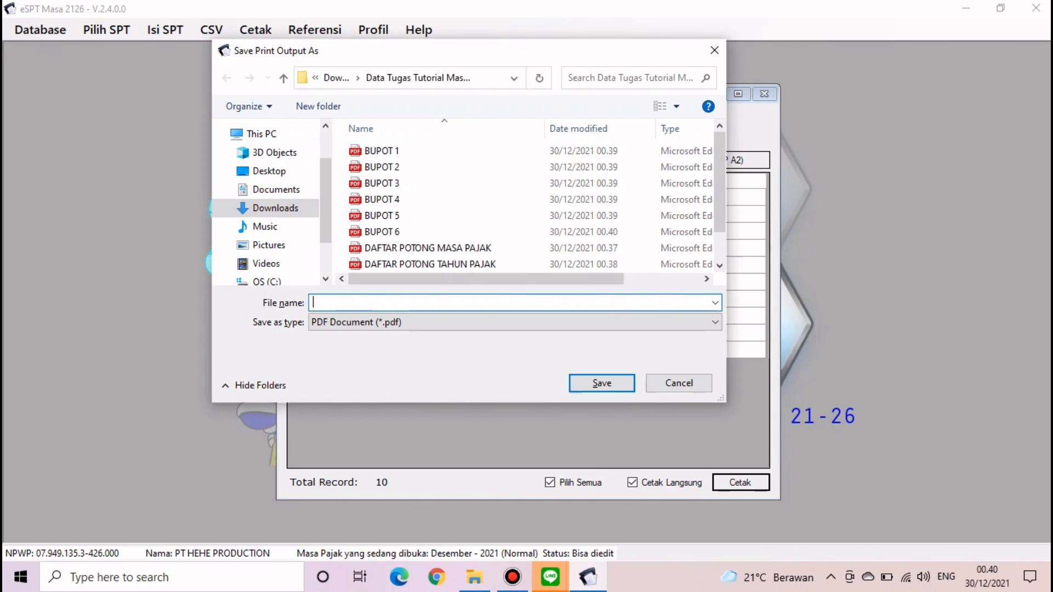
{"action": "type", "text": "BUPOT"}
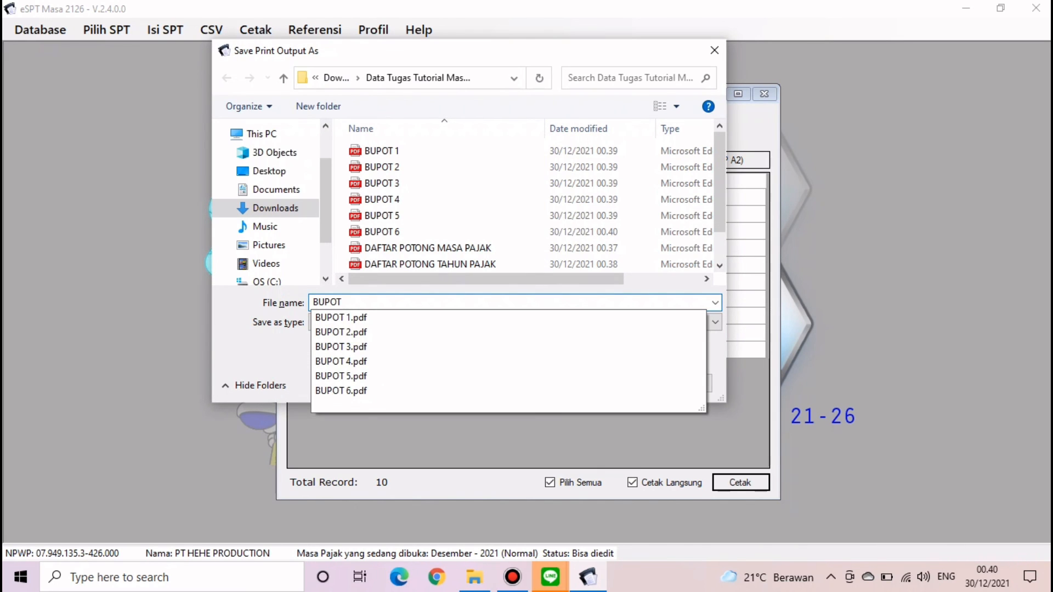
{"action": "type", "text": " 7"}
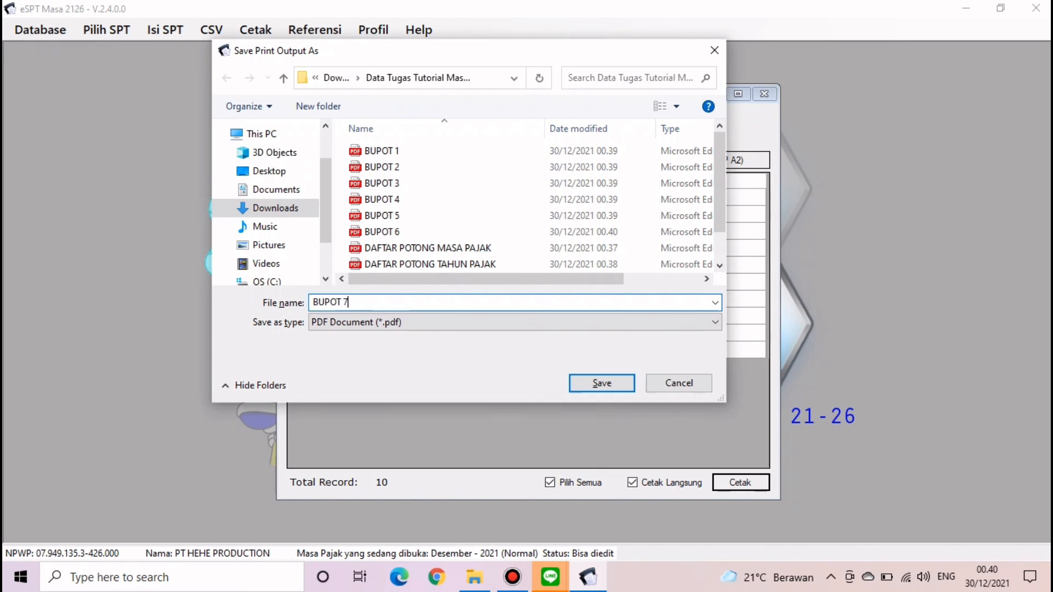
{"action": "key", "text": "Return"}
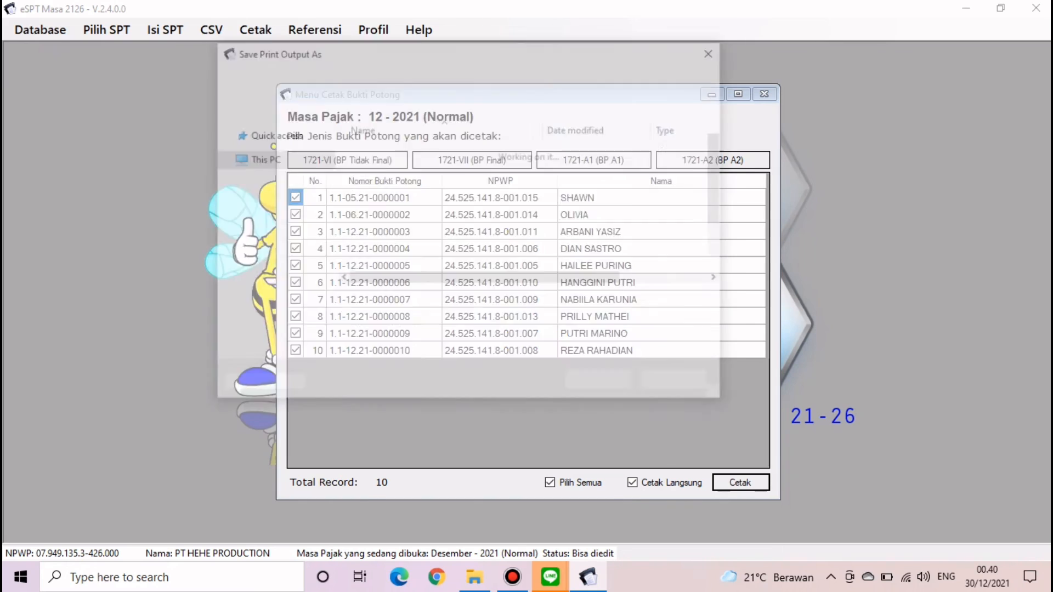
- Save the last slips as BUPOT 8, BUPOT 9 and BUPOT 10
{"action": "type", "text": "BUPOT"}
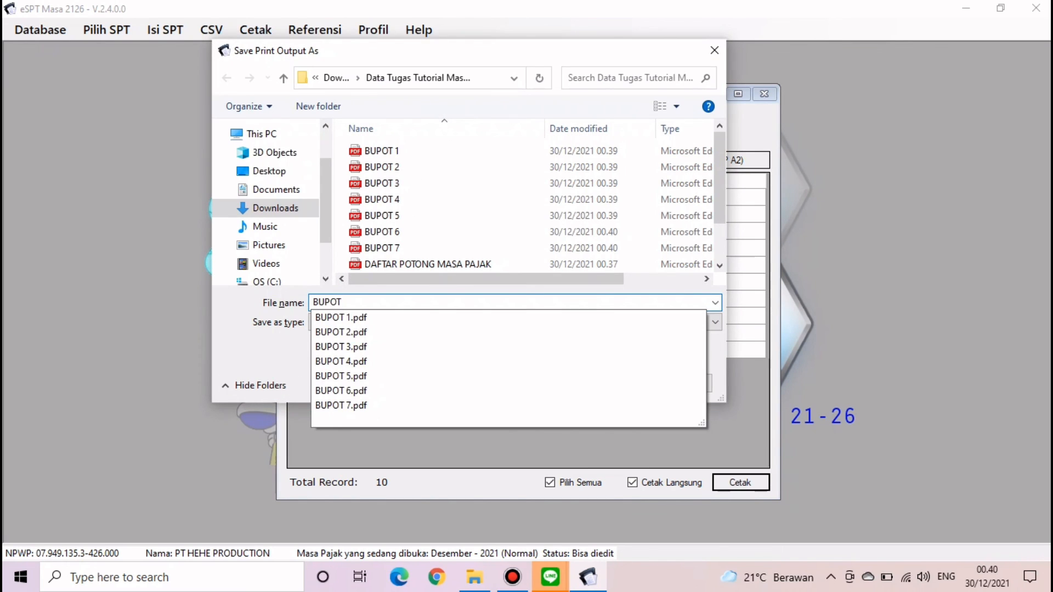
{"action": "type", "text": " 8"}
{"action": "key", "text": "Return"}
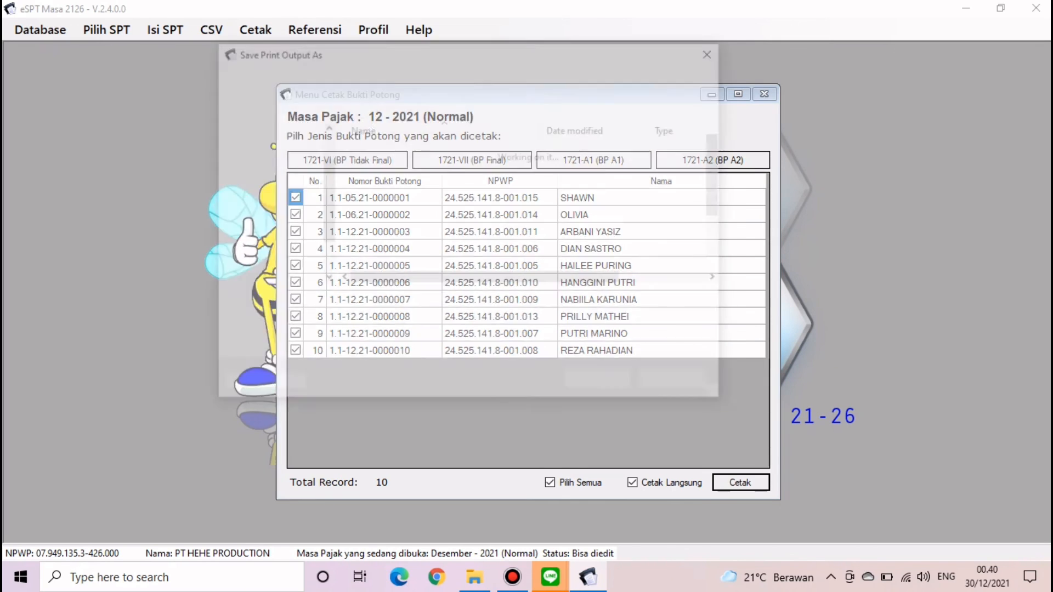
{"action": "type", "text": "BUPOT"}
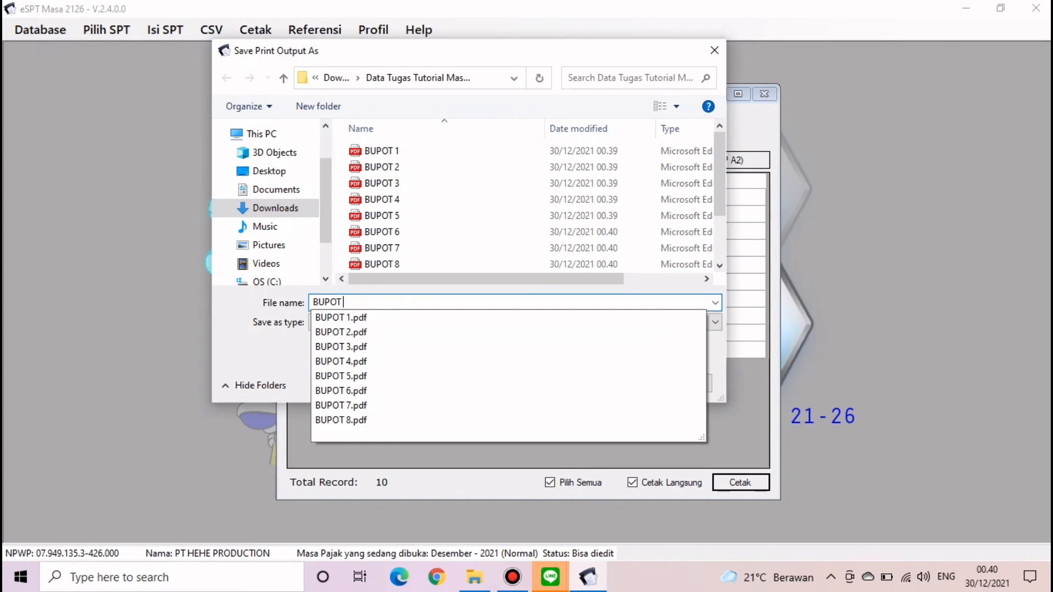
{"action": "type", "text": " 9"}
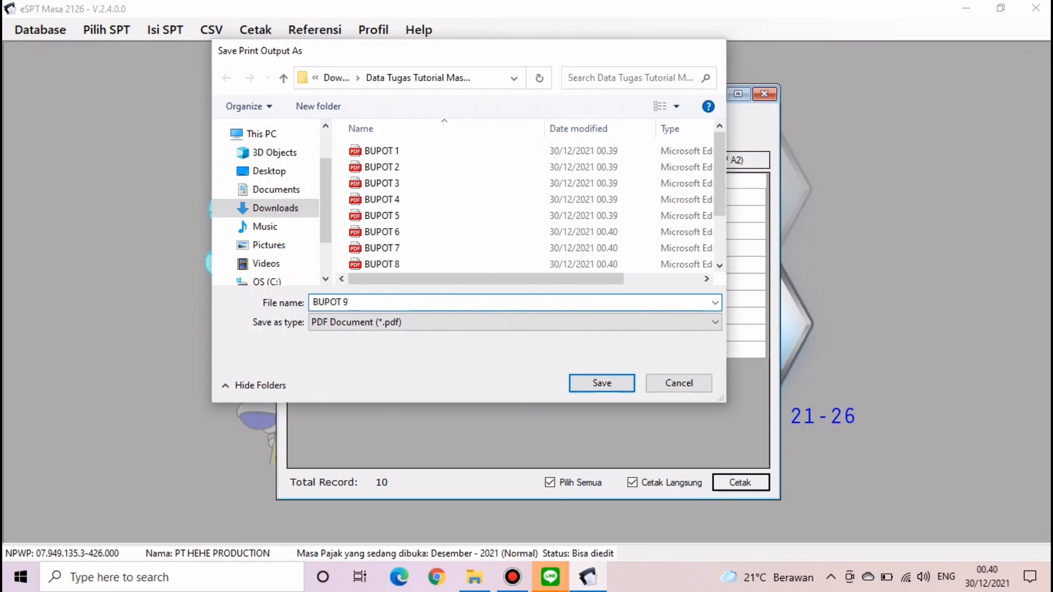
{"action": "key", "text": "Return"}
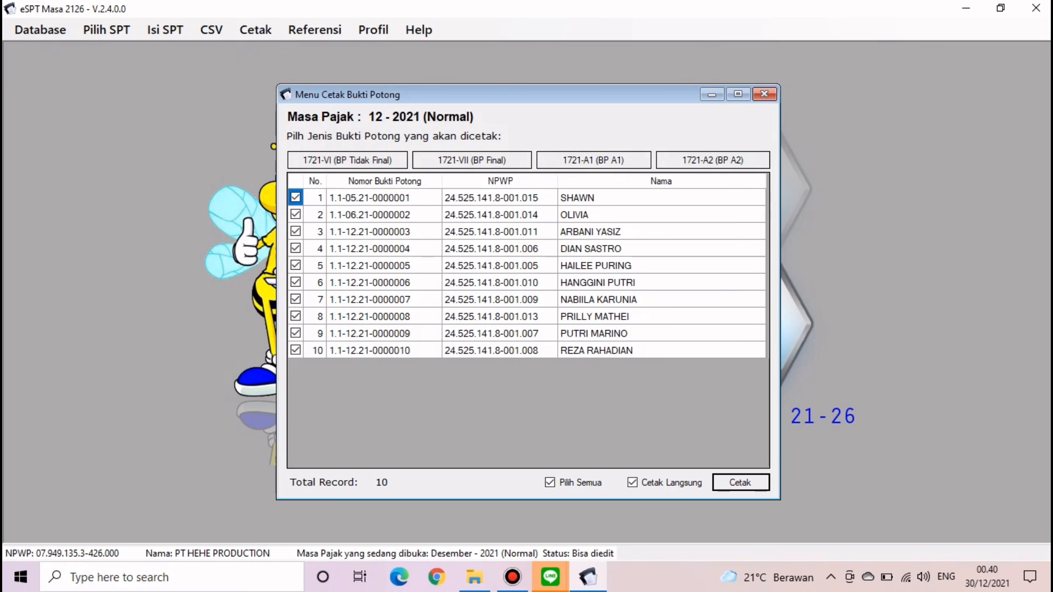
{"action": "type", "text": "BUPOT"}
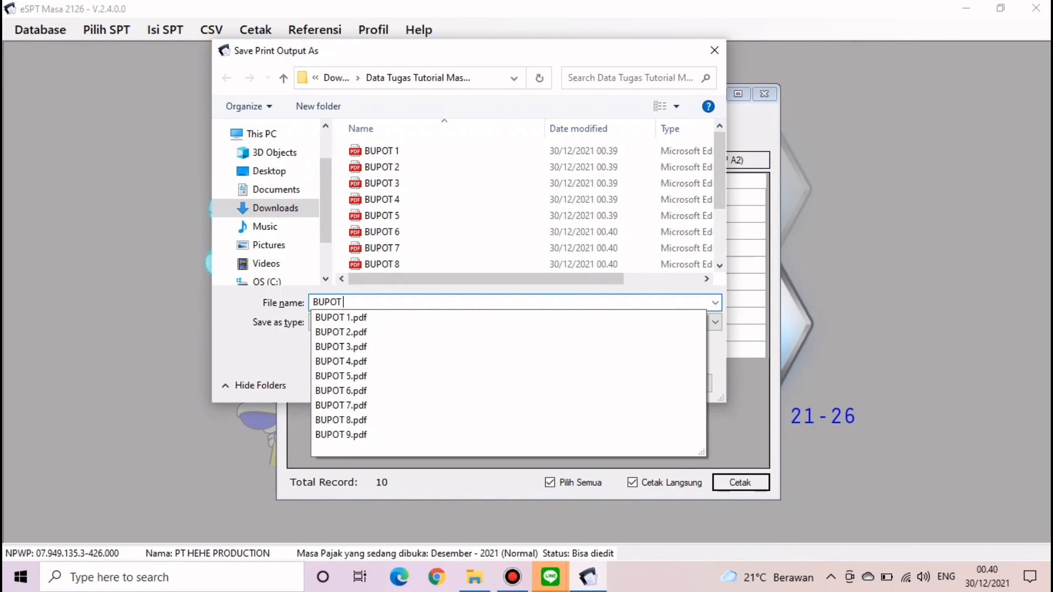
{"action": "type", "text": " 10"}
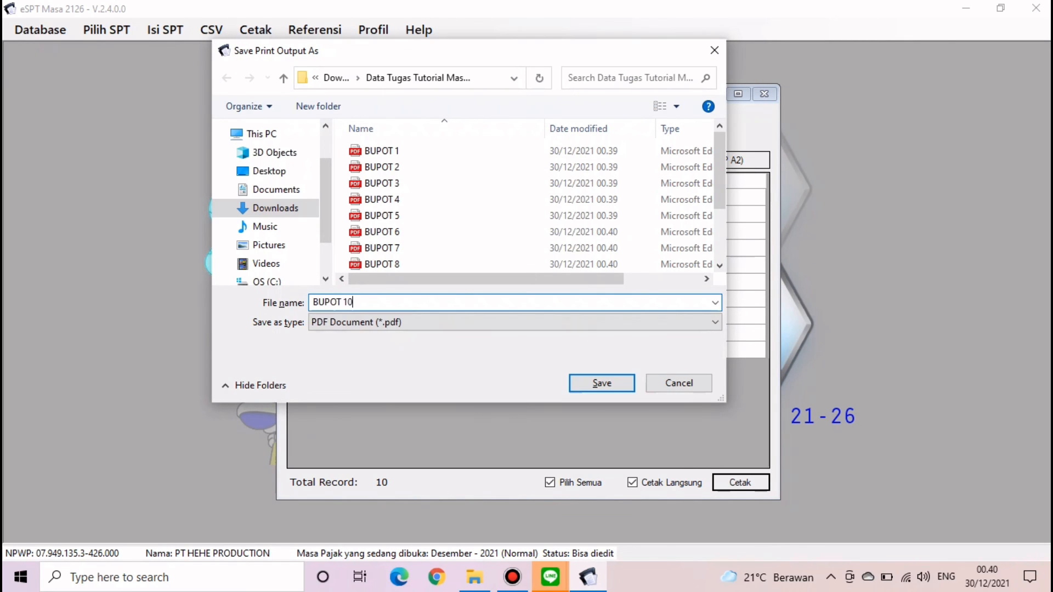
{"action": "key", "text": "Return"}
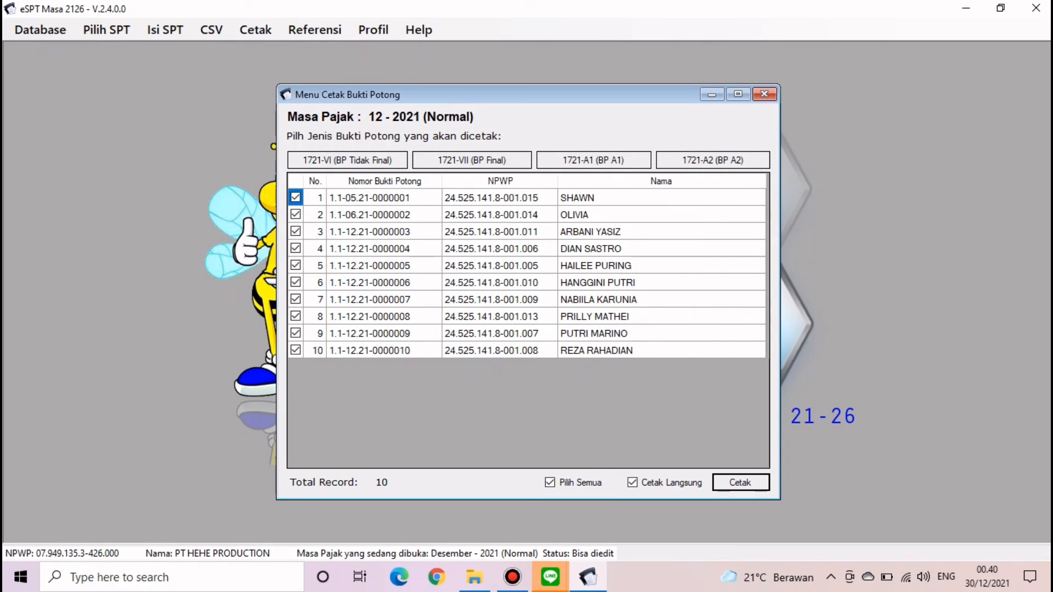
- Close the slip print menu and eSPT, then open SPT INDUK from the report folder
{"action": "left_click", "coordinate": [764, 94]}
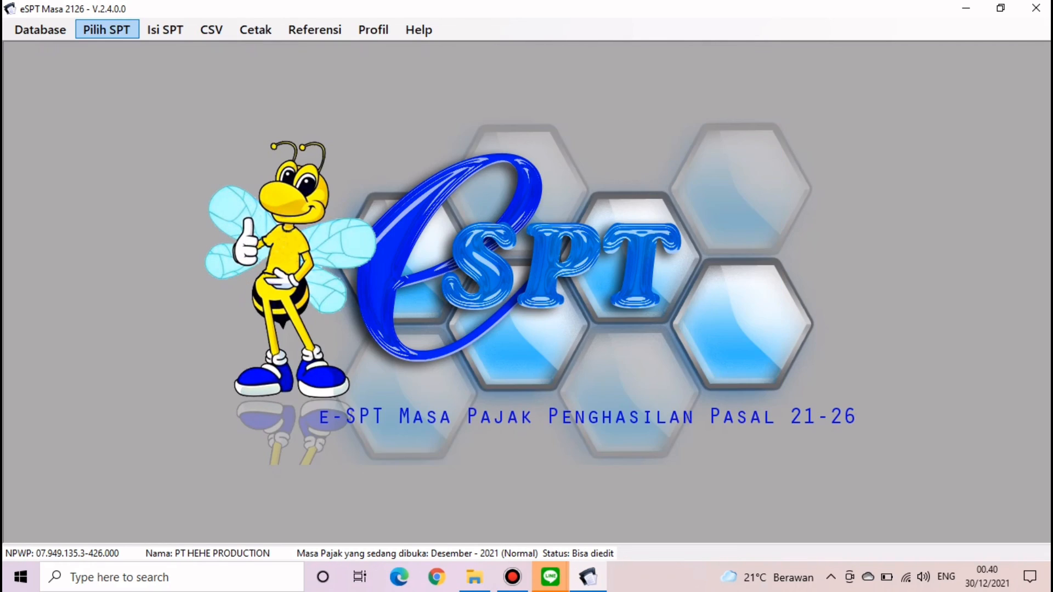
{"action": "left_click", "coordinate": [1036, 8]}
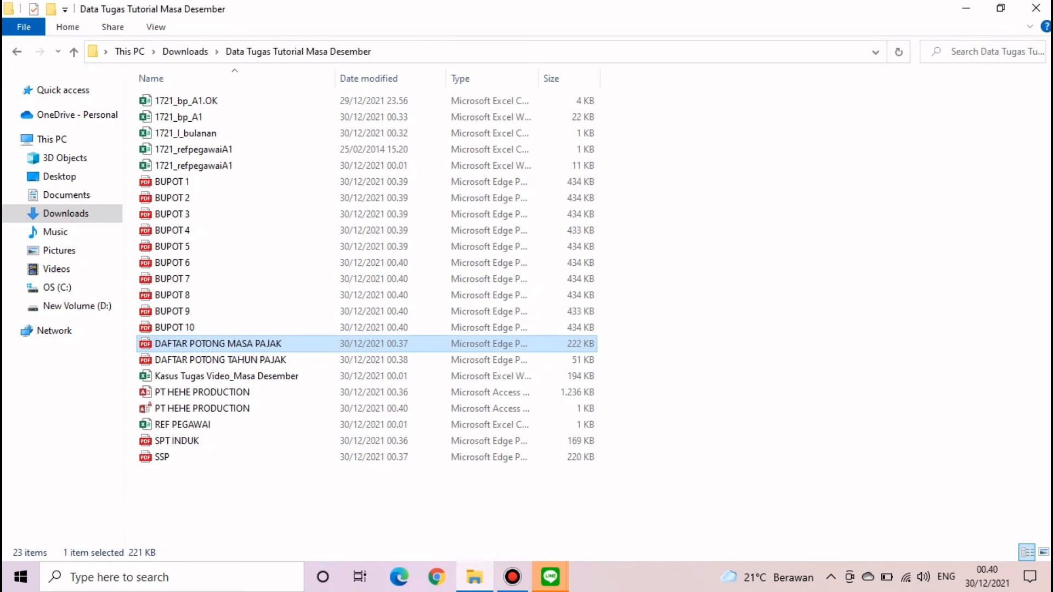
{"action": "left_click", "coordinate": [763, 296]}
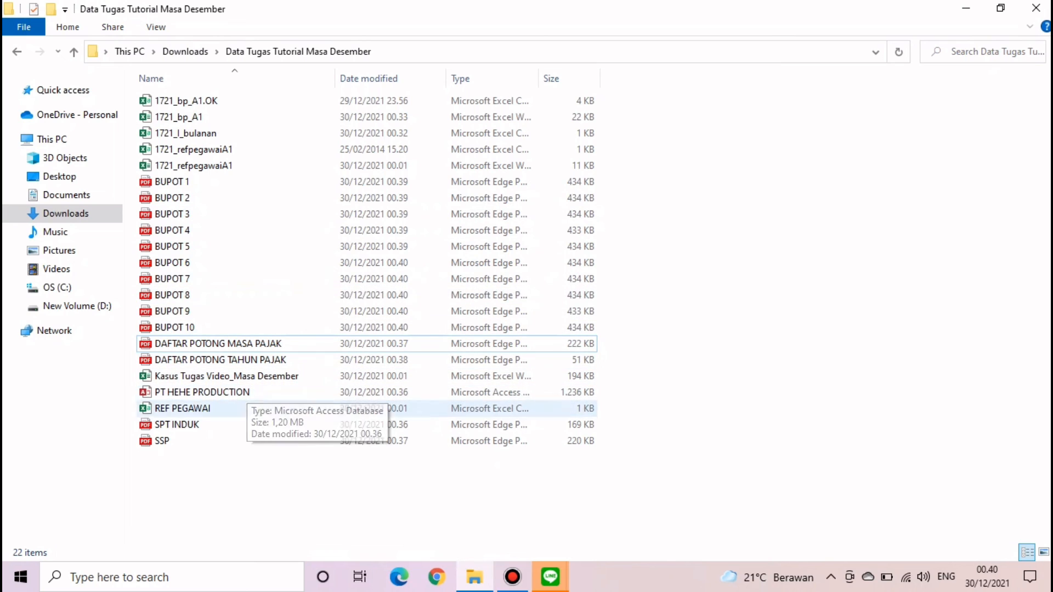
{"action": "left_click", "coordinate": [236, 425]}
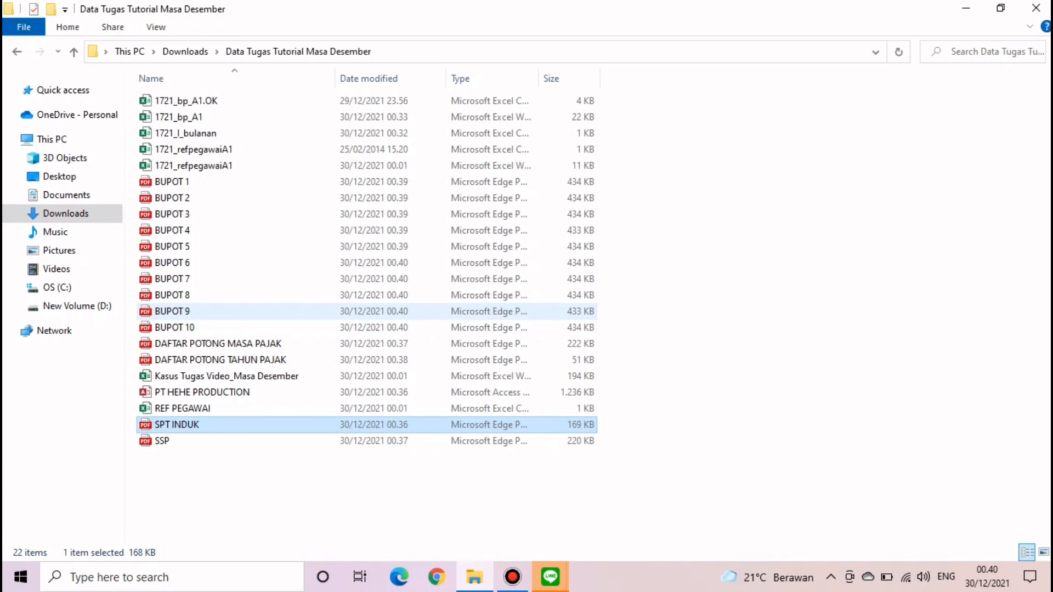
{"action": "key", "text": "Return"}
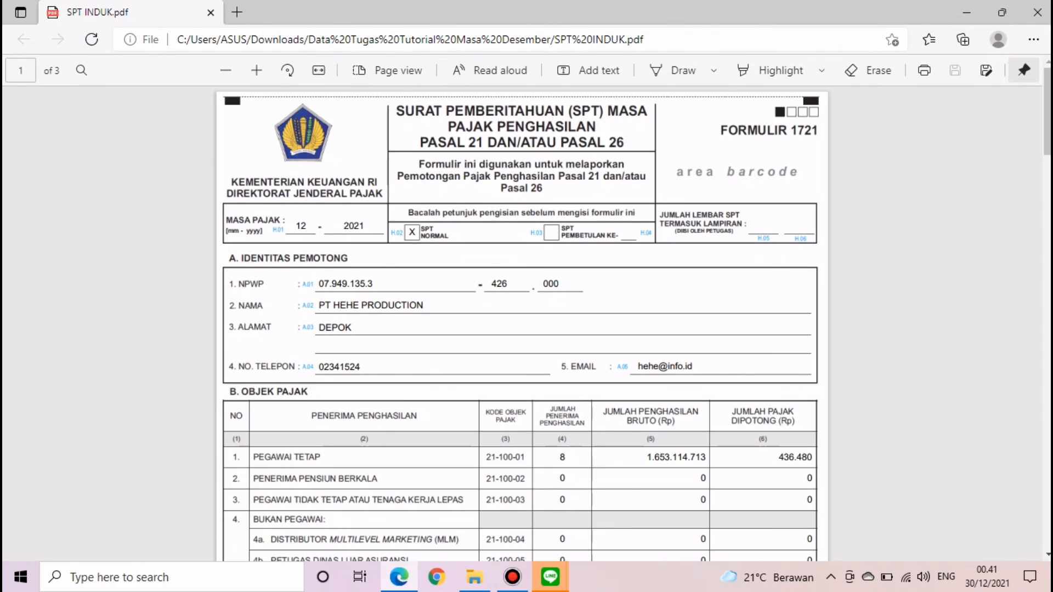
- Scroll through the three pages of SPT INDUK.pdf and back to the top, then close it
{"action": "scroll", "coordinate": [521, 324], "scroll_direction": "down", "scroll_amount": 10}
{"action": "scroll", "coordinate": [521, 324], "scroll_direction": "down", "scroll_amount": 20}
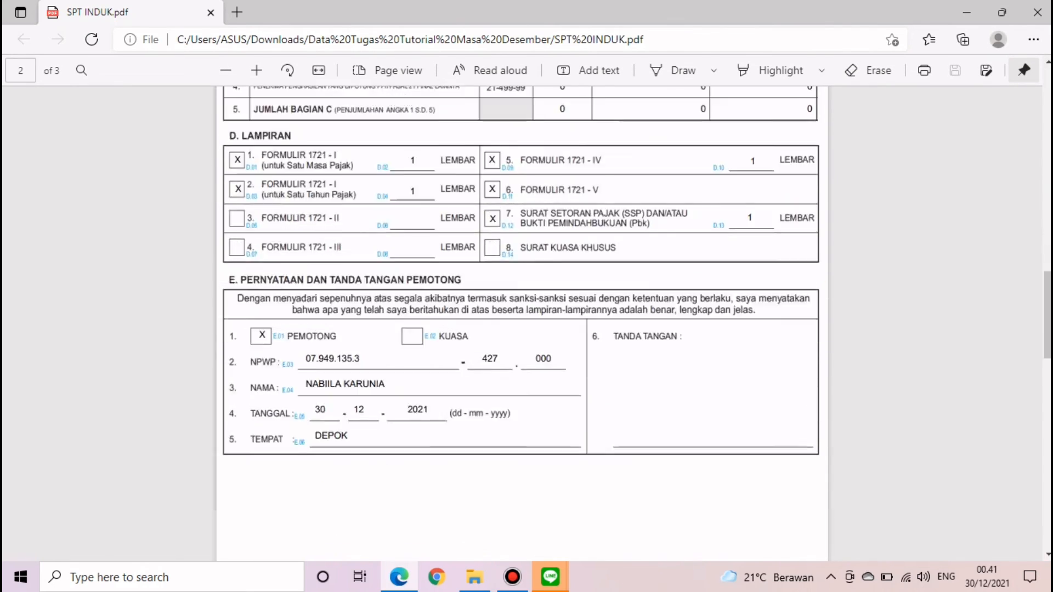
{"action": "scroll", "coordinate": [521, 323], "scroll_direction": "up", "scroll_amount": 8}
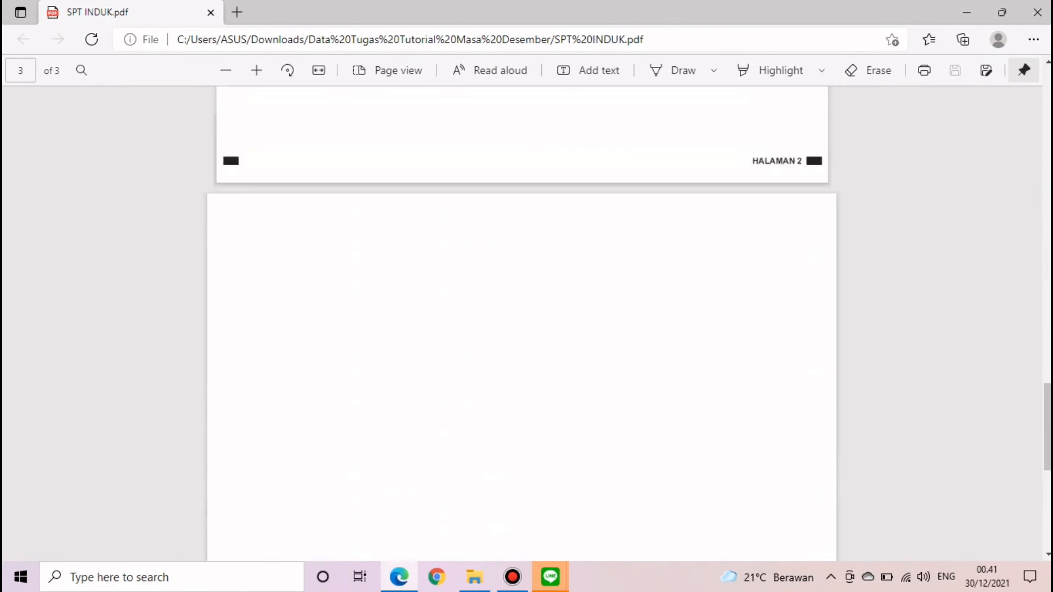
{"action": "scroll", "coordinate": [521, 323], "scroll_direction": "up", "scroll_amount": 20}
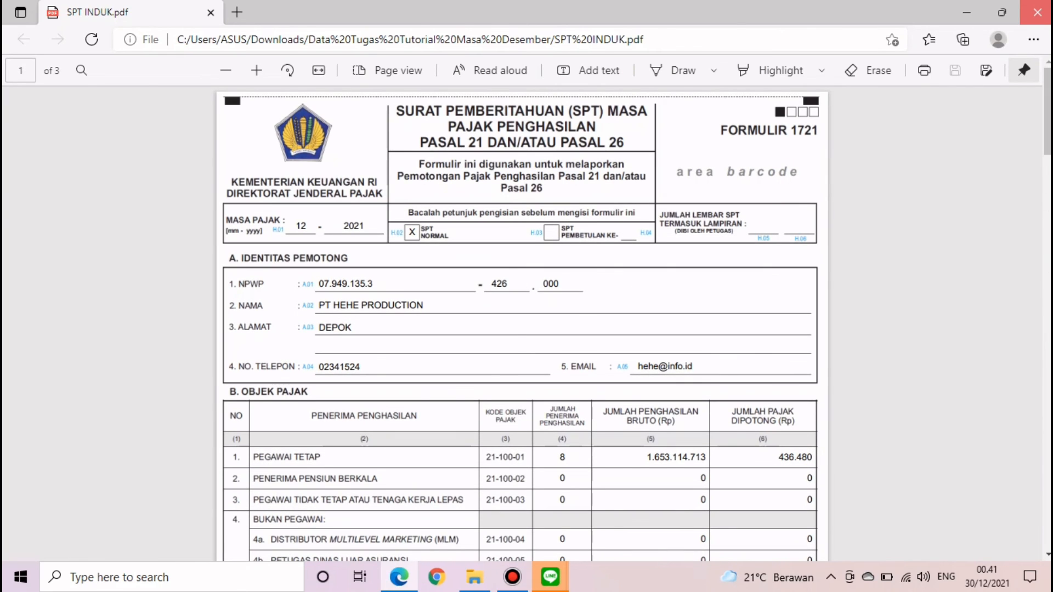
{"action": "left_click", "coordinate": [1037, 12]}
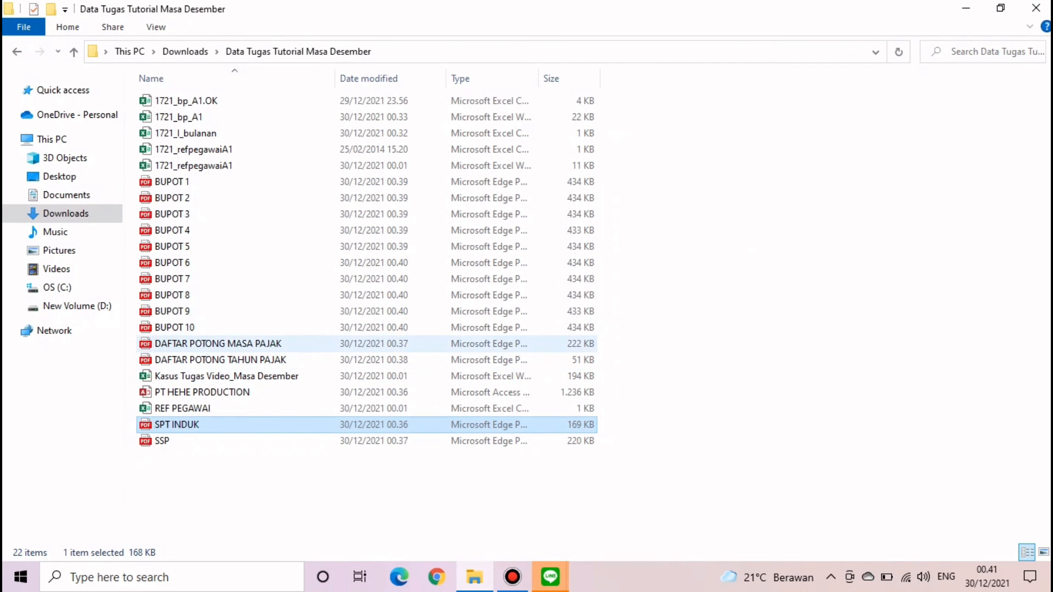
- Open DAFTAR POTONG MASA PAJAK from the file list in Edge
{"action": "double_click", "coordinate": [263, 344]}
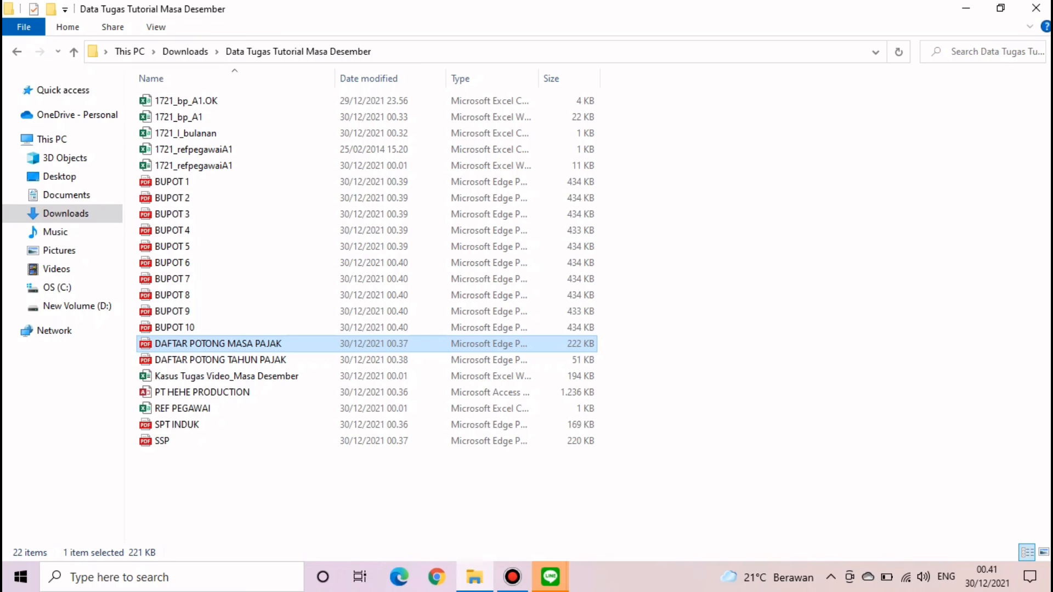
{"action": "double_click", "coordinate": [218, 344]}
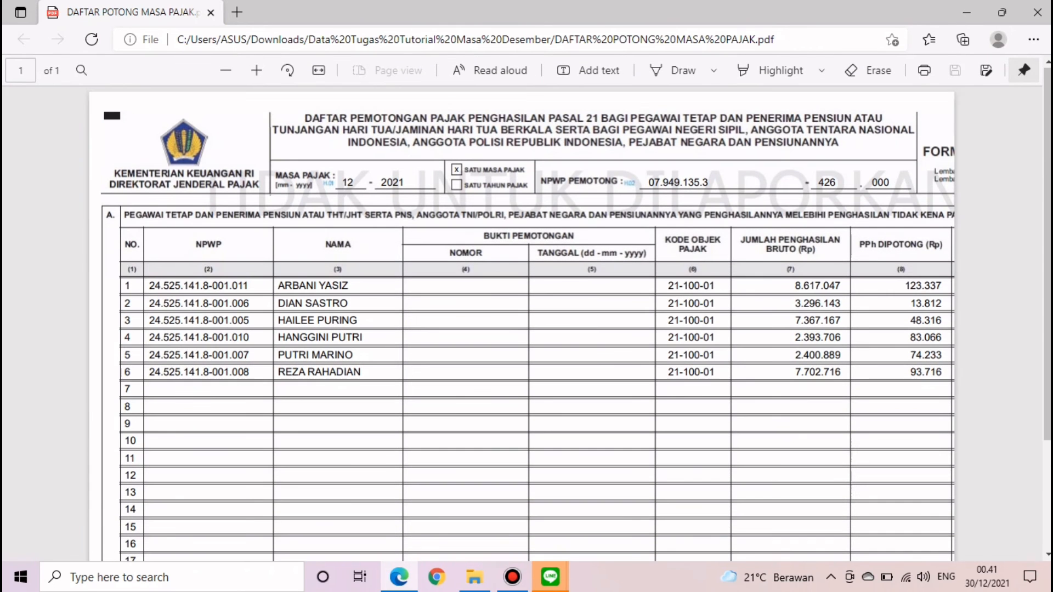
- Check the totals 1.653.114.713 and 436.480, close the PDF and folder, and restore the recorder
{"action": "scroll", "coordinate": [521, 329], "scroll_direction": "down", "scroll_amount": 3}
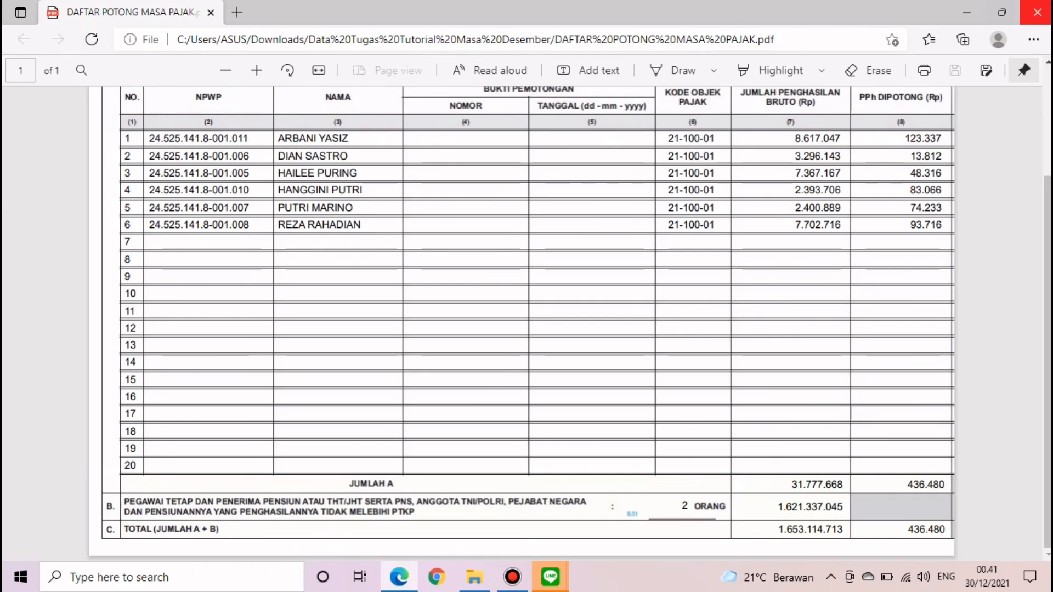
{"action": "left_click", "coordinate": [1036, 12]}
{"action": "left_click", "coordinate": [1038, 7]}
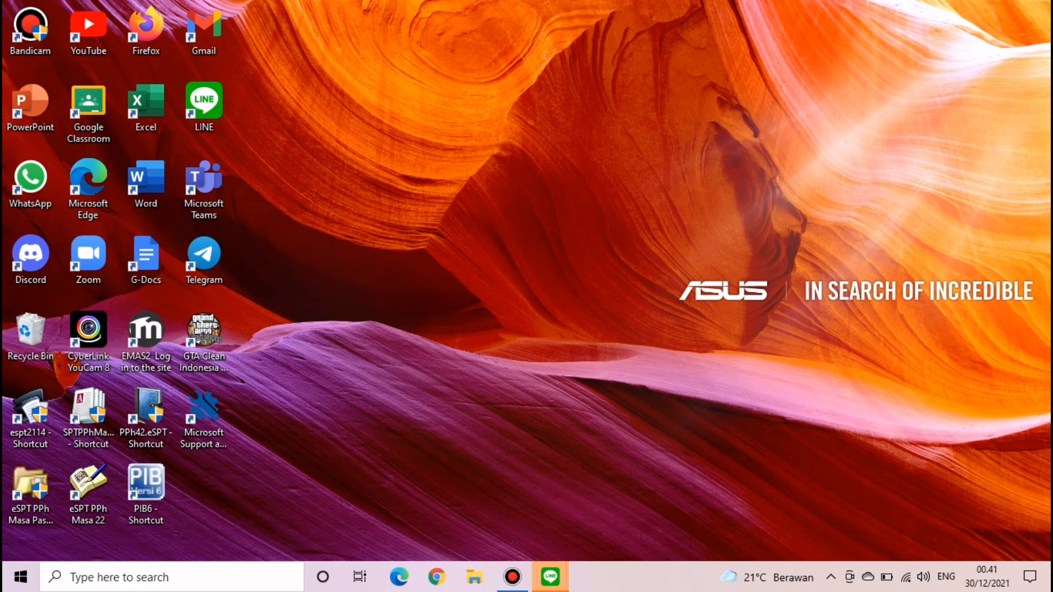
{"action": "left_click", "coordinate": [512, 577]}
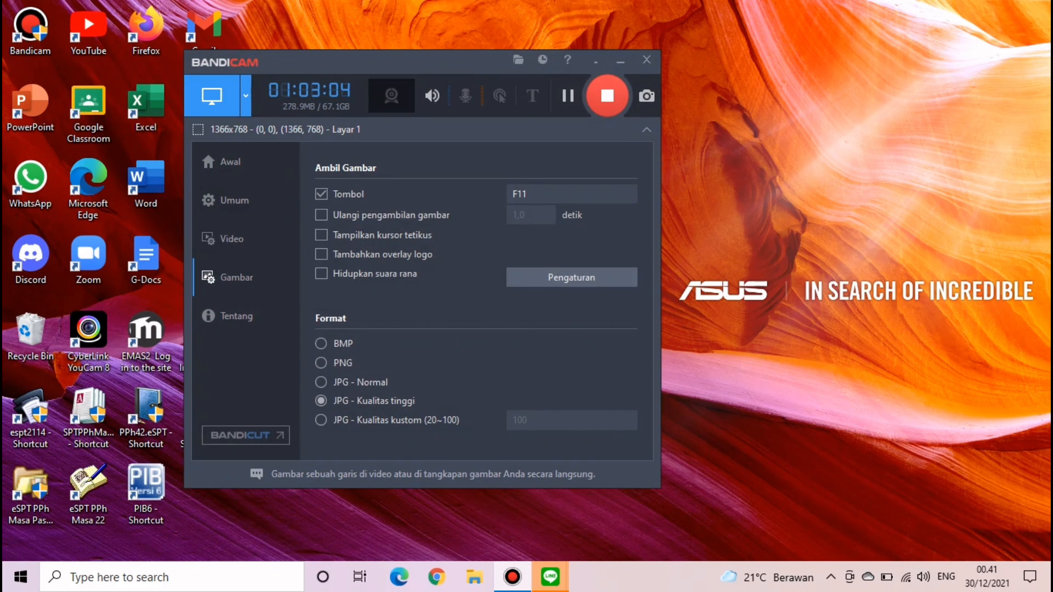